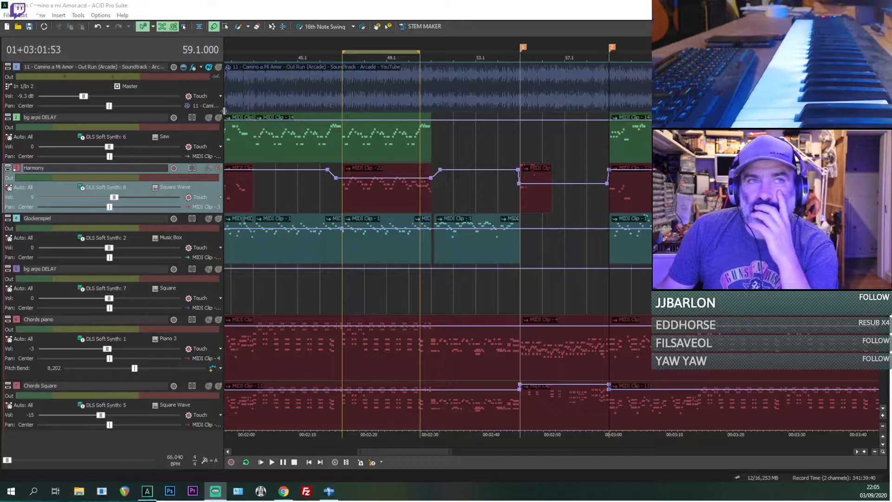
# Step: Narrow the track list and play the soloed 11 - Camino a Mi Amor reference track from the start of the song
pyautogui.moveTo(224, 144); pyautogui.dragTo(150, 162)
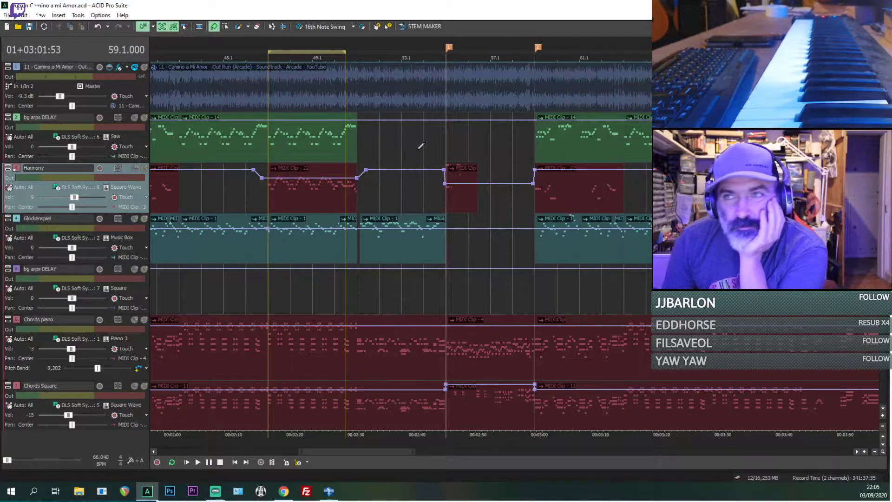
pyautogui.scroll(-3, 213, 186)
pyautogui.click(144, 68)
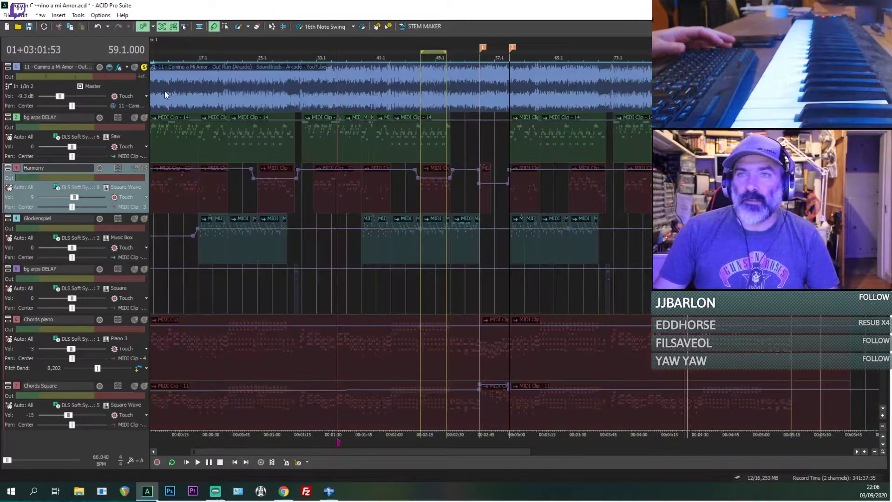
pyautogui.scroll(-2, 163, 98)
pyautogui.click(155, 91)
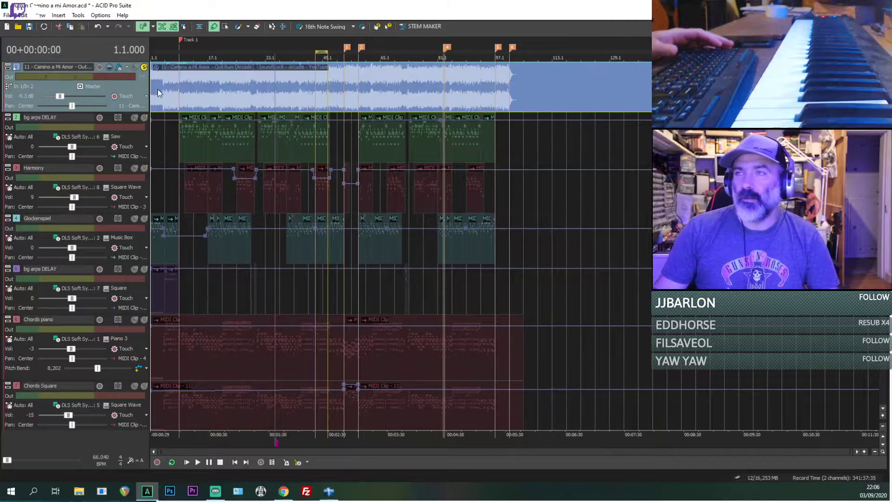
pyautogui.scroll(4, 158, 92)
pyautogui.press('space')
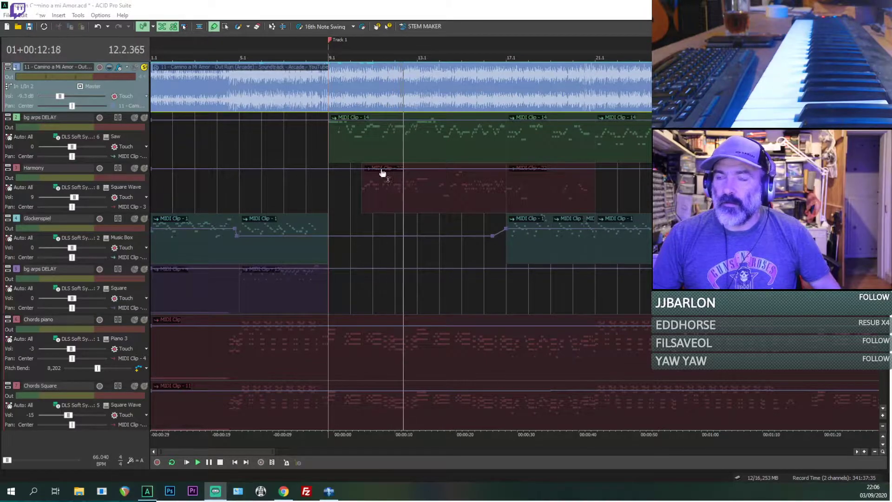
# Step: Place the playback cursor at bar 9 and turn off solo on the reference track
pyautogui.click(332, 183)
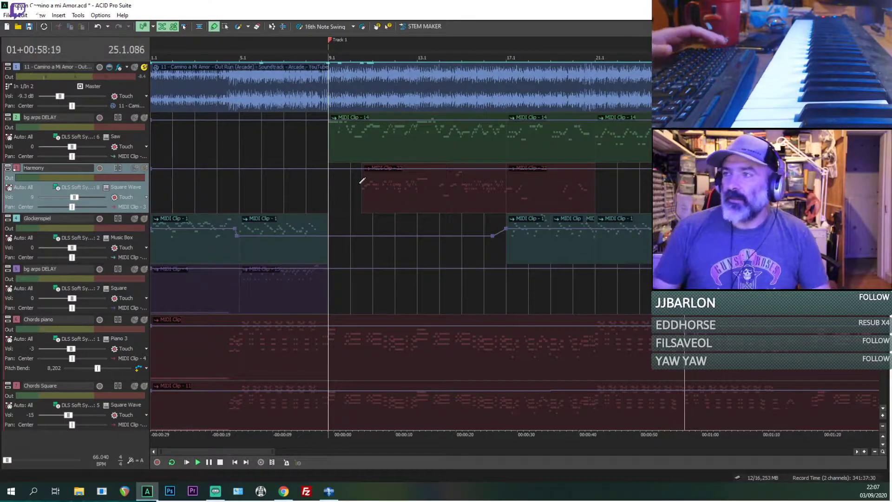
pyautogui.scroll(-3, 557, 188)
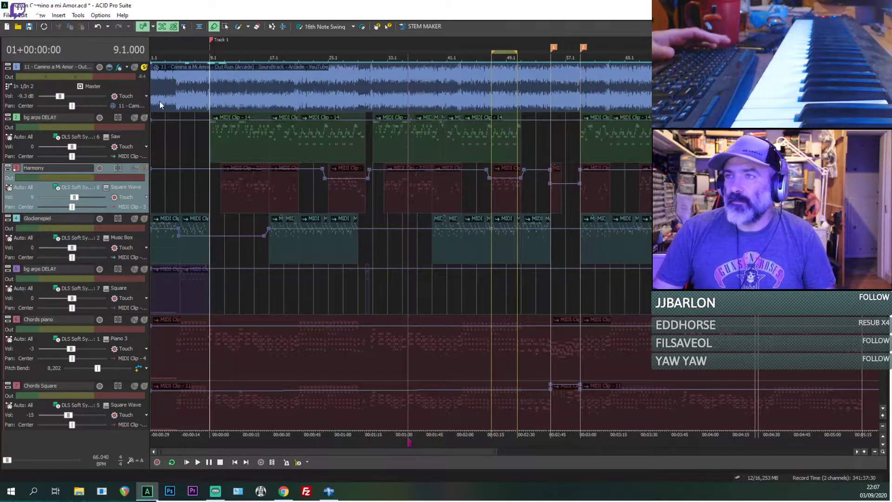
pyautogui.click(144, 67)
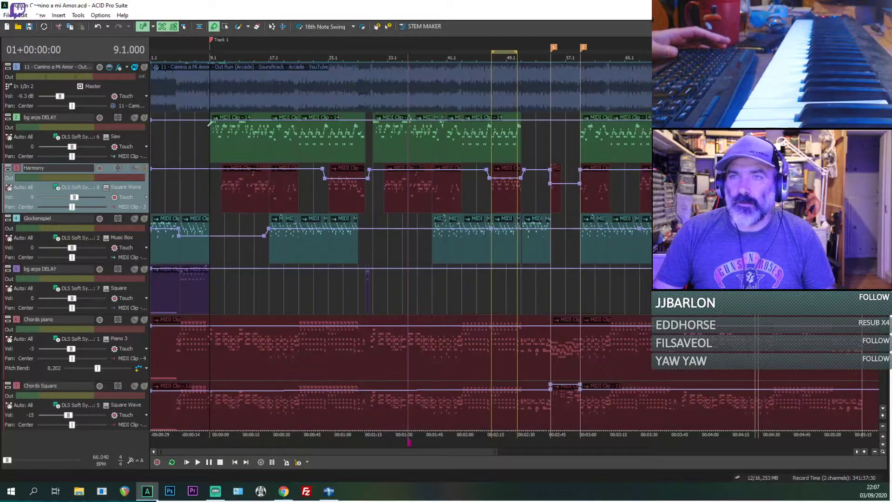
pyautogui.click(138, 73)
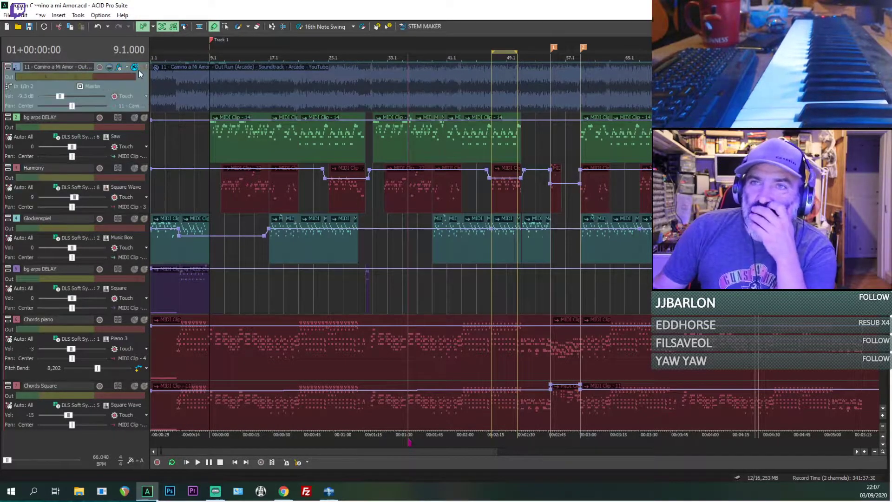
# Step: Solo the Harmony and bg arps DELAY tracks and listen to them around the start of the first Harmony clip
pyautogui.scroll(3, 220, 174)
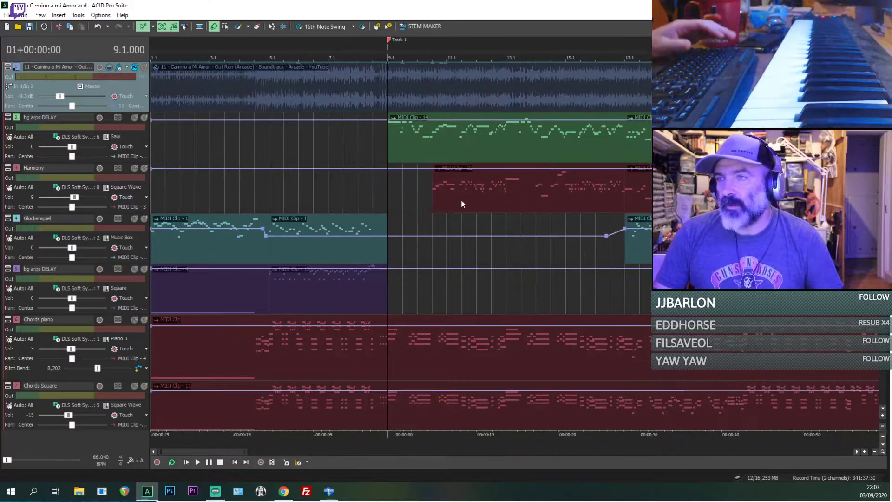
pyautogui.click(438, 187)
pyautogui.click(144, 168)
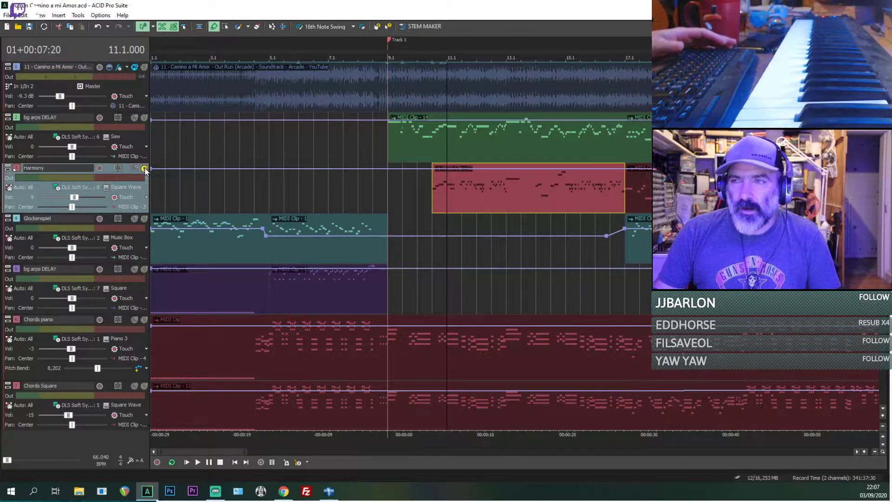
pyautogui.press('space')
pyautogui.click(417, 188)
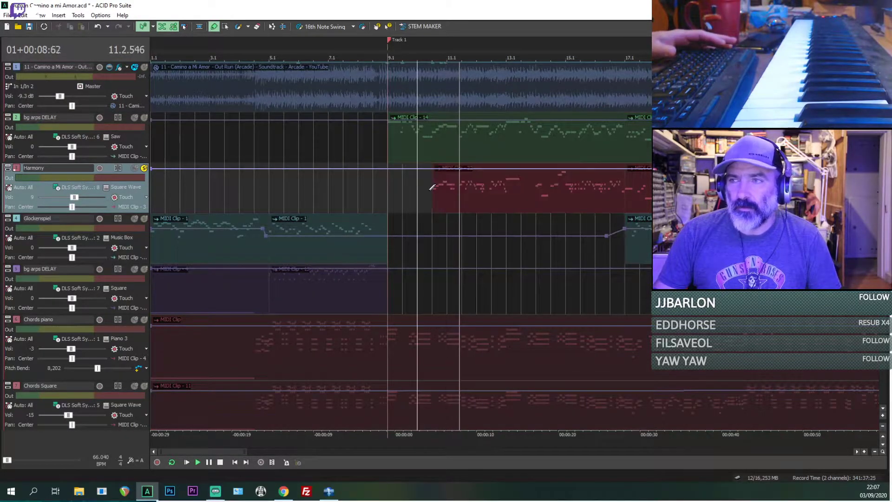
pyautogui.click(144, 117)
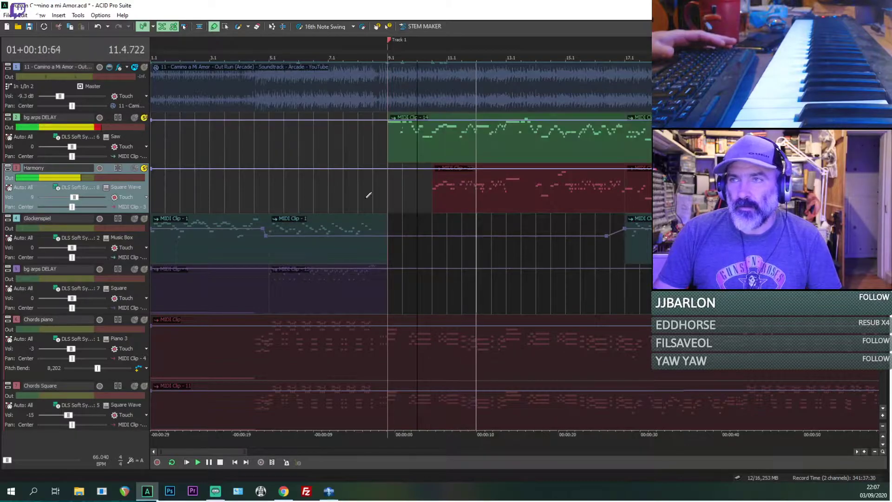
pyautogui.click(436, 189)
pyautogui.scroll(2, 589, 226)
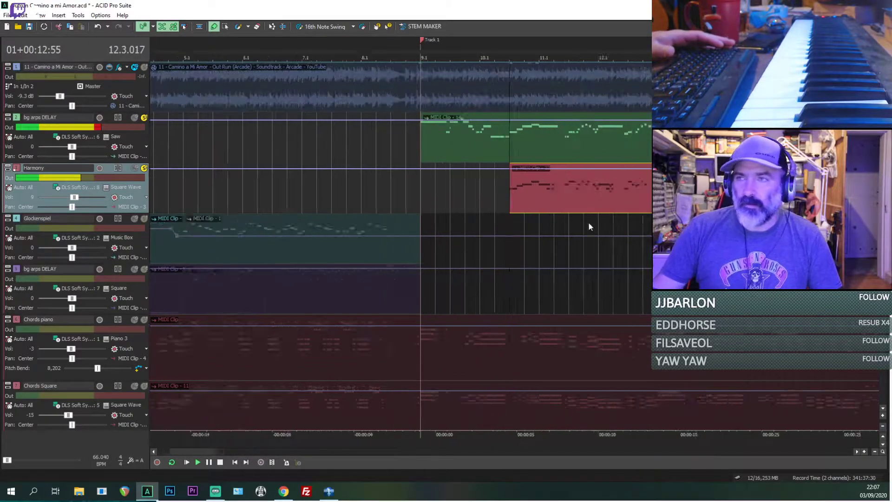
pyautogui.scroll(2, 604, 216)
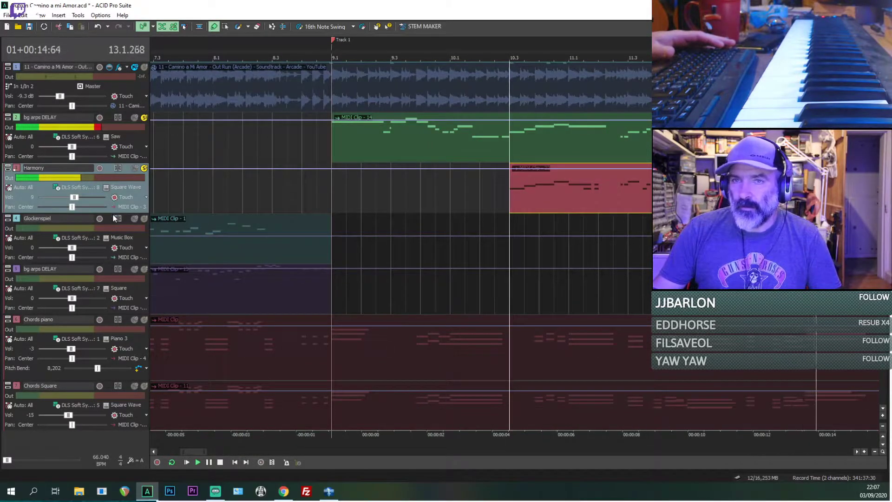
pyautogui.moveTo(113, 212); pyautogui.dragTo(112, 242)
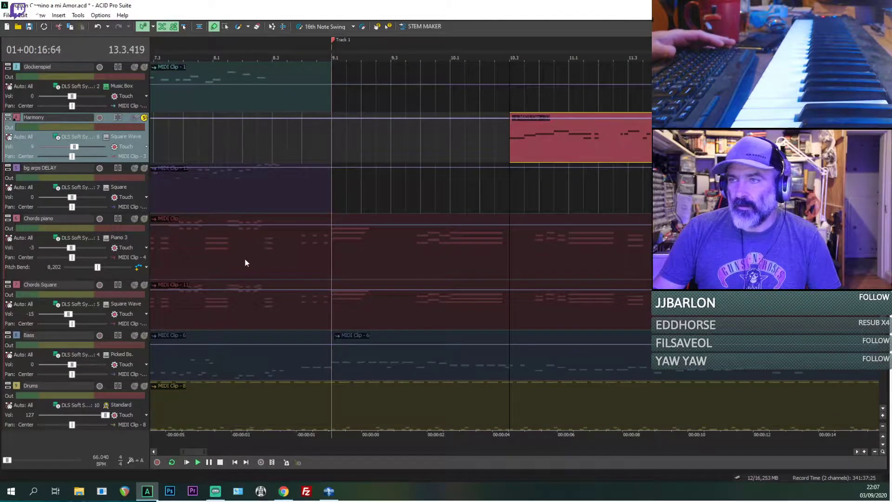
pyautogui.scroll(-4, 542, 206)
pyautogui.scroll(2, 545, 169)
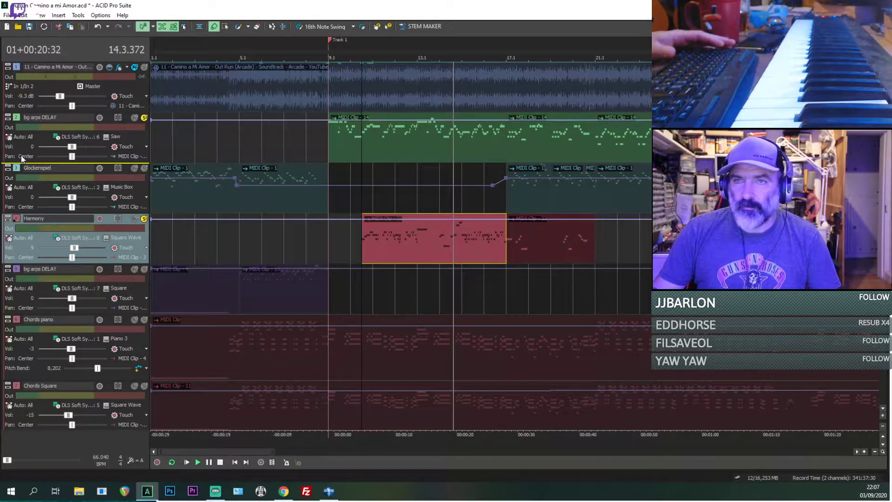
pyautogui.scroll(-3, 393, 157)
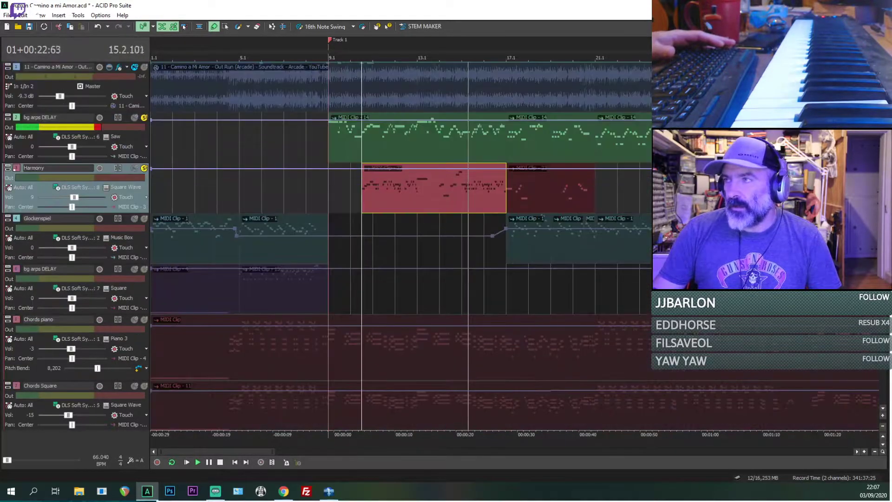
pyautogui.scroll(2, 361, 189)
# Step: Replay the soloed Harmony and bg arps DELAY tracks from bar 10 and from the start of the first Harmony clip
pyautogui.press('space')
pyautogui.click(354, 190)
pyautogui.press('space')
pyautogui.scroll(4, 477, 135)
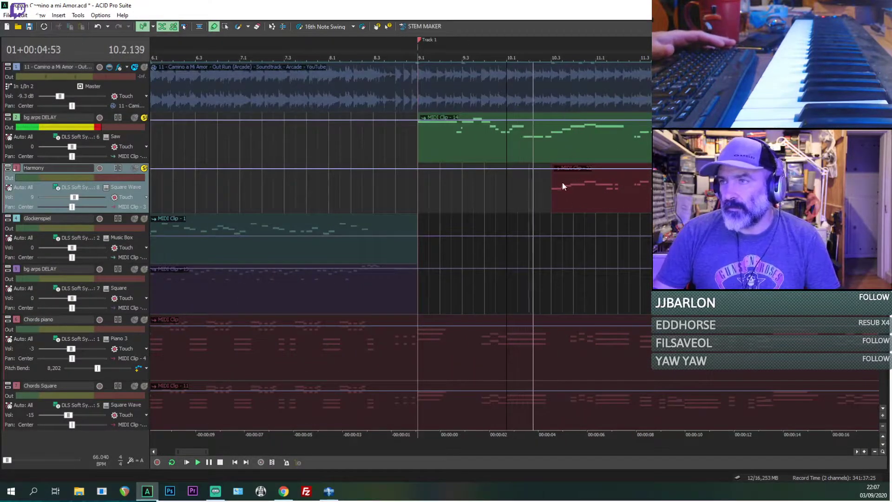
pyautogui.click(554, 195)
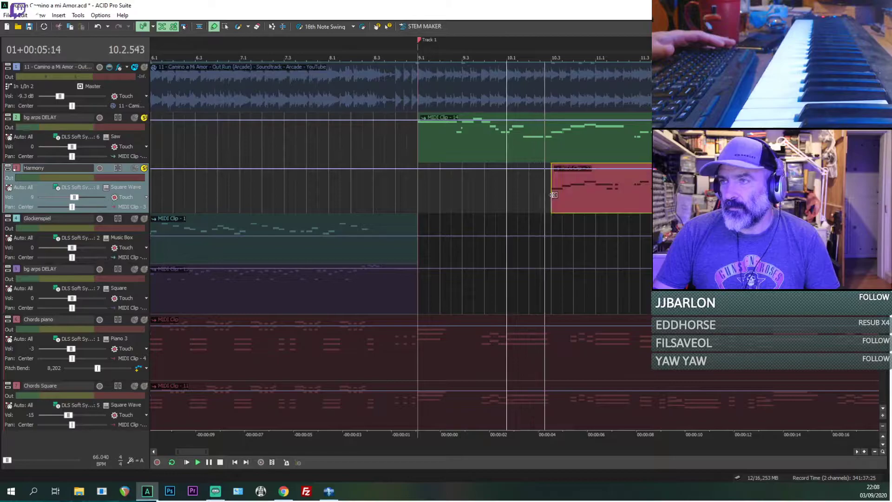
# Step: Solo the reference track and turn off solo on the bg arps DELAY and Harmony tracks
pyautogui.click(143, 68)
pyautogui.click(144, 118)
pyautogui.click(144, 168)
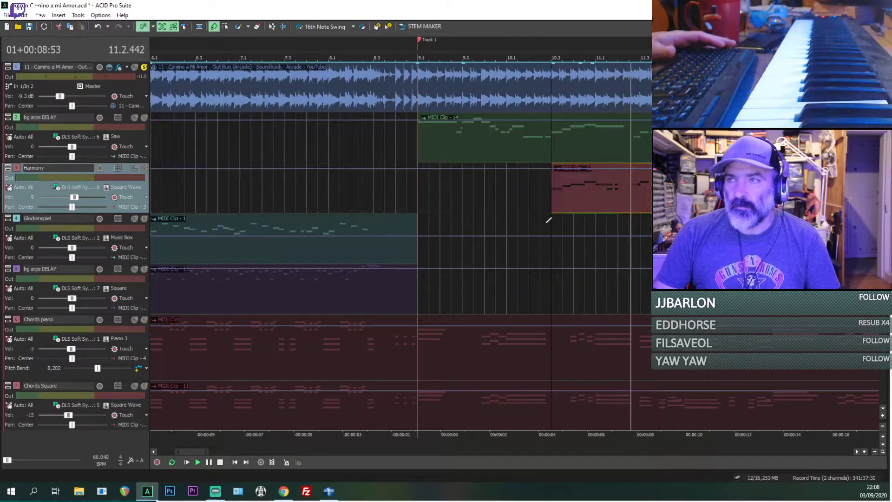
# Step: Enlarge the Harmony track's height and turn on inline MIDI editing to show its notes around bar 11
pyautogui.scroll(4, 608, 194)
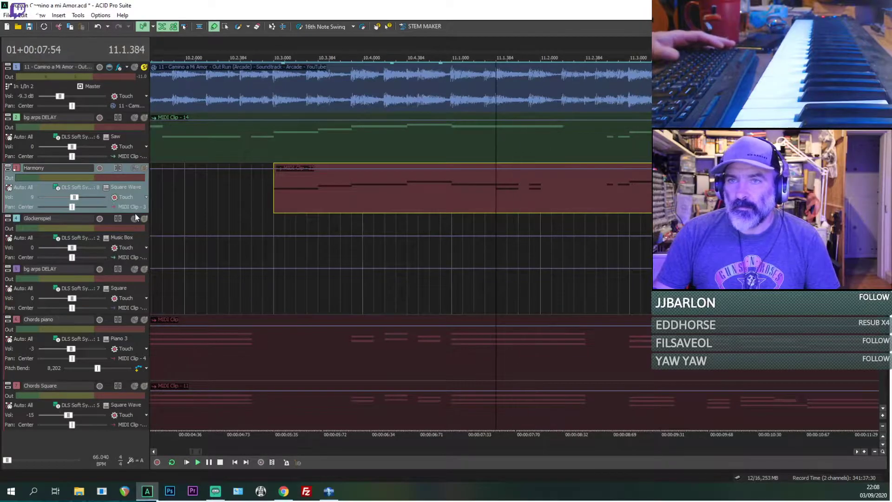
pyautogui.moveTo(134, 212); pyautogui.dragTo(135, 313)
pyautogui.hotkey('ctrl', 'shift', 'i')
# Step: Check the stacked G5 and E5 Harmony notes in bar 11 against the reference by playing it from their start points
pyautogui.click(536, 250)
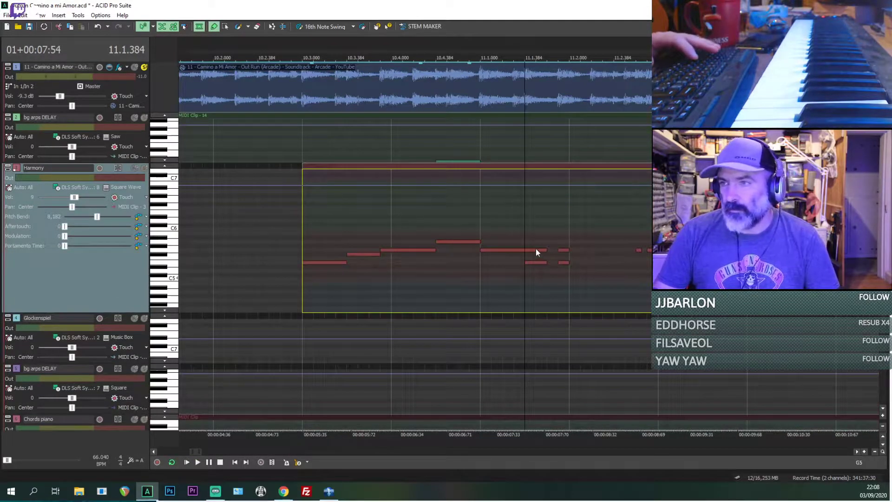
pyautogui.click(532, 263)
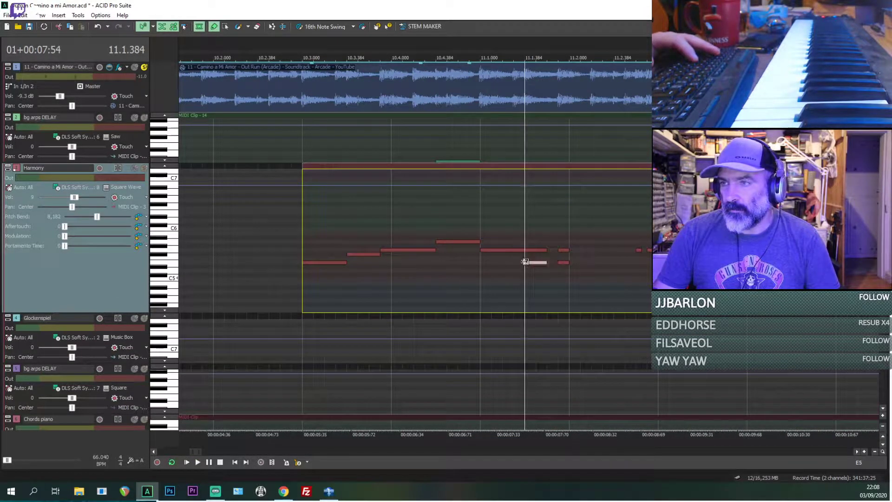
pyautogui.click(536, 251)
pyautogui.press('space')
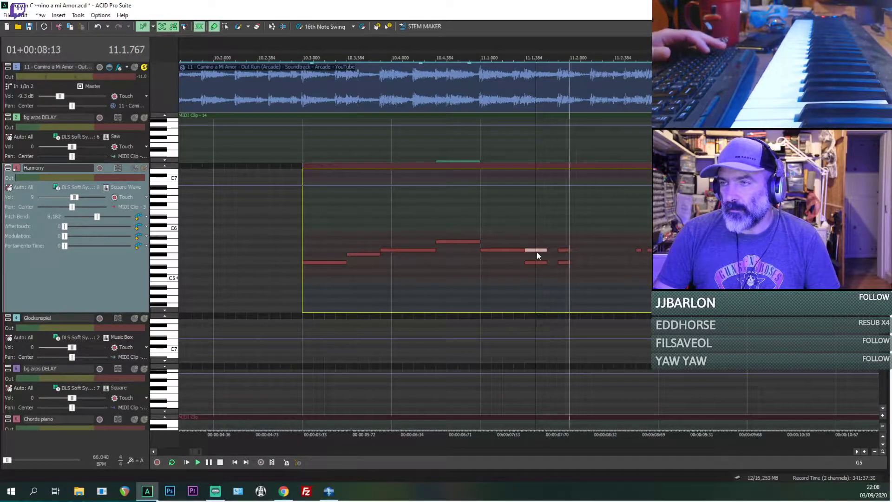
pyautogui.click(559, 251)
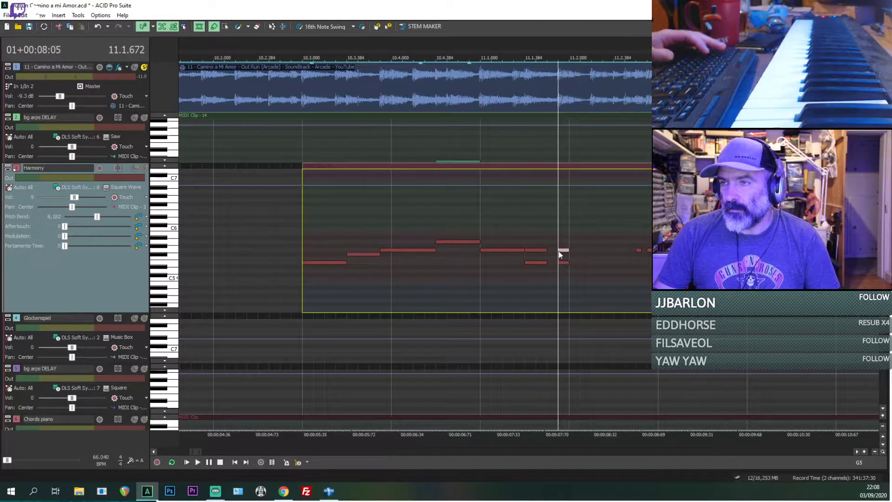
pyautogui.press('space')
pyautogui.press('space')
pyautogui.moveTo(561, 250); pyautogui.dragTo(562, 264)
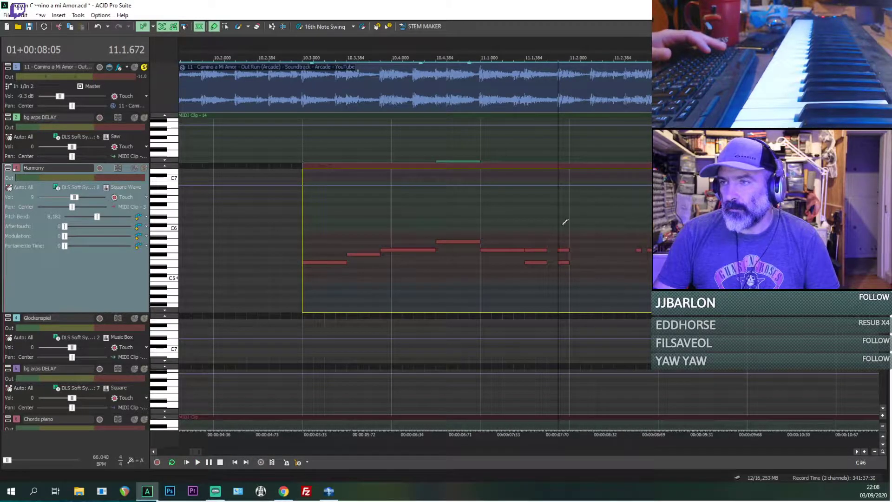
# Step: Replay the reference track from just before bar 11 and from its first beat to compare the notes
pyautogui.click(473, 219)
pyautogui.press('space')
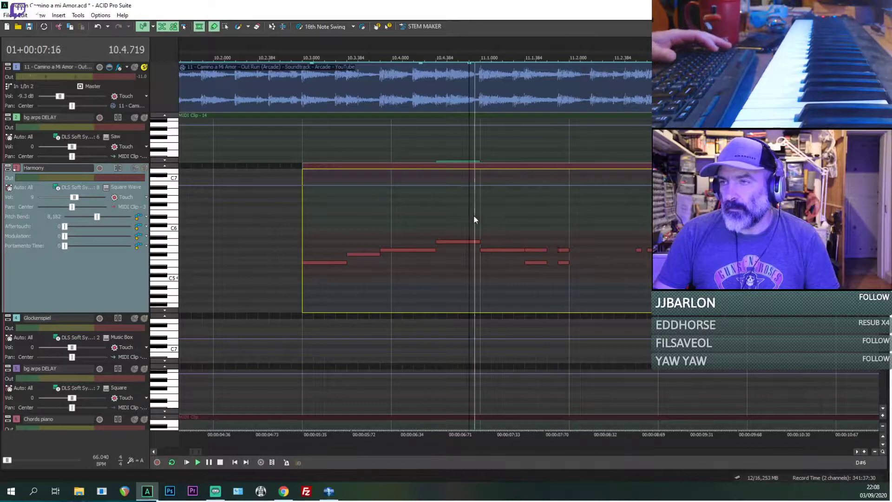
pyautogui.press('space')
pyautogui.click(525, 250)
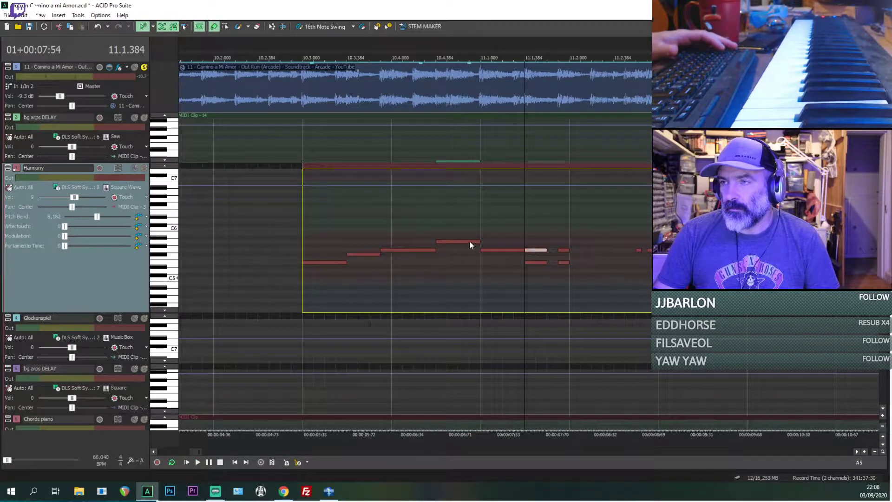
pyautogui.click(480, 218)
pyautogui.press('space')
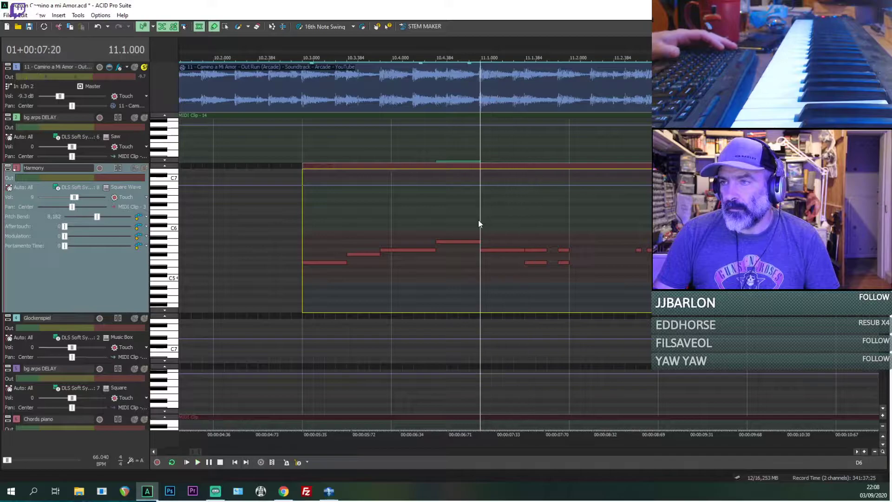
# Step: Solo the Harmony track alongside the reference and play both from bar 11
pyautogui.click(144, 168)
pyautogui.press('space')
pyautogui.press('space')
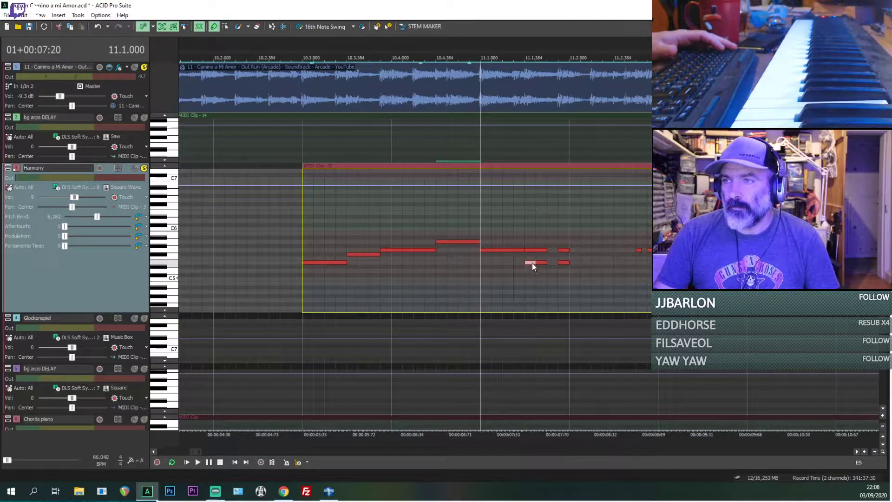
# Step: Draw two E6 notes above the stacked G5 and E5 notes in bar 11 of the Harmony clip and play them
pyautogui.moveTo(526, 213); pyautogui.dragTo(542, 212)
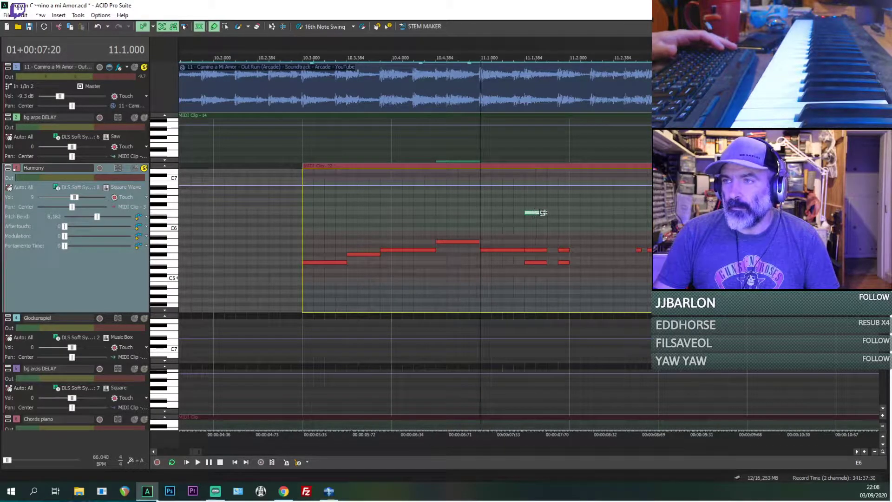
pyautogui.click(564, 211)
pyautogui.press('space')
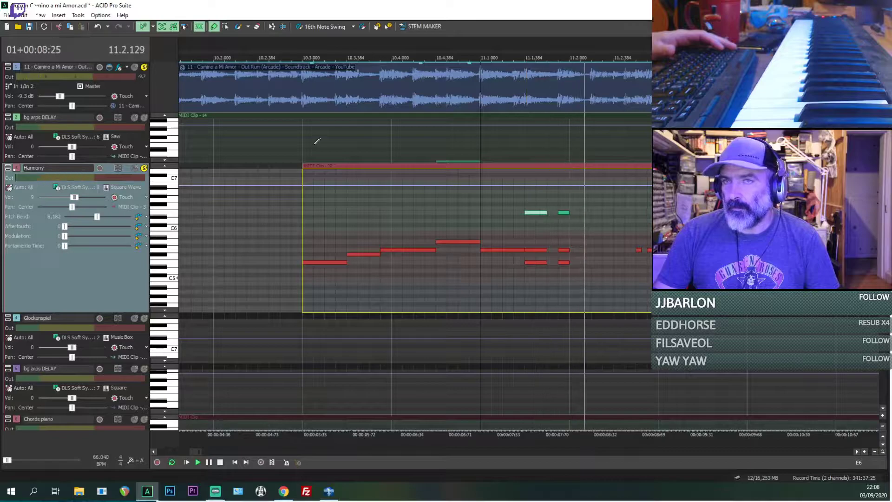
pyautogui.press('space')
# Step: Turn off solo on the reference and Harmony tracks and play the full mix from bar 11
pyautogui.click(144, 67)
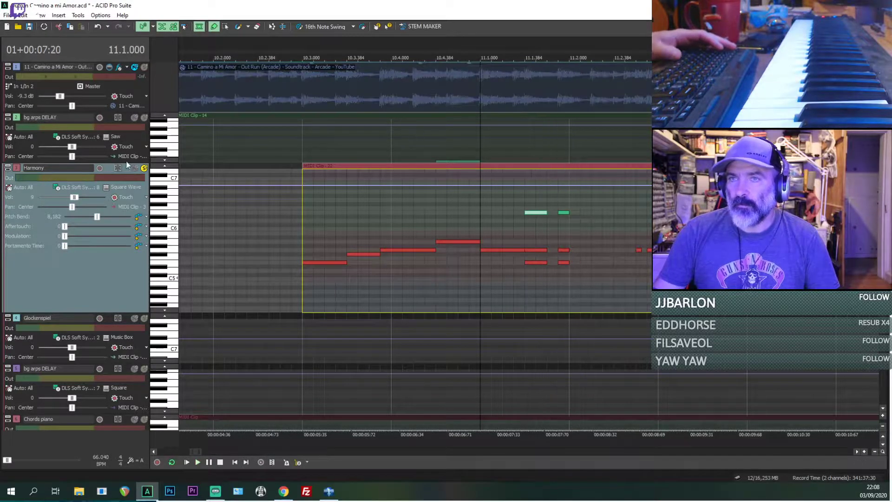
pyautogui.click(144, 169)
pyautogui.press('space')
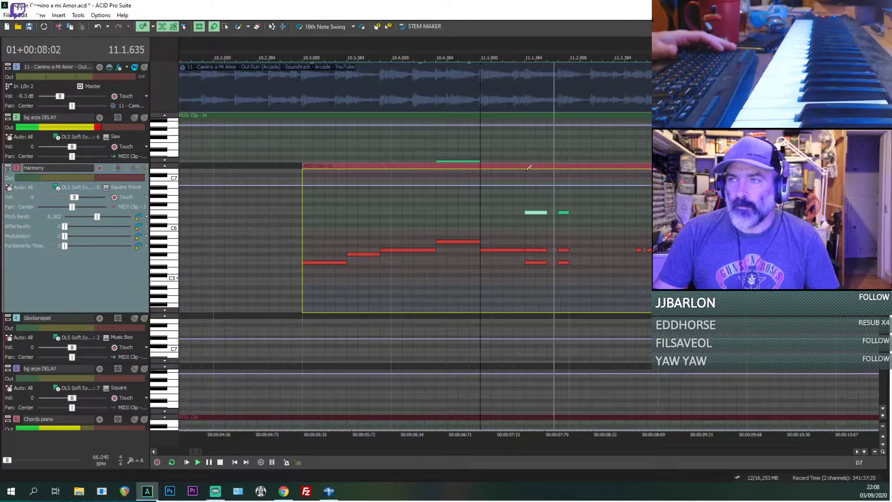
pyautogui.scroll(-1, 538, 173)
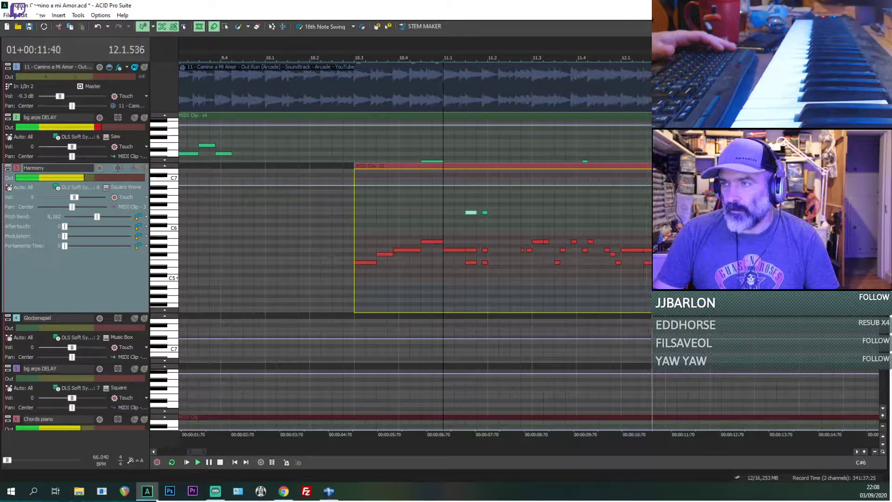
# Step: Draw E6, D6 and E6 notes above the stacked notes at the start of bar 12 in the Harmony clip and play them
pyautogui.press('space')
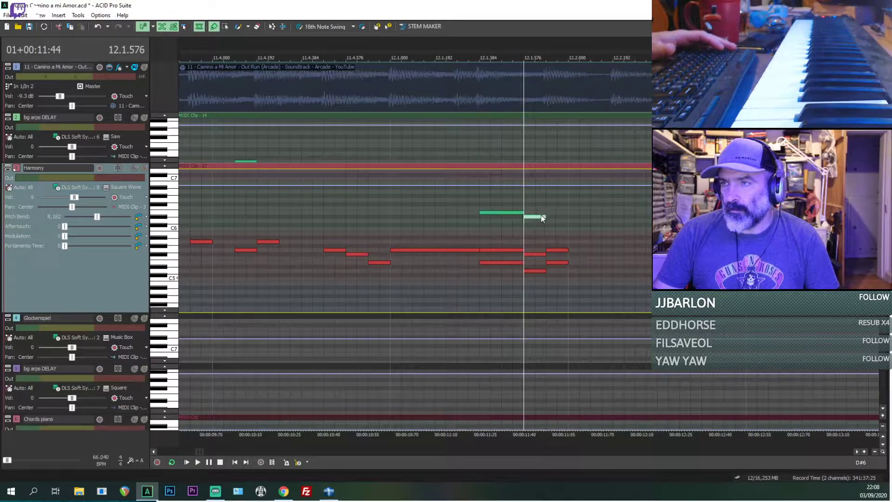
pyautogui.moveTo(541, 216); pyautogui.dragTo(541, 220)
pyautogui.press('space')
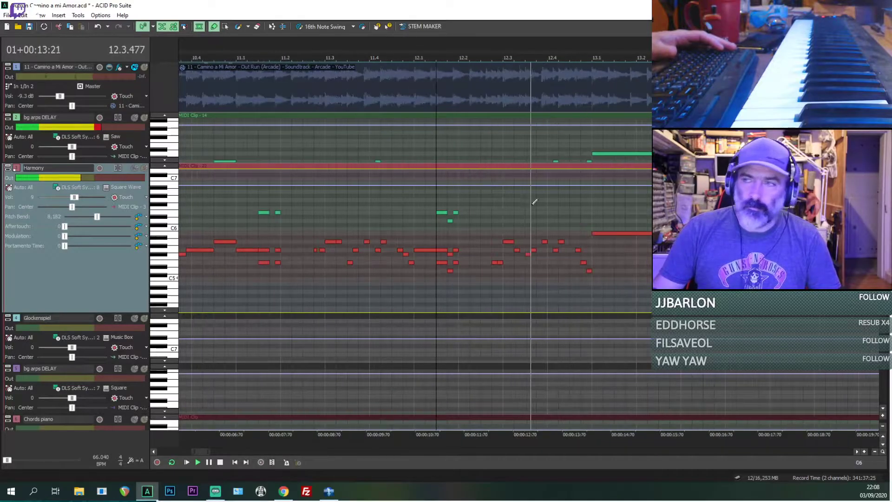
# Step: Increase the height of the Saw bg arps DELAY track while playing the mix on from bar 12
pyautogui.scroll(-3, 558, 206)
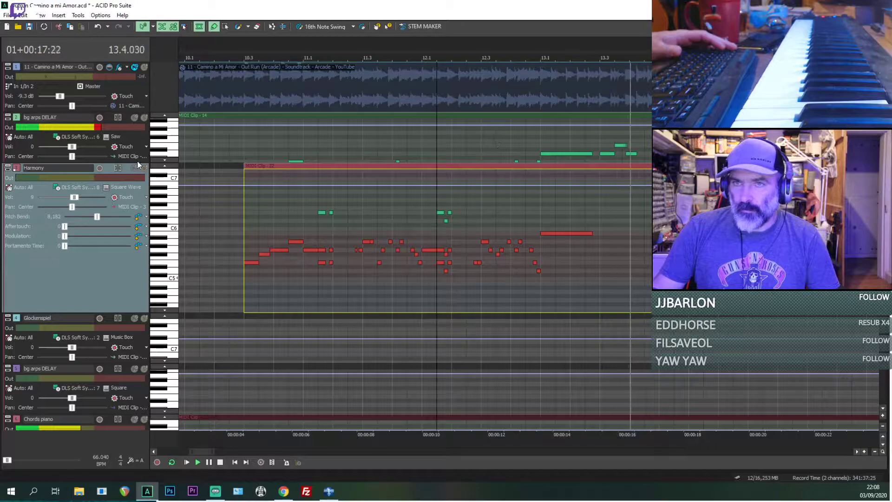
pyautogui.moveTo(135, 162); pyautogui.dragTo(135, 207)
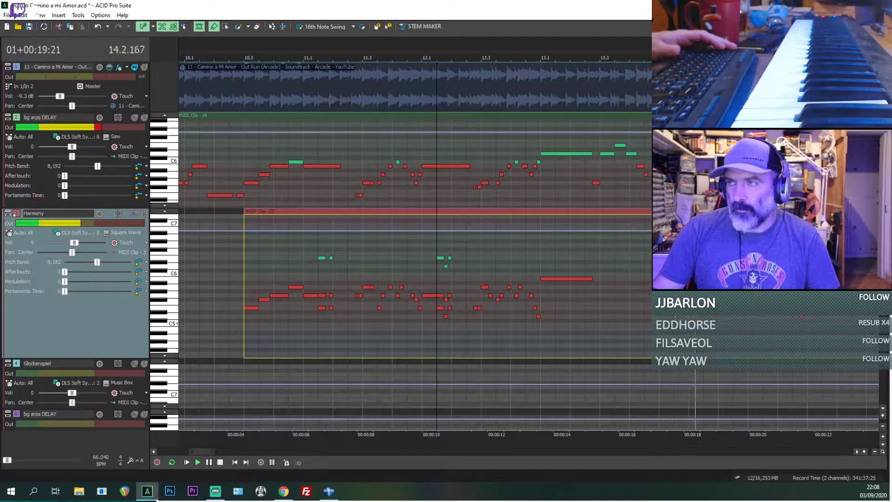
pyautogui.scroll(-3, 600, 225)
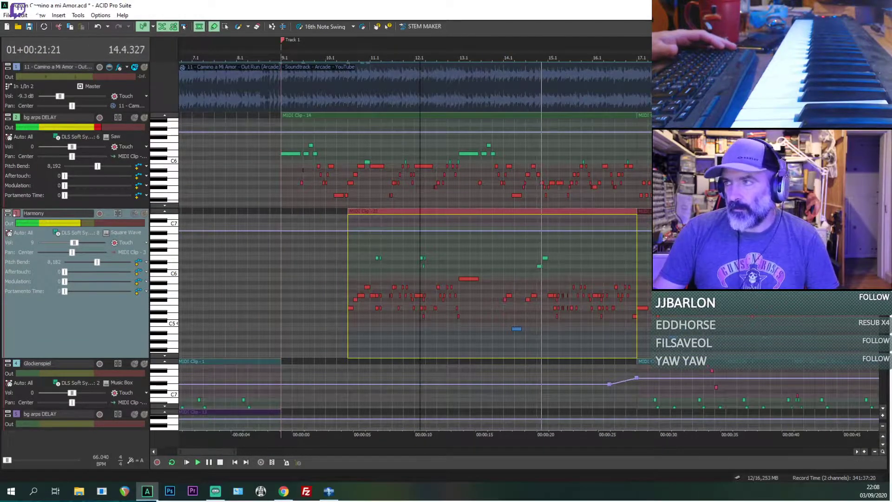
pyautogui.scroll(-1, 504, 305)
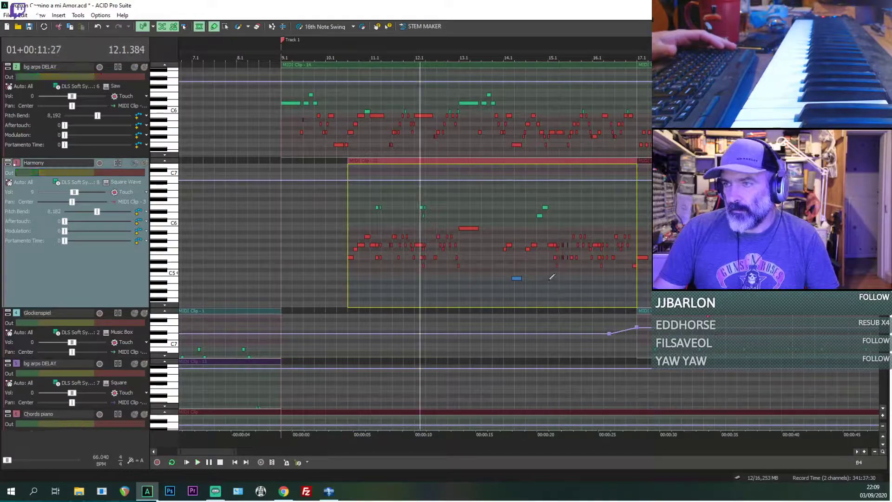
# Step: Draw E6, D6 and E6 notes above the stacked notes near the start of bar 15 in the Harmony clip and play on
pyautogui.scroll(3, 584, 291)
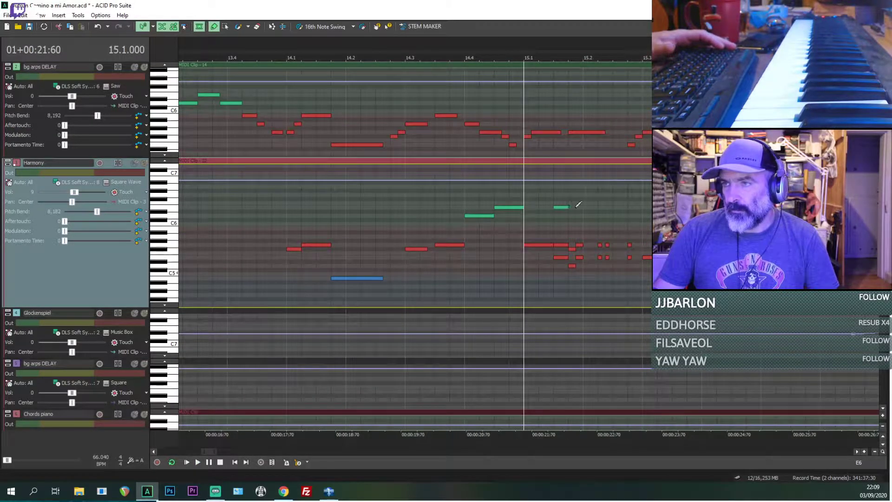
pyautogui.scroll(3, 566, 211)
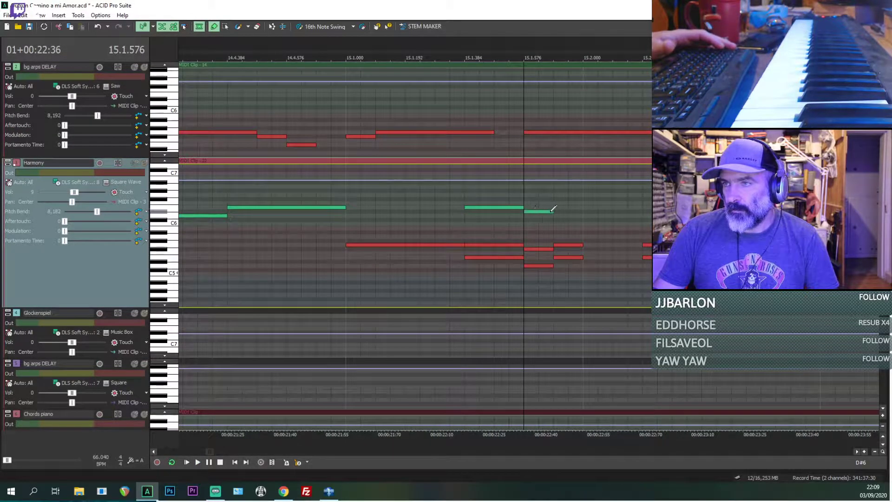
pyautogui.scroll(-1, 588, 203)
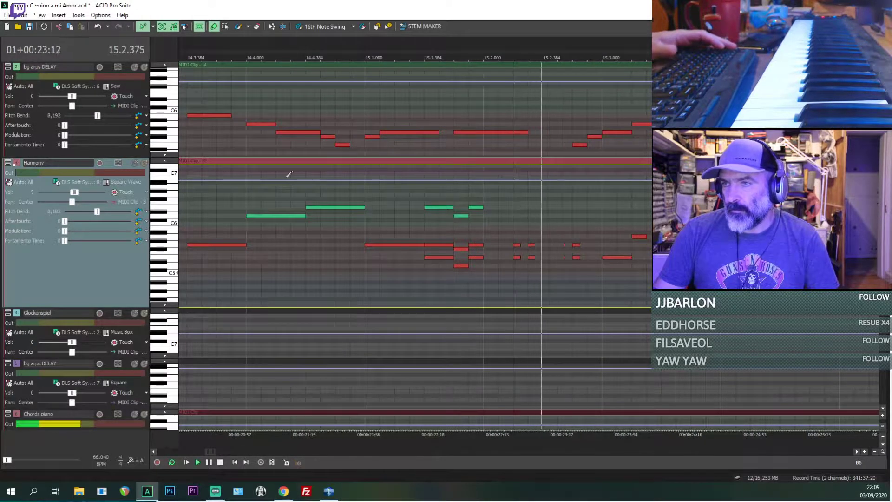
# Step: Solo the reference track and play it from 15.2.192 to hear the short notes
pyautogui.click(144, 163)
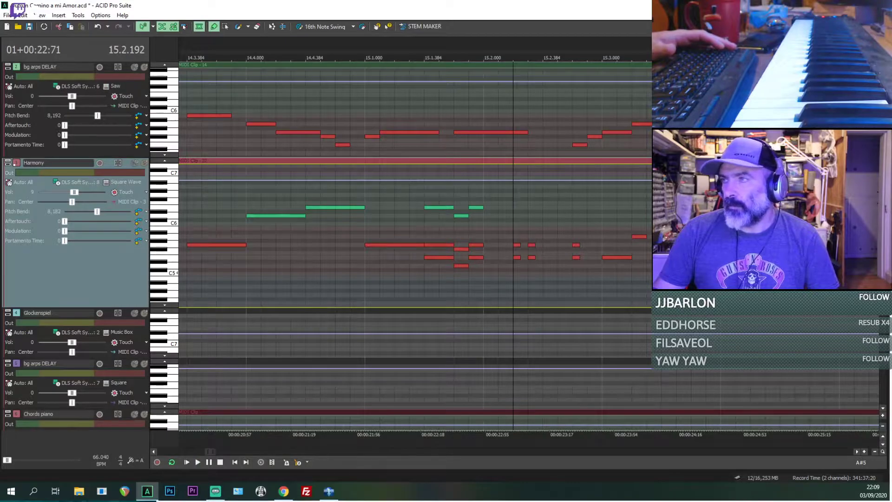
pyautogui.scroll(1, 194, 79)
pyautogui.press('space')
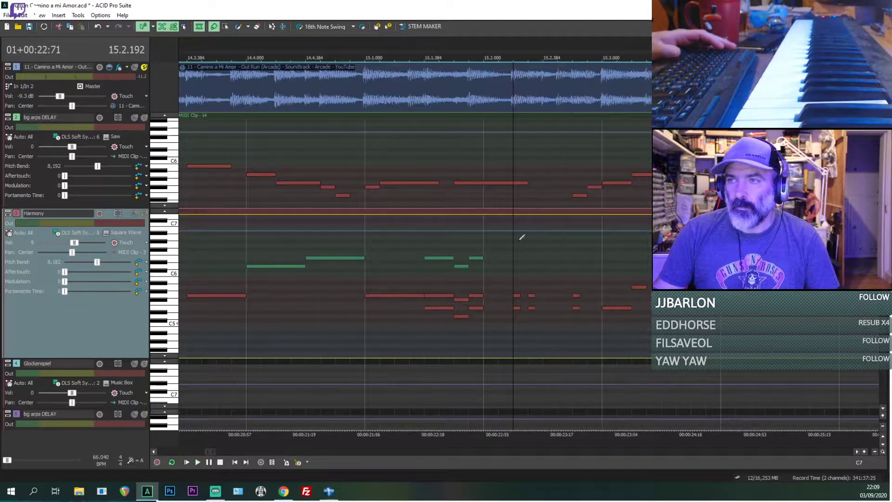
pyautogui.scroll(5, 515, 260)
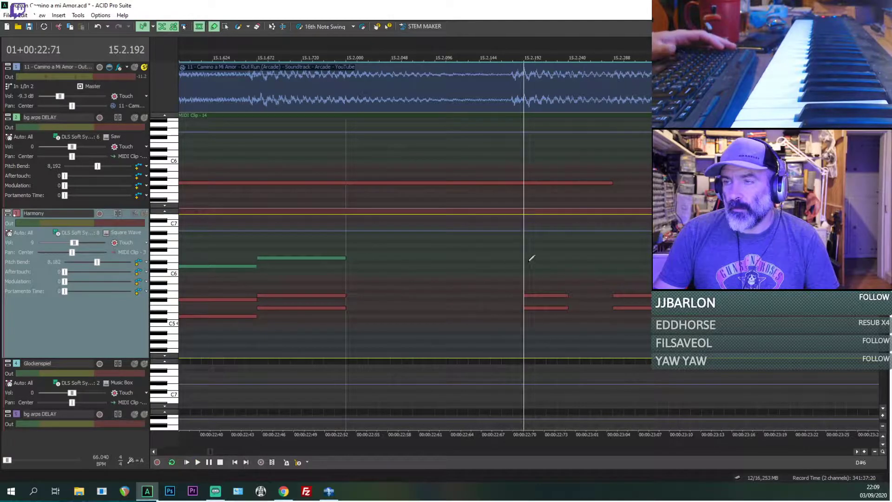
# Step: Draw two short D#6 notes above the stacked Harmony notes just after 15.2 and compare them with the reference
pyautogui.click(530, 295)
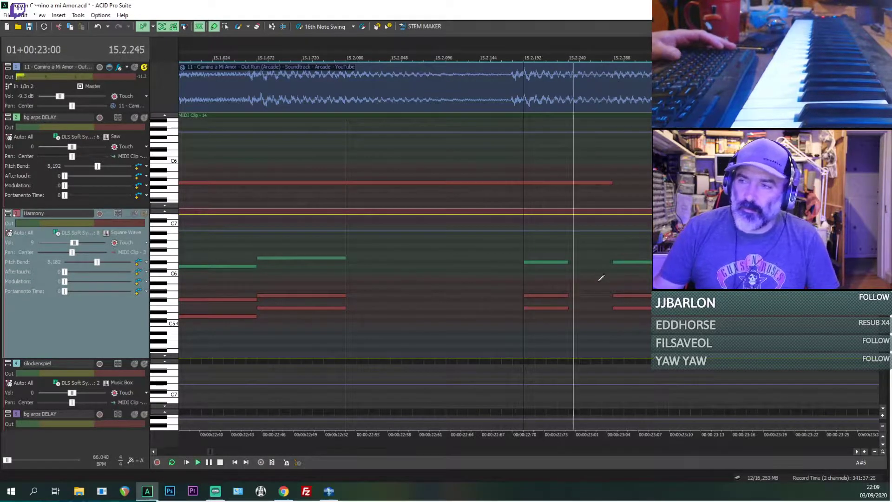
pyautogui.click(550, 297)
pyautogui.click(624, 296)
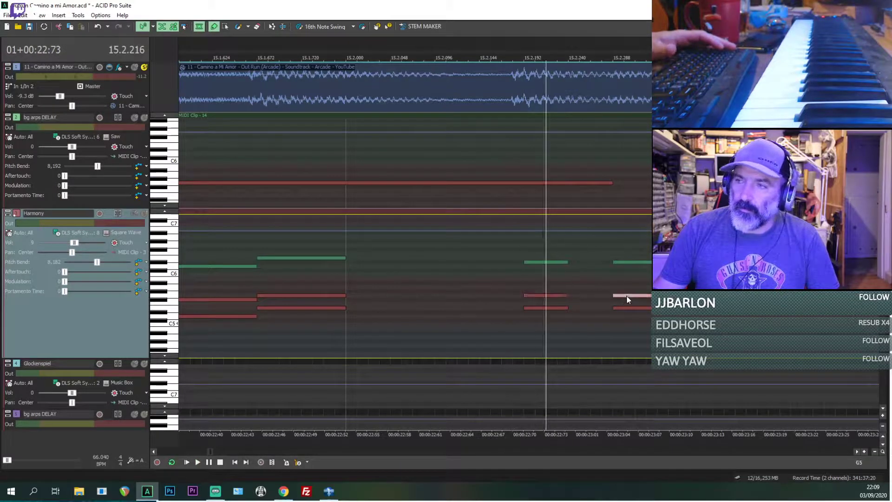
# Step: Solo the Harmony track with the reference and raise the two short notes after 15.2 to E6, playing from 15.2.168
pyautogui.click(502, 278)
pyautogui.click(138, 217)
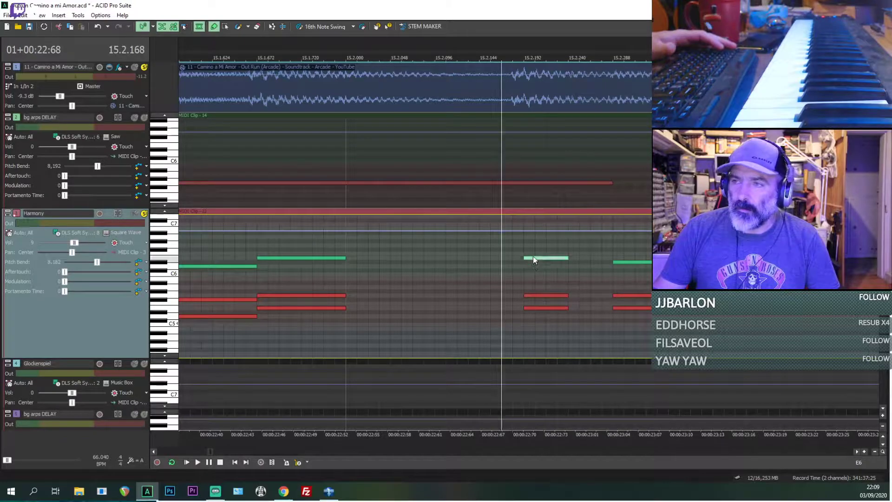
pyautogui.press('space')
pyautogui.press('space')
pyautogui.moveTo(623, 263); pyautogui.dragTo(623, 259)
pyautogui.press('space')
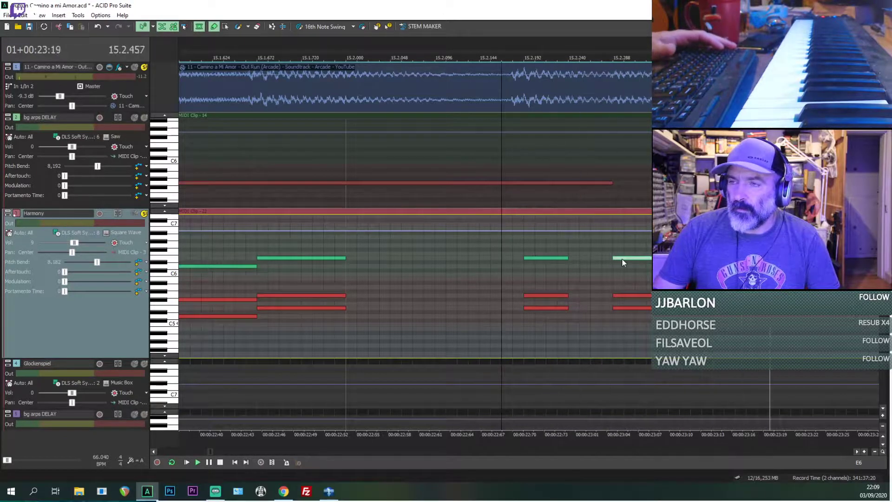
# Step: Draw E6, D6 and E6 notes above the stacked notes in the first beat of bar 16 in the Harmony clip and play through
pyautogui.scroll(-2, 621, 260)
pyautogui.scroll(-3, 623, 257)
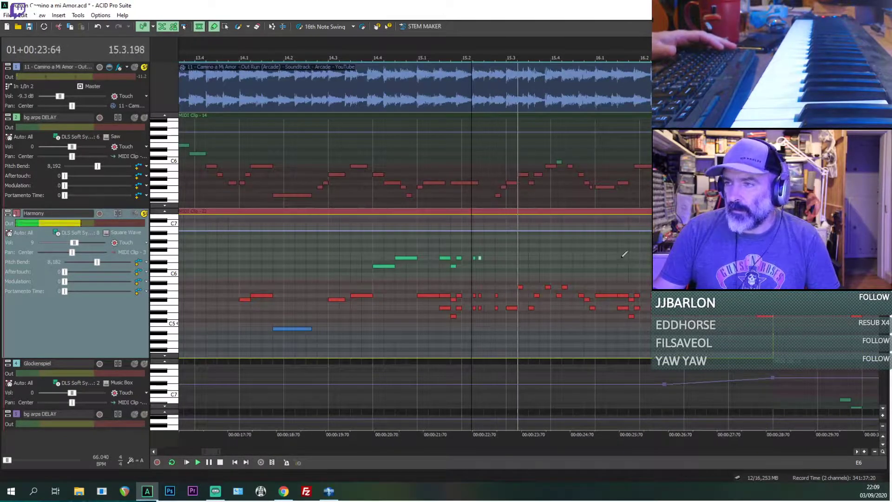
pyautogui.scroll(4, 600, 259)
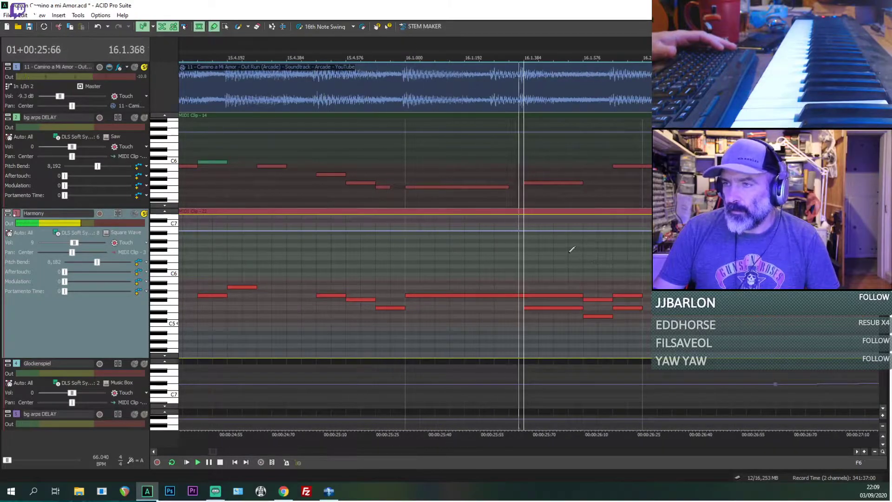
pyautogui.press('space')
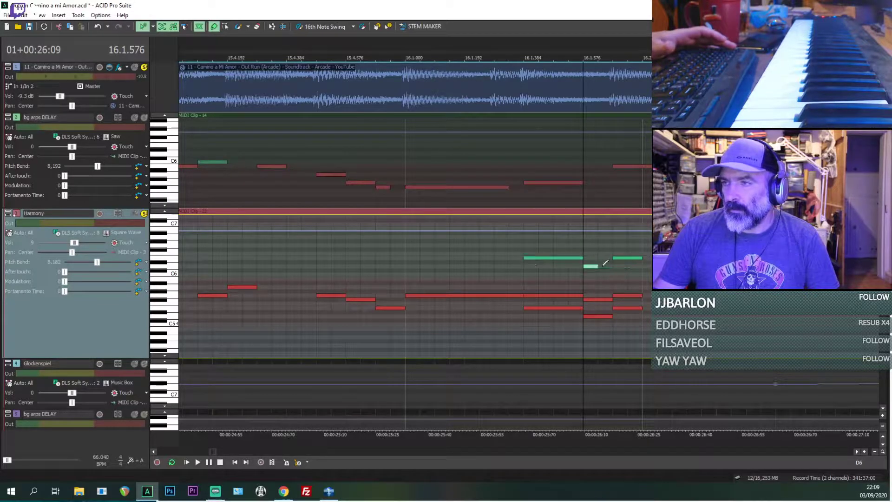
pyautogui.press('space')
pyautogui.scroll(-5, 571, 268)
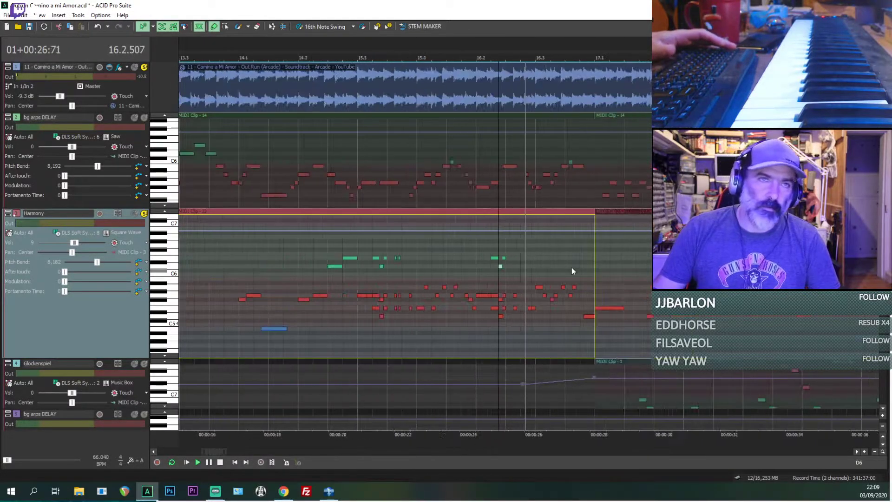
pyautogui.scroll(2, 572, 271)
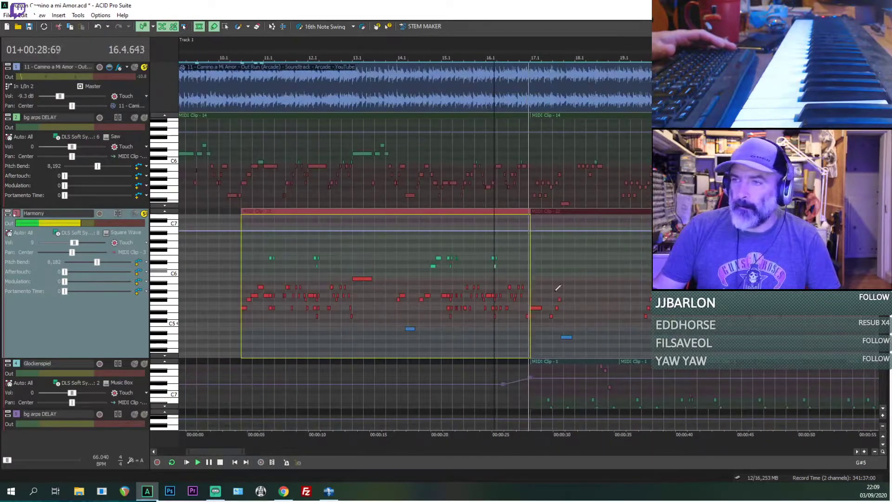
# Step: Stop playback and turn off solo on the reference and Harmony tracks
pyautogui.press('space')
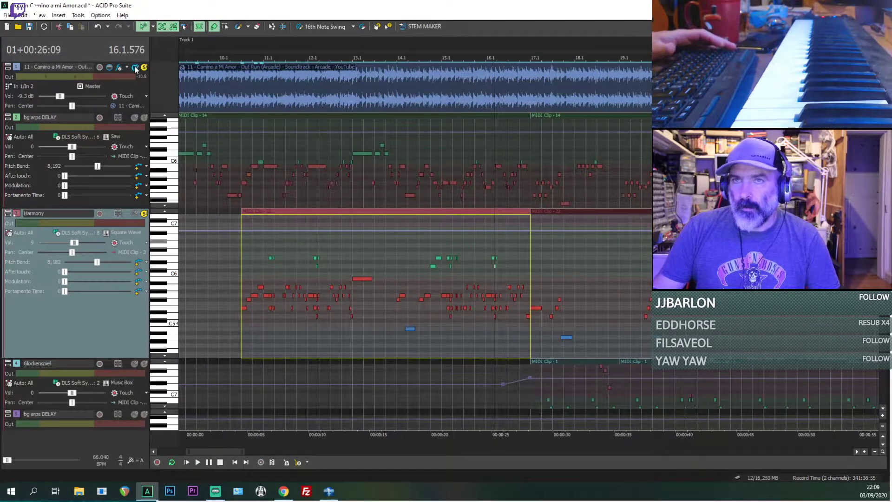
pyautogui.click(135, 67)
pyautogui.click(145, 213)
# Step: Reduce the Harmony track's height and turn off inline MIDI editing so the clips show as blocks
pyautogui.scroll(-2, 356, 236)
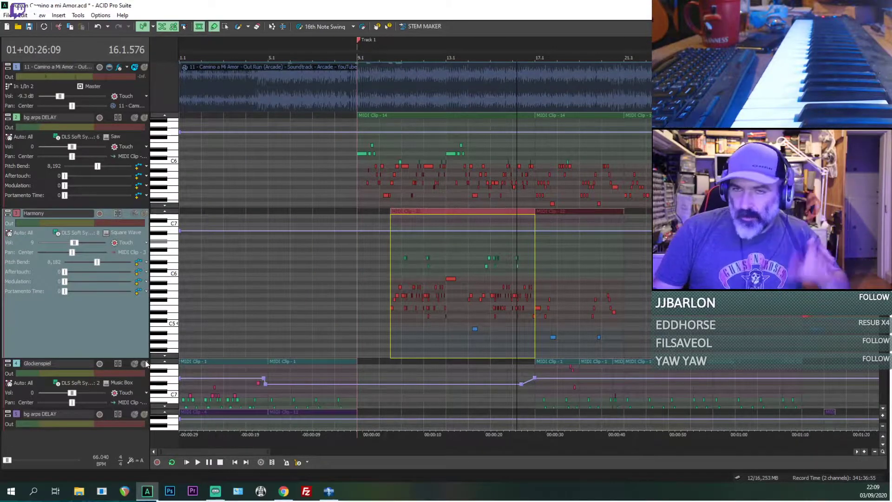
pyautogui.moveTo(131, 357); pyautogui.dragTo(133, 270)
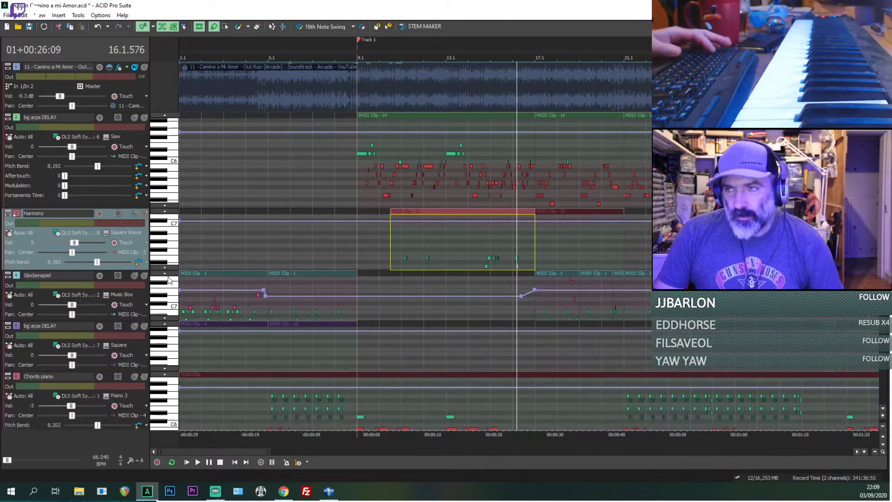
pyautogui.hotkey('ctrl', 'shift', 'i')
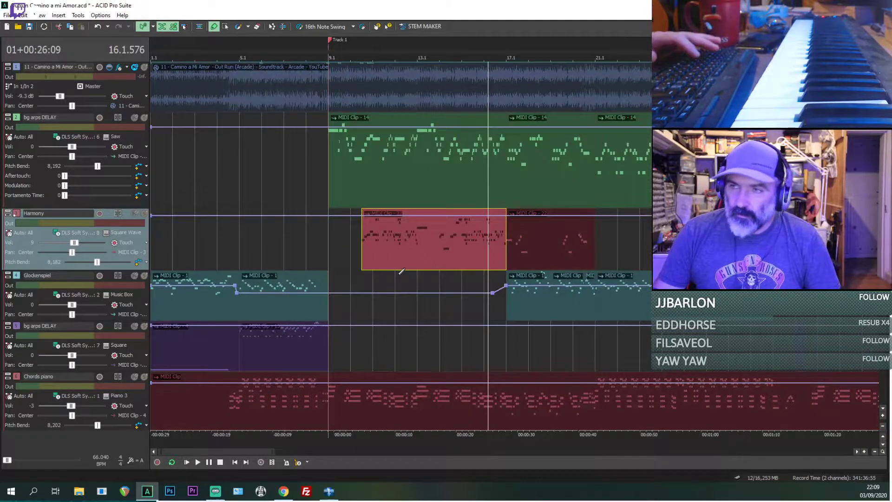
# Step: Play the full mix from bar 10 and from the start of the Harmony clip
pyautogui.click(359, 259)
pyautogui.scroll(-1, 383, 303)
pyautogui.scroll(3, 418, 284)
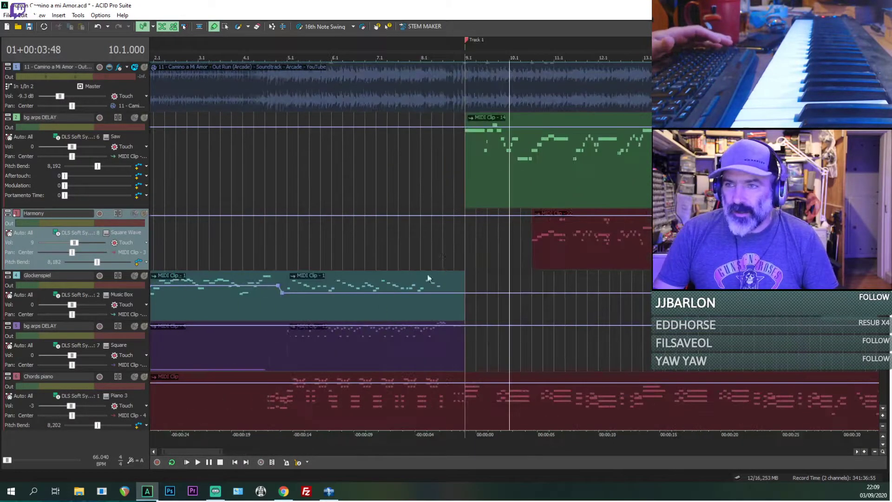
pyautogui.click(534, 247)
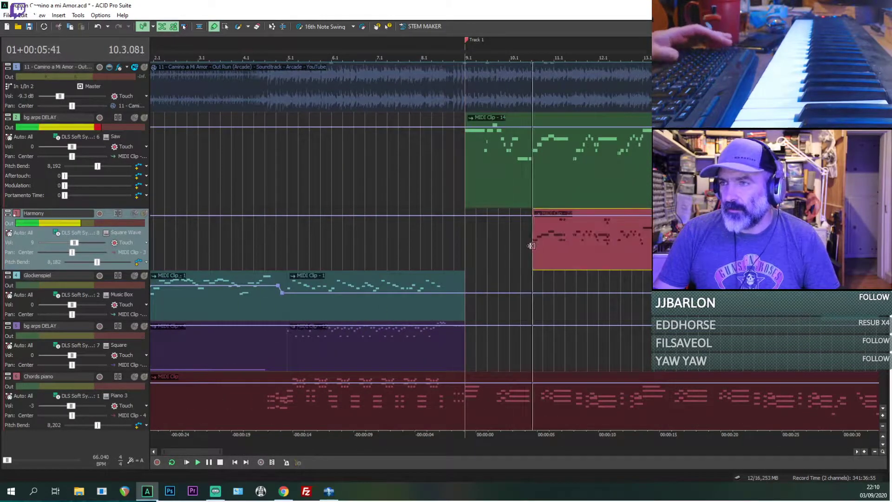
# Step: Play from bar 5, briefly soloing the Glockenspiel and the Square bg arps DELAY track to compare their sounds
pyautogui.click(288, 241)
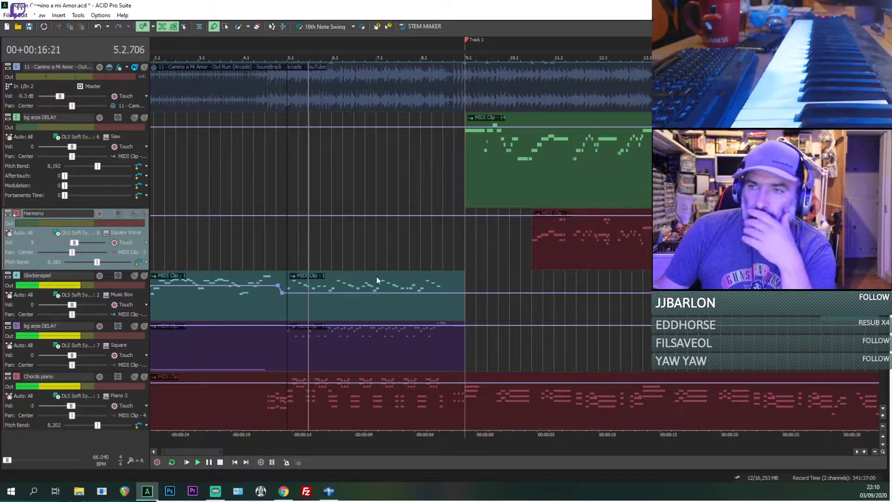
pyautogui.click(144, 276)
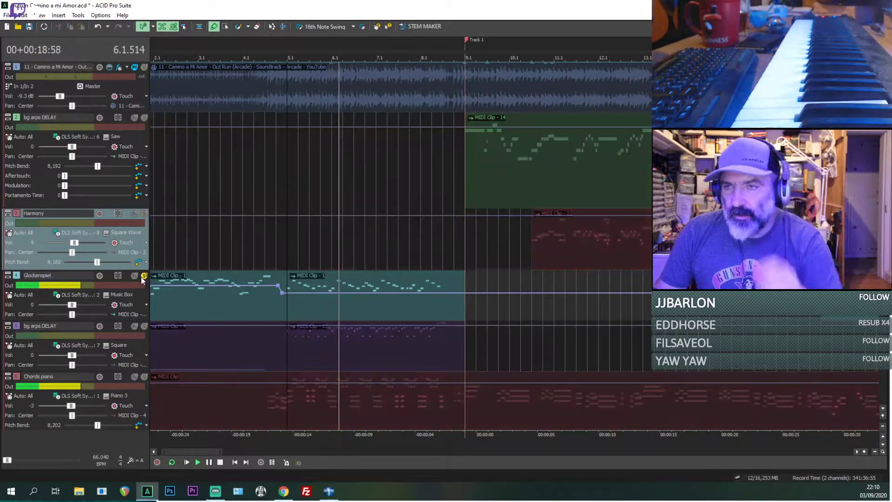
pyautogui.click(143, 327)
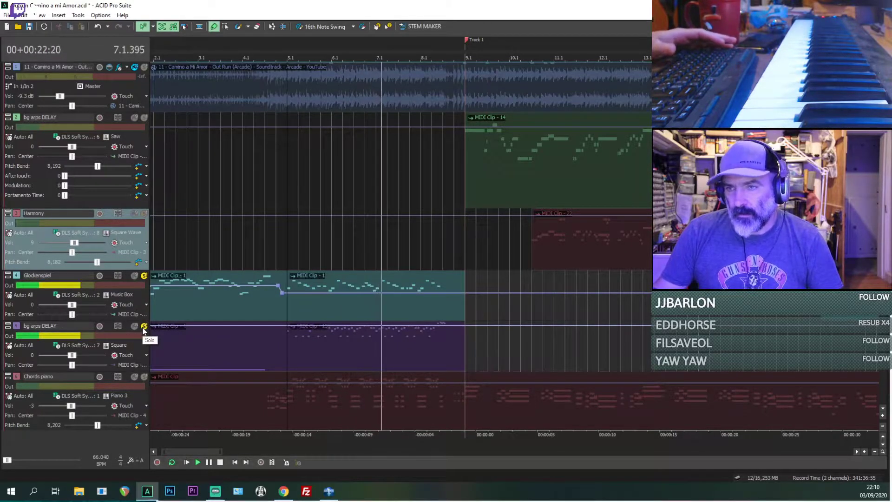
pyautogui.click(143, 327)
pyautogui.click(143, 277)
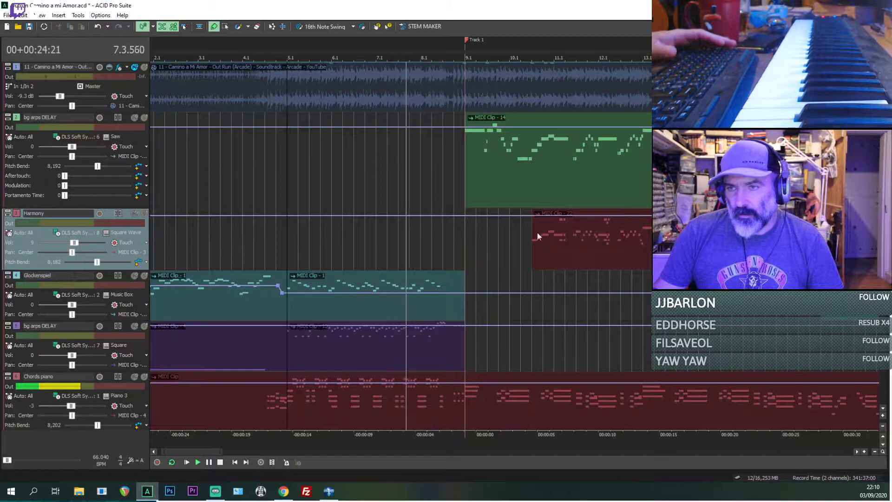
# Step: Change the instrument of the Saw bg arps DELAY track to the Synth Lead sound Saw Wave while playback continues
pyautogui.scroll(-2, 342, 235)
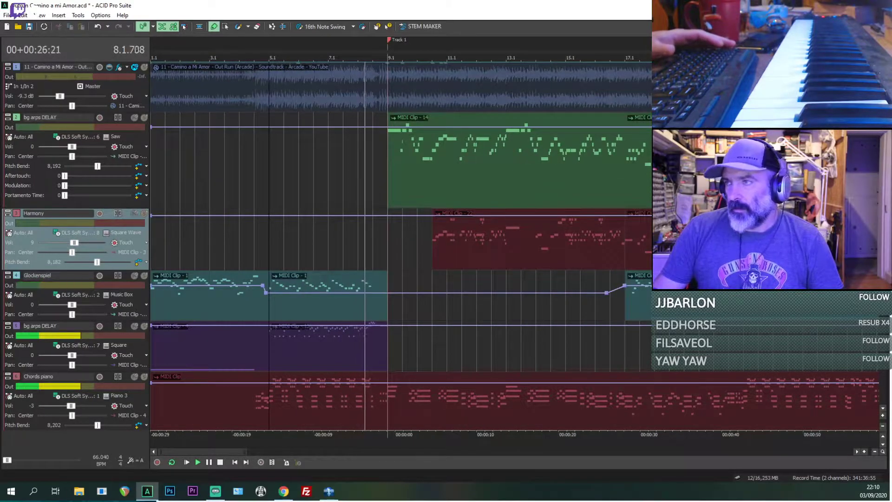
pyautogui.scroll(-4, 334, 230)
pyautogui.scroll(5, 334, 229)
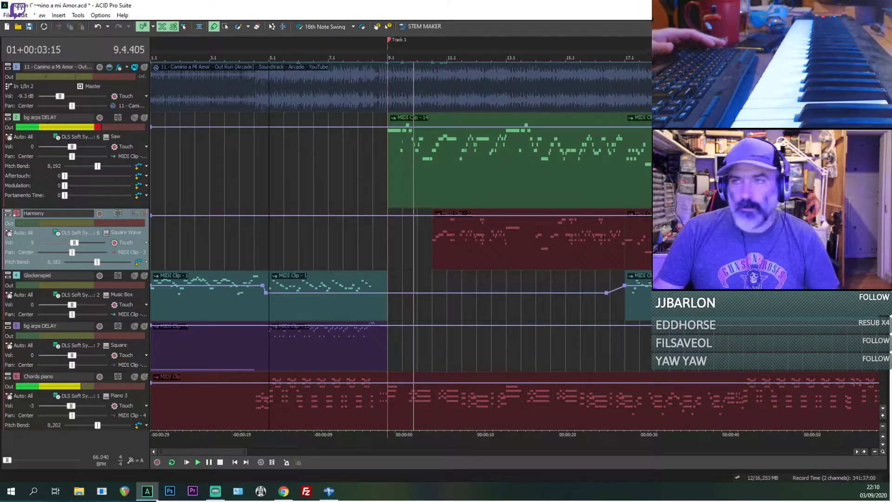
pyautogui.click(108, 136)
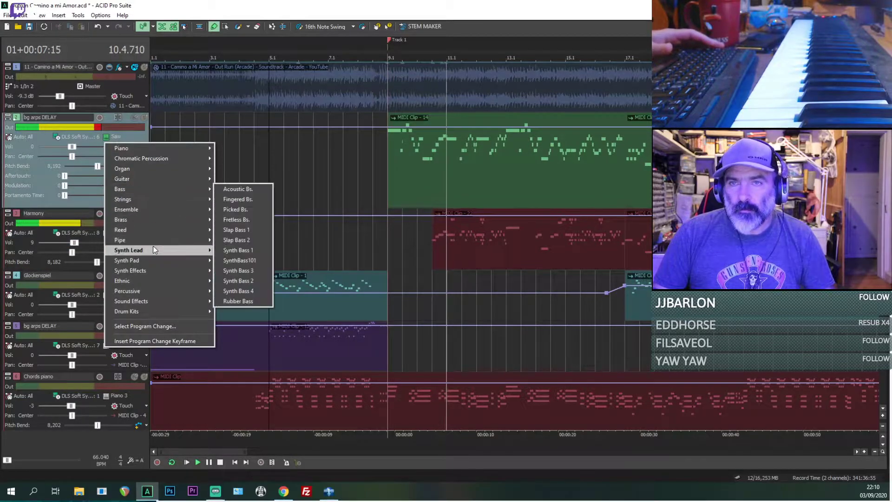
pyautogui.moveTo(194, 252)
pyautogui.click(227, 281)
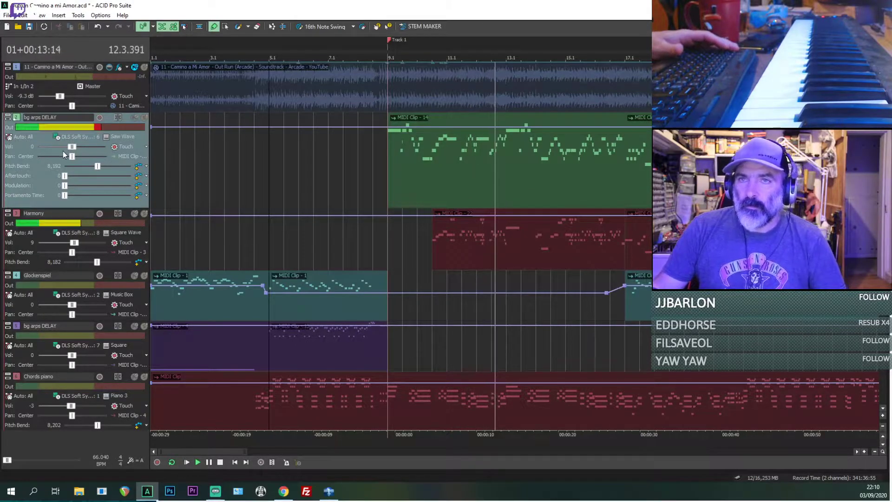
# Step: Set the Saw Wave bg arps DELAY track's volume to -19 and keep playing through both Harmony clips
pyautogui.moveTo(72, 148); pyautogui.dragTo(67, 148)
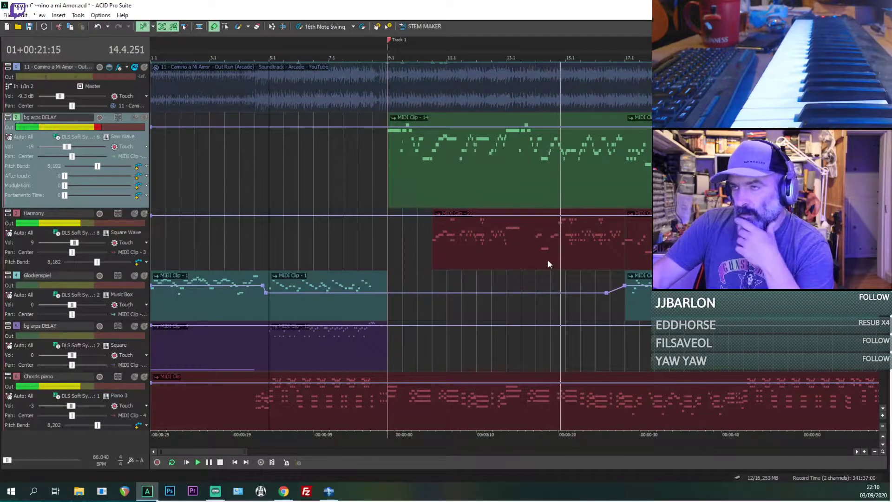
pyautogui.click(583, 243)
pyautogui.scroll(-2, 585, 242)
pyautogui.scroll(-1, 585, 243)
pyautogui.scroll(2, 433, 232)
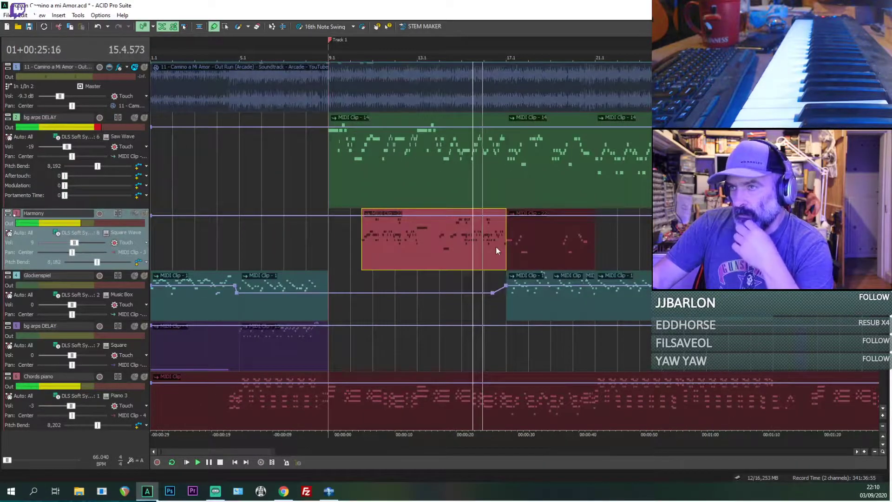
pyautogui.click(510, 243)
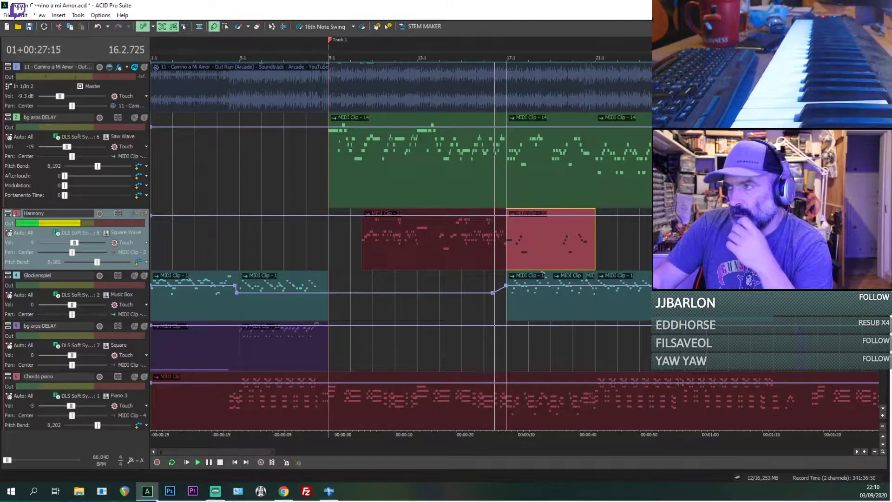
pyautogui.scroll(-1, 538, 247)
pyautogui.scroll(1, 538, 247)
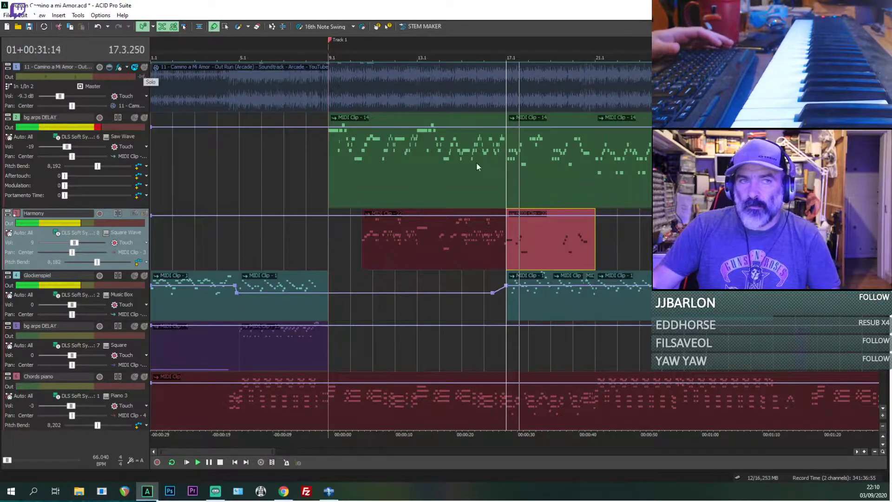
# Step: Play from bar 18, solo the reference audio and listen to it from bars 17 and 19
pyautogui.click(529, 308)
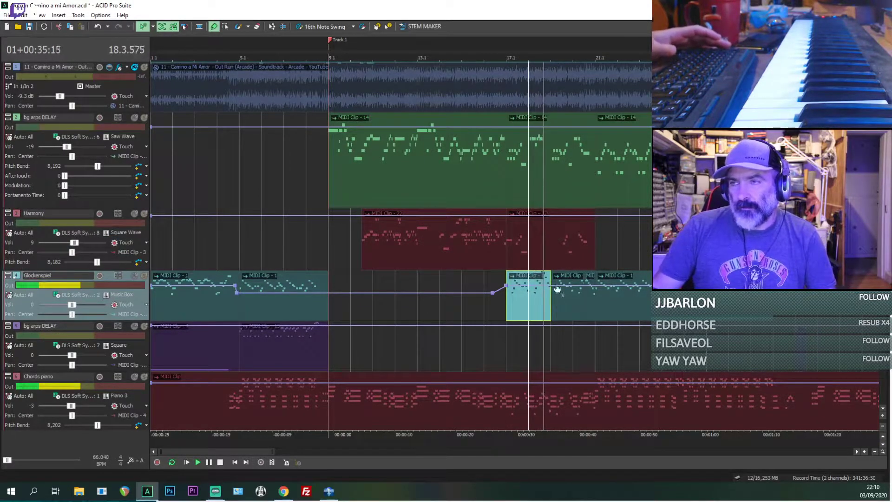
pyautogui.click(485, 91)
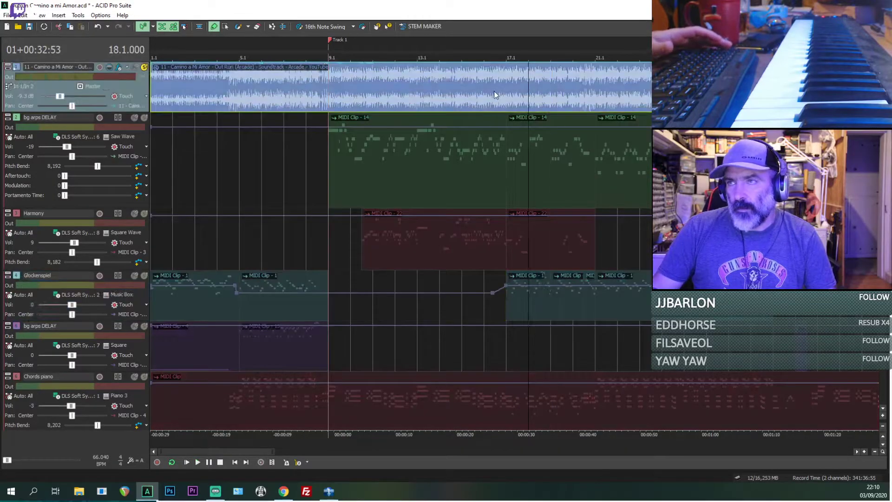
pyautogui.click(506, 97)
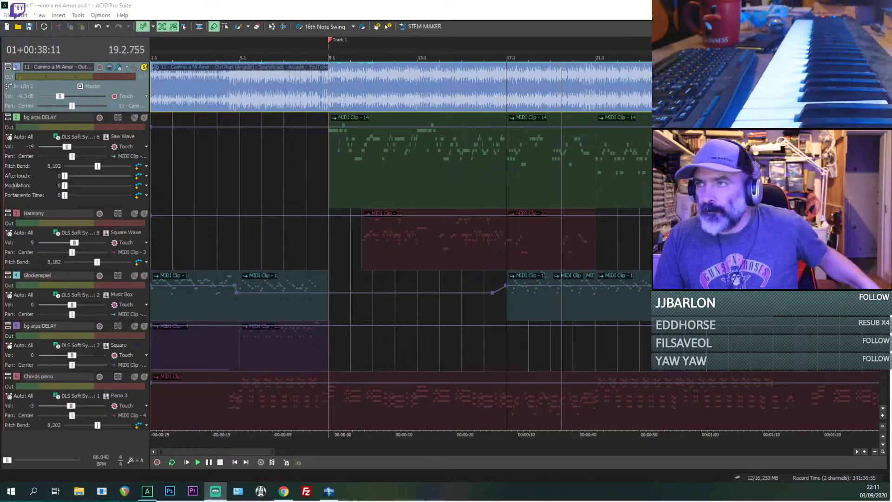
pyautogui.click(551, 173)
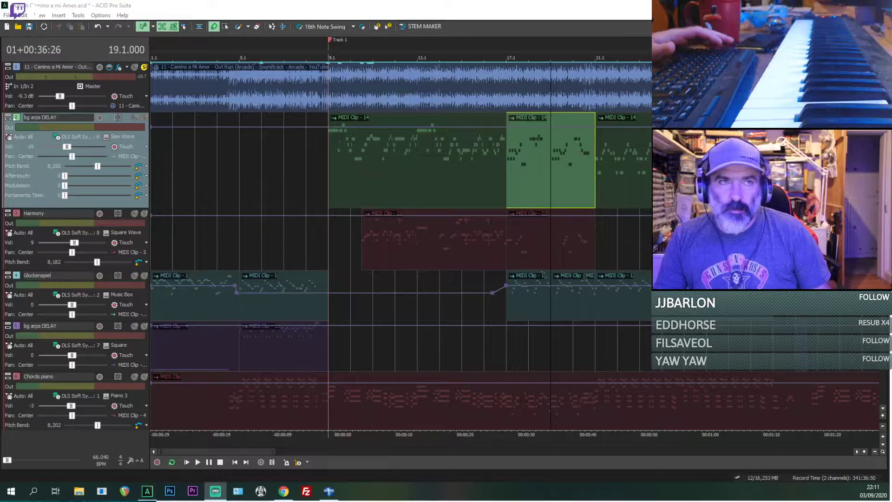
pyautogui.press('space')
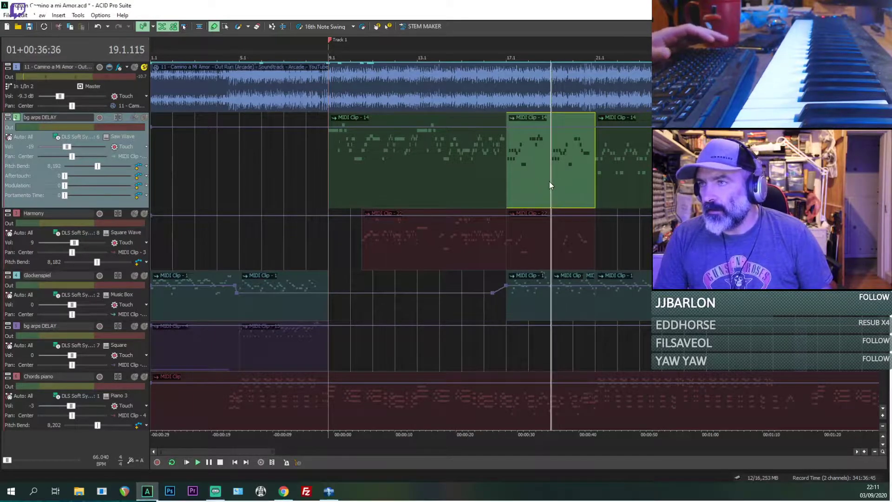
pyautogui.scroll(5, 549, 182)
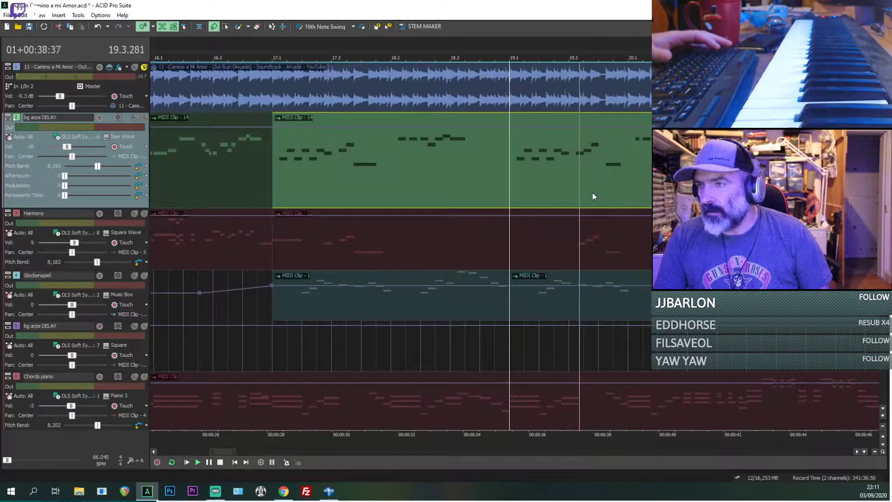
# Step: Solo the Glockenspiel alongside the reference audio, play both from 19.2, and unsolo the reference
pyautogui.click(541, 305)
pyautogui.press('space')
pyautogui.press('space')
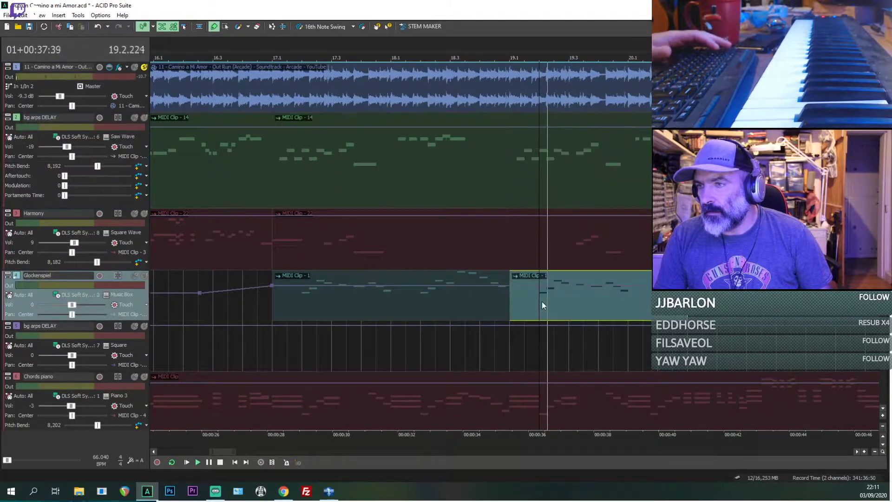
pyautogui.click(144, 276)
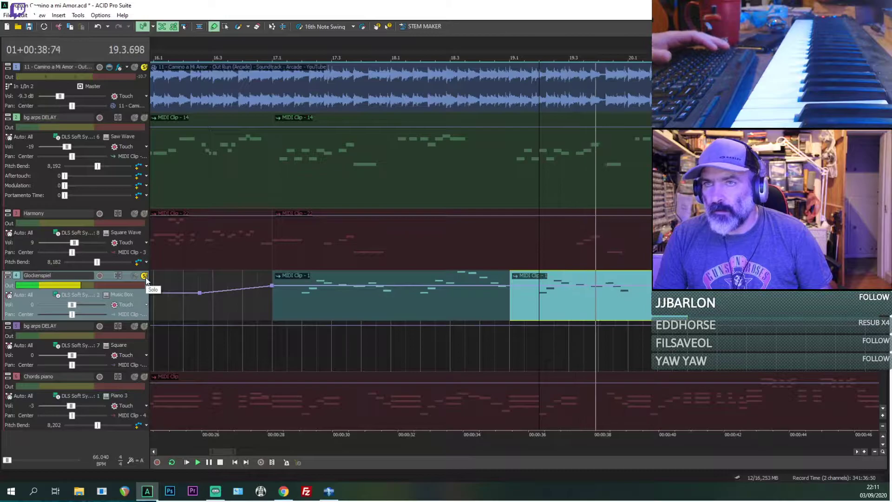
pyautogui.press('space')
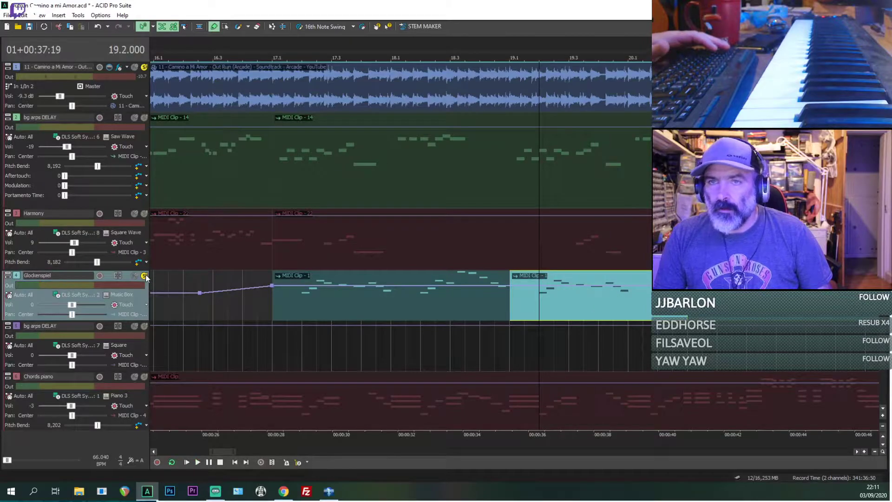
pyautogui.click(144, 67)
# Step: Make the Glockenspiel track taller and play it alone across the transition into bar 19
pyautogui.click(514, 305)
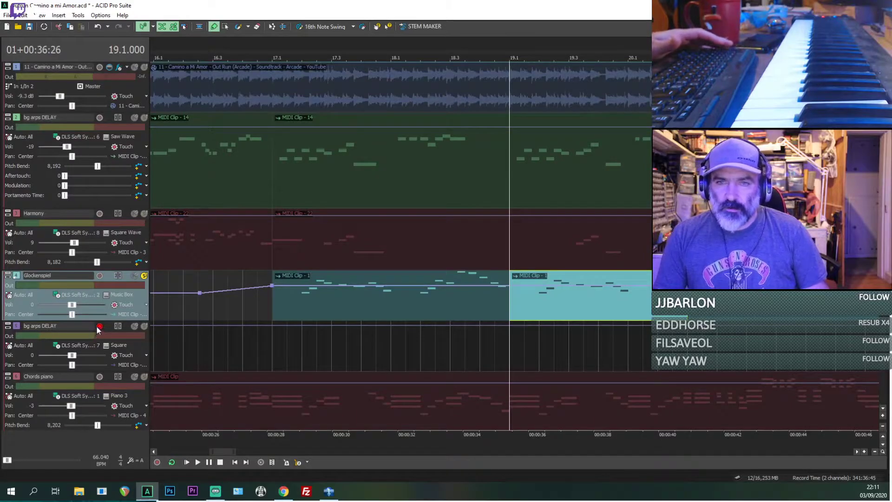
pyautogui.moveTo(97, 321); pyautogui.dragTo(97, 336)
pyautogui.click(501, 316)
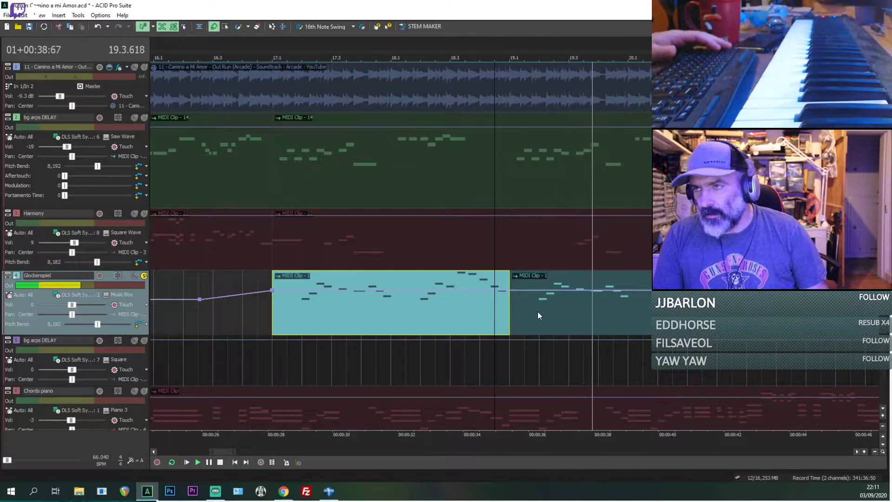
pyautogui.press('space')
pyautogui.press('space')
pyautogui.scroll(3, 542, 324)
pyautogui.press('space')
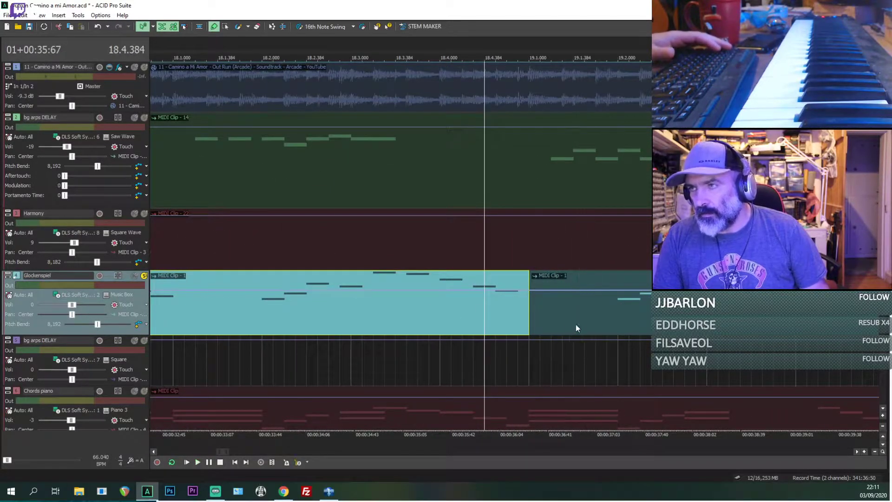
# Step: Turn on inline MIDI editing, enlarge the Glockenspiel track further, and add a B5 note at 19.1.576
pyautogui.click(581, 322)
pyautogui.click(598, 315)
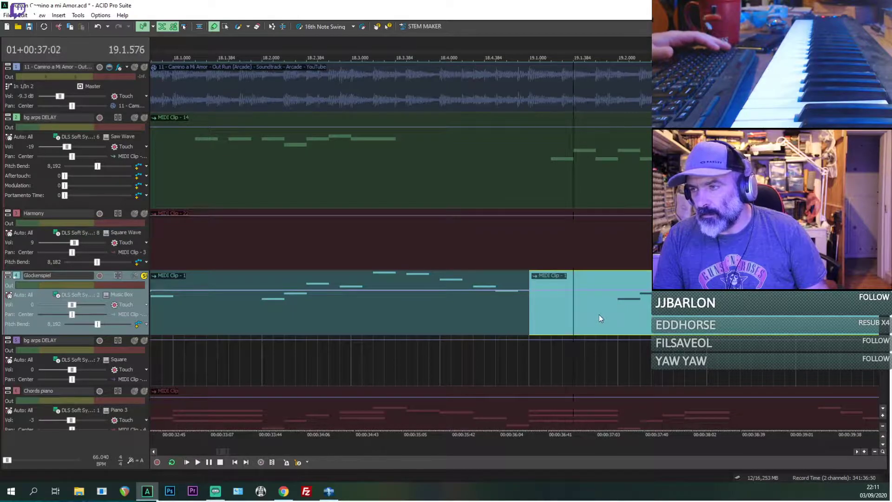
pyautogui.doubleClick(599, 315)
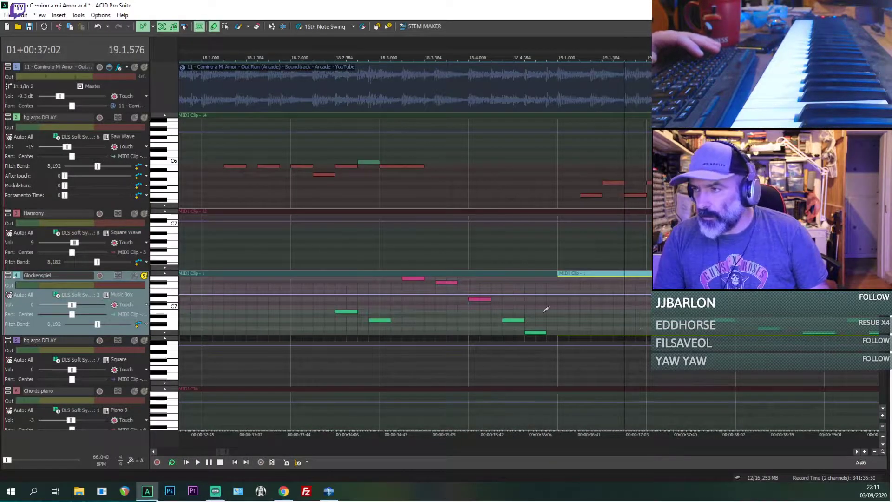
pyautogui.moveTo(131, 334); pyautogui.dragTo(132, 408)
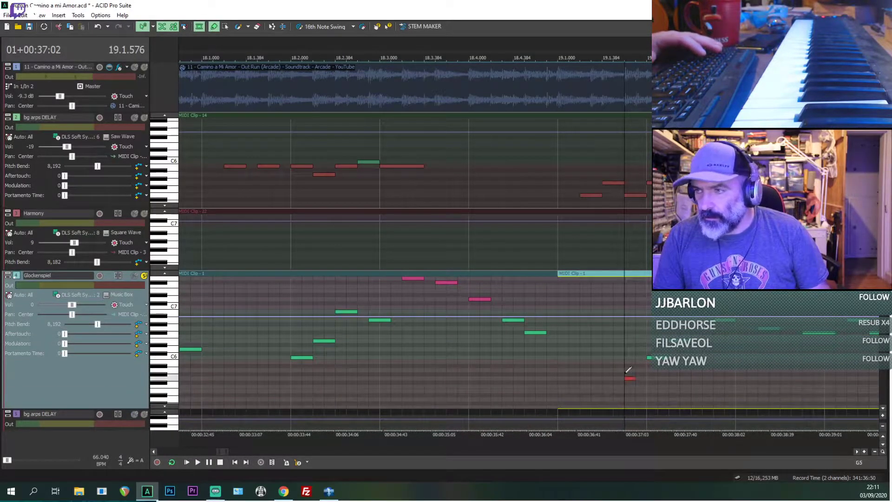
pyautogui.moveTo(637, 367); pyautogui.dragTo(637, 364)
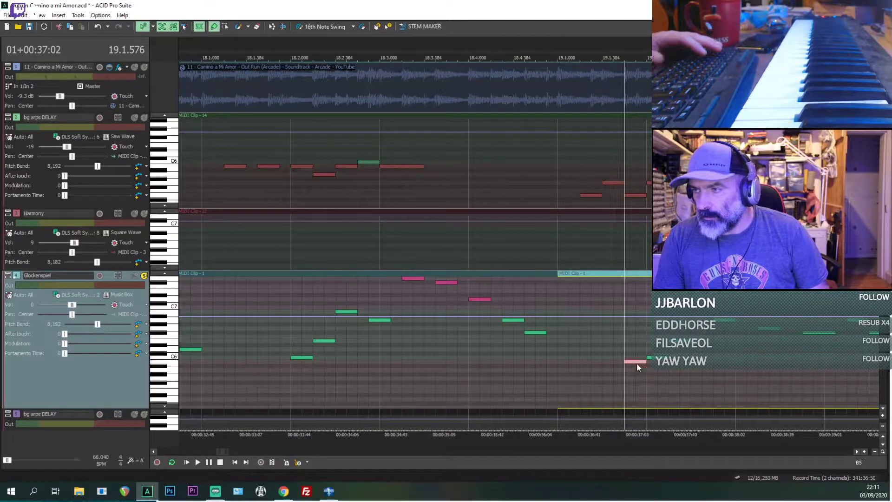
# Step: Unsolo the Glockenspiel, unmute the reference audio, and play everything together from bar 19
pyautogui.click(144, 275)
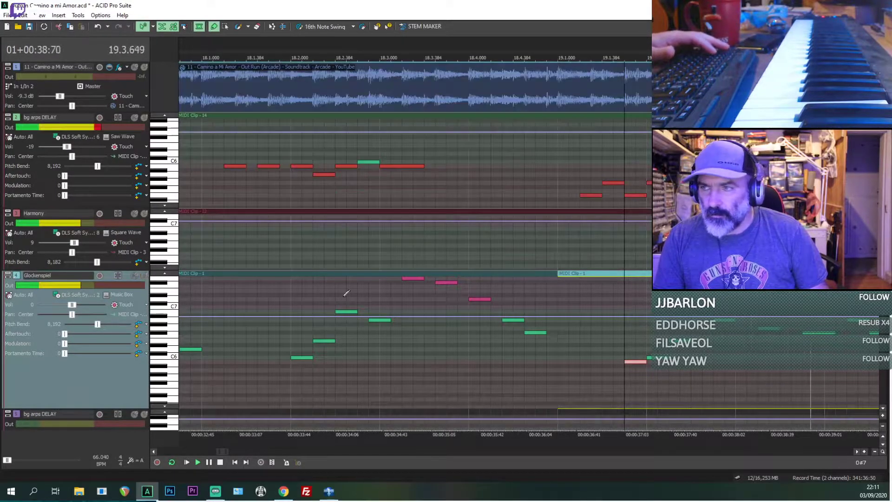
pyautogui.scroll(-1, 347, 294)
pyautogui.press('space')
pyautogui.press('space')
pyautogui.click(393, 356)
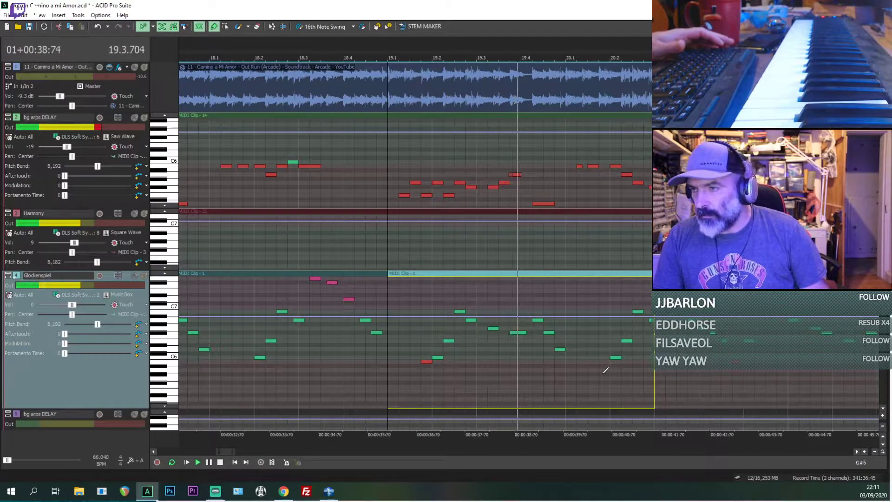
# Step: Add a matching B5 note to the Glockenspiel clip at 20.1.576
pyautogui.scroll(3, 539, 362)
pyautogui.scroll(-2, 539, 367)
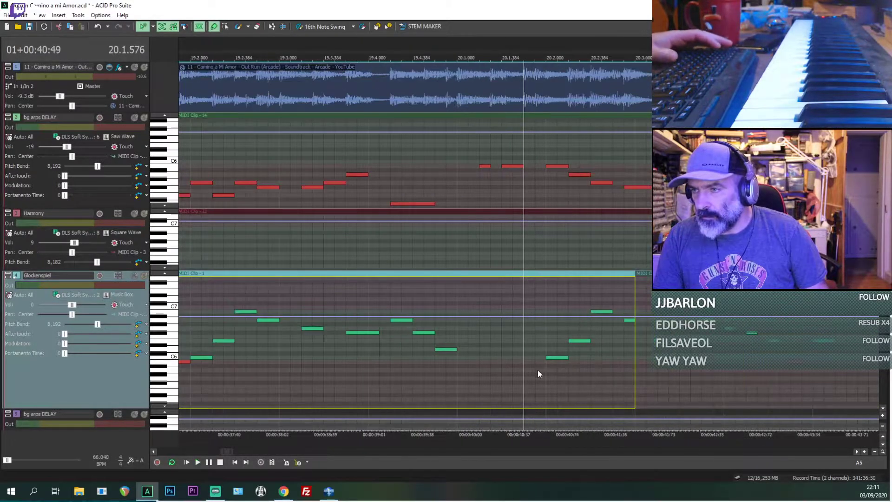
pyautogui.press('space')
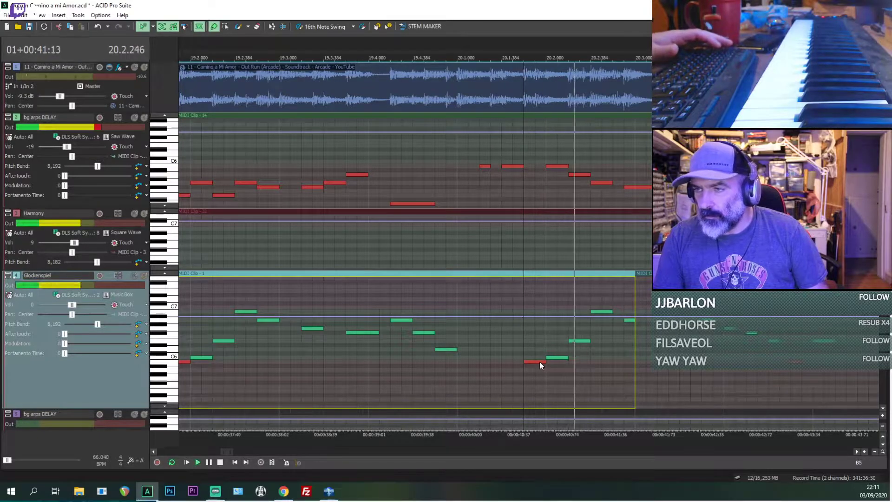
# Step: Play from 19.4, try the second added Glockenspiel note at A#5, and undo that pitch change
pyautogui.press('space')
pyautogui.click(404, 375)
pyautogui.press('space')
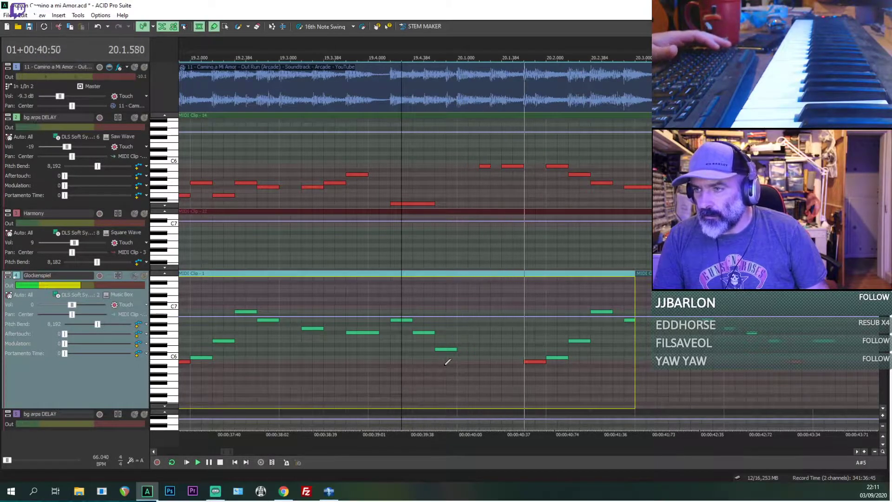
pyautogui.press('space')
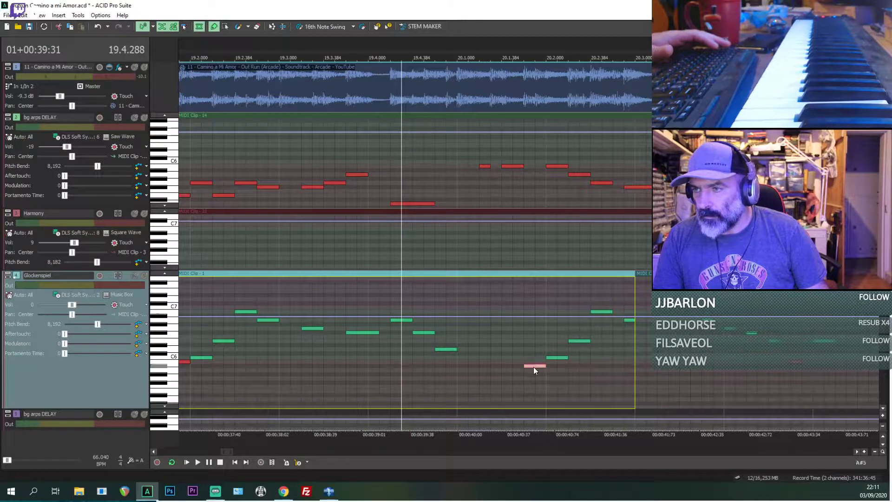
pyautogui.click(551, 358)
pyautogui.press('space')
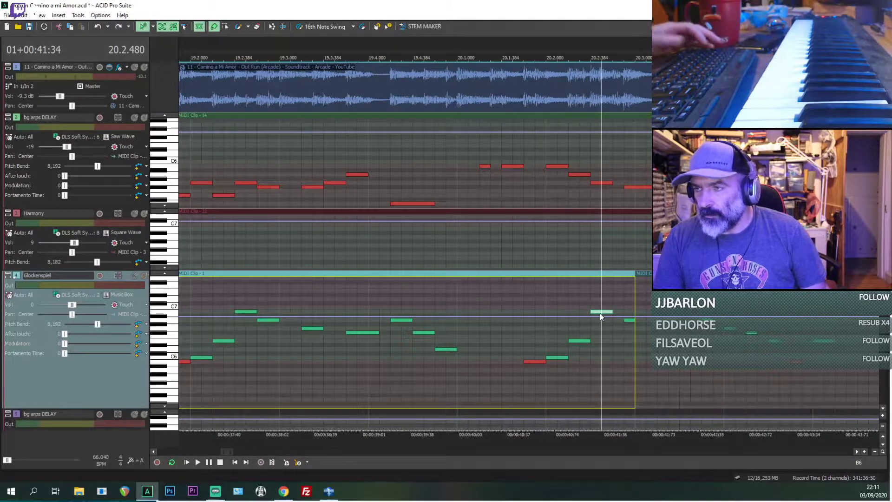
# Step: Play the Glockenspiel phrase with the reference audio from bars 20 and 19 to check the added notes
pyautogui.press('space')
pyautogui.press('space')
pyautogui.click(462, 331)
pyautogui.press('space')
pyautogui.scroll(-3, 456, 333)
pyautogui.press('space')
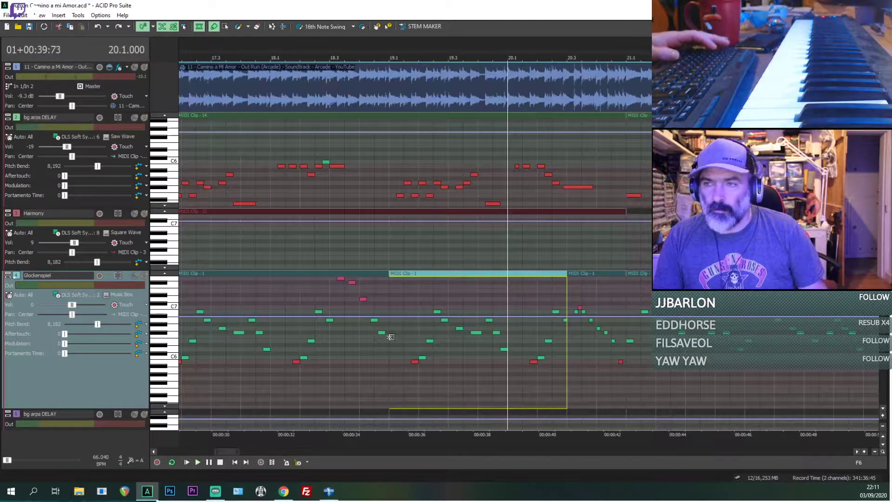
pyautogui.click(389, 336)
pyautogui.press('space')
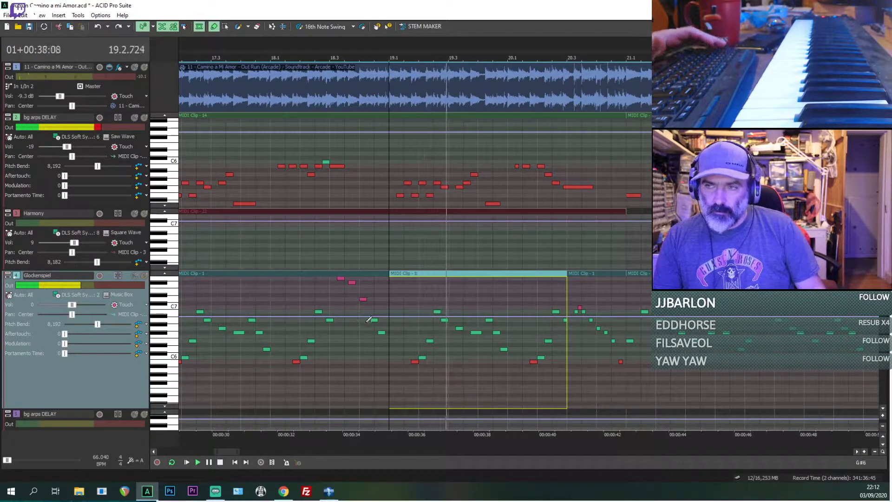
# Step: Mute the reference audio and play the MIDI tracks alone from bar 19
pyautogui.click(139, 76)
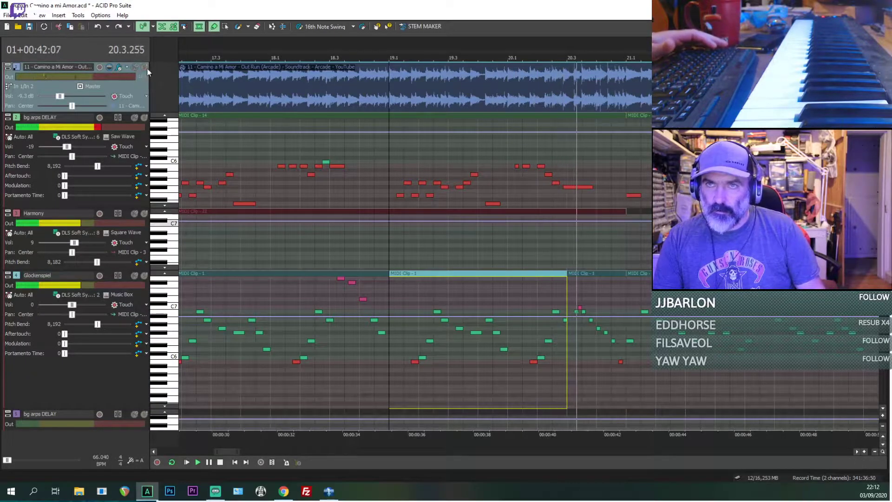
pyautogui.click(134, 67)
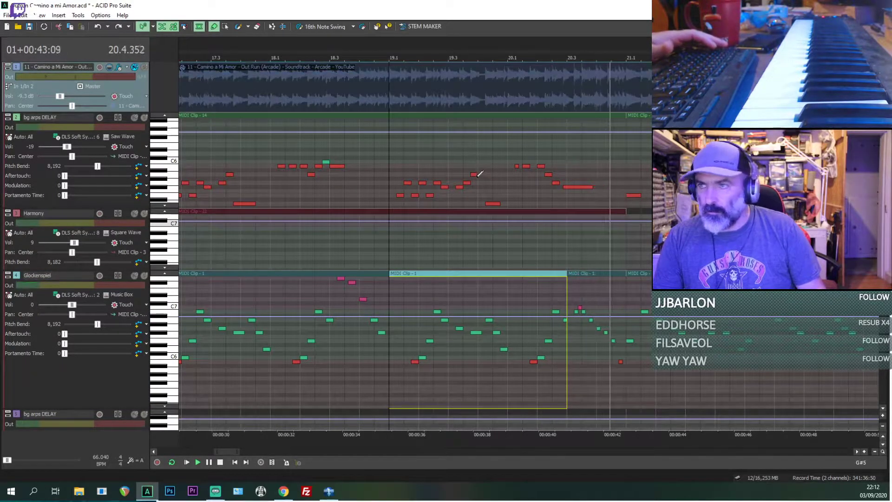
pyautogui.click(386, 158)
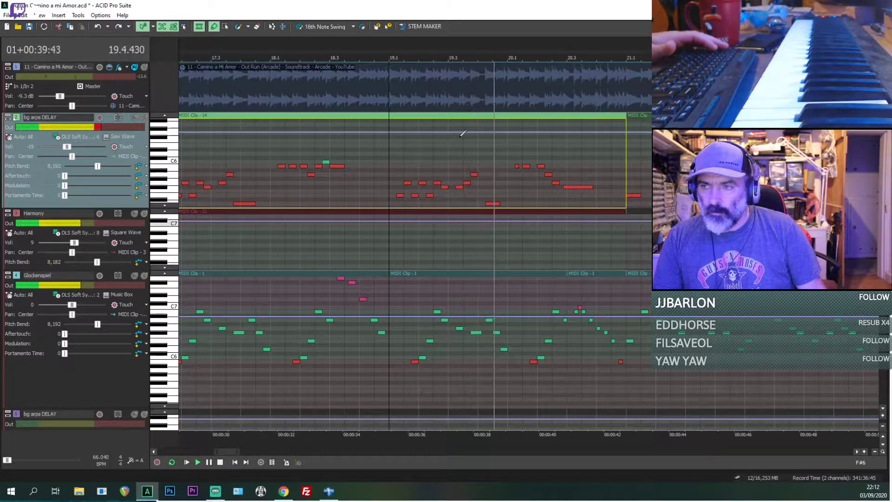
pyautogui.press('space')
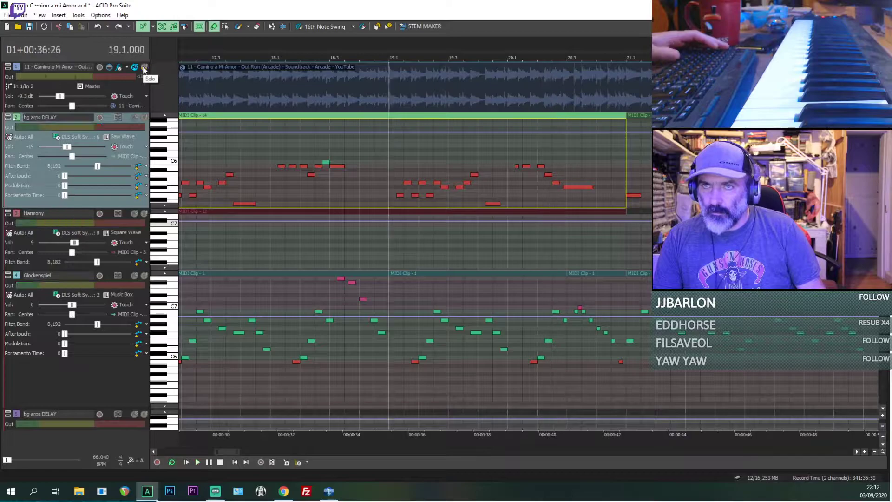
# Step: Solo the reference audio and listen to the passage around 19.4.384 against the visible MIDI notes
pyautogui.click(144, 70)
pyautogui.press('space')
pyautogui.scroll(4, 502, 175)
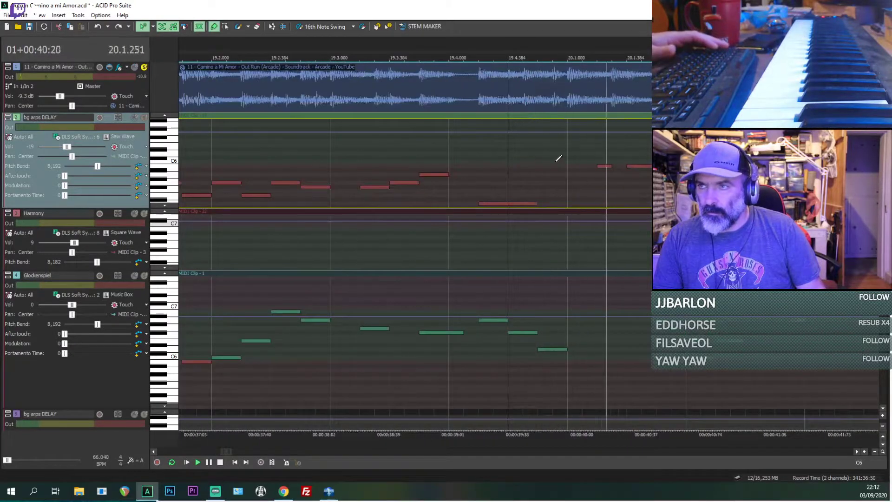
pyautogui.press('space')
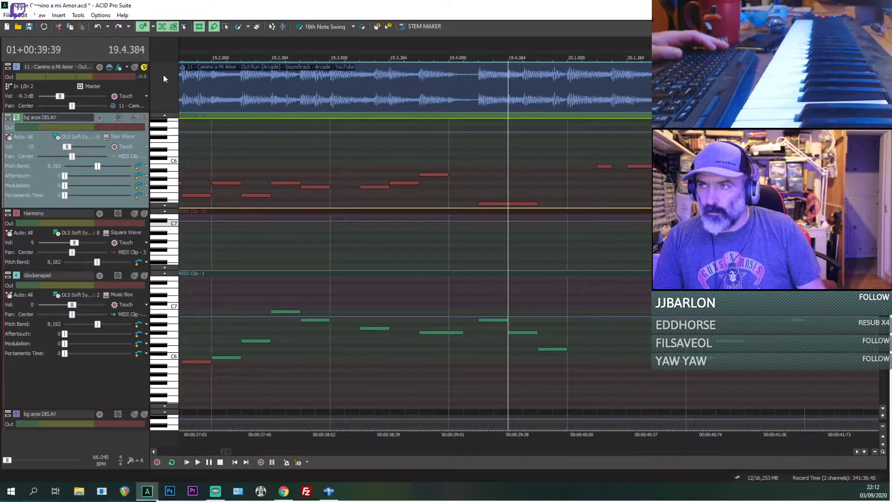
# Step: Play the MIDI tracks with the reference audio muted, and place the playhead on the bg arps DELAY note at 20.1.192
pyautogui.click(134, 69)
pyautogui.press('space')
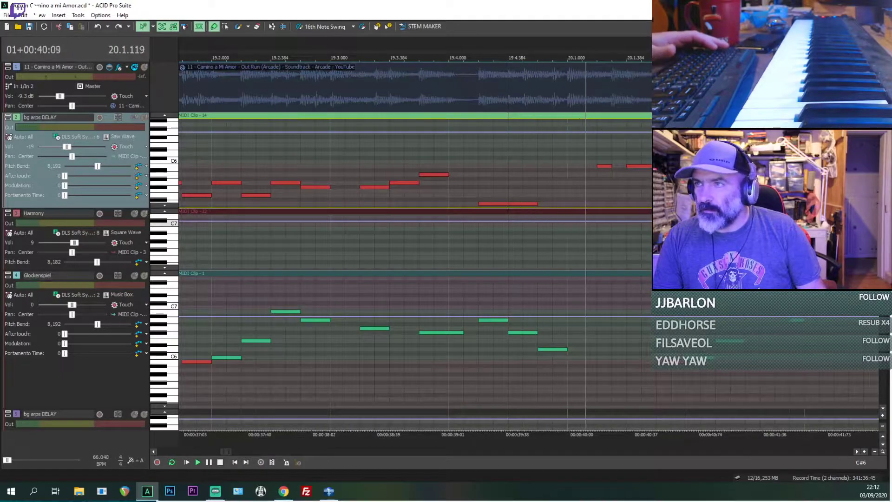
pyautogui.click(605, 166)
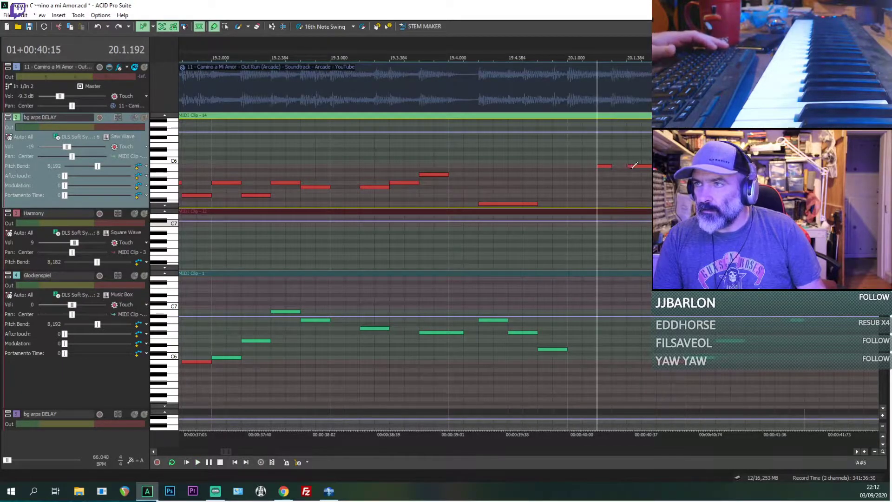
pyautogui.scroll(2, 630, 159)
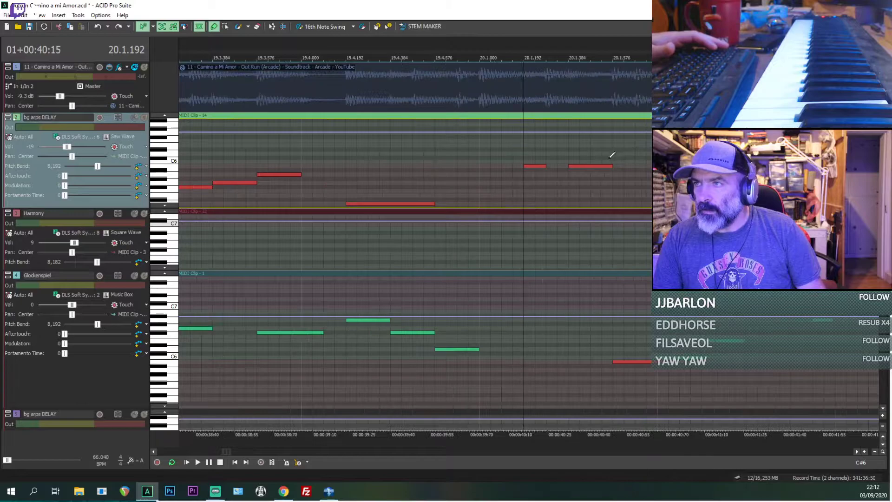
# Step: Solo the reference audio and shift the bg arps DELAY note at 20.1.384 slightly later to match it
pyautogui.click(144, 68)
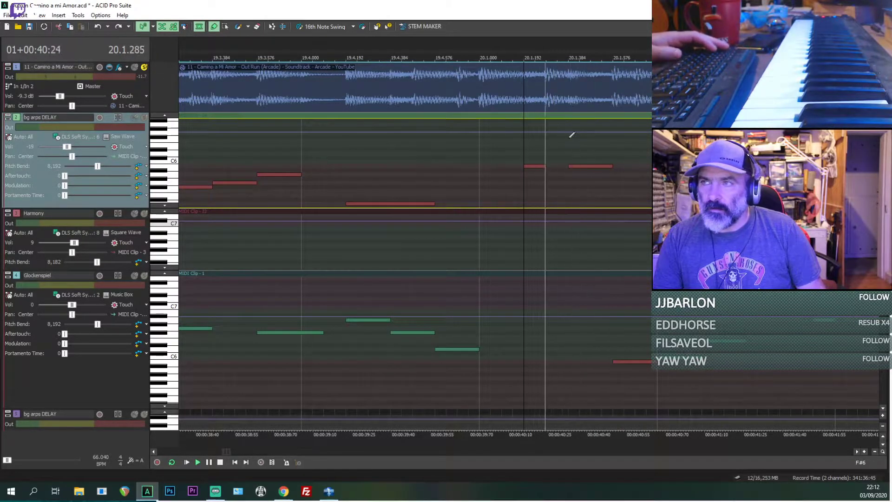
pyautogui.press('space')
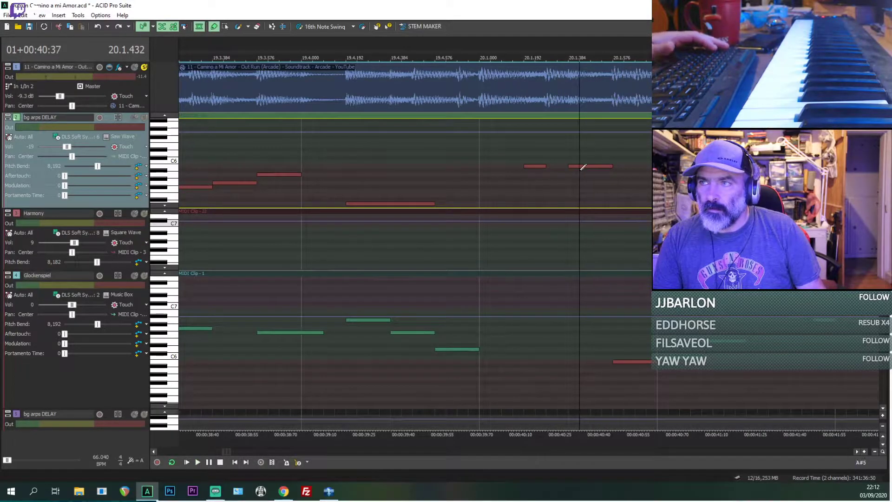
pyautogui.click(513, 163)
pyautogui.press('space')
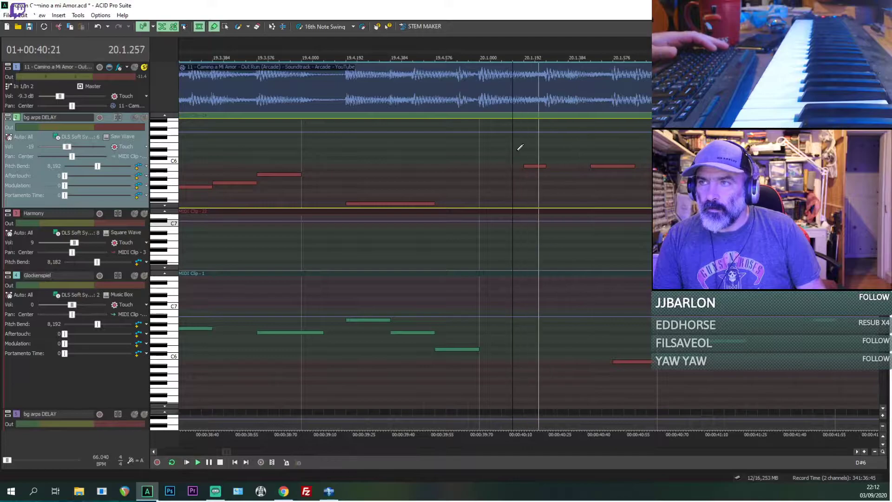
pyautogui.press('space')
pyautogui.click(520, 160)
pyautogui.press('space')
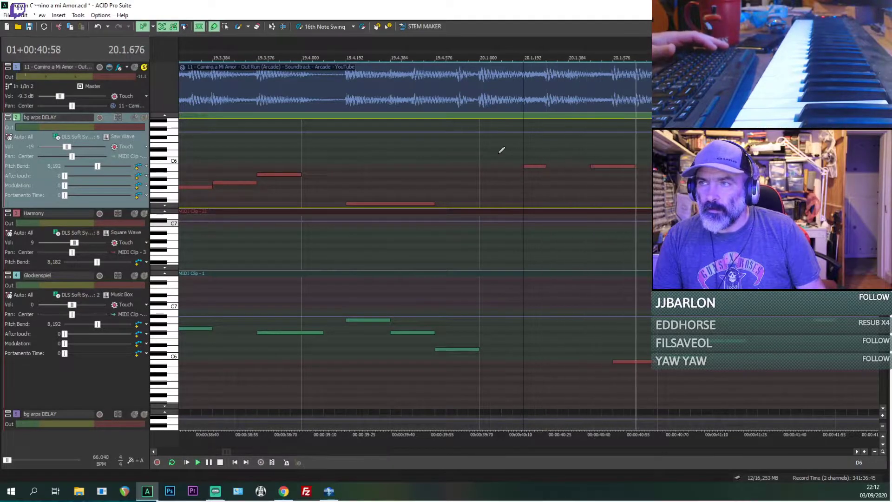
# Step: Unsolo the reference audio and play it together with the MIDI tracks from 20.1.192 to check the shifted note
pyautogui.press('space')
pyautogui.click(145, 69)
pyautogui.press('space')
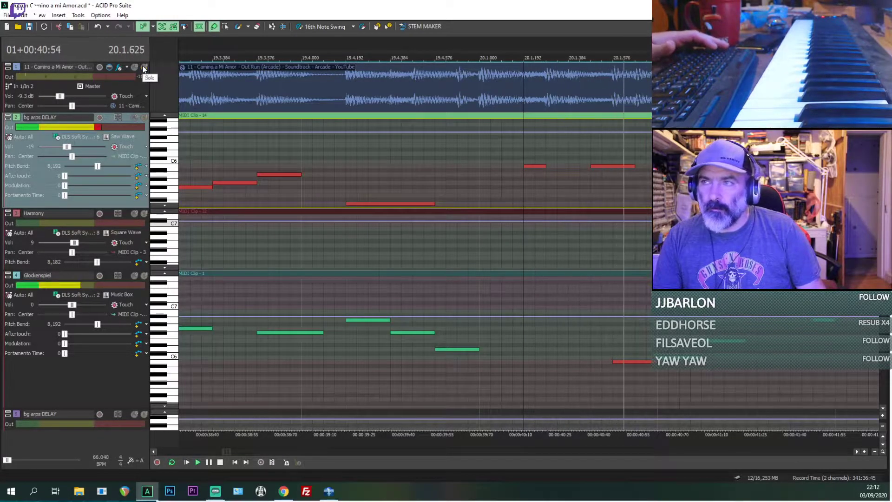
pyautogui.scroll(-3, 358, 173)
pyautogui.press('space')
pyautogui.scroll(-4, 358, 173)
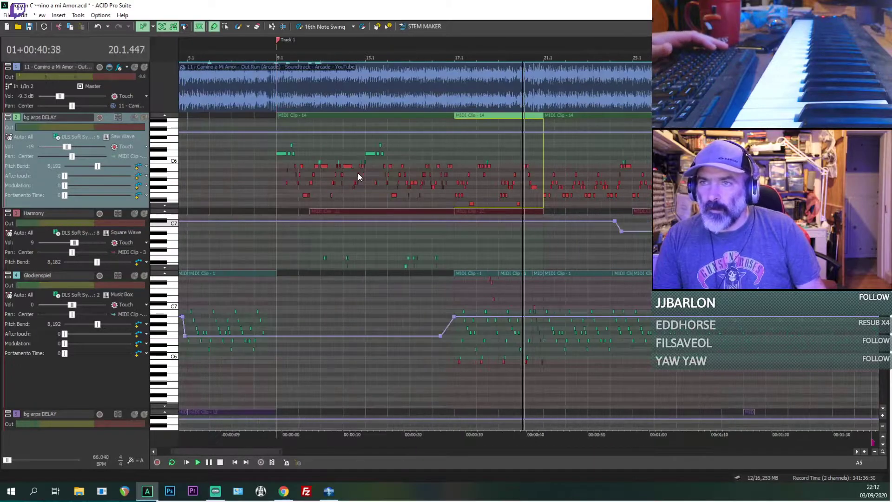
# Step: Play the MIDI tracks with the reference audio from bars 9, 17 and 18 to compare the bg arps phrases
pyautogui.click(276, 173)
pyautogui.press('space')
pyautogui.press('space')
pyautogui.click(470, 206)
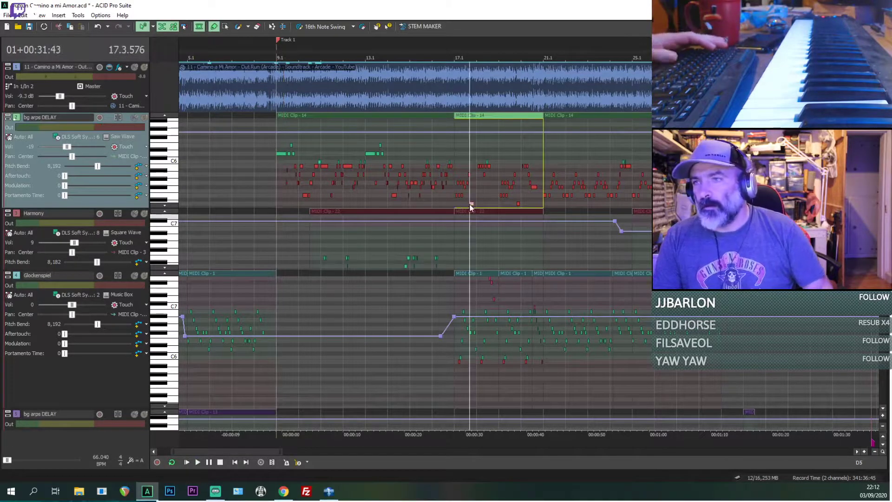
pyautogui.press('space')
pyautogui.click(453, 194)
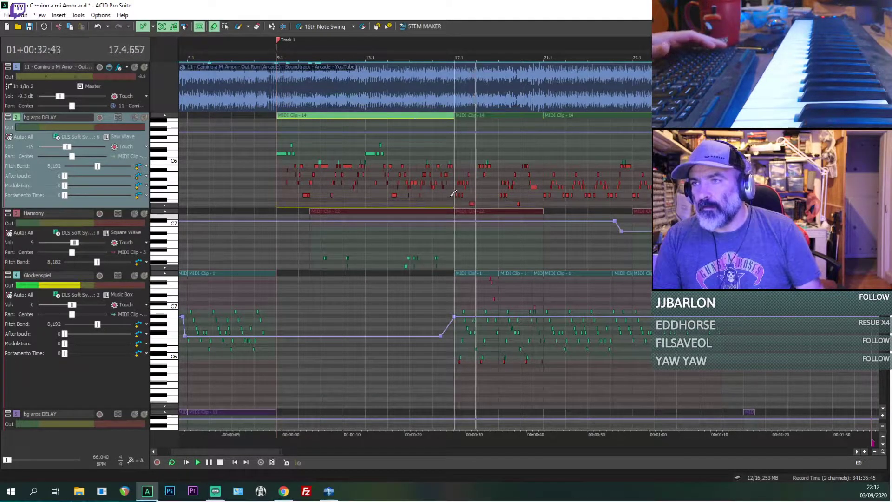
pyautogui.click(471, 185)
pyautogui.scroll(4, 471, 185)
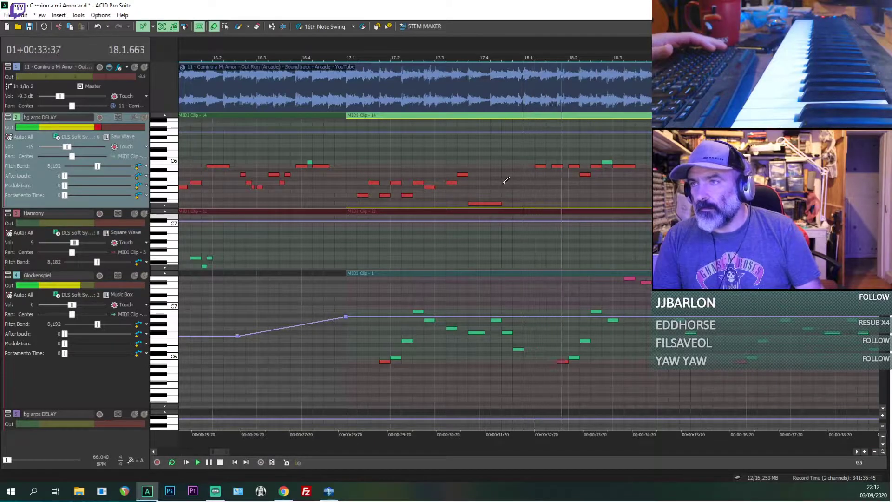
pyautogui.scroll(-2, 506, 181)
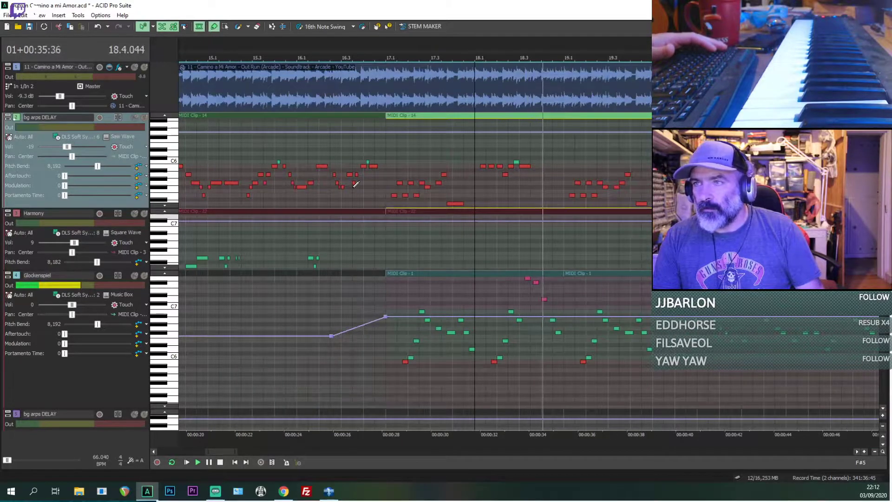
# Step: Replay the section from 17.1 and 18.1 with the reference audio to compare the bg arps and Glockenspiel notes
pyautogui.click(388, 126)
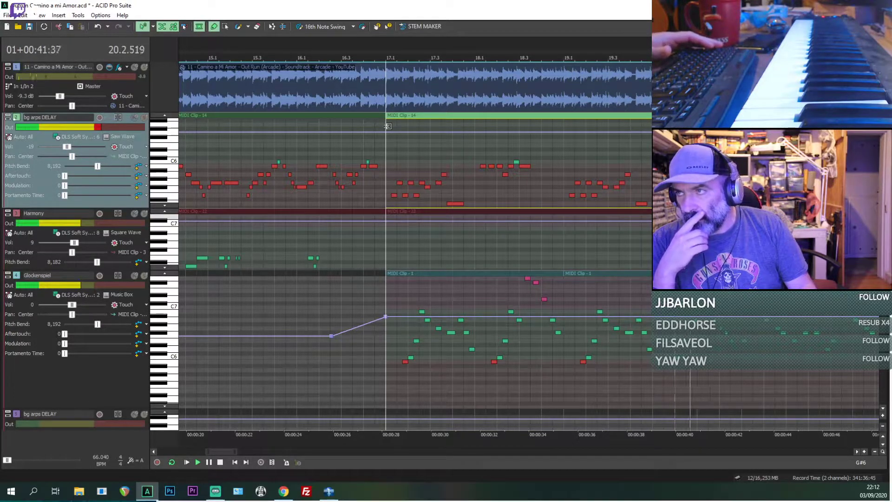
pyautogui.press('space')
pyautogui.press('space')
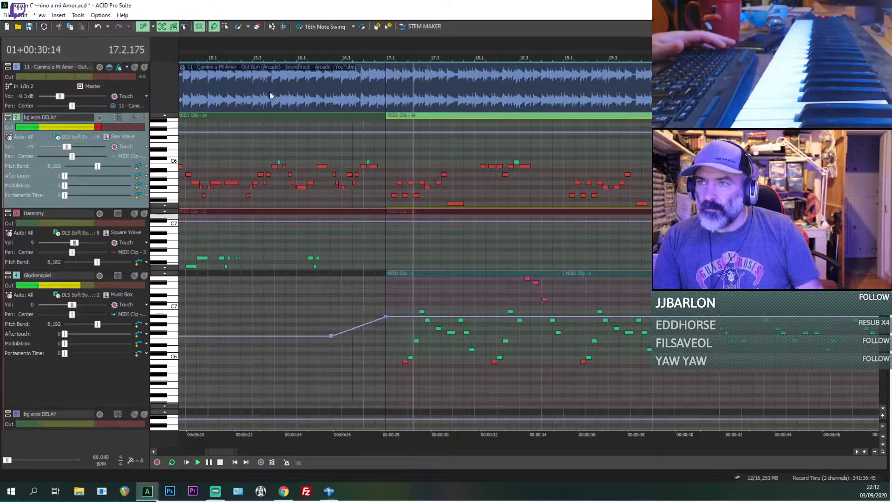
pyautogui.click(475, 183)
pyautogui.scroll(4, 479, 182)
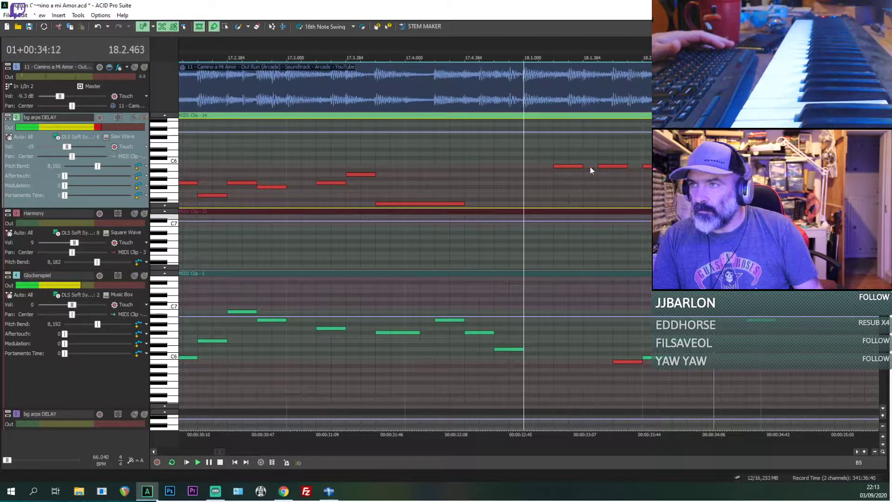
pyautogui.scroll(-5, 590, 166)
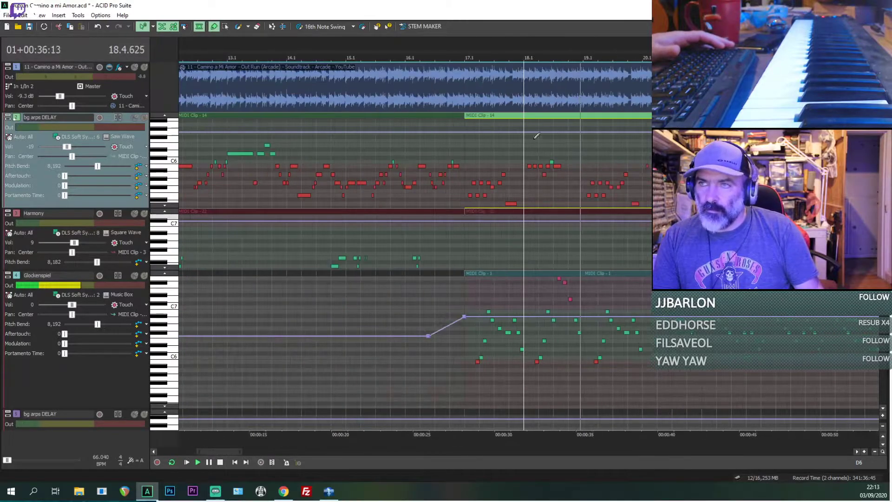
# Step: Mute and unmute the reference audio during playback to compare, and place the playhead at 21.1
pyautogui.click(134, 67)
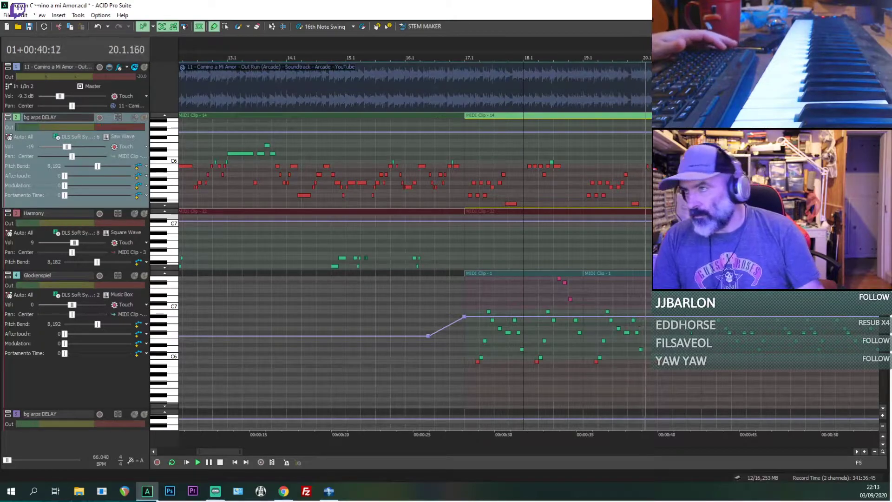
pyautogui.click(134, 67)
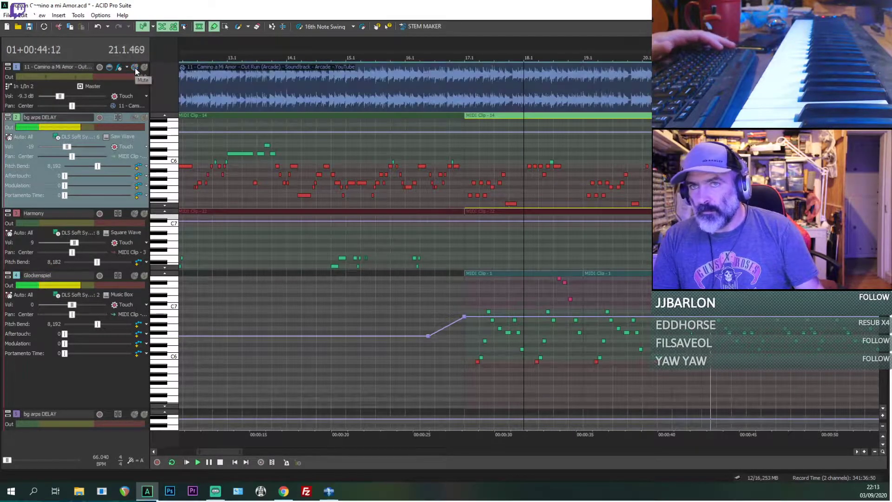
pyautogui.press('space')
pyautogui.click(707, 163)
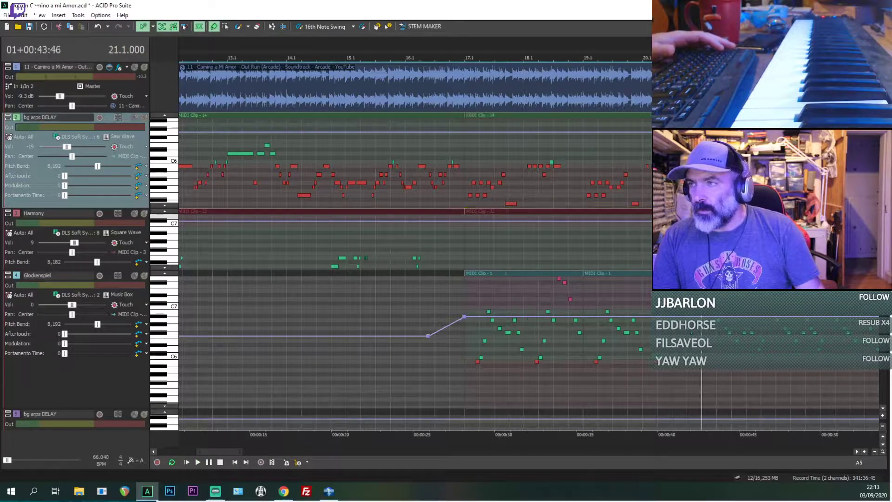
# Step: Switch the reference audio's solo on and off, and leave the track unsoloed and muted
pyautogui.scroll(-2, 707, 163)
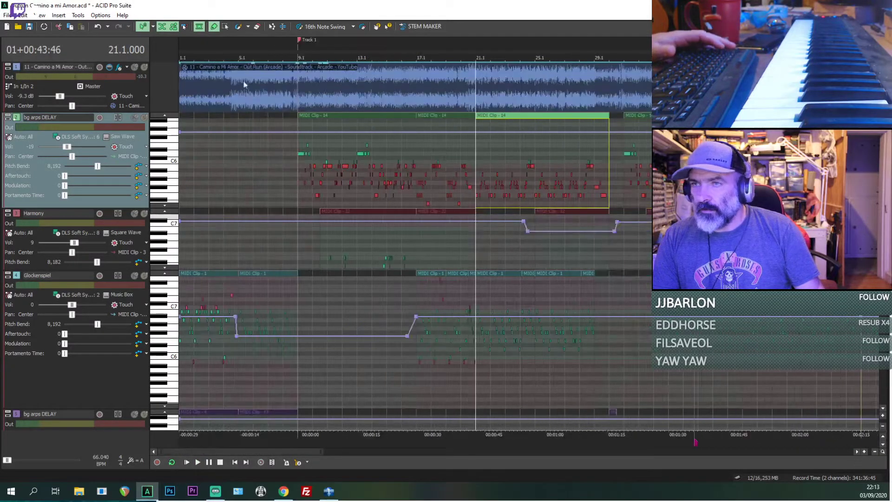
pyautogui.click(143, 70)
pyautogui.click(144, 69)
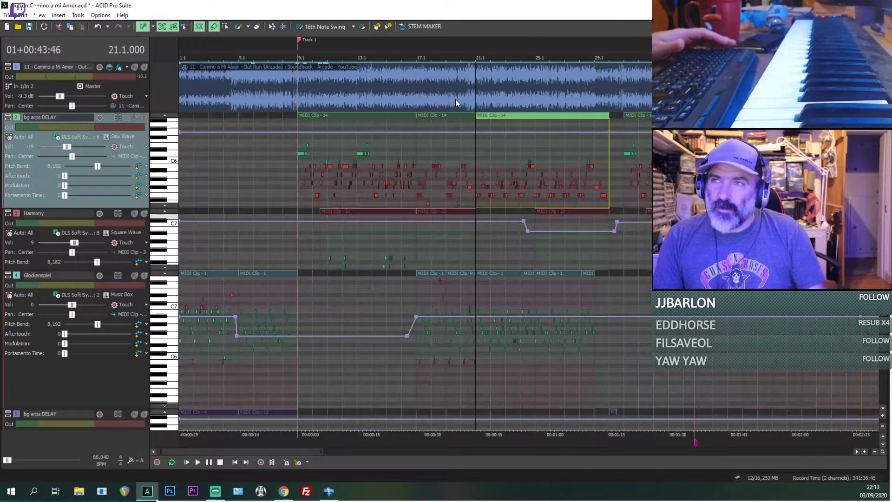
pyautogui.click(144, 68)
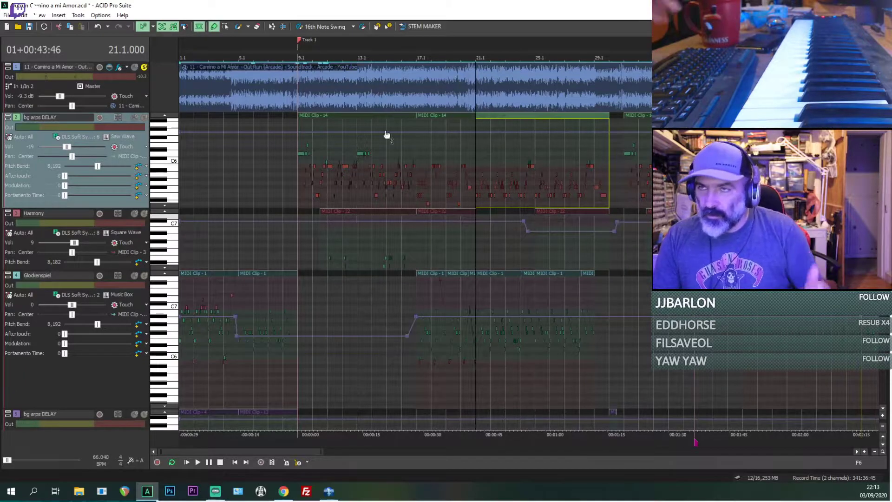
pyautogui.click(478, 99)
pyautogui.click(134, 69)
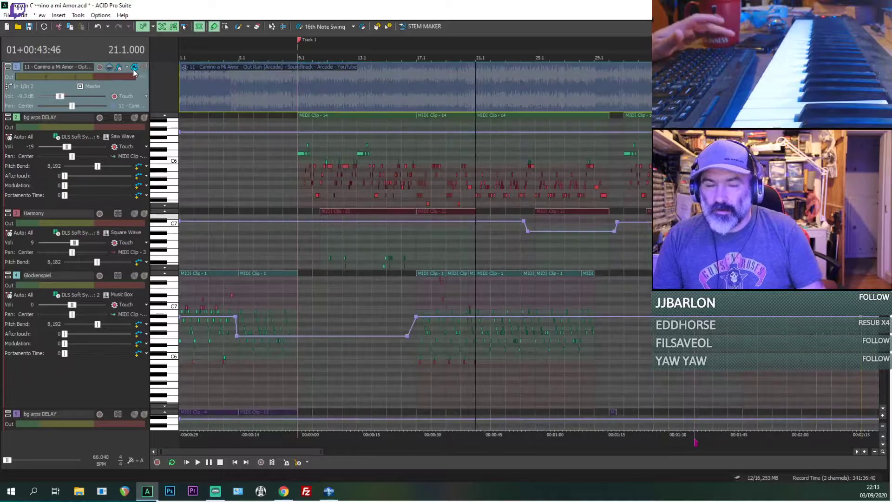
# Step: Play the MIDI tracks alone briefly from the Track 1 marker at 9.1
pyautogui.click(298, 117)
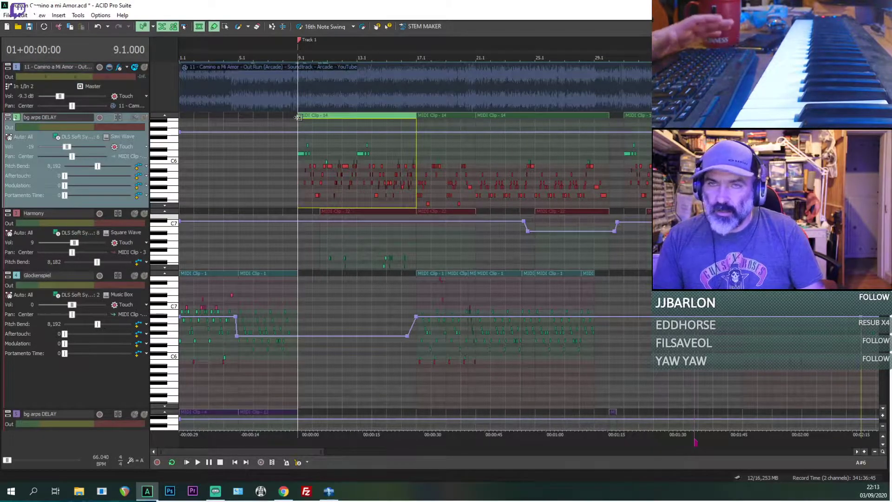
pyautogui.press('space')
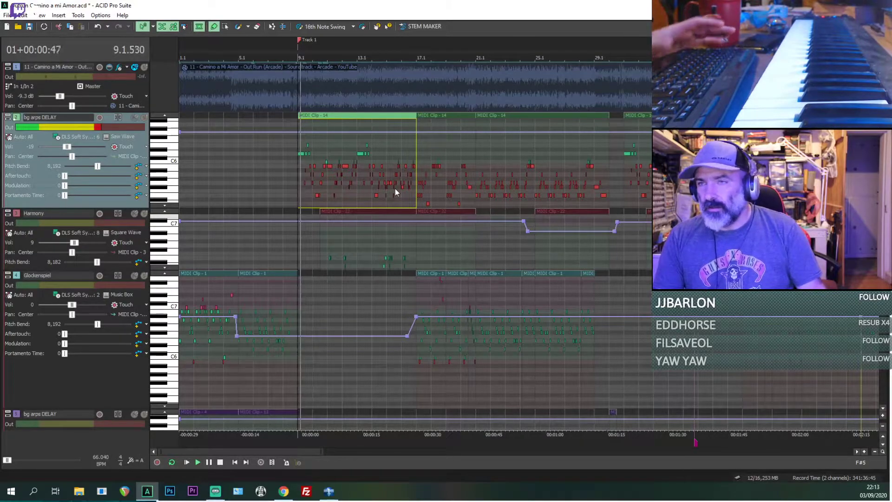
pyautogui.press('space')
# Step: Turn off inline MIDI editing so the tracks show as clips, and place the playhead at 23.1
pyautogui.scroll(-1, 345, 207)
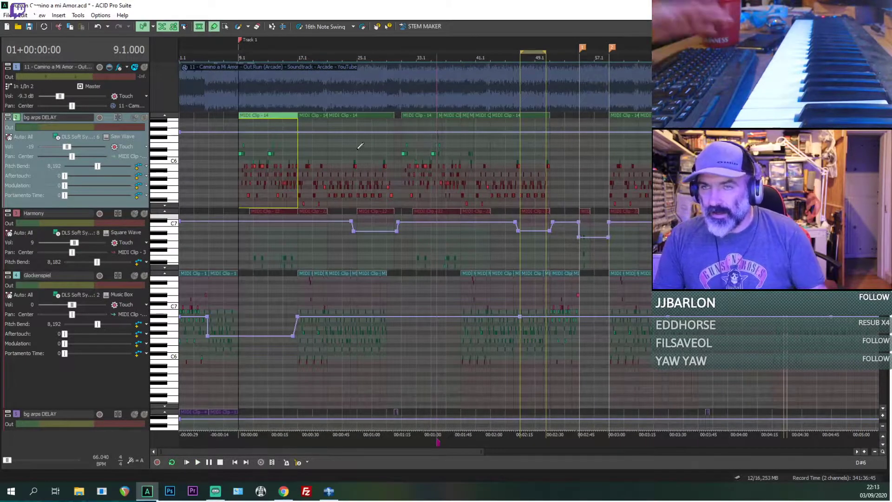
pyautogui.hotkey('ctrl', 'shift', 'i')
pyautogui.click(307, 167)
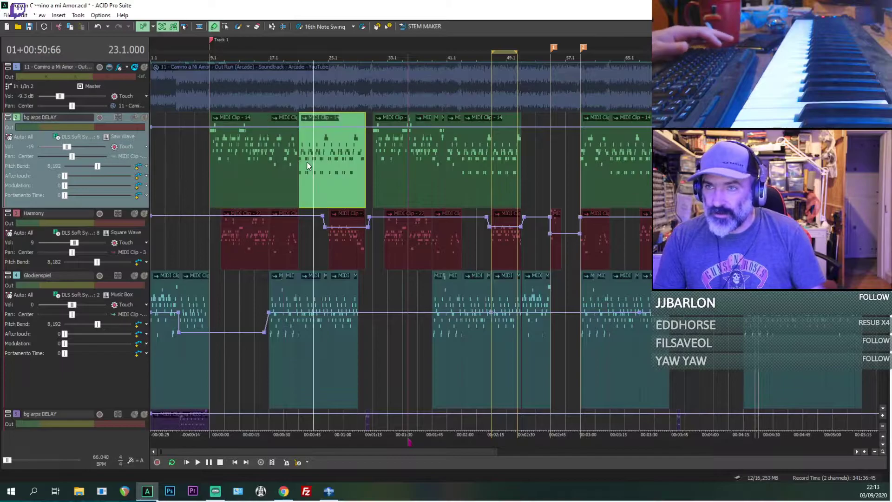
pyautogui.scroll(2, 307, 166)
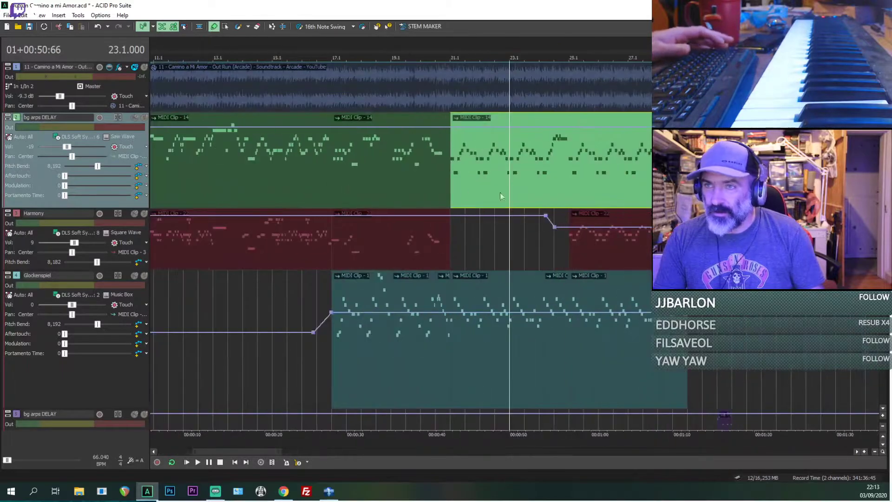
# Step: Play the MIDI tracks from 21.1 and slightly lower the Harmony volume envelope over the clip starting at bar 25
pyautogui.click(450, 168)
pyautogui.press('space')
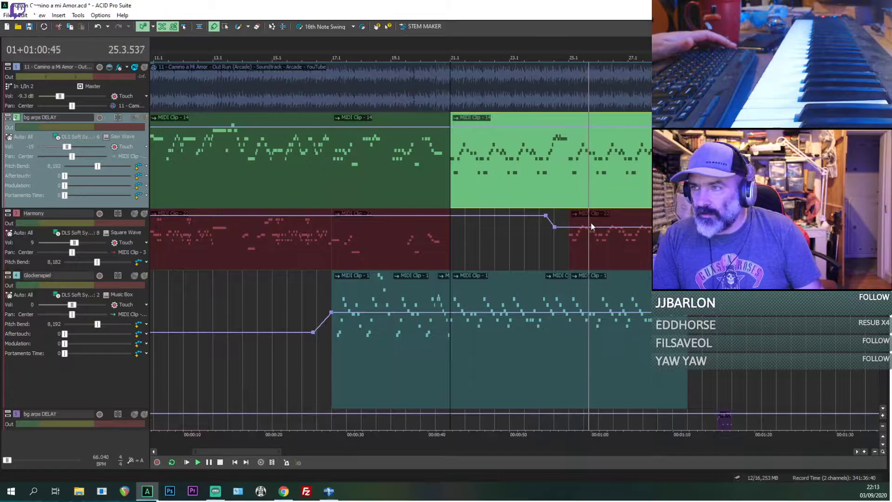
pyautogui.moveTo(594, 227); pyautogui.dragTo(595, 233)
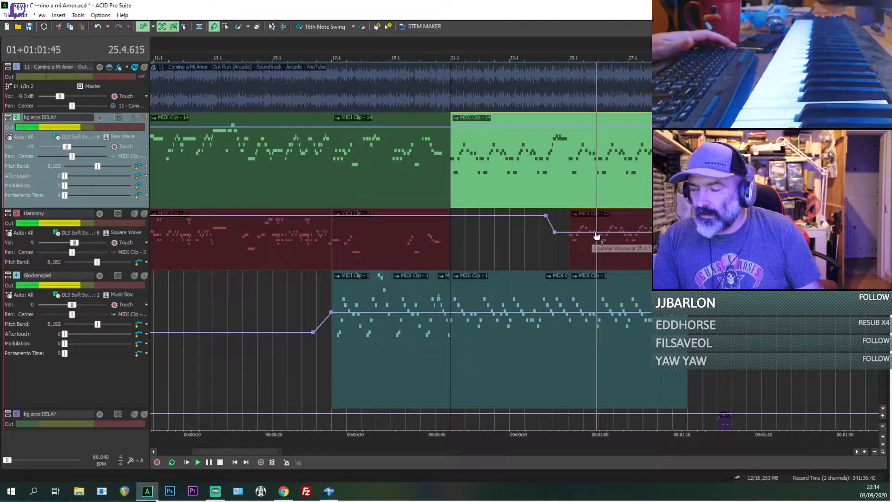
# Step: Listen to the soloed reference audio, mute it, and play the MIDI tracks alone from bar 28 for comparison
pyautogui.click(144, 68)
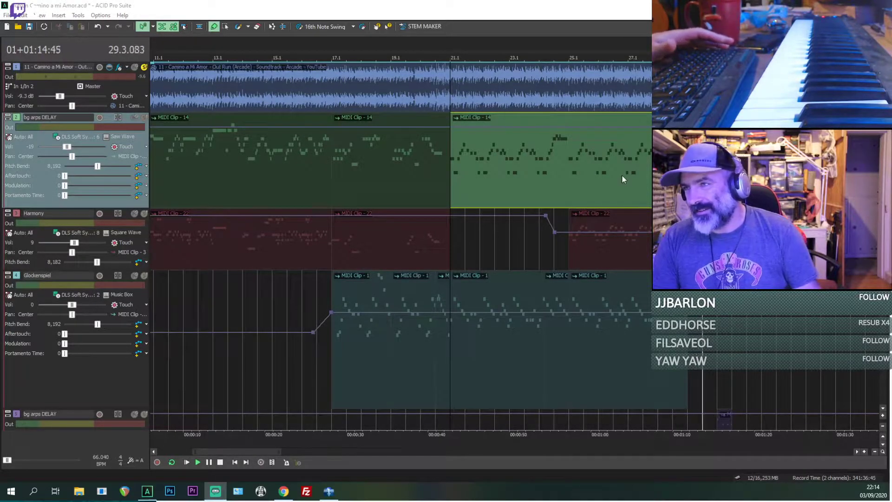
pyautogui.click(657, 162)
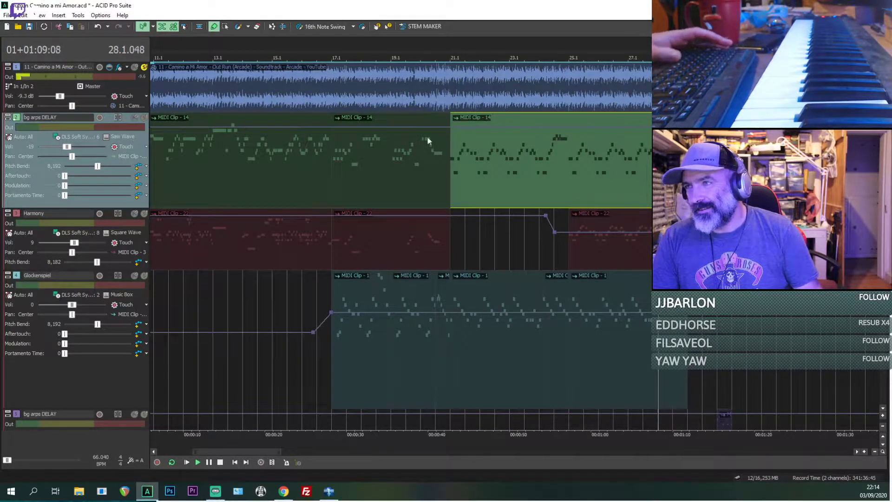
pyautogui.click(135, 68)
pyautogui.scroll(2, 401, 246)
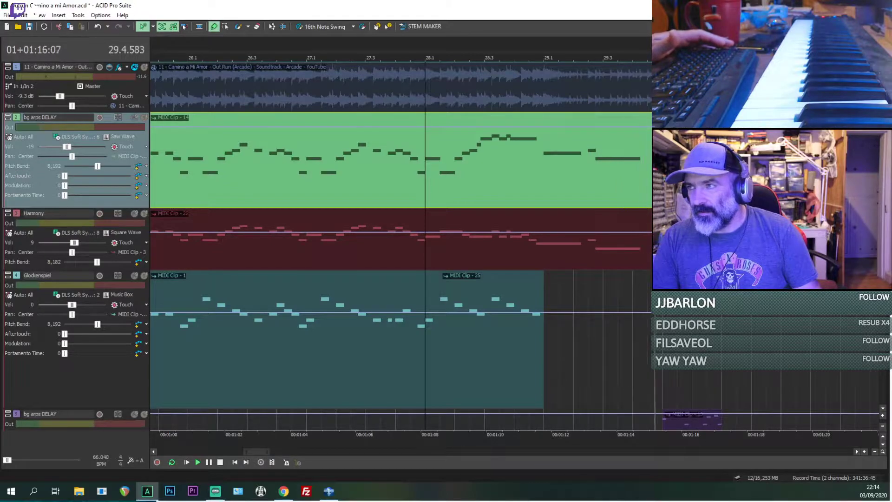
pyautogui.press('space')
pyautogui.scroll(-1, 76, 247)
pyautogui.scroll(-1, 75, 246)
pyautogui.press('space')
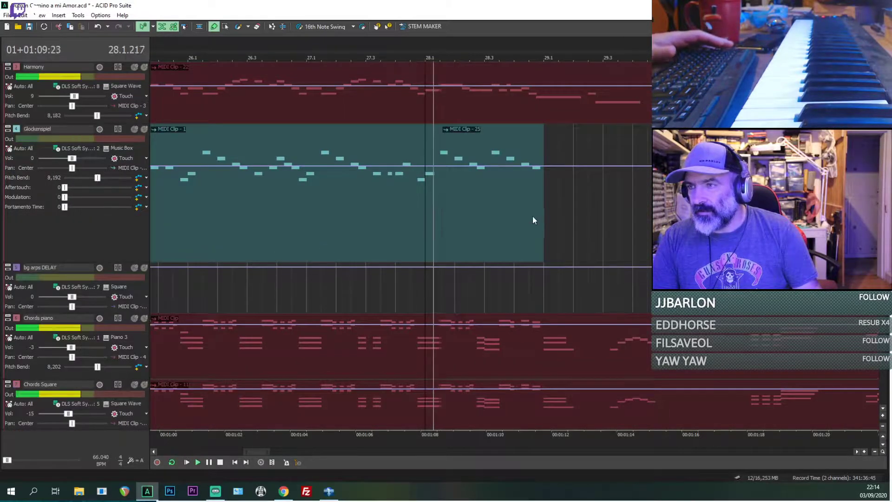
# Step: Compare the soloed reference audio with the MIDI tracks alone, playing both from 29.3
pyautogui.click(543, 214)
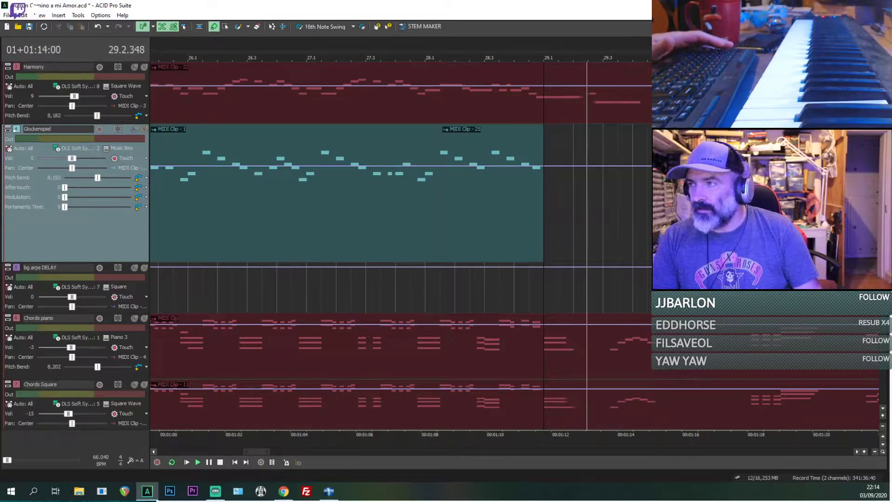
pyautogui.scroll(2, 106, 68)
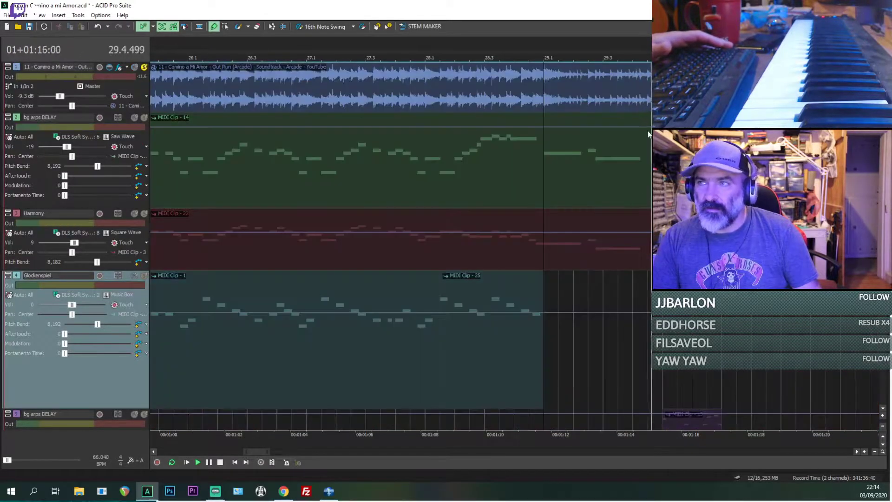
pyautogui.click(600, 99)
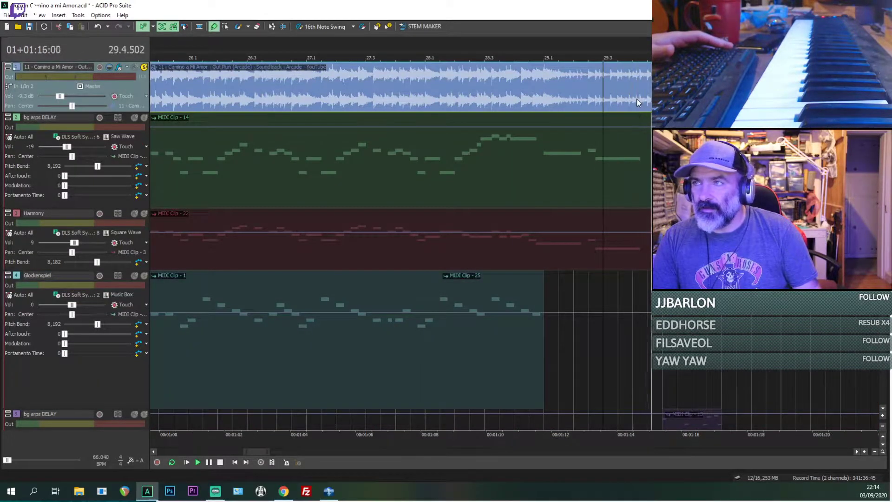
pyautogui.click(134, 67)
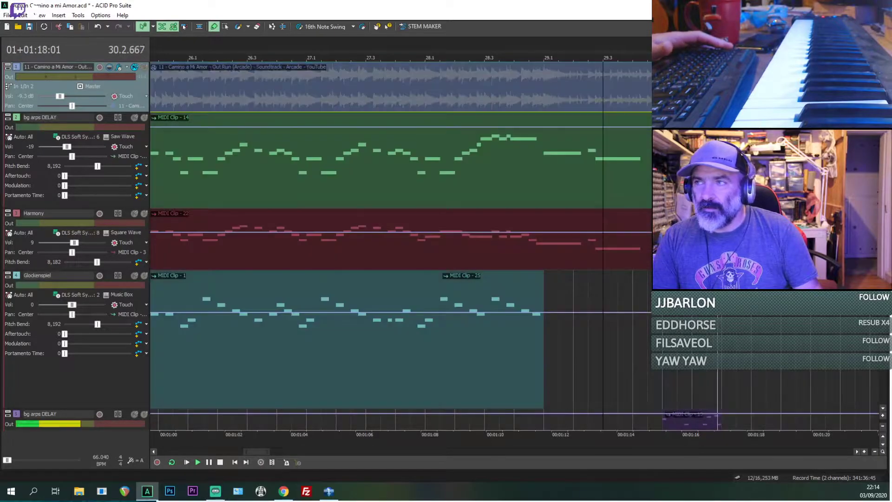
pyautogui.press('space')
pyautogui.press('space')
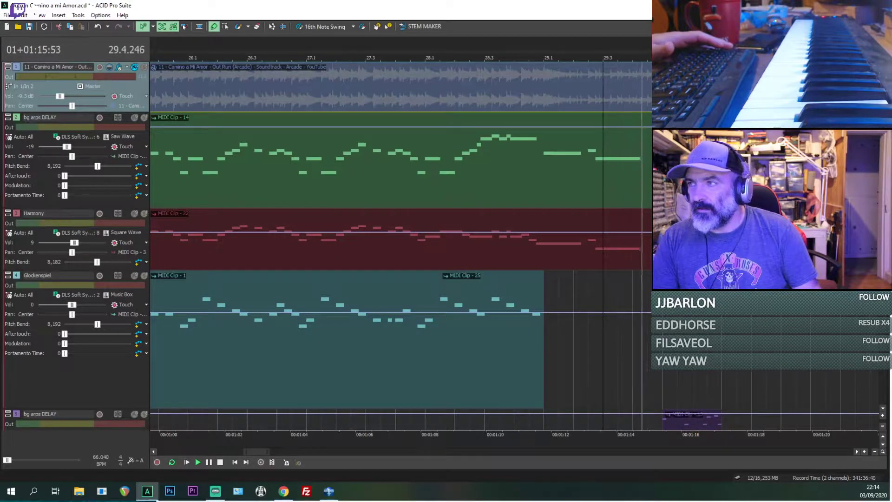
pyautogui.scroll(-3, 307, 242)
pyautogui.press('space')
pyautogui.press('space')
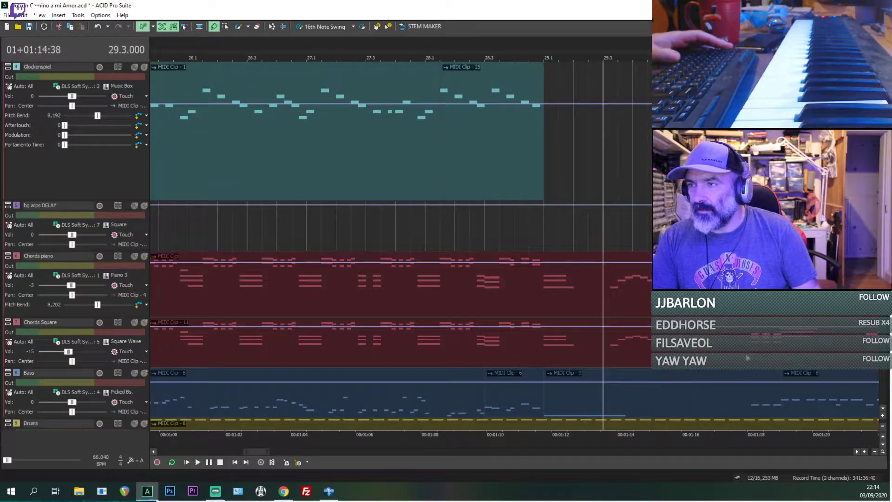
pyautogui.press('space')
# Step: Solo the Chords Square track and play it from 29.4.384
pyautogui.click(647, 347)
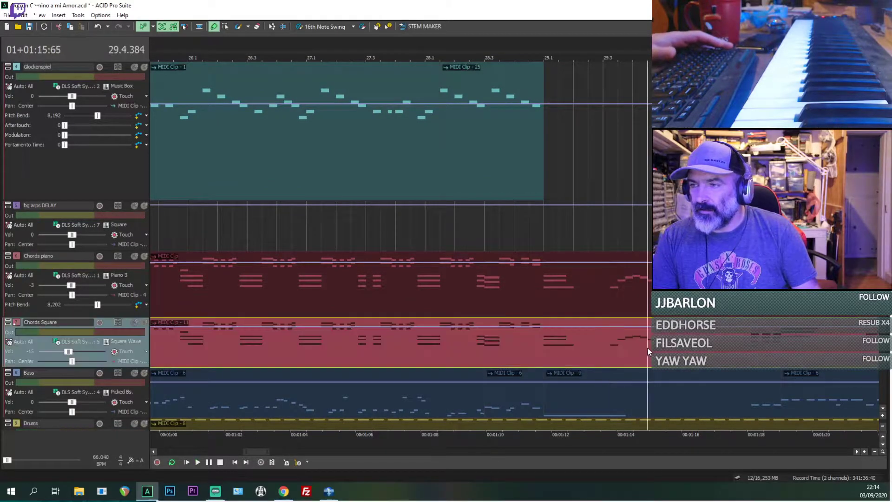
pyautogui.scroll(3, 648, 347)
pyautogui.click(144, 322)
pyautogui.press('space')
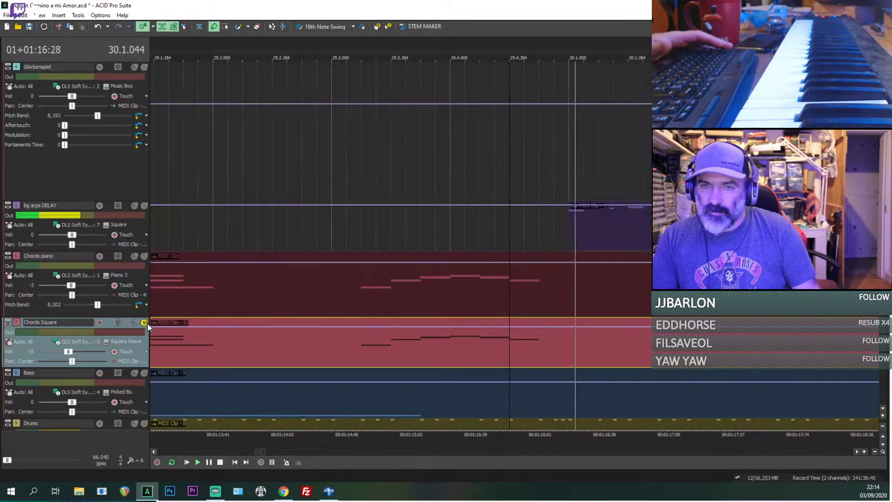
pyautogui.press('space')
pyautogui.press('space')
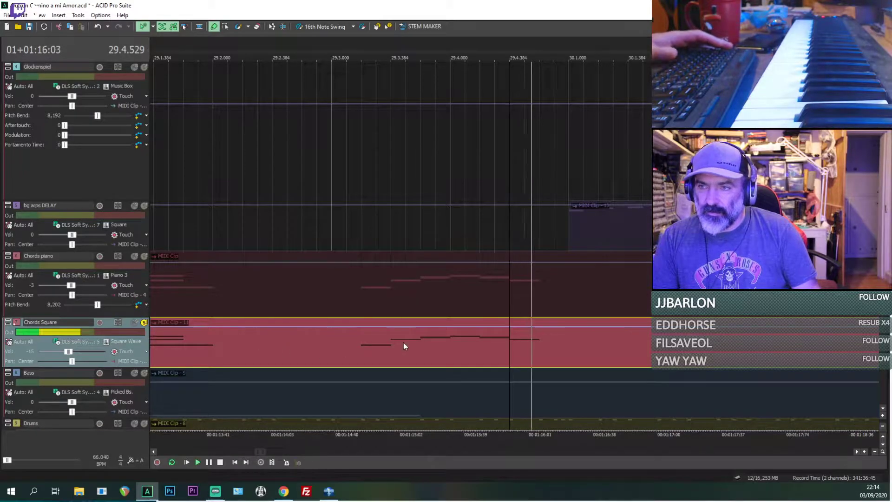
pyautogui.press('space')
# Step: Enable inline MIDI editing, enlarge the Chords Square track, and lengthen its single-note run between 29.3 and 30.1 so the notes overlap
pyautogui.hotkey('ctrl', 'shift', 'i')
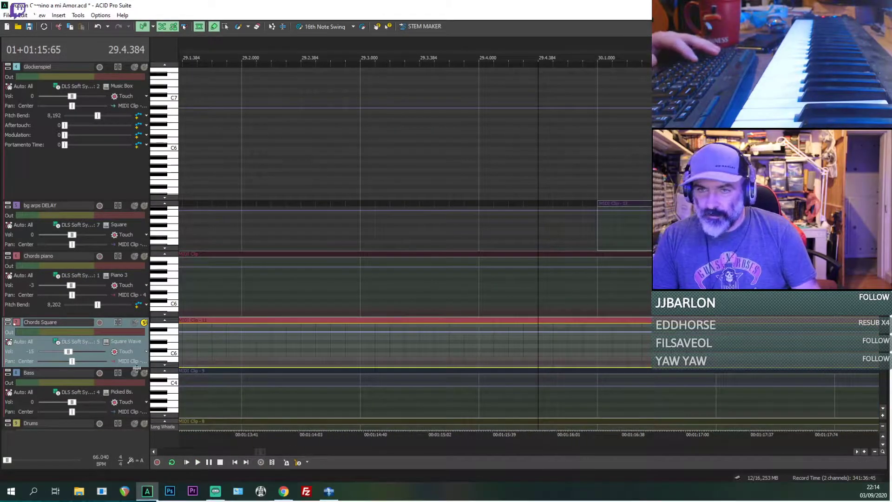
pyautogui.moveTo(137, 367); pyautogui.dragTo(136, 440)
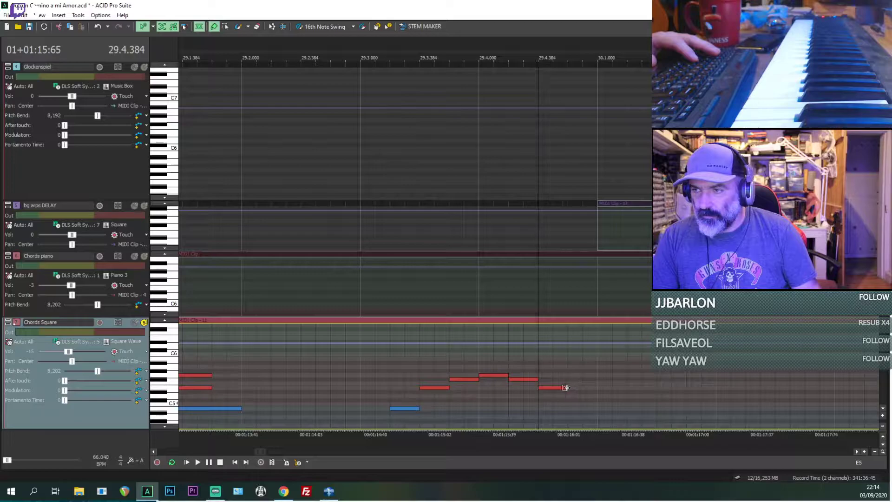
pyautogui.moveTo(565, 387); pyautogui.dragTo(596, 390)
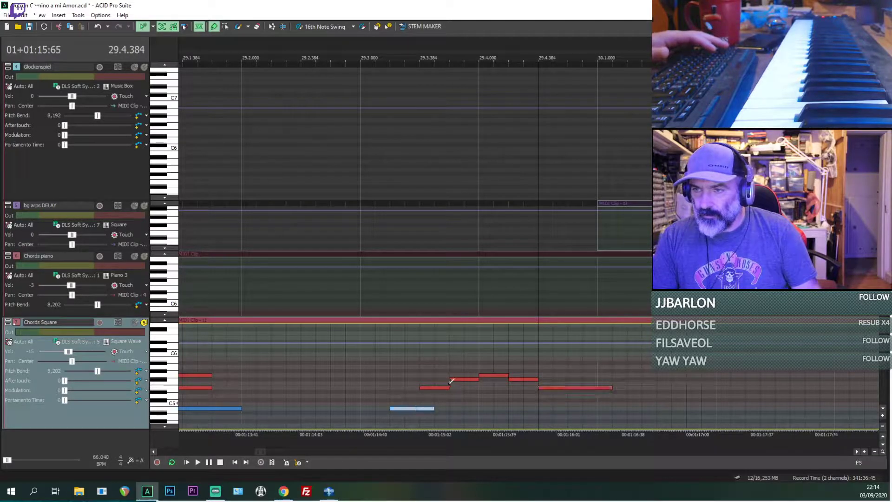
pyautogui.moveTo(477, 380); pyautogui.dragTo(548, 379)
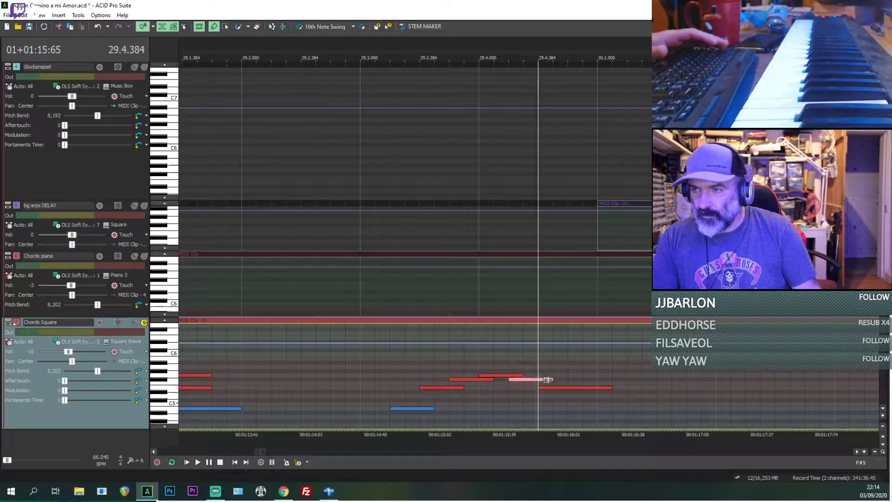
# Step: Play the soloed Chords Square run from 29.3, unsolo the track, and compare the full MIDI mix with the reference audio
pyautogui.click(357, 367)
pyautogui.press('space')
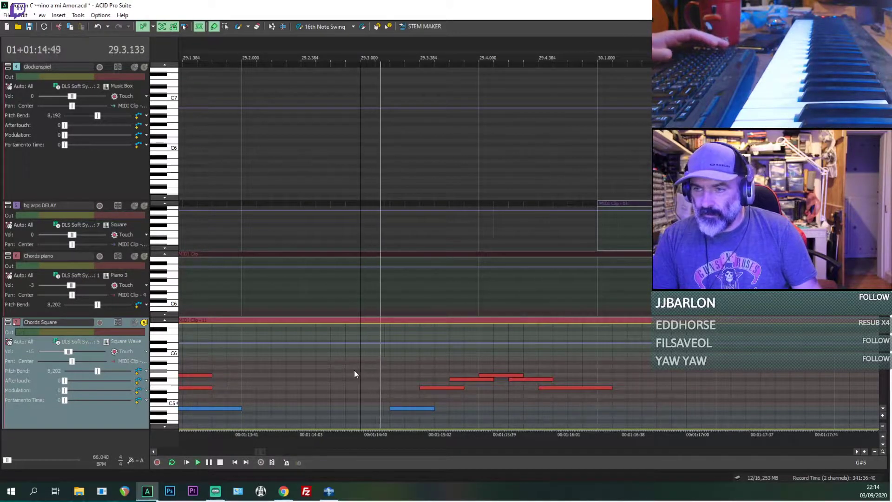
pyautogui.press('space')
pyautogui.click(143, 323)
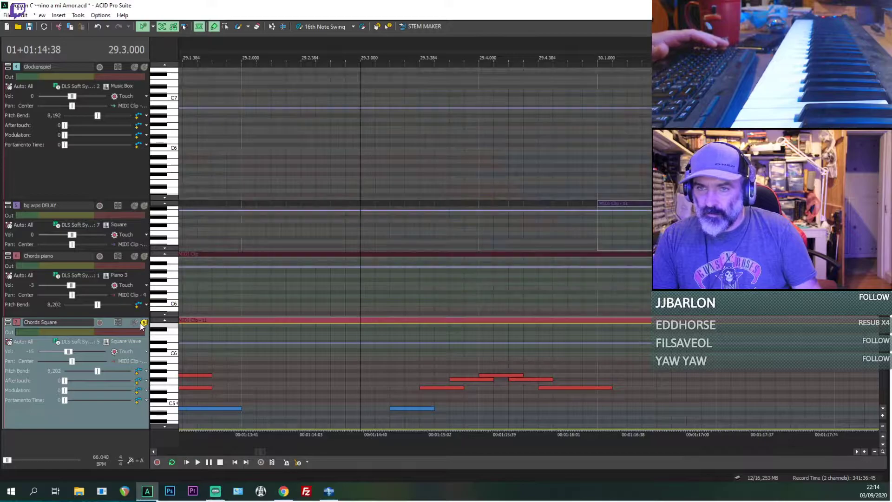
pyautogui.press('space')
pyautogui.press('space')
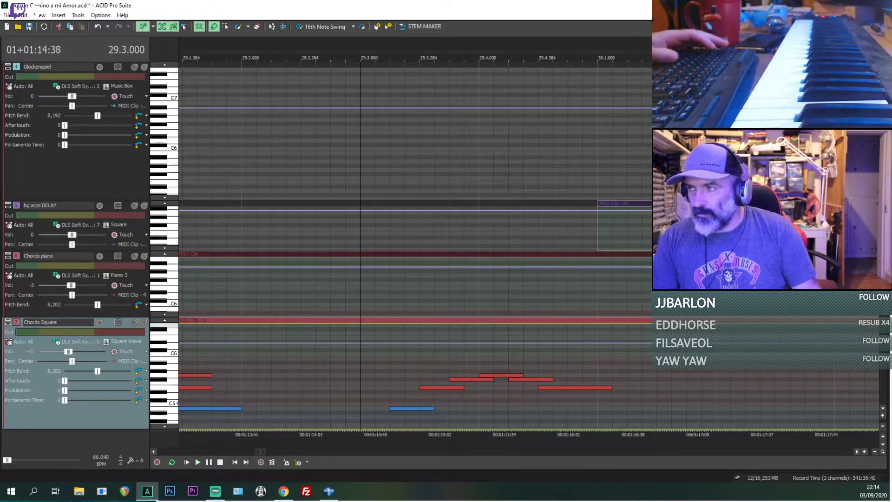
pyautogui.scroll(5, 141, 326)
pyautogui.click(135, 67)
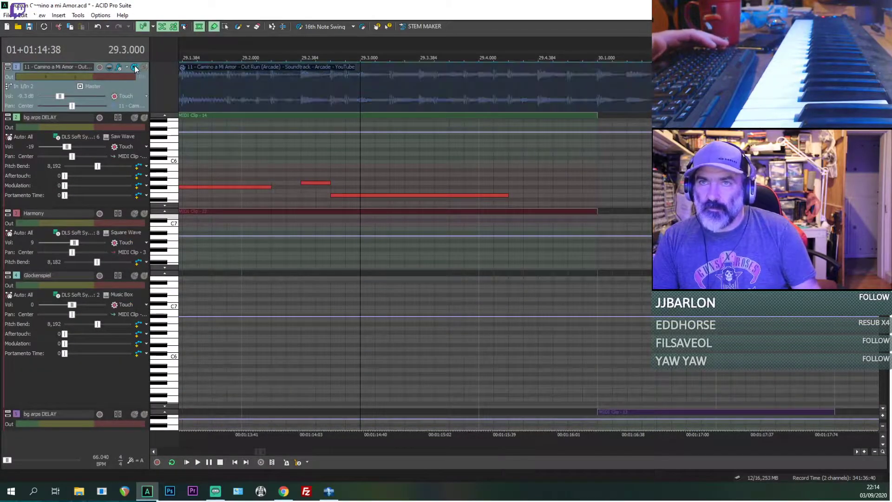
pyautogui.press('space')
# Step: Play the MIDI tracks from 29.3 and shorten the last Chords Square note of the run so it ends at 30.1
pyautogui.press('space')
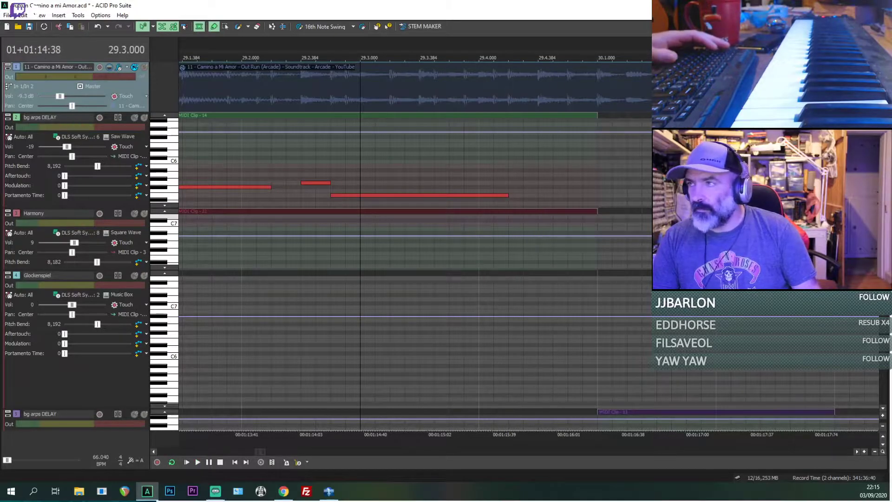
pyautogui.scroll(-4, 134, 68)
pyautogui.press('space')
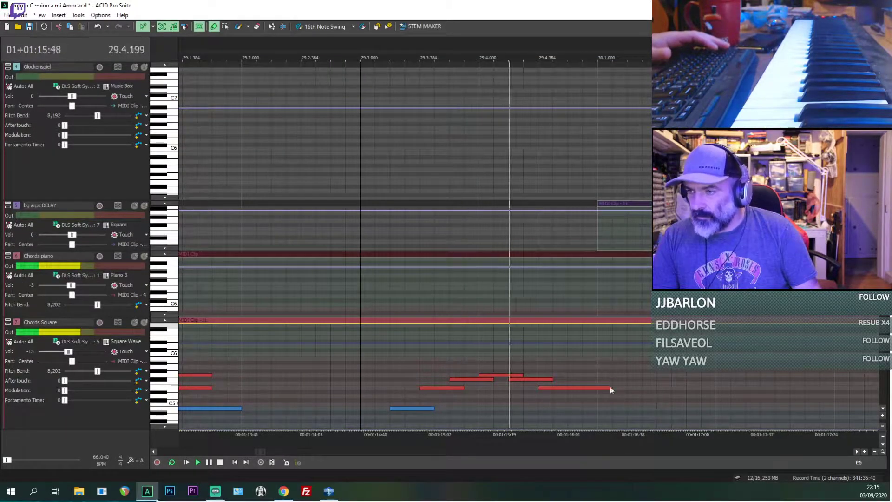
pyautogui.press('space')
pyautogui.moveTo(609, 387); pyautogui.dragTo(594, 387)
pyautogui.press('space')
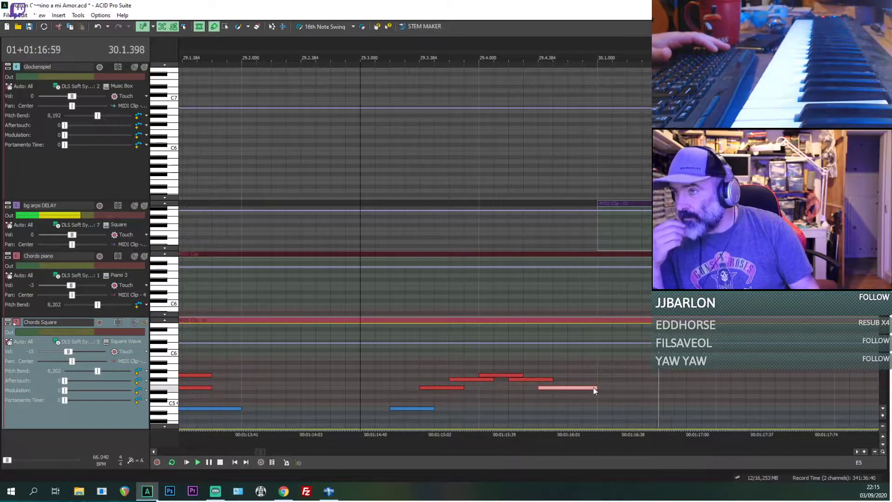
# Step: Play the MIDI tracks past bar 30, then solo the reference audio and listen to it from just before 30.4
pyautogui.scroll(-3, 597, 377)
pyautogui.scroll(-1, 597, 378)
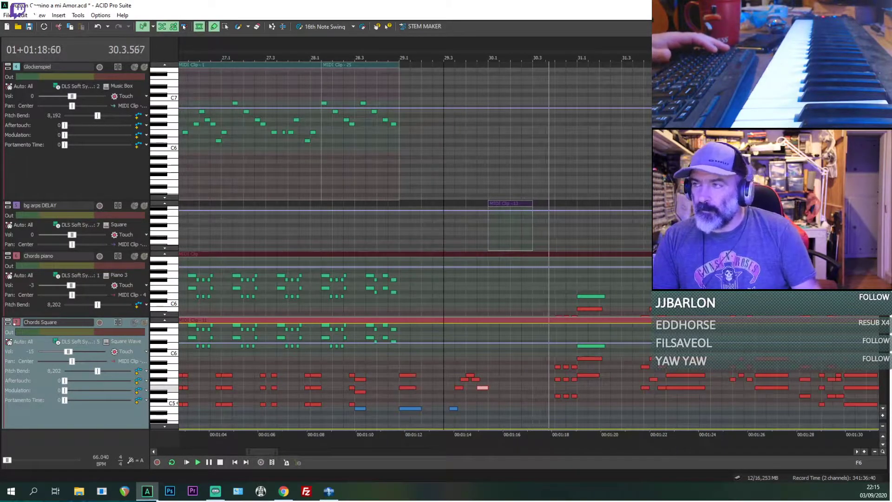
pyautogui.scroll(4, 485, 108)
pyautogui.press('space')
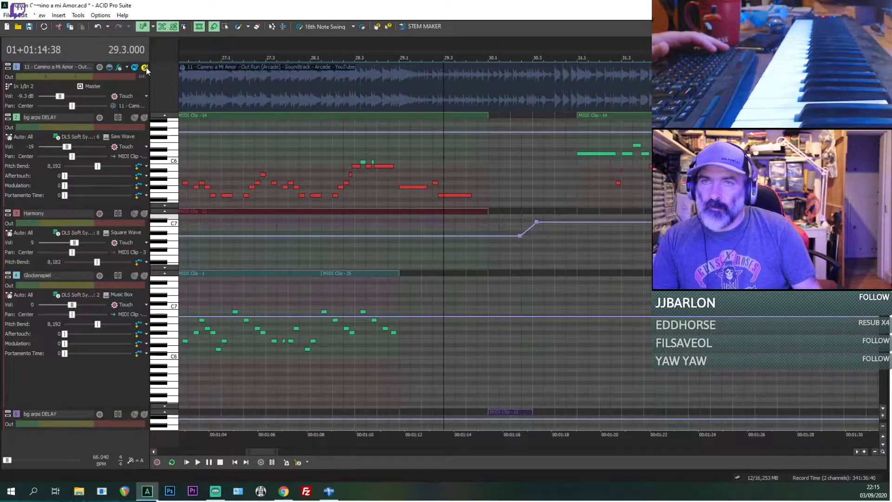
pyautogui.press('space')
pyautogui.click(543, 90)
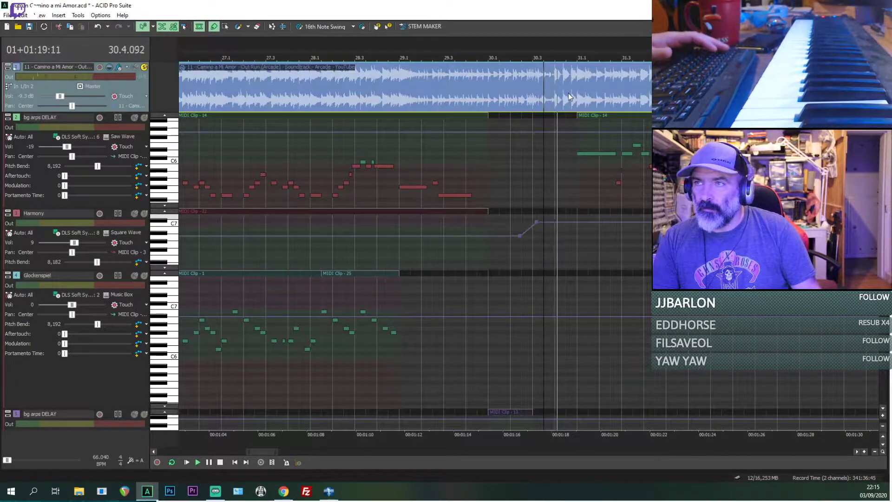
# Step: Create a bg arps DELAY clip from 30.4 to 31.1 on the Saw Wave track and draw three evenly spaced A5 notes in it
pyautogui.click(559, 157)
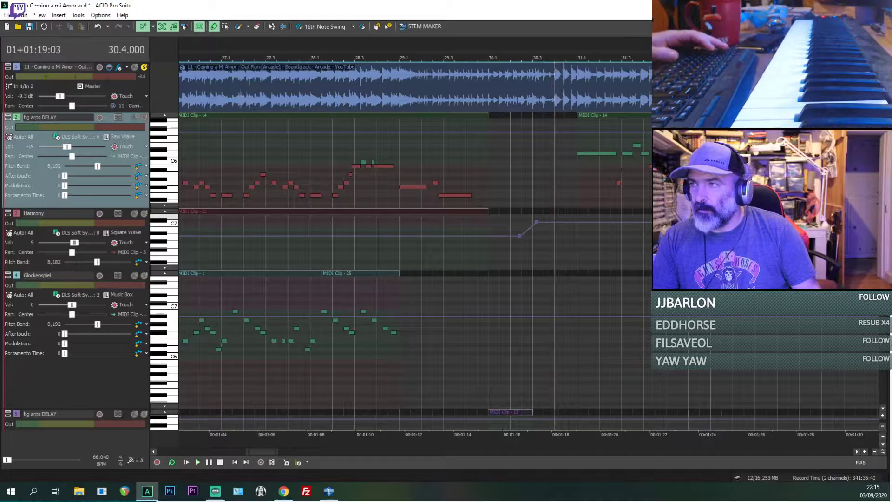
pyautogui.click(579, 168)
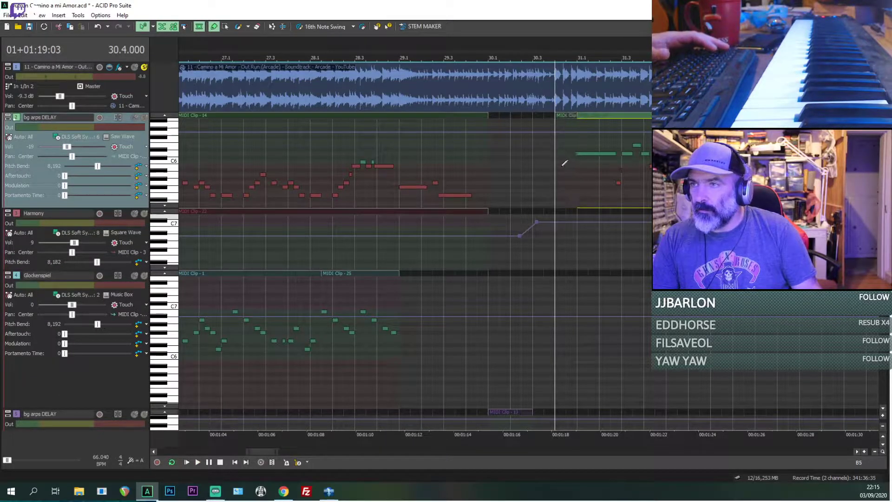
pyautogui.click(562, 165)
pyautogui.scroll(2, 562, 165)
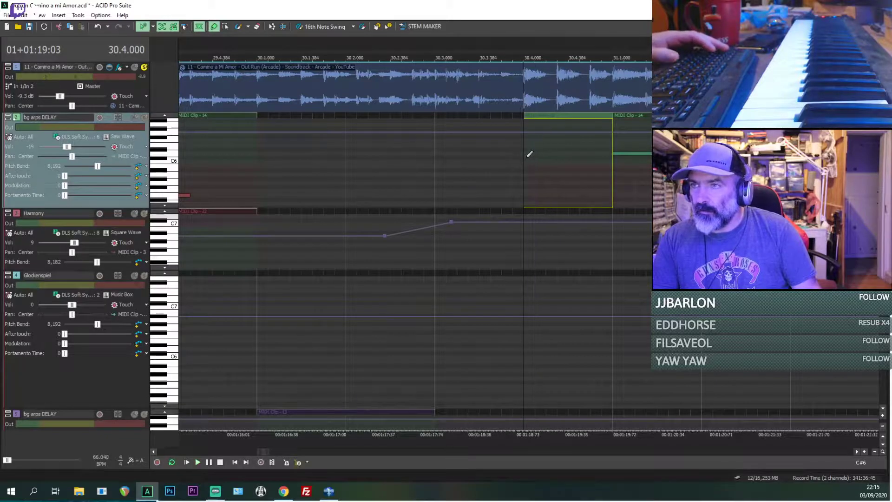
pyautogui.moveTo(530, 157); pyautogui.dragTo(571, 174)
pyautogui.press('space')
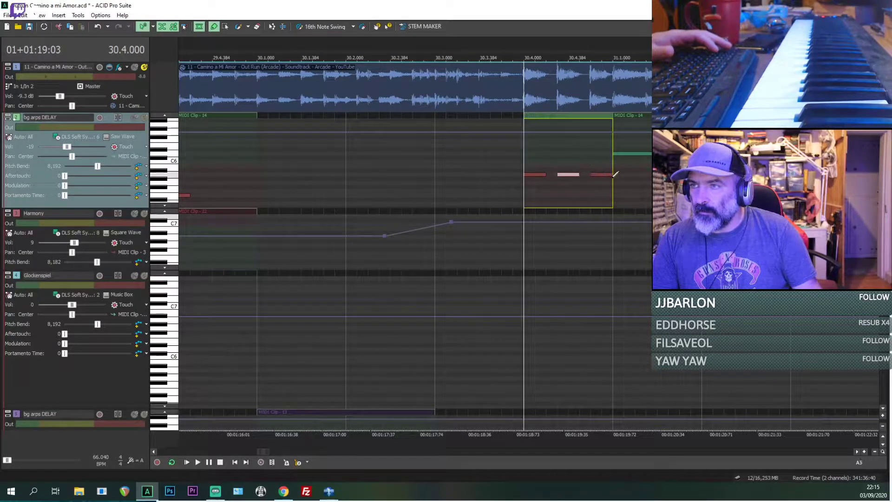
pyautogui.press('space')
# Step: Create a Harmony clip from 30.4 to 31.1, enlarge the track, and draw three D5 notes aligned with the bg arps notes
pyautogui.moveTo(522, 257); pyautogui.dragTo(610, 256)
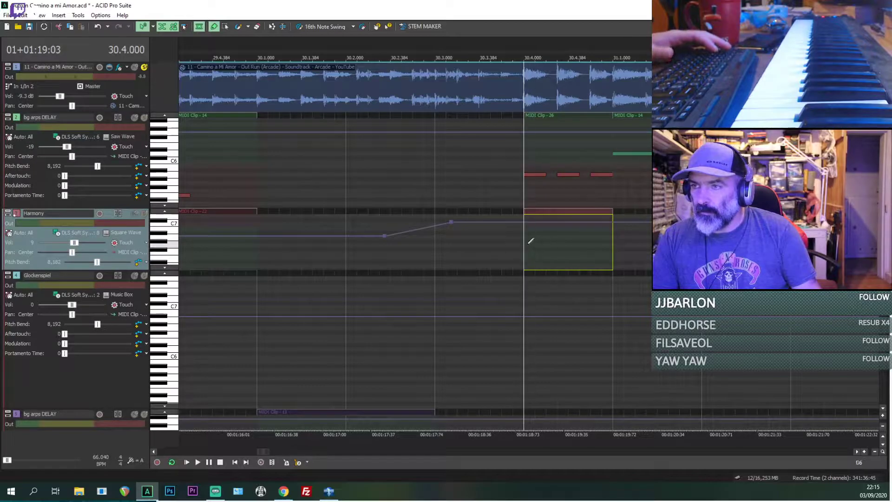
pyautogui.moveTo(537, 249); pyautogui.dragTo(533, 298)
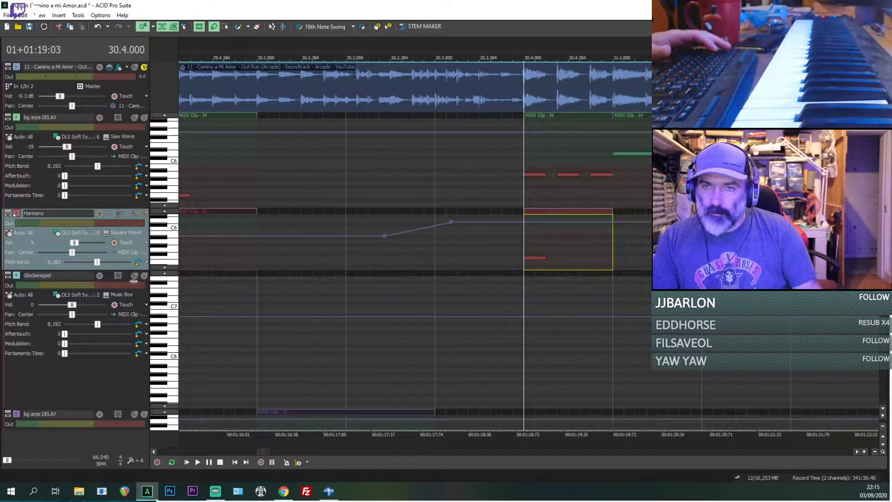
pyautogui.moveTo(134, 281); pyautogui.dragTo(134, 325)
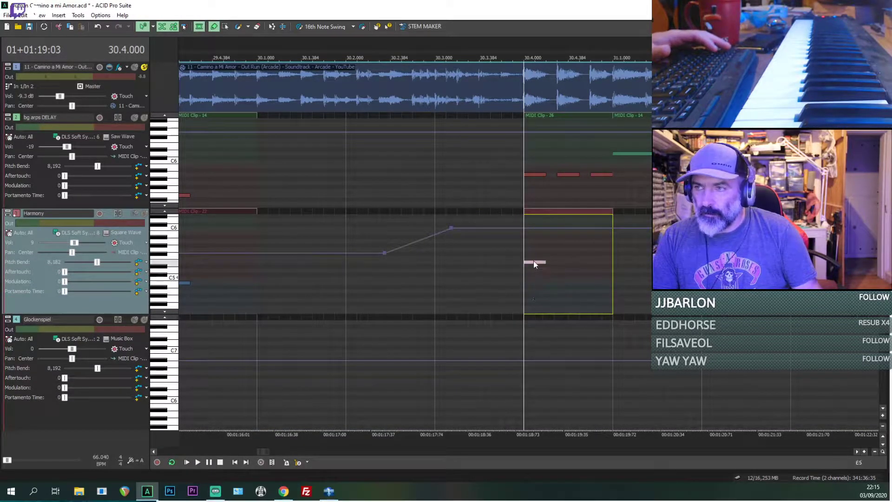
pyautogui.moveTo(534, 269)
pyautogui.mouseDown()
pyautogui.moveTo(534, 260)
pyautogui.moveTo(544, 269)
pyautogui.mouseUp()
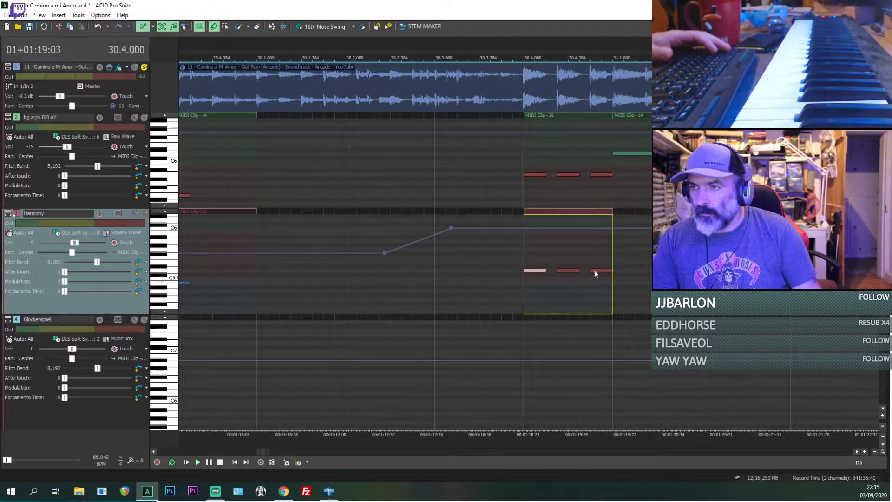
pyautogui.click(600, 270)
pyautogui.click(530, 272)
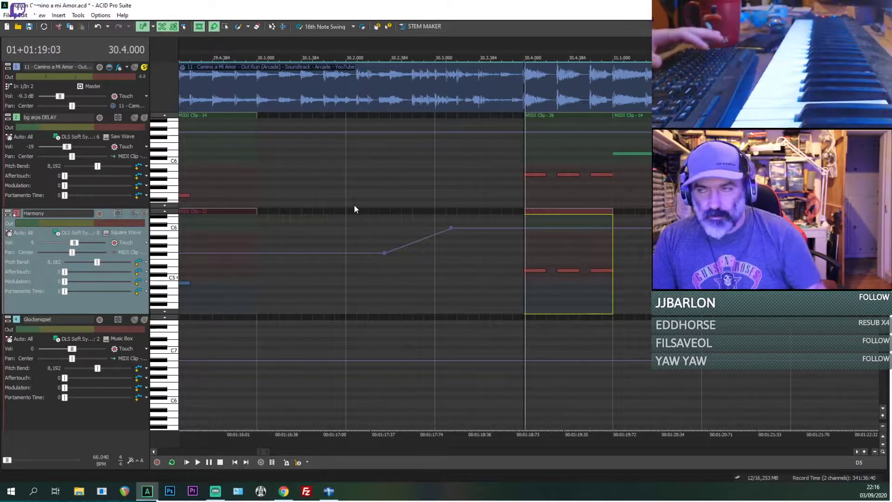
# Step: Raise the three Harmony notes between 30.4 and 31.1 to E5 and audition the first bg arps note above them
pyautogui.doubleClick(534, 269)
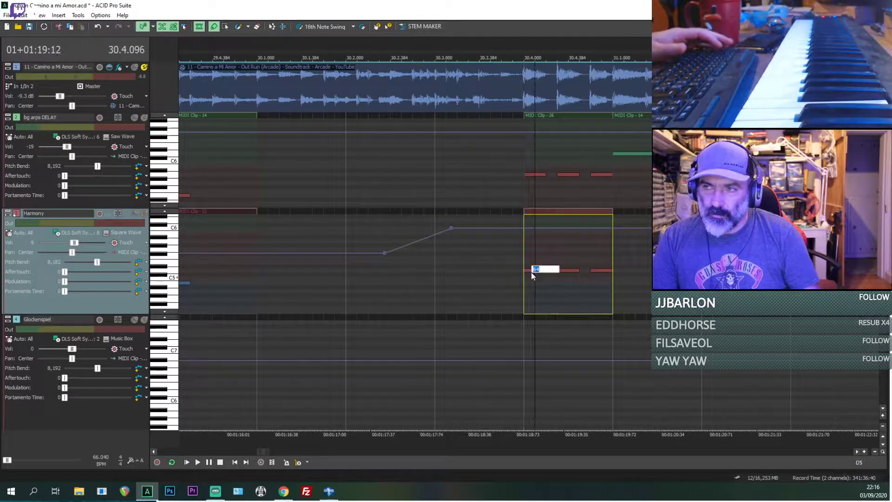
pyautogui.click(525, 271)
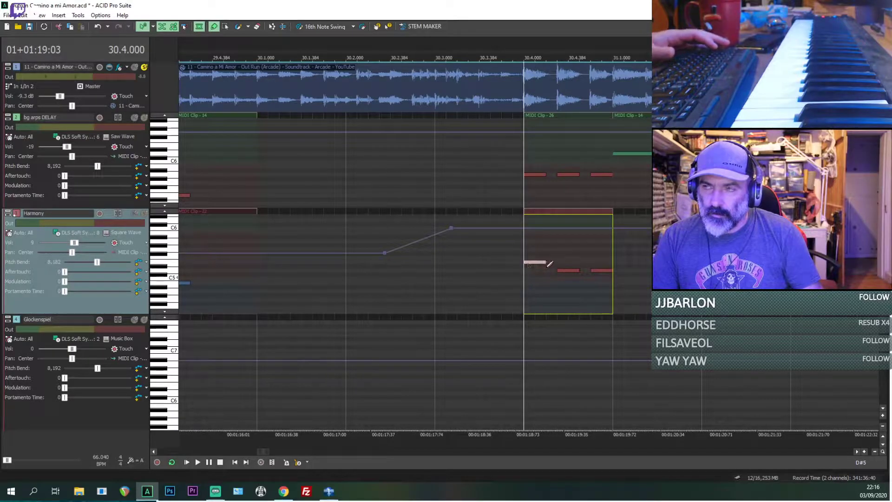
pyautogui.moveTo(566, 271); pyautogui.dragTo(596, 263)
pyautogui.click(526, 174)
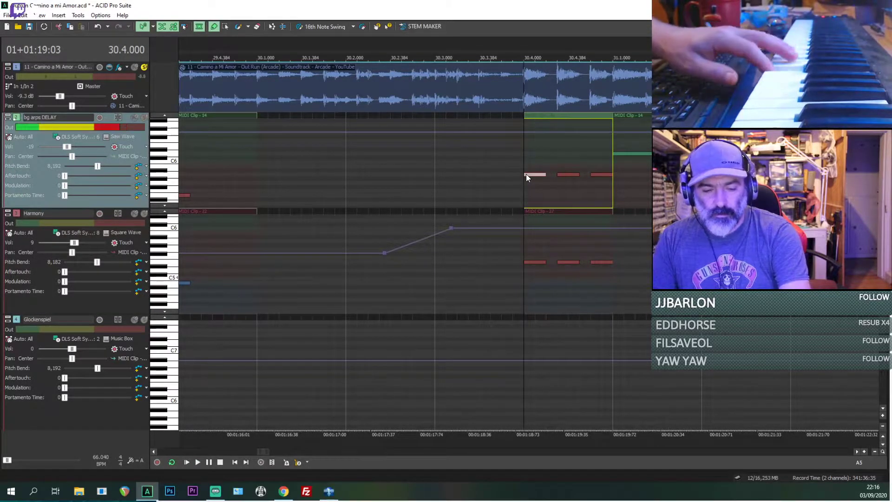
# Step: Play the soloed reference audio from 30.4, mute it, and play the MIDI tracks over the same passage for comparison
pyautogui.press('space')
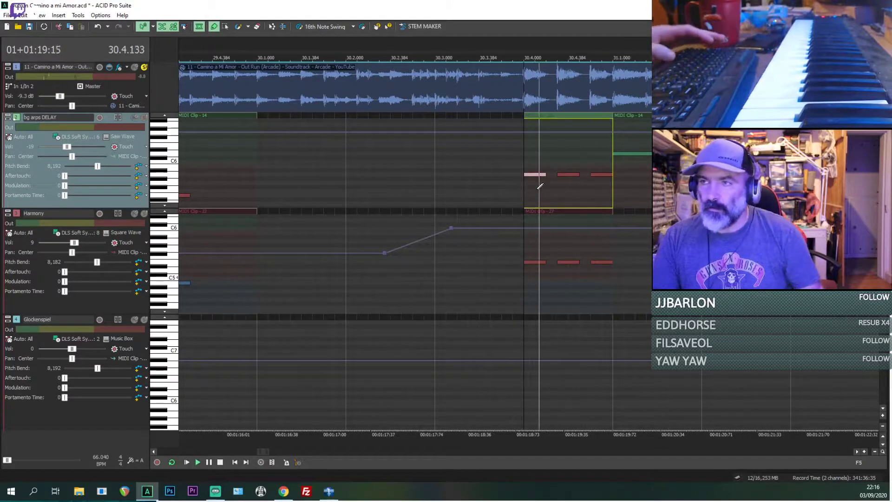
pyautogui.press('space')
pyautogui.click(135, 67)
pyautogui.press('space')
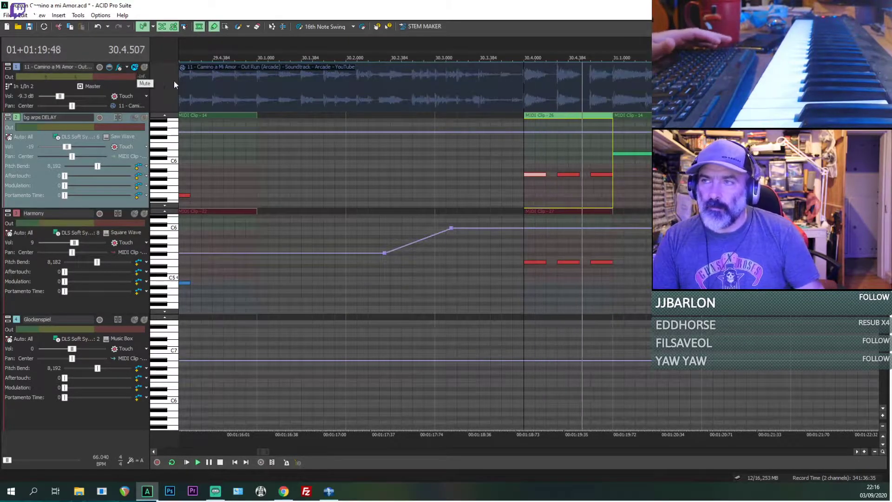
pyautogui.press('space')
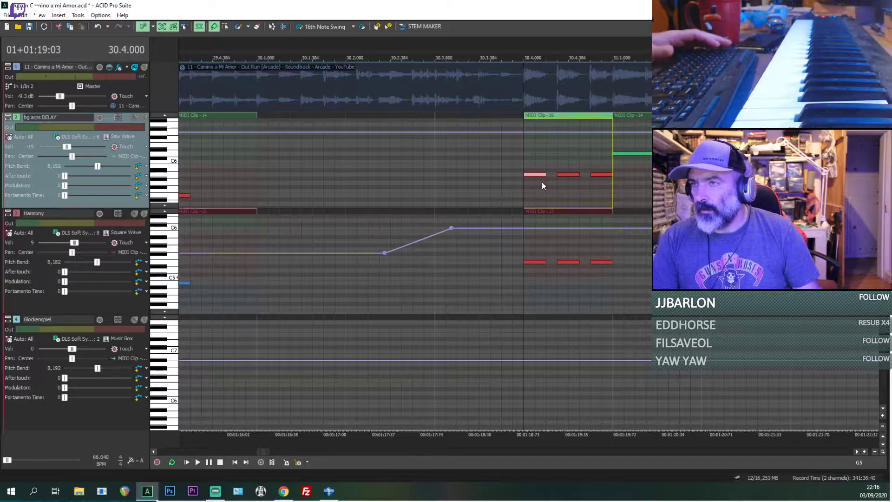
# Step: Shorten the three bg arps DELAY notes and the three Harmony notes between 30.4 and 31.1, keeping the first Harmony note slightly longer
pyautogui.scroll(1, 542, 183)
pyautogui.moveTo(566, 262); pyautogui.dragTo(553, 263)
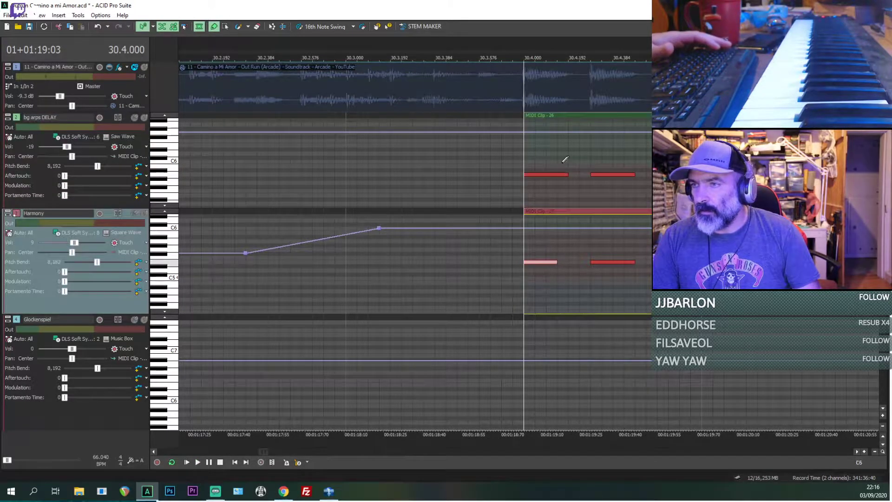
pyautogui.moveTo(567, 173); pyautogui.dragTo(546, 174)
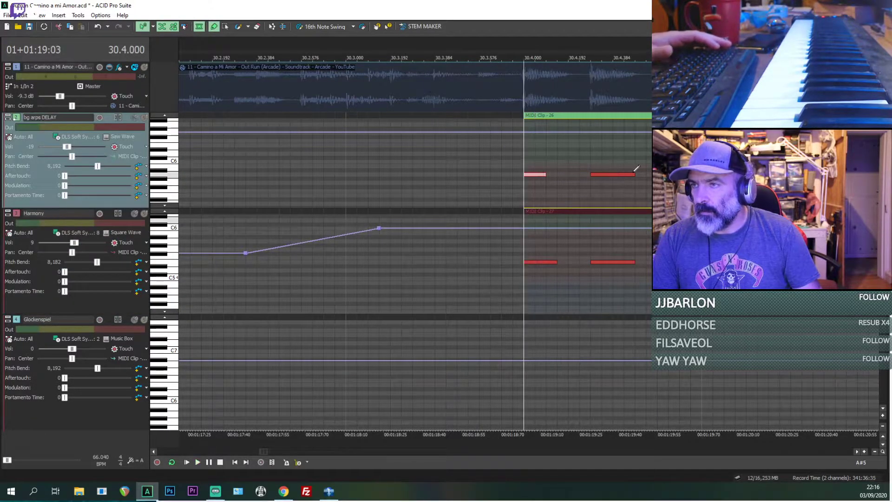
pyautogui.moveTo(617, 174); pyautogui.dragTo(613, 175)
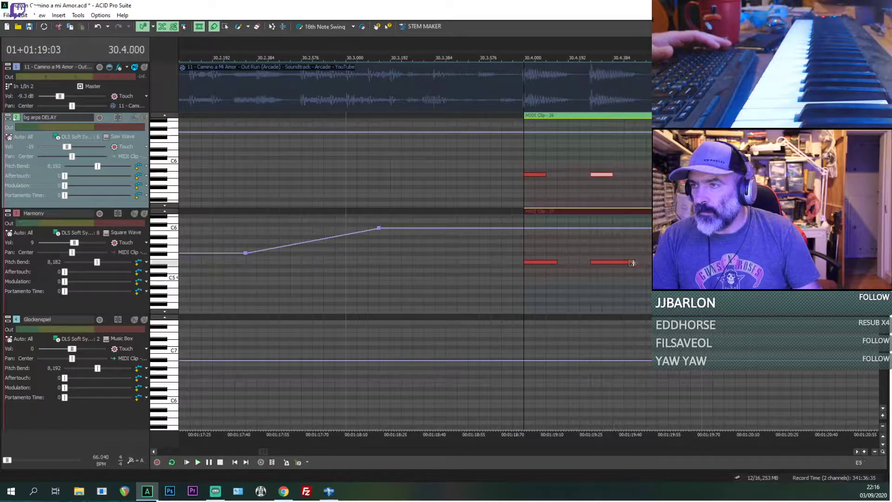
pyautogui.moveTo(634, 262); pyautogui.dragTo(613, 262)
pyautogui.press('space')
pyautogui.click(700, 174)
pyautogui.press('space')
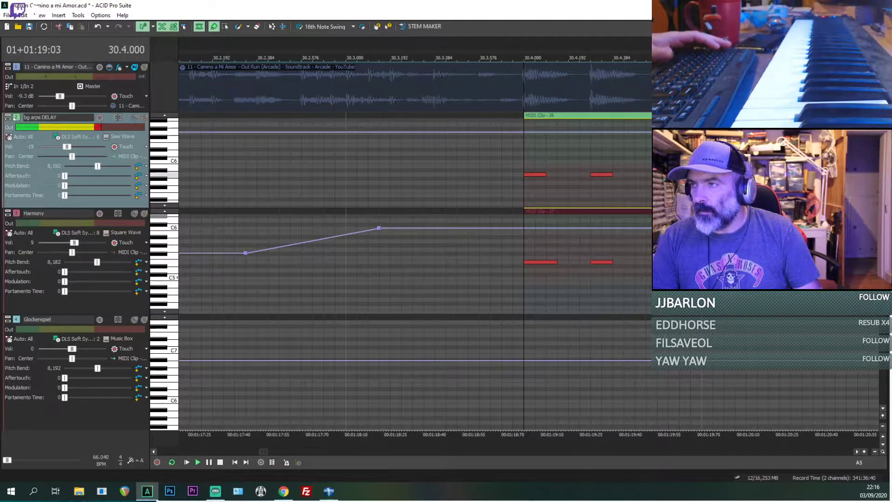
pyautogui.click(701, 262)
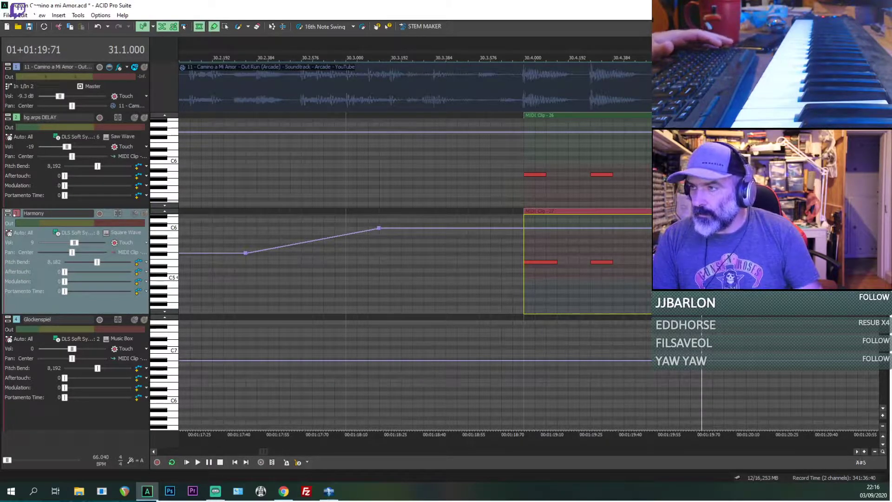
pyautogui.click(701, 175)
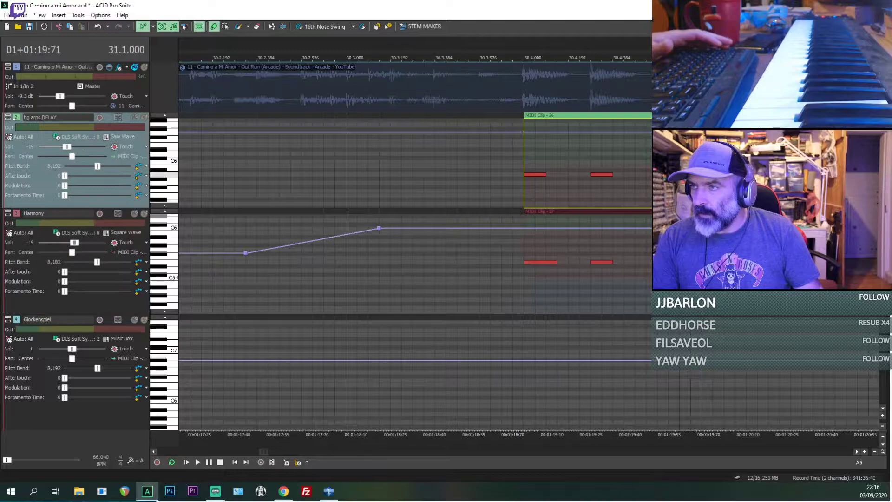
# Step: Play the MIDI tracks from just before 30.4 through bar 32 to check the shortened notes
pyautogui.click(483, 175)
pyautogui.scroll(-3, 545, 251)
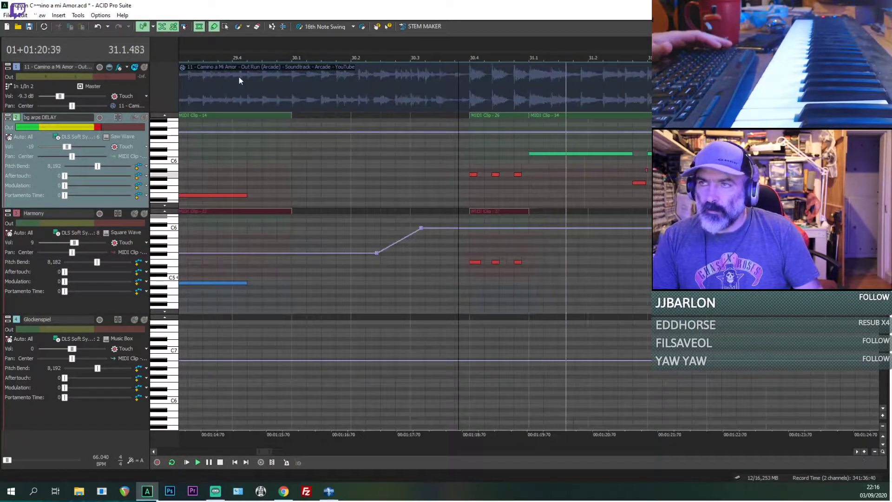
pyautogui.scroll(-2, 604, 181)
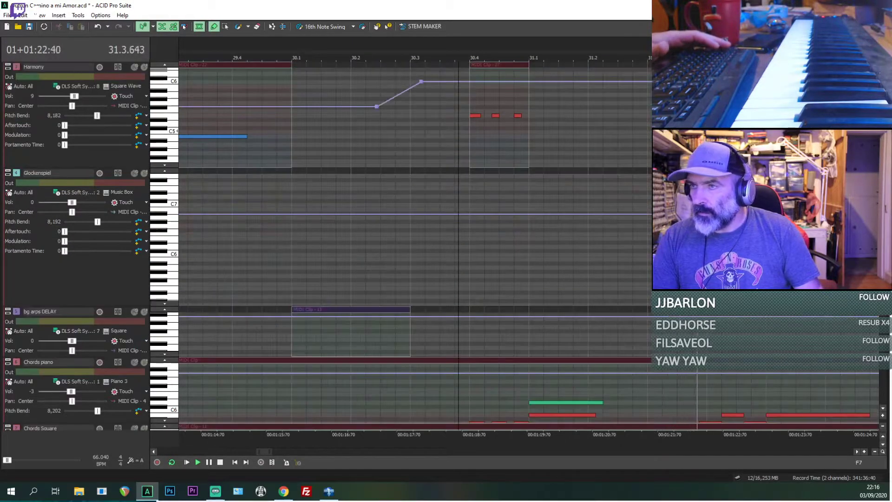
pyautogui.scroll(-7, 603, 180)
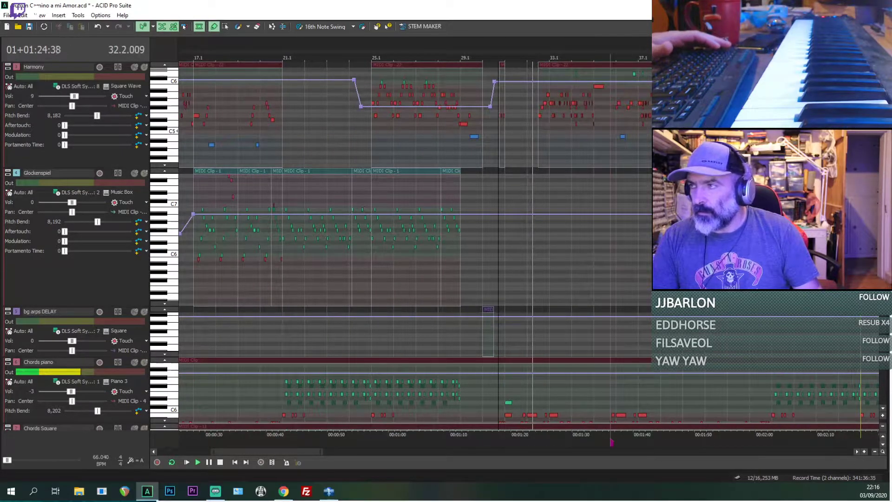
# Step: Lower the Saw Wave bg arps DELAY track's volume to -23 during playback
pyautogui.scroll(2, 539, 222)
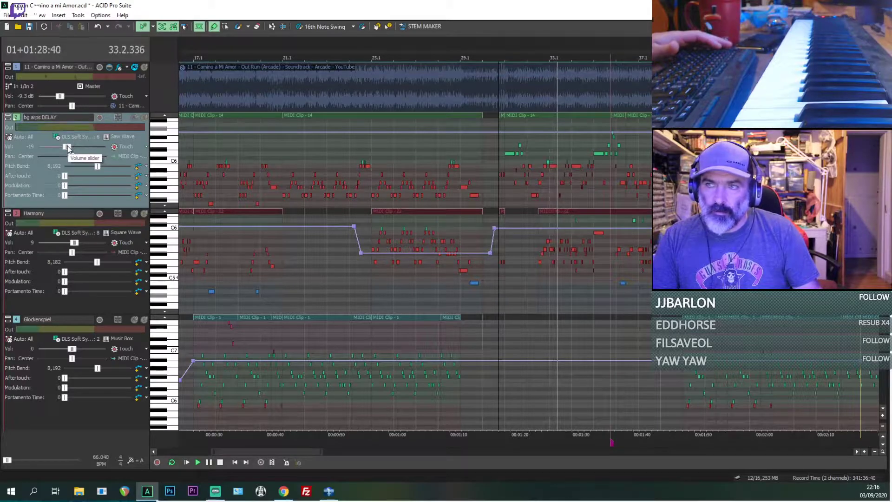
pyautogui.moveTo(68, 146); pyautogui.dragTo(67, 146)
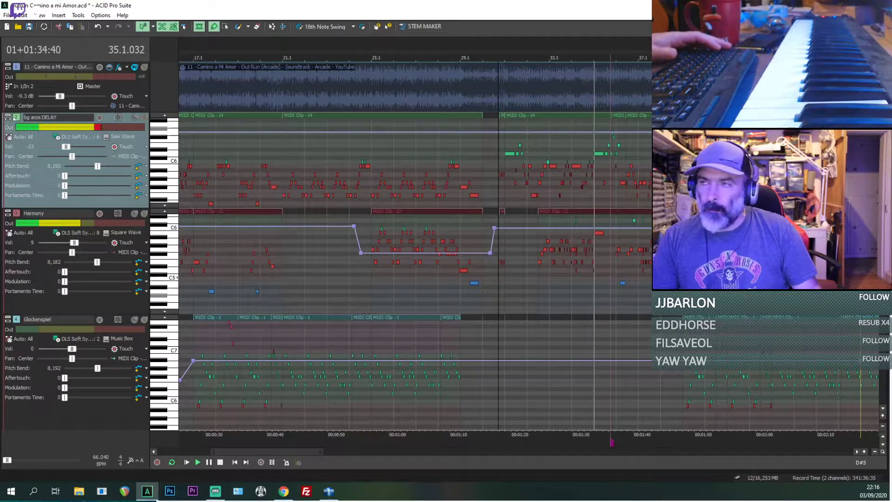
pyautogui.scroll(-3, 458, 232)
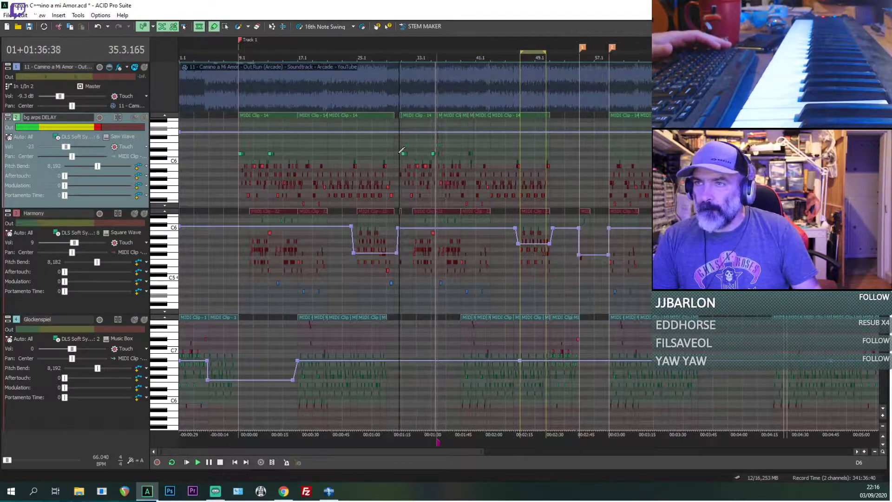
pyautogui.press('space')
# Step: Copy the three-note bg arps DELAY and Harmony clips from 30.4 and paste them on both tracks at 8.4
pyautogui.scroll(8, 403, 185)
pyautogui.click(532, 115)
pyautogui.press('space')
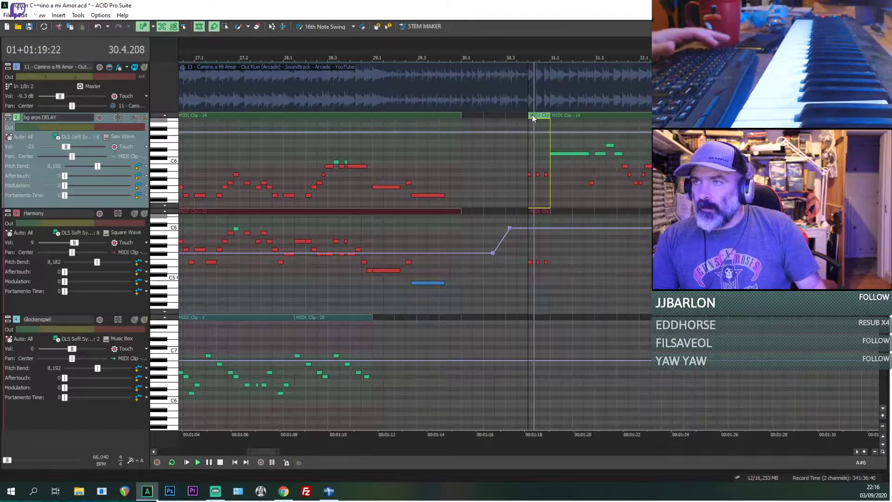
pyautogui.keyDown('ctrl'); pyautogui.click(532, 210); pyautogui.keyUp('ctrl')
pyautogui.press('space')
pyautogui.scroll(-4, 531, 209)
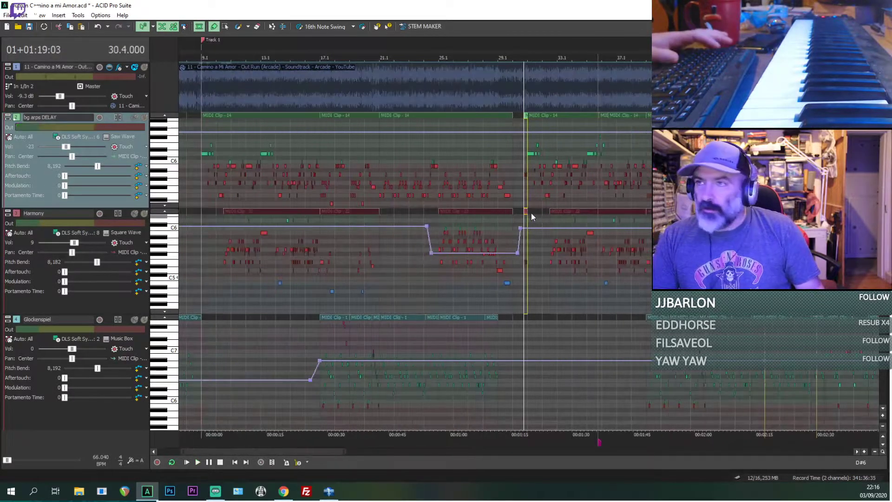
pyautogui.click(188, 121)
pyautogui.scroll(4, 190, 123)
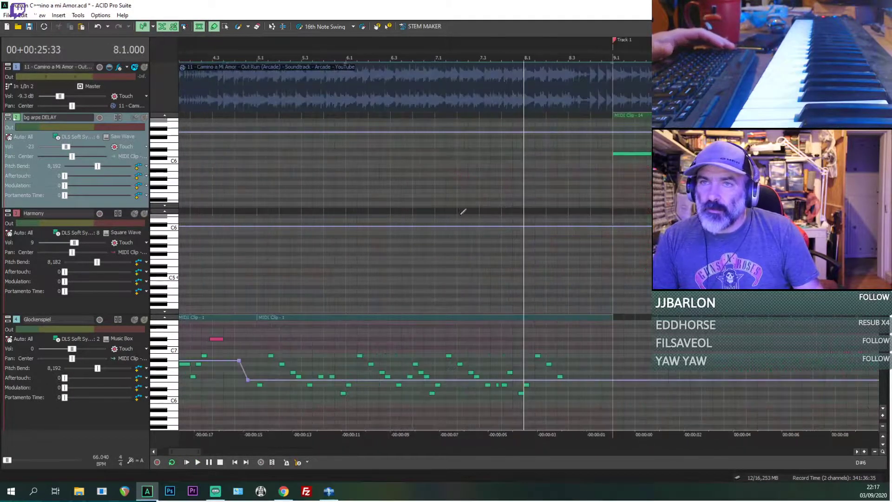
pyautogui.press('space')
pyautogui.click(590, 122)
pyautogui.hotkey('ctrl', 'v')
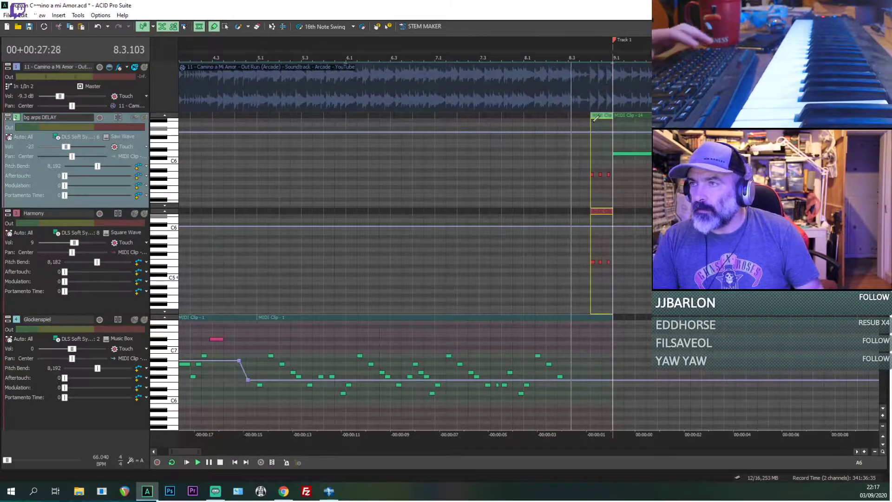
# Step: Audition the pasted clips leading into bar 9 from 8.4, undoing the last stray edit
pyautogui.scroll(-2, 512, 160)
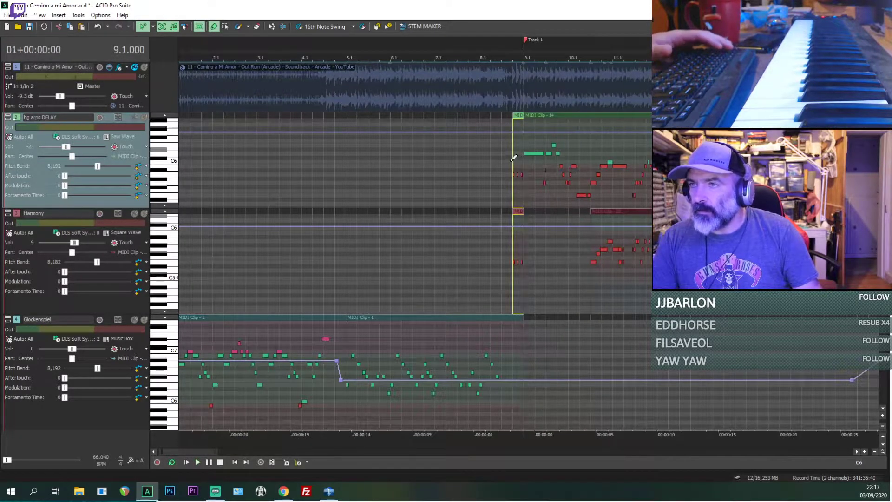
pyautogui.press('space')
pyautogui.hotkey('ctrl', 'z')
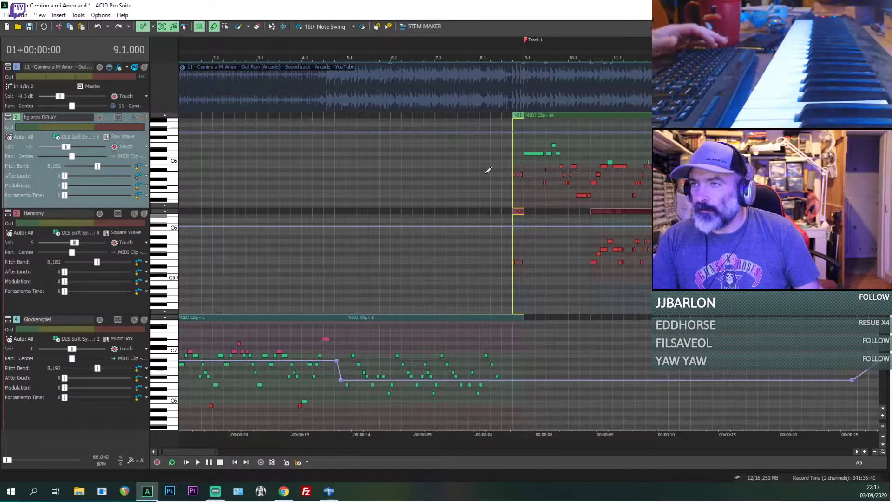
pyautogui.click(511, 158)
pyautogui.press('space')
pyautogui.scroll(-5, 512, 160)
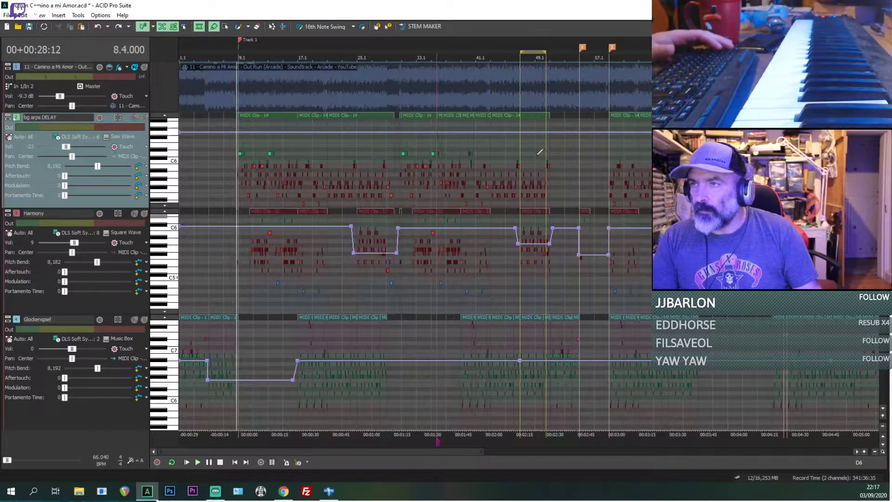
# Step: Play the MIDI tracks around 31.1 and through the transition from bar 58 into bar 59
pyautogui.click(400, 155)
pyautogui.scroll(4, 401, 154)
pyautogui.press('space')
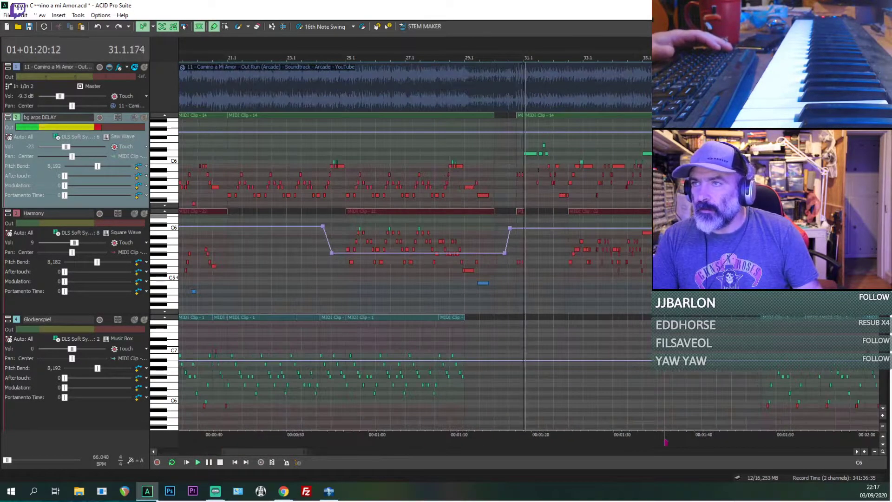
pyautogui.press('space')
pyautogui.scroll(-2, 401, 155)
pyautogui.scroll(-1, 485, 158)
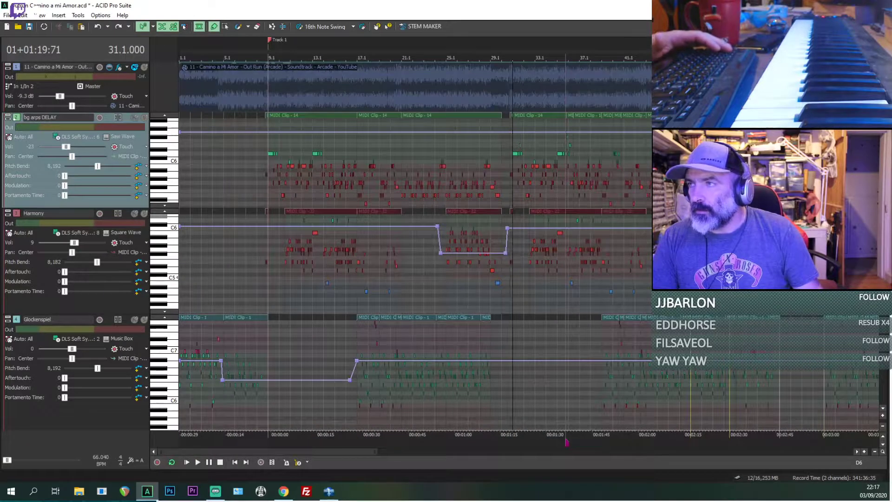
pyautogui.scroll(5, 813, 393)
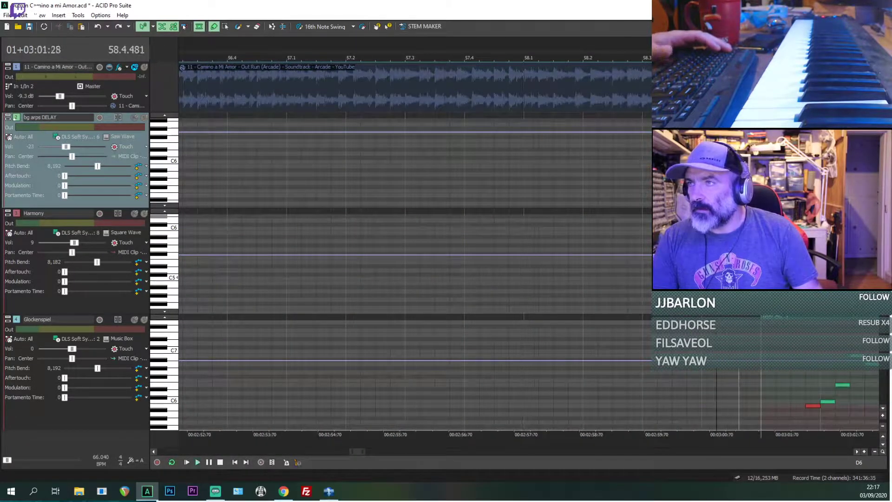
pyautogui.scroll(-4, 716, 151)
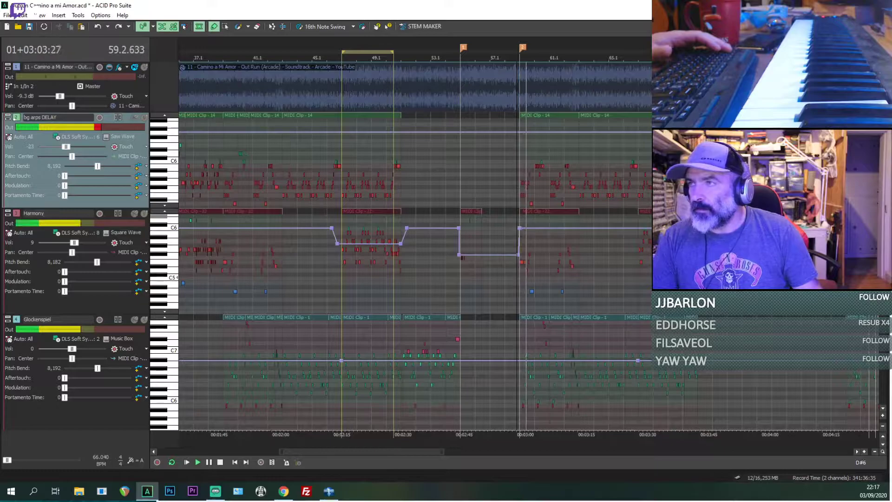
# Step: Paste the copied three-note bg arps DELAY and Harmony clips at 72.4, just before bar 73
pyautogui.click(728, 148)
pyautogui.scroll(5, 547, 148)
pyautogui.press('space')
pyautogui.click(438, 169)
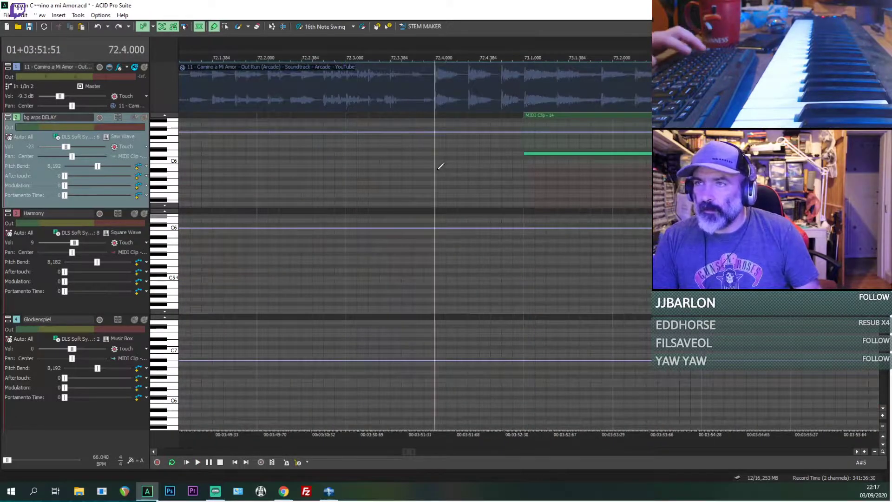
pyautogui.hotkey('ctrl', 'v')
# Step: Start playback from 50.1 and turn off loop playback
pyautogui.scroll(-5, 459, 187)
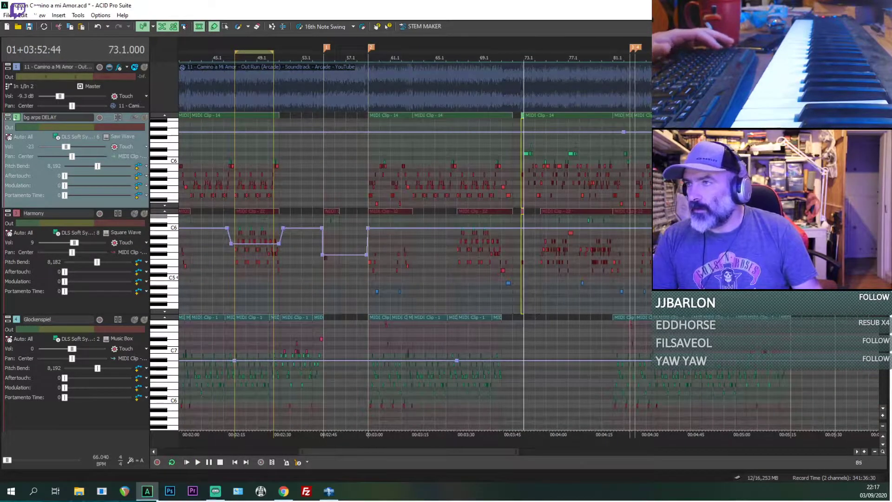
pyautogui.click(269, 173)
pyautogui.scroll(5, 534, 171)
pyautogui.press('space')
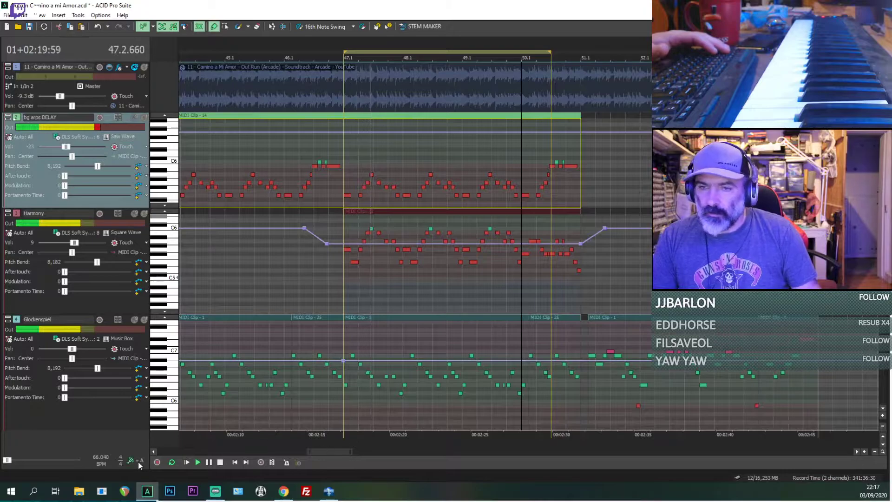
pyautogui.press('space')
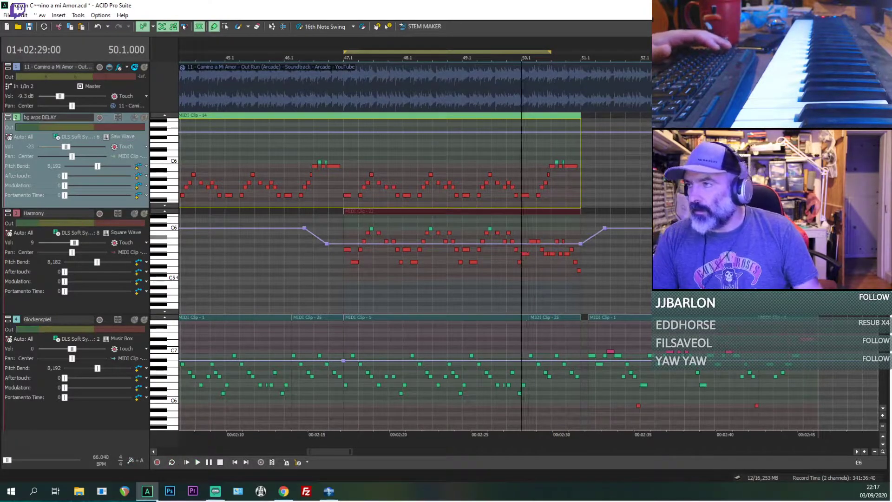
pyautogui.scroll(-3, 74, 288)
pyautogui.scroll(3, 74, 288)
pyautogui.scroll(-4, 436, 184)
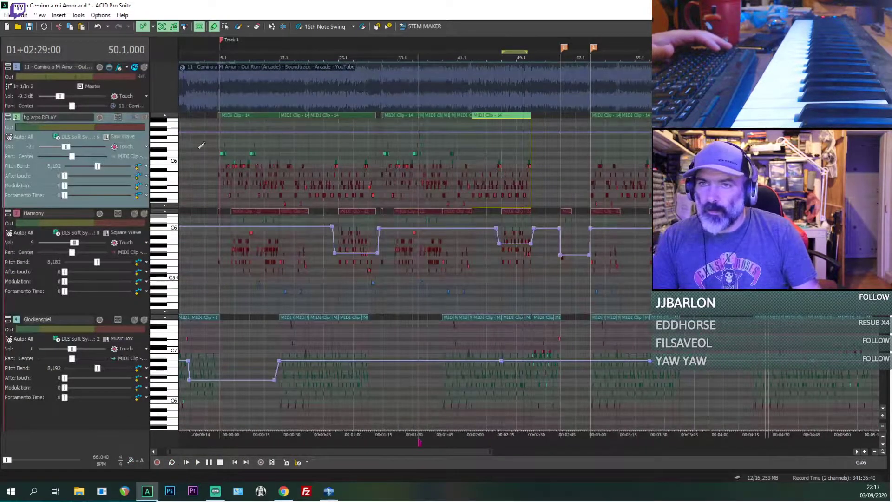
pyautogui.click(144, 67)
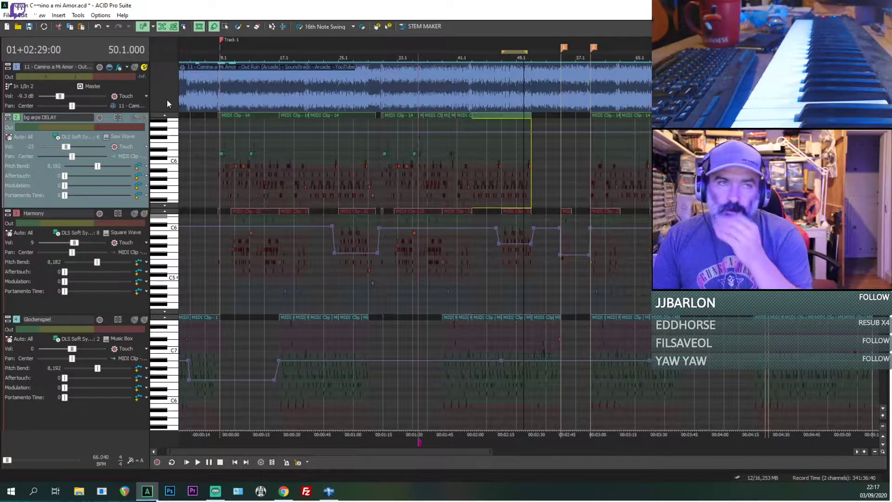
pyautogui.click(135, 67)
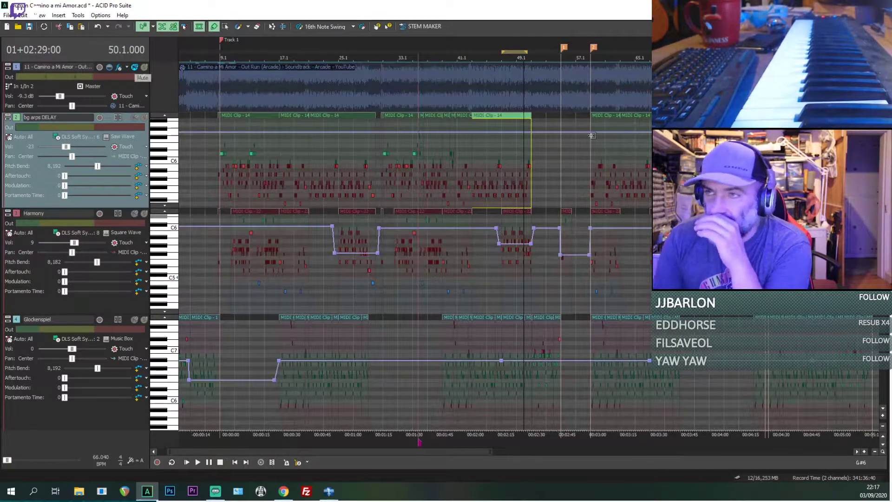
# Step: Solo the reference audio track and play it from marker 1 at bar 55
pyautogui.click(540, 120)
pyautogui.scroll(3, 589, 163)
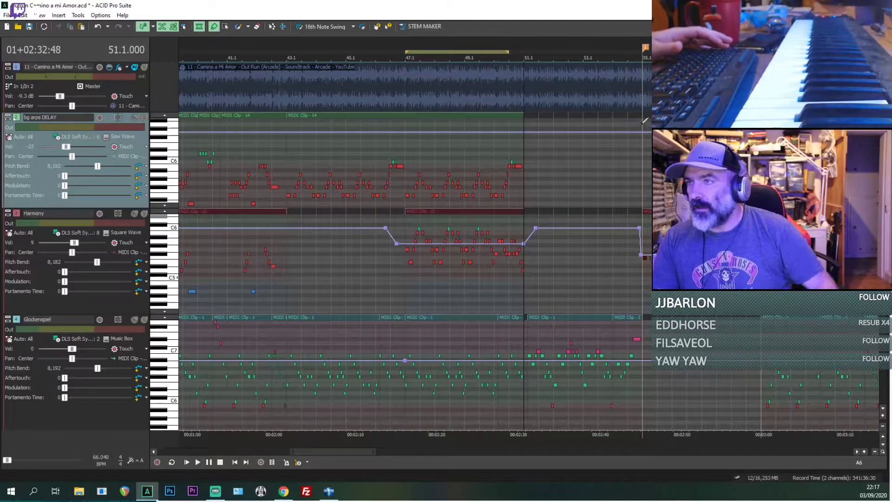
pyautogui.press('1')
pyautogui.click(144, 68)
pyautogui.press('space')
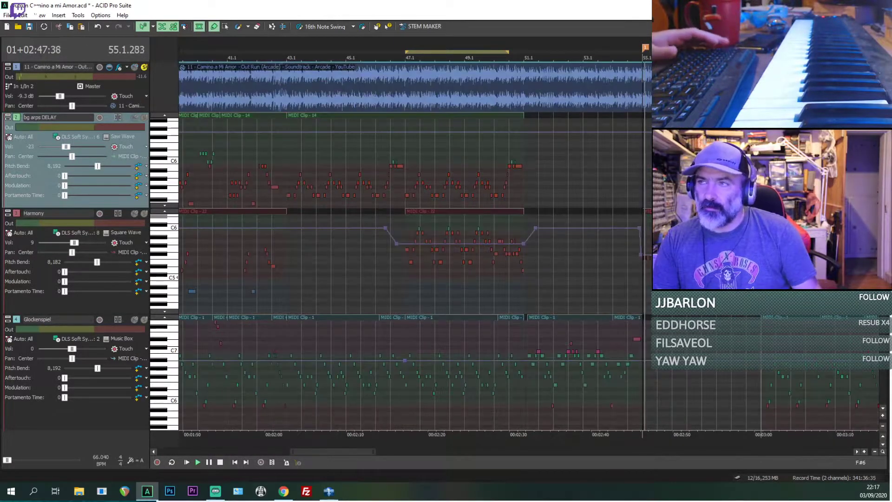
# Step: Replay the soloed reference audio from 54.3
pyautogui.press('space')
pyautogui.click(628, 123)
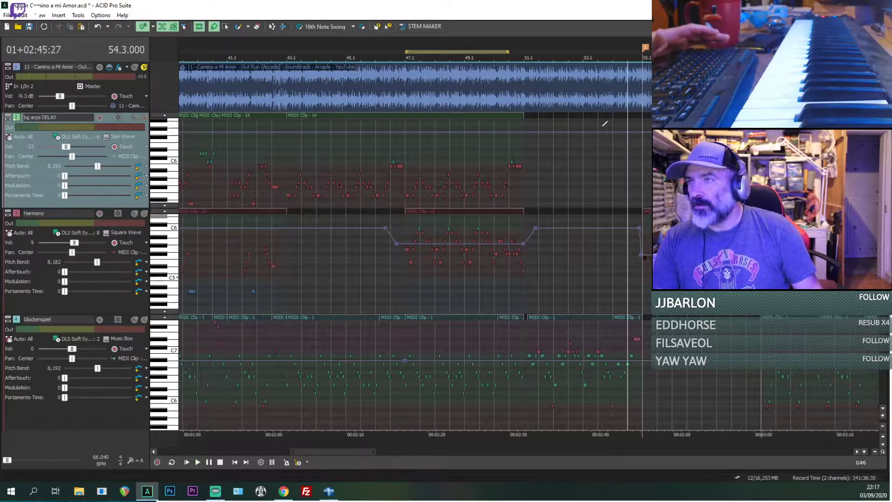
pyautogui.press('space')
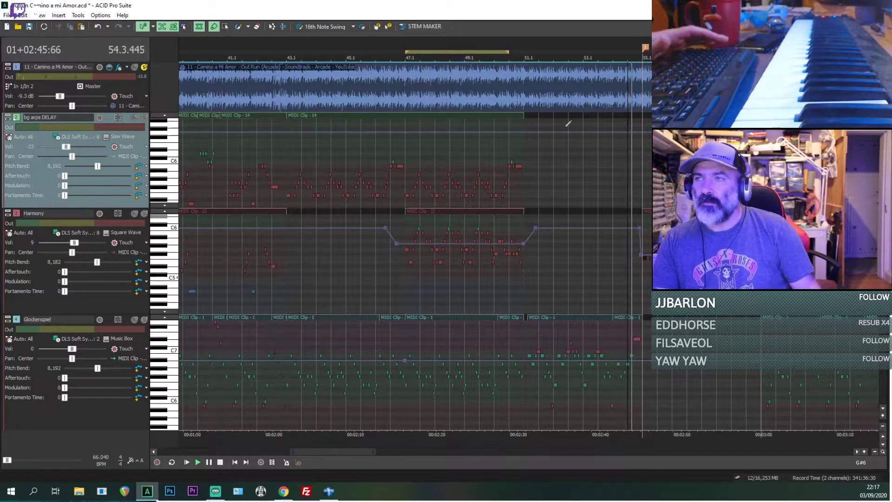
pyautogui.press('space')
# Step: Play the reference audio from bar 53 and delete the stray clip drawn there on the bg arps DELAY track
pyautogui.click(589, 126)
pyautogui.press('space')
pyautogui.click(590, 120)
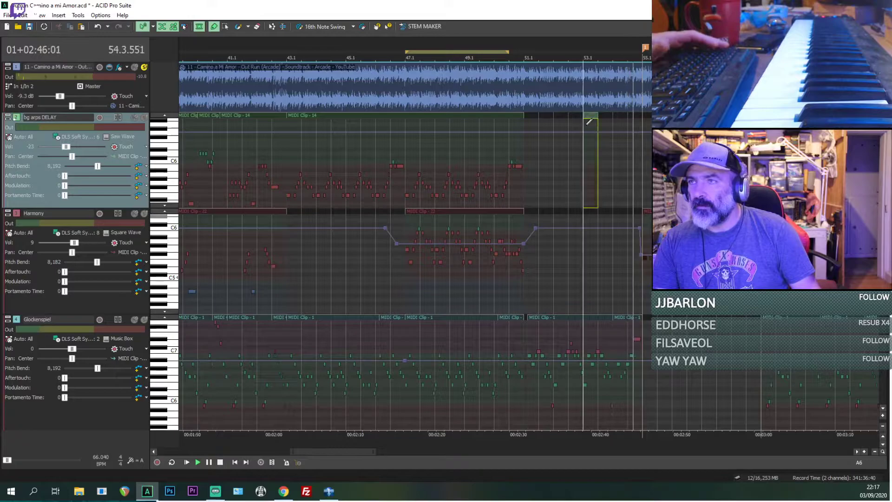
pyautogui.press('space')
pyautogui.press('space')
pyautogui.press('Delete')
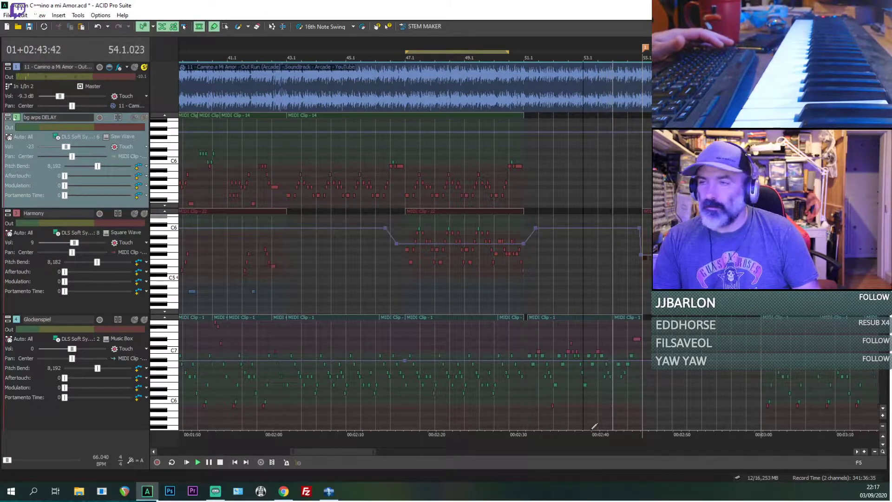
# Step: Play the reference audio from bar 63, stop it and save the project
pyautogui.moveTo(348, 448); pyautogui.dragTo(381, 445)
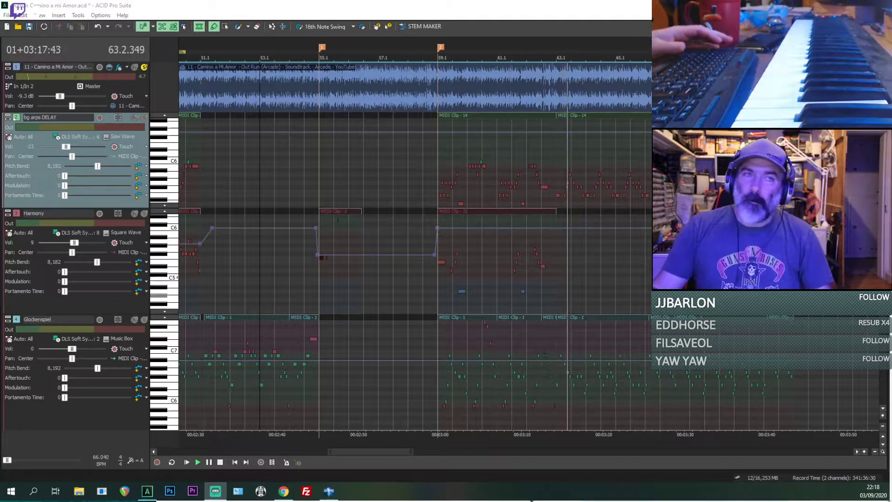
pyautogui.click(579, 134)
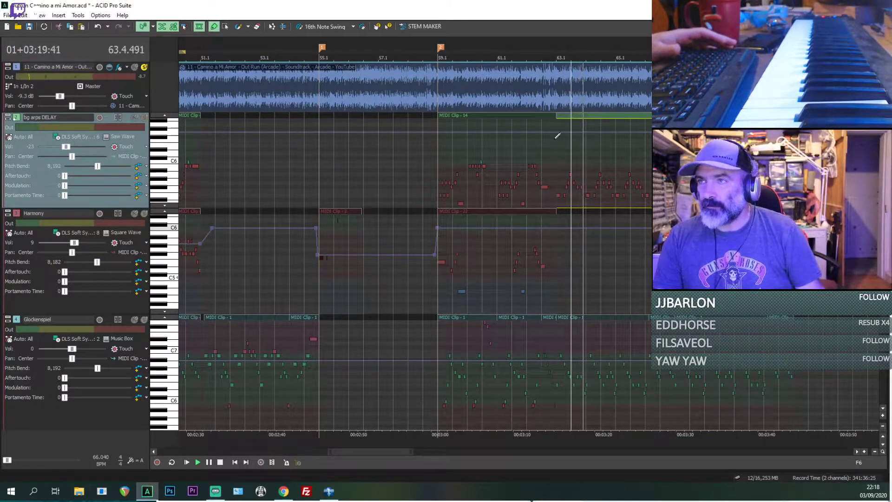
pyautogui.click(560, 136)
pyautogui.press('space')
pyautogui.hotkey('ctrl', 's')
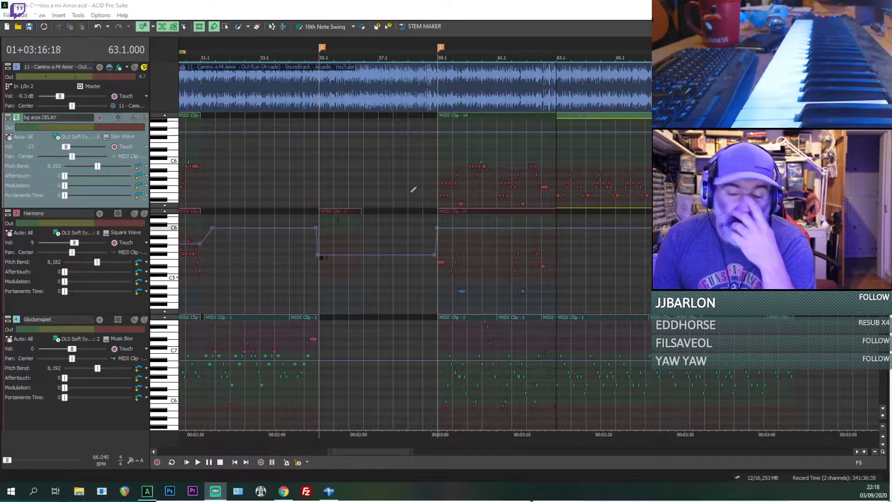
# Step: Turn off inline MIDI editing, mute the reference audio, and play only the Chords piano track from marker 1 at bar 55
pyautogui.click(326, 164)
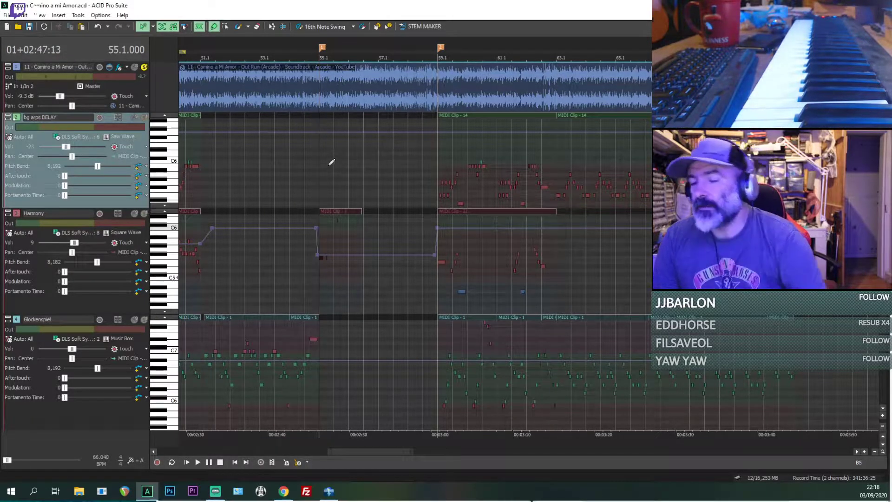
pyautogui.scroll(-1, 400, 148)
pyautogui.scroll(-6, 400, 232)
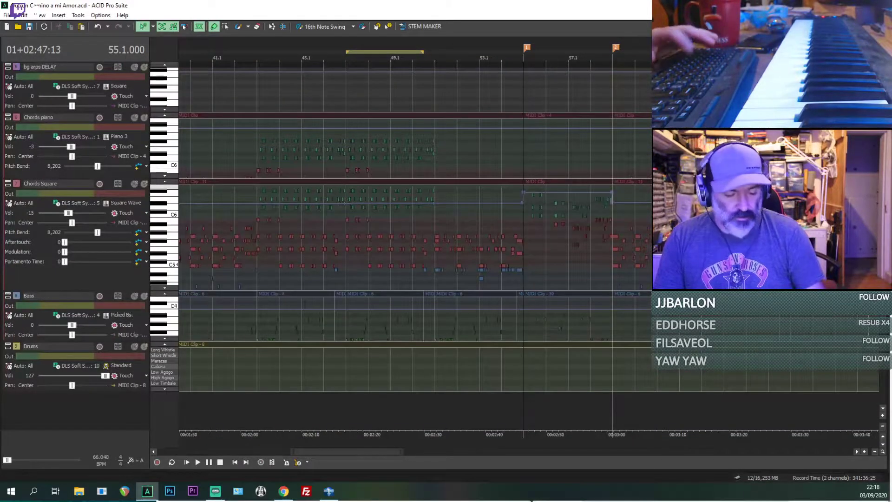
pyautogui.scroll(8, 399, 232)
pyautogui.scroll(-2, 399, 232)
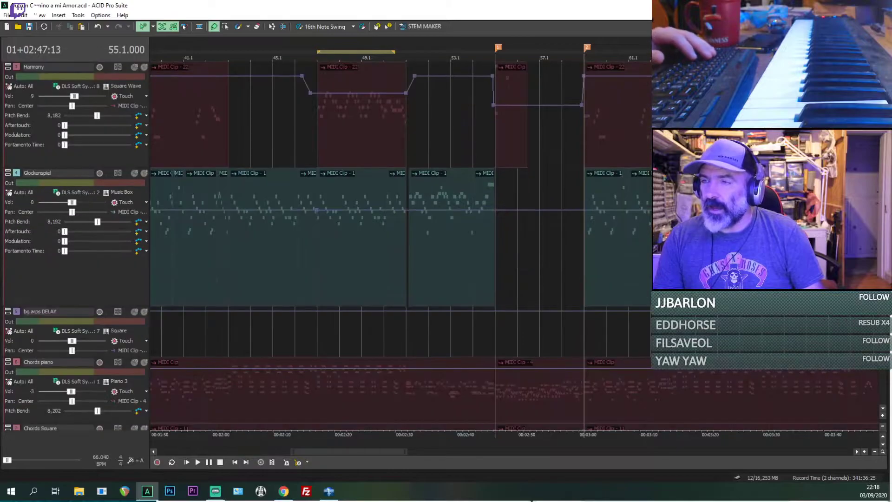
pyautogui.scroll(-2, 399, 233)
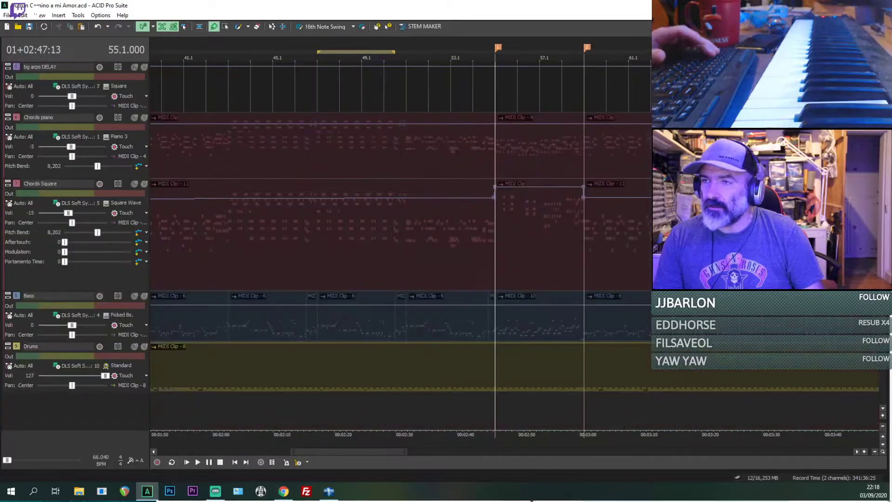
pyautogui.click(497, 137)
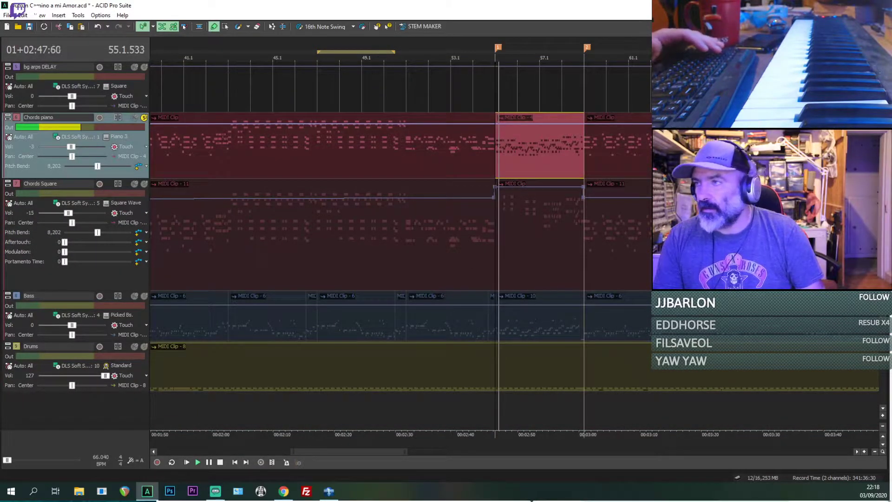
# Step: Increase the height of the Chords piano track to reveal its Aftertouch, Modulation and Portamento Time controls
pyautogui.scroll(5, 156, 90)
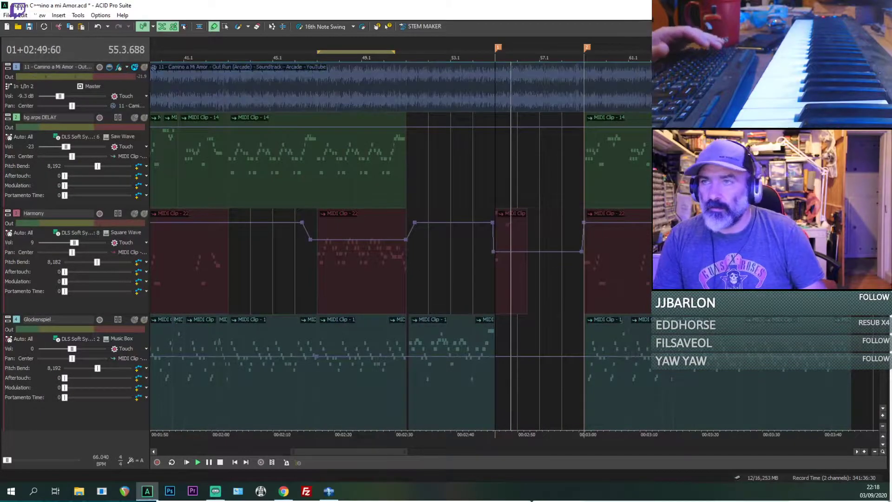
pyautogui.scroll(-5, 481, 320)
pyautogui.scroll(3, 481, 322)
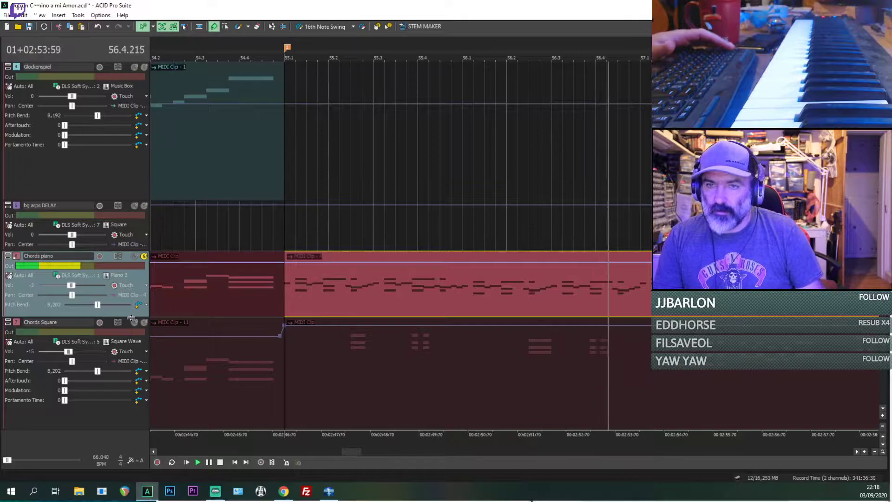
pyautogui.moveTo(131, 316); pyautogui.dragTo(139, 357)
pyautogui.scroll(-1, 643, 327)
pyautogui.scroll(-1, 643, 327)
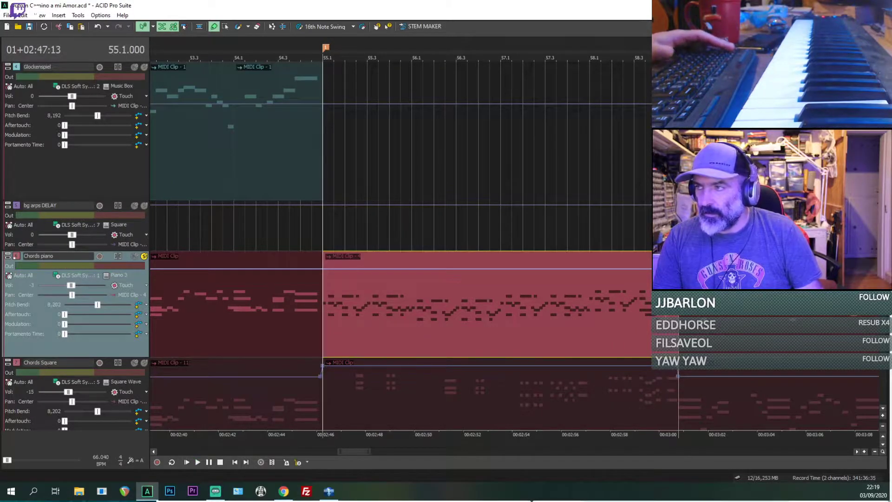
# Step: Solo the reference audio and play from bar 55, switching Chords piano between muted and soloed to compare them
pyautogui.scroll(5, 400, 247)
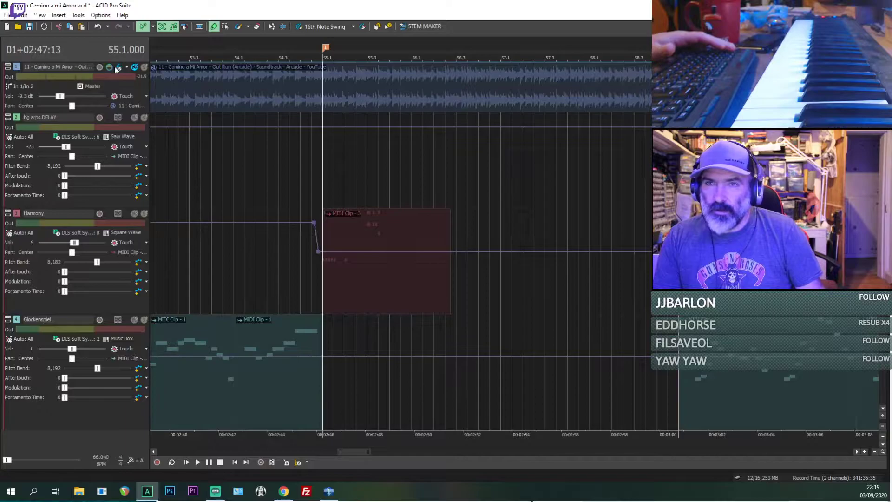
pyautogui.click(144, 68)
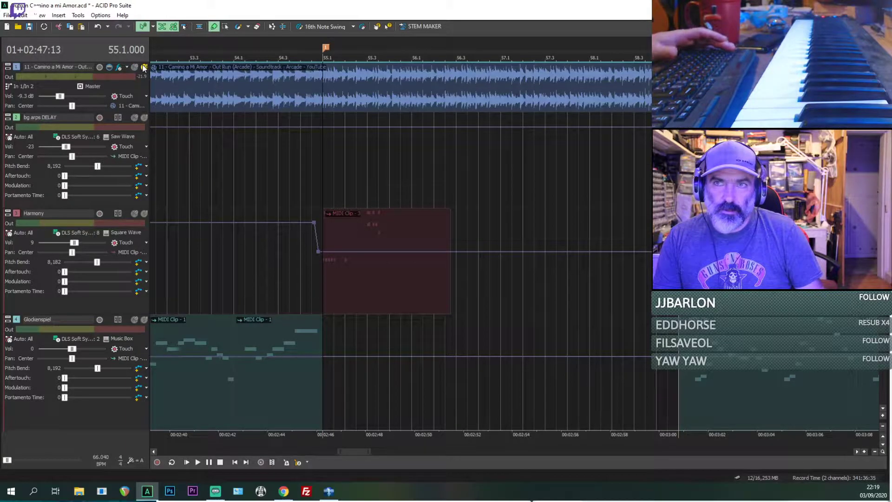
pyautogui.click(326, 146)
pyautogui.press('space')
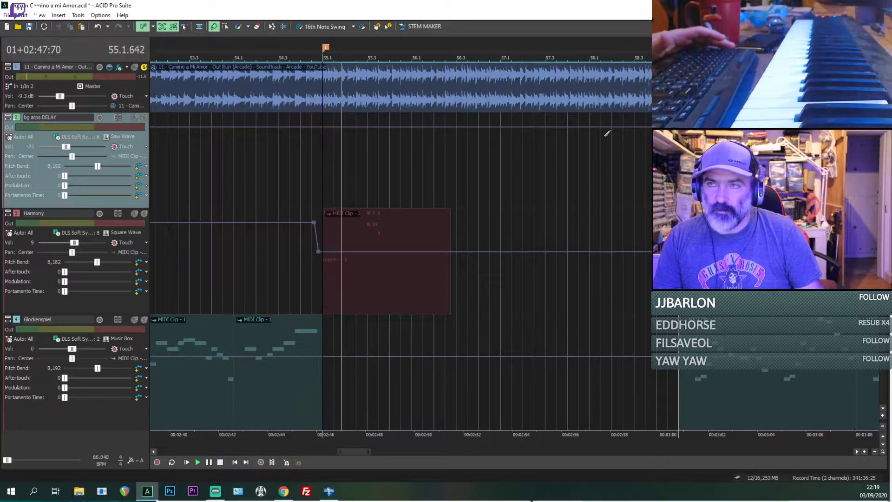
pyautogui.scroll(-5, 135, 121)
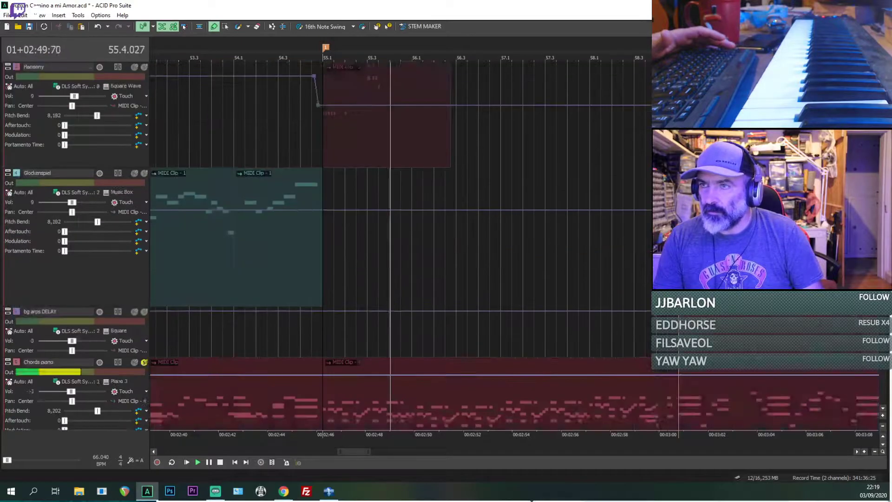
pyautogui.click(134, 119)
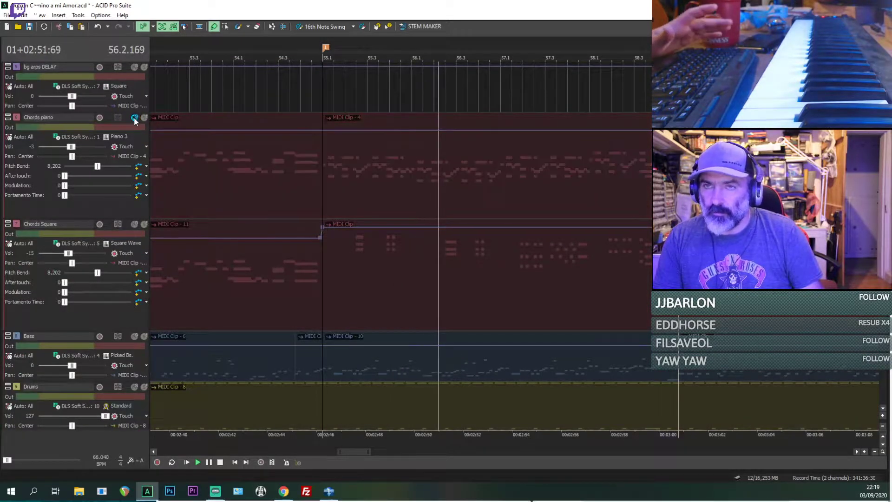
pyautogui.click(143, 118)
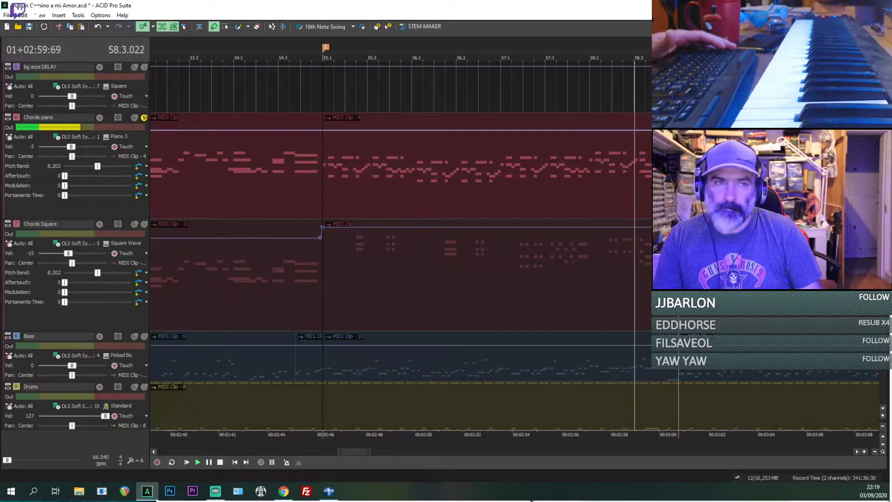
pyautogui.scroll(5, 273, 92)
pyautogui.press('space')
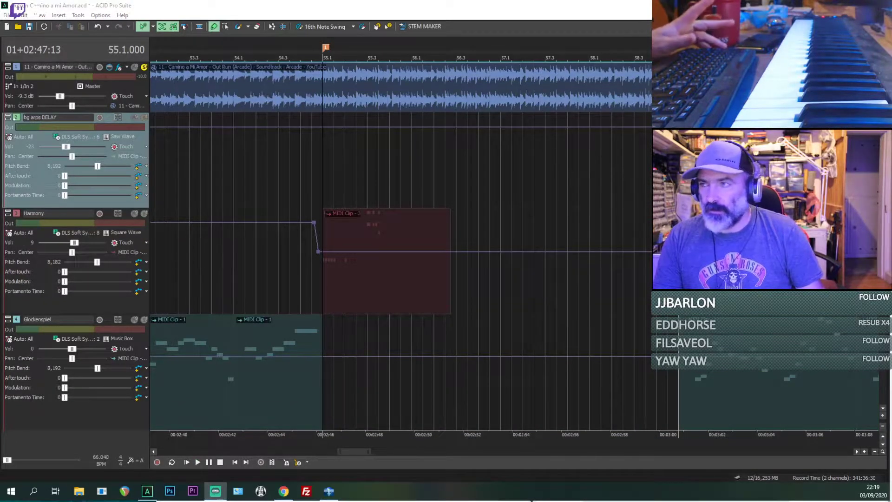
# Step: Solo the Chords Square track alongside Chords piano and mute the reference audio track
pyautogui.scroll(-6, 325, 139)
pyautogui.click(326, 138)
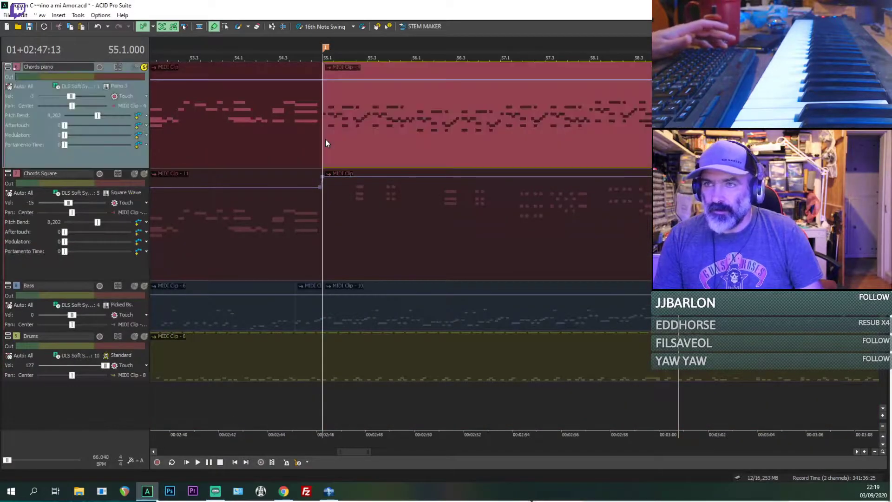
pyautogui.scroll(-1, 325, 139)
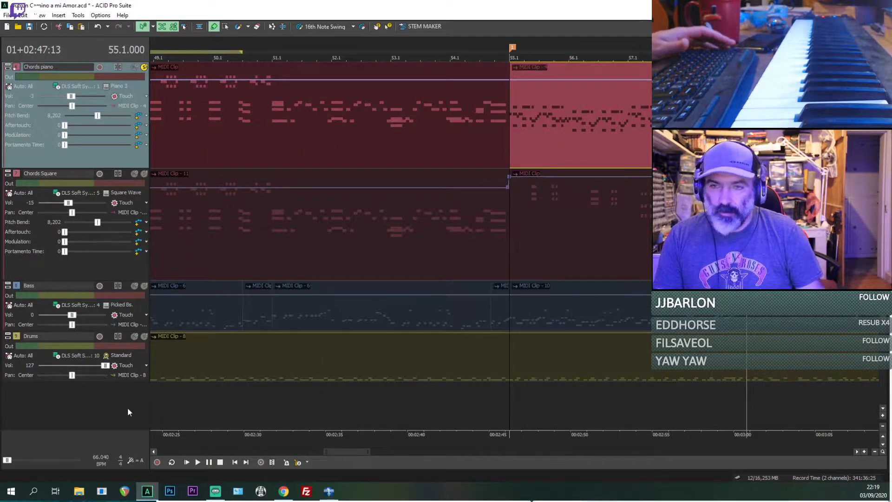
pyautogui.rightClick(82, 411)
pyautogui.click(519, 238)
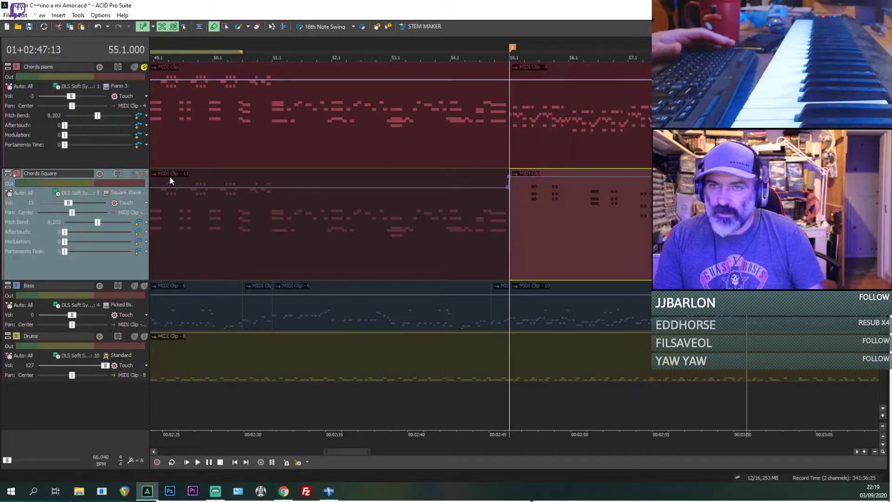
pyautogui.click(168, 241)
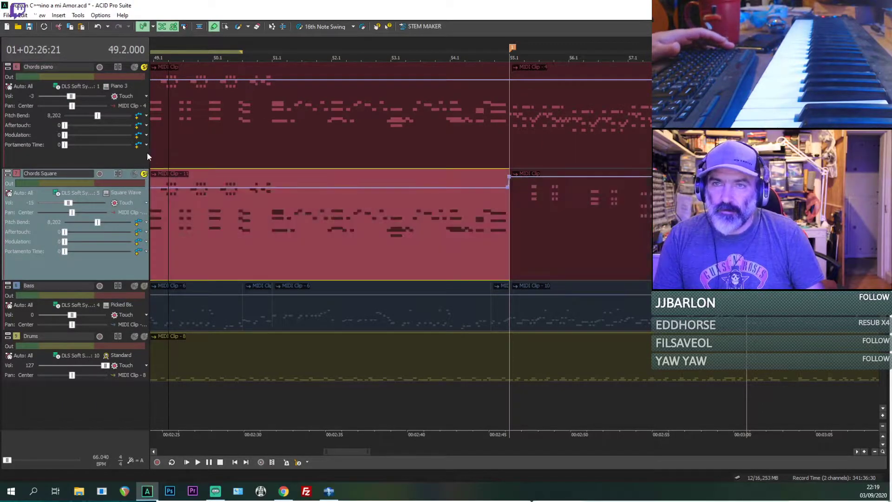
pyautogui.scroll(6, 169, 241)
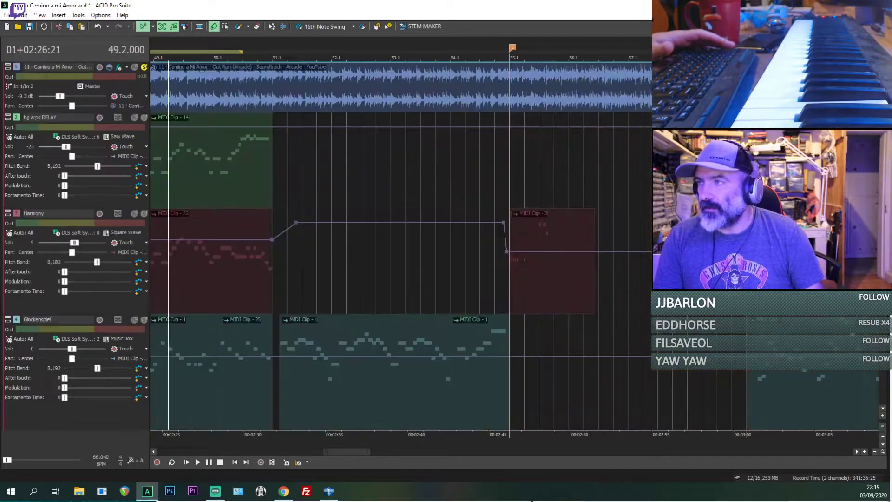
pyautogui.click(134, 66)
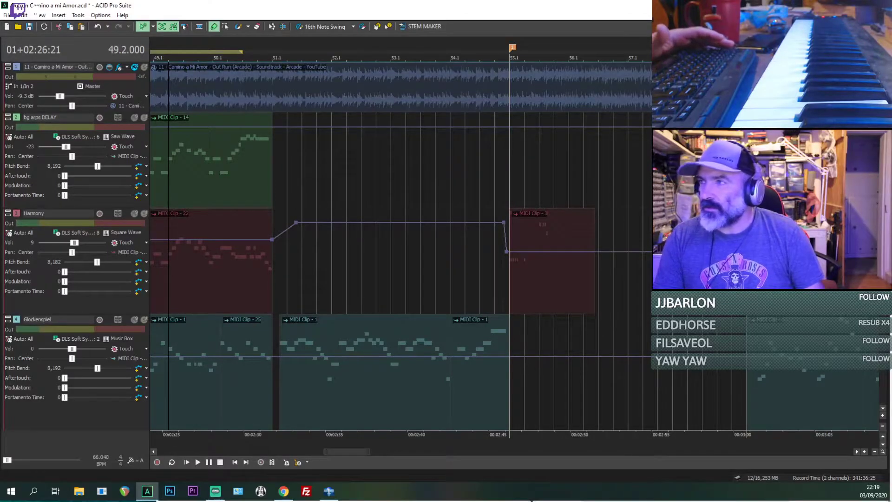
pyautogui.scroll(-5, 136, 177)
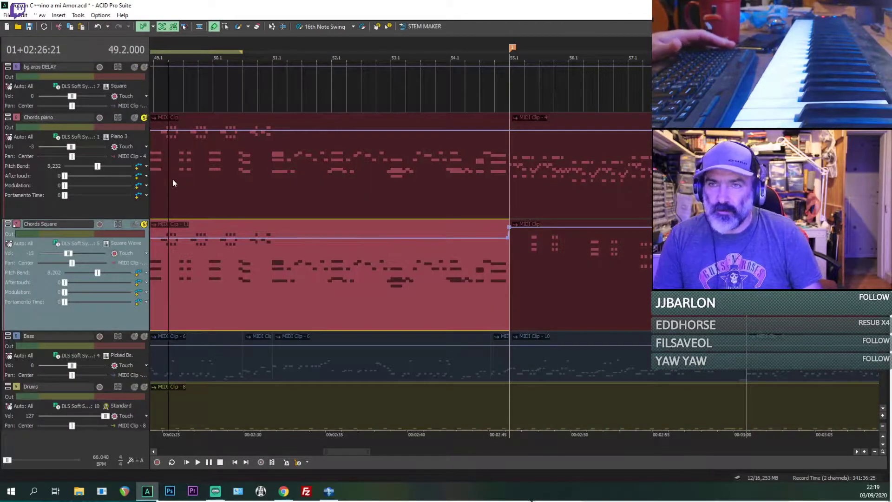
# Step: Play the Chords piano and Chords Square tracks together from 50.2
pyautogui.click(172, 181)
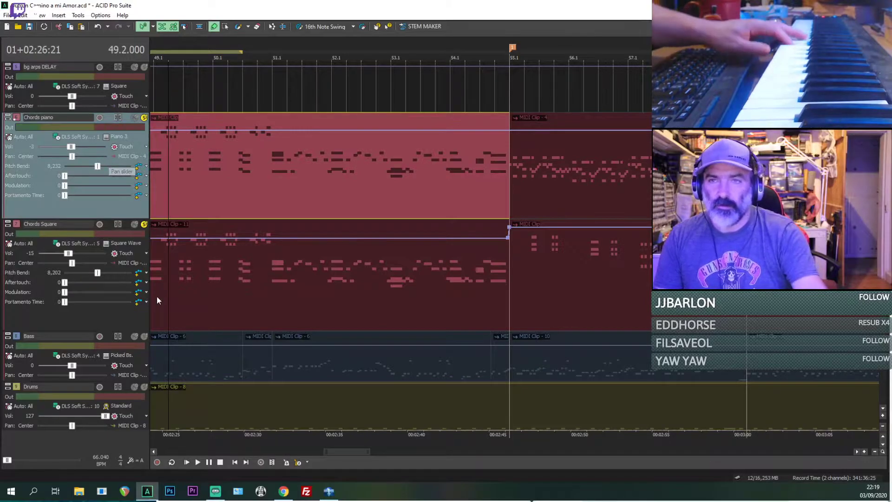
pyautogui.click(198, 302)
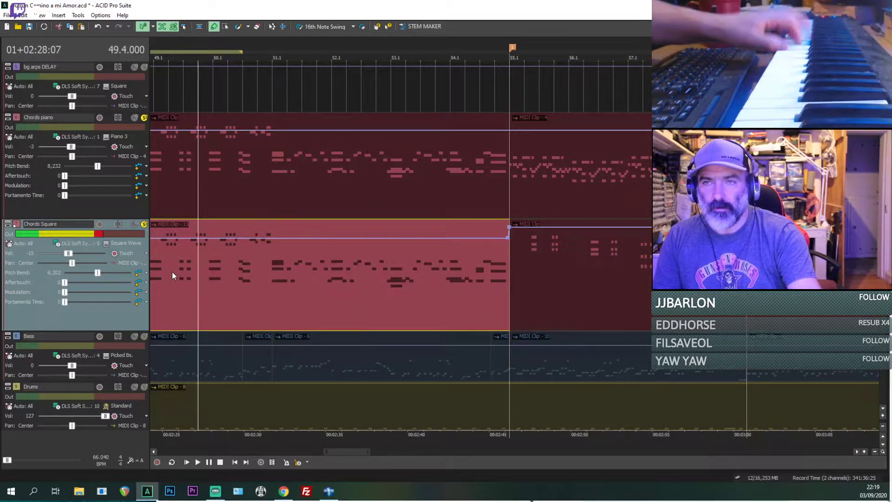
pyautogui.click(227, 183)
pyautogui.press('space')
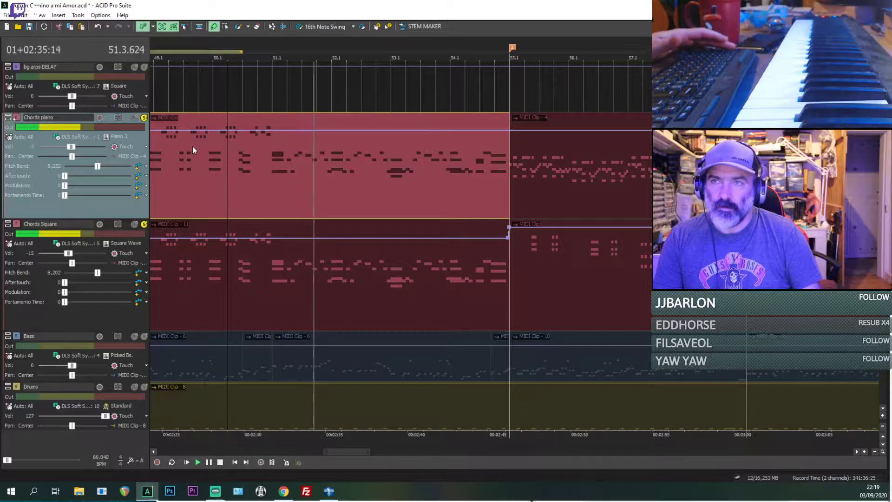
pyautogui.press('space')
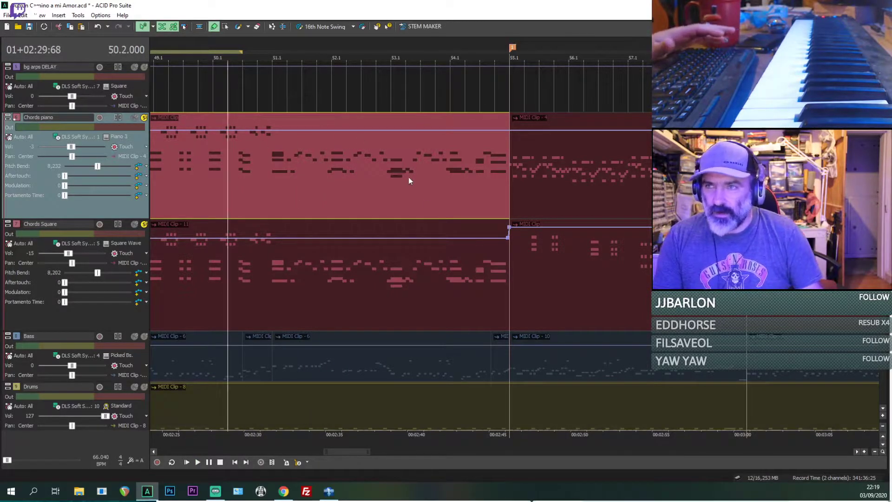
# Step: Play both chord tracks from 53.3 across marker 1, and listen to the Chords Square clip in bar 55
pyautogui.click(425, 202)
pyautogui.press('space')
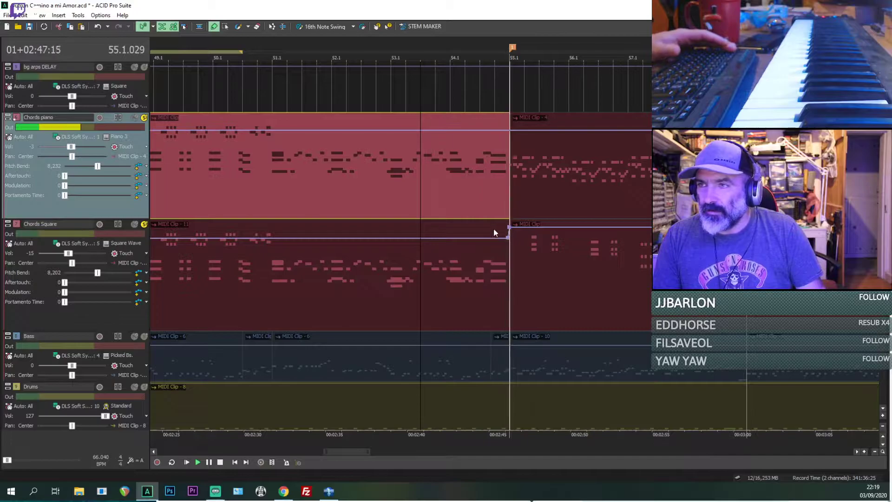
pyautogui.click(531, 264)
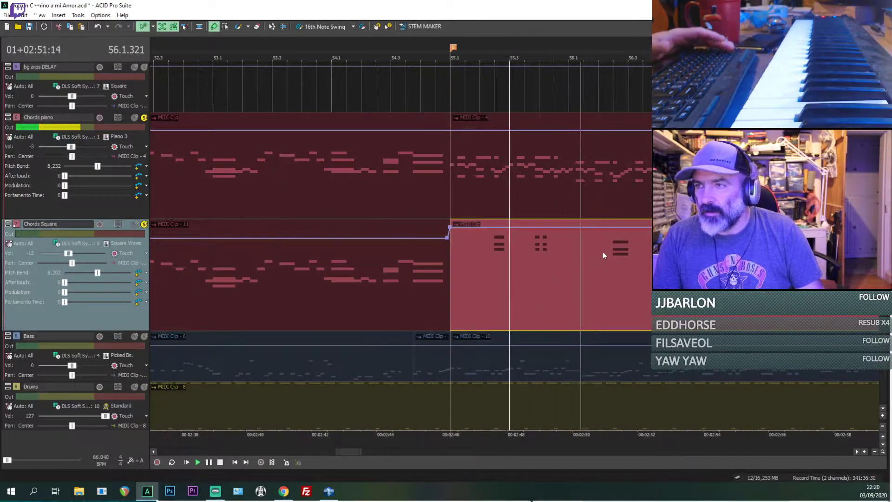
# Step: Stop playback and insert a new MIDI track below the Drums track
pyautogui.scroll(-1, 626, 271)
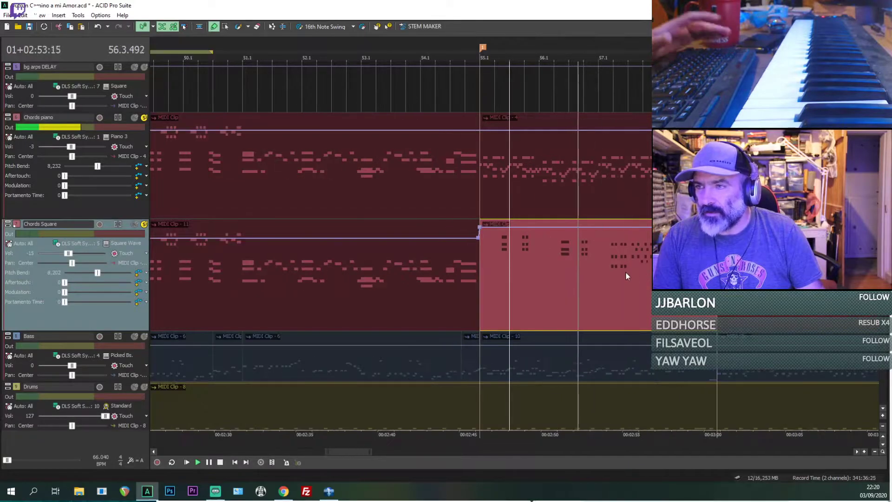
pyautogui.press('space')
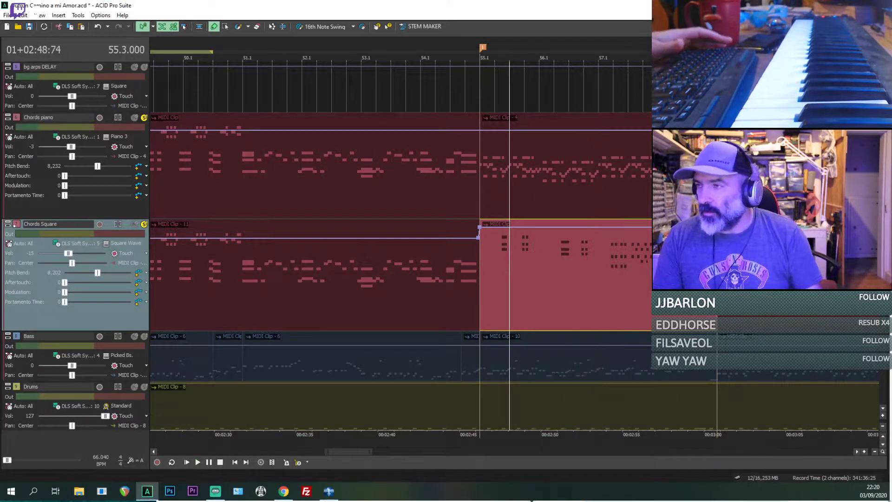
pyautogui.scroll(-3, 82, 305)
pyautogui.rightClick(82, 305)
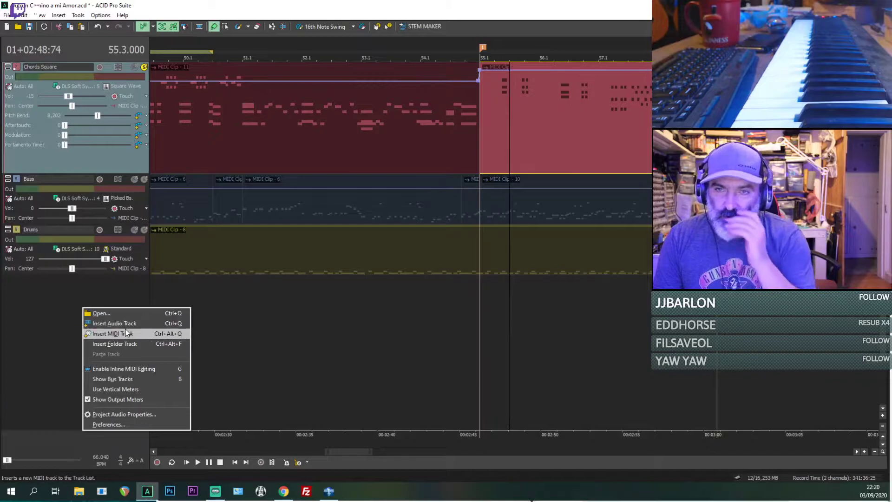
pyautogui.click(125, 332)
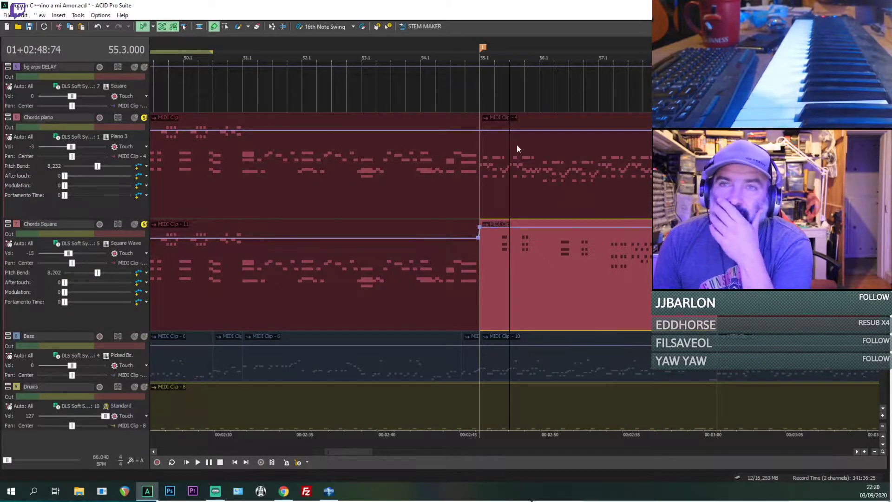
# Step: Examine the existing tracks for the soft synth MIDI channels they already use
pyautogui.scroll(3, 515, 246)
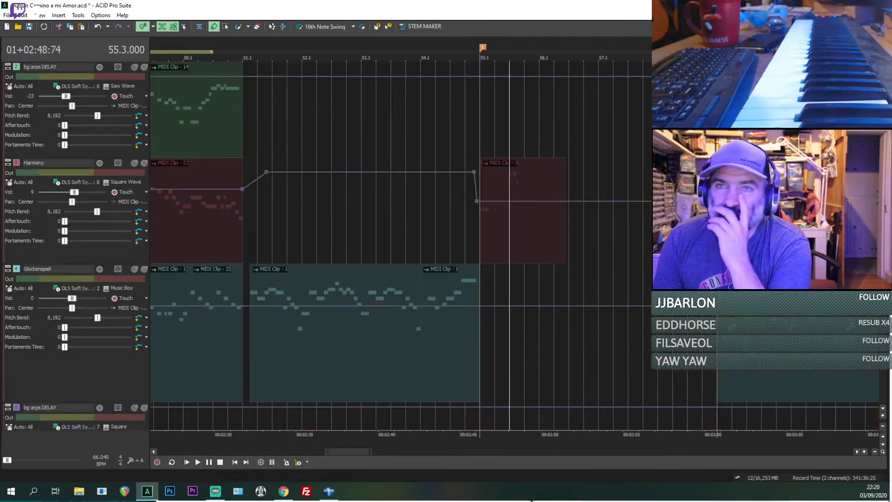
pyautogui.scroll(1, 515, 246)
pyautogui.scroll(-1, 399, 246)
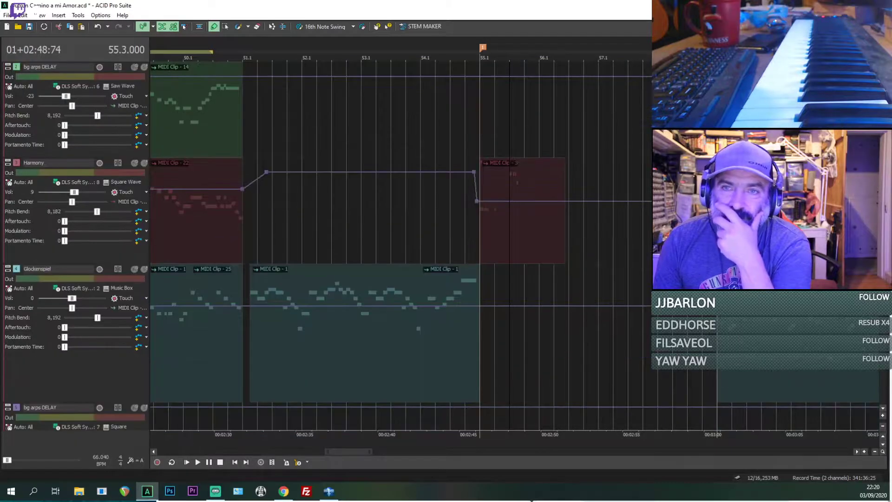
pyautogui.scroll(-1, 399, 246)
pyautogui.scroll(-1, 400, 246)
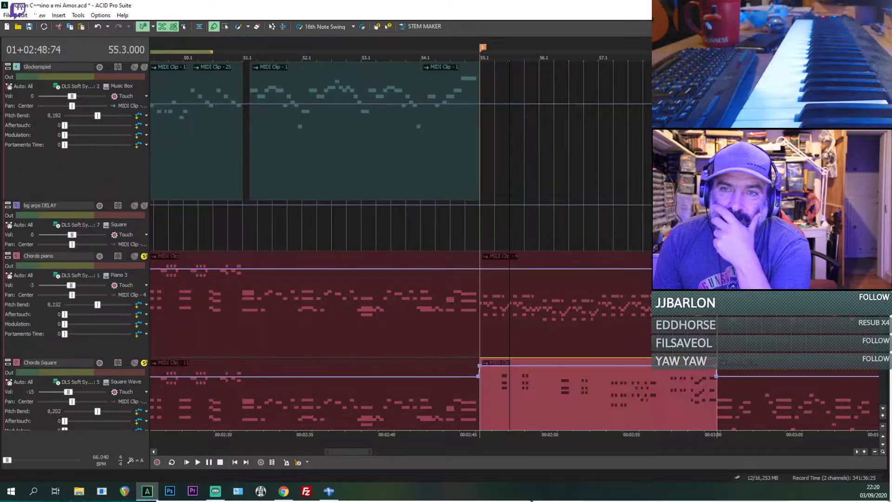
pyautogui.scroll(-1, 399, 246)
pyautogui.scroll(-1, 399, 246)
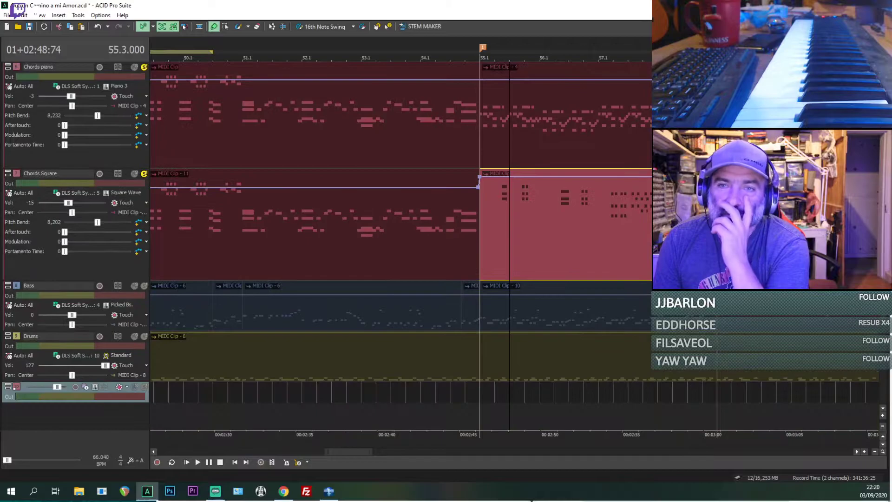
pyautogui.scroll(5, 399, 246)
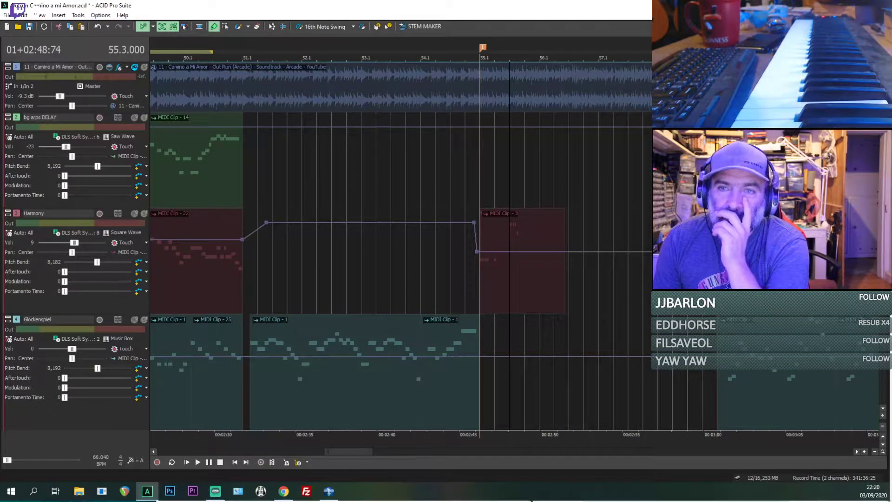
pyautogui.scroll(-4, 399, 246)
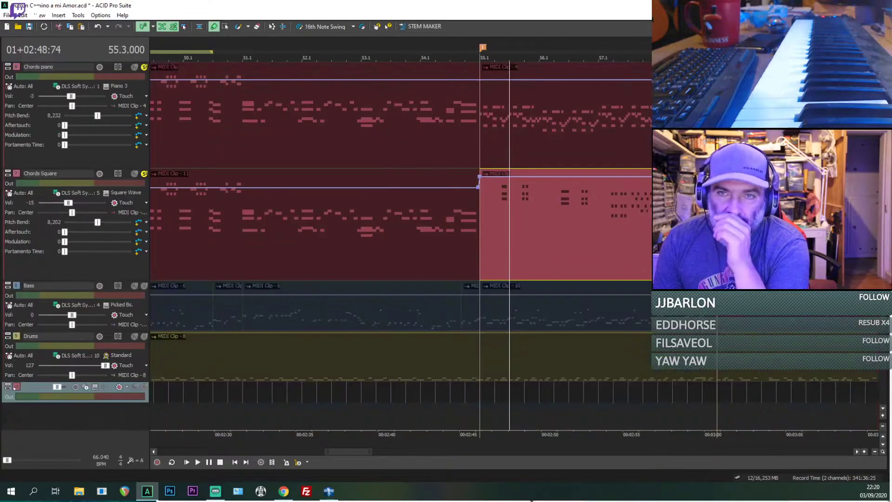
pyautogui.scroll(-4, 859, 349)
pyautogui.scroll(2, 78, 321)
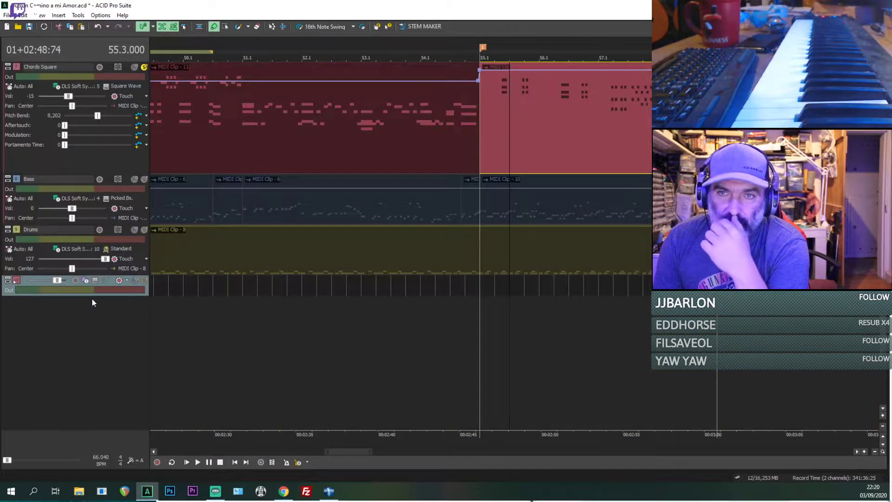
# Step: Expand the new track to show its controls and route it to the DLS Soft Synth on MIDI channel 3
pyautogui.moveTo(91, 296); pyautogui.dragTo(106, 367)
pyautogui.click(74, 298)
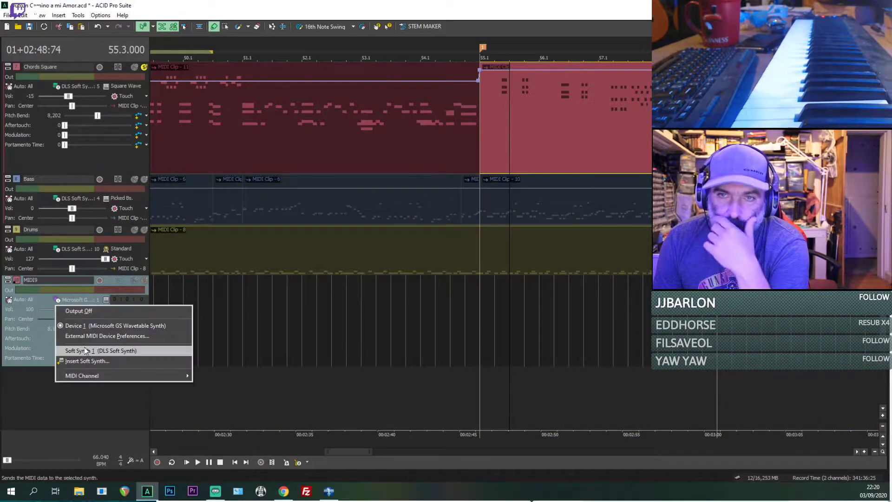
pyautogui.click(85, 349)
pyautogui.click(75, 300)
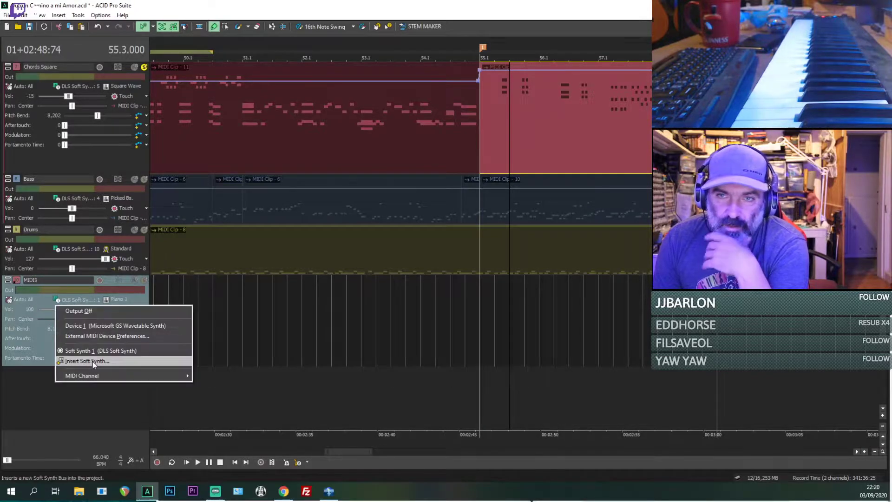
pyautogui.click(93, 364)
pyautogui.press('Escape')
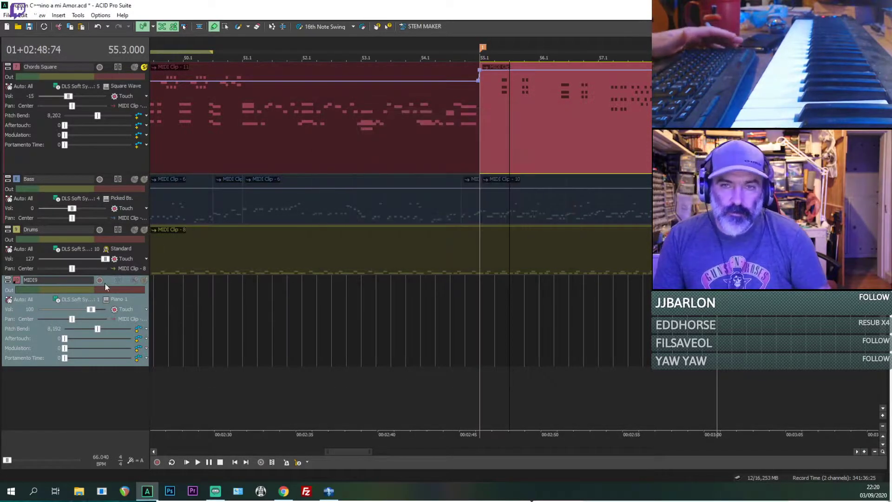
pyautogui.click(75, 299)
pyautogui.moveTo(187, 380)
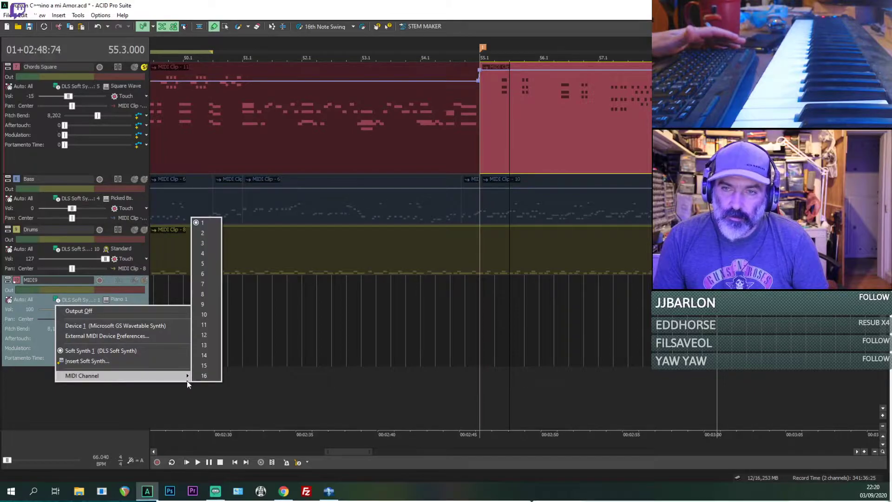
pyautogui.click(201, 245)
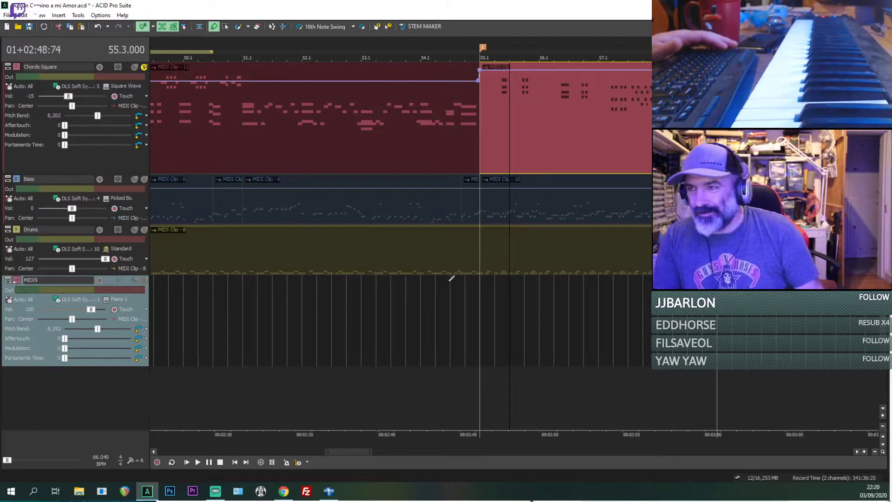
pyautogui.moveTo(485, 292); pyautogui.dragTo(649, 315)
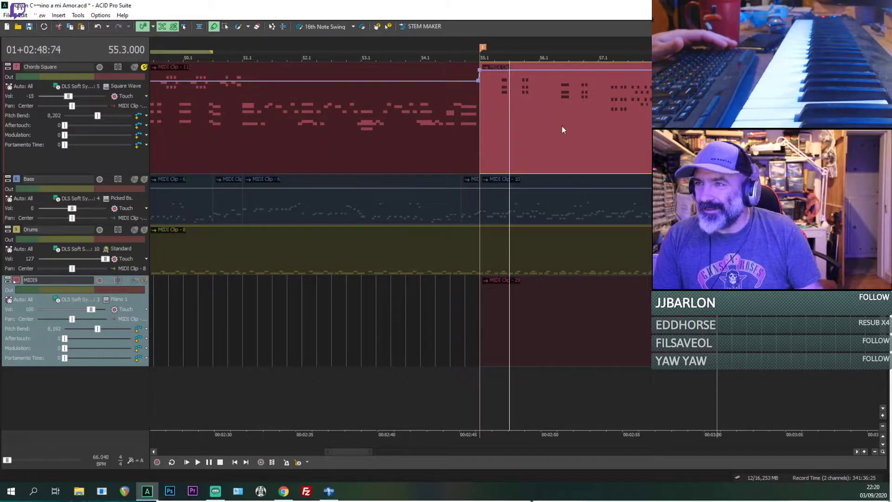
pyautogui.click(520, 305)
pyautogui.press('Delete')
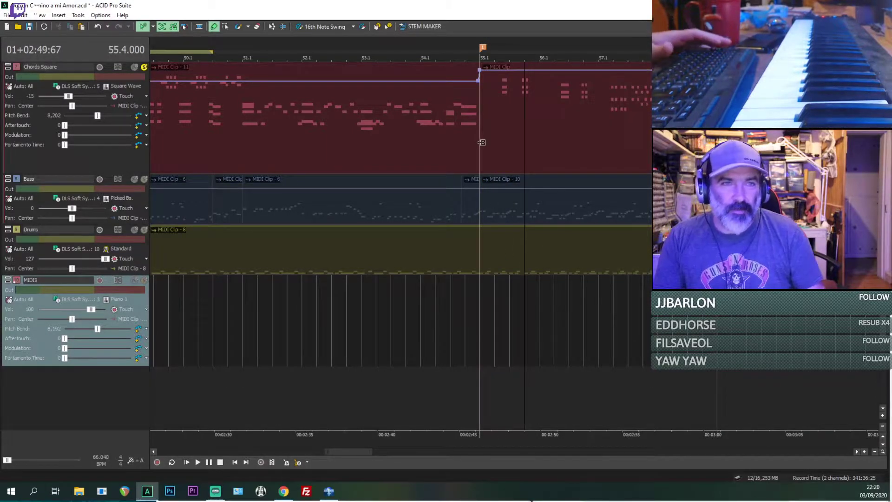
# Step: Move the Chords Square clip that starts at bar 55 onto the MIDI9 track at the same position, and solo MIDI9
pyautogui.click(493, 140)
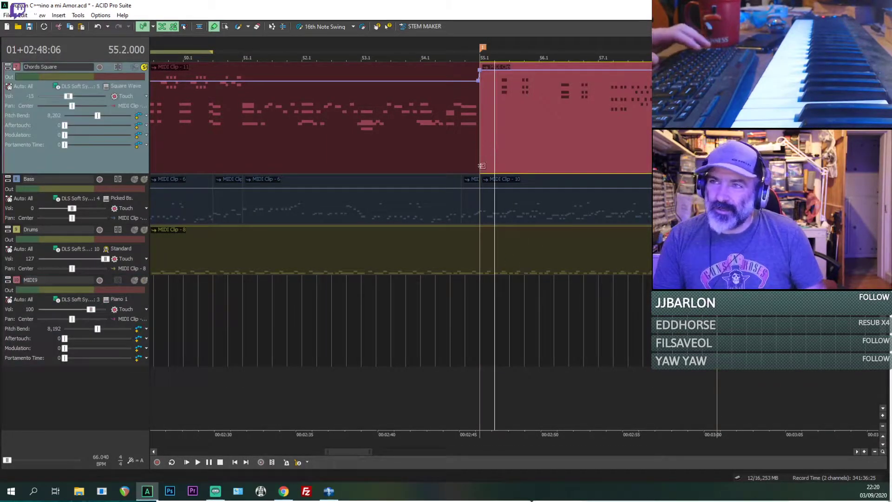
pyautogui.press('Delete')
pyautogui.click(485, 315)
pyautogui.press('space')
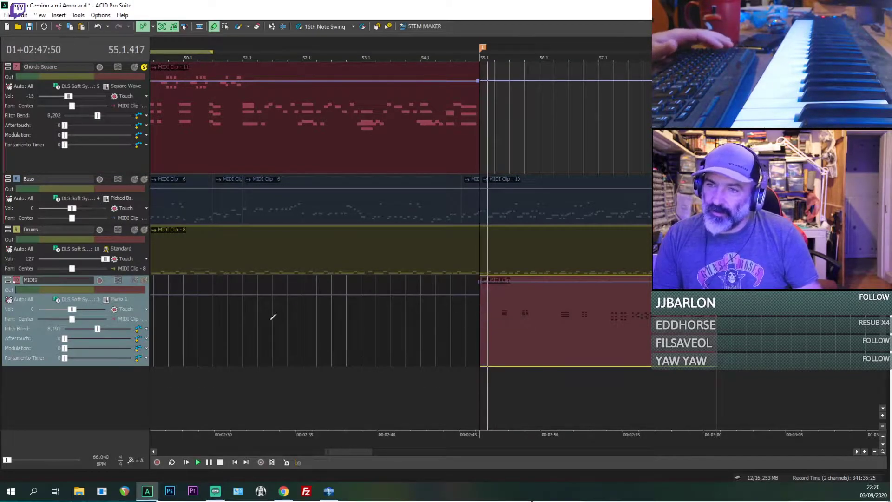
pyautogui.click(144, 280)
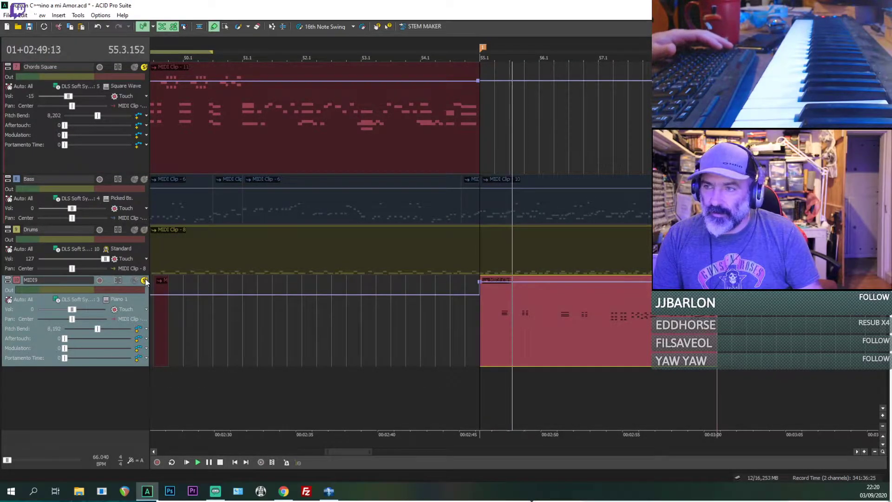
# Step: Set the MIDI9 track's instrument to the brass Trumpet program
pyautogui.rightClick(158, 307)
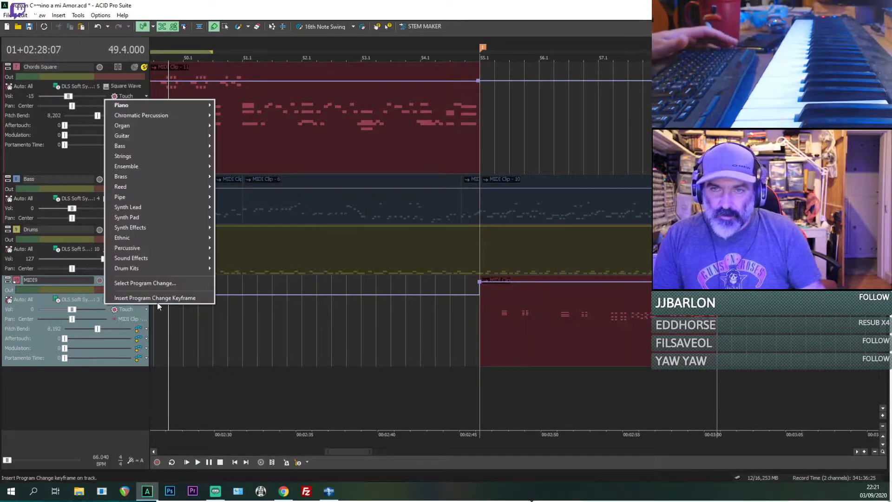
pyautogui.moveTo(137, 136)
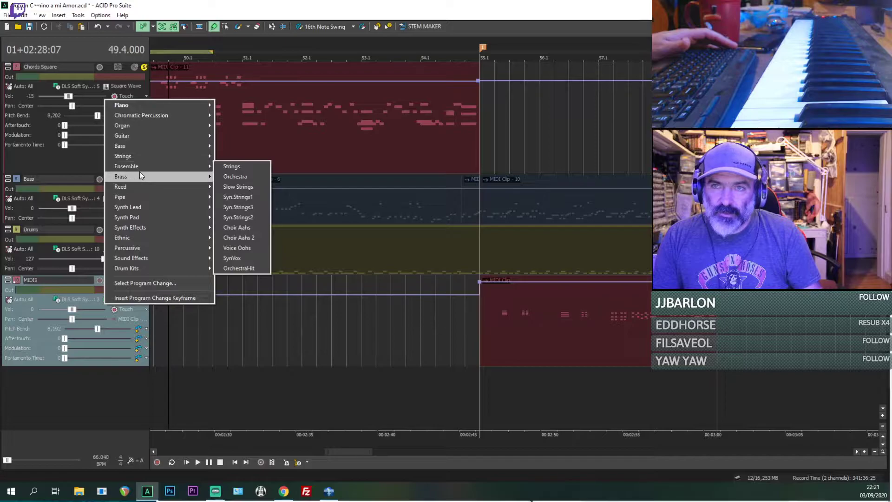
pyautogui.moveTo(197, 179)
pyautogui.click(224, 177)
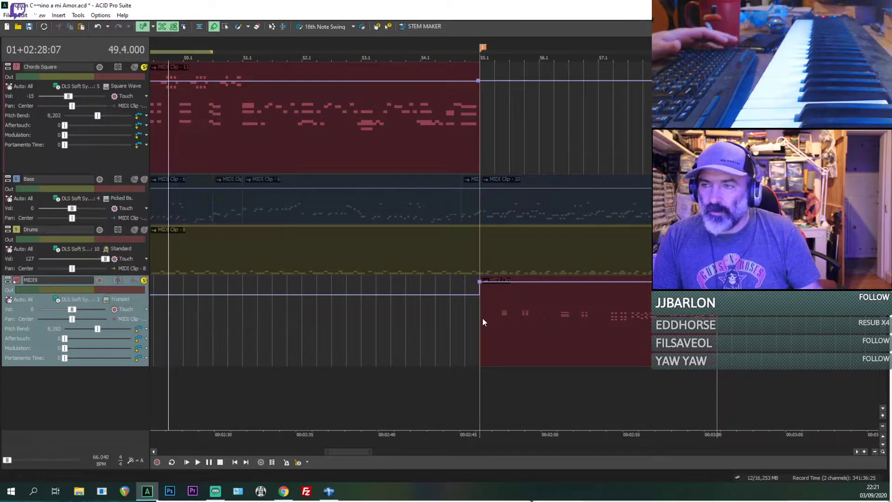
# Step: Play the soloed MIDI9 trumpet part from bar 55 and stop after listening
pyautogui.click(483, 321)
pyautogui.press('space')
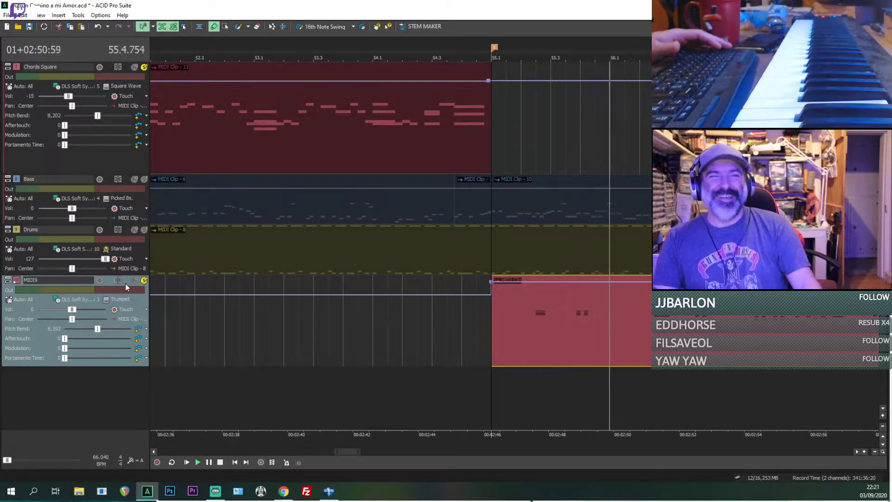
pyautogui.click(100, 281)
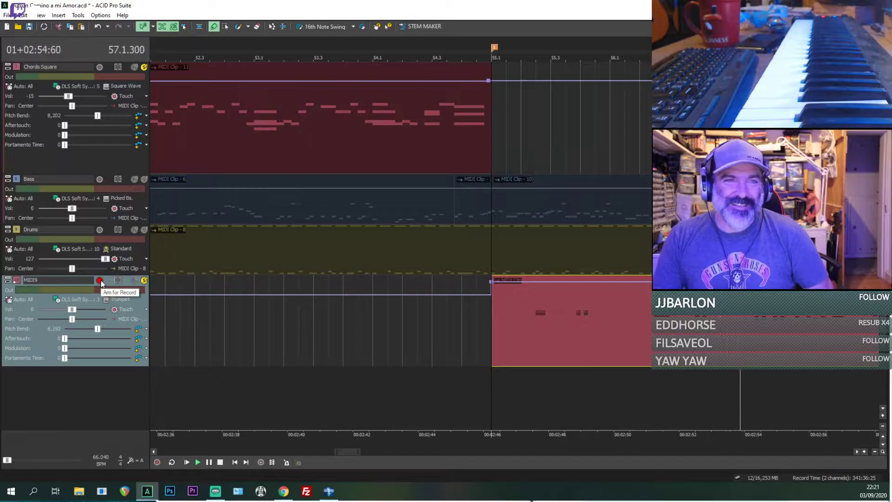
pyautogui.click(100, 281)
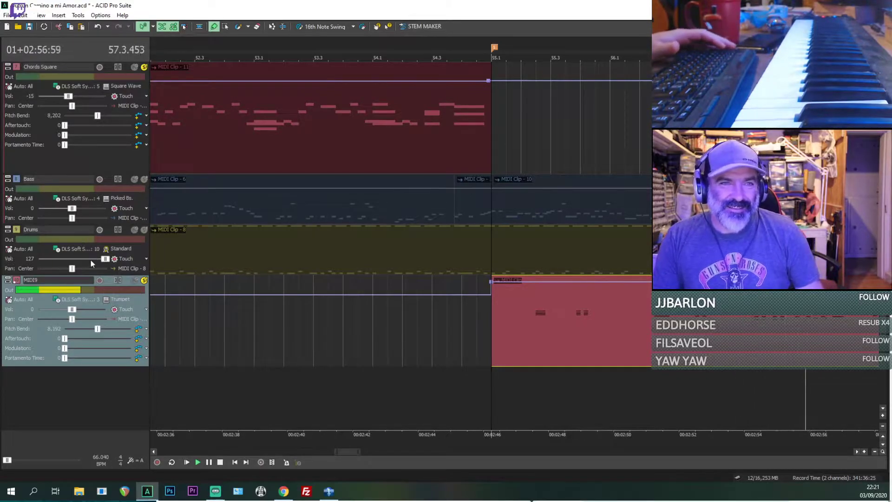
pyautogui.press('space')
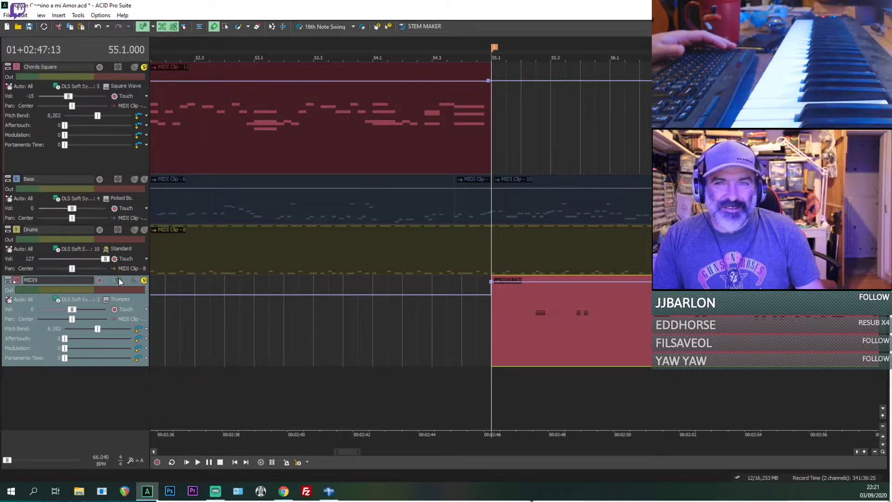
# Step: Turn off solo on the MIDI9, Chords piano and Chords Square tracks
pyautogui.click(144, 280)
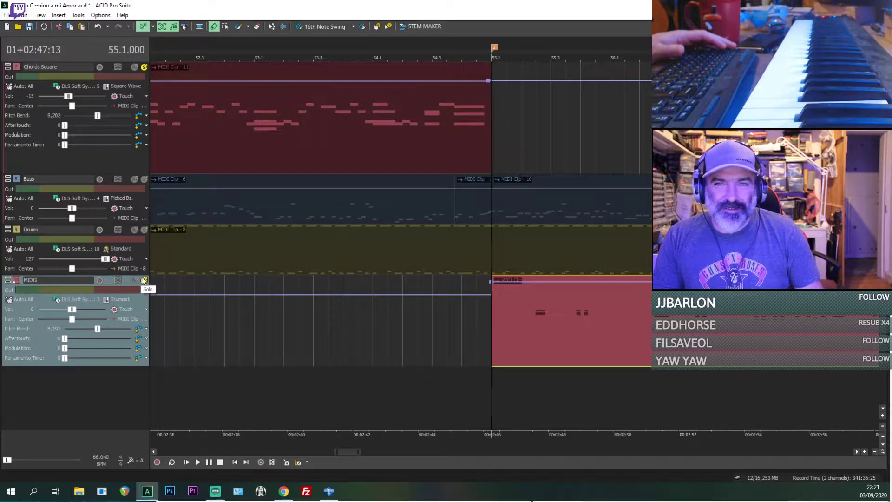
pyautogui.click(145, 281)
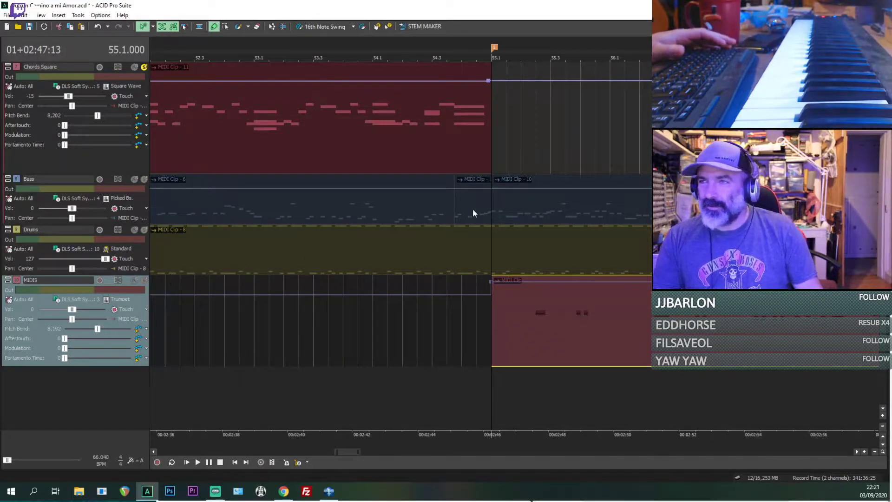
pyautogui.moveTo(883, 286); pyautogui.dragTo(882, 226)
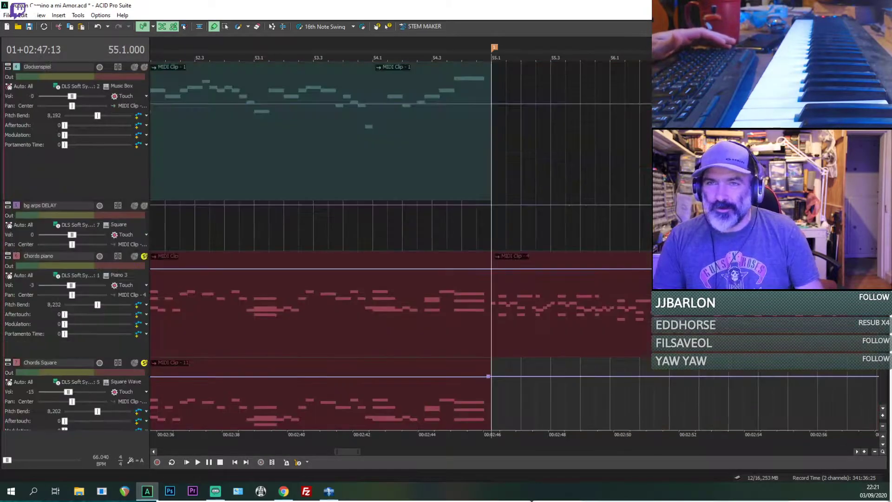
pyautogui.click(144, 256)
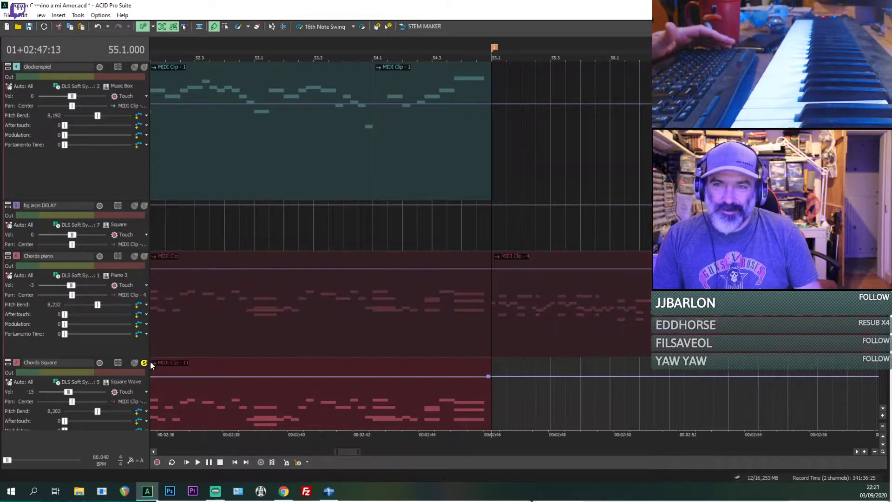
pyautogui.click(144, 363)
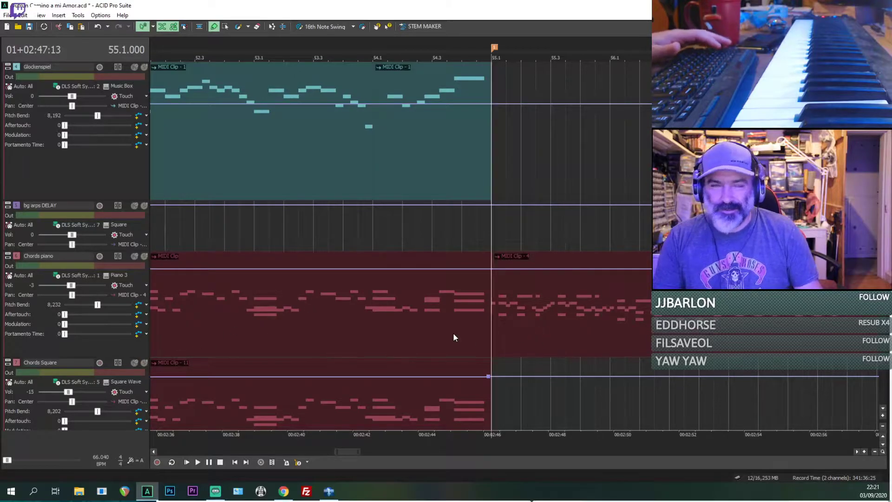
# Step: Play the full arrangement from just before bar 55 to hear the trumpet part in the mix
pyautogui.click(453, 333)
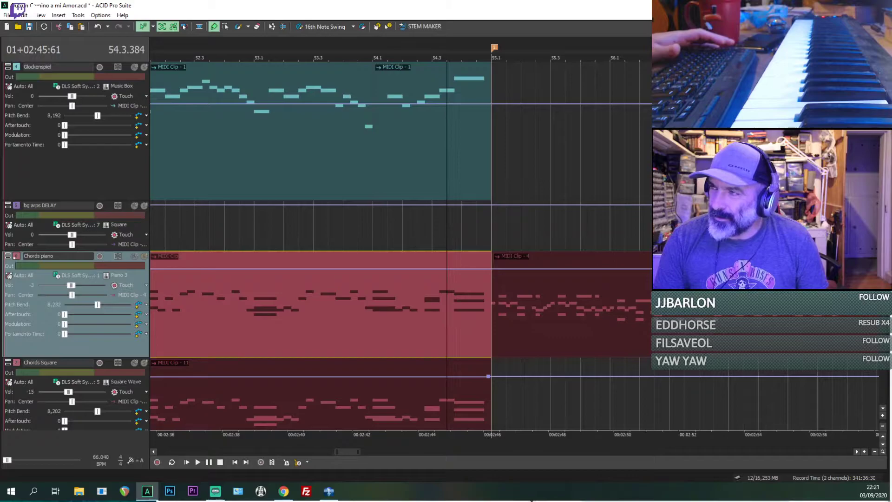
pyautogui.scroll(-5, 496, 141)
pyautogui.press('space')
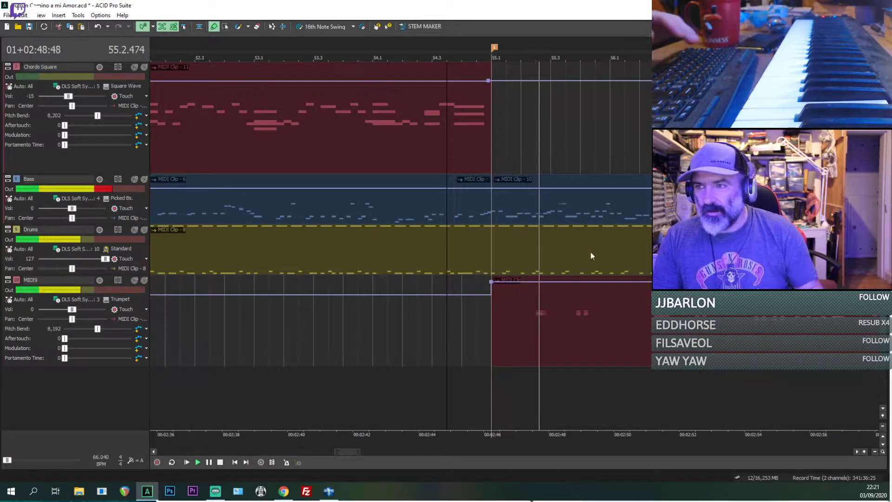
# Step: Lower the MIDI9 track's volume to -16 during playback and select its clip at beat 55.2
pyautogui.moveTo(71, 309); pyautogui.dragTo(68, 312)
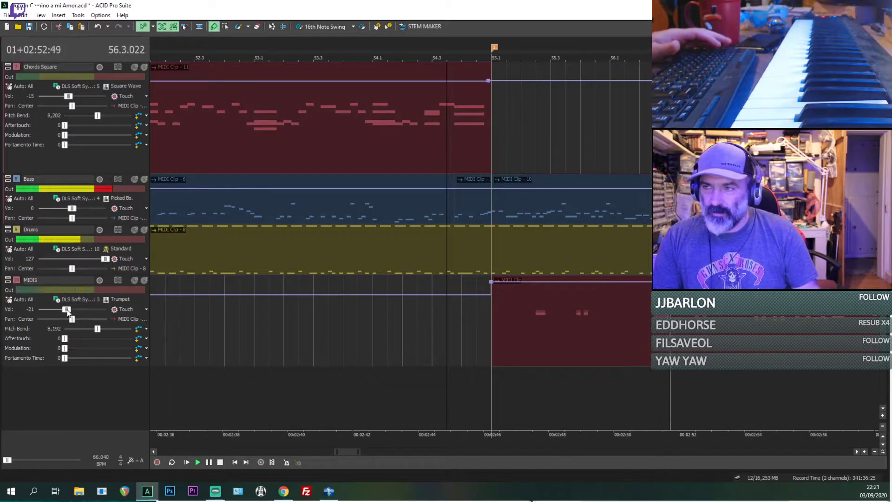
pyautogui.rightClick(98, 302)
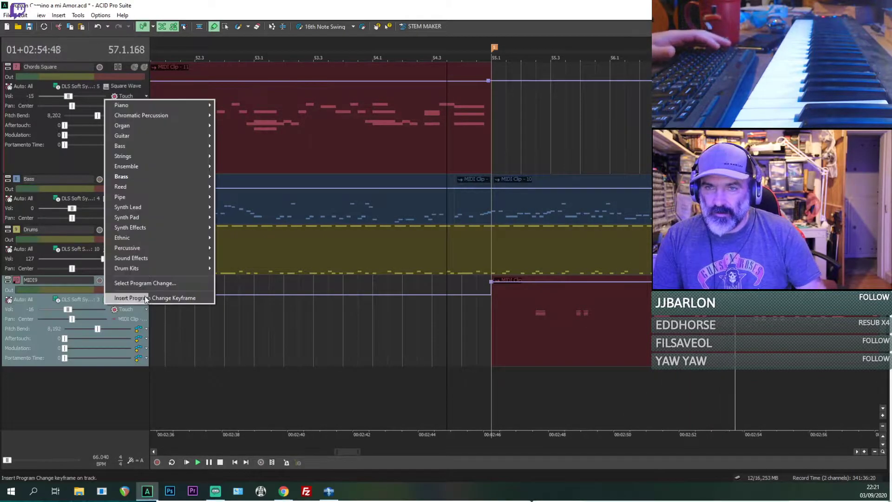
pyautogui.click(521, 339)
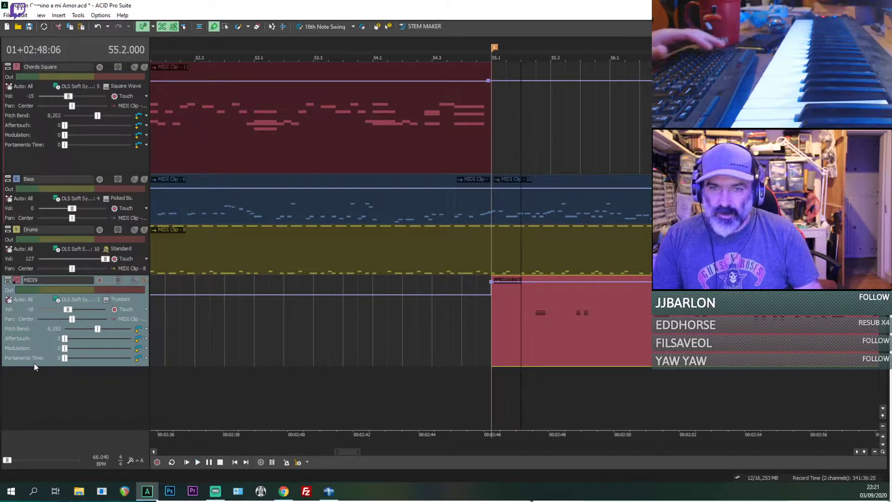
# Step: Try the MIDI9 trumpet part transposed up 12 semitones, listen to it in the mix and restore its original pitch
pyautogui.press('=')
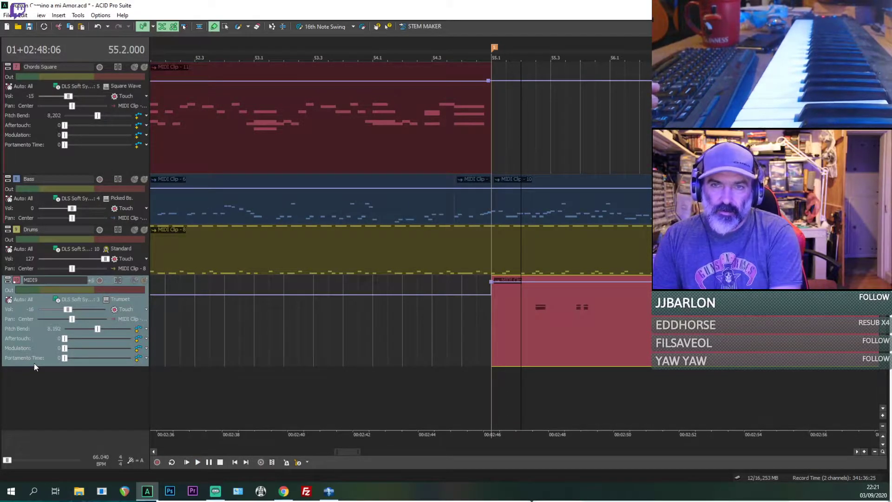
pyautogui.press('=')
pyautogui.press('=')
pyautogui.press('=')
pyautogui.press('=')
pyautogui.press('=')
pyautogui.press('=')
pyautogui.press('space')
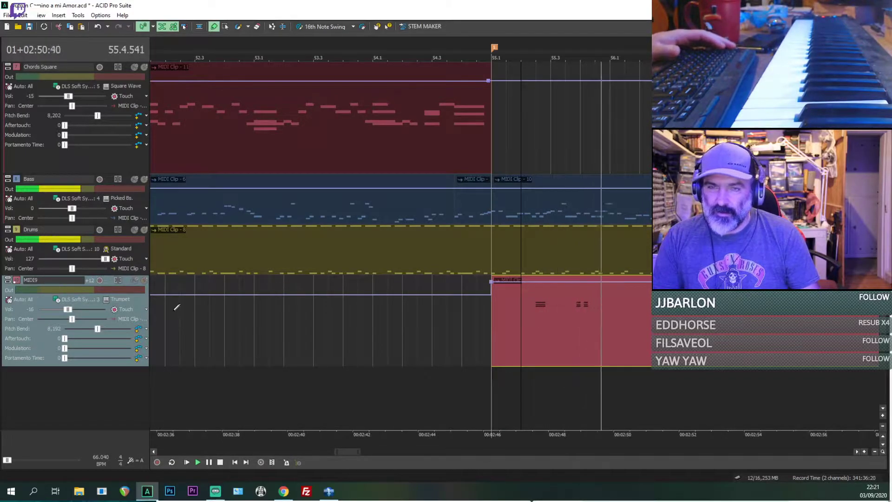
pyautogui.press('space')
pyautogui.press('-')
pyautogui.press('-')
pyautogui.press('-')
pyautogui.press('-')
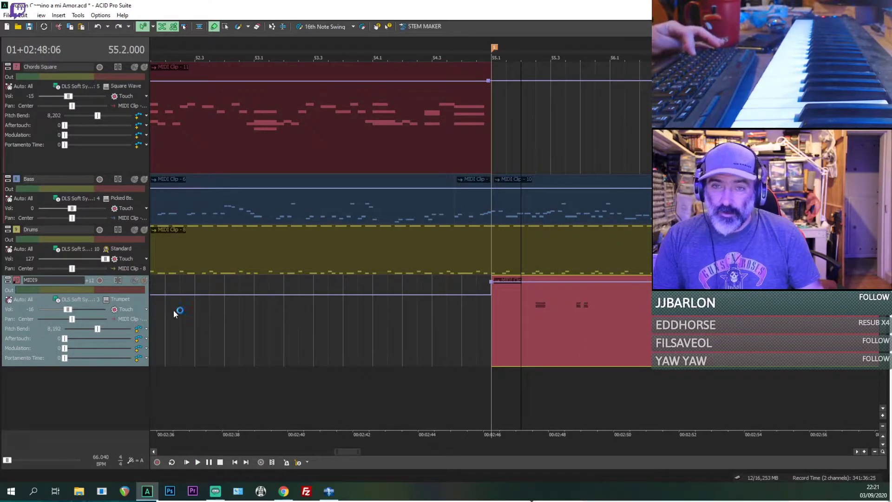
# Step: Try the brass Fr.Horn 2 program on the MIDI9 track
pyautogui.click(117, 299)
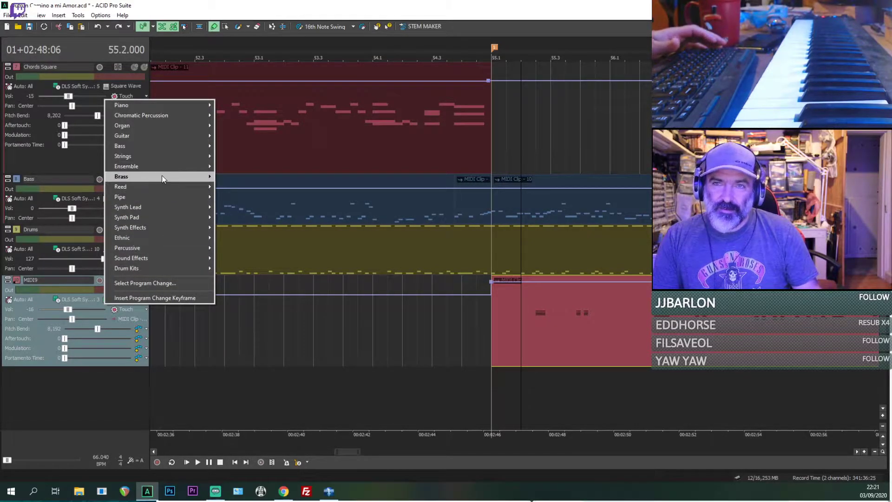
pyautogui.moveTo(162, 177)
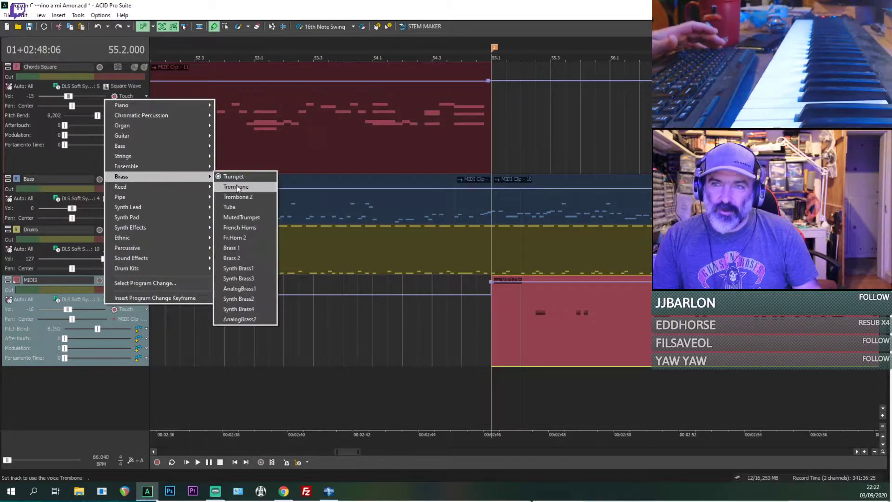
pyautogui.click(247, 237)
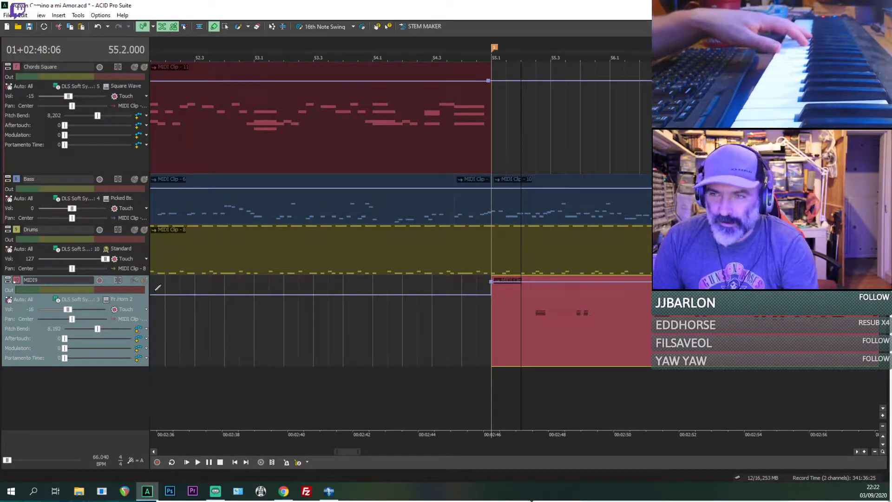
# Step: Set the MIDI9 track's instrument to the brass MutedTrumpet program
pyautogui.click(124, 299)
pyautogui.moveTo(163, 176)
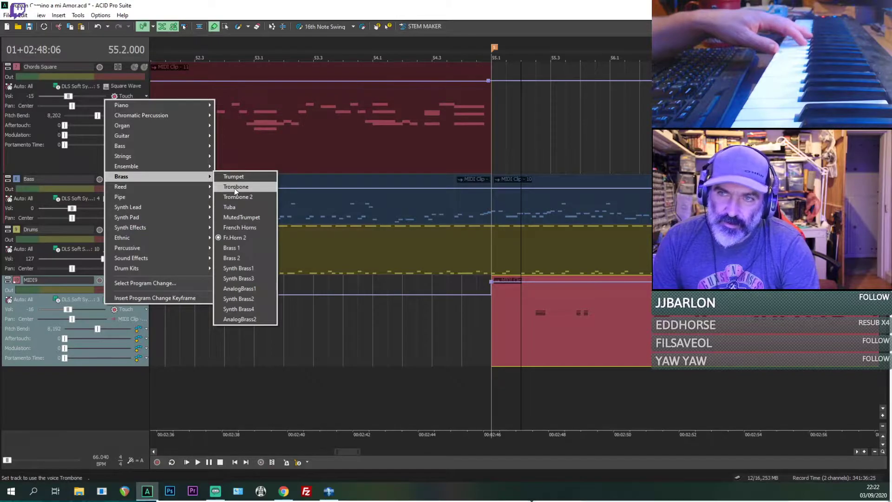
pyautogui.click(239, 217)
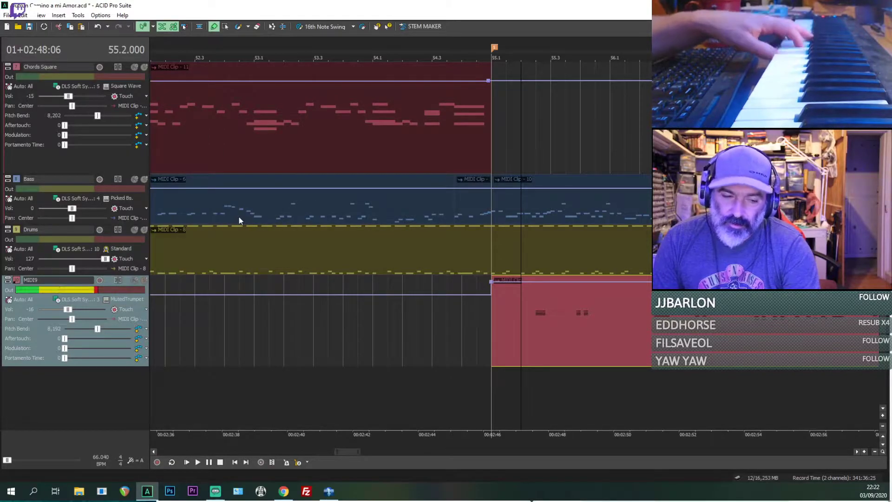
# Step: Play the muted trumpet part from beat 55.2 and set the MIDI9 track's volume to -10 while listening
pyautogui.press('space')
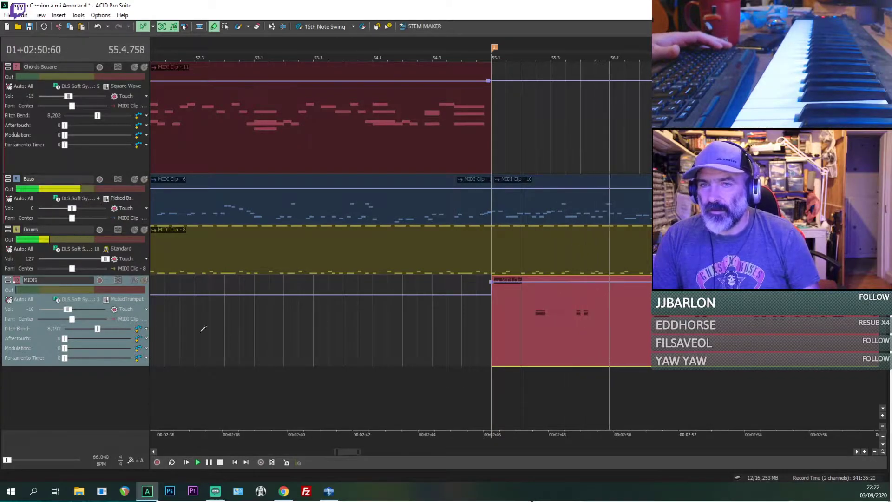
pyautogui.moveTo(71, 310); pyautogui.dragTo(73, 309)
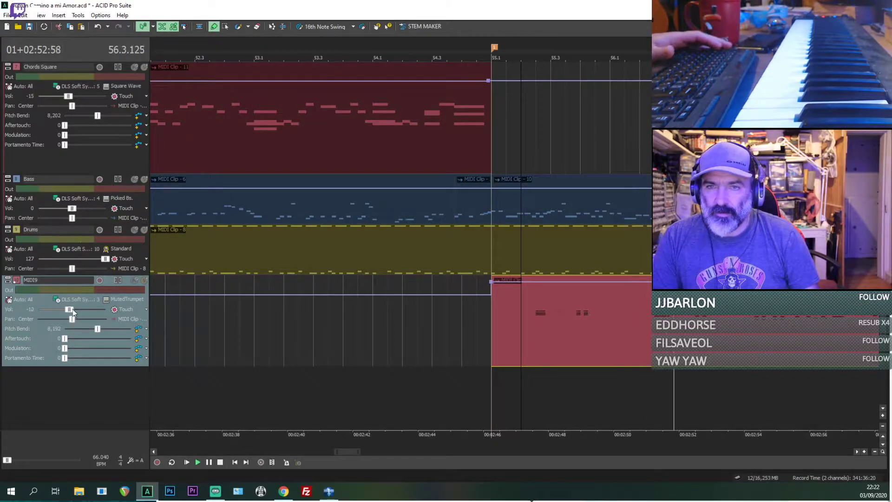
pyautogui.press('space')
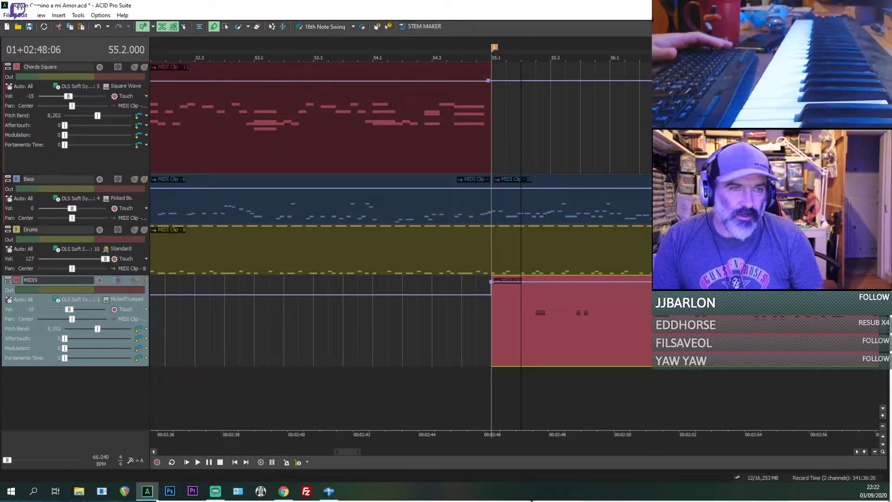
# Step: Select the Camino a Mi Amor reference audio track and place the playback cursor at the start of the song
pyautogui.click(493, 323)
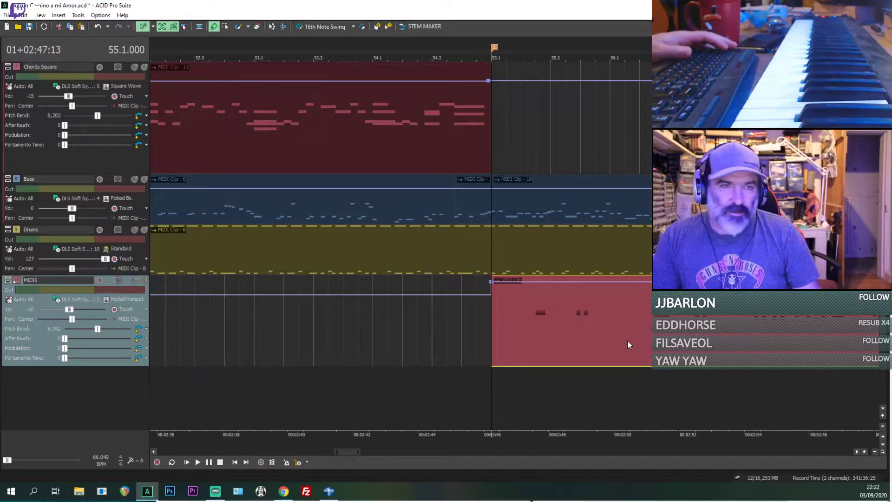
pyautogui.scroll(-5, 628, 340)
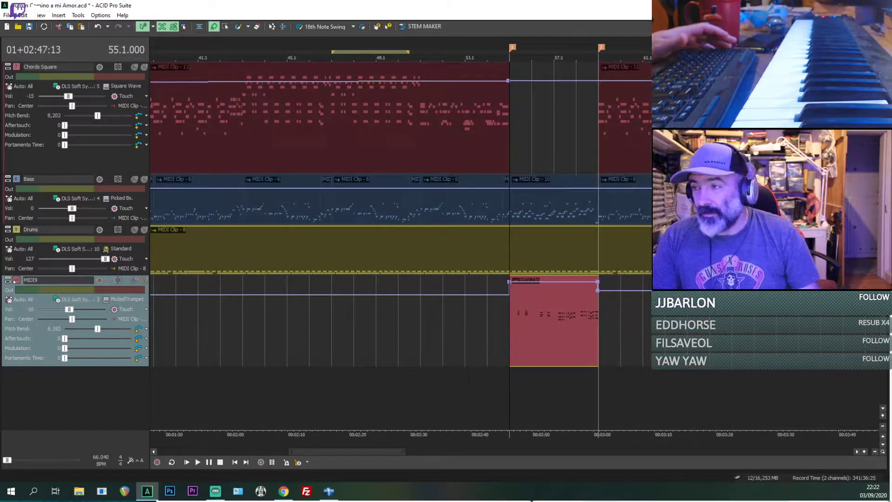
pyautogui.moveTo(883, 334); pyautogui.dragTo(882, 130)
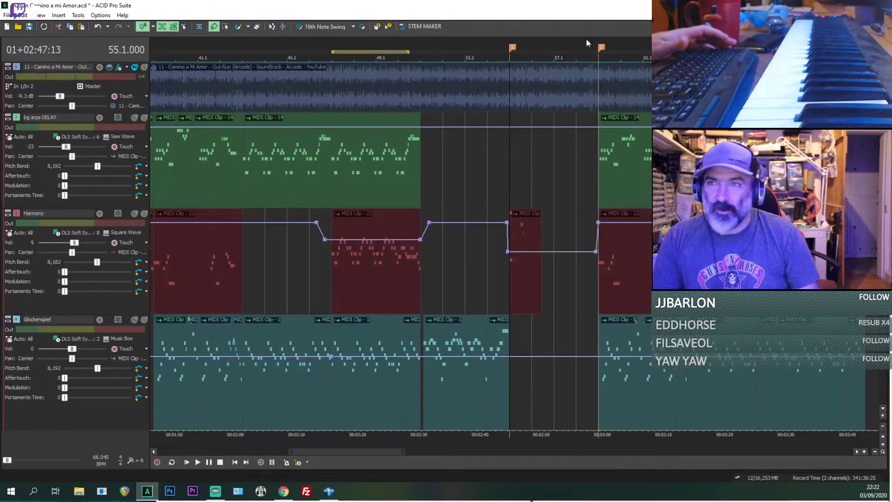
pyautogui.click(207, 85)
pyautogui.scroll(-4, 207, 85)
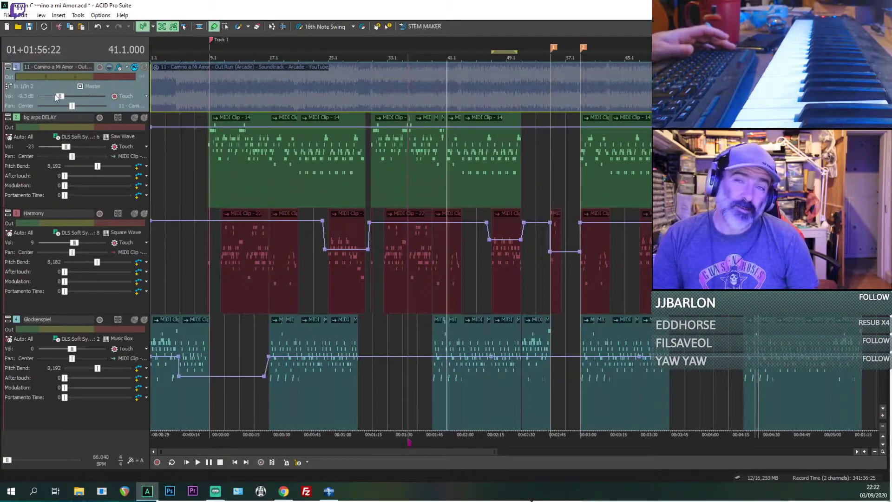
pyautogui.click(154, 77)
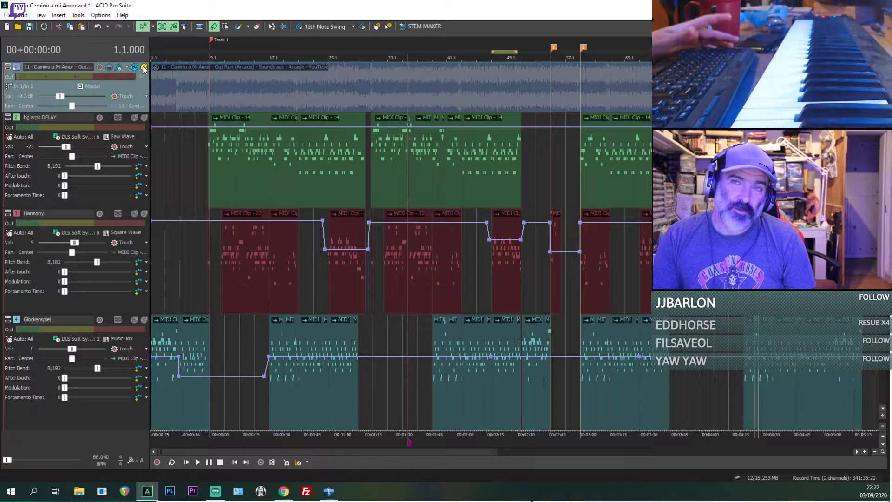
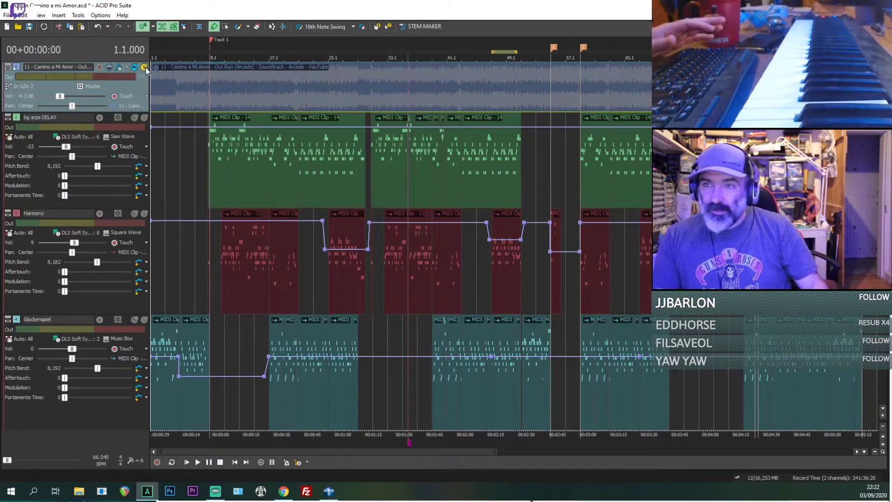
# Step: Play the soloed reference audio track from the start of bar 5, and replay it from the start of bar 9
pyautogui.click(180, 95)
pyautogui.scroll(4, 171, 88)
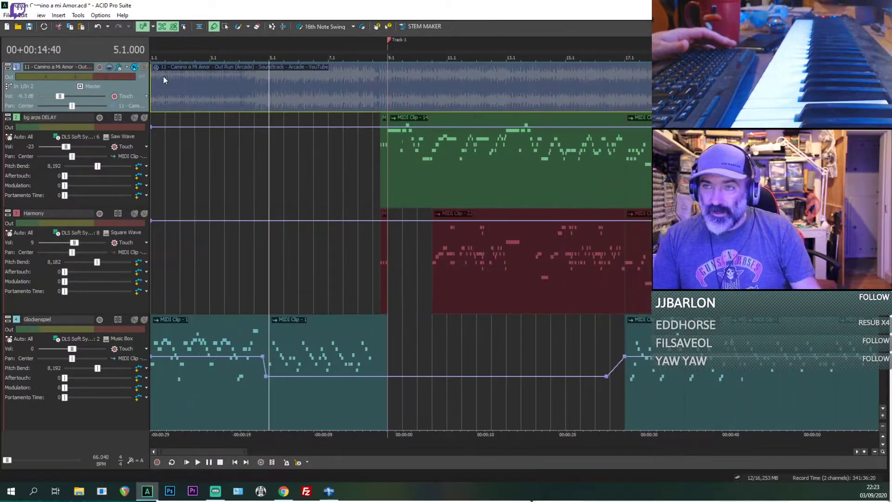
pyautogui.scroll(-3, 453, 90)
pyautogui.press('space')
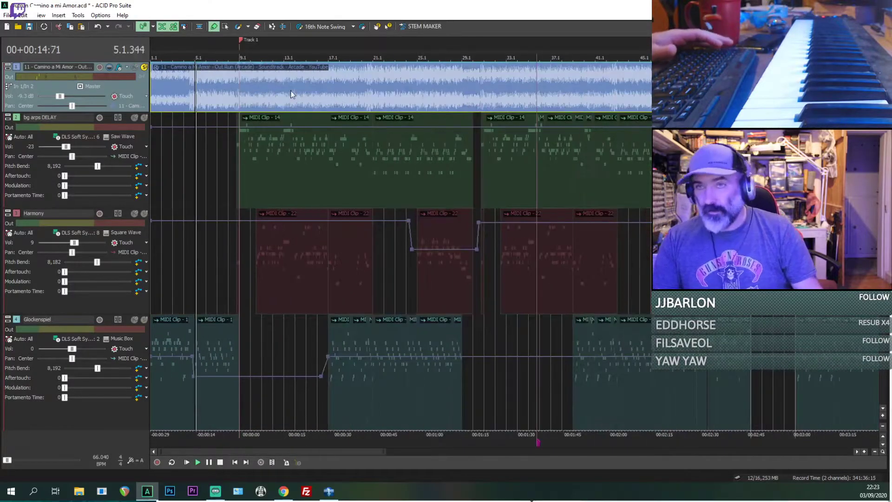
pyautogui.click(243, 104)
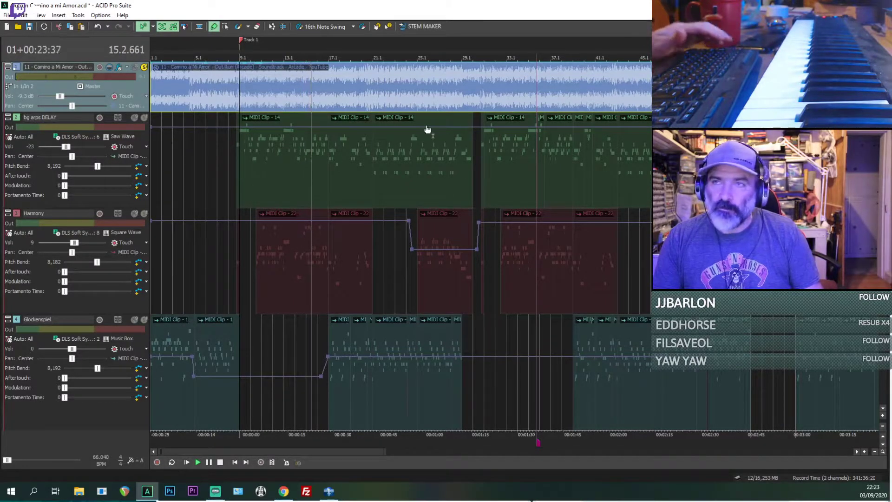
# Step: Locate the short bg arps DELAY pickup clip at beat 8.4 and play the soloed reference audio from there
pyautogui.click(312, 137)
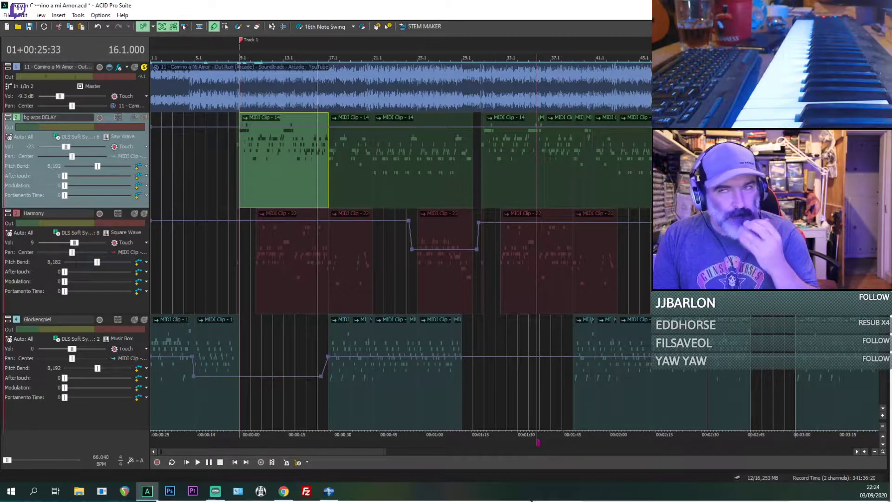
pyautogui.click(246, 163)
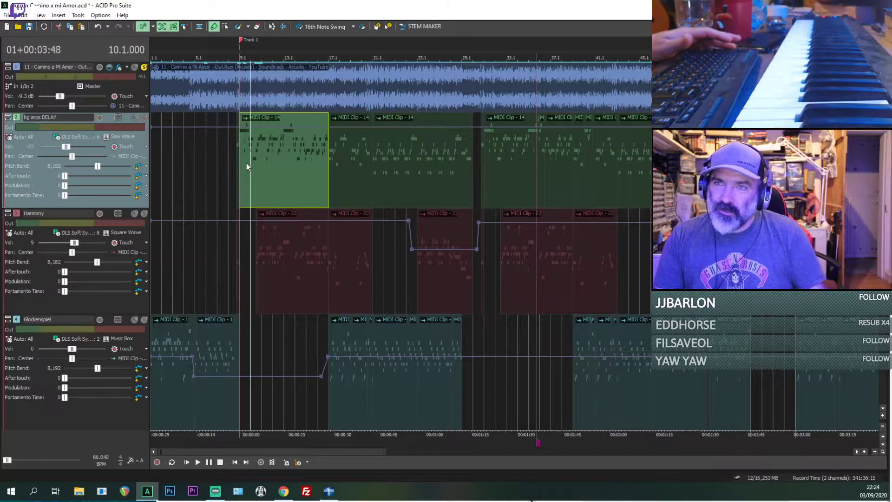
pyautogui.scroll(4, 247, 163)
pyautogui.scroll(-1, 483, 198)
pyautogui.click(382, 177)
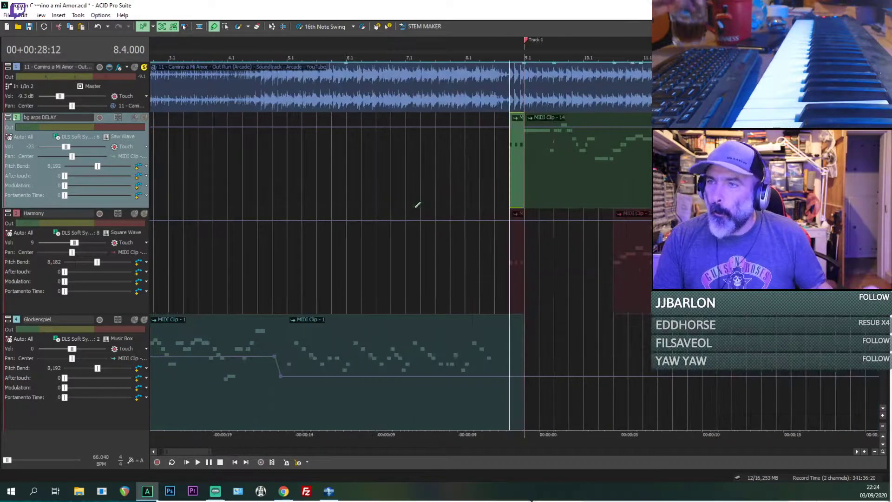
pyautogui.scroll(2, 416, 203)
pyautogui.scroll(-1, 514, 236)
pyautogui.press('space')
pyautogui.scroll(2, 531, 219)
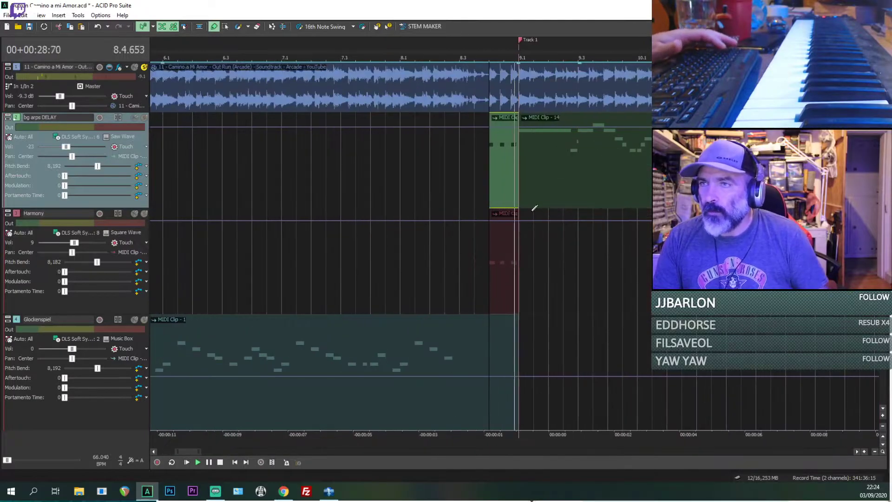
pyautogui.press('space')
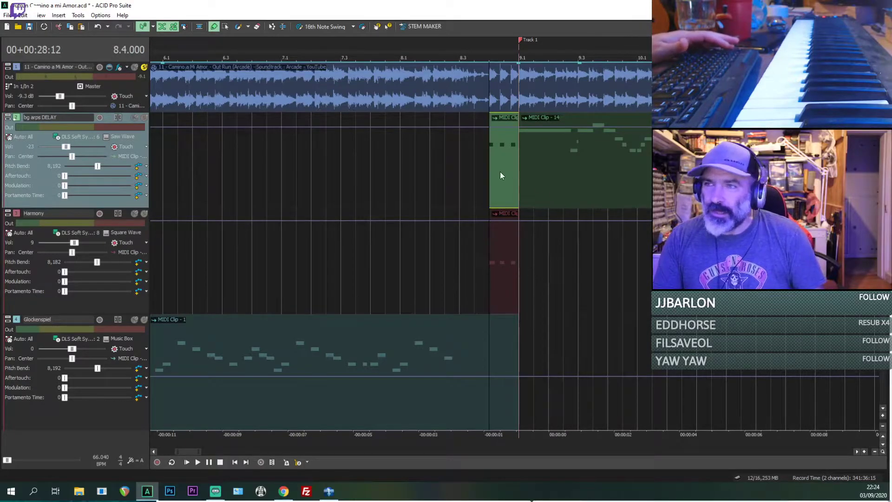
# Step: Replay from beat 8.4, muting the reference audio track during playback so the MIDI tracks sound instead
pyautogui.press('space')
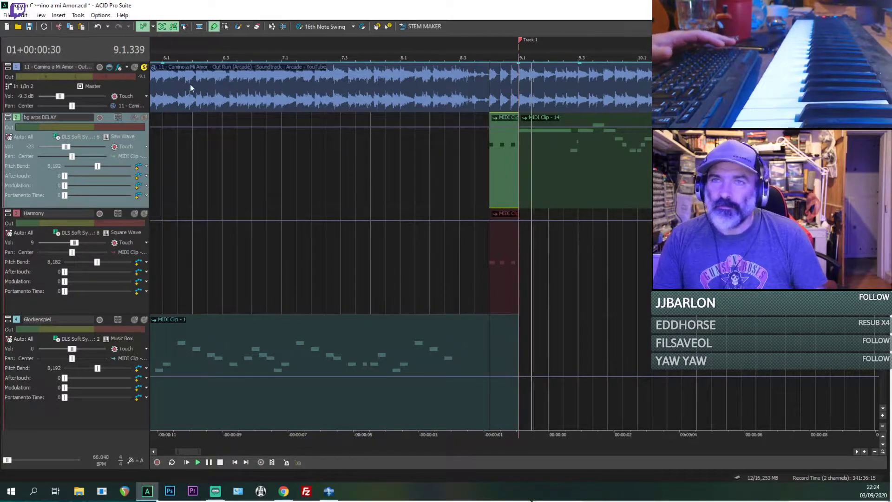
pyautogui.click(134, 68)
pyautogui.scroll(-1, 517, 164)
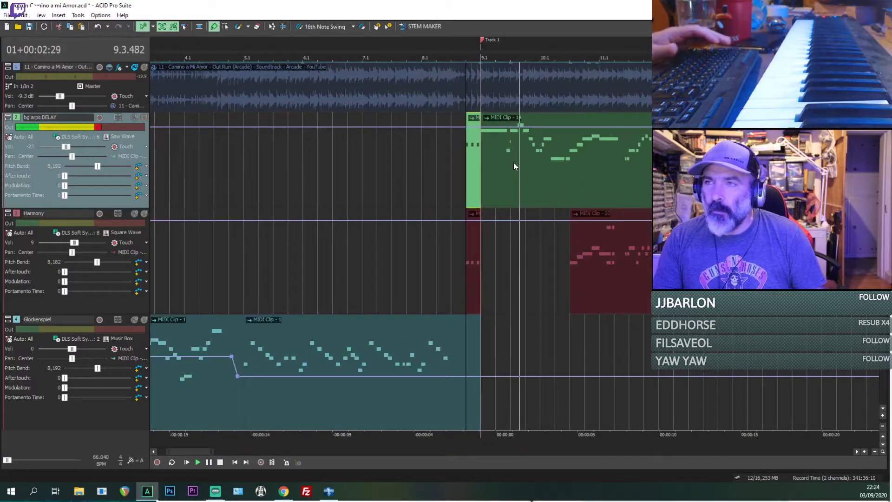
pyautogui.press('space')
# Step: Play the MIDI arrangement from beat 10.3 and check the bg arps, Harmony, chord and bass parts while listening
pyautogui.click(513, 164)
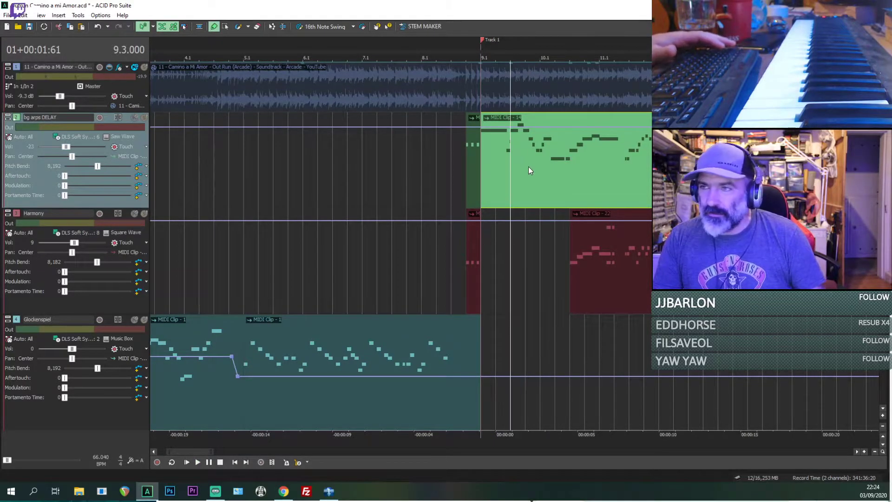
pyautogui.click(570, 166)
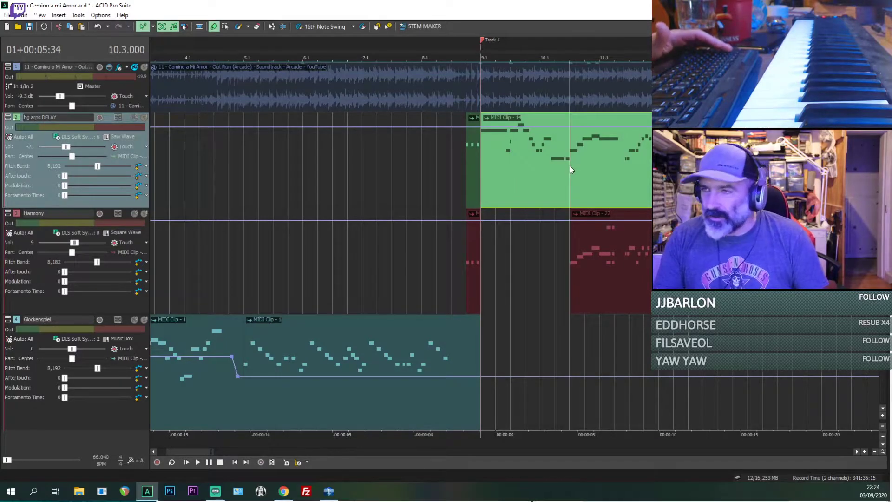
pyautogui.press('space')
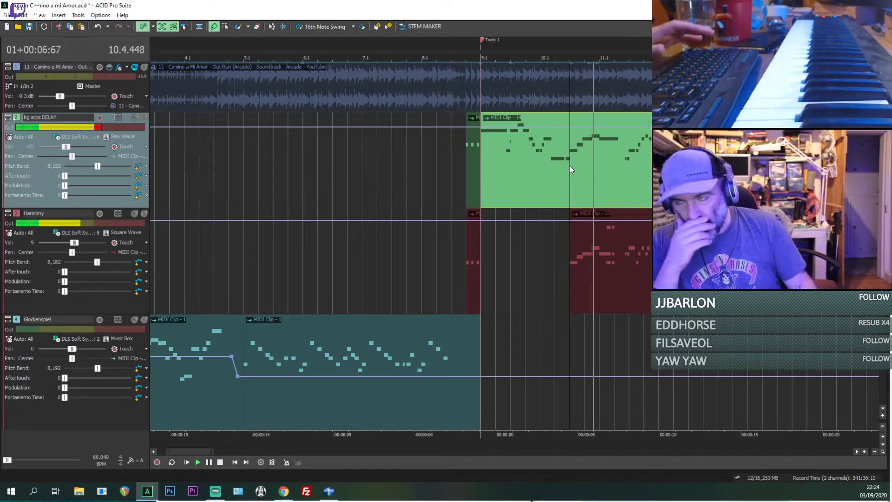
pyautogui.scroll(-1, 533, 175)
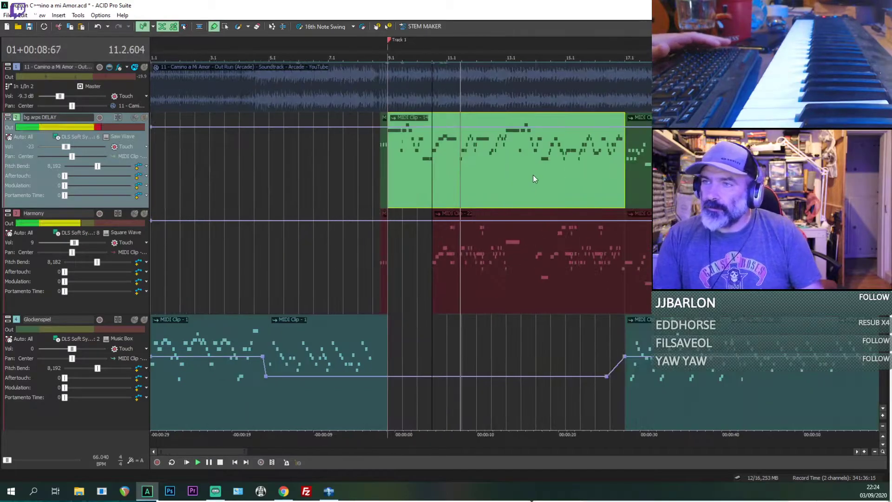
pyautogui.scroll(-3, 401, 247)
pyautogui.scroll(-3, 454, 242)
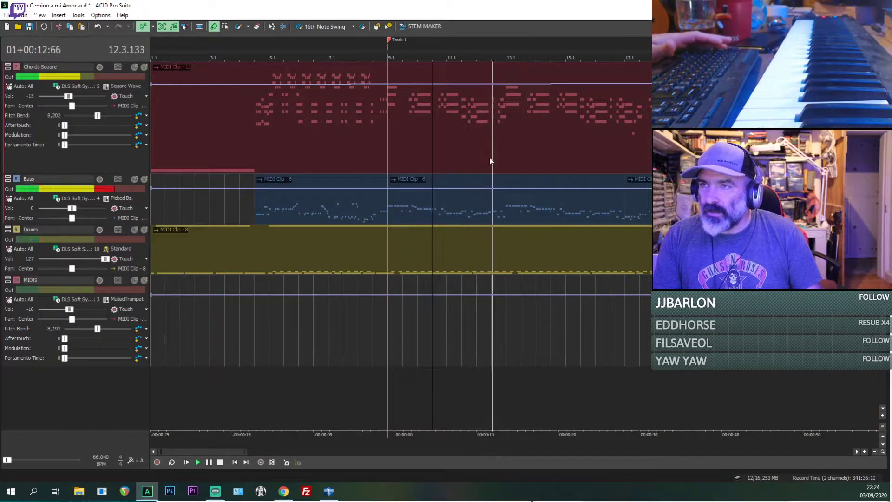
pyautogui.scroll(3, 490, 158)
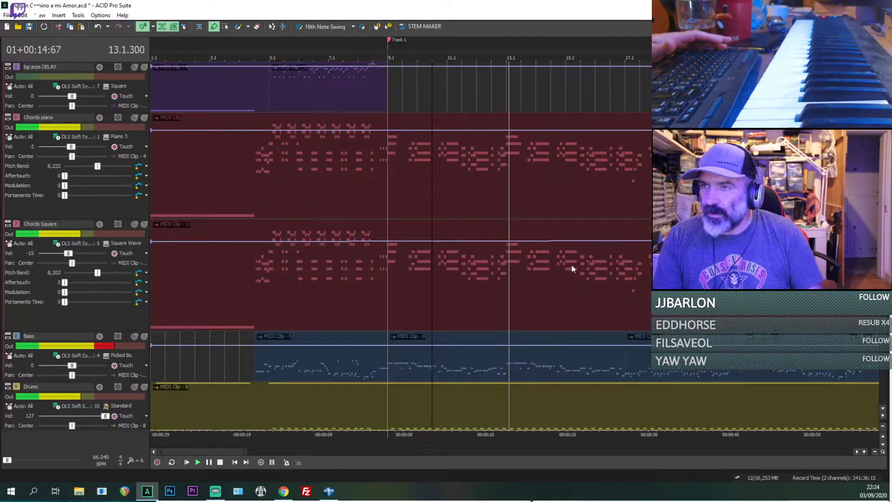
pyautogui.scroll(5, 594, 300)
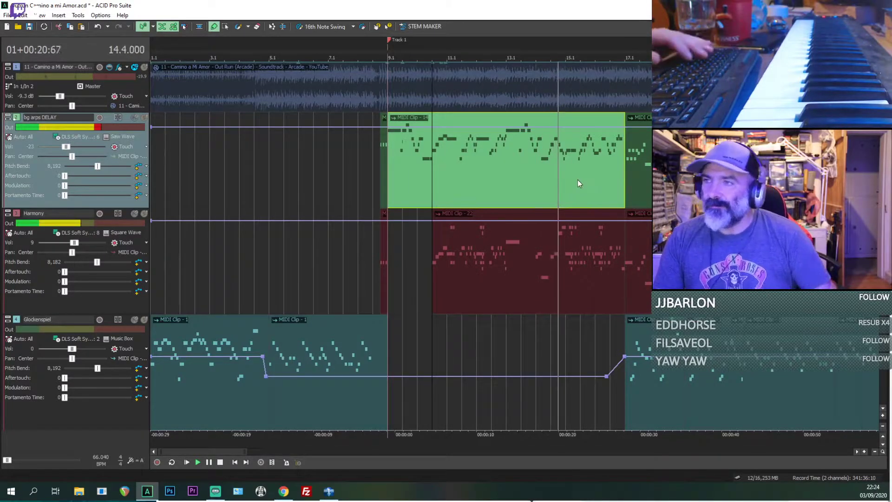
# Step: Play from bar 17, toggling the Glockenspiel track's solo to compare it alone and within the full mix
pyautogui.click(628, 336)
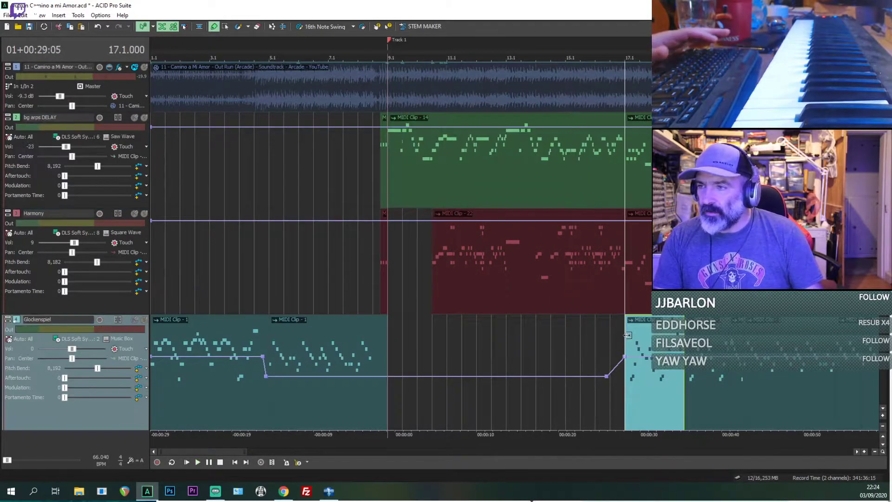
pyautogui.click(144, 320)
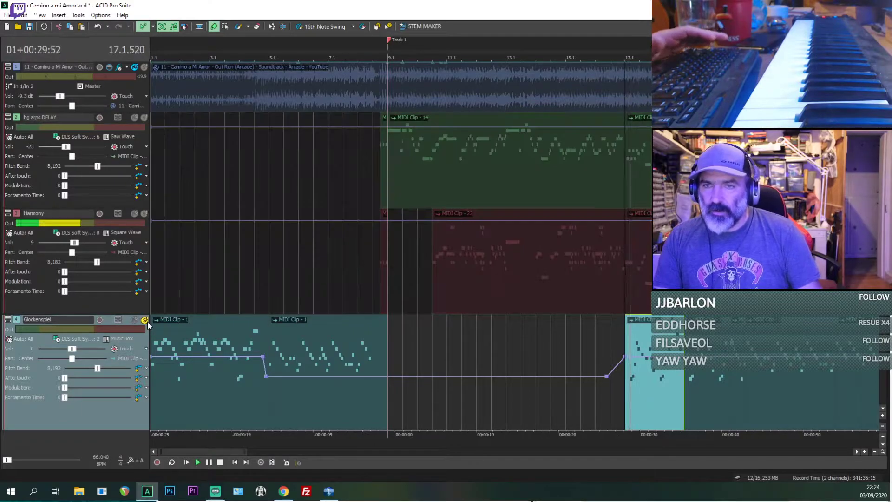
pyautogui.click(146, 321)
pyautogui.click(146, 320)
pyautogui.scroll(5, 766, 402)
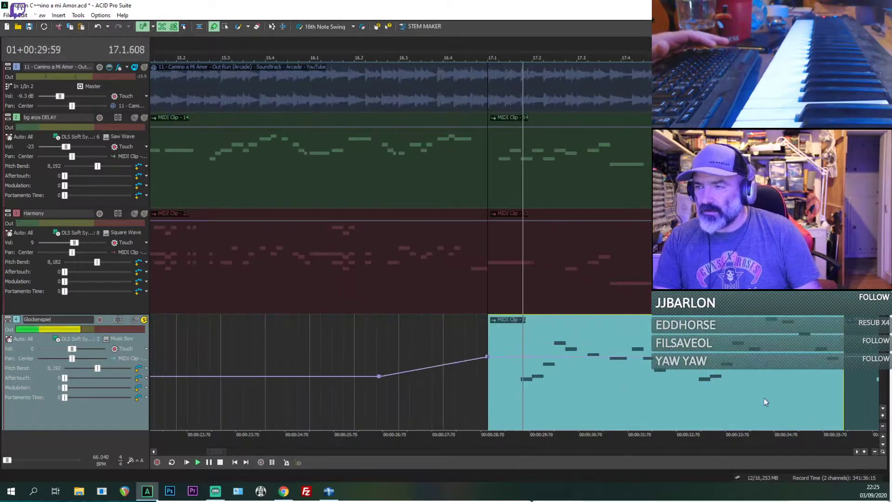
pyautogui.scroll(-4, 766, 401)
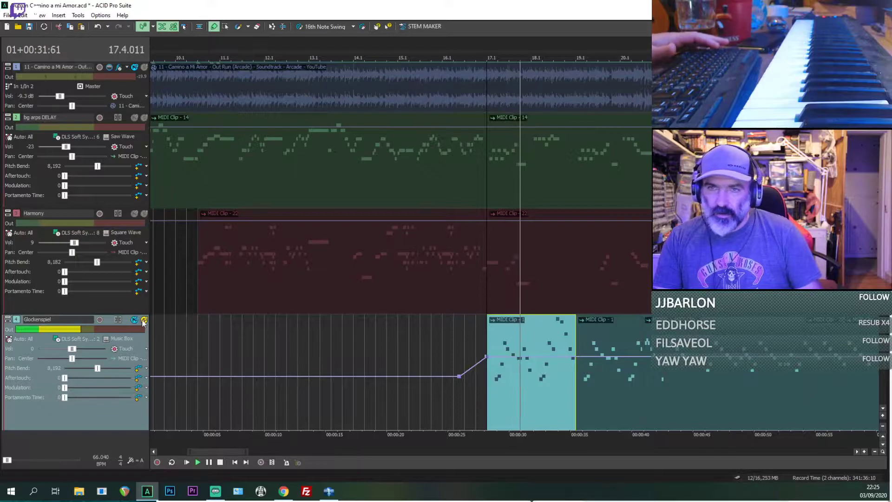
pyautogui.click(197, 303)
pyautogui.click(145, 320)
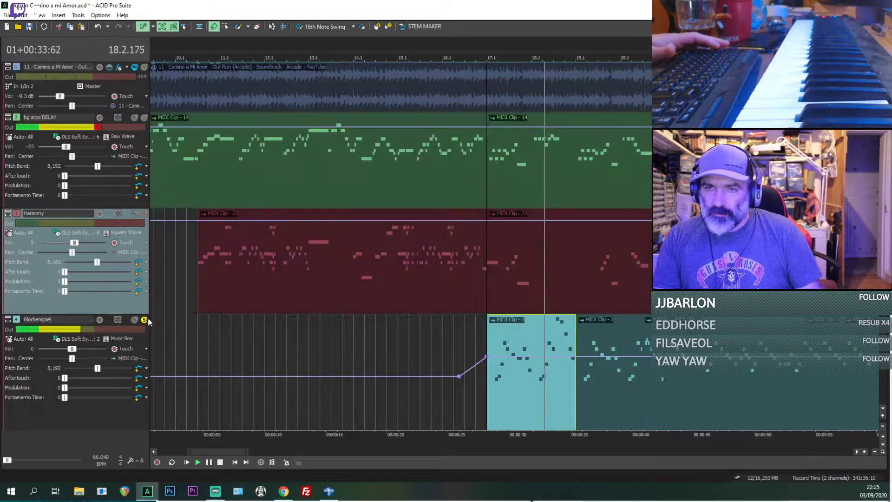
pyautogui.scroll(-5, 306, 246)
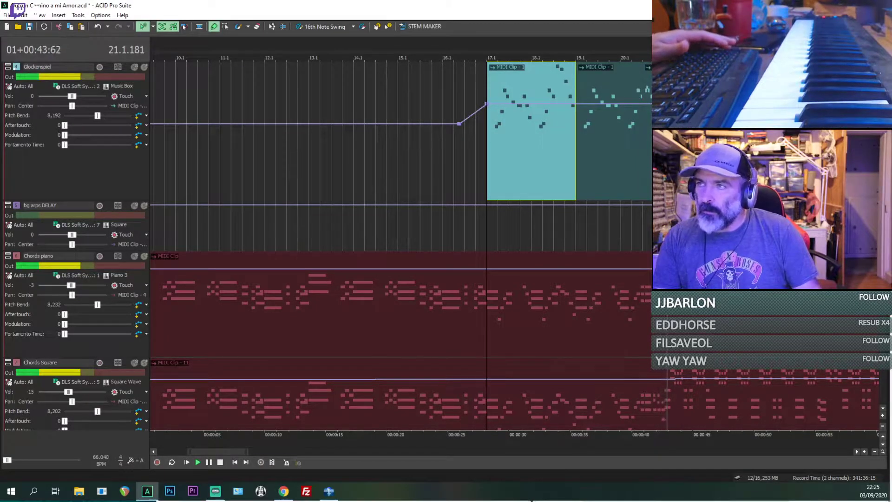
pyautogui.scroll(1, 325, 245)
pyautogui.scroll(-2, 544, 265)
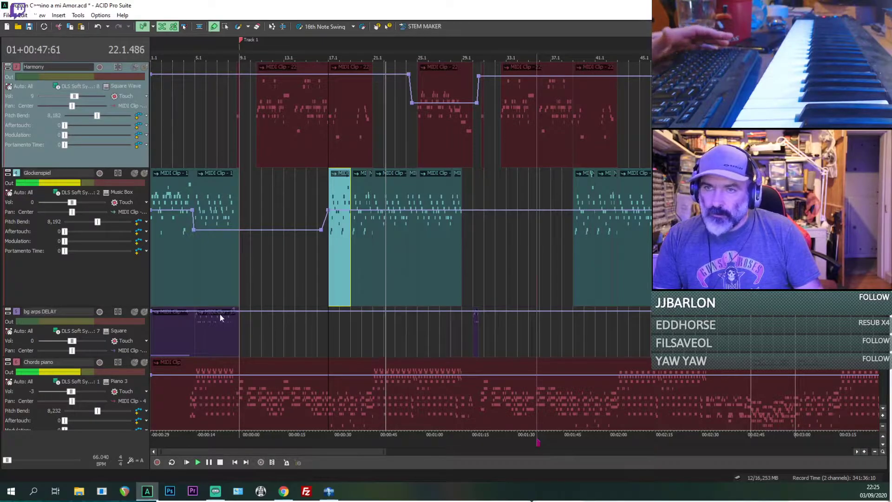
pyautogui.press('space')
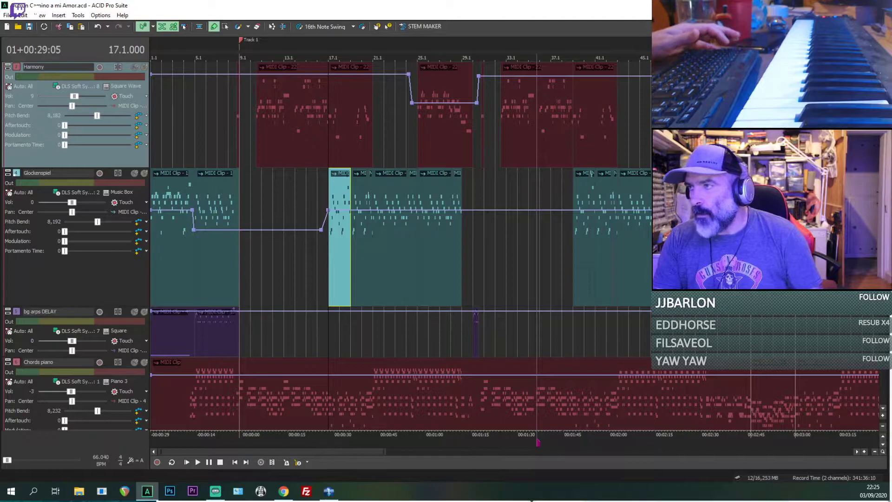
# Step: Reduce the heights of the upper bg arps DELAY track and the Harmony track to fit more tracks in view
pyautogui.scroll(3, 330, 166)
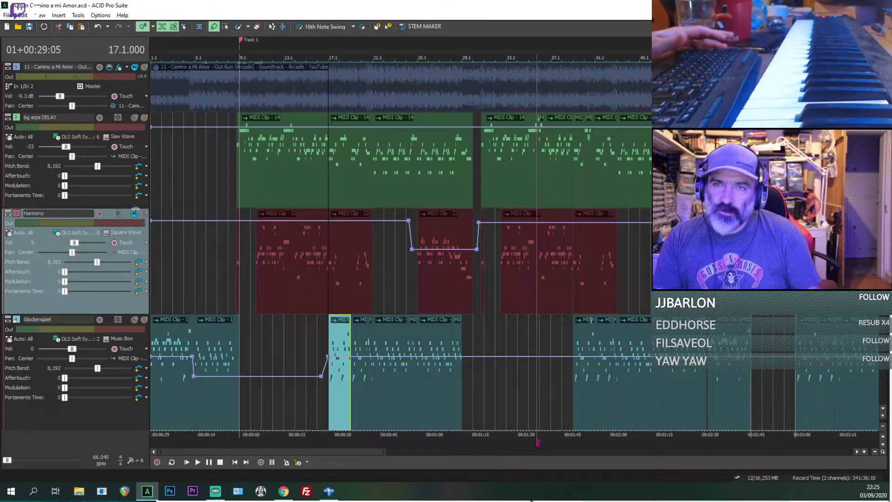
pyautogui.moveTo(134, 210); pyautogui.dragTo(135, 174)
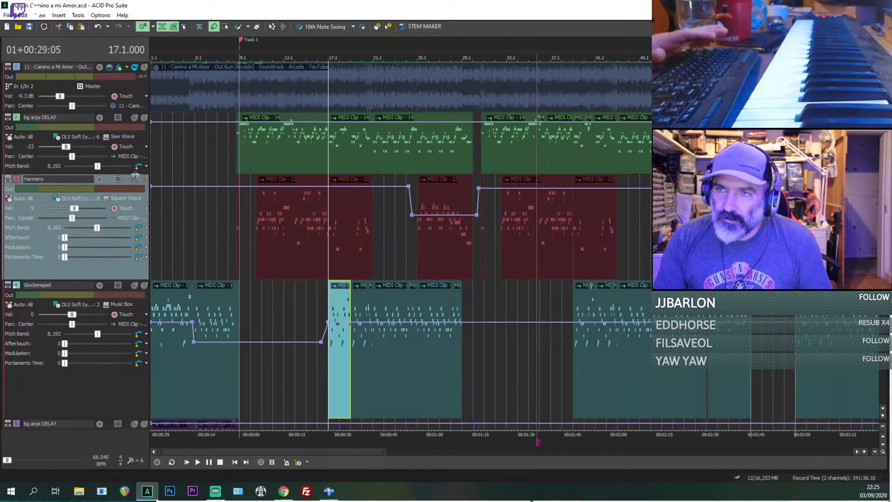
pyautogui.moveTo(114, 279); pyautogui.dragTo(115, 254)
# Step: Select the short Harmony pickup clip at beat 8.4 and play the MIDI arrangement from there
pyautogui.scroll(4, 428, 239)
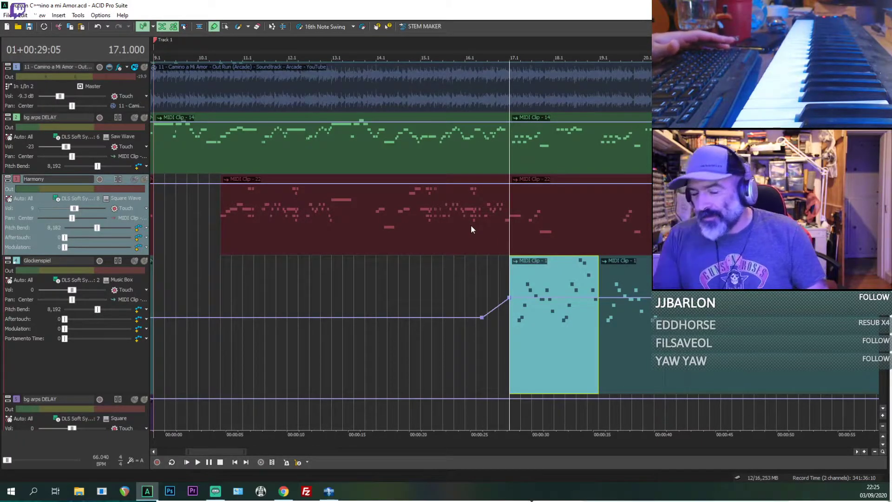
pyautogui.scroll(-3, 470, 225)
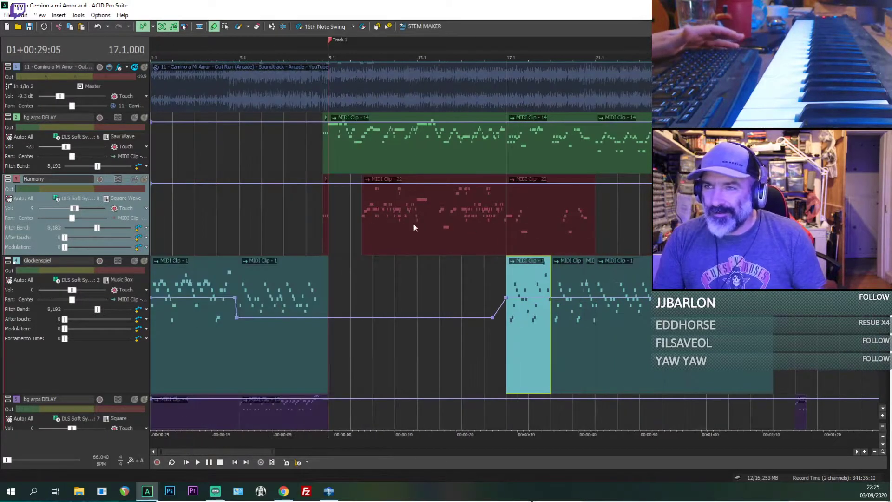
pyautogui.click(322, 198)
pyautogui.scroll(3, 324, 199)
pyautogui.press('space')
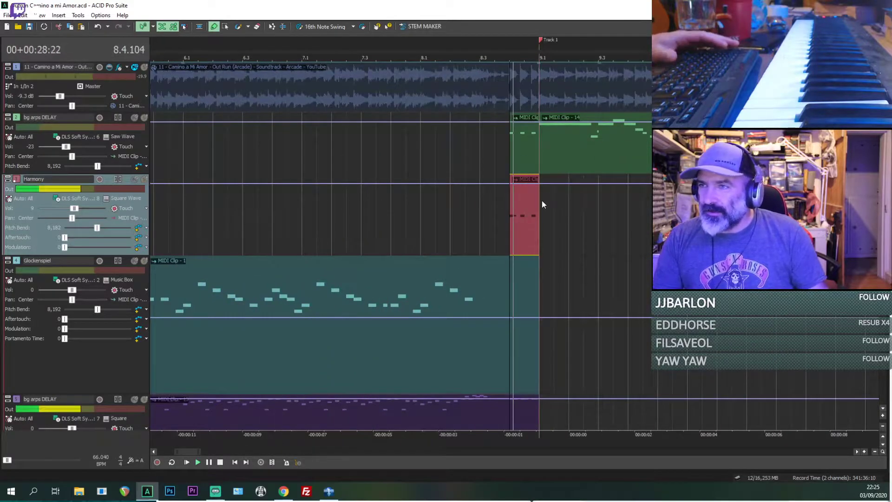
pyautogui.press('space')
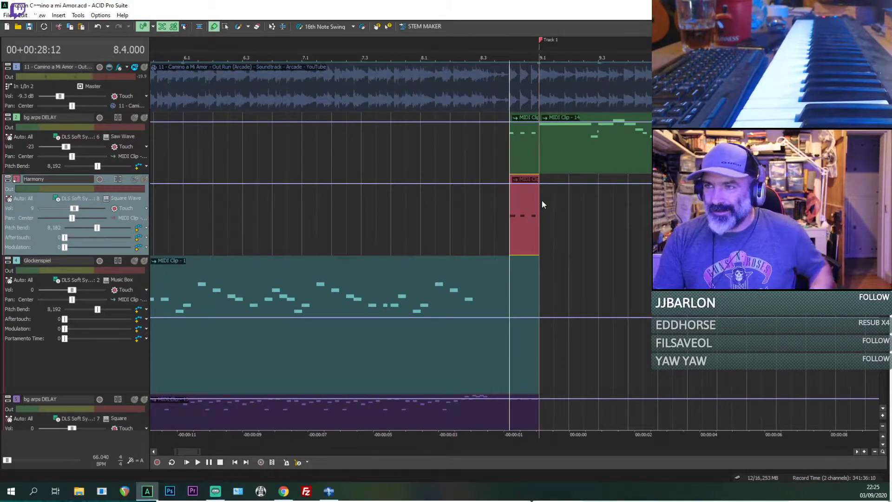
# Step: Try extending the Harmony clip that begins at beat 10.3 toward an earlier start, and restore its original edge
pyautogui.scroll(-3, 585, 209)
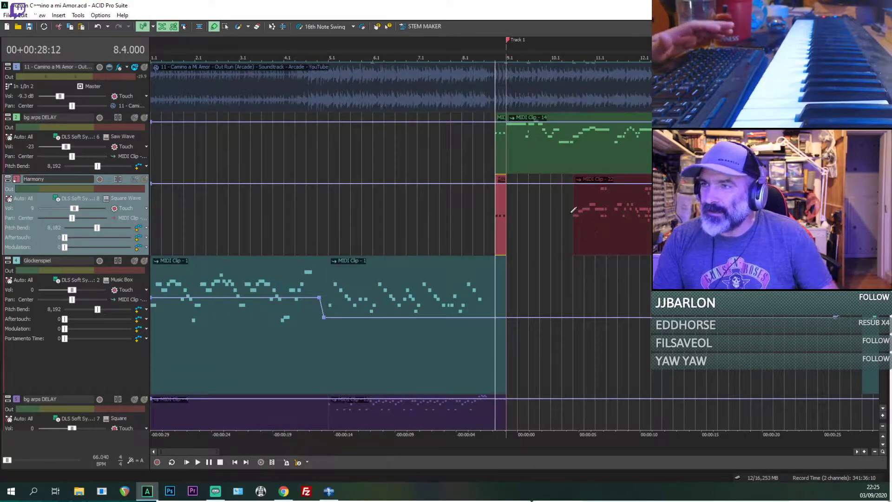
pyautogui.moveTo(573, 209); pyautogui.dragTo(521, 214)
pyautogui.moveTo(530, 218); pyautogui.dragTo(569, 230)
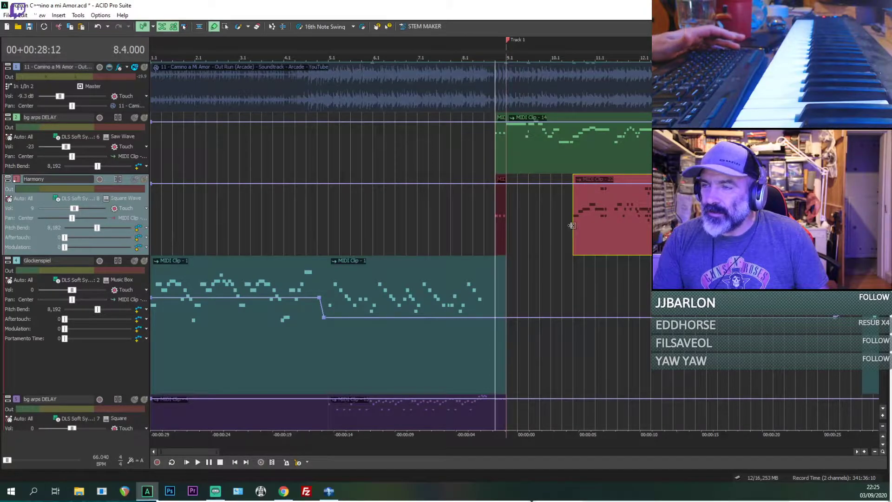
# Step: Select the Harmony clip spanning bars 17 to 21 and reduce the heights of the Glockenspiel and Harmony tracks
pyautogui.scroll(-4, 558, 229)
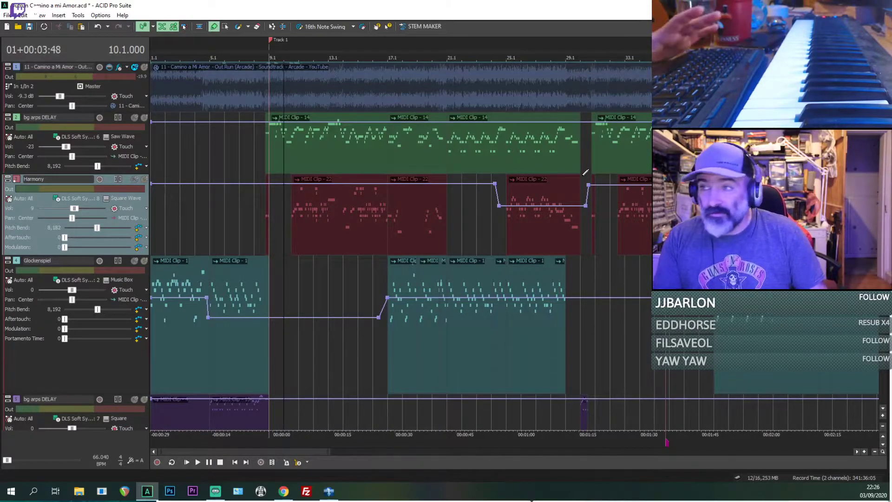
pyautogui.click(445, 234)
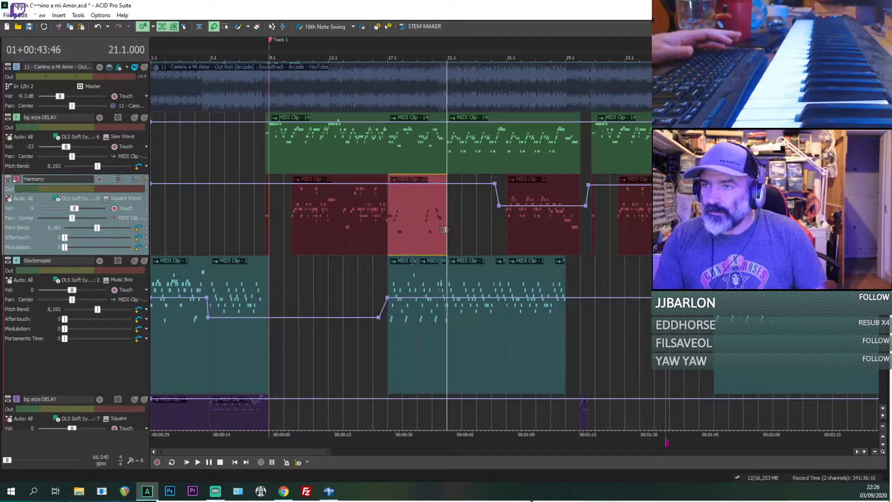
pyautogui.scroll(-3, 446, 233)
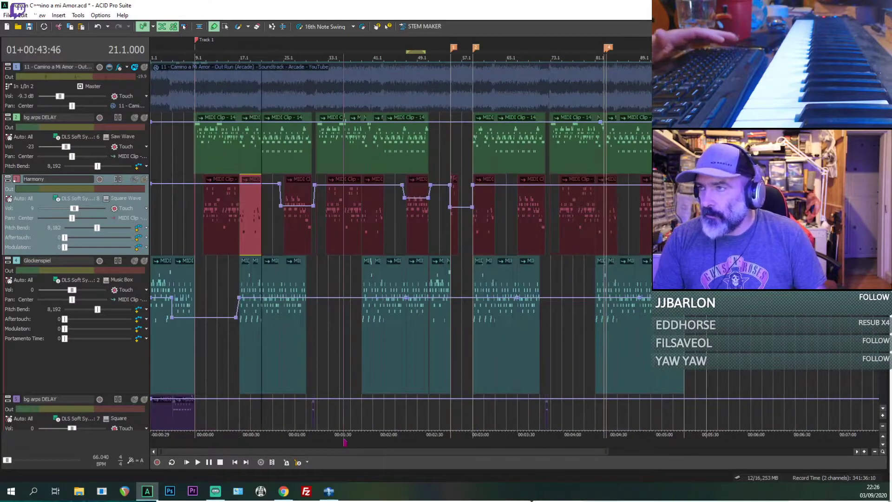
pyautogui.scroll(-3, 178, 296)
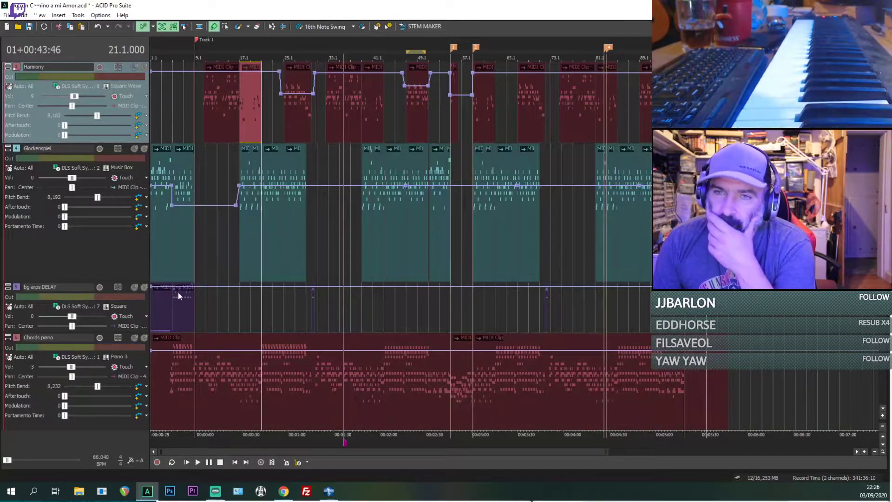
pyautogui.moveTo(138, 261); pyautogui.dragTo(138, 221)
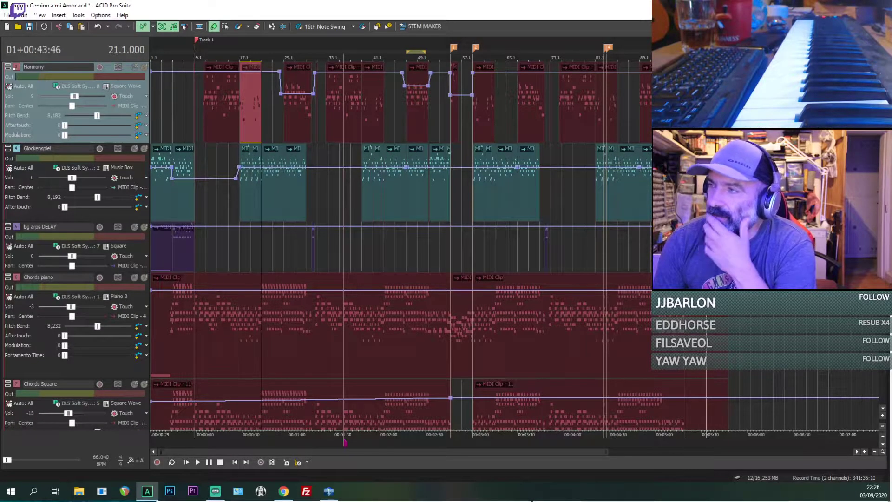
pyautogui.scroll(3, 365, 249)
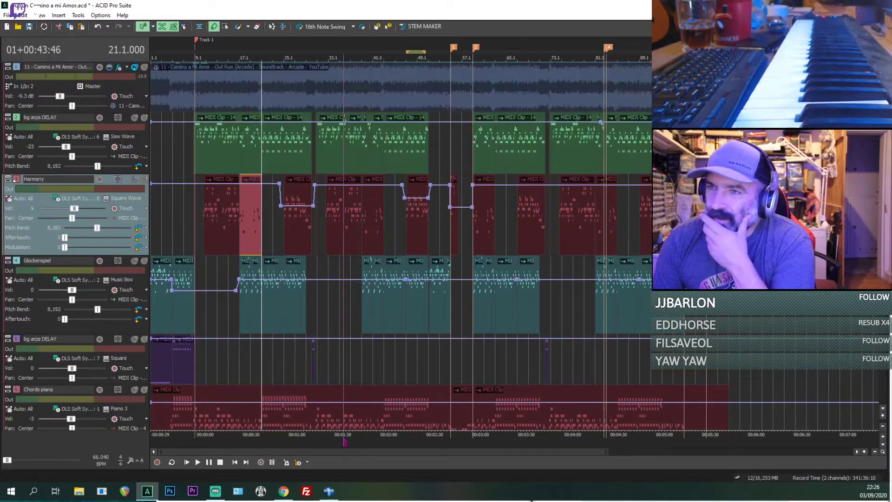
pyautogui.scroll(5, 365, 248)
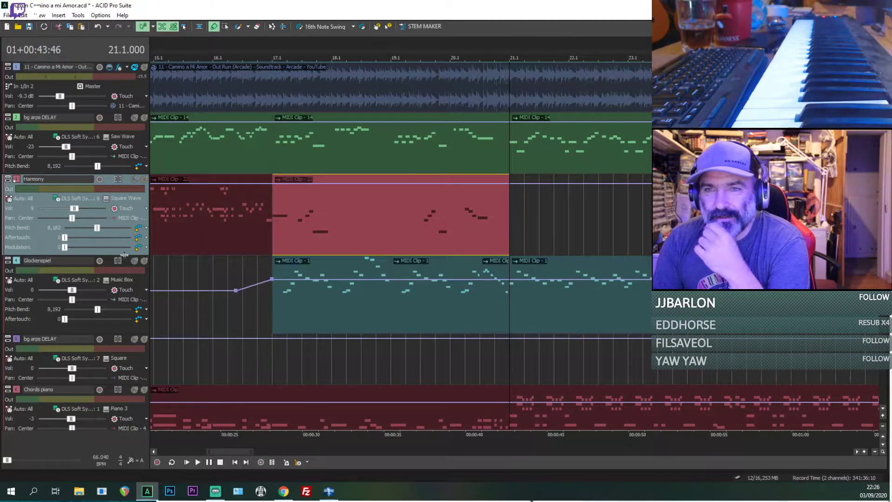
pyautogui.moveTo(124, 253); pyautogui.dragTo(123, 247)
# Step: Play the arrangement from bar 21, and stop playback after selecting the Harmony clip around bar 34
pyautogui.scroll(-3, 456, 208)
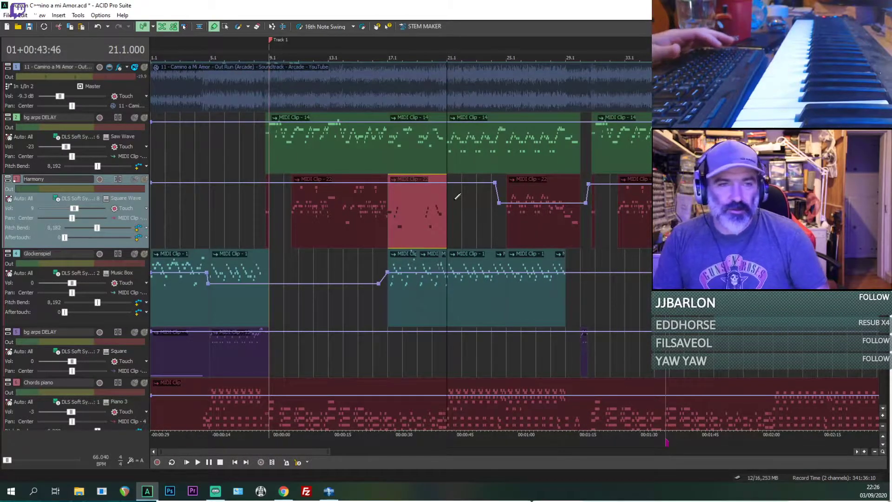
pyautogui.press('space')
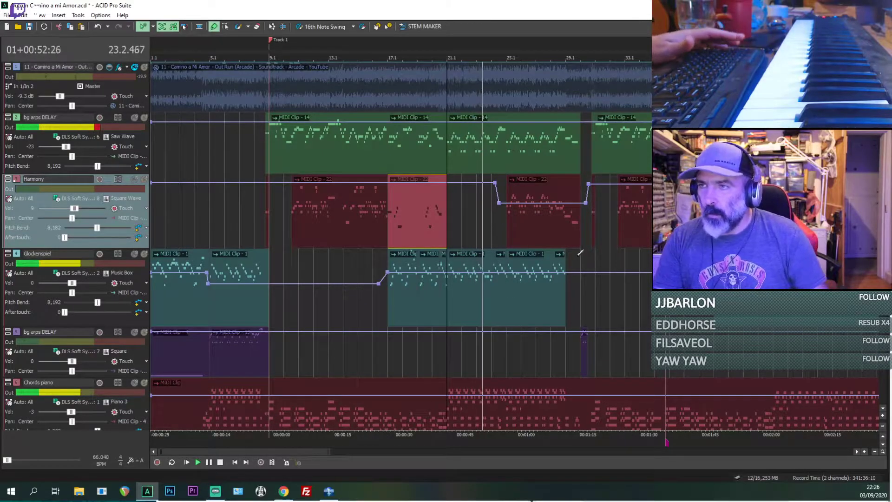
pyautogui.click(645, 243)
pyautogui.press('space')
pyautogui.scroll(-3, 645, 244)
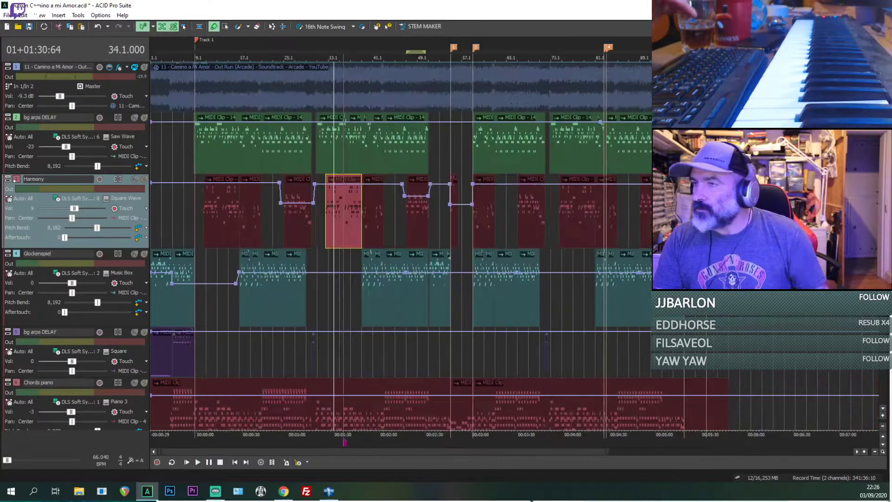
# Step: Select the short Harmony clip at bar 55 and play the Bass, Drums and MIDI9 section from there
pyautogui.click(452, 233)
pyautogui.scroll(3, 452, 234)
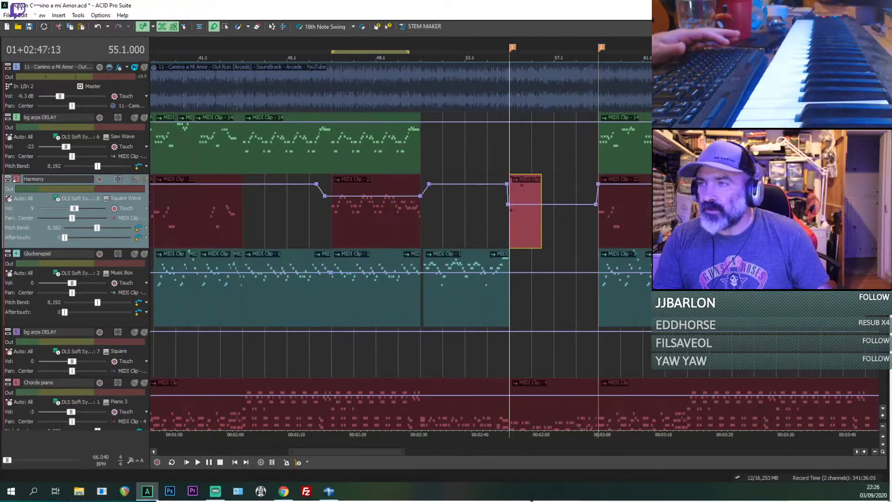
pyautogui.scroll(-8, 576, 252)
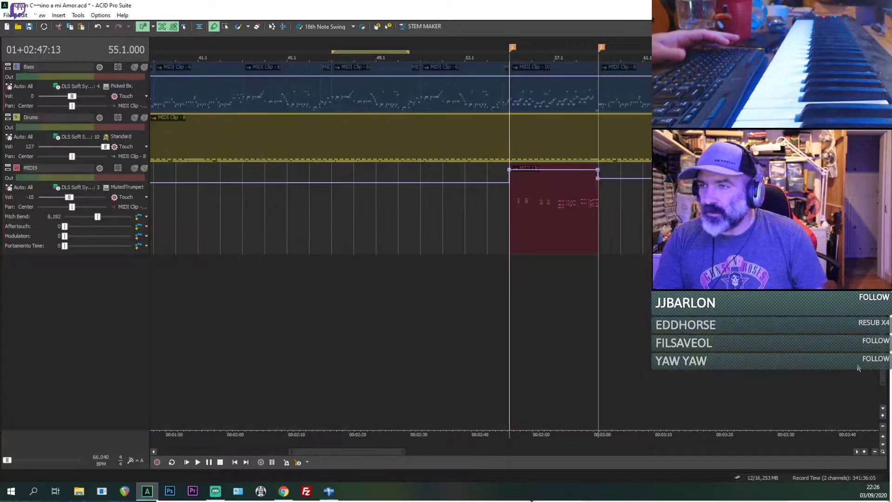
pyautogui.press('space')
pyautogui.scroll(3, 583, 241)
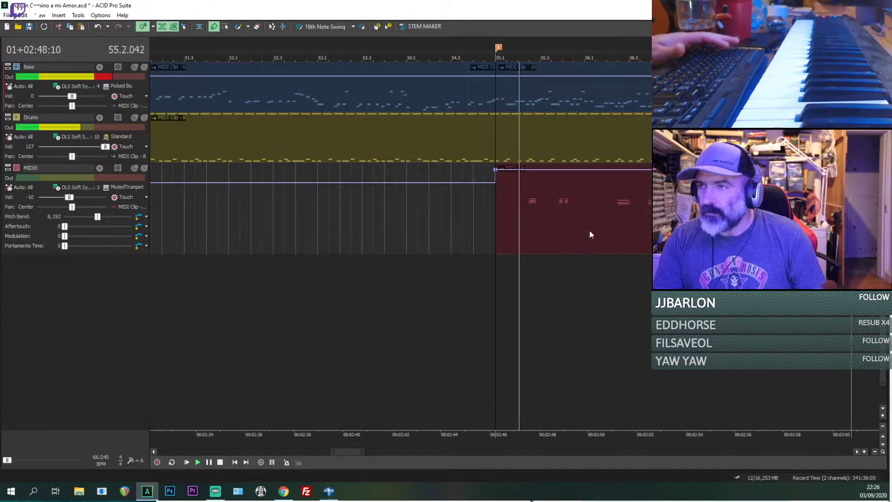
# Step: Set the MIDI9 track's voice to the Brass group's Trumpet, save the project and stop playback
pyautogui.click(119, 187)
pyautogui.moveTo(139, 270)
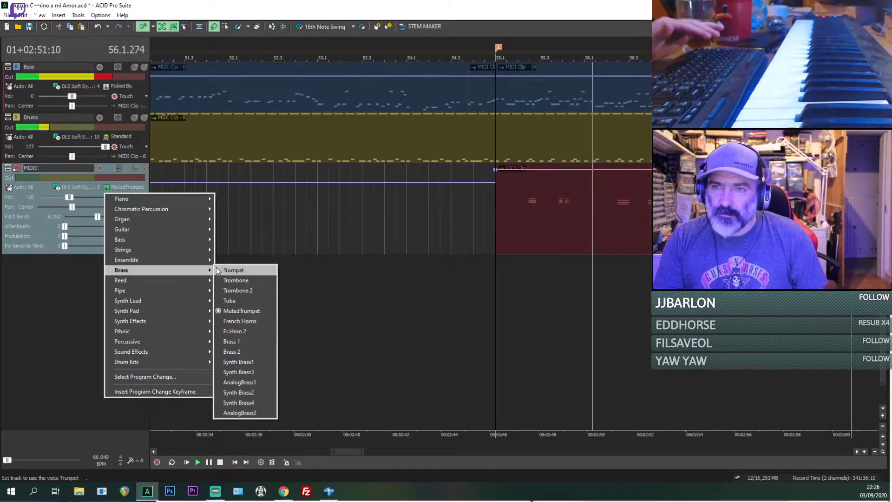
pyautogui.click(242, 270)
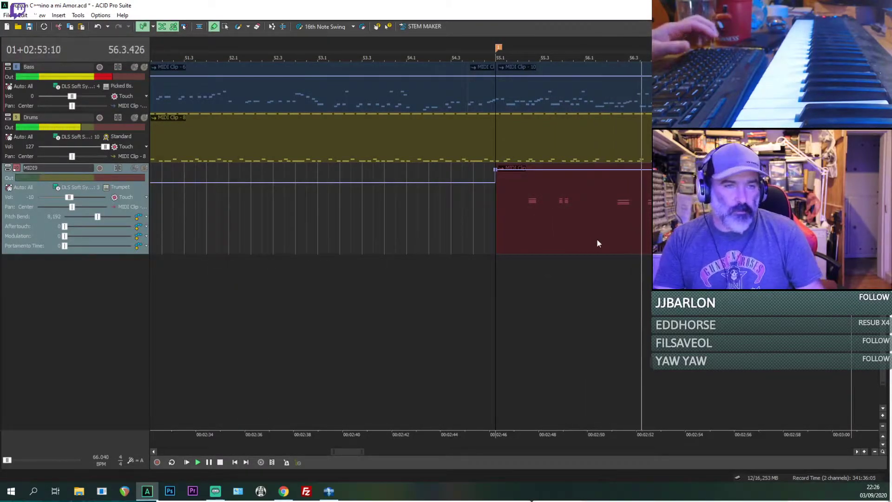
pyautogui.hotkey('ctrl', 's')
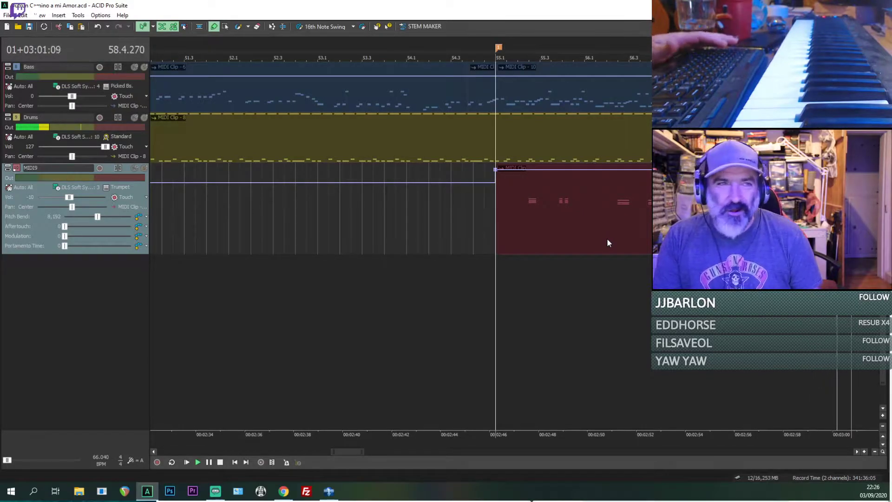
pyautogui.press('space')
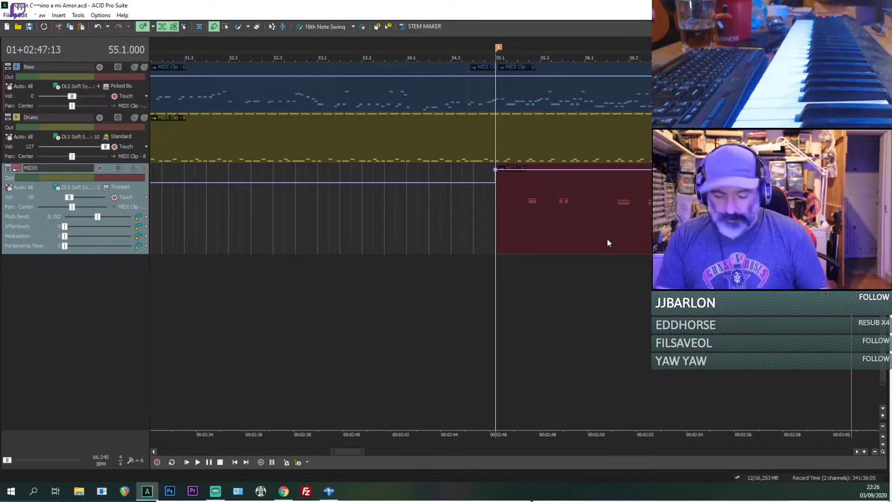
# Step: Examine how the Harmony, Glockenspiel, chords, Bass, Drums and MIDI9 clips are arranged around the bar 55 break
pyautogui.scroll(-6, 607, 238)
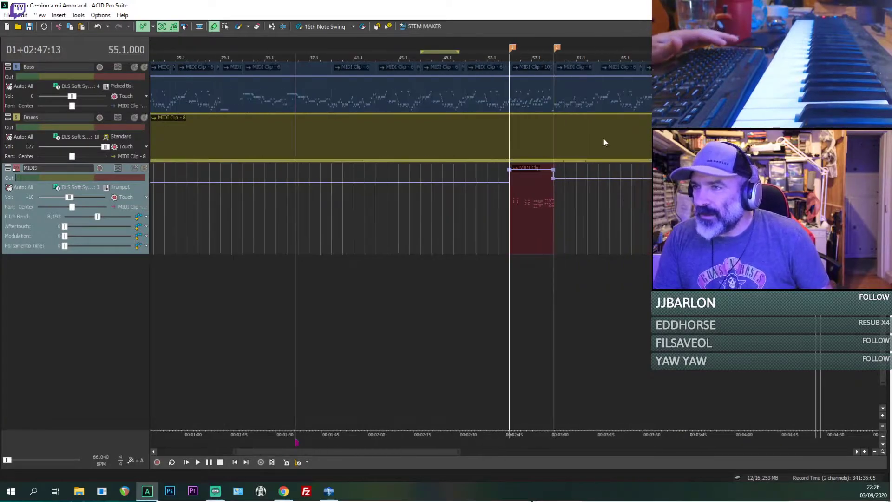
pyautogui.scroll(8, 400, 186)
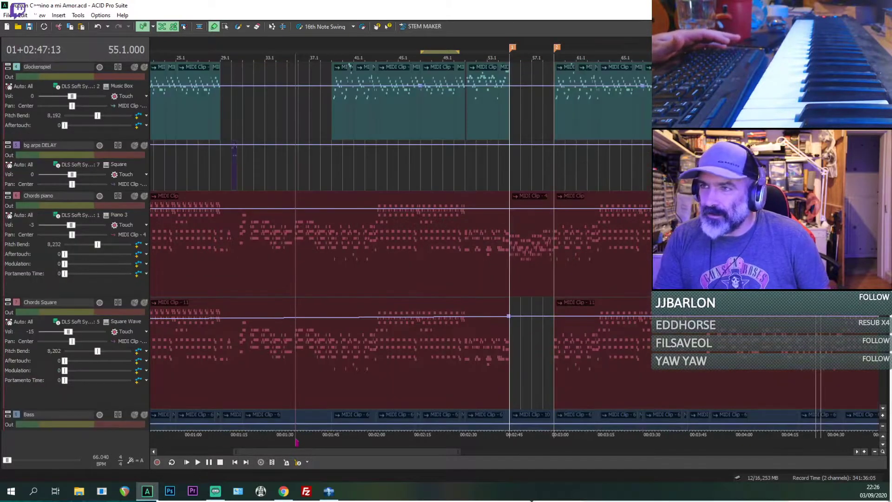
pyautogui.scroll(-7, 399, 186)
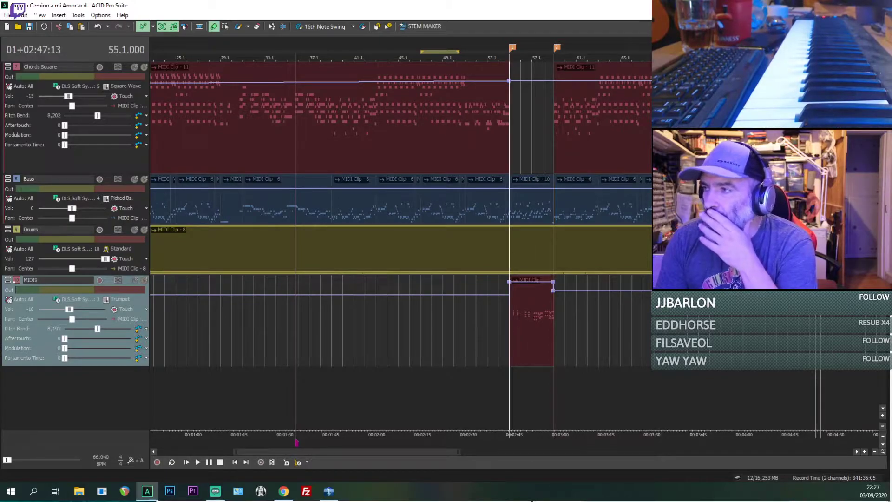
pyautogui.scroll(3, 400, 186)
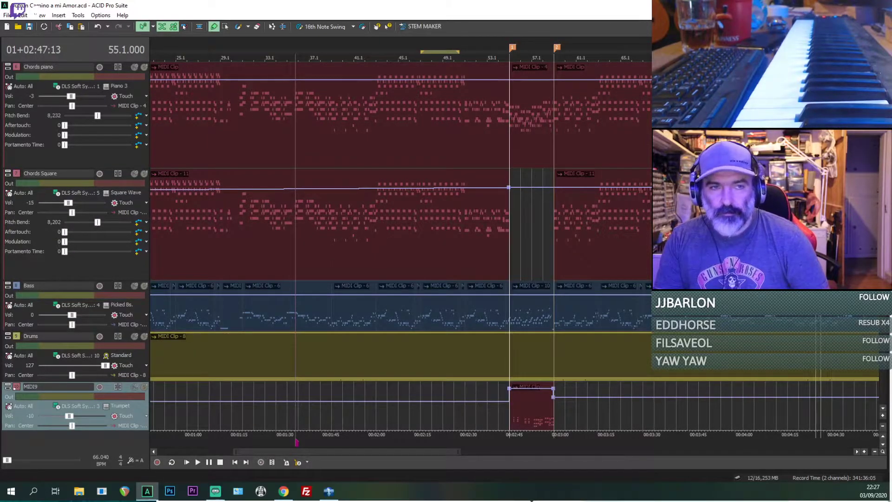
pyautogui.scroll(3, 400, 232)
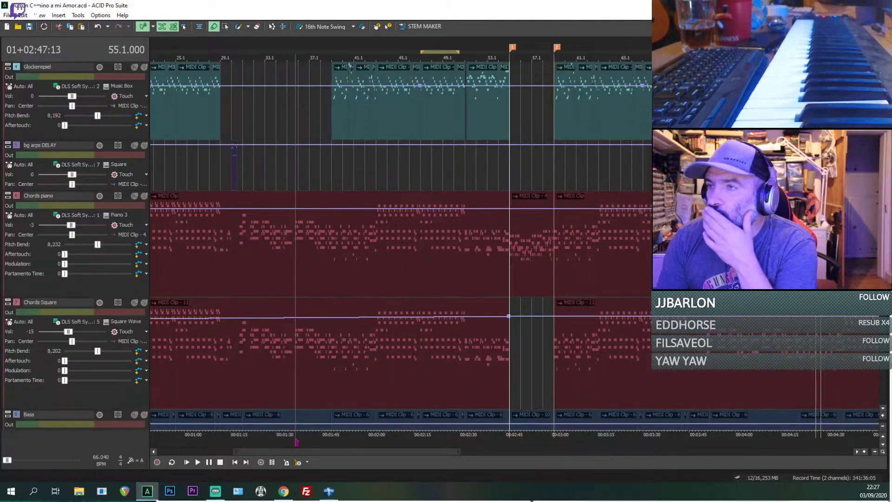
pyautogui.scroll(-9, 399, 232)
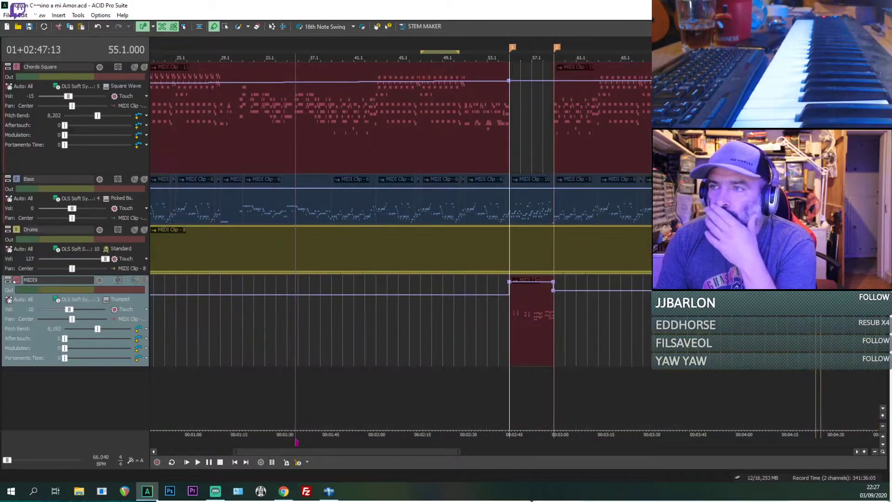
pyautogui.scroll(3, 399, 232)
pyautogui.scroll(9, 538, 167)
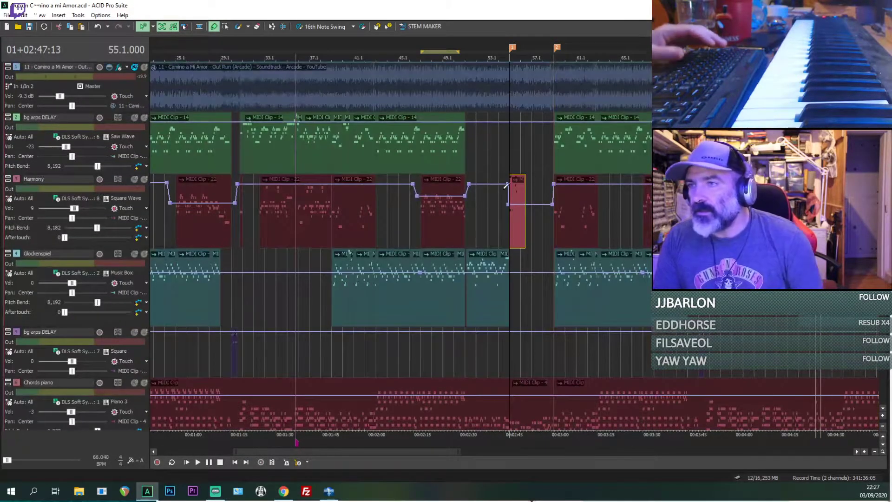
# Step: Solo the Camino a Mi Amor reference audio track and briefly play it from bar 55
pyautogui.click(506, 185)
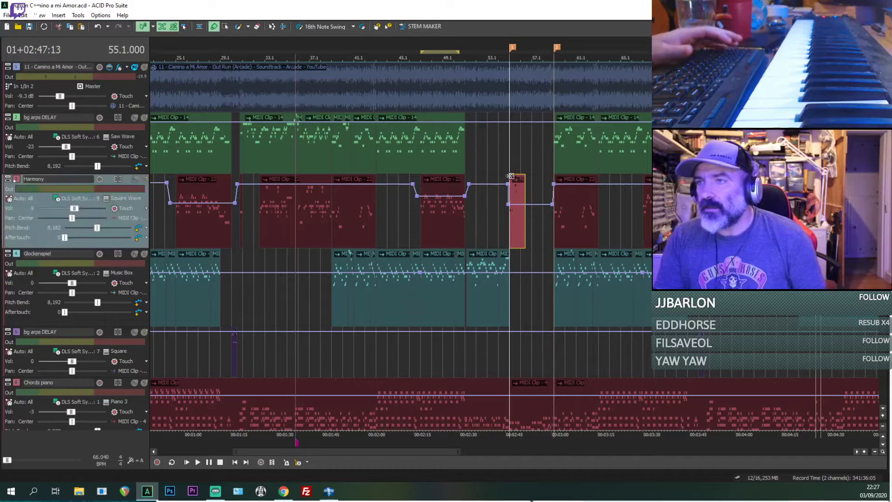
pyautogui.click(144, 67)
pyautogui.press('space')
pyautogui.press('space')
pyautogui.press('space')
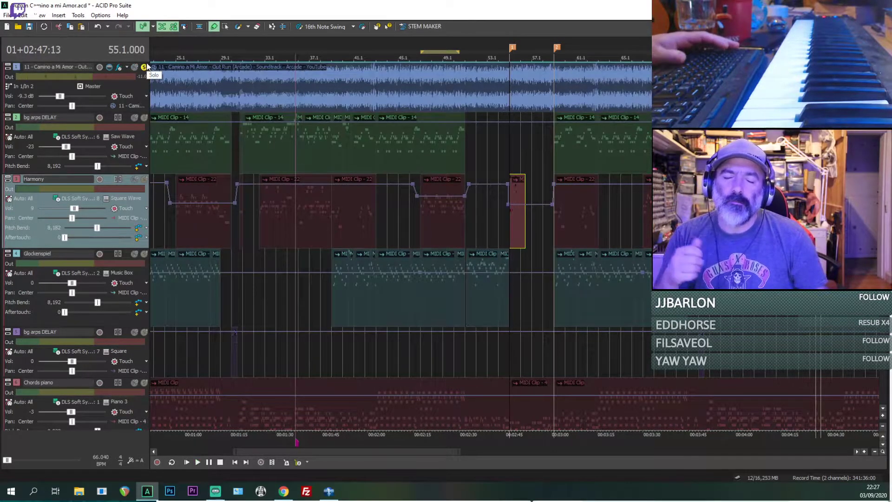
pyautogui.press('space')
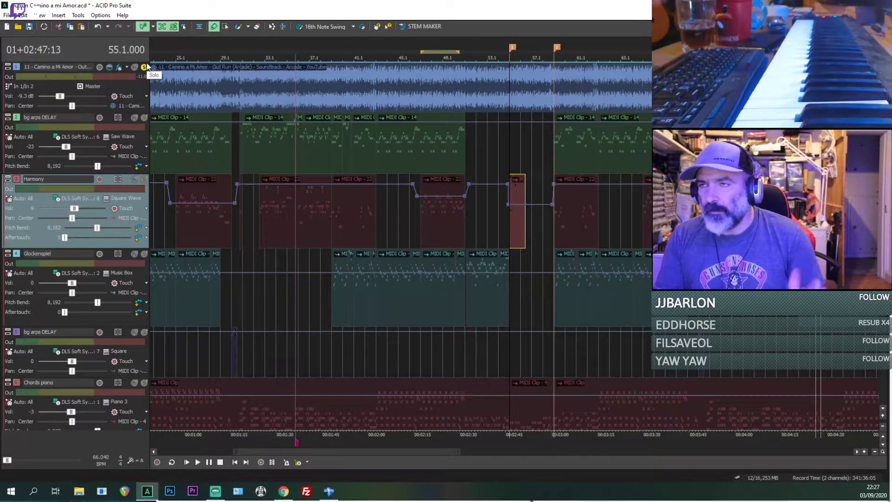
# Step: Replay the first beats of bar 55 in the soloed reference audio in short repeated bursts
pyautogui.scroll(6, 514, 186)
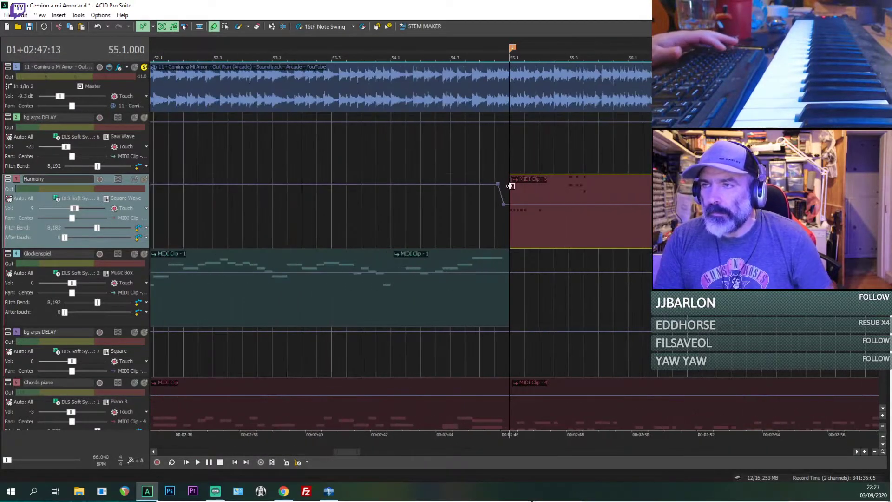
pyautogui.press('space')
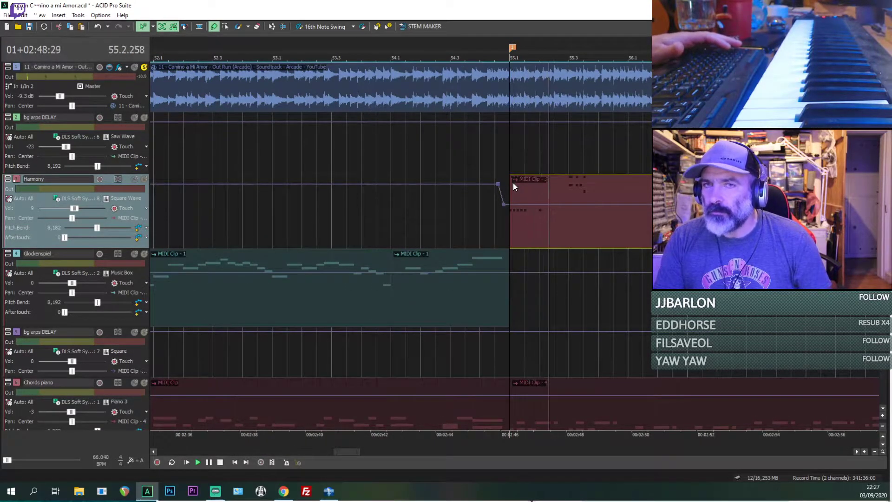
pyautogui.press('space')
pyautogui.press('space')
pyautogui.press('space')
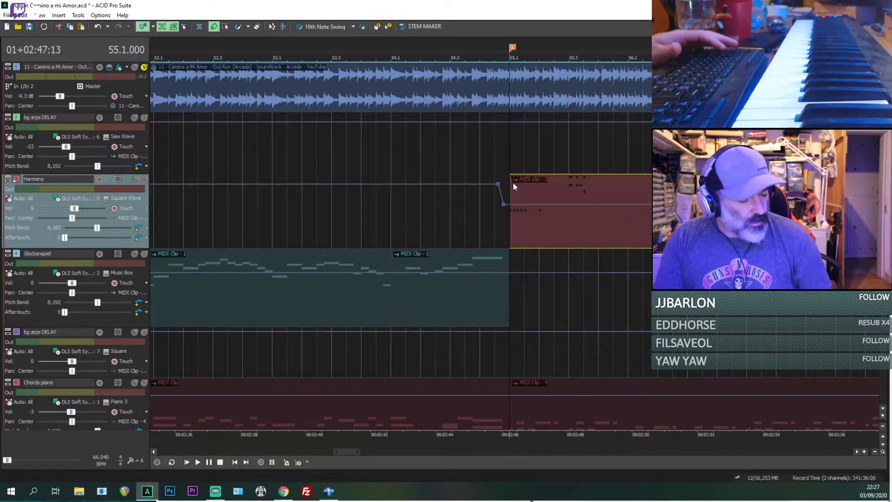
pyautogui.press('space')
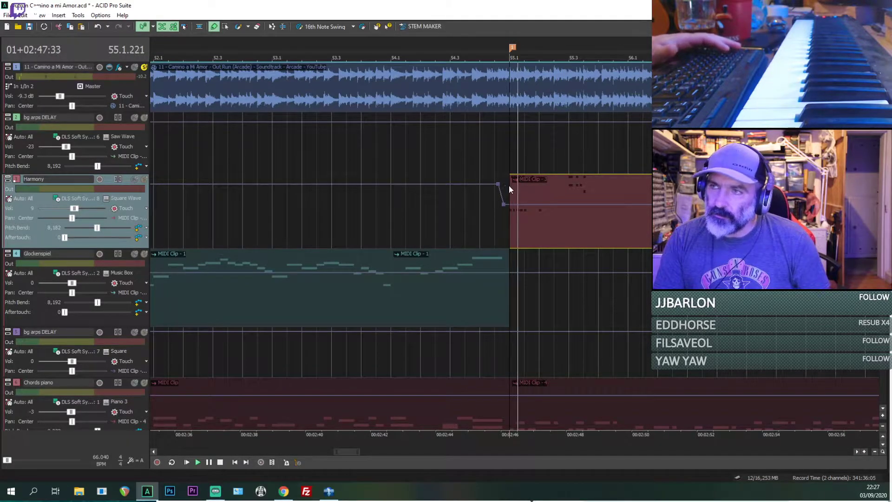
pyautogui.press('space')
# Step: Insert a new MIDI track below the MIDI9 track
pyautogui.scroll(-8, 732, 392)
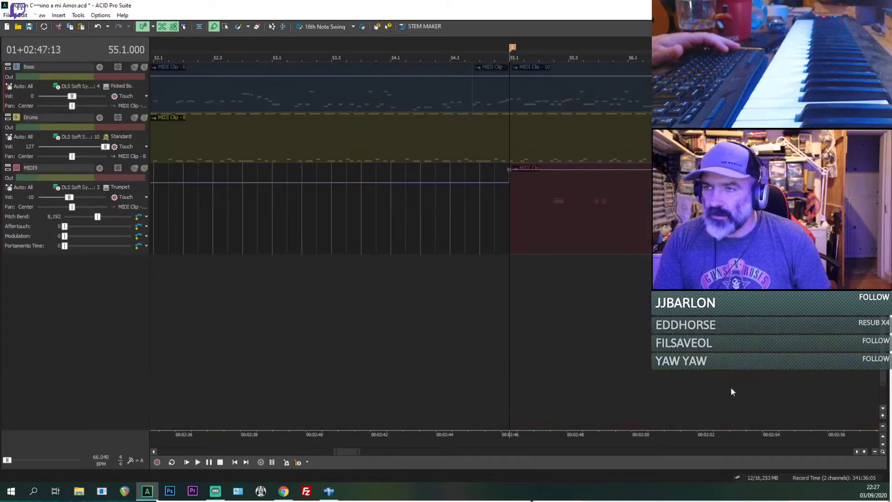
pyautogui.rightClick(93, 299)
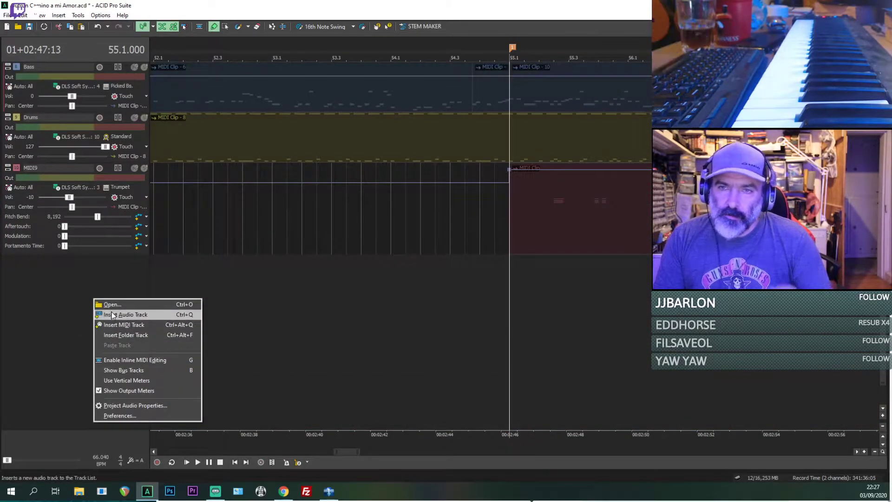
pyautogui.click(119, 327)
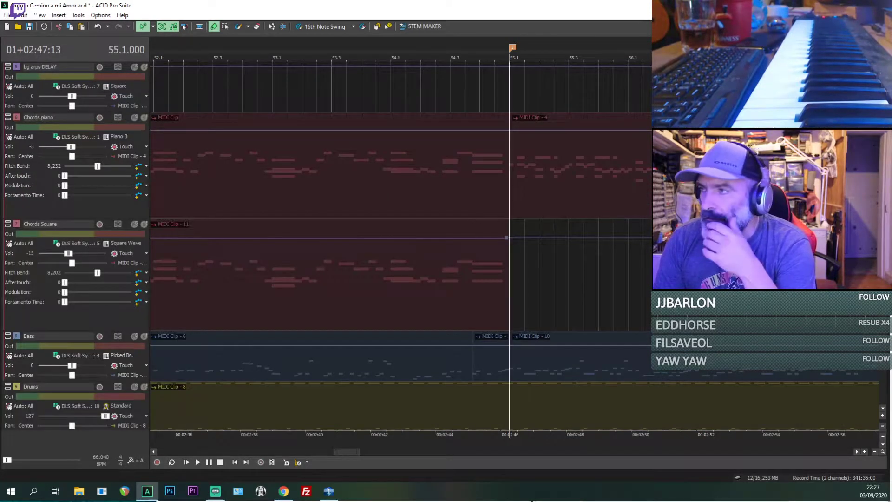
pyautogui.scroll(-5, 71, 203)
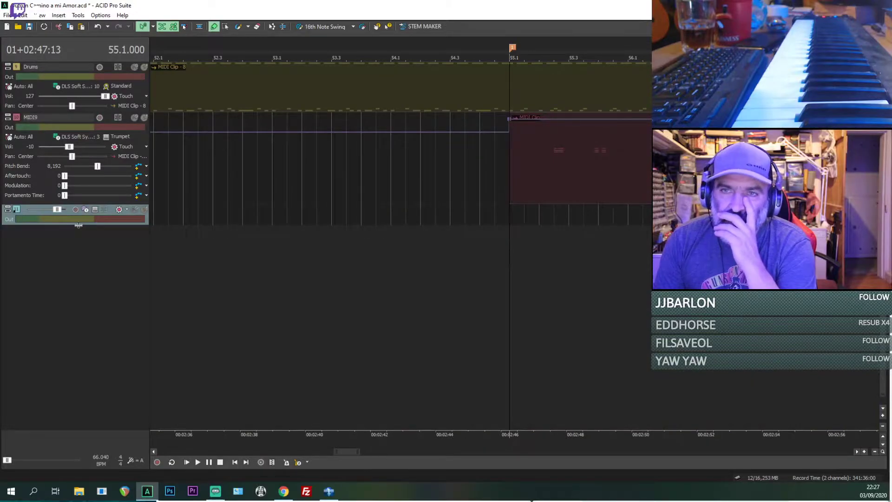
# Step: Enlarge the MIDI10 track to show its controls and route its output to the DLS Soft Synth
pyautogui.moveTo(78, 225); pyautogui.dragTo(78, 280)
pyautogui.scroll(3, 325, 232)
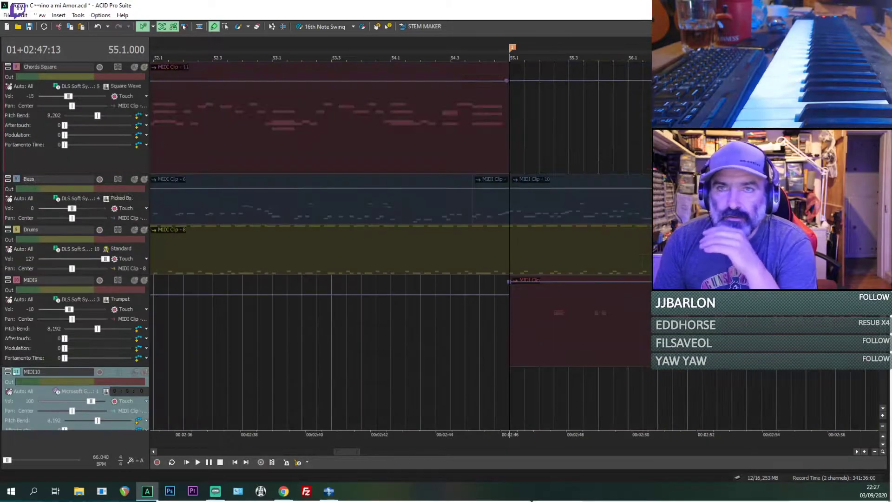
pyautogui.scroll(6, 325, 232)
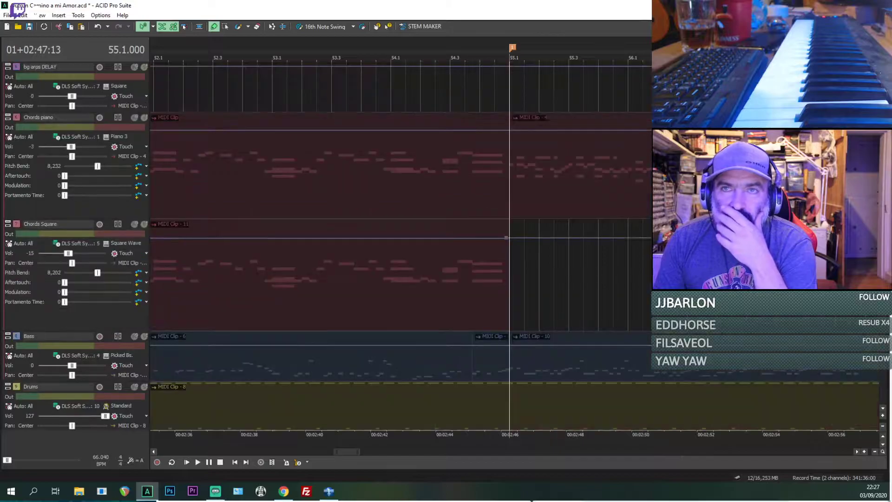
pyautogui.scroll(2, 400, 232)
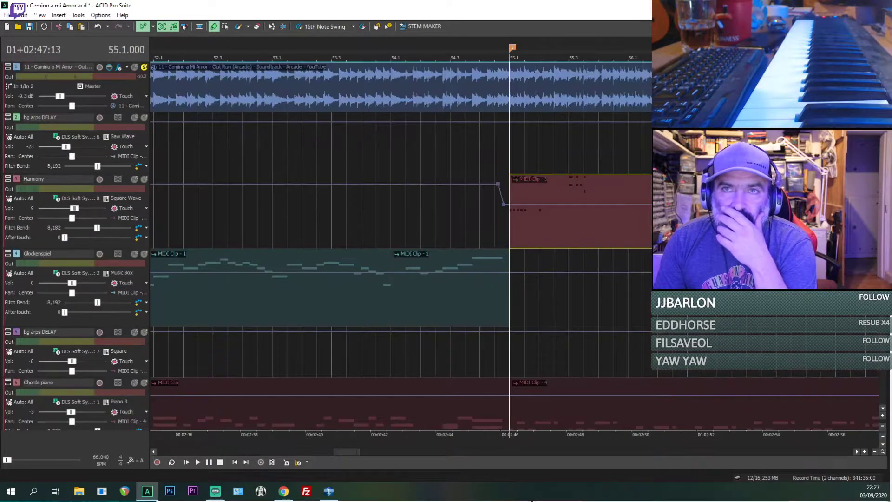
pyautogui.scroll(-10, 400, 196)
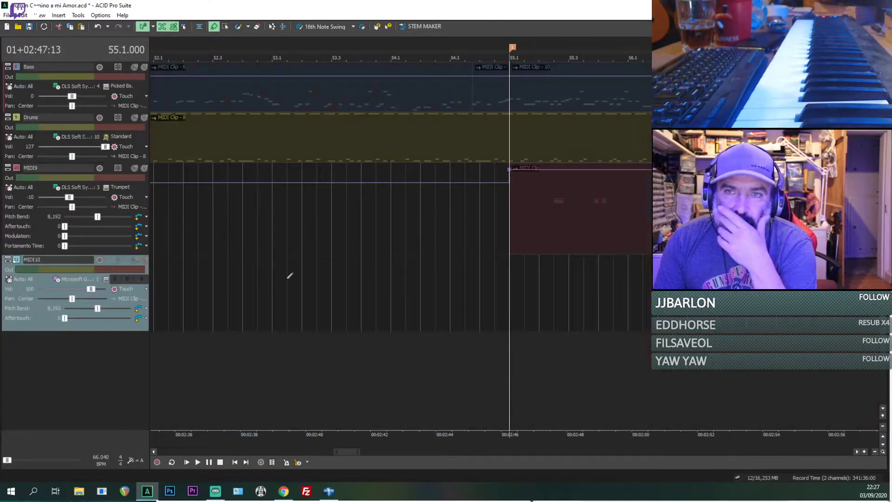
pyautogui.click(68, 278)
pyautogui.click(74, 329)
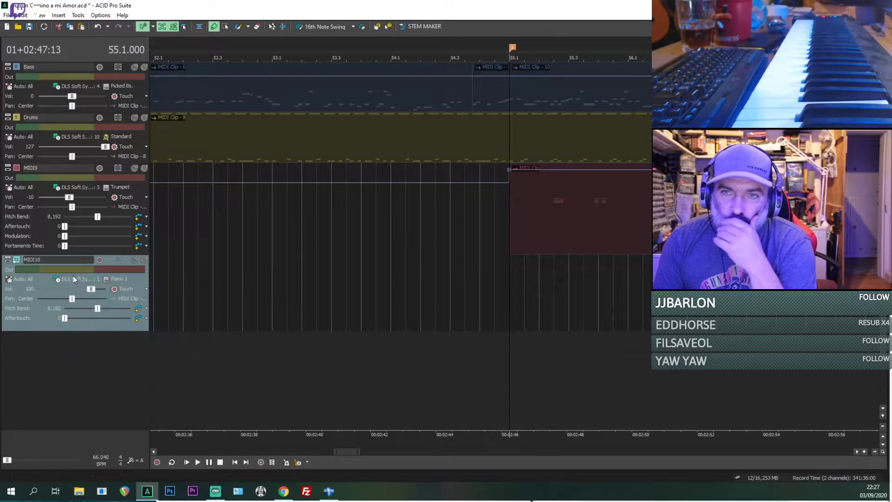
# Step: Set the MIDI10 track to MIDI channel 9 and give it the Marimba voice from Chromatic Percussion
pyautogui.click(126, 279)
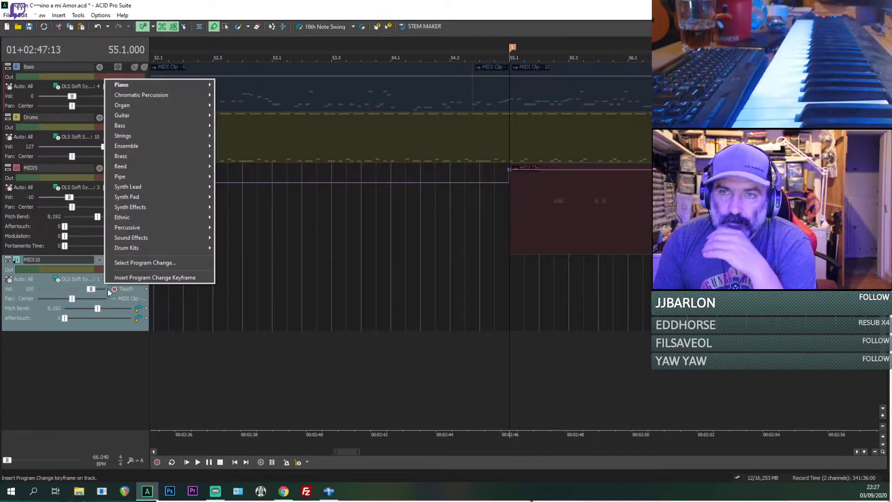
pyautogui.click(60, 279)
pyautogui.moveTo(84, 356)
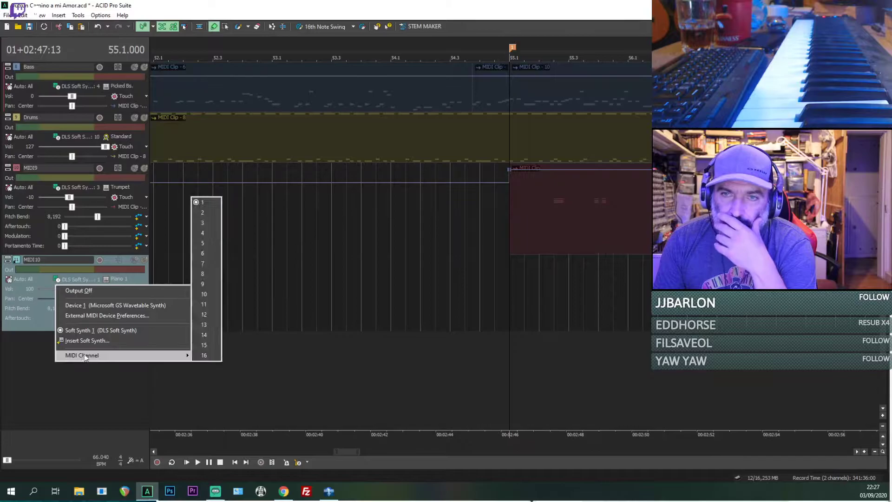
pyautogui.click(195, 283)
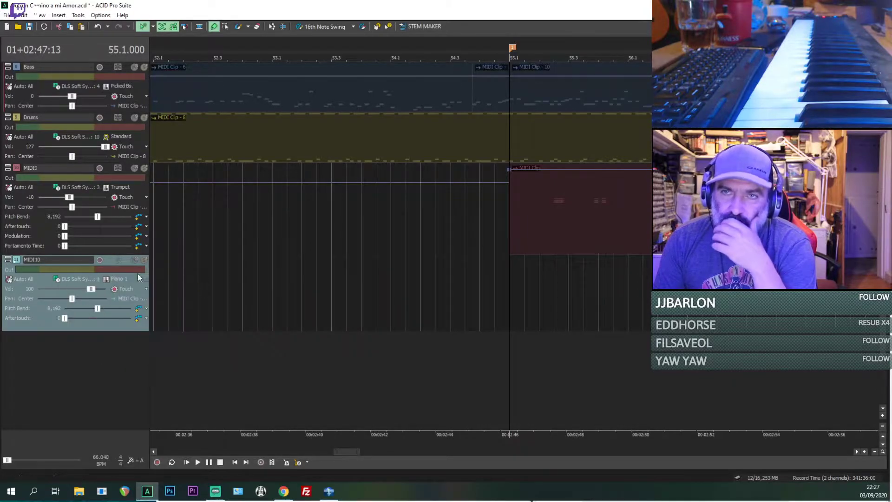
pyautogui.click(110, 279)
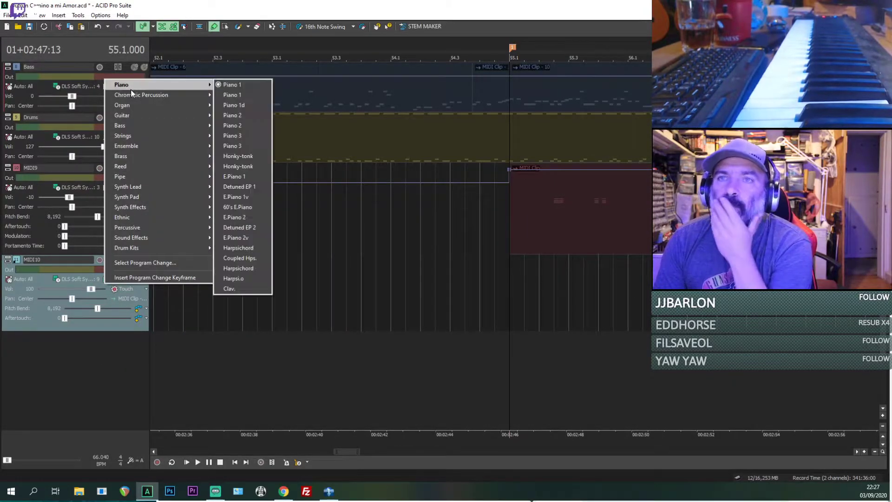
pyautogui.moveTo(132, 96)
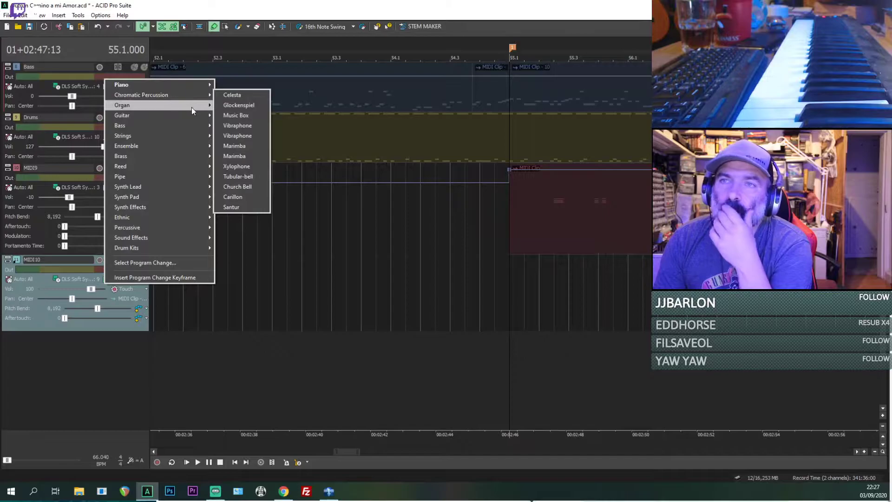
pyautogui.click(234, 146)
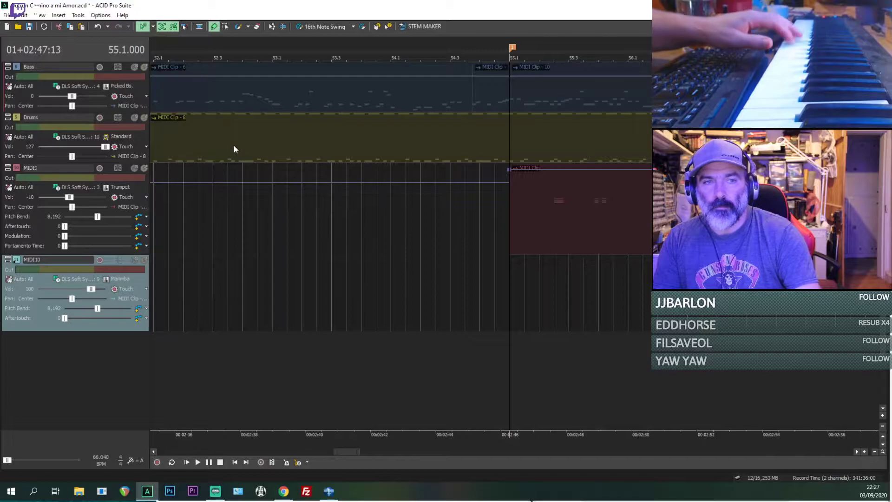
# Step: Replay the opening notes of bar 55 in the soloed reference audio in short bursts while trying out the marimba part
pyautogui.press('space')
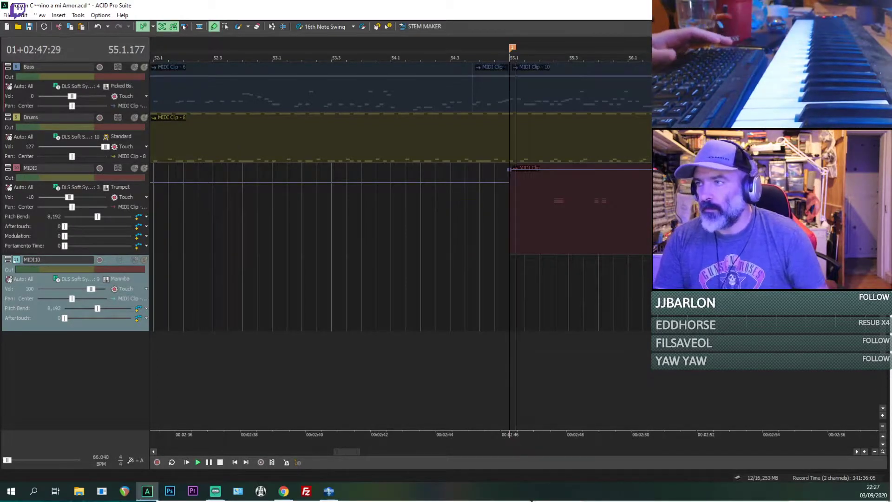
pyautogui.press('space')
pyautogui.press('space')
pyautogui.press('space')
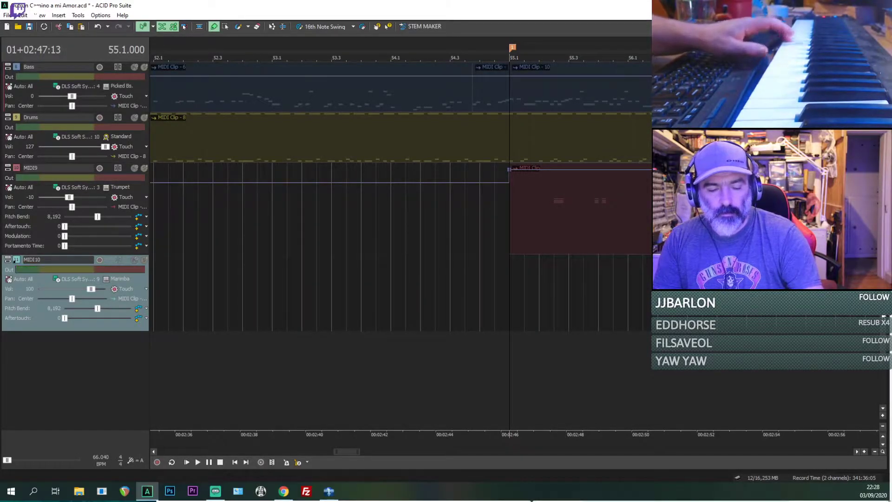
pyautogui.press('space')
pyautogui.press('space')
pyautogui.press('space')
pyautogui.press('space')
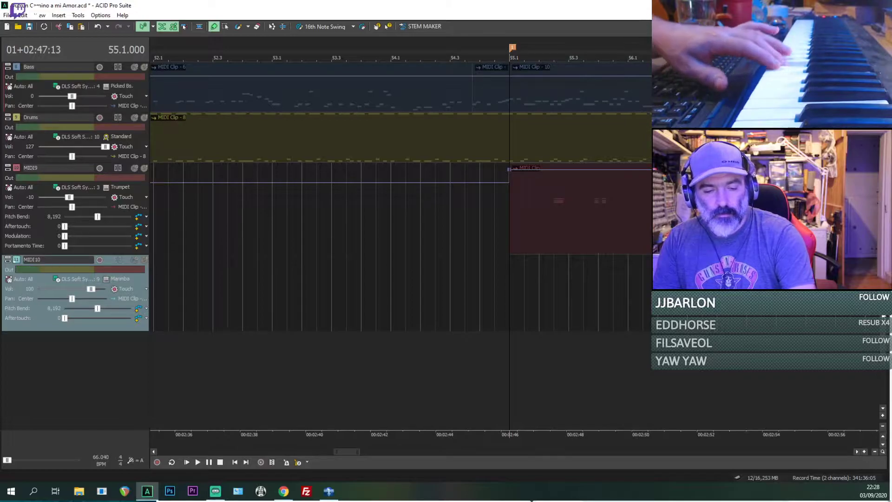
pyautogui.press('space')
pyautogui.press('space')
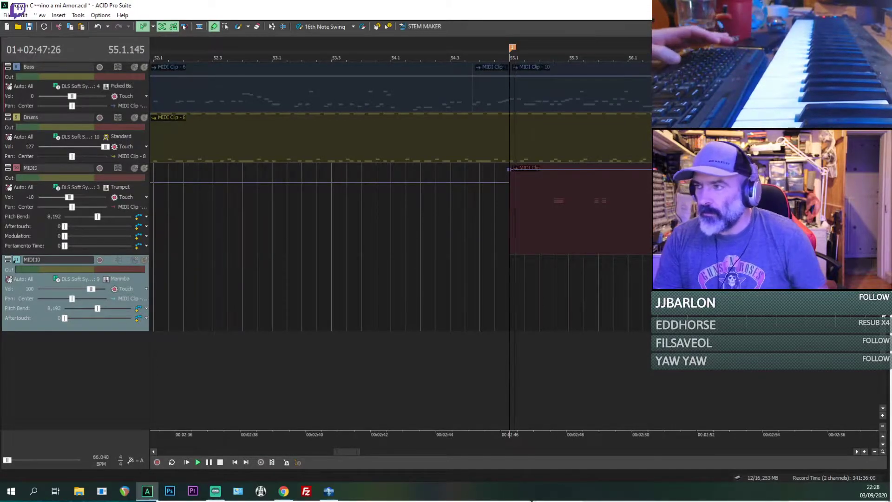
# Step: Move the Harmony track's MIDI clip at bar 55 onto the MIDI10 track, keeping its start at 55.1.000
pyautogui.scroll(5, 400, 243)
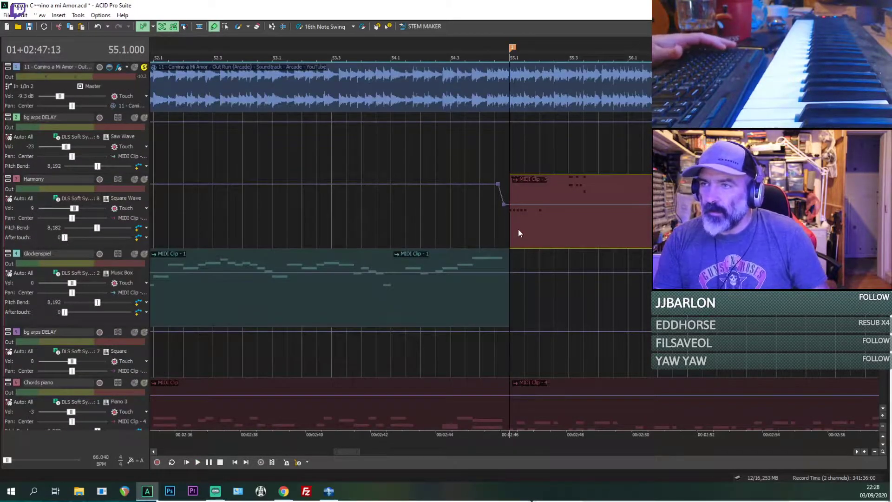
pyautogui.moveTo(517, 230); pyautogui.dragTo(524, 452)
pyautogui.moveTo(521, 420); pyautogui.dragTo(529, 243)
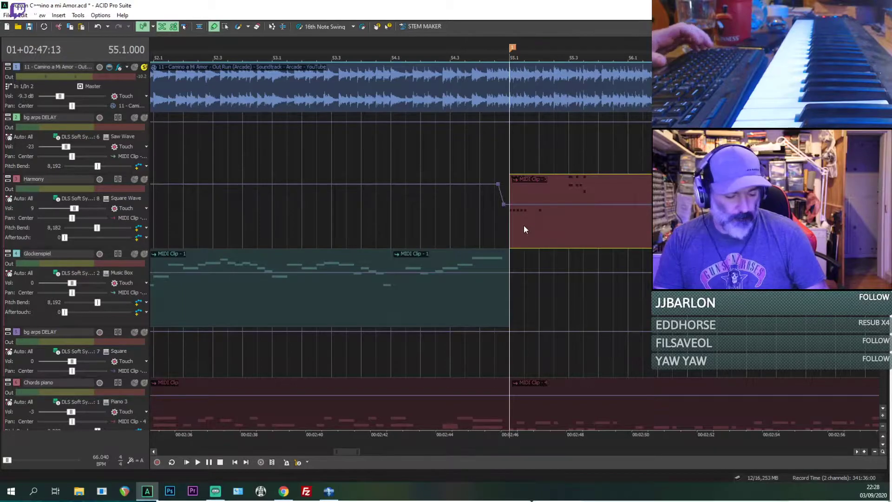
pyautogui.press('Delete')
pyautogui.moveTo(883, 186); pyautogui.dragTo(891, 386)
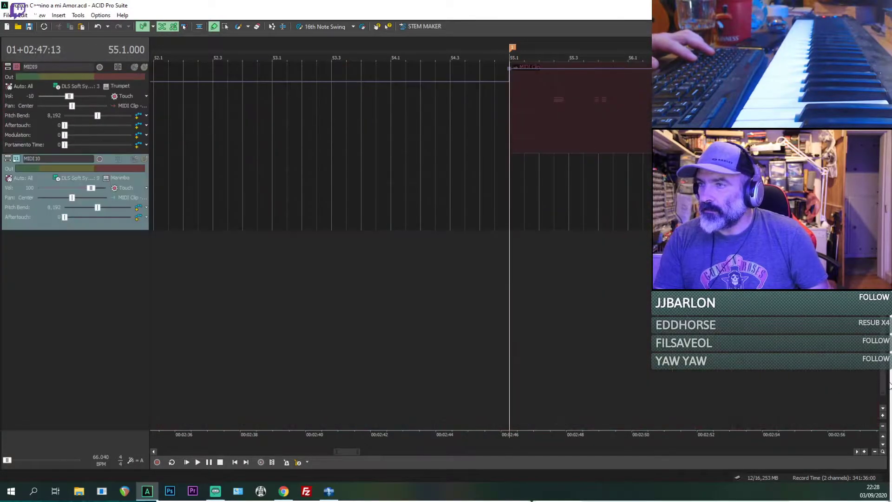
pyautogui.hotkey('ctrl', 'v')
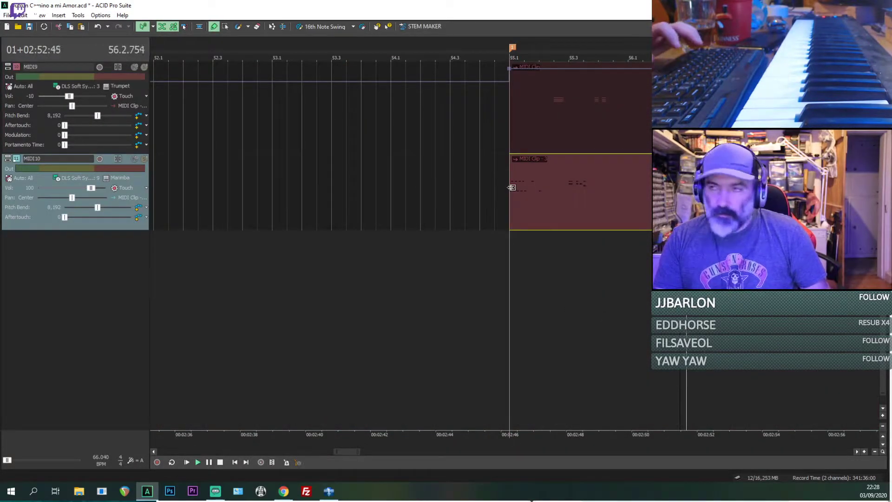
# Step: Solo the MIDI10 track and play its marimba clip in short bursts from bar 55
pyautogui.press('space')
pyautogui.click(144, 159)
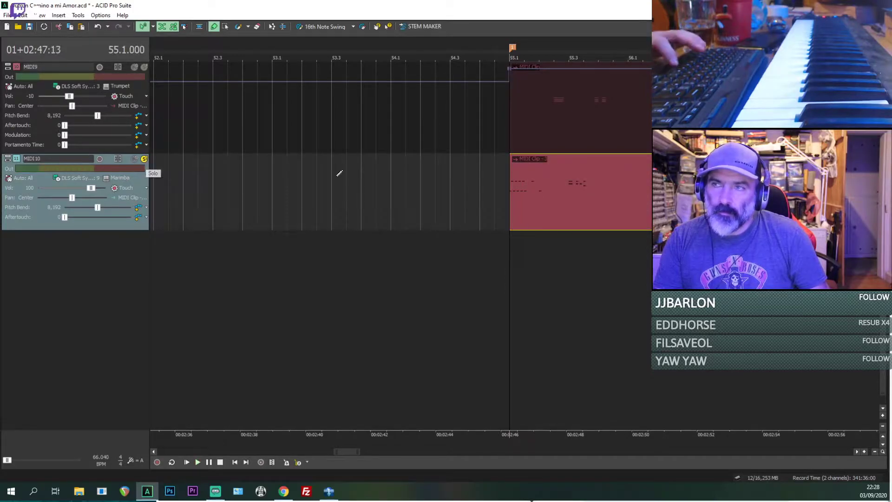
pyautogui.press('space')
pyautogui.scroll(3, 627, 205)
pyautogui.press('space')
pyautogui.press('space')
# Step: Mute the MIDI10 track and replay the reference audio from bar 55 for comparison
pyautogui.press('space')
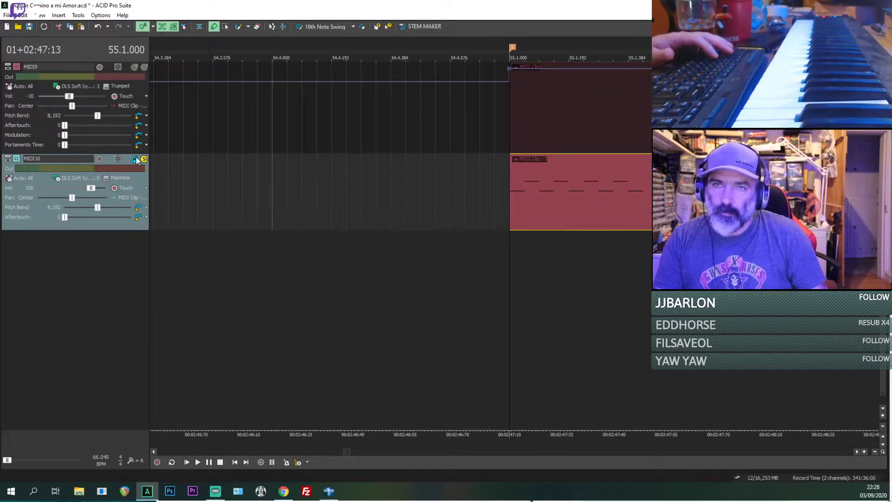
pyautogui.click(136, 159)
pyautogui.press('space')
pyautogui.press('space')
pyautogui.press('space')
pyautogui.press('space')
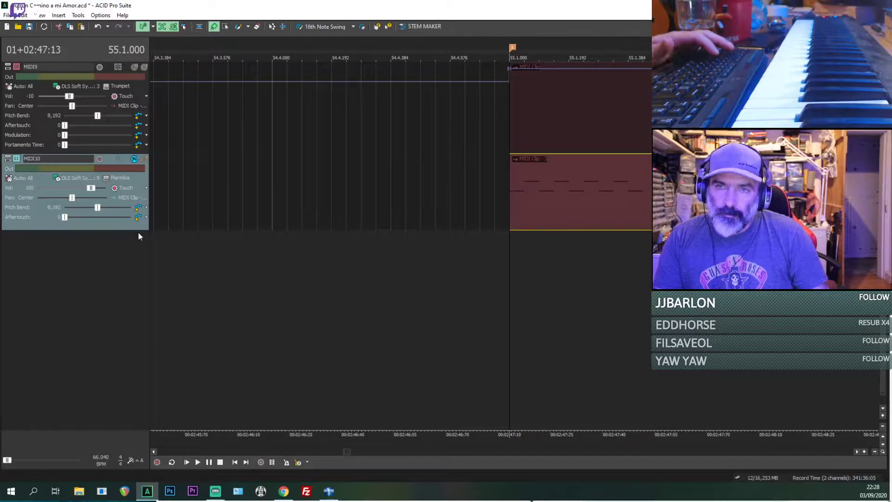
# Step: Move the MIDI10 track up so it sits directly below the reference audio track
pyautogui.scroll(15, 78, 146)
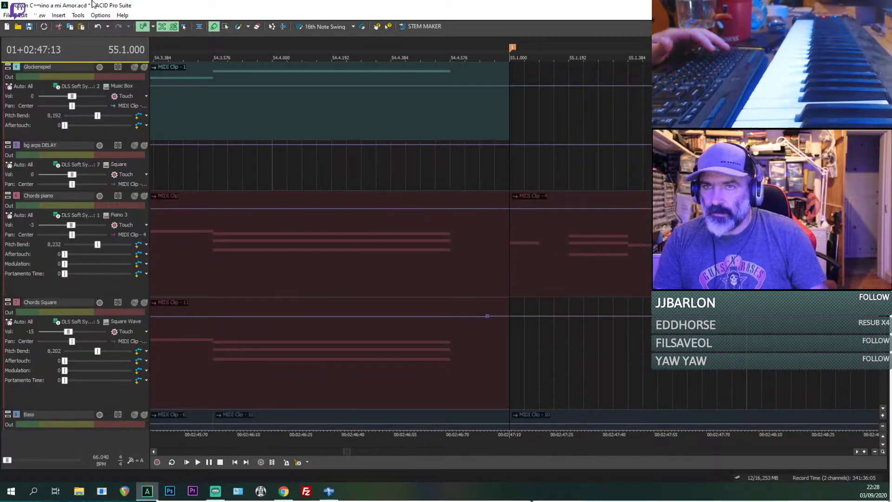
pyautogui.scroll(-3, 71, 117)
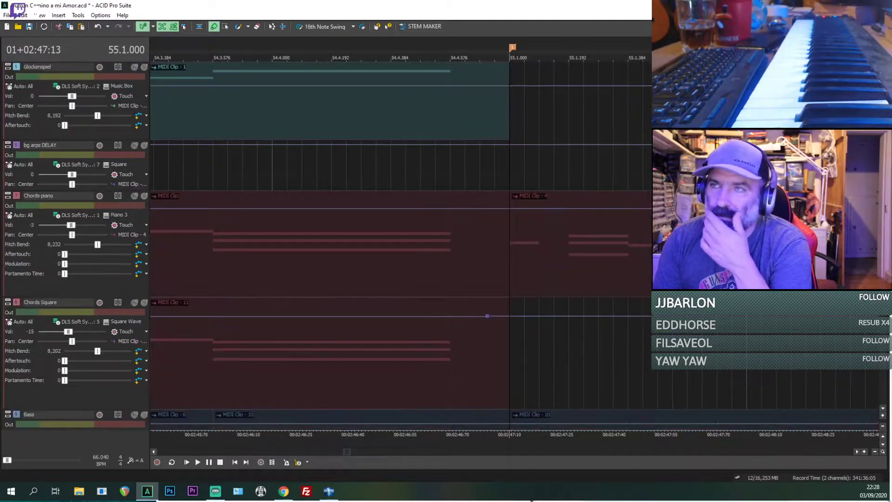
pyautogui.scroll(3, 78, 186)
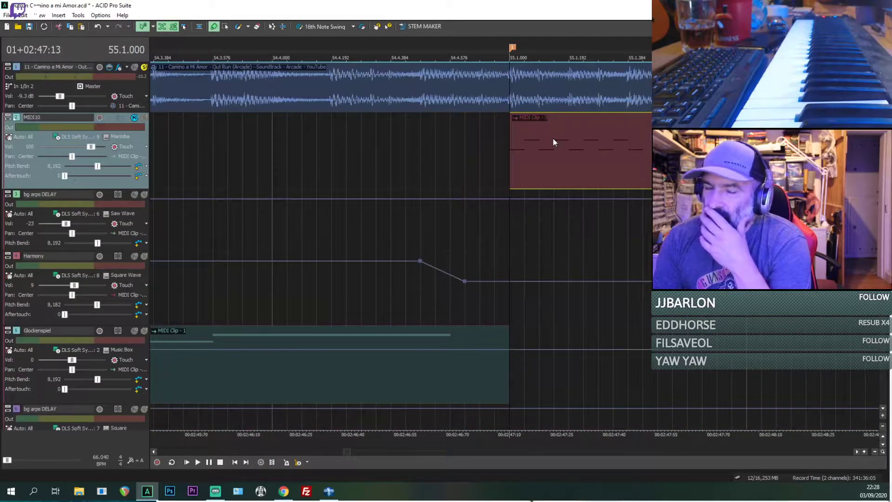
pyautogui.scroll(-2, 492, 128)
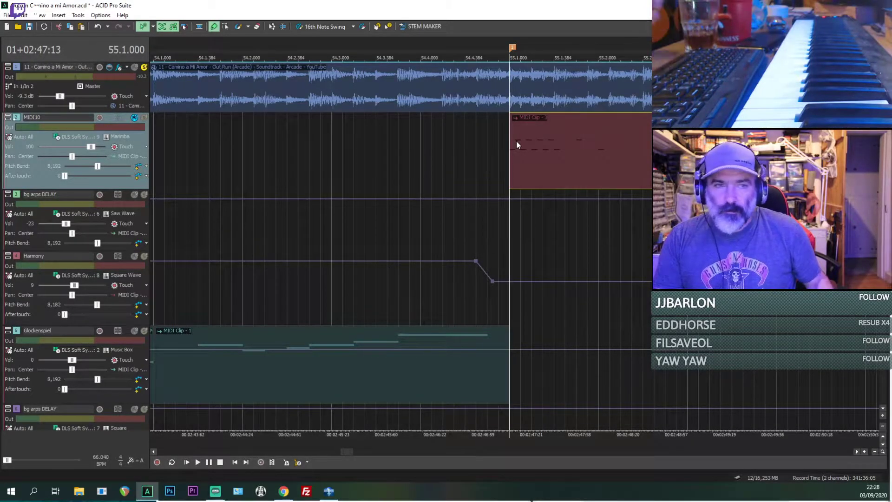
# Step: Replay the start of bar 55 in the reference audio several times with MIDI10 still muted
pyautogui.press('space')
pyautogui.press('space')
pyautogui.press('space')
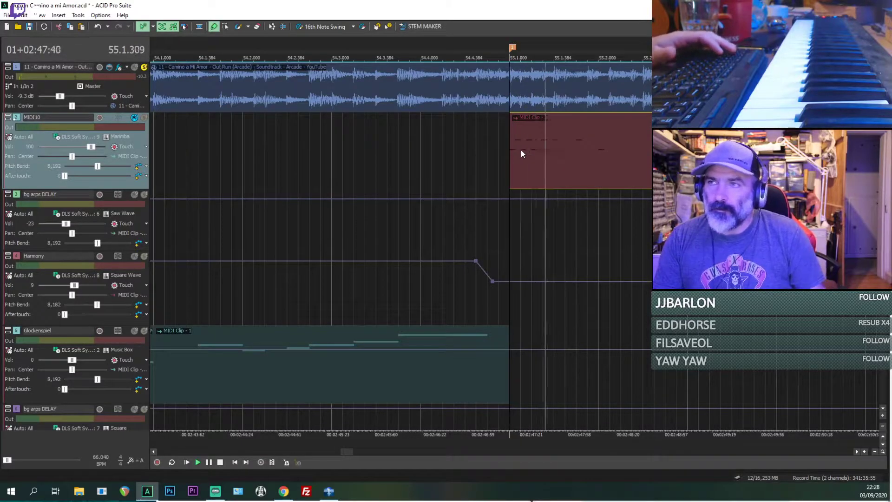
pyautogui.press('space')
pyautogui.press('space')
pyautogui.press('space')
pyautogui.press('space')
# Step: Switch the solo from the reference audio to MIDI10 and play the marimba clip from bar 55
pyautogui.click(145, 118)
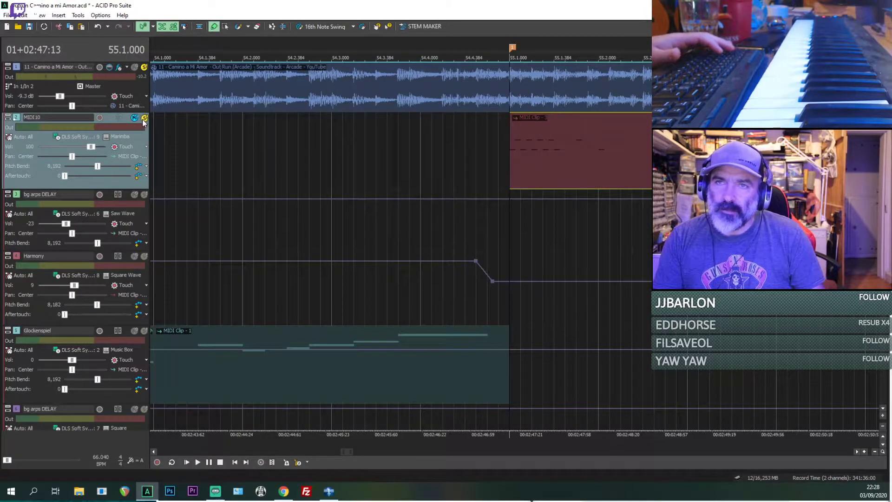
pyautogui.press('space')
# Step: Solo the reference audio together with MIDI10 and briefly play both from bar 55
pyautogui.press('space')
pyautogui.press('space')
pyautogui.press('space')
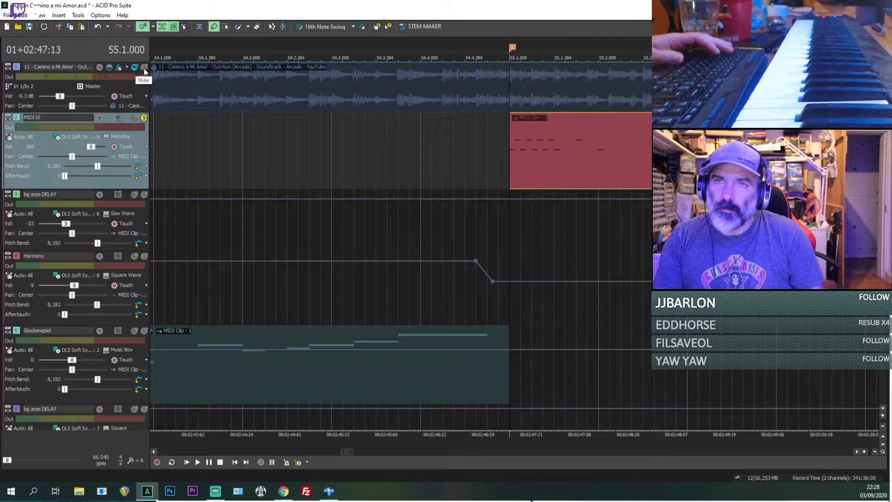
pyautogui.click(144, 67)
pyautogui.press('space')
pyautogui.press('space')
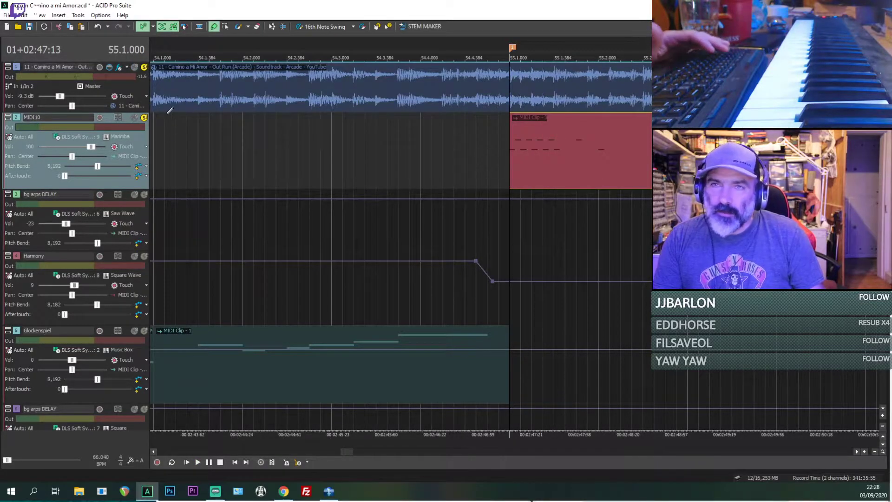
# Step: Take MIDI10 out of solo and replay only the reference audio from bar 55 in short bursts
pyautogui.click(144, 118)
pyautogui.press('space')
pyautogui.press('space')
pyautogui.press('space')
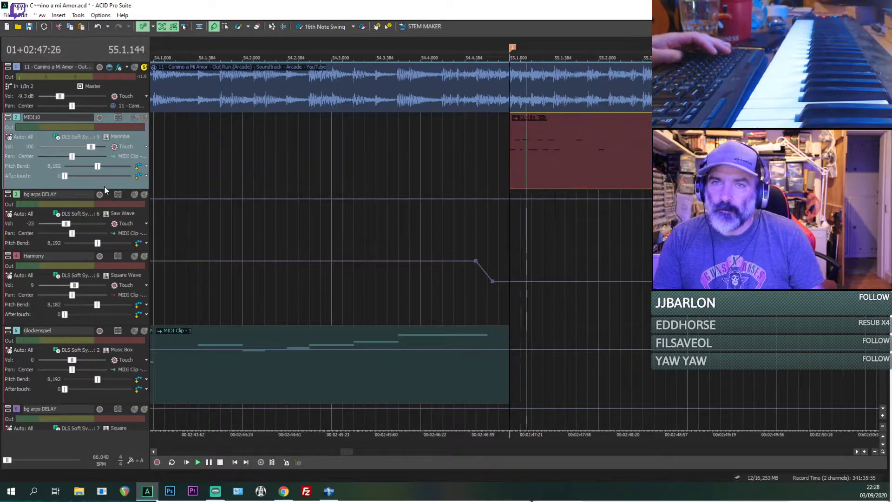
pyautogui.press('space')
pyautogui.press('space')
pyautogui.press('space')
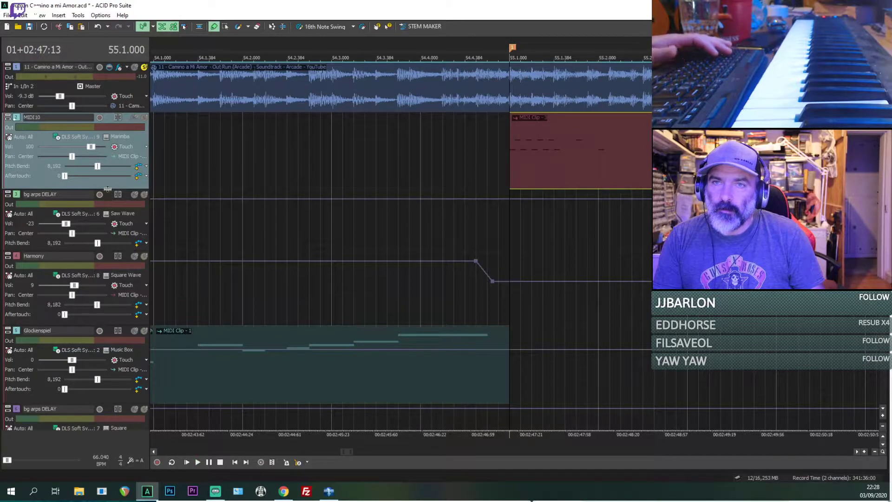
# Step: Open the enlarged MIDI10 track for inline MIDI editing and select the clip's first low note at bar 55
pyautogui.moveTo(107, 189); pyautogui.dragTo(109, 266)
pyautogui.scroll(2, 528, 221)
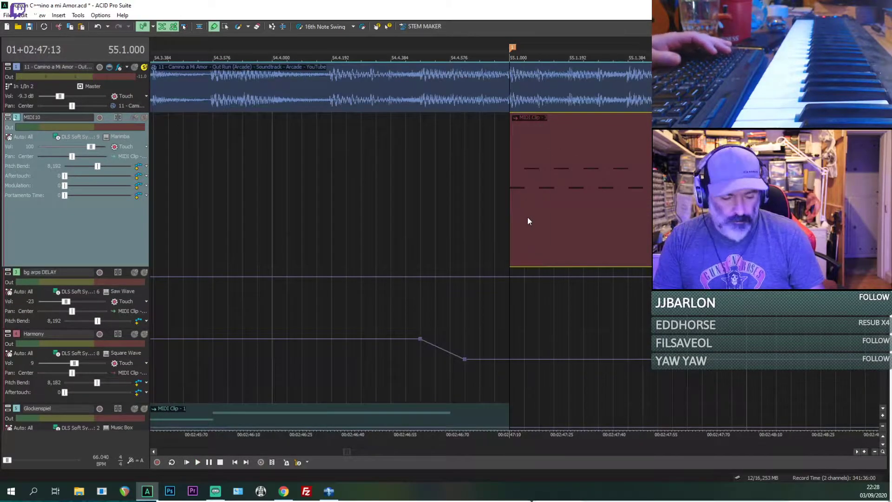
pyautogui.hotkey('ctrl', 'shift', 'i')
pyautogui.scroll(-3, 153, 200)
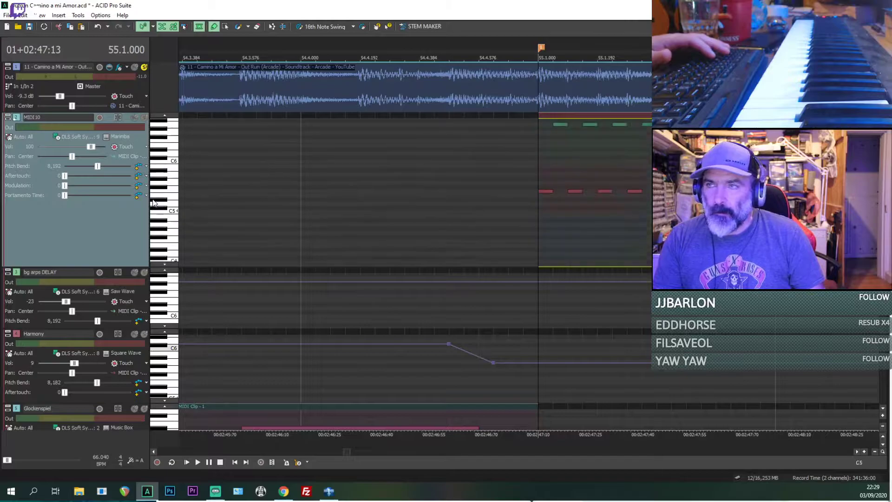
pyautogui.scroll(3, 153, 200)
pyautogui.scroll(-3, 153, 202)
pyautogui.click(545, 216)
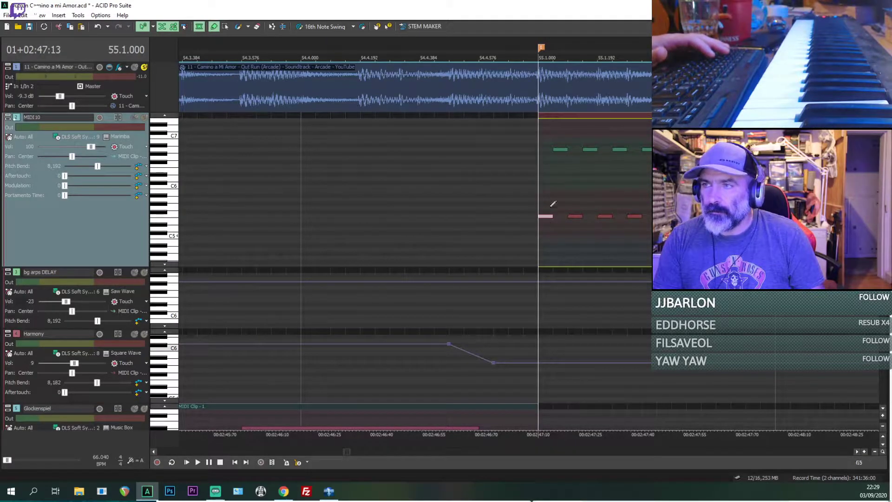
# Step: Lower the marimba clip's run of upper notes at the start of bar 55 from A6 to D6
pyautogui.click(560, 149)
pyautogui.moveTo(561, 185); pyautogui.dragTo(561, 178)
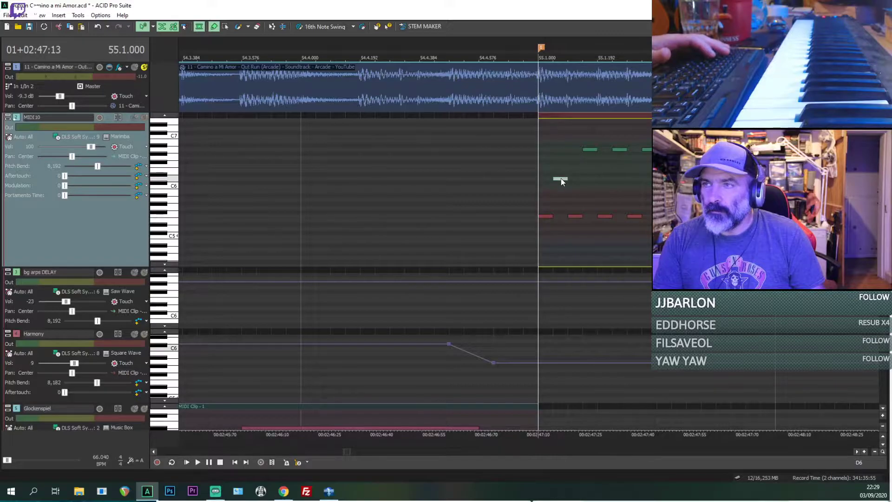
pyautogui.click(590, 150)
pyautogui.click(617, 149)
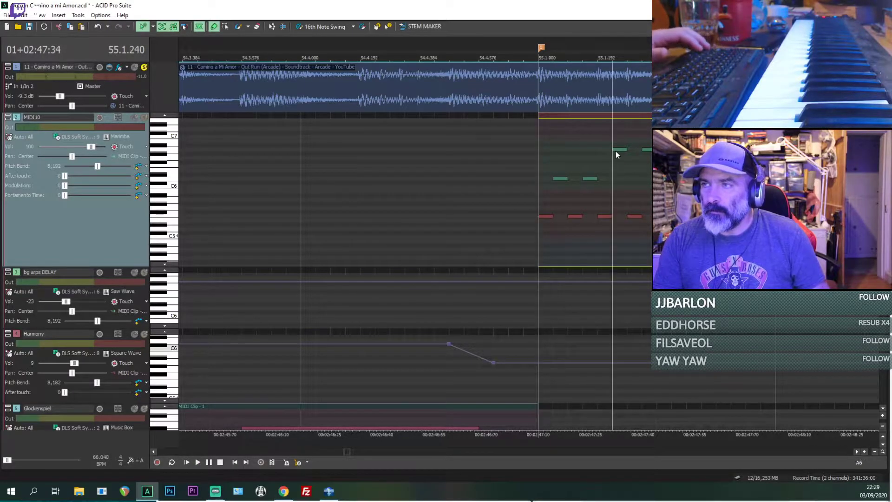
pyautogui.moveTo(621, 149); pyautogui.dragTo(620, 182)
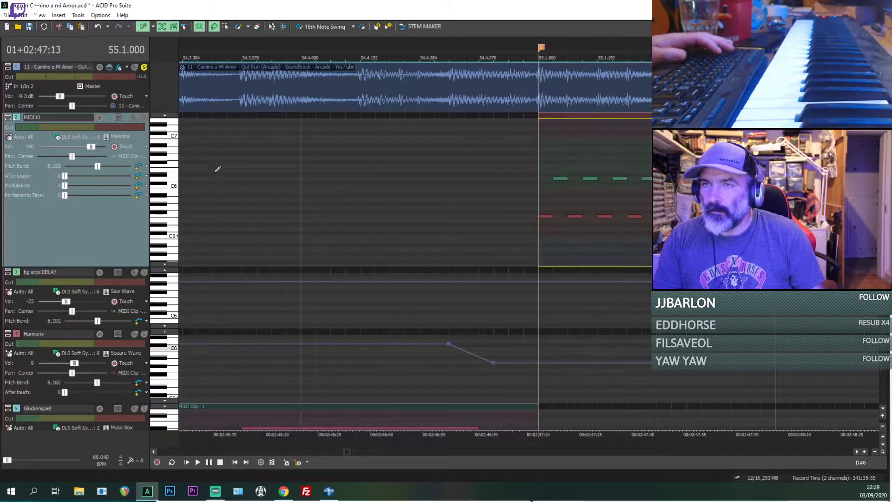
# Step: Solo MIDI10 together with the reference audio and play both from bar 55 through the end of the bar
pyautogui.click(143, 118)
pyautogui.press('space')
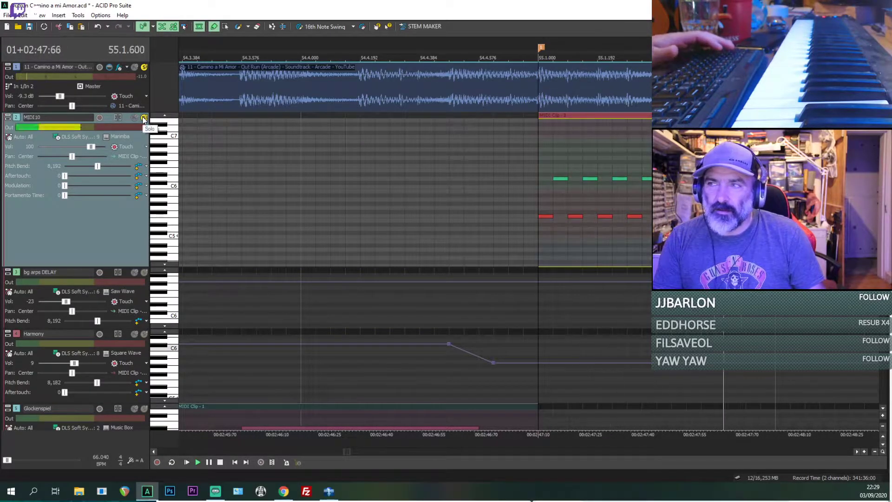
pyautogui.click(135, 68)
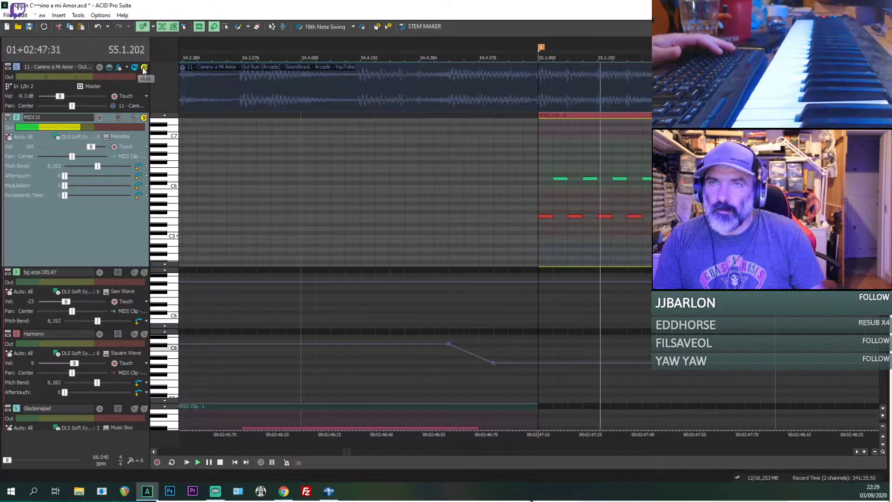
pyautogui.click(144, 67)
pyautogui.scroll(-2, 622, 192)
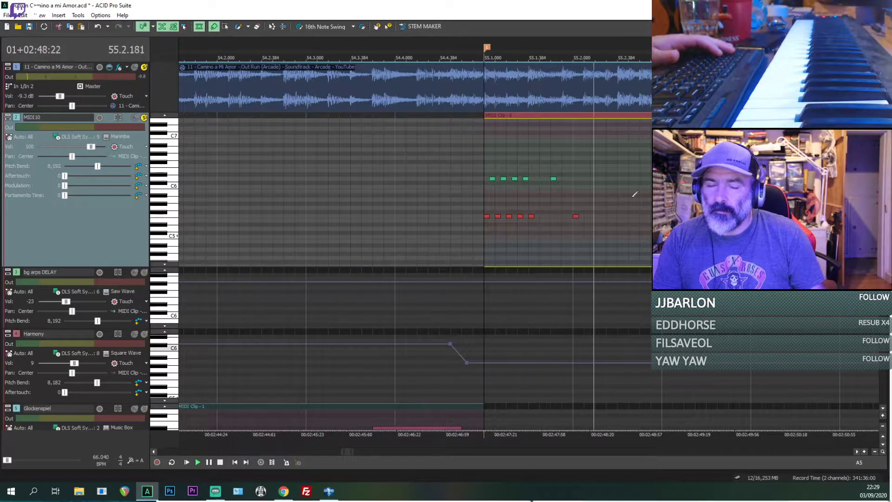
pyautogui.scroll(-1, 616, 198)
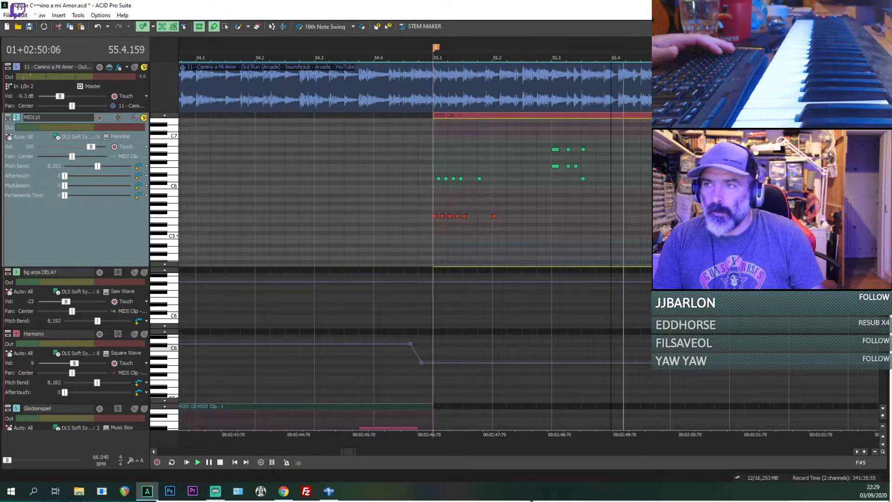
pyautogui.scroll(-2, 604, 203)
# Step: Copy the opening group of high and low notes in bar 55 and paste it at 55.4.000
pyautogui.moveTo(584, 205); pyautogui.dragTo(660, 206)
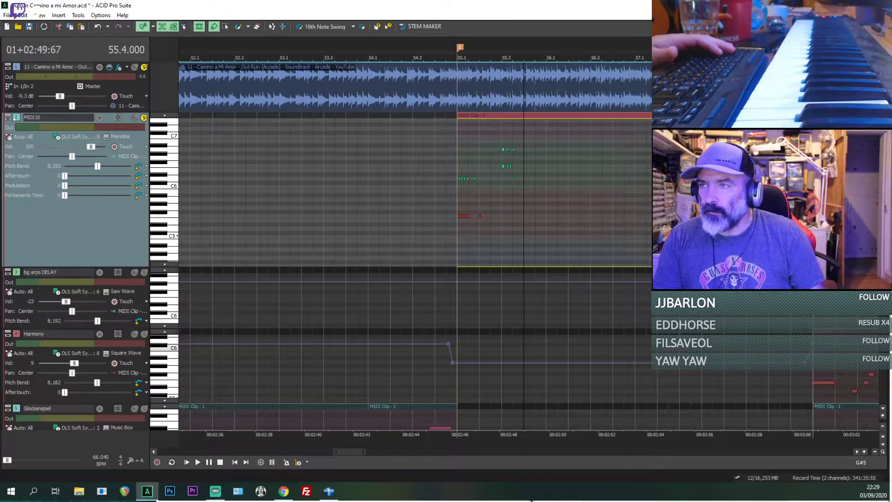
pyautogui.scroll(2, 530, 193)
pyautogui.press('s')
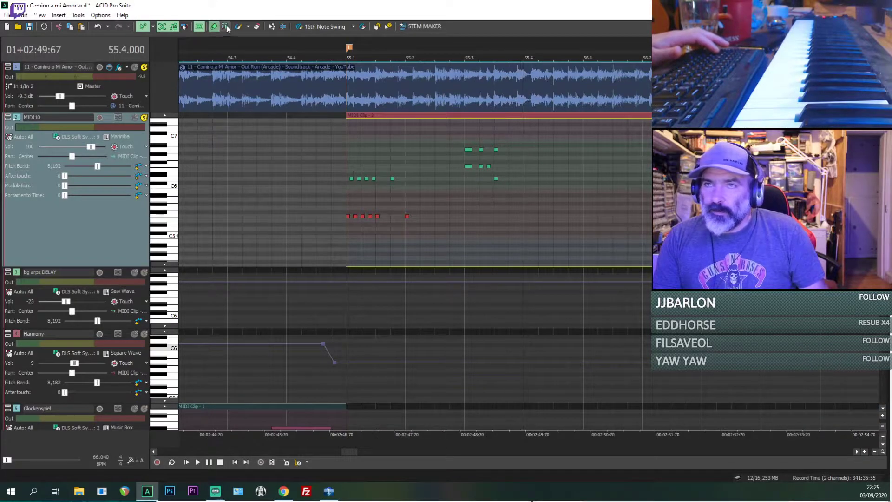
pyautogui.moveTo(431, 222); pyautogui.dragTo(346, 151)
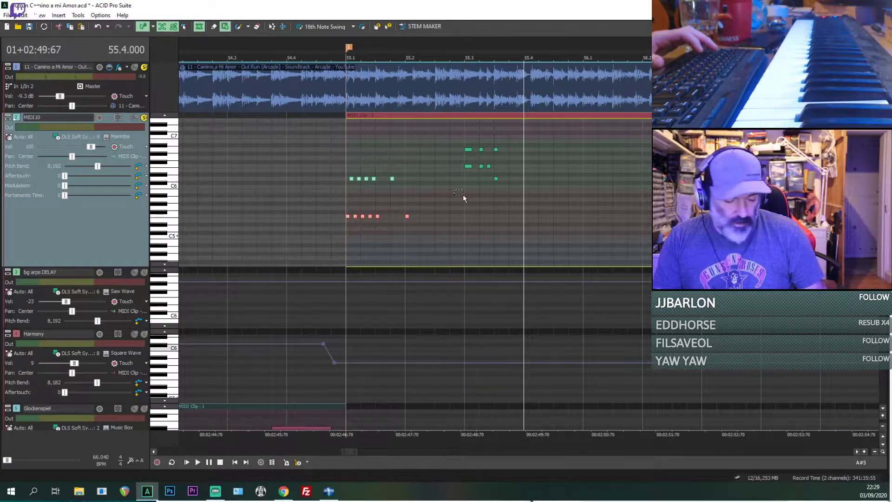
pyautogui.moveTo(508, 216); pyautogui.dragTo(525, 215)
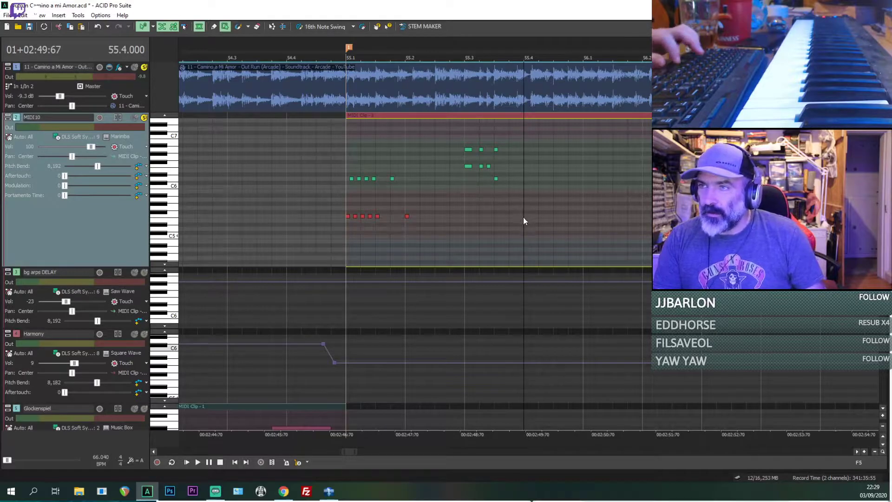
pyautogui.hotkey('ctrl', 'v')
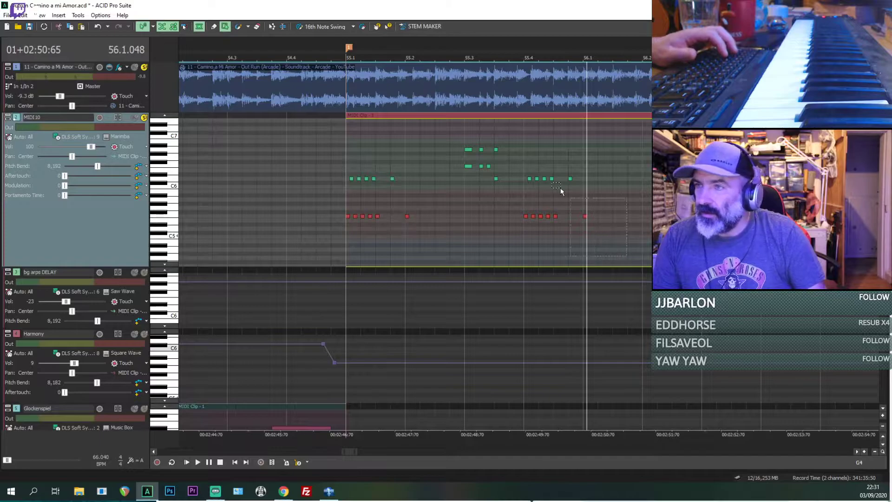
# Step: Transpose the pasted group at 55.4 down, with its low notes on C5 and its upper notes on A5
pyautogui.click(521, 217)
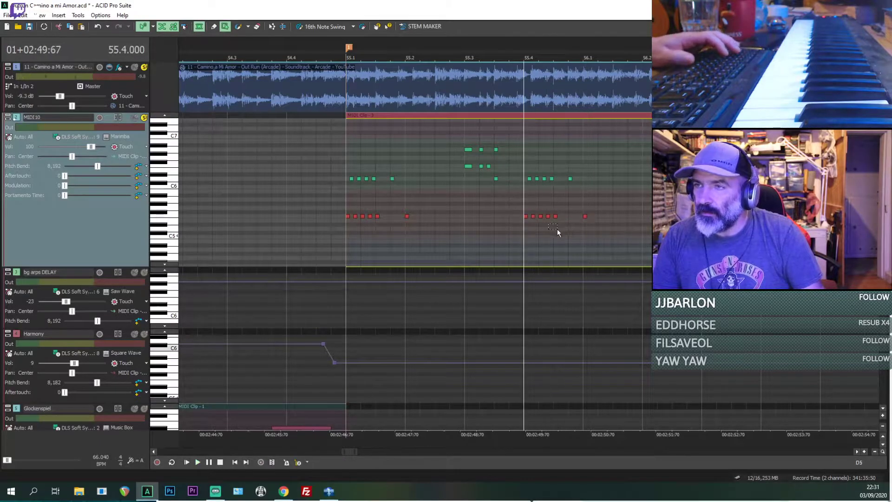
pyautogui.moveTo(525, 215); pyautogui.dragTo(526, 237)
pyautogui.click(529, 200)
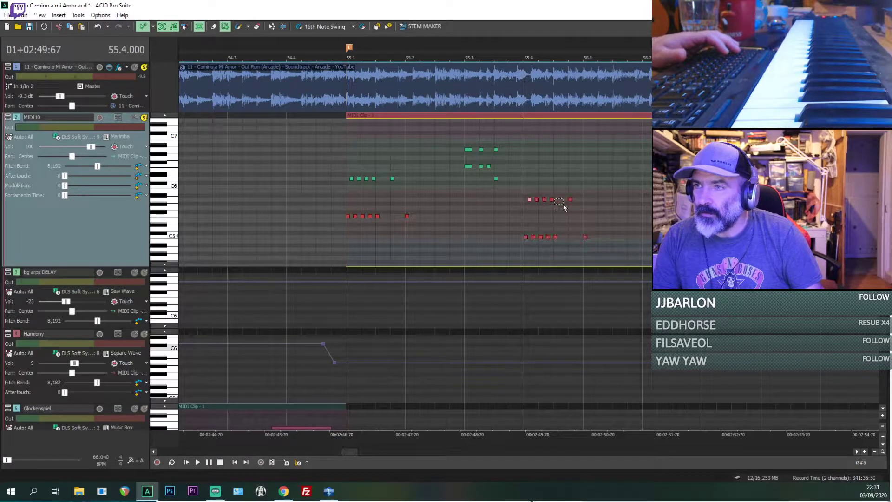
pyautogui.moveTo(581, 210); pyautogui.dragTo(510, 193)
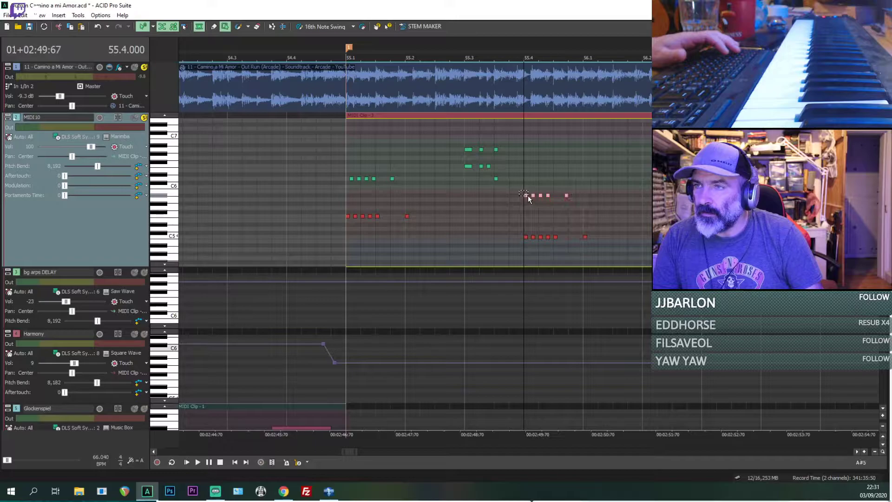
pyautogui.scroll(3, 528, 203)
pyautogui.moveTo(527, 199); pyautogui.dragTo(538, 200)
# Step: Play the pasted group from 55.4, mute MIDI10, and replay only the reference audio in short bursts
pyautogui.press('space')
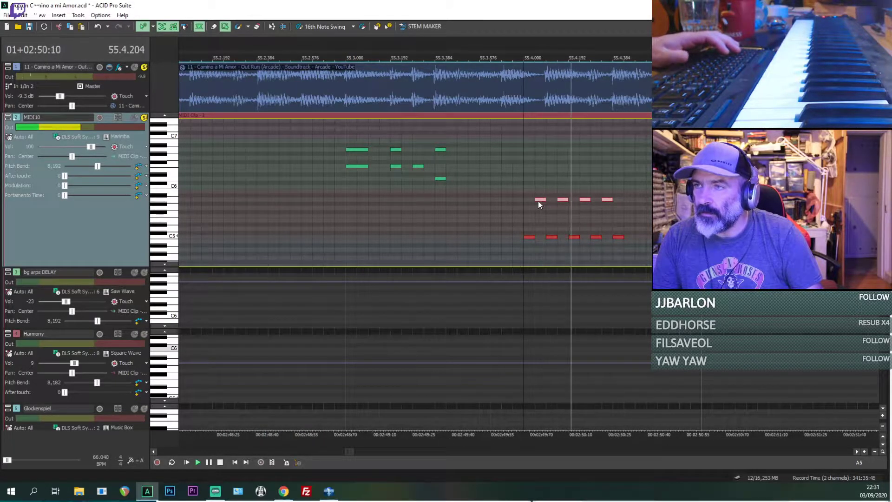
pyautogui.click(133, 119)
pyautogui.press('space')
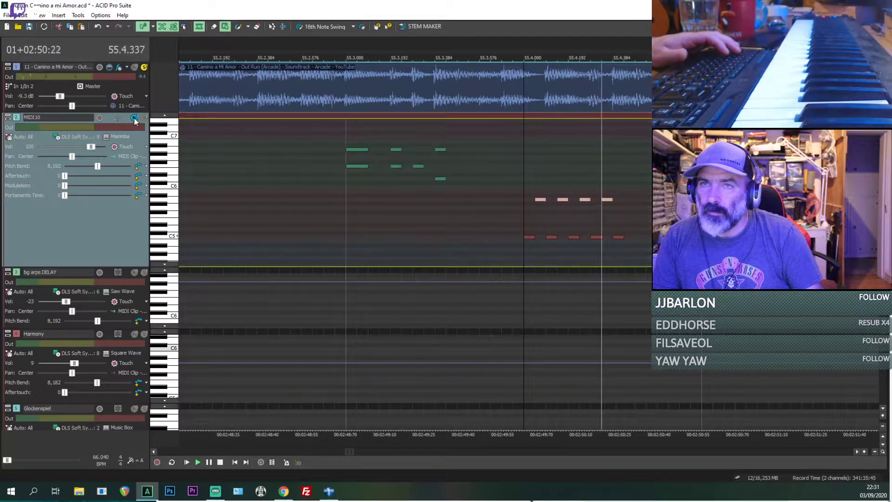
pyautogui.press('space')
pyautogui.press('space')
pyautogui.scroll(-3, 425, 181)
pyautogui.press('space')
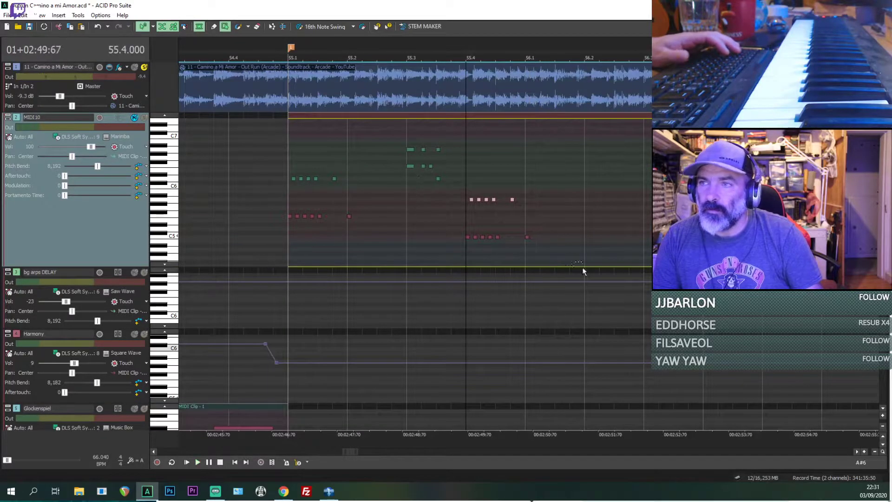
# Step: Move the whole pasted note group from 55.4 to the start of bar 56 and briefly replay the reference
pyautogui.moveTo(467, 236); pyautogui.dragTo(526, 236)
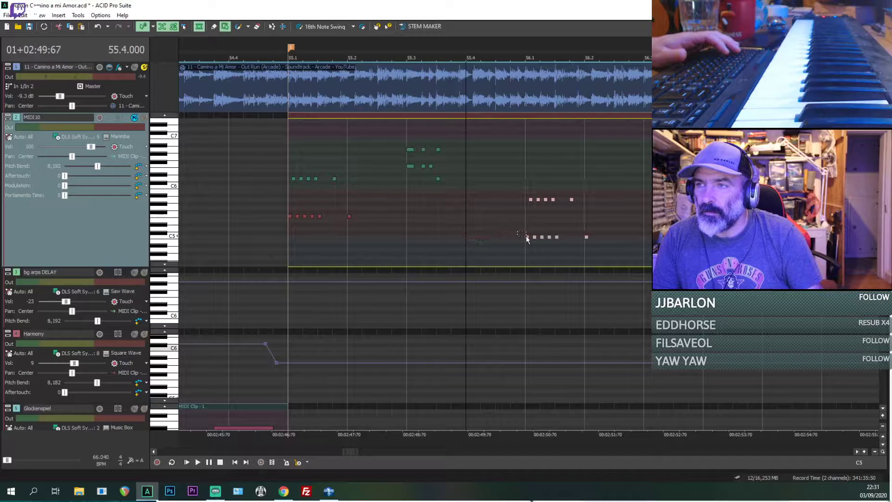
pyautogui.press('space')
pyautogui.press('space')
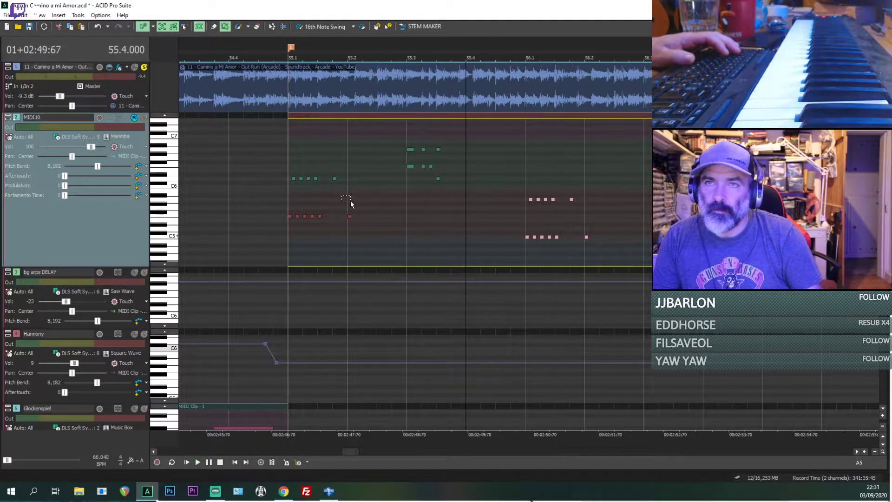
# Step: Lower the upper notes of the bar 56 group to G5 and listen to the reference from there
pyautogui.click(530, 257)
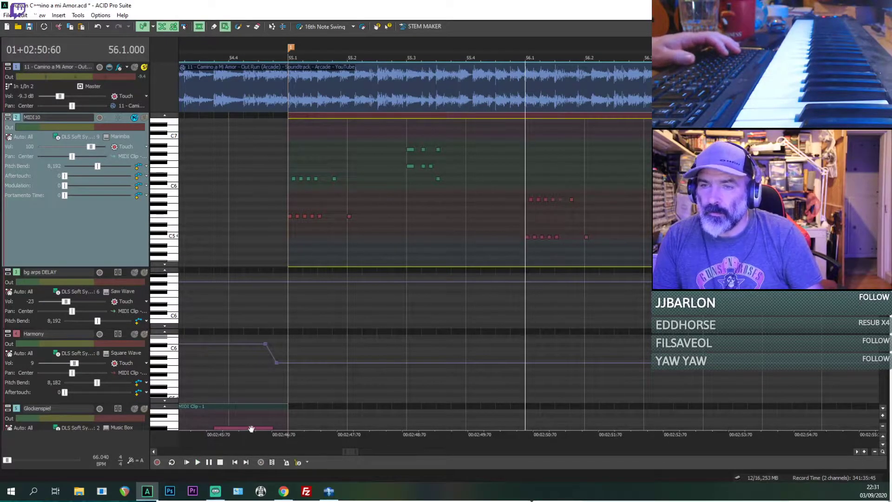
pyautogui.hotkey('ctrl', 'd')
pyautogui.scroll(3, 594, 242)
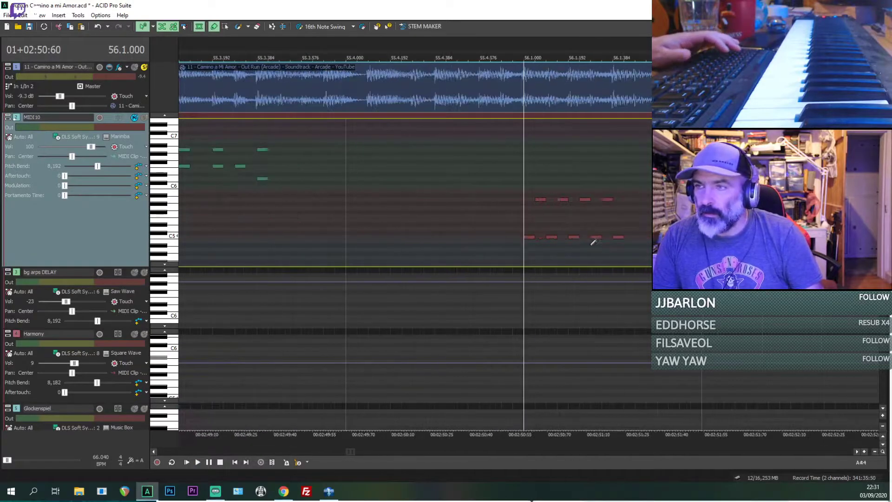
pyautogui.click(535, 207)
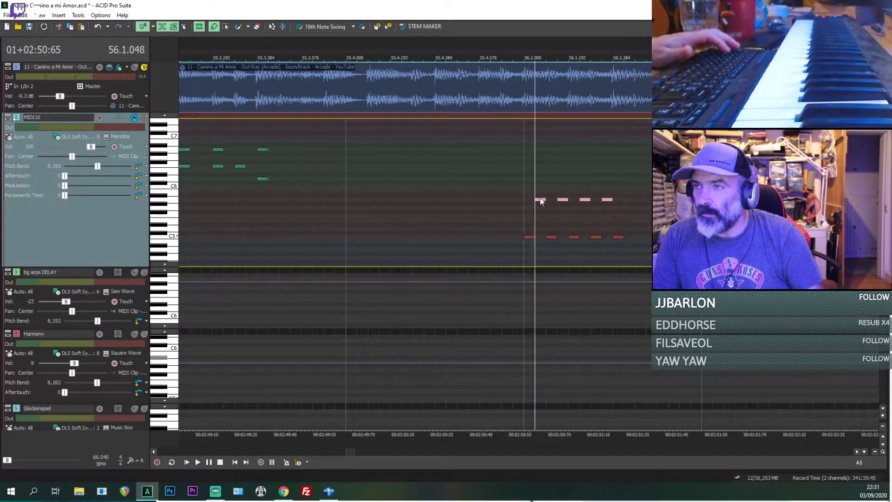
pyautogui.moveTo(543, 200); pyautogui.dragTo(541, 207)
pyautogui.press('space')
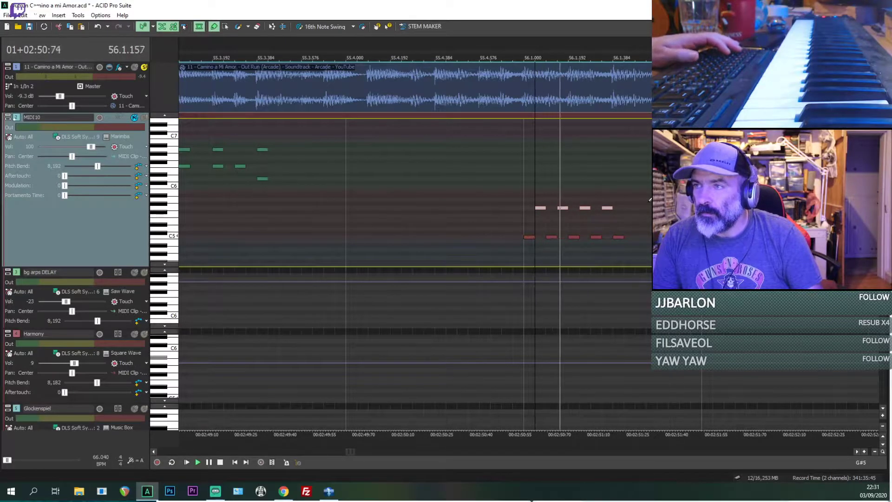
pyautogui.press('space')
pyautogui.press('space')
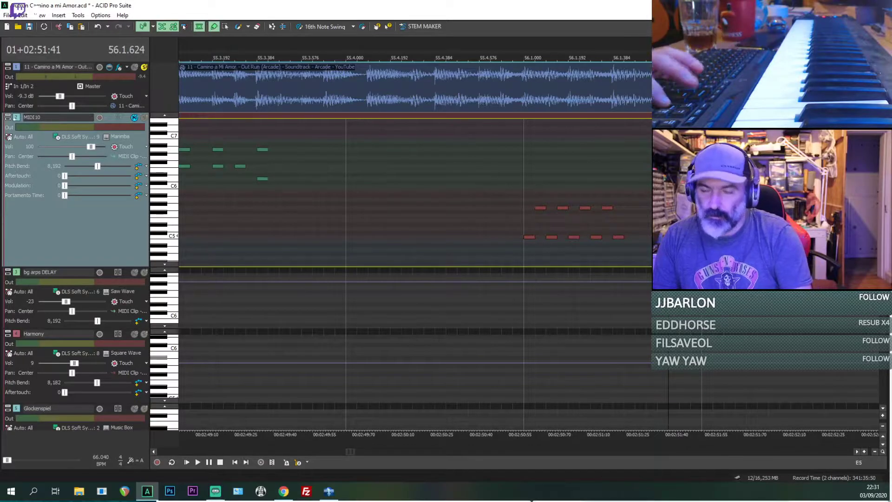
# Step: Delete the detached last notes of the bar 56 group and play the reference on to 56.3
pyautogui.click(660, 209)
pyautogui.scroll(-3, 660, 211)
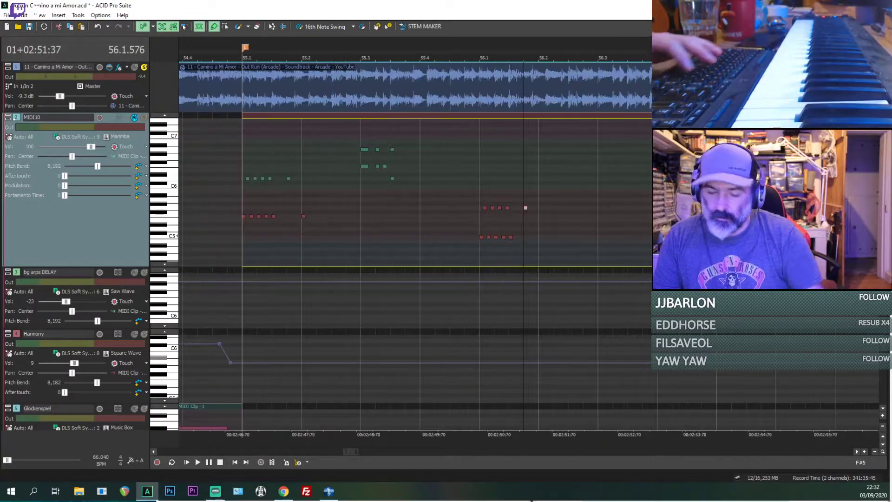
pyautogui.press('space')
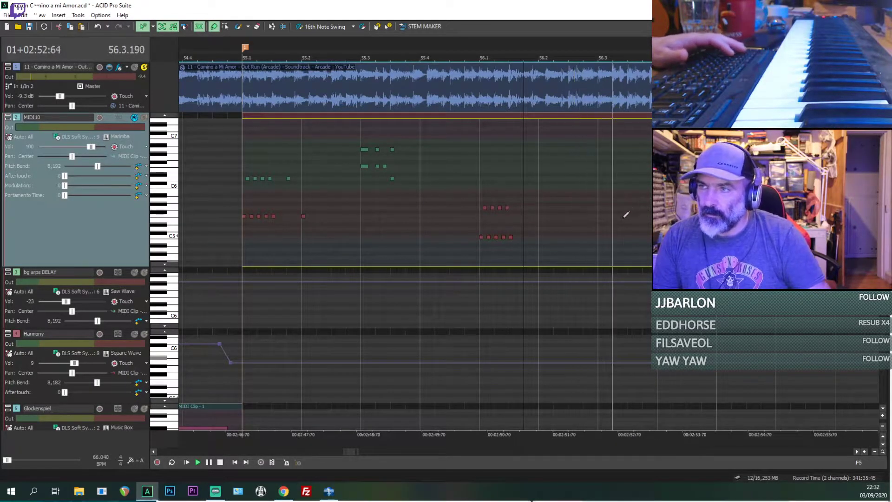
pyautogui.press('space')
# Step: Draw a C5 note at 56.3.000, a short G5 note right after it, and a second G5 note at 56.3.192
pyautogui.click(600, 240)
pyautogui.scroll(2, 601, 238)
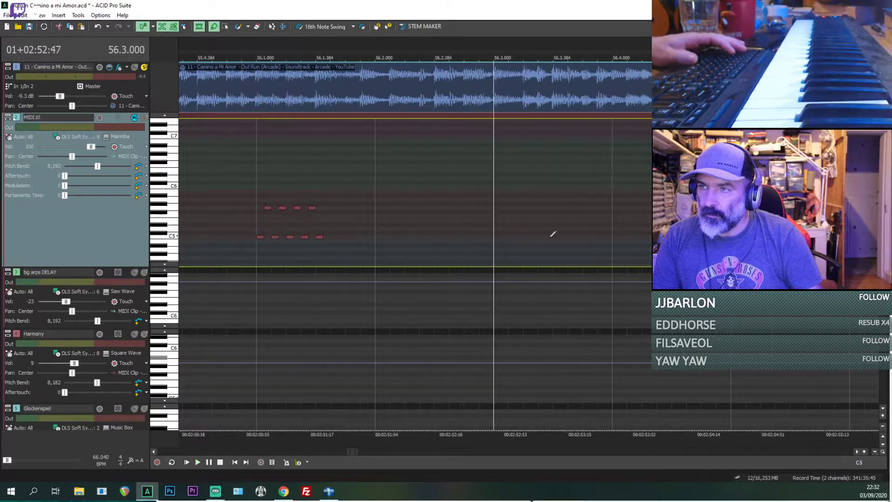
pyautogui.click(512, 199)
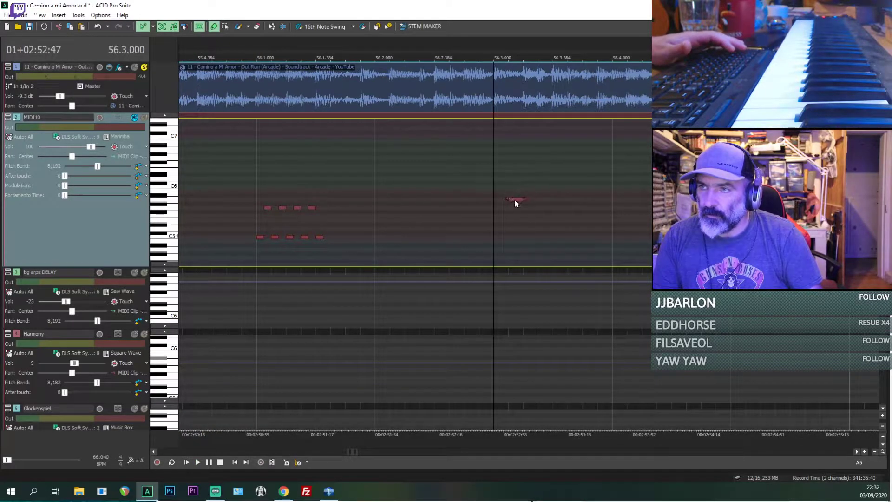
pyautogui.moveTo(506, 205); pyautogui.dragTo(506, 206)
pyautogui.scroll(3, 504, 210)
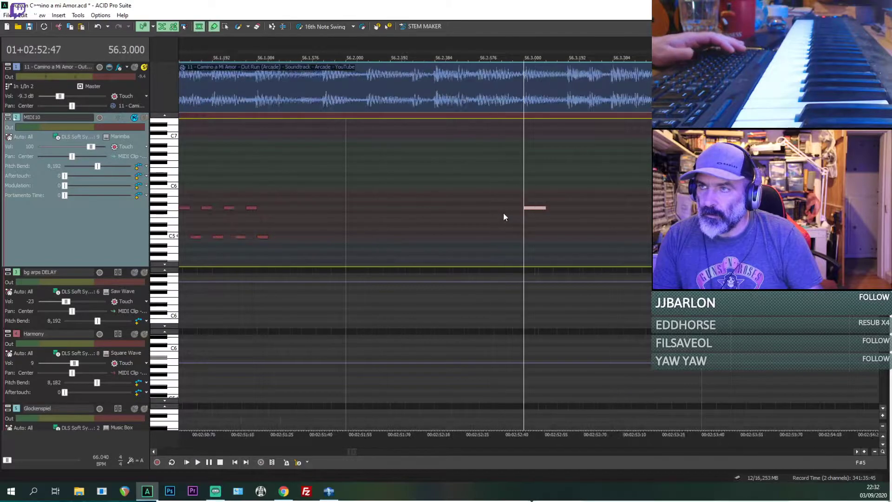
pyautogui.scroll(-1, 525, 209)
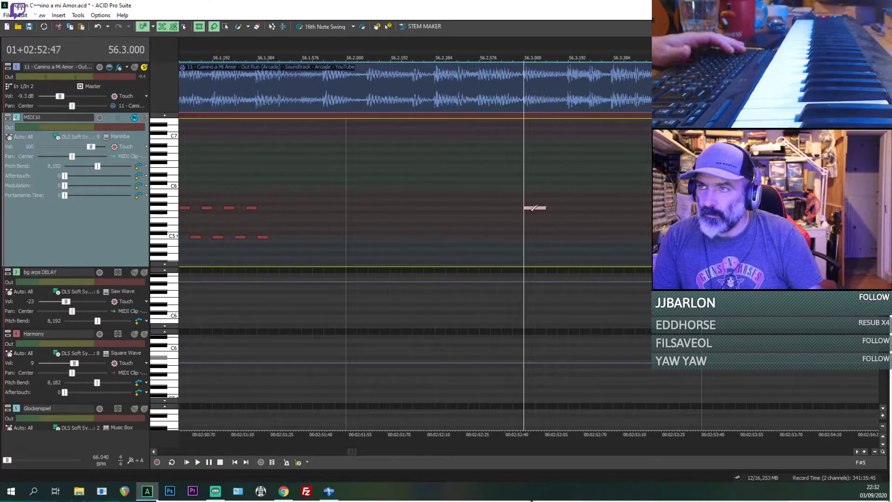
pyautogui.moveTo(531, 207); pyautogui.dragTo(539, 208)
pyautogui.click(529, 237)
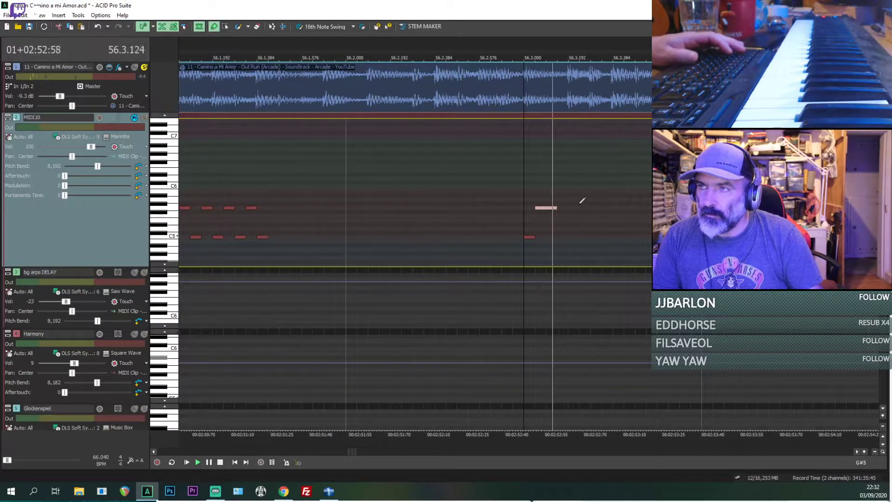
pyautogui.moveTo(576, 203); pyautogui.dragTo(547, 208)
# Step: Replay the reference audio from 56.3 in short bursts to check the new notes, and place the cursor at 56.3.192
pyautogui.press('space')
pyautogui.press('space')
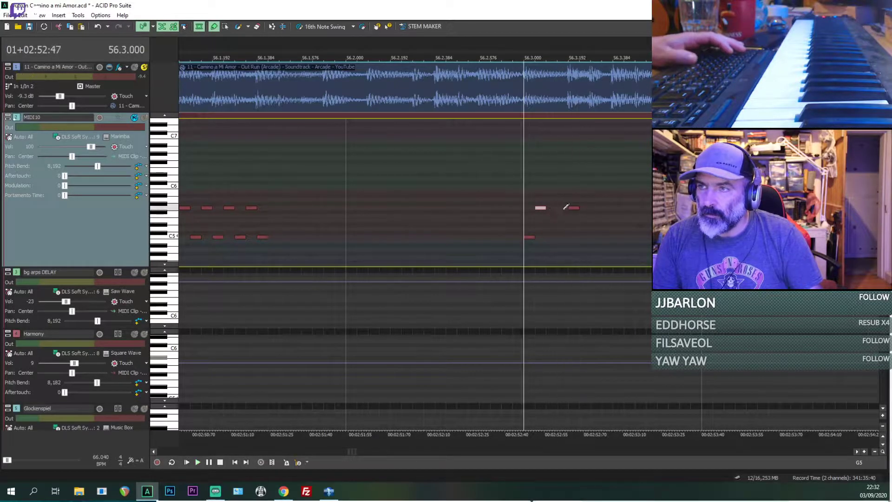
pyautogui.press('space')
pyautogui.press('space')
pyautogui.press('space')
pyautogui.press('space')
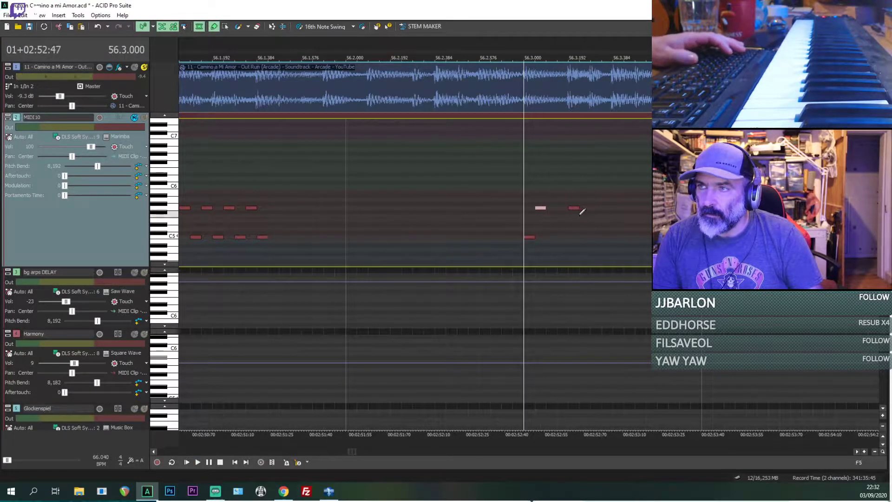
pyautogui.click(581, 219)
pyautogui.press('space')
pyautogui.press('space')
pyautogui.click(570, 217)
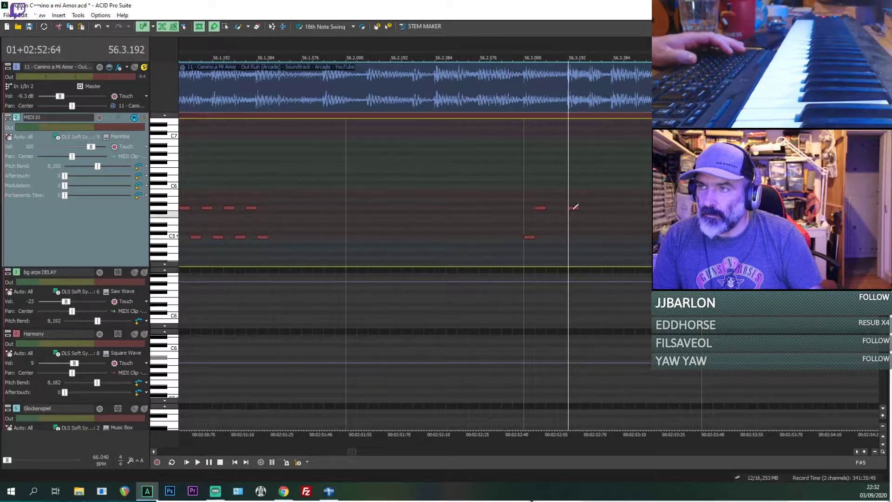
# Step: Add a G5 note at 56.3.384 and lengthen the G5 note at 56.3.192 to match, replaying the reference in short bursts
pyautogui.press('space')
pyautogui.press('space')
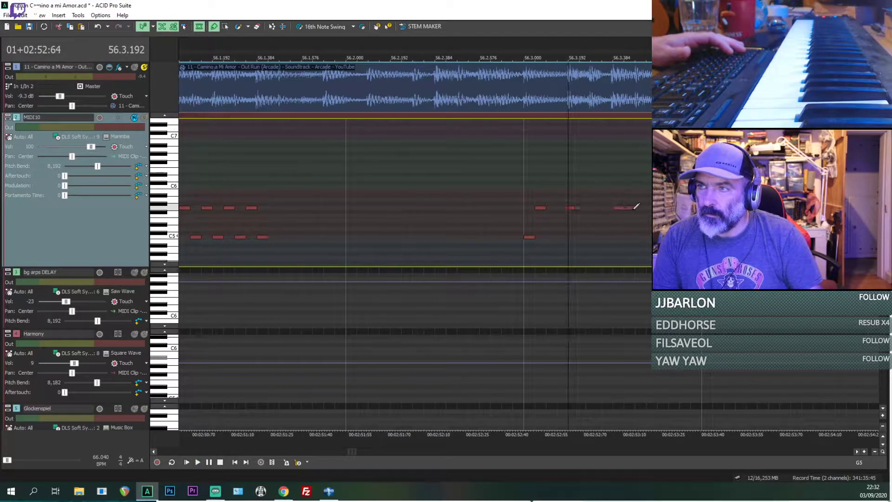
pyautogui.press('space')
pyautogui.press('space')
pyautogui.press('space')
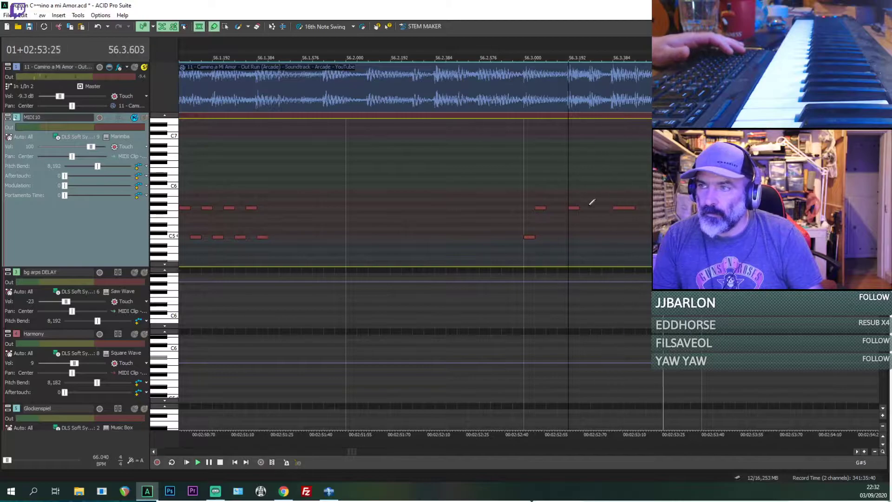
pyautogui.press('space')
pyautogui.press('space')
pyautogui.press('space')
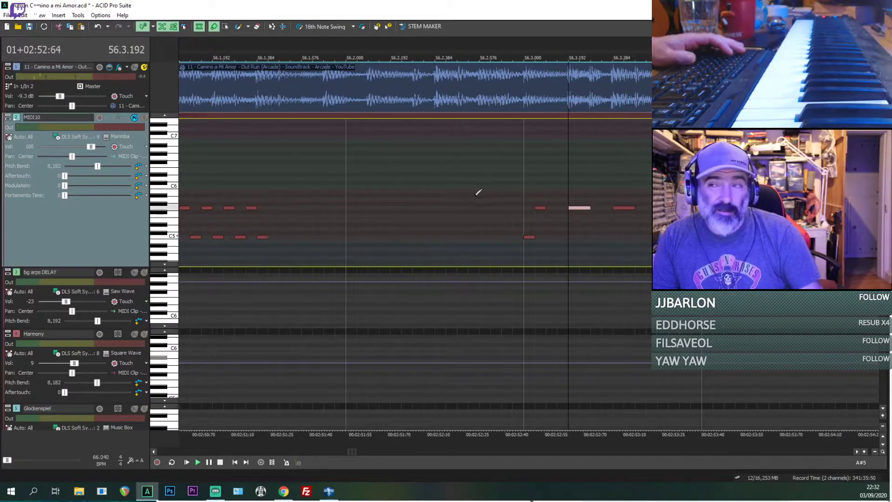
# Step: Play the marimba alone from 56.2.432, shift the G5 note at 56.3.192 to 56.3.240 and delete the stray note beneath it
pyautogui.click(446, 203)
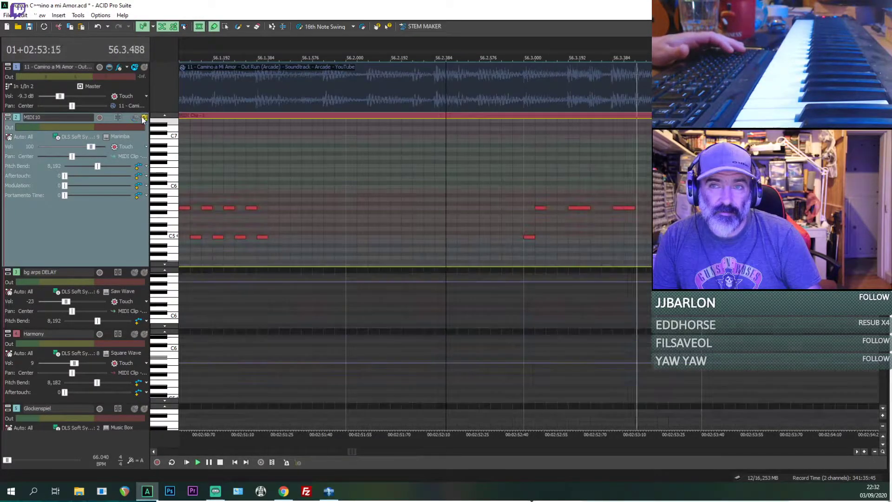
pyautogui.click(144, 118)
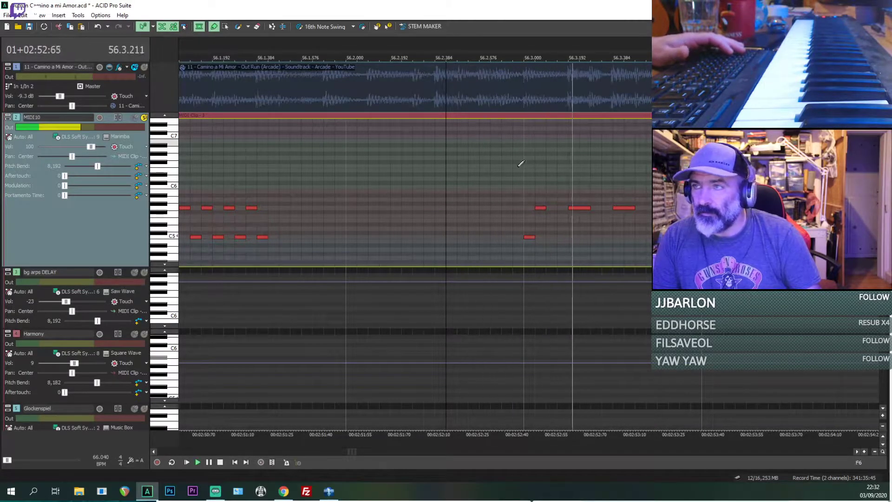
pyautogui.click(579, 208)
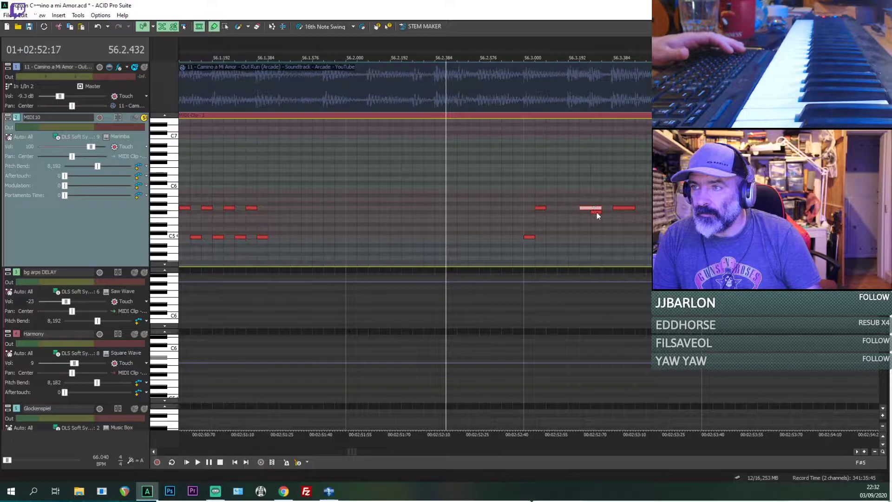
pyautogui.click(596, 213)
pyautogui.press('Delete')
# Step: Compare the marimba and the reference audio around 56.3 by muting and soloing each track in turn
pyautogui.click(496, 195)
pyautogui.press('space')
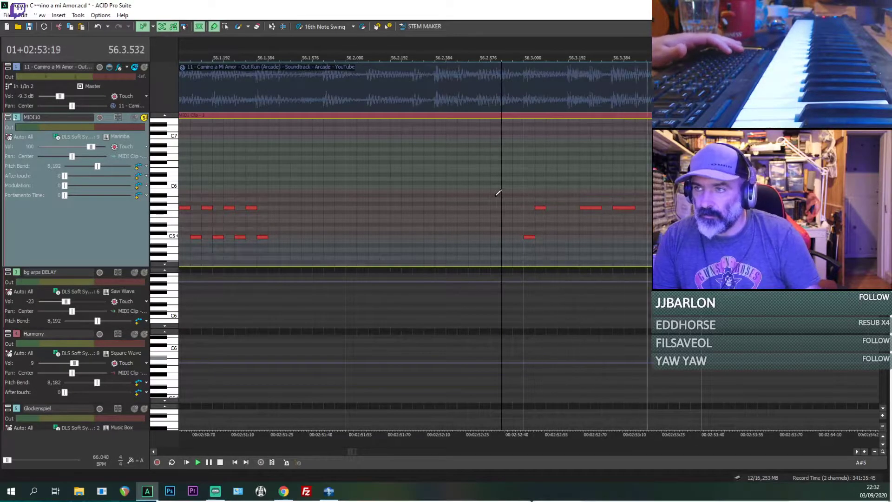
pyautogui.press('space')
pyautogui.click(144, 68)
pyautogui.press('space')
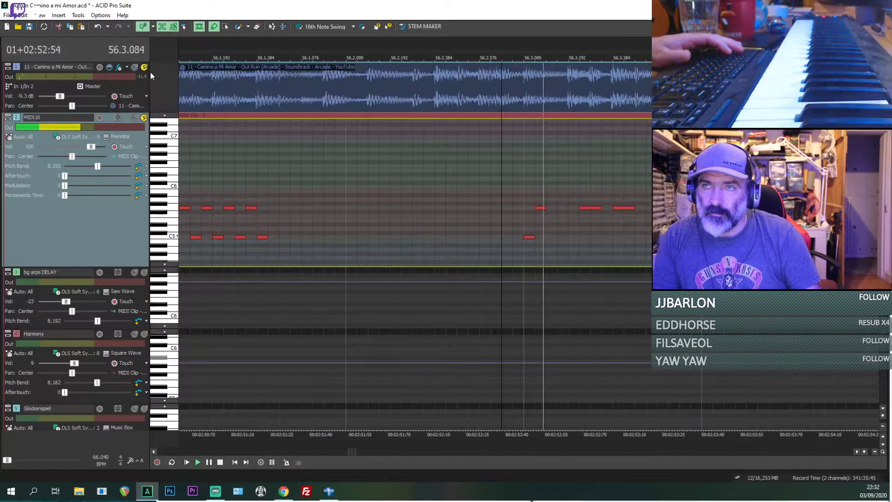
pyautogui.click(134, 117)
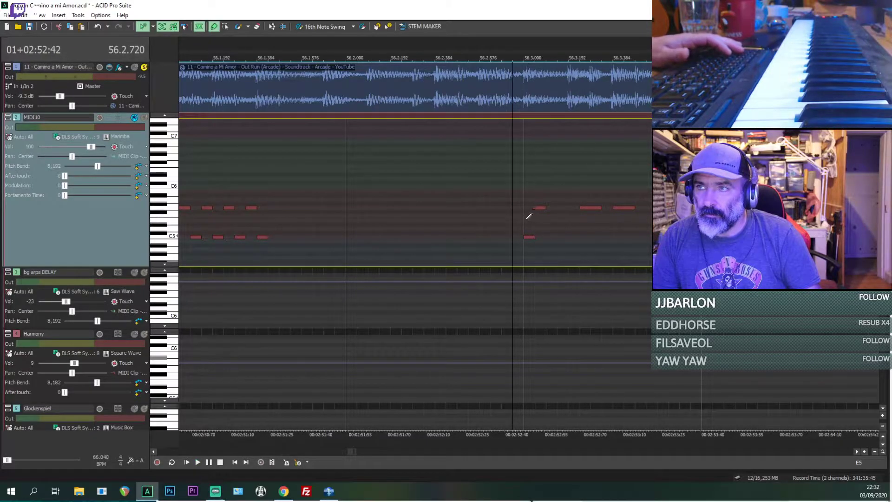
pyautogui.click(134, 118)
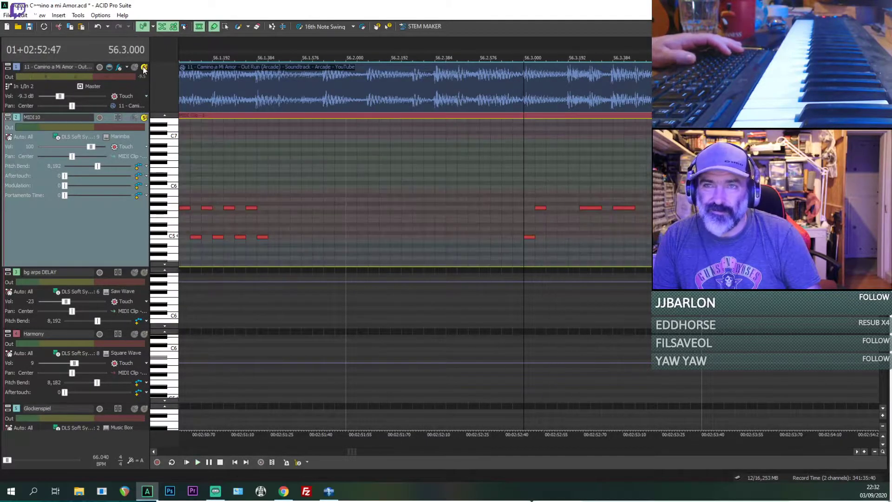
pyautogui.click(134, 68)
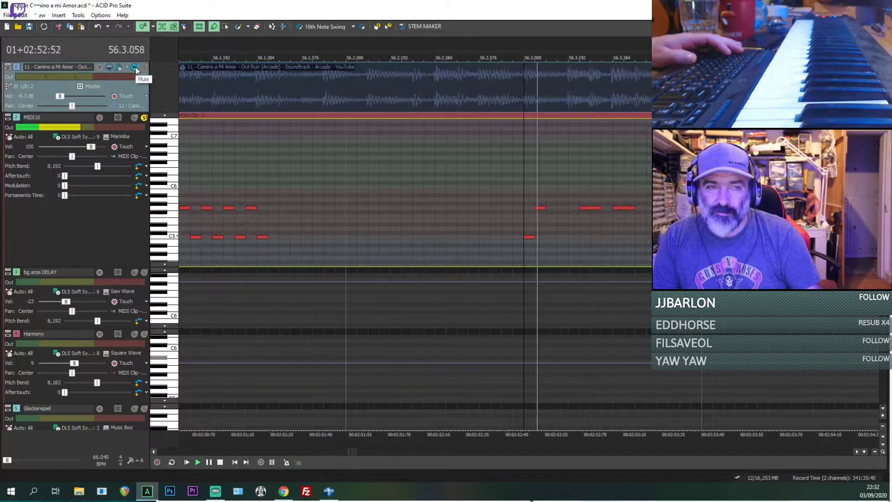
# Step: Move the last G5 note of bar 56 to 56.3.432 and play the reference with the marimba from 56.3.240
pyautogui.moveTo(616, 211); pyautogui.dragTo(627, 211)
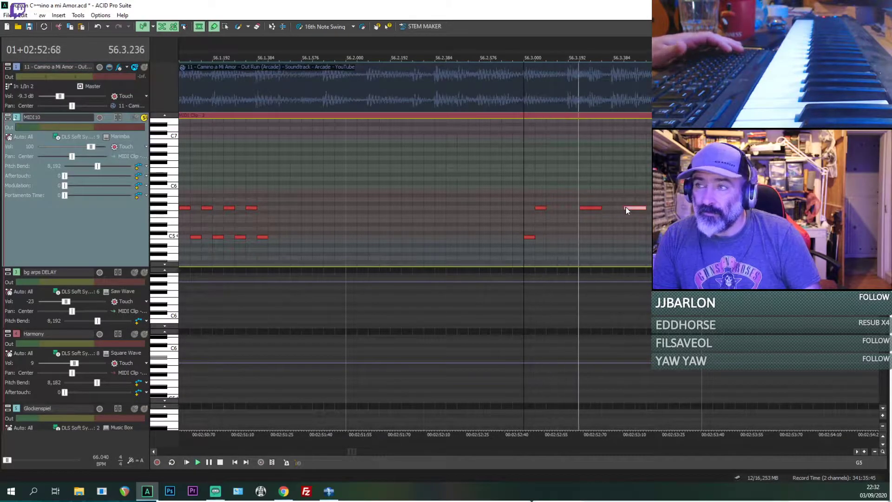
pyautogui.click(145, 68)
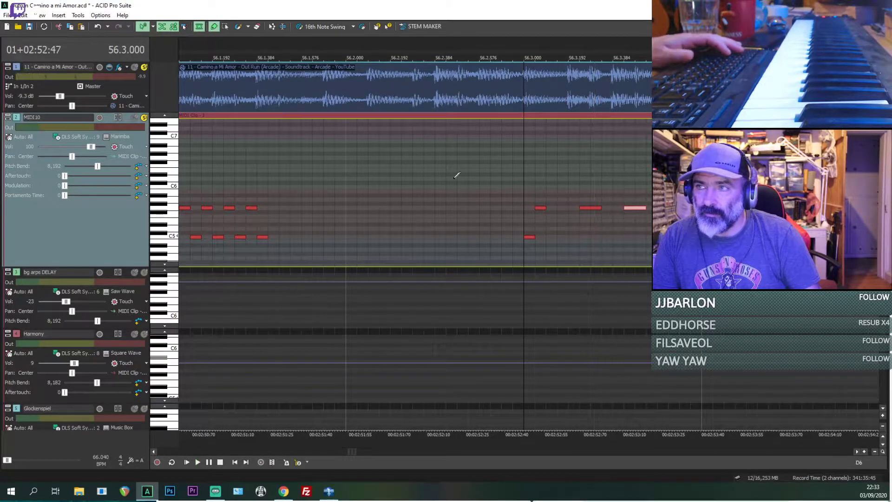
pyautogui.click(582, 207)
pyautogui.scroll(4, 580, 214)
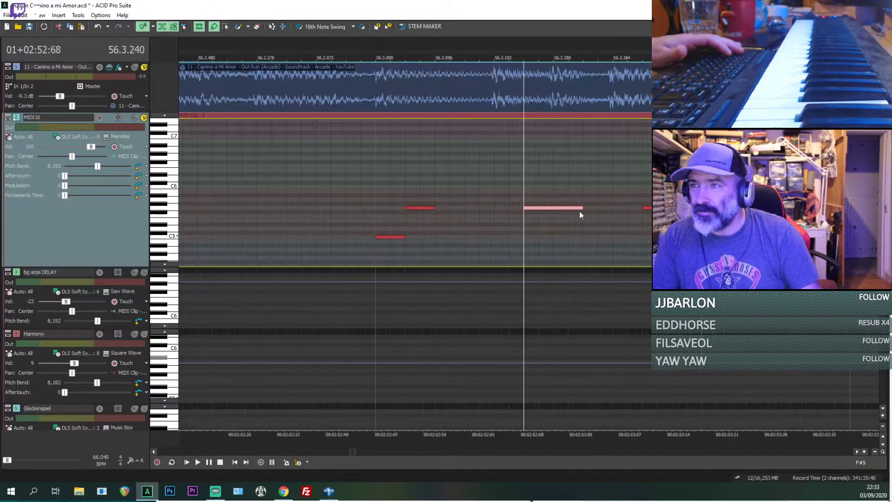
pyautogui.scroll(-2, 572, 212)
pyautogui.press('space')
pyautogui.press('space')
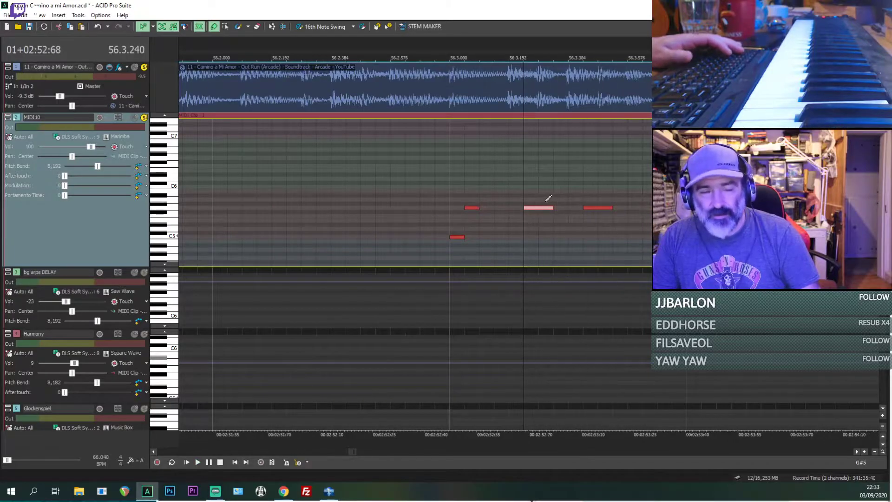
pyautogui.press('space')
# Step: Select all marimba notes in bars 55–56 and paste a copy of them at 57.1
pyautogui.scroll(-1, 541, 198)
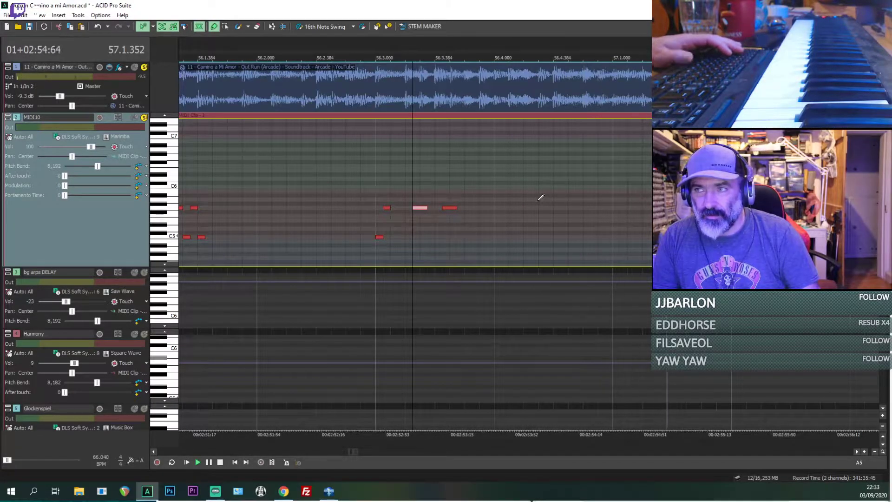
pyautogui.press('space')
pyautogui.press('space')
pyautogui.scroll(-3, 528, 207)
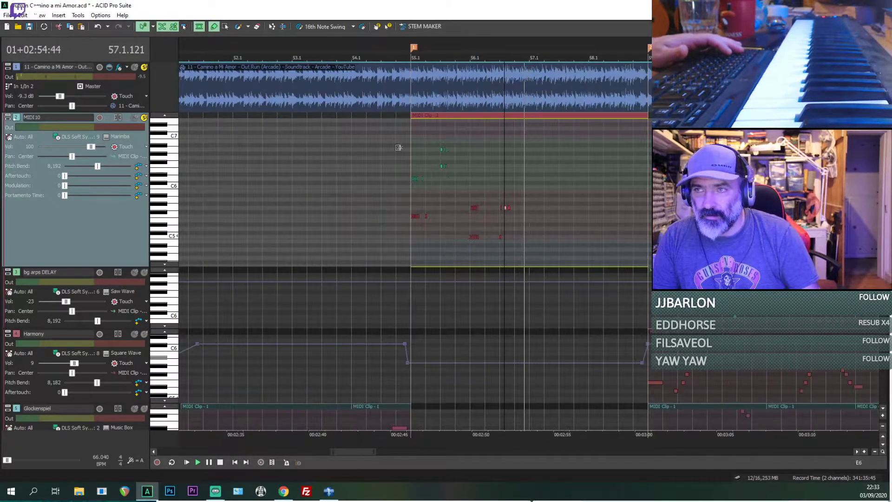
pyautogui.press('space')
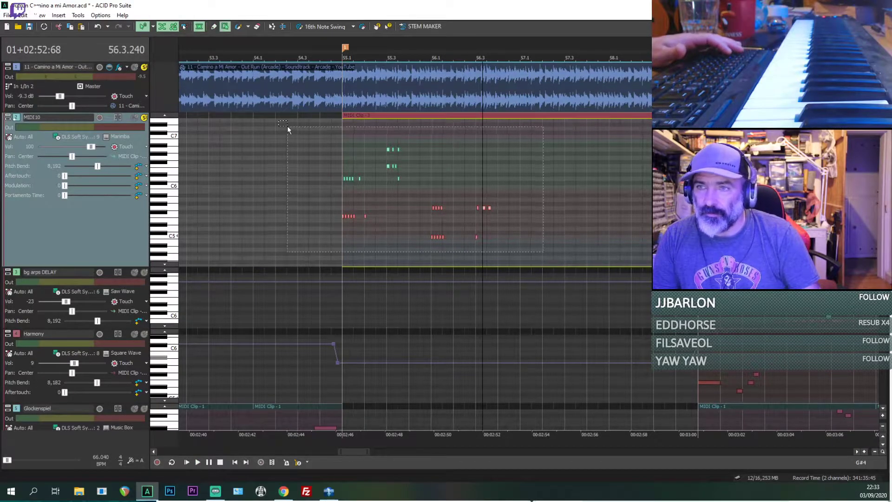
pyautogui.moveTo(287, 126); pyautogui.dragTo(342, 128)
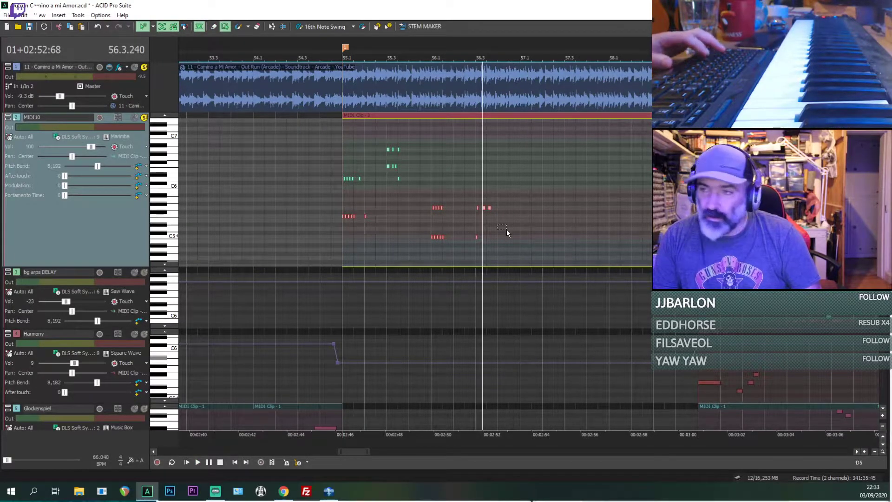
pyautogui.press('space')
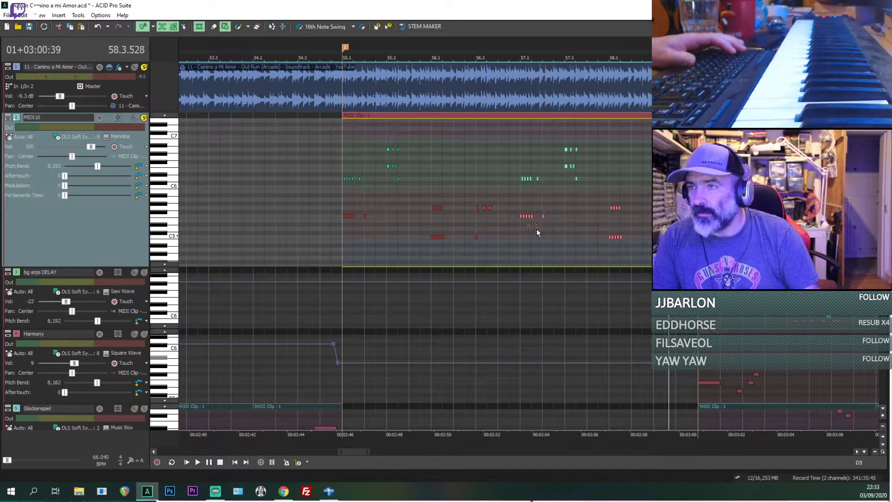
# Step: Lower the copied note group at 57.1 by three semitones, putting its lower notes on D5
pyautogui.click(522, 241)
pyautogui.scroll(3, 520, 239)
pyautogui.press('space')
pyautogui.press('space')
pyautogui.press('space')
pyautogui.moveTo(586, 239); pyautogui.dragTo(500, 180)
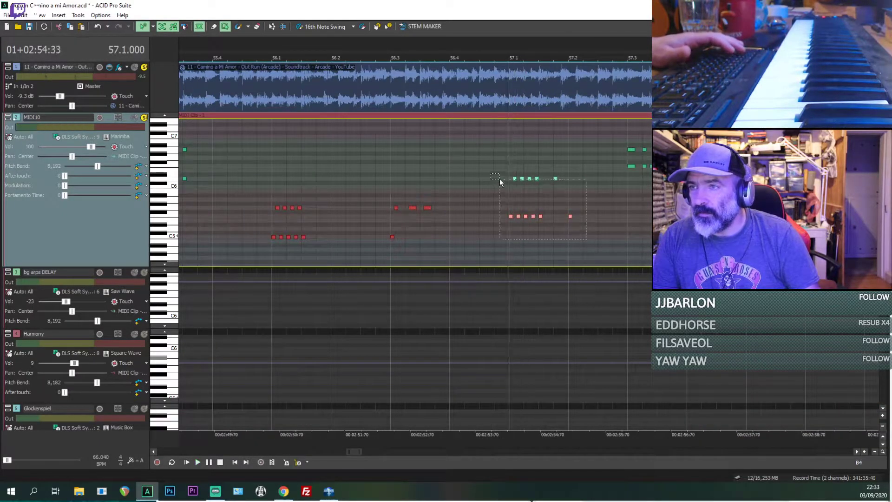
pyautogui.moveTo(511, 214); pyautogui.dragTo(515, 229)
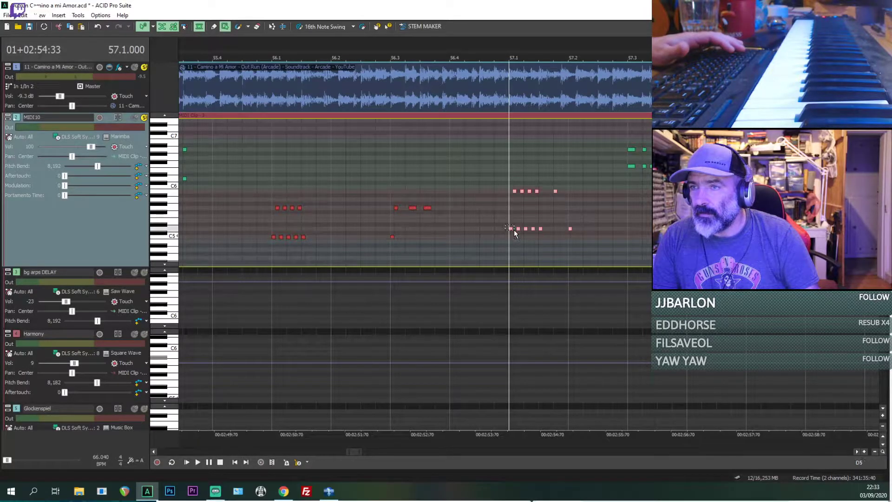
# Step: Lower the upper notes of the 57.1 group to A5 and play the passage from 57.1
pyautogui.click(546, 199)
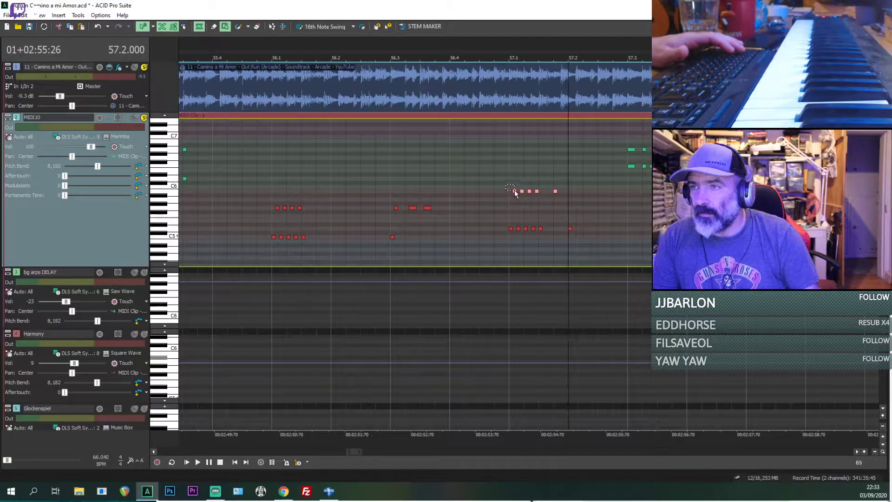
pyautogui.scroll(3, 515, 195)
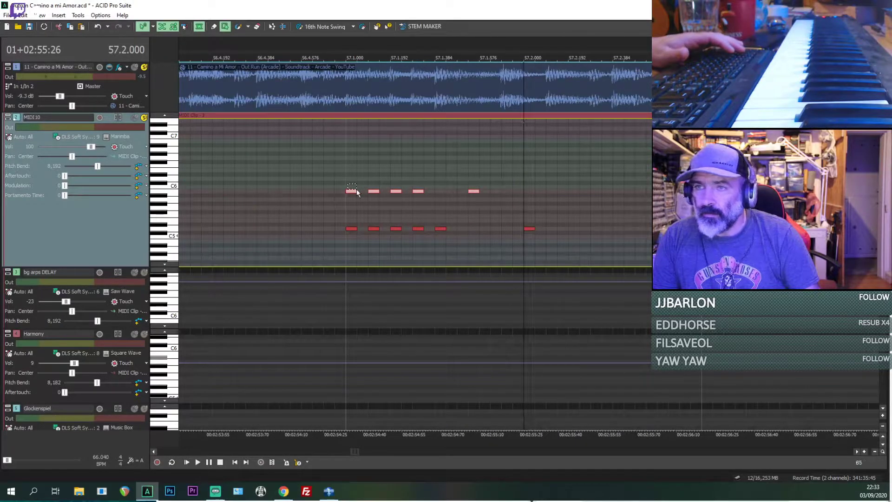
pyautogui.moveTo(364, 200); pyautogui.dragTo(361, 201)
pyautogui.press('space')
pyautogui.press('space')
pyautogui.click(344, 214)
pyautogui.press('space')
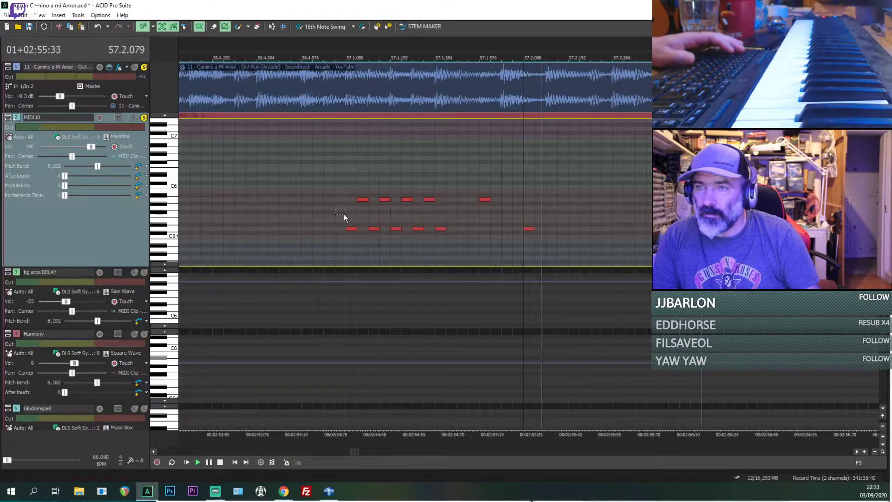
pyautogui.press('space')
pyautogui.click(344, 214)
pyautogui.press('space')
pyautogui.press('space')
# Step: Lower the opening note group at 55.1 so its lower notes sit on D5 and its upper notes on A5
pyautogui.scroll(-4, 344, 215)
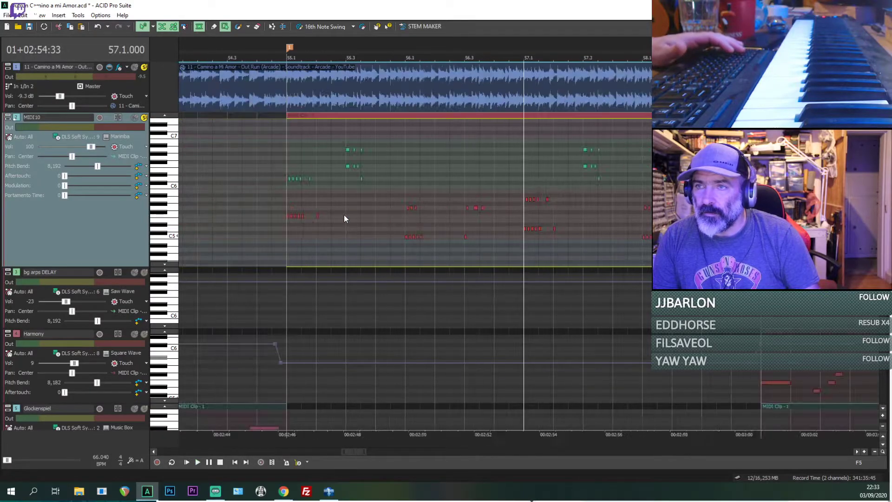
pyautogui.click(288, 235)
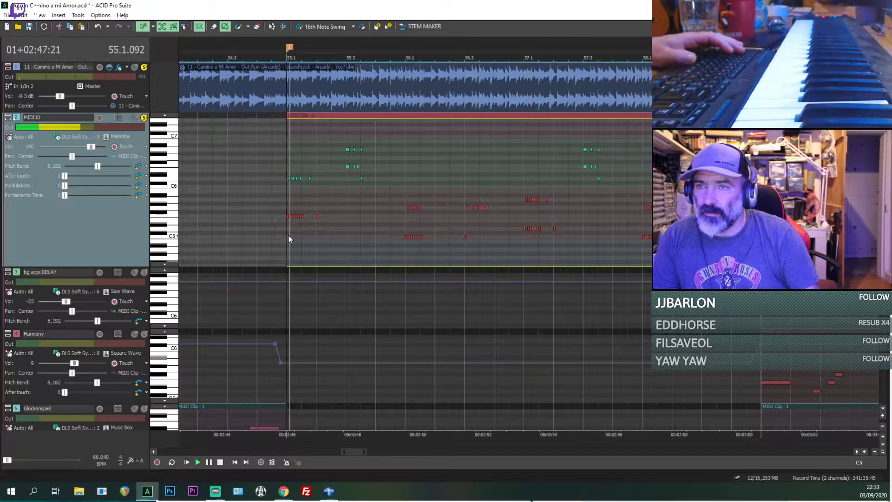
pyautogui.scroll(3, 327, 243)
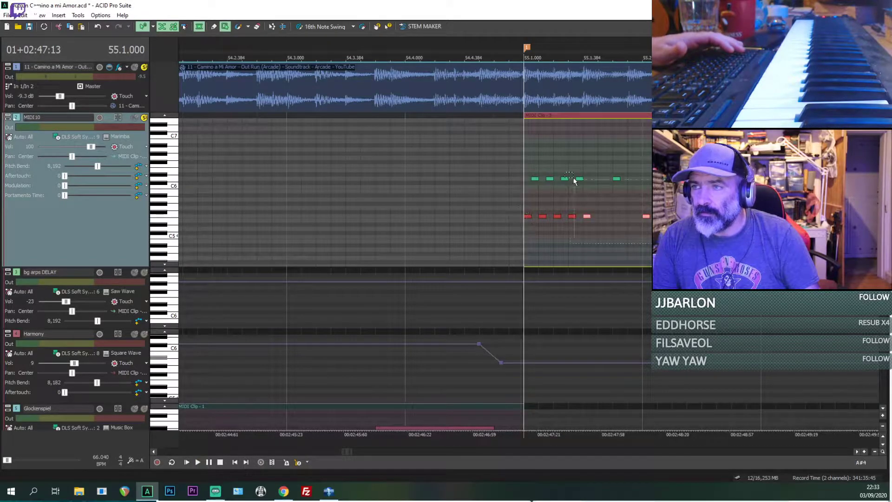
pyautogui.moveTo(527, 217); pyautogui.dragTo(528, 230)
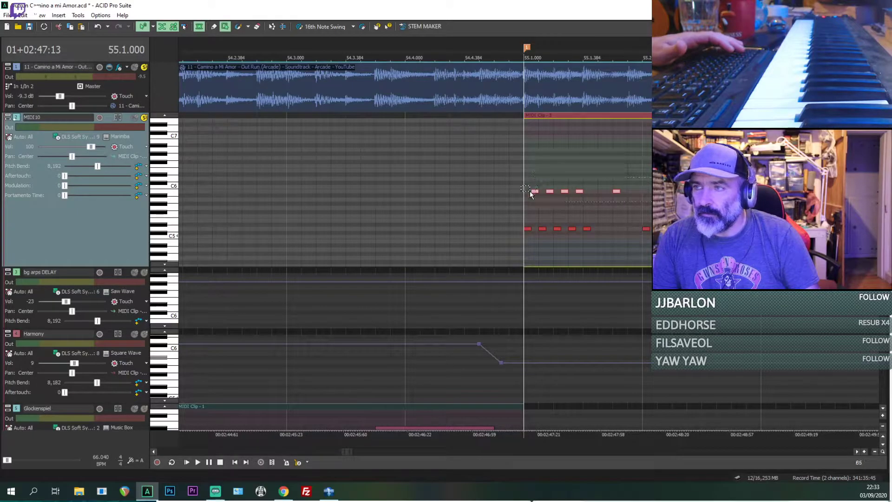
pyautogui.scroll(2, 536, 192)
pyautogui.moveTo(540, 191); pyautogui.dragTo(547, 203)
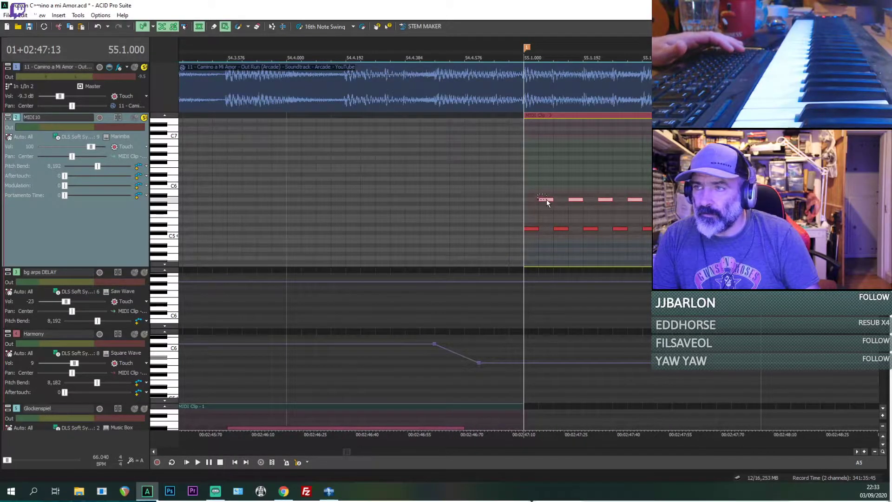
# Step: Play the break from 55.1 with the reference muted and unmuted, and mute the marimba track to compare
pyautogui.press('space')
pyautogui.scroll(-2, 539, 196)
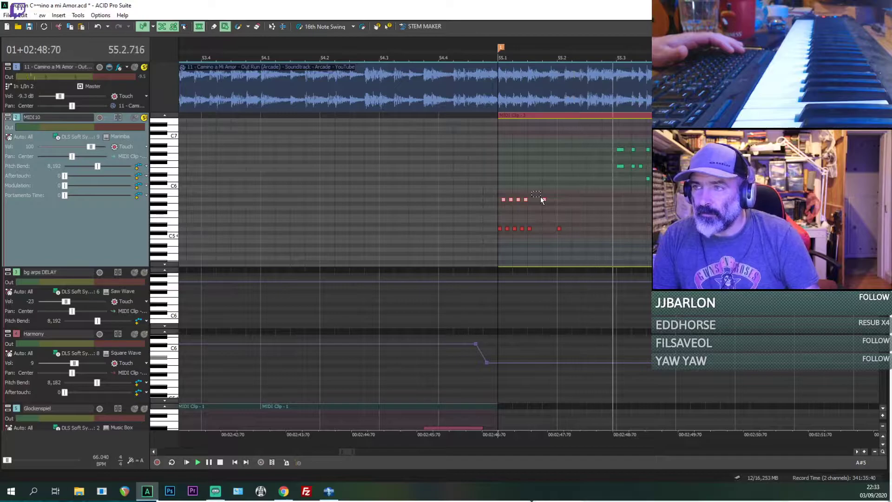
pyautogui.scroll(-1, 558, 189)
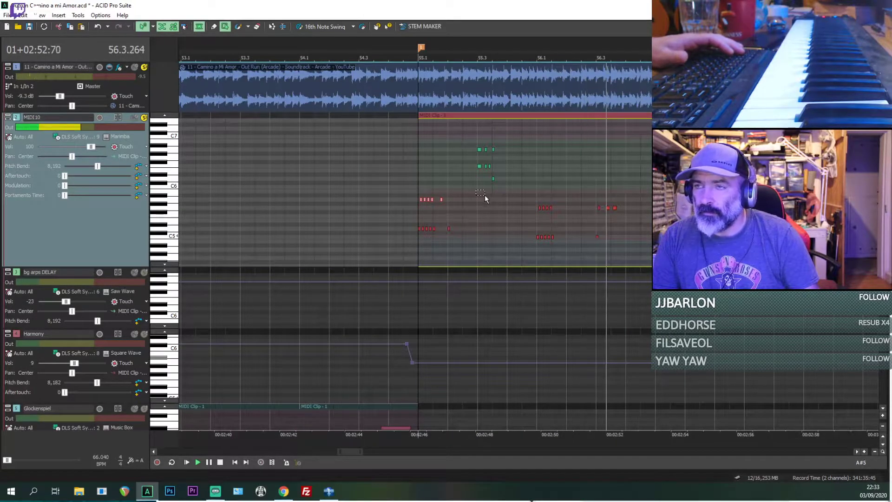
pyautogui.click(135, 67)
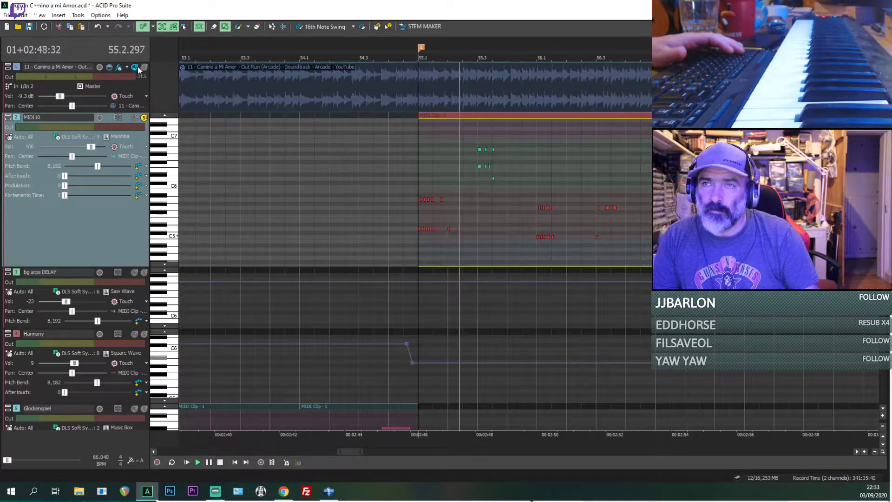
pyautogui.click(135, 68)
pyautogui.click(134, 68)
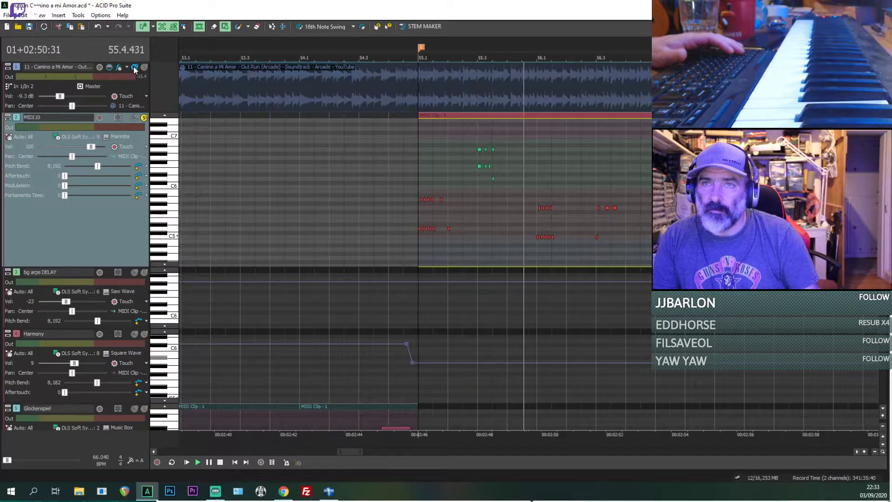
pyautogui.click(135, 68)
pyautogui.press('space')
pyautogui.click(134, 118)
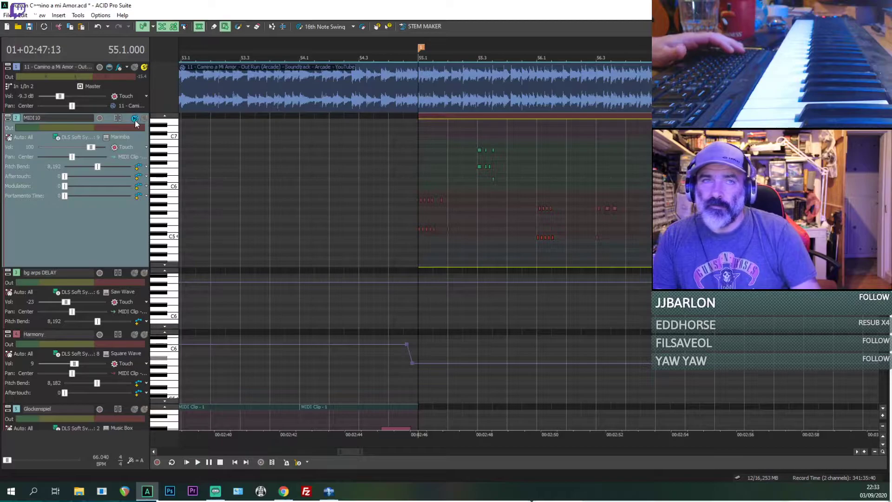
# Step: Lower the whole note group at 55.3 by one octave and play the passage from 55.3
pyautogui.press('space')
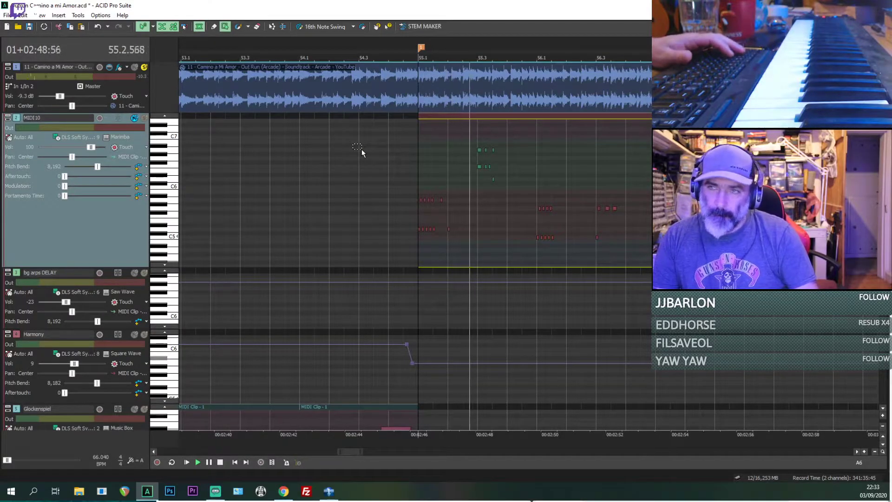
pyautogui.press('space')
pyautogui.click(482, 197)
pyautogui.press('space')
pyautogui.scroll(1, 514, 210)
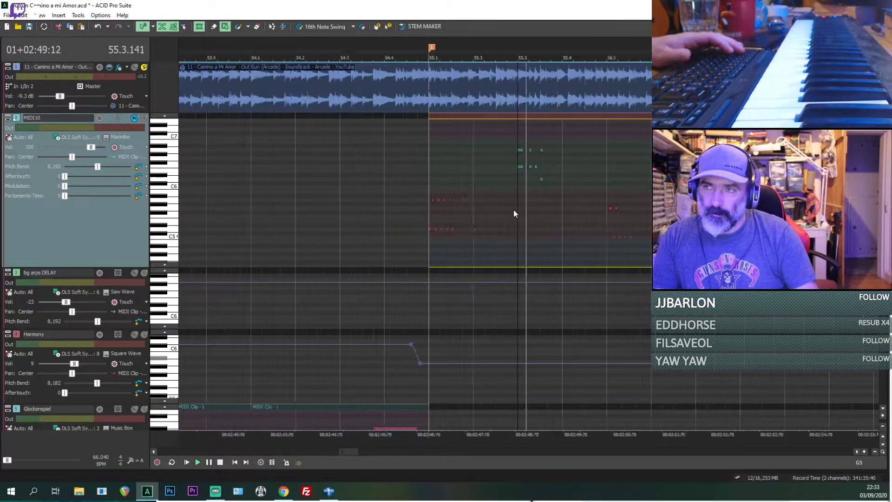
pyautogui.scroll(1, 514, 210)
pyautogui.press('space')
pyautogui.moveTo(576, 206); pyautogui.dragTo(507, 200)
pyautogui.press('space')
pyautogui.press('space')
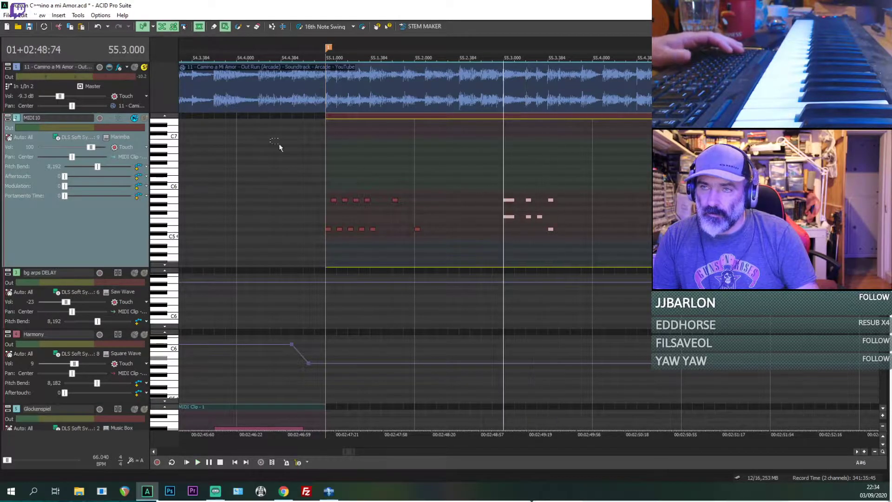
pyautogui.press('space')
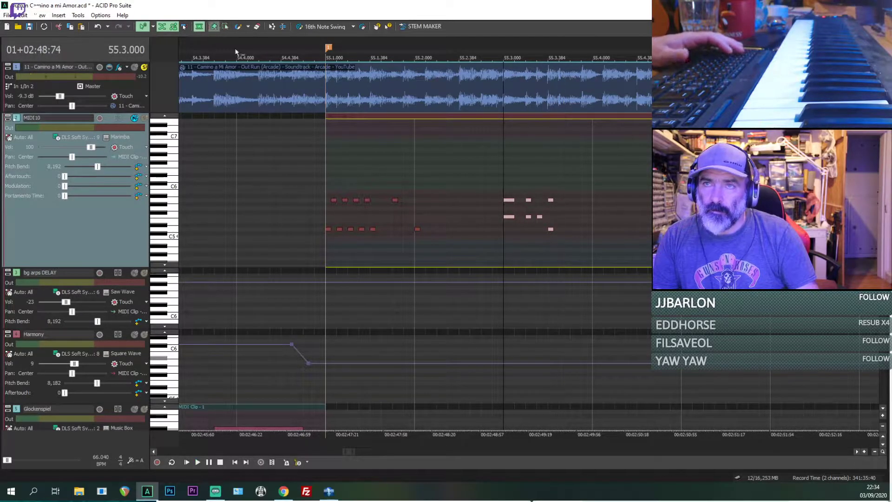
# Step: Audition the individual notes of the 55.3 group and delete the single F5 note at 55.3.288
pyautogui.click(528, 200)
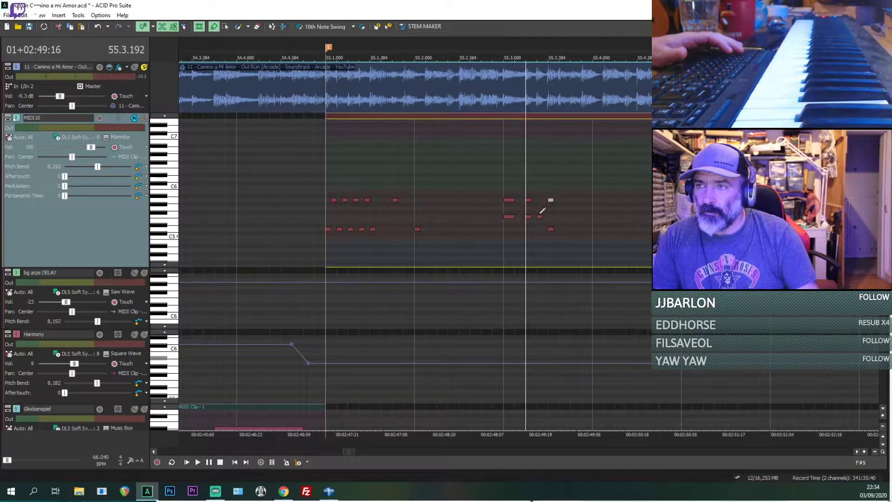
pyautogui.click(539, 216)
pyautogui.click(551, 228)
pyautogui.click(506, 218)
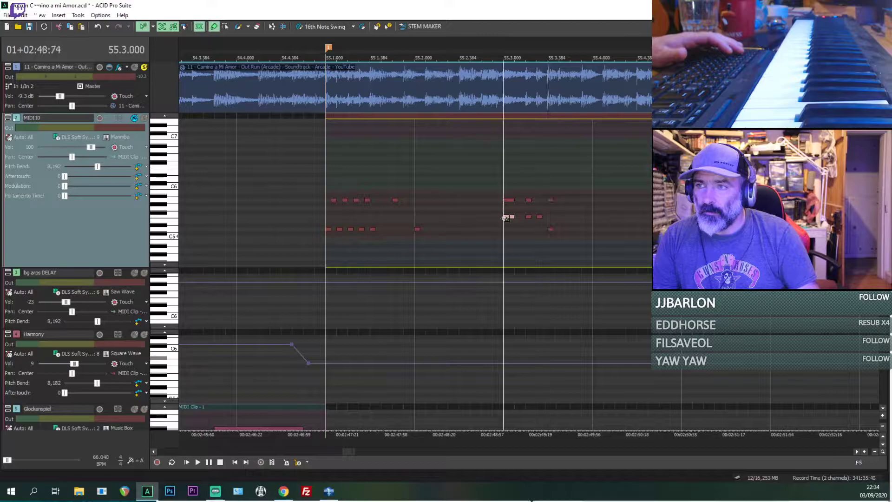
pyautogui.click(529, 217)
pyautogui.click(504, 236)
pyautogui.press('space')
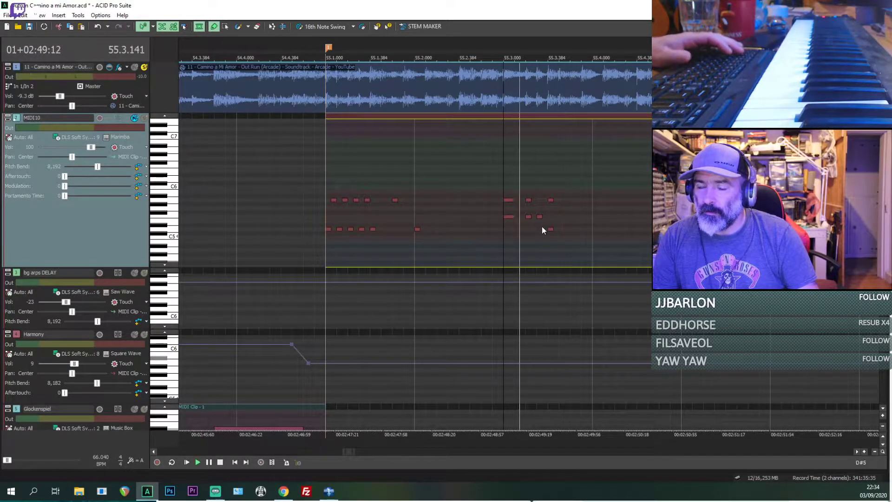
pyautogui.press('space')
pyautogui.press('space')
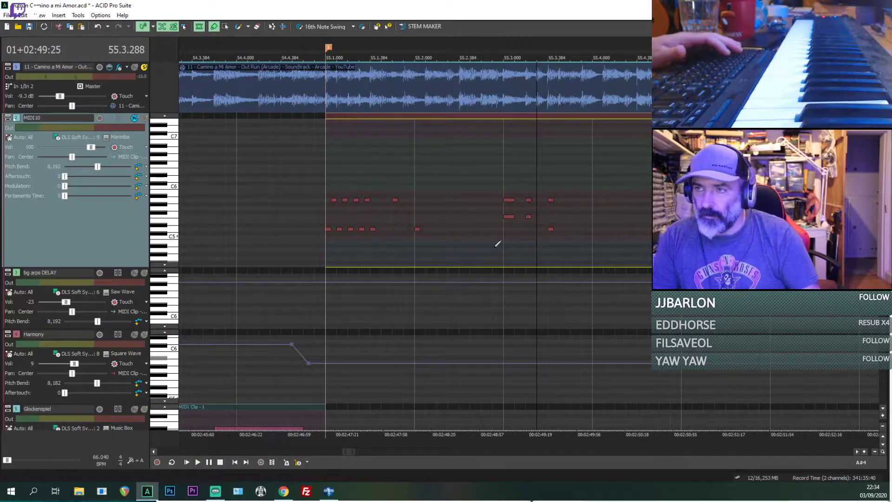
# Step: Lower the A5 note at 55.3.384 to F5 with the marimba soloed, and play it against the reference
pyautogui.click(145, 119)
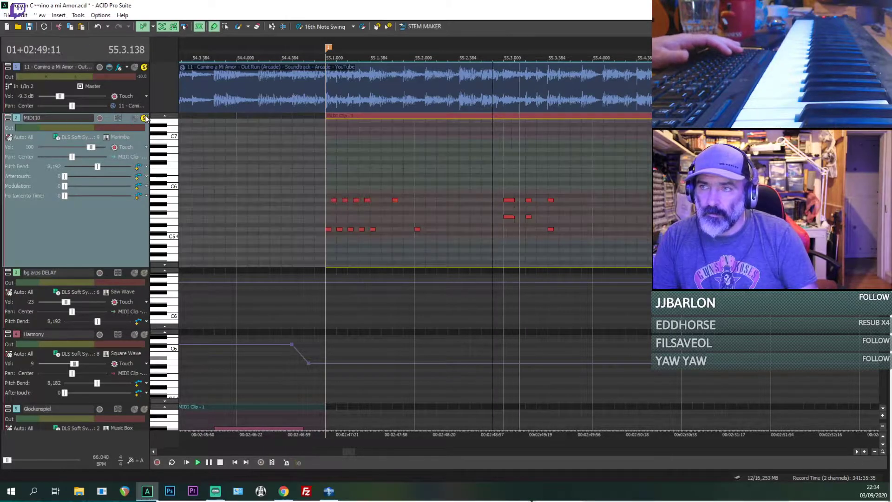
pyautogui.click(134, 67)
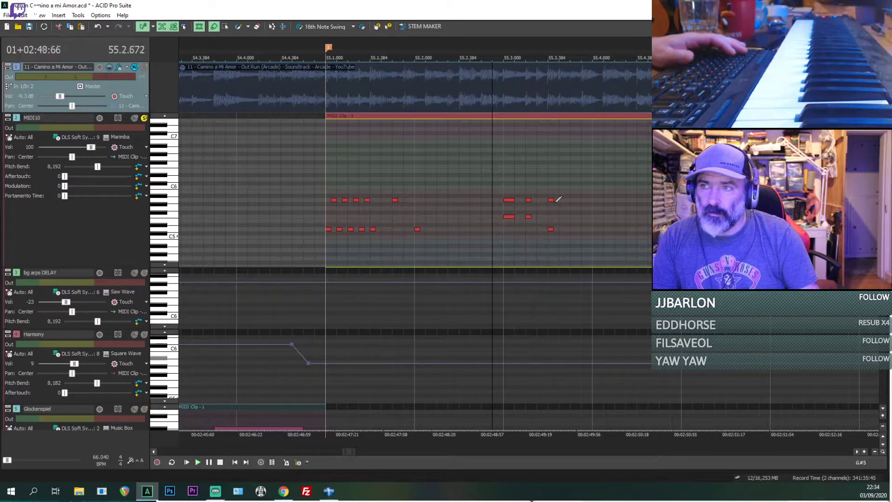
pyautogui.moveTo(552, 200); pyautogui.dragTo(554, 205)
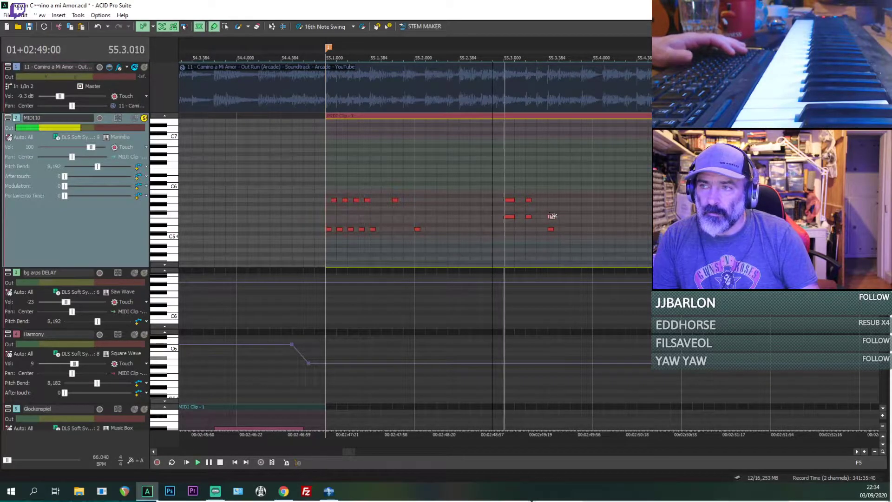
pyautogui.click(144, 67)
pyautogui.press('space')
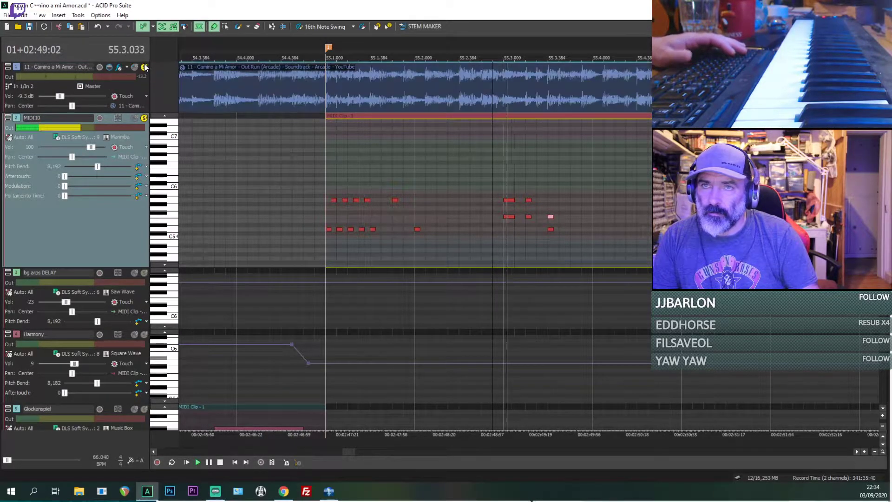
# Step: Add C5 notes beneath the last two G5 notes of the 56.3 group and lengthen its opening C5 note
pyautogui.scroll(-1, 547, 168)
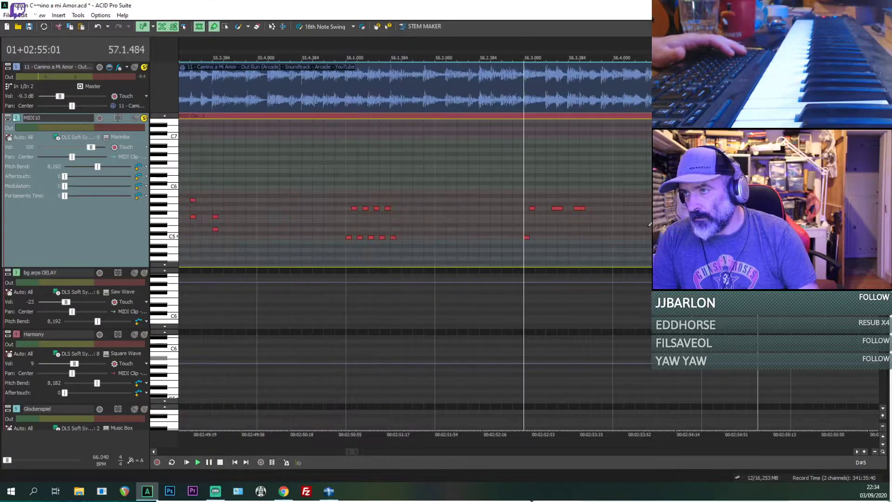
pyautogui.scroll(2, 606, 233)
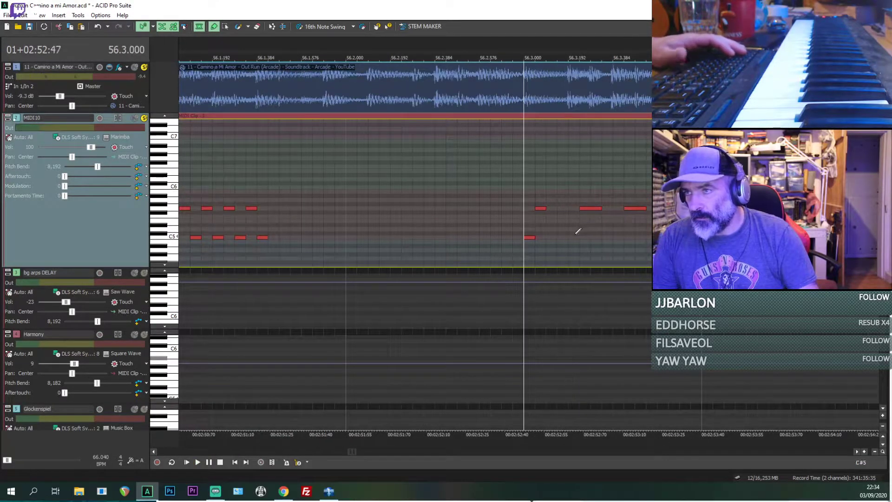
pyautogui.click(532, 238)
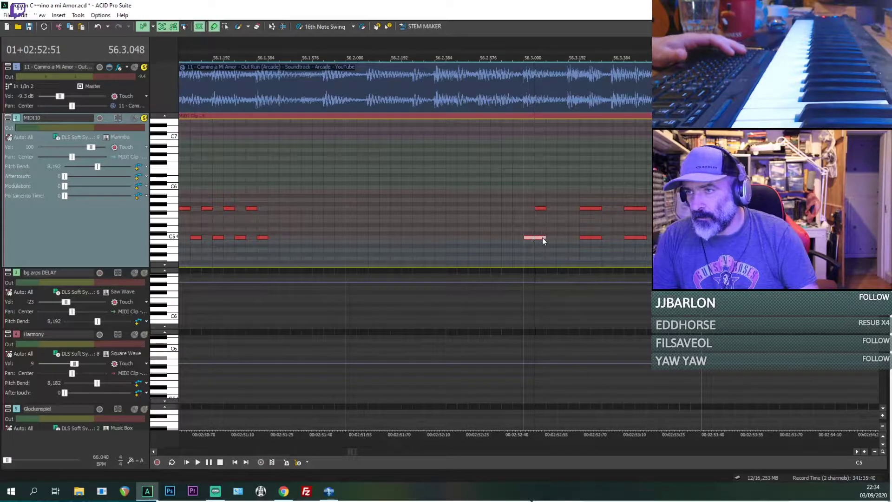
pyautogui.press('space')
# Step: Move the second G5 and C5 pair of the 56.3 group earlier to 56.3.192
pyautogui.scroll(-2, 517, 233)
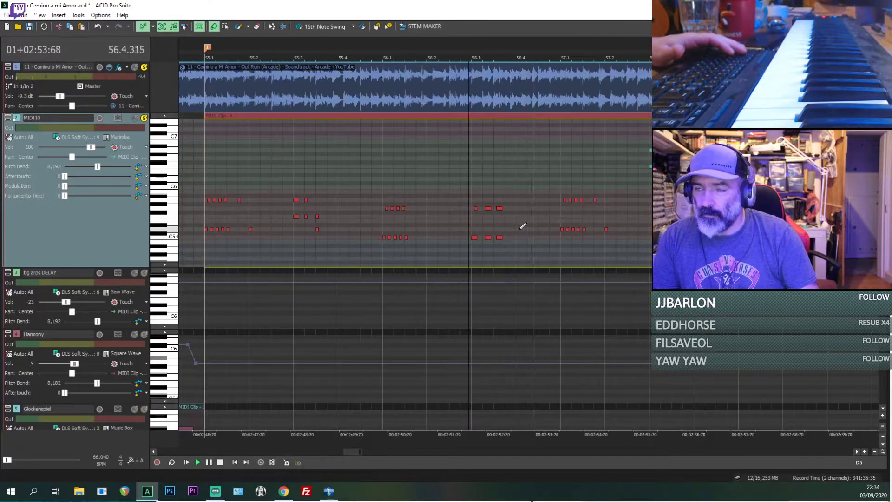
pyautogui.scroll(2, 532, 222)
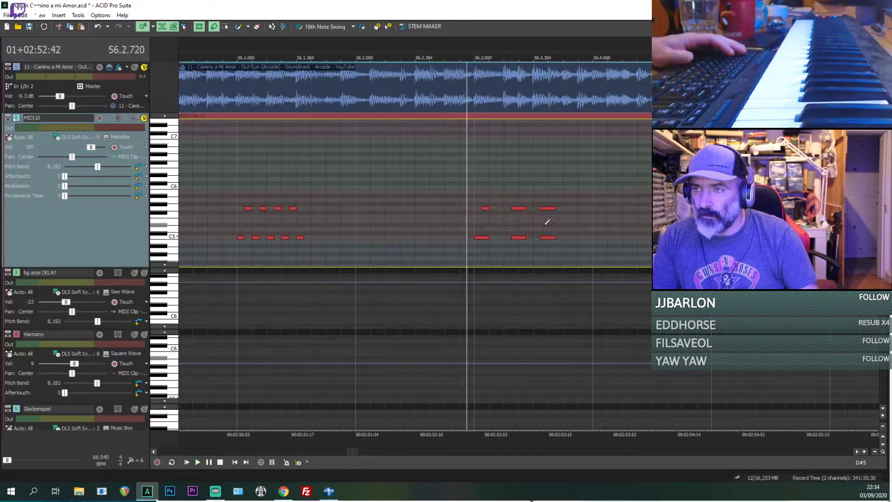
pyautogui.scroll(2, 506, 224)
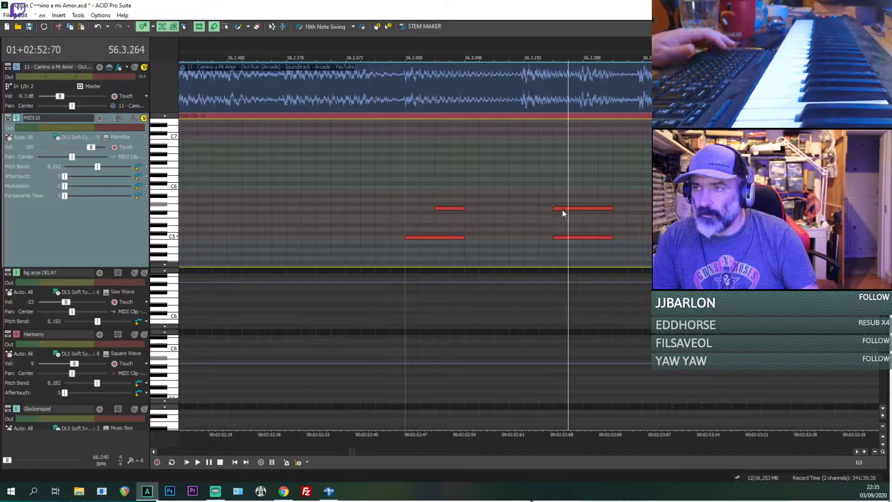
pyautogui.moveTo(565, 238); pyautogui.dragTo(541, 238)
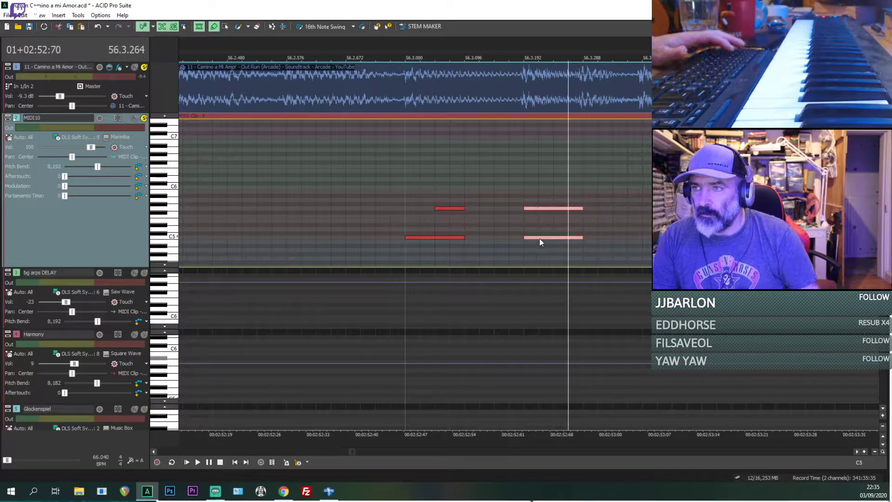
# Step: Mute the reference track and play the marimba part from 56.3 through the 57.3 group
pyautogui.click(404, 210)
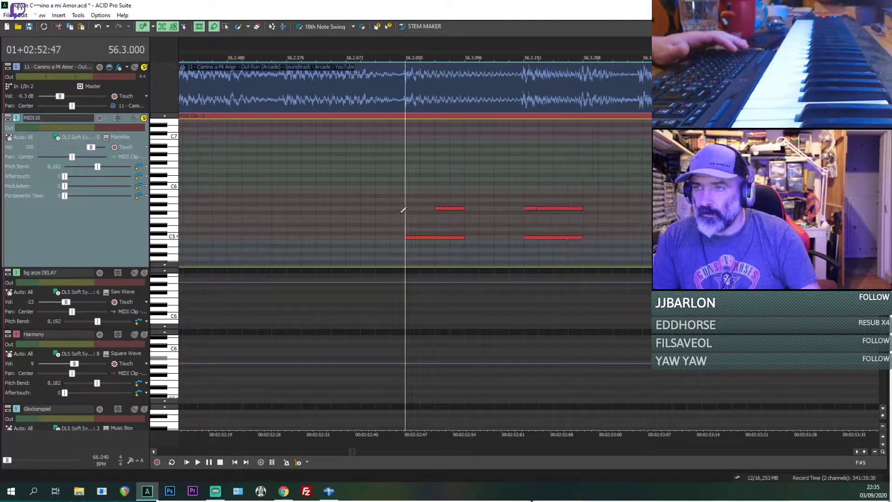
pyautogui.click(135, 119)
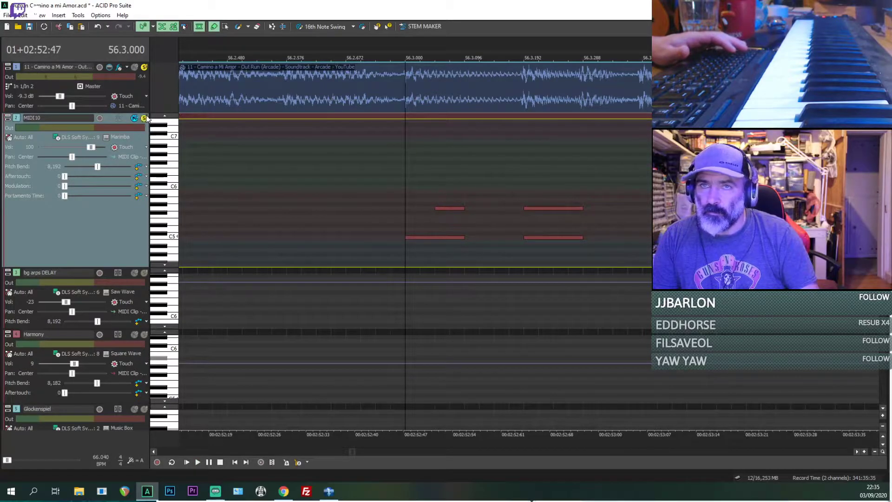
pyautogui.click(134, 68)
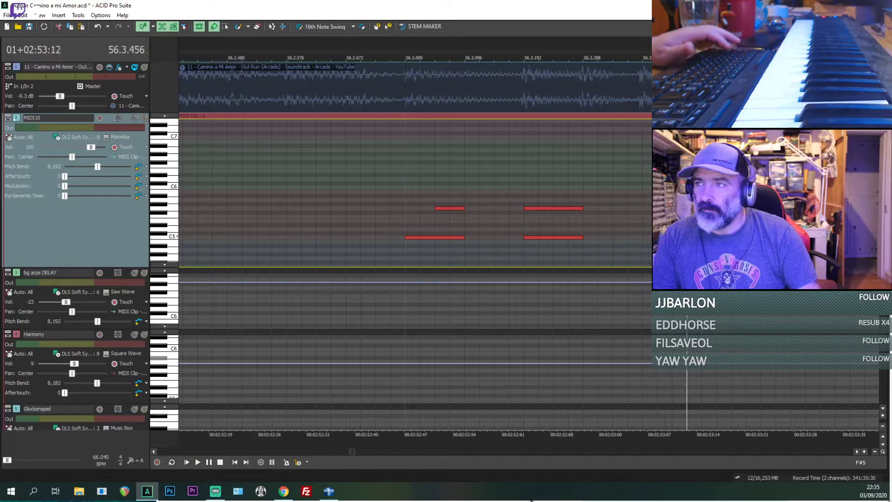
pyautogui.click(404, 175)
pyautogui.press('space')
pyautogui.scroll(-2, 341, 153)
pyautogui.press('space')
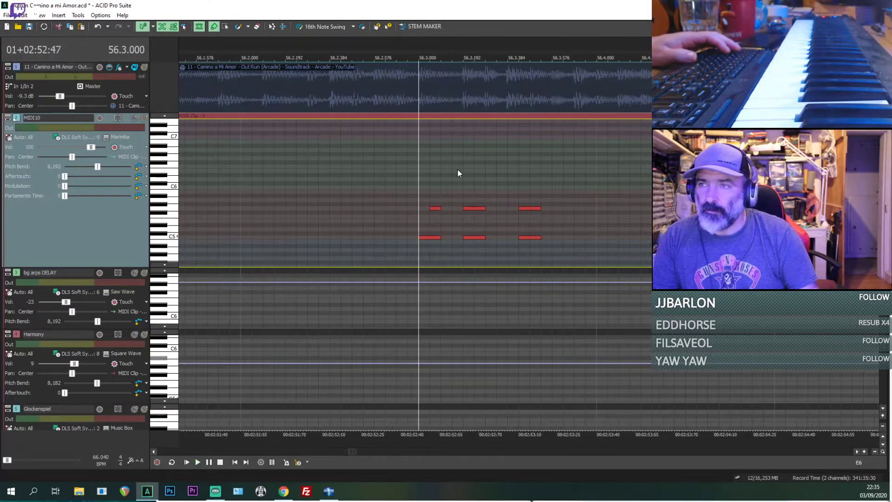
pyautogui.press('space')
pyautogui.scroll(-2, 457, 173)
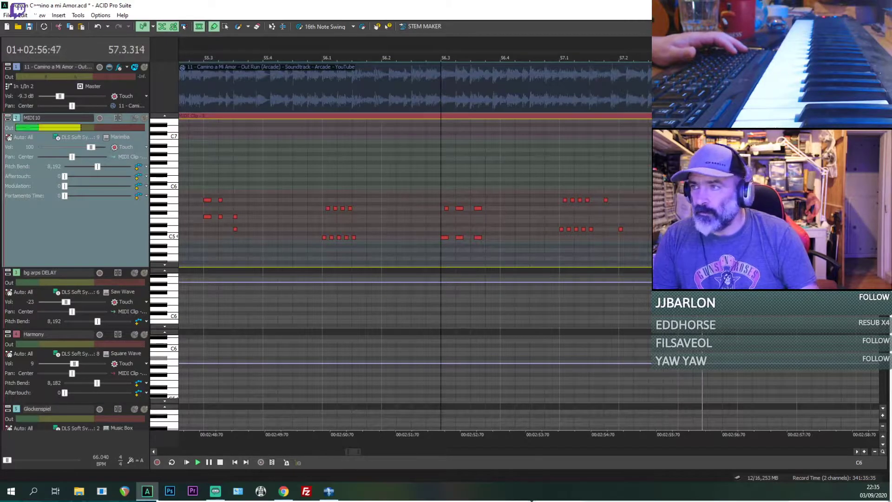
pyautogui.scroll(-1, 457, 172)
pyautogui.press('space')
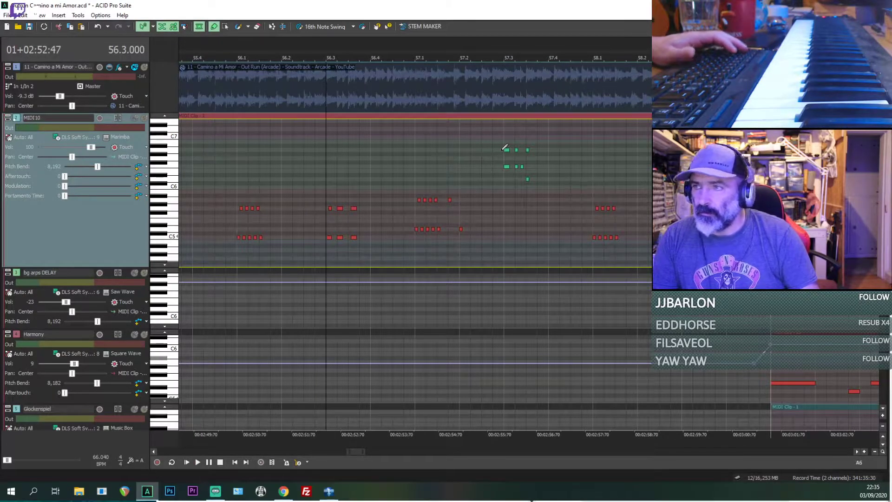
# Step: Replace the old high note group at 57.3 with a copy of the 55.3 note group
pyautogui.click(504, 149)
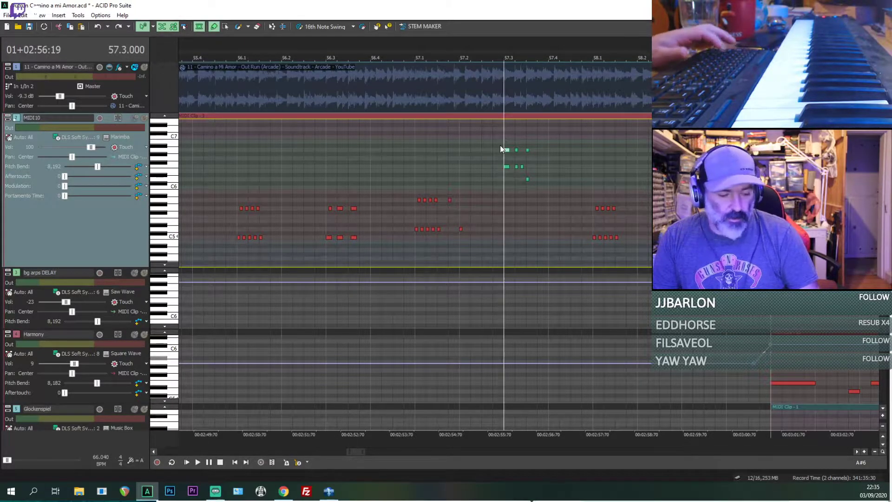
pyautogui.press('s')
pyautogui.hotkey('ctrl', 'z')
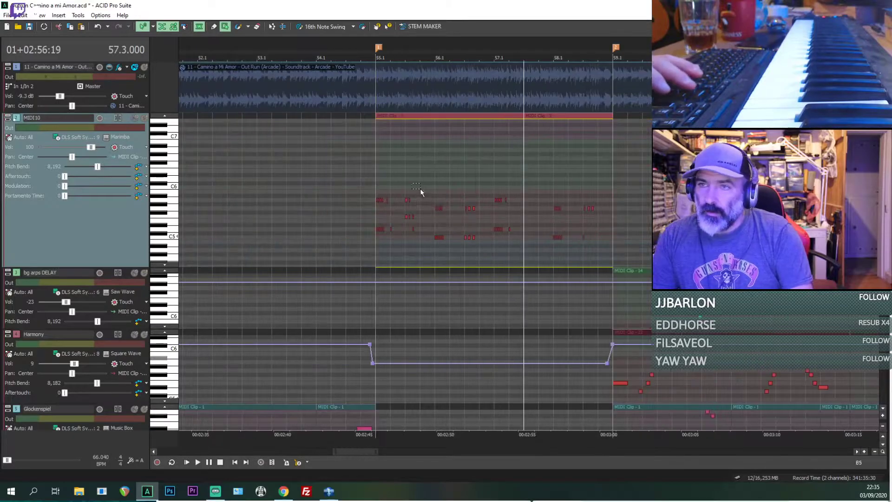
pyautogui.scroll(1, 422, 210)
pyautogui.moveTo(273, 182); pyautogui.dragTo(317, 230)
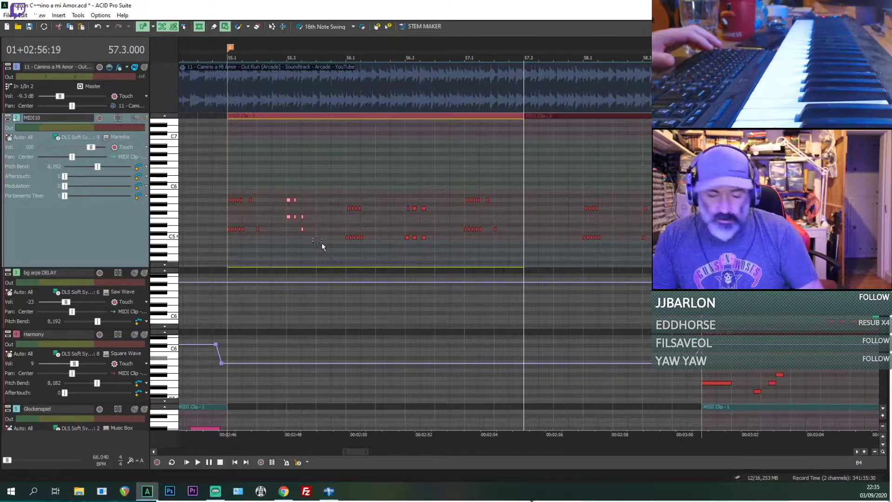
pyautogui.click(526, 226)
pyautogui.hotkey('ctrl', 'v')
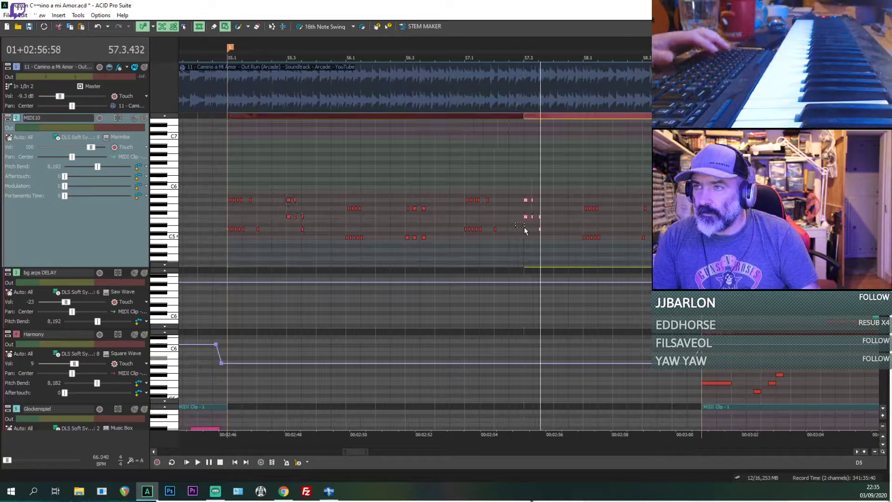
# Step: Delete the split-off marimba clip starting at 57.3 and extend the first clip across the gap
pyautogui.press('space')
pyautogui.click(547, 118)
pyautogui.click(539, 117)
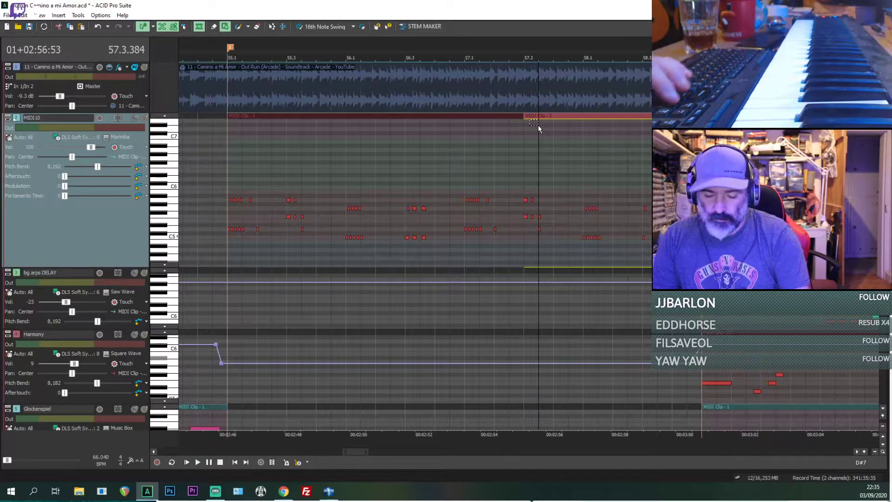
pyautogui.hotkey('ctrl', 'd')
pyautogui.press('Delete')
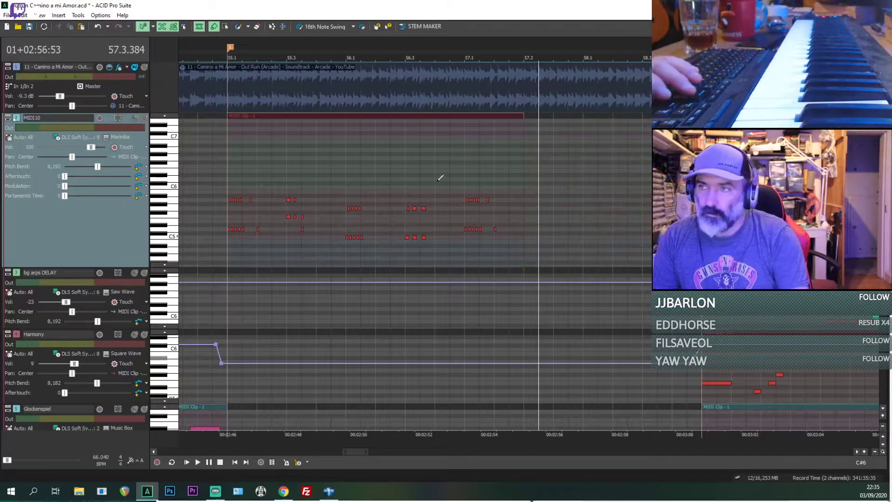
pyautogui.moveTo(523, 117); pyautogui.dragTo(651, 118)
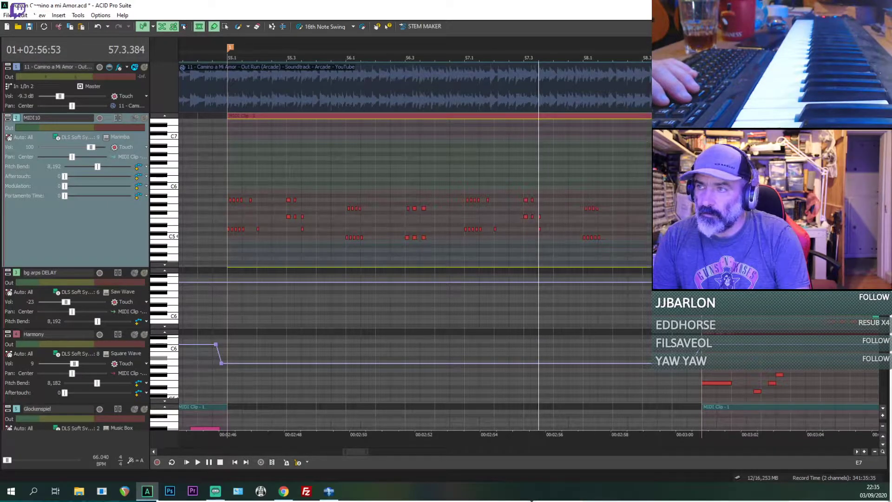
# Step: Play the marimba from the 57.3 group and solo the reference track to compare them
pyautogui.press('space')
pyautogui.scroll(3, 600, 177)
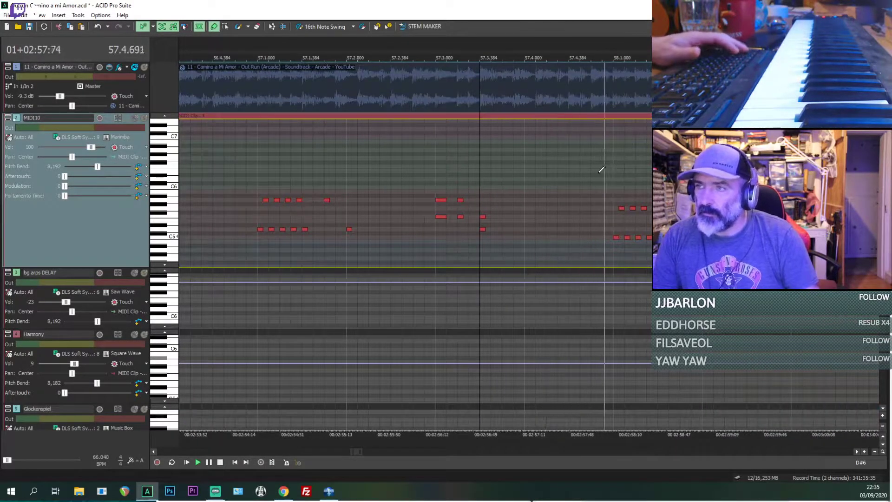
pyautogui.scroll(-3, 600, 177)
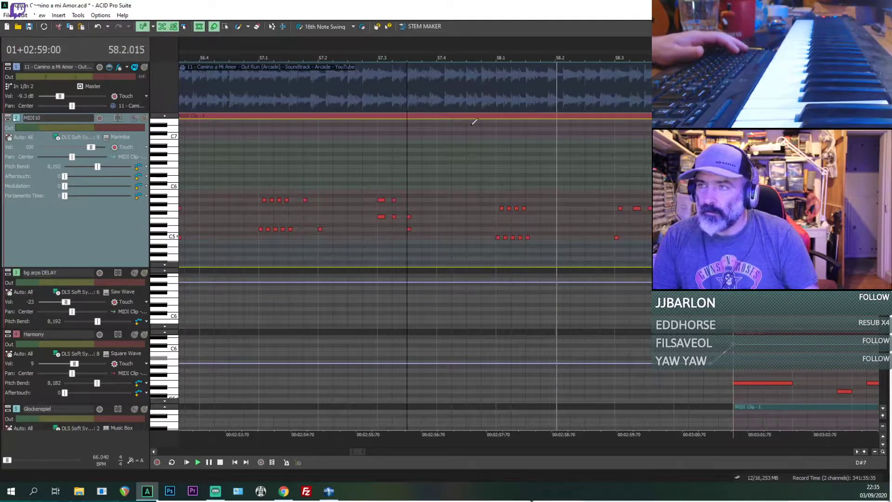
pyautogui.click(145, 68)
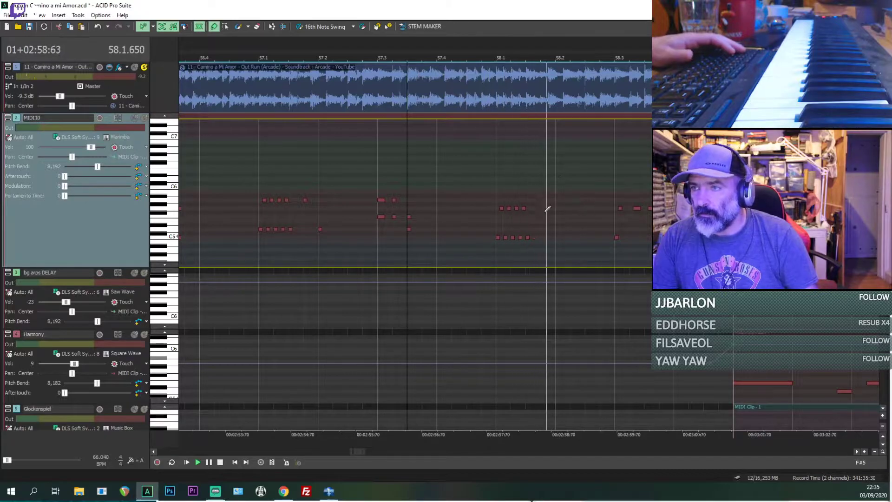
# Step: Raise the whole marimba note group at 58.1 by four semitones so its low notes sit on E5, and play it
pyautogui.press('space')
pyautogui.click(498, 238)
pyautogui.scroll(3, 549, 245)
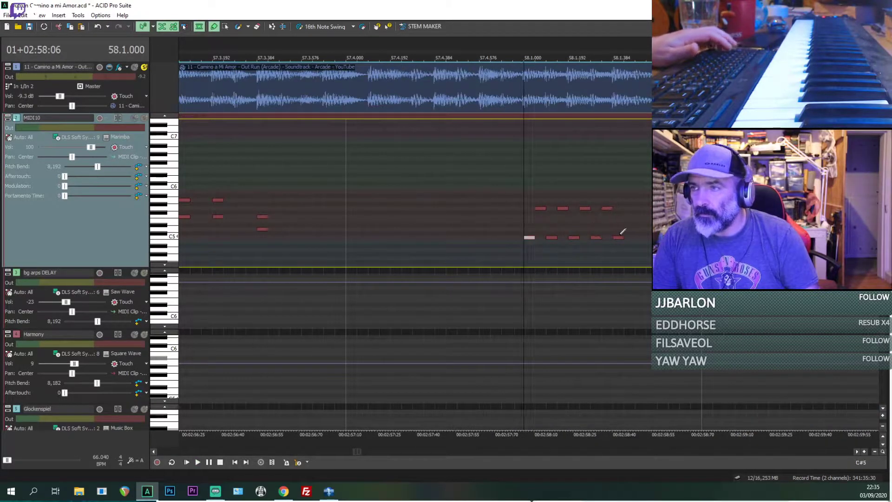
pyautogui.press('space')
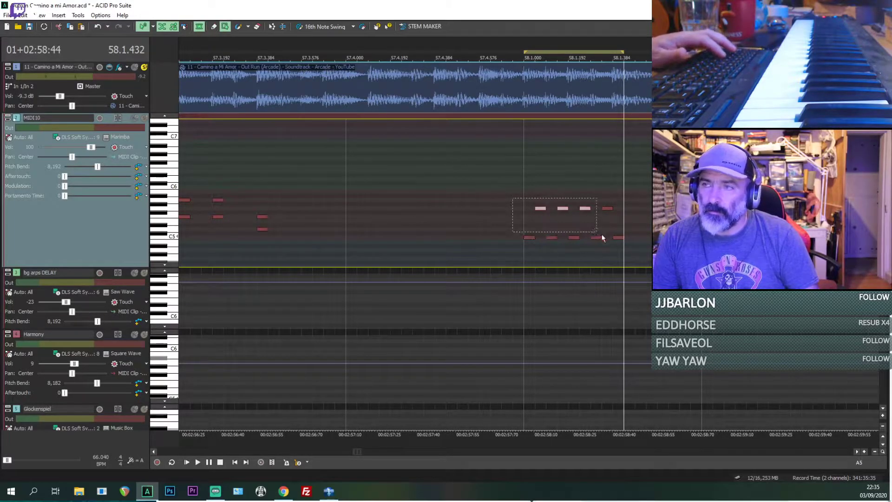
pyautogui.moveTo(519, 241); pyautogui.dragTo(637, 254)
pyautogui.moveTo(526, 237); pyautogui.dragTo(528, 219)
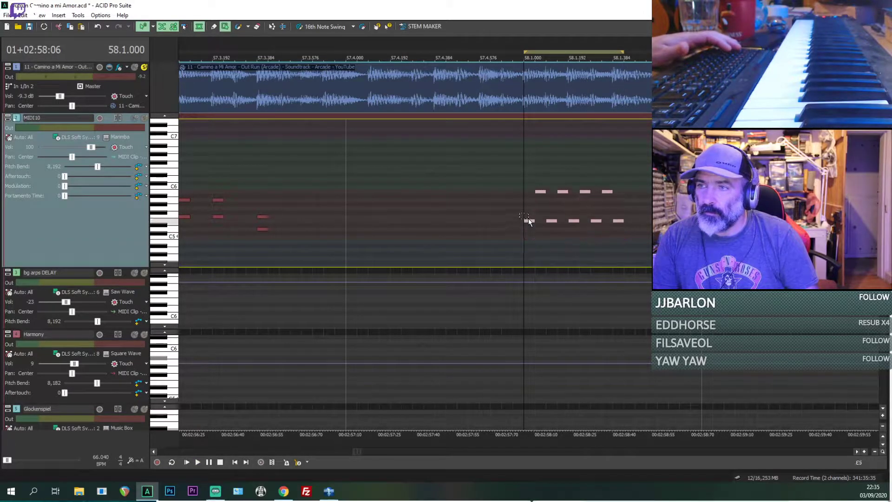
pyautogui.moveTo(521, 170); pyautogui.dragTo(634, 206)
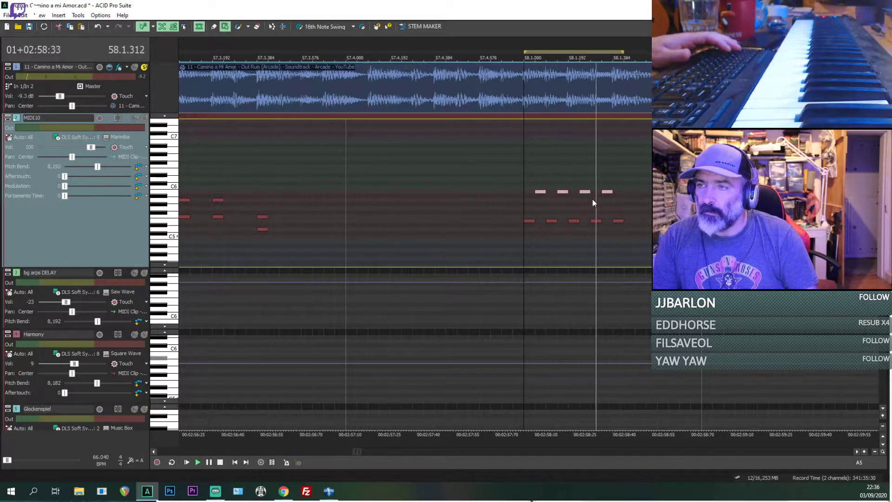
# Step: Play on to 58.3 against the reference and raise the 58.3 marimba notes by four semitones
pyautogui.scroll(-2, 593, 186)
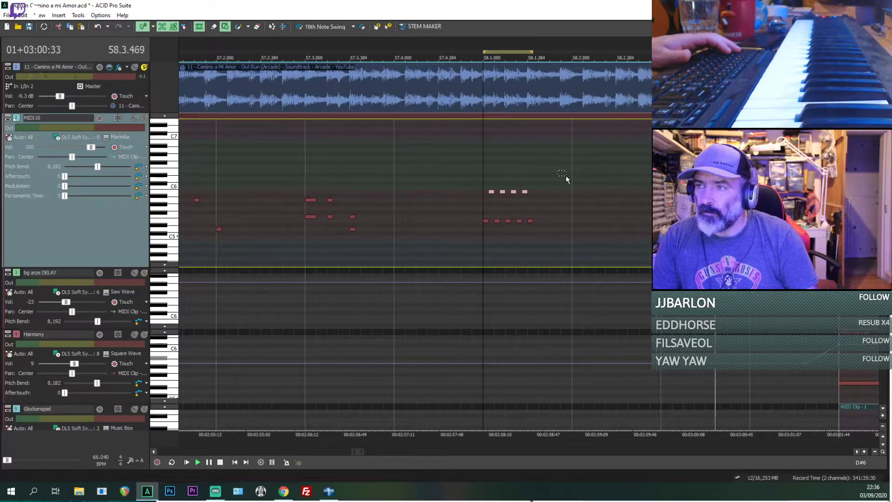
pyautogui.press('space')
pyautogui.press('space')
pyautogui.click(661, 227)
pyautogui.press('space')
pyautogui.press('space')
pyautogui.scroll(3, 661, 227)
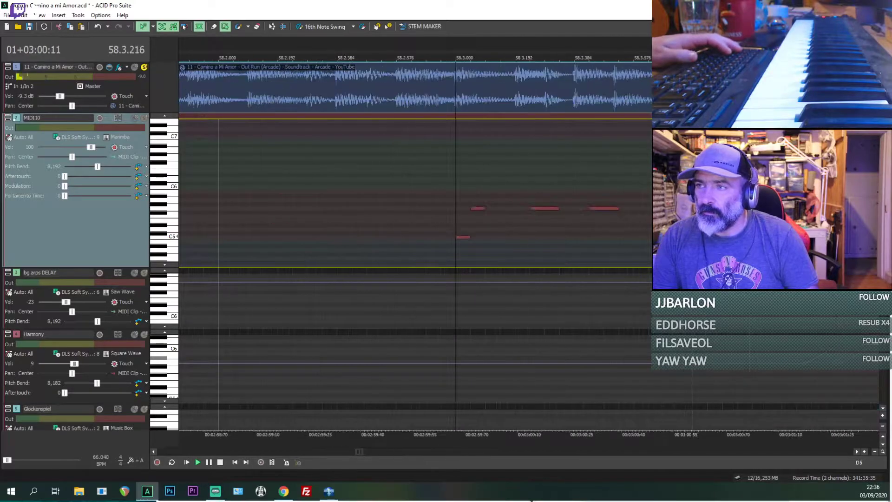
pyautogui.press('space')
pyautogui.moveTo(462, 237); pyautogui.dragTo(465, 221)
pyautogui.press('space')
pyautogui.click(518, 230)
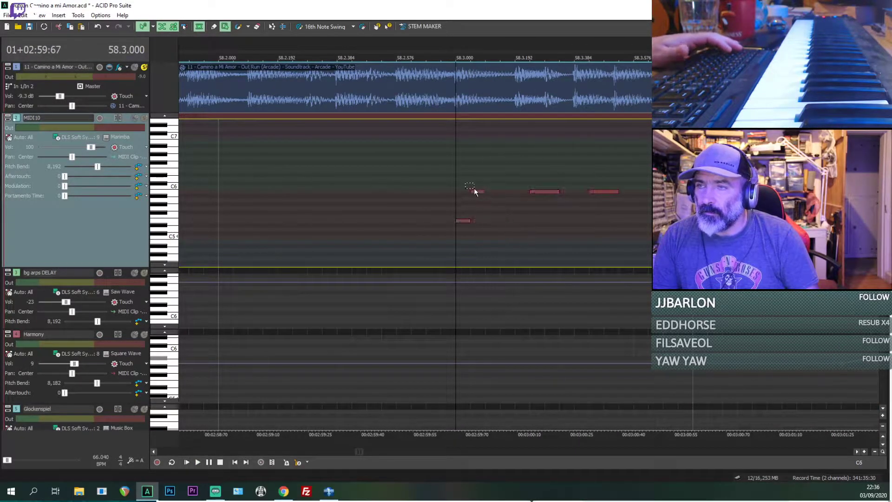
# Step: Replay the opening of the 58.3 phrase in the reference, up to and from the third note at 58.3.240
pyautogui.press('space')
pyautogui.press('space')
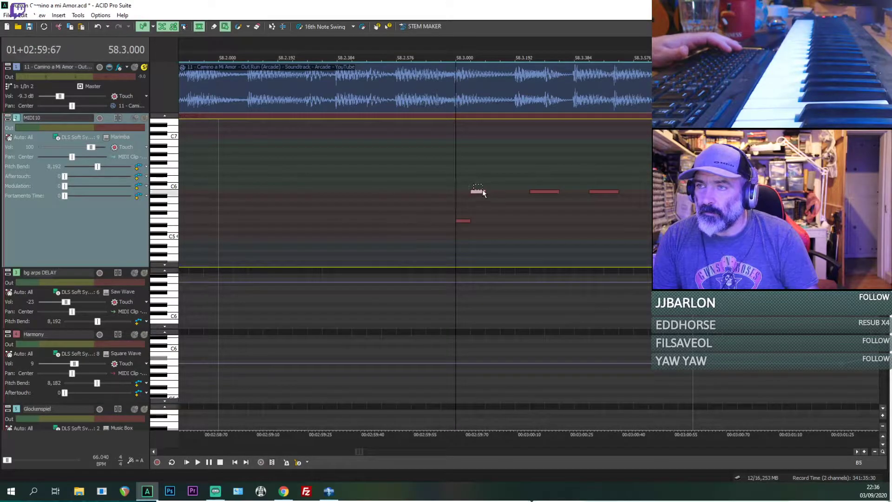
pyautogui.press('space')
pyautogui.press('space')
pyautogui.moveTo(489, 207); pyautogui.dragTo(533, 201)
pyautogui.press('space')
pyautogui.press('space')
pyautogui.press('space')
pyautogui.press('space')
pyautogui.click(531, 201)
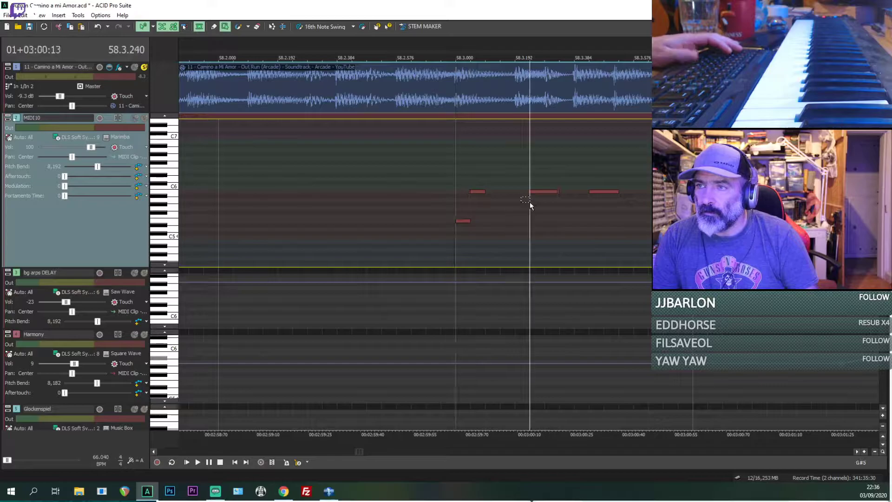
pyautogui.press('space')
pyautogui.press('space')
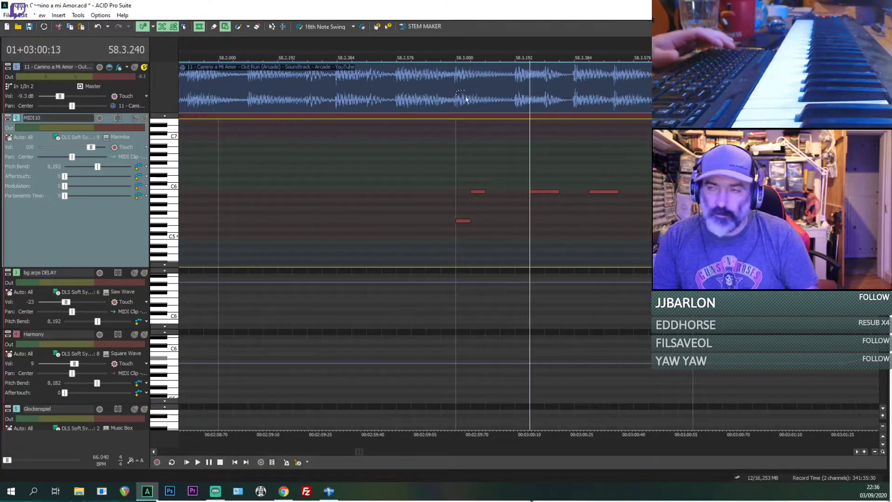
pyautogui.press('space')
pyautogui.press('space')
# Step: Replace the last note of the 58.3 group with a shorter A5 note at about 58.3.384
pyautogui.press('d')
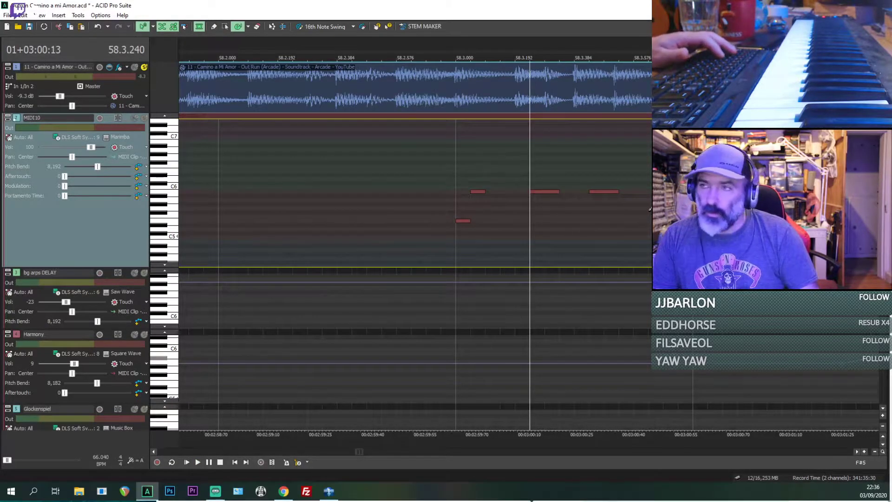
pyautogui.click(582, 194)
pyautogui.scroll(1, 584, 200)
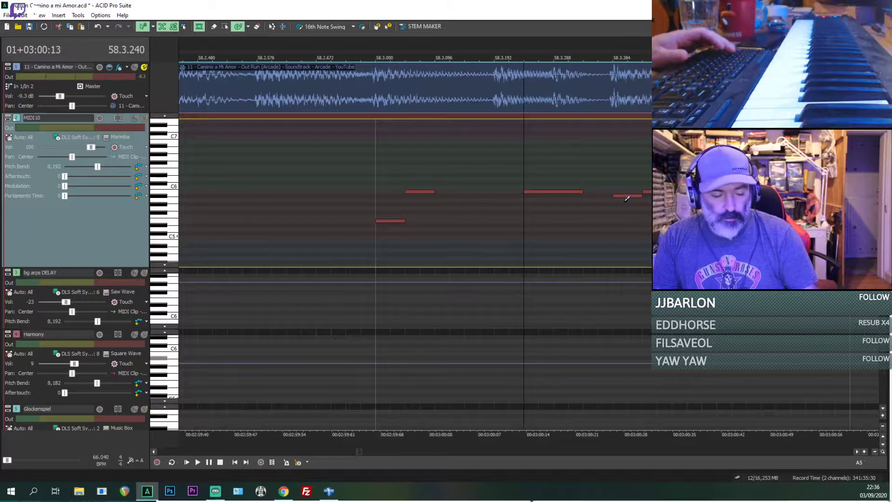
pyautogui.hotkey('ctrl', 'd')
pyautogui.moveTo(628, 195); pyautogui.dragTo(629, 198)
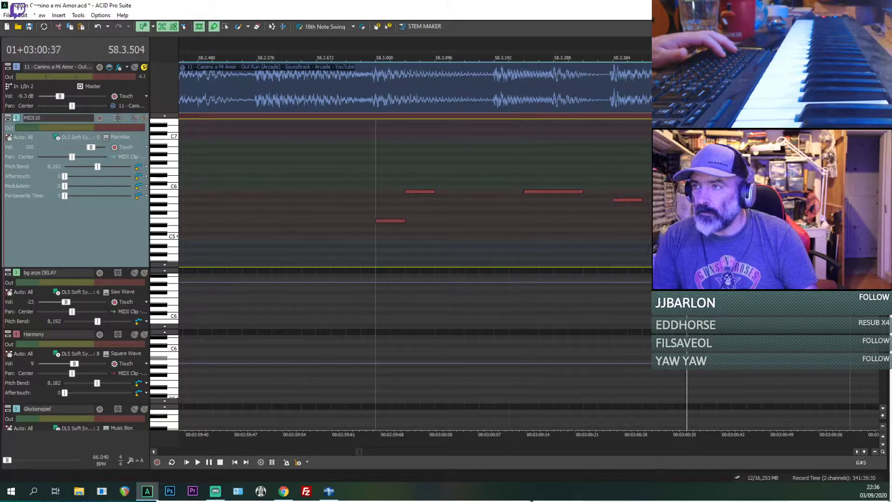
# Step: Add another short A5 note at about 58.3.512 on the reference's next attack and listen on from there
pyautogui.scroll(2, 572, 193)
pyautogui.scroll(2, 551, 204)
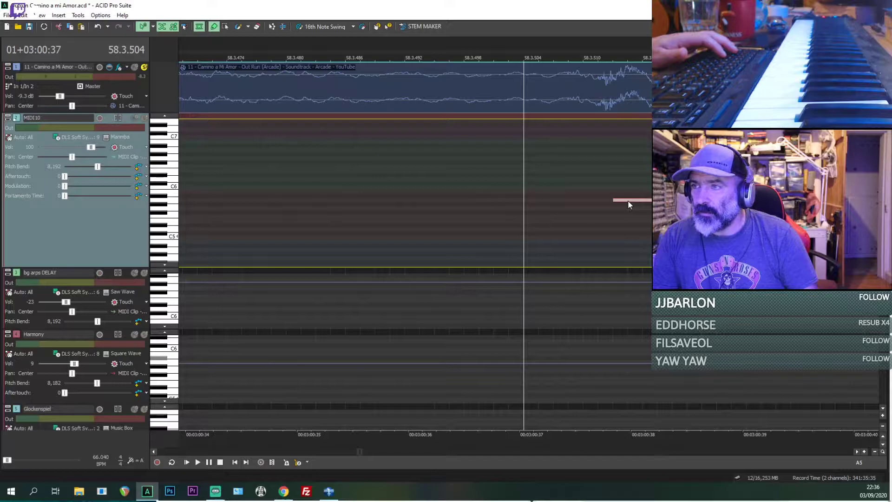
pyautogui.scroll(-3, 615, 201)
pyautogui.press('space')
# Step: Add an A#5 note at about 58.3.640 on the reference's following attack and replay that spot
pyautogui.press('space')
pyautogui.scroll(-1, 625, 199)
pyautogui.press('space')
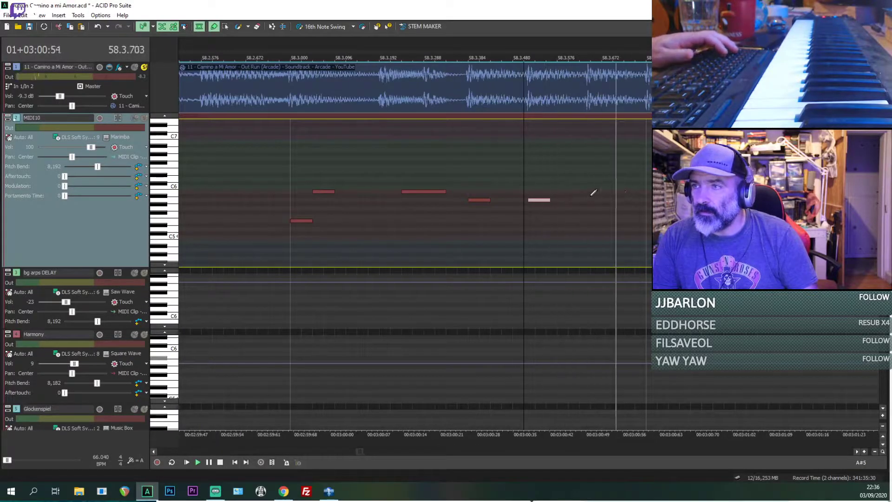
pyautogui.press('space')
pyautogui.scroll(5, 543, 194)
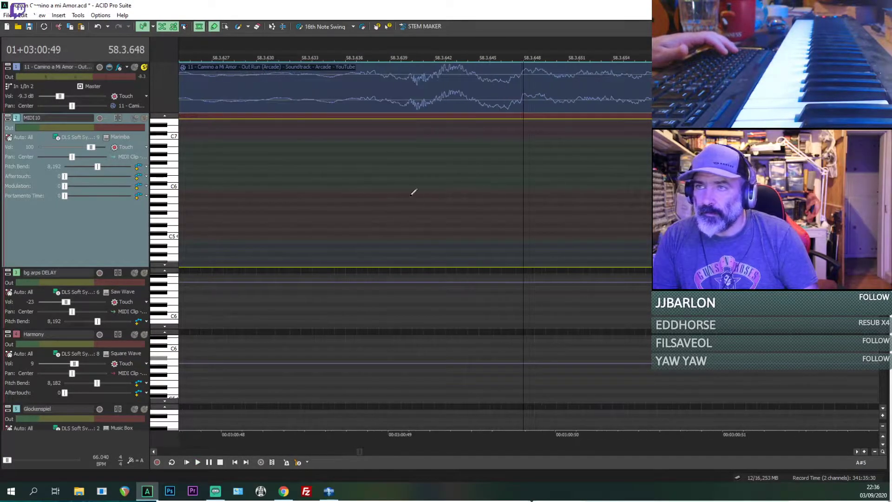
pyautogui.scroll(-4, 531, 208)
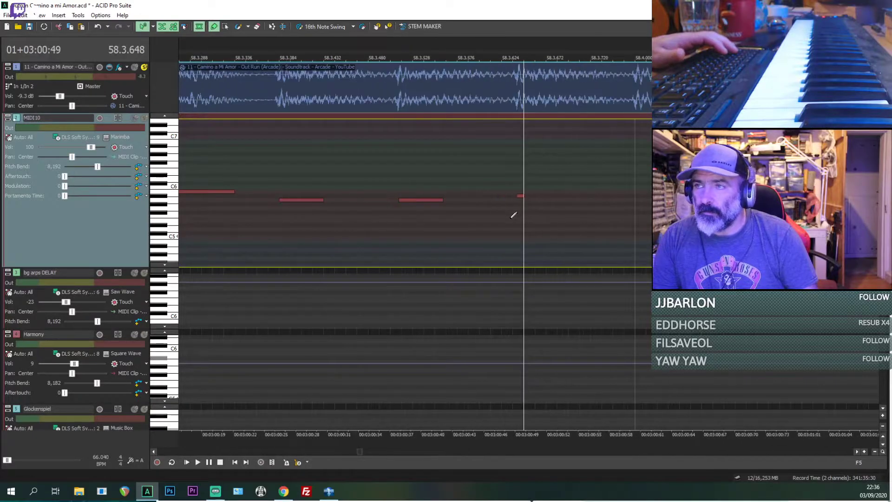
pyautogui.click(510, 218)
pyautogui.press('space')
pyautogui.press('space')
pyautogui.press('space')
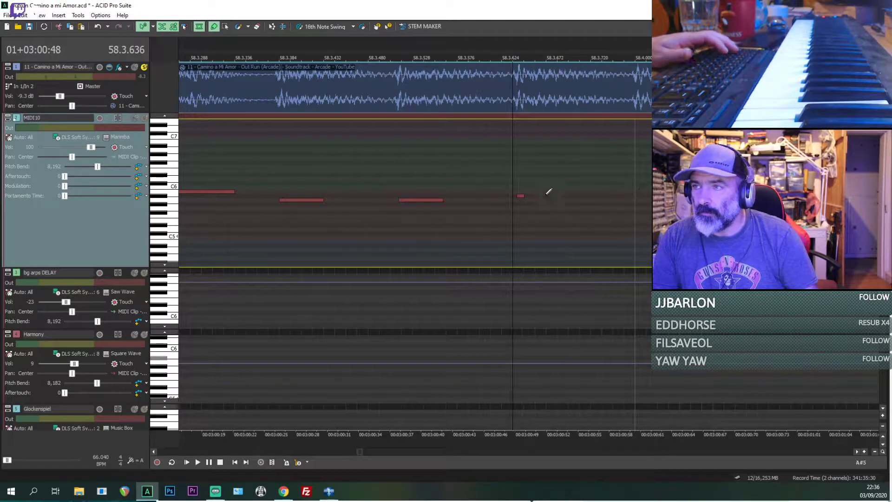
# Step: Add a closing note at 58.4.000 and raise it to B5
pyautogui.click(635, 191)
pyautogui.scroll(4, 633, 202)
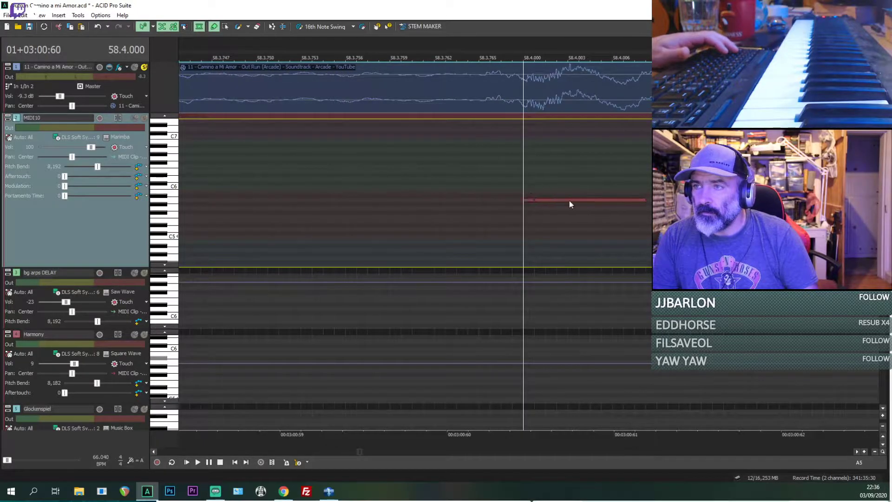
pyautogui.moveTo(570, 201); pyautogui.dragTo(572, 191)
pyautogui.scroll(-4, 572, 191)
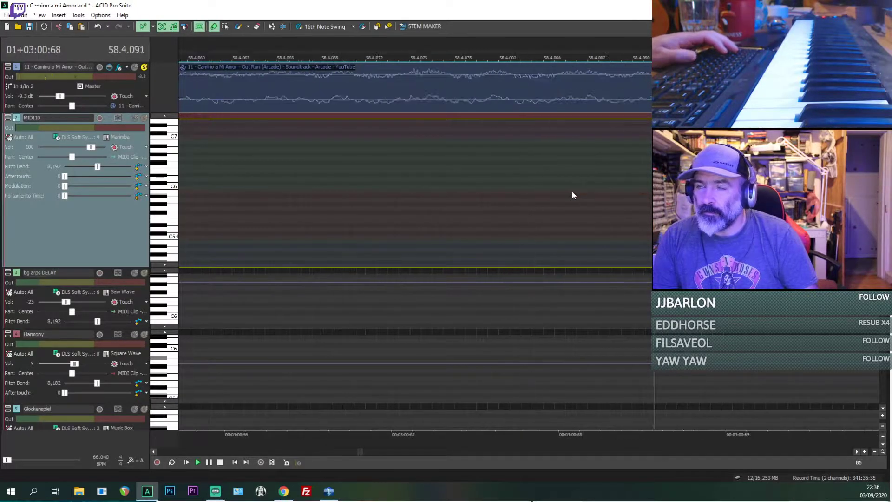
# Step: Play the 58.3 phrase with the reference's solo off and lengthen the final note at 58.4
pyautogui.click(388, 223)
pyautogui.press('space')
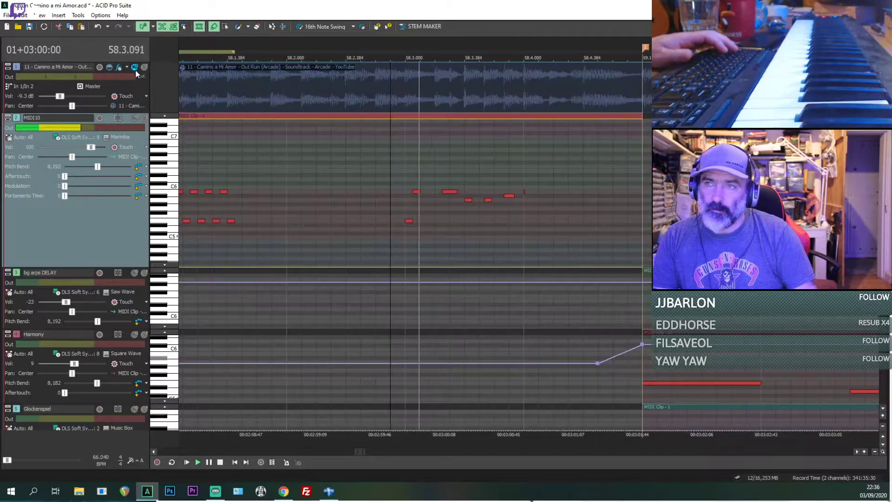
pyautogui.press('space')
pyautogui.click(523, 205)
pyautogui.scroll(3, 523, 212)
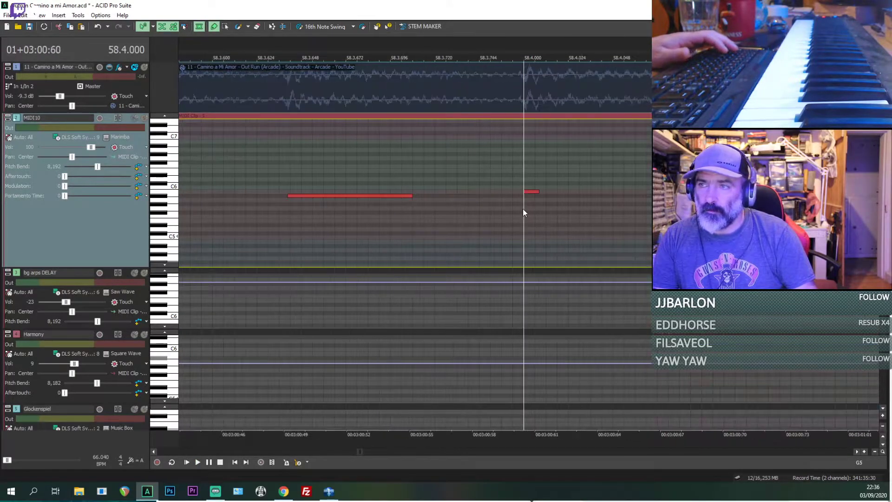
pyautogui.scroll(-3, 567, 207)
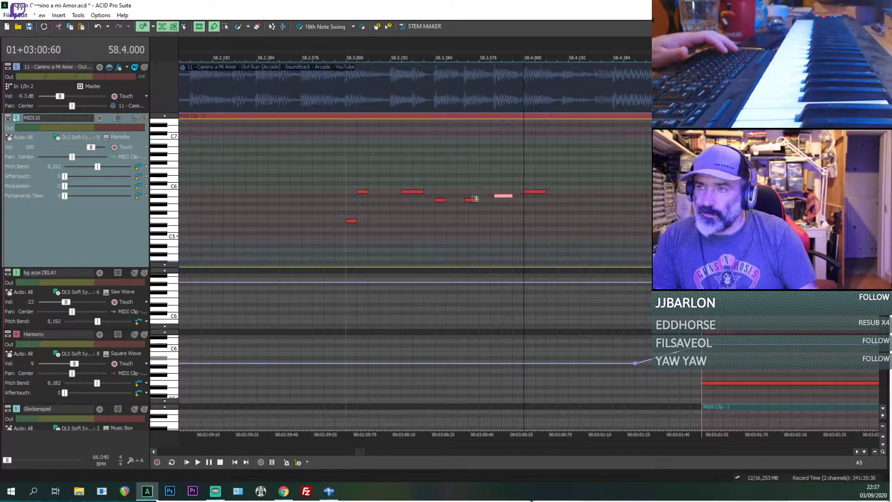
# Step: Play the finished marimba phrase from 58.3 through the transition into bar 59
pyautogui.click(353, 224)
pyautogui.press('space')
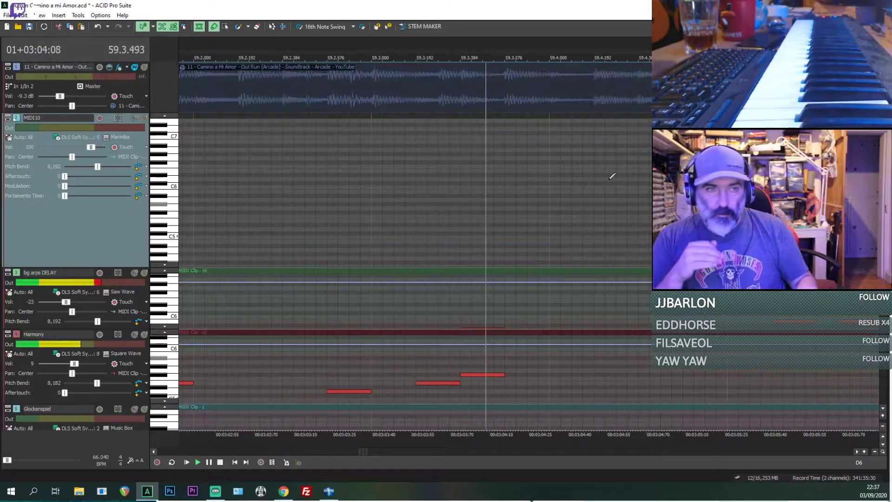
pyautogui.press('space')
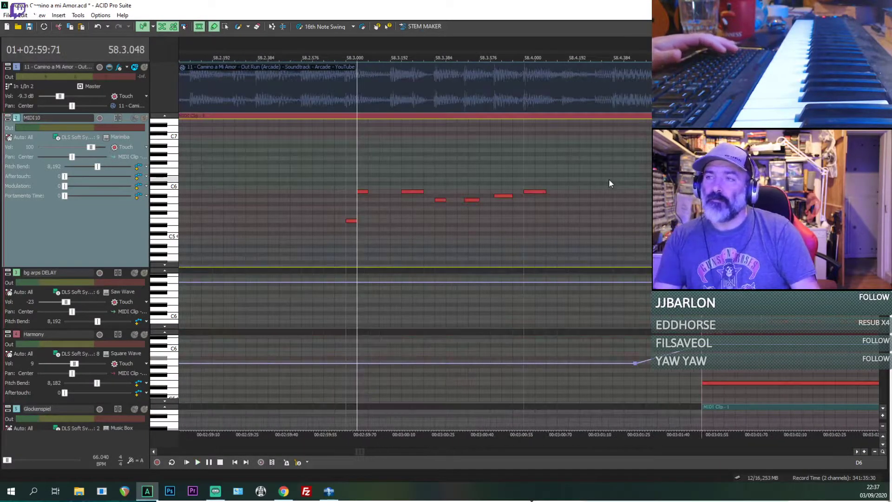
# Step: Return to the start of the break at 55.1 and rename the MIDI10 track as Marimba
pyautogui.scroll(-10, 612, 177)
pyautogui.click(471, 168)
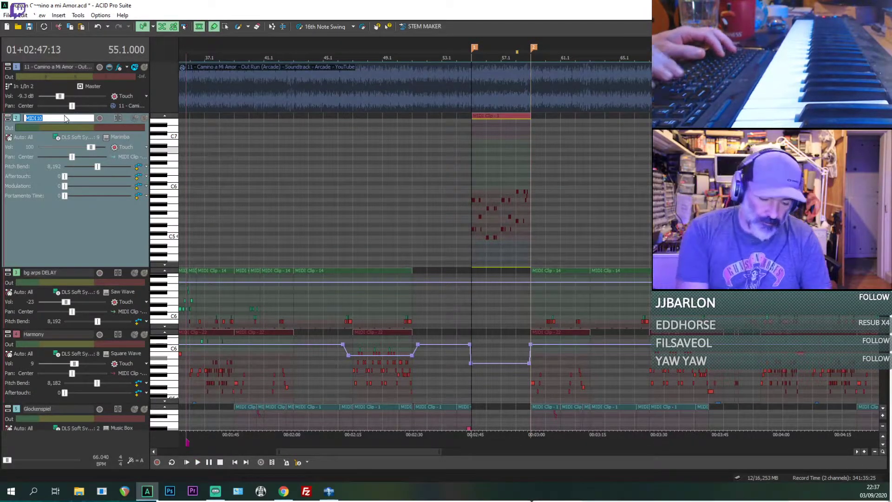
pyautogui.press('Return')
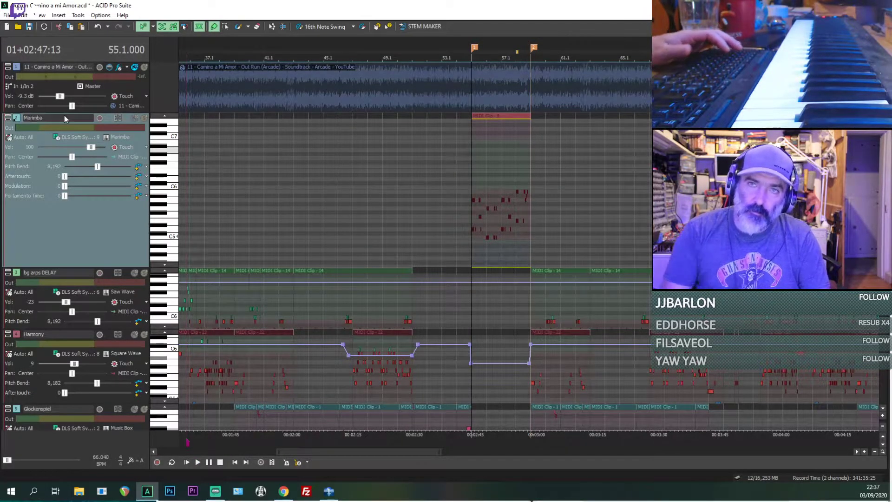
# Step: Play the break from 55.1, briefly soloing the reference track to compare it with the marimba
pyautogui.press('space')
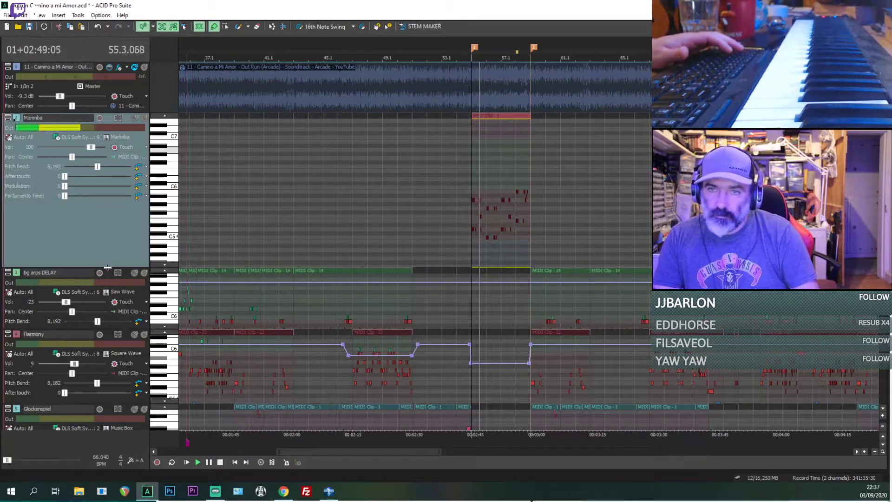
pyautogui.moveTo(97, 266); pyautogui.dragTo(97, 173)
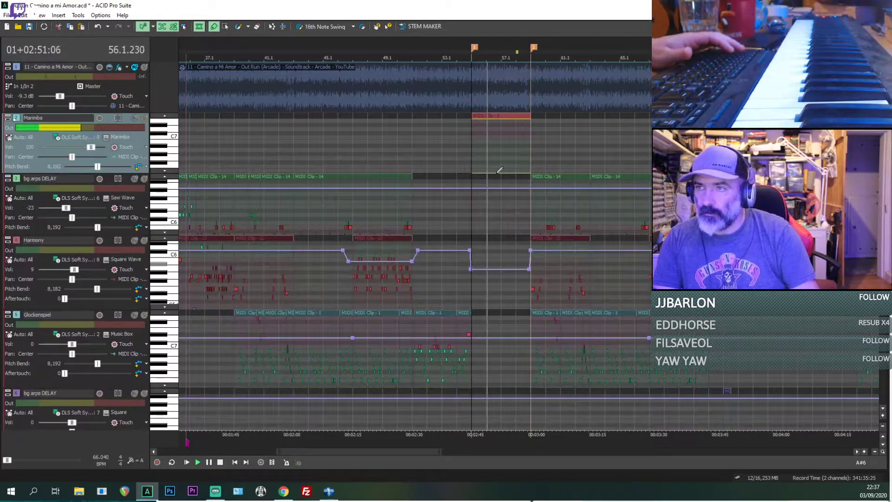
pyautogui.scroll(2, 483, 220)
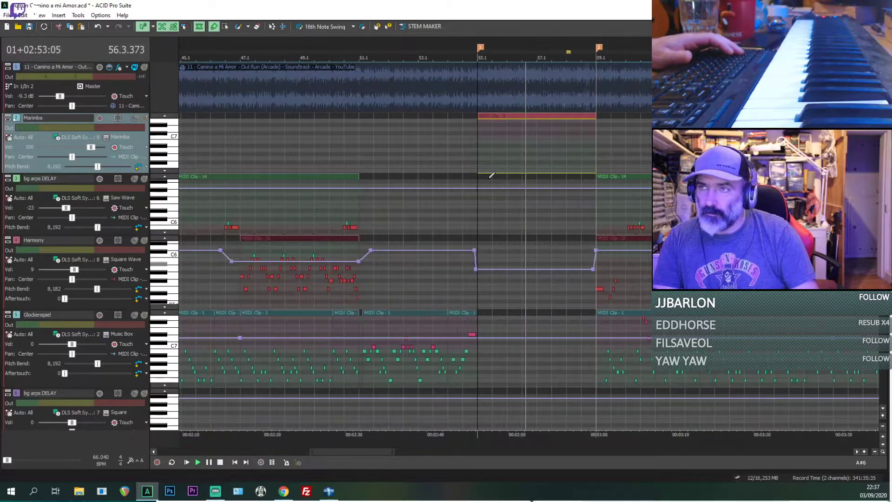
pyautogui.click(144, 67)
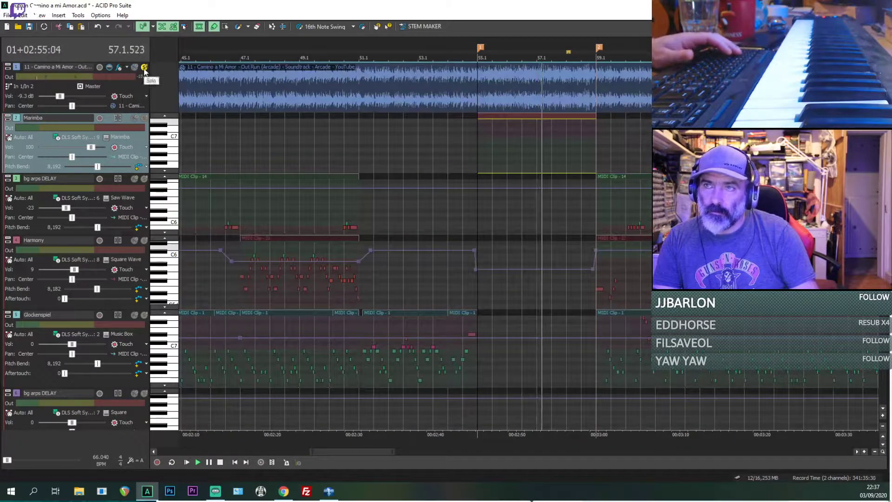
pyautogui.click(143, 68)
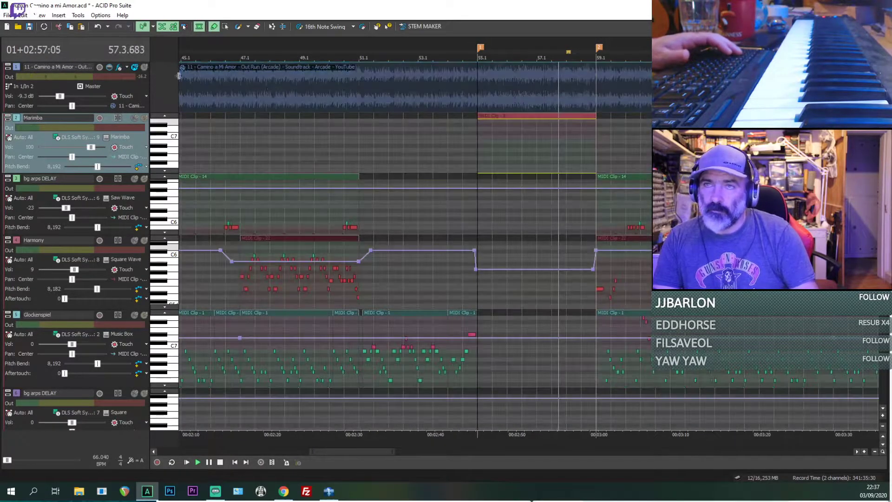
pyautogui.press('space')
# Step: Change the Marimba track's voice to Celesta from the Chromatic Percussion group and play the break
pyautogui.moveTo(127, 173); pyautogui.dragTo(126, 247)
pyautogui.click(121, 137)
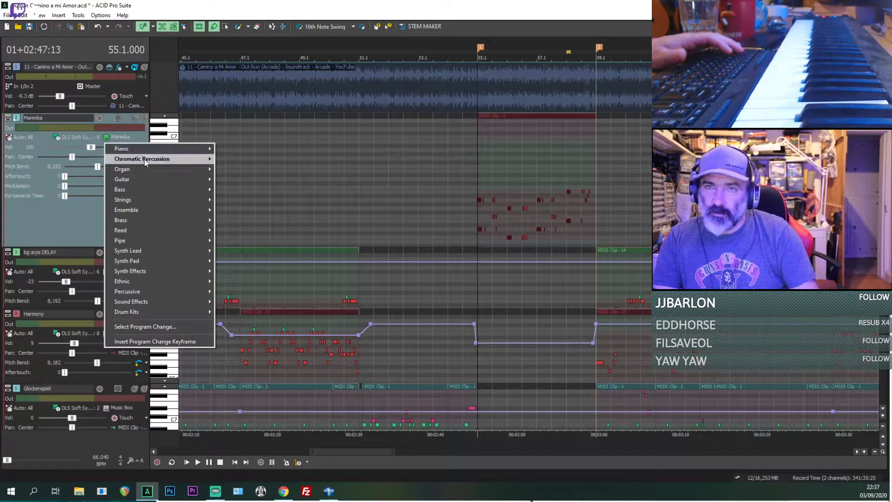
pyautogui.moveTo(186, 159)
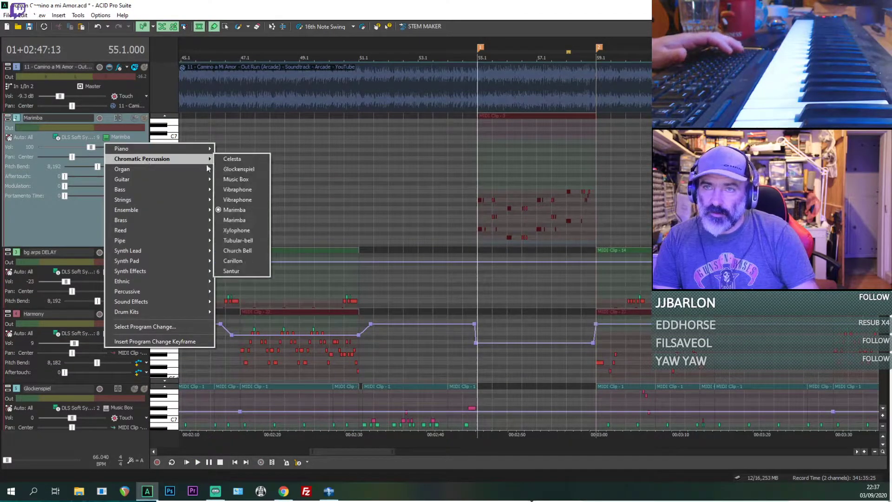
pyautogui.click(233, 161)
pyautogui.press('space')
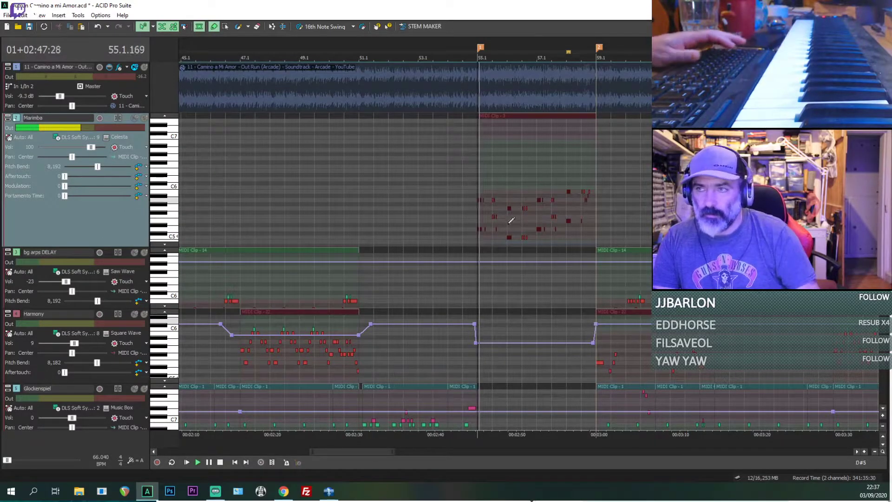
# Step: Solo the Marimba track and play its break from 55.1 with the Celesta voice
pyautogui.click(145, 119)
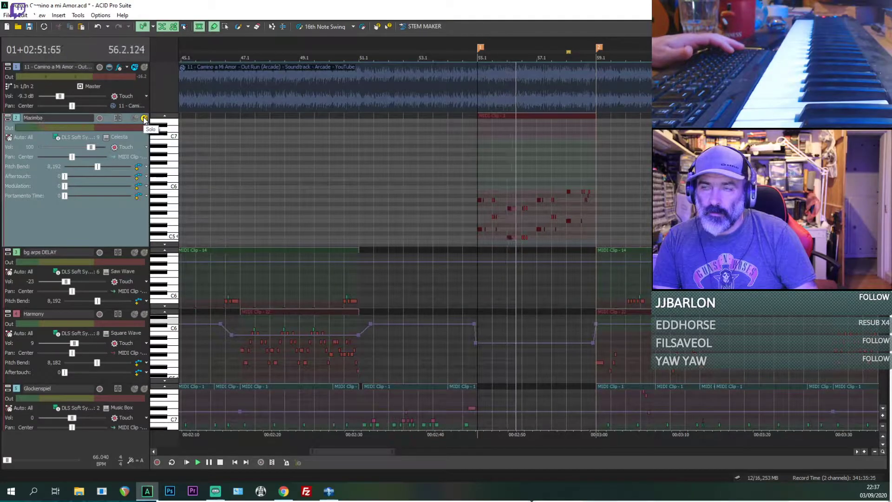
pyautogui.scroll(3, 597, 221)
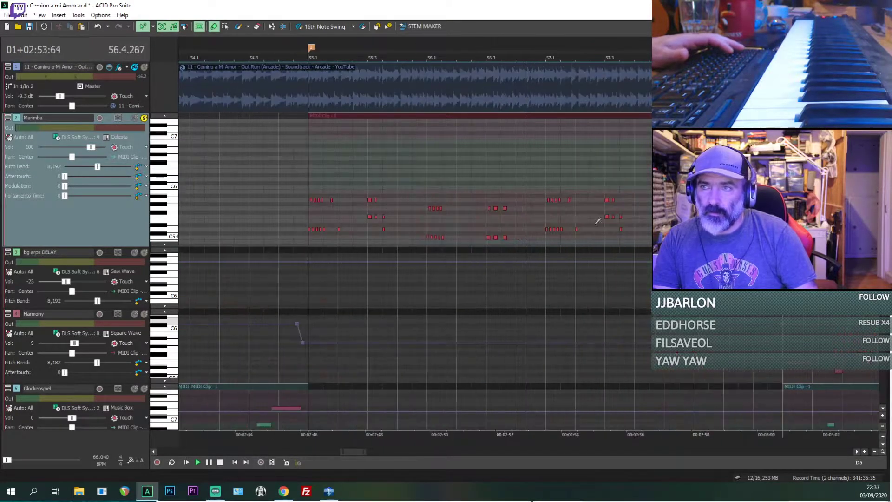
pyautogui.click(310, 174)
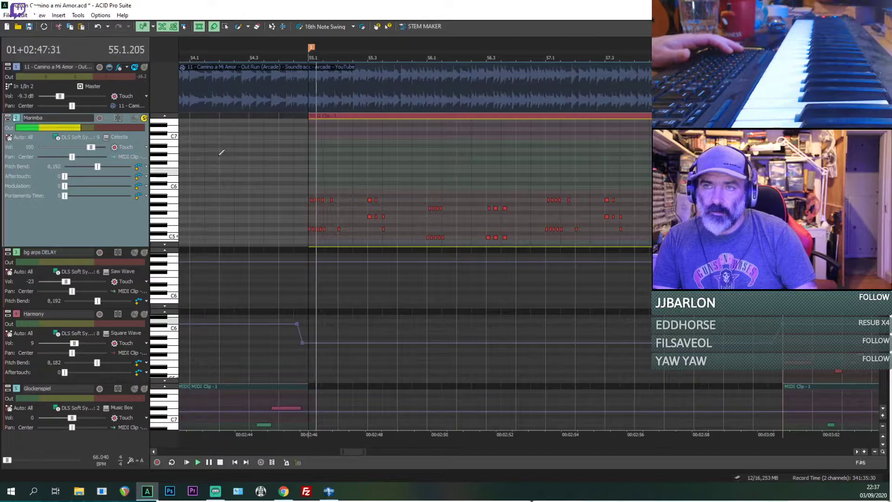
# Step: Change the Marimba track's voice to Vibraphone from the Chromatic Percussion group and play the break
pyautogui.press('space')
pyautogui.click(116, 137)
pyautogui.moveTo(154, 158)
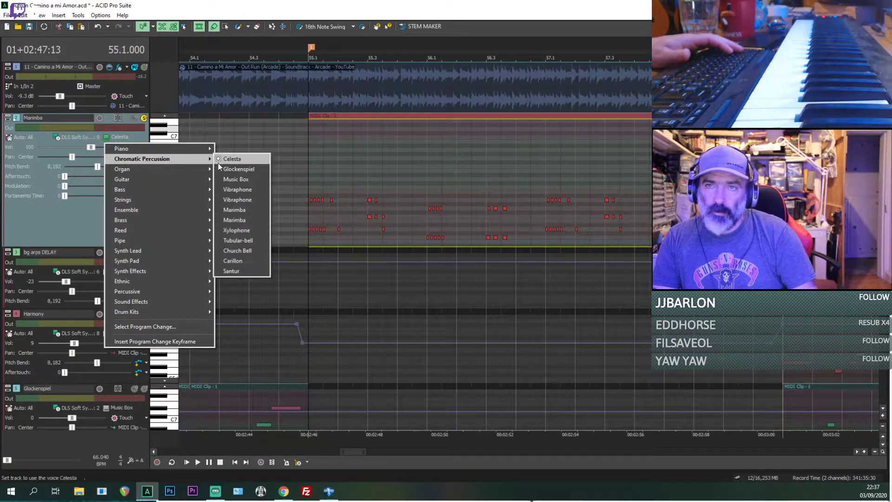
pyautogui.click(239, 193)
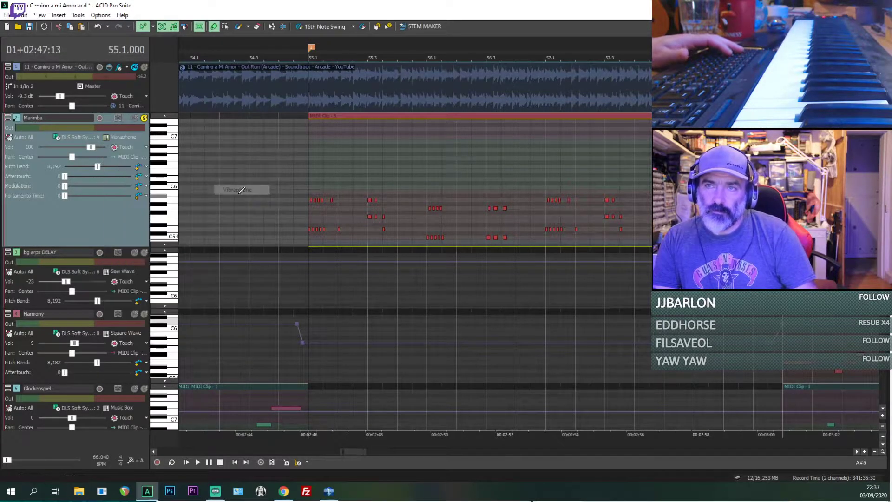
pyautogui.press('space')
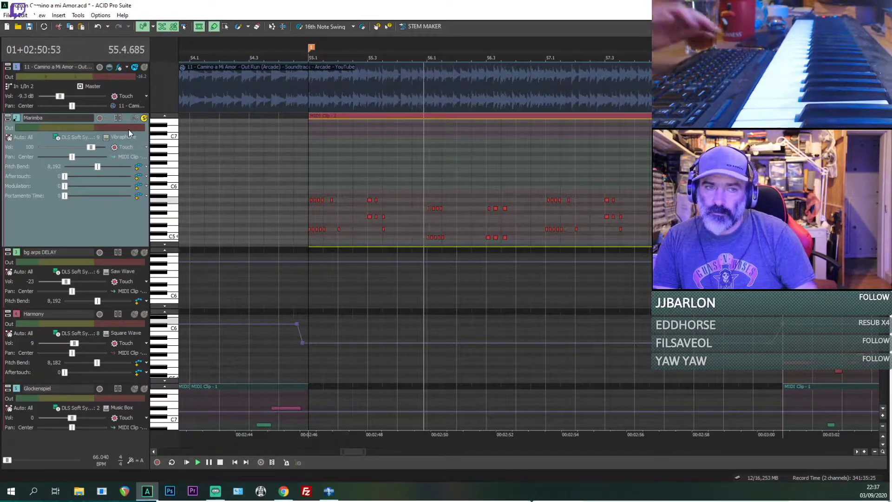
# Step: Unsolo the Marimba track and play the break again from 55.1 with the other tracks
pyautogui.click(144, 119)
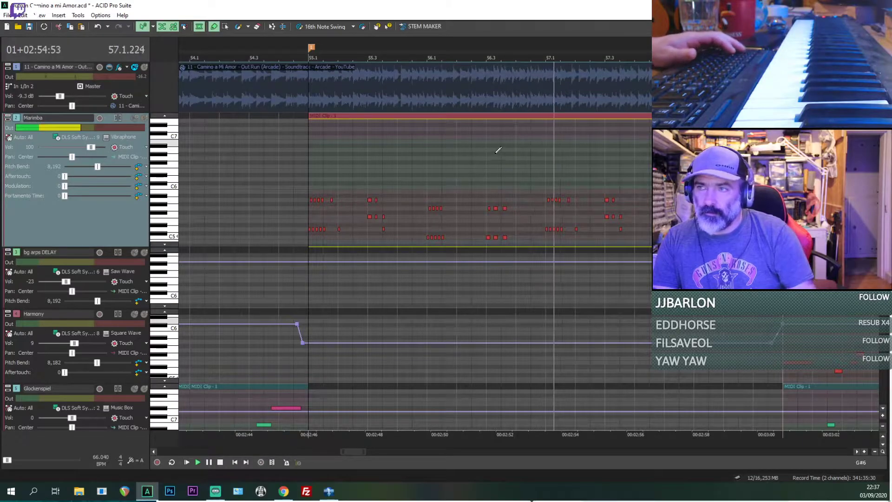
pyautogui.click(306, 177)
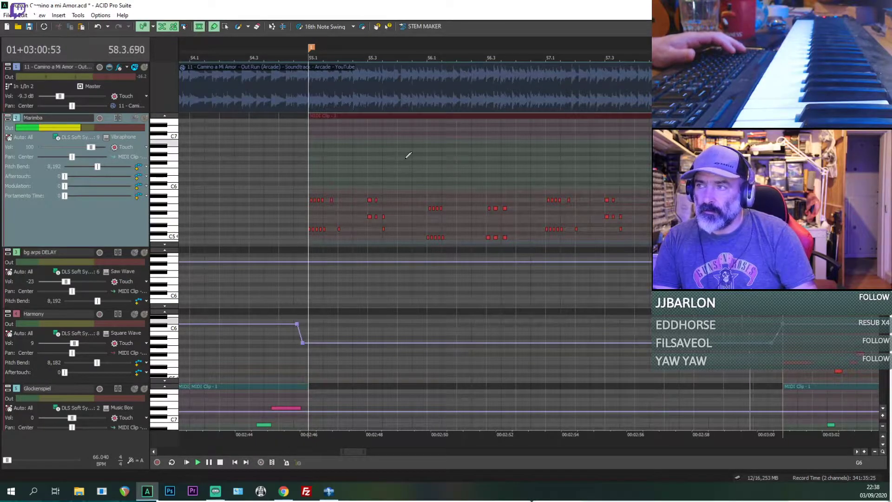
pyautogui.press('space')
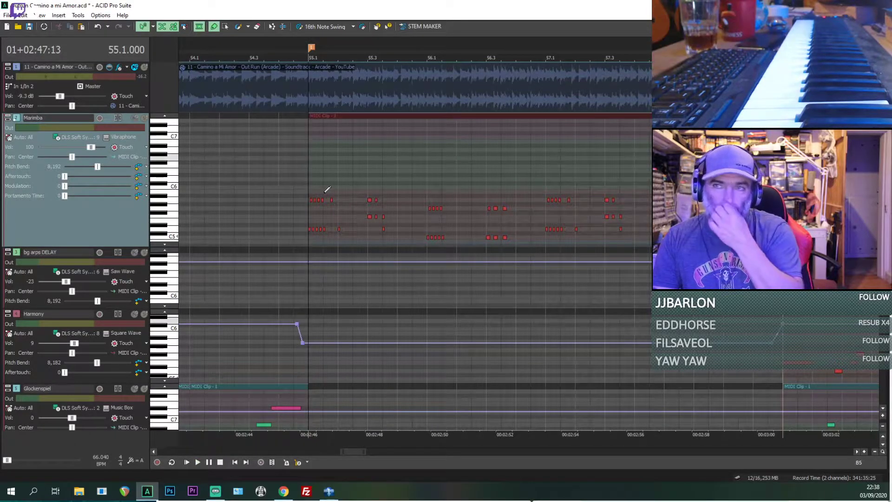
# Step: Play the soloed reference track from 55.1 to compare it with the Vibraphone voice
pyautogui.press('space')
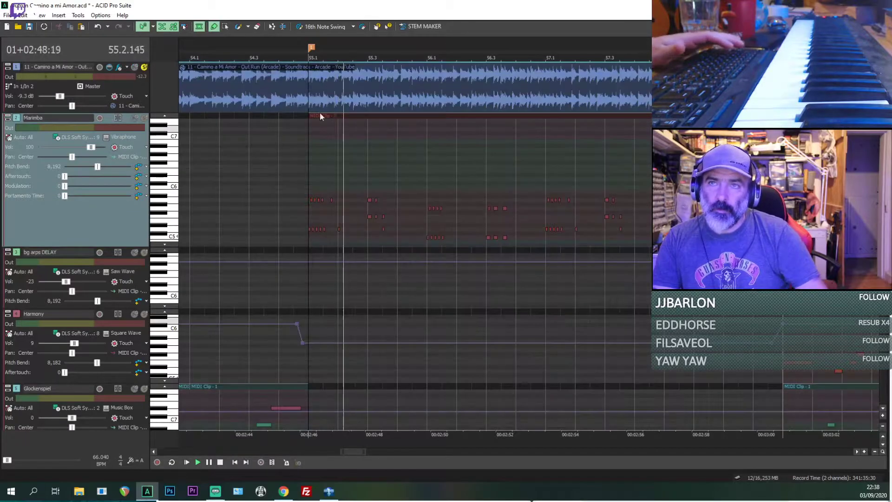
pyautogui.press('space')
pyautogui.press('space')
pyautogui.scroll(-1, 76, 247)
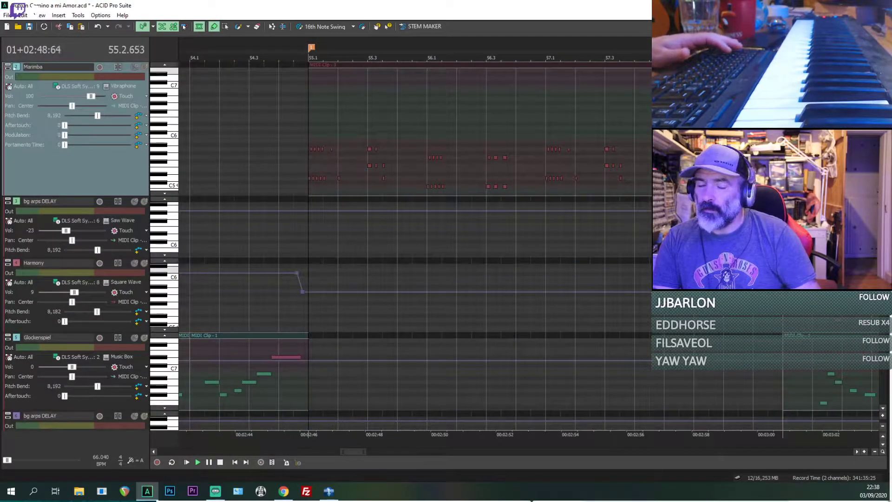
# Step: Reduce the Marimba track's height to about its Aftertouch row and stop playback
pyautogui.scroll(1, 235, 205)
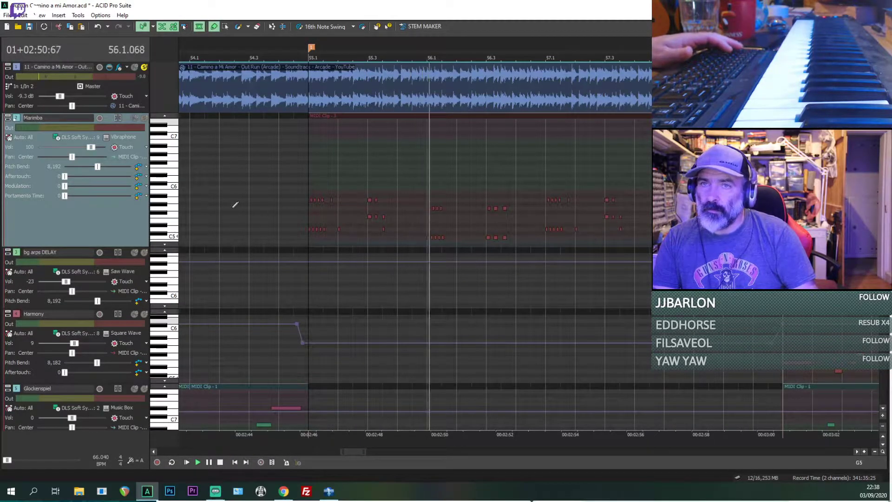
pyautogui.moveTo(110, 247); pyautogui.dragTo(127, 186)
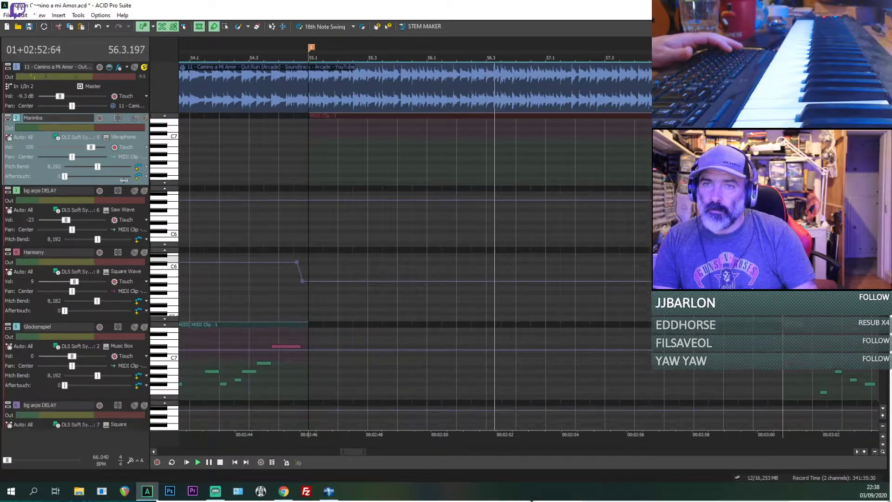
pyautogui.press('space')
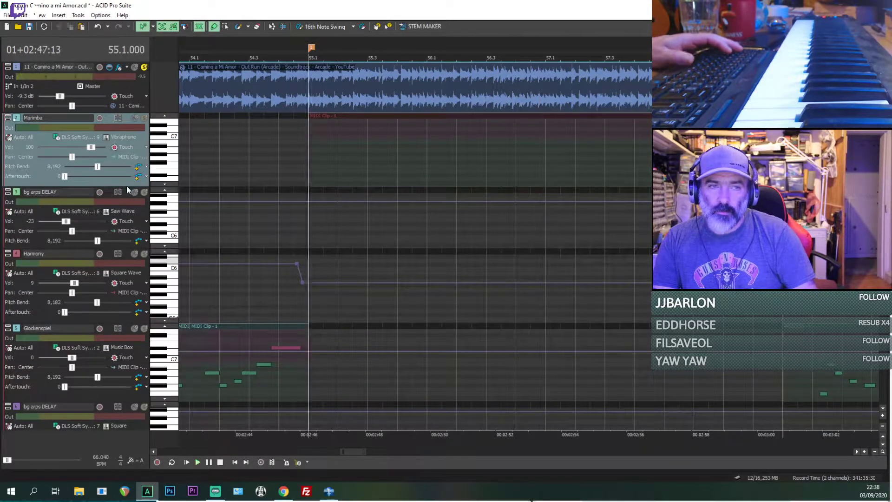
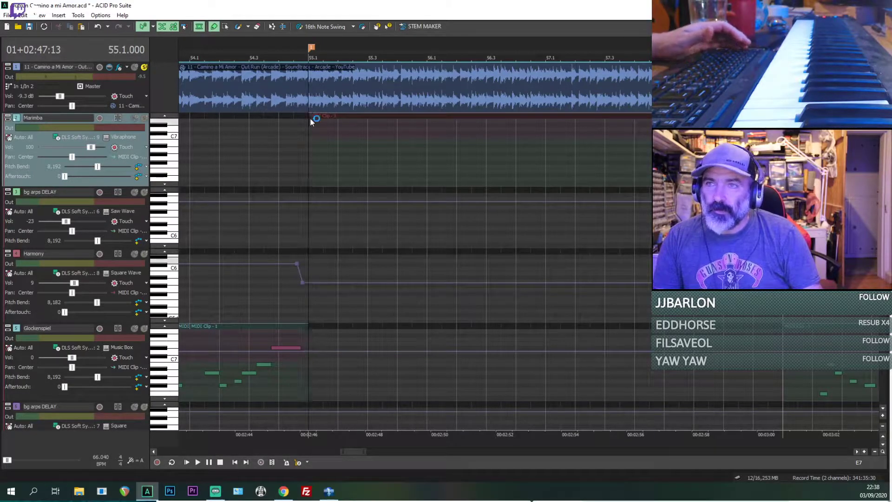
# Step: Play from 55.1 while toggling the reference track's mute and solo to compare it with the Marimba track's voice
pyautogui.scroll(-4, 308, 125)
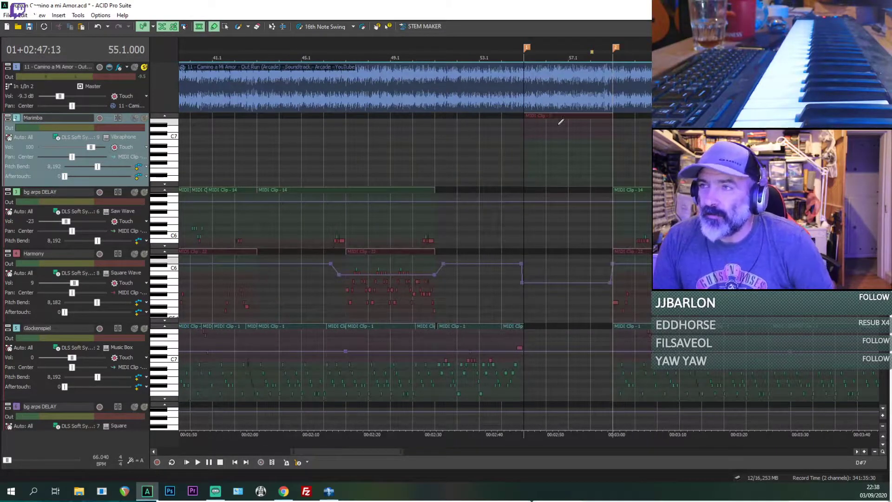
pyautogui.scroll(3, 557, 125)
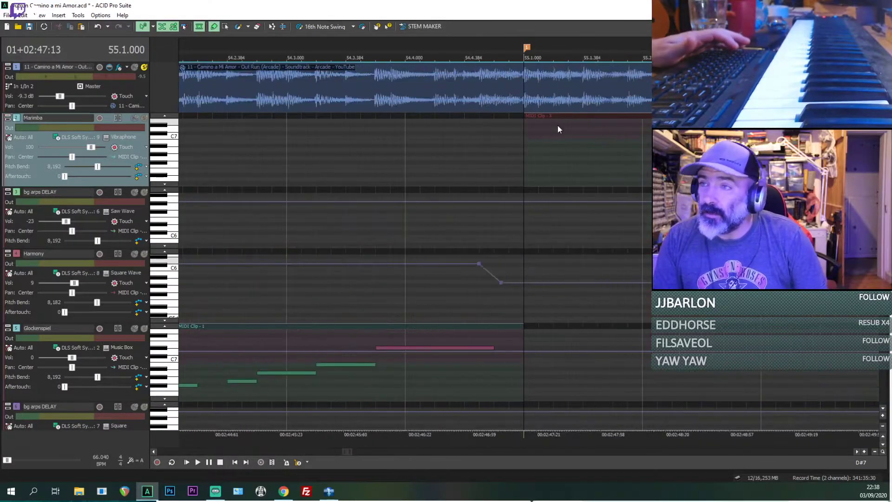
pyautogui.press('space')
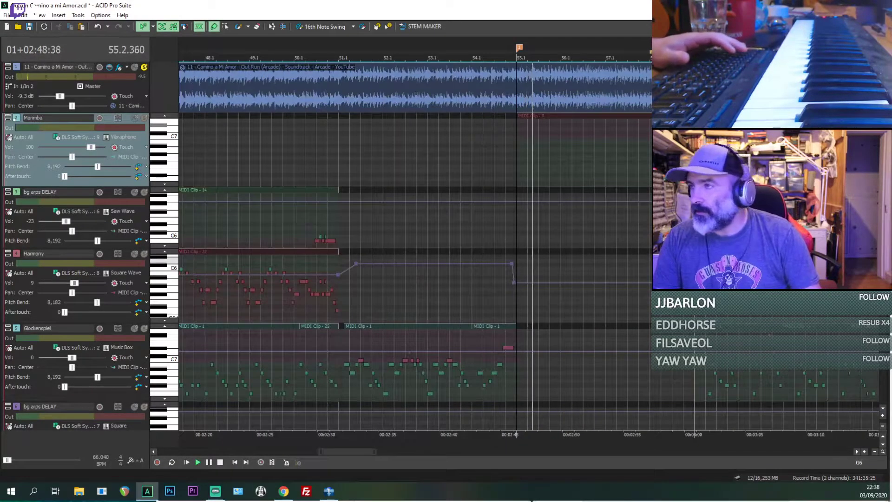
pyautogui.click(135, 67)
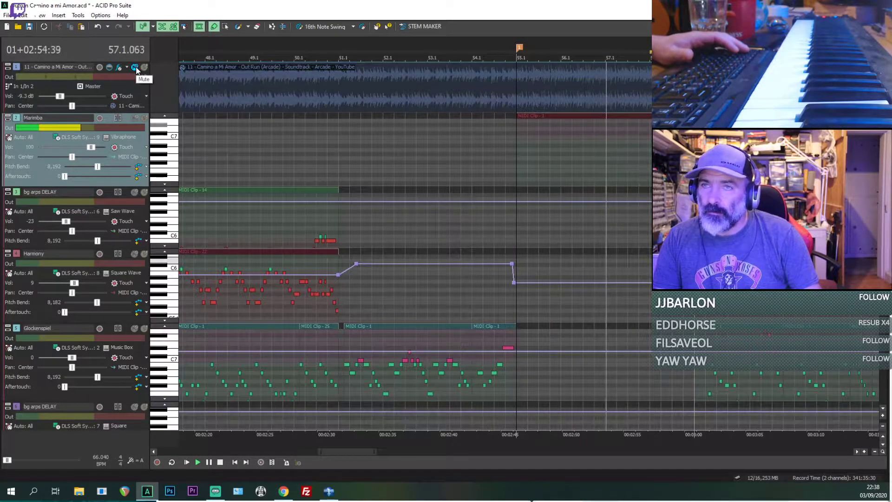
pyautogui.click(145, 68)
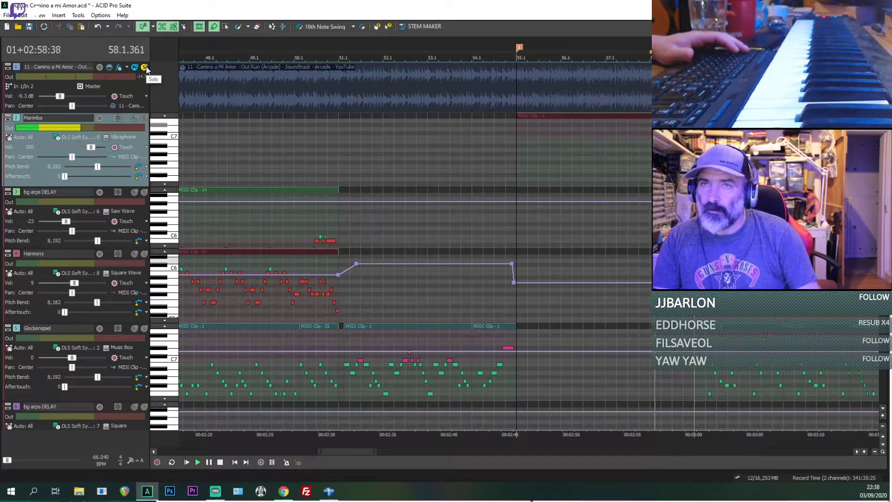
pyautogui.click(145, 66)
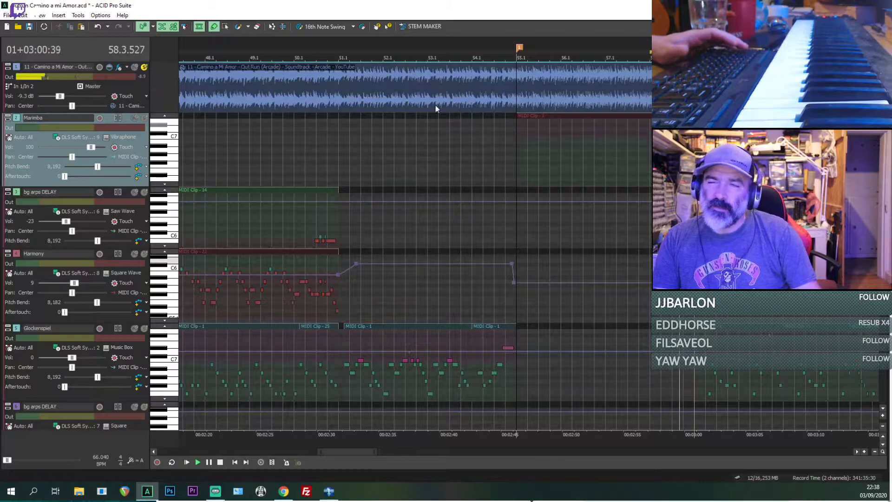
# Step: Replay the lead-in to 55.1 and toggle the reference track's mute to check the soloed break again
pyautogui.click(509, 146)
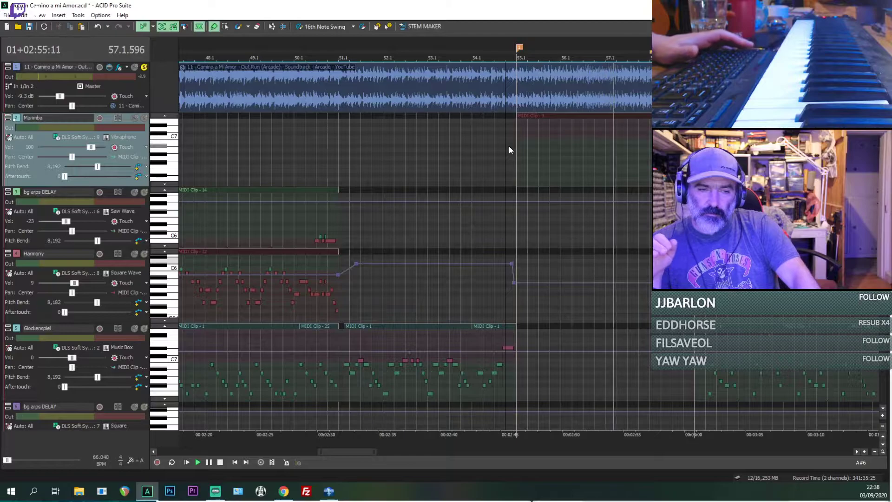
pyautogui.press('space')
pyautogui.press('space')
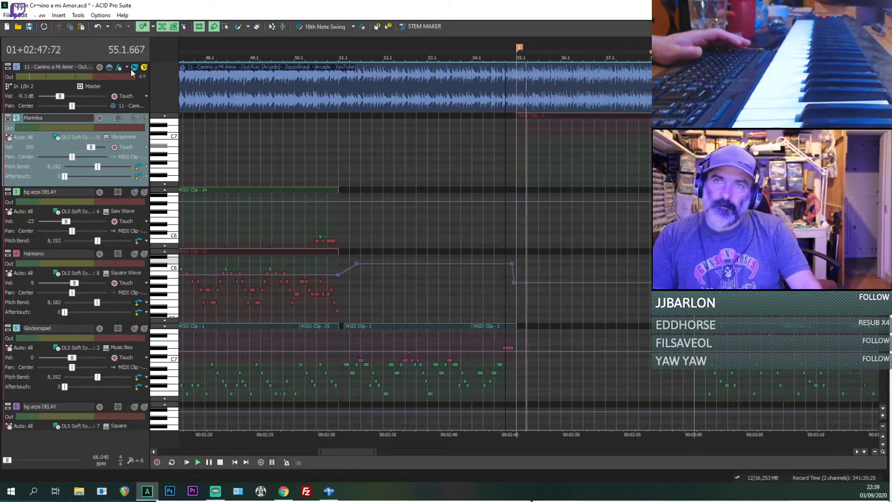
pyautogui.click(133, 70)
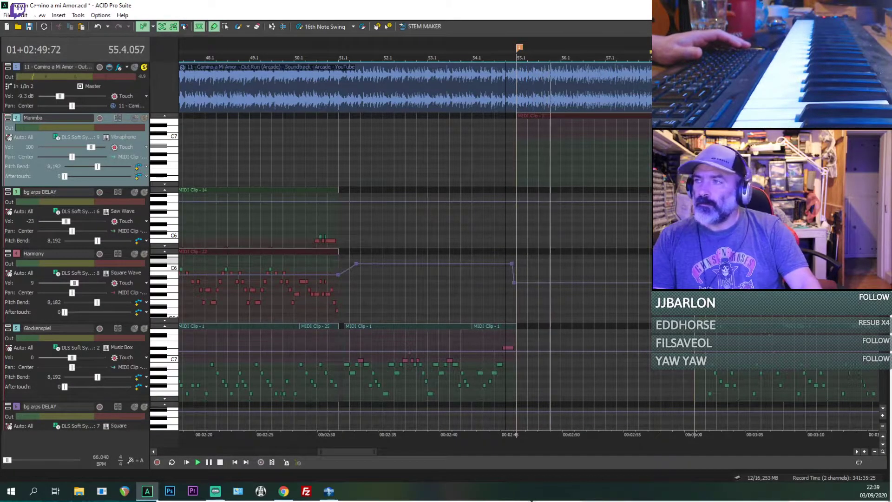
# Step: Turn off inline MIDI editing, place the playhead on the Bass clip at 56.3, and stop playback there
pyautogui.scroll(-3, 133, 69)
pyautogui.scroll(2, 609, 227)
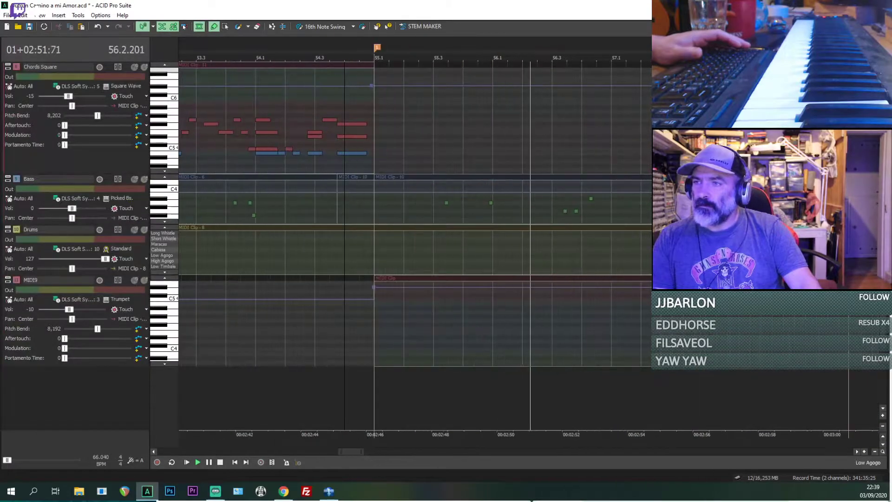
pyautogui.hotkey('ctrl', 'shift', 'i')
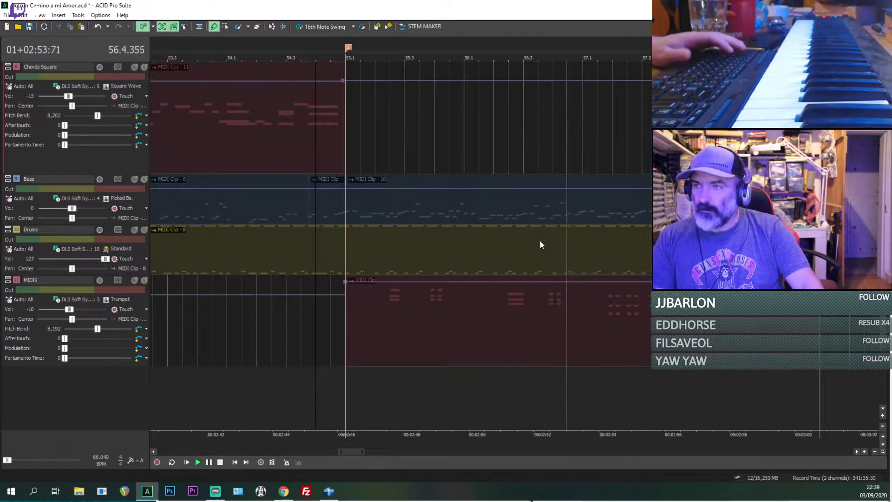
pyautogui.click(520, 209)
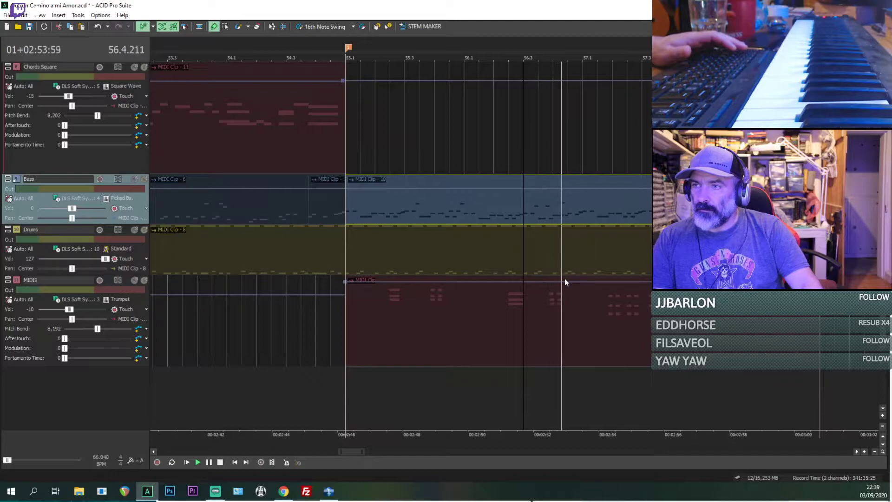
pyautogui.scroll(3, 529, 331)
pyautogui.press('space')
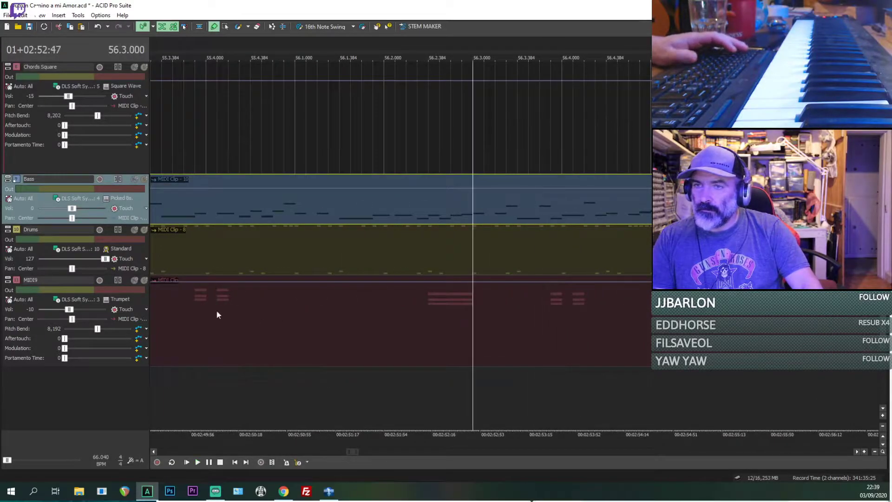
# Step: Solo the MIDI9 trumpet track and play it from 56.3
pyautogui.click(142, 283)
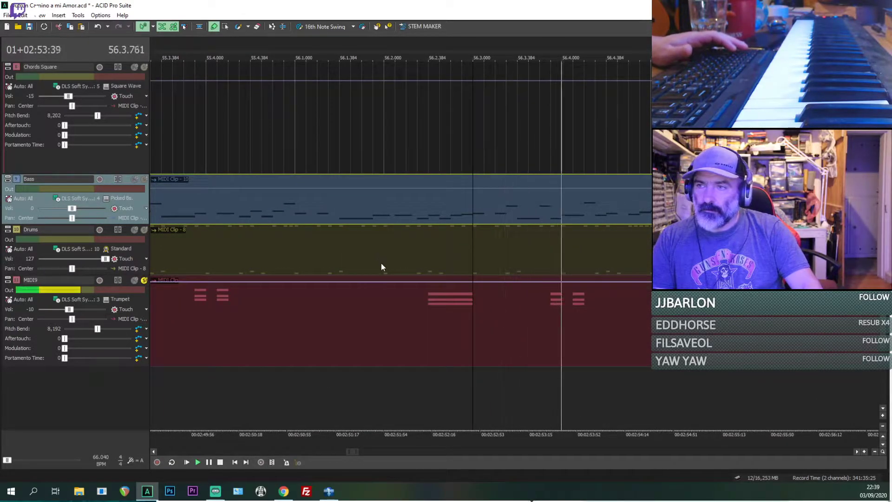
pyautogui.scroll(-2, 382, 264)
pyautogui.press('space')
pyautogui.press('space')
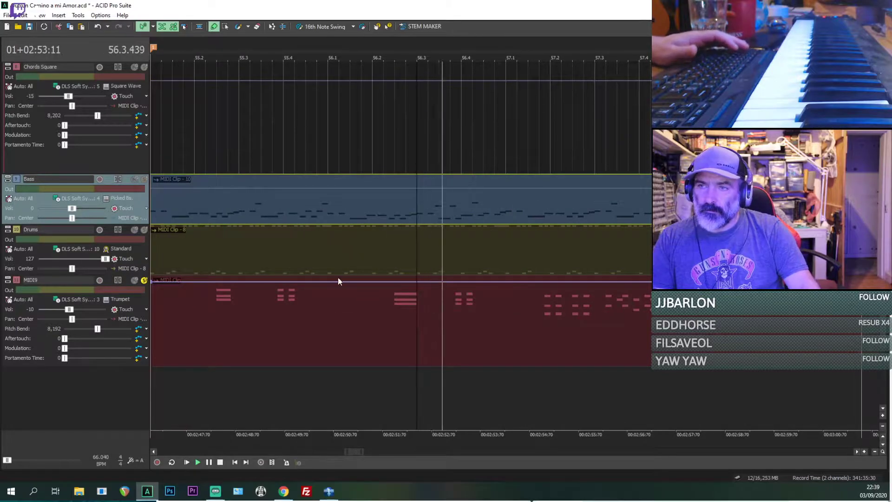
# Step: Place the playhead in the MIDI9 clip at 56.1.384 and replay its trumpet chords
pyautogui.click(351, 330)
pyautogui.scroll(1, 446, 330)
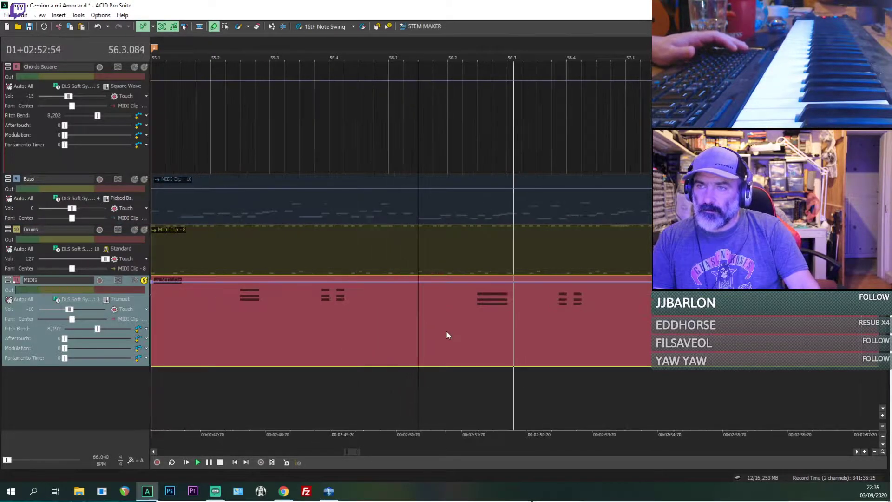
pyautogui.press('space')
pyautogui.press('space')
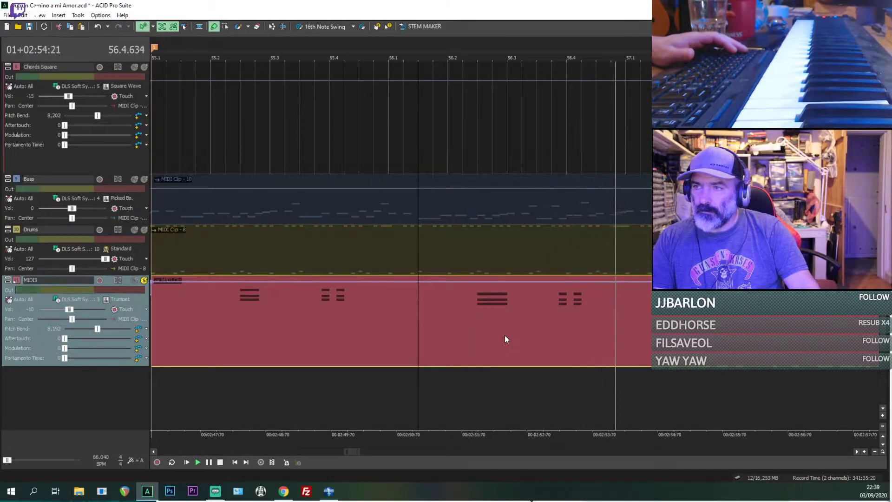
pyautogui.press('space')
pyautogui.press('space')
# Step: Mute the MIDI9 track and replay the same passage from the soloed reference track
pyautogui.click(134, 281)
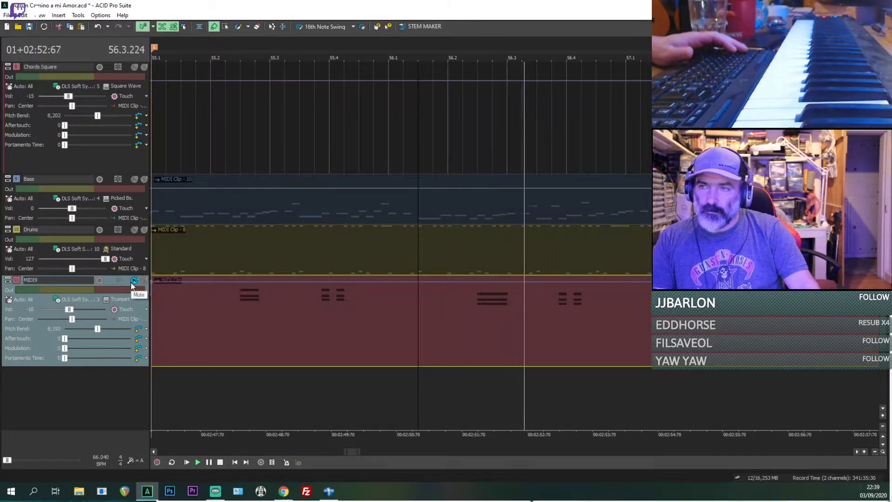
pyautogui.press('space')
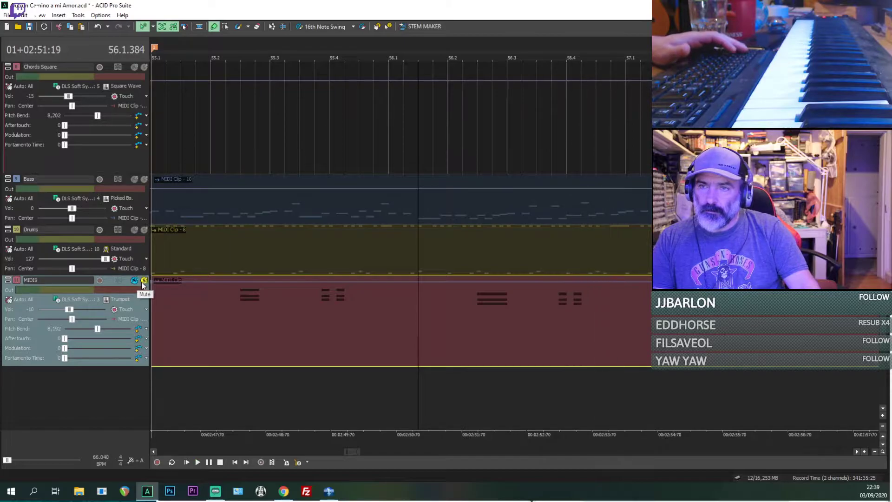
pyautogui.scroll(-3, 497, 341)
pyautogui.press('space')
pyautogui.scroll(3, 418, 331)
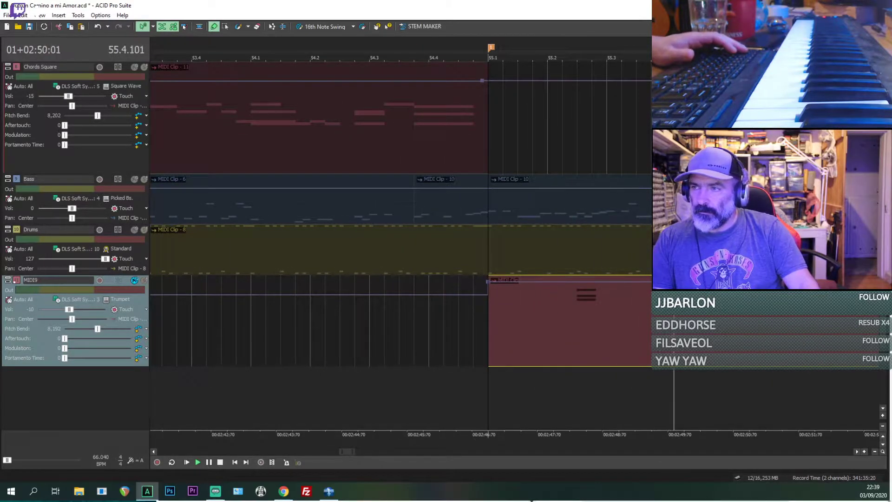
# Step: Move the playhead to the MIDI9 chord at 56.2.384 and replay the reference from there
pyautogui.scroll(-1, 697, 316)
pyautogui.click(589, 311)
pyautogui.scroll(3, 589, 311)
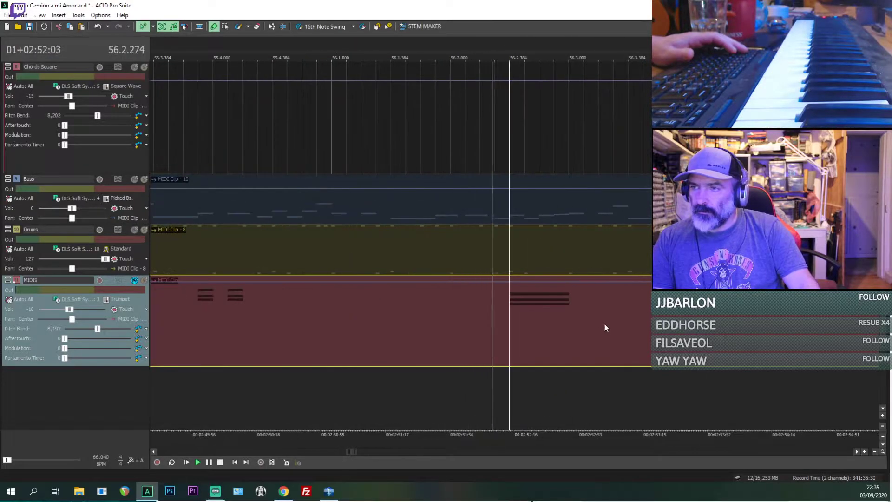
pyautogui.press('space')
pyautogui.press('space')
pyautogui.press('space')
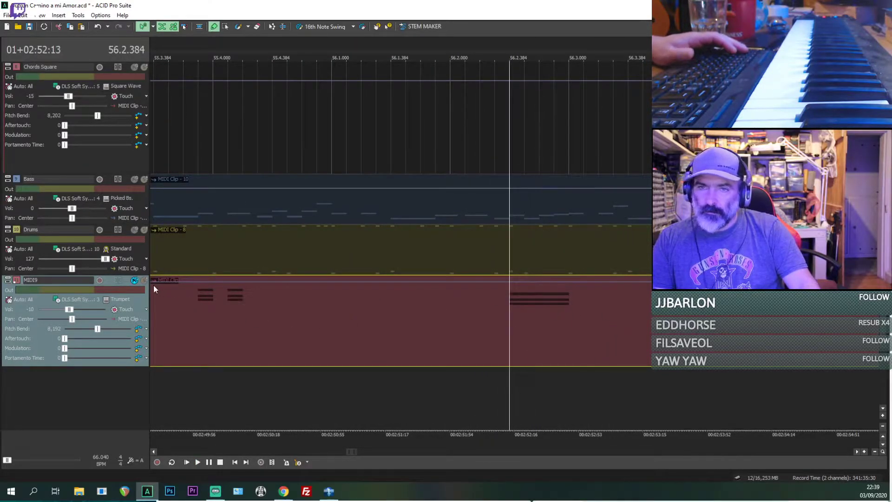
# Step: Switch the MIDI9 track from solo back to mute, play from 56.2.384, and stop playback
pyautogui.press('z')
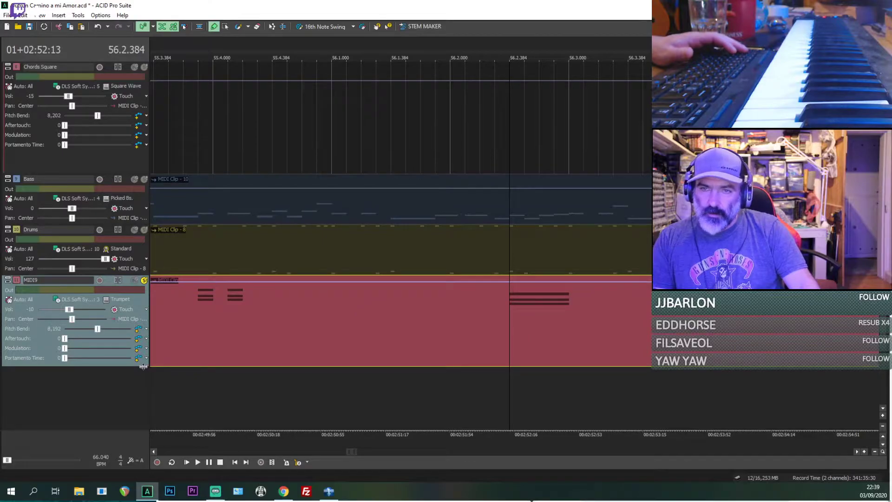
pyautogui.click(135, 279)
pyautogui.press('space')
pyautogui.scroll(-2, 475, 316)
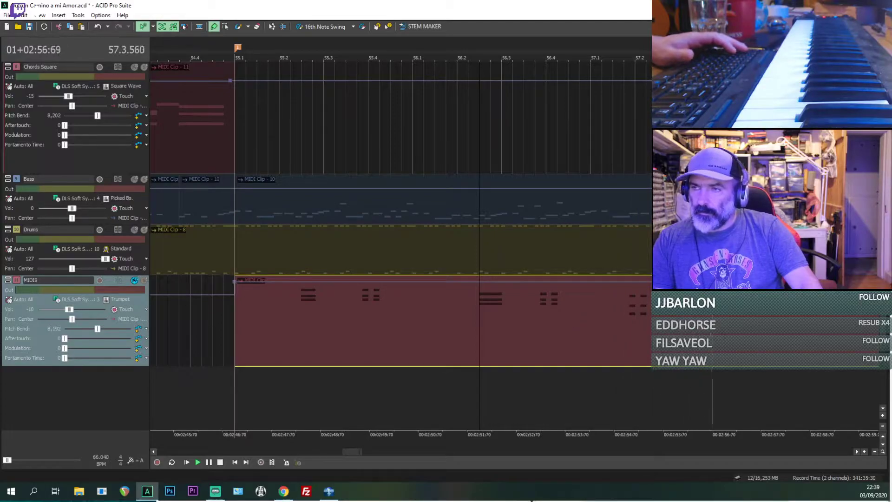
pyautogui.press('space')
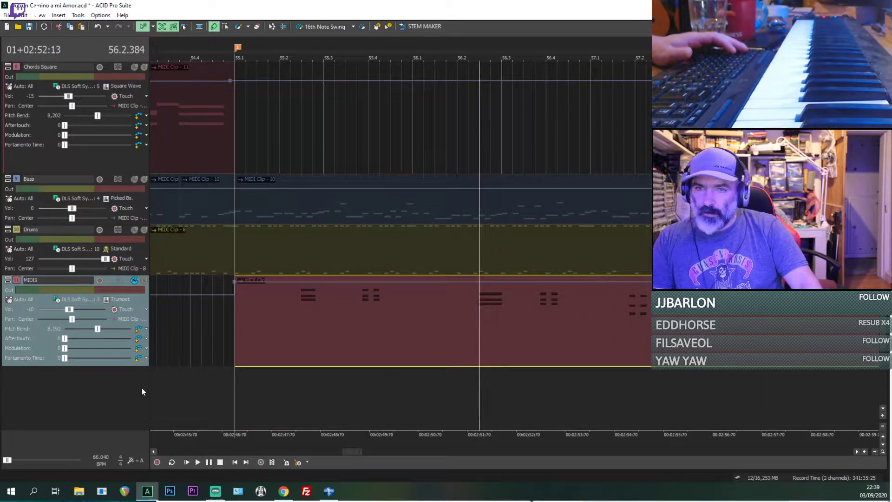
# Step: Move the MIDI9 track up the track list to sit directly above Glockenspiel
pyautogui.scroll(10, 41, 363)
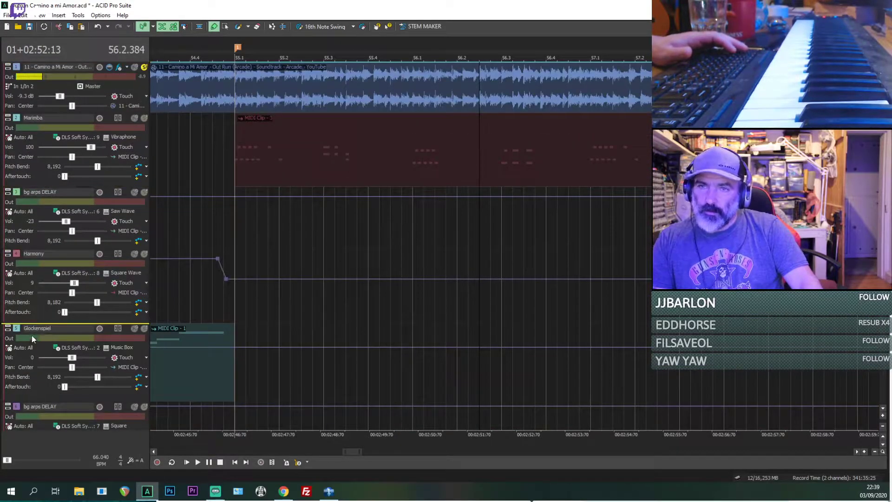
pyautogui.moveTo(32, 336); pyautogui.dragTo(32, 336)
# Step: Draw a clip on the Glockenspiel track at 55.1, trim away its notes, and extend it to 59.1
pyautogui.scroll(-3, 282, 188)
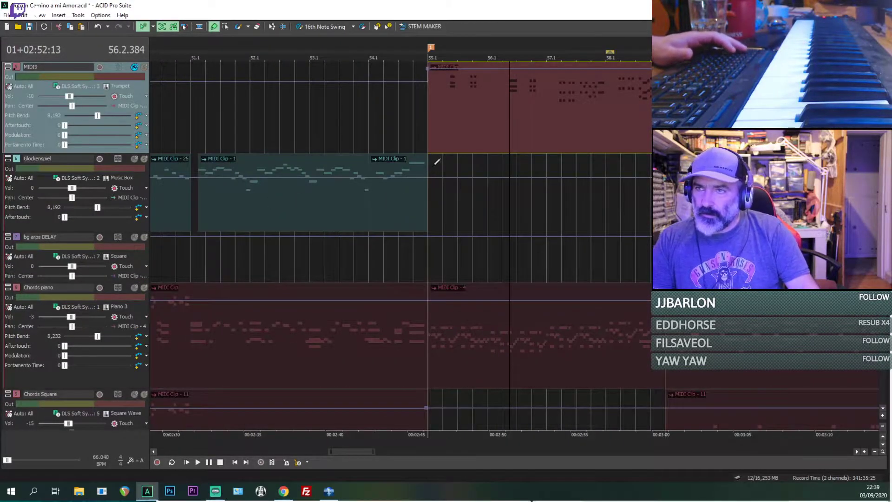
pyautogui.moveTo(434, 164); pyautogui.dragTo(662, 165)
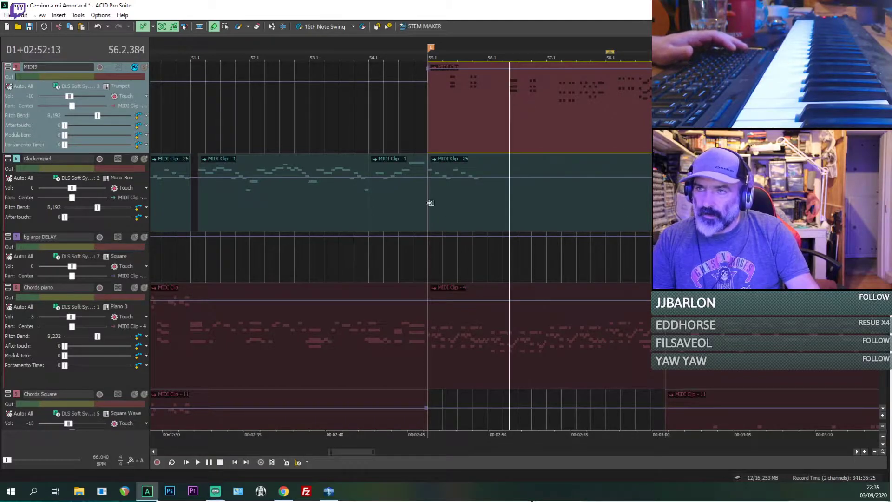
pyautogui.moveTo(430, 202); pyautogui.dragTo(496, 215)
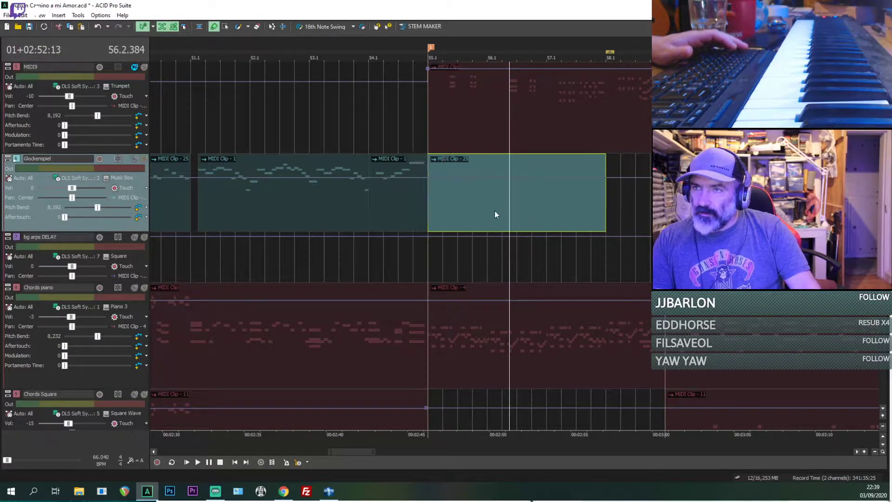
pyautogui.moveTo(604, 210); pyautogui.dragTo(635, 208)
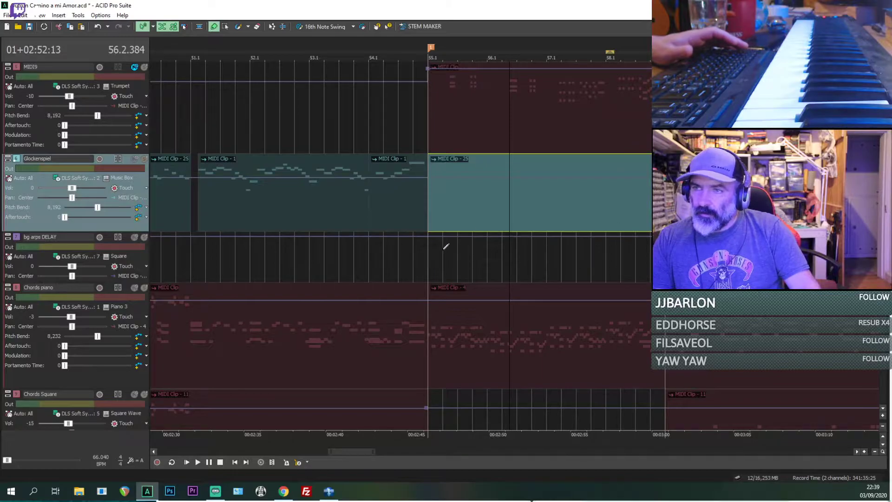
# Step: Draw a clip on the bg arps DELAY track from 55.1 and enlarge that track down to its Modulation row
pyautogui.moveTo(436, 251); pyautogui.dragTo(634, 253)
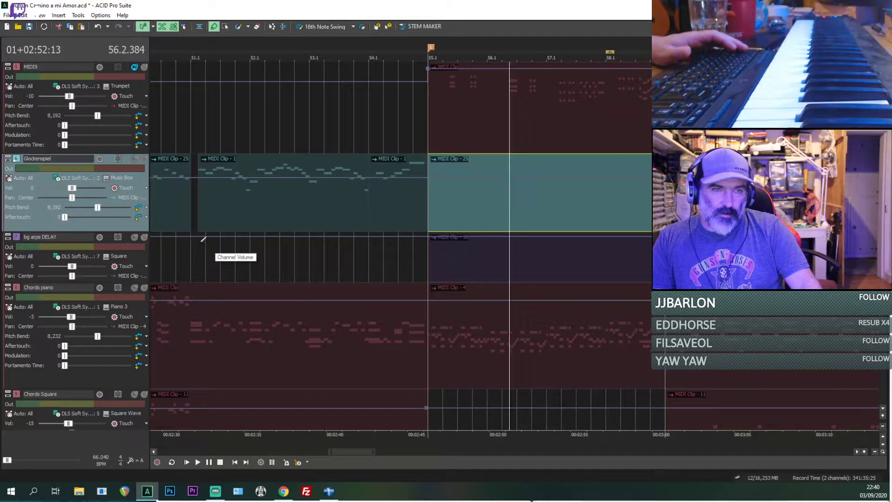
pyautogui.moveTo(133, 282); pyautogui.dragTo(133, 312)
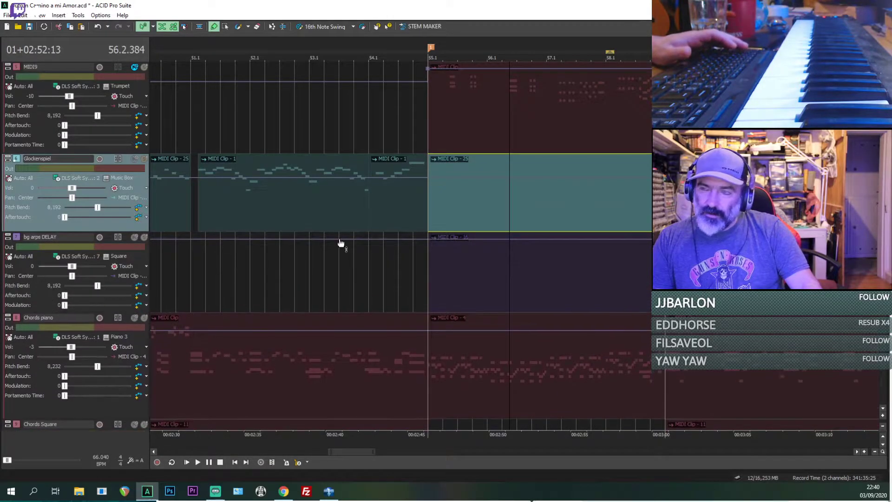
pyautogui.scroll(-3, 345, 242)
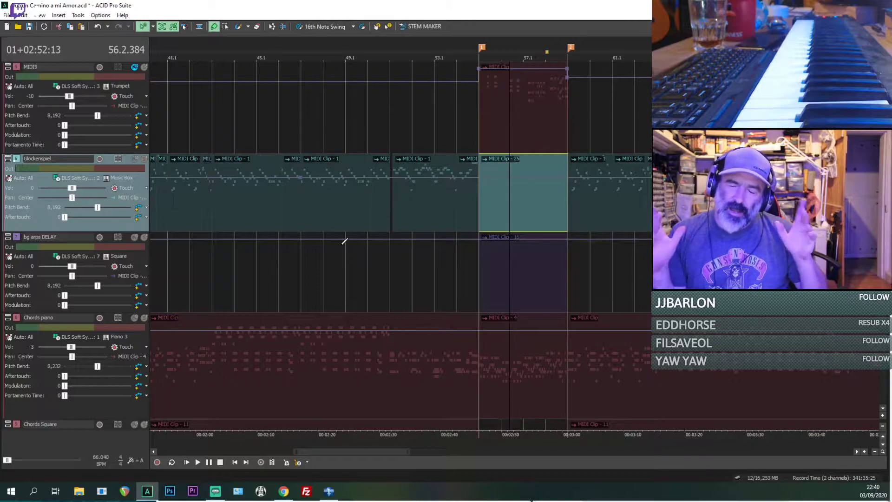
pyautogui.scroll(-5, 342, 244)
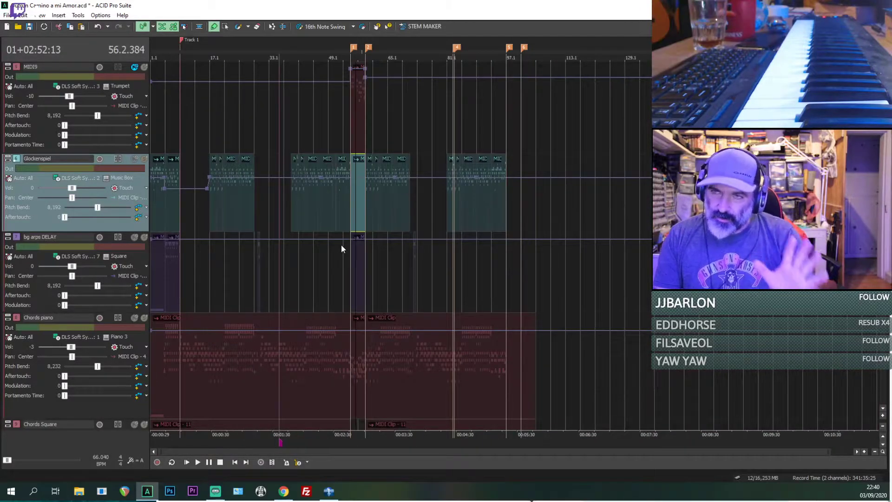
pyautogui.scroll(10, 341, 245)
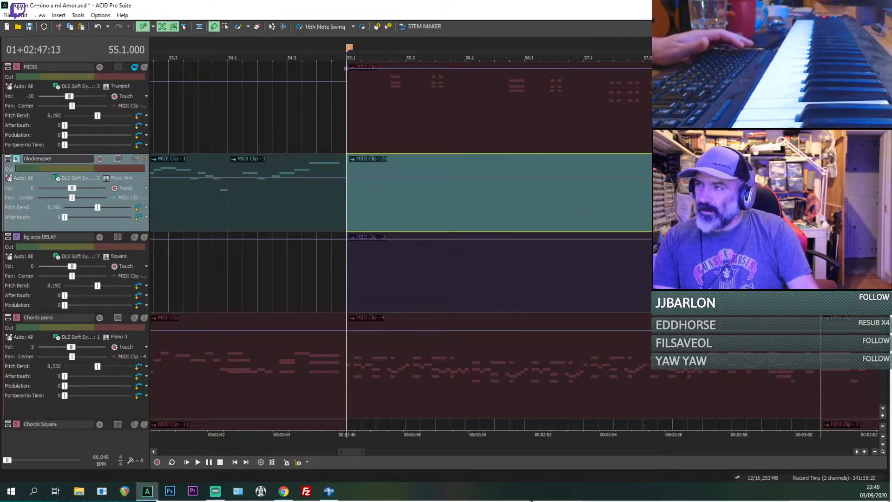
# Step: Solo the Bass track, play briefly from 55.1, and stop playback
pyautogui.scroll(-4, 400, 246)
pyautogui.click(143, 179)
pyautogui.press('space')
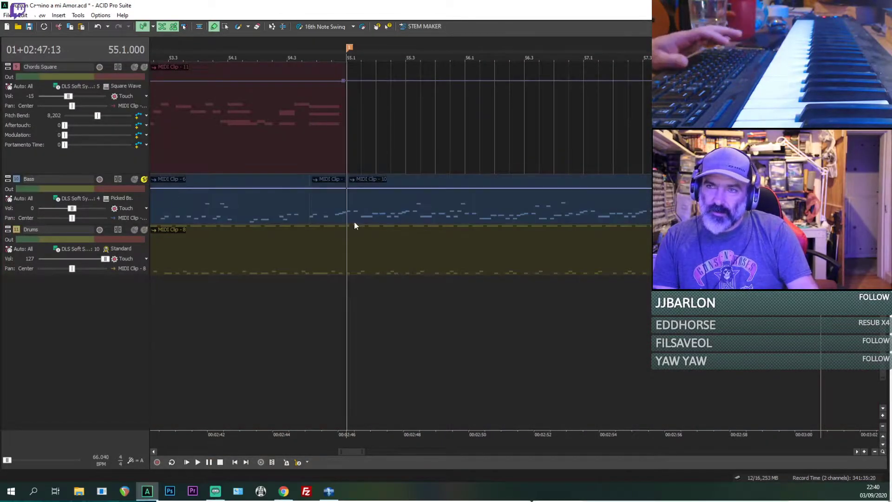
pyautogui.press('space')
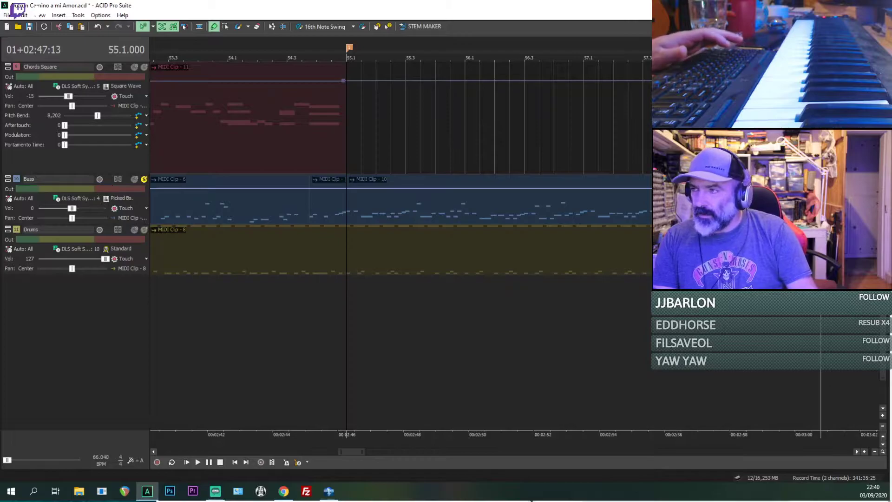
# Step: Unsolo the reference recording, play from 55.1 with Bass soloed, add Drums to the solo, and stop playback
pyautogui.scroll(7, 196, 60)
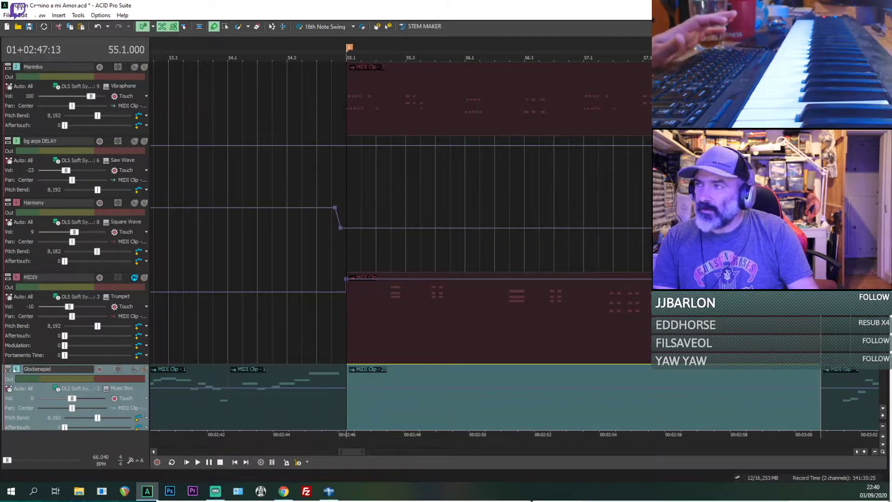
pyautogui.scroll(2, 196, 60)
pyautogui.click(144, 68)
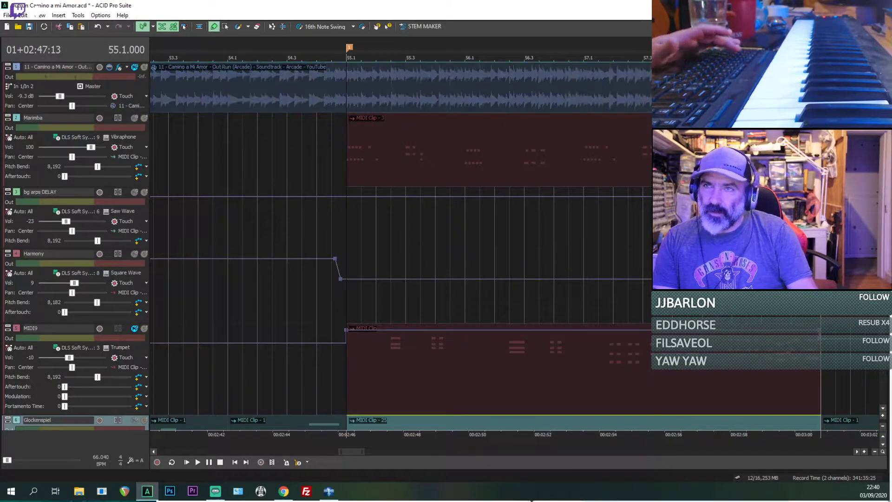
pyautogui.press('space')
pyautogui.scroll(-8, 144, 68)
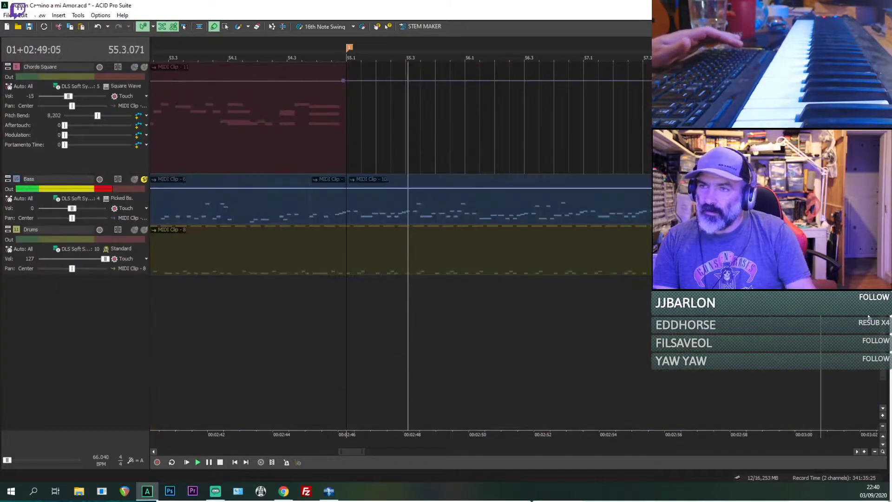
pyautogui.scroll(-2, 178, 221)
pyautogui.click(144, 229)
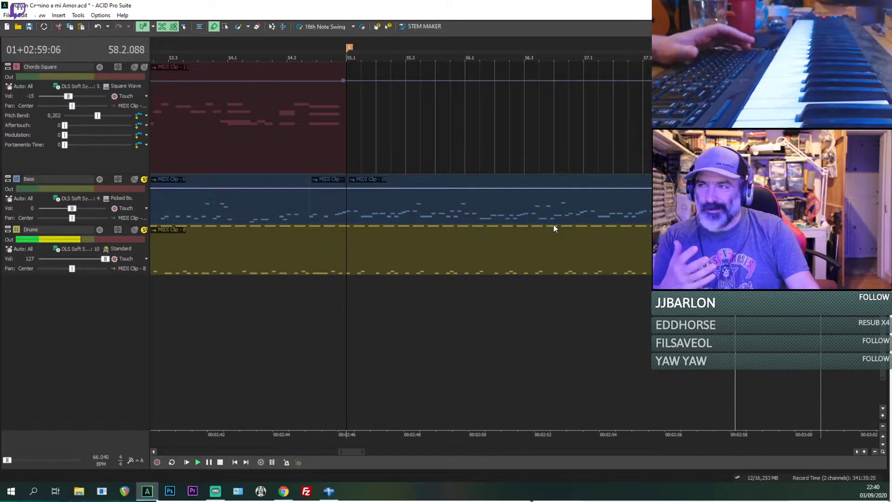
pyautogui.press('space')
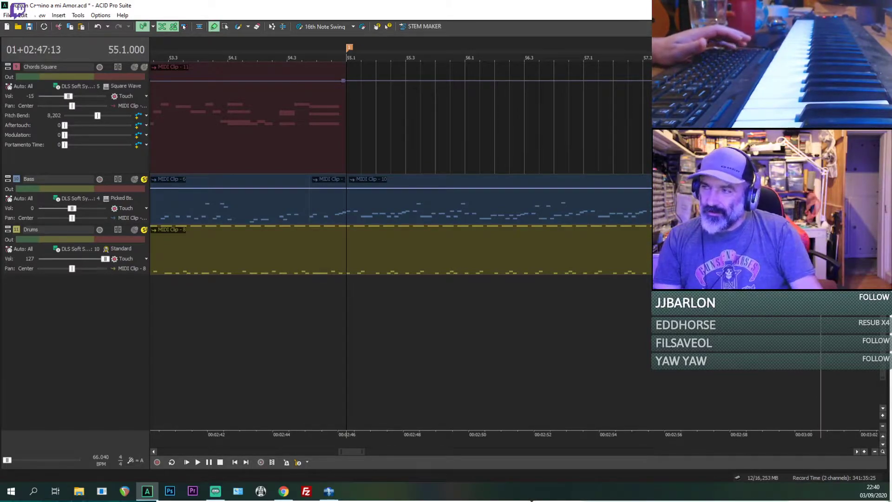
# Step: Shrink the Chords Square and Chords piano tracks in height so each ends at its Aftertouch row
pyautogui.scroll(1, 400, 223)
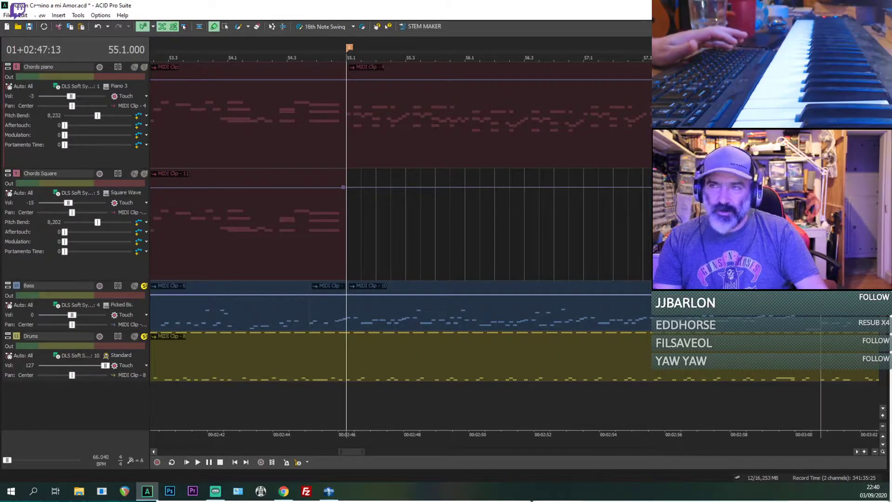
pyautogui.scroll(1, 400, 223)
pyautogui.scroll(-1, 400, 223)
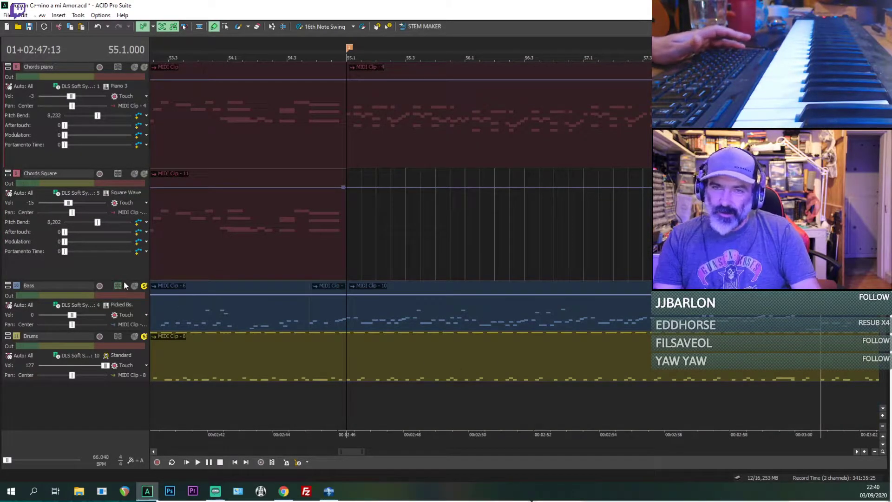
pyautogui.moveTo(124, 281); pyautogui.dragTo(129, 241)
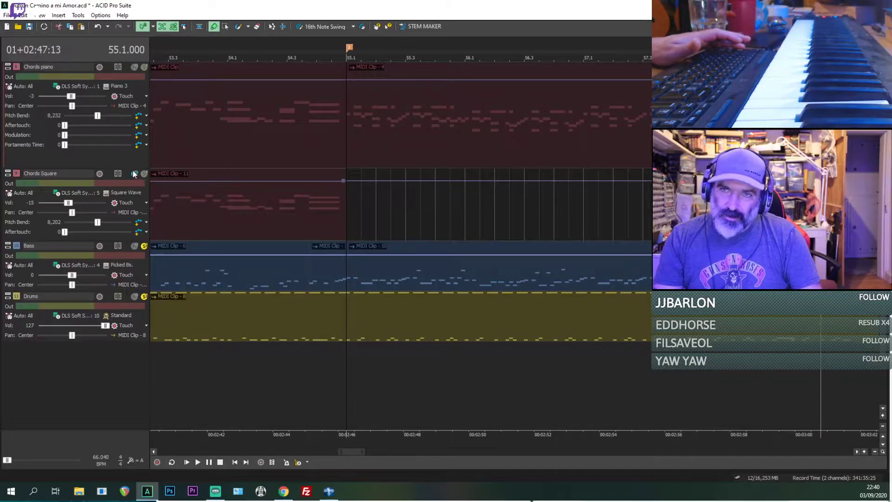
pyautogui.moveTo(132, 159); pyautogui.dragTo(132, 127)
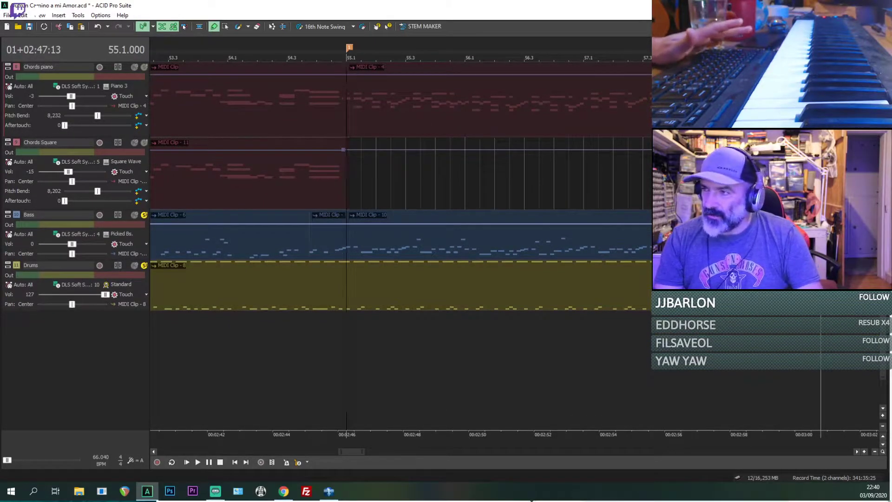
# Step: Enlarge the Drums and Bass tracks in height until each shows its Pitch Bend row
pyautogui.scroll(1, 400, 223)
pyautogui.scroll(1, 400, 223)
pyautogui.scroll(-1, 400, 223)
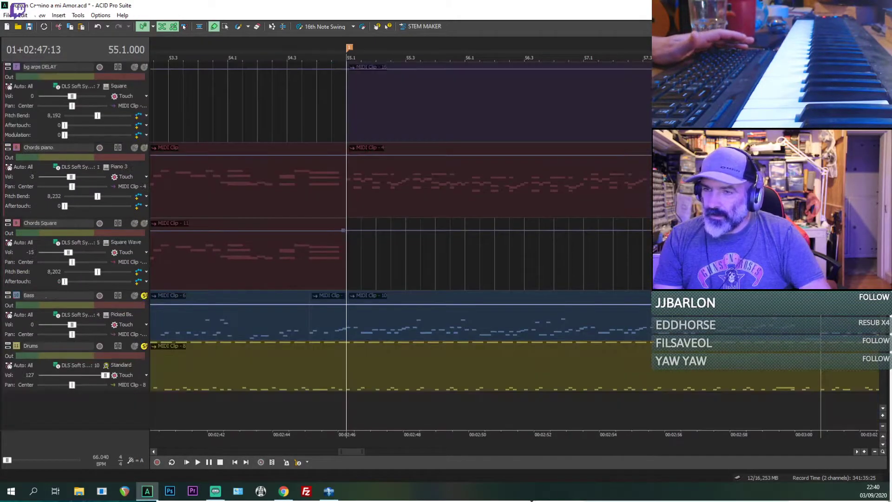
pyautogui.moveTo(136, 392); pyautogui.dragTo(138, 409)
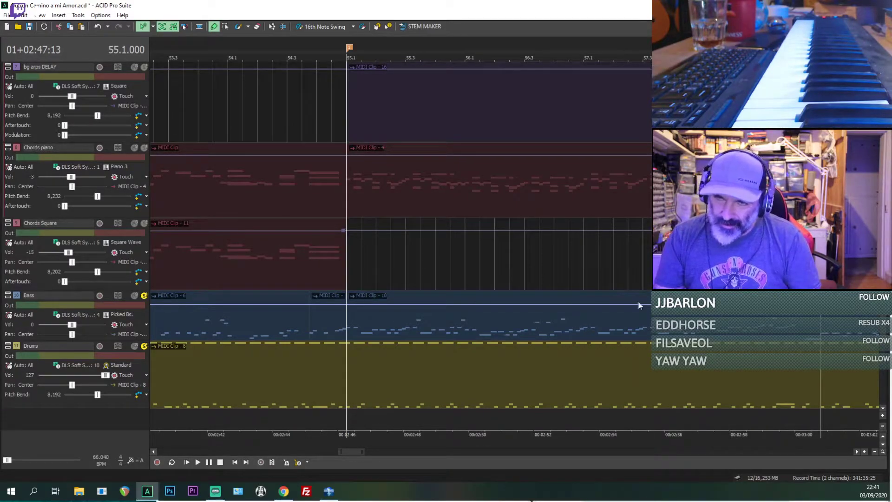
pyautogui.moveTo(138, 340); pyautogui.dragTo(150, 357)
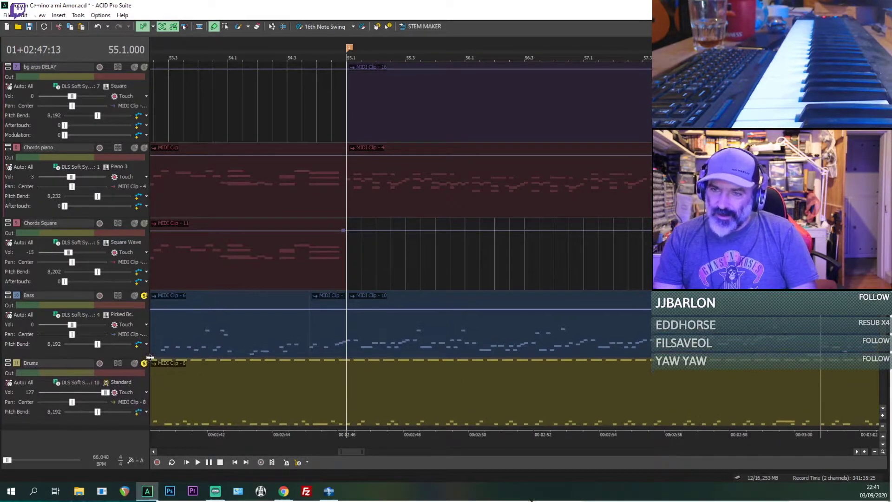
# Step: Select the Bass clip at 55.1 and listen to it from there with only Bass soloed
pyautogui.click(350, 319)
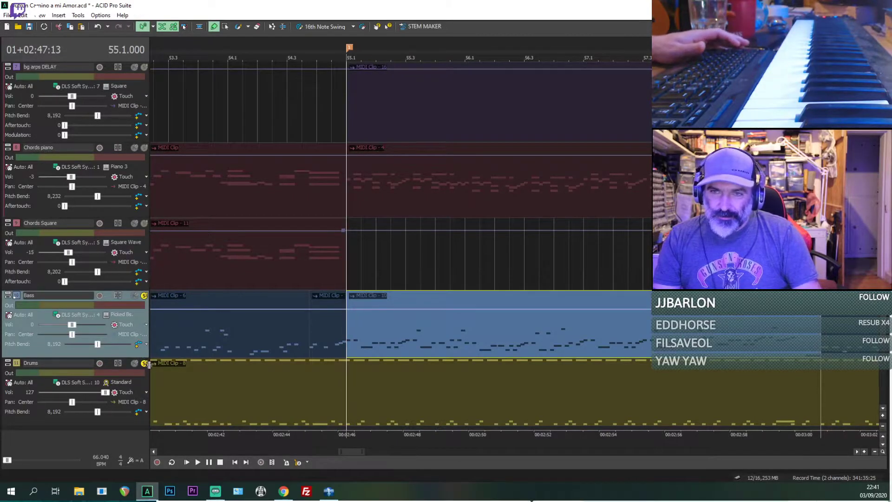
pyautogui.press('space')
pyautogui.press('space')
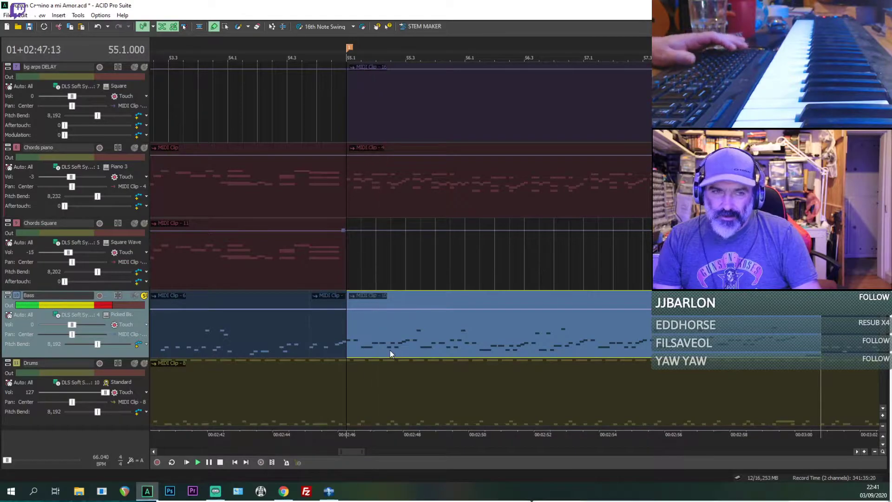
pyautogui.press('space')
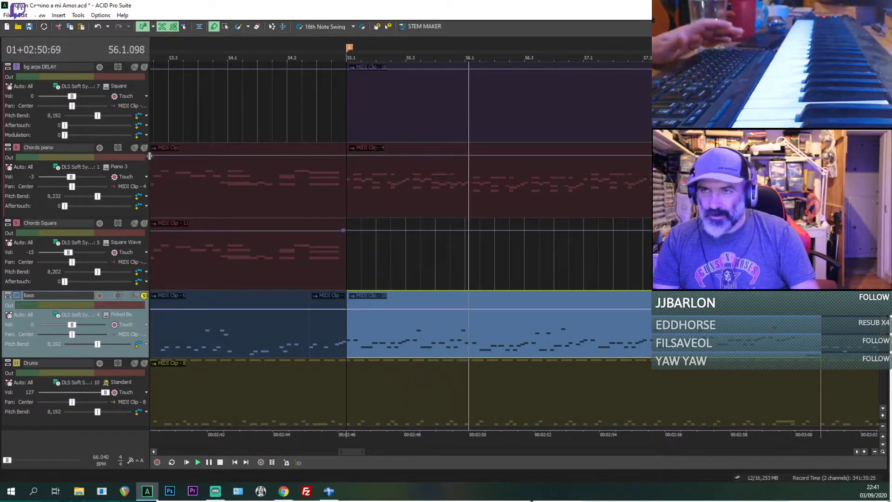
pyautogui.press('space')
# Step: Place the cursor near bar 5 in the first Chords piano clip and start playback there
pyautogui.scroll(-2, 184, 182)
pyautogui.click(186, 183)
pyautogui.scroll(-4, 197, 185)
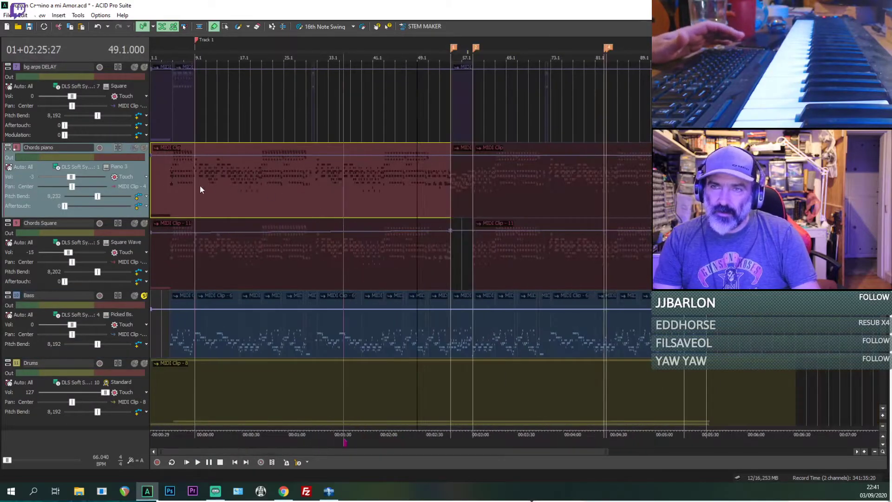
pyautogui.click(180, 187)
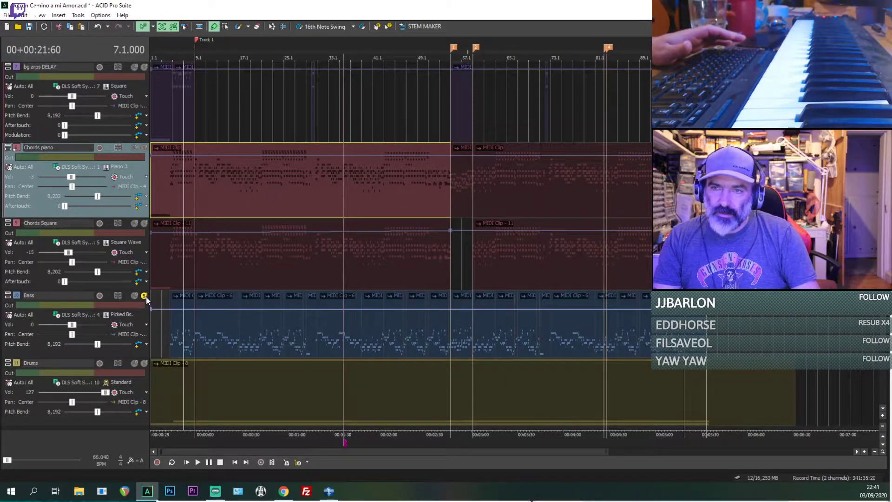
pyautogui.click(175, 187)
pyautogui.press('space')
# Step: Solo Chords piano and Chords Square, restart playback near bar 5, and unsolo Bass
pyautogui.click(144, 148)
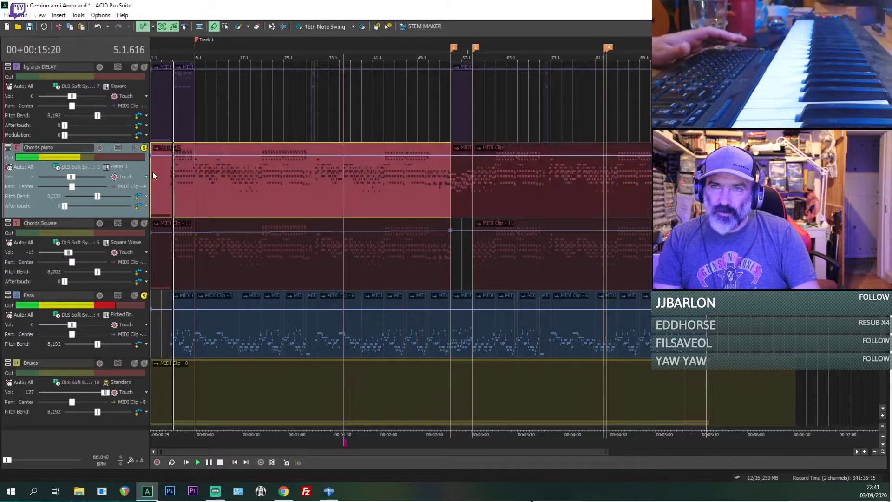
pyautogui.click(144, 224)
pyautogui.press('space')
pyautogui.press('space')
pyautogui.click(144, 296)
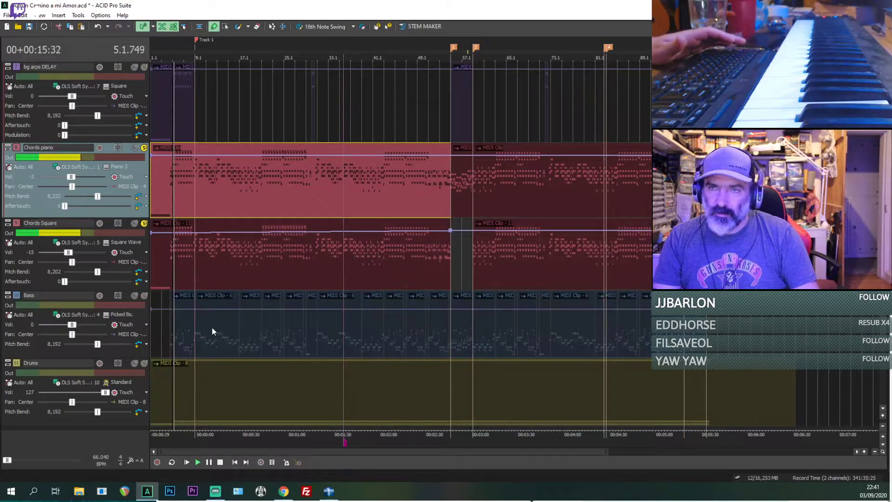
# Step: Listen to the two soloed chord tracks from 13.1 and stop playback
pyautogui.click(212, 331)
pyautogui.scroll(3, 260, 309)
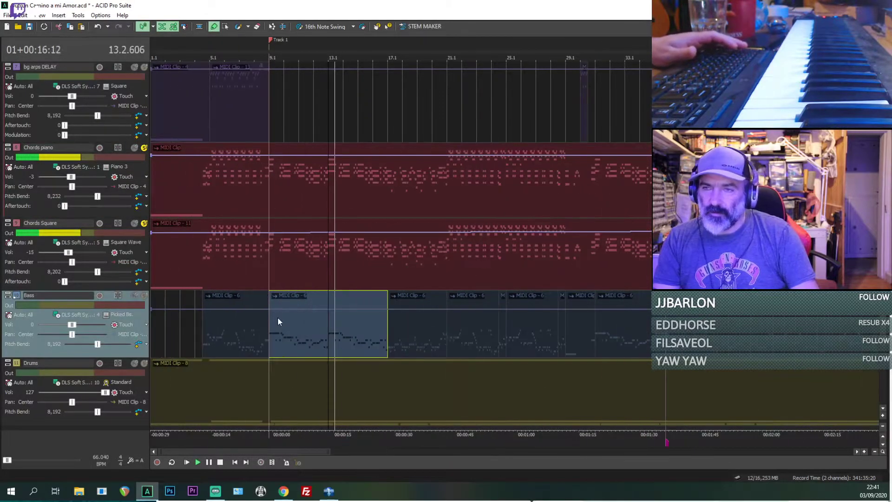
pyautogui.scroll(4, 483, 210)
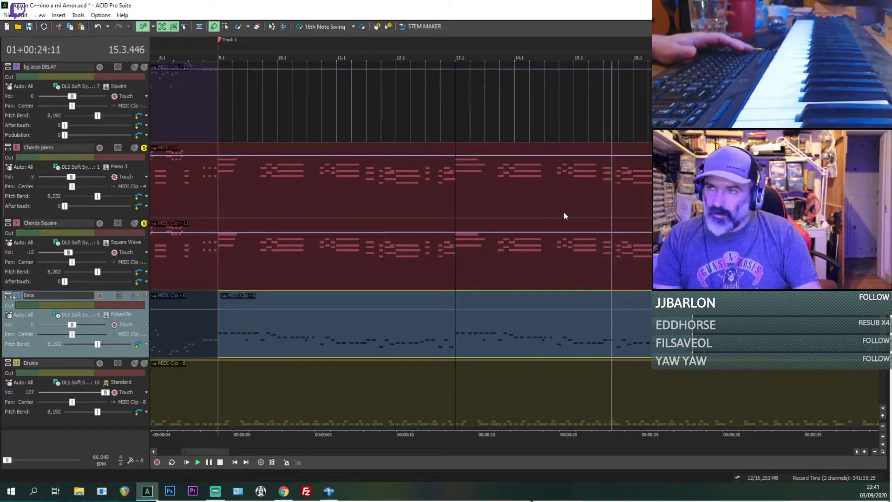
pyautogui.press('space')
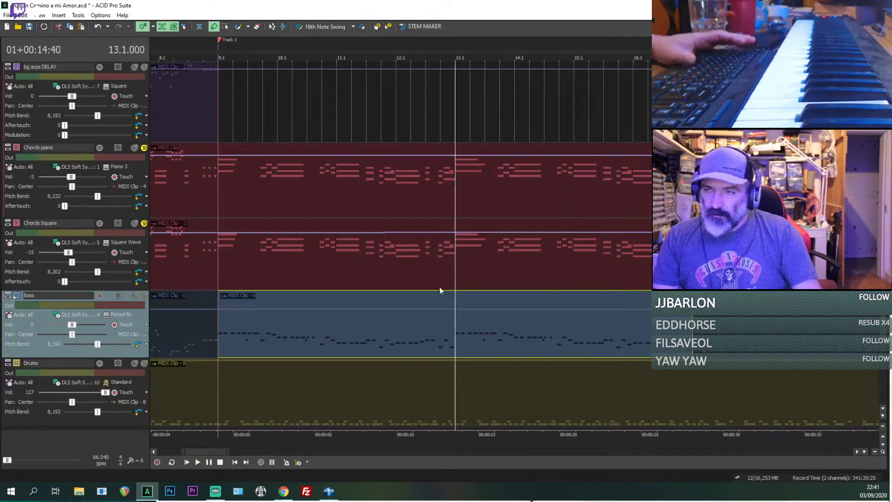
# Step: Add Bass to the soloed chord tracks, replay from 13.1, bring in Drums as well, and stop playback
pyautogui.click(144, 296)
pyautogui.press('space')
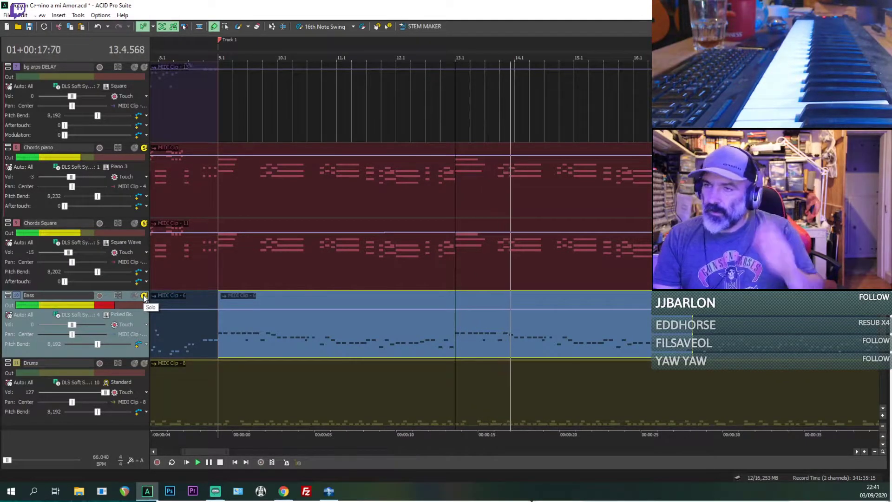
pyautogui.press('space')
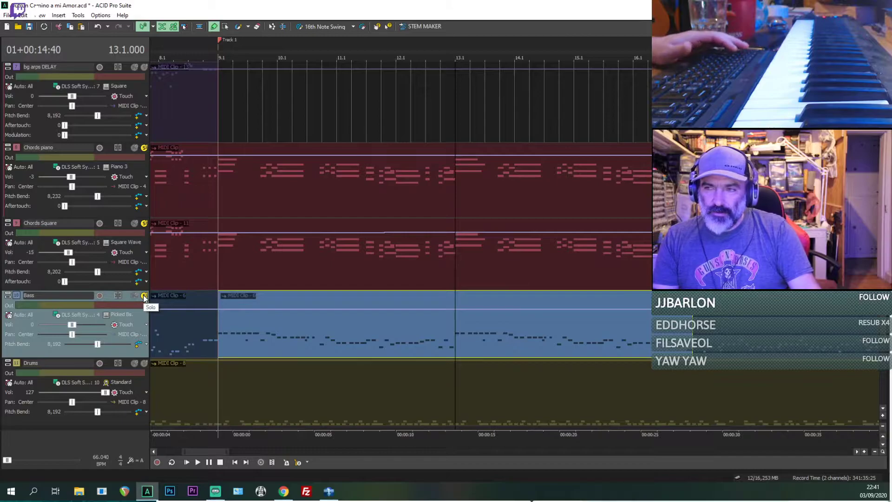
pyautogui.press('space')
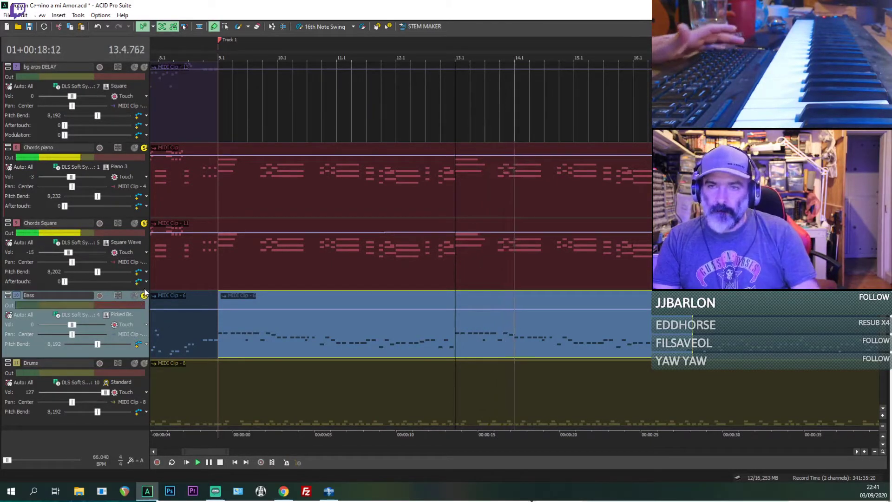
pyautogui.click(144, 363)
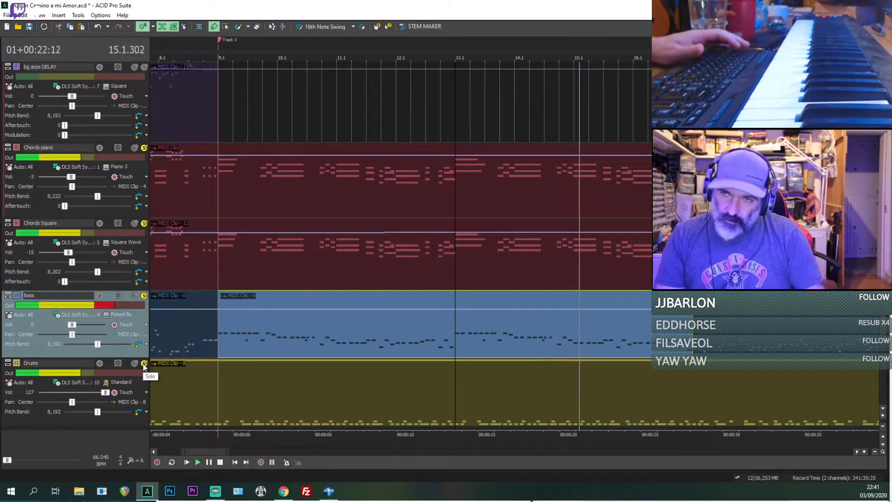
pyautogui.press('space')
# Step: Unsolo the Drums, Bass, Chords Square and Chords piano tracks
pyautogui.click(144, 363)
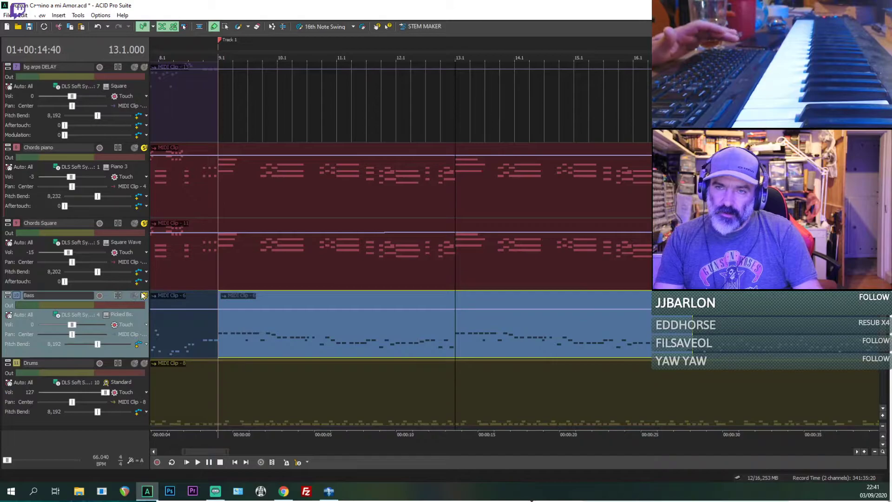
pyautogui.click(144, 296)
pyautogui.click(144, 224)
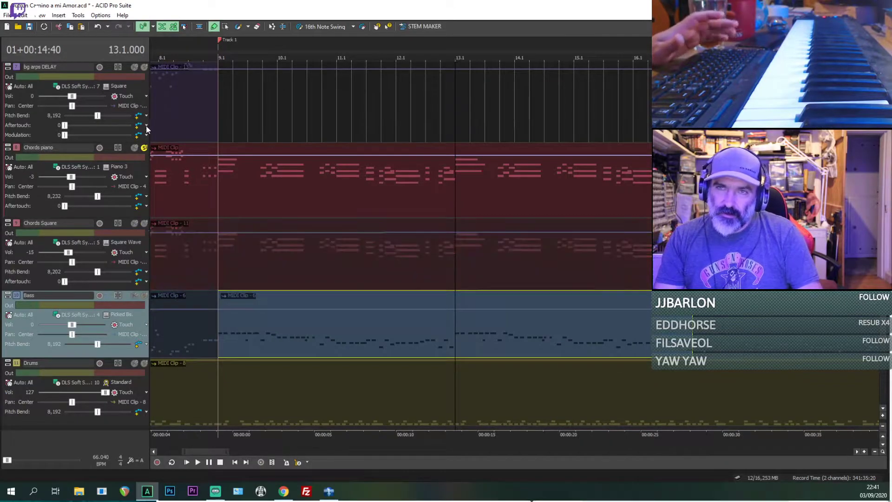
pyautogui.click(144, 148)
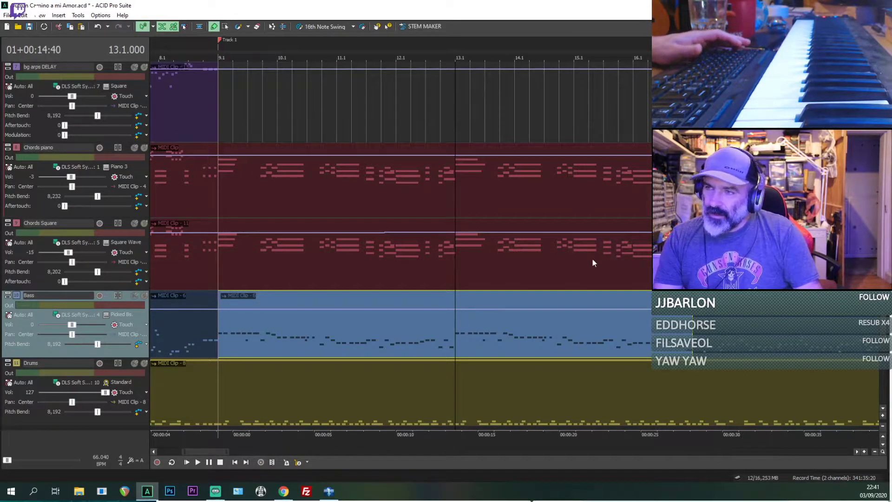
# Step: Select the Bass clip at 55.1, start playback there, and solo the Bass track
pyautogui.scroll(-6, 592, 258)
pyautogui.click(554, 334)
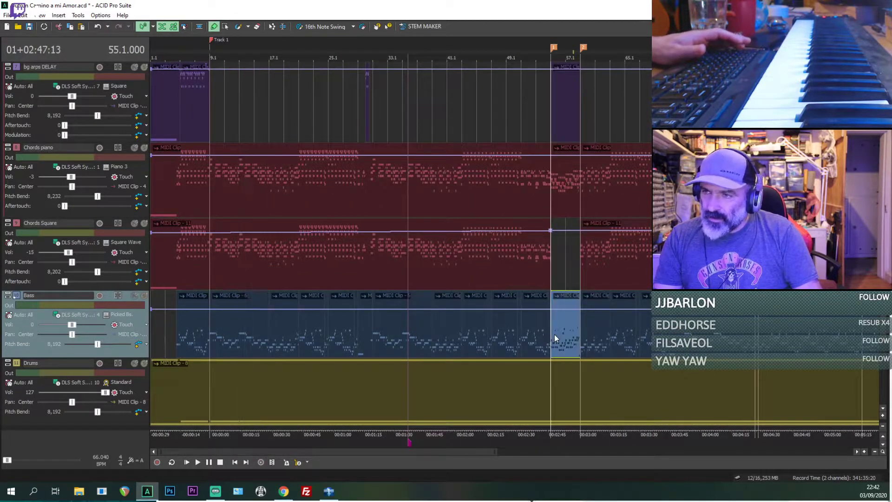
pyautogui.scroll(6, 554, 333)
pyautogui.press('space')
pyautogui.click(144, 296)
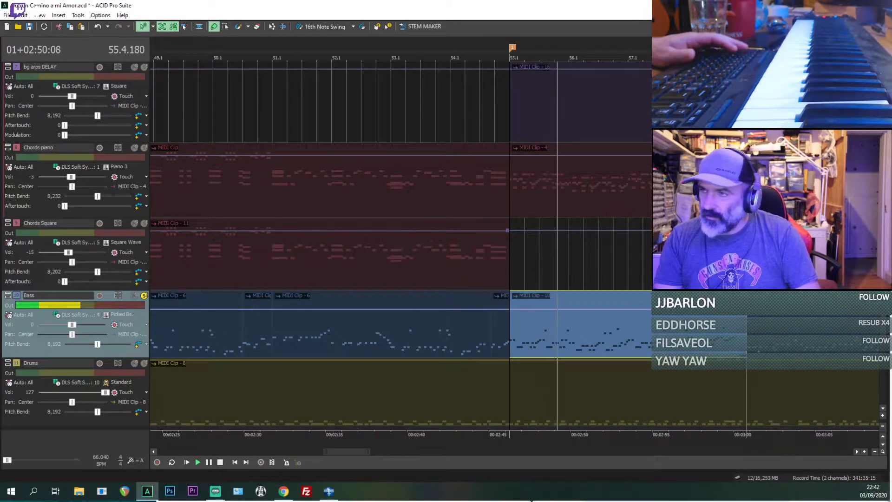
# Step: Turn on inline MIDI editing for the tracks and show the note velocities
pyautogui.hotkey('ctrl', 'shift', 'i')
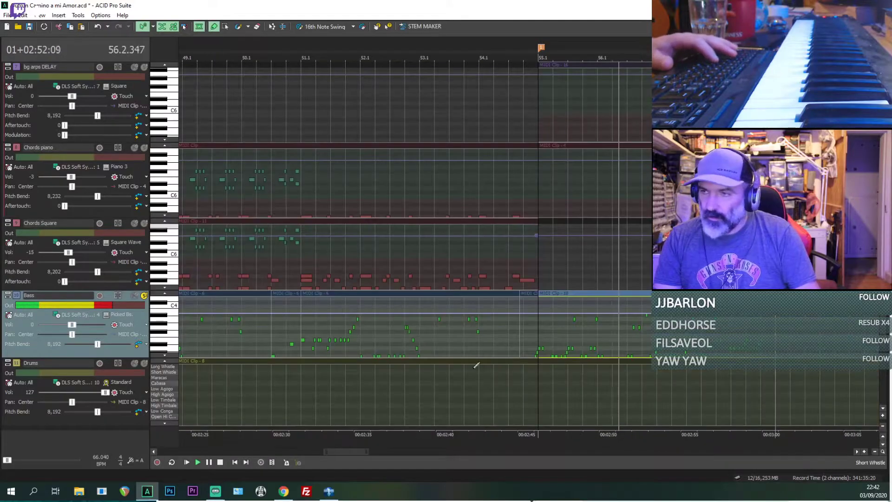
pyautogui.hotkey('ctrl', 'shift', 'v')
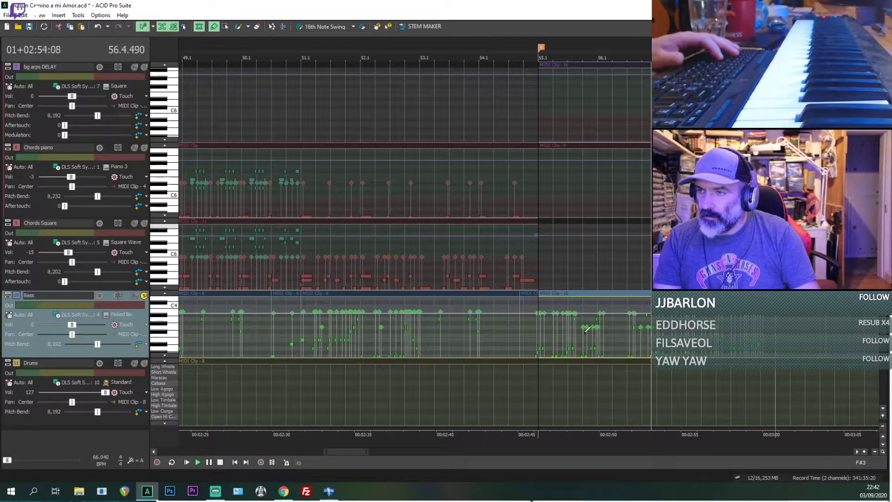
# Step: Increase the Bass track's height for inline note editing and stop playback
pyautogui.click(144, 363)
pyautogui.moveTo(145, 358); pyautogui.dragTo(153, 420)
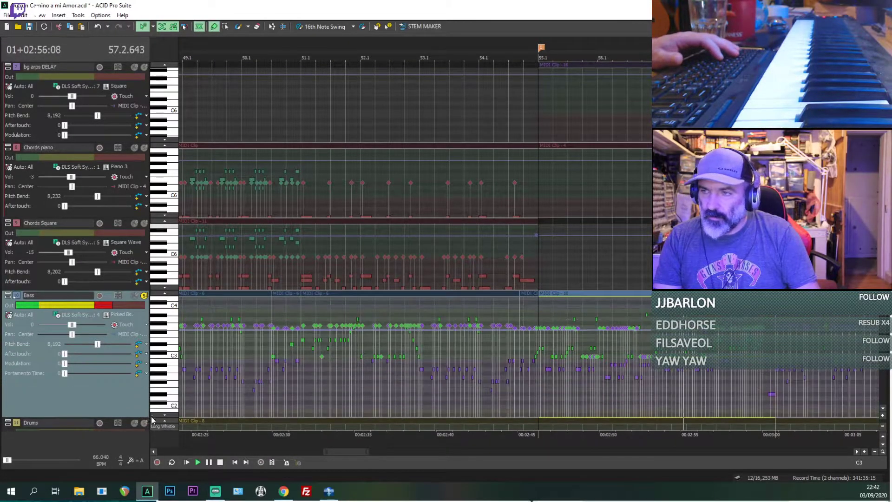
pyautogui.click(584, 380)
pyautogui.scroll(2, 583, 380)
pyautogui.scroll(-1, 605, 385)
pyautogui.press('space')
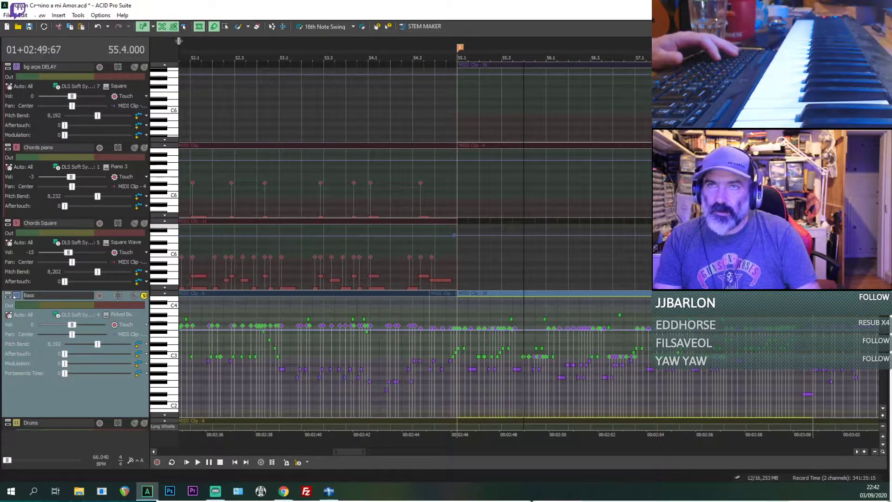
# Step: Select all notes in the Bass clip from 55.1, lower their velocities slightly, and replay the part
pyautogui.hotkey('ctrl', 'd')
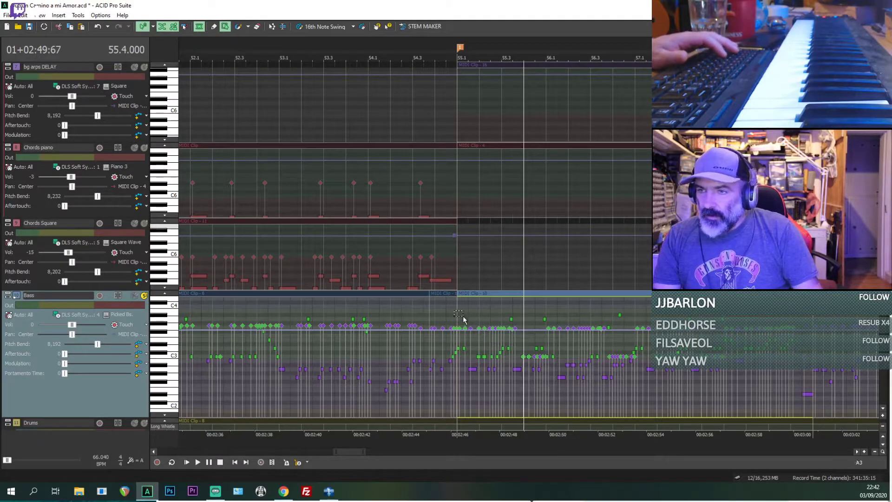
pyautogui.moveTo(463, 313); pyautogui.dragTo(815, 411)
pyautogui.moveTo(549, 389); pyautogui.dragTo(475, 354)
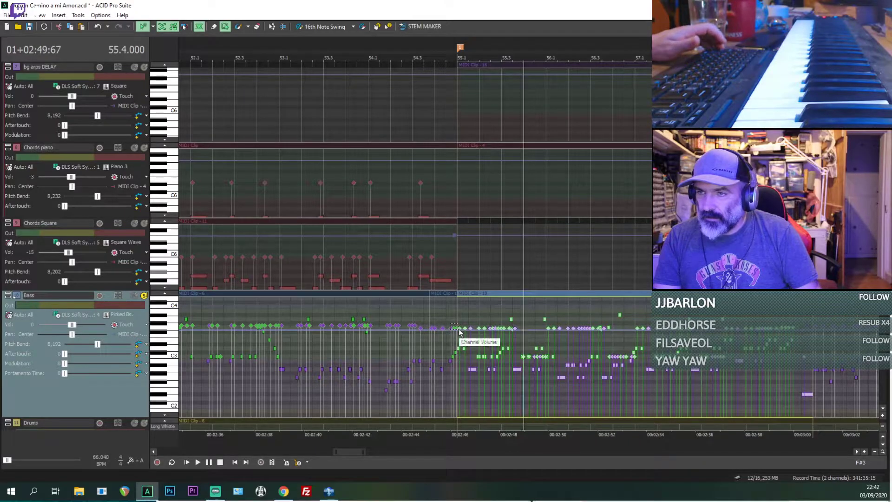
pyautogui.moveTo(463, 328)
pyautogui.mouseDown()
pyautogui.moveTo(473, 443)
pyautogui.moveTo(463, 332)
pyautogui.mouseUp()
pyautogui.press('space')
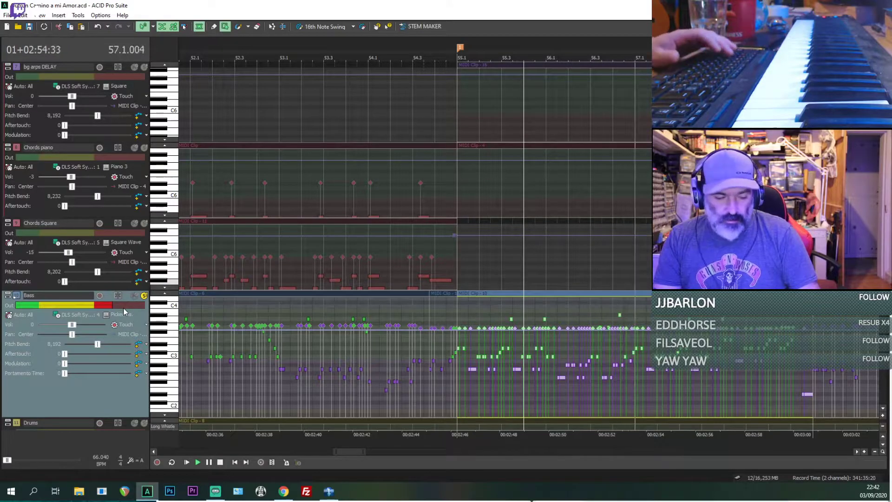
# Step: Turn off inline MIDI editing for the tracks and stop playback
pyautogui.press('d')
pyautogui.hotkey('ctrl', 'shift', 'i')
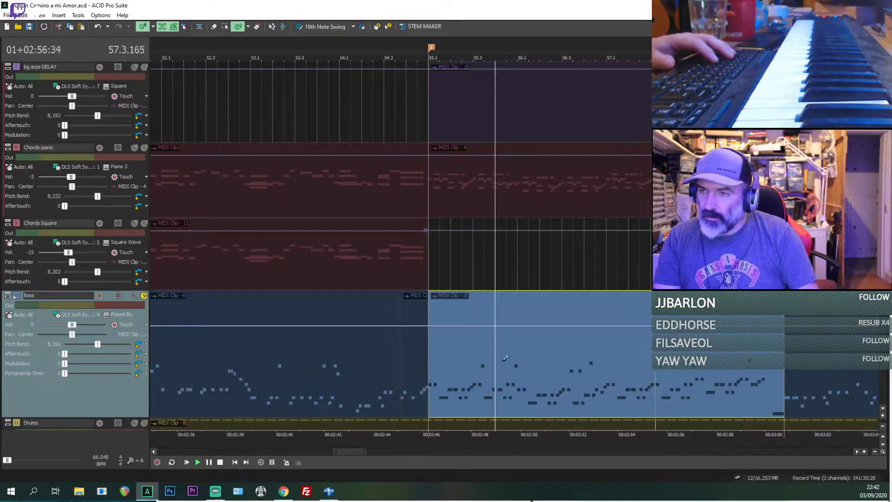
pyautogui.scroll(-1, 401, 246)
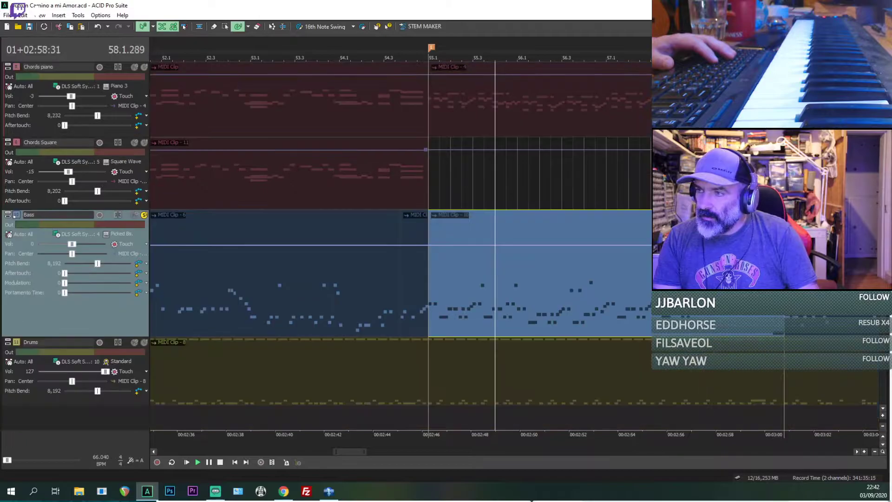
pyautogui.scroll(1, 401, 245)
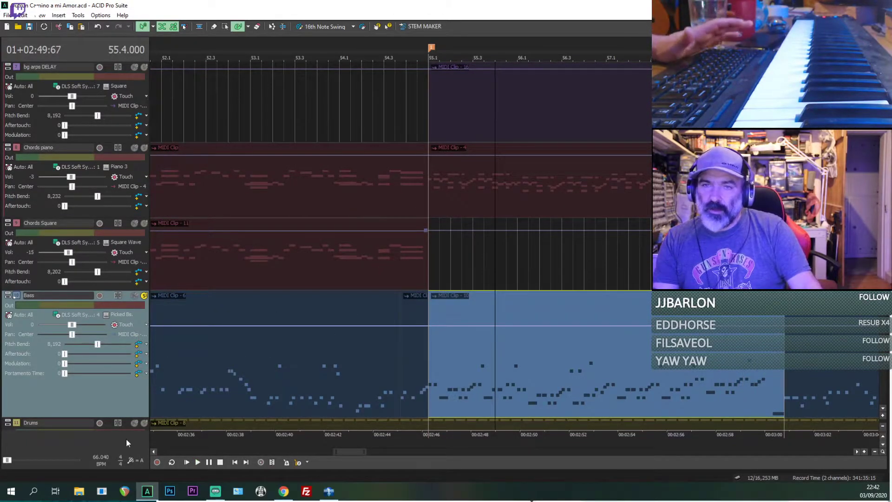
# Step: Solo Drums and Chords piano along with Bass, and play the break together
pyautogui.click(144, 423)
pyautogui.scroll(-1, 144, 423)
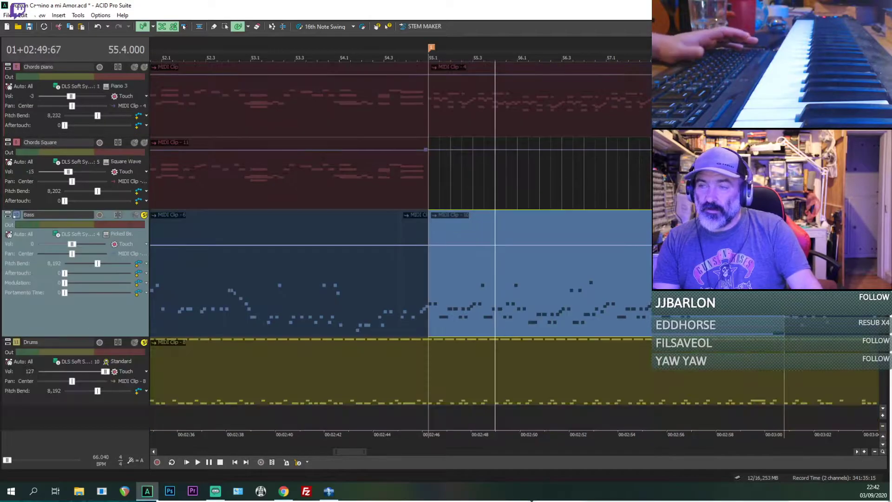
pyautogui.press('space')
pyautogui.press('space')
pyautogui.scroll(2, 453, 230)
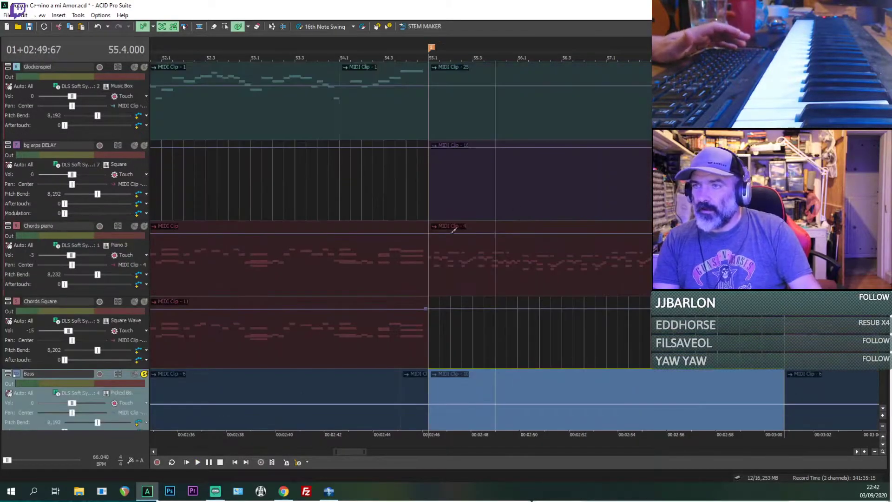
pyautogui.click(144, 226)
# Step: Try splitting and erasing the opening piece of the Chords piano clip at 55.1, and undo the change
pyautogui.press('space')
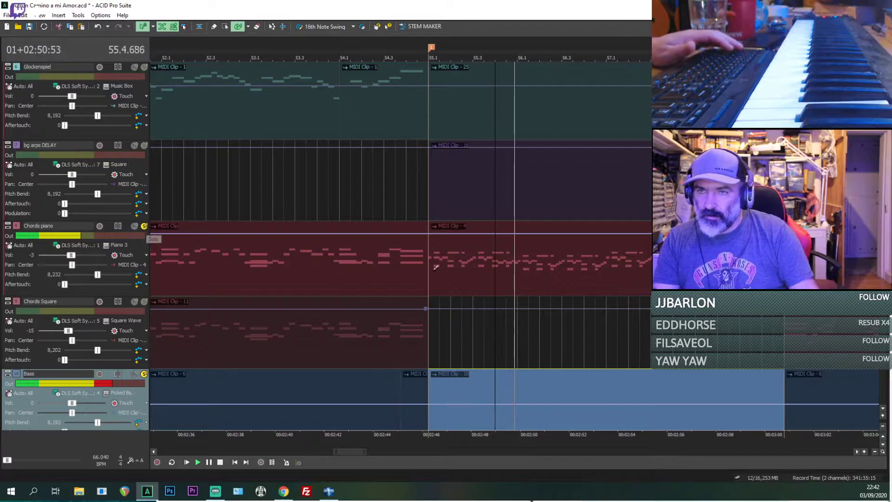
pyautogui.press('space')
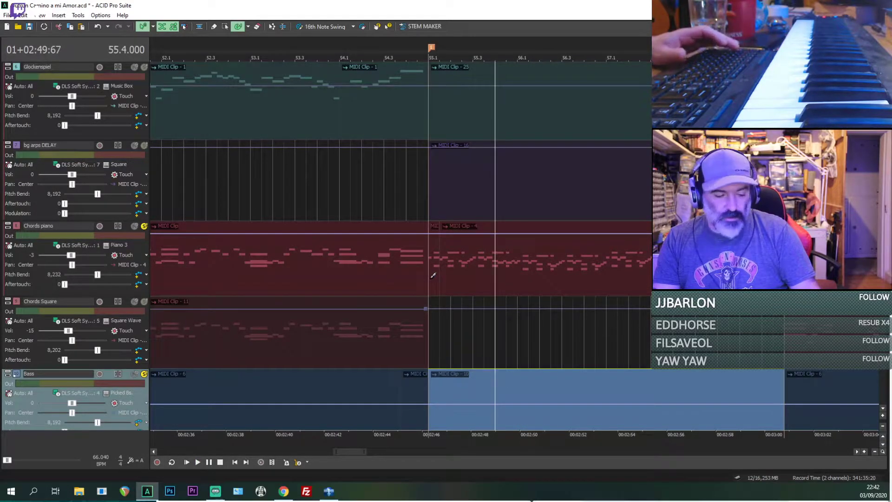
pyautogui.hotkey('ctrl', 'z')
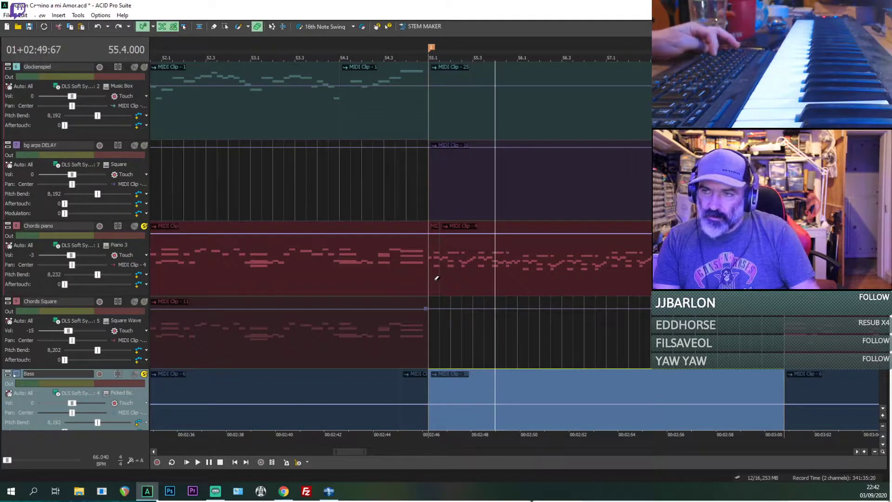
pyautogui.hotkey('ctrl', 'z')
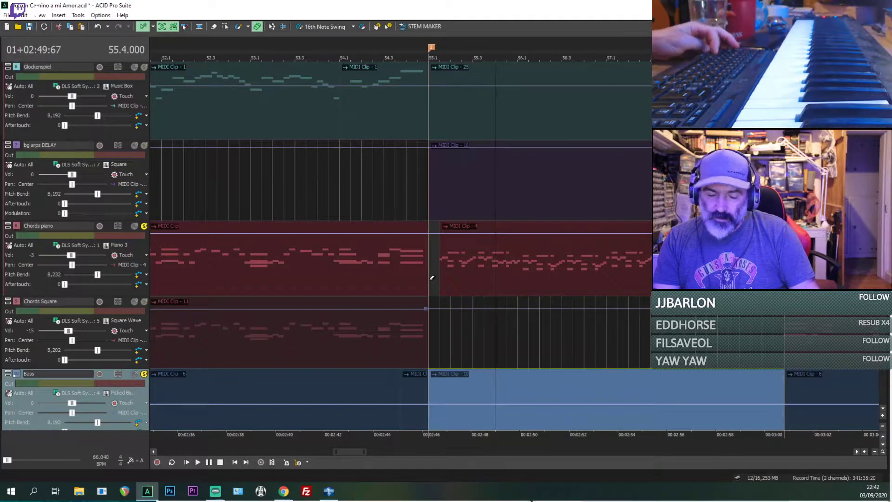
# Step: Select the Chords piano clip at 55.1 and play the soloed piano, Bass and Drums from there
pyautogui.click(428, 277)
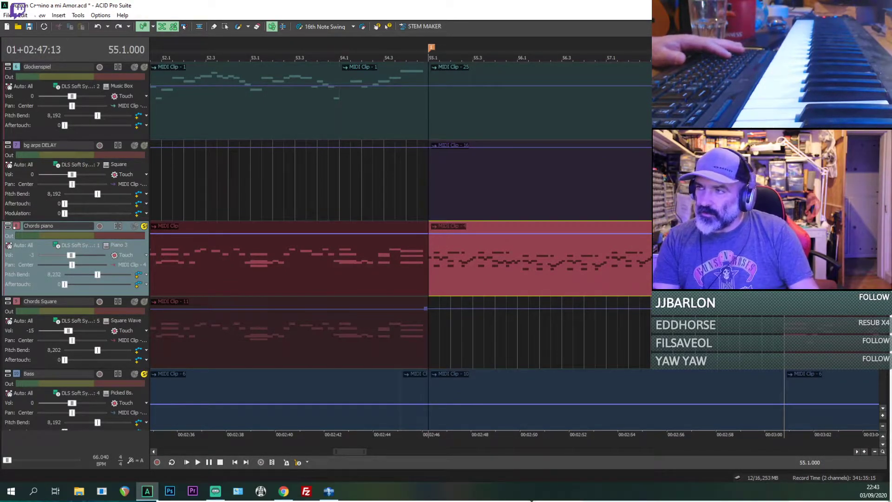
pyautogui.scroll(-2, 399, 246)
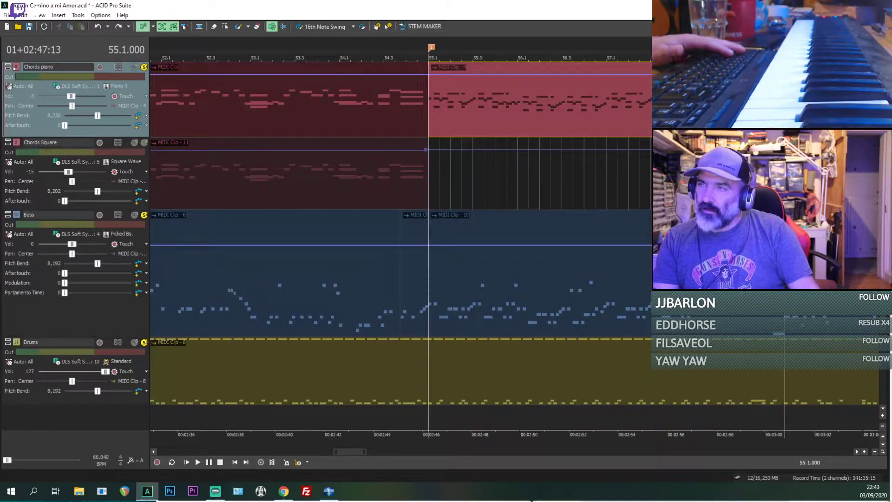
pyautogui.scroll(1, 400, 246)
pyautogui.scroll(2, 610, 240)
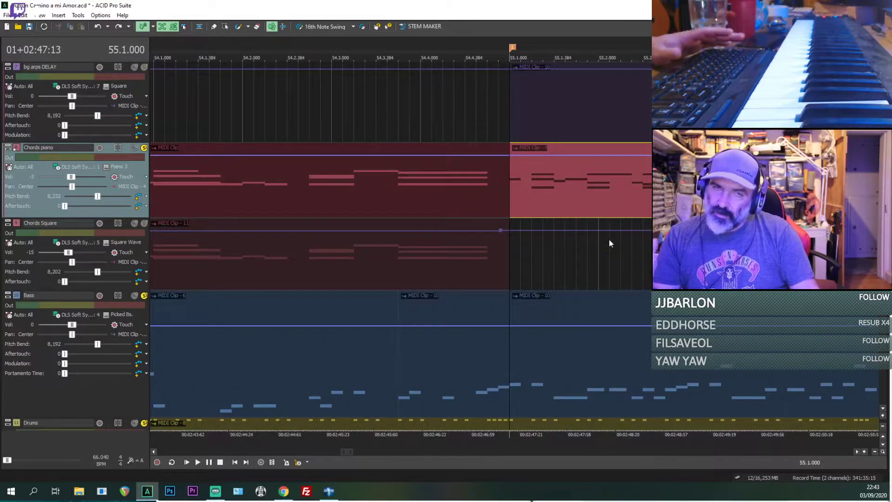
pyautogui.press('space')
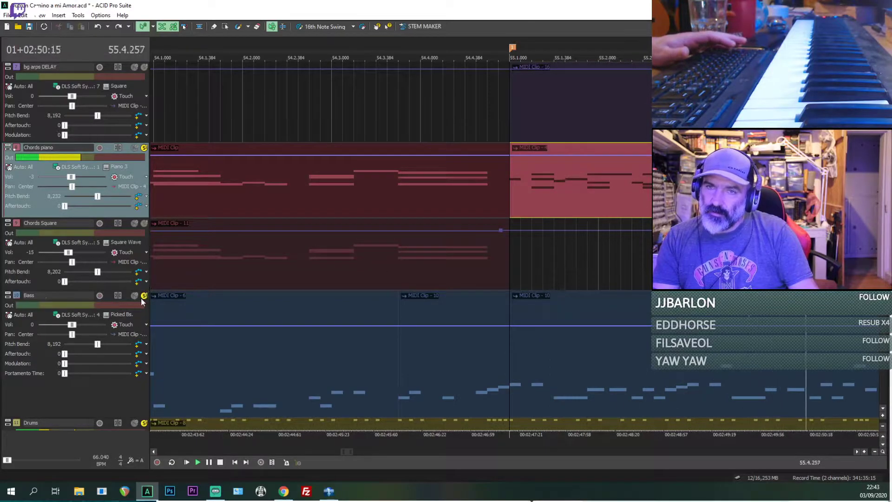
pyautogui.scroll(-1, 288, 314)
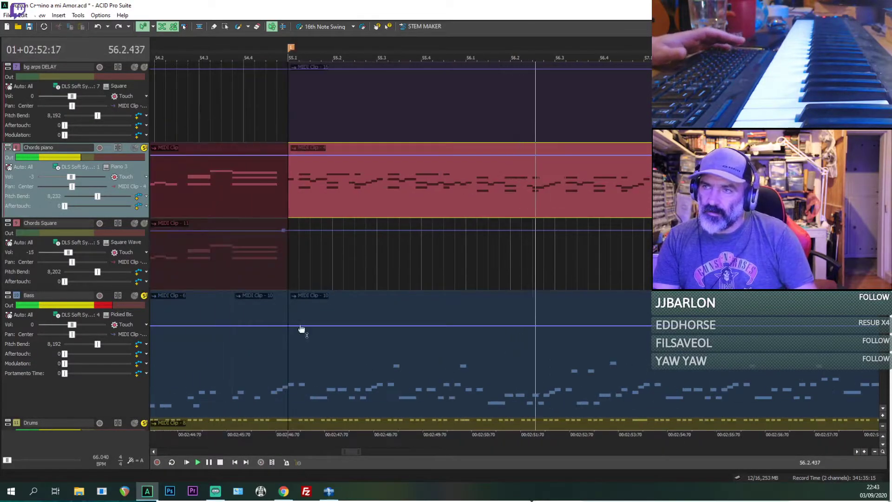
# Step: Unsolo Bass and Drums to hear Chords piano alone through bar 58, and stop playback
pyautogui.click(143, 297)
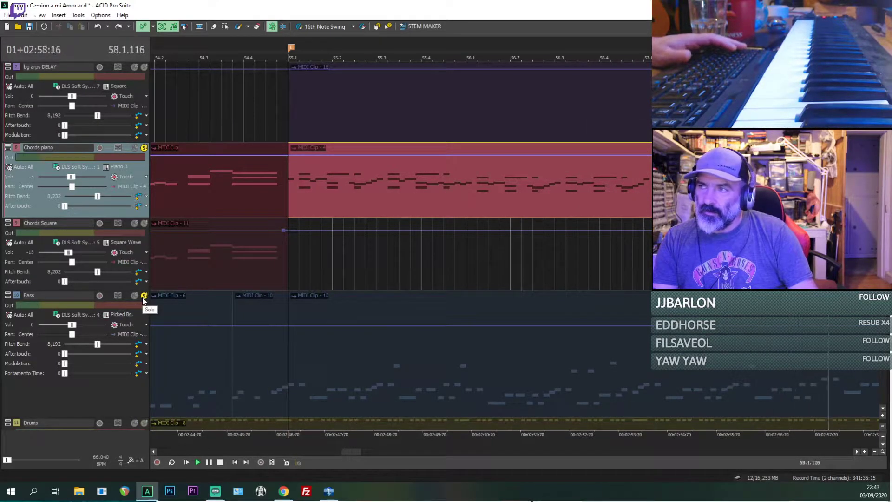
pyautogui.scroll(-2, 293, 187)
pyautogui.scroll(1, 289, 202)
pyautogui.scroll(-1, 288, 202)
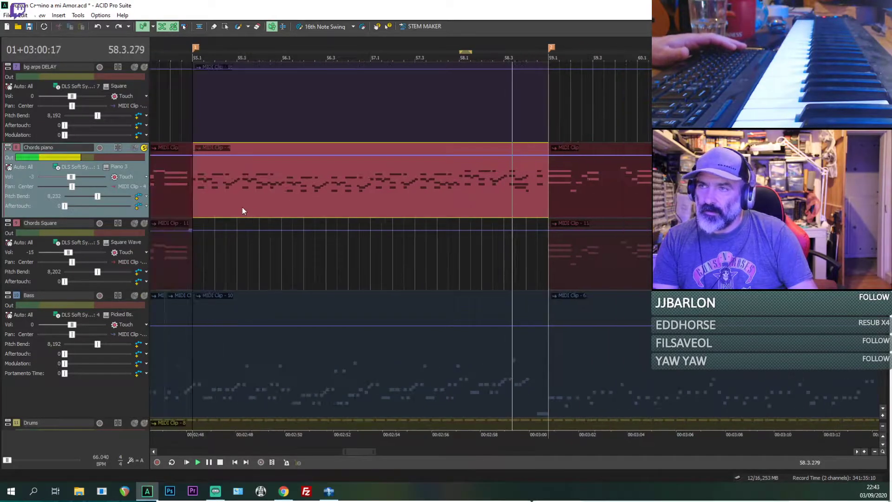
pyautogui.press('space')
# Step: Solo Bass again with Chords piano, replay the break from 55.1, and stop playback
pyautogui.scroll(2, 203, 226)
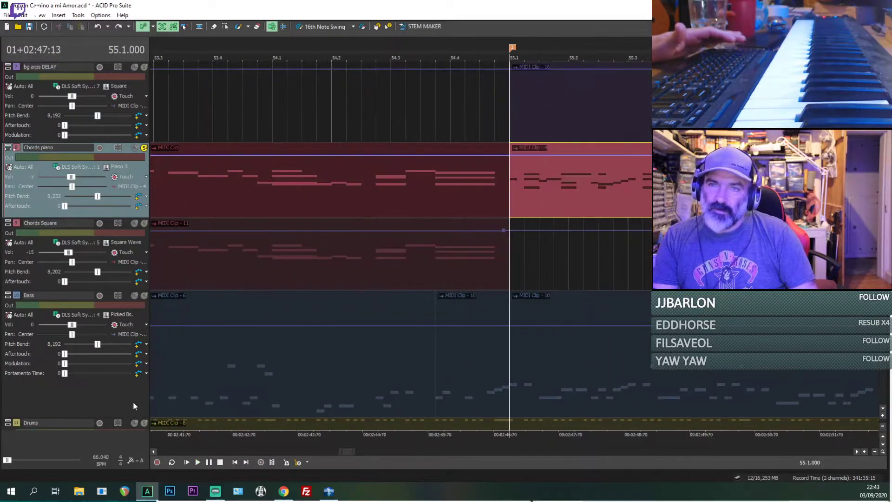
pyautogui.click(144, 298)
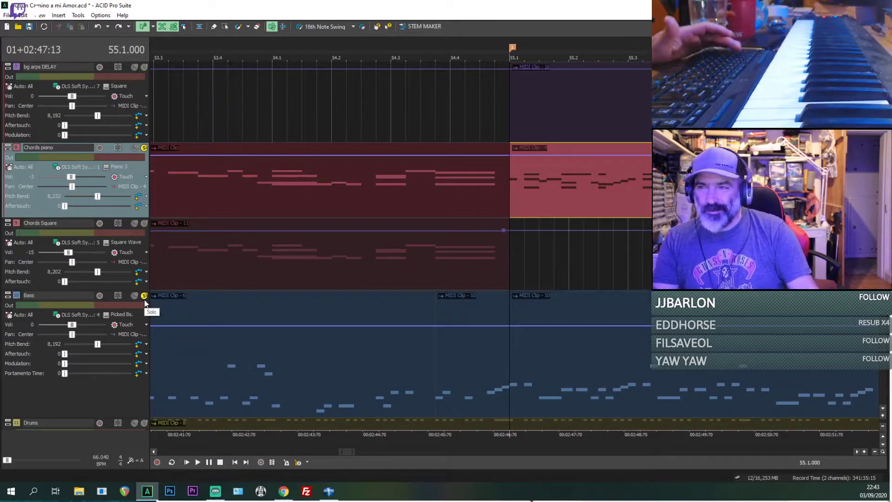
pyautogui.press('space')
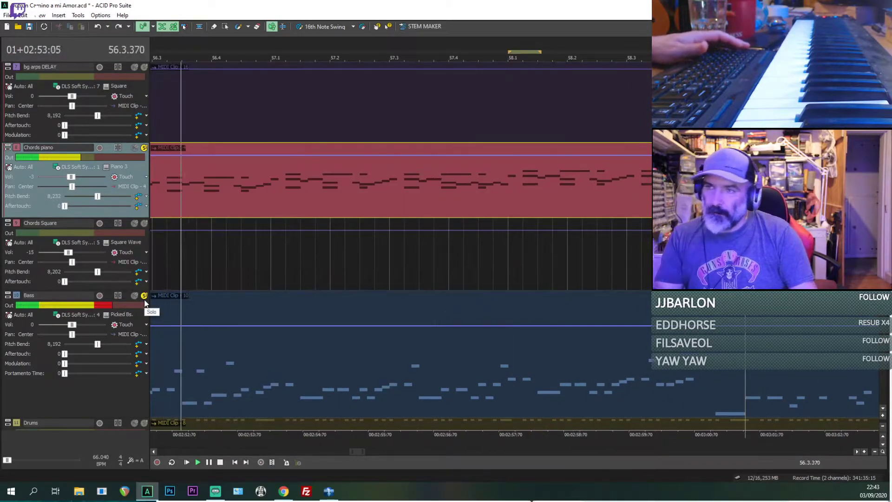
pyautogui.press('space')
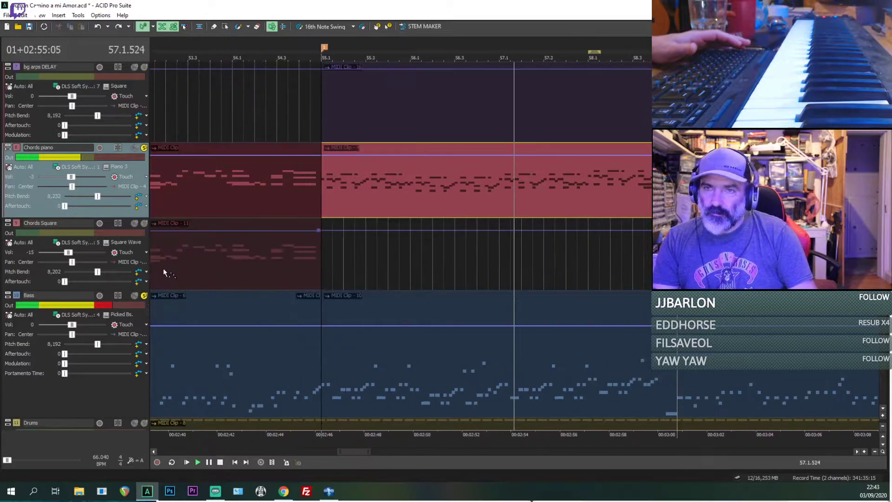
# Step: Unsolo the Bass and Chords piano tracks
pyautogui.click(144, 295)
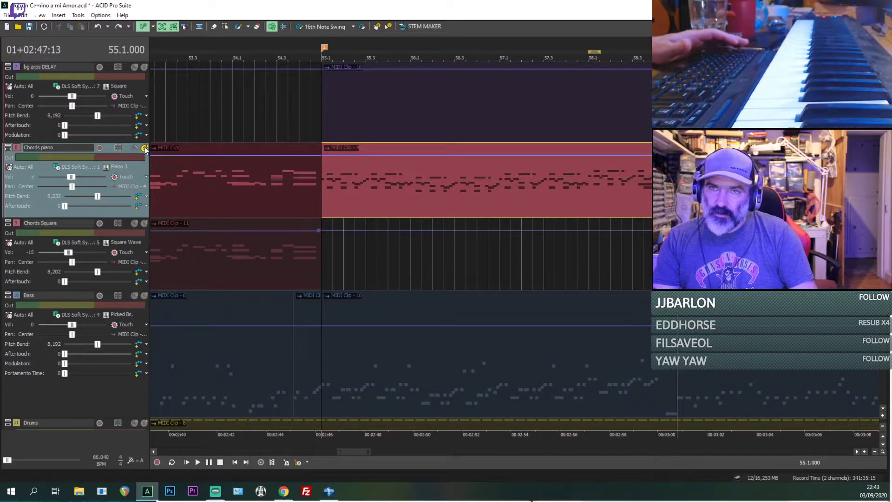
pyautogui.click(144, 148)
pyautogui.scroll(4, 400, 246)
pyautogui.scroll(-7, 400, 246)
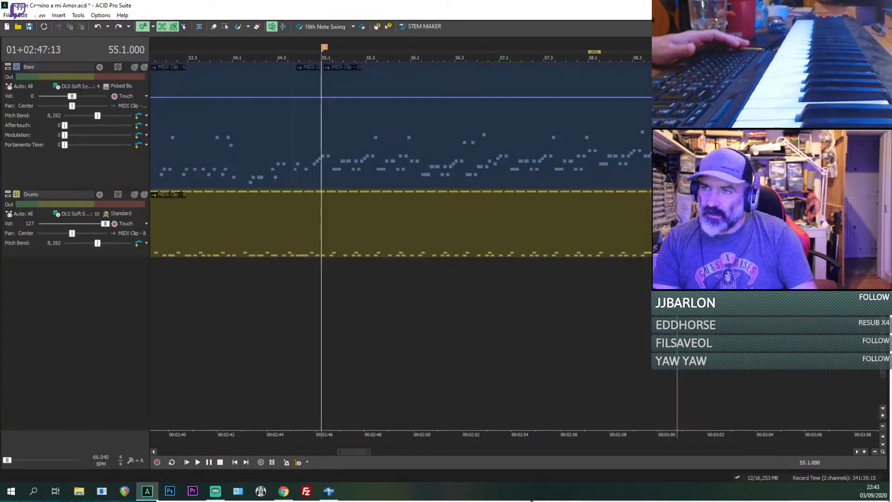
pyautogui.scroll(5, 401, 246)
pyautogui.scroll(1, 401, 247)
pyautogui.scroll(-4, 401, 246)
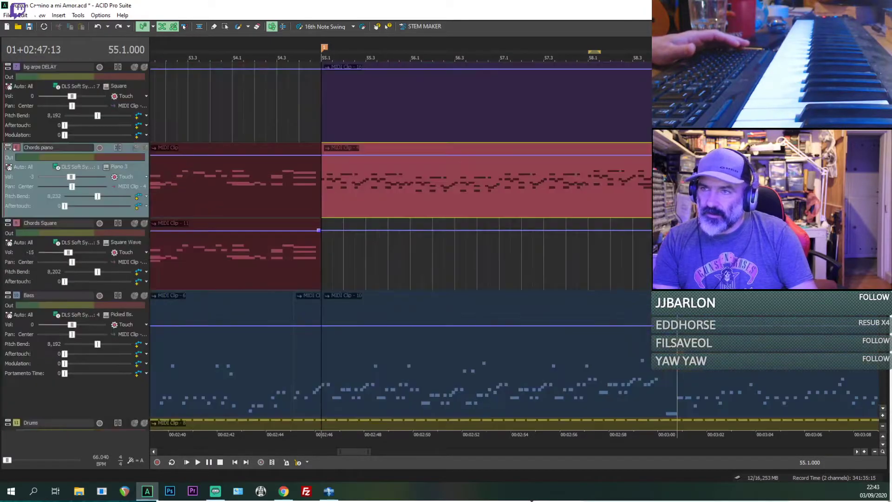
# Step: Unmute the MIDI9 trumpet track, play the break from 55.1 with all active tracks, and stop playback
pyautogui.scroll(5, 400, 246)
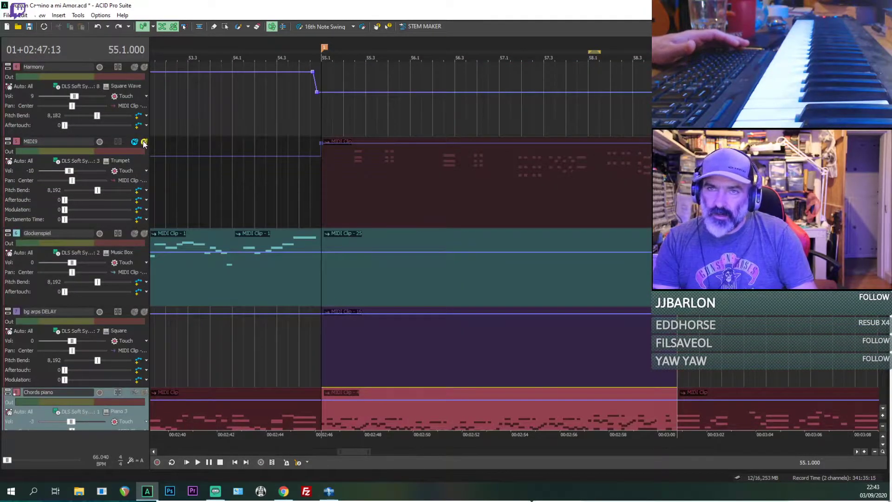
pyautogui.click(145, 142)
pyautogui.click(144, 141)
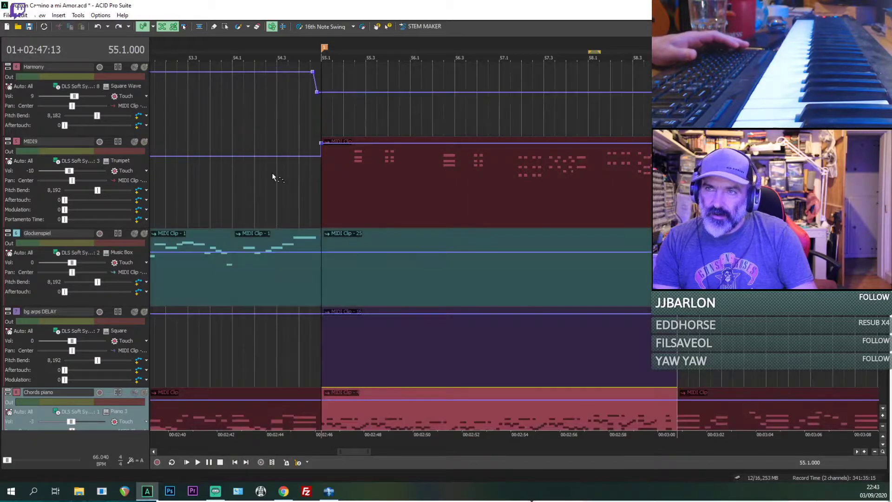
pyautogui.press('space')
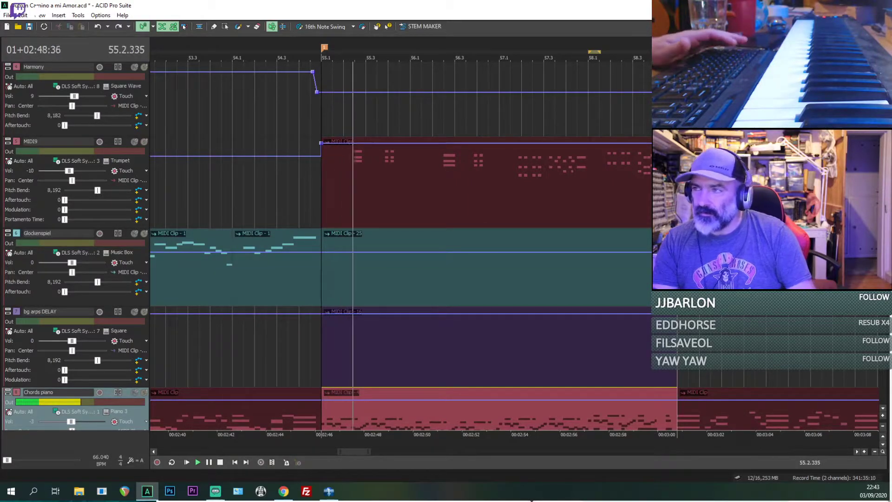
pyautogui.scroll(1, 318, 185)
pyautogui.scroll(2, 400, 247)
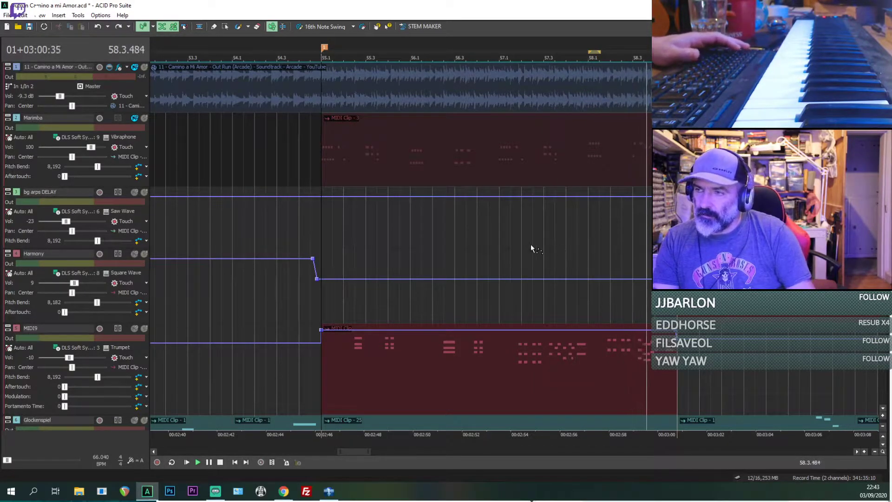
pyautogui.press('space')
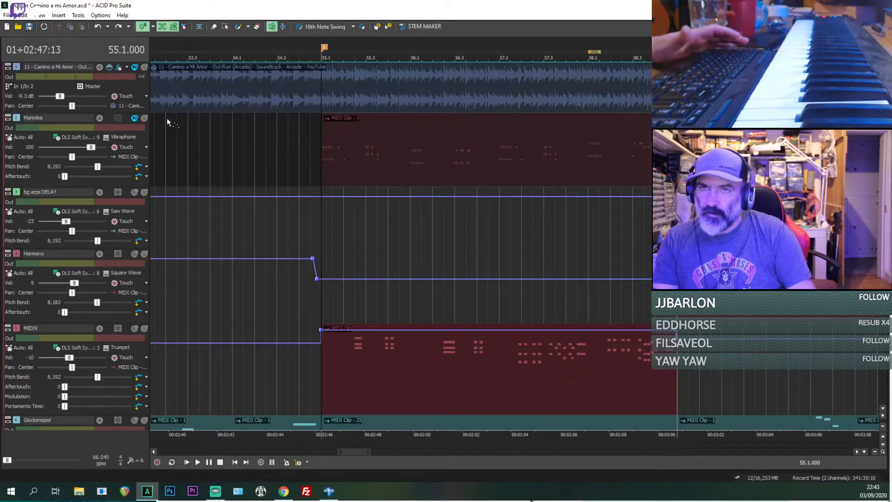
# Step: Unmute the Marimba track, select its clip at 55.1, play the break from there, and stop playback
pyautogui.click(134, 119)
pyautogui.click(324, 160)
pyautogui.press('space')
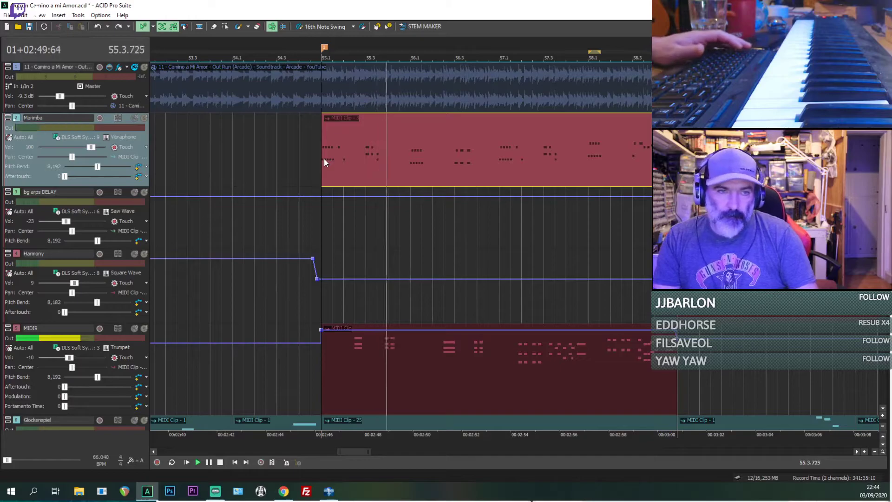
pyautogui.press('space')
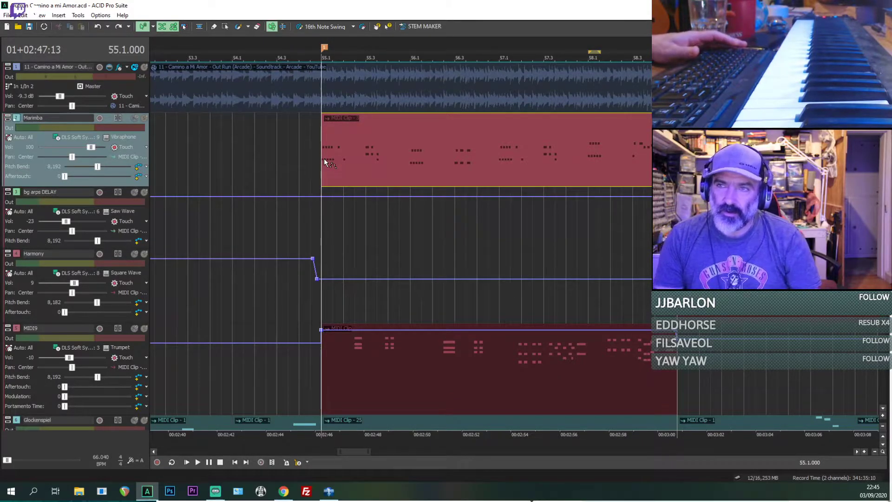
pyautogui.click(325, 214)
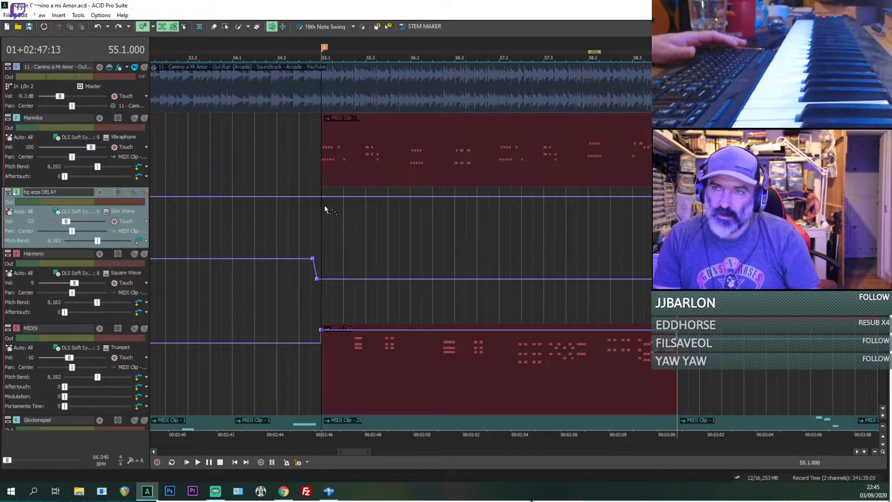
pyautogui.scroll(-10, 400, 237)
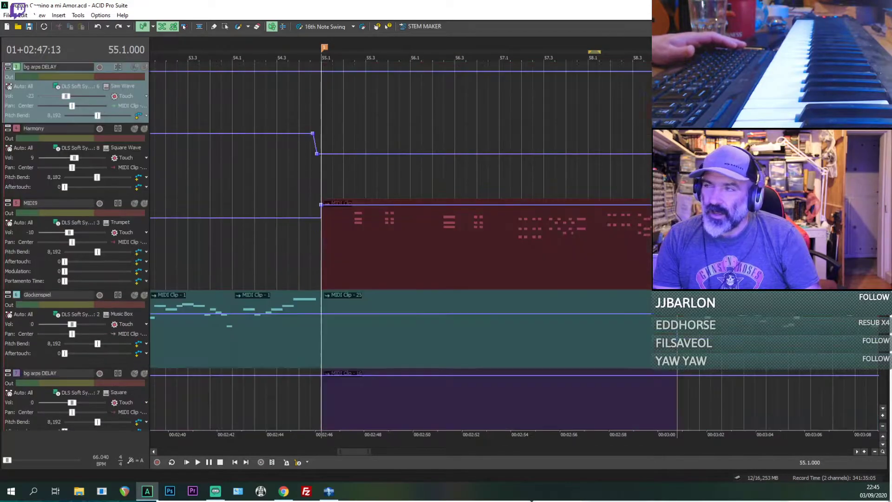
pyautogui.scroll(-2, 400, 237)
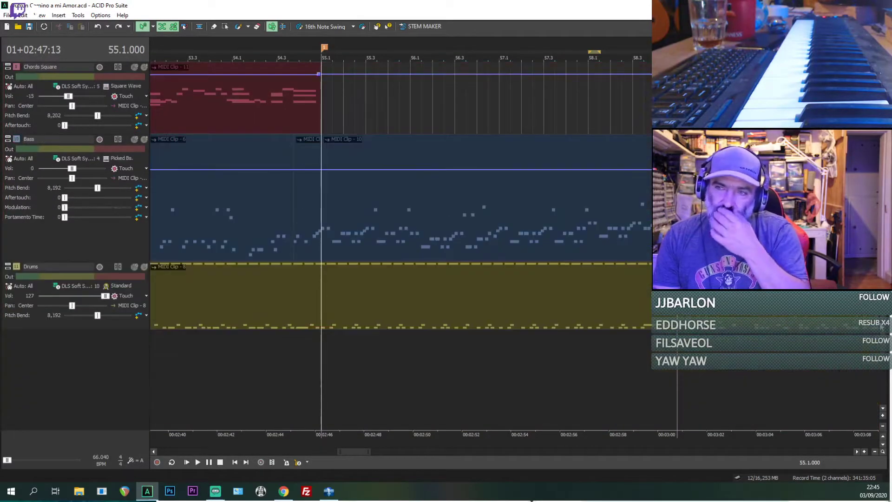
pyautogui.scroll(5, 881, 327)
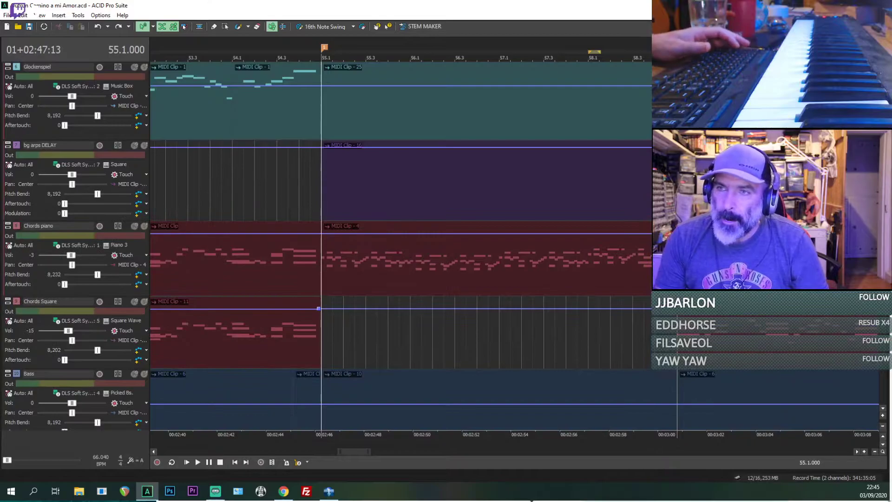
pyautogui.scroll(-3, 399, 237)
pyautogui.scroll(3, 400, 237)
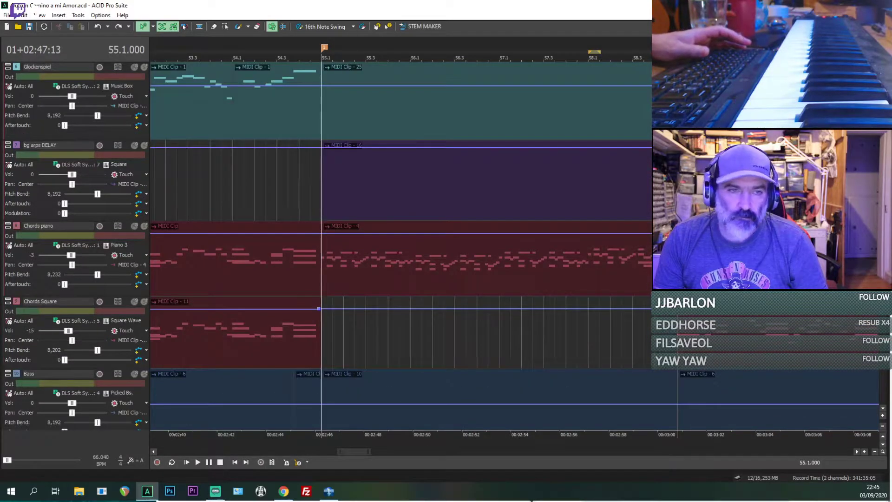
pyautogui.hotkey('alt', 'Tab')
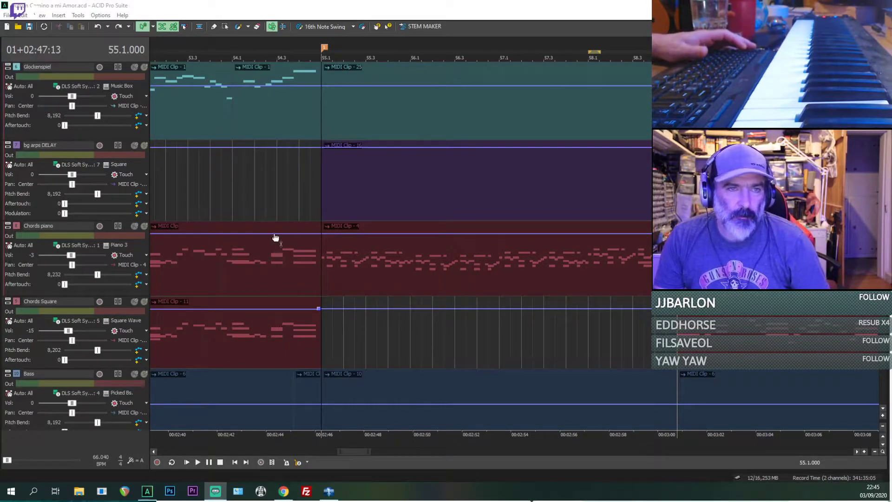
# Step: Play the remake's break from just before 55.1 with the active MIDI tracks, and stop playback
pyautogui.click(309, 195)
pyautogui.press('space')
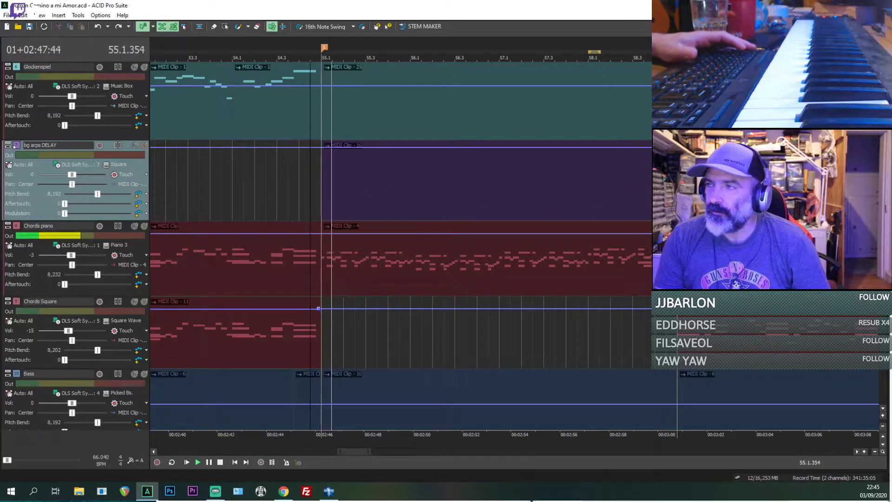
pyautogui.scroll(1, 331, 197)
pyautogui.scroll(4, 146, 70)
pyautogui.press('space')
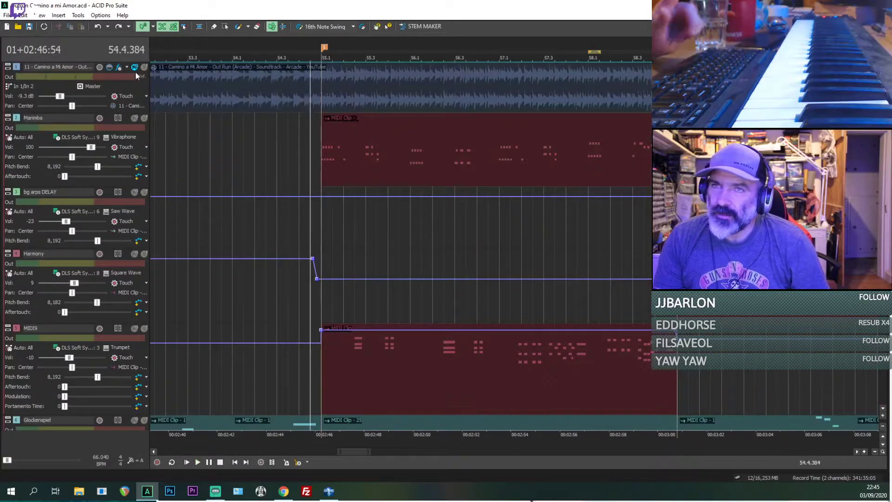
# Step: Solo the original Camino a Mi Amor recording, play it twice from just before 55.1, and stop playback
pyautogui.click(145, 67)
pyautogui.press('space')
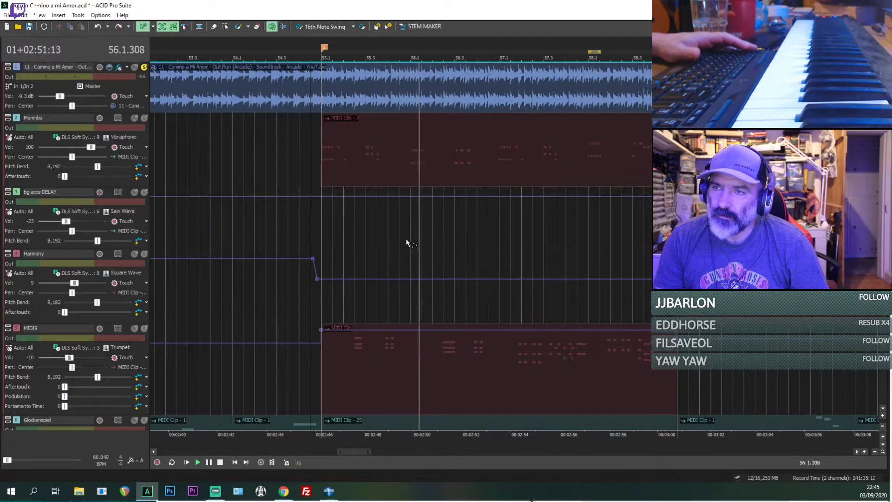
pyautogui.press('space')
pyautogui.press('space')
pyautogui.scroll(2, 402, 240)
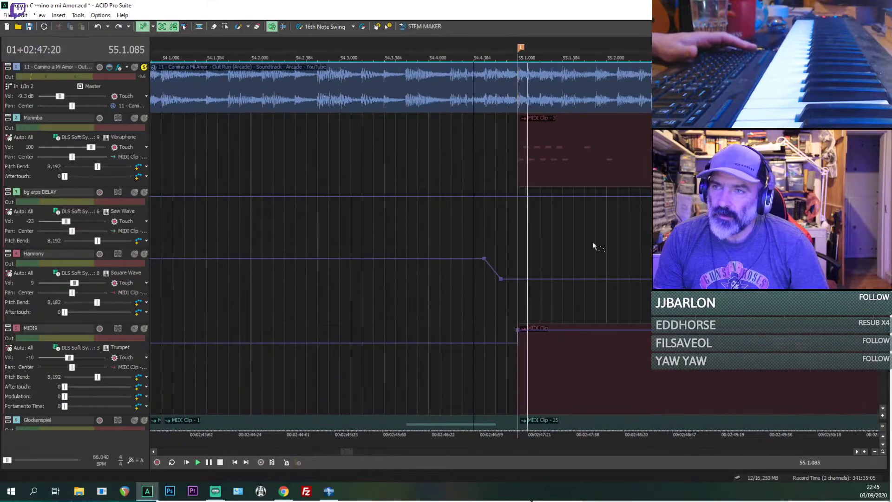
pyautogui.scroll(-4, 518, 226)
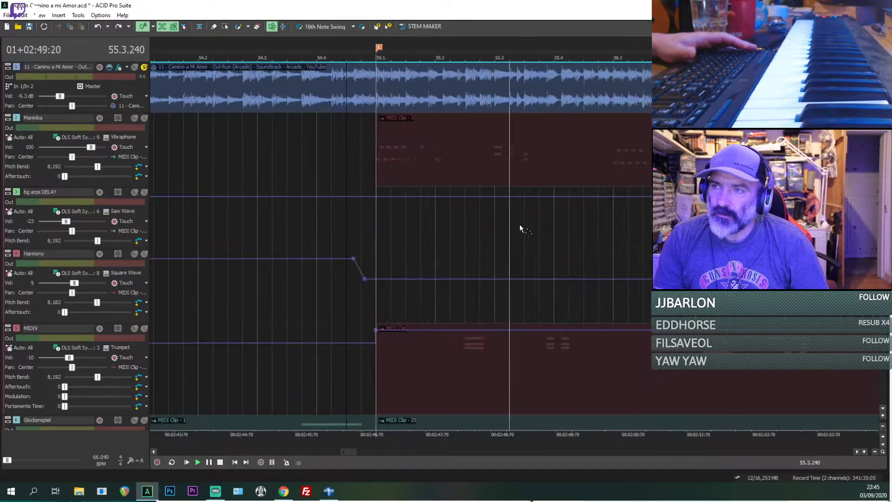
pyautogui.scroll(-5, 539, 228)
pyautogui.press('space')
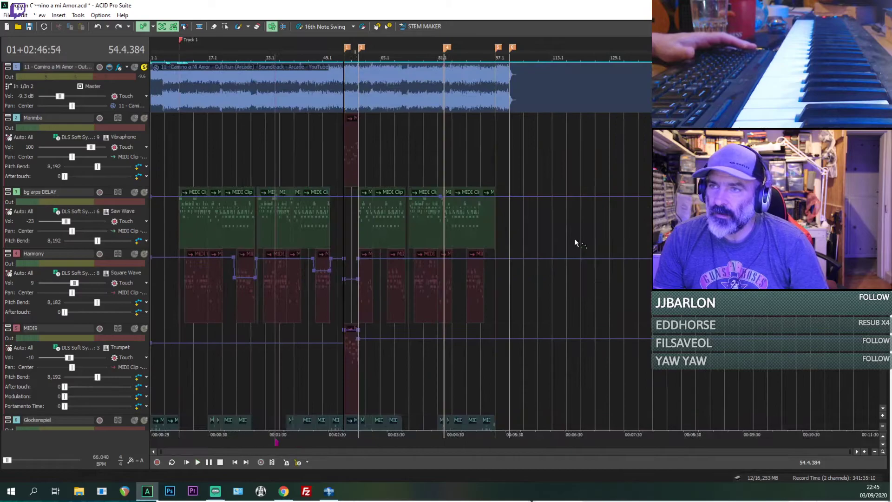
# Step: Delete the empty clips starting at 55.1 on the Square bg arps DELAY track and the Glockenspiel track
pyautogui.scroll(5, 340, 228)
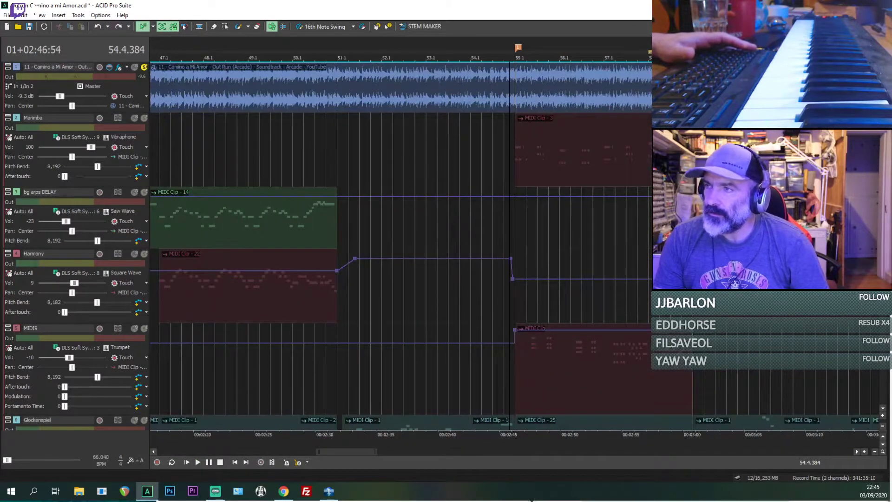
pyautogui.scroll(-4, 400, 246)
pyautogui.scroll(2, 400, 247)
pyautogui.scroll(-1, 399, 246)
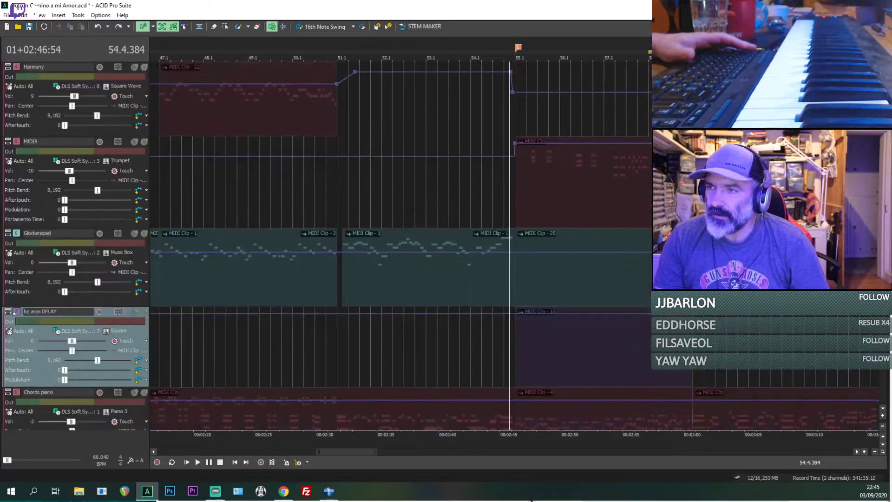
pyautogui.scroll(-1, 511, 274)
pyautogui.scroll(1, 511, 274)
pyautogui.click(548, 275)
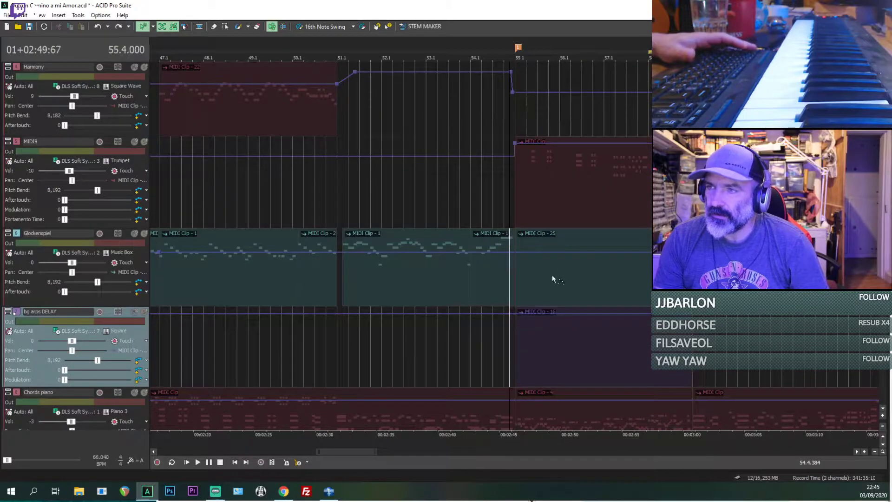
pyautogui.click(542, 353)
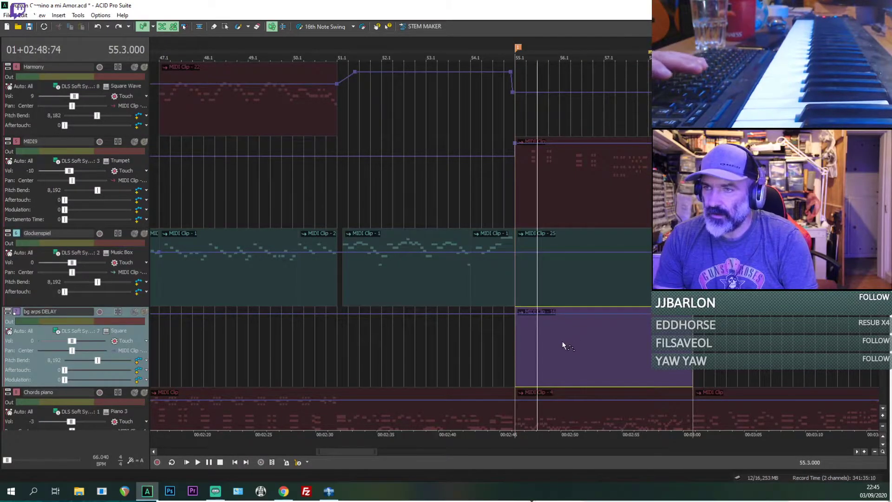
pyautogui.click(585, 359)
pyautogui.click(567, 365)
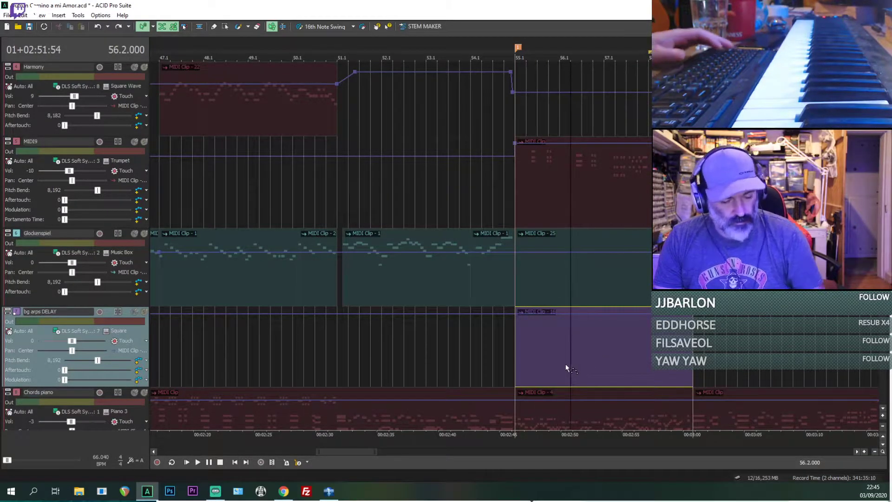
pyautogui.hotkey('ctrl', 'd')
pyautogui.press('Delete')
pyautogui.click(584, 264)
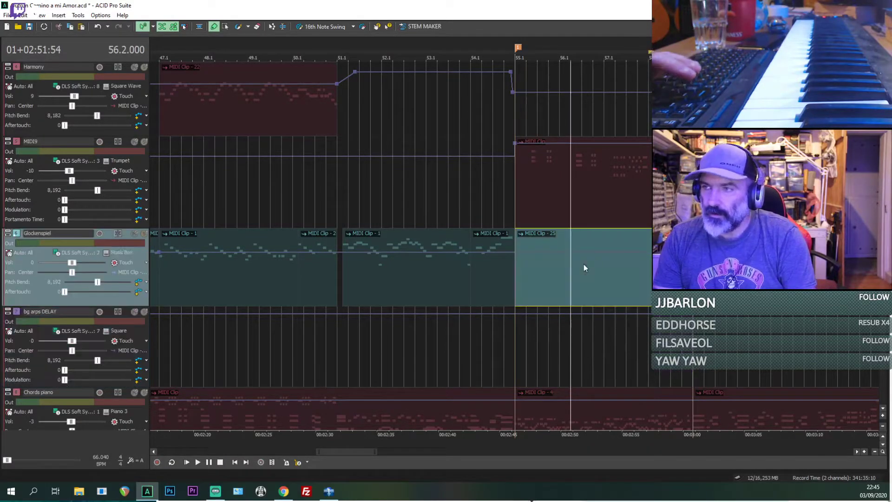
pyautogui.press('Delete')
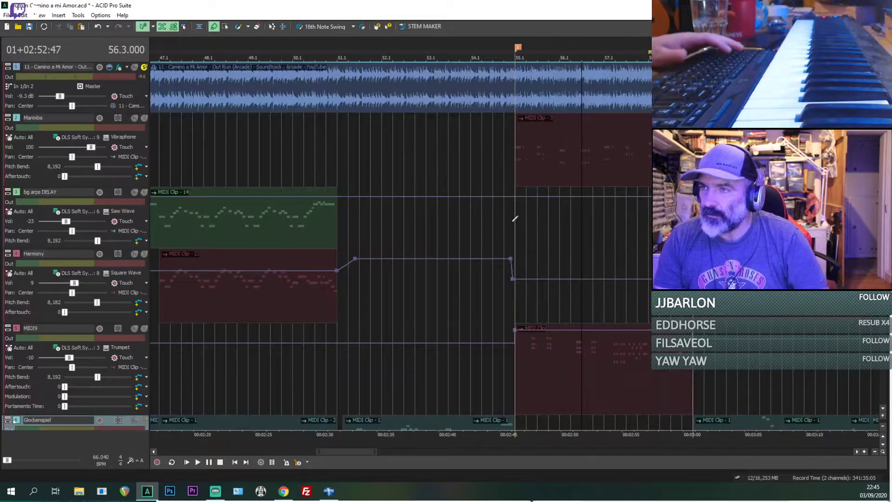
# Step: Draw new MIDI clips from 55.1 across the break on the Saw Wave bg arps DELAY and Harmony tracks
pyautogui.moveTo(524, 216); pyautogui.dragTo(688, 216)
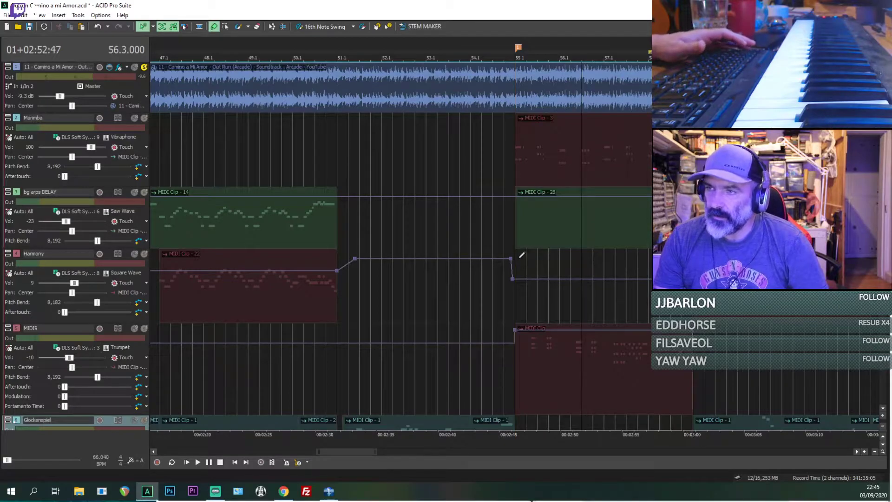
pyautogui.moveTo(522, 254); pyautogui.dragTo(651, 263)
pyautogui.press('space')
pyautogui.scroll(3, 547, 233)
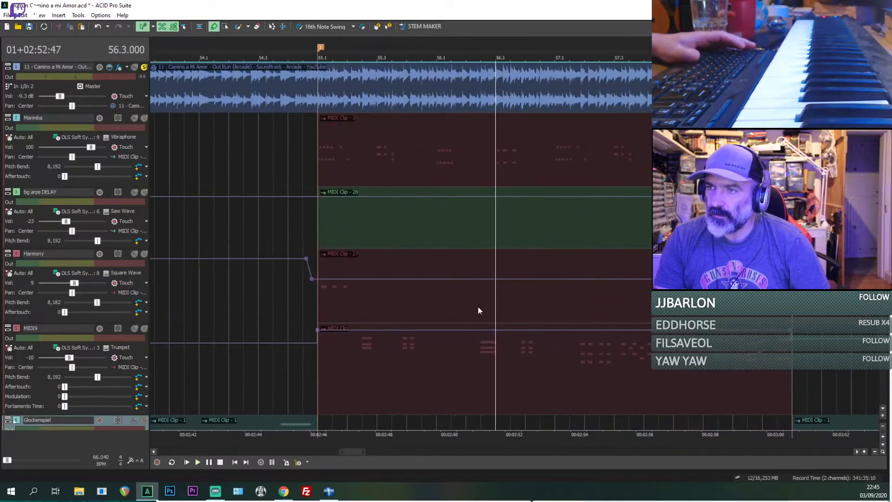
# Step: Reposition the new Harmony clip to start at 55.1 and briefly play the original from 56.3
pyautogui.click(321, 301)
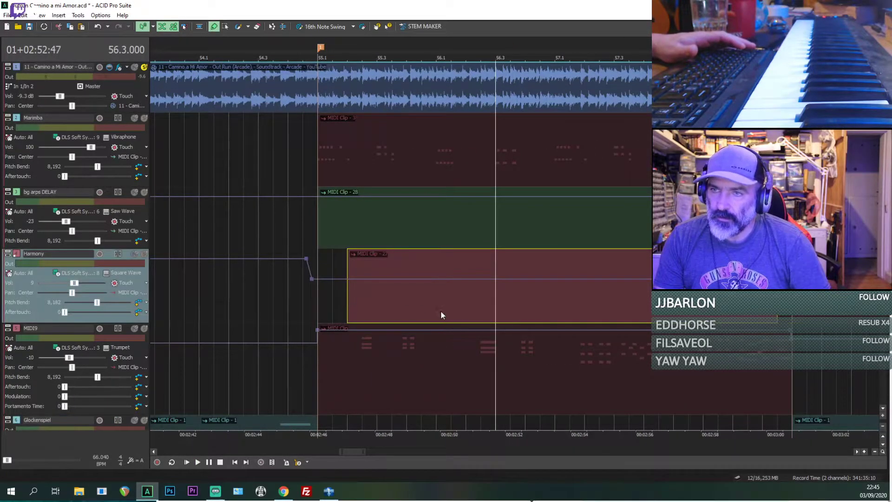
pyautogui.press('space')
pyautogui.click(346, 231)
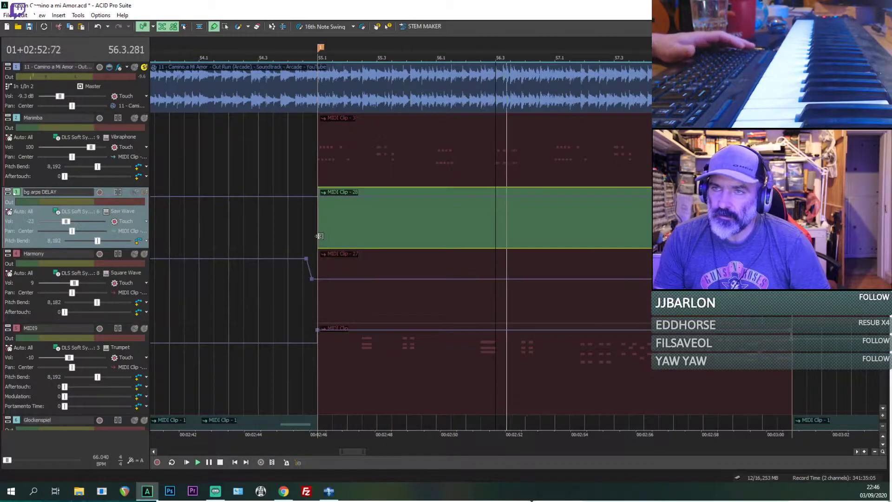
pyautogui.click(496, 274)
pyautogui.press('space')
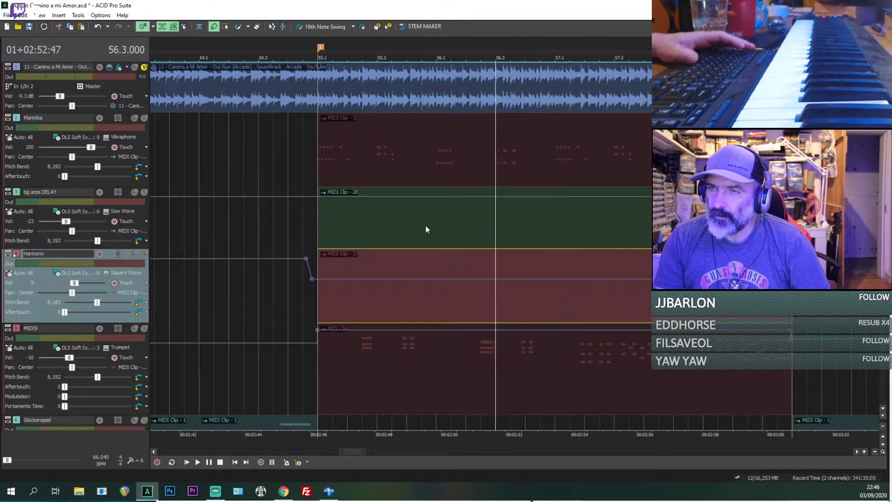
pyautogui.press('space')
# Step: Select the new bg arps DELAY clip at 55.1 and replay the opening of the soloed original's break several times
pyautogui.click(321, 214)
pyautogui.press('space')
pyautogui.press('space')
pyautogui.scroll(3, 367, 230)
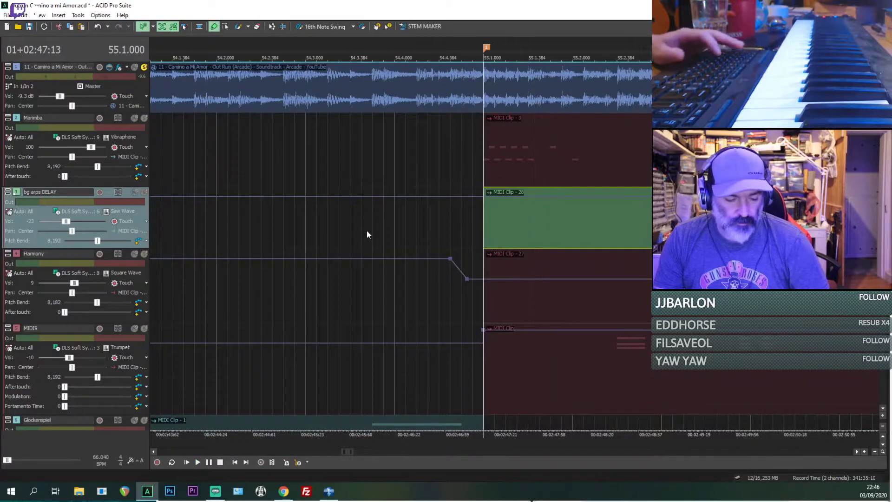
pyautogui.press('space')
pyautogui.press('space')
# Step: Play the break from 55.1, briefly unsolo the original to compare it with the remake, re-solo it, and stop playback
pyautogui.press('space')
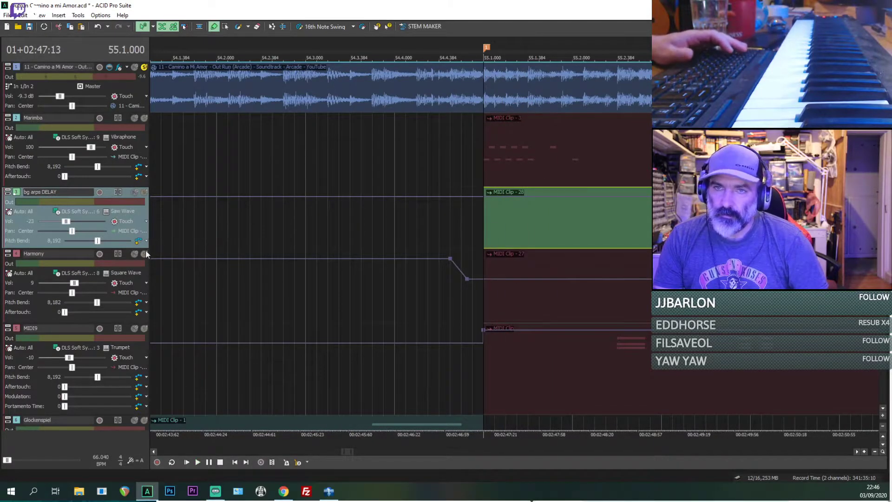
pyautogui.press('space')
pyautogui.click(145, 69)
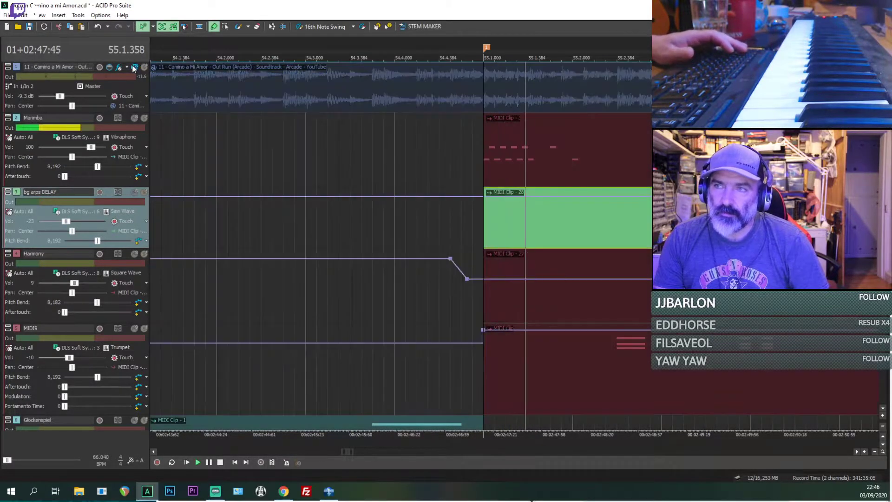
pyautogui.click(145, 68)
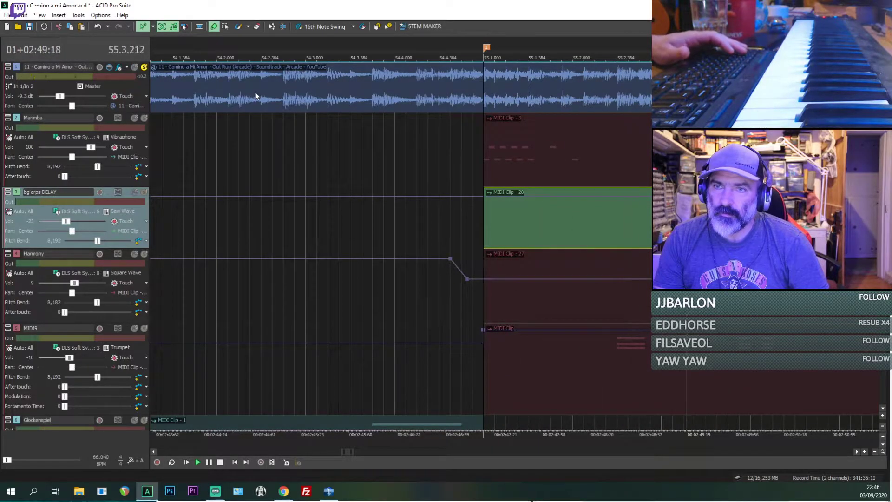
pyautogui.scroll(-2, 567, 200)
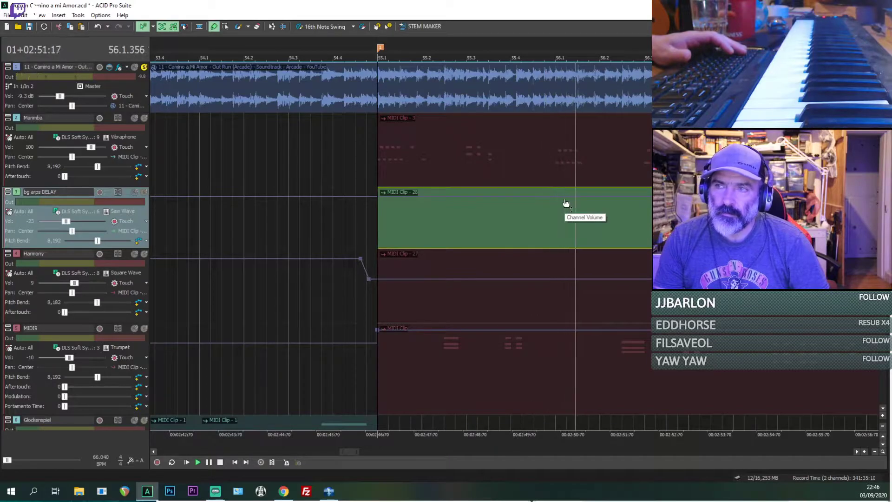
pyautogui.scroll(-2, 599, 203)
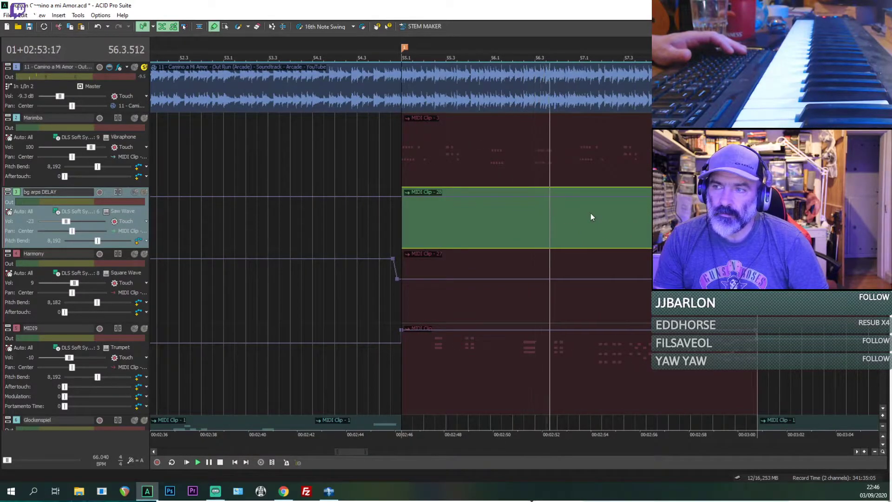
pyautogui.press('space')
pyautogui.press('space')
# Step: Replay the soloed original from 55.1, then continue listening from 56.2
pyautogui.click(503, 235)
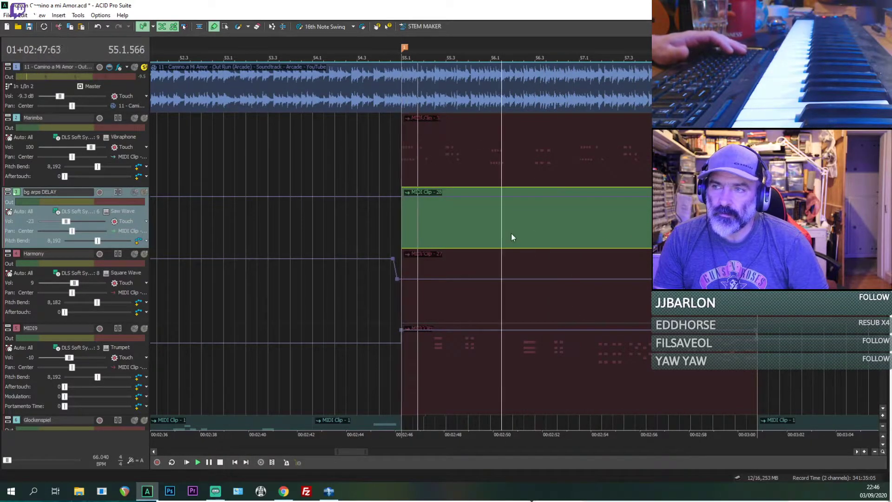
pyautogui.click(513, 235)
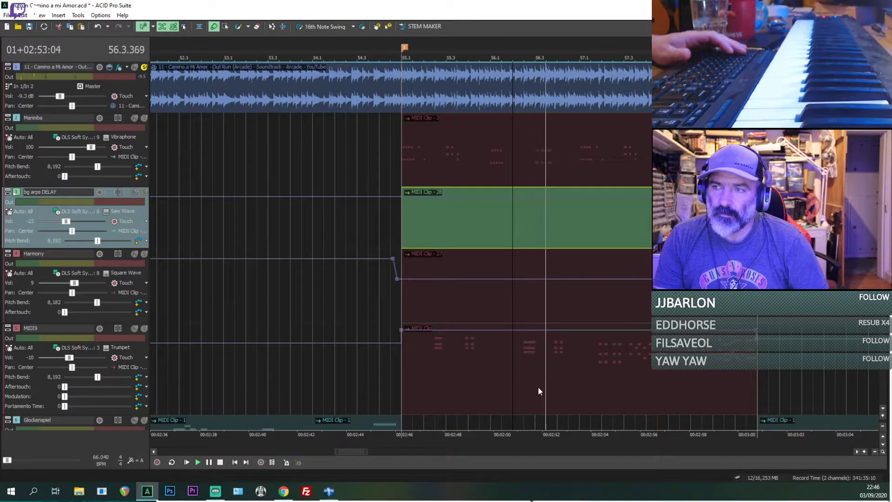
# Step: Select the MIDI9 trumpet clip and replay the soloed original from its chord at 56.2.384
pyautogui.click(538, 391)
pyautogui.scroll(-1, 399, 246)
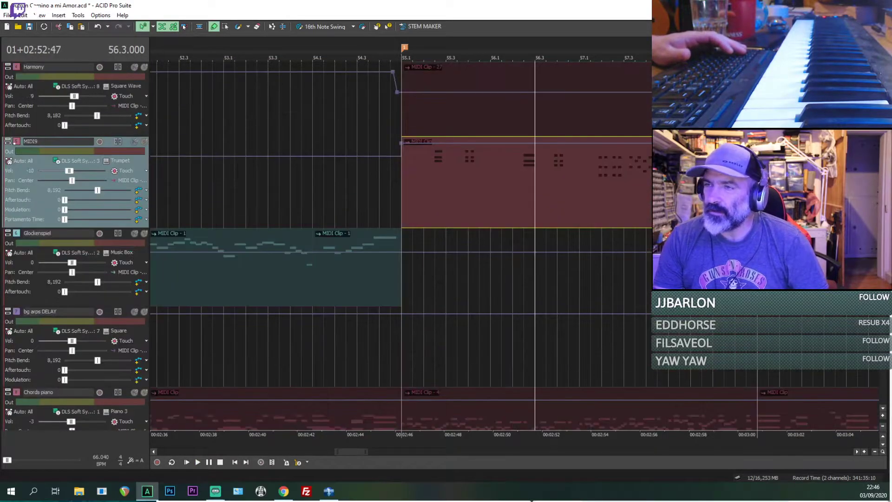
pyautogui.scroll(5, 595, 182)
pyautogui.click(424, 197)
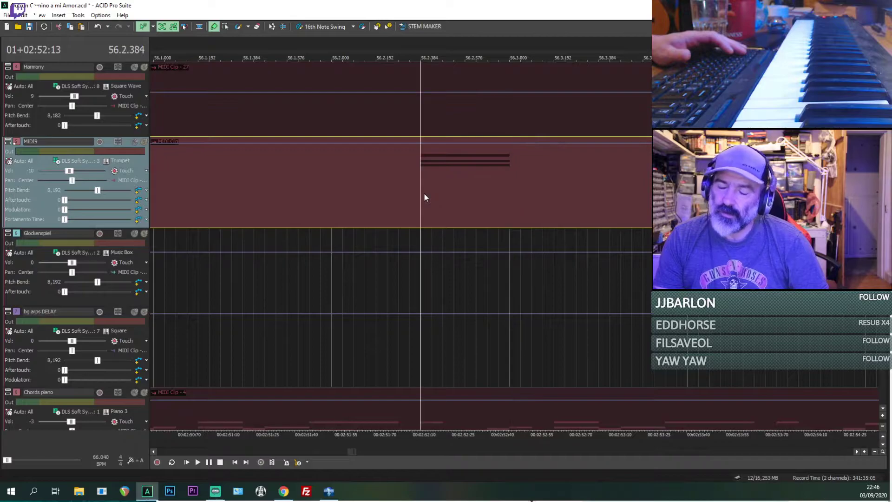
pyautogui.press('space')
# Step: Turn on inline MIDI editing and enlarge the MIDI9 track to show its notes around C6
pyautogui.press('space')
pyautogui.press('space')
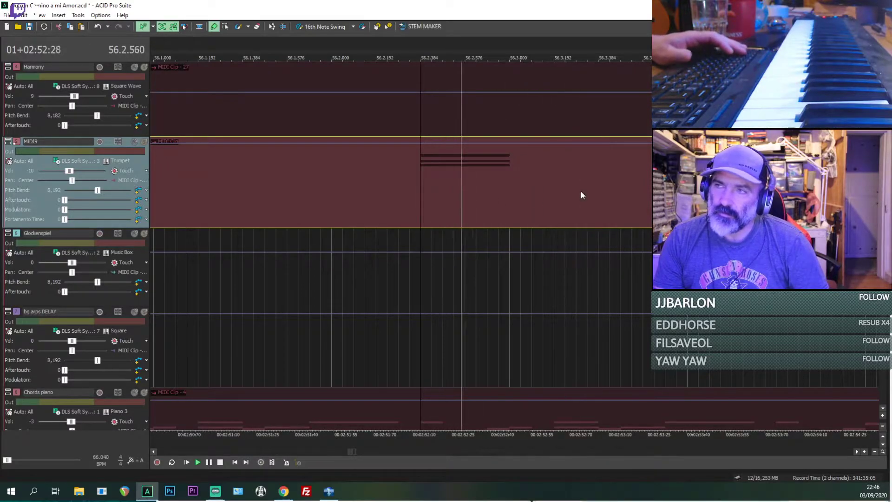
pyautogui.press('space')
pyautogui.hotkey('ctrl', 'shift', 'i')
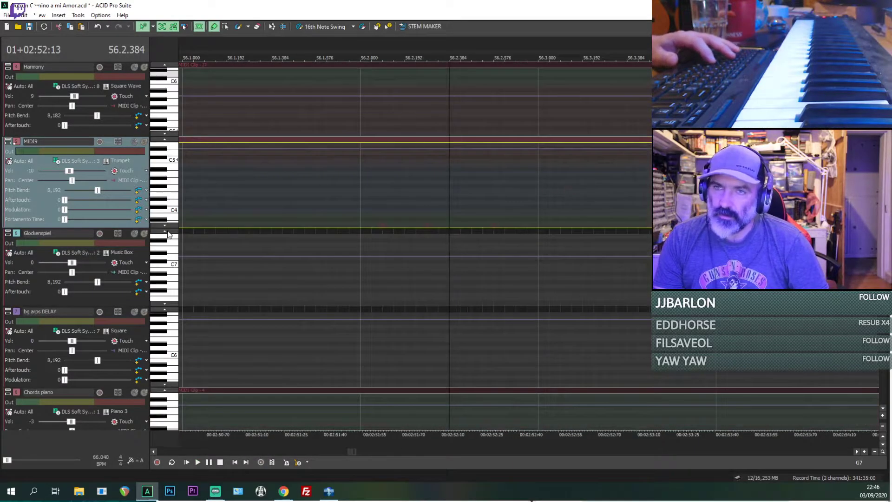
pyautogui.moveTo(132, 227); pyautogui.dragTo(132, 317)
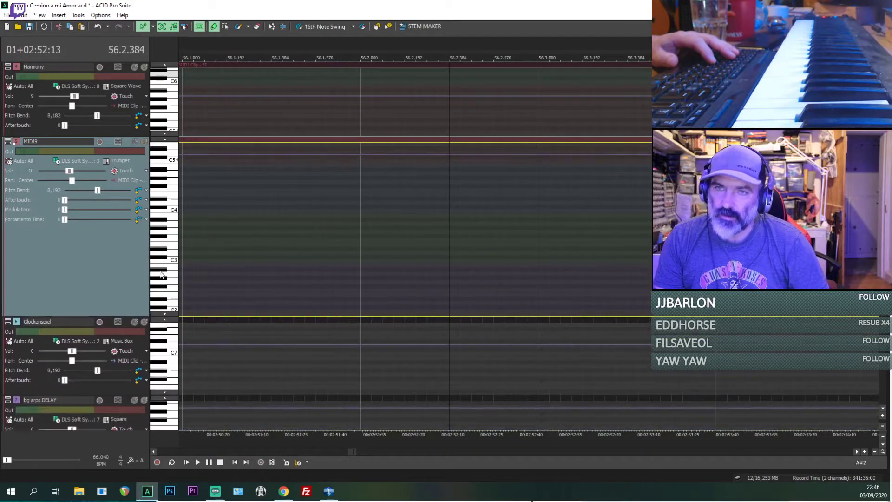
pyautogui.scroll(3, 161, 274)
# Step: Replay the soloed original from the chord at 56.2.384, then continue listening from 56.3.192
pyautogui.press('space')
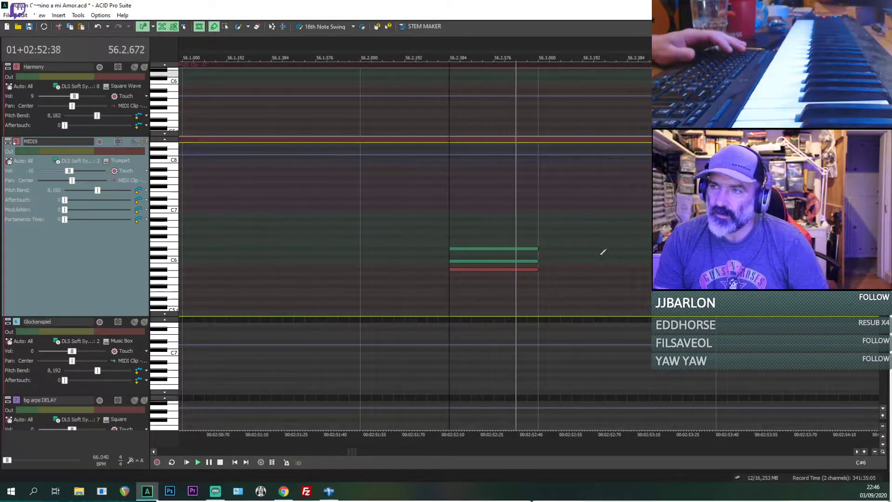
pyautogui.press('space')
pyautogui.press('space')
pyautogui.press('space')
pyautogui.click(587, 250)
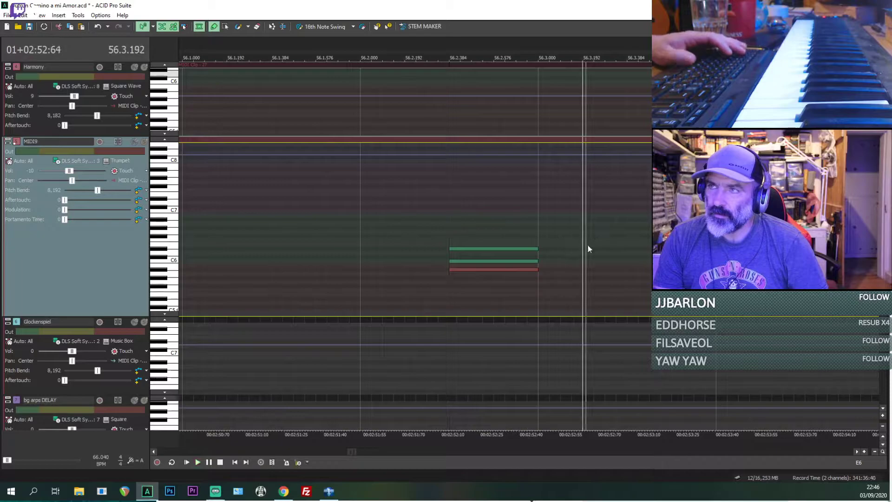
pyautogui.press('space')
pyautogui.press('space')
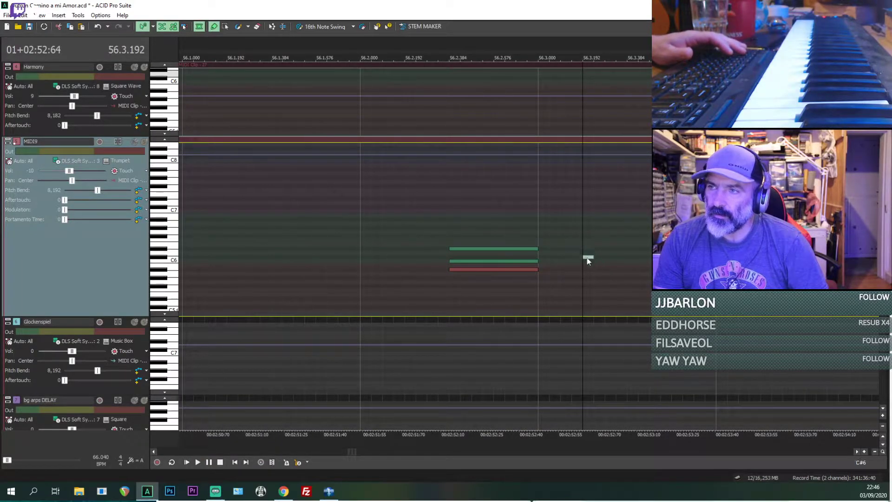
# Step: Try a short C6 and A#5 note pair at 56.3.192 in MIDI9, compare it with the original, and remove both notes
pyautogui.click(590, 272)
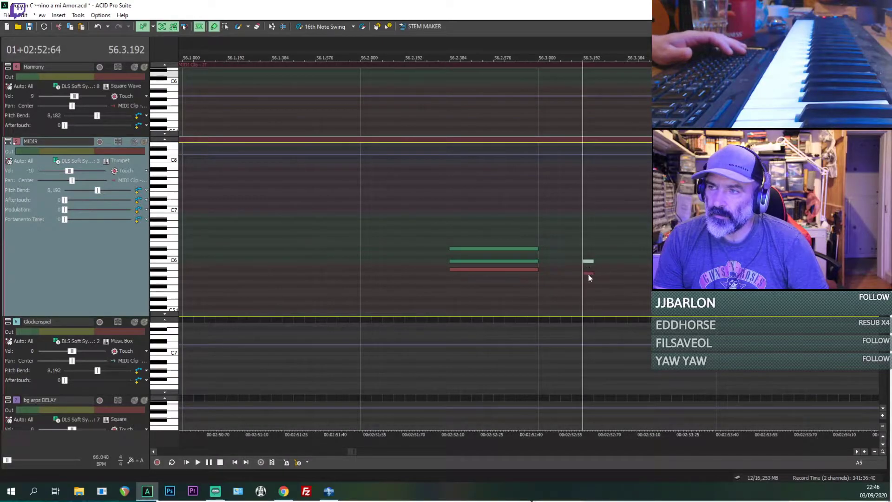
pyautogui.press('space')
pyautogui.press('space')
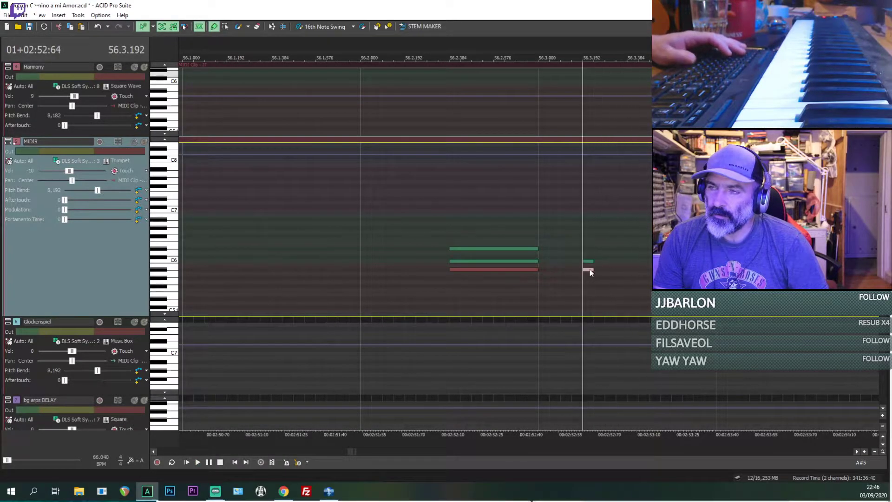
pyautogui.press('space')
pyautogui.press('space')
pyautogui.press('space')
pyautogui.scroll(3, 633, 281)
pyautogui.press('space')
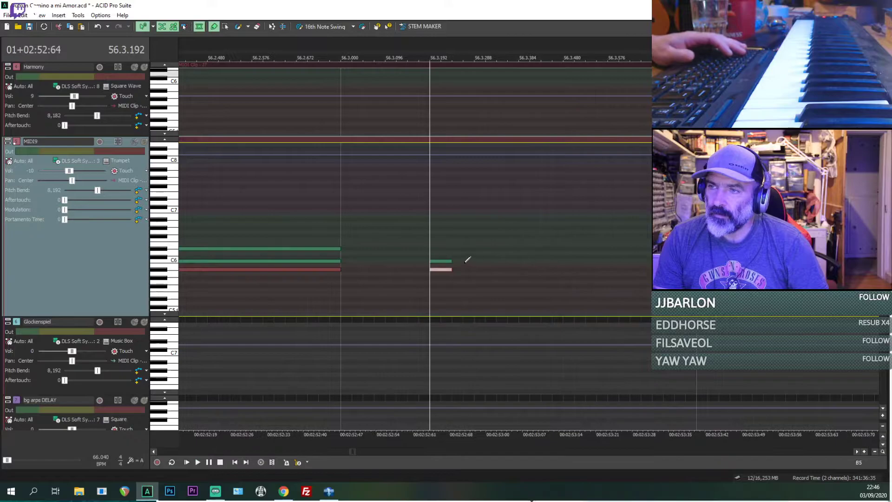
pyautogui.press('space')
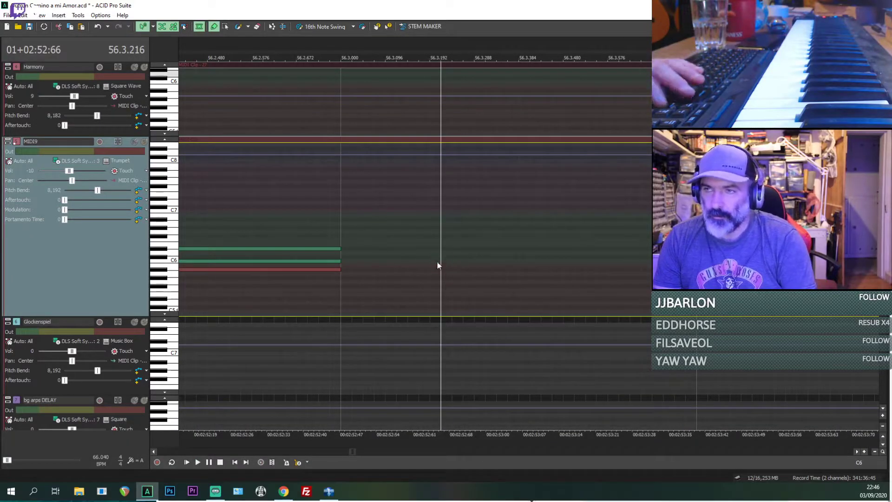
# Step: Replay the soloed original repeatedly from 56.3.192 to identify the notes that follow the long chord
pyautogui.press('space')
pyautogui.press('space')
pyautogui.press('space')
pyautogui.scroll(-2, 428, 263)
pyautogui.press('space')
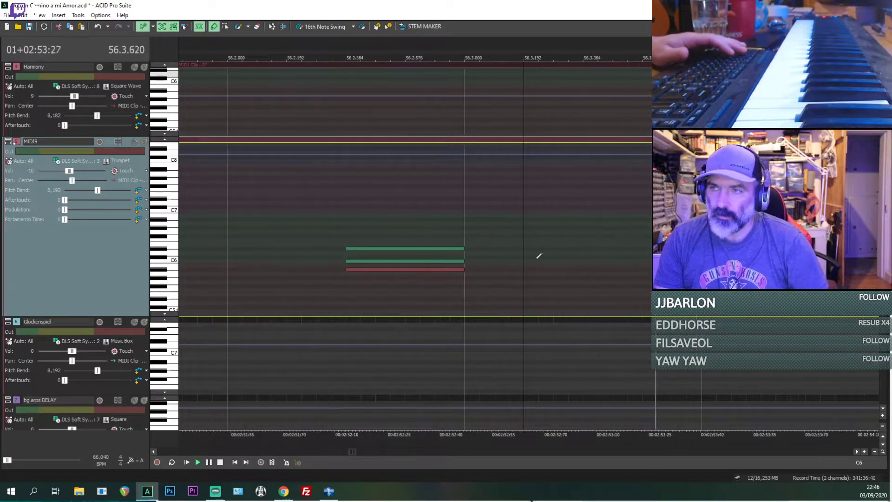
pyautogui.press('space')
pyautogui.press('space')
# Step: Draw two short C6 notes in the MIDI9 clip at 56.3.192 and 56.3.288 while replaying the original
pyautogui.press('space')
pyautogui.press('space')
pyautogui.press('space')
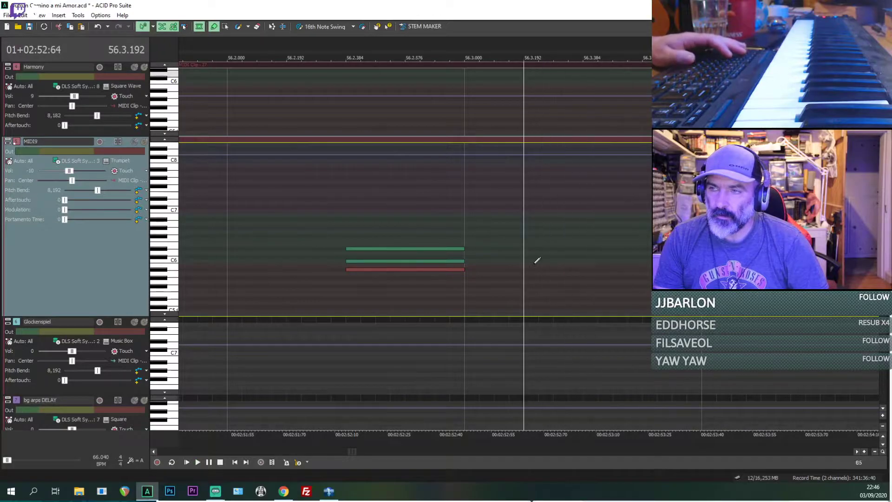
pyautogui.press('space')
pyautogui.press('space')
pyautogui.press('space')
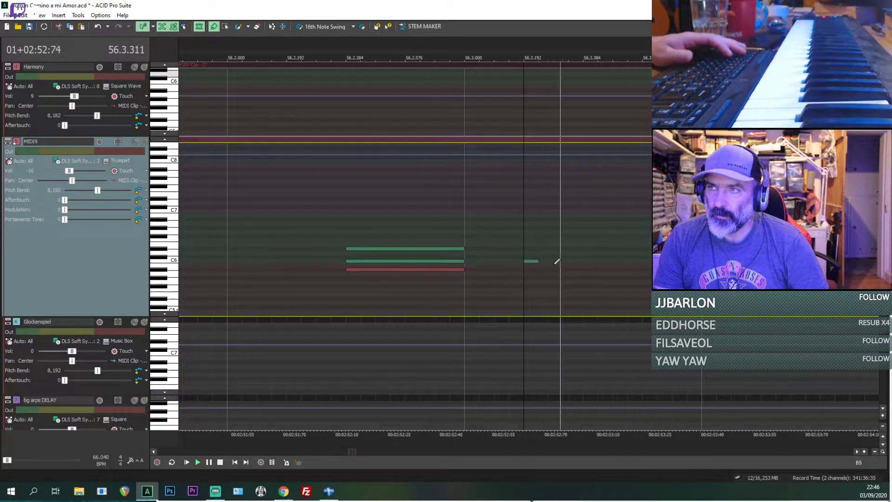
pyautogui.press('space')
# Step: Solo the MIDI9 track alongside the original and move the original recording's track directly above MIDI9
pyautogui.press('space')
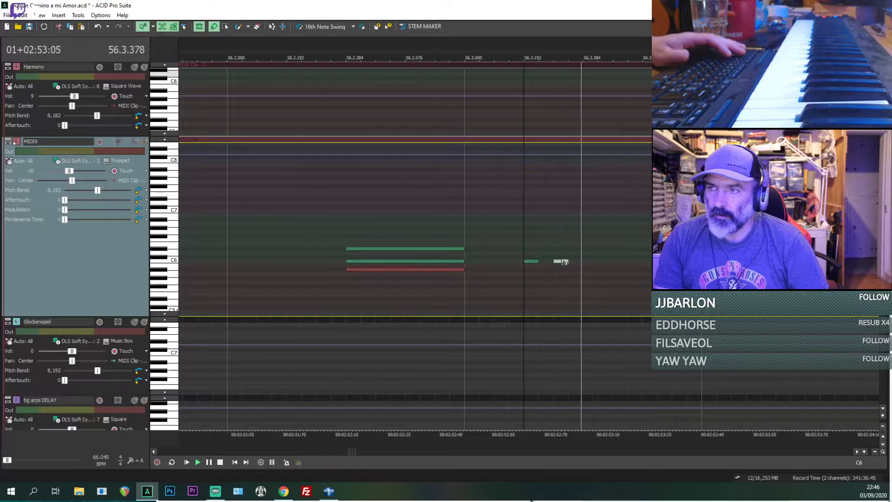
pyautogui.press('space')
pyautogui.press('space')
pyautogui.press('space')
pyautogui.press('space')
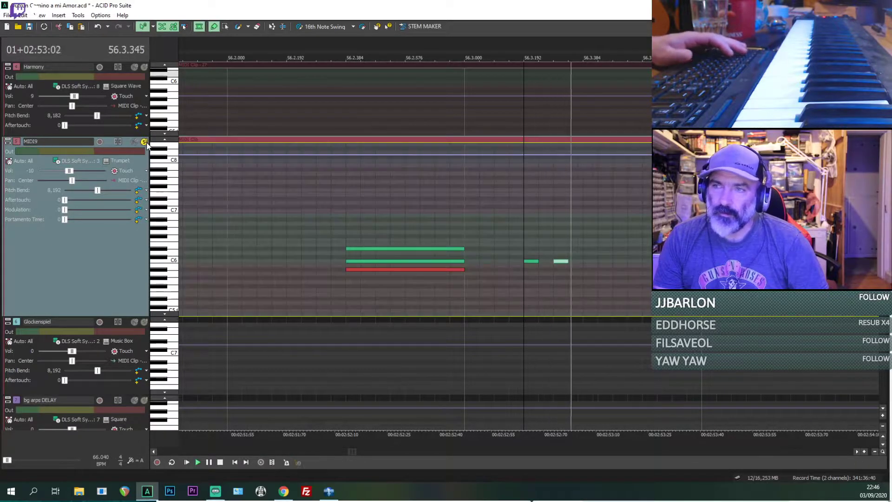
pyautogui.scroll(5, 167, 102)
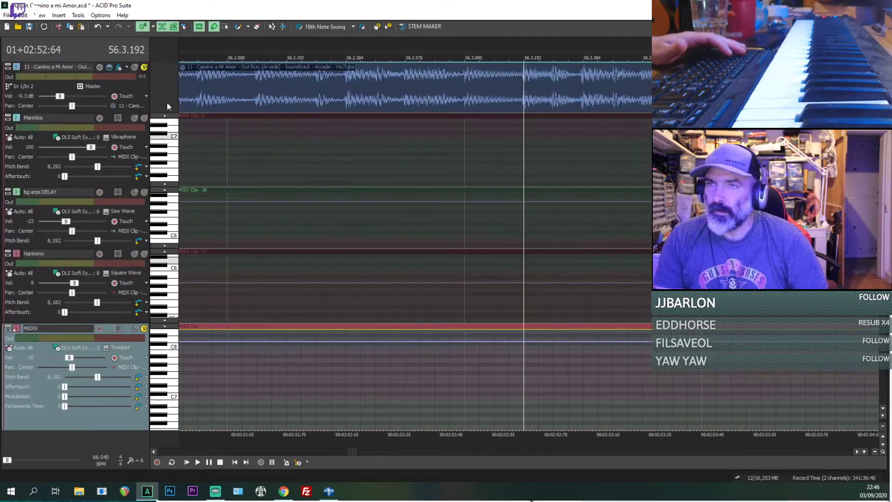
pyautogui.scroll(-3, 25, 143)
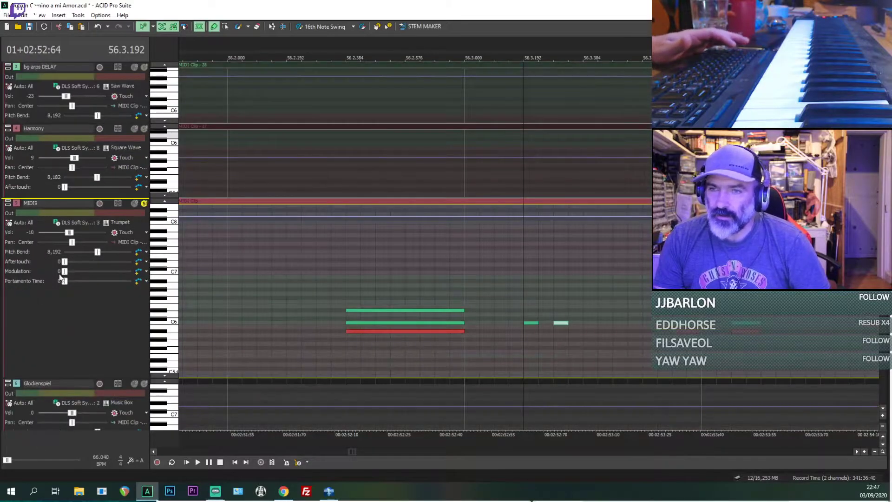
pyautogui.scroll(-3, 58, 197)
pyautogui.scroll(3, 58, 197)
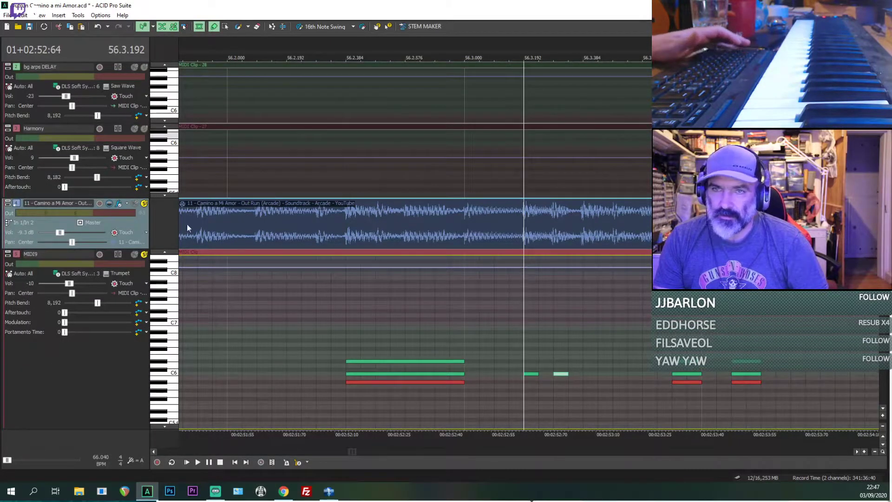
pyautogui.scroll(3, 584, 294)
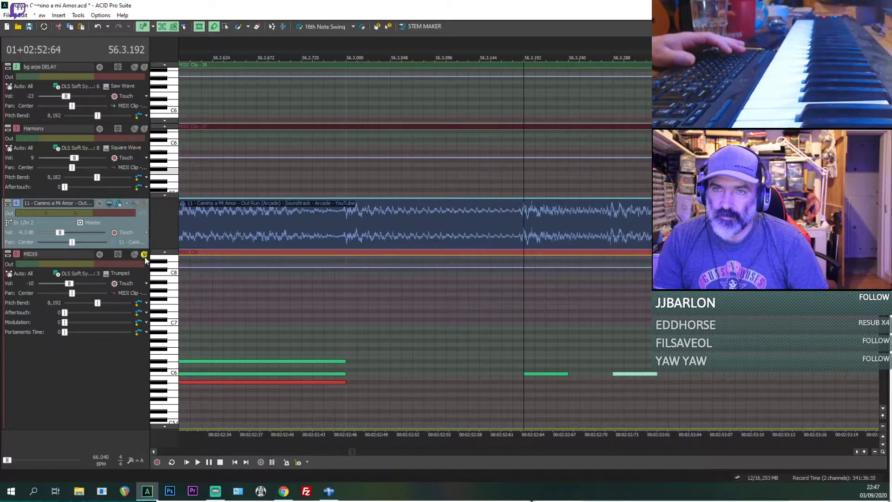
# Step: Unsolo and mute the original recording, keeping MIDI9 unmuted and soloed
pyautogui.click(135, 254)
pyautogui.click(134, 204)
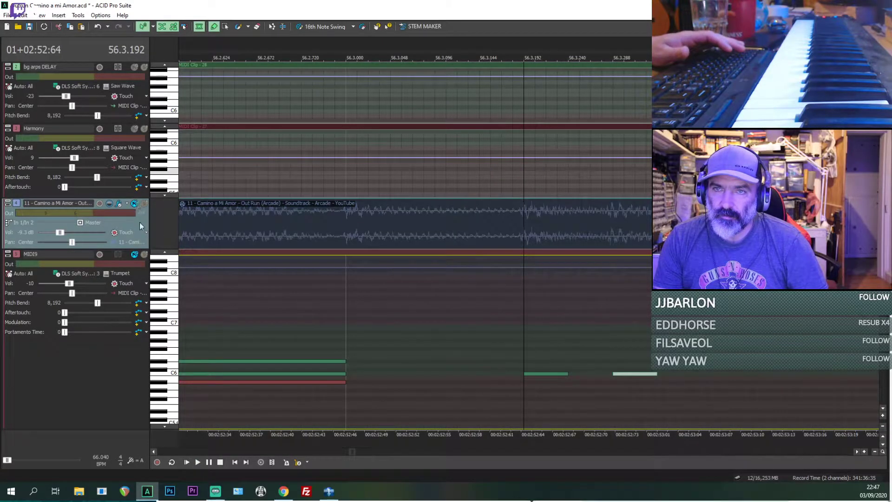
pyautogui.click(135, 255)
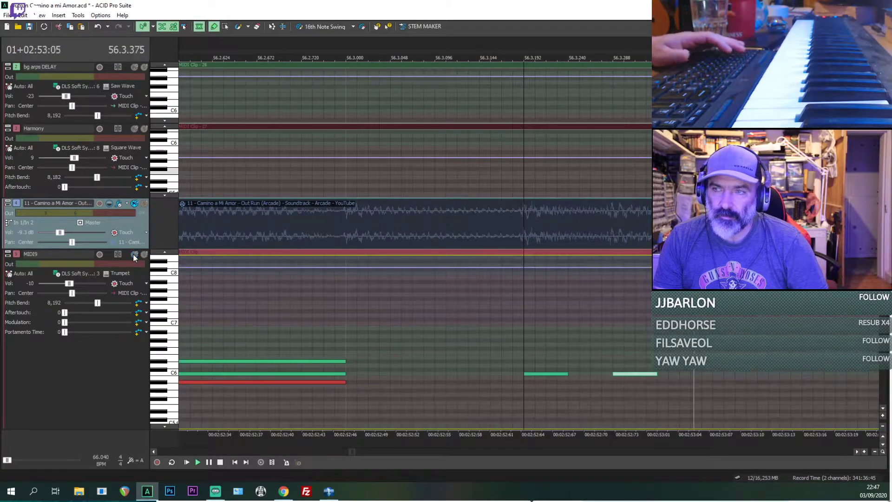
pyautogui.click(623, 376)
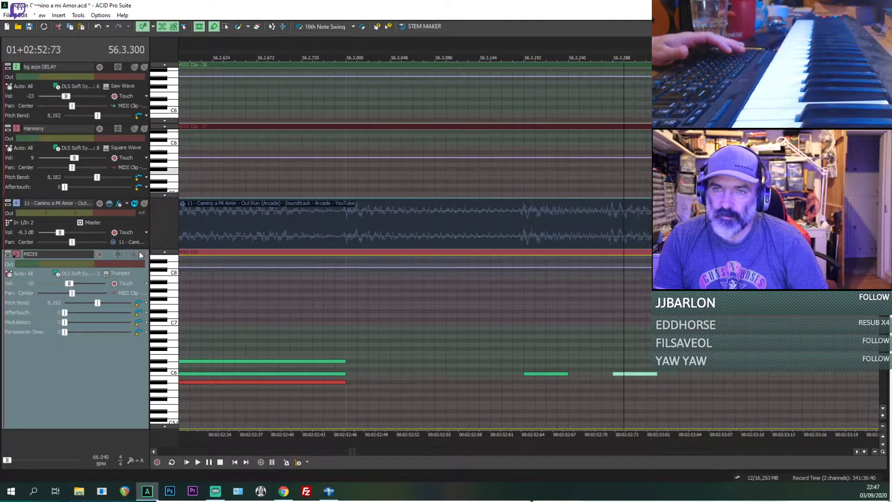
pyautogui.click(143, 254)
# Step: Draw a short A#5 note at 56.3.384 in the MIDI9 clip and play the phrase from 56.3.192
pyautogui.click(521, 335)
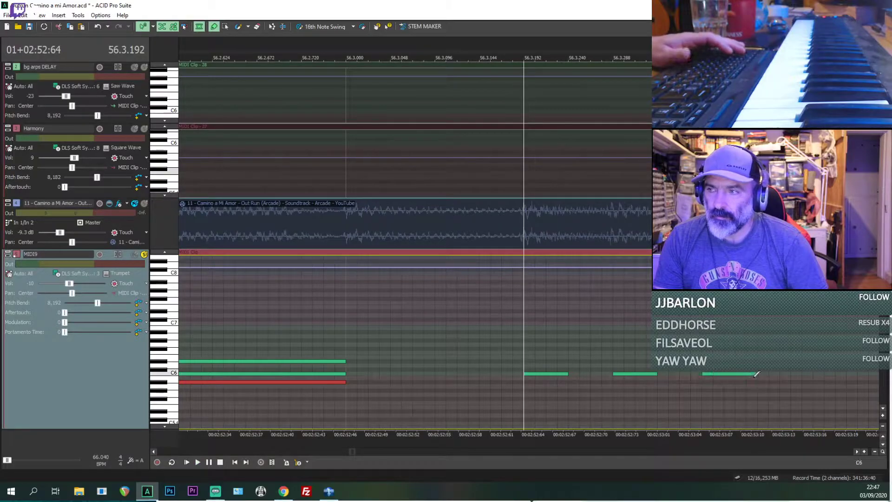
pyautogui.moveTo(726, 378); pyautogui.dragTo(726, 381)
pyautogui.press('space')
pyautogui.press('space')
pyautogui.scroll(-2, 775, 380)
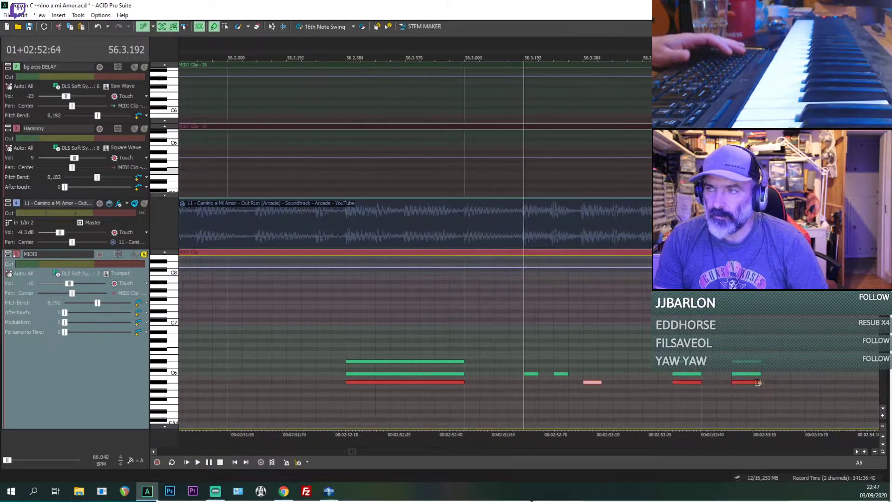
pyautogui.press('space')
pyautogui.press('space')
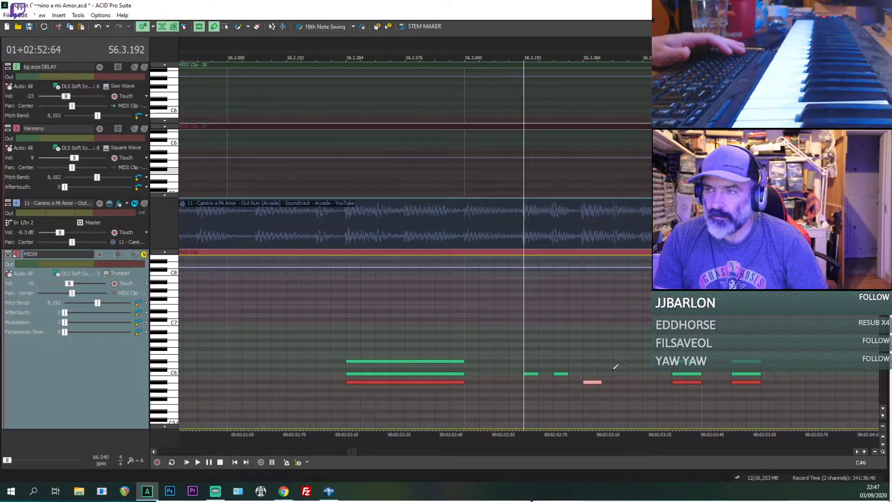
# Step: Draw a short C6 note at 56.3.480 in the MIDI9 clip and replay the soloed phrase from 56.3.192
pyautogui.moveTo(620, 369); pyautogui.dragTo(625, 374)
pyautogui.press('space')
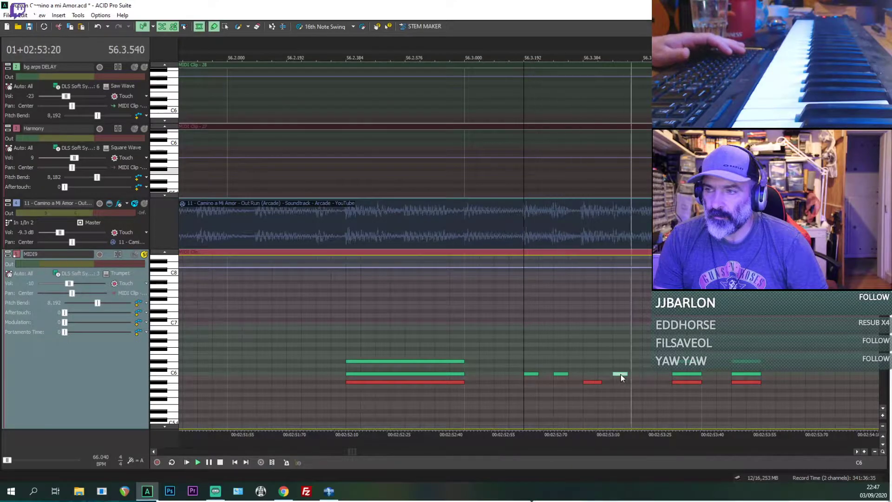
pyautogui.press('space')
pyautogui.press('space')
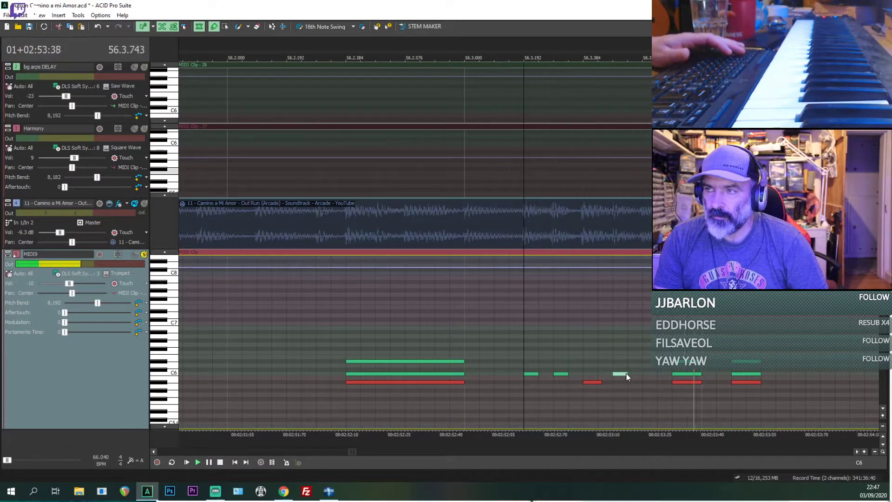
# Step: Unmute and solo the original together with MIDI9, and play both from 56.3.192 to compare the phrase
pyautogui.press('space')
pyautogui.click(136, 254)
pyautogui.press('space')
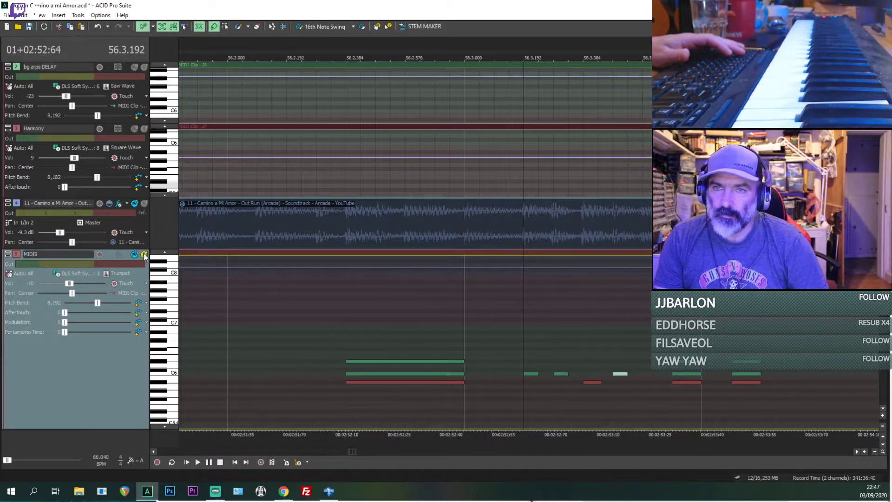
pyautogui.click(144, 254)
pyautogui.click(144, 203)
pyautogui.press('space')
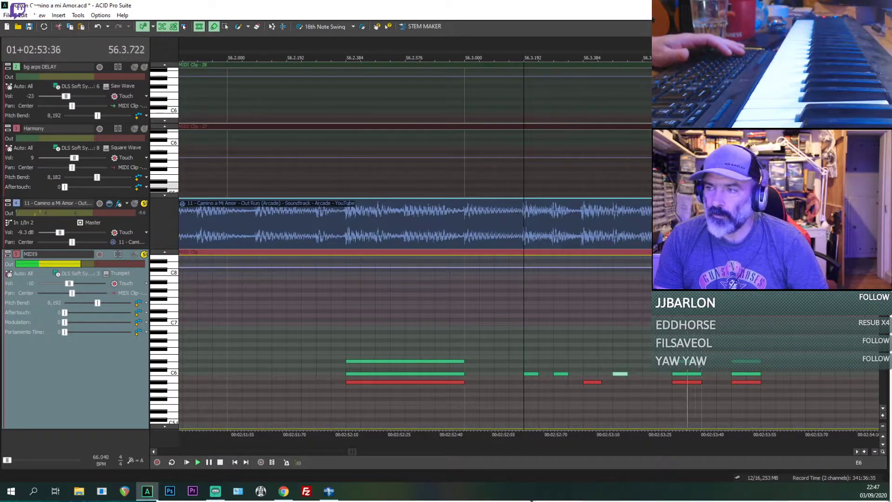
pyautogui.press('space')
# Step: Mute and unsolo MIDI9, and replay the soloed original from the chord at 56.3.672
pyautogui.click(681, 356)
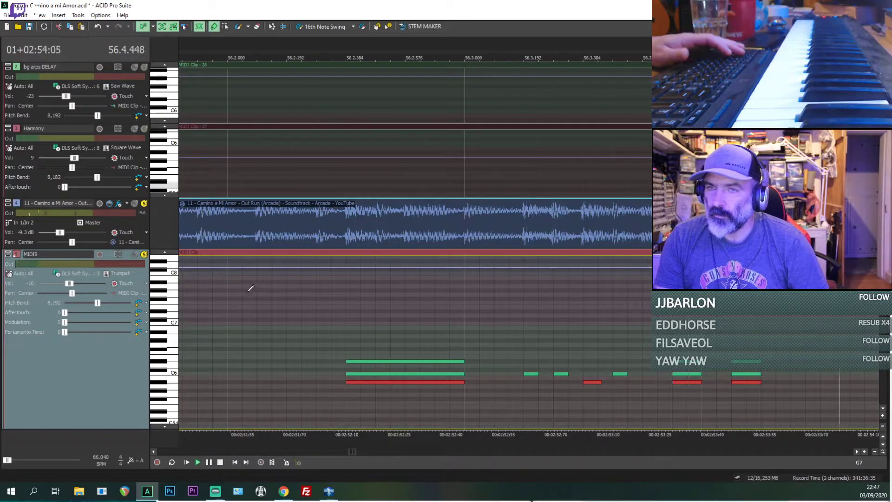
pyautogui.press('space')
pyautogui.click(136, 254)
pyautogui.press('space')
pyautogui.scroll(-1, 414, 291)
pyautogui.press('space')
pyautogui.press('space')
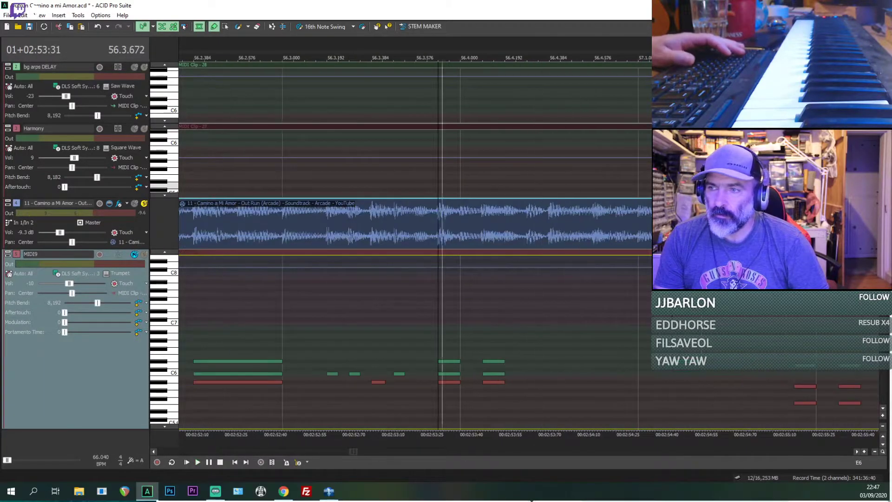
pyautogui.scroll(1, 482, 380)
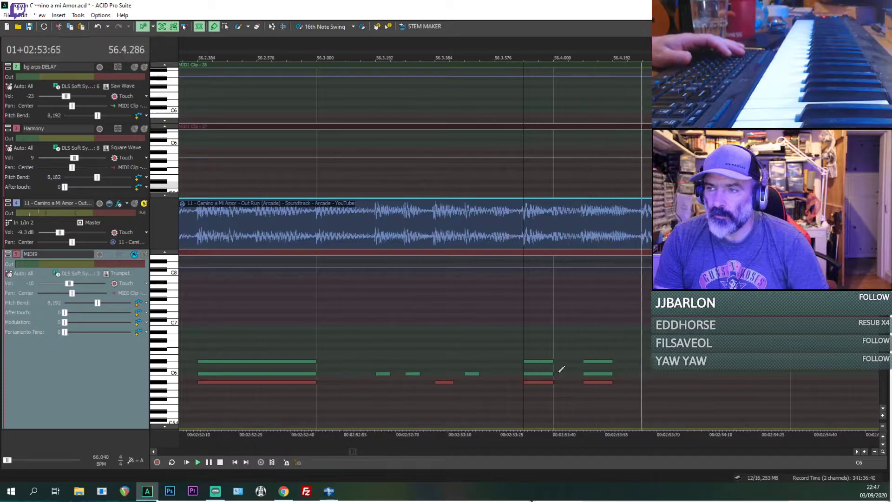
# Step: Draw an A#5 note at about 56.4.288 in the MIDI9 clip while replaying the original from 56.3.672
pyautogui.press('space')
pyautogui.press('space')
pyautogui.press('space')
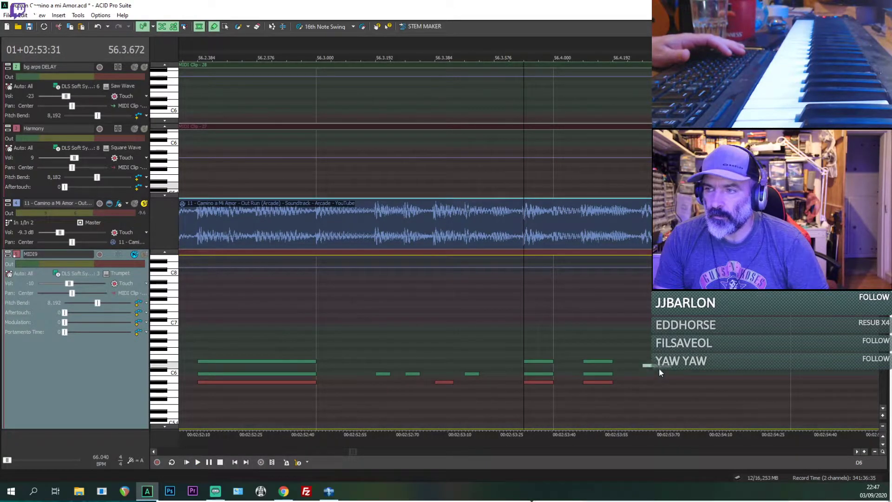
pyautogui.press('space')
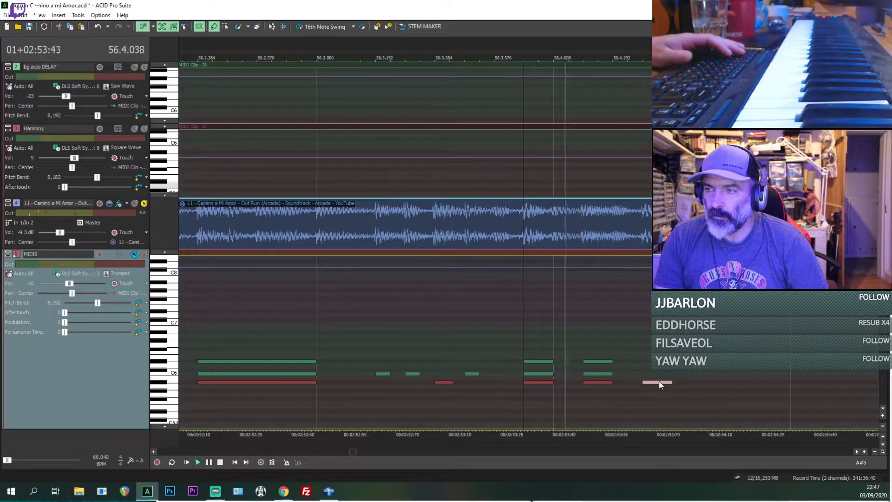
pyautogui.press('space')
# Step: Lower the top note of the MIDI9 chord at 56.3.672 to D6 and delete the chord's C6 note
pyautogui.click(538, 361)
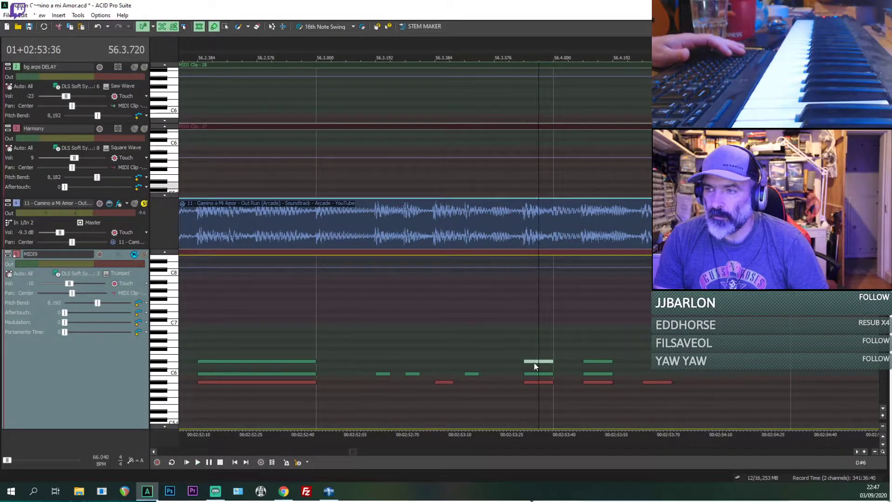
pyautogui.press('Delete')
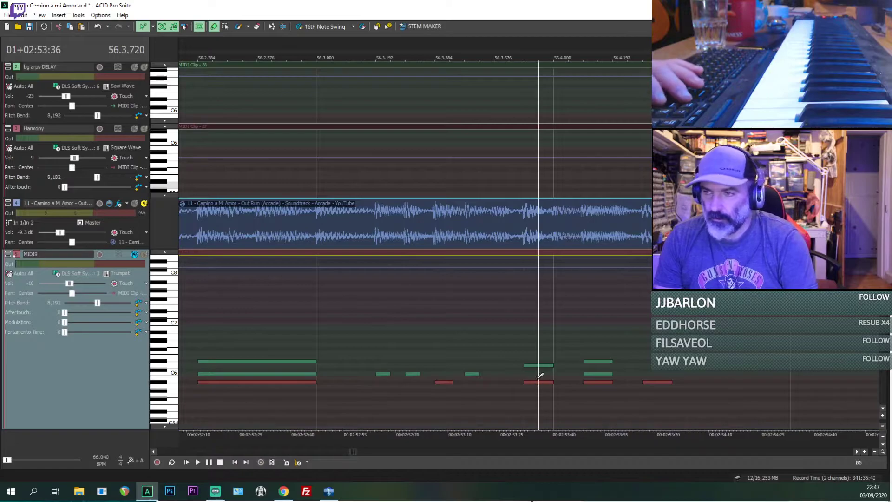
# Step: Delete the A#5 note at 56.3.672 and the D#6 and A#5 notes of the chord at 56.4.096
pyautogui.click(536, 382)
pyautogui.press('Delete')
pyautogui.click(595, 362)
pyautogui.press('Delete')
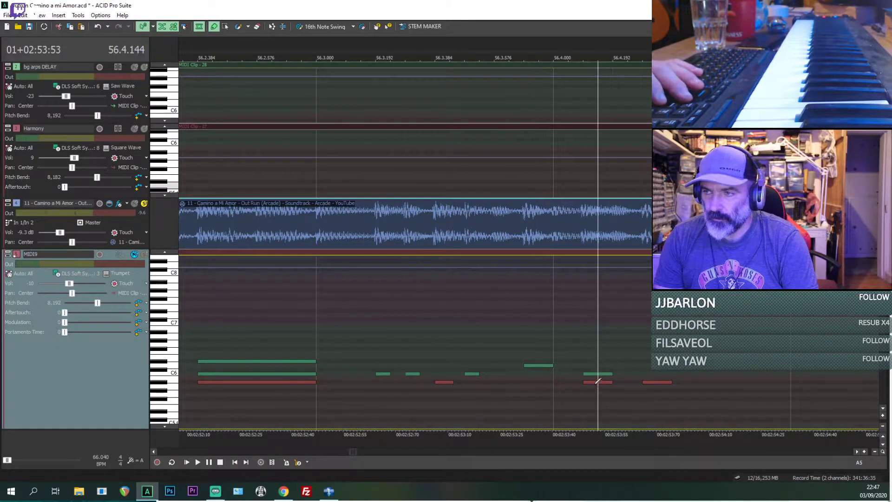
pyautogui.press('Delete')
pyautogui.hotkey('ctrl', 'z')
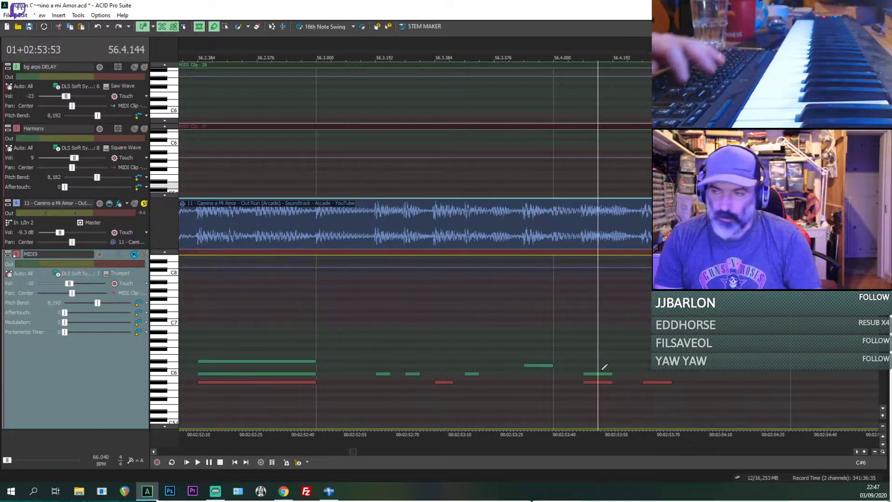
pyautogui.press('Delete')
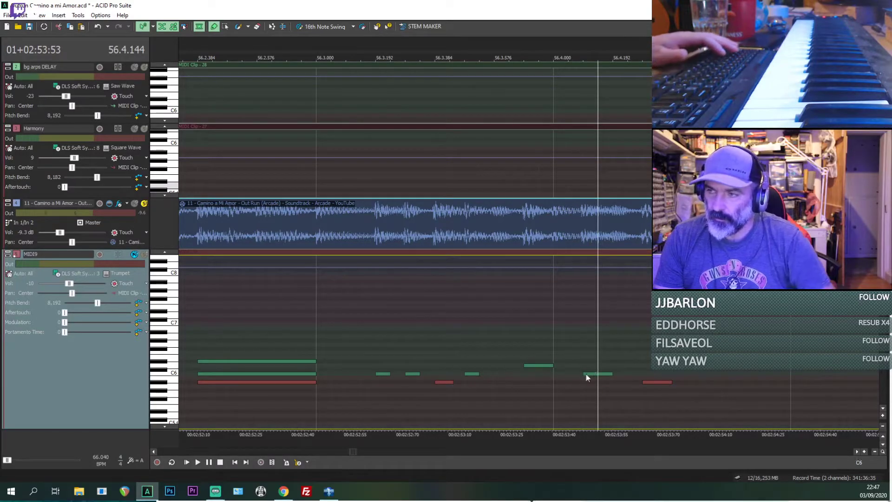
# Step: Draw a C6 note at about 56.4.480 in the MIDI9 clip while replaying the original from 56.4.288
pyautogui.click(532, 366)
pyautogui.click(590, 375)
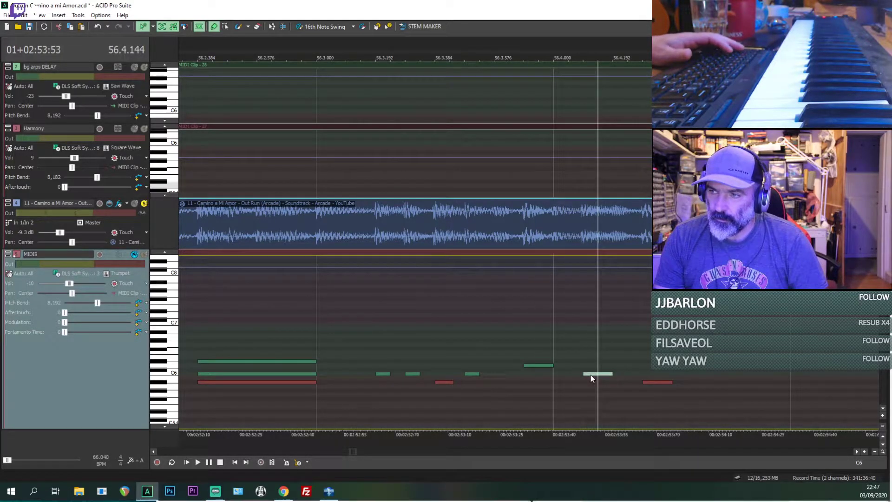
pyautogui.click(662, 381)
pyautogui.press('space')
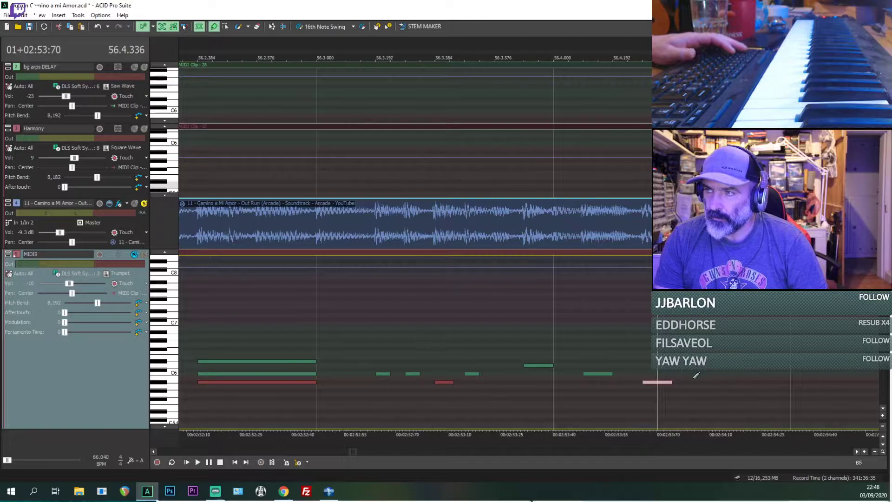
pyautogui.click(644, 401)
pyautogui.press('space')
pyautogui.press('space')
pyautogui.press('space')
pyautogui.press('space')
pyautogui.press('space')
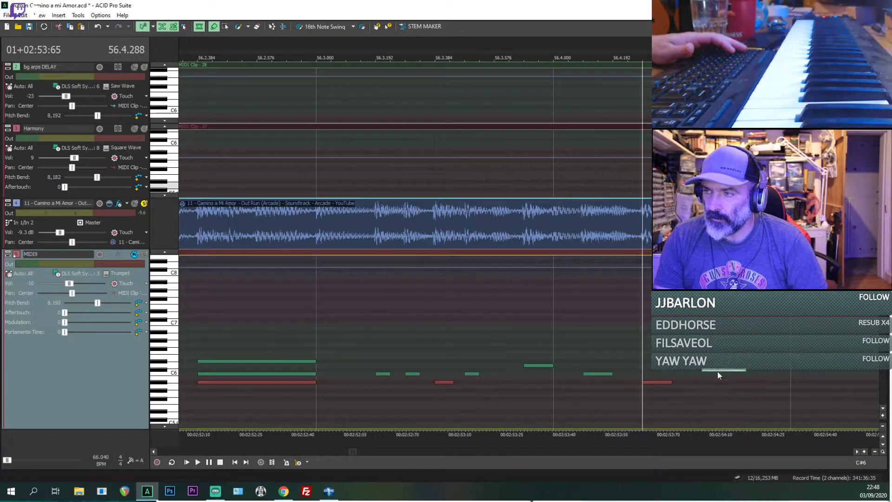
pyautogui.moveTo(718, 370); pyautogui.dragTo(718, 373)
pyautogui.press('space')
pyautogui.scroll(-1, 734, 372)
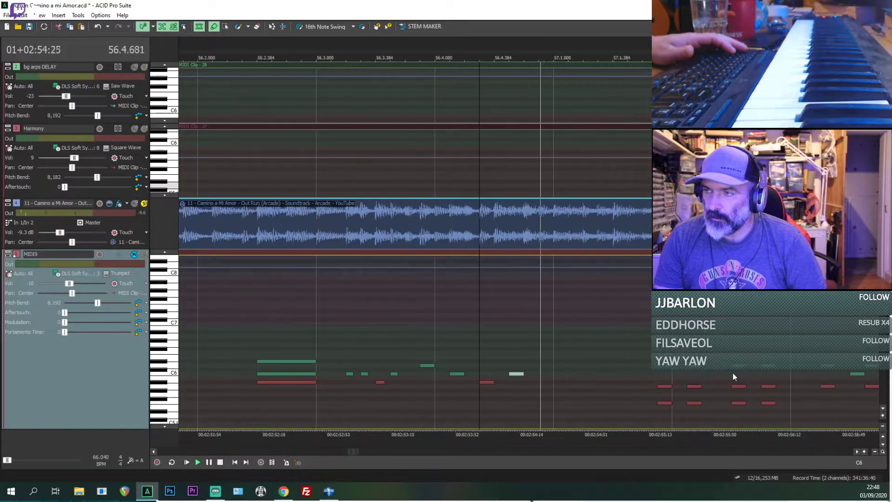
pyautogui.press('space')
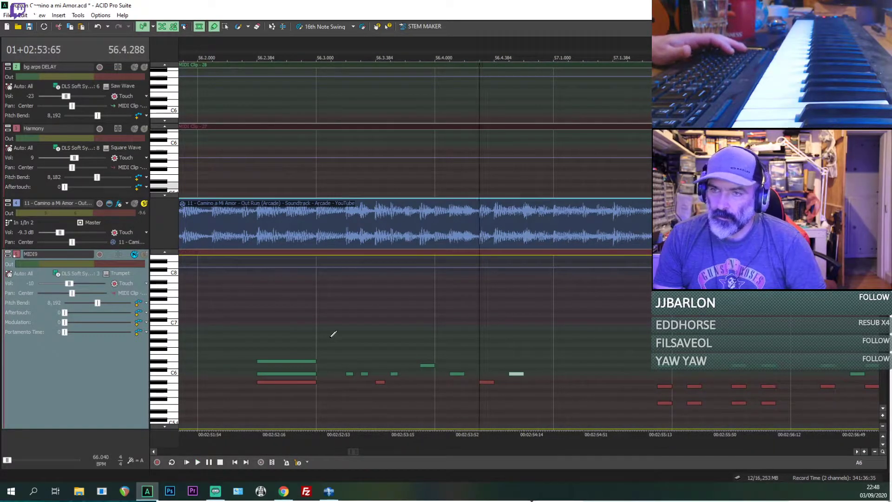
# Step: Draw lower G5 notes at about 56.3.192, 56.3.288, 56.3.384 and 56.3.480 in the MIDI9 clip while replaying the original from 56.3.096
pyautogui.click(330, 338)
pyautogui.press('space')
pyautogui.press('space')
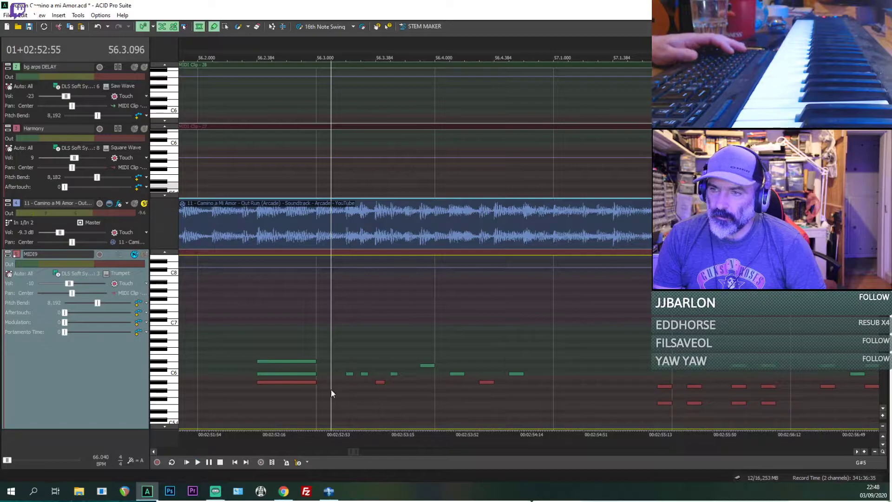
pyautogui.press('space')
pyautogui.press('space')
pyautogui.moveTo(350, 394); pyautogui.dragTo(362, 394)
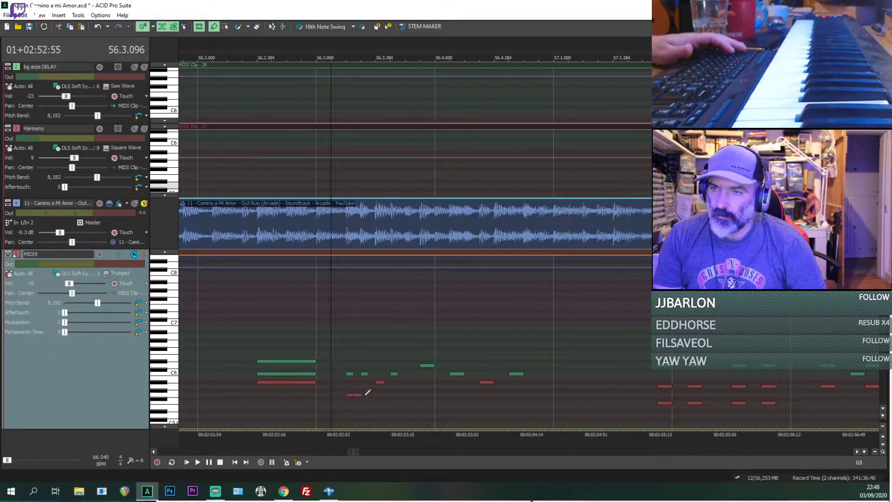
pyautogui.scroll(1, 366, 395)
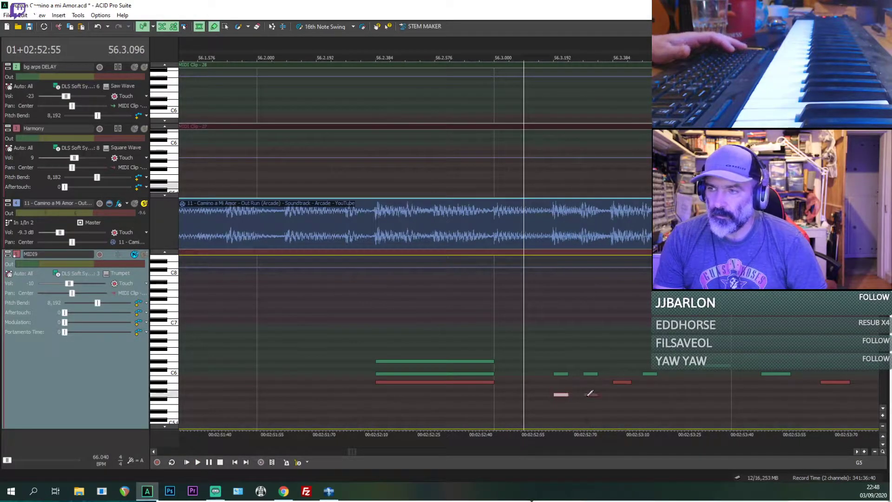
pyautogui.press('space')
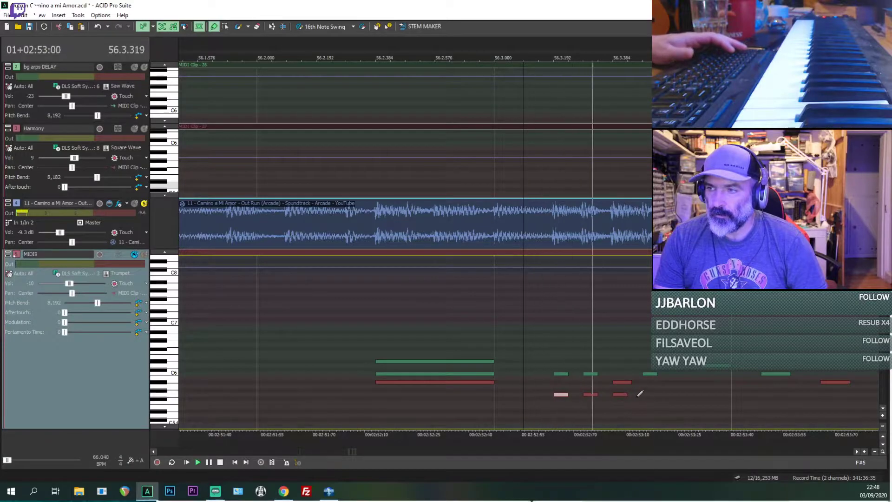
pyautogui.press('space')
pyautogui.press('space')
pyautogui.press('space')
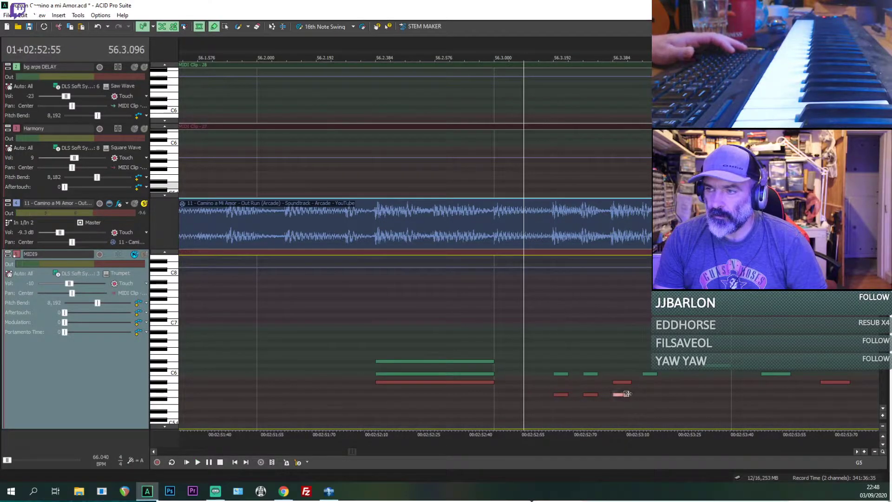
pyautogui.moveTo(657, 398); pyautogui.dragTo(658, 394)
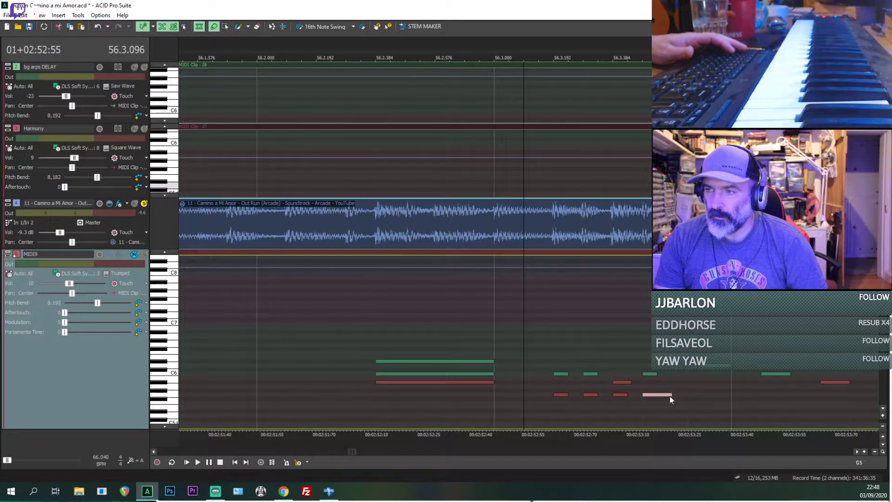
# Step: Add lower notes A#5 at about 56.3.672, G5 at 56.4.096 and F5 at 56.4.288 while replaying from 56.3.096
pyautogui.press('space')
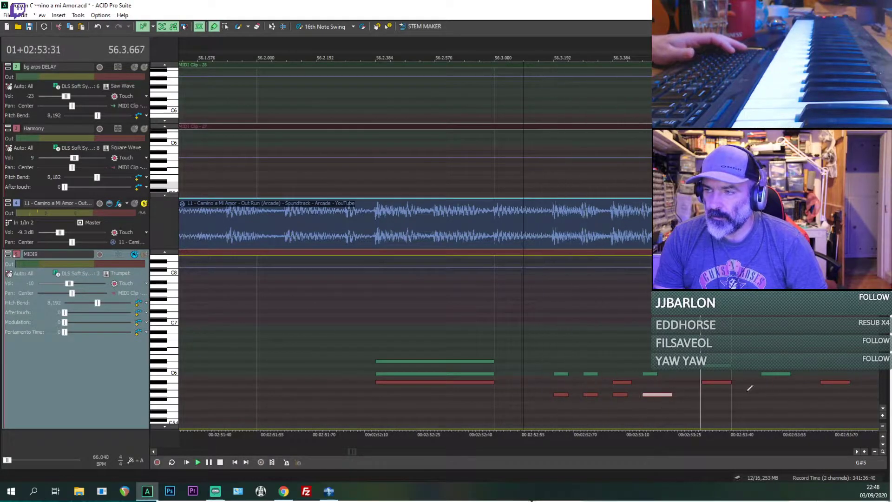
pyautogui.press('space')
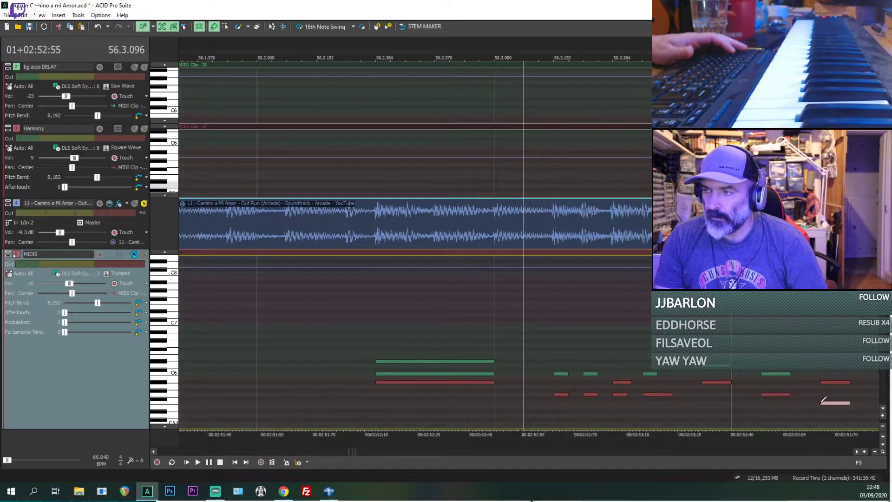
pyautogui.scroll(-3, 823, 399)
pyautogui.press('space')
pyautogui.press('space')
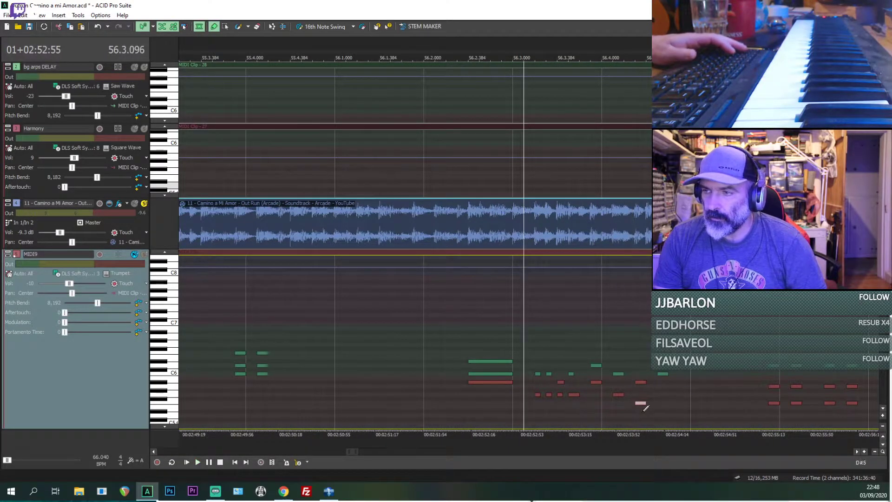
pyautogui.press('space')
pyautogui.press('space')
# Step: Raise the F5 note at 56.4.288 to G5 and draw a G5 note at about 56.4.480 while replaying from 56.4.048
pyautogui.click(644, 410)
pyautogui.scroll(3, 644, 410)
pyautogui.click(443, 410)
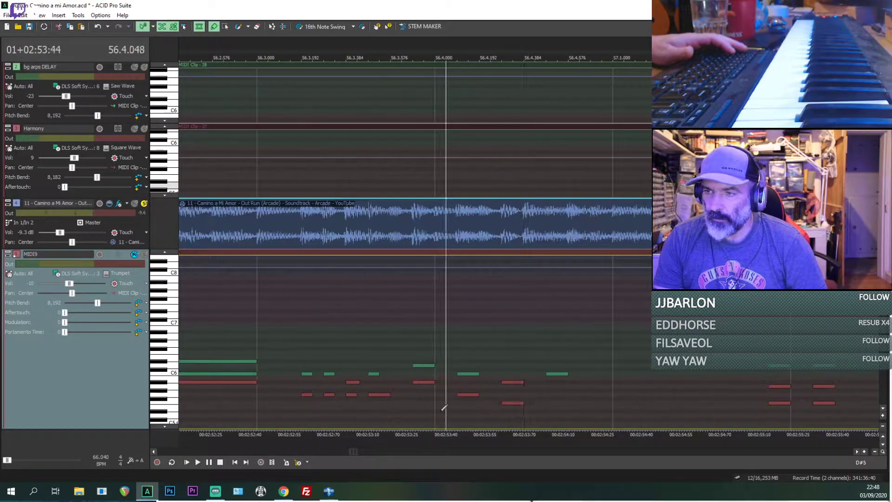
pyautogui.moveTo(507, 403); pyautogui.dragTo(508, 395)
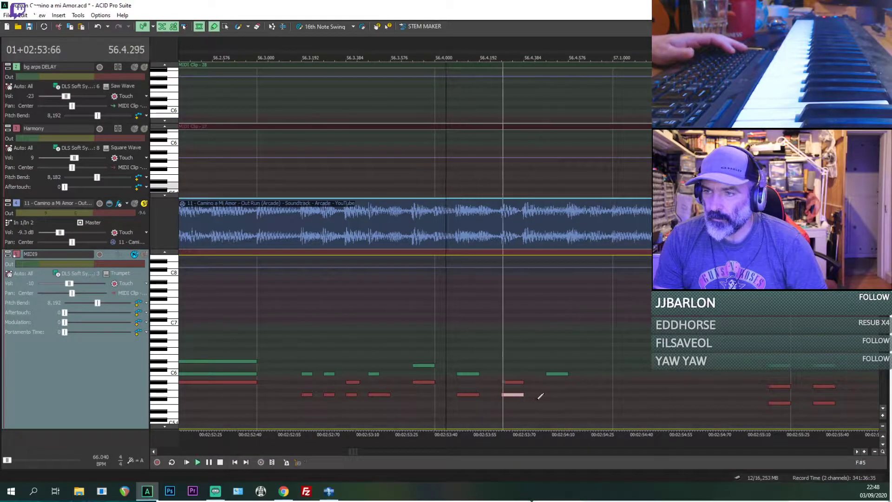
pyautogui.press('space')
# Step: Unmute and solo MIDI9, compare it with the original from 56.3.000, and try a C7 note at 56.3.192
pyautogui.scroll(-3, 562, 393)
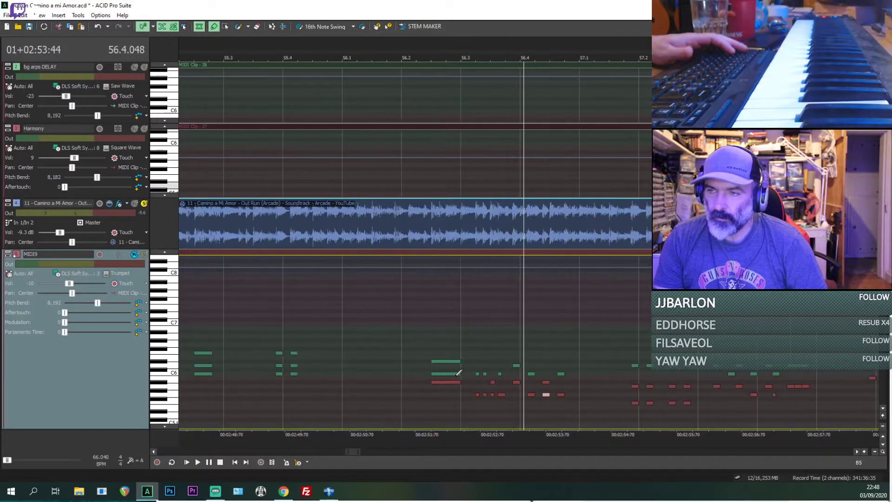
pyautogui.click(460, 377)
pyautogui.press('space')
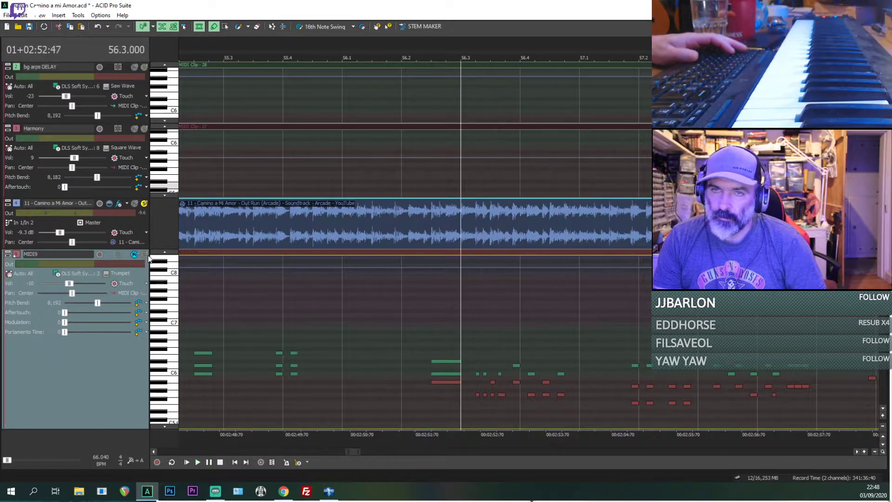
pyautogui.click(134, 255)
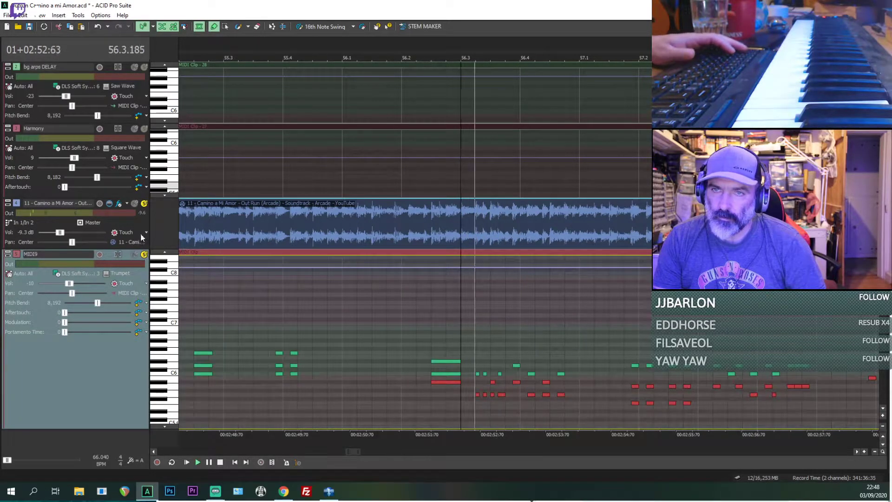
pyautogui.click(134, 205)
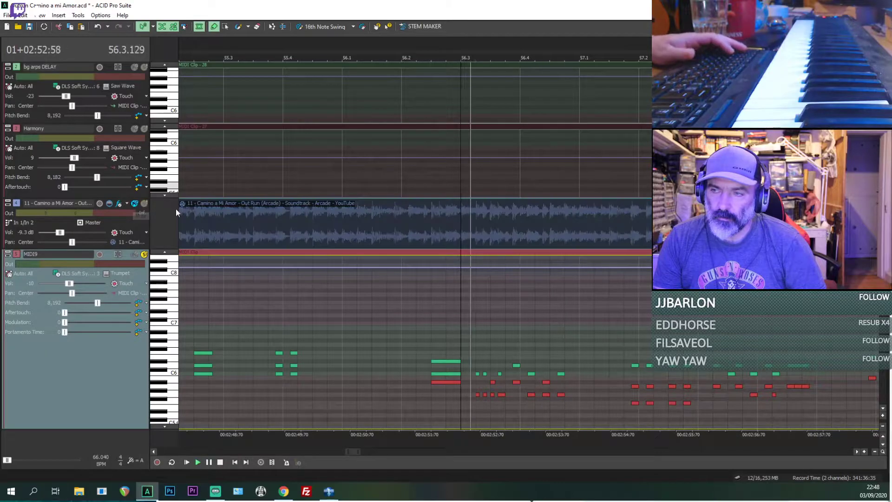
pyautogui.click(144, 204)
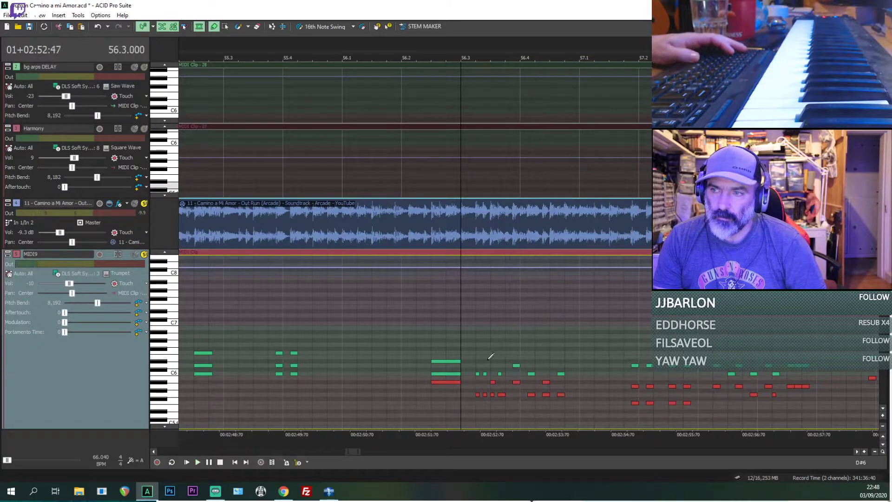
pyautogui.scroll(3, 477, 344)
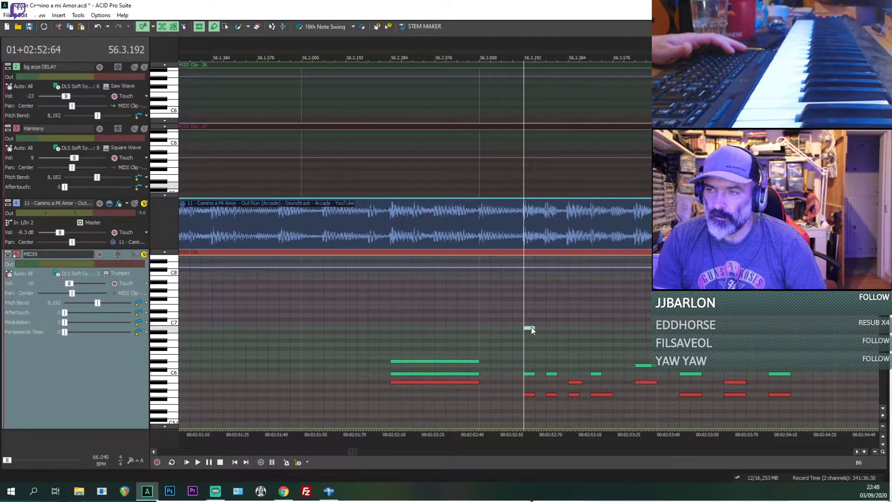
pyautogui.moveTo(531, 327); pyautogui.dragTo(531, 323)
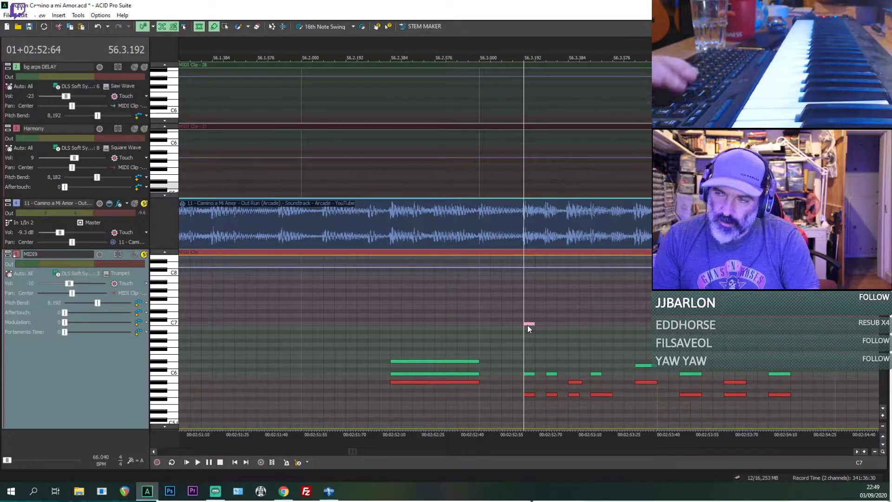
# Step: Play MIDI9 together with the original from 56.2.384, replay it with the original muted, and unsolo MIDI9
pyautogui.click(395, 317)
pyautogui.press('space')
pyautogui.scroll(-1, 394, 317)
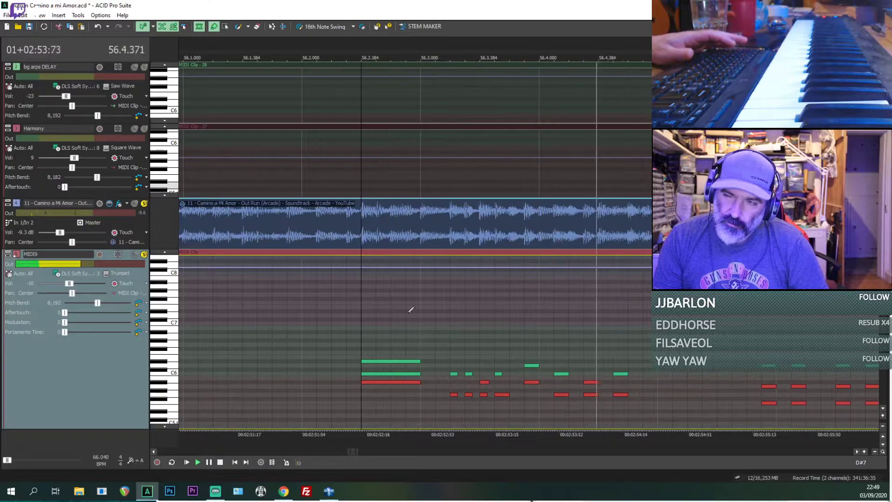
pyautogui.press('space')
pyautogui.click(134, 203)
pyautogui.press('space')
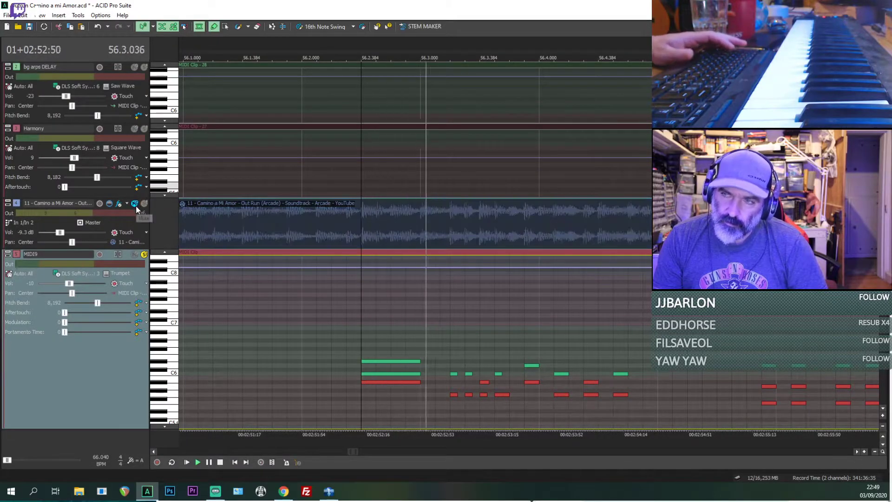
pyautogui.press('space')
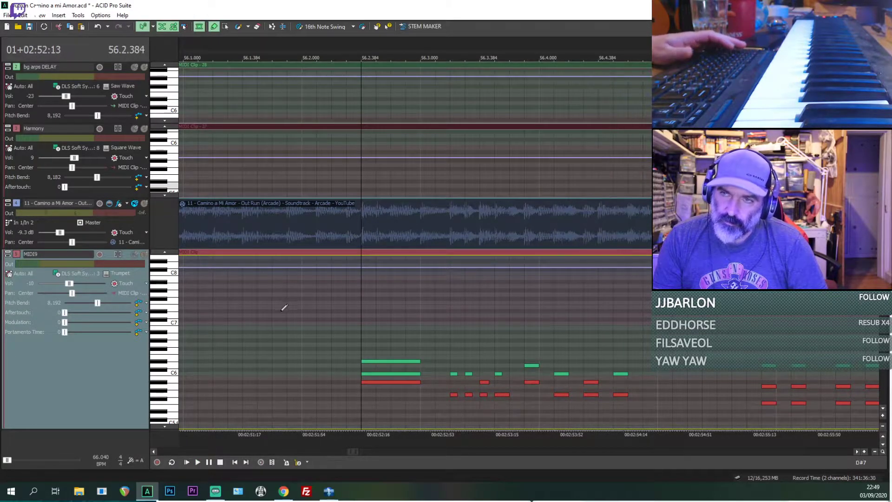
# Step: Play the full remake mix from 56.1.672 through bar 58 with the original muted
pyautogui.click(284, 308)
pyautogui.press('space')
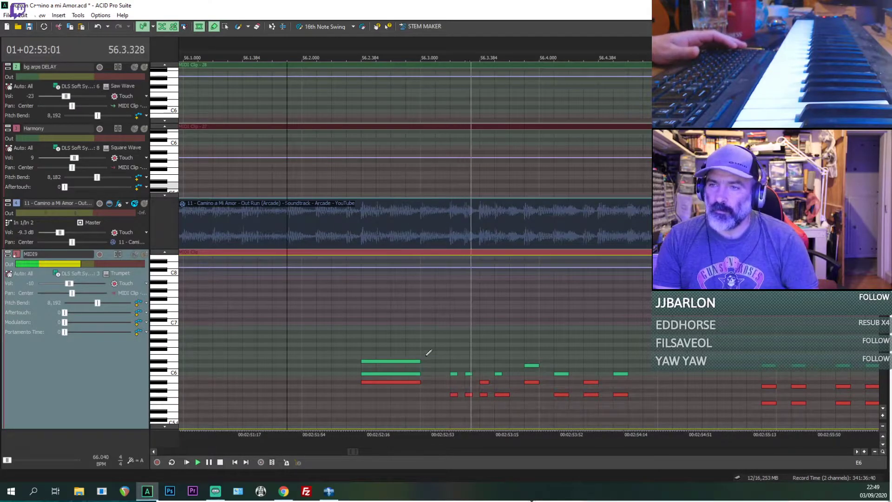
pyautogui.scroll(-1, 552, 355)
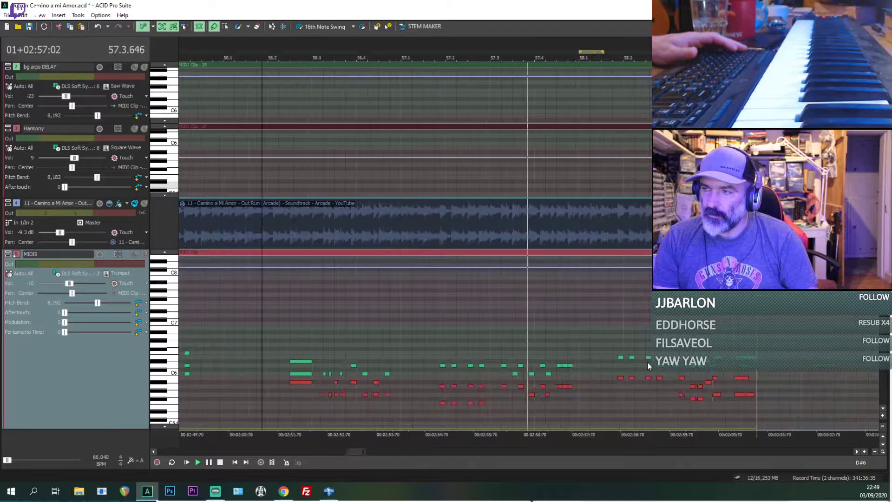
pyautogui.scroll(-1, 495, 374)
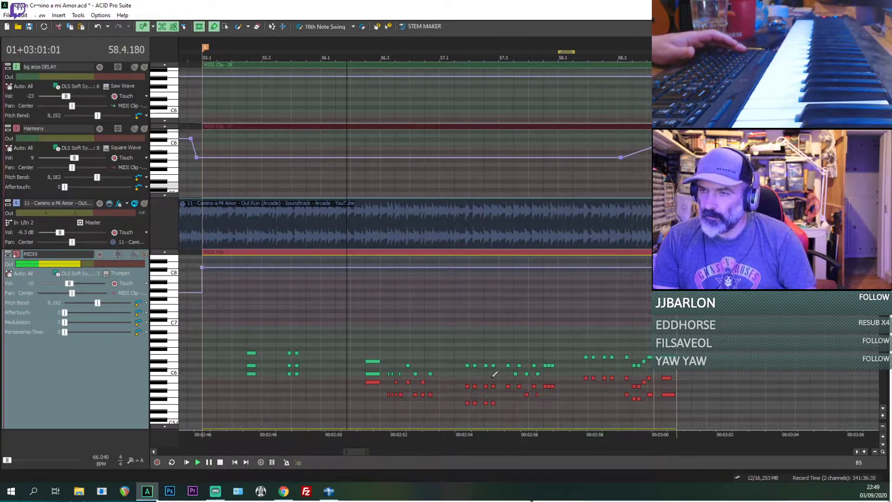
# Step: Unmute and solo the original, and replay the same passage from 56.1.672 into bar 58 for comparison
pyautogui.press('space')
pyautogui.press('space')
pyautogui.scroll(1, 424, 294)
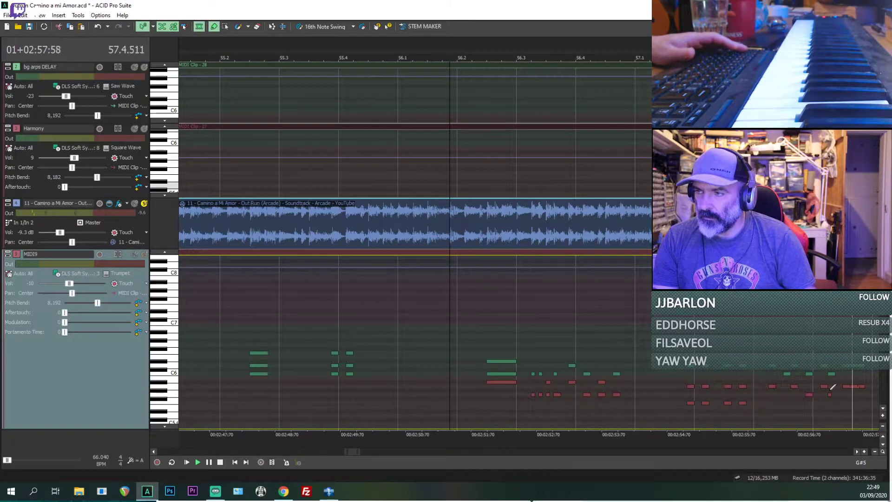
pyautogui.scroll(-1, 833, 386)
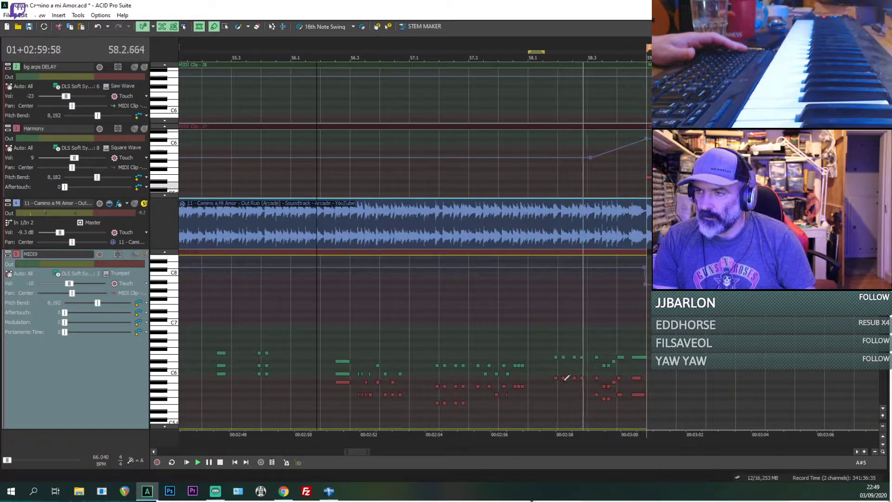
pyautogui.press('space')
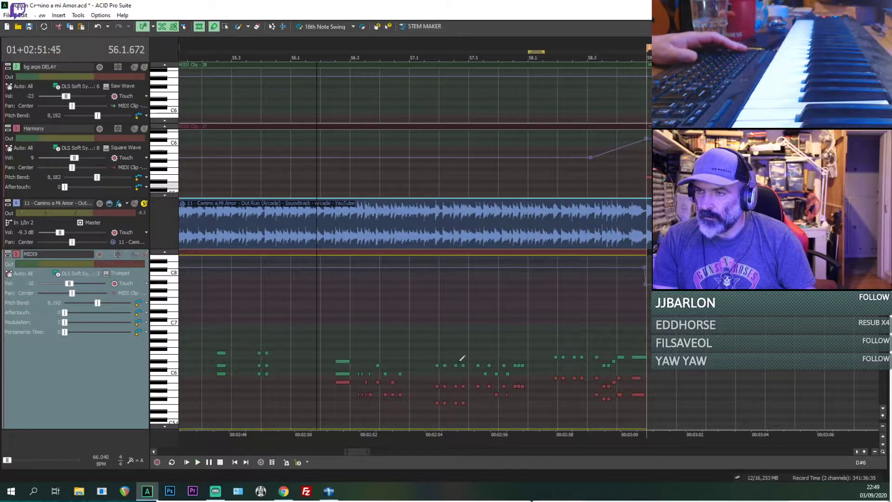
# Step: Play the original from 57.2 and solo MIDI9 alongside it, comparing the trumpet part through the end of bar 58
pyautogui.click(450, 356)
pyautogui.press('space')
pyautogui.scroll(2, 452, 356)
pyautogui.press('space')
pyautogui.press('space')
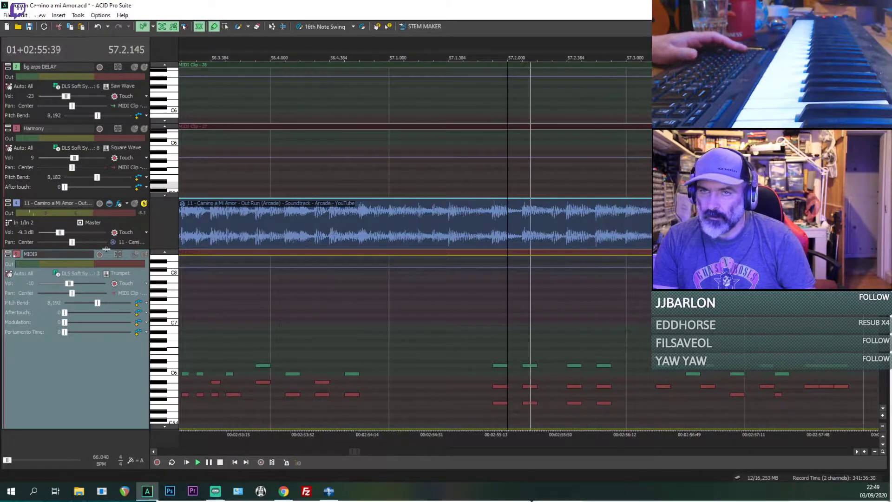
pyautogui.click(144, 255)
pyautogui.scroll(-1, 572, 323)
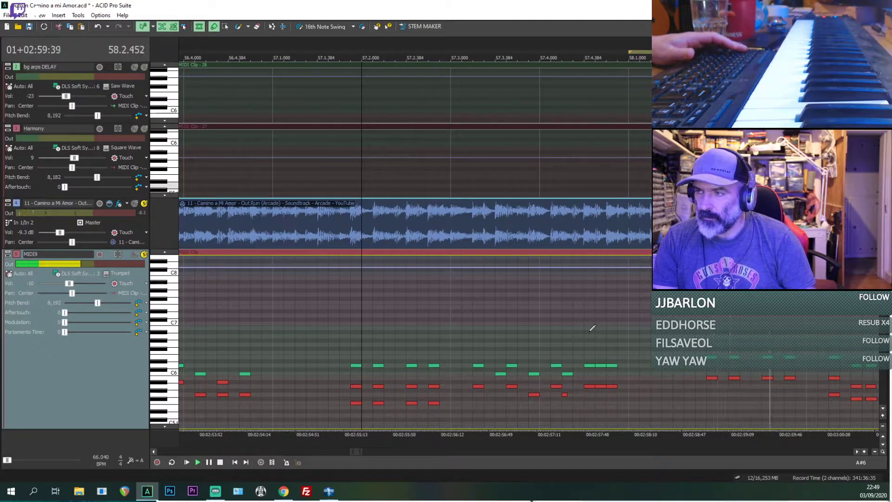
pyautogui.scroll(-1, 590, 332)
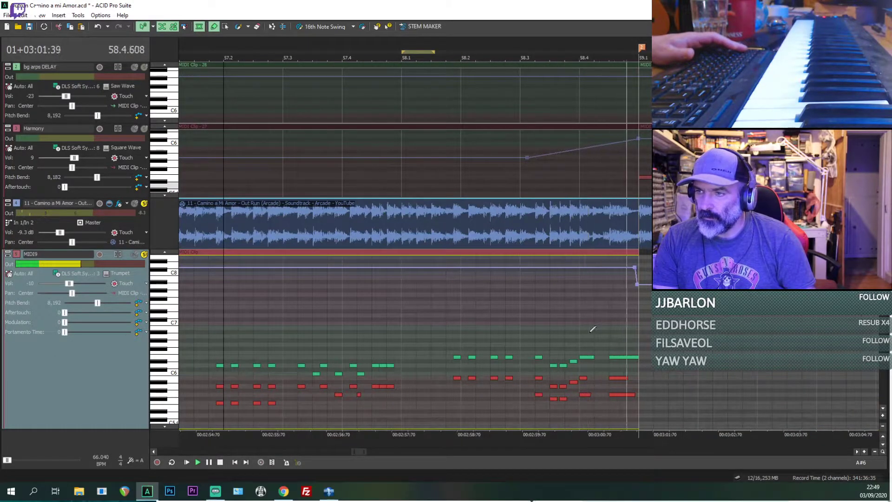
# Step: Shorten the highest and lowest notes of MIDI9's last chord at 58.4.384 to end at 58.4.576, and play the chord
pyautogui.scroll(3, 609, 357)
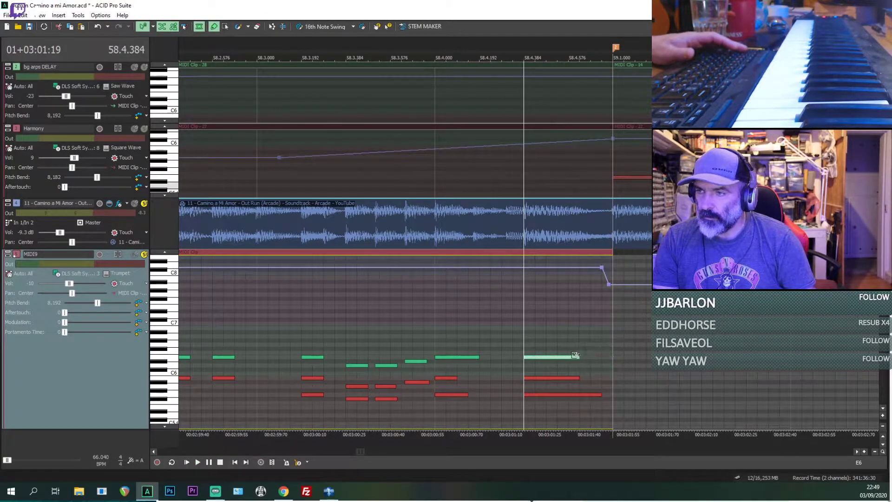
pyautogui.moveTo(602, 395); pyautogui.dragTo(569, 395)
pyautogui.press('space')
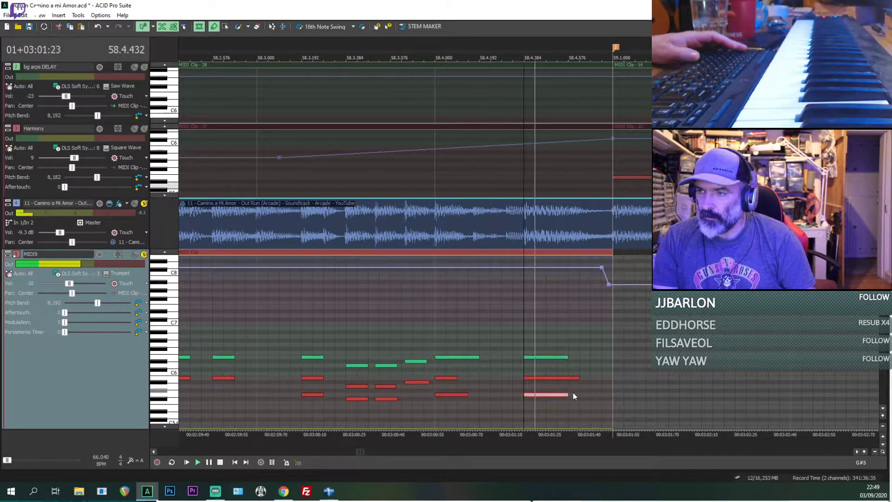
# Step: Mute the original, unsolo it, and play MIDI9 alone from 57.3 through bar 58
pyautogui.scroll(-4, 482, 346)
pyautogui.click(256, 312)
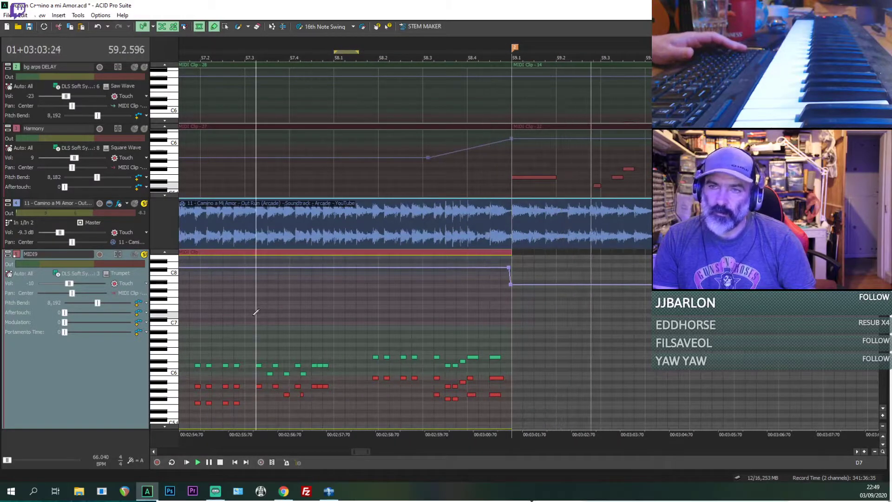
pyautogui.click(135, 205)
pyautogui.press('space')
pyautogui.press('space')
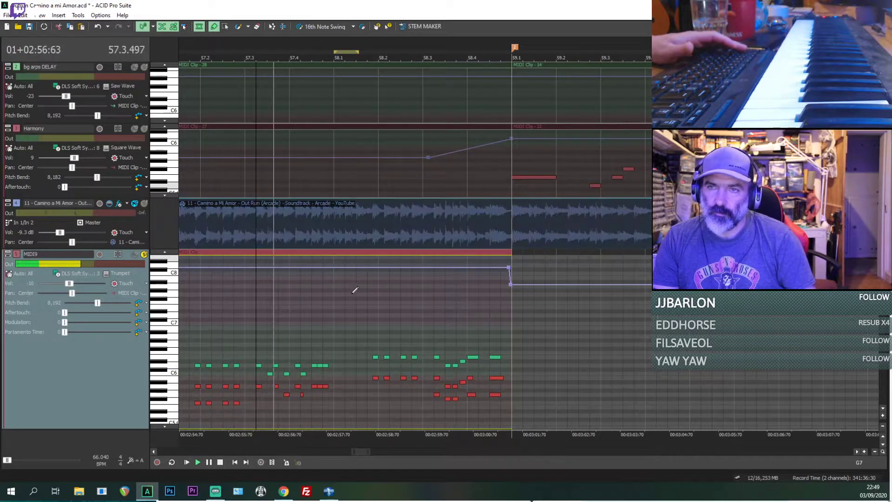
pyautogui.scroll(-1, 356, 284)
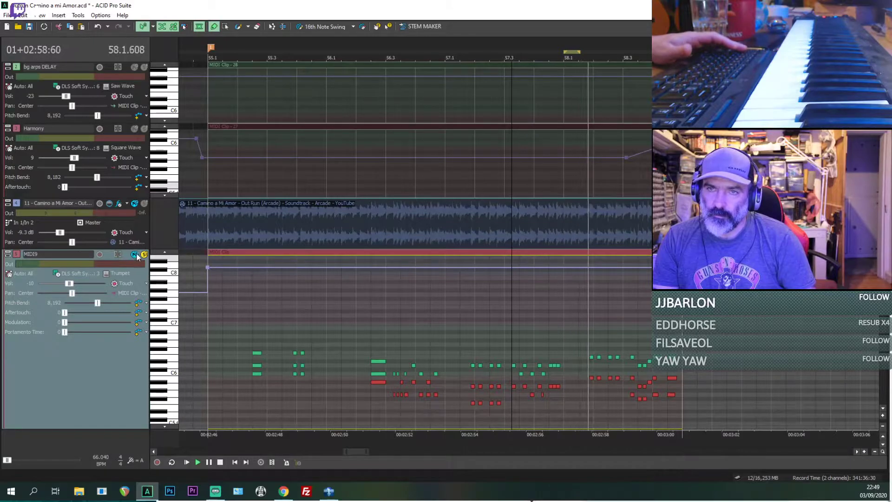
pyautogui.click(144, 203)
pyautogui.click(145, 204)
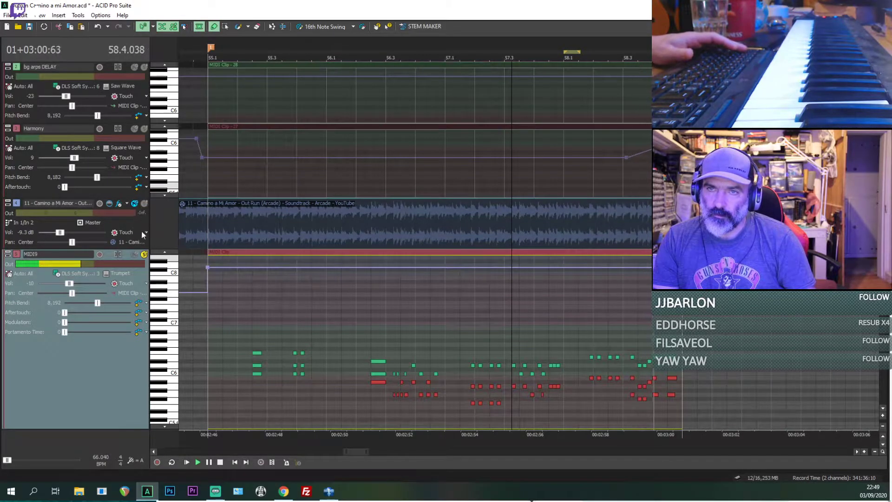
# Step: Unsolo MIDI9 and play the full remake mix from 57.3, restarting it from 55.1.000
pyautogui.press('space')
pyautogui.press('space')
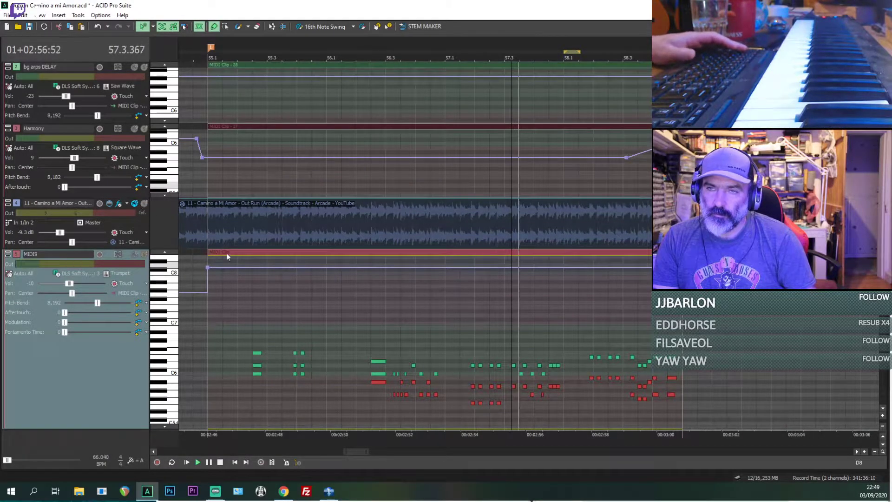
pyautogui.press('space')
pyautogui.press('space')
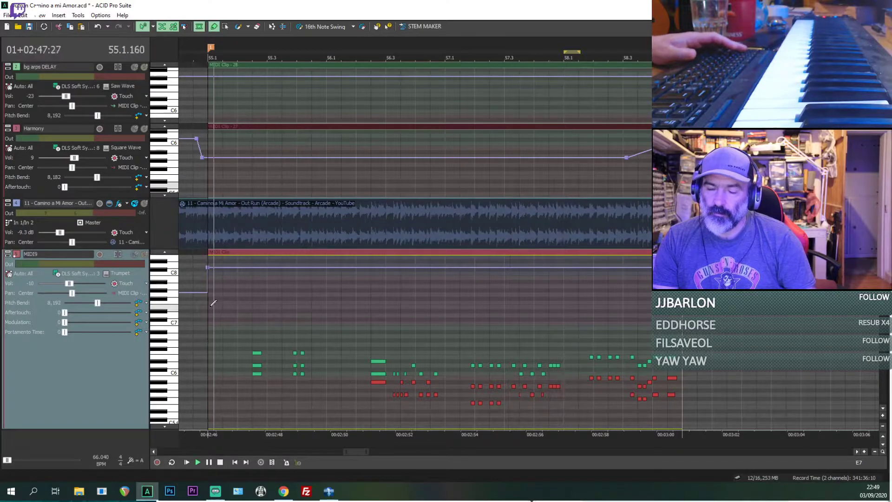
pyautogui.scroll(-2, 239, 294)
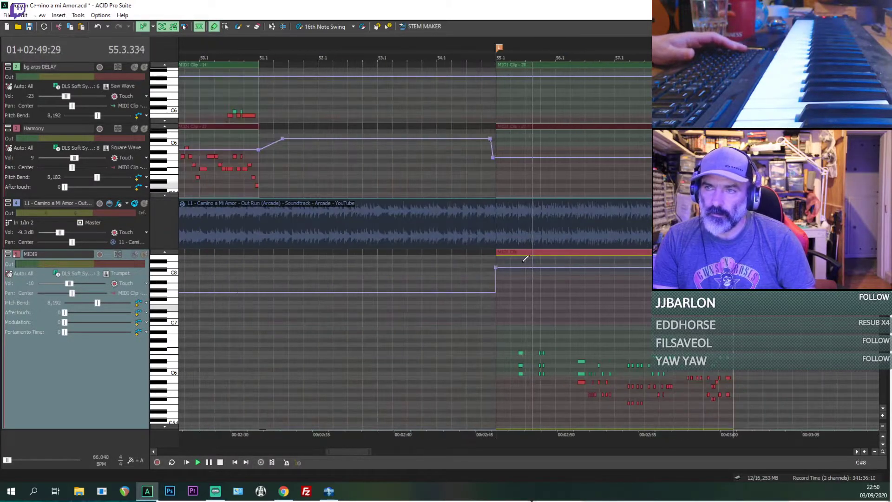
# Step: Play from 55.1.000 through bar 58, alternating between the soloed original and the remake mix to compare them
pyautogui.click(489, 241)
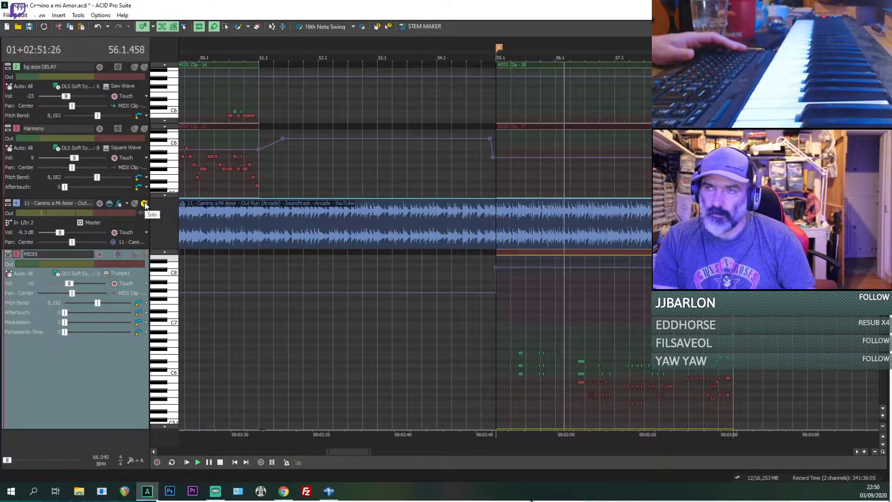
pyautogui.press('space')
pyautogui.press('space')
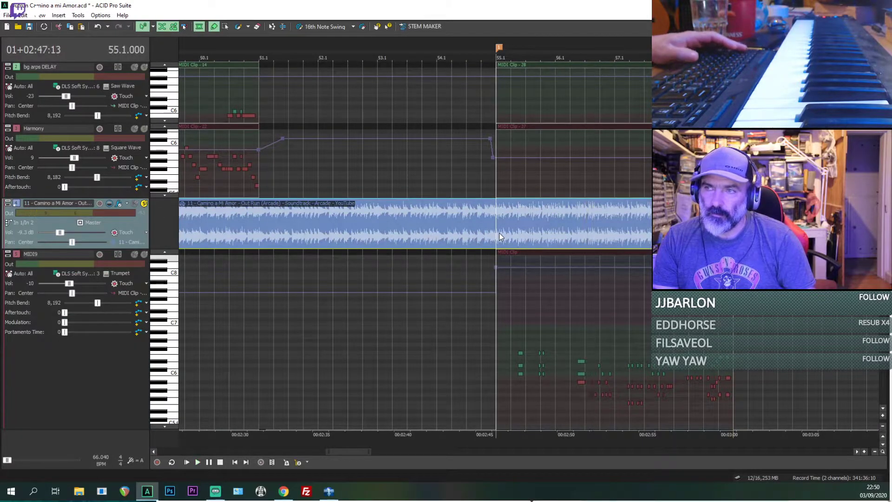
pyautogui.click(135, 203)
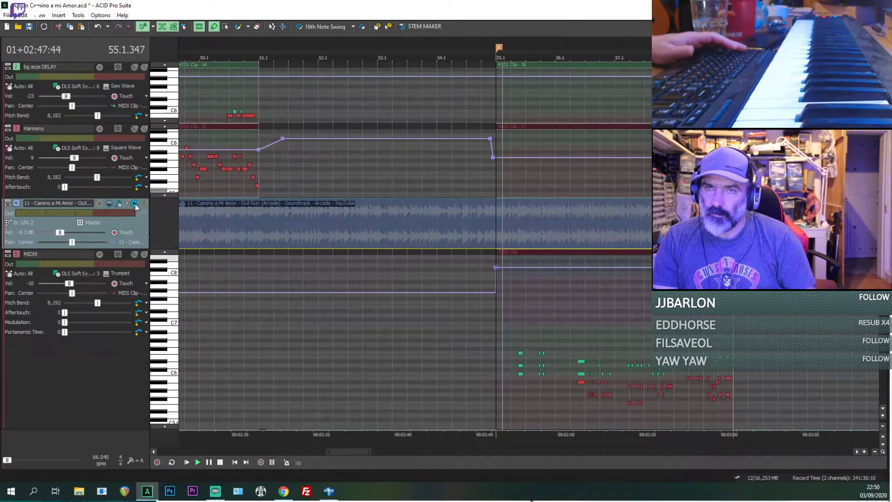
pyautogui.click(134, 203)
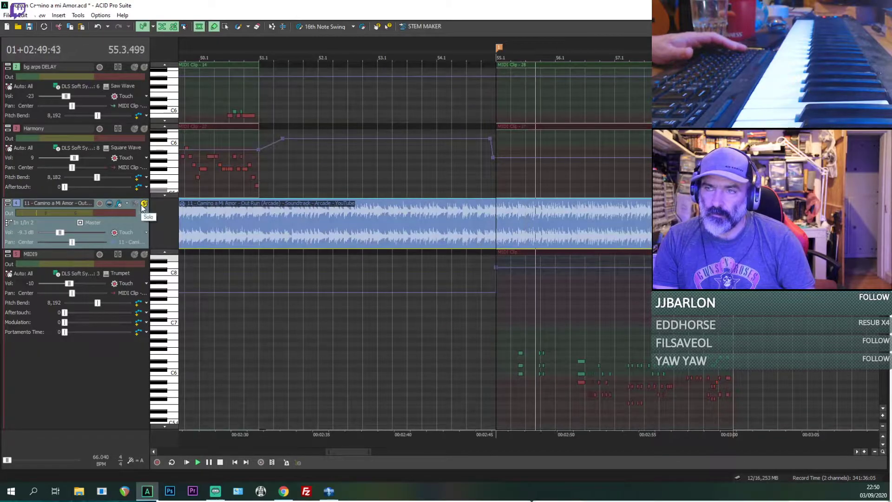
pyautogui.click(134, 204)
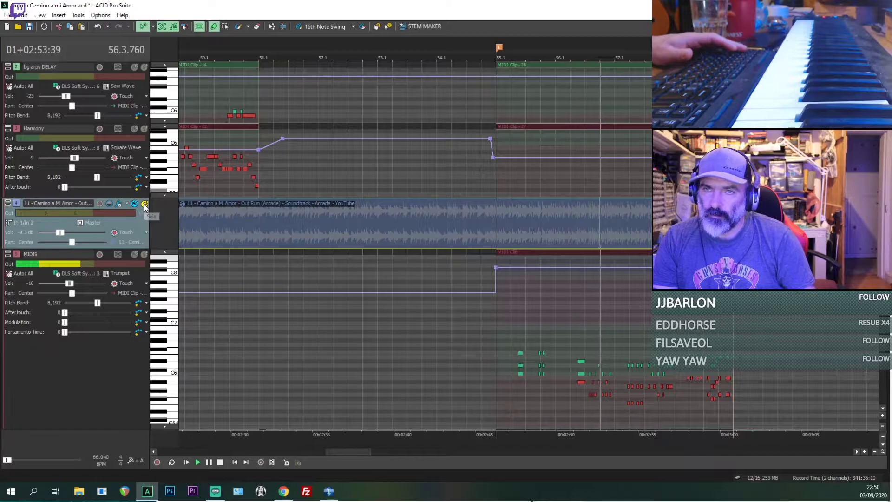
pyautogui.click(144, 204)
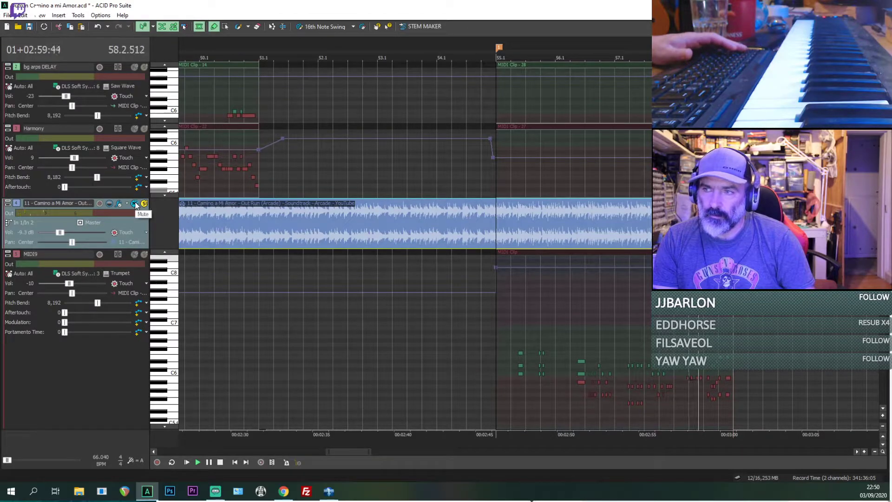
pyautogui.click(135, 204)
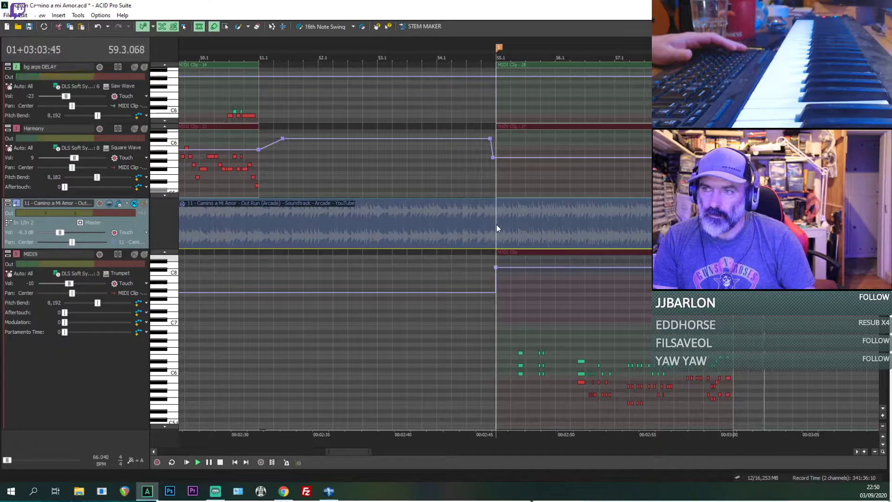
# Step: Let playback continue past bar 59 and review bars 60 to 66 in the remake mix and the soloed original
pyautogui.scroll(-3, 499, 226)
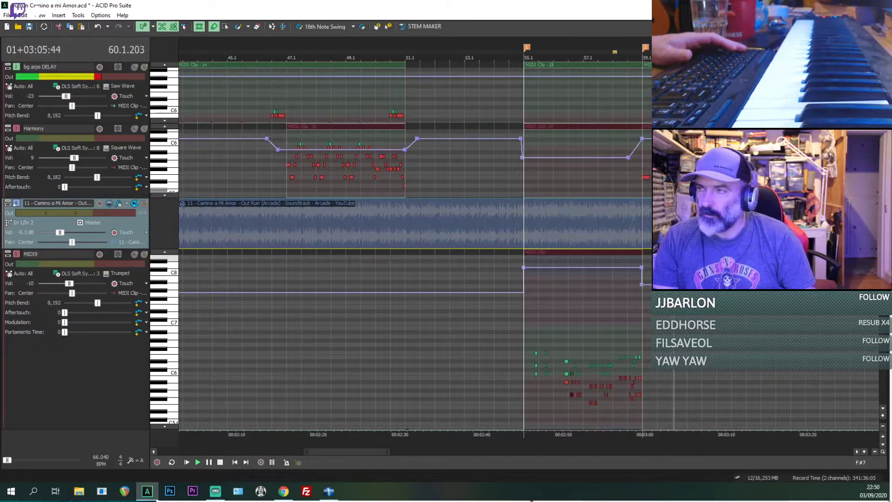
pyautogui.scroll(-3, 399, 246)
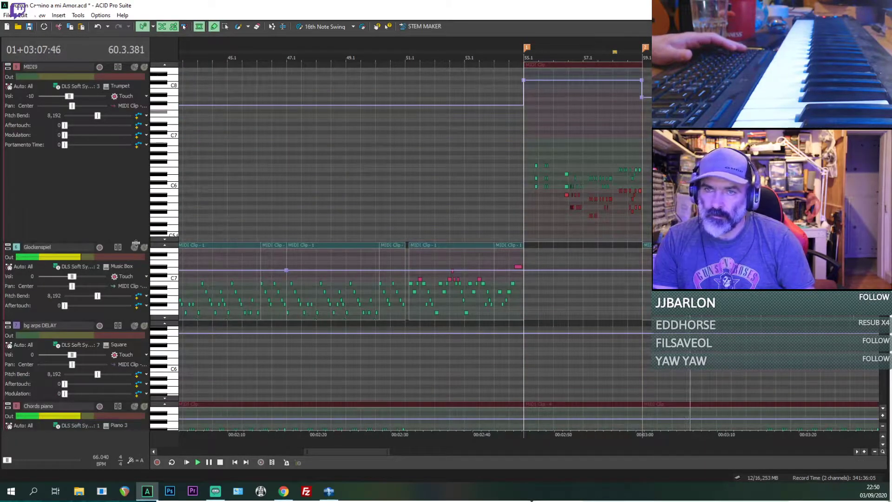
pyautogui.scroll(-3, 136, 243)
pyautogui.scroll(6, 140, 283)
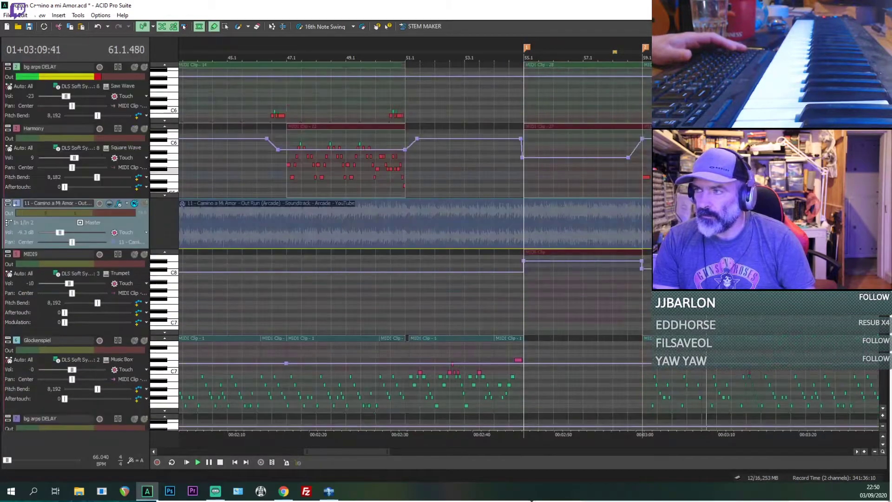
pyautogui.click(635, 312)
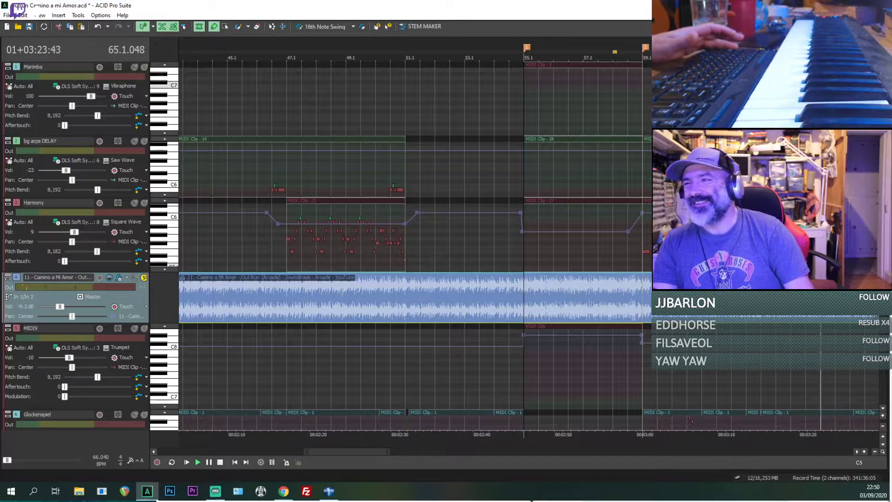
pyautogui.click(731, 242)
pyautogui.scroll(-1, 731, 241)
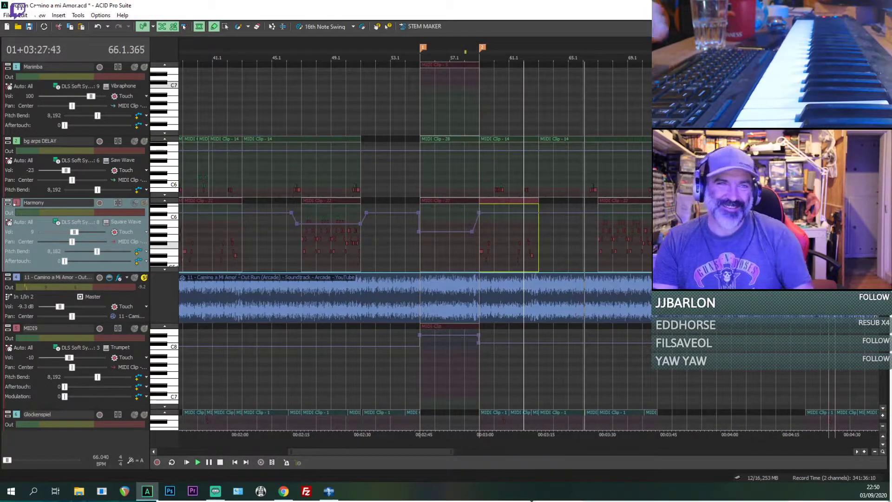
# Step: Alternate between the original and the remake mix during playback of bars 67 to 72 to compare them
pyautogui.hotkey('alt', 'Tab')
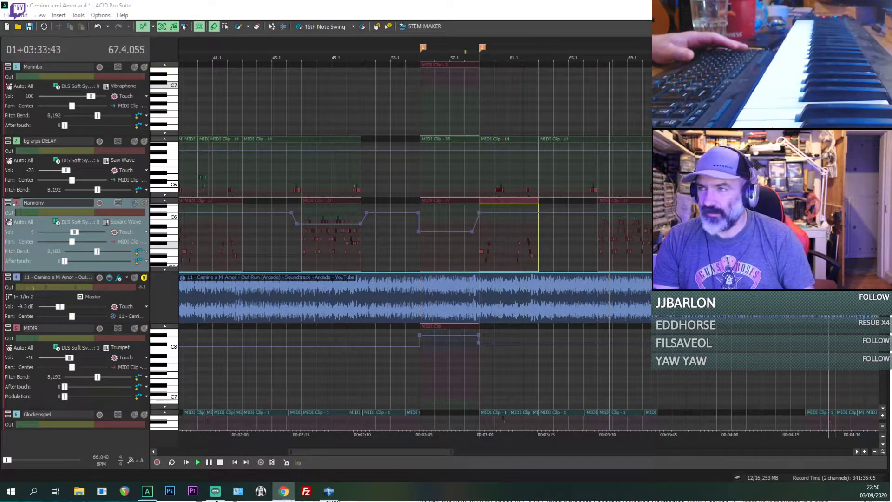
pyautogui.hotkey('alt', 'Tab')
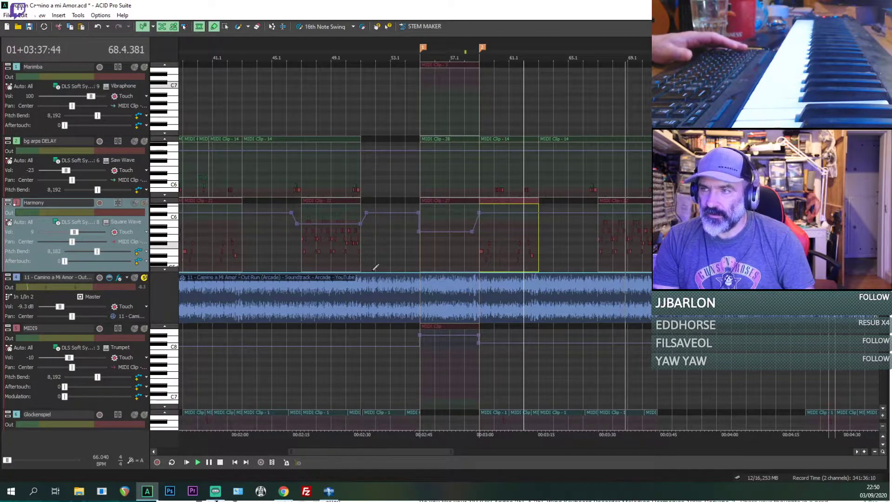
pyautogui.click(135, 277)
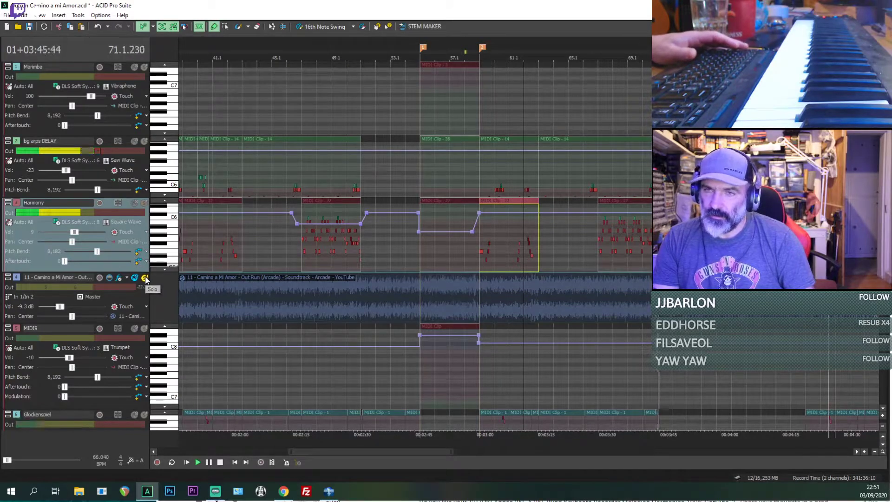
pyautogui.click(145, 278)
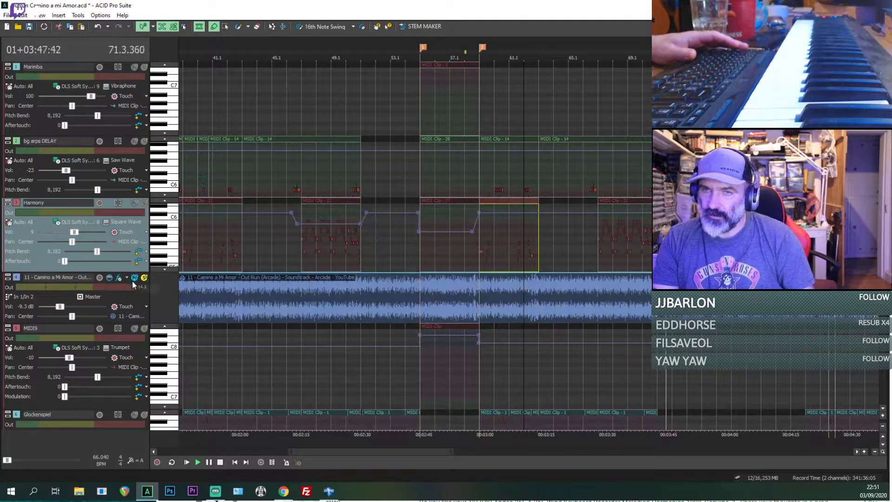
pyautogui.click(135, 278)
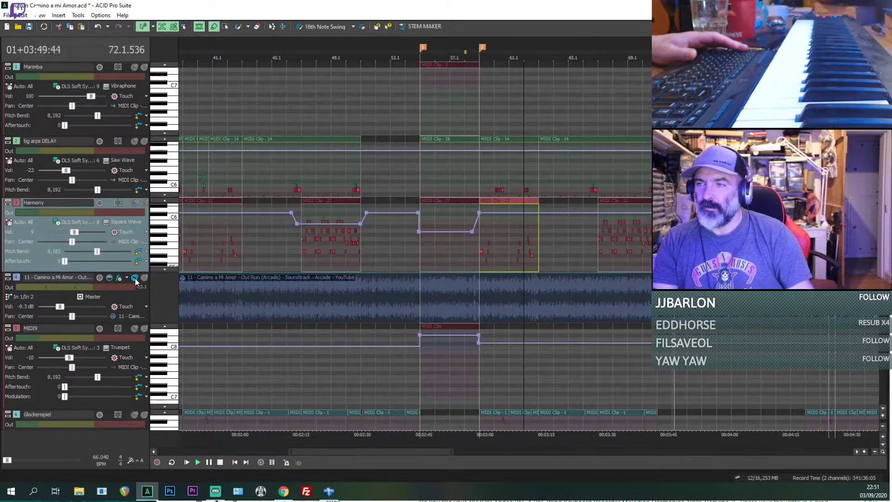
pyautogui.click(144, 278)
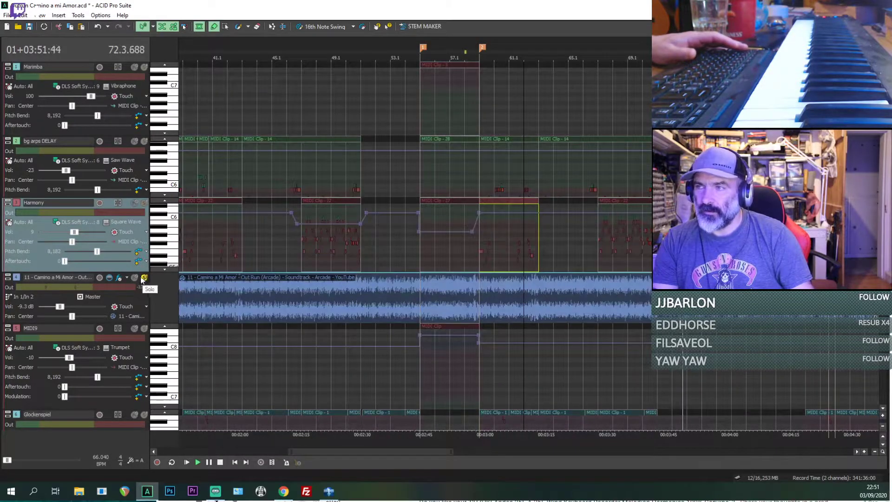
# Step: Play from 72.1, switching between the remake mix and the soloed original to examine bars 72 to 75
pyautogui.click(672, 297)
pyautogui.scroll(2, 672, 297)
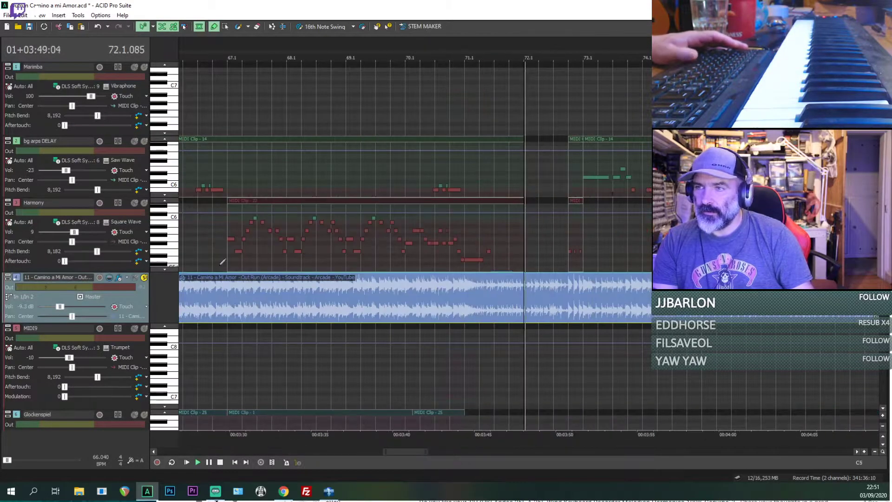
pyautogui.click(135, 278)
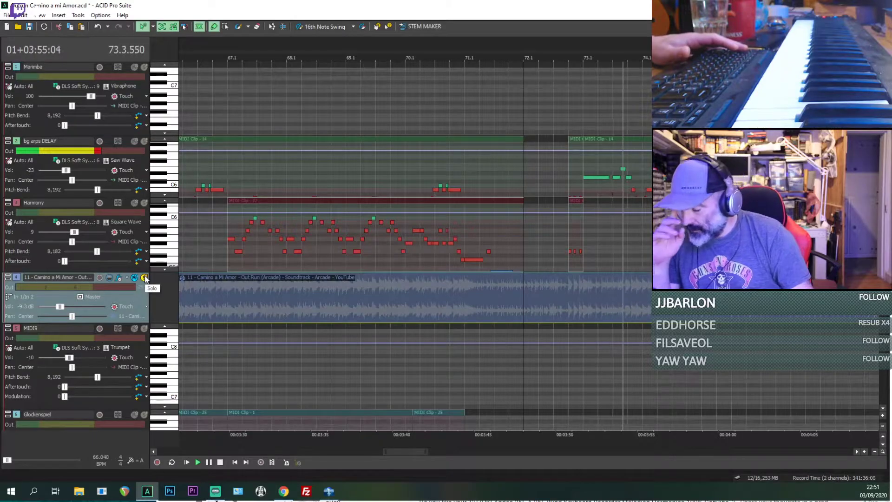
pyautogui.click(145, 278)
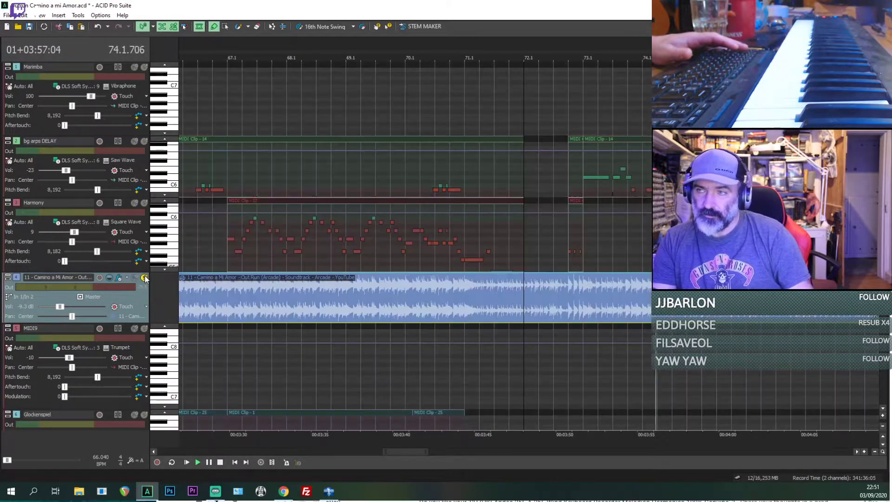
pyautogui.scroll(-2, 529, 259)
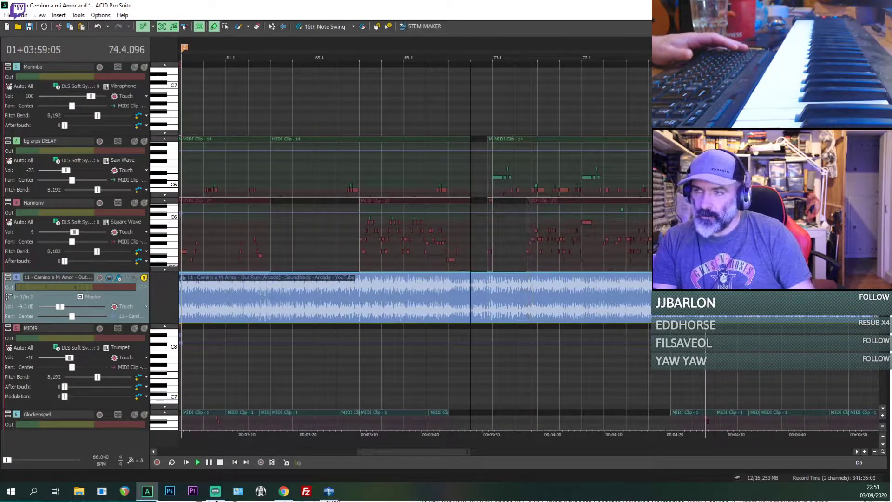
pyautogui.scroll(5, 600, 281)
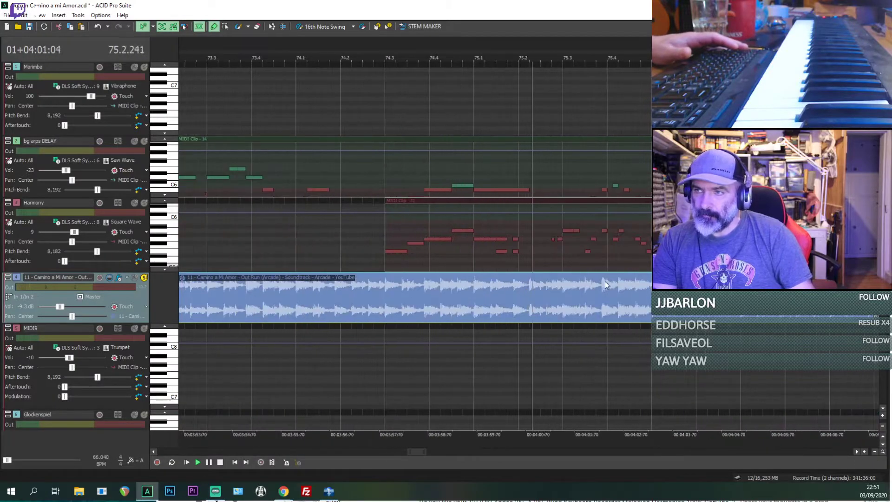
# Step: Compare the remake mix with the soloed original over bars 76 to 78, replaying the passage from 77.3.000
pyautogui.click(144, 277)
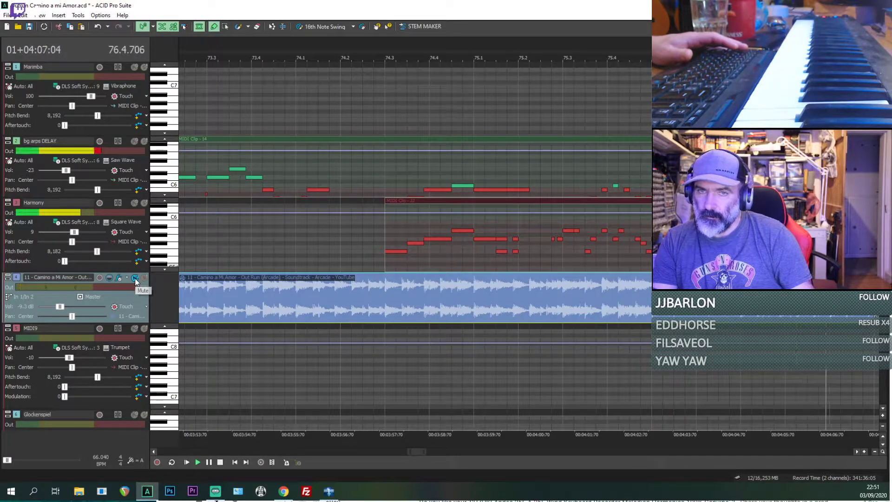
pyautogui.click(135, 278)
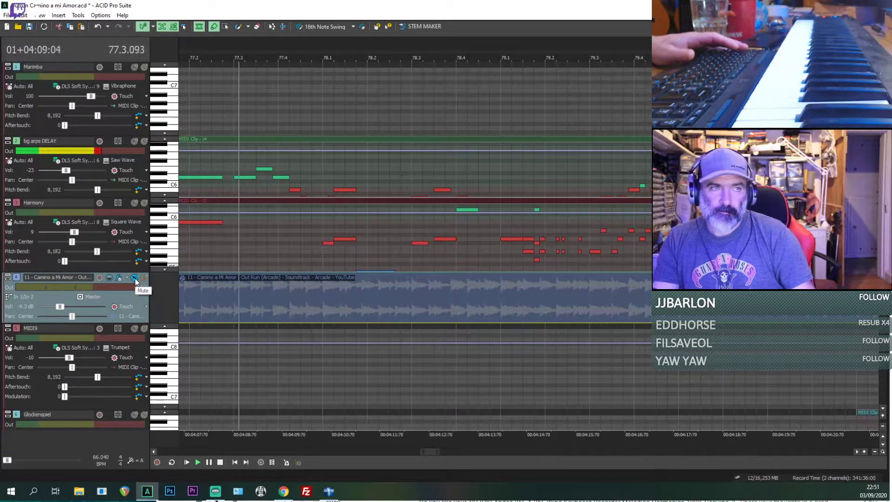
pyautogui.click(144, 278)
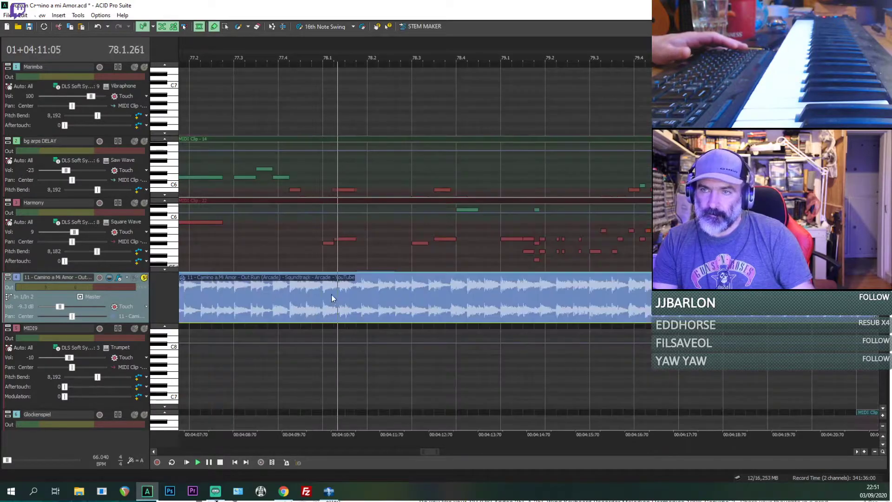
pyautogui.scroll(-3, 371, 302)
pyautogui.click(492, 294)
pyautogui.scroll(3, 491, 295)
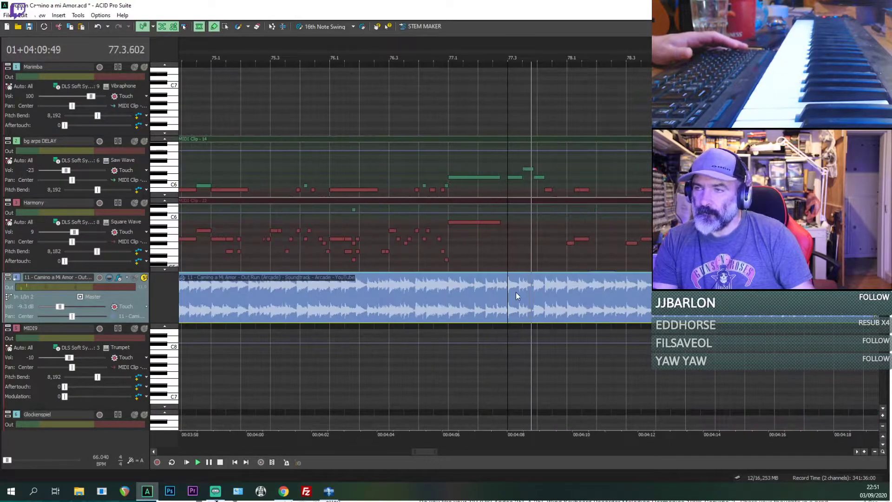
pyautogui.click(528, 175)
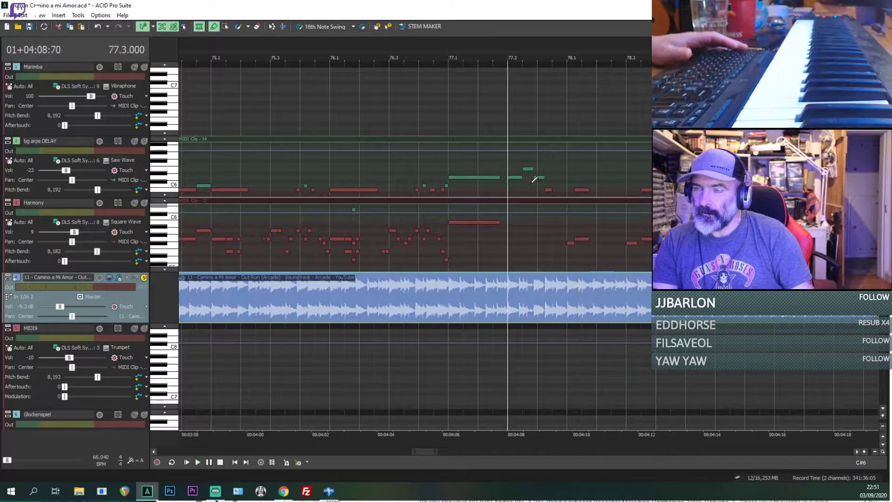
# Step: Audition bars 35 to 36 against the original and copy the short bg arps DELAY clip starting at 35.4.192
pyautogui.scroll(3, 548, 191)
pyautogui.scroll(-5, 486, 202)
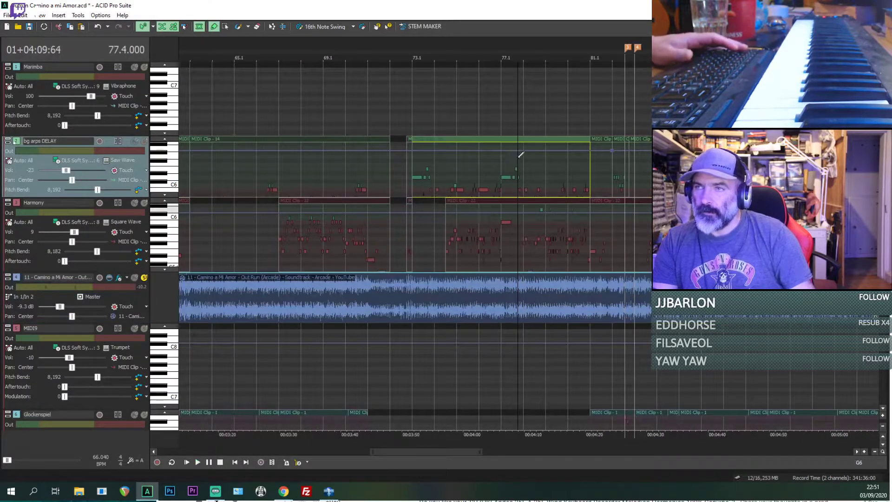
pyautogui.scroll(-4, 511, 158)
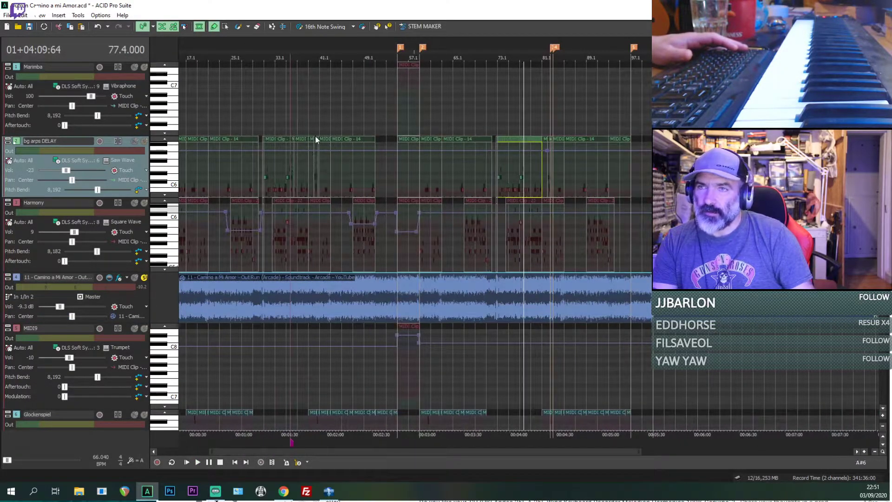
pyautogui.scroll(-2, 316, 144)
pyautogui.click(304, 144)
pyautogui.scroll(7, 552, 183)
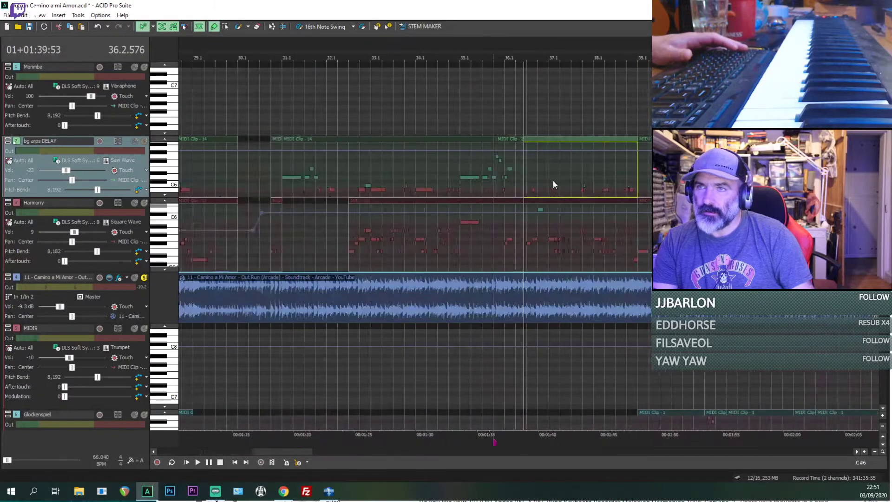
pyautogui.press('space')
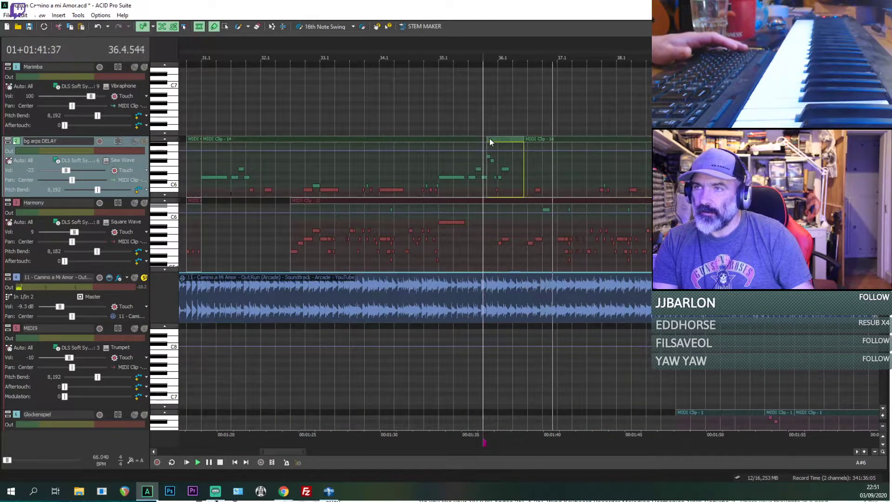
pyautogui.scroll(3, 490, 138)
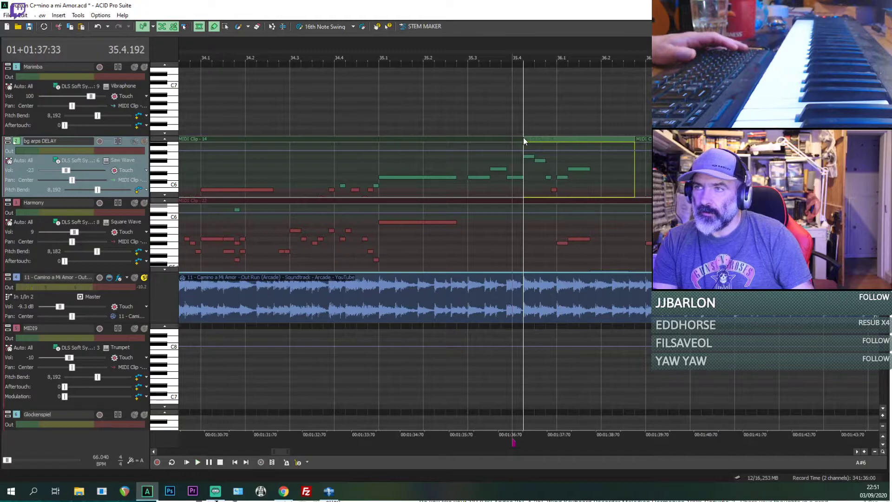
pyautogui.click(135, 277)
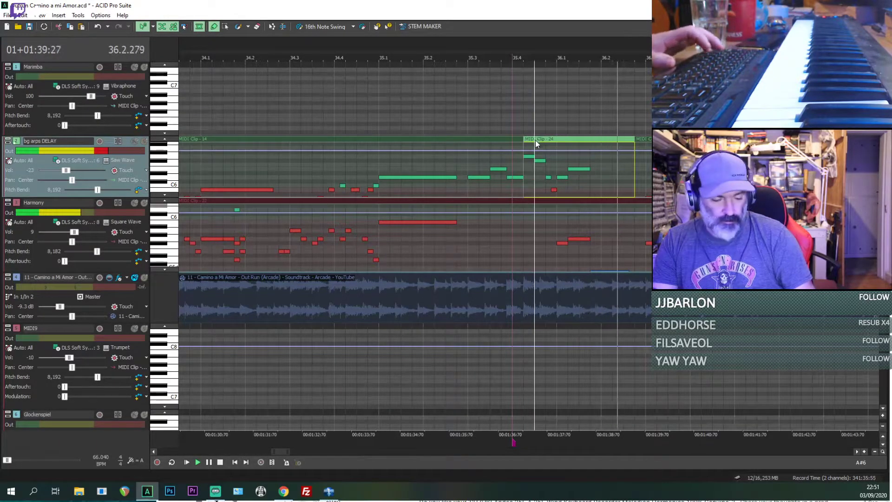
pyautogui.scroll(-10, 564, 176)
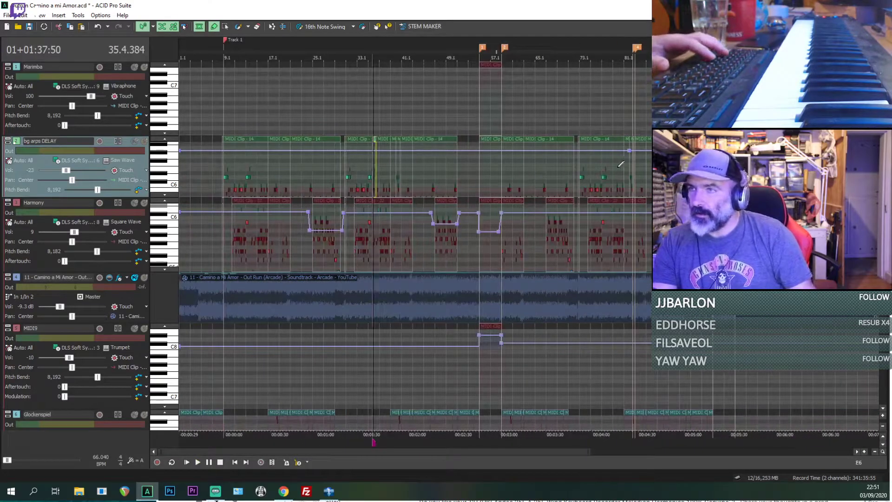
# Step: Split the bg arps DELAY clip at 77.4.192, trim back its second part and paste the copied MIDI Clip - 24 there
pyautogui.scroll(4, 620, 163)
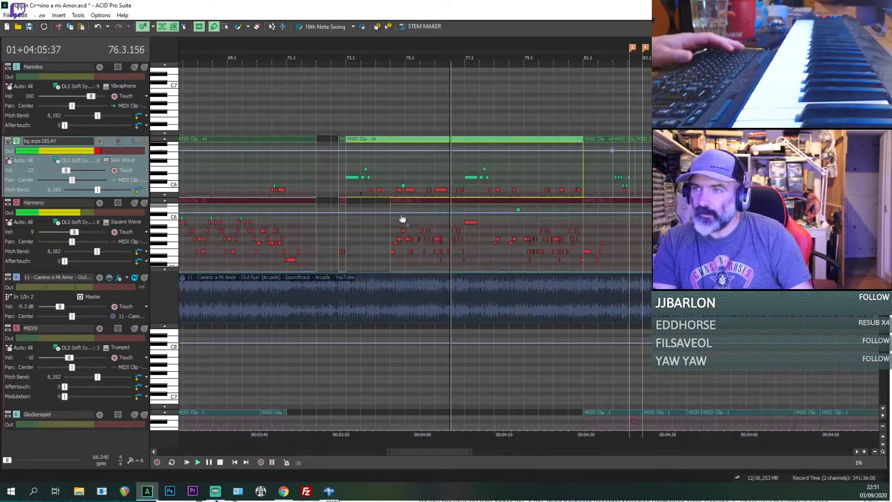
pyautogui.click(144, 277)
pyautogui.scroll(3, 381, 199)
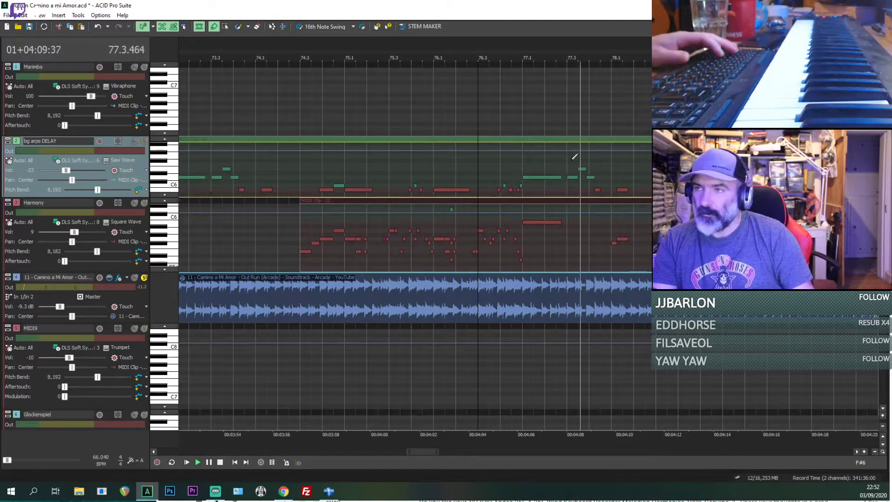
pyautogui.scroll(3, 591, 194)
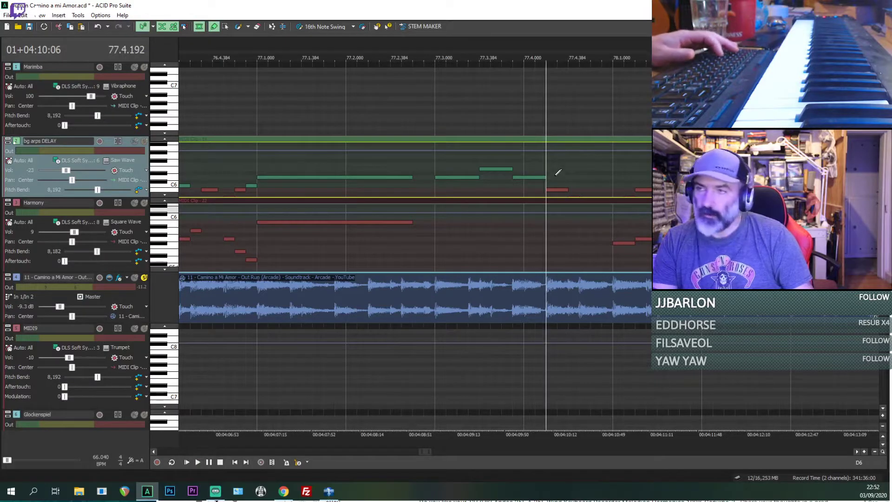
pyautogui.scroll(-3, 548, 179)
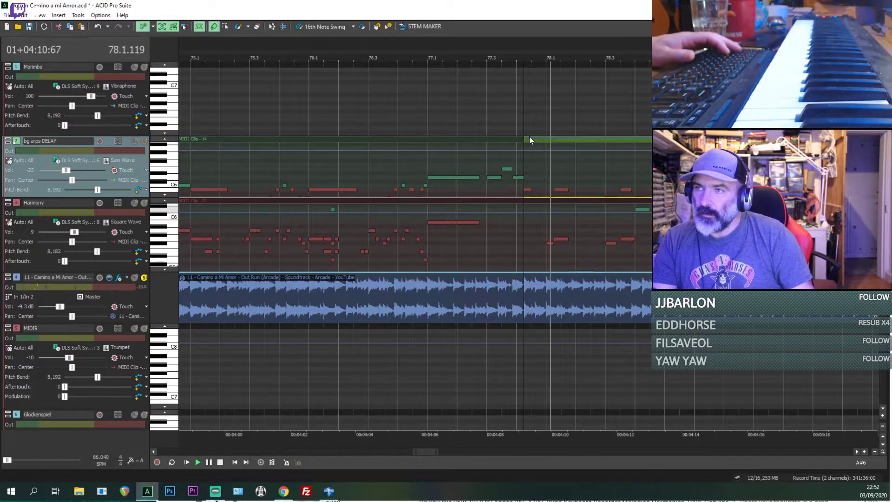
pyautogui.moveTo(525, 138); pyautogui.dragTo(550, 139)
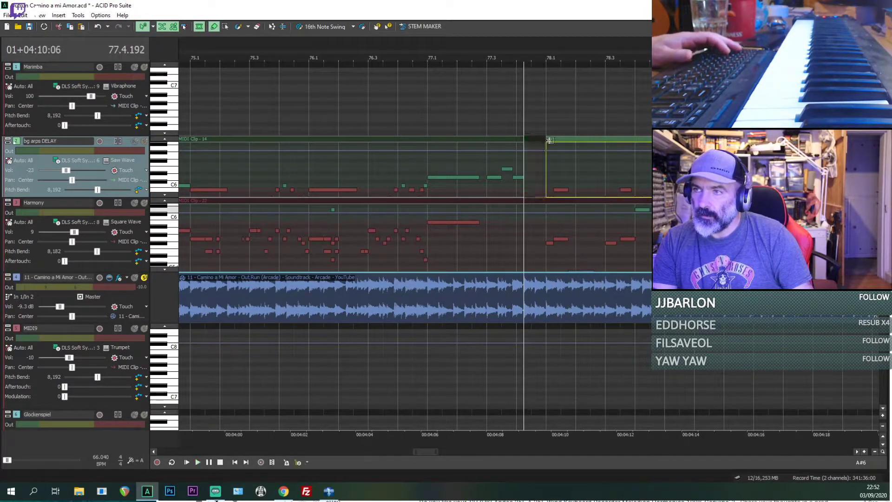
pyautogui.hotkey('ctrl', 'v')
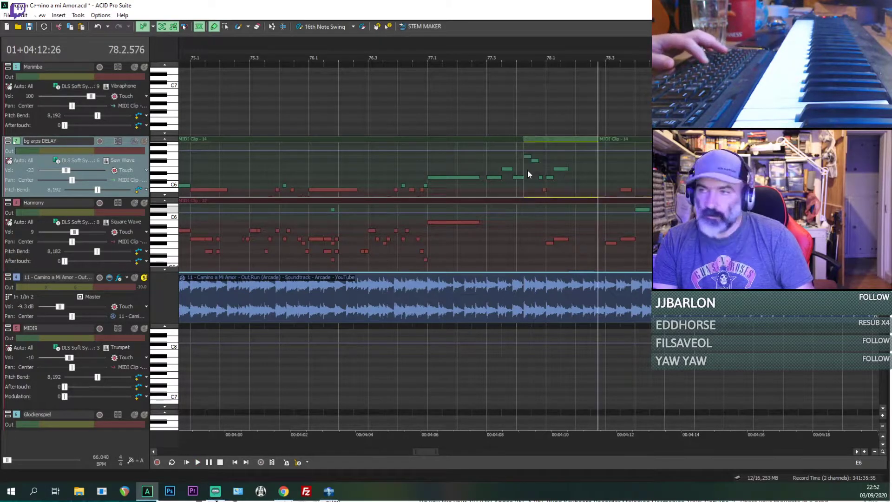
# Step: Replay the soloed original from 78.1.384 and enlarge the bg arps DELAY track to show its lower notes
pyautogui.click(560, 177)
pyautogui.press('space')
pyautogui.scroll(3, 590, 188)
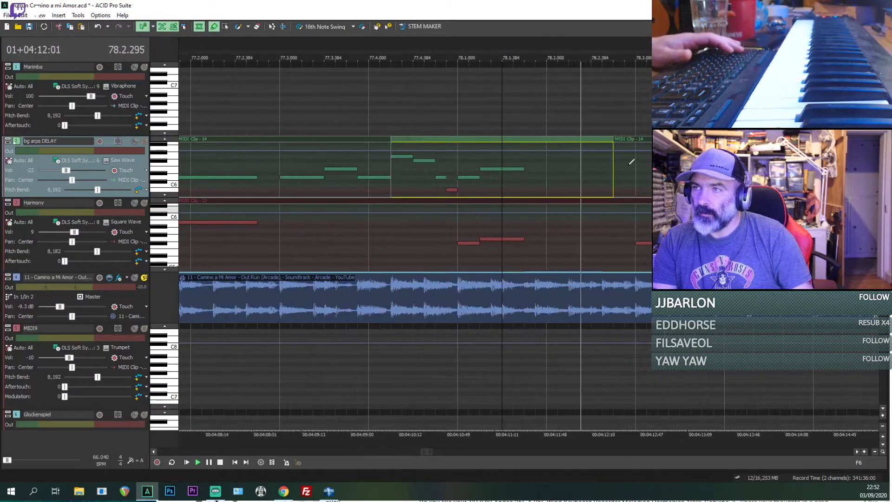
pyautogui.press('space')
pyautogui.moveTo(132, 197); pyautogui.dragTo(132, 290)
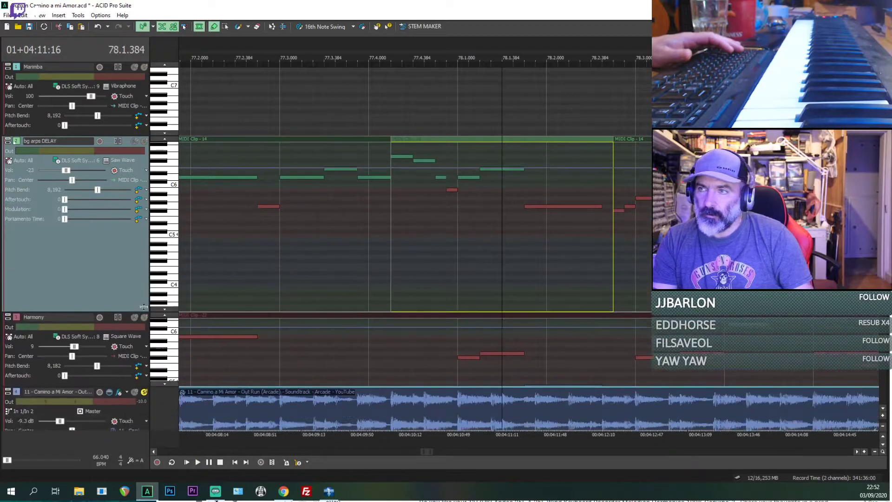
pyautogui.press('space')
pyautogui.press('space')
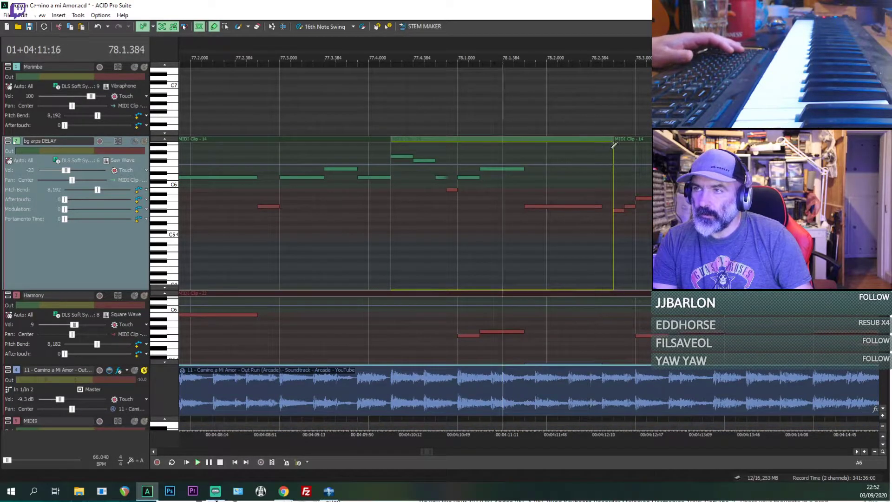
# Step: Replay from 78.1.384 with bg arps DELAY soloed, then muted, to check its notes against the original
pyautogui.moveTo(615, 140); pyautogui.dragTo(604, 140)
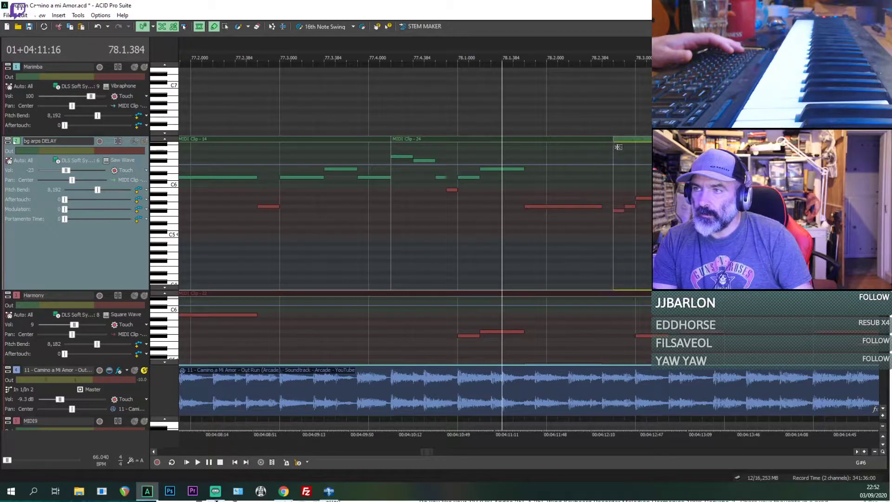
pyautogui.click(144, 141)
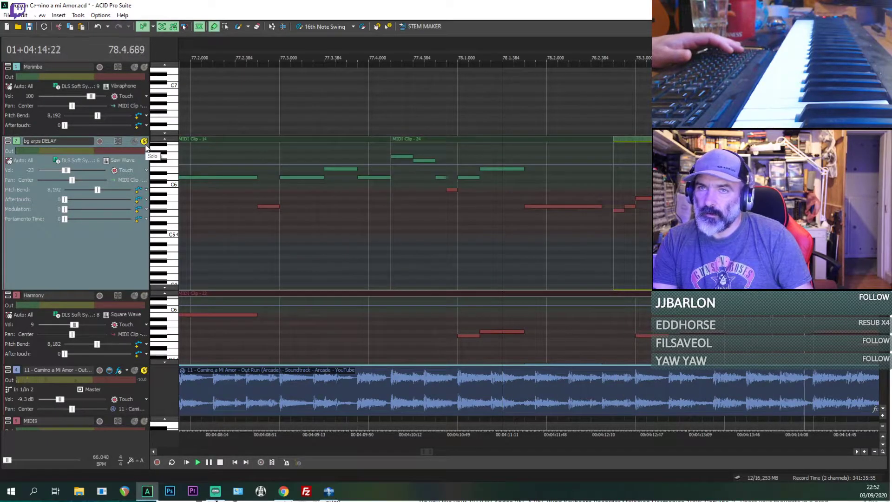
pyautogui.click(144, 141)
pyautogui.scroll(-1, 418, 205)
pyautogui.press('space')
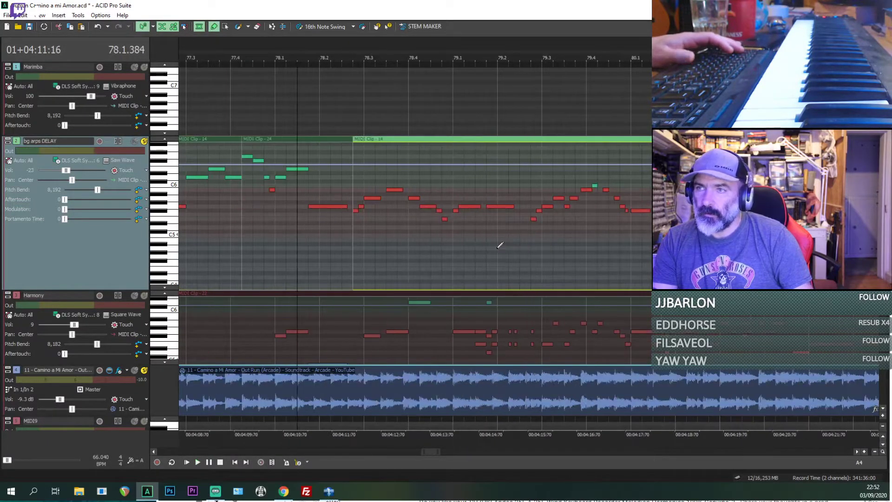
pyautogui.press('space')
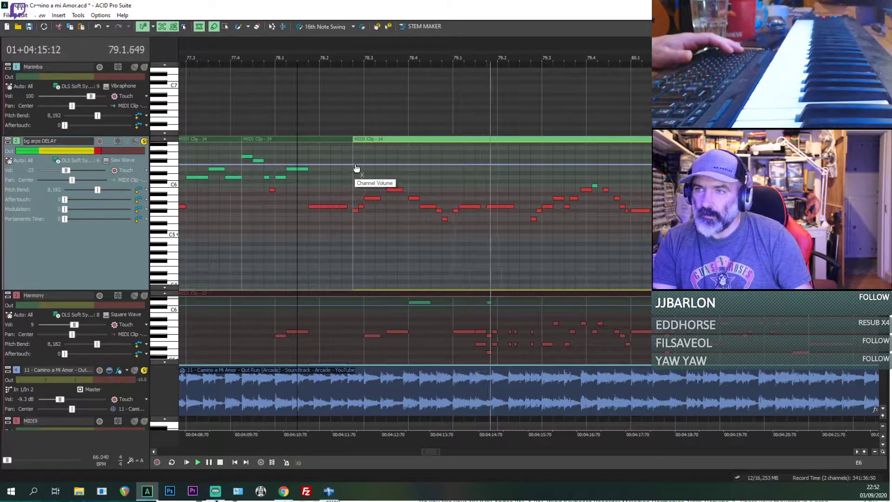
pyautogui.press('space')
pyautogui.press('space')
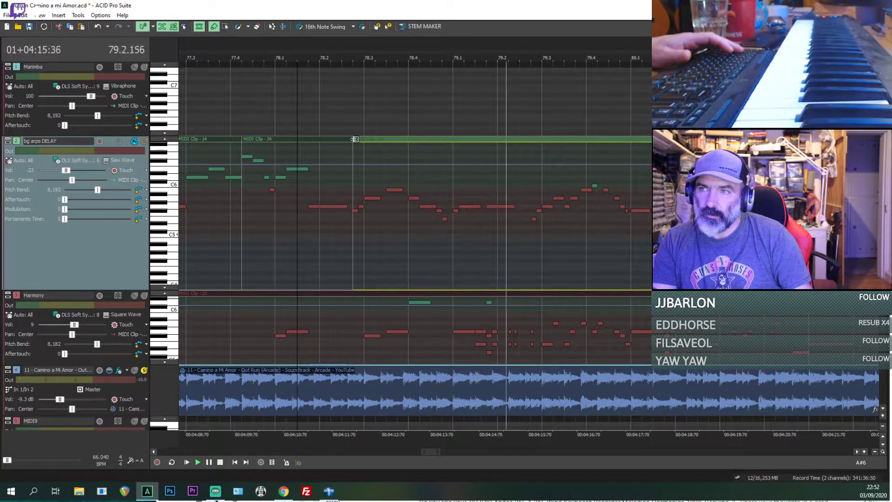
pyautogui.press('space')
pyautogui.press('space')
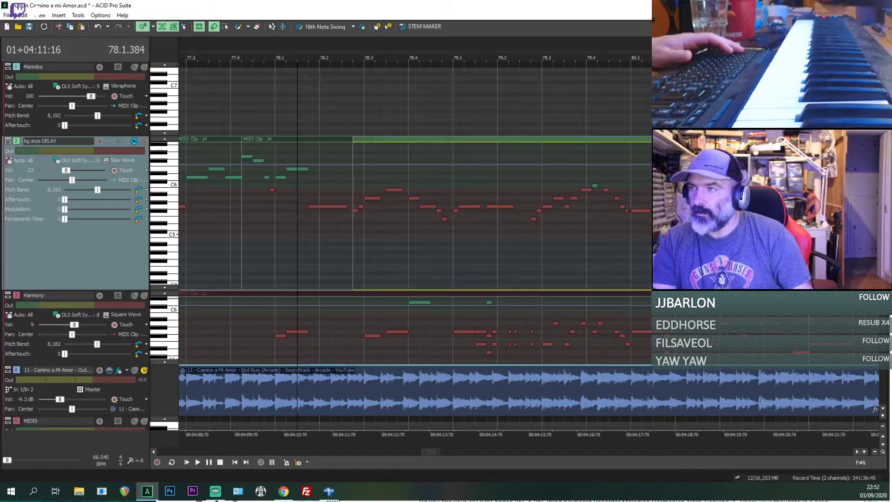
# Step: Solo the Harmony track alongside the original from 78.1.384 to check bars 78 to 79, then take it out again
pyautogui.scroll(-1, 399, 233)
pyautogui.press('space')
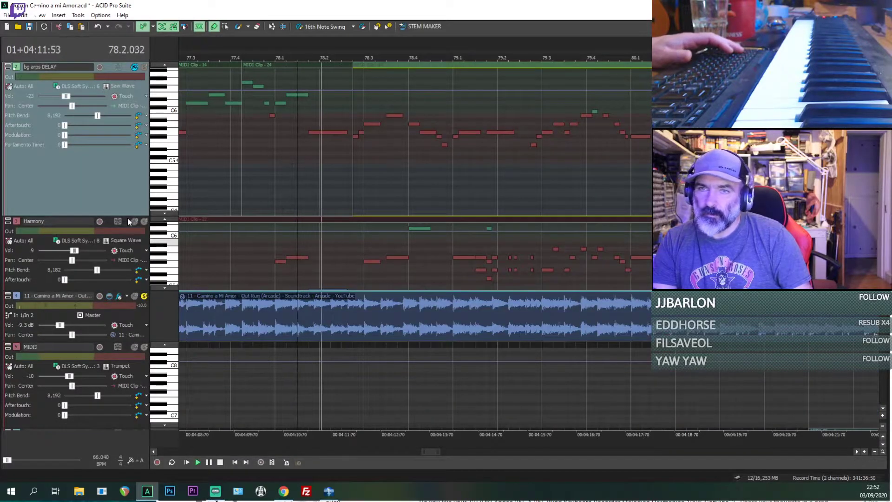
pyautogui.click(144, 221)
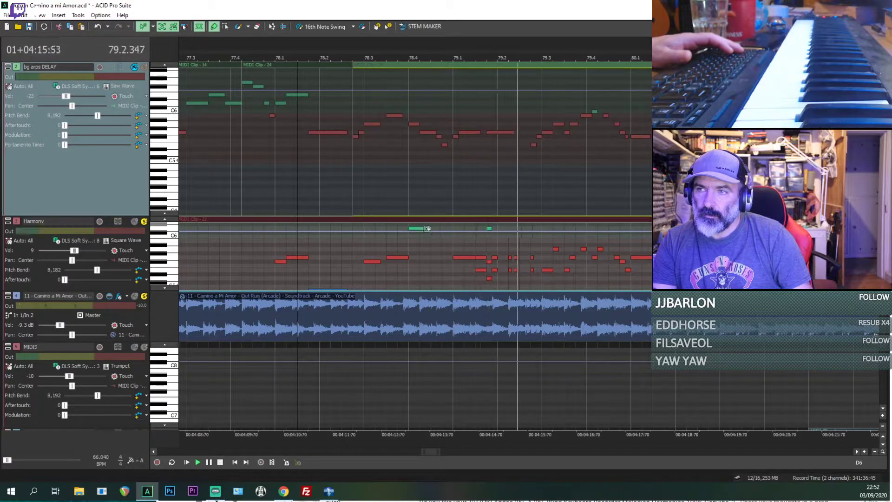
pyautogui.press('space')
pyautogui.click(144, 221)
pyautogui.press('space')
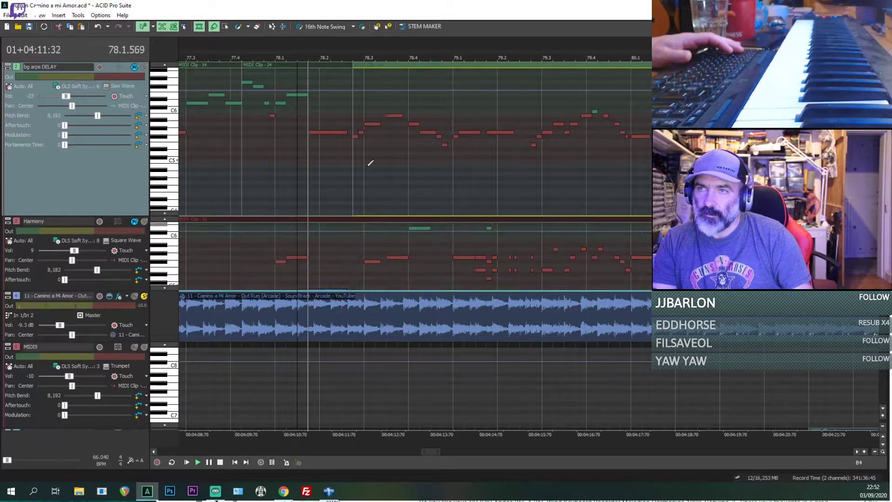
# Step: Try trimming the start of the bg arps DELAY clip after MIDI Clip - 24 while replaying the original
pyautogui.scroll(1, 440, 246)
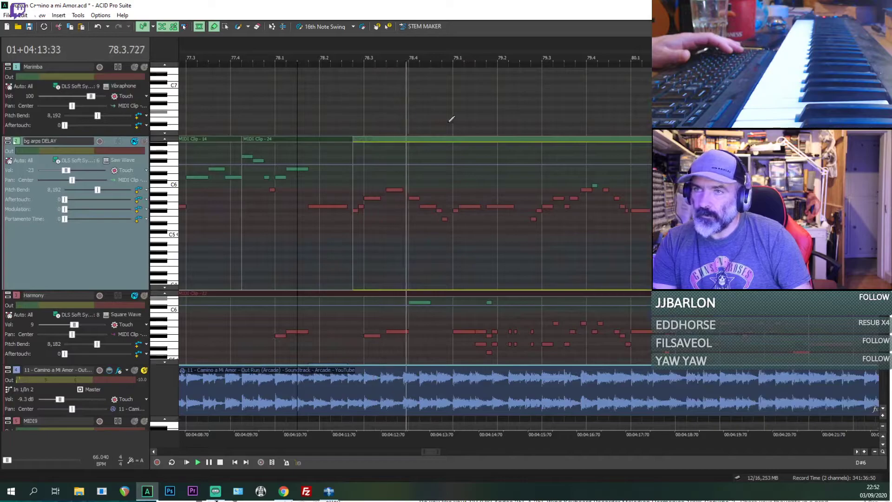
pyautogui.press('space')
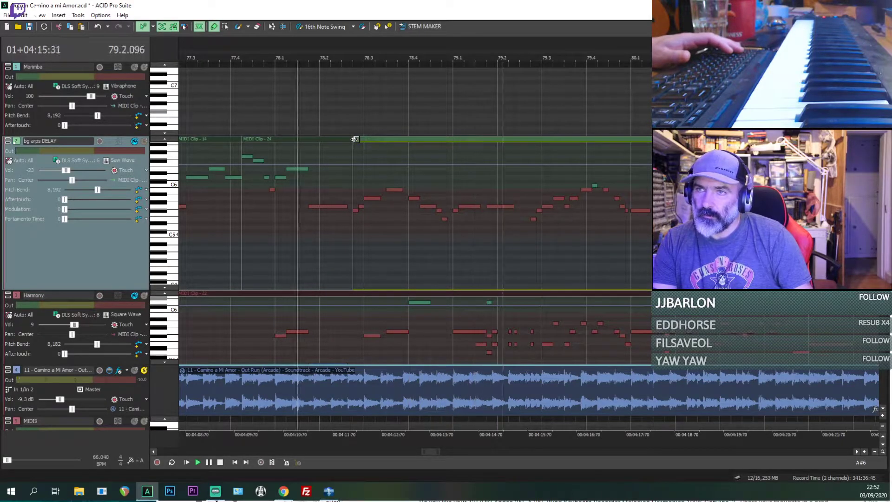
pyautogui.moveTo(351, 139)
pyautogui.mouseDown()
pyautogui.moveTo(579, 140)
pyautogui.moveTo(354, 141)
pyautogui.mouseUp()
pyautogui.press('space')
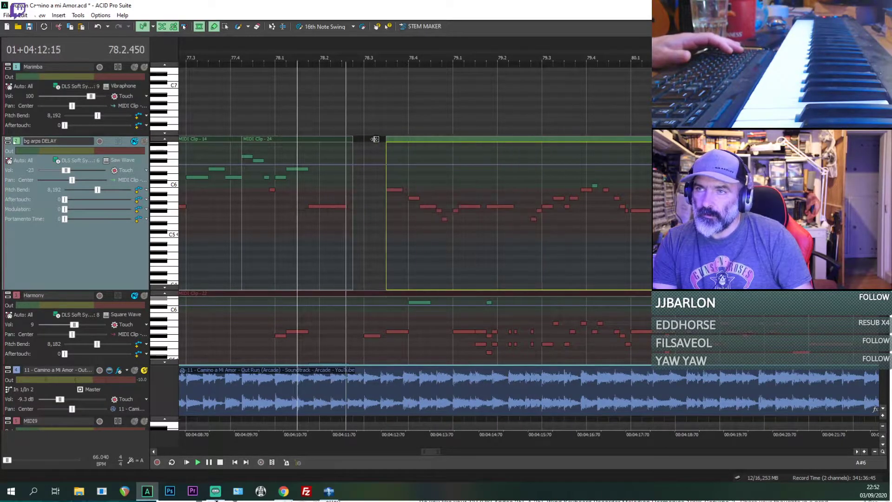
# Step: Stop playback and select the bg arps DELAY notes between 78.3 and 79.1 with the selection tool
pyautogui.click(224, 27)
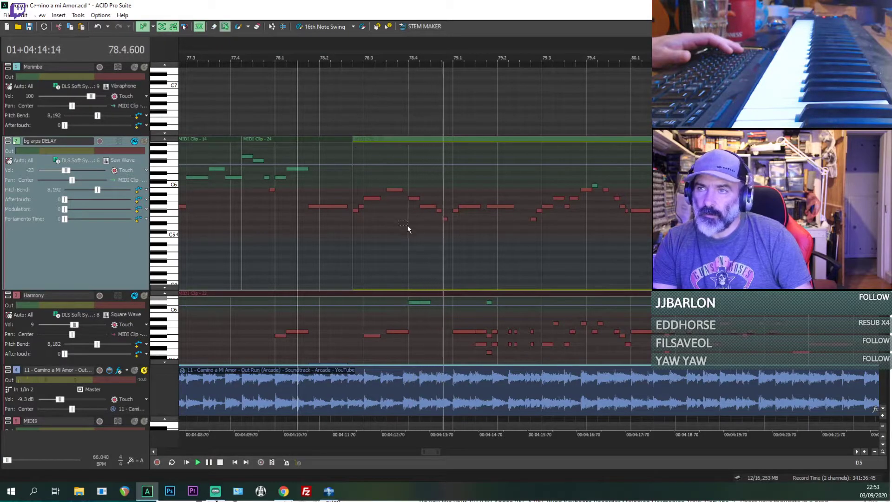
pyautogui.press('space')
pyautogui.moveTo(361, 226); pyautogui.dragTo(441, 179)
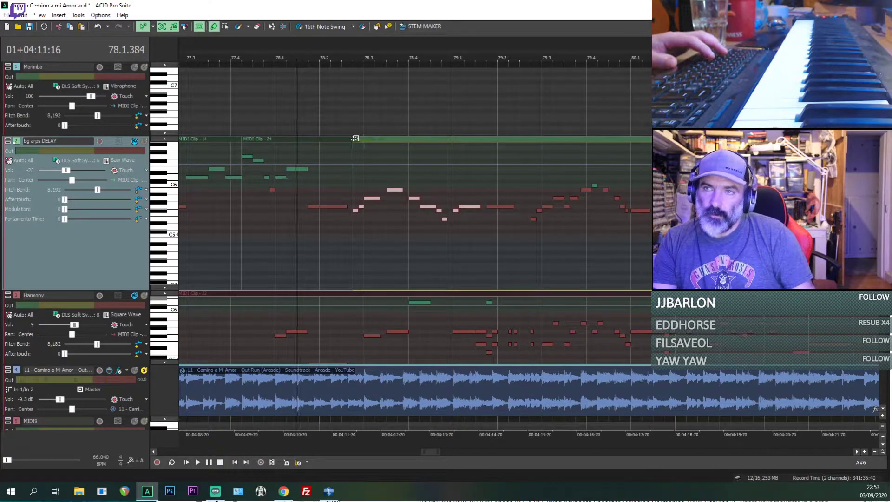
# Step: Trim the bg arps DELAY clip back to between 79.2 and 79.3, draw a new clip in the gap, paste the copied notes at 78.2.576 and save
pyautogui.moveTo(355, 138); pyautogui.dragTo(542, 158)
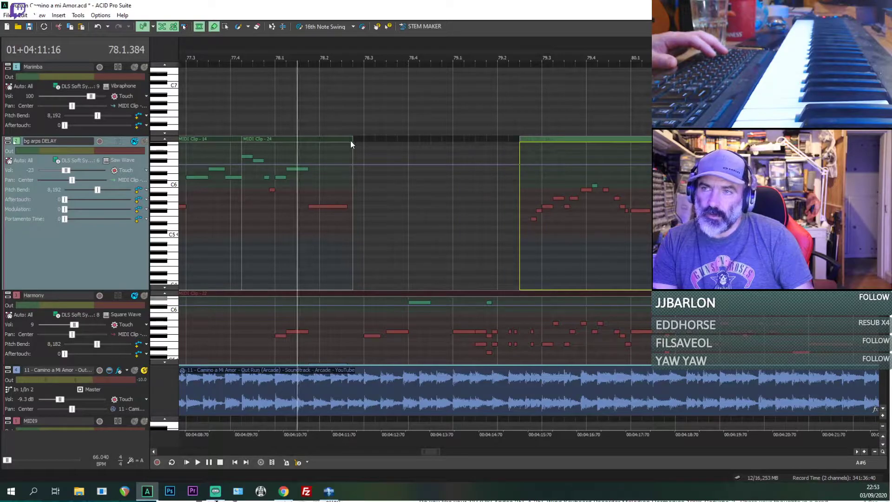
pyautogui.moveTo(380, 142); pyautogui.dragTo(511, 159)
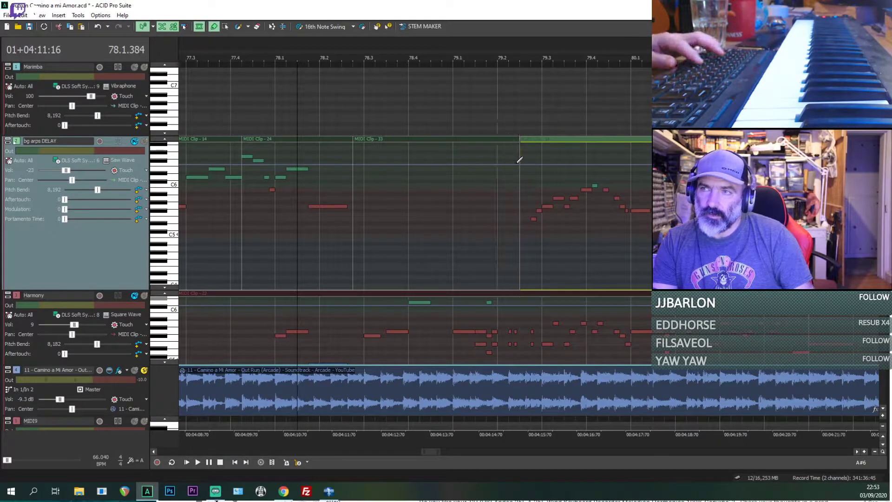
pyautogui.click(357, 205)
pyautogui.hotkey('ctrl', 'b')
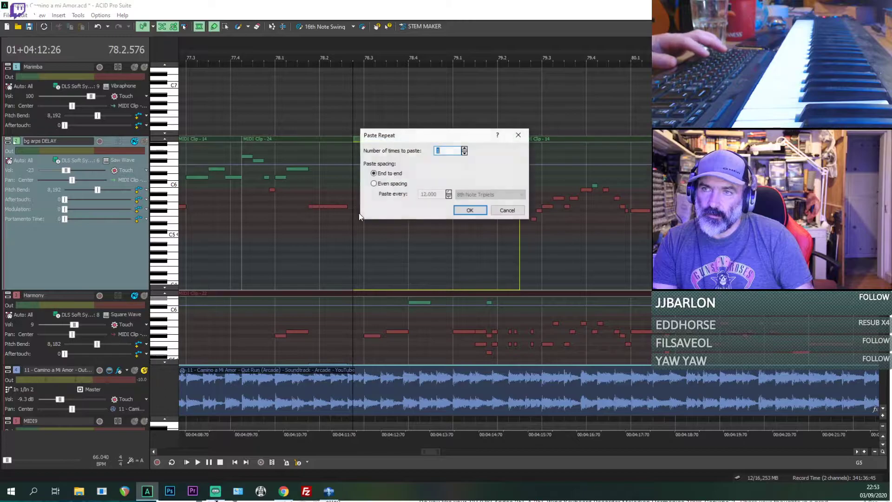
pyautogui.click(504, 212)
pyautogui.hotkey('ctrl', 'v')
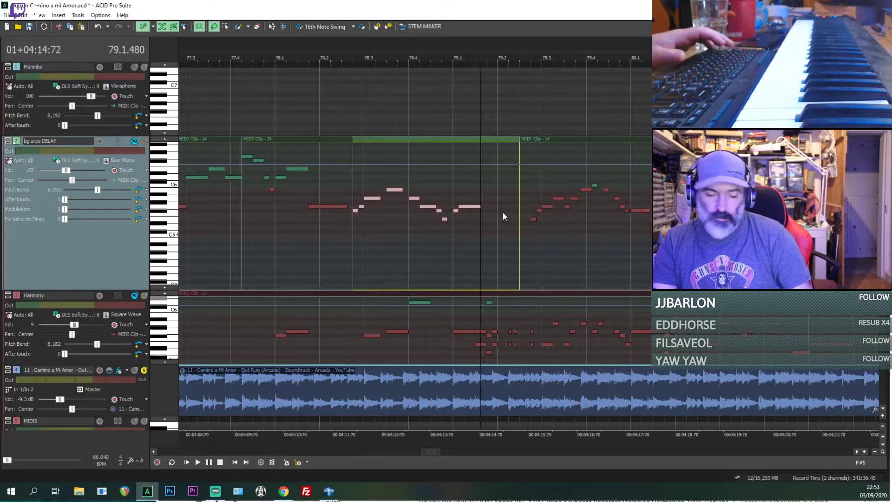
pyautogui.hotkey('ctrl', 's')
# Step: Replay from 78.2.384 with bg arps DELAY muted to listen to the original's phrase around 78.3
pyautogui.click(344, 242)
pyautogui.press('space')
pyautogui.scroll(2, 346, 242)
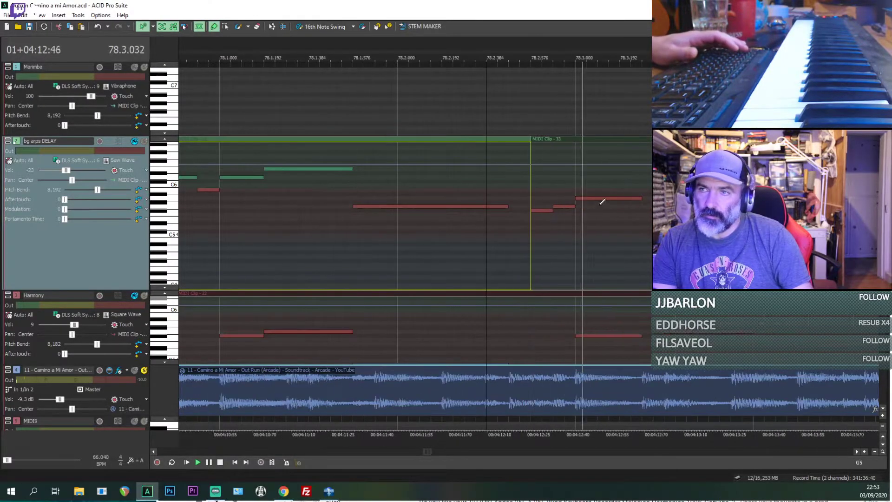
pyautogui.scroll(-1, 602, 202)
pyautogui.press('space')
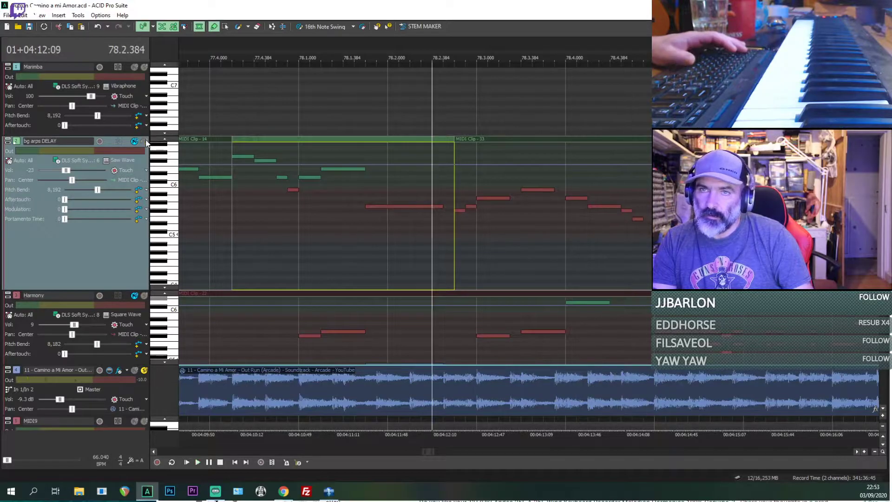
# Step: Solo bg arps DELAY and replay from 78.2.384 to compare its notes with the original, save the project, and mute the track again
pyautogui.click(141, 143)
pyautogui.press('space')
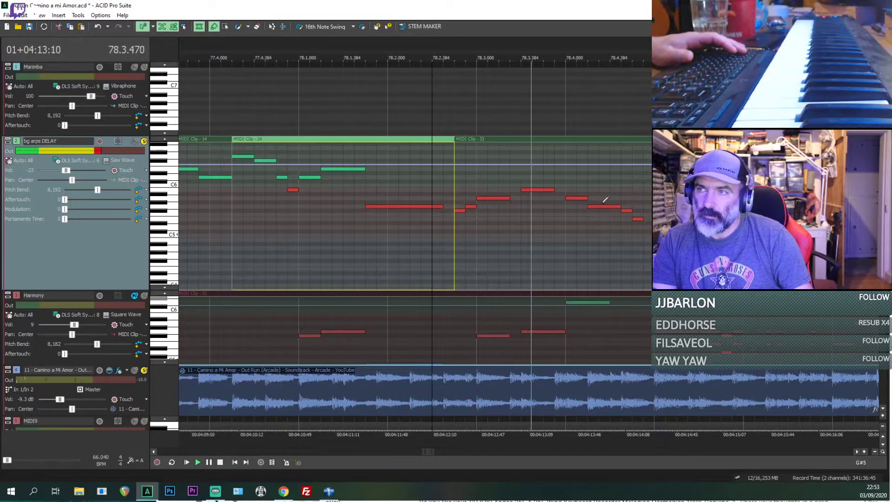
pyautogui.press('space')
pyautogui.hotkey('ctrl', 's')
pyautogui.press('space')
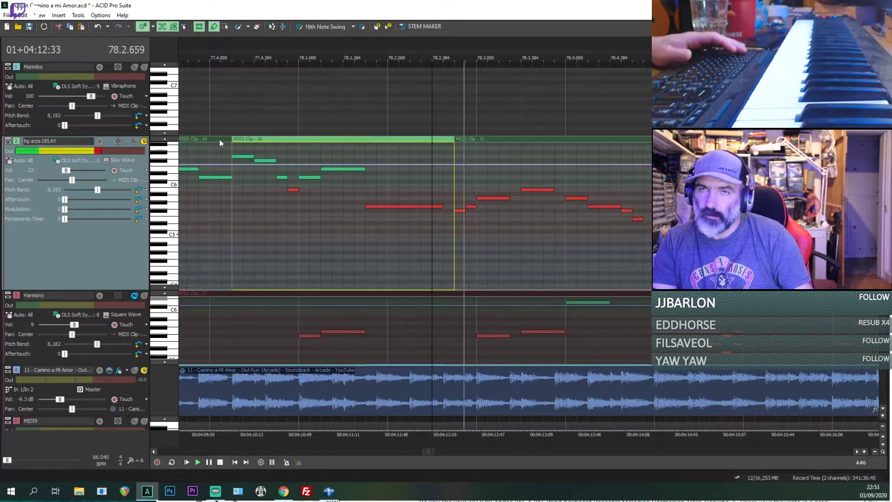
pyautogui.click(134, 141)
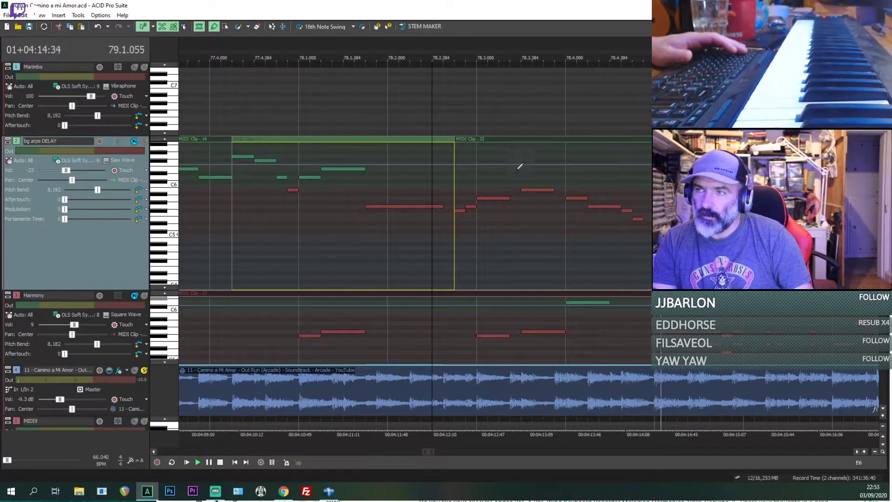
# Step: Shorten the bg arps DELAY note at 78.4.192, start the following note earlier to meet it, and lengthen the last note to 79.1.000
pyautogui.click(587, 228)
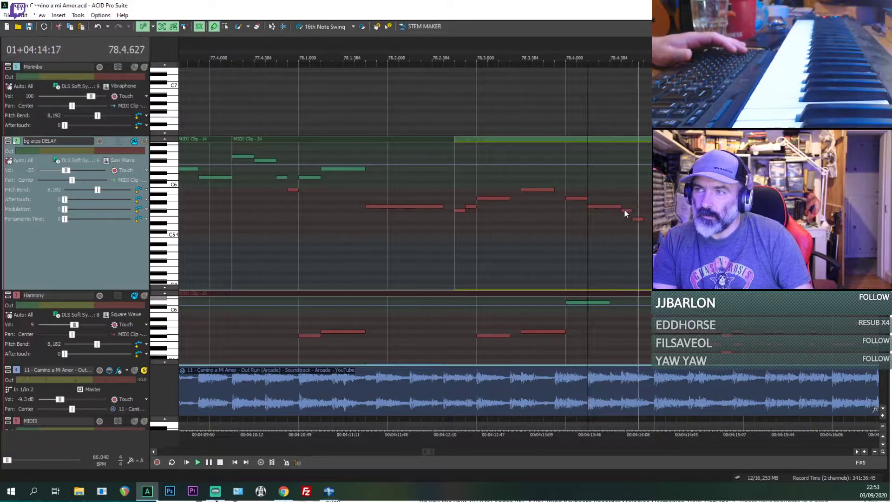
pyautogui.moveTo(619, 206); pyautogui.dragTo(607, 207)
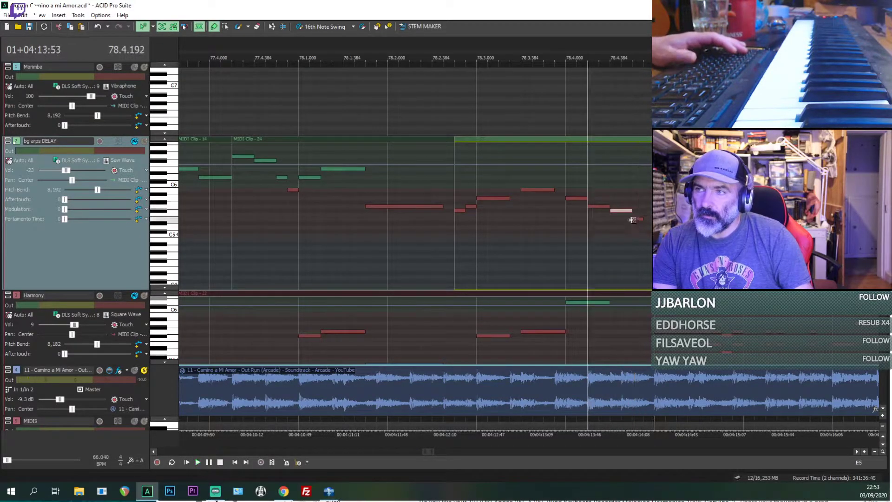
pyautogui.moveTo(643, 219); pyautogui.dragTo(651, 219)
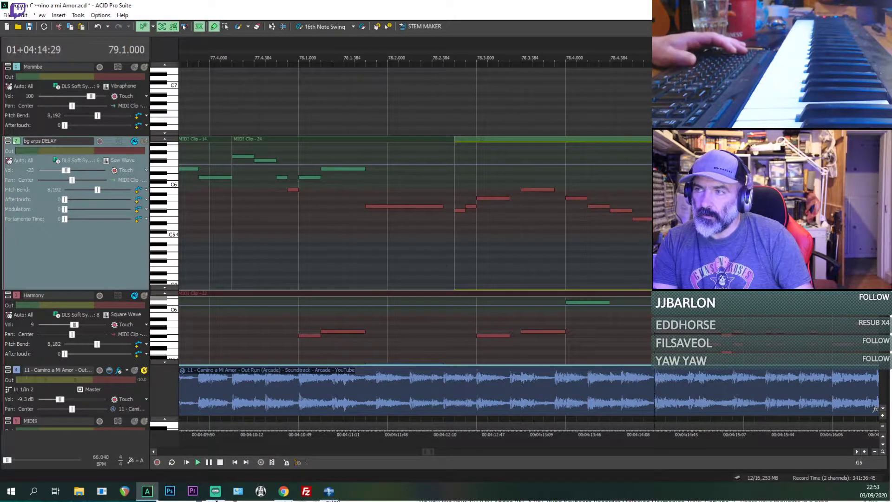
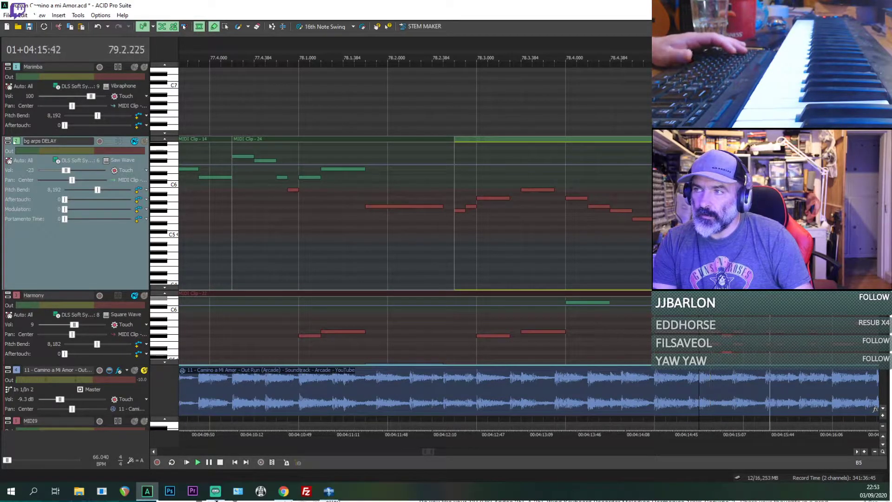
# Step: Play back the reference recording from bar 79.1, and again from 79.1.384
pyautogui.scroll(-1, 596, 192)
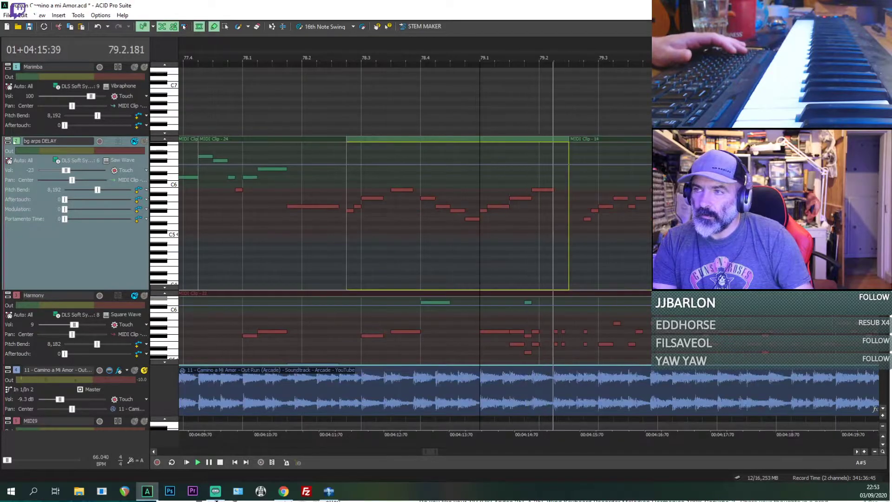
pyautogui.press('space')
pyautogui.press('space')
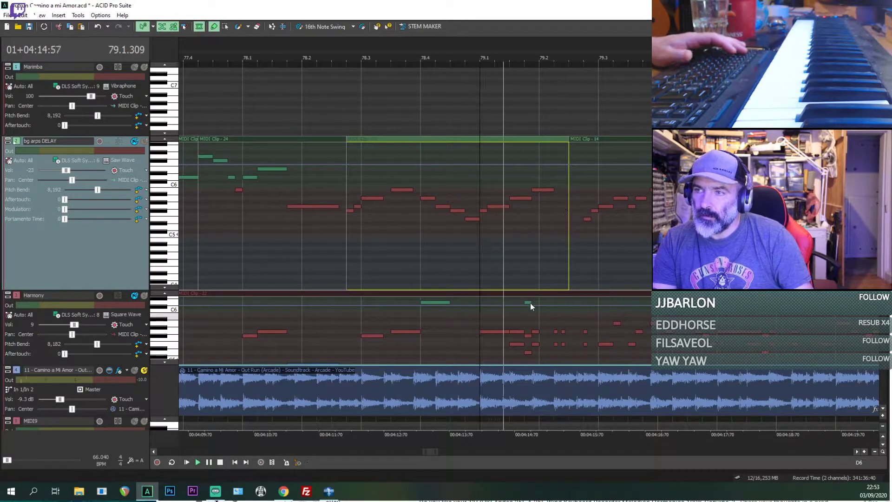
pyautogui.press('space')
pyautogui.press('space')
pyautogui.click(514, 331)
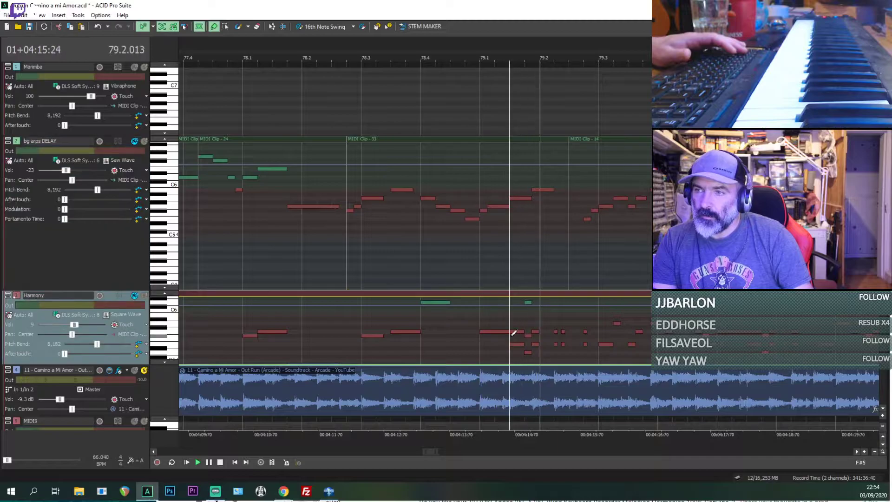
# Step: Solo the bg arps DELAY track and play it with the reference recording from bar 78.3
pyautogui.press('space')
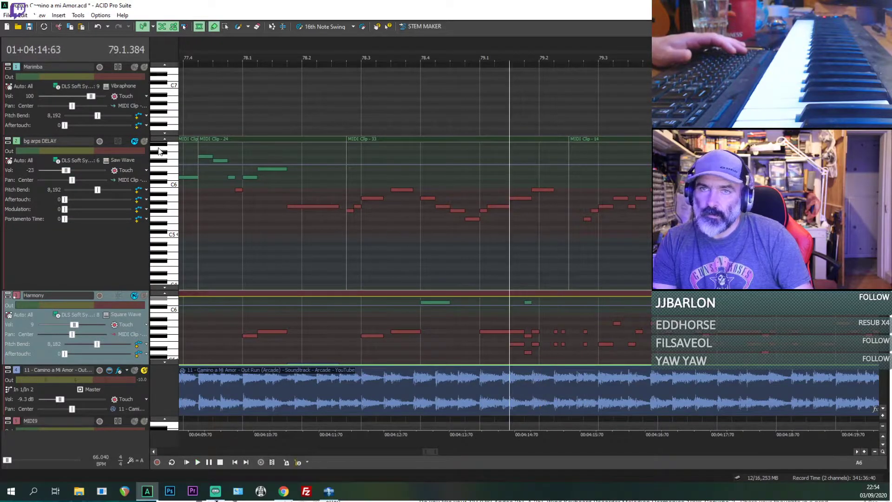
pyautogui.click(147, 145)
pyautogui.press('space')
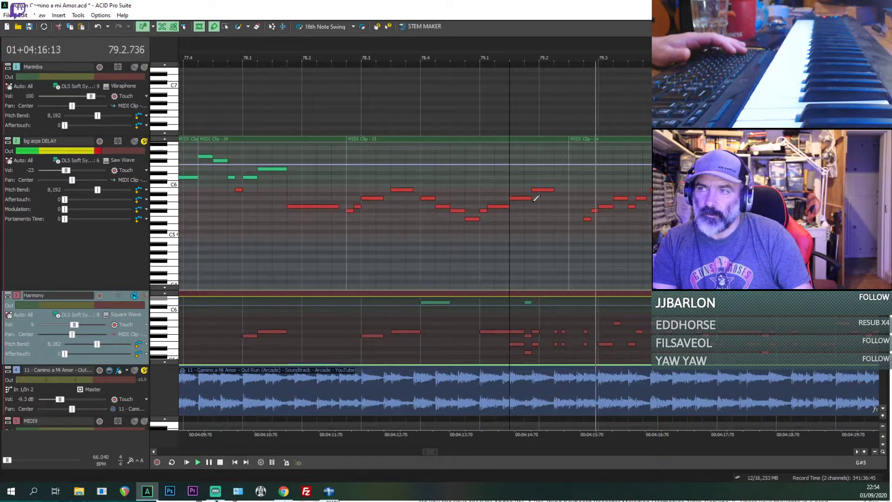
pyautogui.scroll(-2, 327, 248)
pyautogui.click(327, 248)
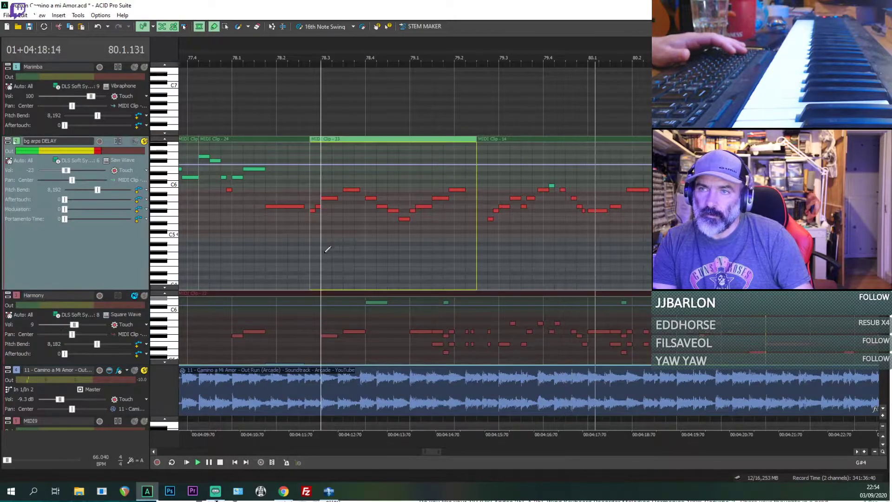
pyautogui.press('space')
pyautogui.press('space')
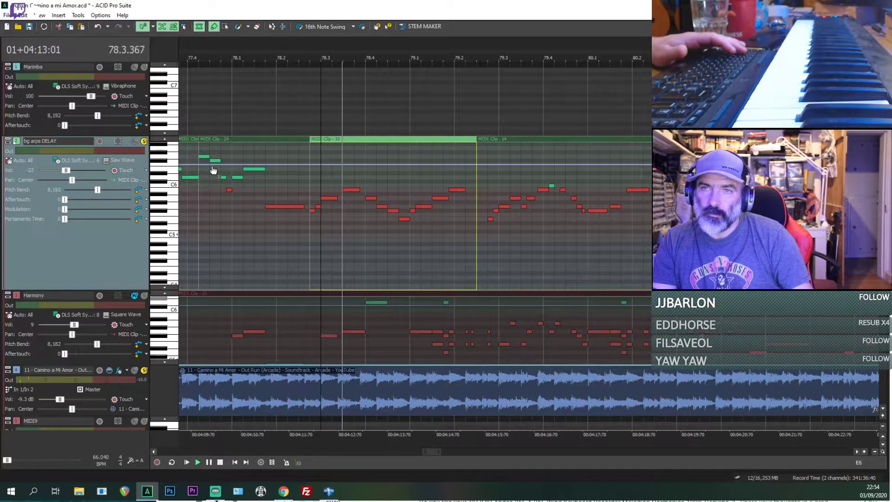
# Step: Compare the bg arps DELAY notes with the reference recording by replaying them together from bar 79.1
pyautogui.click(333, 137)
pyautogui.scroll(2, 424, 225)
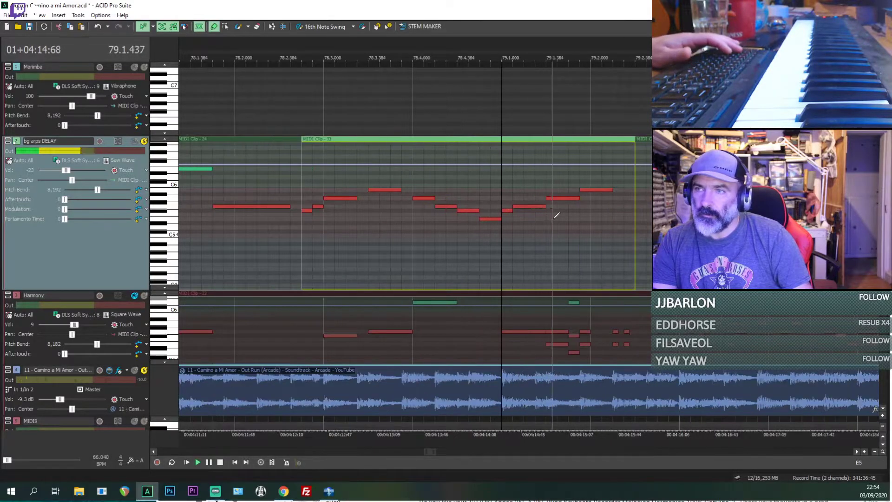
pyautogui.press('space')
pyautogui.press('space')
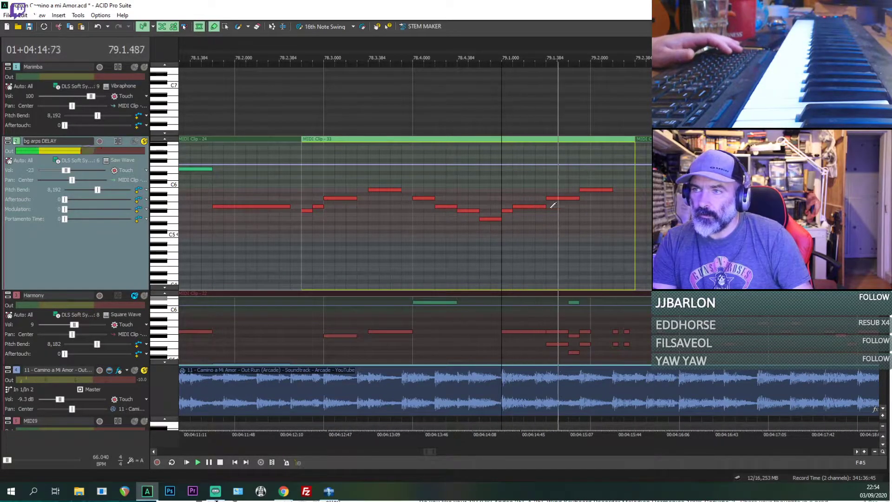
pyautogui.press('space')
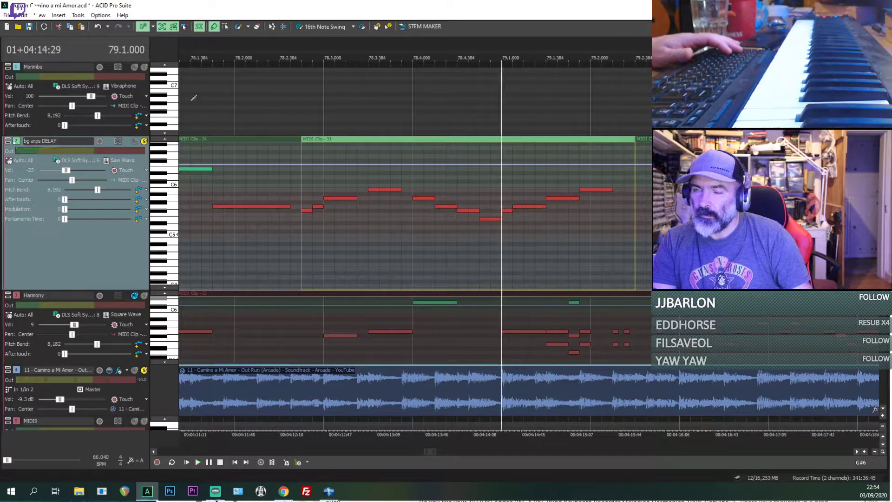
# Step: Take the bg arps DELAY track out of solo and replay the reference recording alone from bar 79.1
pyautogui.click(135, 142)
pyautogui.press('space')
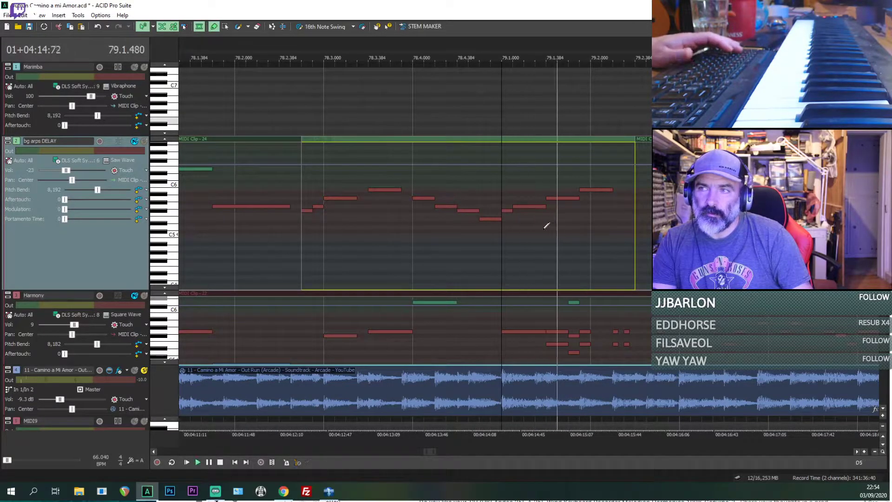
pyautogui.press('space')
pyautogui.press('space')
# Step: Solo the Harmony track briefly to hear it with the reference recording from bar 79.1, and unsolo it again
pyautogui.press('space')
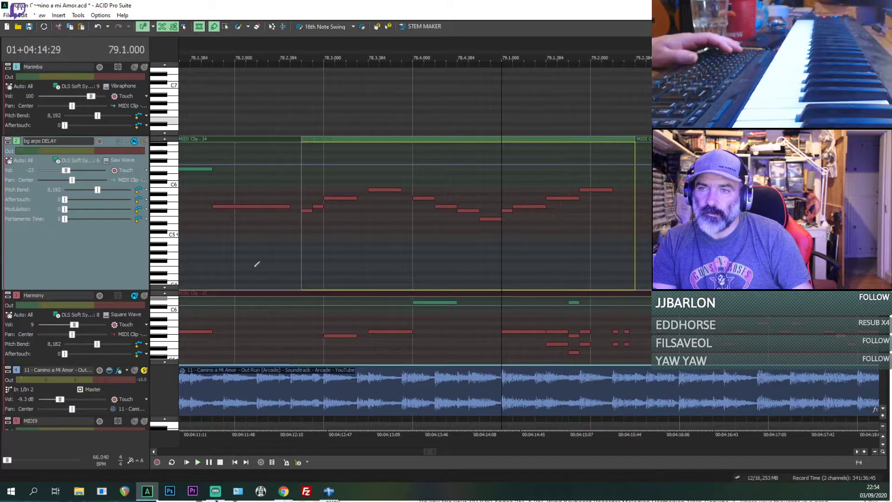
pyautogui.click(143, 297)
pyautogui.press('space')
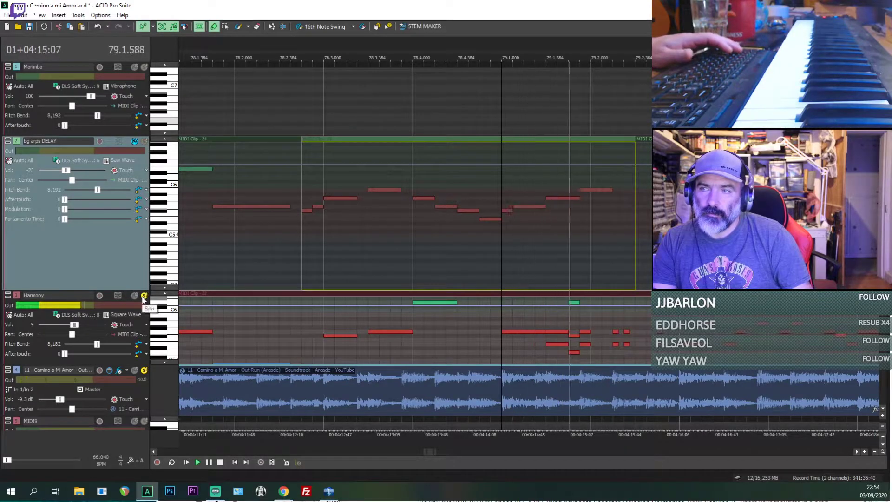
pyautogui.press('space')
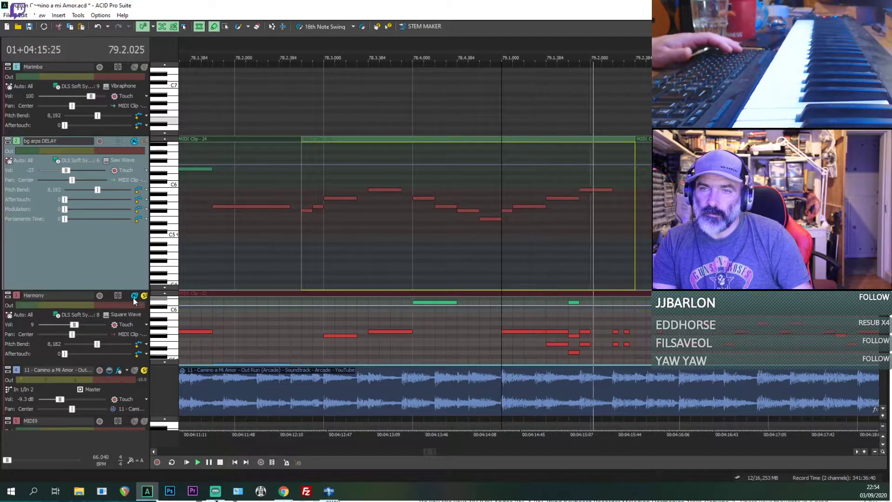
pyautogui.click(144, 297)
pyautogui.press('space')
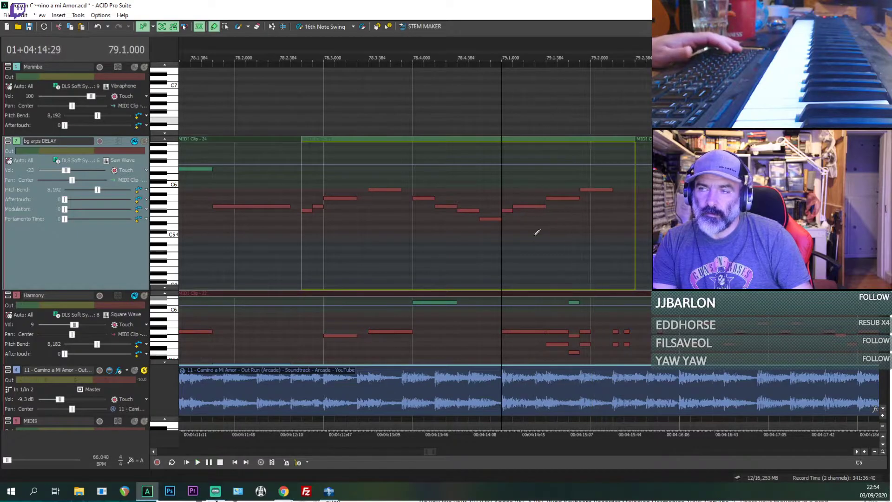
# Step: Replay short bits of the reference recording from positions 79.1.288 and 79.1.384
pyautogui.press('space')
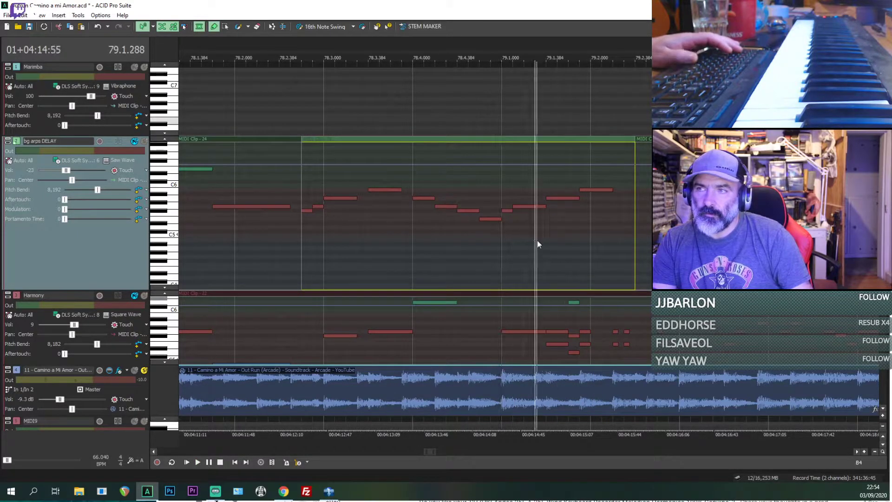
pyautogui.press('space')
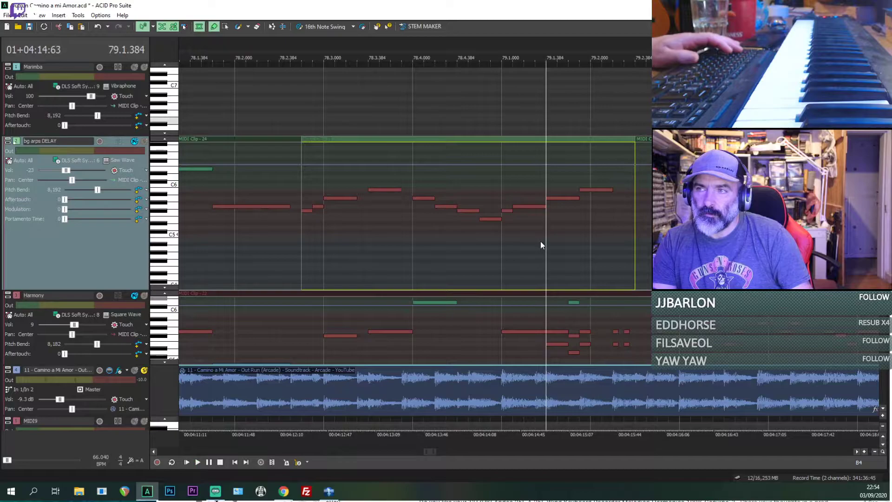
pyautogui.press('space')
pyautogui.press('space')
# Step: Replay the reference recording from positions 79.1.576 and 79.1.672 to pick out the individual notes
pyautogui.press('space')
pyautogui.click(572, 232)
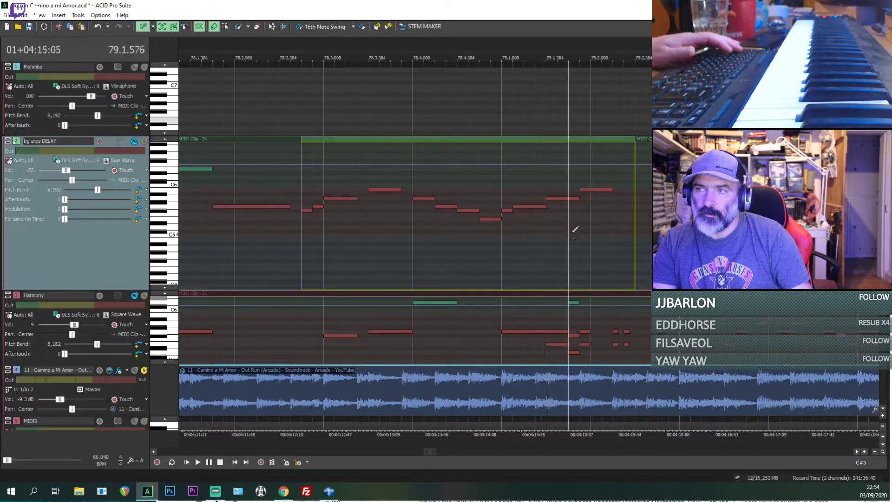
pyautogui.press('space')
pyautogui.press('space')
pyautogui.click(578, 232)
pyautogui.press('space')
pyautogui.press('space')
pyautogui.press('space')
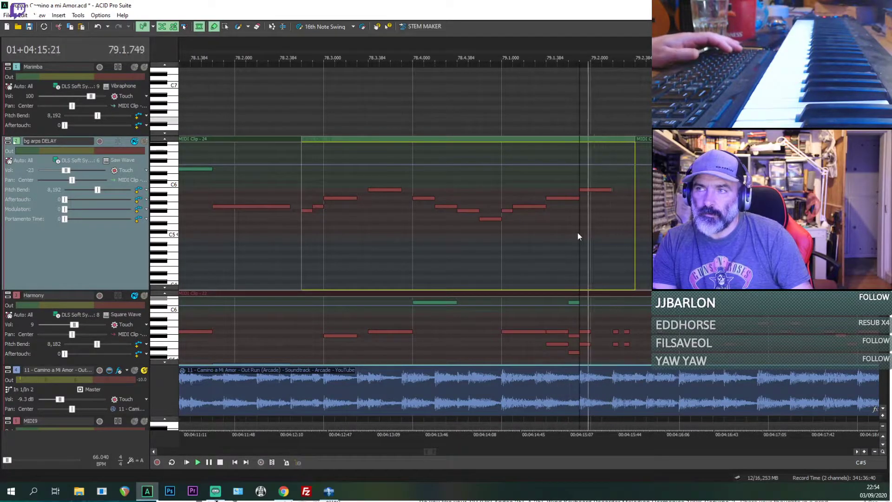
pyautogui.press('space')
# Step: Save the project and play the Harmony and bg arps DELAY tracks without the reference recording
pyautogui.hotkey('ctrl', 's')
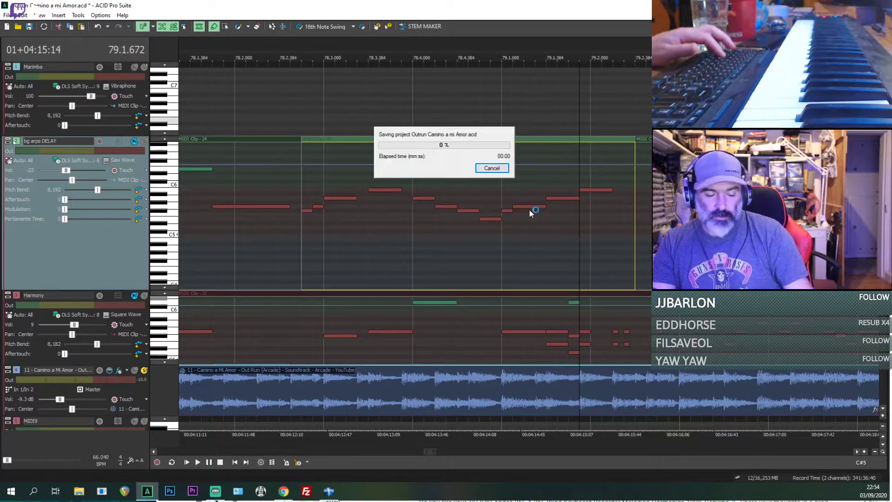
pyautogui.click(144, 370)
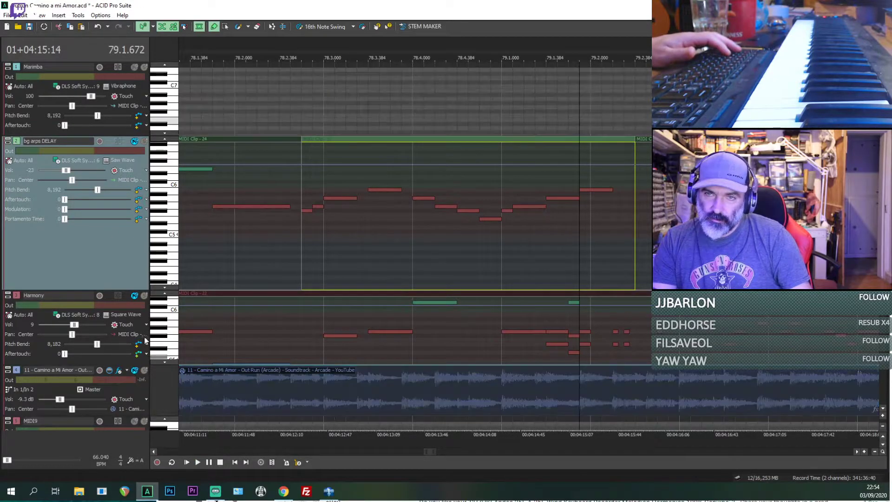
pyautogui.click(135, 295)
pyautogui.press('space')
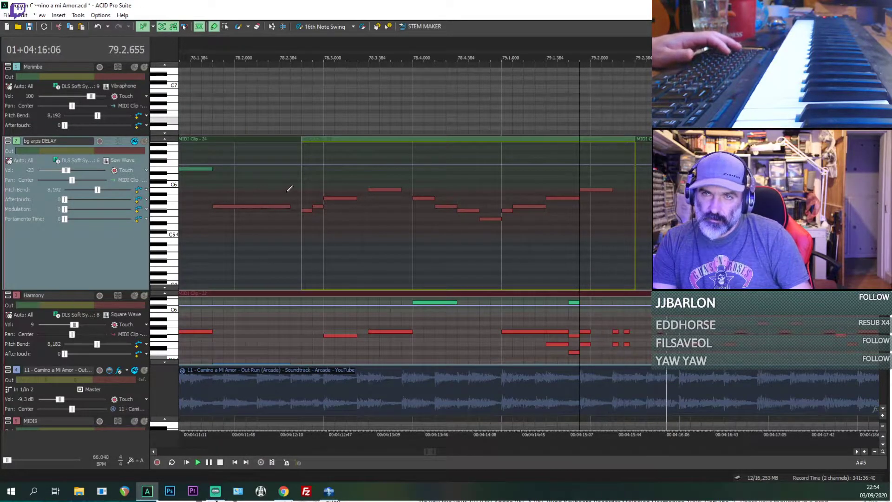
pyautogui.scroll(-3, 222, 180)
pyautogui.click(363, 214)
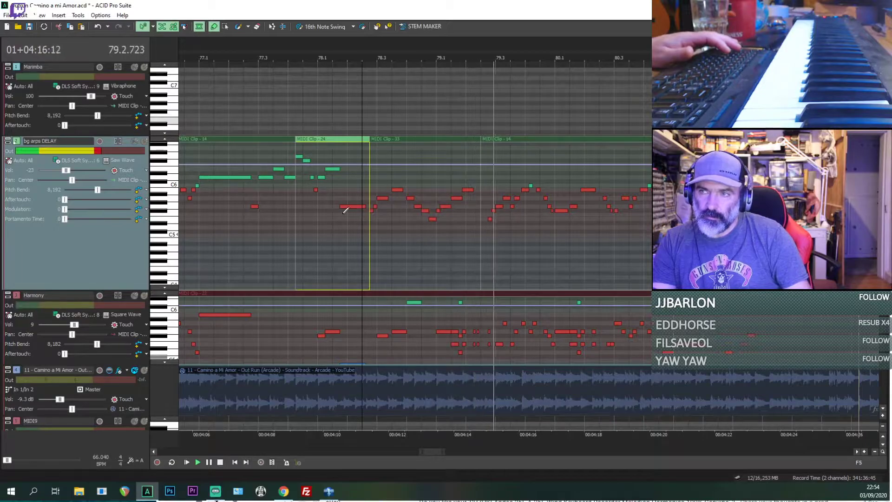
# Step: Find the matching earlier passage on the bg arps DELAY track and play it from bar 35.3
pyautogui.scroll(-3, 378, 166)
pyautogui.scroll(-4, 379, 165)
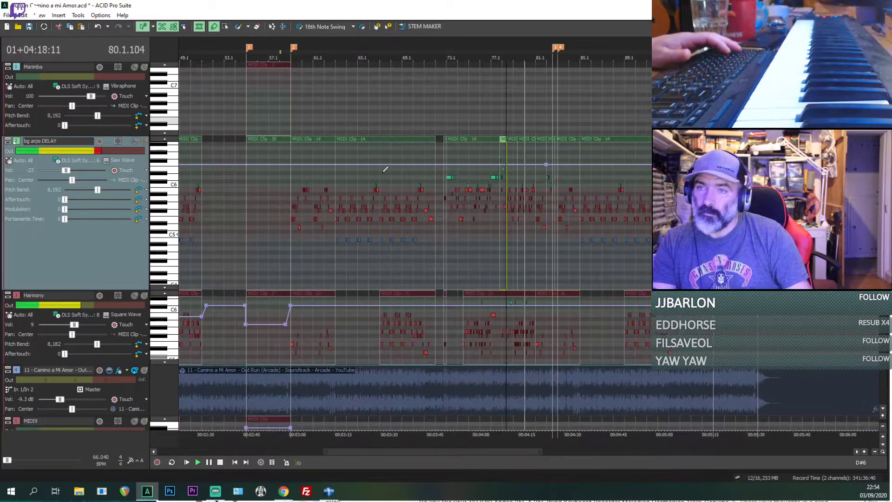
pyautogui.scroll(3, 386, 169)
pyautogui.press('space')
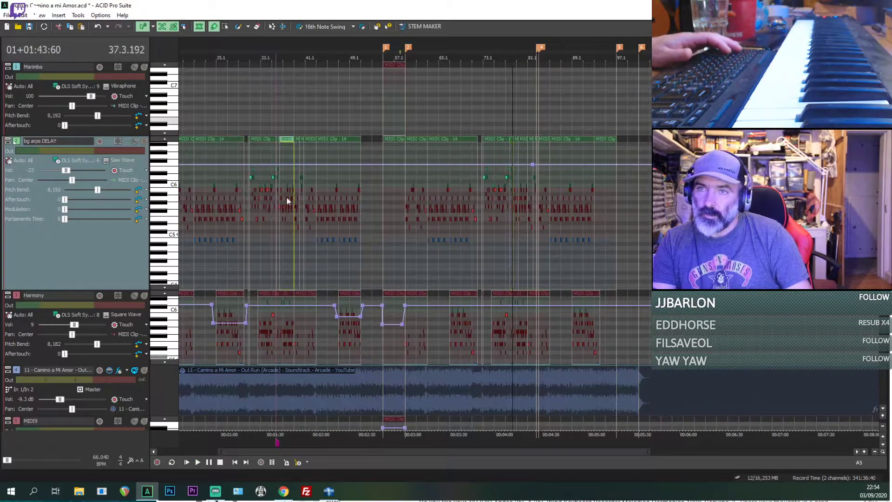
pyautogui.press('space')
pyautogui.press('space')
pyautogui.click(464, 197)
pyautogui.scroll(4, 493, 219)
pyautogui.press('space')
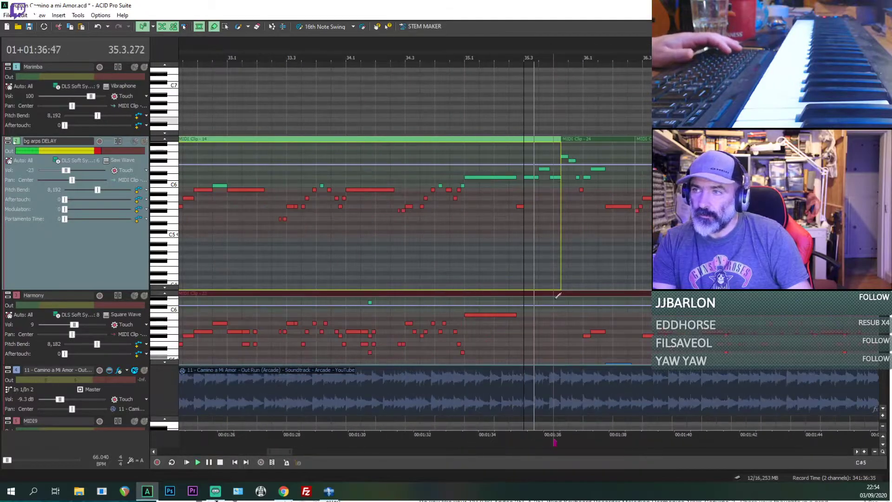
# Step: Solo the reference recording and listen to it from bar 35.3 through bar 37.1
pyautogui.click(144, 370)
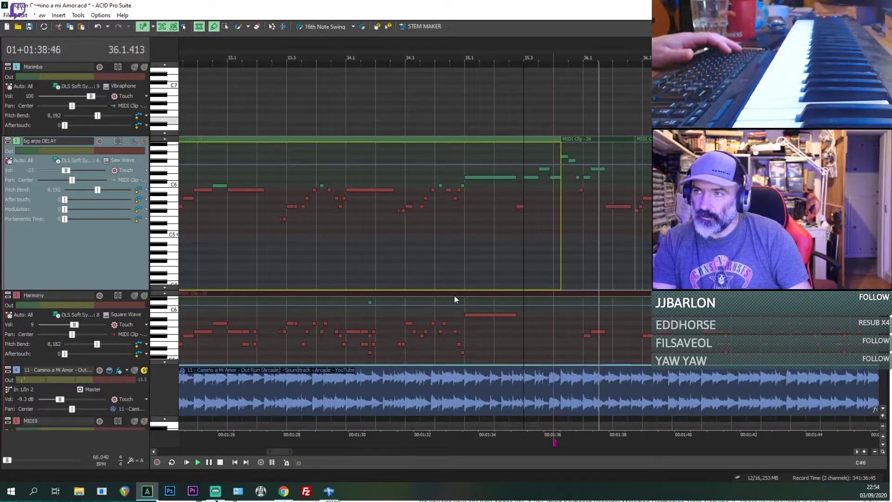
pyautogui.scroll(-1, 609, 223)
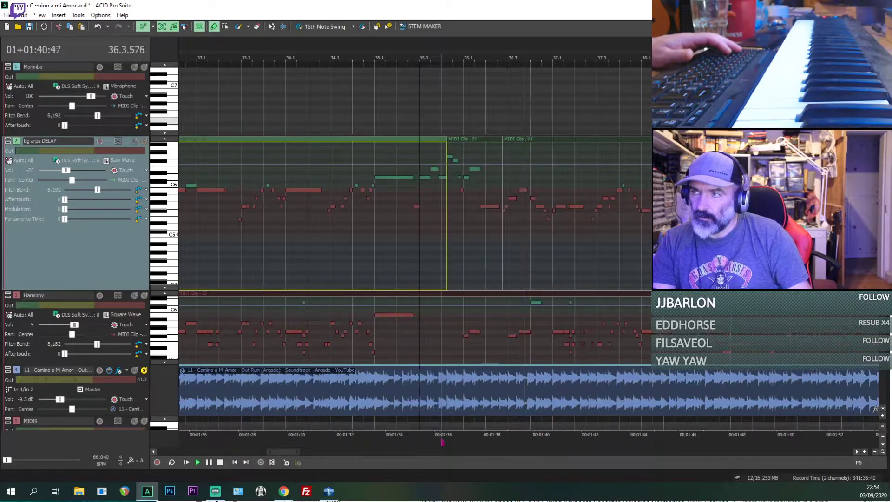
pyautogui.scroll(2, 583, 198)
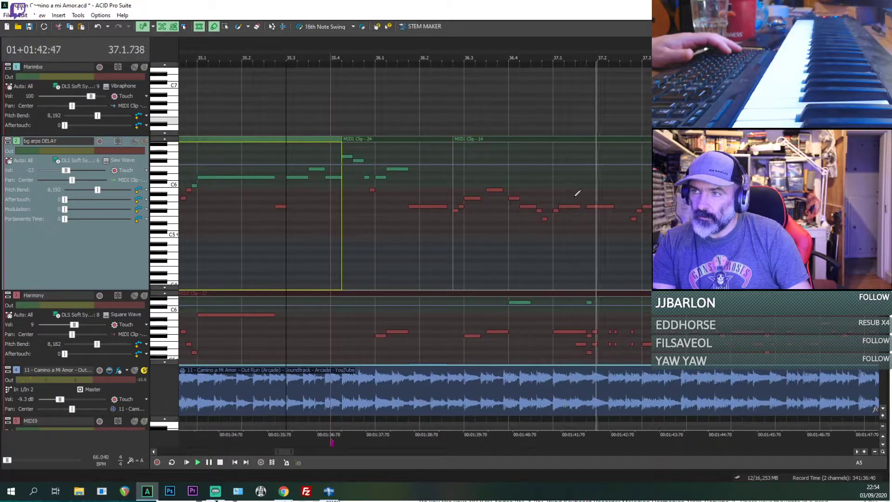
pyautogui.press('space')
# Step: Trim the start of the bg arps DELAY clip at 36.2.576 to midway between 37.2 and 37.3, and paste the copied clip into the gap
pyautogui.moveTo(455, 140); pyautogui.dragTo(580, 154)
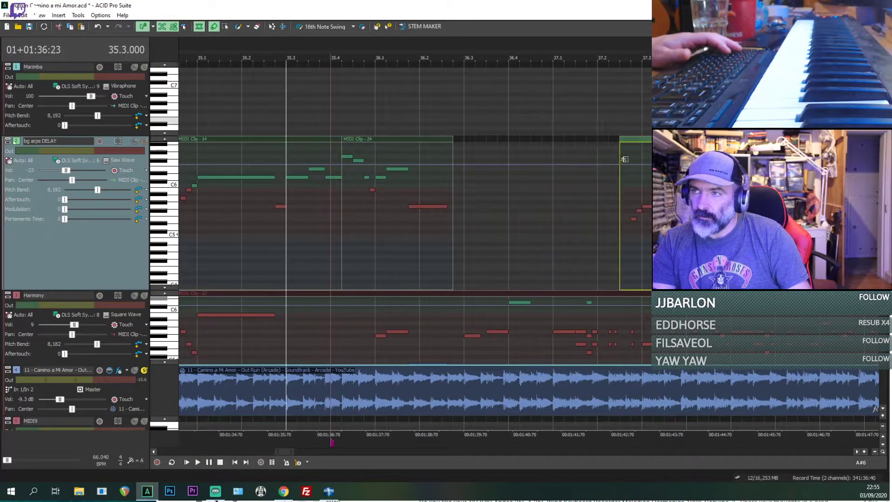
pyautogui.click(456, 213)
pyautogui.hotkey('ctrl', 'v')
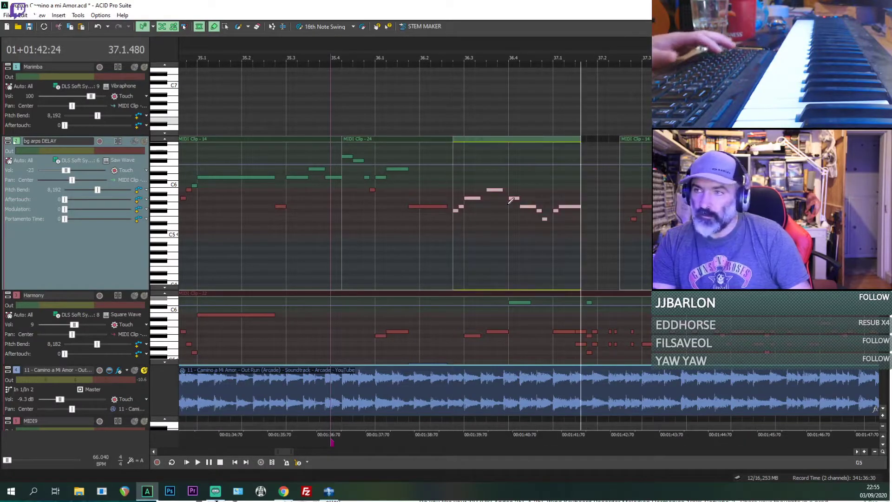
# Step: Extend the end of the pasted bg arps DELAY clip to meet the following MIDI clip
pyautogui.click(456, 237)
pyautogui.press('space')
pyautogui.moveTo(620, 224); pyautogui.dragTo(602, 234)
pyautogui.press('space')
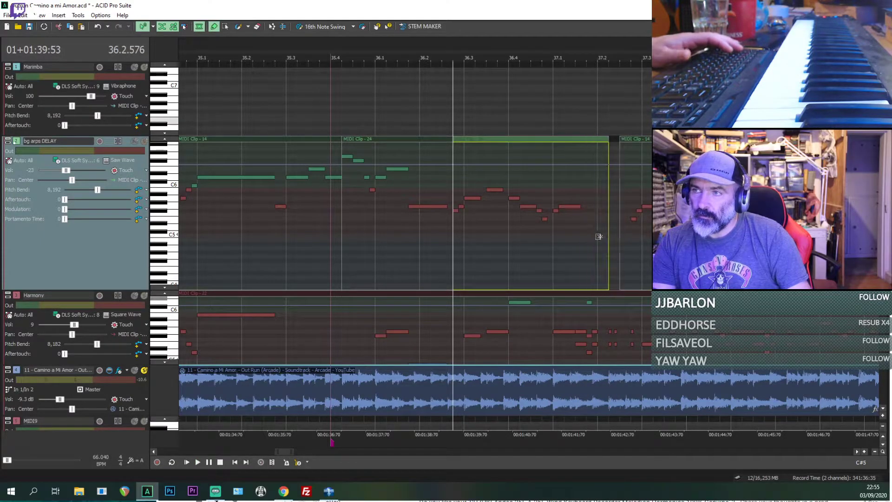
# Step: Review the edited clip around bar 37.1 and its place in the whole arrangement
pyautogui.press('space')
pyautogui.scroll(2, 603, 243)
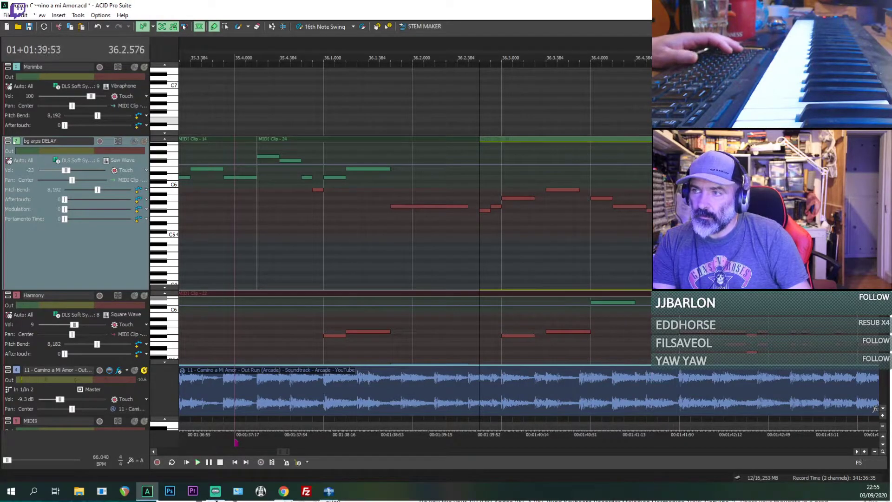
pyautogui.scroll(-2, 528, 139)
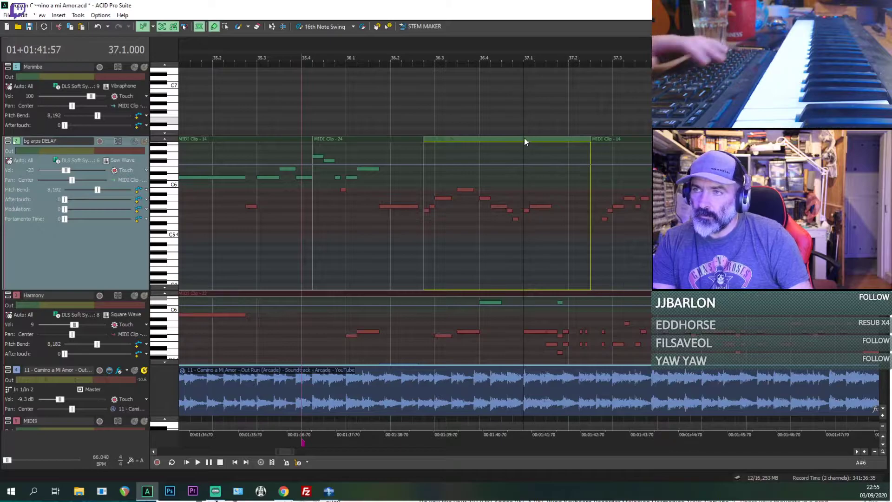
pyautogui.scroll(-8, 525, 137)
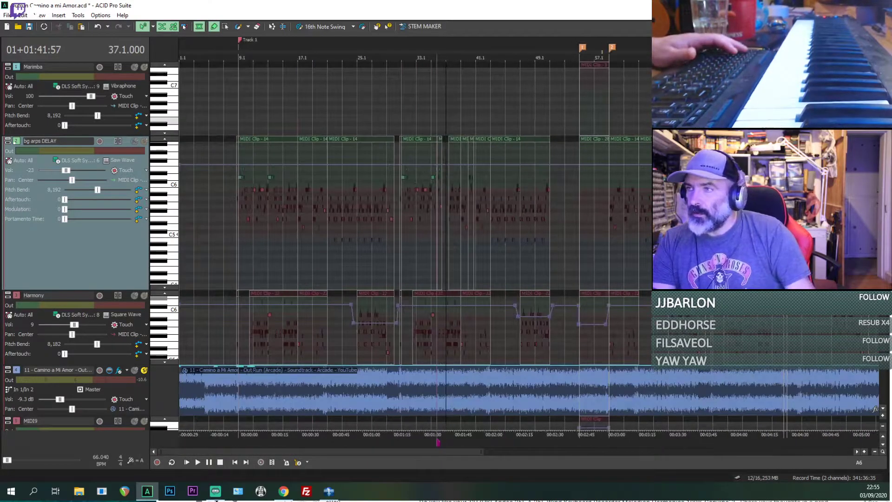
# Step: Listen to the soloed reference recording from bar 78.2.576 in the later passage
pyautogui.click(755, 139)
pyautogui.scroll(8, 755, 139)
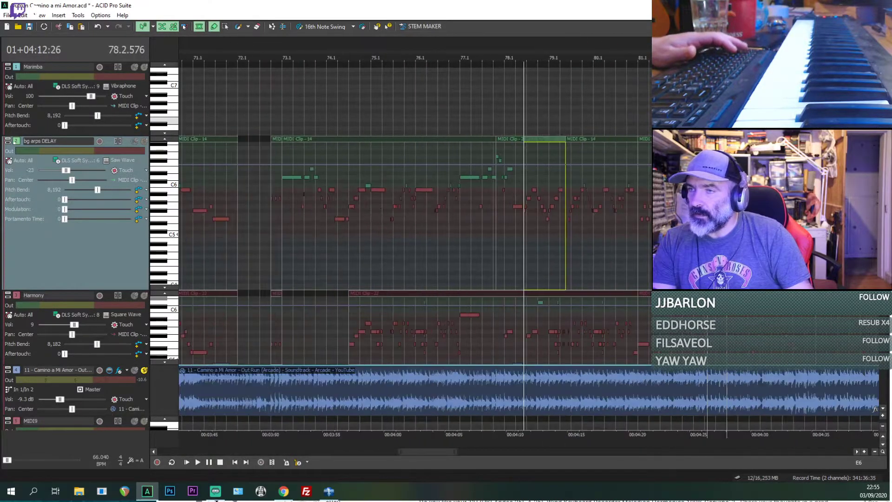
pyautogui.press('space')
pyautogui.scroll(-8, 426, 159)
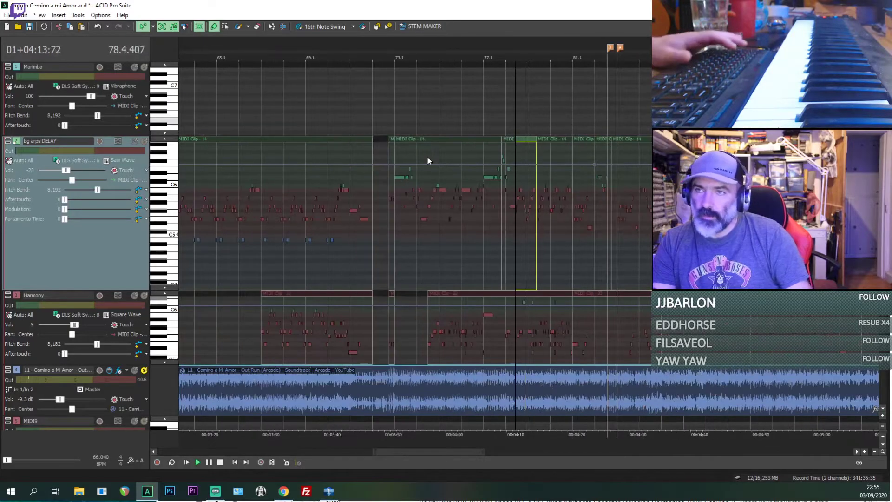
# Step: Play the soloed reference from around bar 35 and briefly solo the bg arps DELAY track alongside it for comparison
pyautogui.click(287, 142)
pyautogui.scroll(8, 288, 141)
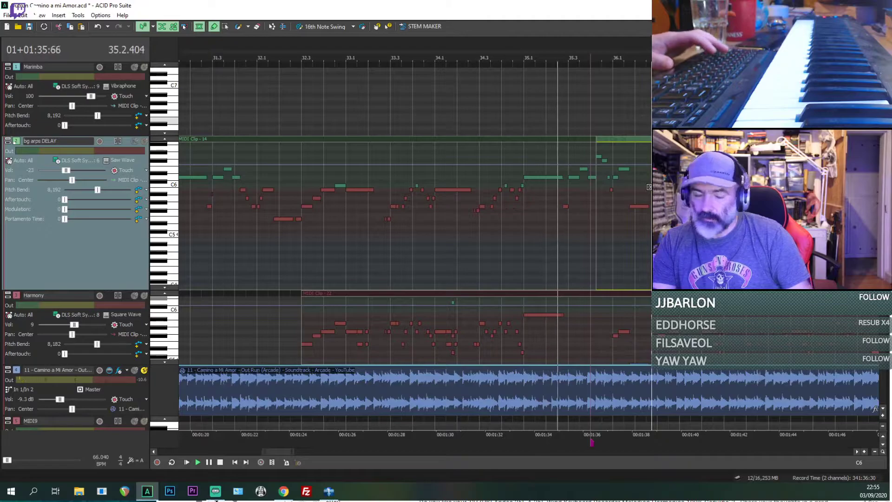
pyautogui.scroll(3, 203, 170)
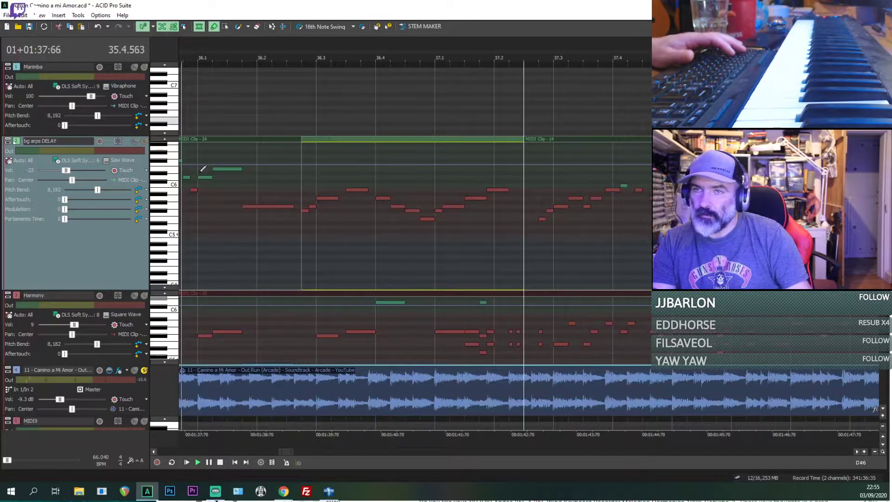
pyautogui.click(146, 141)
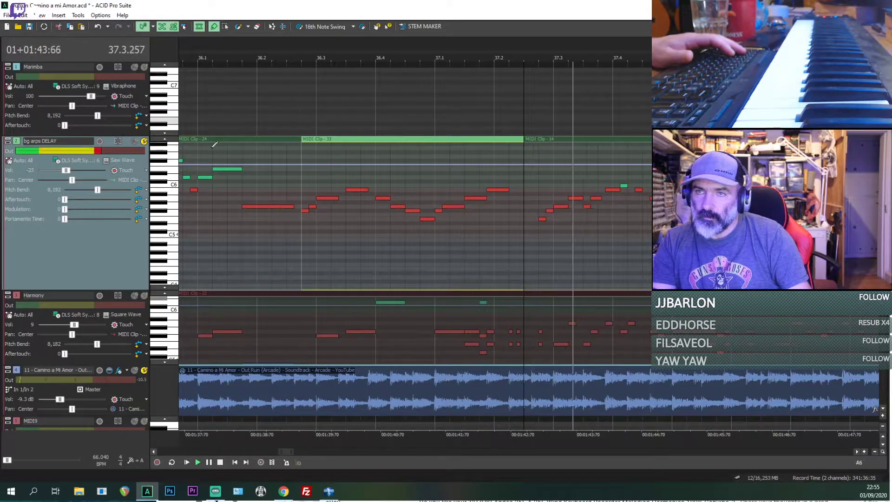
pyautogui.click(144, 141)
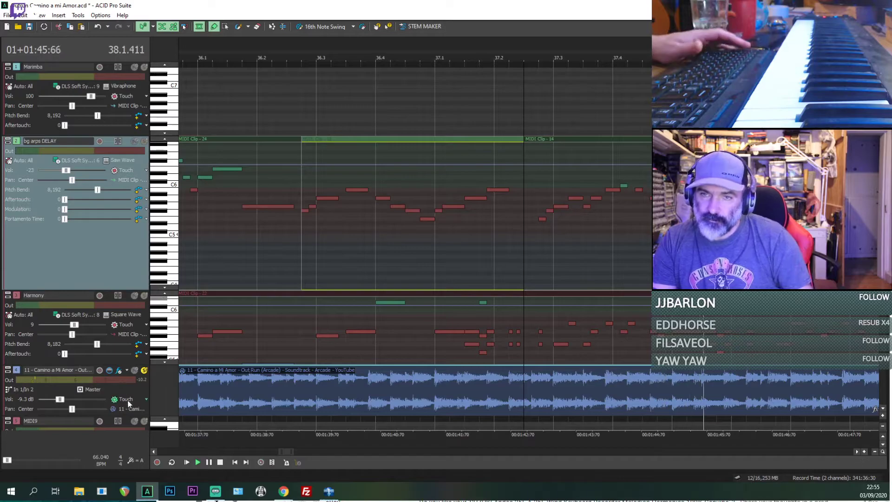
# Step: Take the reference recording out of solo and listen to the full mix from just after bar 37.2
pyautogui.click(144, 371)
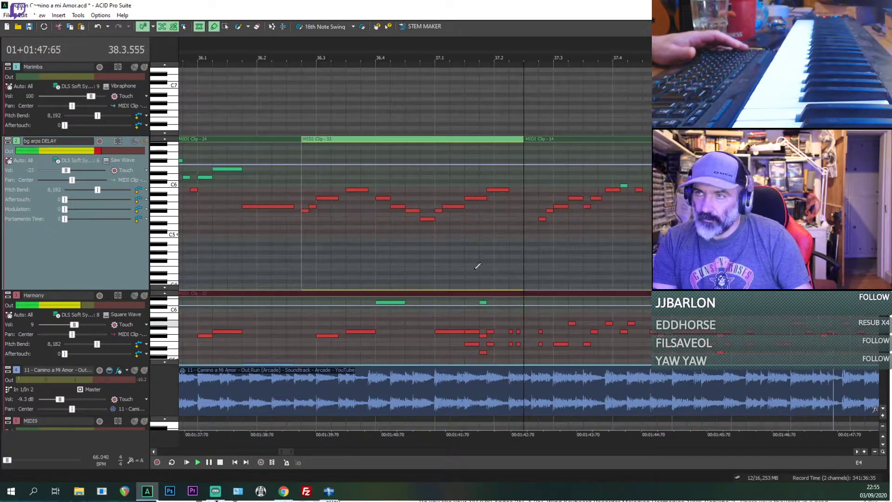
pyautogui.press('space')
pyautogui.click(509, 260)
pyautogui.press('space')
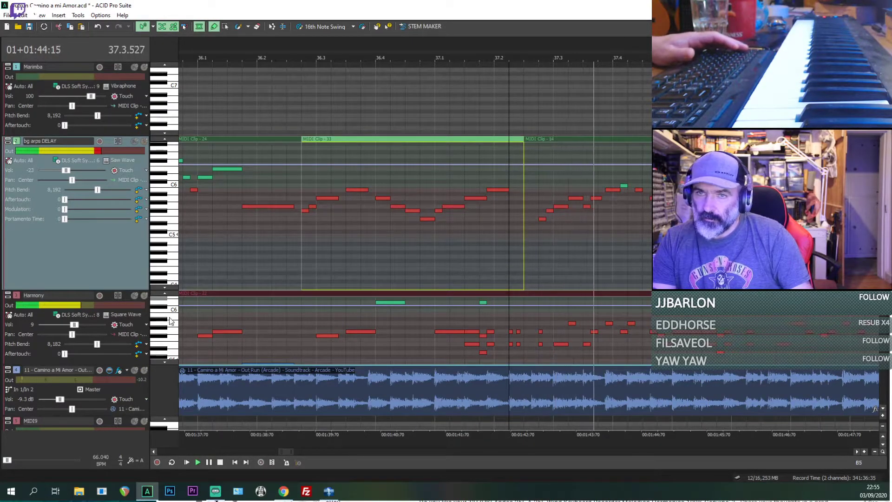
pyautogui.scroll(-1, 415, 320)
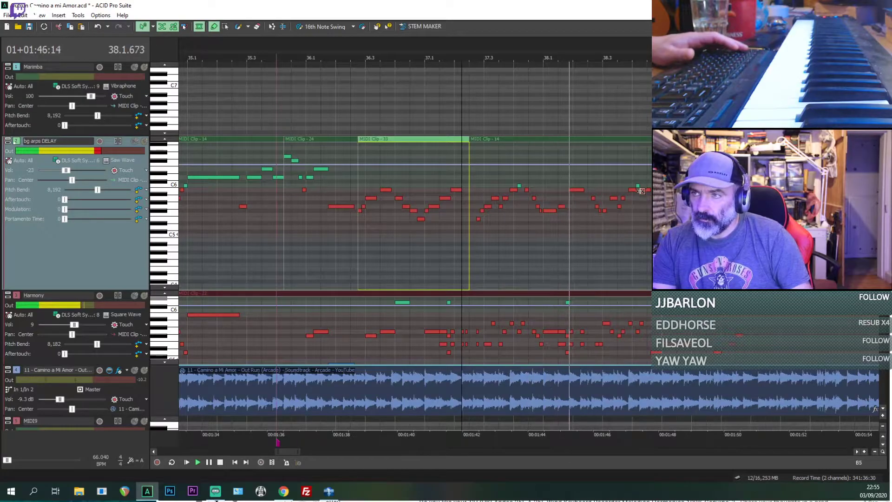
pyautogui.scroll(-2, 415, 175)
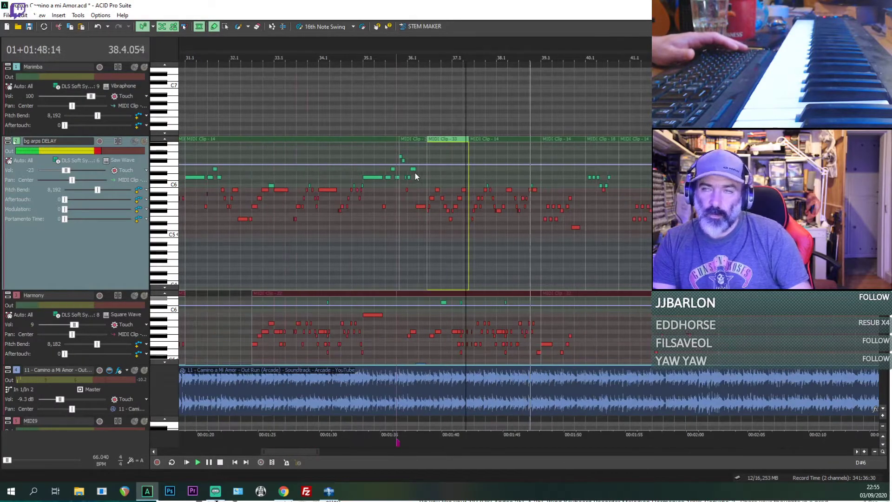
pyautogui.scroll(-4, 415, 173)
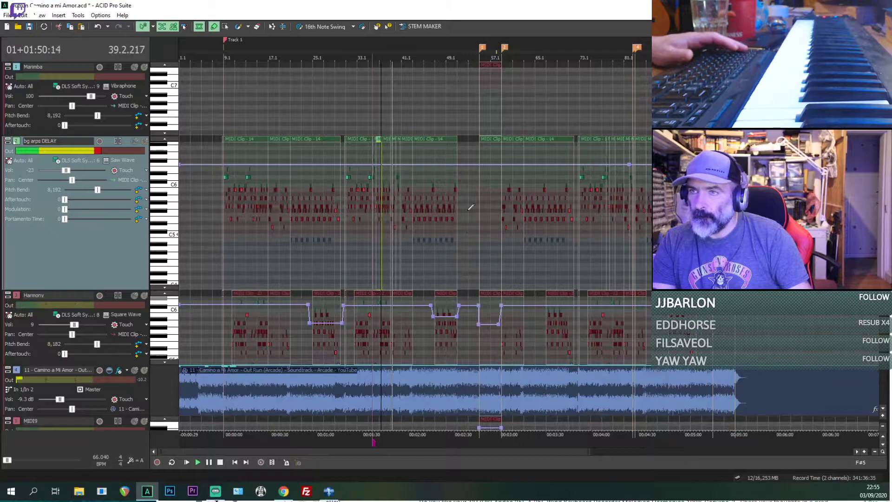
# Step: Stop playback and save the project
pyautogui.scroll(2, 470, 207)
pyautogui.scroll(-1, 470, 207)
pyautogui.press('space')
pyautogui.hotkey('ctrl', 's')
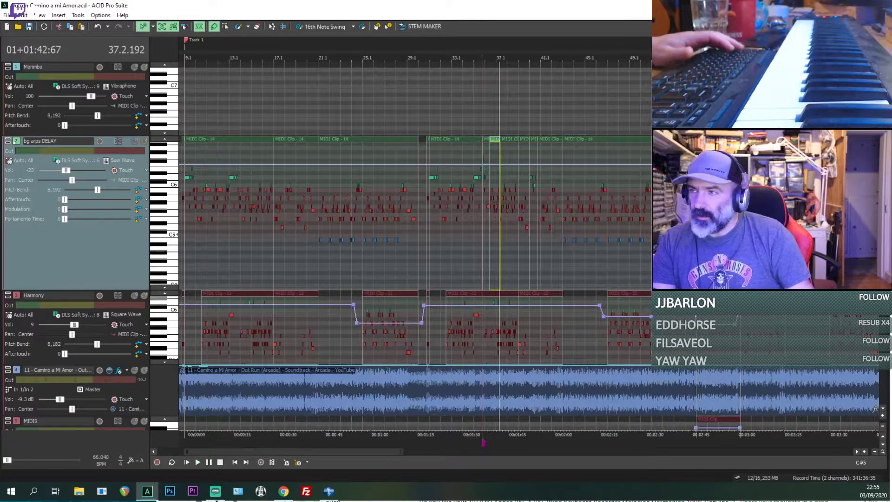
# Step: Listen to the full mix from around bar 60
pyautogui.click(751, 217)
pyautogui.scroll(3, 752, 217)
pyautogui.press('space')
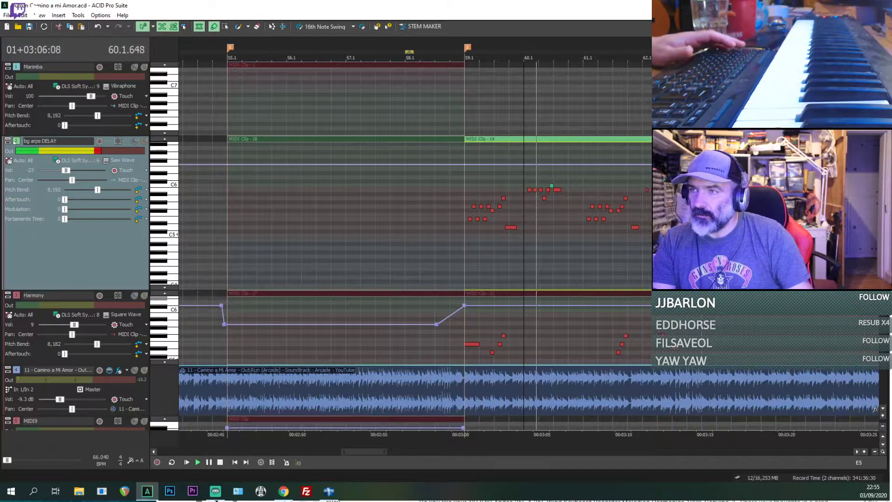
pyautogui.scroll(-1, 528, 212)
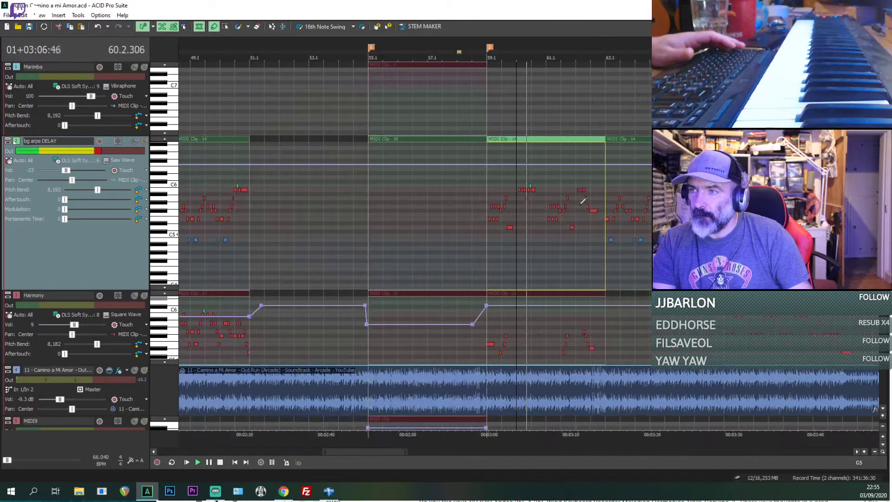
# Step: Listen to the full mix from bar 73.1 onward, through the later passage up to bar 82
pyautogui.click(635, 221)
pyautogui.scroll(-1, 636, 222)
pyautogui.click(657, 225)
pyautogui.scroll(2, 657, 225)
pyautogui.press('space')
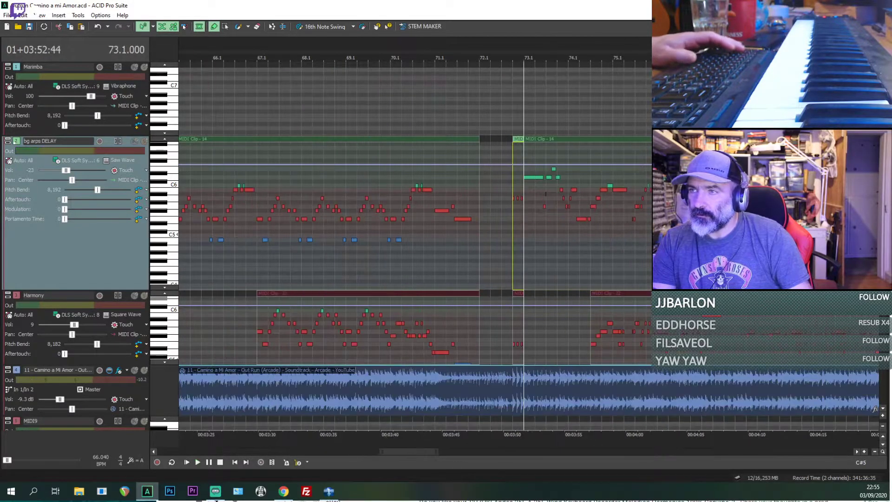
pyautogui.press('space')
pyautogui.click(733, 238)
pyautogui.press('space')
pyautogui.scroll(2, 734, 238)
pyautogui.press('space')
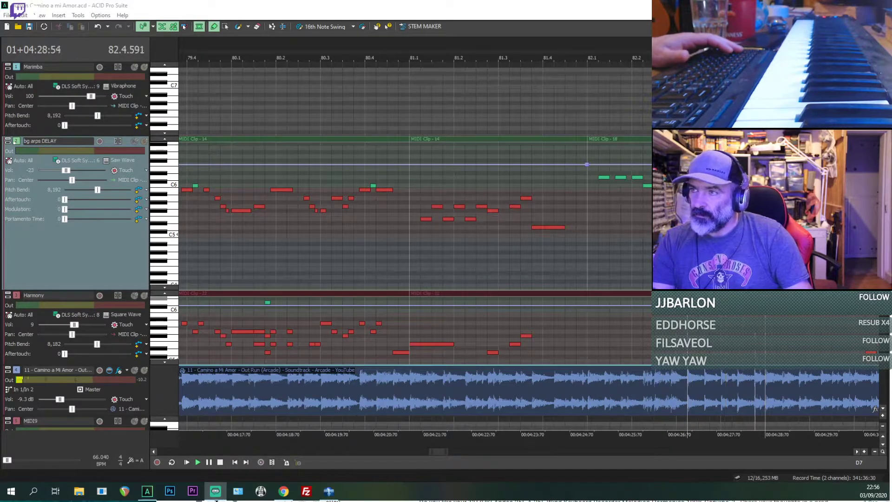
# Step: Mute the reference recording and play the remaining tracks from bar 82.2.000
pyautogui.click(688, 247)
pyautogui.press('space')
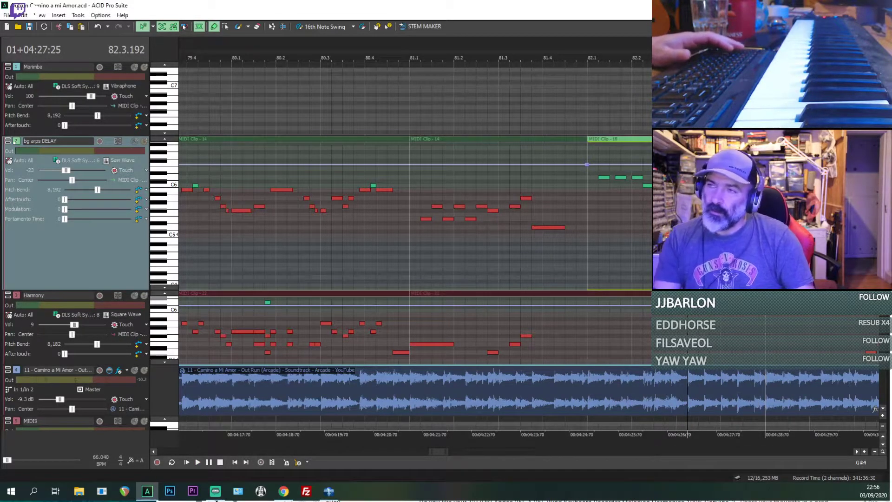
pyautogui.click(632, 251)
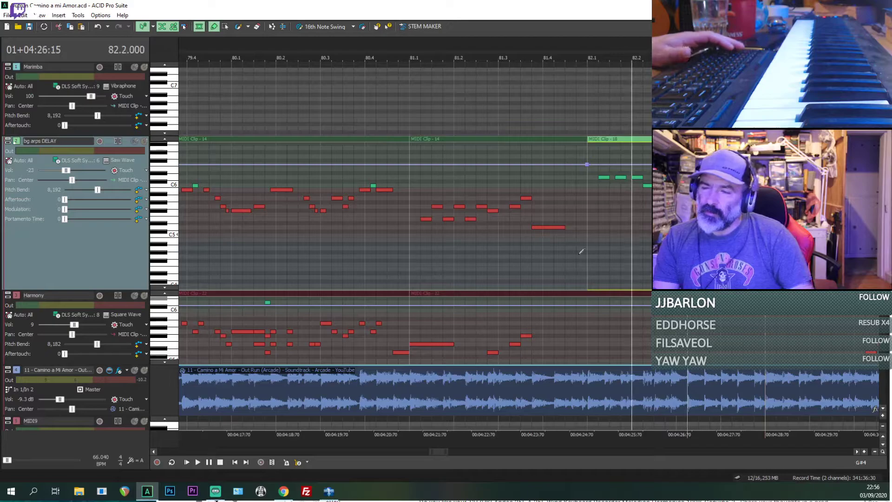
pyautogui.click(135, 371)
pyautogui.press('space')
pyautogui.scroll(-1, 537, 251)
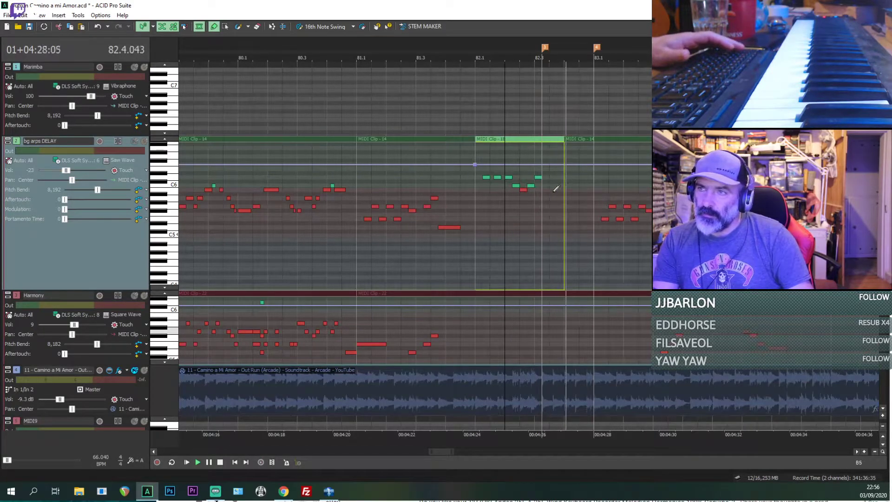
# Step: Solo the reference recording and listen to it from bar 82.2 against the displayed bg arps DELAY notes
pyautogui.press('space')
pyautogui.click(144, 371)
pyautogui.press('space')
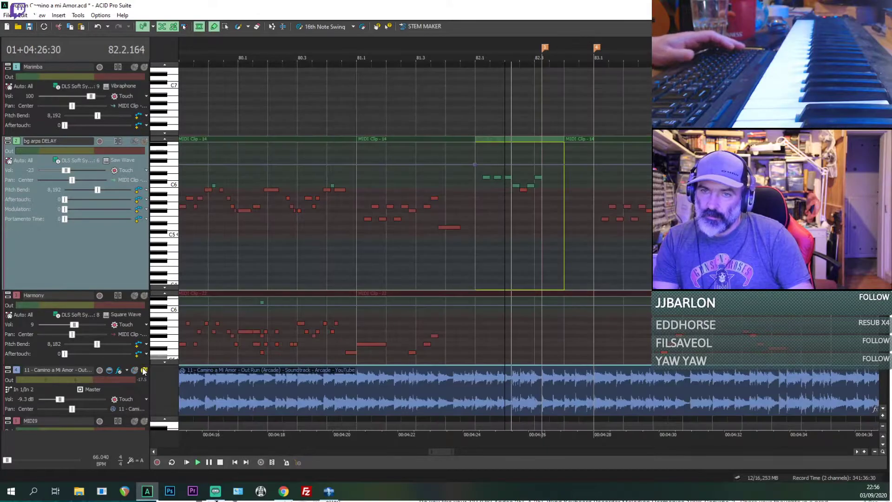
pyautogui.scroll(2, 571, 223)
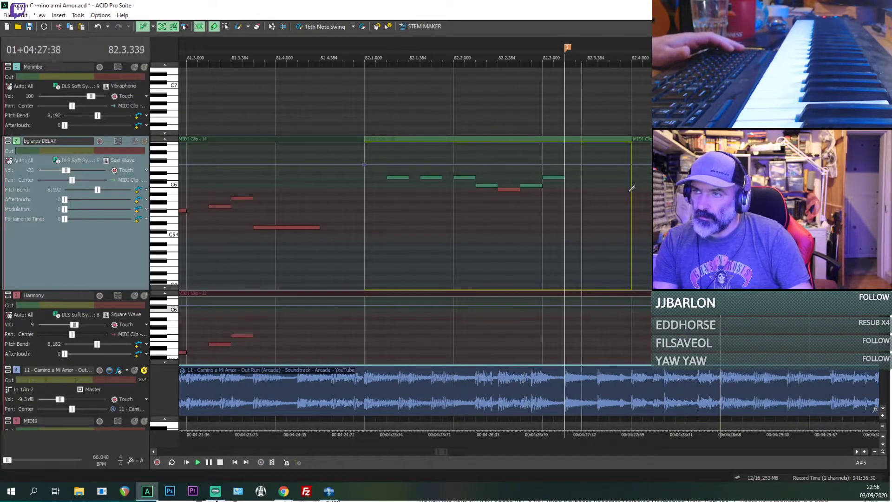
# Step: Solo the Chords Square and Chords piano tracks and enlarge both to show their lower notes around bar 82
pyautogui.scroll(-9, 236, 199)
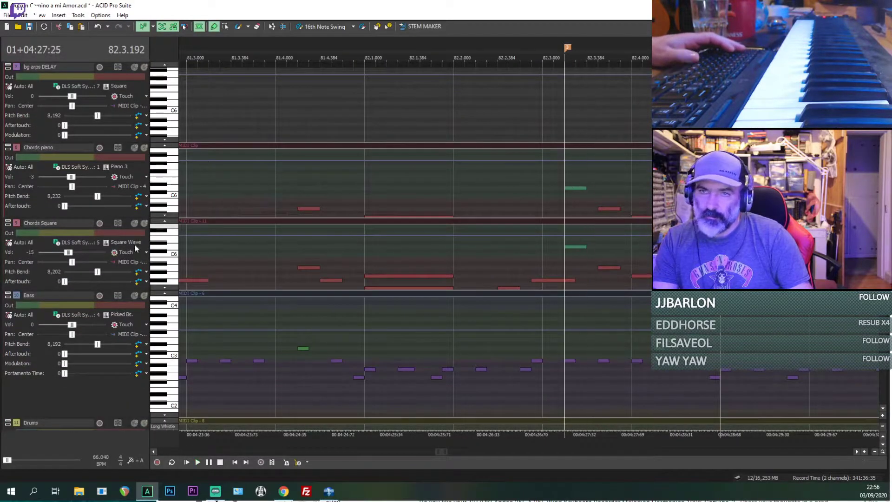
pyautogui.click(144, 223)
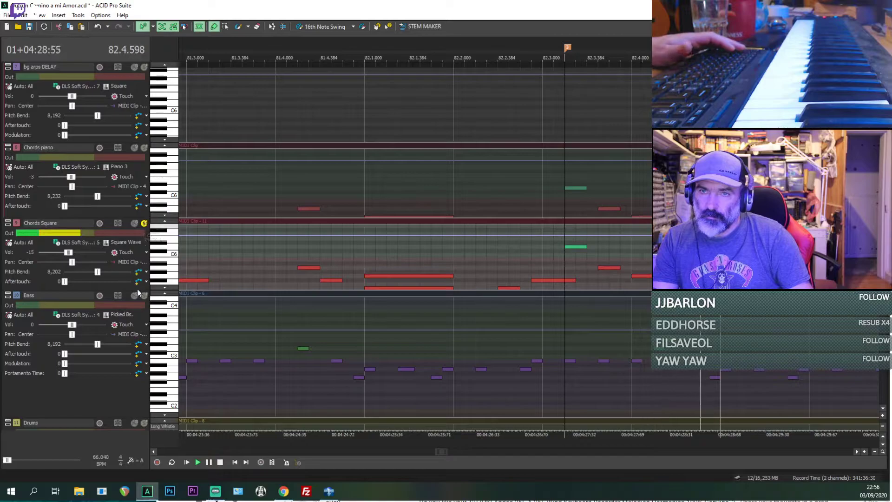
pyautogui.moveTo(137, 292); pyautogui.dragTo(137, 362)
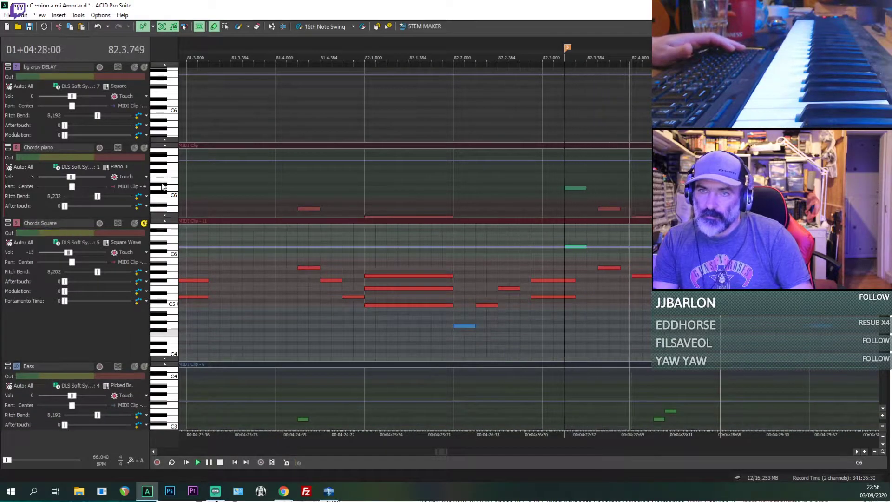
pyautogui.click(144, 148)
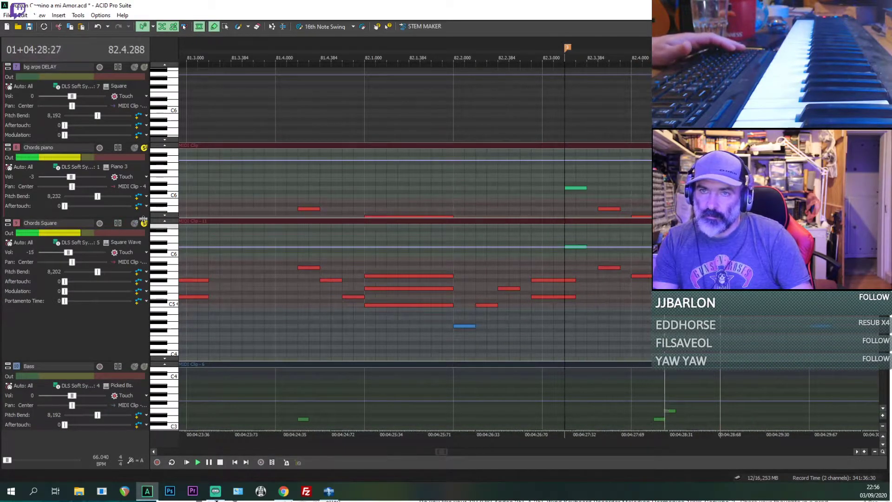
pyautogui.moveTo(140, 218); pyautogui.dragTo(140, 273)
pyautogui.press('space')
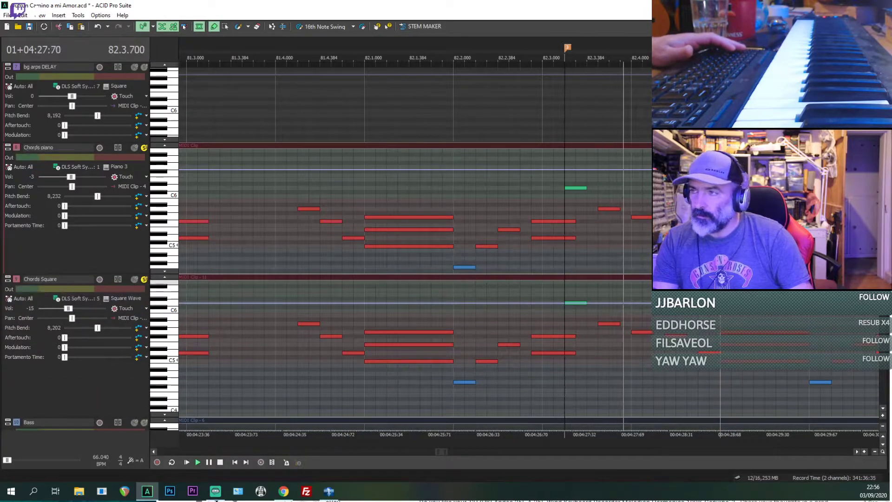
# Step: Take the Glockenspiel track out of solo and enlarge it to show its lower notes
pyautogui.scroll(5, 140, 273)
pyautogui.scroll(-4, 136, 171)
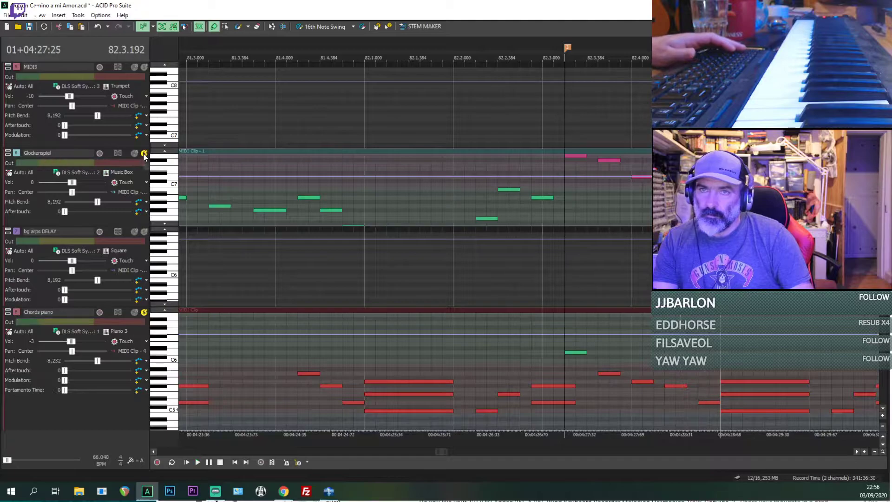
pyautogui.click(144, 154)
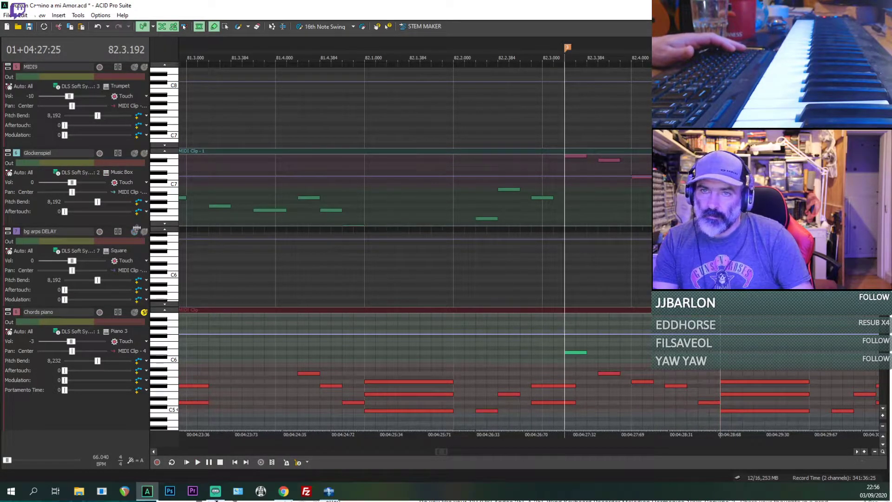
pyautogui.moveTo(136, 227); pyautogui.dragTo(136, 273)
# Step: Check the Chords piano notes one by one from bar 82.3.480 through 82.4.576
pyautogui.scroll(-2, 641, 212)
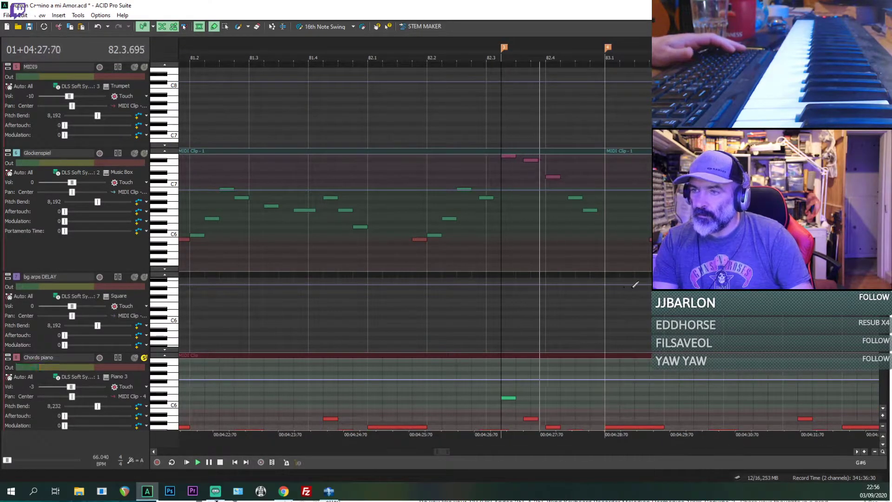
pyautogui.scroll(-3, 399, 247)
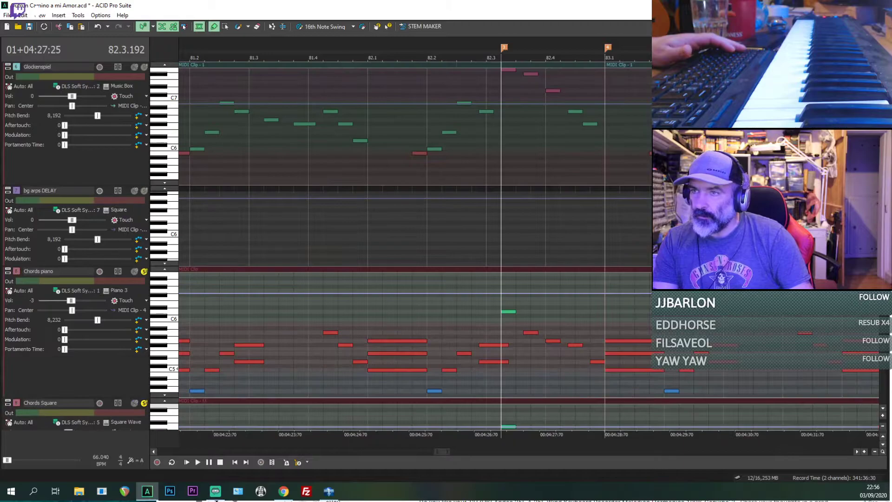
pyautogui.click(523, 332)
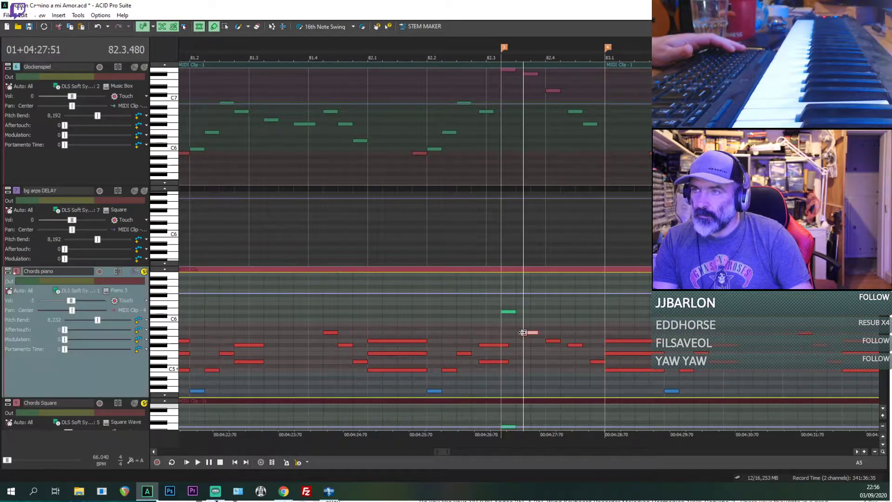
pyautogui.click(549, 341)
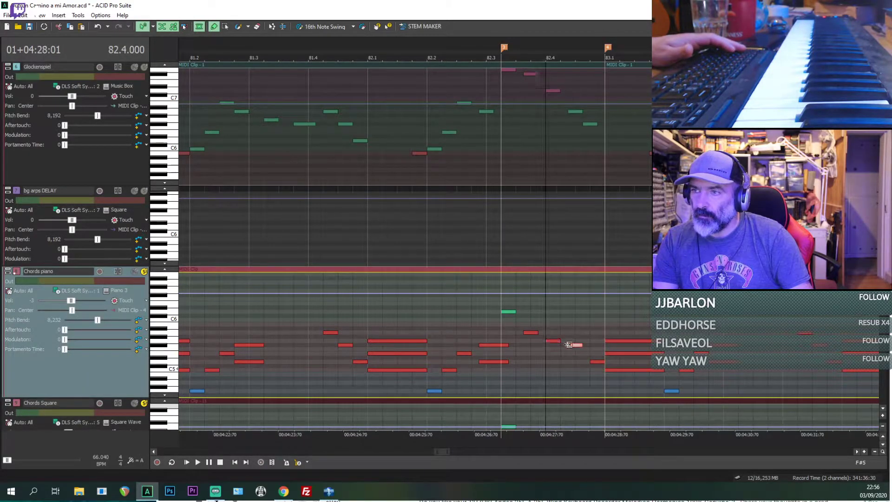
pyautogui.click(590, 362)
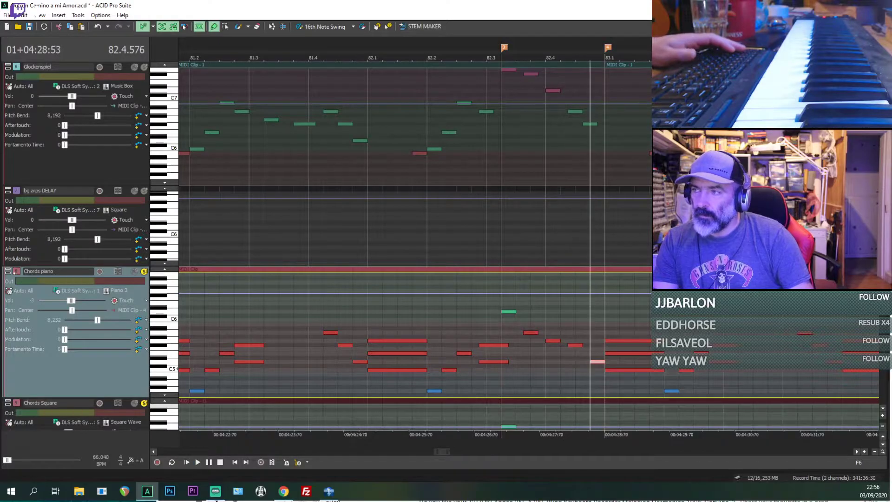
# Step: Mute the reference recording and play the project from bar 82.4.576
pyautogui.scroll(7, 425, 167)
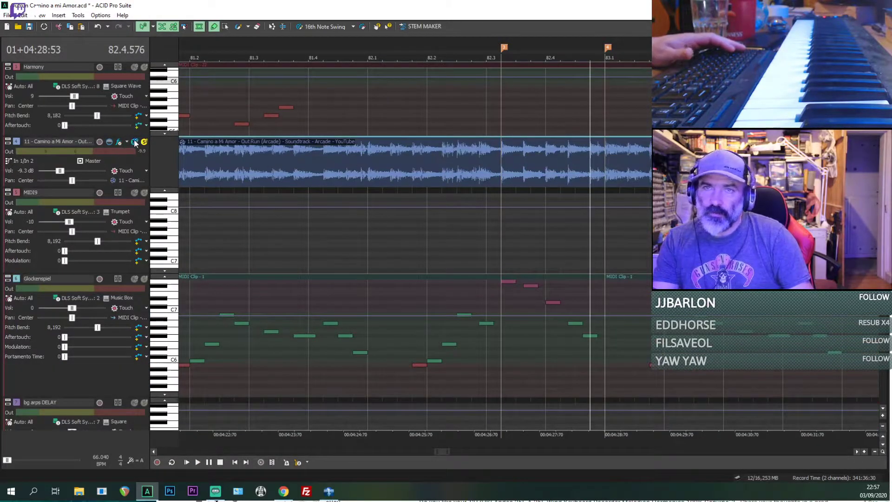
pyautogui.click(135, 142)
pyautogui.press('space')
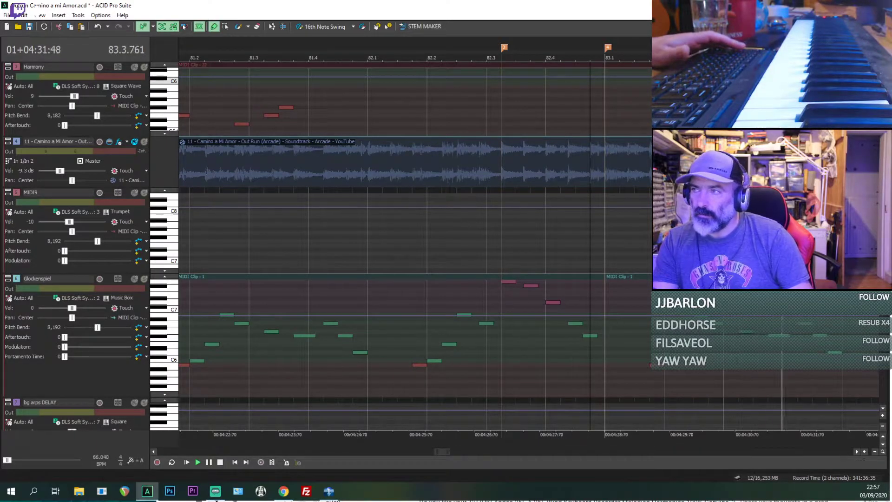
# Step: Solo the reference recording to hear bar 82, return it to muted and compare with the soloed chord tracks
pyautogui.scroll(-5, 474, 251)
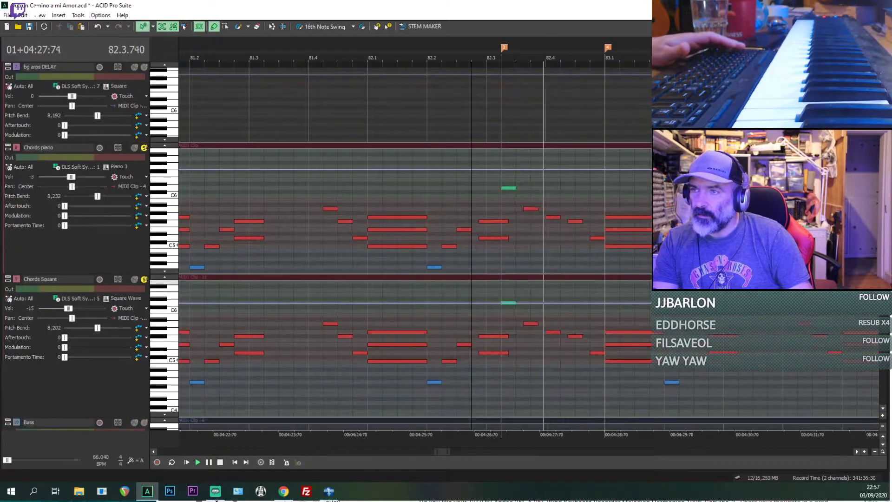
pyautogui.scroll(5, 253, 104)
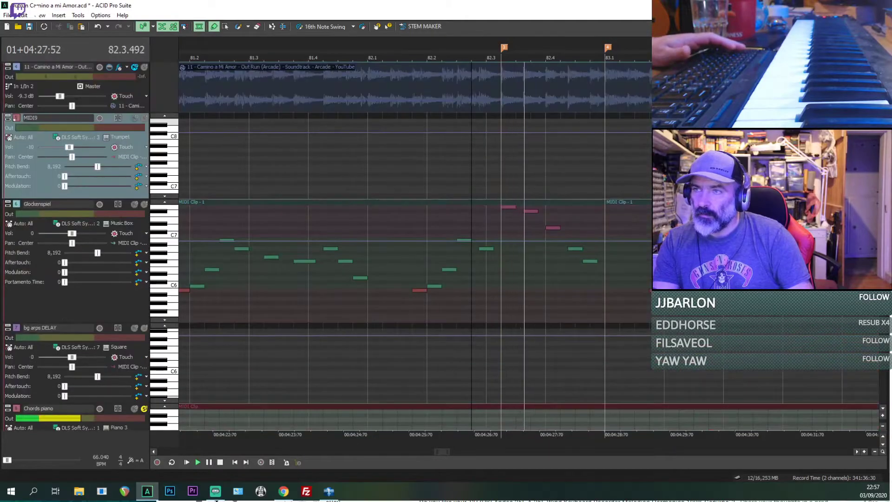
pyautogui.click(135, 67)
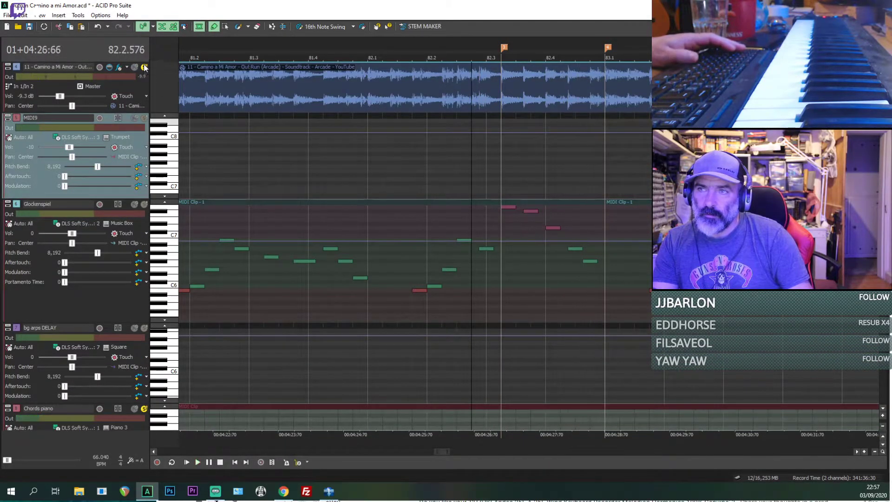
pyautogui.click(141, 67)
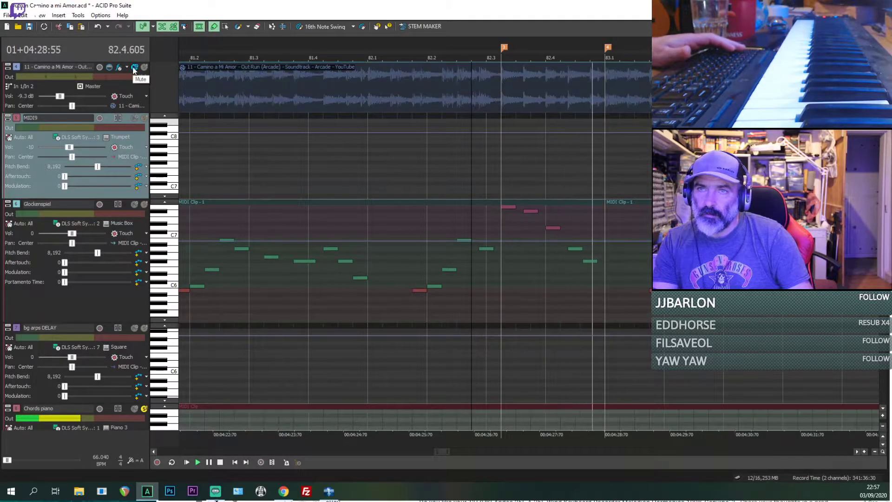
pyautogui.scroll(-5, 399, 246)
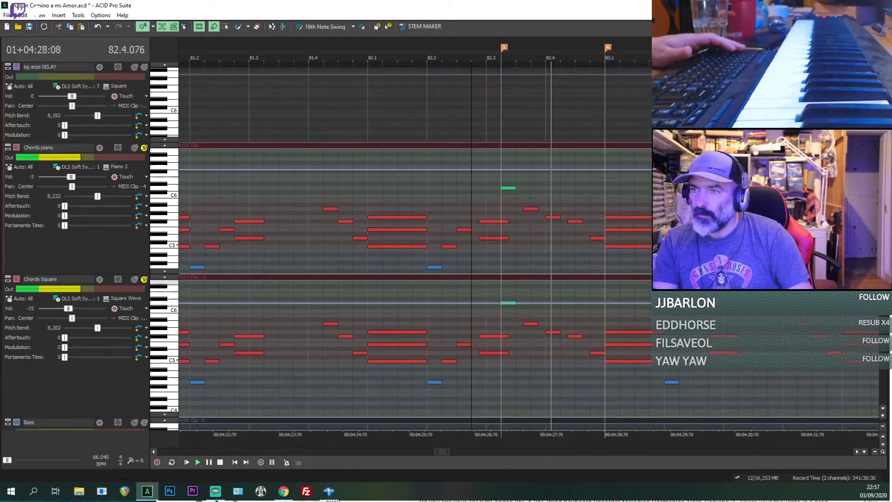
pyautogui.scroll(3, 434, 266)
# Step: Lengthen the D6 note at 82.3.192 in Chords piano and Chords Square, plus the following A5, G5 and F#5 notes in Chords piano
pyautogui.click(625, 189)
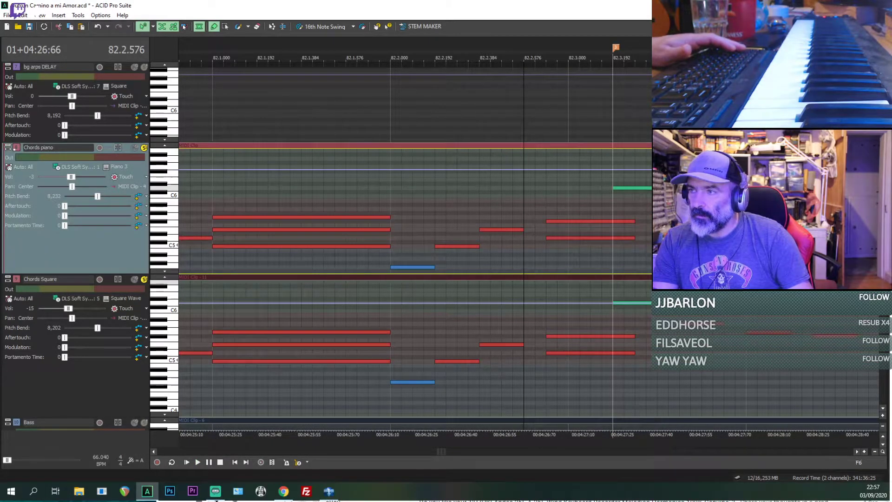
pyautogui.click(646, 303)
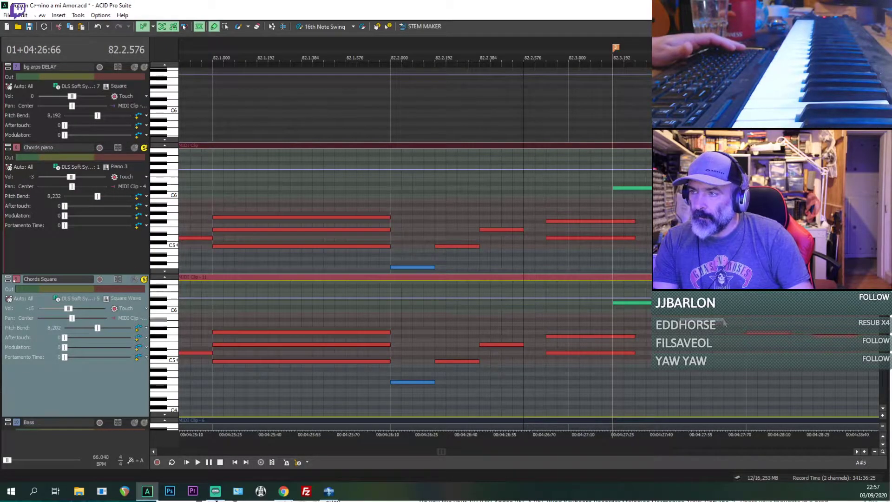
pyautogui.click(644, 188)
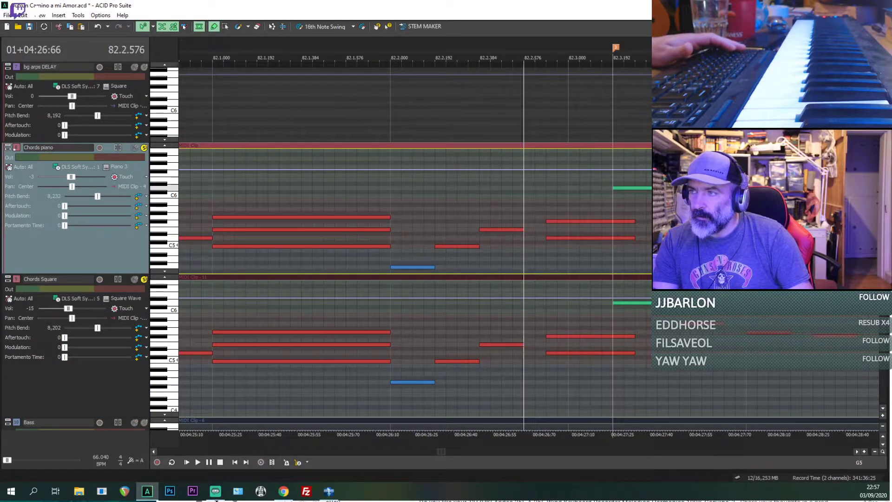
pyautogui.scroll(-3, 744, 217)
pyautogui.press('space')
pyautogui.moveTo(626, 222); pyautogui.dragTo(647, 223)
pyautogui.press('space')
pyautogui.click(634, 229)
pyautogui.scroll(4, 632, 231)
pyautogui.press('space')
pyautogui.scroll(-3, 533, 232)
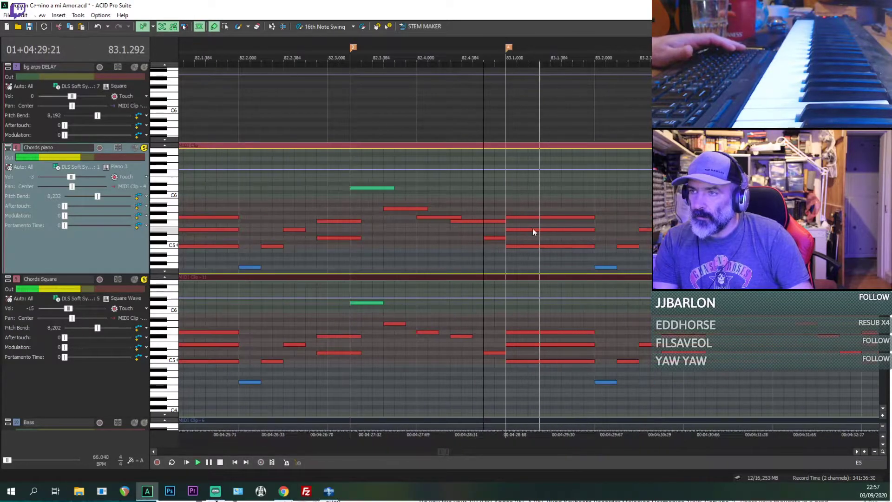
# Step: Play the two chord tracks through beats 3 and 4 of bar 82 to check the lengthened notes
pyautogui.scroll(-3, 534, 232)
pyautogui.press('space')
pyautogui.click(462, 264)
pyautogui.press('space')
pyautogui.scroll(5, 463, 264)
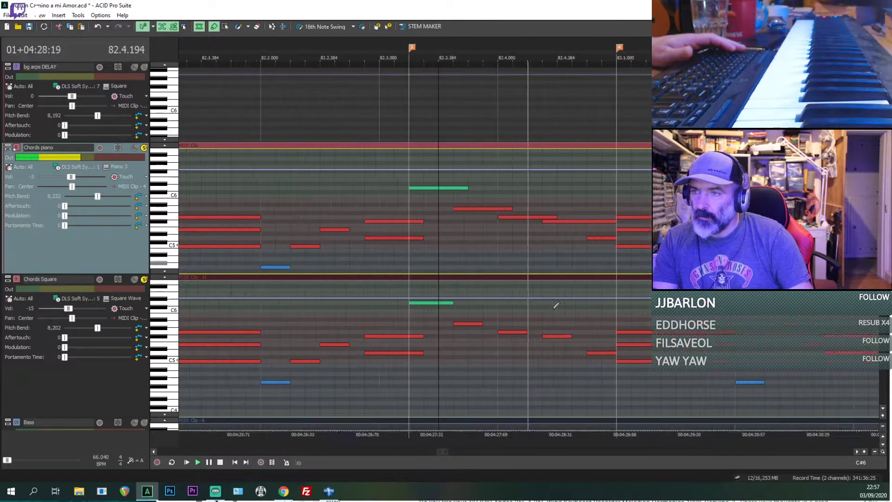
pyautogui.press('space')
# Step: Lengthen the A5, G5 and F#5 notes in Chords Square until each meets the next note, and play from 82.3.192
pyautogui.click(456, 318)
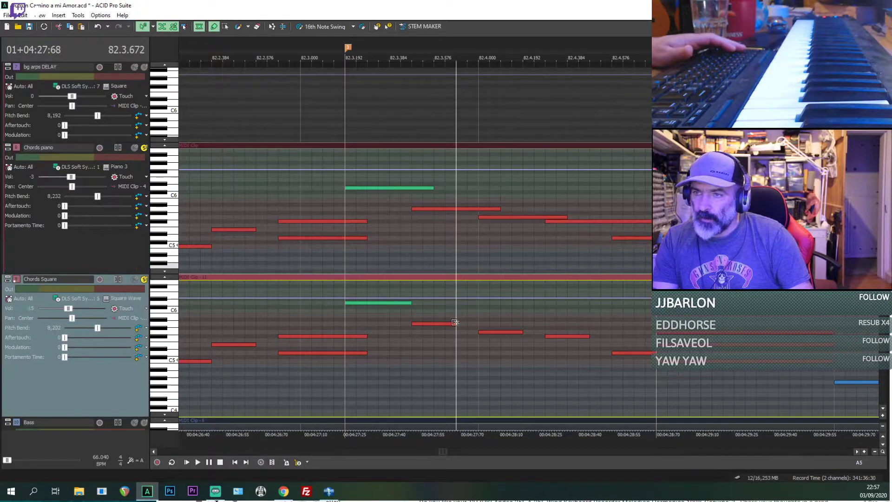
pyautogui.moveTo(539, 335); pyautogui.dragTo(520, 332)
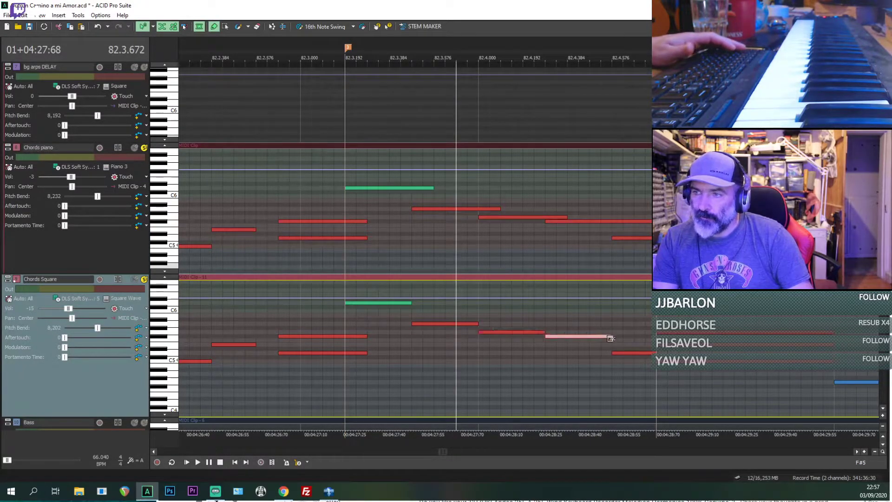
pyautogui.press('space')
pyautogui.press('space')
pyautogui.click(345, 323)
pyautogui.press('space')
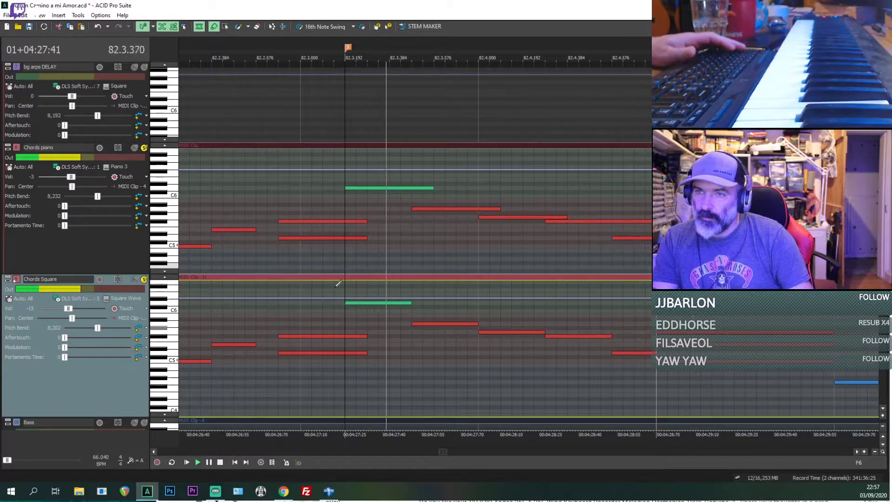
# Step: Take Chords piano and Chords Square out of solo and play all tracks from just before 82.3.192
pyautogui.press('space')
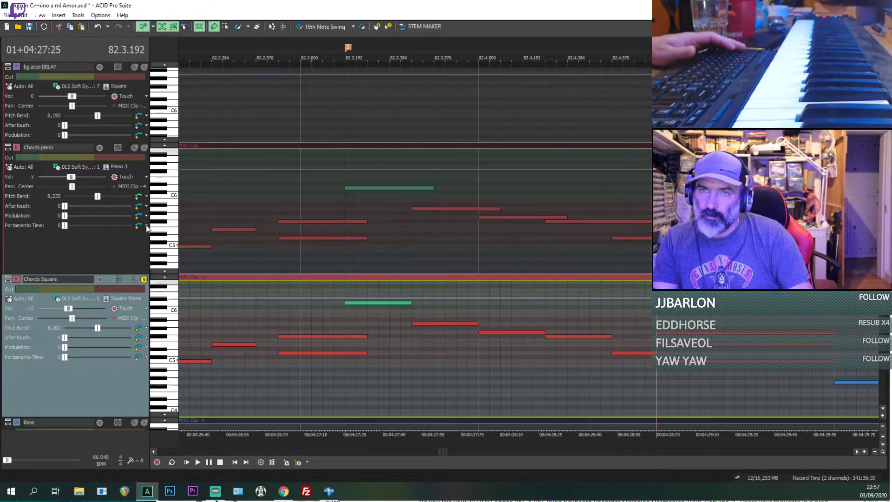
pyautogui.click(145, 280)
pyautogui.press('space')
pyautogui.press('space')
pyautogui.scroll(3, 437, 184)
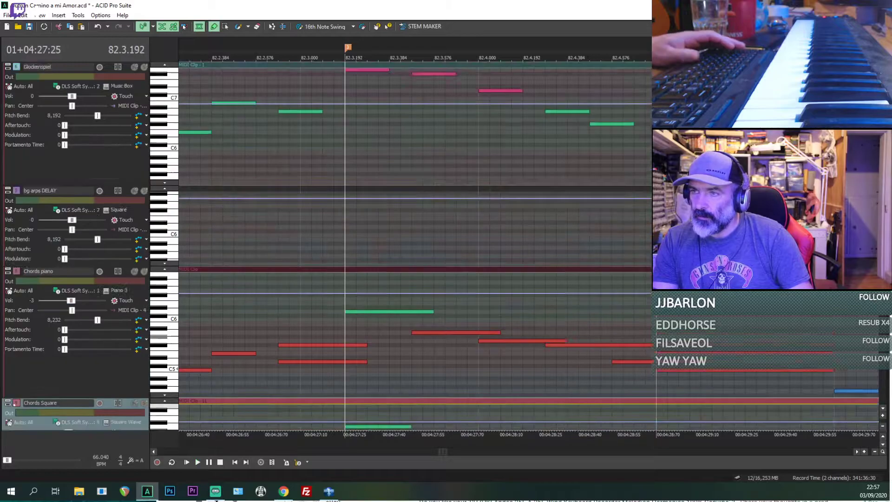
pyautogui.scroll(5, 438, 184)
pyautogui.scroll(-5, 438, 185)
pyautogui.click(290, 251)
pyautogui.press('space')
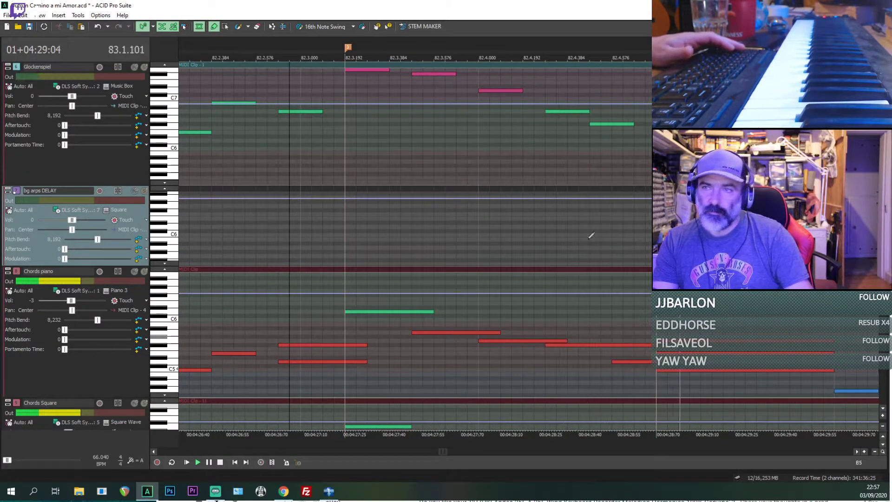
pyautogui.click(333, 235)
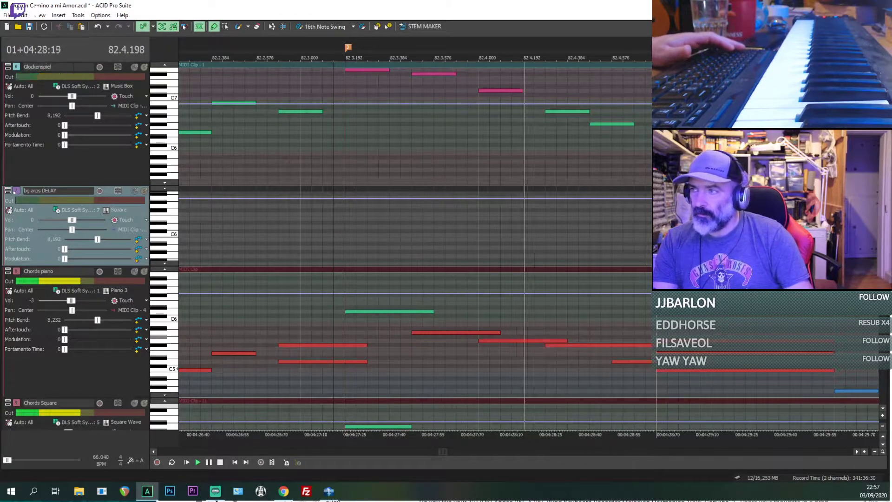
# Step: Add a D6 note to the Saw Wave bg arps DELAY track from 82.3.192 to about 82.3.336 and play it
pyautogui.scroll(5, 634, 110)
pyautogui.press('space')
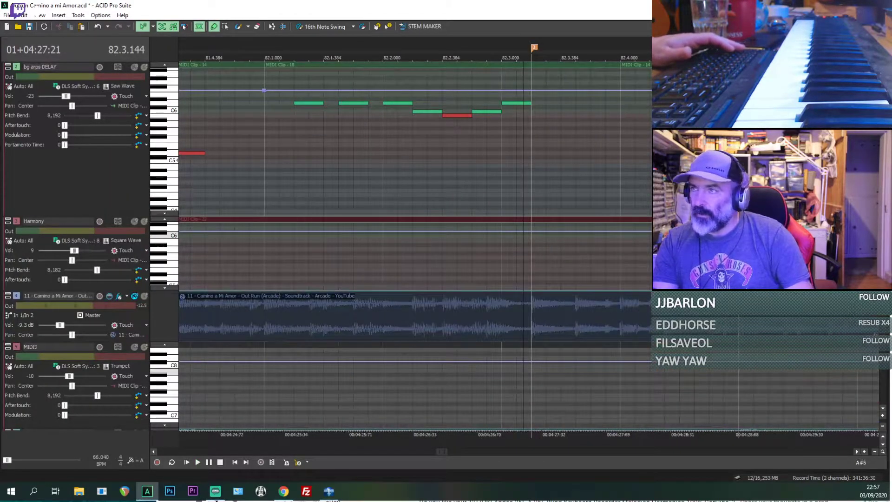
pyautogui.scroll(1, 399, 186)
pyautogui.scroll(1, 552, 210)
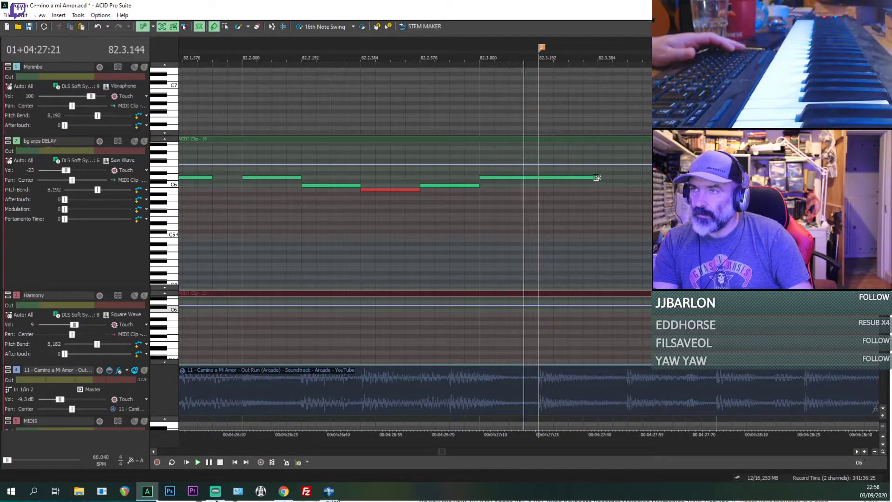
pyautogui.moveTo(596, 177); pyautogui.dragTo(579, 178)
pyautogui.press('space')
pyautogui.press('space')
pyautogui.press('space')
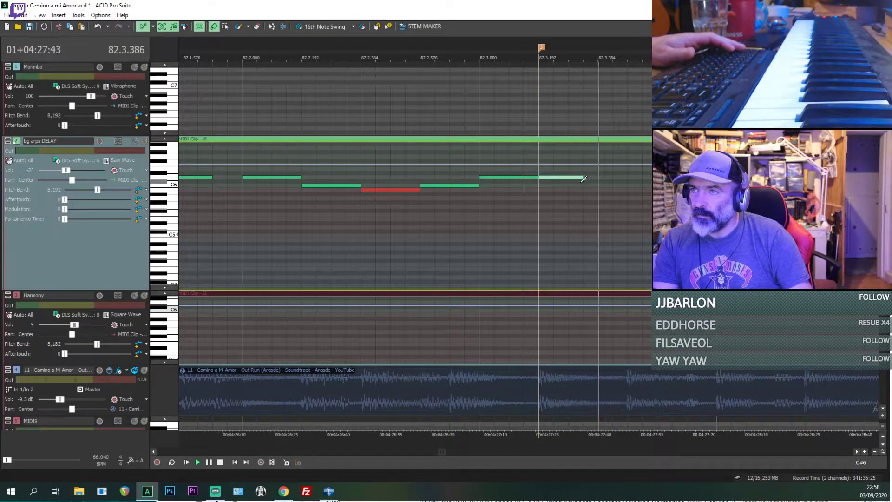
pyautogui.scroll(-2, 606, 185)
pyautogui.press('space')
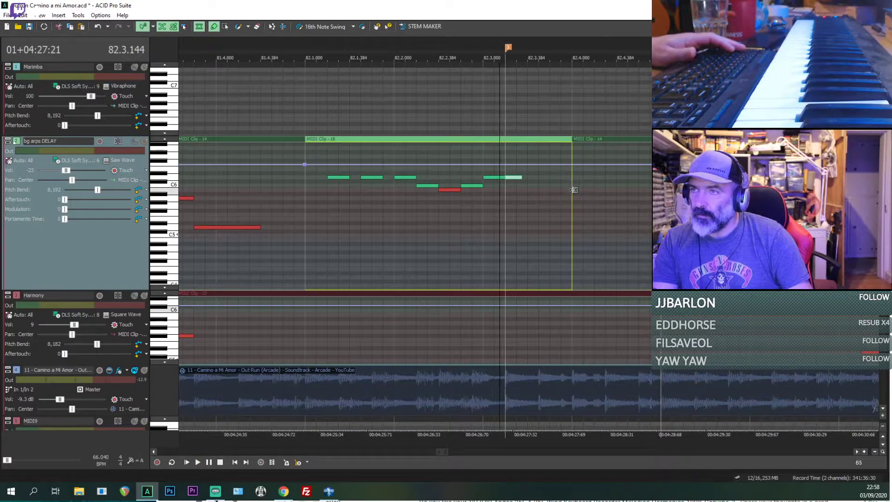
# Step: Extend the bg arps DELAY clip at bar 82, MIDI Clip - 18, to the start of bar 83
pyautogui.moveTo(575, 190); pyautogui.dragTo(647, 199)
pyautogui.moveTo(572, 204); pyautogui.dragTo(618, 208)
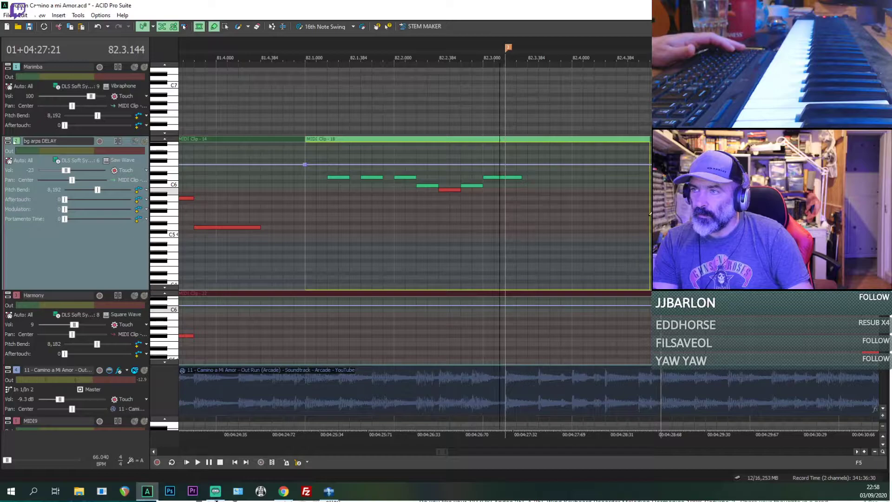
pyautogui.moveTo(649, 217); pyautogui.dragTo(650, 217)
pyautogui.click(649, 219)
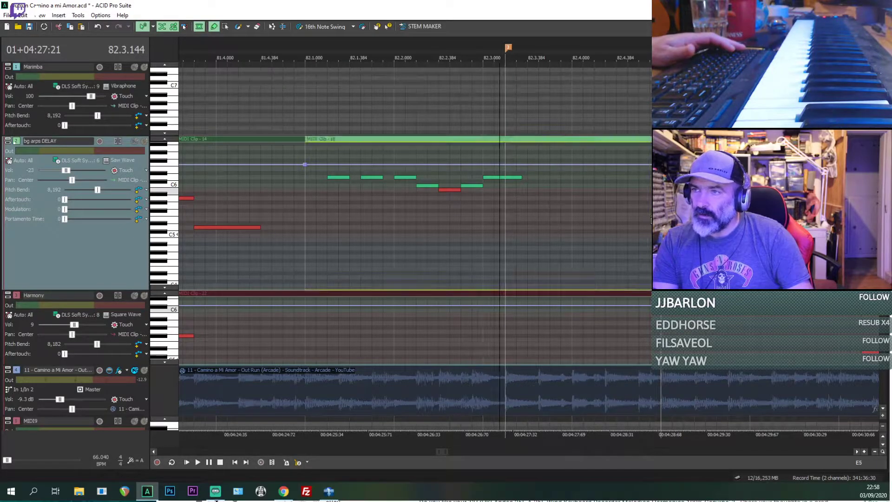
# Step: Play the new D6 note in the bg arps DELAY track and lengthen it to 82.3.480
pyautogui.press('space')
pyautogui.scroll(1, 612, 208)
pyautogui.press('space')
pyautogui.press('space')
pyautogui.press('space')
pyautogui.scroll(2, 533, 199)
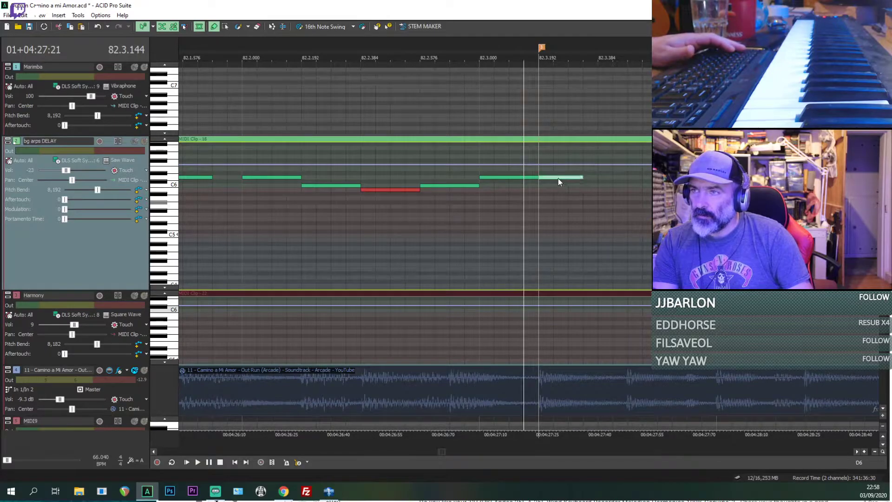
pyautogui.click(559, 180)
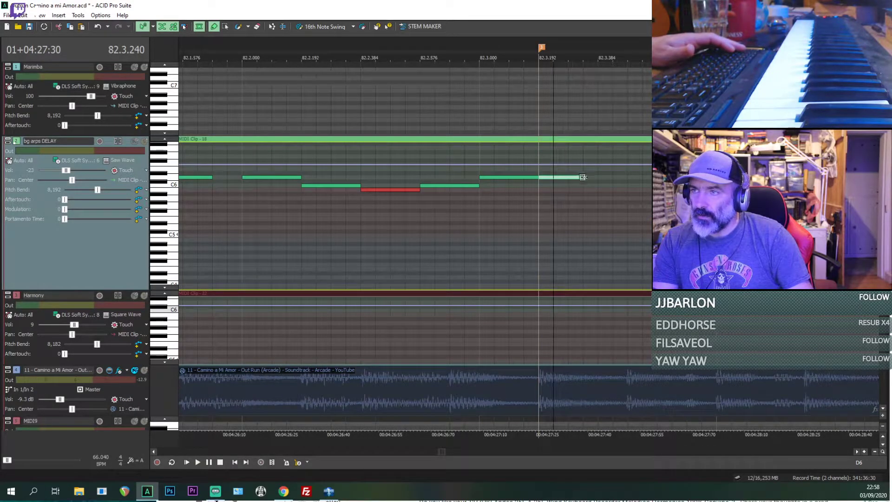
pyautogui.moveTo(582, 177); pyautogui.dragTo(612, 181)
# Step: Add an A5 note to the bg arps DELAY clip from 82.3.480 to 82.4.000
pyautogui.scroll(-3, 632, 178)
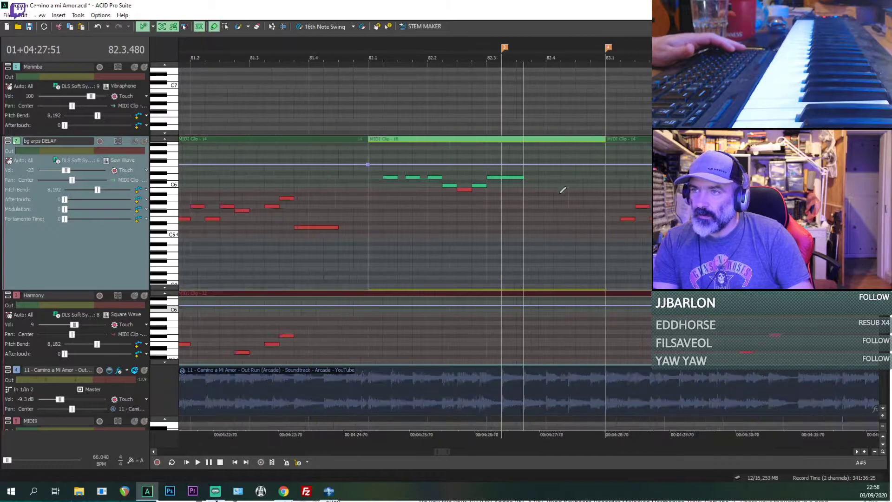
pyautogui.scroll(3, 528, 192)
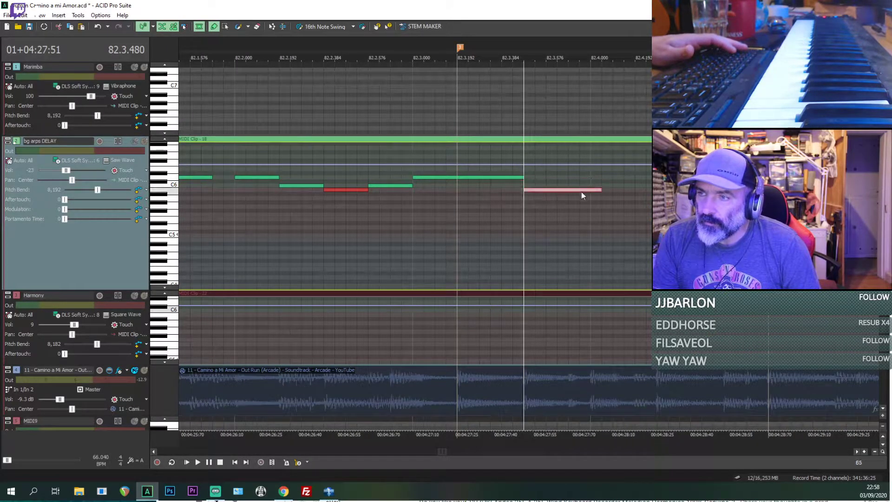
pyautogui.moveTo(581, 192)
pyautogui.mouseDown()
pyautogui.moveTo(578, 206)
pyautogui.moveTo(579, 197)
pyautogui.mouseUp()
pyautogui.press('space')
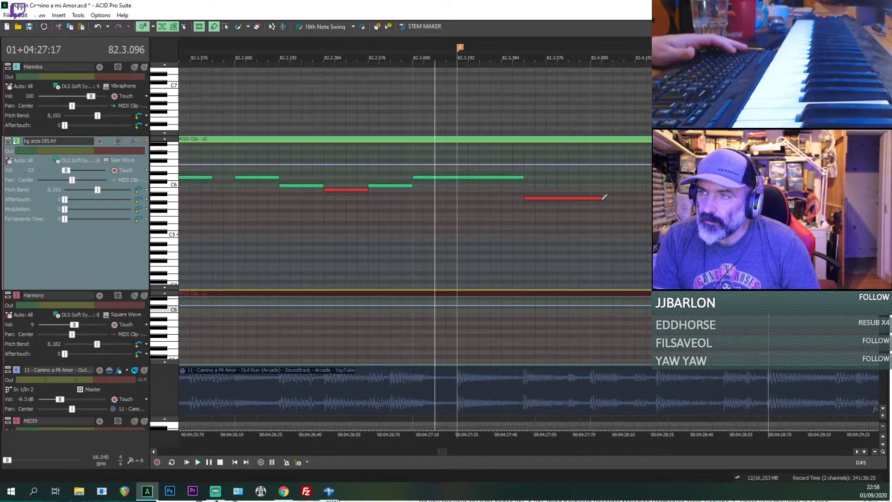
pyautogui.moveTo(603, 198); pyautogui.dragTo(598, 198)
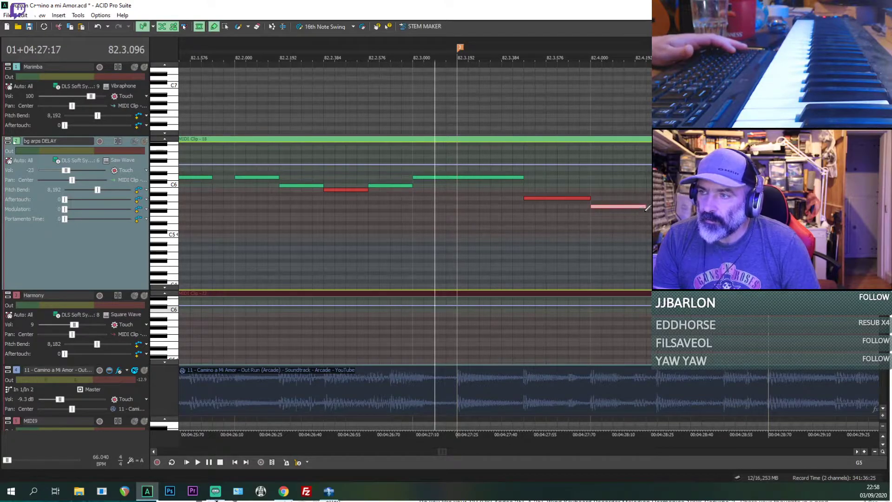
# Step: Add descending G5, F#5 and D5 notes from 82.4.000 to the end of the bg arps DELAY clip and play from 82.3.000
pyautogui.moveTo(646, 210); pyautogui.dragTo(658, 211)
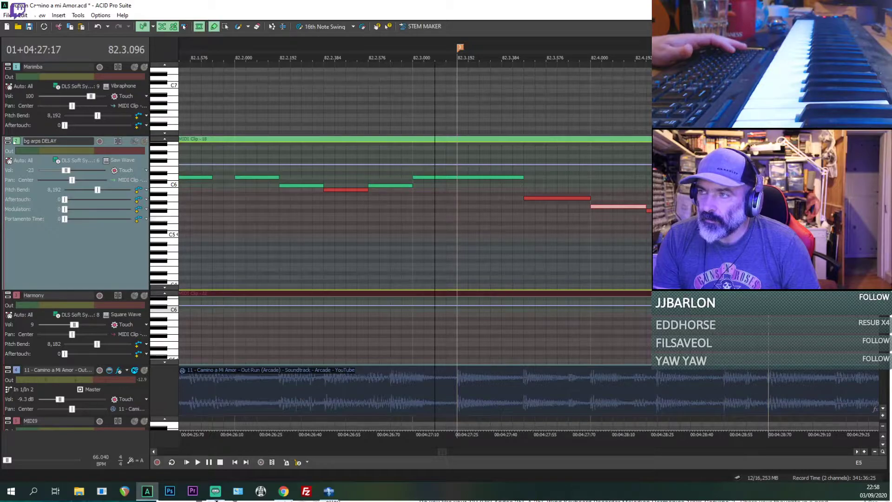
pyautogui.click(659, 231)
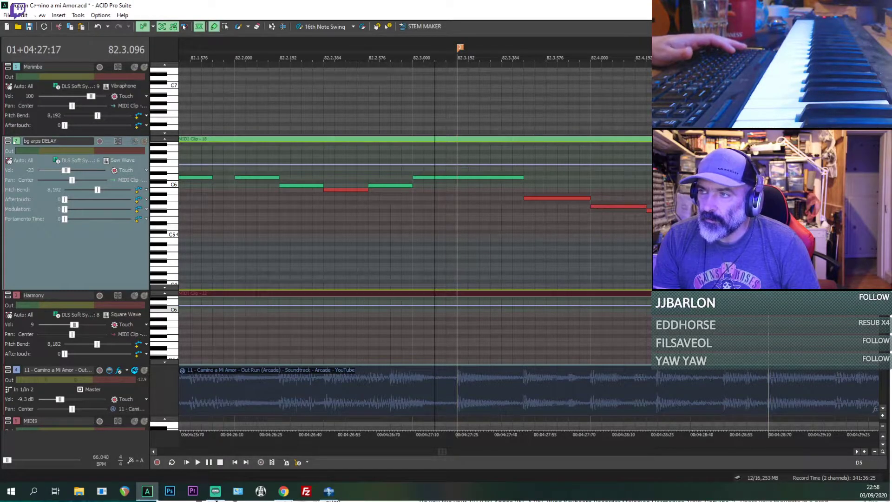
pyautogui.click(415, 243)
pyautogui.press('space')
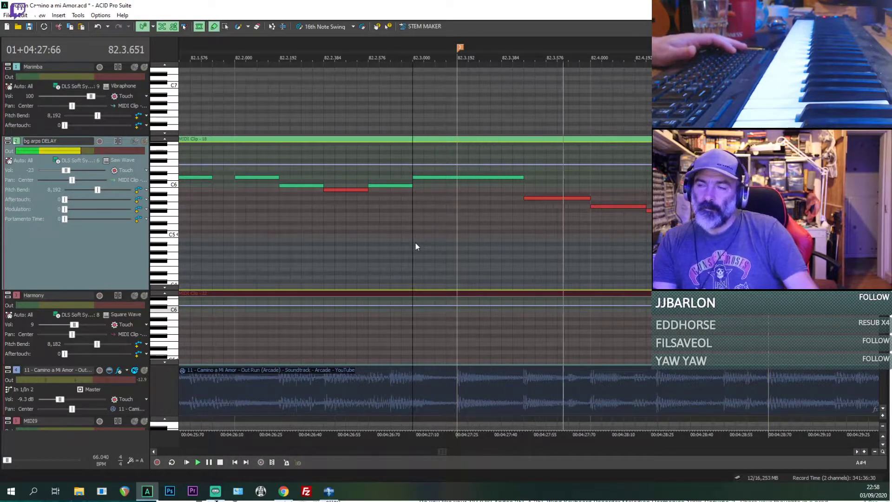
# Step: Play the arrangement from the end of bar 81 and look over the tracks down to Bass and Drums
pyautogui.scroll(-5, 415, 243)
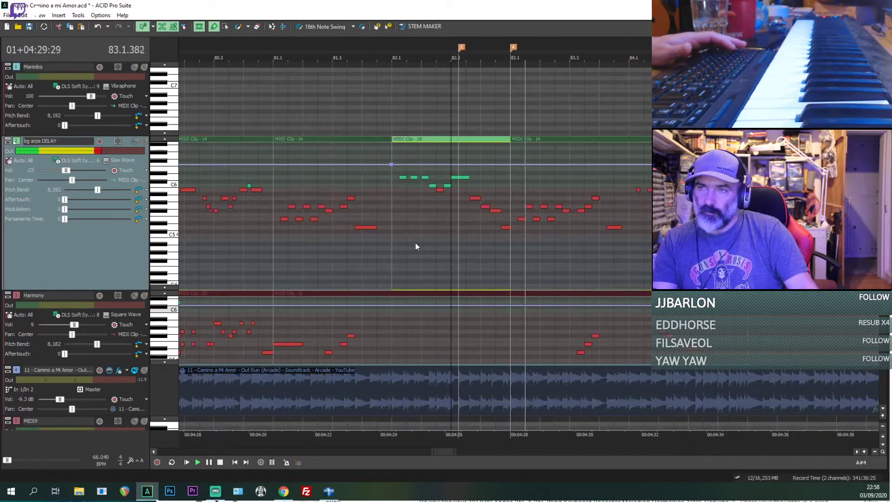
pyautogui.click(378, 257)
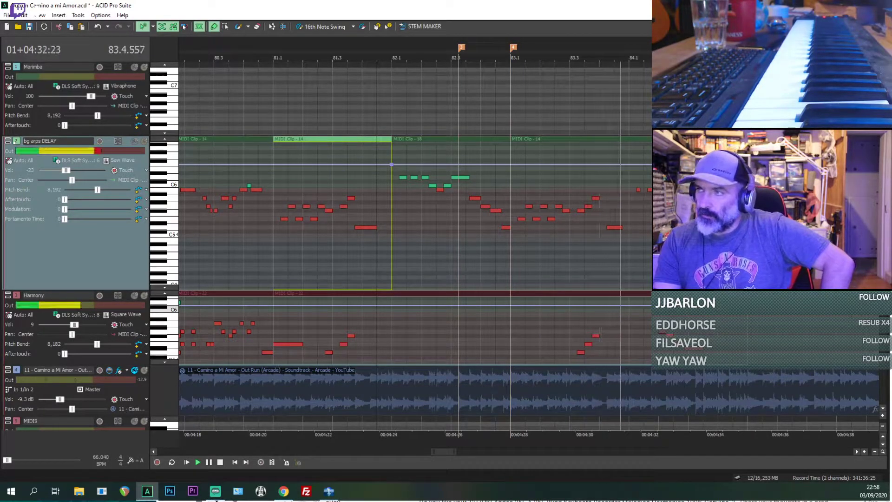
pyautogui.scroll(-8, 56, 312)
pyautogui.scroll(-3, 399, 246)
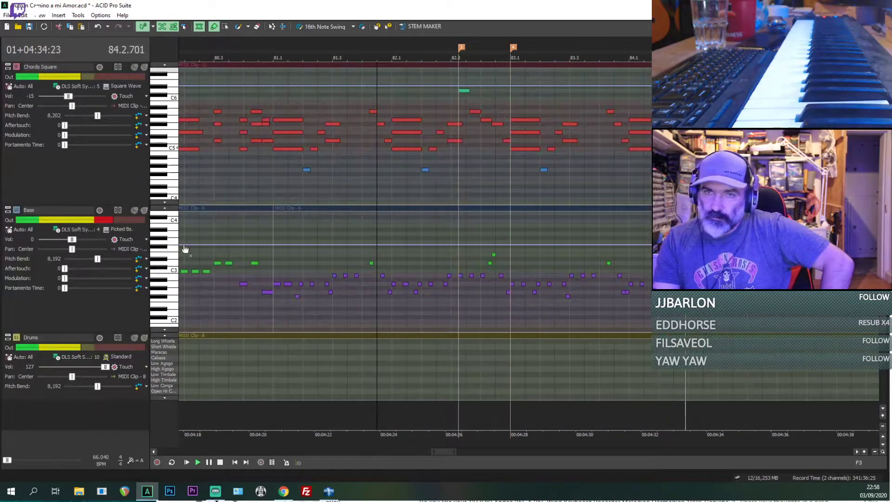
# Step: Set the Bass track volume to 31 and place the playback cursor at 81.1.000 in its piano roll
pyautogui.moveTo(71, 239); pyautogui.dragTo(82, 240)
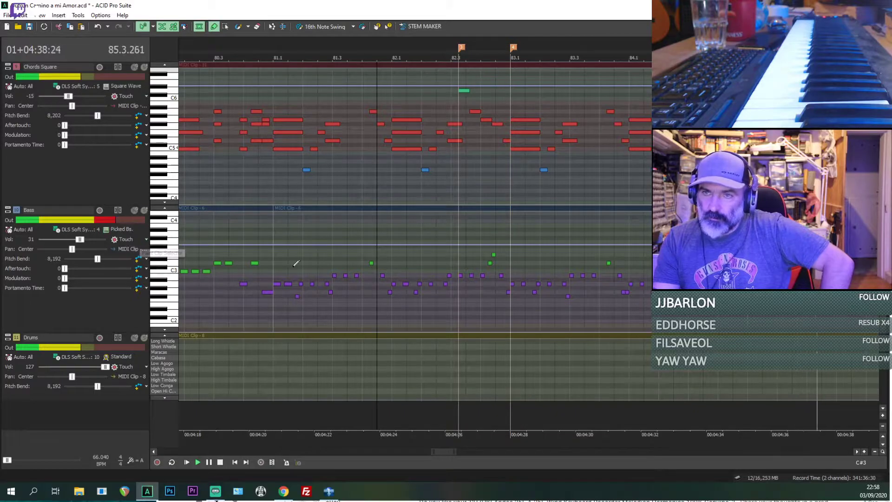
pyautogui.scroll(-3, 294, 268)
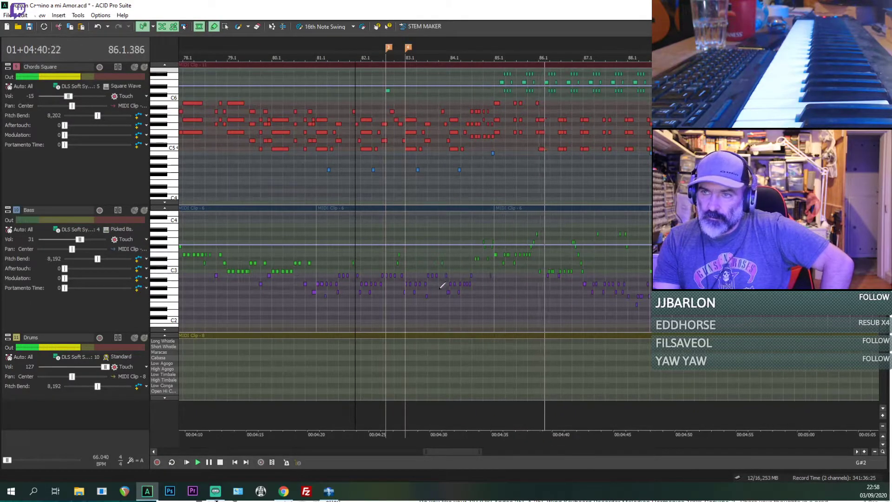
pyautogui.click(320, 298)
pyautogui.scroll(3, 320, 298)
pyautogui.press('space')
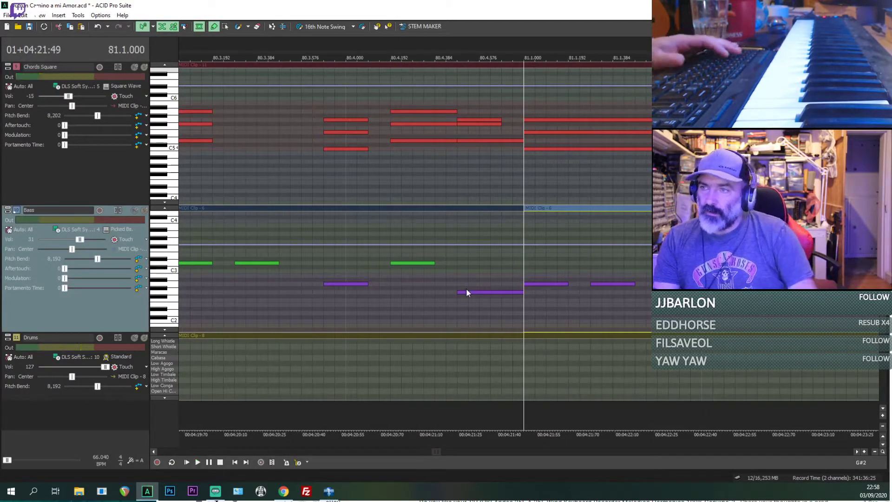
# Step: Select the Bass notes from bar 81 onward and switch back to the Draw tool
pyautogui.scroll(-2, 593, 275)
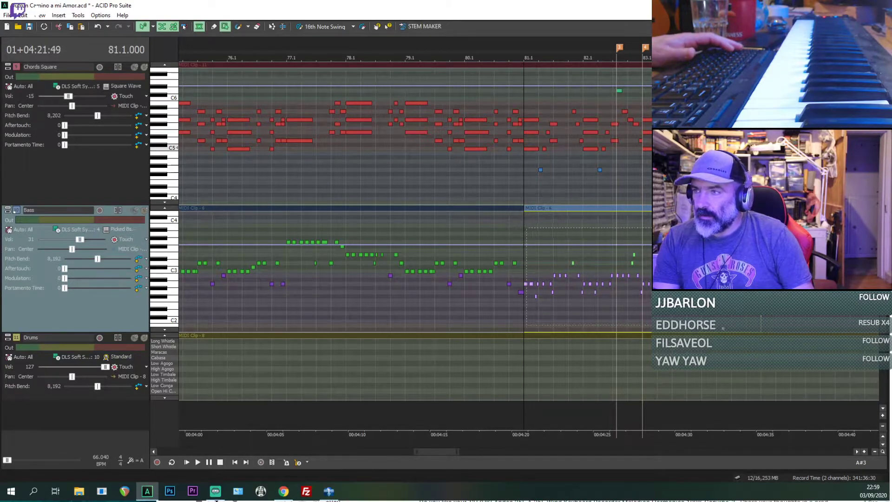
pyautogui.scroll(8, 647, 310)
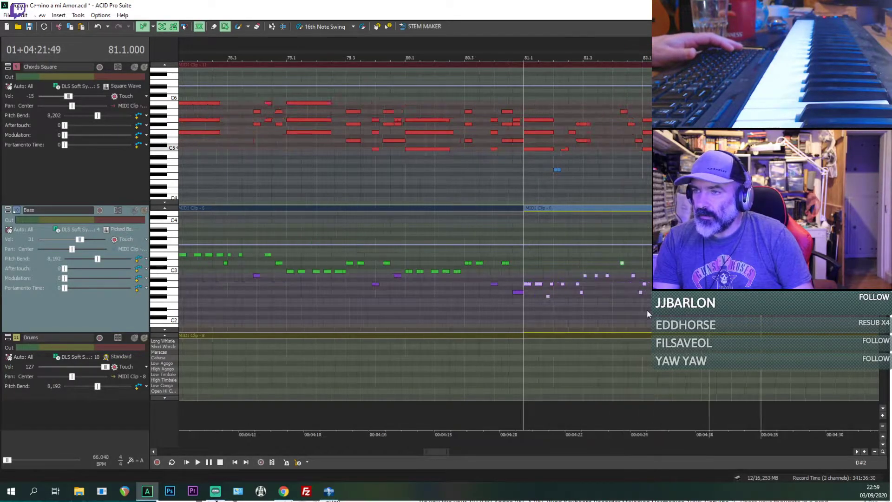
pyautogui.press('d')
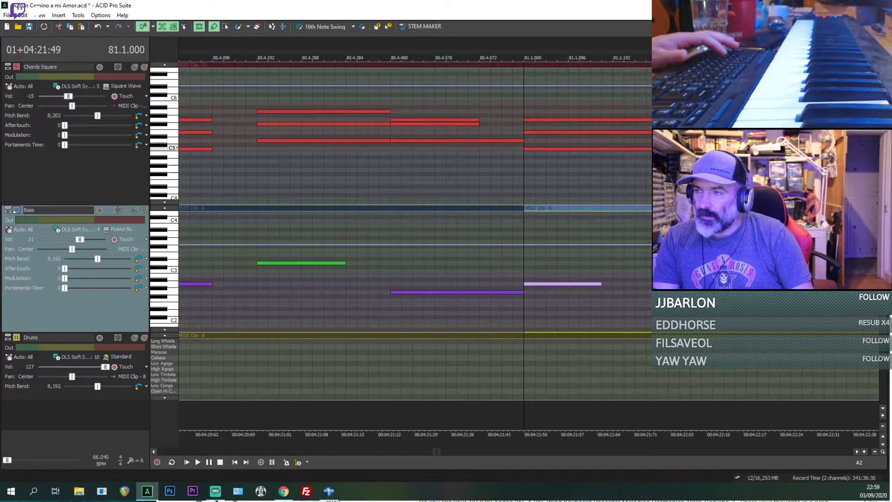
pyautogui.press('Down')
pyautogui.press('Down')
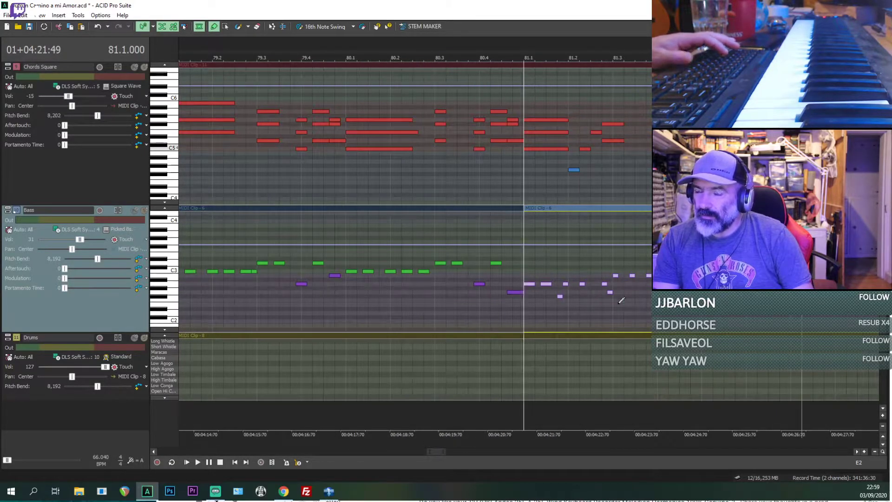
# Step: Play the Bass part from bar 81 and replay it from 81.1.384 to compare the note lengths
pyautogui.press('space')
pyautogui.scroll(1, 619, 303)
pyautogui.click(568, 304)
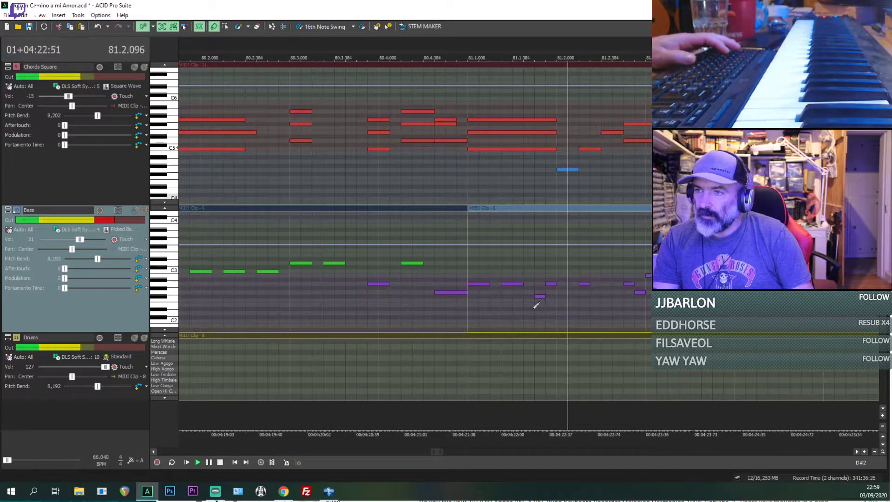
pyautogui.press('space')
pyautogui.press('space')
pyautogui.press('space')
pyautogui.press('space')
pyautogui.press('space')
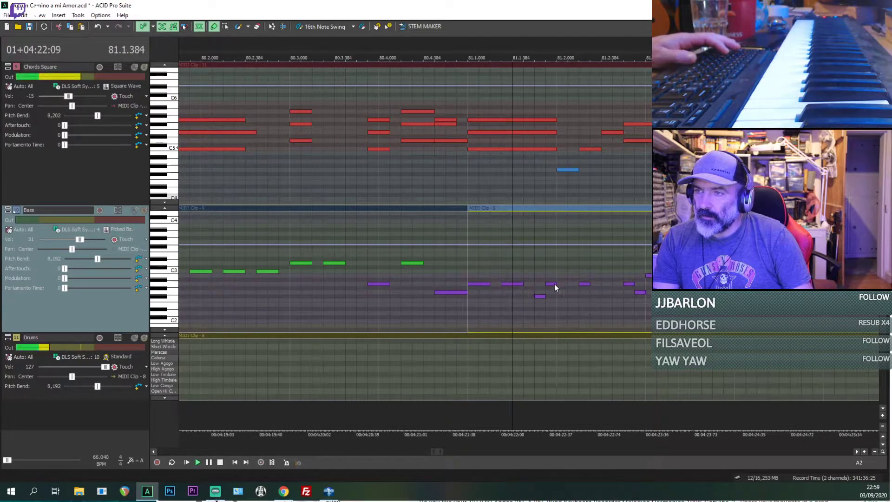
# Step: Lengthen the Bass A2 note at 81.1.672 to 81.2.096 and the following A2 to 81.2.384, replaying from 81.1.384
pyautogui.moveTo(555, 284); pyautogui.dragTo(585, 285)
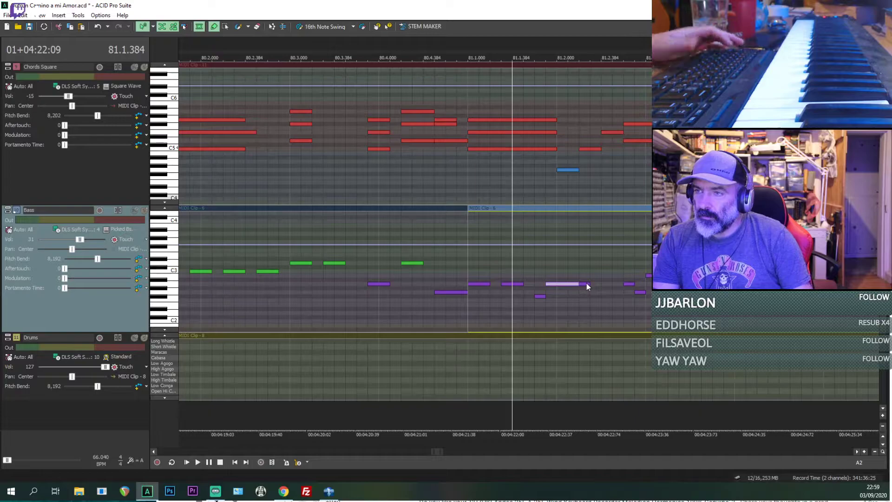
pyautogui.press('space')
pyautogui.press('space')
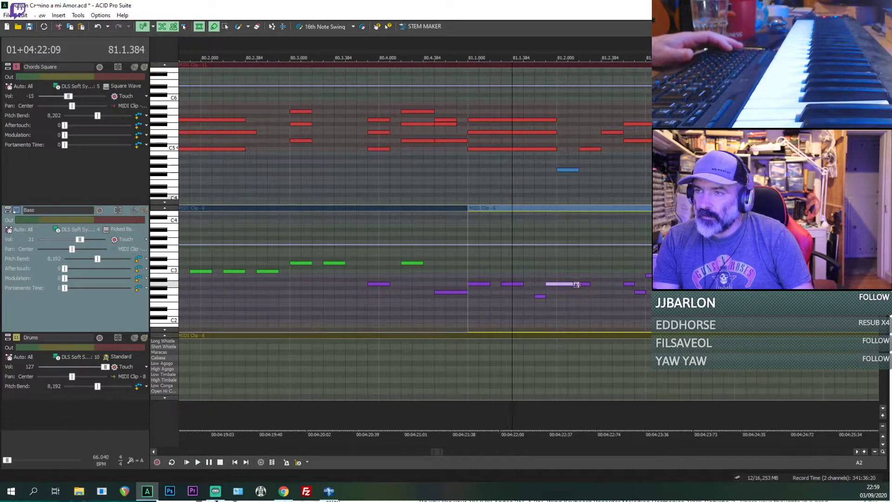
pyautogui.press('space')
pyautogui.press('space')
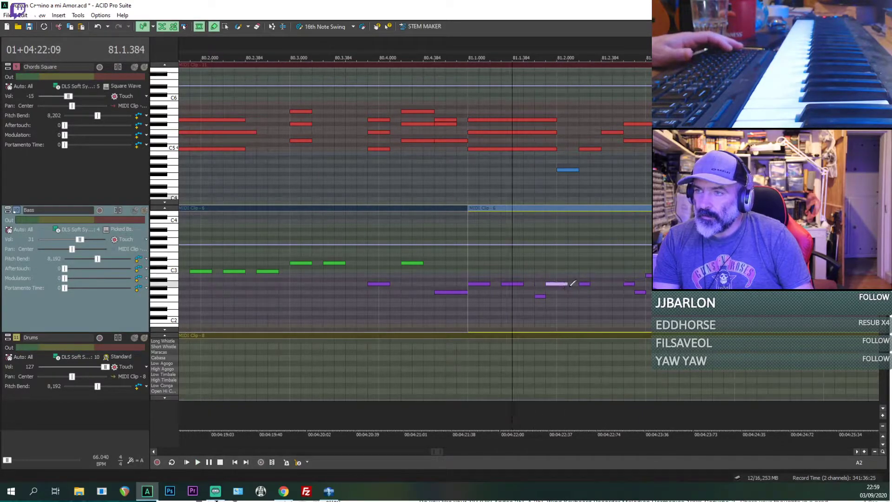
pyautogui.press('space')
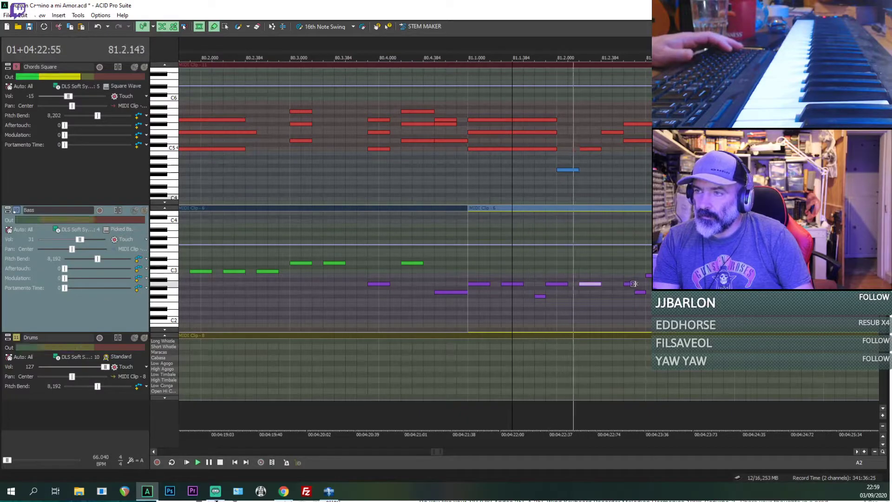
pyautogui.press('space')
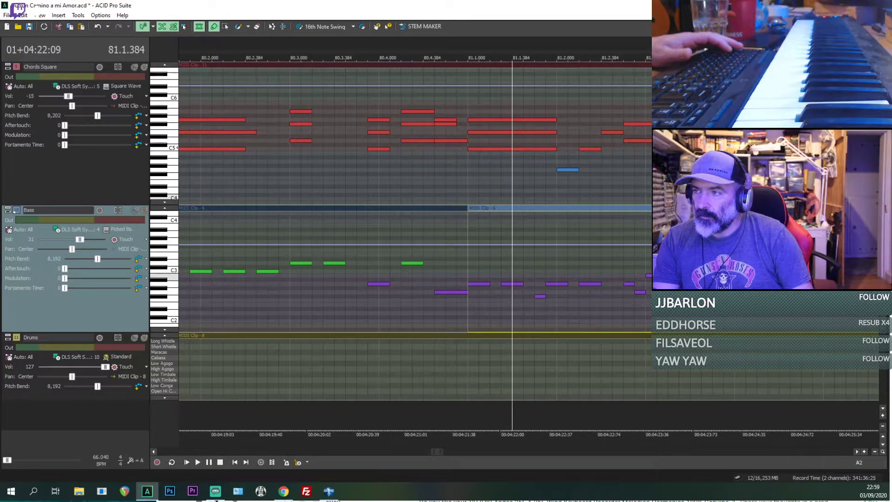
# Step: Lengthen the Bass B2 and D3 notes in beats 81.3 and 81.4 to 192 ticks each and play the passage into bar 82
pyautogui.press('space')
pyautogui.scroll(-3, 528, 288)
pyautogui.scroll(2, 529, 288)
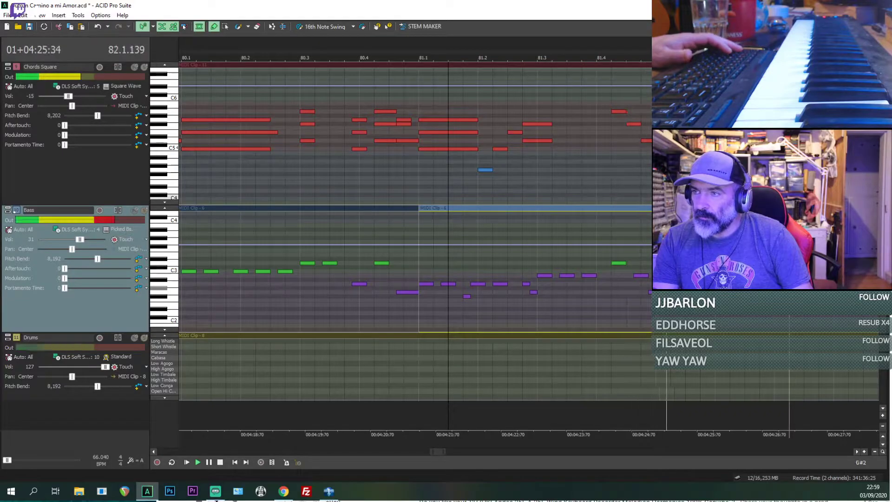
pyautogui.press('space')
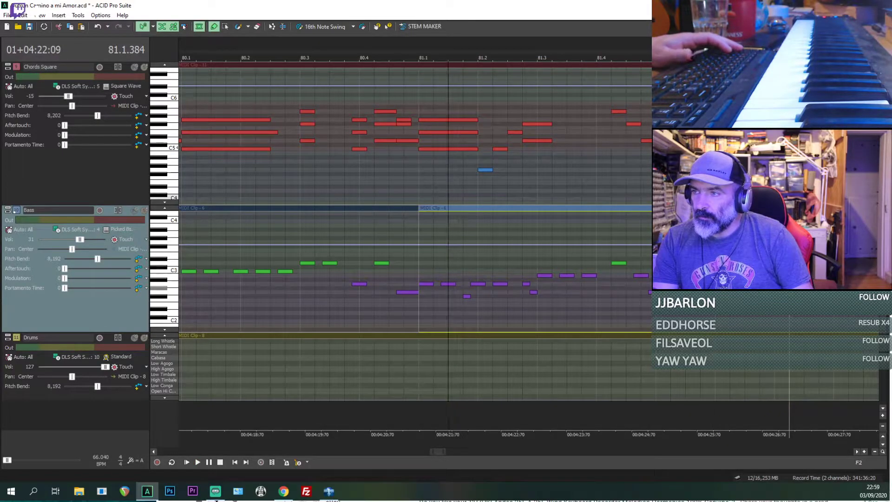
pyautogui.press('space')
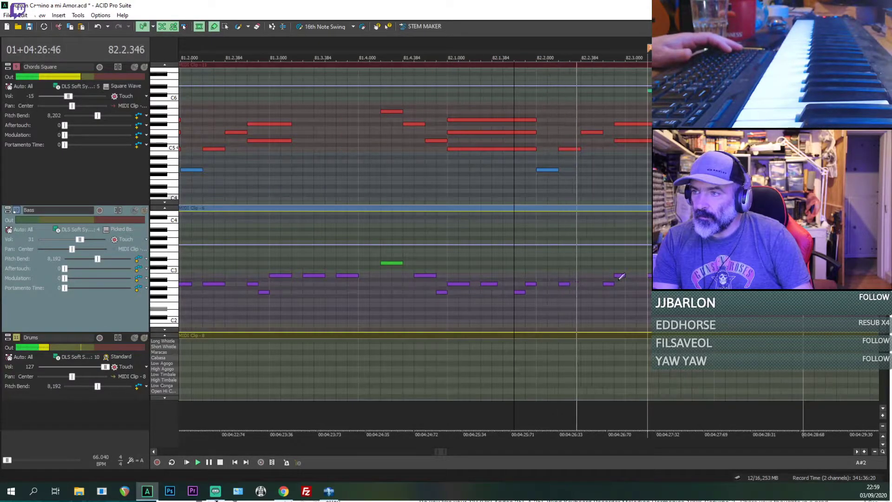
# Step: Replace the two adjoining A2 notes at 82.2.192 with one ending at 82.2.480 and lengthen the B2 and E3 notes through bar 82 to 192 ticks
pyautogui.press('space')
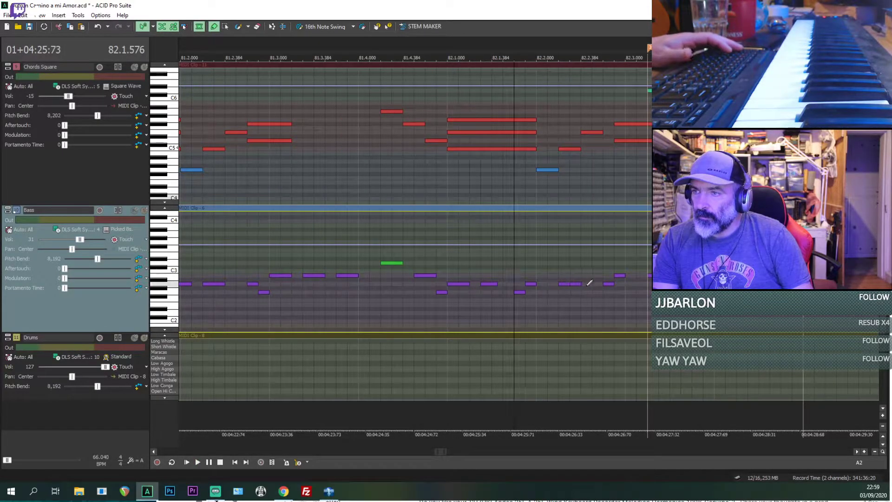
pyautogui.press('space')
pyautogui.press('space')
pyautogui.click(576, 284)
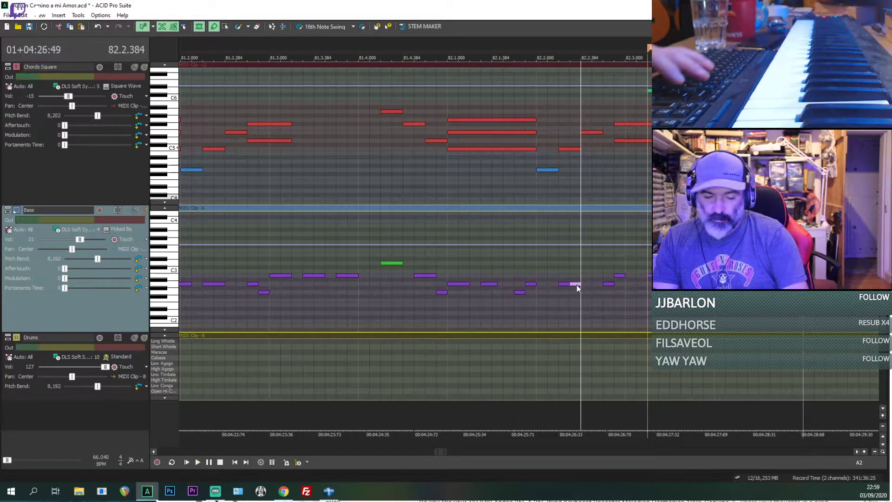
pyautogui.moveTo(576, 285); pyautogui.dragTo(651, 280)
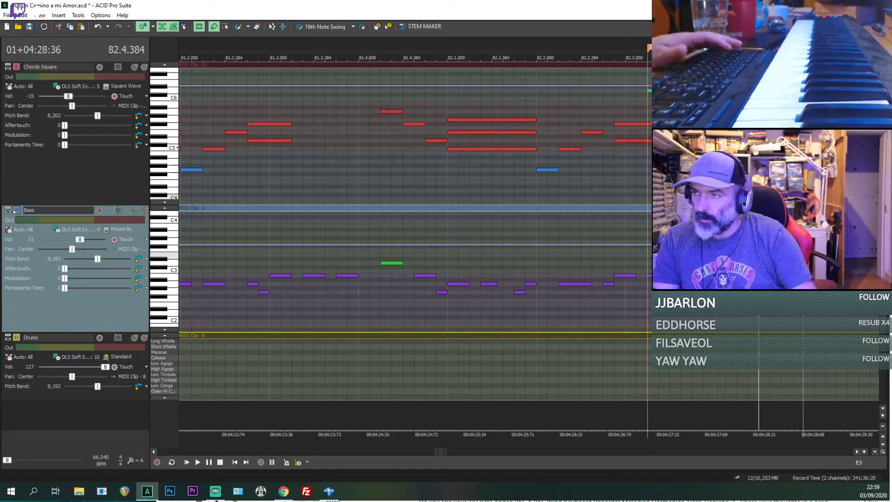
# Step: Lengthen the Bass A2 notes across beats 83.1 and 83.2 to 192 ticks each, playing from 82.4.384 and from 83.2.000
pyautogui.press('space')
pyautogui.scroll(-1, 781, 276)
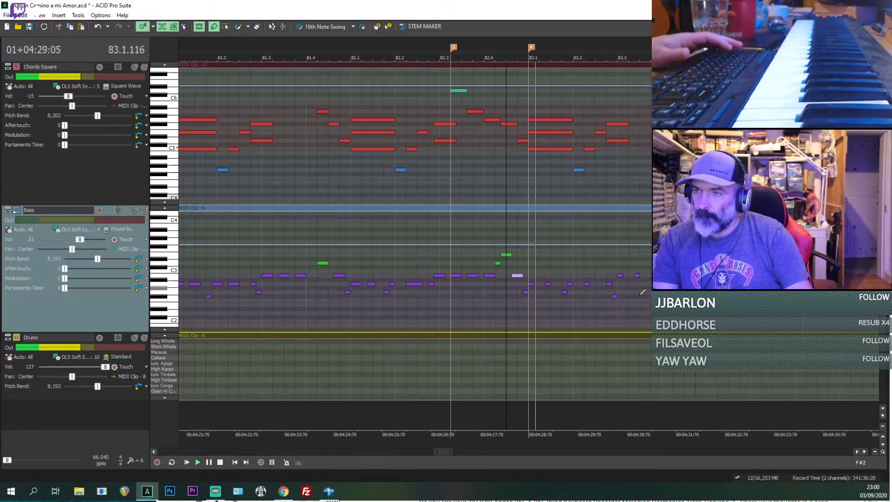
pyautogui.press('space')
pyautogui.click(531, 296)
pyautogui.scroll(2, 530, 296)
pyautogui.press('space')
pyautogui.press('space')
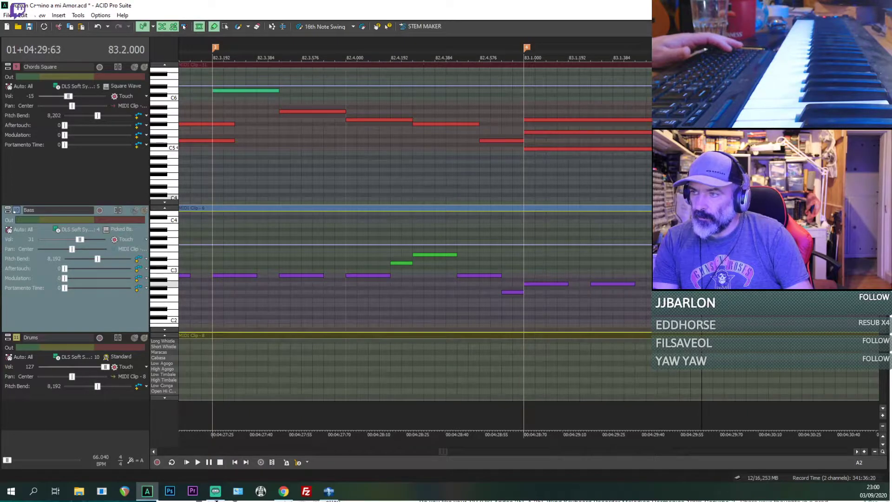
pyautogui.scroll(-2, 580, 275)
pyautogui.press('space')
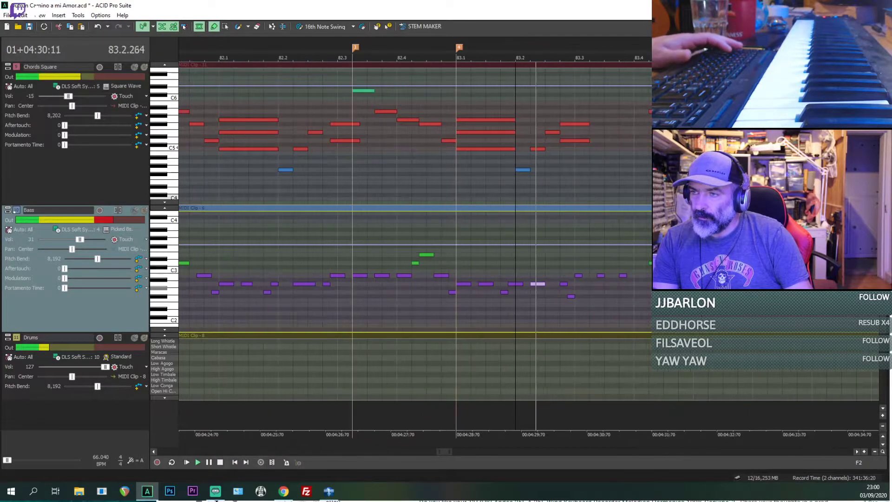
pyautogui.press('space')
# Step: Play the edited Bass part from 81.1.000 to review it
pyautogui.scroll(-3, 521, 304)
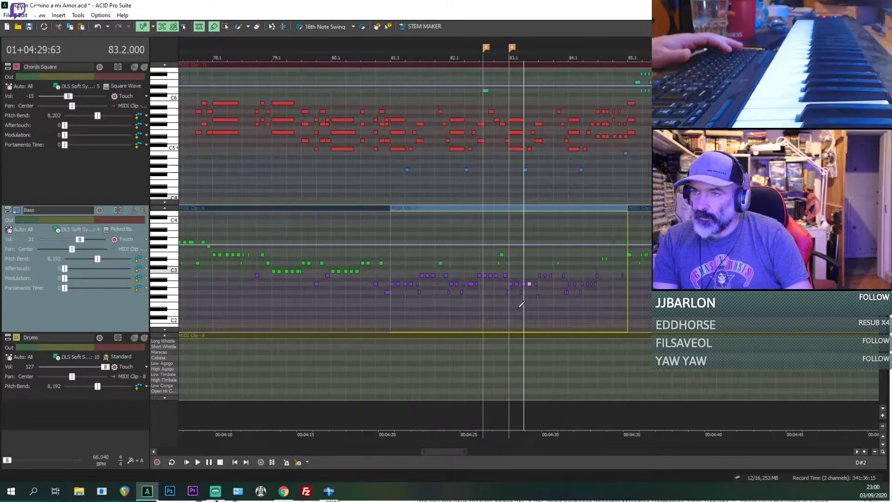
pyautogui.click(391, 306)
pyautogui.press('space')
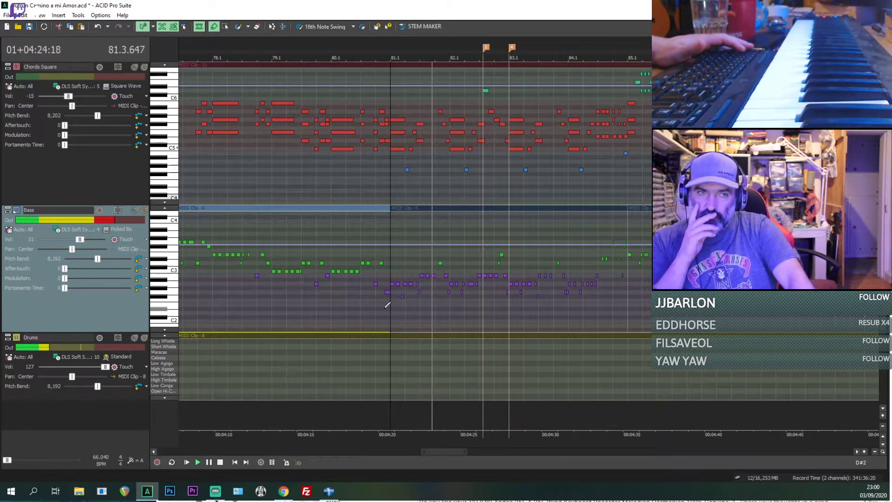
pyautogui.press('space')
# Step: Lengthen the Bass B2 note at 81.3.000 to 81.3.288 and play from 81.1.000
pyautogui.press('space')
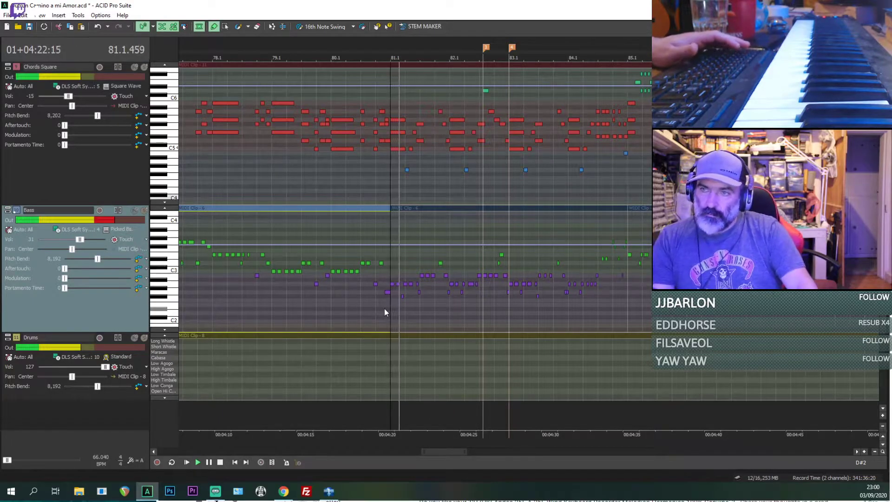
pyautogui.scroll(3, 385, 307)
pyautogui.press('space')
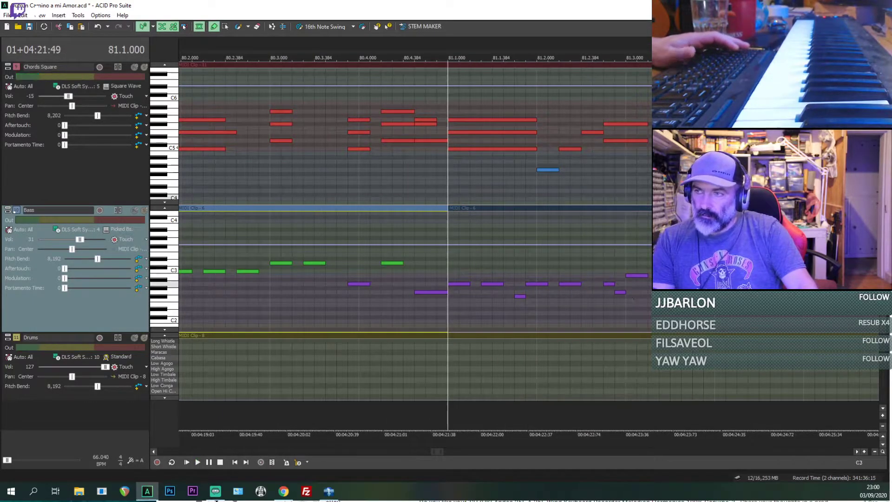
pyautogui.click(645, 275)
pyautogui.press('space')
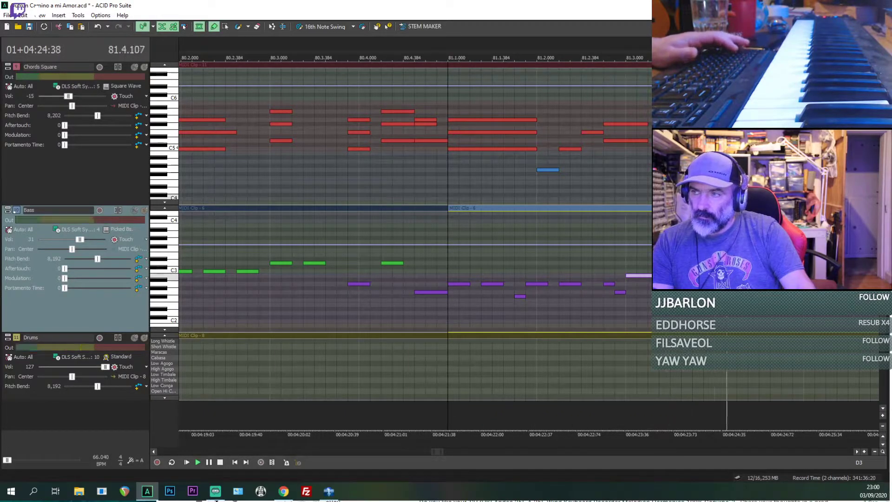
pyautogui.scroll(-1, 659, 263)
pyautogui.press('space')
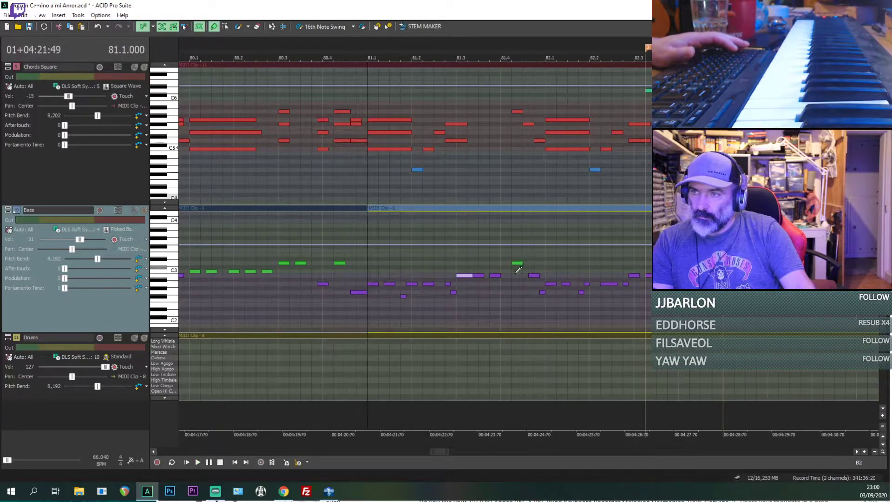
# Step: Lengthen the Bass D3 note at 81.4.192 to 81.4.480 and play on from that note
pyautogui.click(516, 264)
pyautogui.scroll(2, 517, 264)
pyautogui.moveTo(554, 264); pyautogui.dragTo(566, 265)
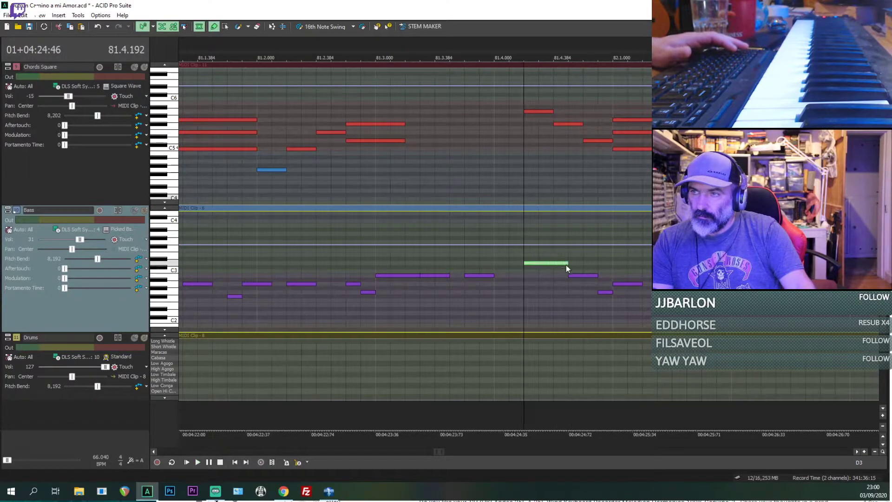
pyautogui.press('space')
pyautogui.scroll(-1, 569, 263)
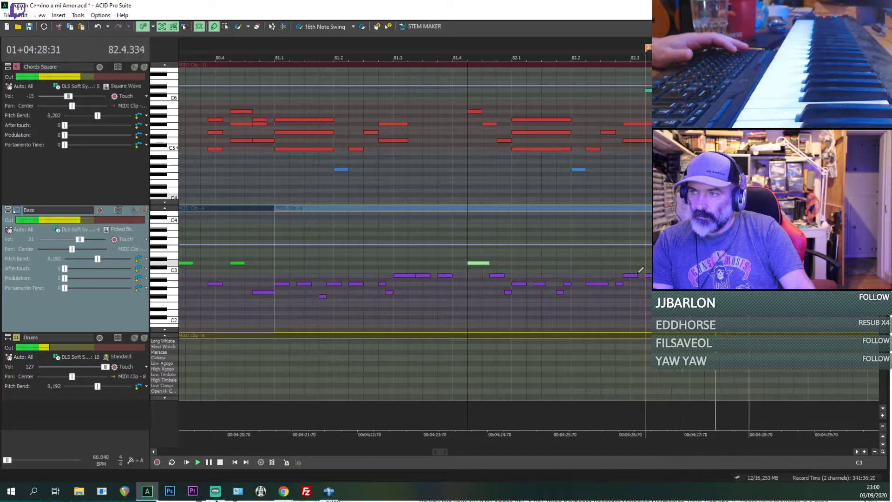
# Step: Lengthen the three Bass B2 notes in beat 83.3 to 192 ticks each and play from 83.3.000
pyautogui.scroll(1, 549, 308)
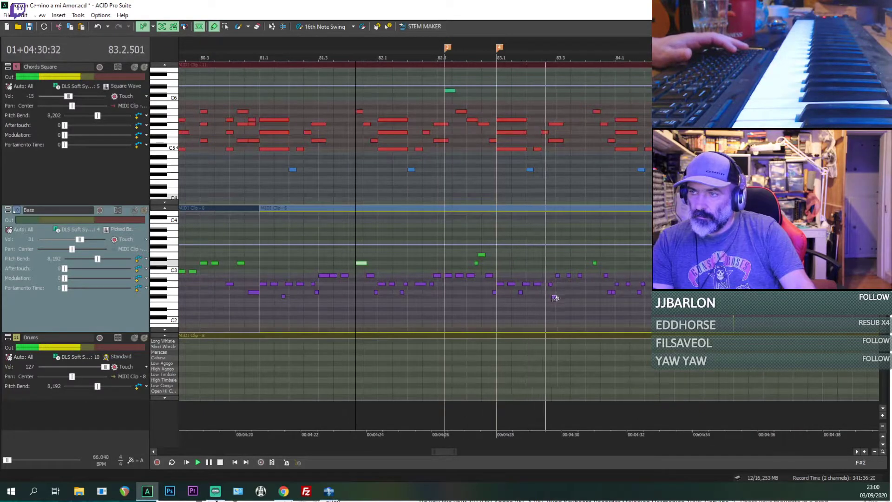
pyautogui.press('space')
pyautogui.press('space')
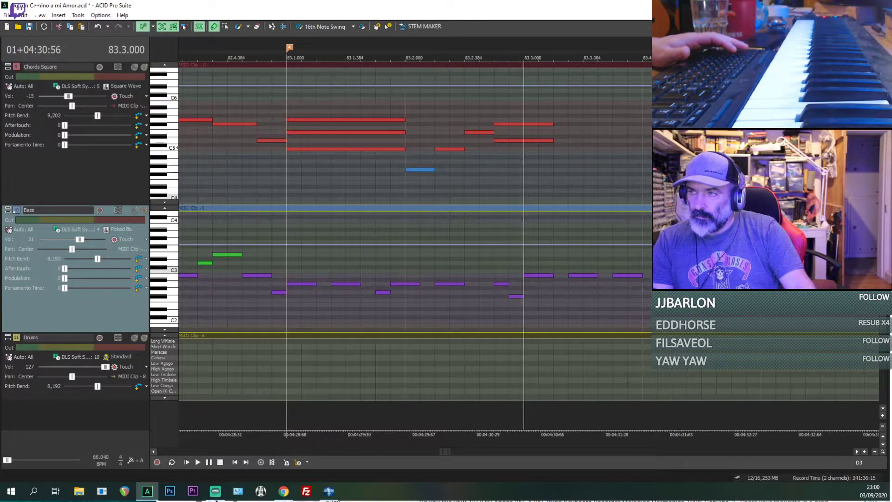
pyautogui.press('space')
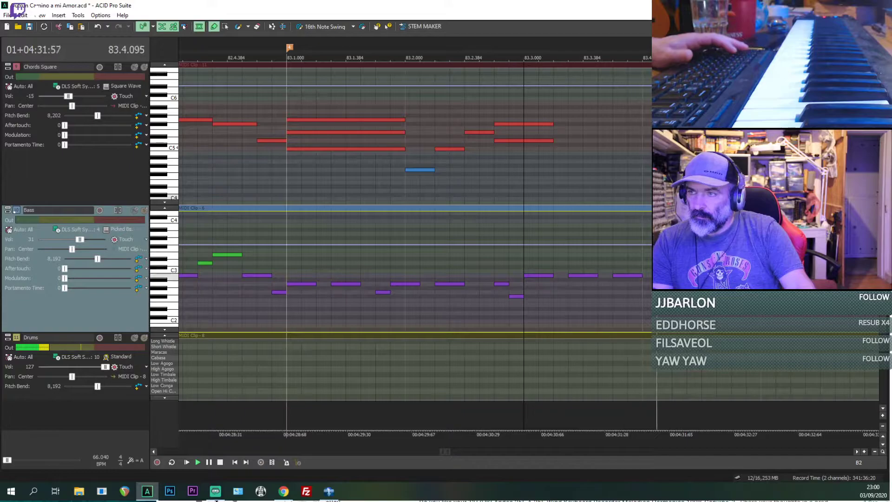
# Step: Lengthen the Bass B2 note at 83.3.576 to 83.4.192 and the following D3 to 83.4.480, then replay from 83.3.000
pyautogui.press('space')
pyautogui.press('space')
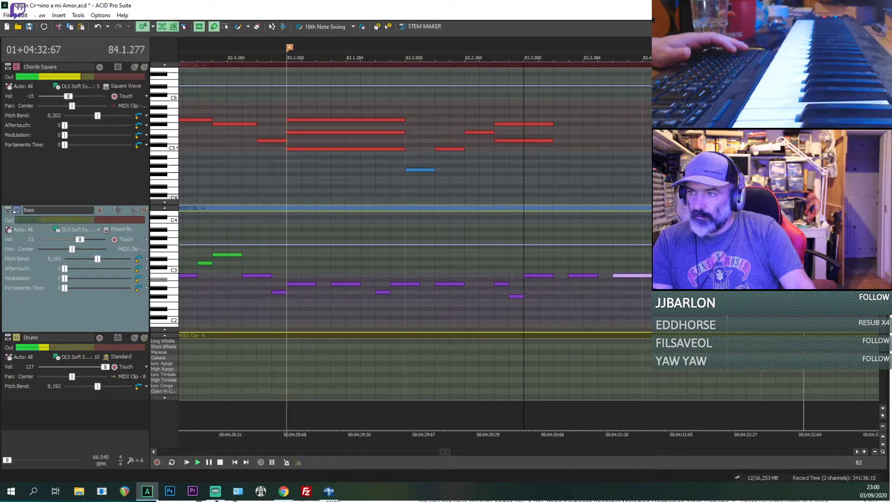
pyautogui.press('space')
pyautogui.press('space')
pyautogui.scroll(-2, 530, 260)
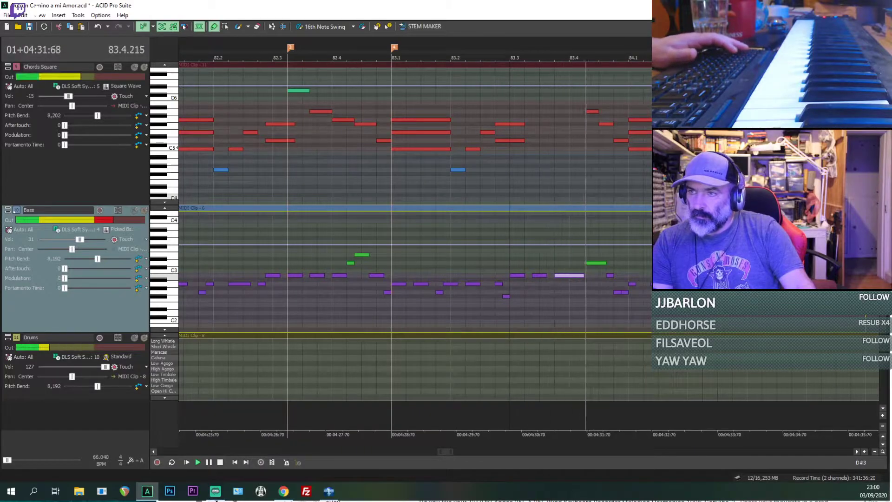
# Step: Lengthen the Bass A2 note at 84.1.000 to 84.1.192 and replay the passage from 83.3.000
pyautogui.press('space')
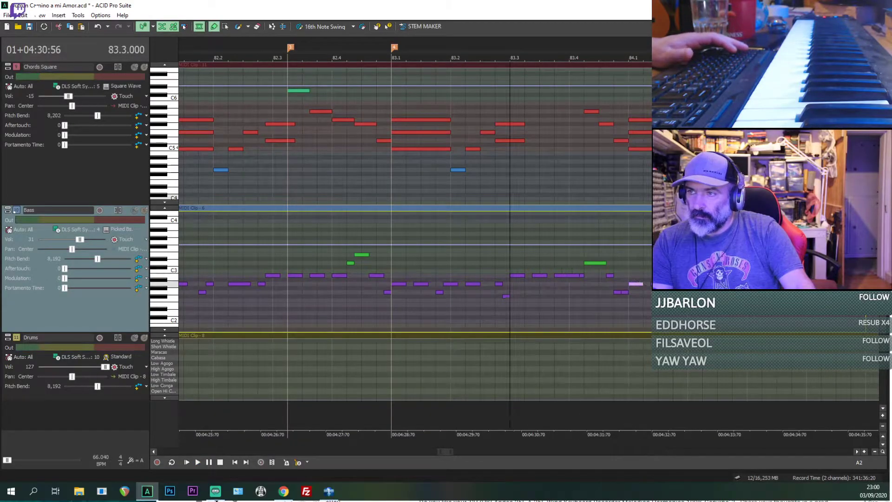
pyautogui.press('space')
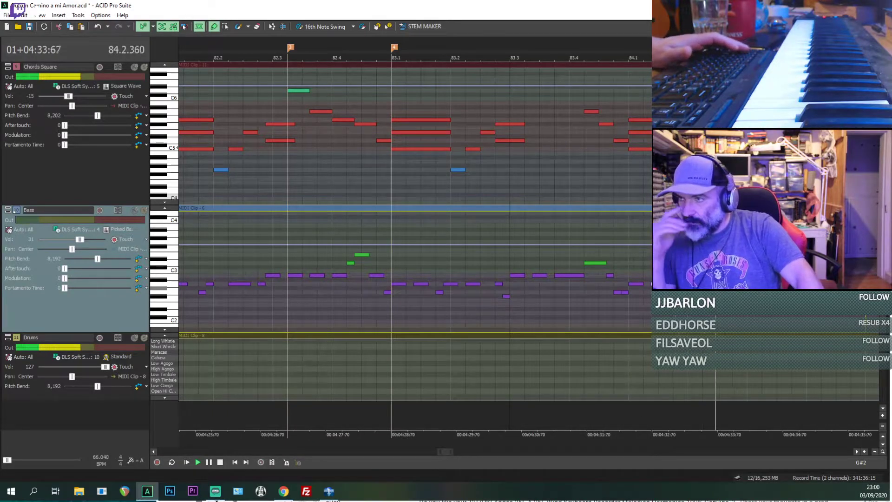
pyautogui.press('space')
pyautogui.press('space')
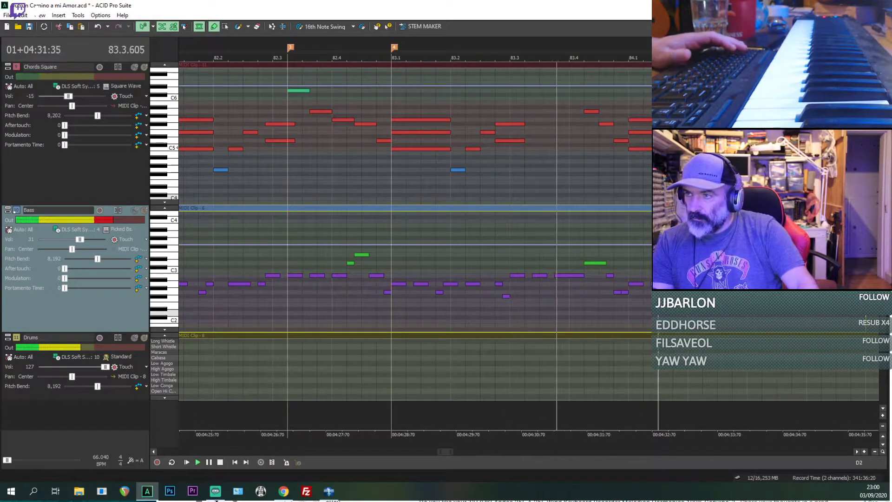
# Step: Lengthen the Bass A2 note at 84.1.672 to 84.2.048 and replay from 84.1.384
pyautogui.scroll(4, 606, 298)
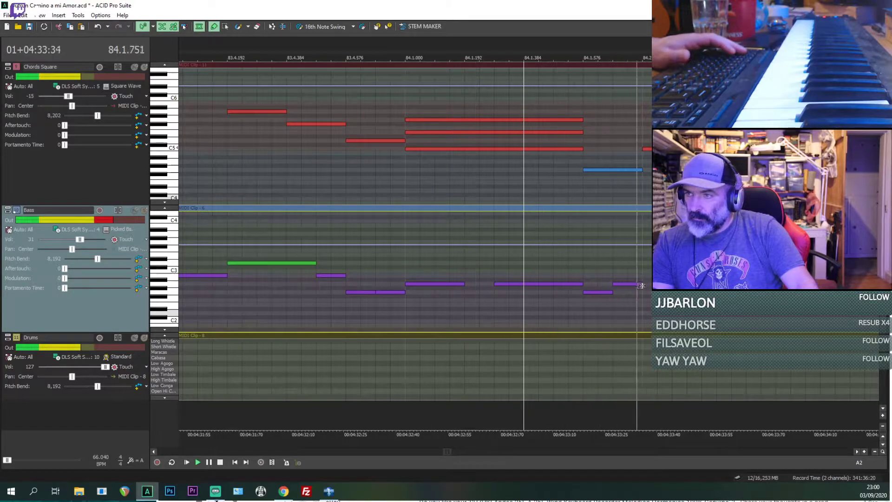
pyautogui.press('space')
pyautogui.press('space')
pyautogui.scroll(-2, 602, 275)
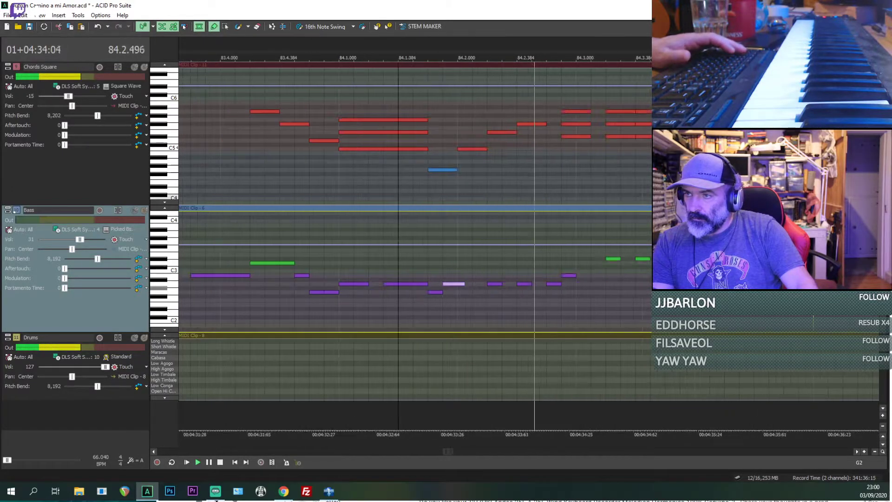
# Step: Lengthen the Bass B2 note at 84.2.672 to 84.3.192 and the two following D#3 notes to 84.3.384 and 84.3.672
pyautogui.press('space')
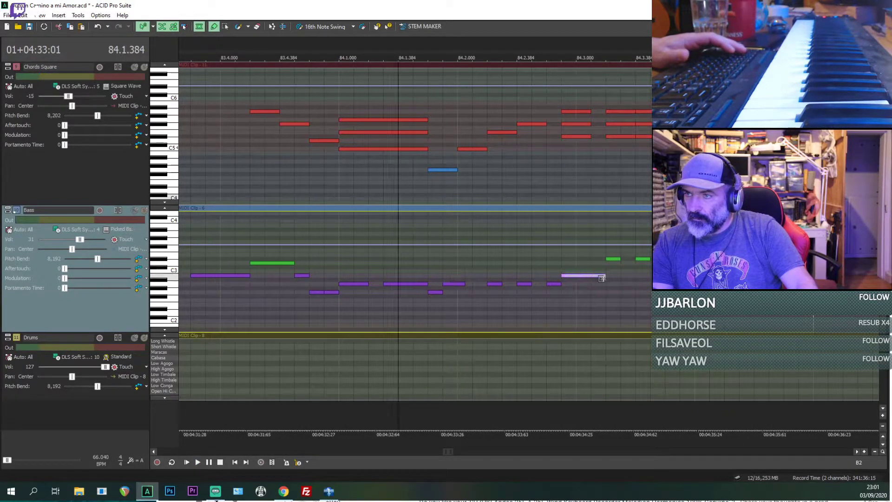
pyautogui.press('space')
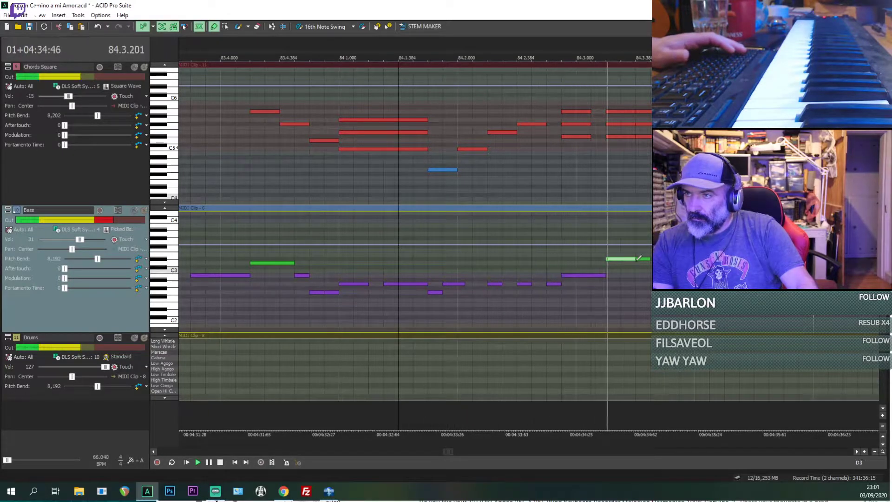
pyautogui.press('space')
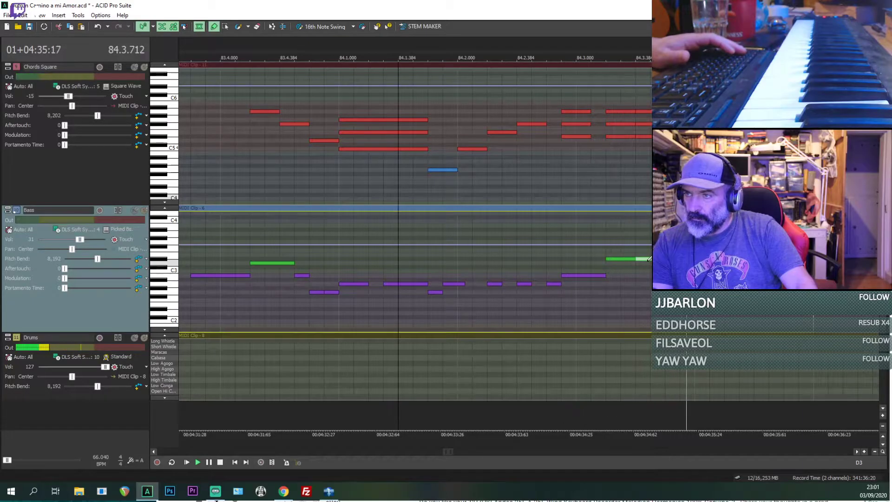
pyautogui.press('space')
# Step: Lengthen the Bass G3 note at 84.4.000 to 84.4.096 and the following F#3 to 84.4.192
pyautogui.click(695, 268)
pyautogui.scroll(2, 694, 267)
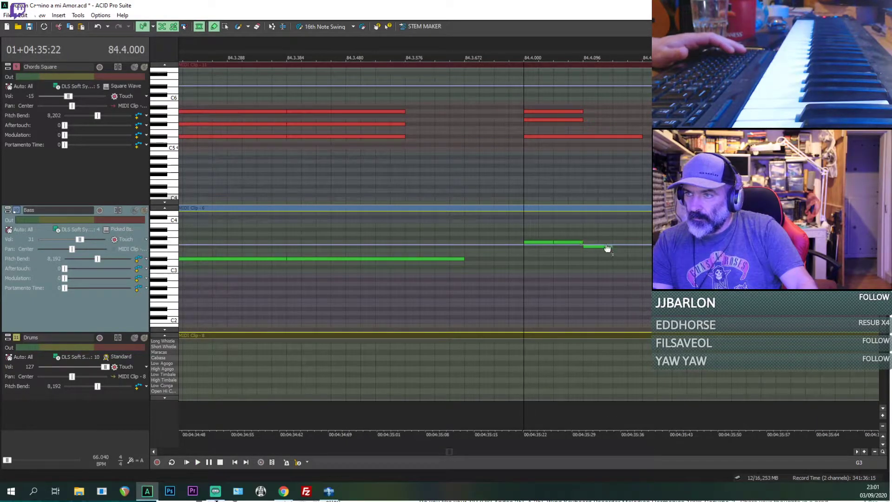
pyautogui.hotkey('ctrl', 'z')
pyautogui.click(555, 237)
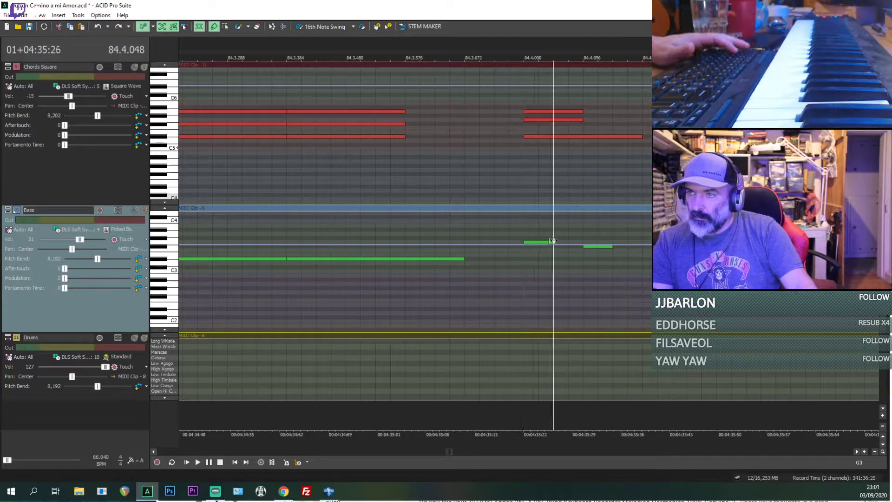
pyautogui.moveTo(611, 247); pyautogui.dragTo(610, 244)
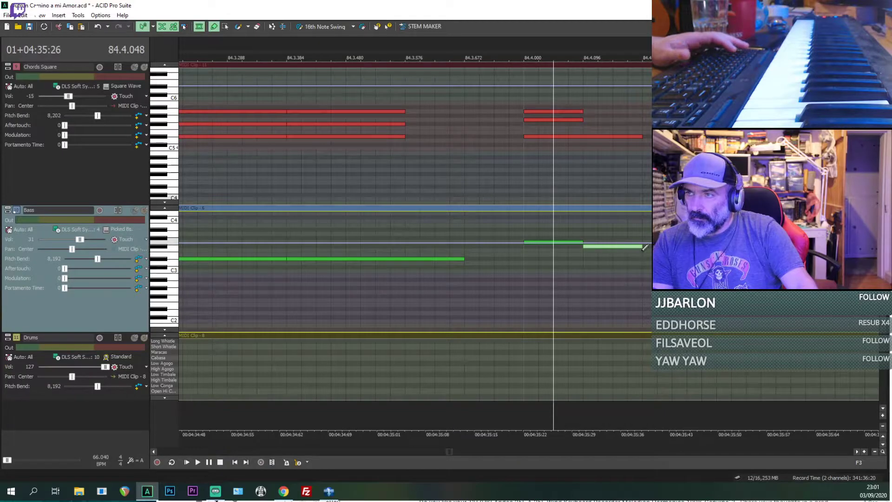
# Step: Lengthen the Bass D#3 note at 84.4.288 to 84.4.480, the B2 to 84.4.576 and the F#3 to 84.4.672, replaying beat 84.4
pyautogui.press('space')
pyautogui.scroll(-2, 643, 249)
pyautogui.press('space')
pyautogui.press('space')
pyautogui.press('space')
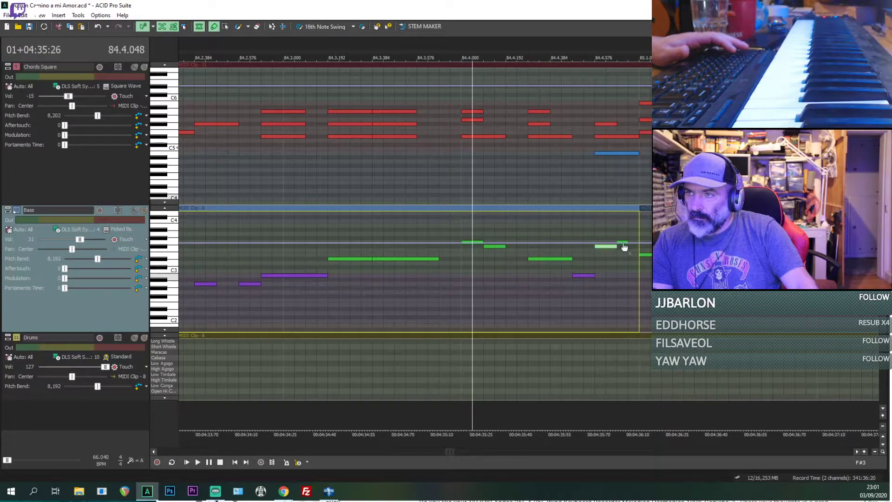
pyautogui.scroll(2, 609, 247)
pyautogui.scroll(-2, 614, 258)
pyautogui.press('space')
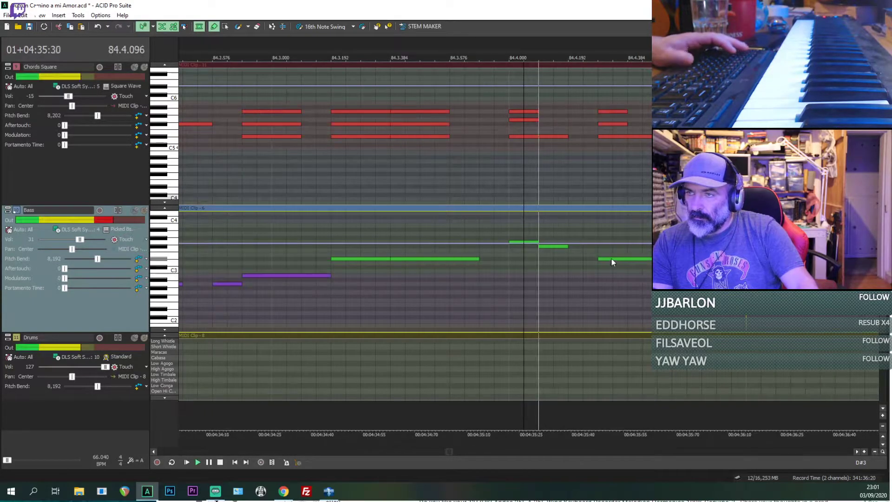
pyautogui.press('space')
pyautogui.press('space')
pyautogui.scroll(-3, 569, 255)
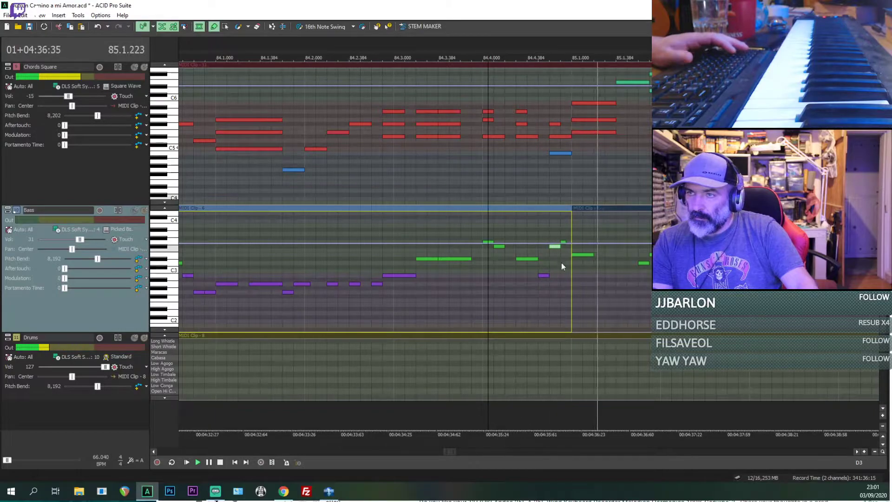
# Step: Lengthen the Bass G3 note at 84.4.672 to 85.1.000 and the E3 at 85.1.000 to 85.1.288, then play on from 84.4.672
pyautogui.press('space')
pyautogui.scroll(4, 561, 260)
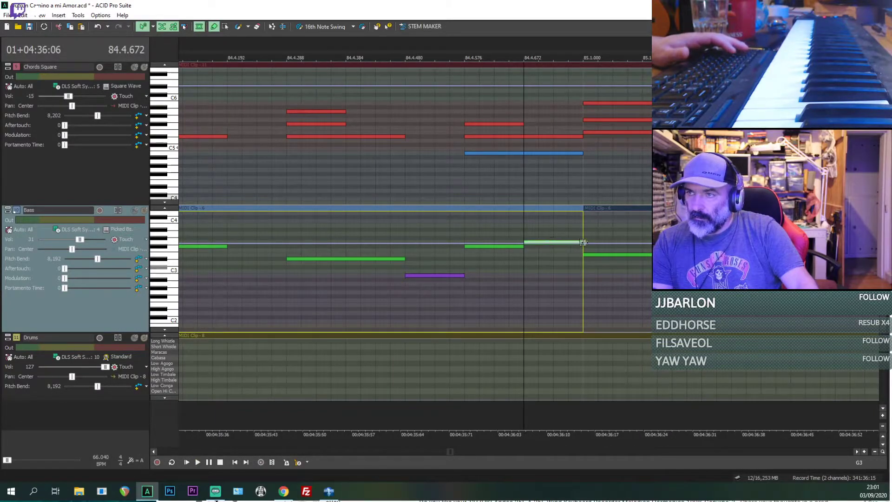
pyautogui.press('space')
pyautogui.scroll(-3, 575, 247)
pyautogui.press('space')
pyautogui.moveTo(531, 254); pyautogui.dragTo(551, 256)
pyautogui.press('space')
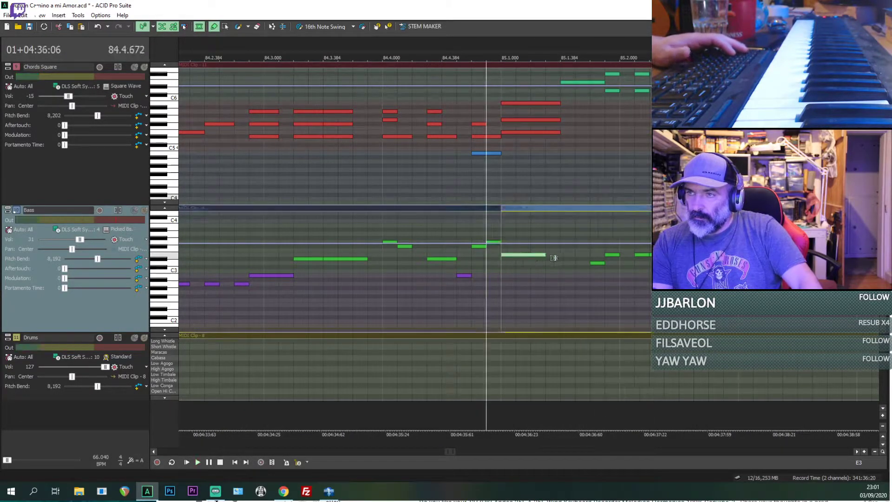
pyautogui.scroll(-3, 553, 258)
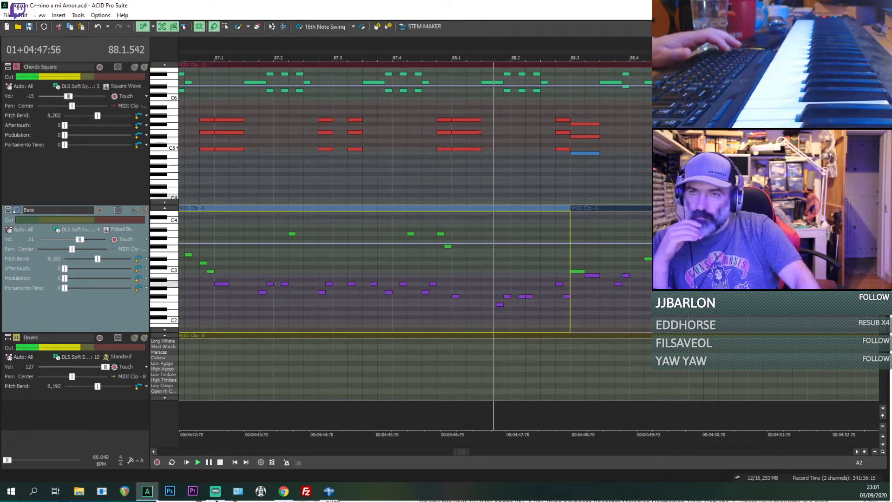
# Step: Try the Fingered Bs. voice on the Bass track and replay from 81.1.000
pyautogui.click(119, 229)
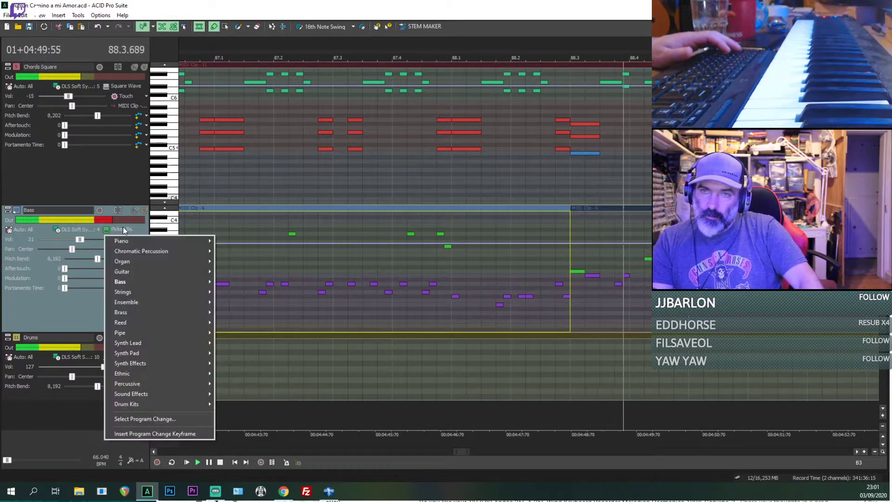
pyautogui.moveTo(151, 283)
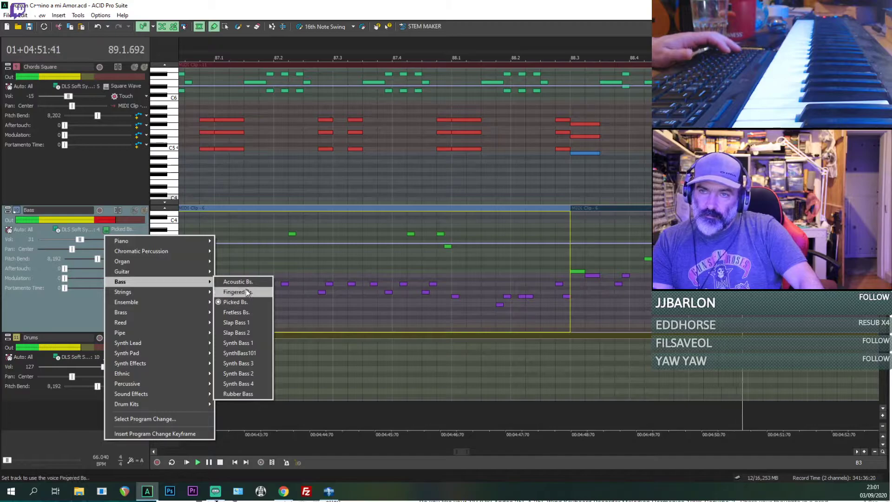
pyautogui.click(246, 290)
pyautogui.scroll(-3, 246, 289)
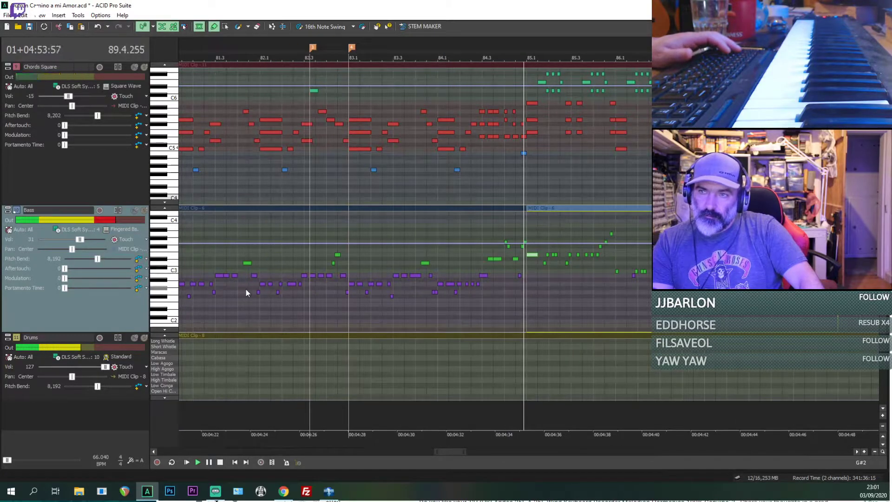
pyautogui.scroll(-3, 235, 297)
pyautogui.click(347, 307)
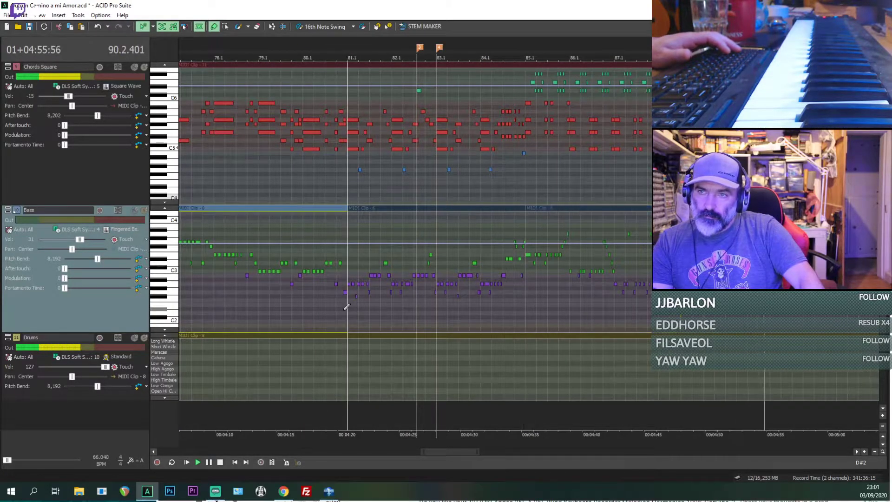
pyautogui.scroll(5, 347, 307)
pyautogui.press('space')
pyautogui.press('space')
pyautogui.scroll(-2, 188, 255)
pyautogui.scroll(-1, 187, 255)
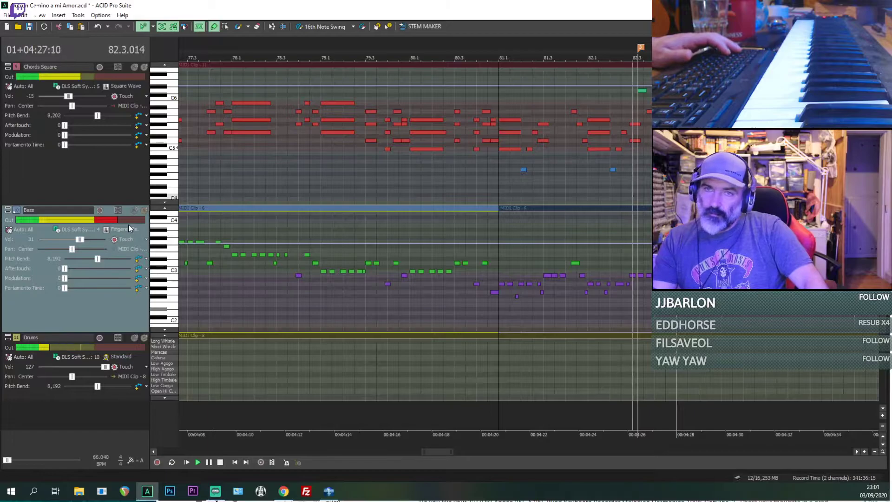
# Step: Switch the Bass track's voice back to Picked Bs. during playback to compare the sound
pyautogui.click(124, 228)
pyautogui.moveTo(145, 280)
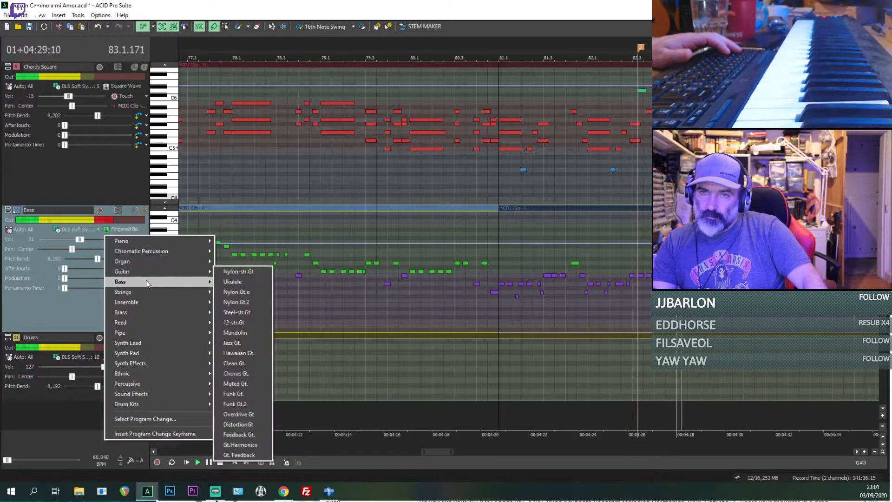
pyautogui.click(238, 303)
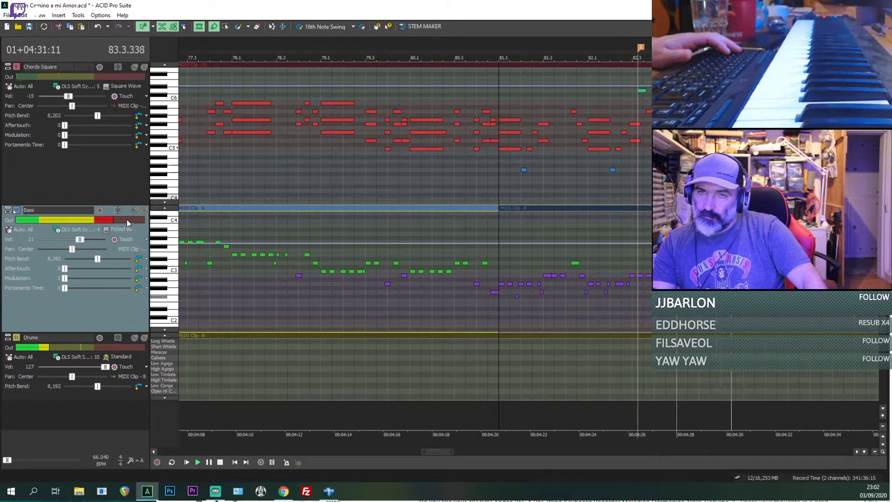
# Step: Try the Fretless Bs. voice on the Bass track while the song keeps playing
pyautogui.click(118, 229)
pyautogui.moveTo(131, 277)
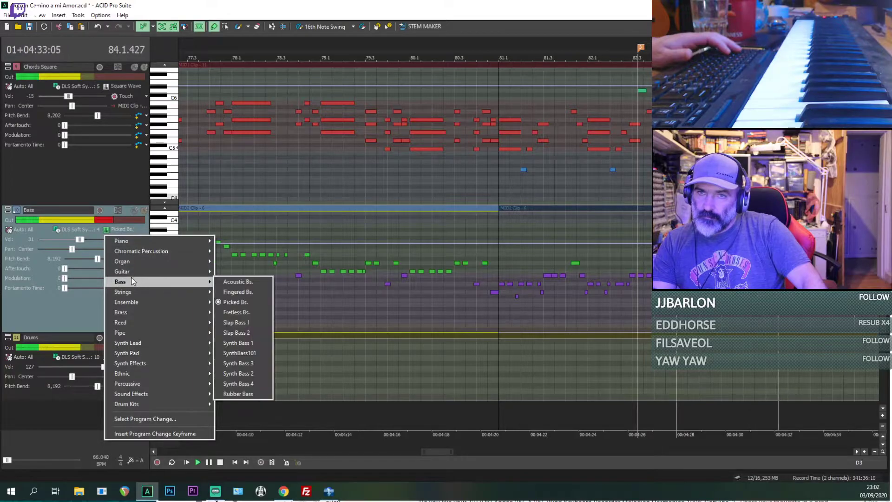
pyautogui.click(246, 313)
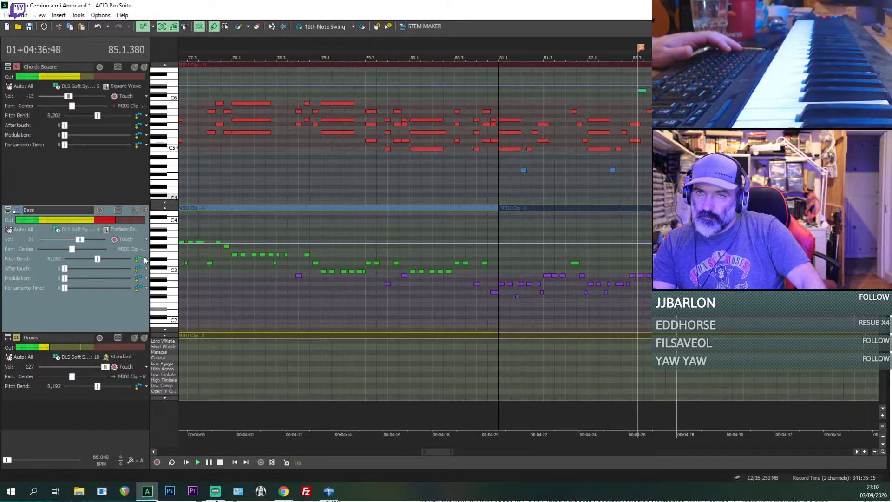
# Step: Try the Acoustic Bs. voice on the Bass track while the song keeps playing
pyautogui.click(123, 233)
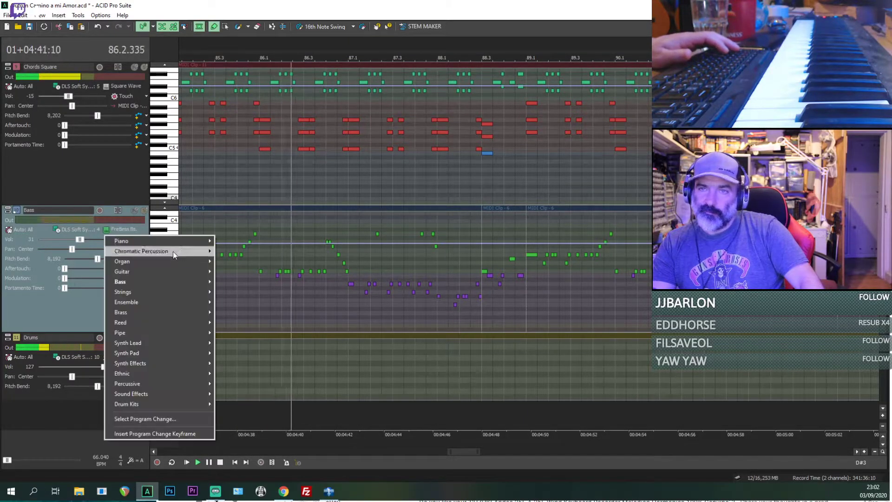
pyautogui.moveTo(166, 282)
pyautogui.click(236, 281)
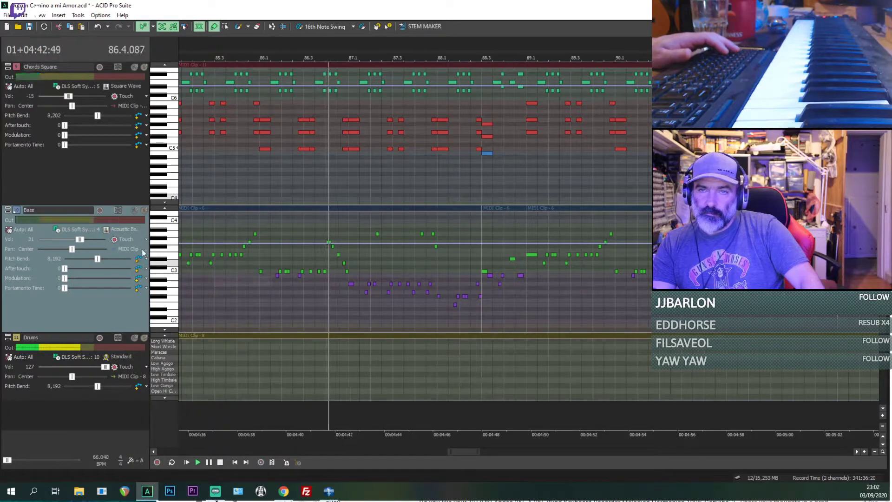
# Step: Set the Bass track's voice to Fingered Bs. and replay from 81.1.000
pyautogui.click(123, 228)
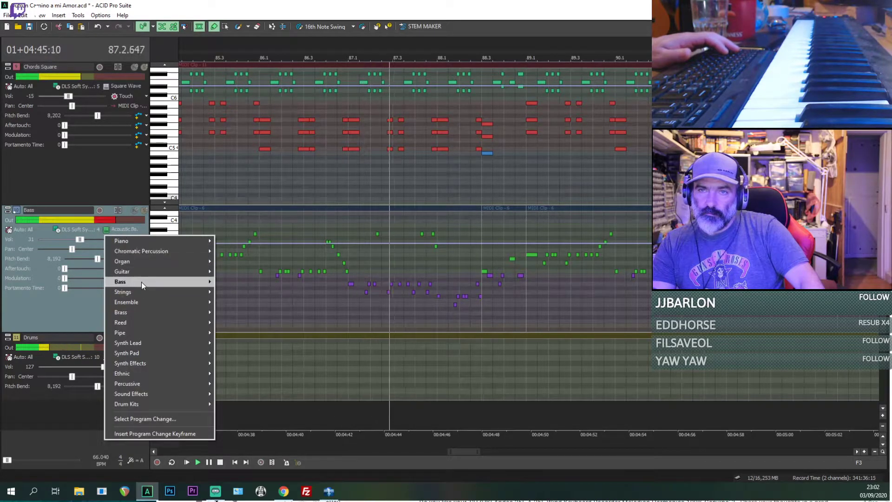
pyautogui.moveTo(141, 282)
pyautogui.click(238, 293)
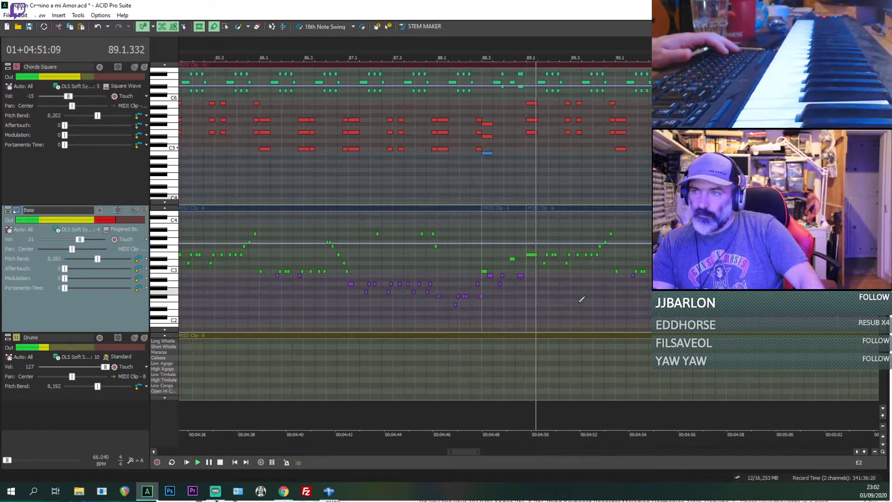
pyautogui.scroll(-3, 557, 297)
pyautogui.press('space')
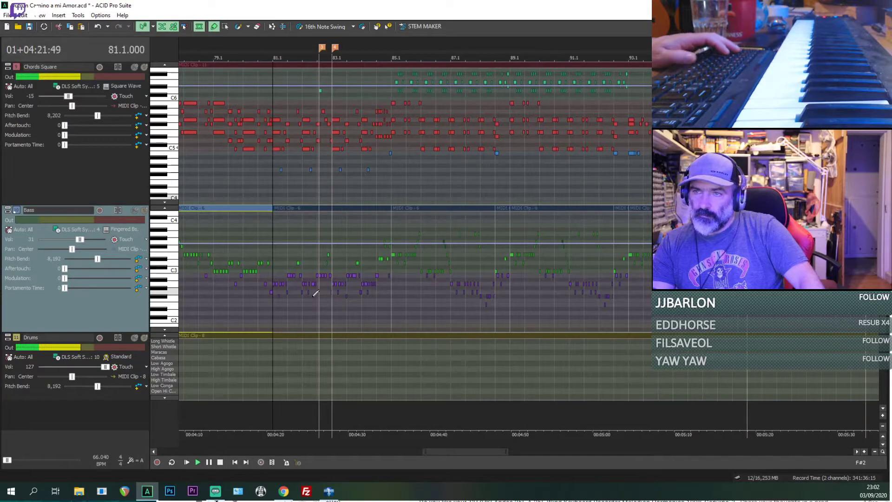
# Step: Move the playback position back to 5.1.000, near the start of the song
pyautogui.scroll(-3, 209, 287)
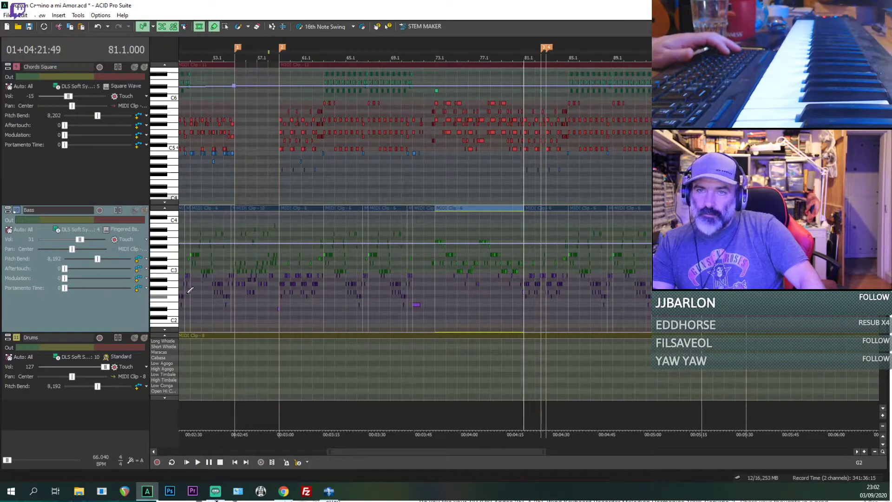
pyautogui.click(190, 289)
pyautogui.scroll(-6, 190, 288)
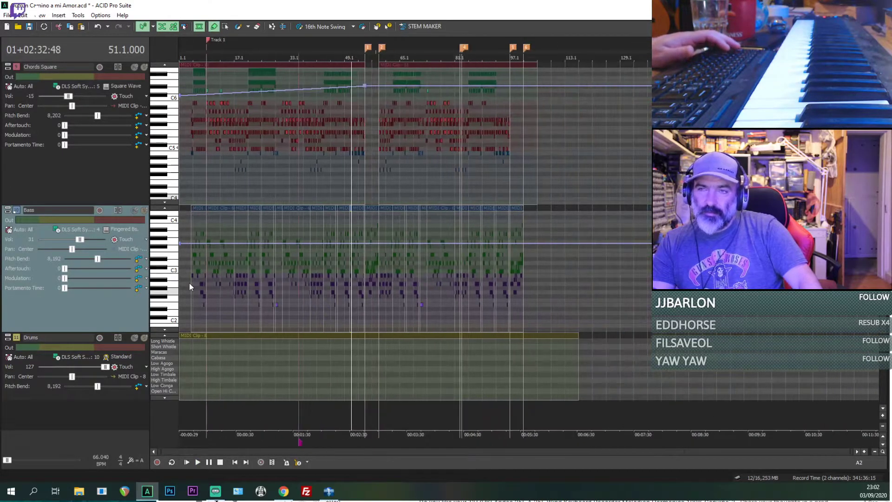
pyautogui.click(188, 283)
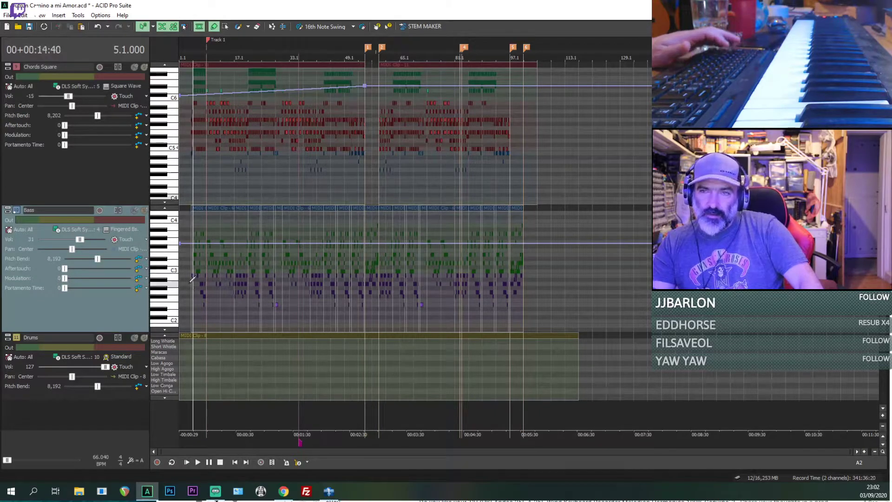
pyautogui.scroll(10, 188, 283)
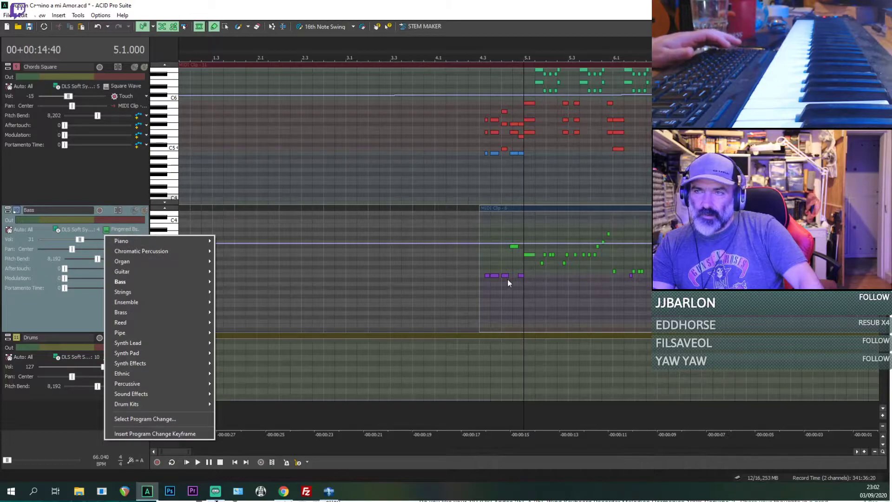
# Step: Play the song from 4.3.000 to check the Bass voice, save the project and stop playback
pyautogui.click(482, 286)
pyautogui.press('space')
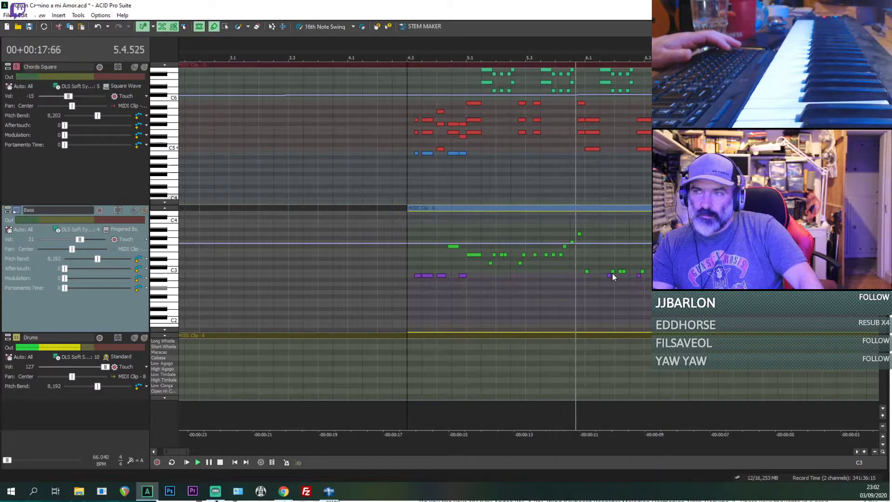
pyautogui.scroll(-3, 611, 272)
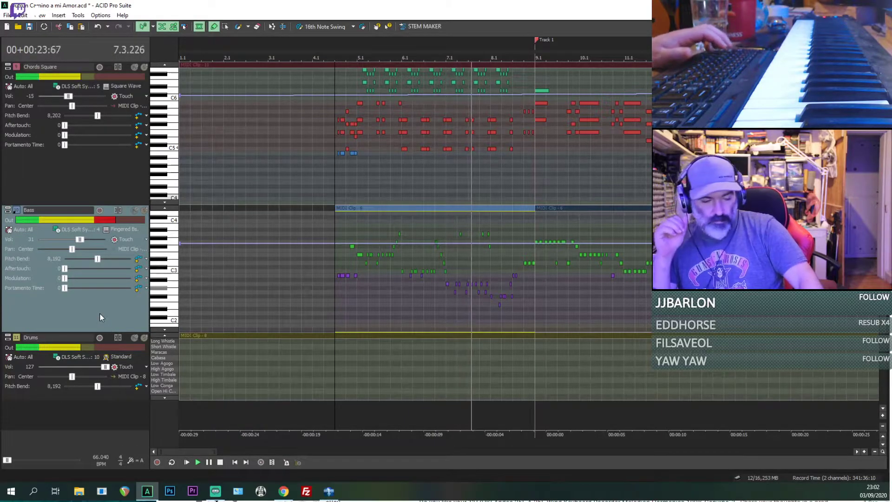
pyautogui.hotkey('ctrl', 's')
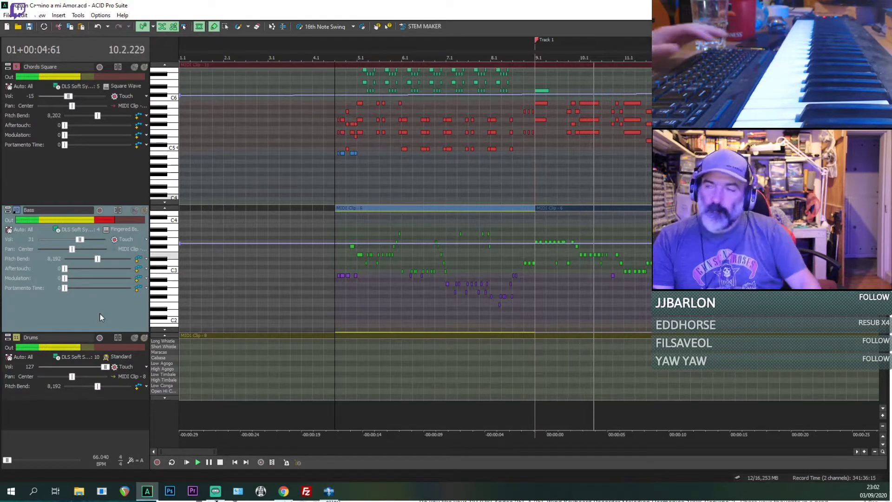
pyautogui.press('space')
# Step: Turn off inline MIDI editing so the tracks show as normal clips across the whole arrangement
pyautogui.scroll(10, 529, 246)
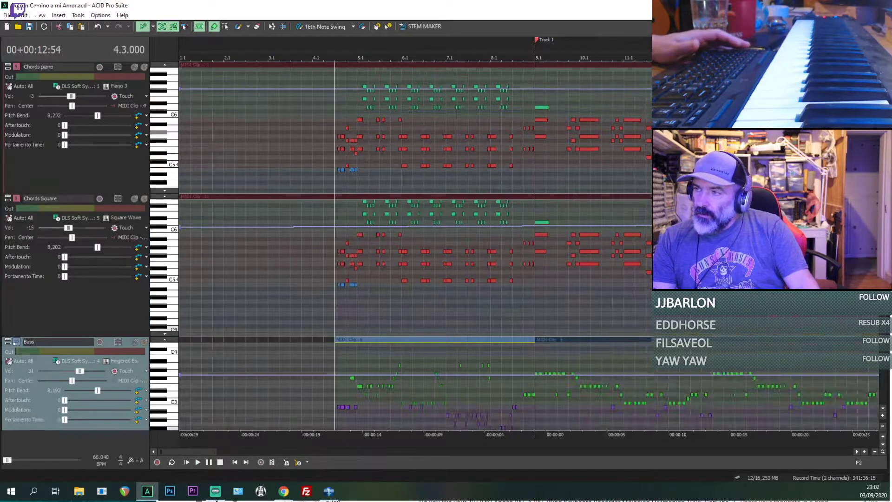
pyautogui.scroll(-5, 579, 134)
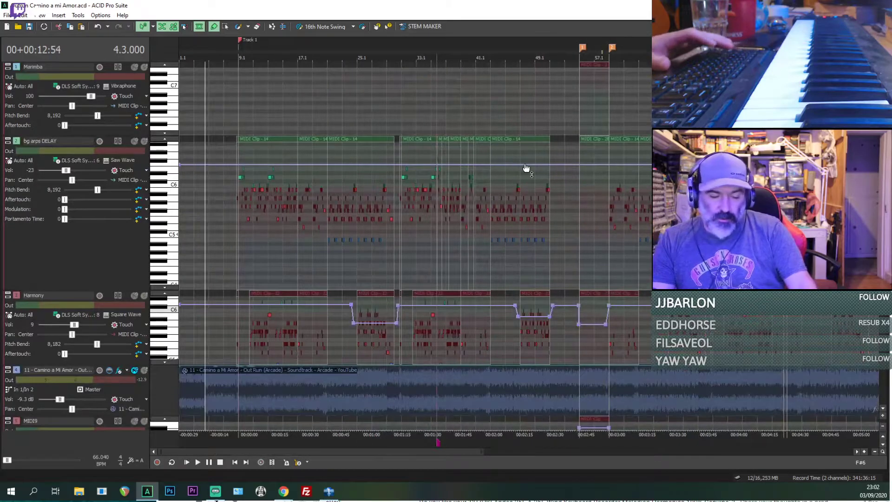
pyautogui.hotkey('ctrl', 'shift', 'i')
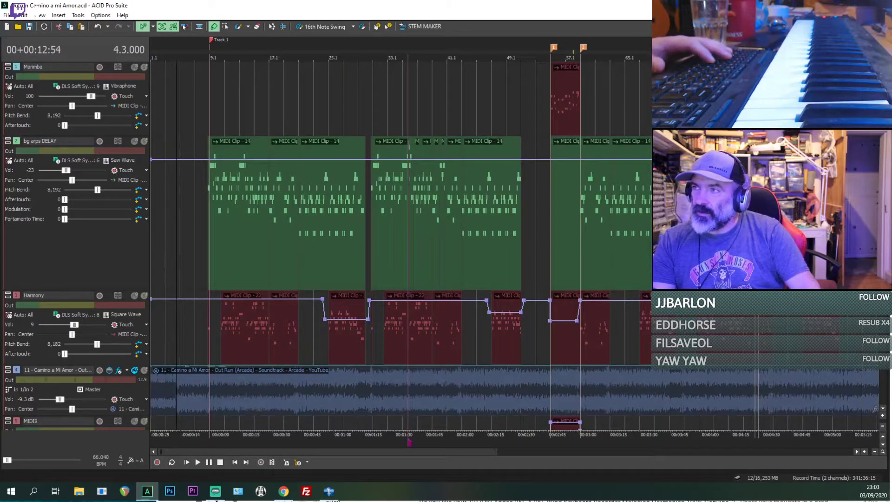
# Step: Move the Camino a Mi Amor reference audio track above Marimba and reduce the height of the green bg arps DELAY track
pyautogui.click(20, 406)
pyautogui.press('Delete')
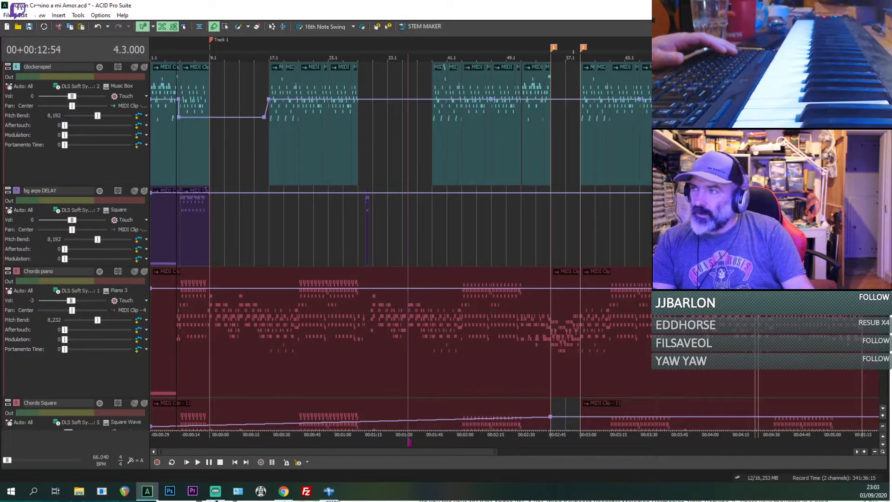
pyautogui.scroll(5, 399, 245)
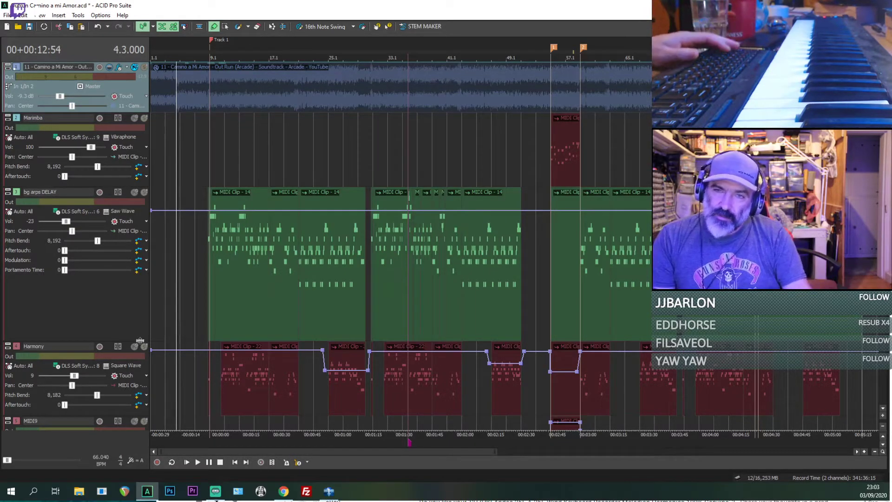
pyautogui.moveTo(139, 342); pyautogui.dragTo(139, 275)
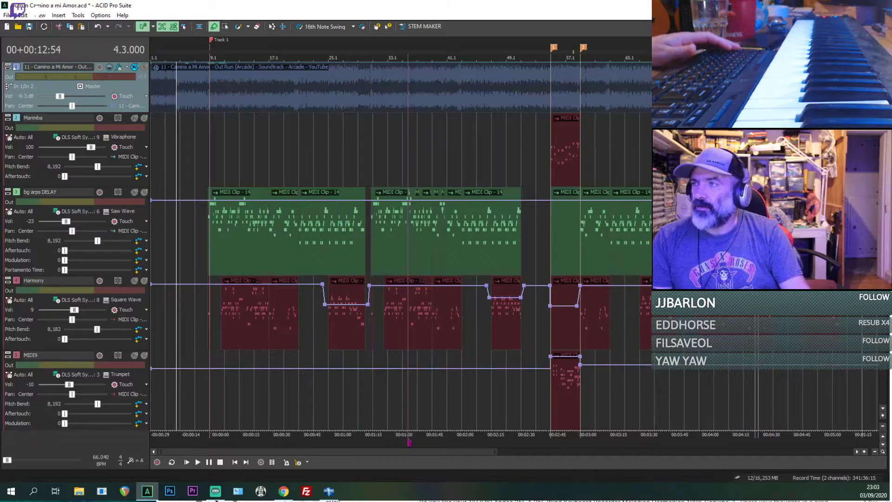
pyautogui.scroll(-6, 399, 245)
pyautogui.scroll(5, 399, 245)
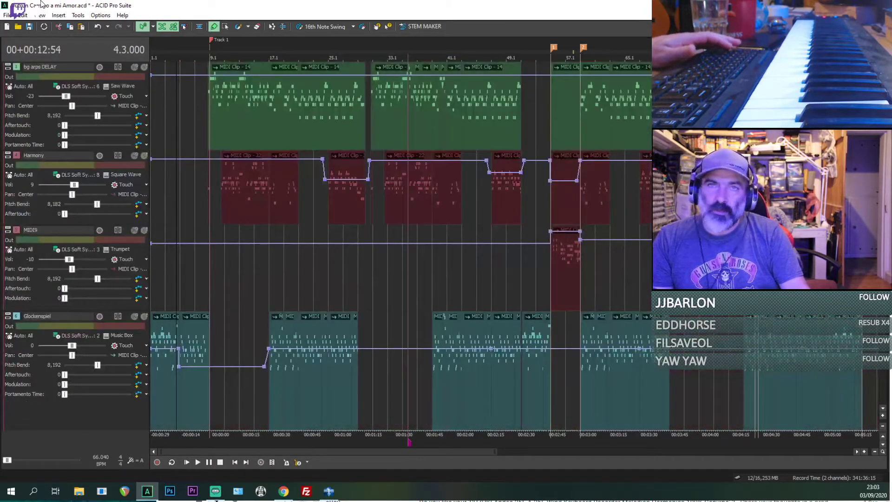
# Step: Open the recent bassline project, saving the changes to the Camino a mi Amor project
pyautogui.click(7, 16)
pyautogui.click(134, 197)
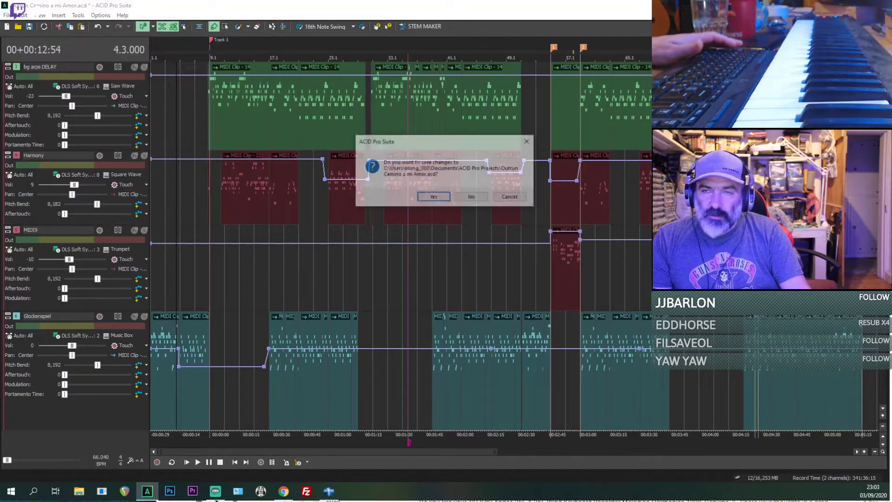
pyautogui.click(434, 197)
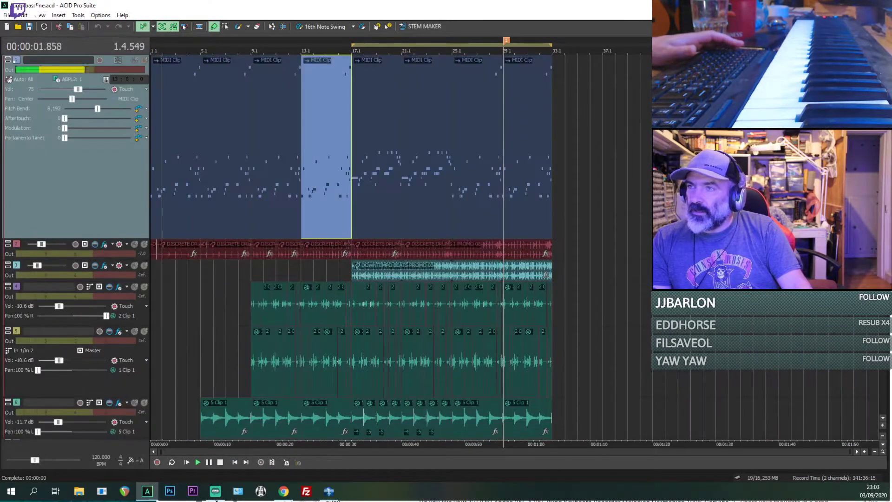
# Step: Reduce the height of the bass MIDI track while the bassline project plays from the start
pyautogui.moveTo(146, 241); pyautogui.dragTo(154, 111)
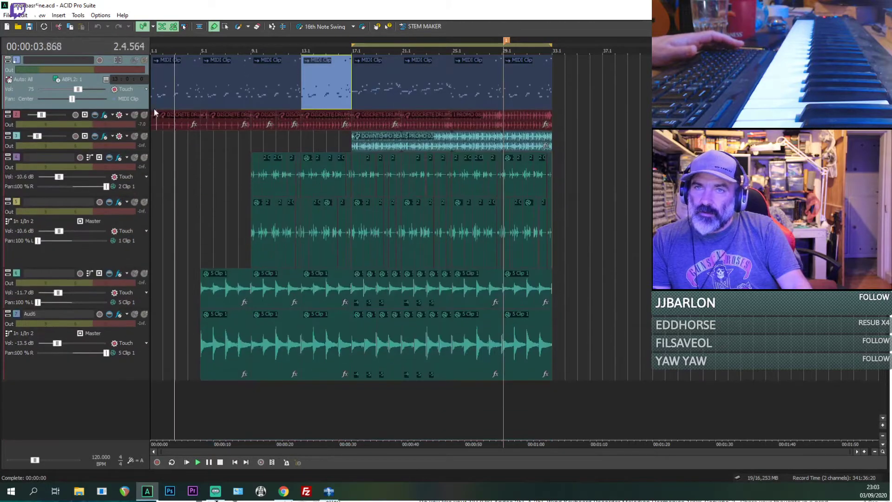
pyautogui.scroll(3, 225, 122)
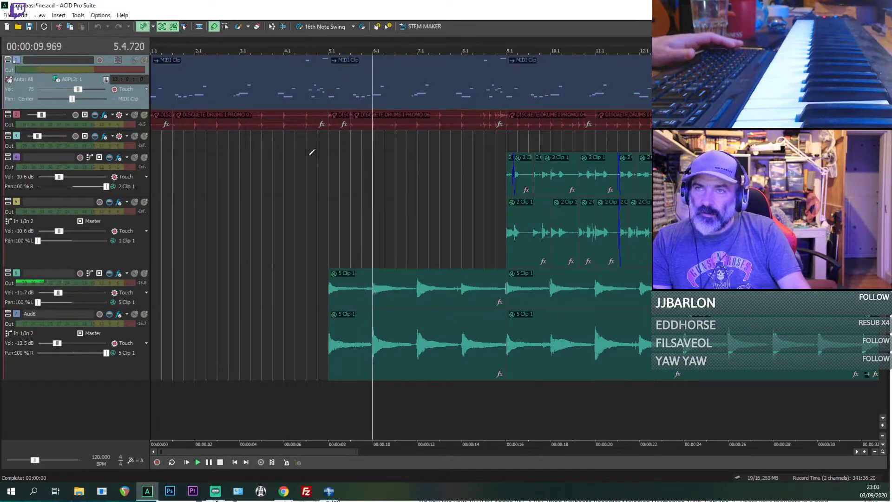
pyautogui.scroll(1, 310, 153)
pyautogui.scroll(-2, 576, 156)
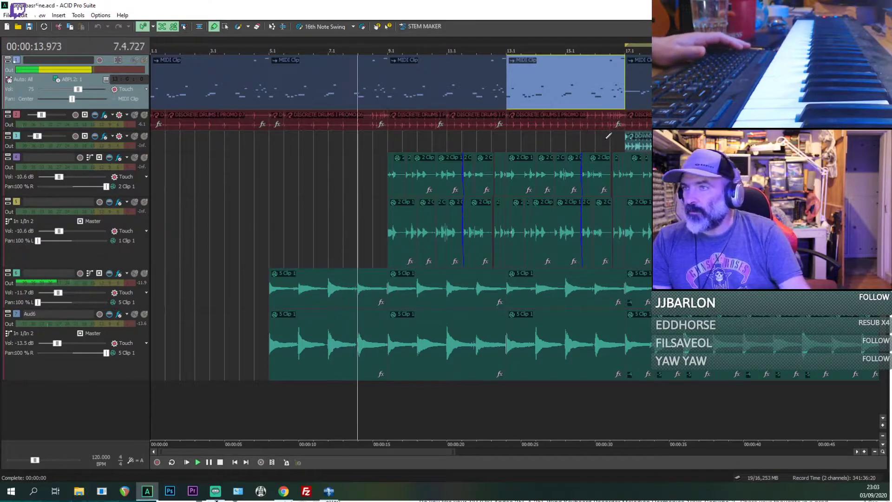
# Step: Replay the bassline project from 17.1.000, where the Downtempo Beats clip begins
pyautogui.press('space')
pyautogui.click(624, 138)
pyautogui.press('space')
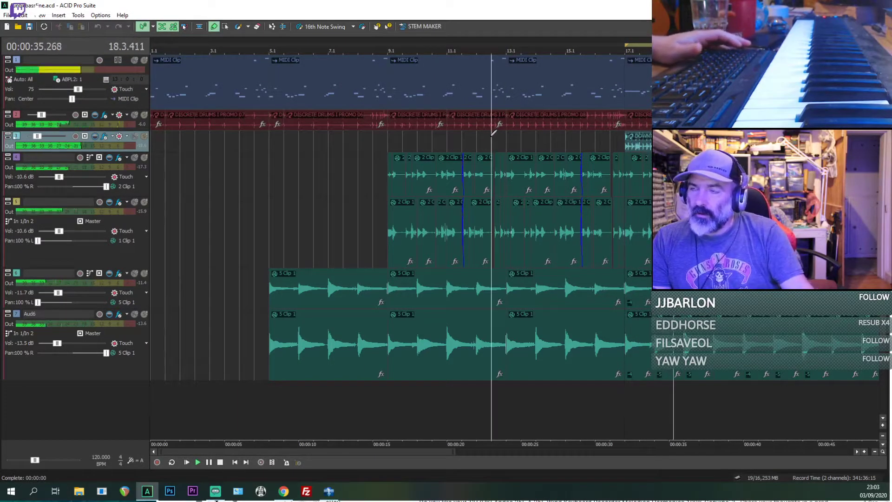
pyautogui.scroll(-2, 364, 131)
pyautogui.scroll(3, 229, 90)
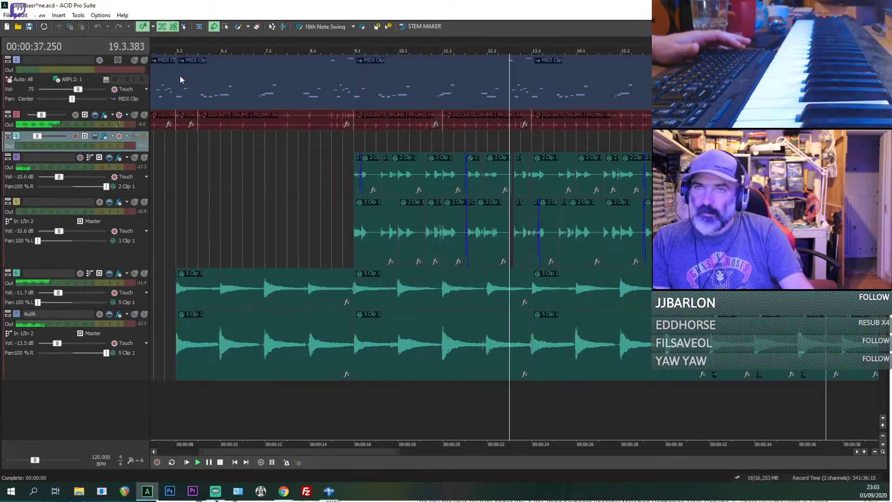
# Step: Solo the bass MIDI track and play it from 5.1.000
pyautogui.click(146, 61)
pyautogui.scroll(-2, 555, 116)
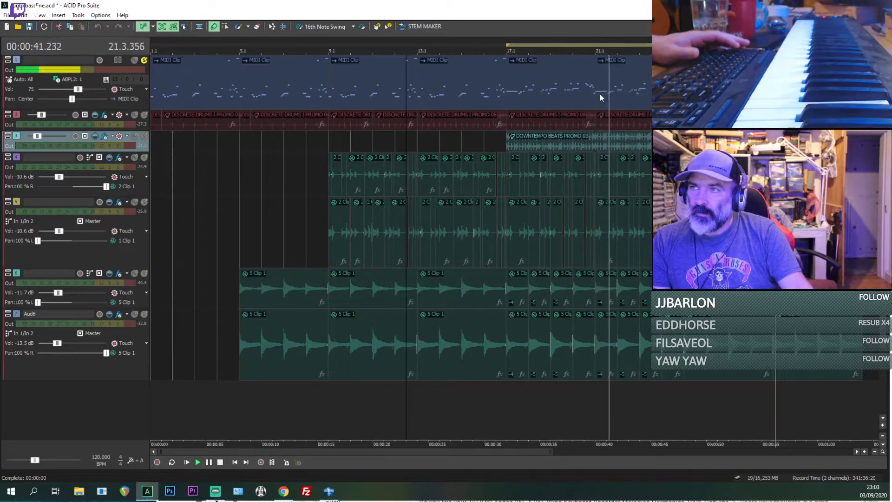
pyautogui.press('space')
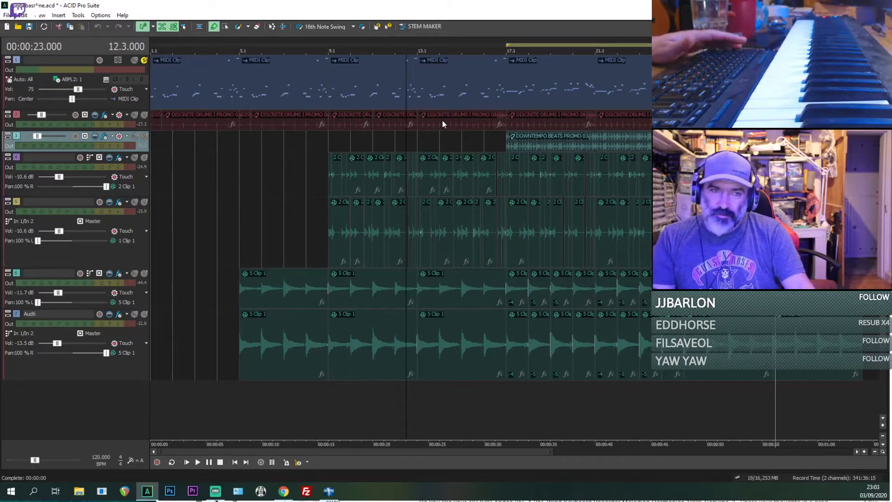
pyautogui.click(311, 86)
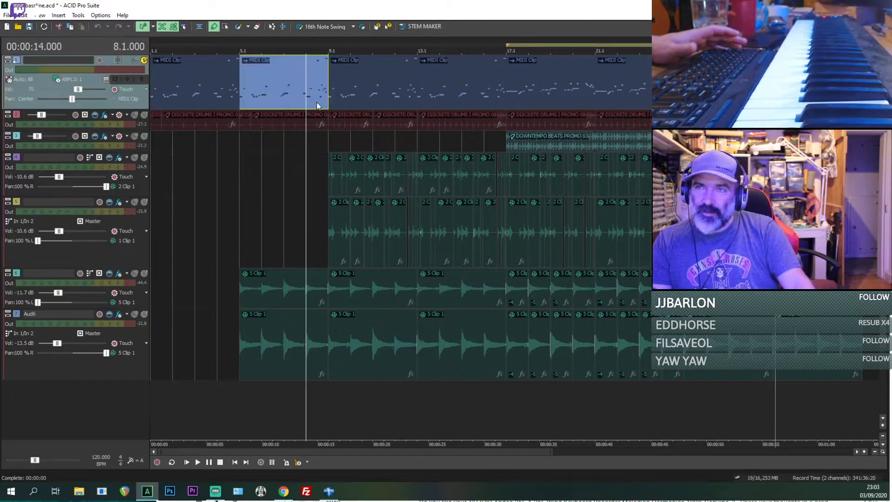
pyautogui.scroll(3, 317, 103)
pyautogui.click(237, 91)
pyautogui.press('space')
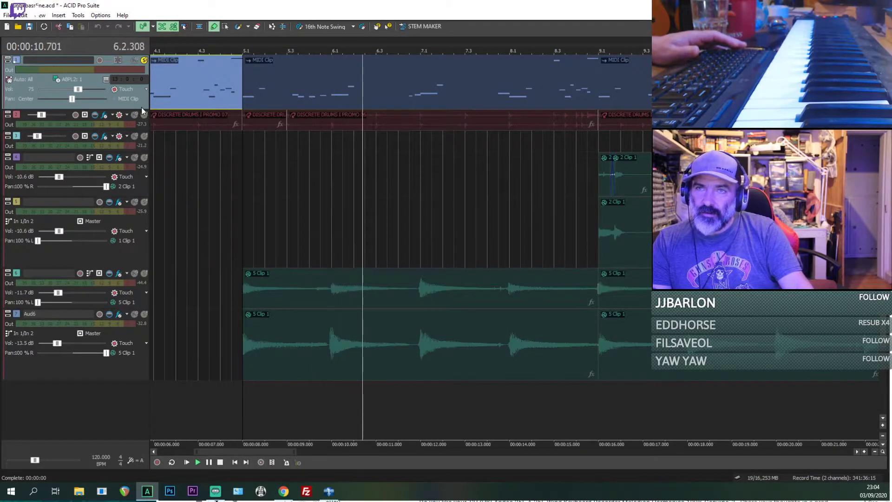
# Step: Increase the bass MIDI track's height, take it off solo and listen to the full mix before stopping playback
pyautogui.moveTo(140, 113); pyautogui.dragTo(183, 145)
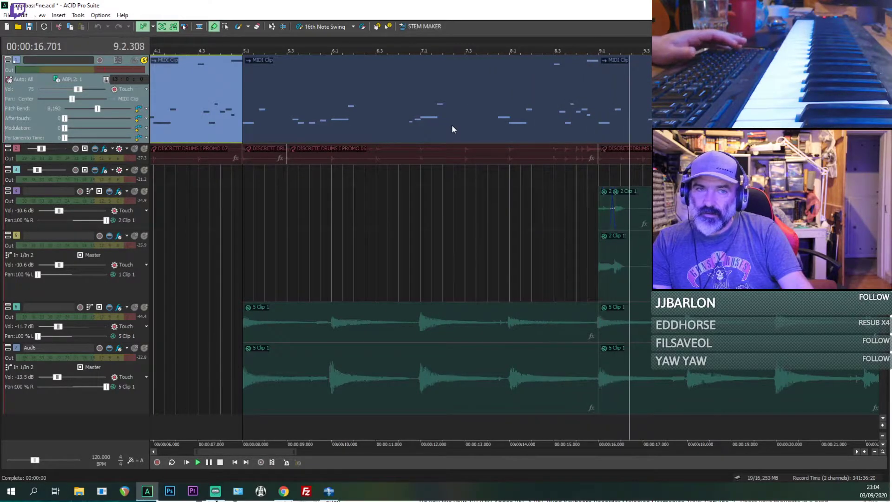
pyautogui.scroll(-2, 604, 107)
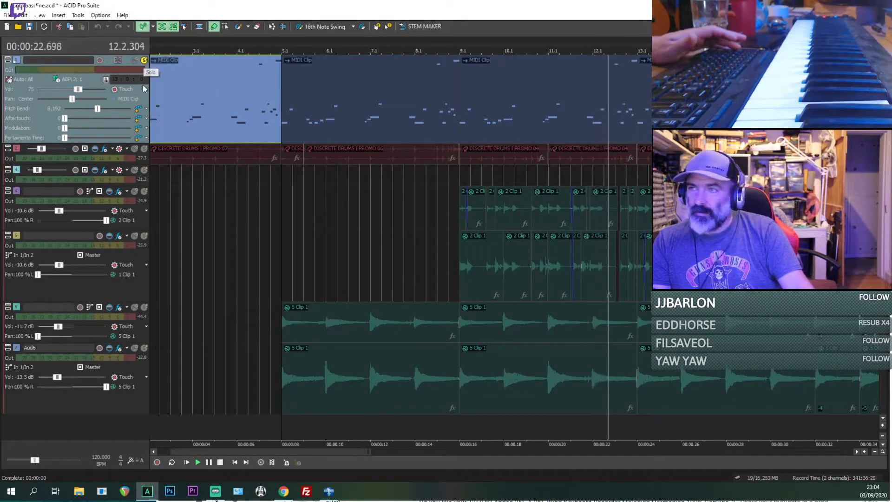
pyautogui.click(145, 60)
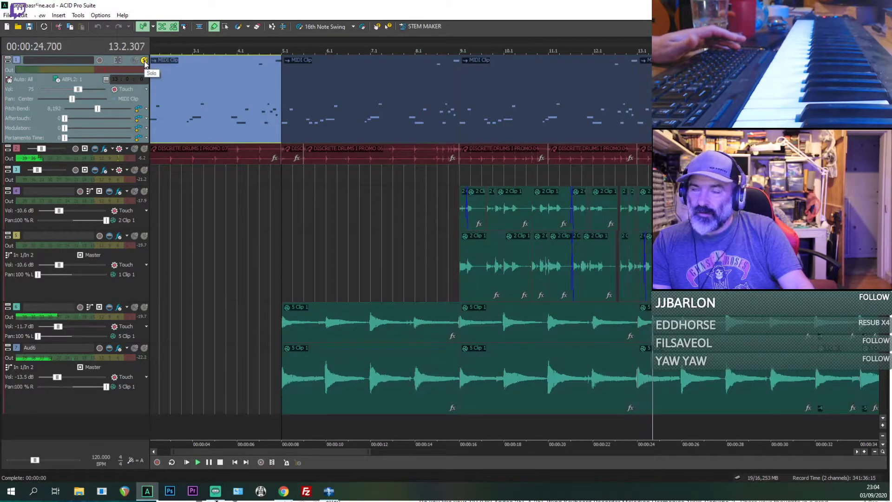
pyautogui.scroll(-1, 577, 88)
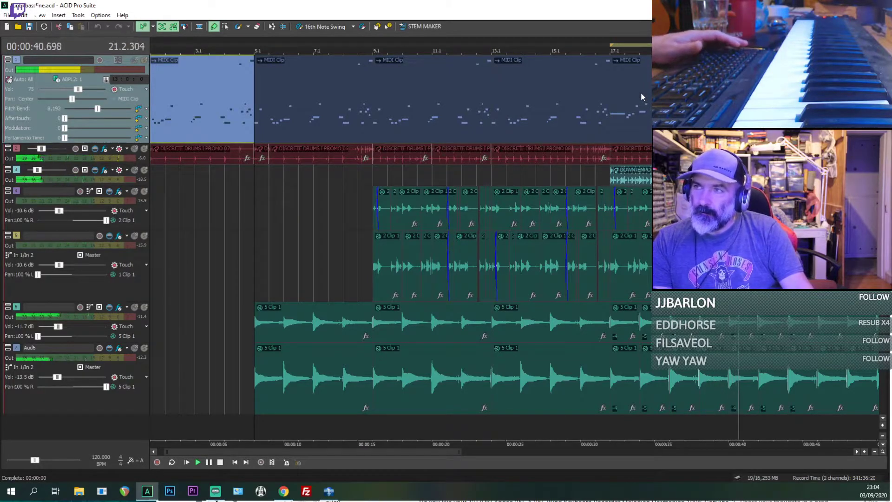
pyautogui.scroll(-1, 640, 92)
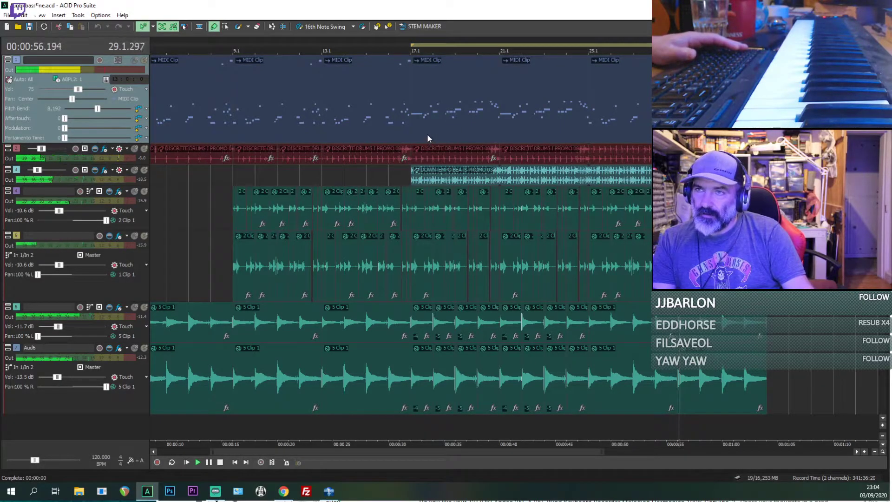
pyautogui.press('space')
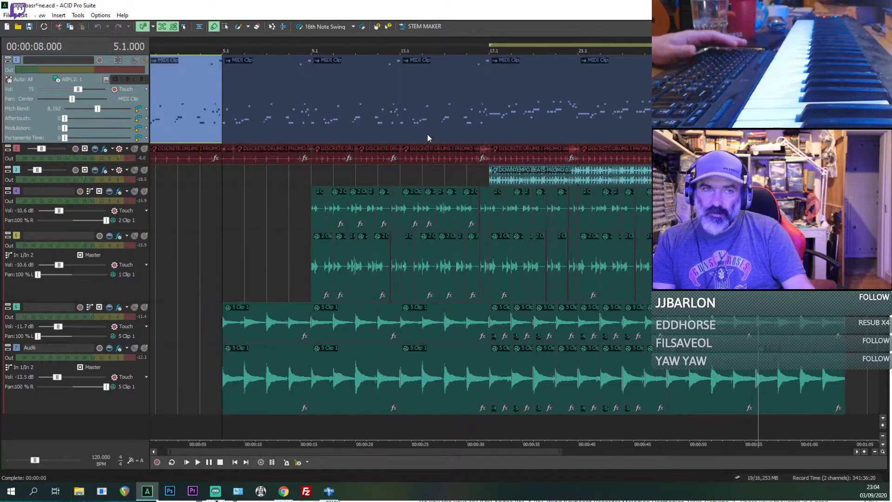
pyautogui.scroll(-3, 306, 114)
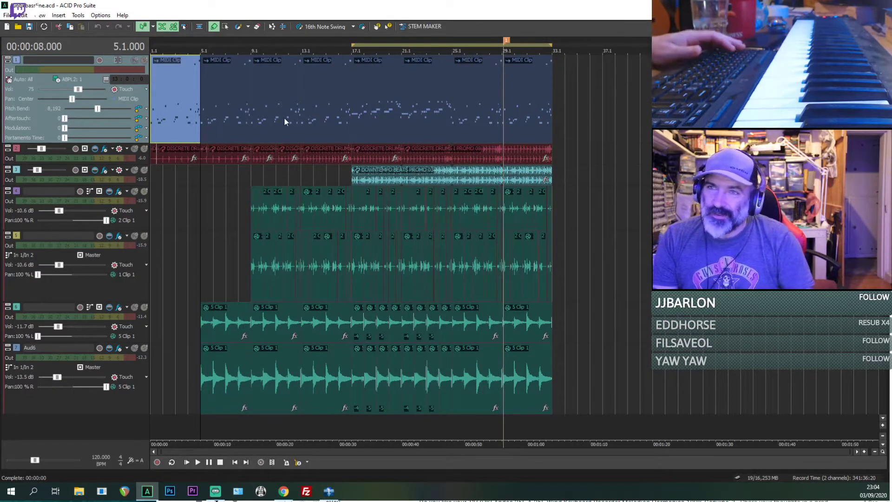
pyautogui.click(304, 123)
pyautogui.scroll(3, 304, 123)
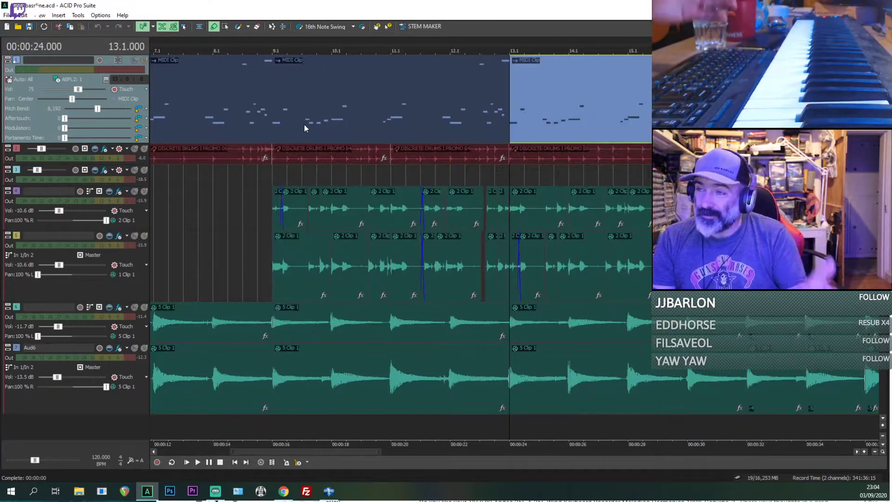
pyautogui.scroll(-3, 303, 123)
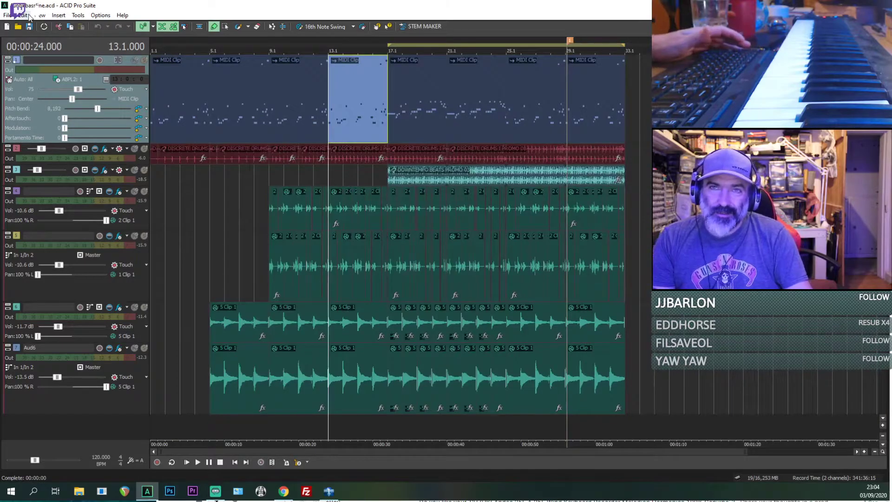
# Step: Play the project from the start and briefly solo the Discrete Drums track to hear it alone
pyautogui.click(152, 120)
pyautogui.press('space')
pyautogui.scroll(2, 162, 119)
pyautogui.press('space')
pyautogui.press('space')
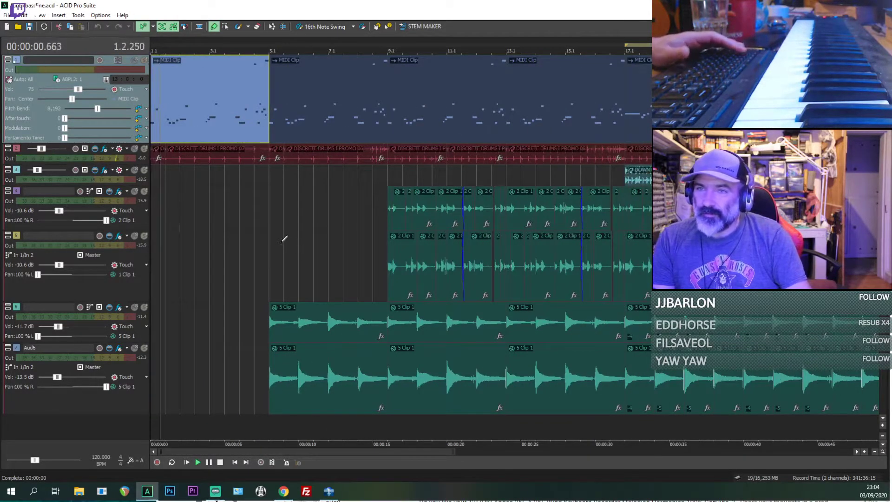
pyautogui.click(144, 149)
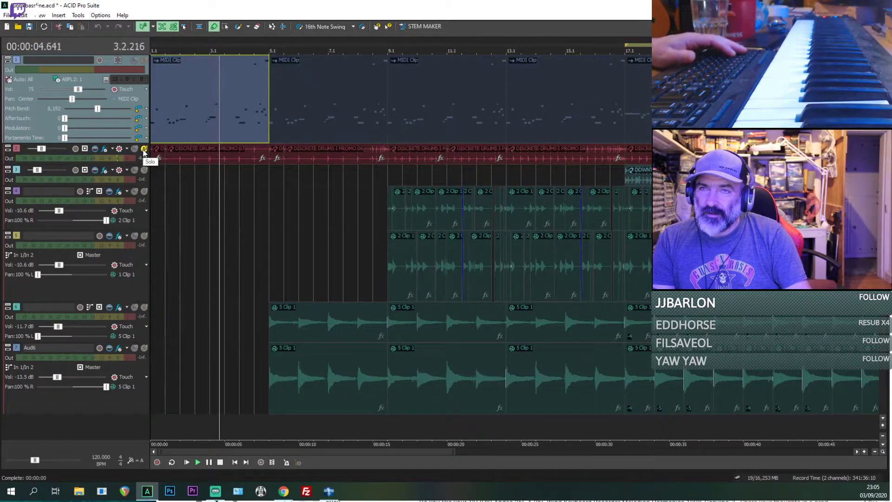
pyautogui.click(144, 149)
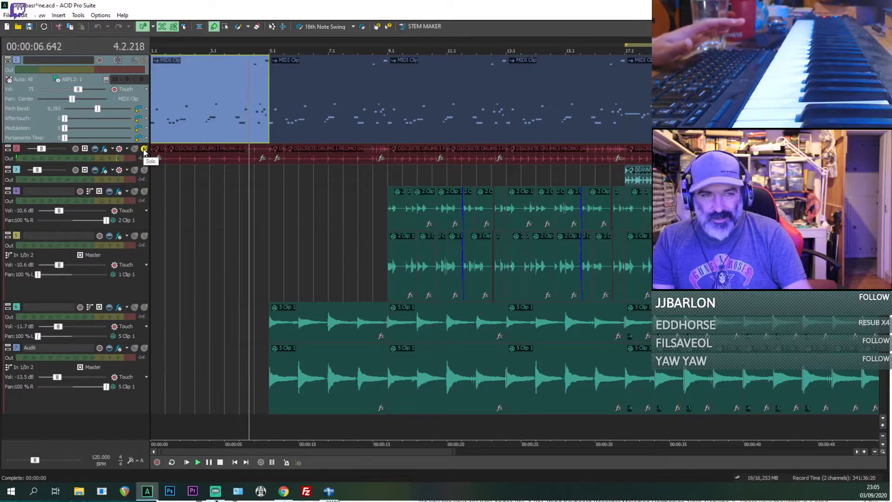
# Step: Open the soft synth properties of the bass track's ABPL2 instrument
pyautogui.click(41, 15)
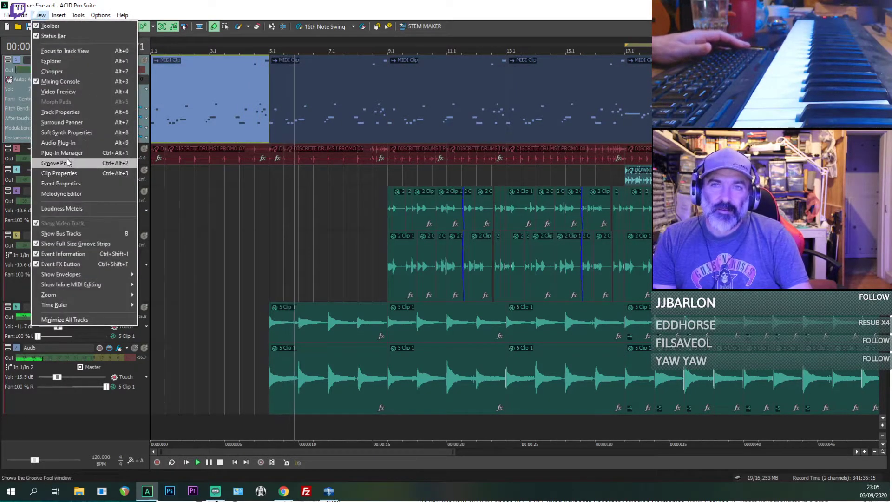
pyautogui.click(62, 133)
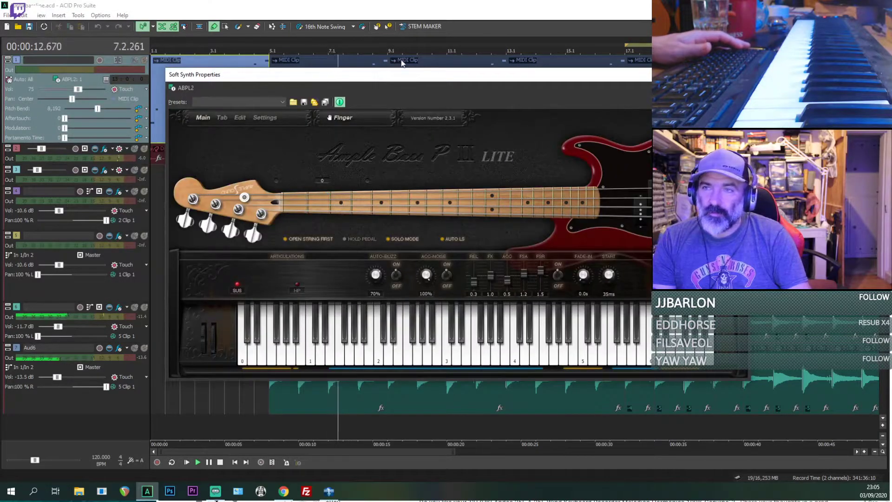
# Step: Reposition the Ample Bass soft synth window to watch it during playback, then close it and stop the project
pyautogui.moveTo(394, 76); pyautogui.dragTo(310, 51)
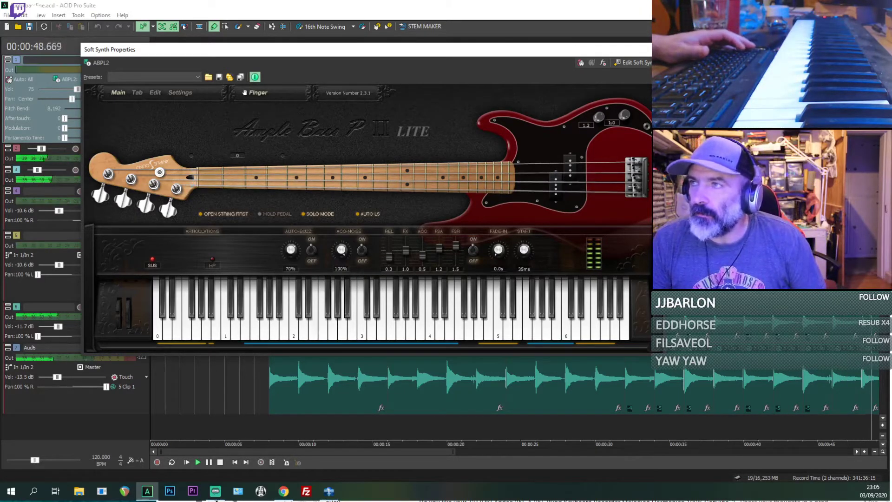
pyautogui.click(691, 50)
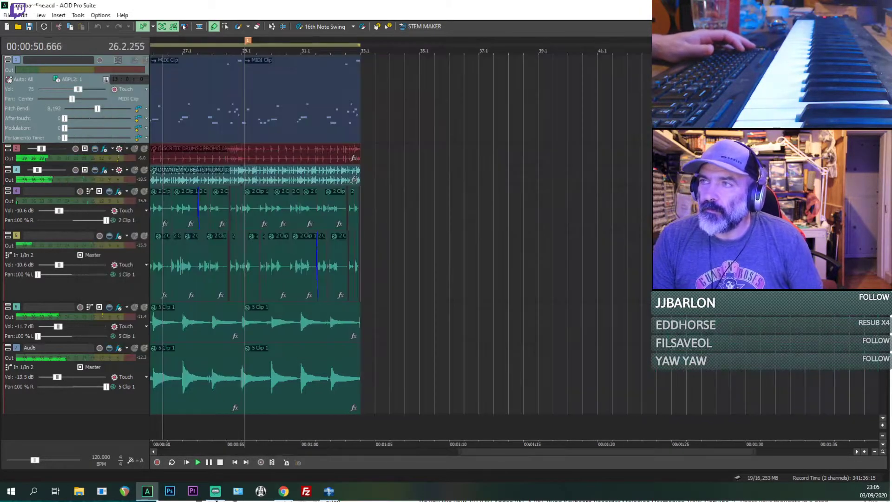
pyautogui.scroll(-3, 340, 127)
pyautogui.press('space')
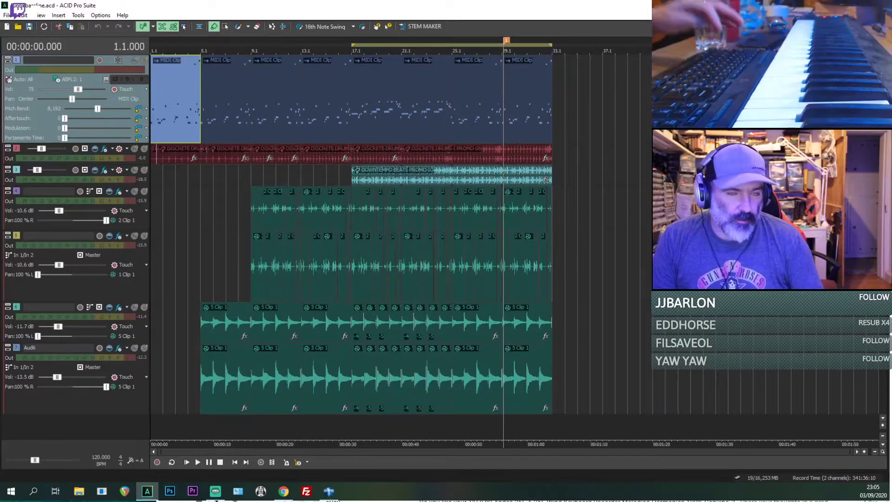
# Step: Open the Outrun Camino a mi Amor.acd project and leave only the reference audio and Drums tracks displayed
pyautogui.click(7, 15)
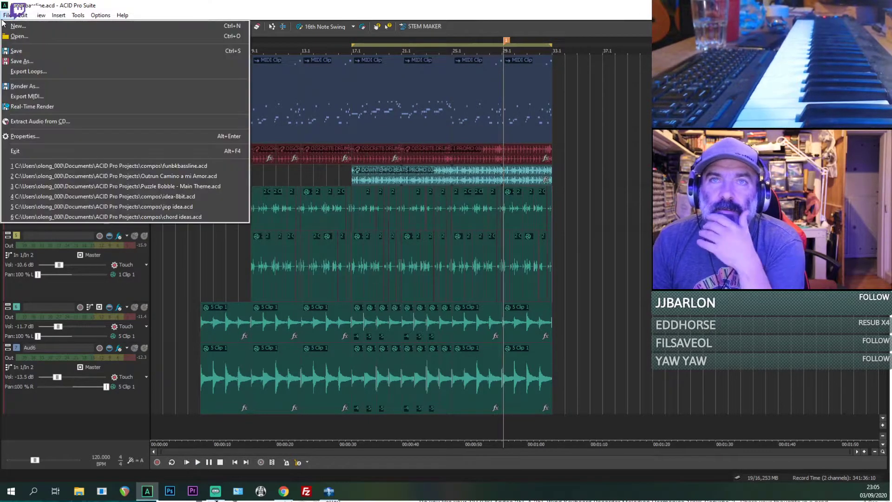
pyautogui.click(139, 176)
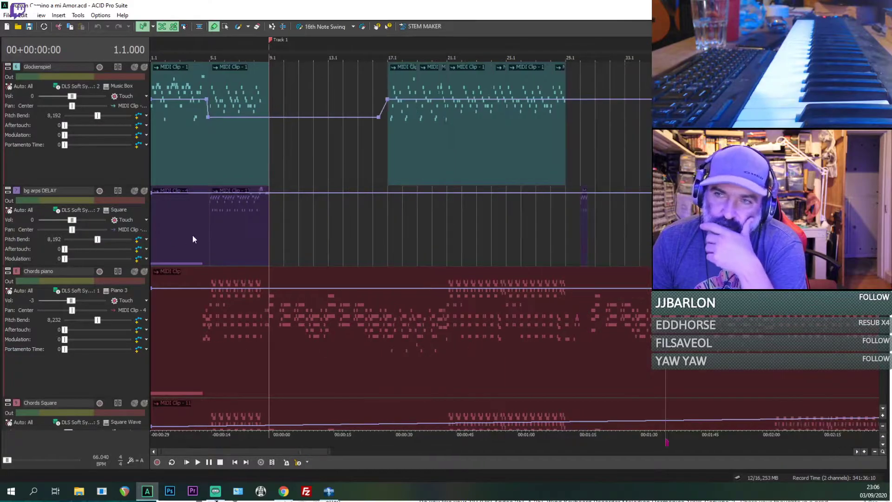
pyautogui.scroll(-1, 194, 240)
pyautogui.scroll(5, 400, 246)
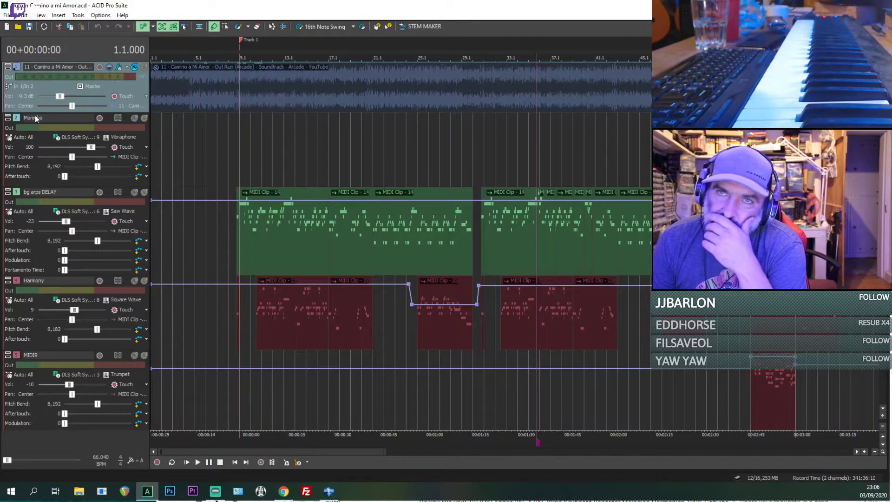
pyautogui.scroll(-6, 35, 115)
pyautogui.scroll(-3, 35, 115)
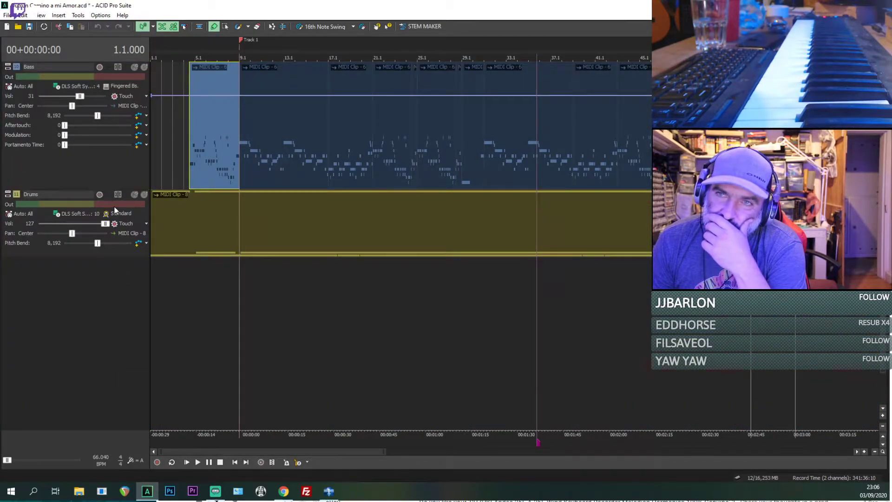
pyautogui.scroll(3, 113, 206)
pyautogui.scroll(-4, 175, 154)
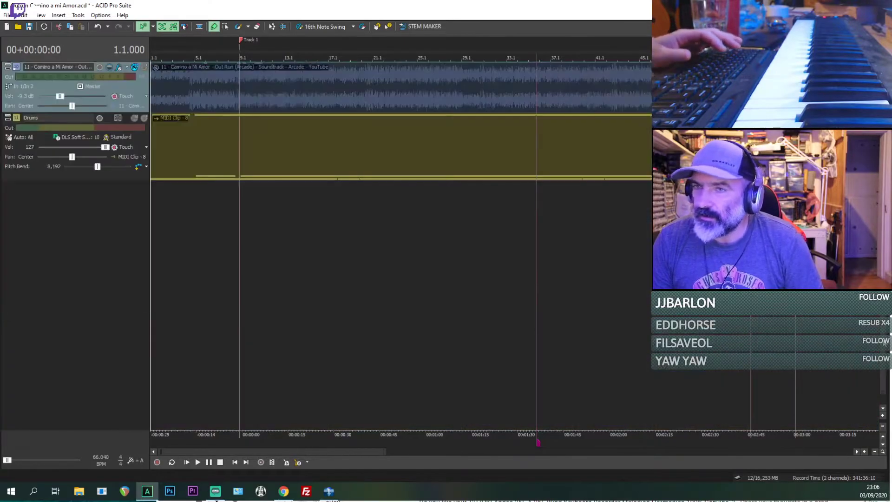
# Step: Solo the Camino a Mi Amor reference audio track and increase the Drums track's height
pyautogui.click(144, 68)
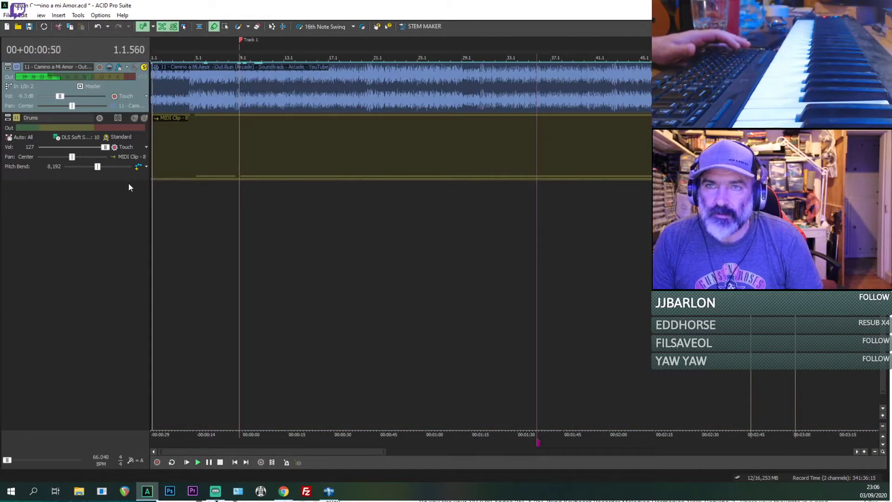
pyautogui.moveTo(129, 182); pyautogui.dragTo(126, 238)
pyautogui.scroll(8, 340, 203)
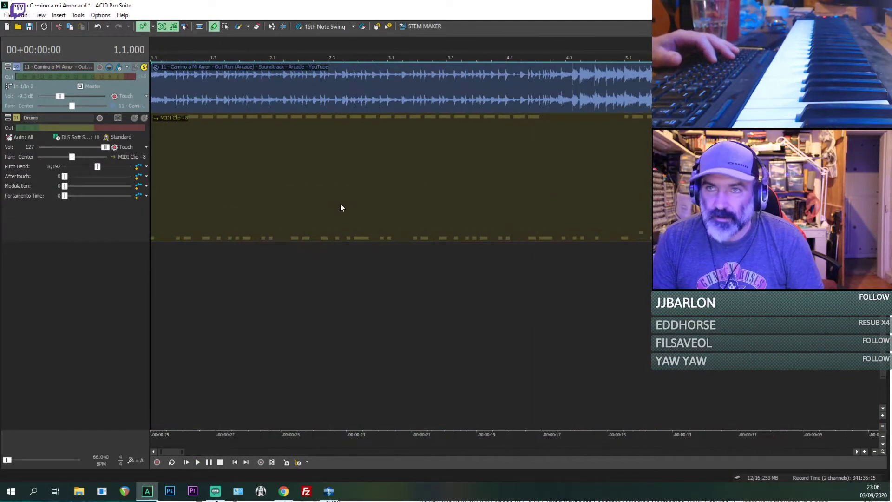
# Step: Enable inline MIDI editing for the Drums clip and enlarge both the Drums and the reference audio tracks
pyautogui.hotkey('ctrl', 'shift', 'i')
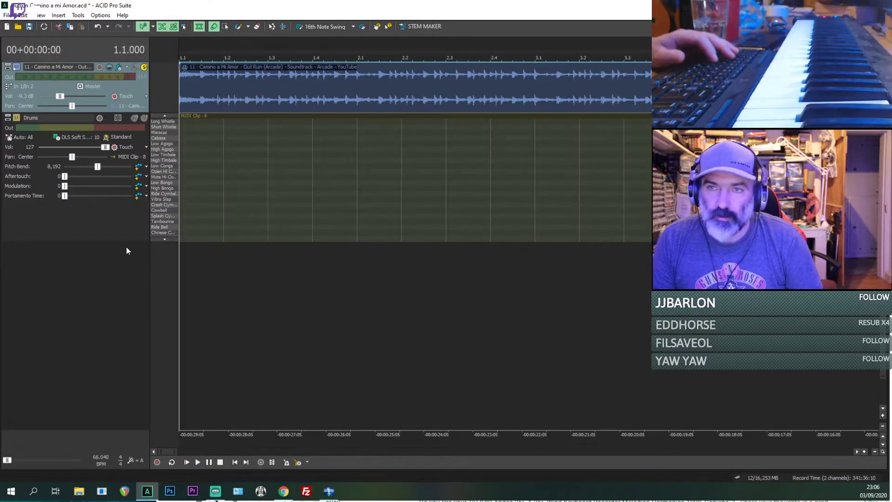
pyautogui.moveTo(125, 241); pyautogui.dragTo(118, 344)
pyautogui.scroll(3, 327, 213)
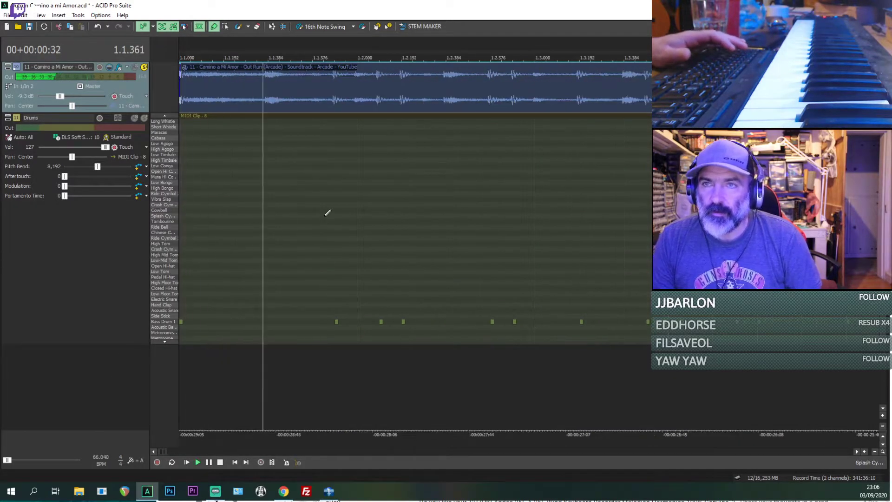
pyautogui.moveTo(137, 112); pyautogui.dragTo(138, 180)
# Step: Listen to the reference's opening and place a Hand Clap note at 1.1.384 in the Drums clip, deleting the stray clap before it
pyautogui.press('space')
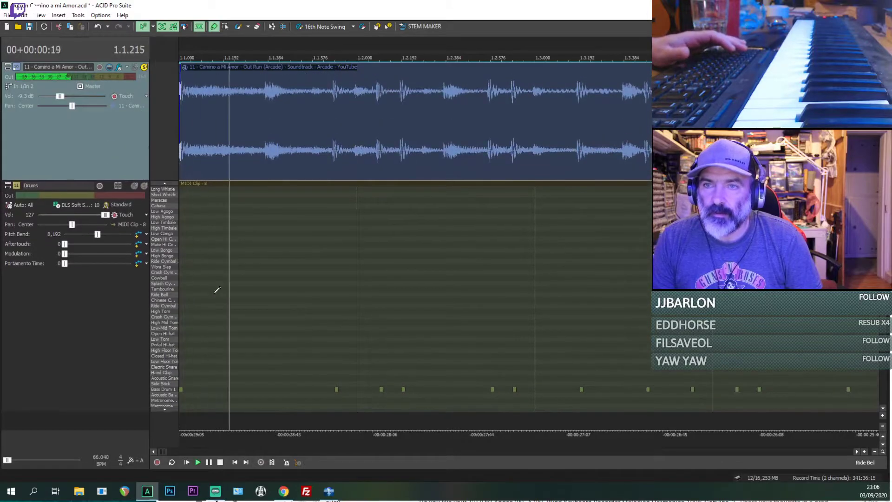
pyautogui.press('space')
pyautogui.press('space')
pyautogui.press('space')
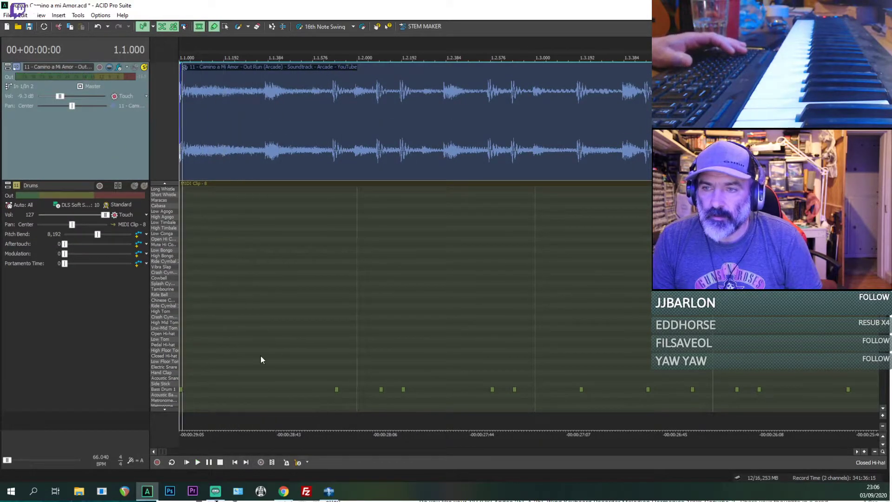
pyautogui.click(269, 341)
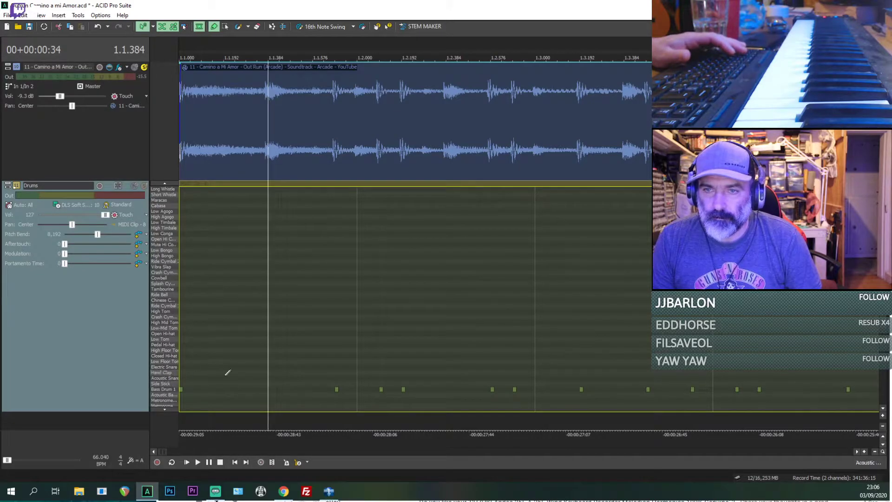
pyautogui.click(259, 373)
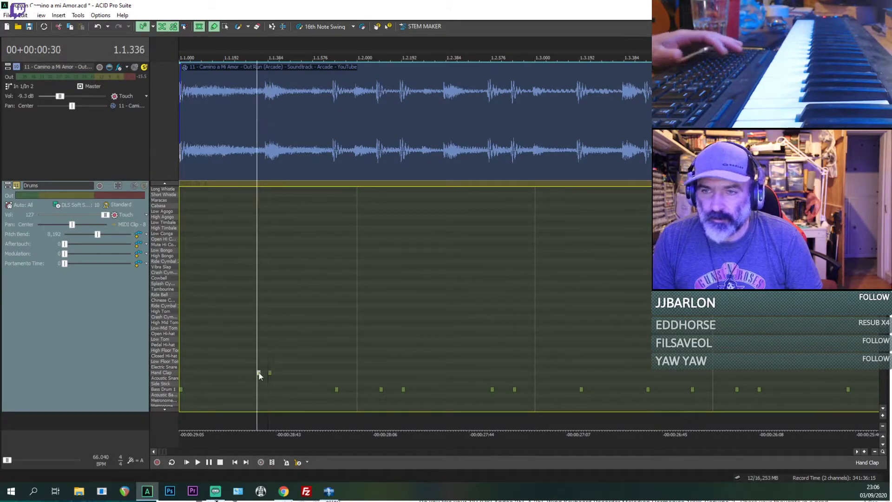
pyautogui.press('Delete')
pyautogui.click(184, 366)
pyautogui.press('space')
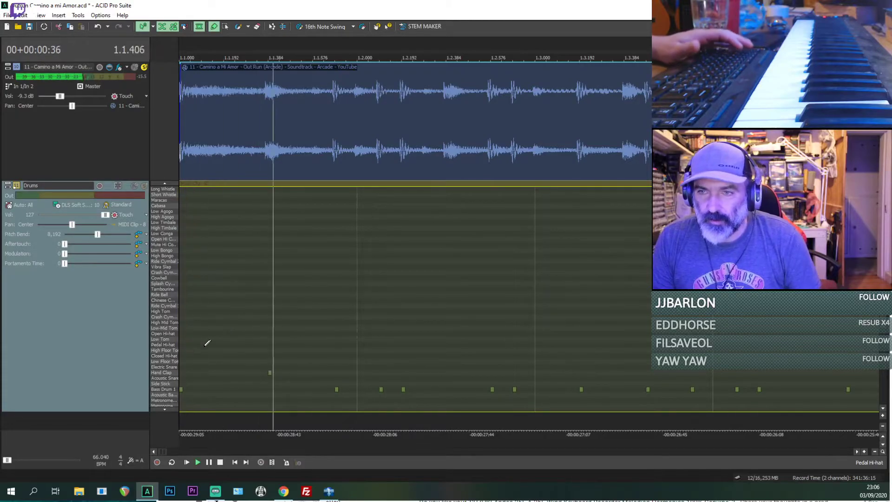
# Step: Add a second Hand Clap note midway through beat 2 of bar 1 and play the passage to compare it with the reference
pyautogui.scroll(-1, 432, 356)
pyautogui.press('space')
pyautogui.press('space')
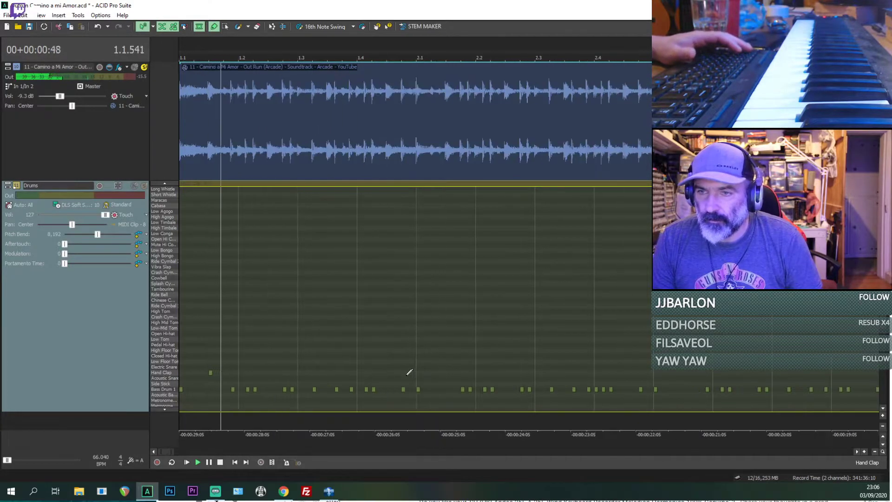
pyautogui.press('space')
pyautogui.scroll(-3, 259, 382)
pyautogui.scroll(-5, 226, 379)
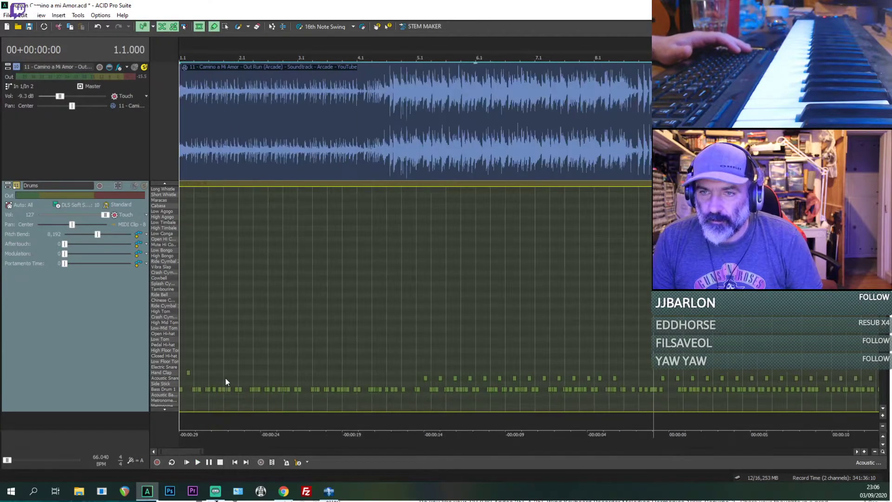
pyautogui.scroll(5, 226, 378)
pyautogui.scroll(2, 226, 381)
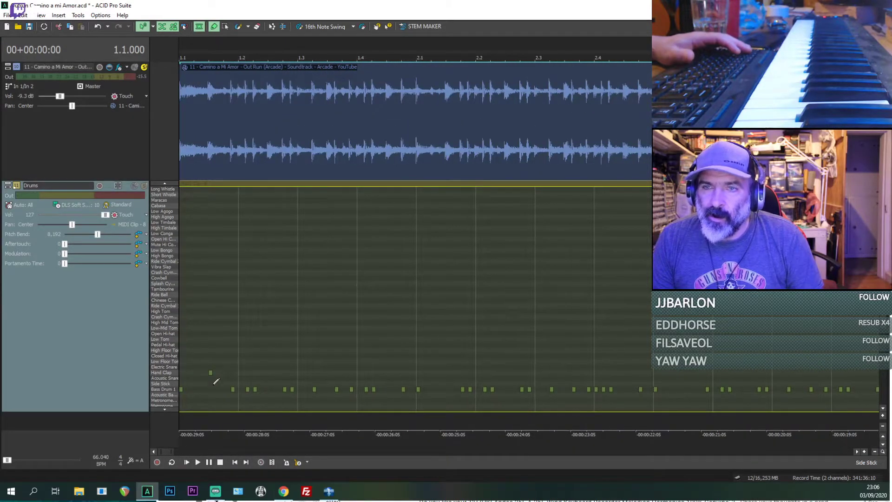
pyautogui.press('space')
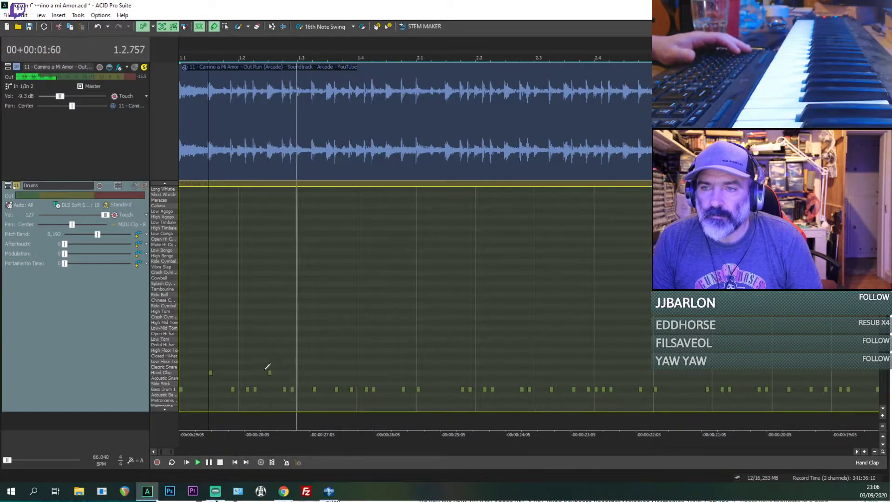
pyautogui.press('space')
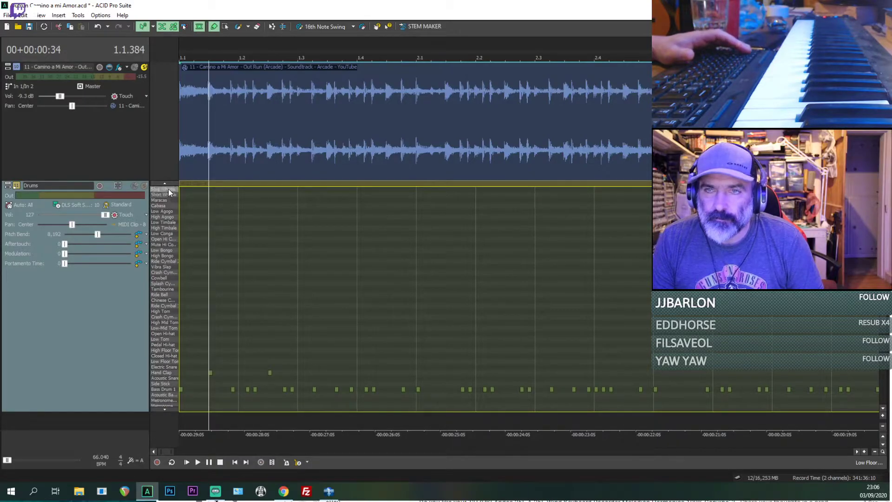
# Step: Add Hand Clap notes midway through beats 3 and 4 of bar 1, removing the stray clap at the start of beat 3
pyautogui.scroll(5, 166, 217)
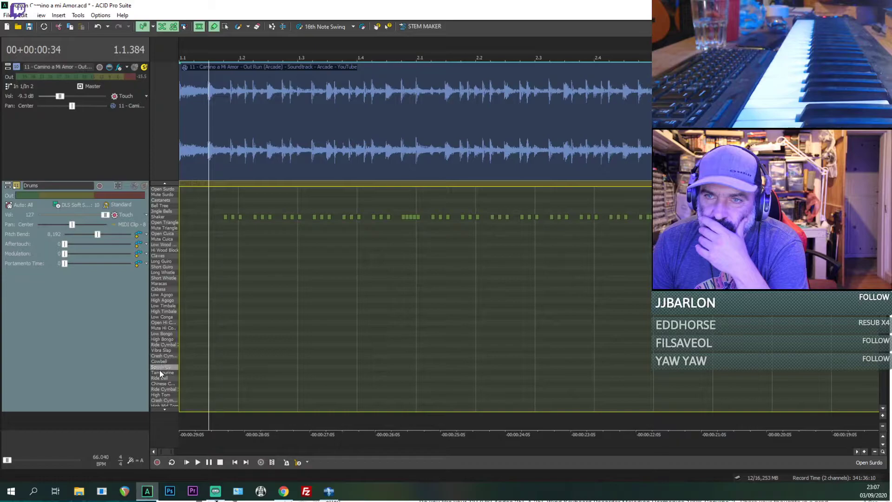
pyautogui.scroll(-7, 165, 384)
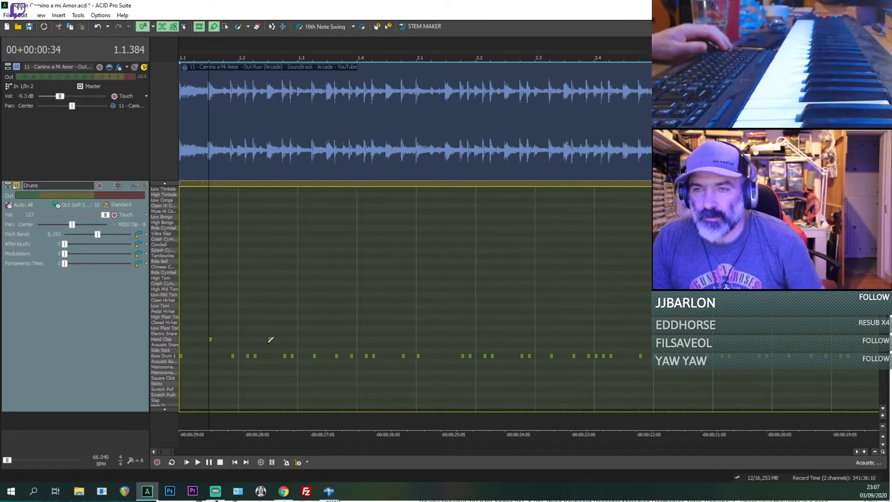
pyautogui.press('space')
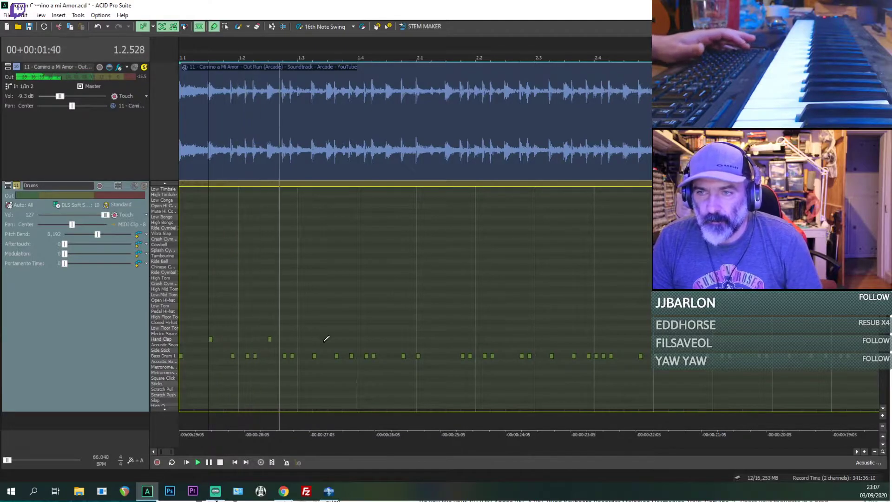
pyautogui.press('space')
pyautogui.click(315, 340)
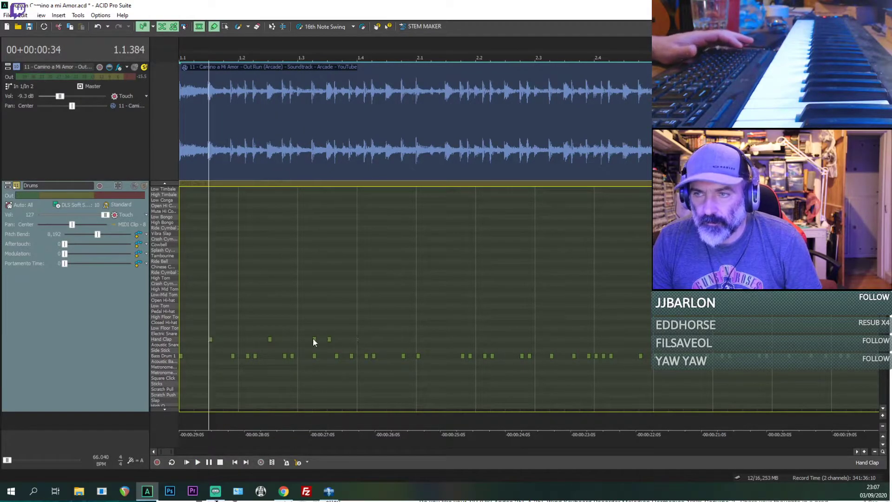
pyautogui.press('space')
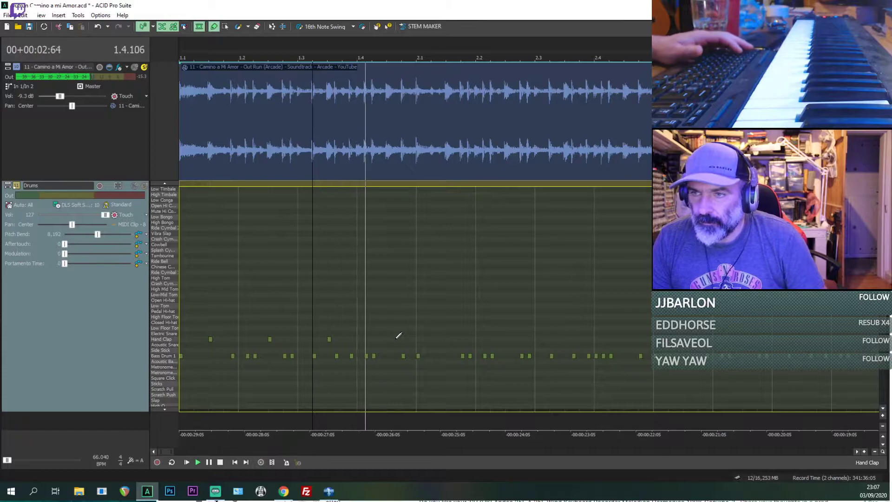
pyautogui.press('space')
pyautogui.click(389, 339)
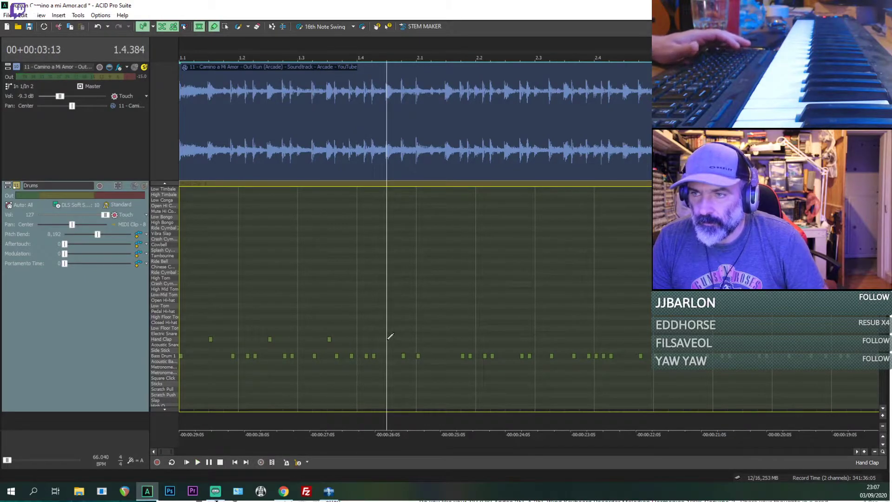
# Step: Copy the four Hand Clap notes of bar 1 into bars 2 and 3 while the reference plays
pyautogui.click(210, 339)
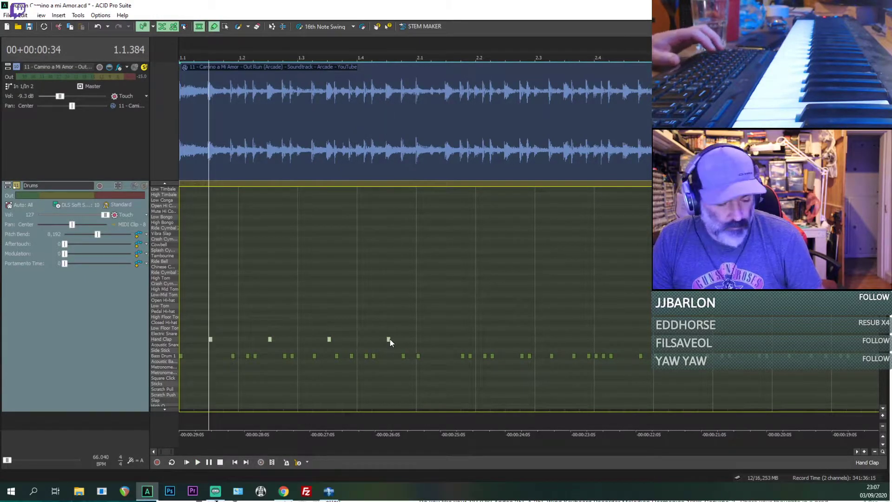
pyautogui.press('space')
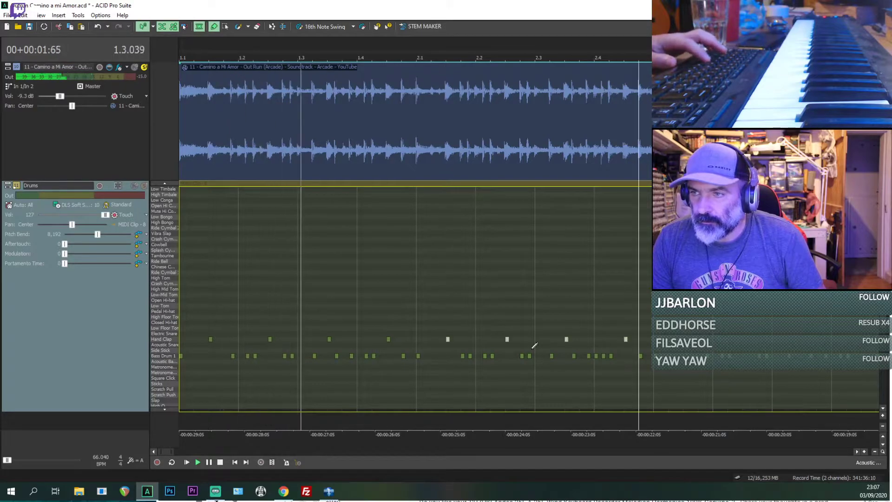
pyautogui.scroll(-2, 609, 337)
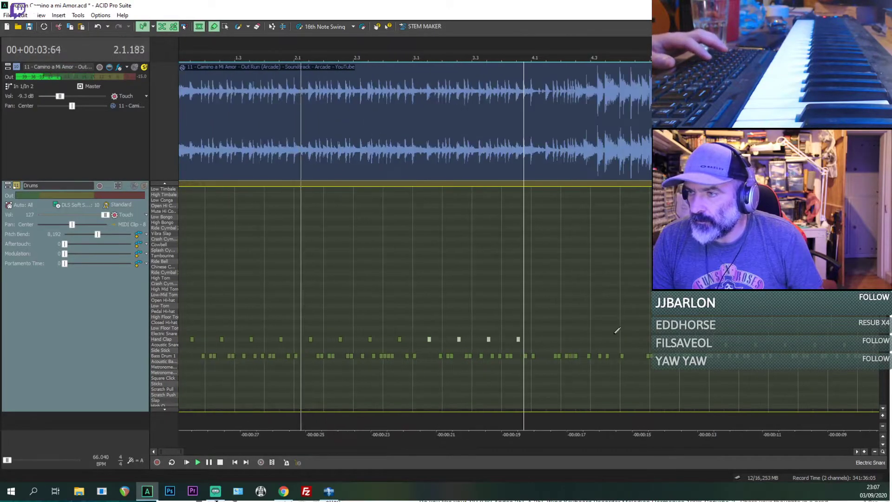
# Step: Add a Hand Clap midway through beat 1 of bar 4, clear the extra clap in beat 2 and listen to that passage
pyautogui.click(547, 336)
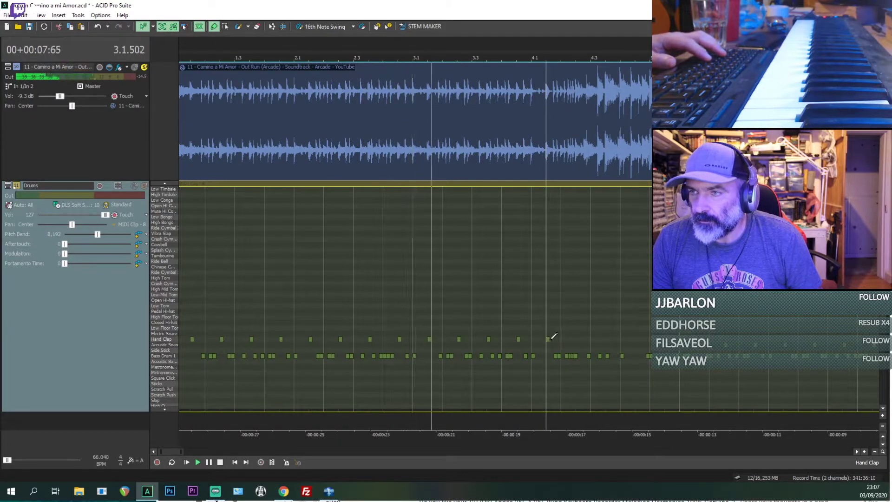
pyautogui.click(578, 339)
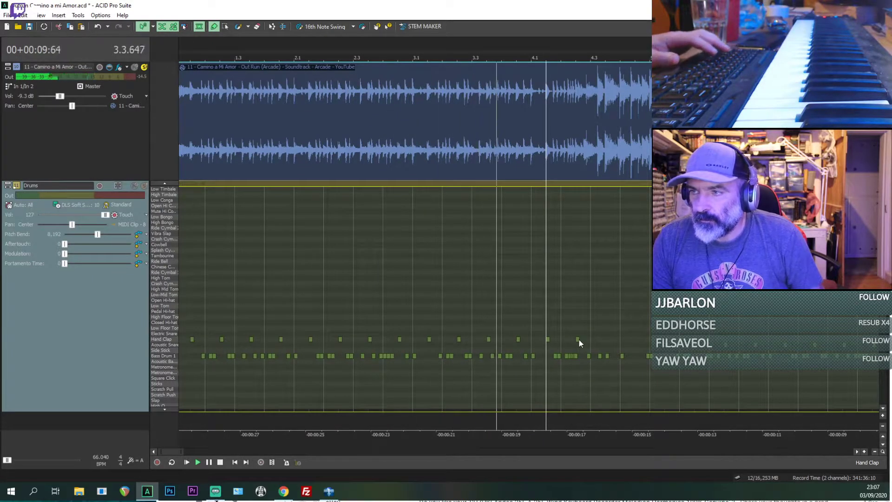
pyautogui.scroll(1, 586, 344)
pyautogui.scroll(1, 586, 344)
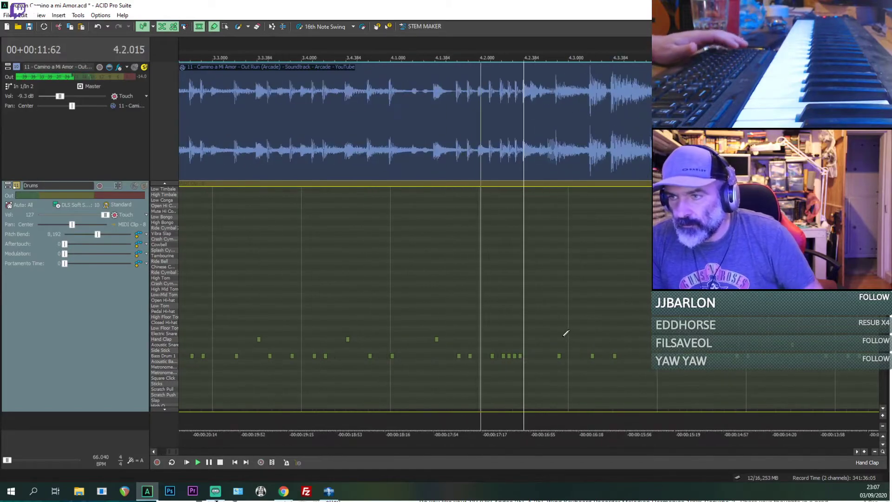
pyautogui.press('space')
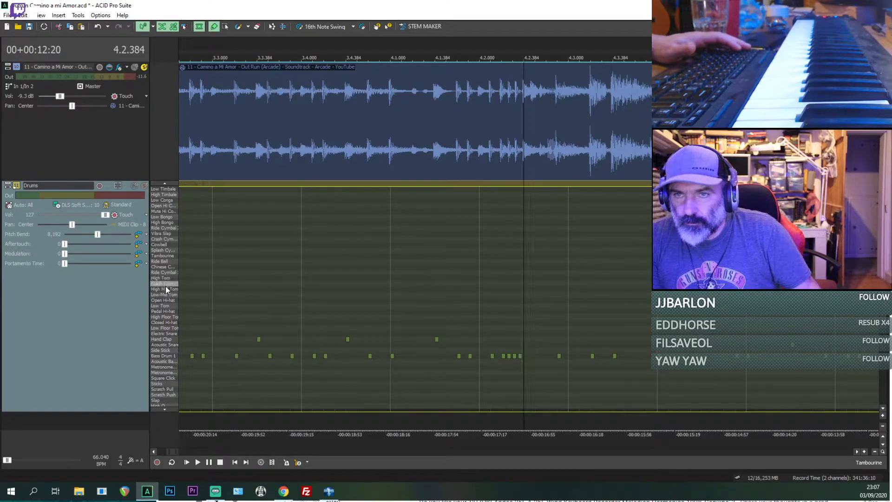
# Step: Place two High Mid Tom notes and one Low-Mid Tom note in bar 4, starting at 4.2.384
pyautogui.click(514, 296)
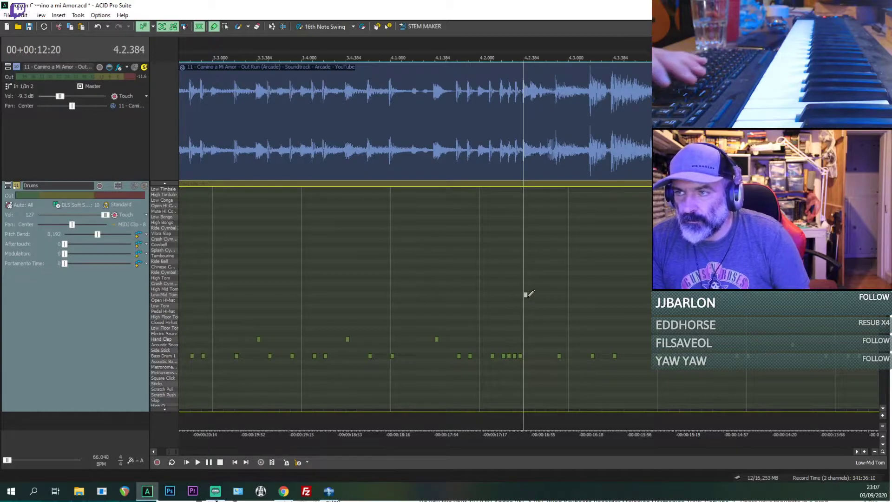
pyautogui.press('space')
pyautogui.press('space')
pyautogui.scroll(1, 533, 313)
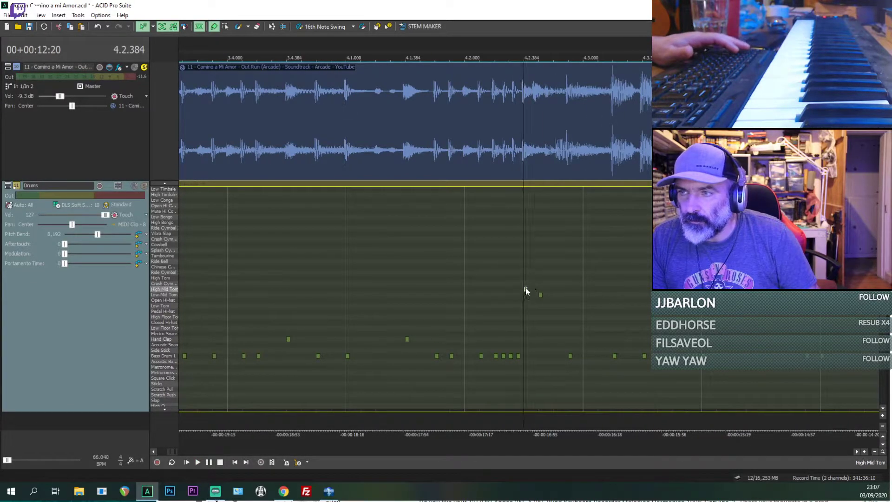
pyautogui.moveTo(540, 294); pyautogui.dragTo(540, 289)
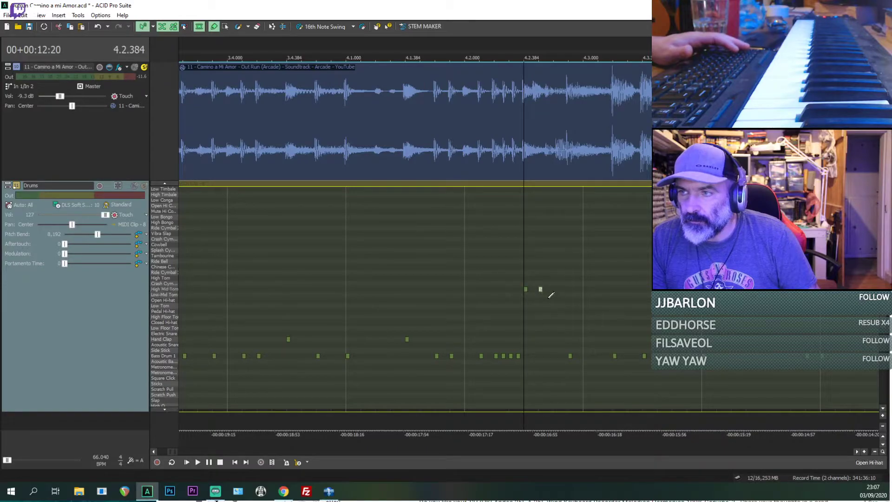
pyautogui.click(540, 296)
pyautogui.press('Delete')
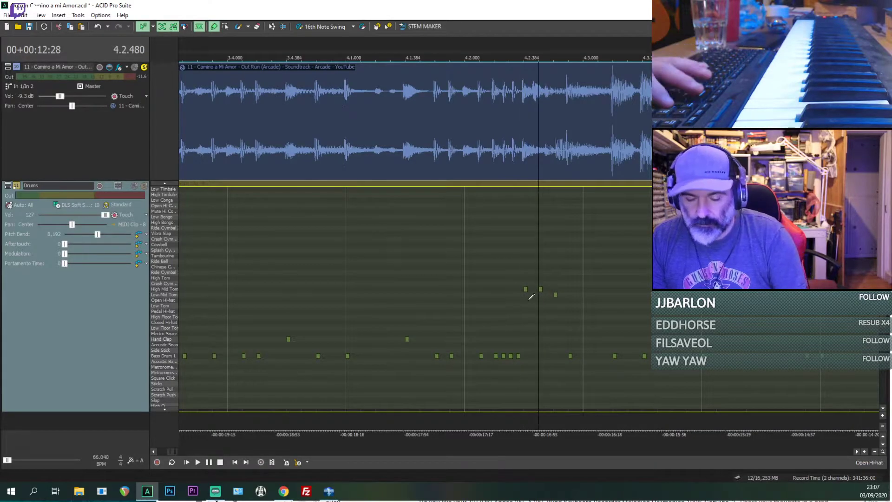
# Step: Tighten the spacing of the tom run from 4.2.384 and add a fourth note on the Pedal Hi-hat row, checking it against the reference
pyautogui.click(523, 304)
pyautogui.press('space')
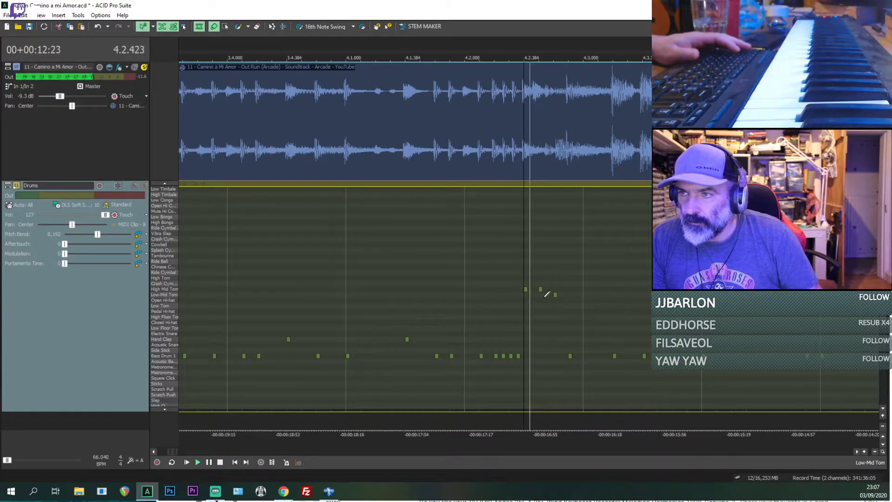
pyautogui.press('space')
pyautogui.scroll(1, 539, 306)
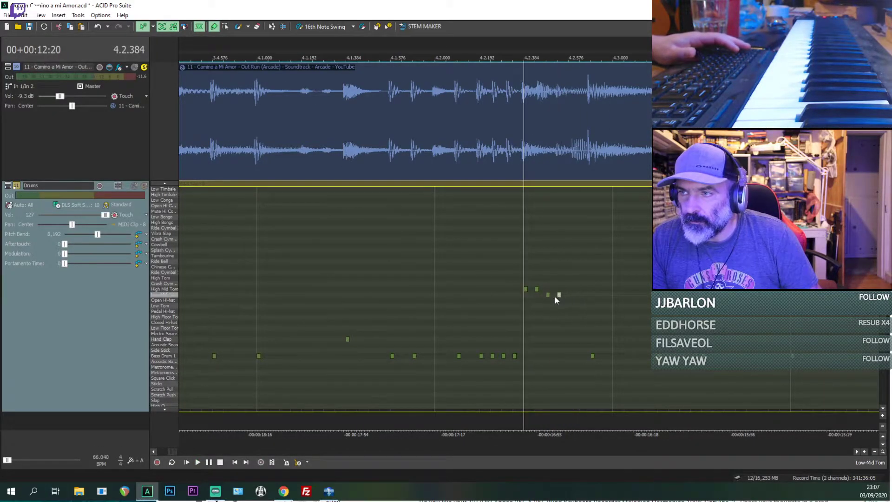
pyautogui.moveTo(559, 296); pyautogui.dragTo(561, 313)
pyautogui.press('space')
pyautogui.press('space')
# Step: Add a Low Floor Tom note at 4.2.576 as the fifth note of the run and compare it with the reference
pyautogui.press('space')
pyautogui.press('space')
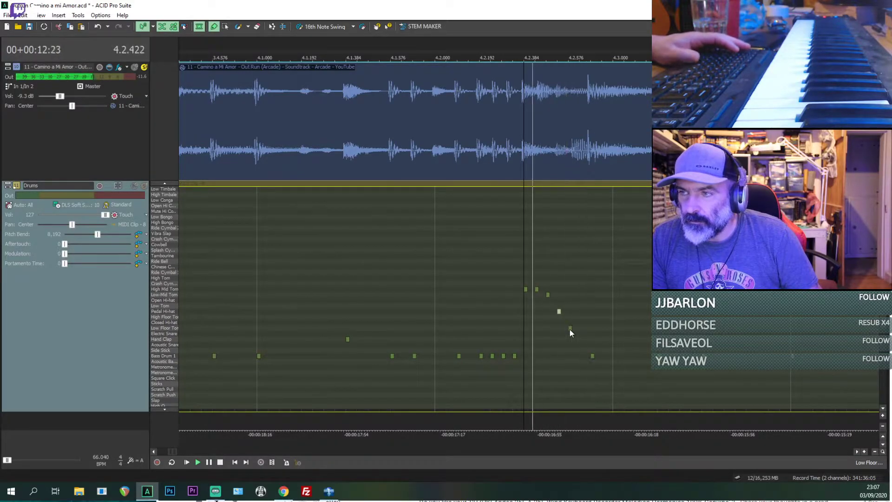
pyautogui.press('space')
pyautogui.click(570, 330)
pyautogui.press('space')
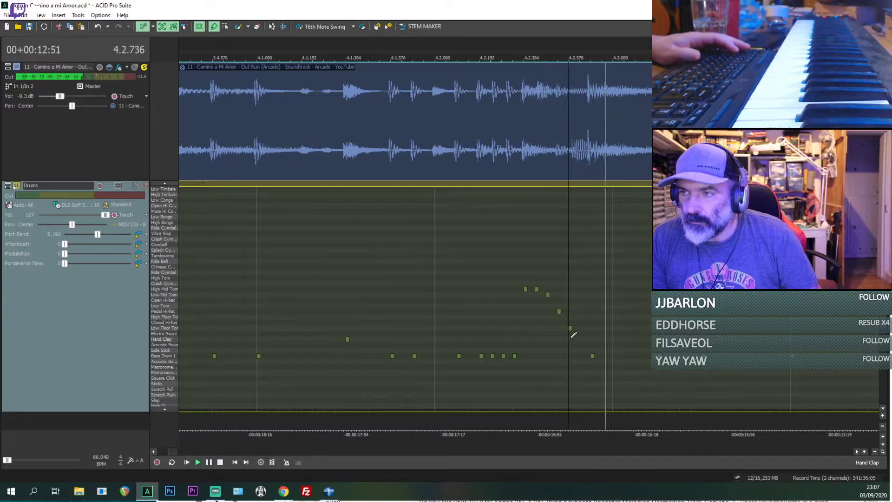
pyautogui.press('space')
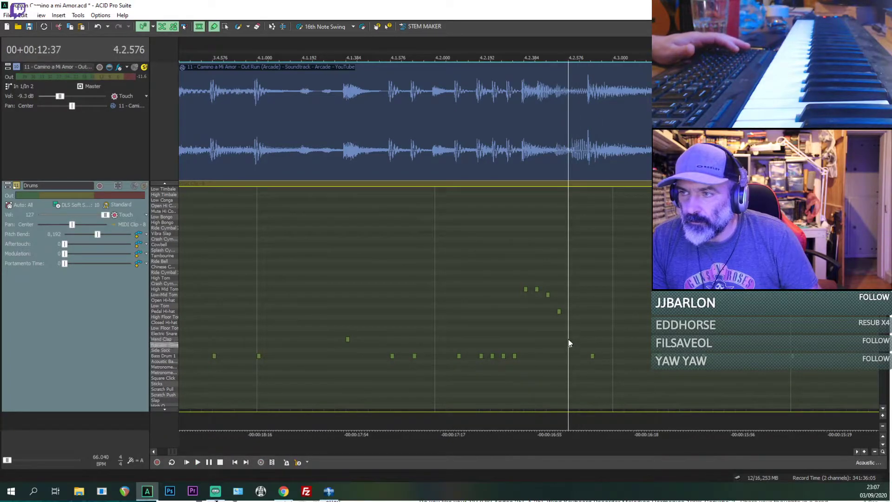
pyautogui.click(570, 328)
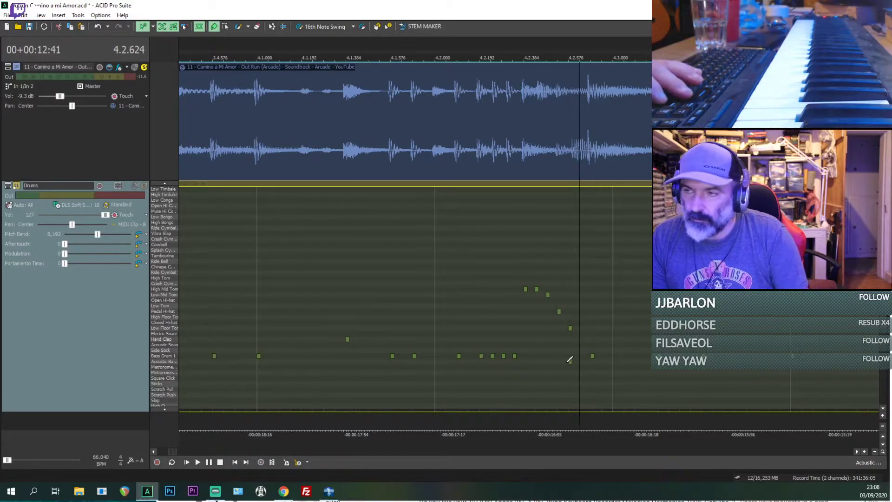
# Step: Try an Acoustic Bass Drum note at 4.2.576 under the Low Floor Tom and play it with the reference
pyautogui.click(570, 362)
pyautogui.press('space')
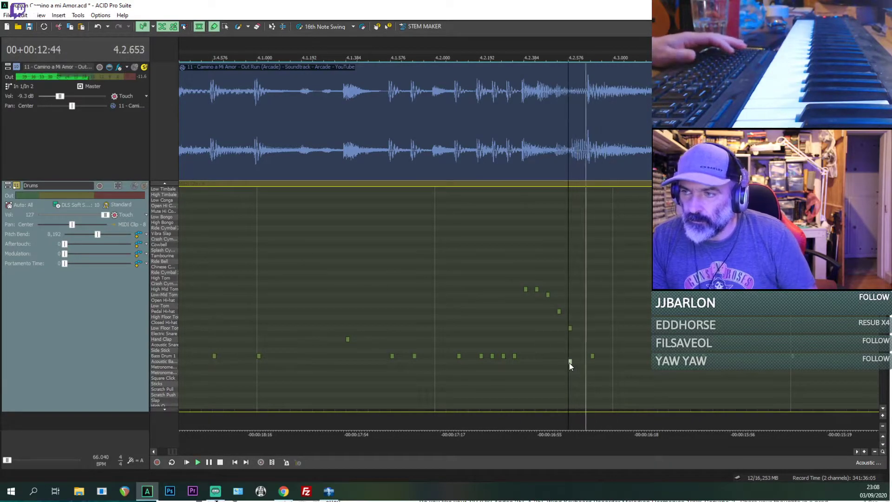
pyautogui.press('space')
pyautogui.press('Delete')
# Step: Listen to the reference around the tom fill, replaying it from 4.2.240 to pick out the hits
pyautogui.press('space')
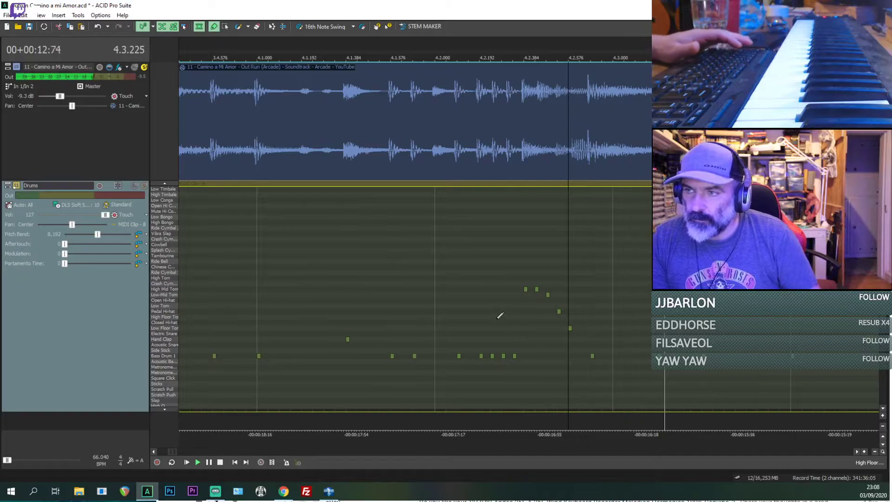
pyautogui.press('space')
pyautogui.click(489, 323)
pyautogui.press('space')
pyautogui.press('space')
pyautogui.press('space')
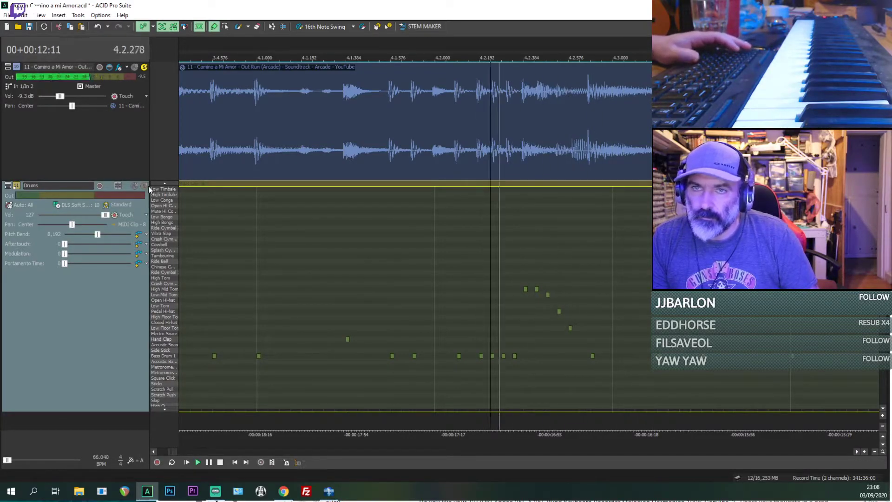
pyautogui.press('space')
pyautogui.press('space')
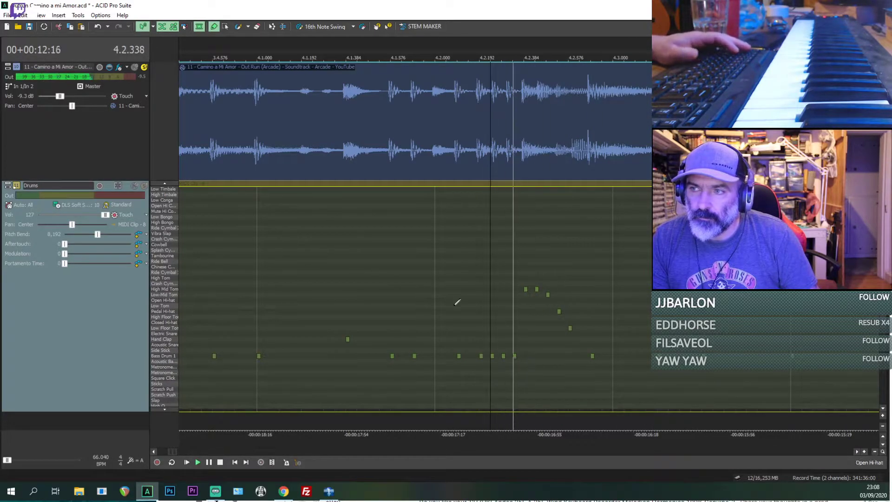
pyautogui.press('space')
# Step: Layer an Electric Snare and an Acoustic Snare note at 4.2.384, removing the stray notes placed around them
pyautogui.moveTo(515, 335); pyautogui.dragTo(530, 336)
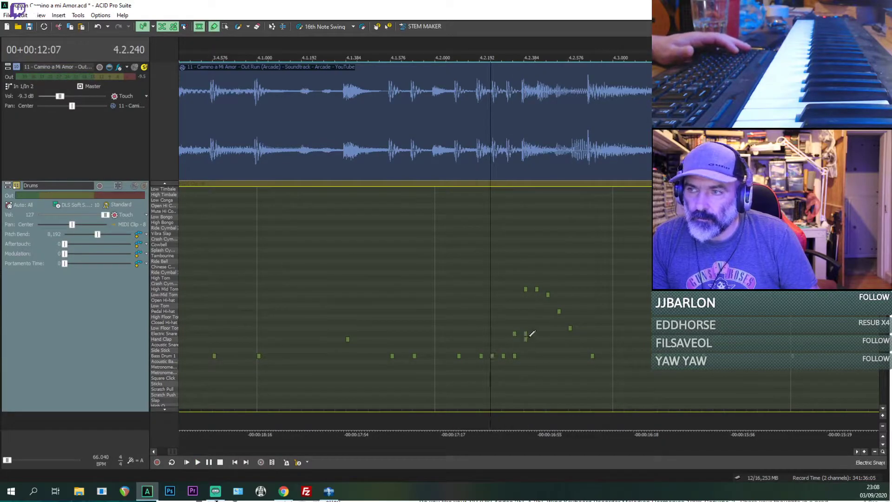
pyautogui.click(515, 334)
pyautogui.click(526, 335)
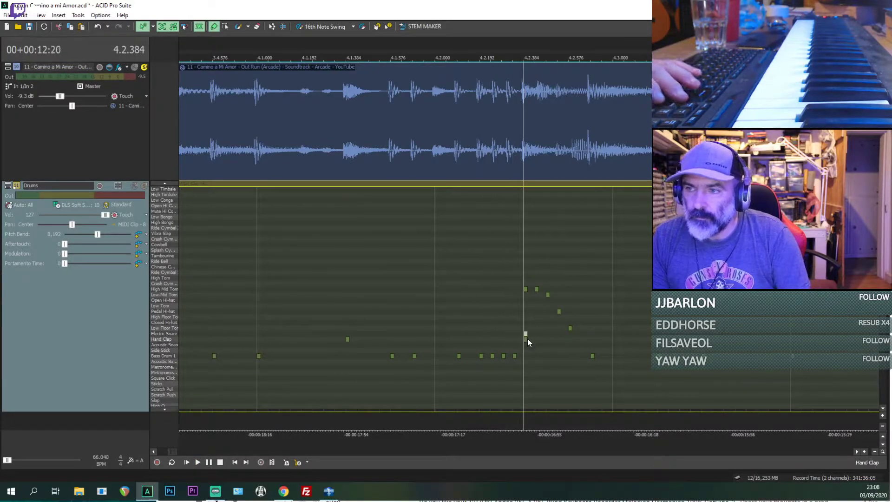
pyautogui.moveTo(528, 344); pyautogui.dragTo(528, 336)
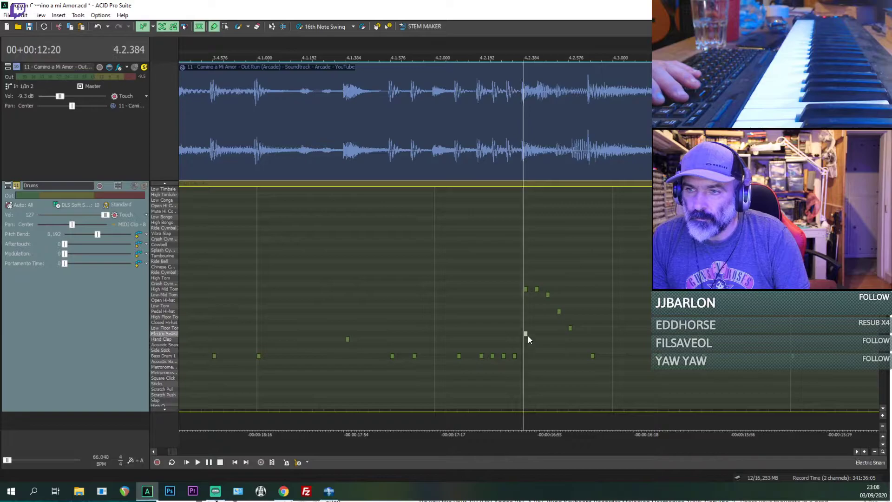
pyautogui.click(528, 345)
pyautogui.press('space')
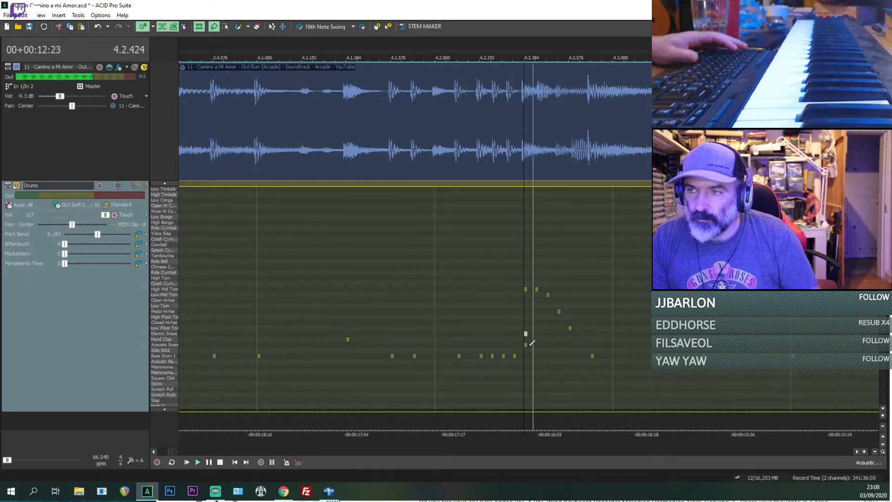
# Step: Replay the reference repeatedly from 4.2.144 and 4.2.192 to examine the bass drum and snare hits leading into the fill
pyautogui.press('space')
pyautogui.press('space')
pyautogui.press('space')
pyautogui.click(472, 333)
pyautogui.press('space')
pyautogui.press('space')
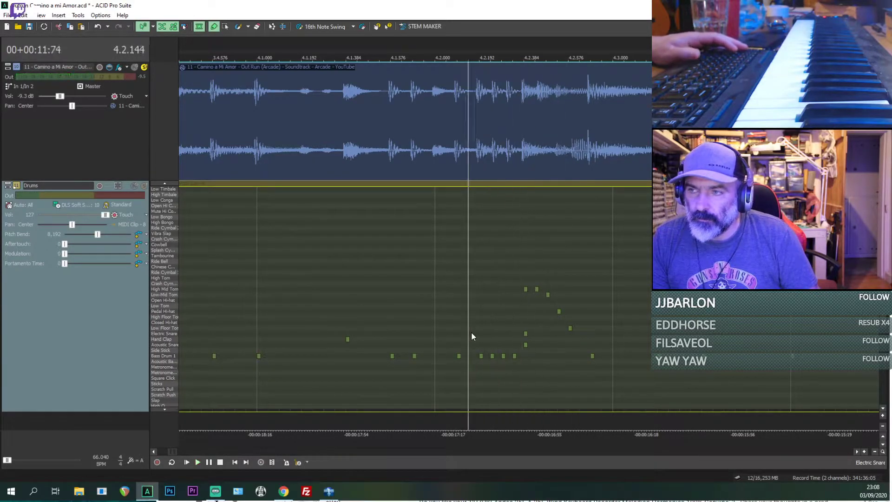
pyautogui.press('space')
pyautogui.press('space')
pyautogui.press('space')
pyautogui.press('space')
pyautogui.press('space')
pyautogui.press('space')
pyautogui.press('space')
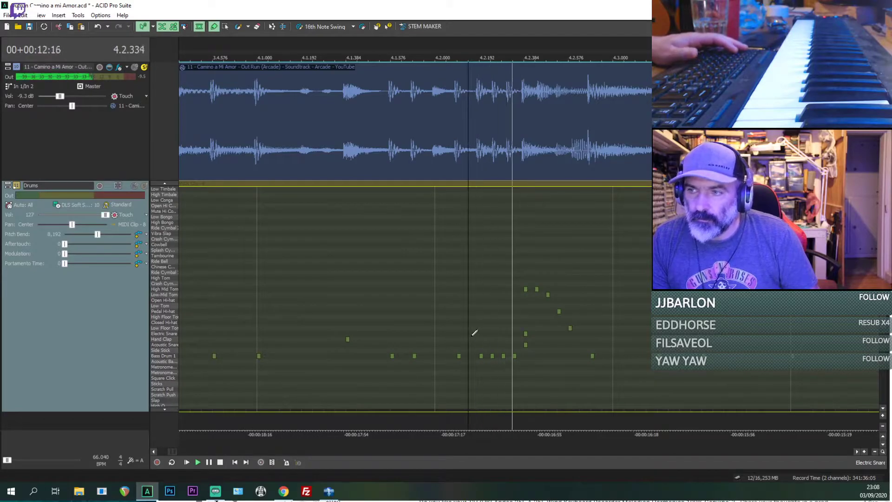
pyautogui.press('space')
pyautogui.click(480, 340)
pyautogui.press('space')
pyautogui.press('space')
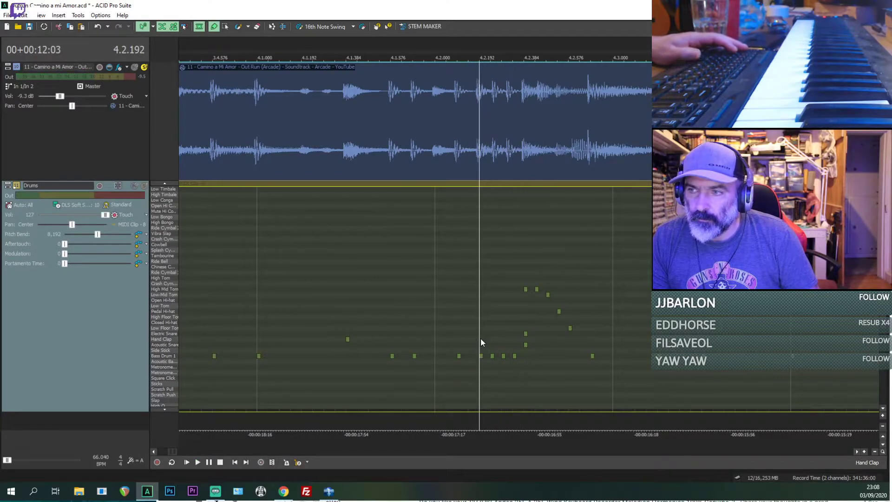
pyautogui.press('space')
pyautogui.press('space')
pyautogui.press('space')
pyautogui.press('space')
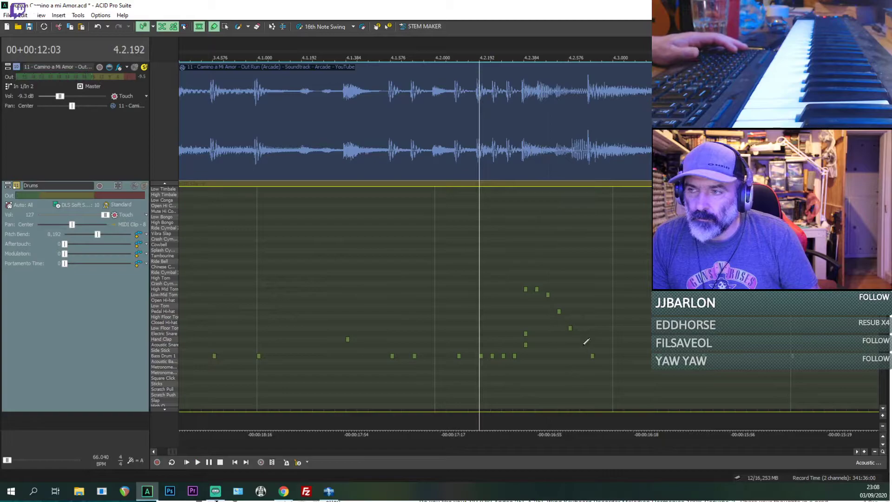
# Step: Add Electric Snare, Acoustic Snare and Crash Cymbal notes at 4.2.672, clear the extra Ride Bell note and check the accent against the reference
pyautogui.click(593, 344)
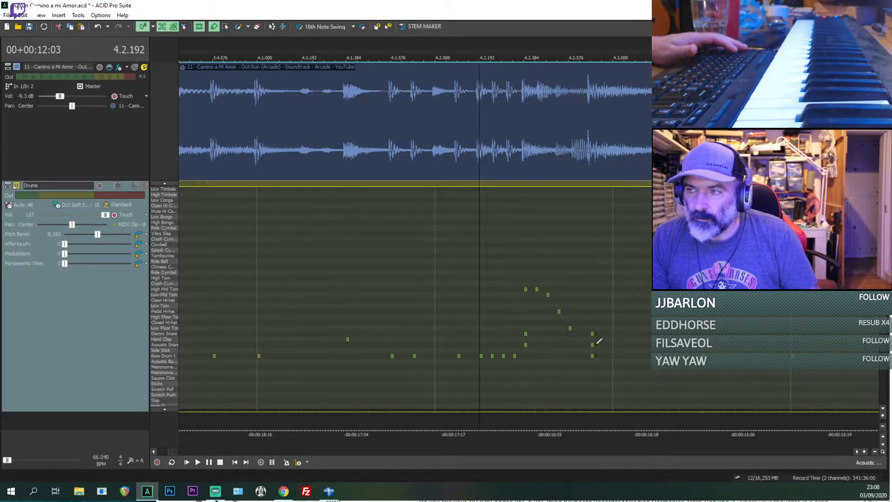
pyautogui.click(593, 355)
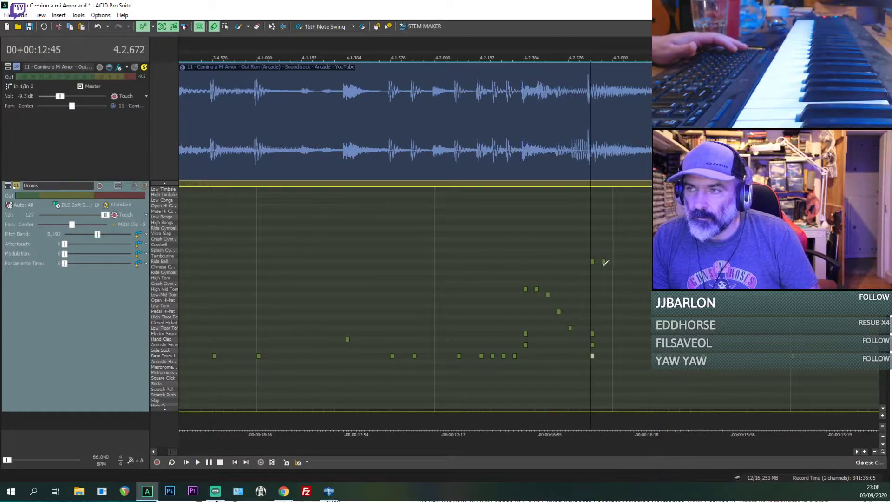
pyautogui.click(604, 263)
pyautogui.press('Delete')
pyautogui.moveTo(592, 263)
pyautogui.mouseDown()
pyautogui.moveTo(593, 240)
pyautogui.moveTo(594, 259)
pyautogui.mouseUp()
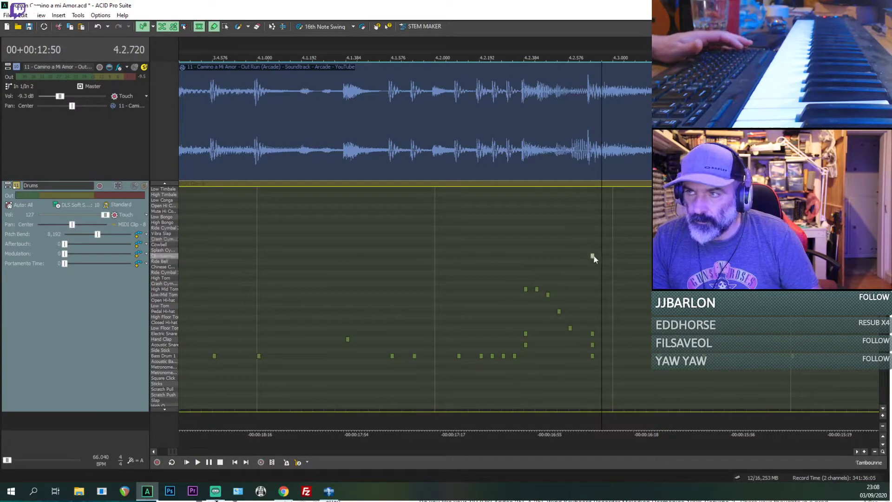
pyautogui.press('space')
pyautogui.press('space')
pyautogui.click(584, 284)
# Step: Solo the Drums track as well and play the fill from 4.2.240 together with the reference
pyautogui.press('space')
pyautogui.press('space')
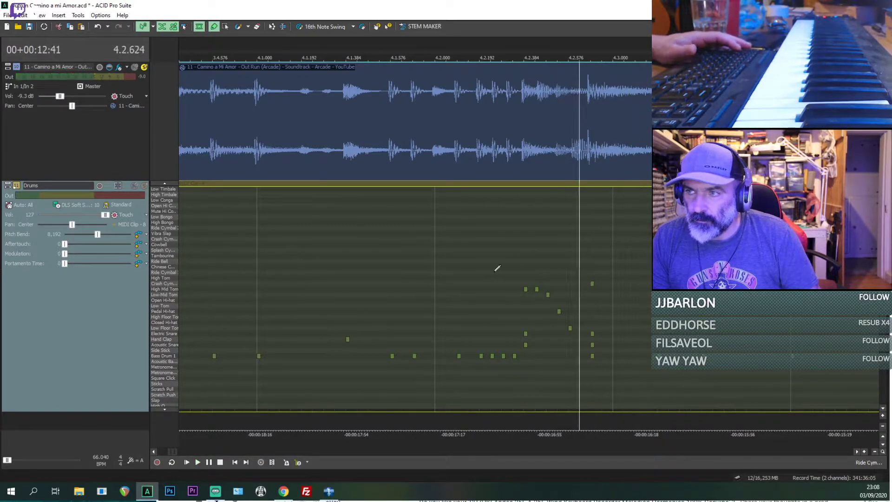
pyautogui.click(496, 269)
pyautogui.press('space')
pyautogui.press('space')
pyautogui.click(144, 186)
pyautogui.press('space')
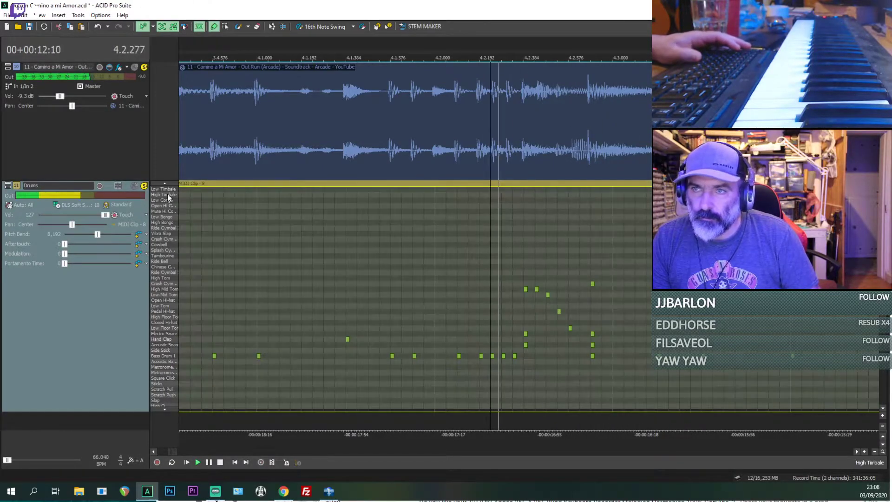
pyautogui.press('space')
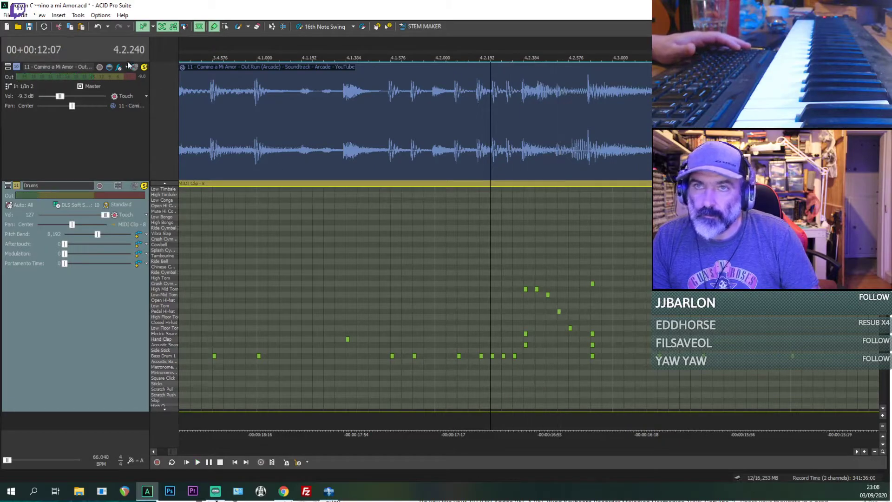
# Step: Turn off the reference track's solo, mute it and play the drum fill alone from 4.2.240
pyautogui.click(140, 73)
pyautogui.click(136, 70)
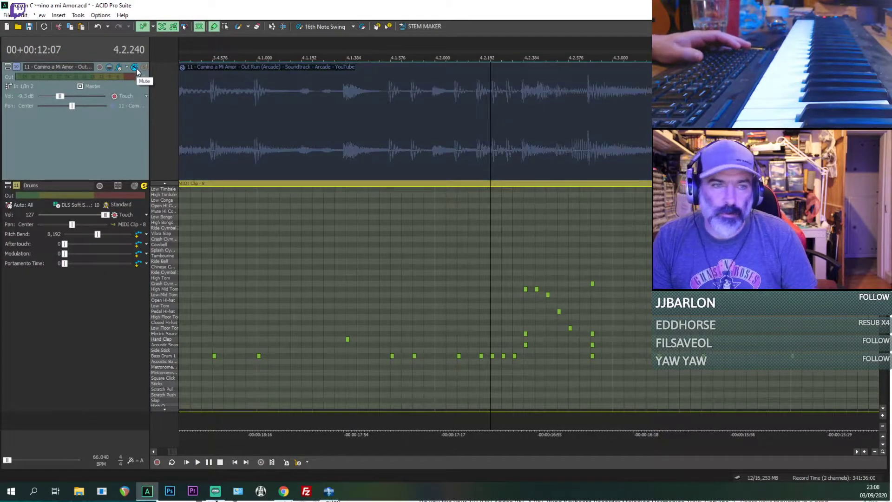
pyautogui.click(136, 70)
pyautogui.press('space')
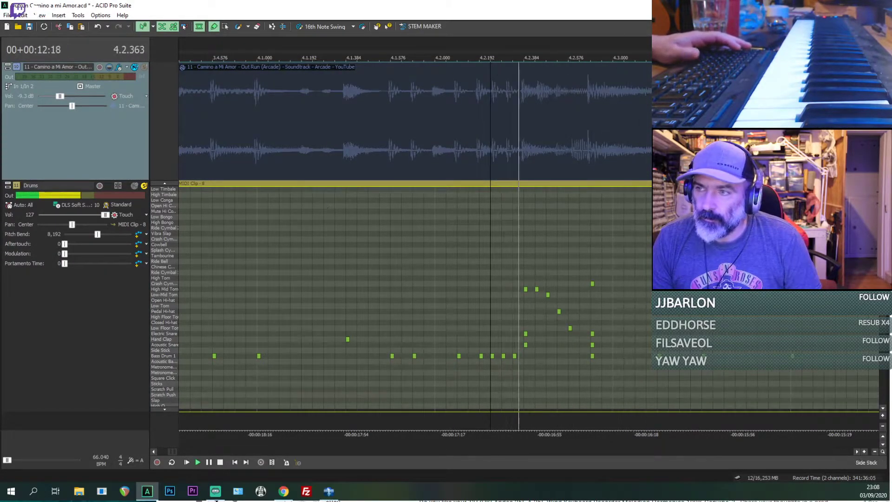
# Step: Reassign the tom fill's five notes to High Tom twice, High Mid Tom, Low-Mid Tom and Low Tom, and play it back
pyautogui.click(569, 328)
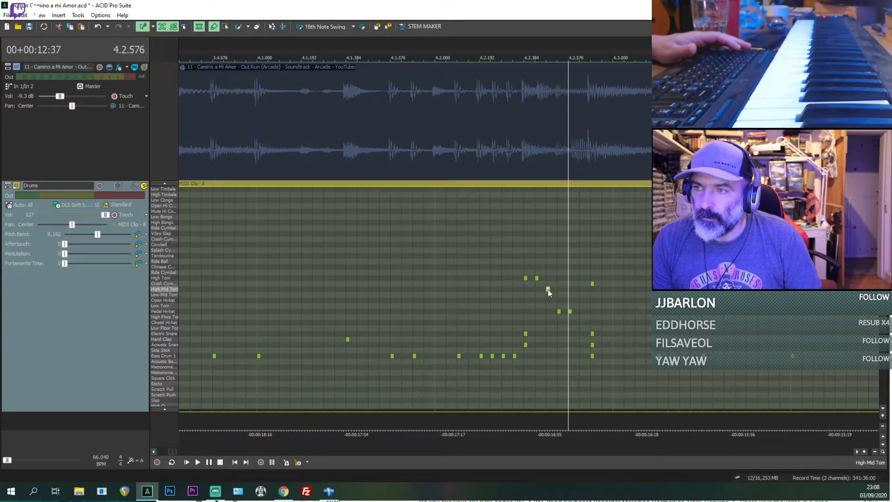
pyautogui.moveTo(549, 286); pyautogui.dragTo(548, 290)
pyautogui.click(559, 295)
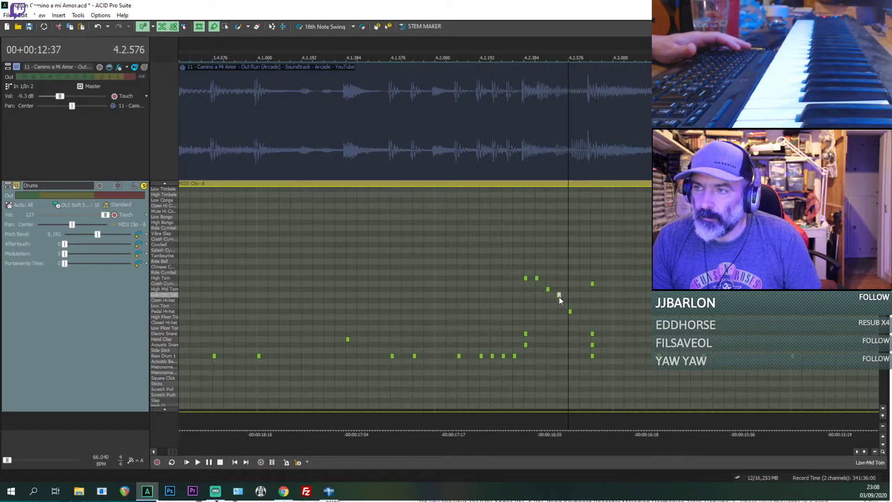
pyautogui.moveTo(571, 312); pyautogui.dragTo(570, 307)
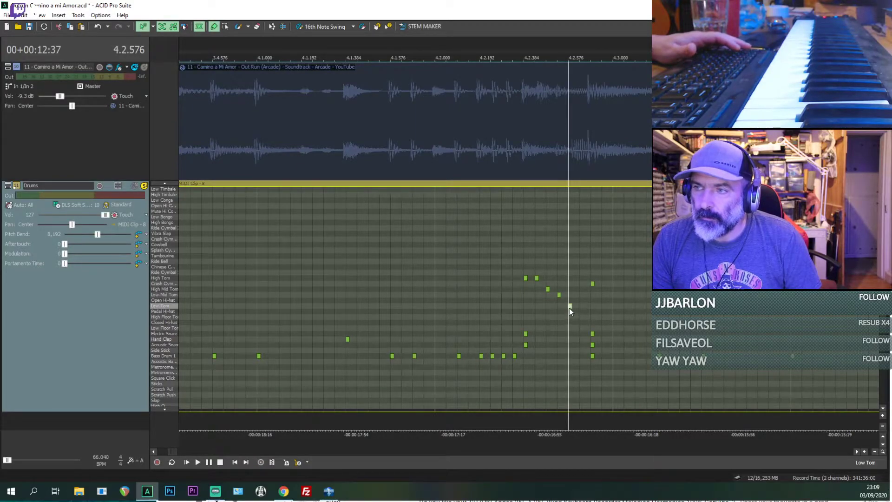
pyautogui.press('space')
pyautogui.press('space')
pyautogui.click(514, 308)
pyautogui.press('space')
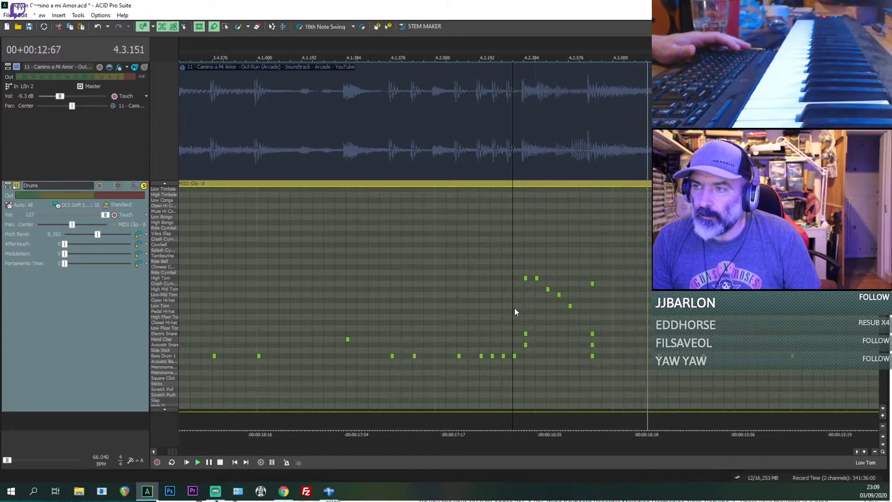
pyautogui.click(415, 321)
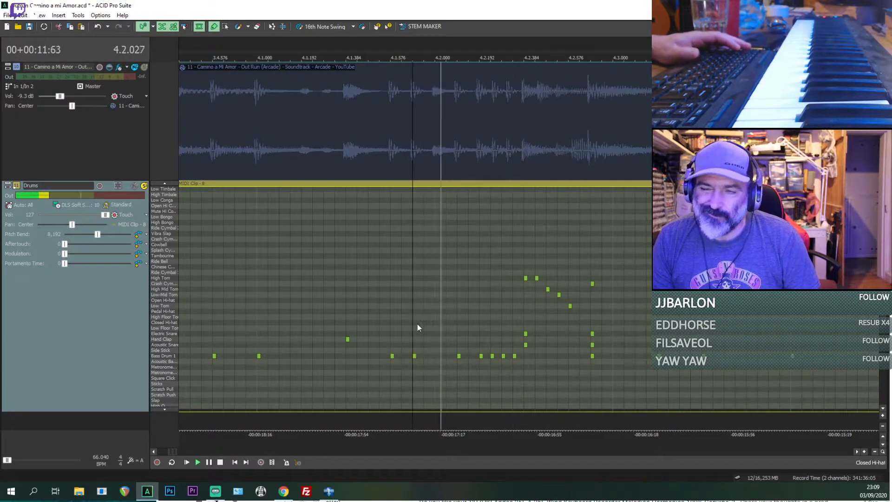
pyautogui.press('space')
# Step: Remove the Electric Snare notes at 4.2.384 and 4.2.672, keeping the Acoustic Snare ones, and play bar 4 from its Hand Clap
pyautogui.click(525, 333)
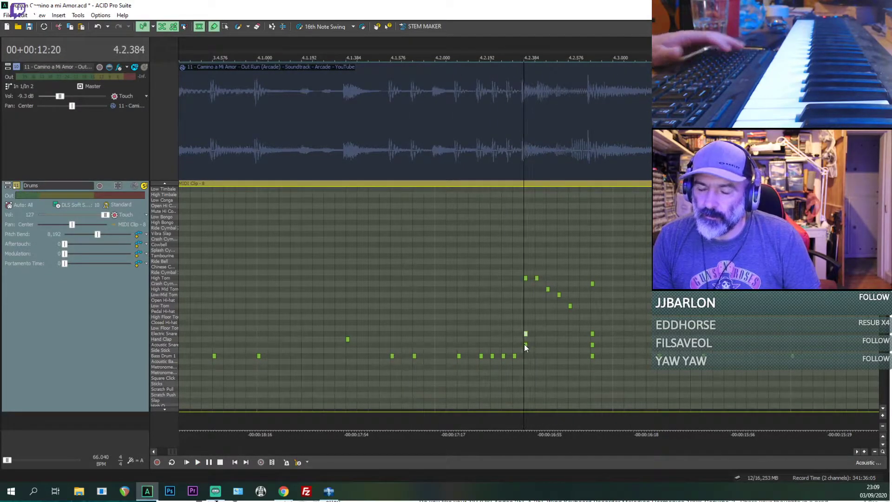
pyautogui.press('Delete')
pyautogui.click(526, 344)
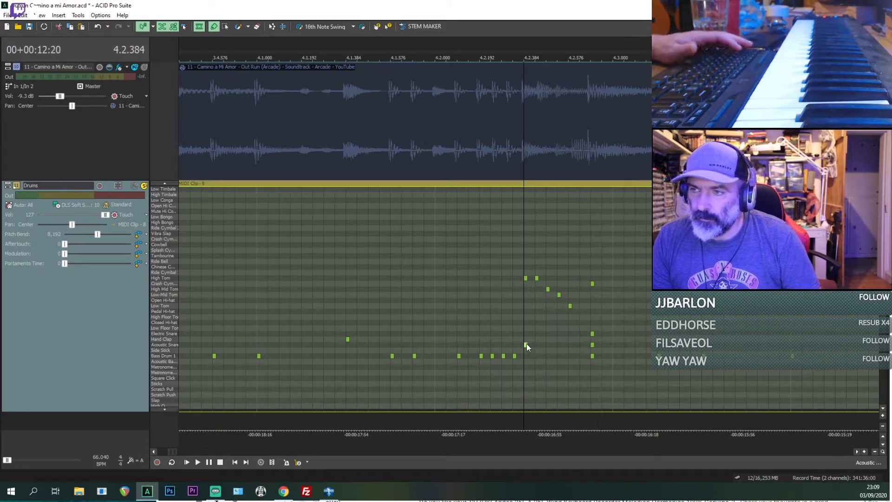
pyautogui.press('space')
pyautogui.click(593, 334)
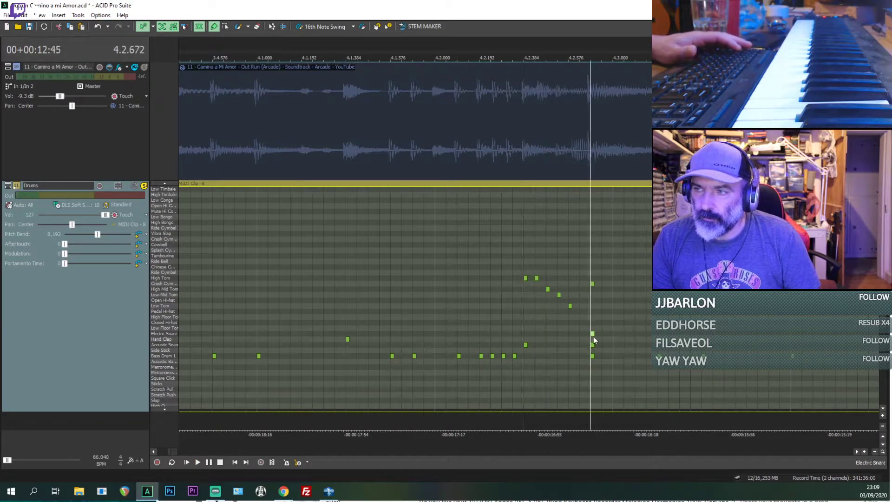
pyautogui.press('space')
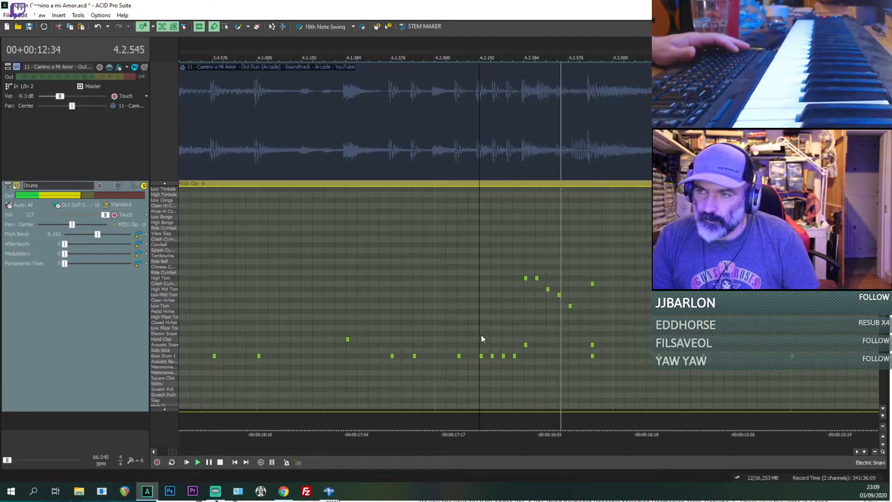
pyautogui.press('space')
pyautogui.click(348, 339)
pyautogui.press('space')
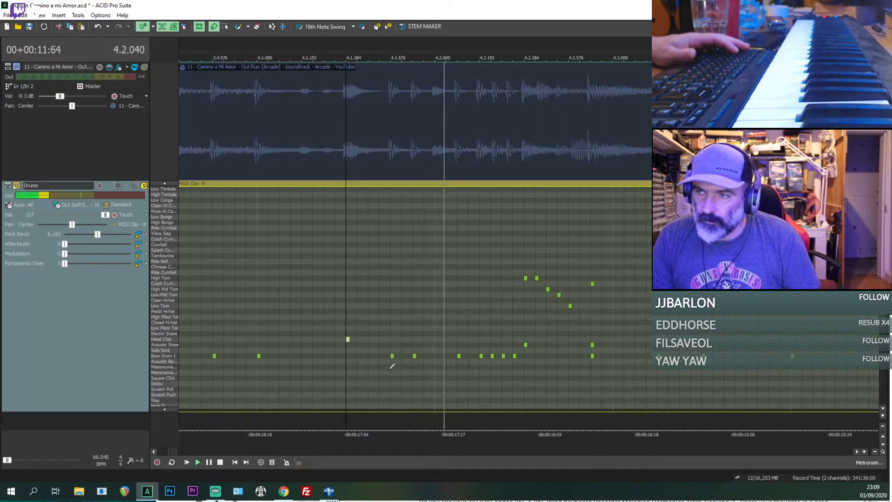
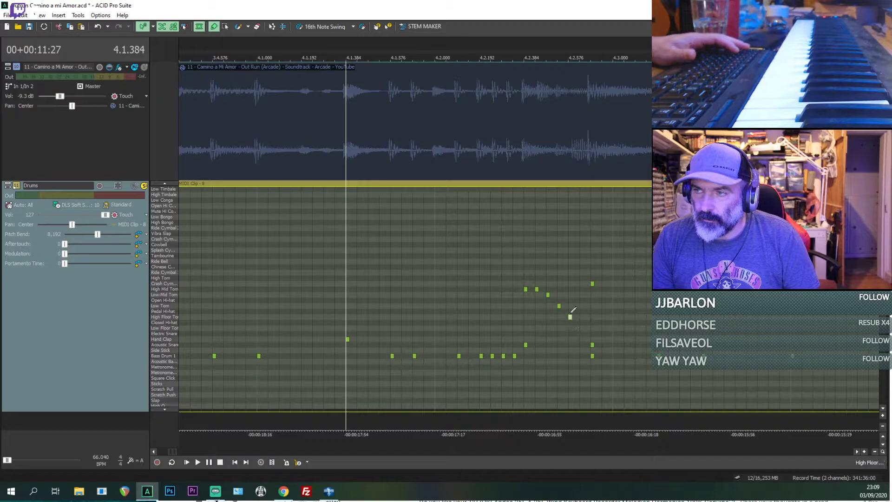
# Step: Play the Drums track from 4.1.384 and again from the kick at 4.2.192
pyautogui.press('space')
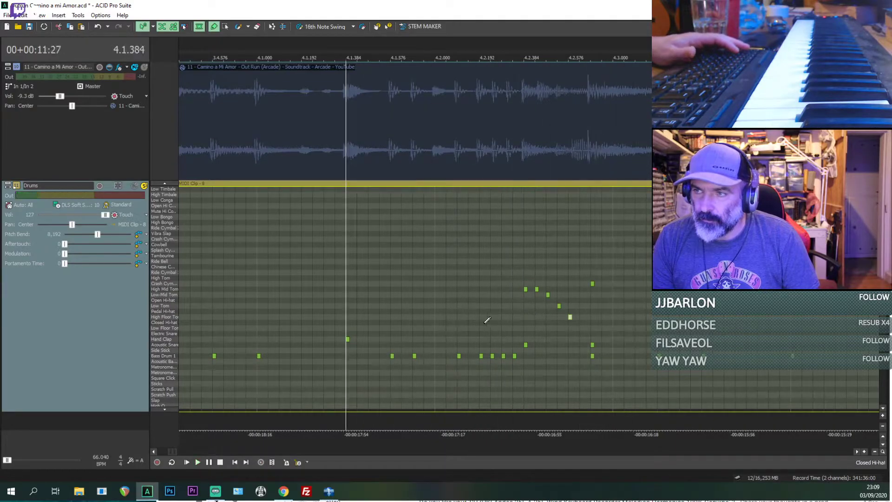
pyautogui.click(483, 322)
pyautogui.press('space')
pyautogui.press('space')
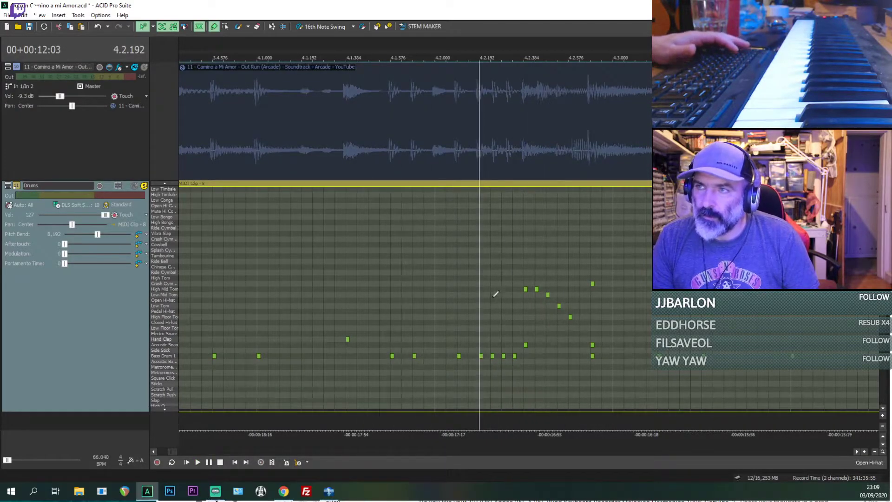
# Step: Respace the Bass Drum 1 notes after 4.2.192: move the second to 4.2.264, delete the one at 4.2.288 and move the last to 4.2.312
pyautogui.scroll(3, 494, 296)
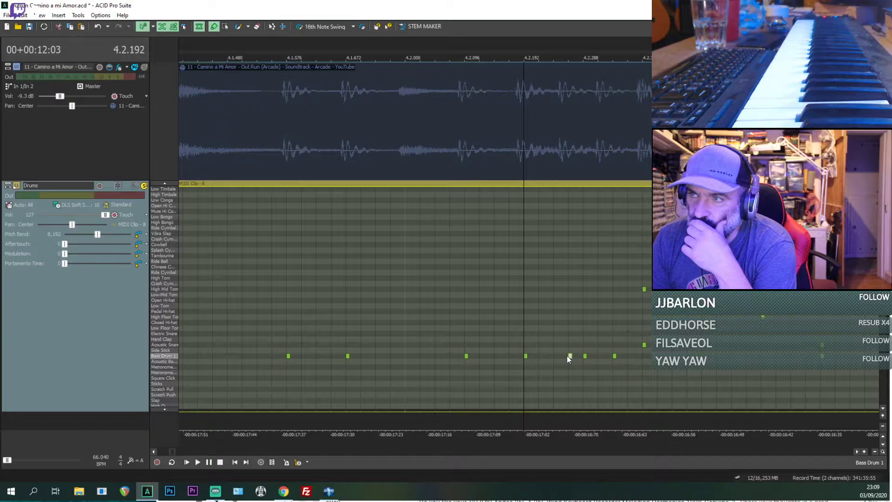
pyautogui.click(585, 356)
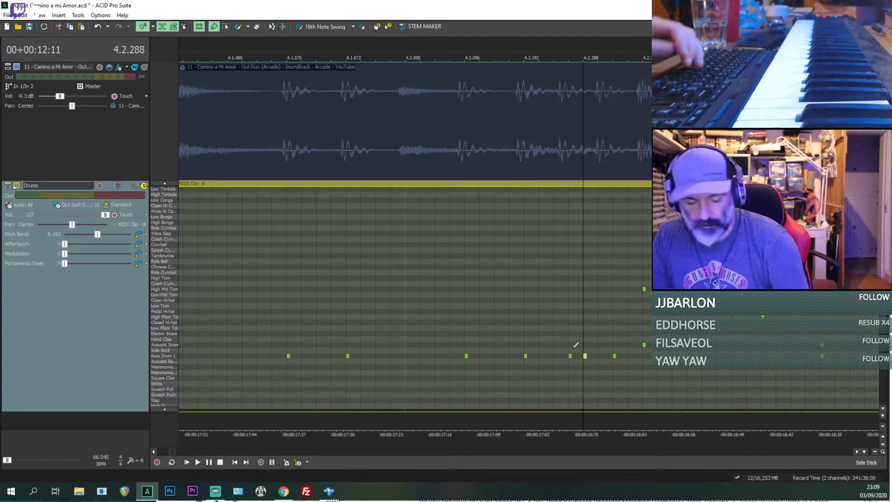
pyautogui.scroll(3, 590, 347)
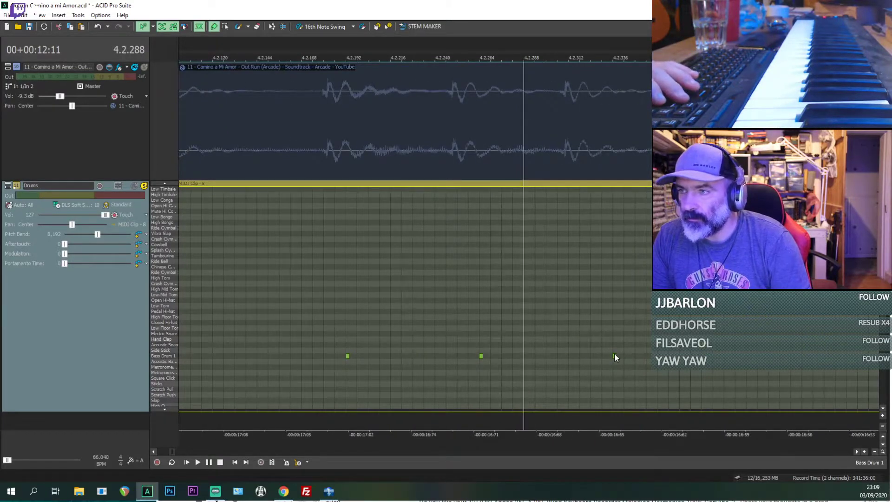
pyautogui.moveTo(576, 357); pyautogui.dragTo(573, 358)
pyautogui.scroll(-3, 570, 355)
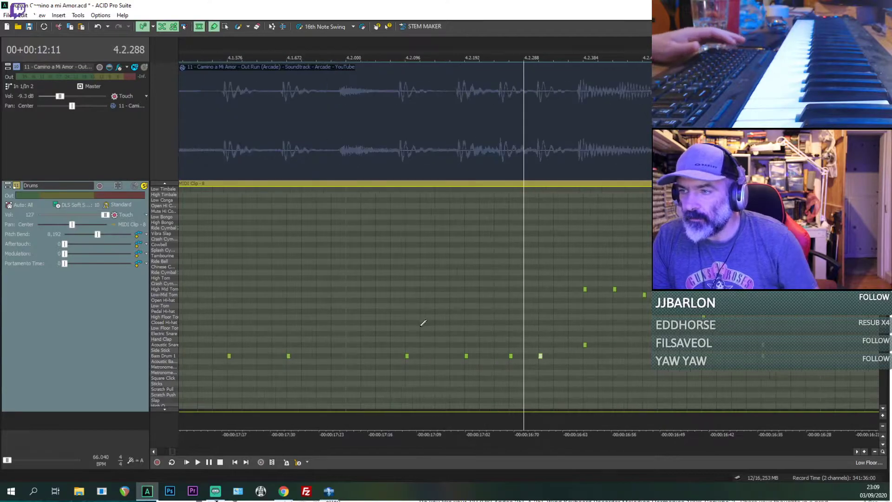
# Step: Play back the respaced kick pattern several times from 4.2.096 and from 4.1.720
pyautogui.click(403, 325)
pyautogui.press('space')
pyautogui.press('space')
pyautogui.press('space')
pyautogui.press('space')
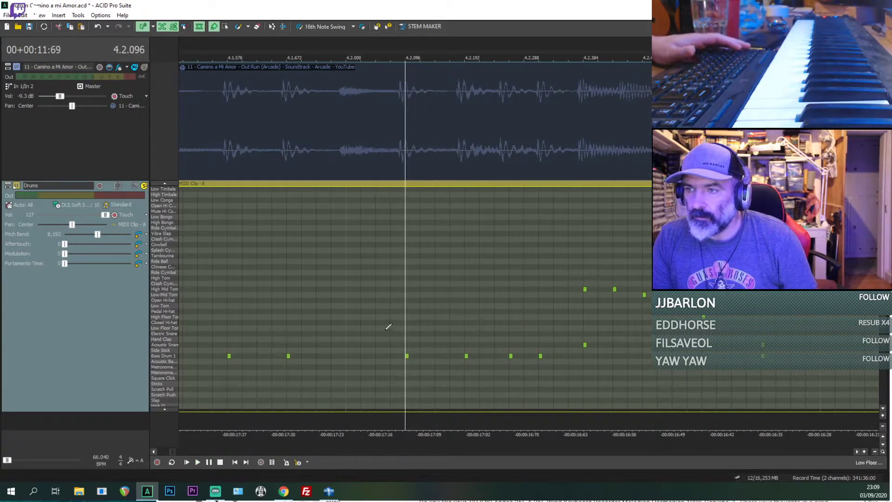
pyautogui.click(386, 330)
pyautogui.press('space')
pyautogui.press('space')
pyautogui.click(318, 307)
pyautogui.press('space')
pyautogui.press('space')
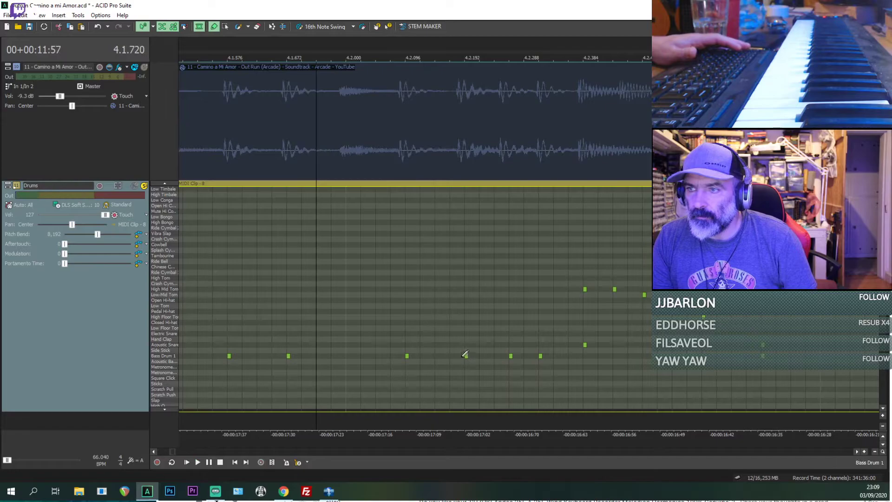
# Step: Move the Bass Drum 1 note at 4.2.192 earlier to about 4.2.181, aligned with the onset in the reference waveform
pyautogui.click(465, 354)
pyautogui.scroll(4, 465, 357)
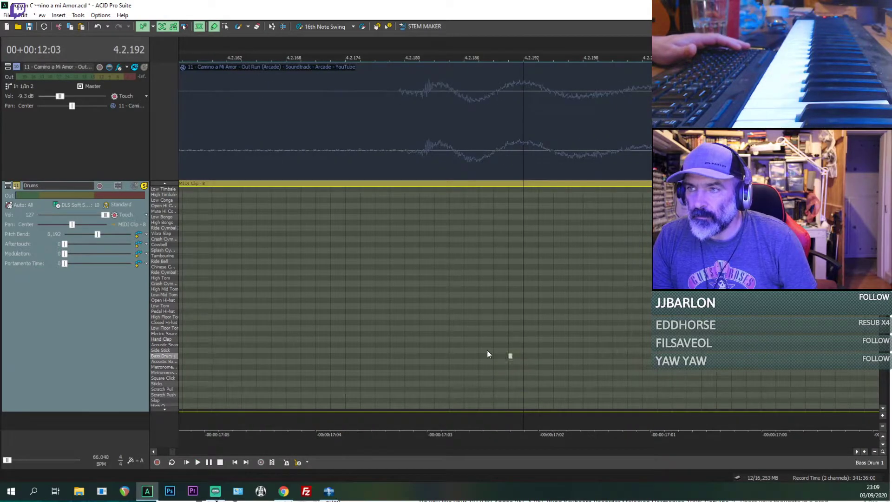
pyautogui.moveTo(425, 350); pyautogui.dragTo(423, 342)
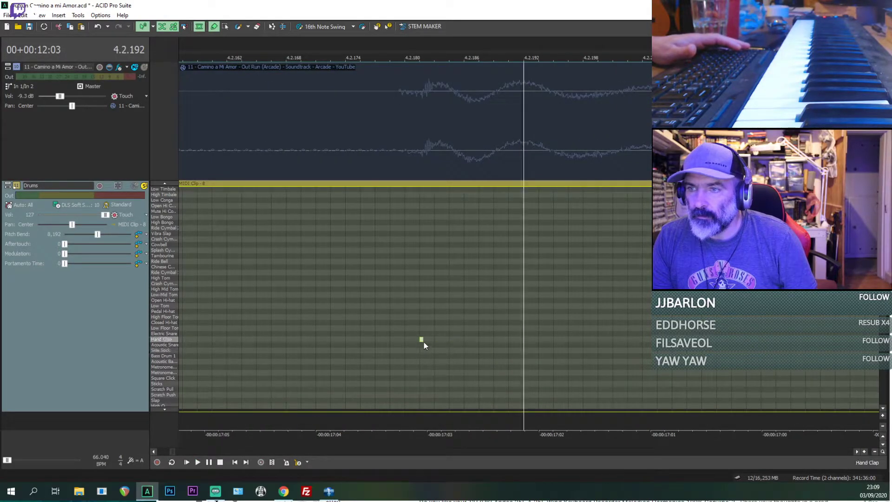
pyautogui.scroll(-4, 424, 359)
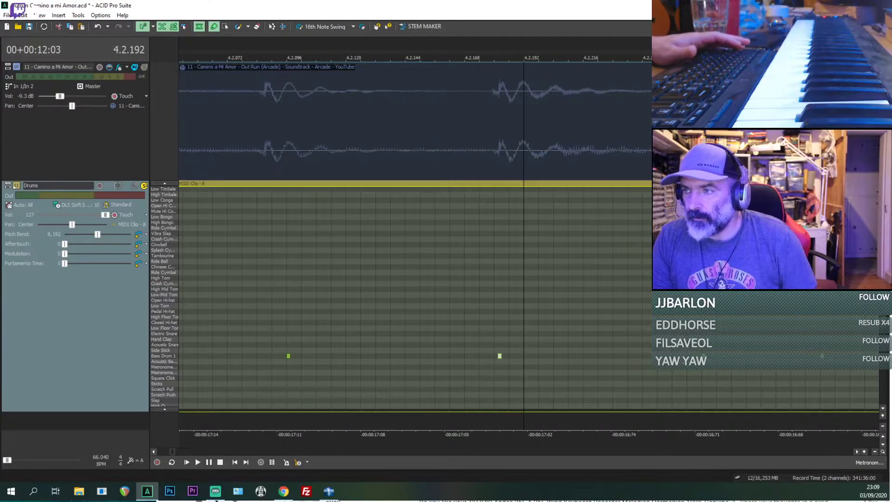
# Step: Move the following Bass Drum 1 note to 4.2.249, aligned with the next onset in the reference waveform
pyautogui.click(671, 354)
pyautogui.scroll(4, 672, 354)
pyautogui.scroll(1, 506, 357)
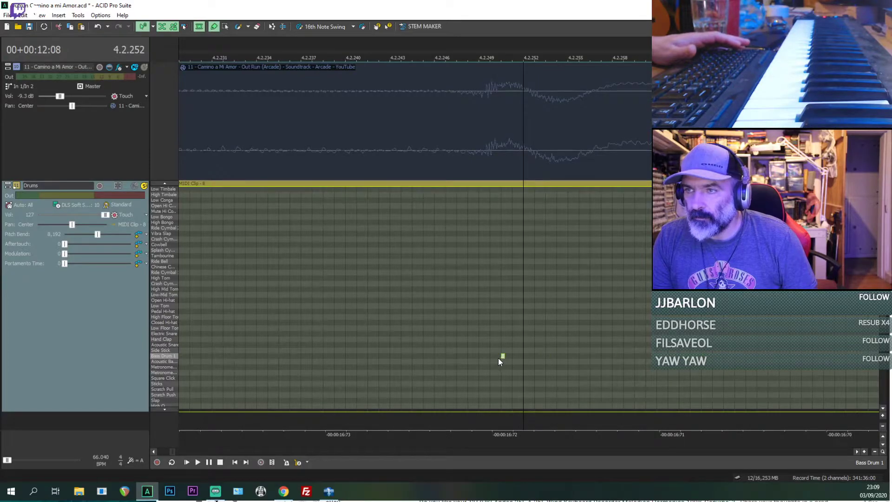
pyautogui.click(493, 357)
pyautogui.scroll(-4, 493, 357)
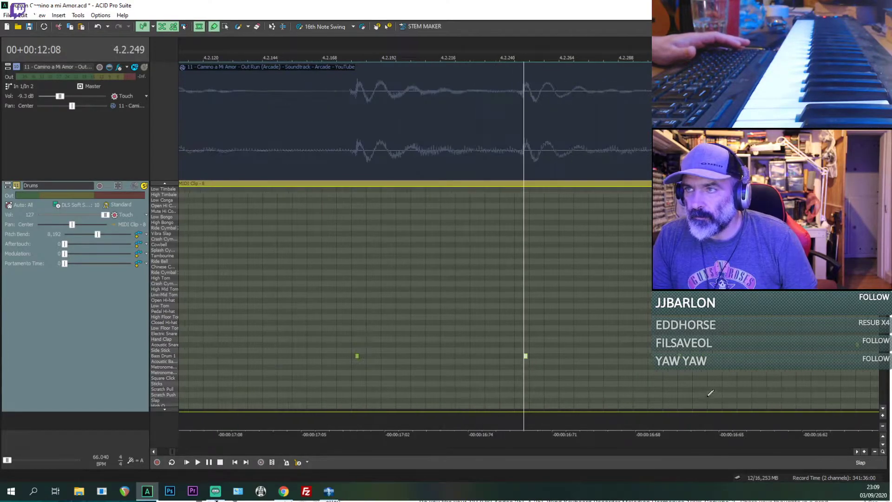
# Step: Move the kick note at 4.2.312 to the waveform onset at 4.2.310 and save the project
pyautogui.scroll(4, 572, 356)
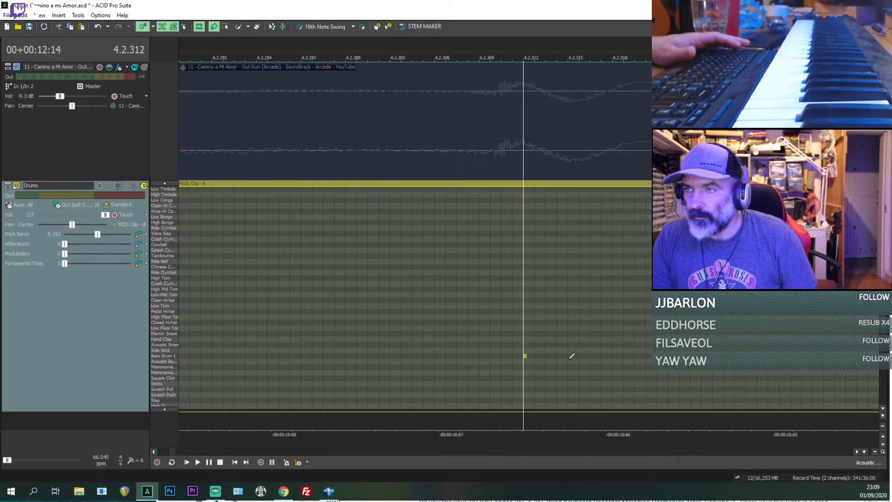
pyautogui.moveTo(524, 355); pyautogui.dragTo(510, 359)
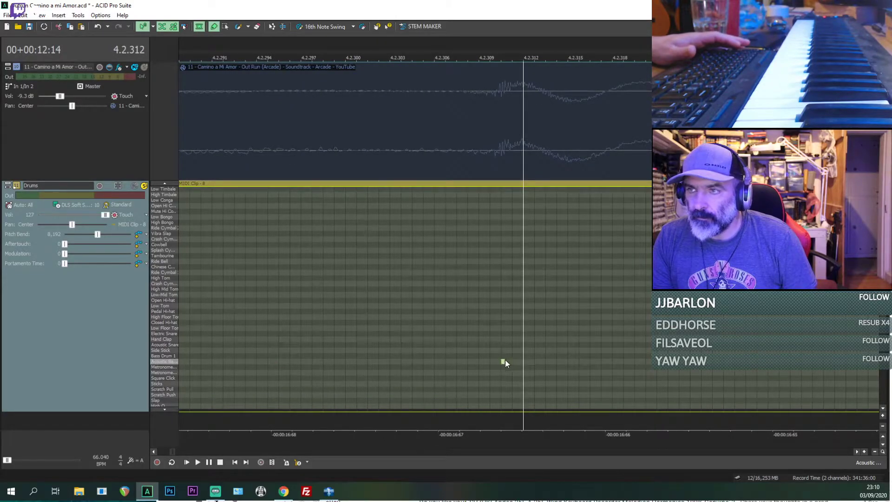
pyautogui.click(503, 361)
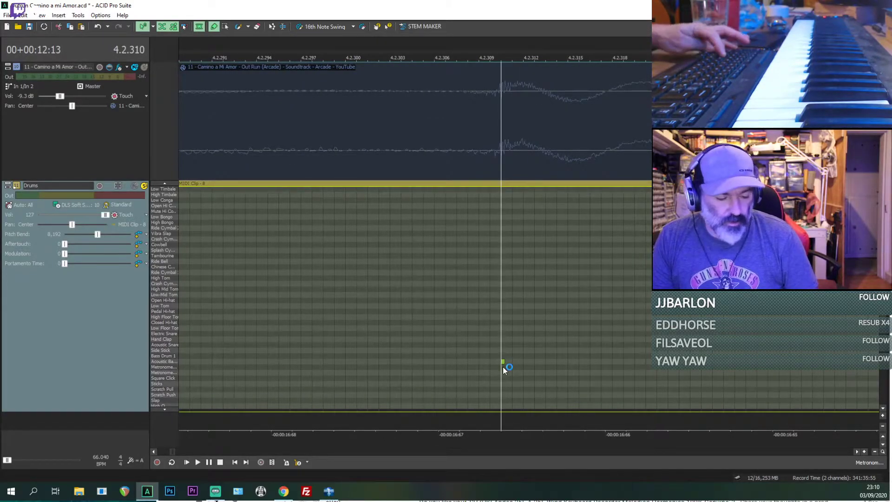
pyautogui.scroll(-6, 504, 367)
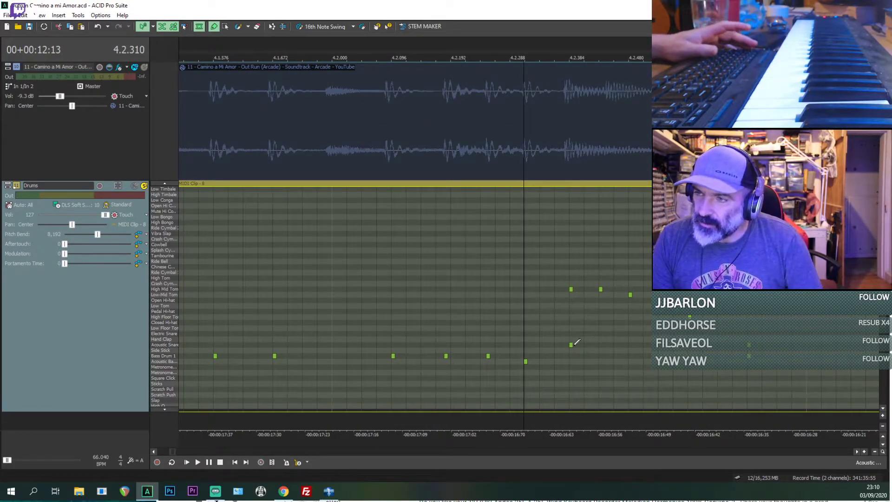
# Step: Play back the realigned kick notes from 4.2.072
pyautogui.click(381, 325)
pyautogui.press('space')
pyautogui.press('space')
pyautogui.press('space')
pyautogui.press('space')
pyautogui.press('space')
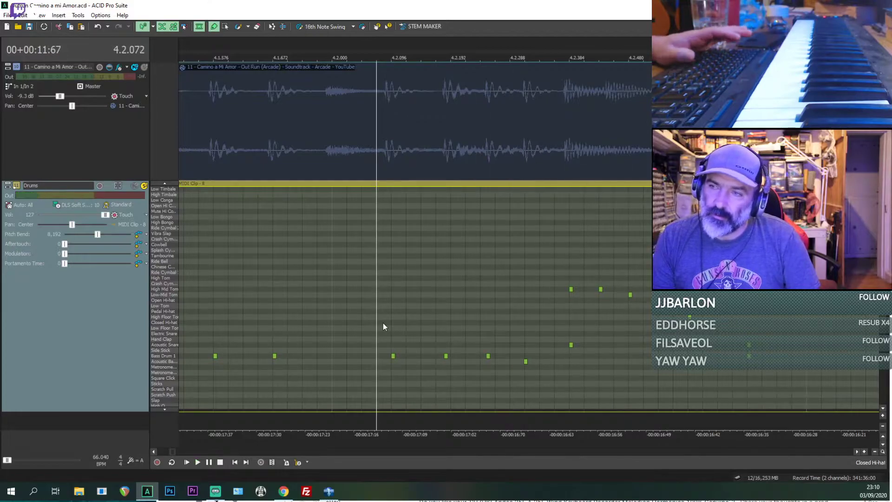
# Step: Return the kick note at 4.2.310 from the acoustic bass drum row to Bass Drum 1, keeping its timing
pyautogui.click(525, 362)
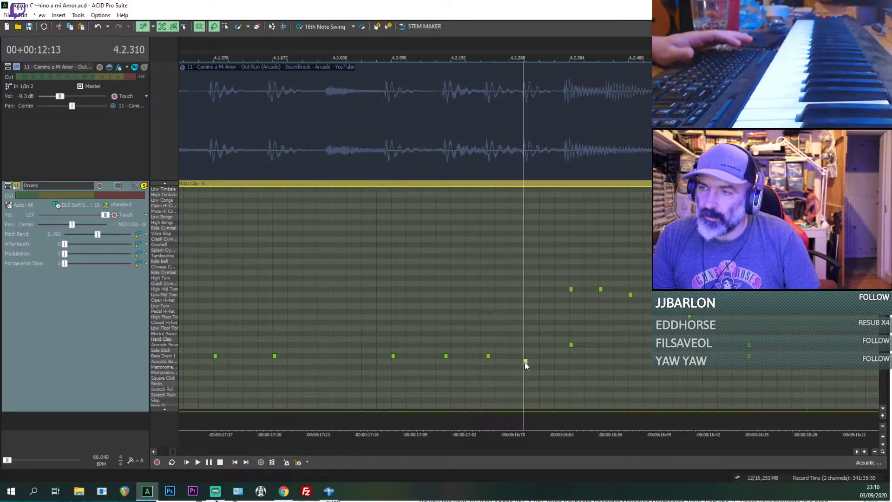
pyautogui.scroll(3, 525, 362)
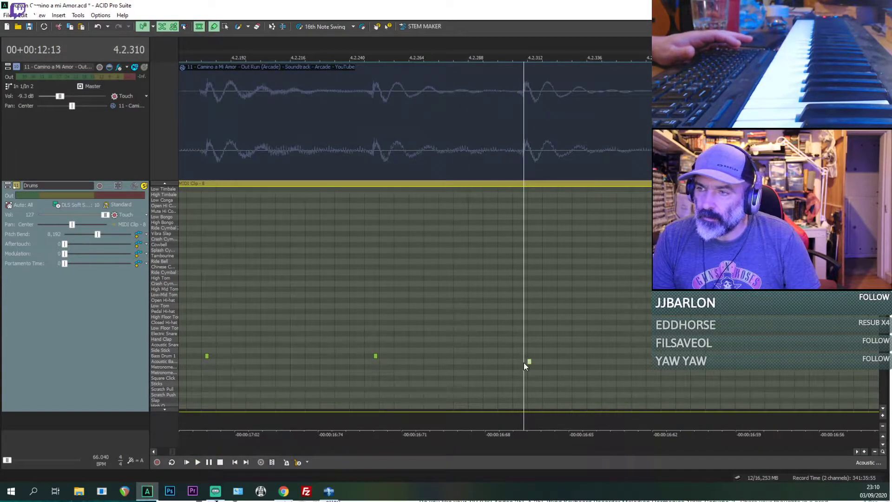
pyautogui.scroll(4, 525, 361)
pyautogui.press('space')
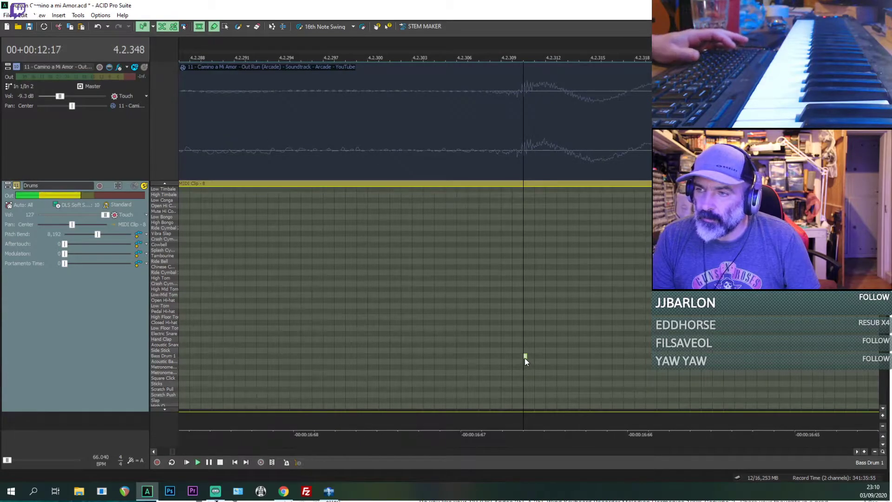
# Step: Play the corrected kick pattern and fill from 4.2.000
pyautogui.scroll(-8, 525, 358)
pyautogui.click(295, 323)
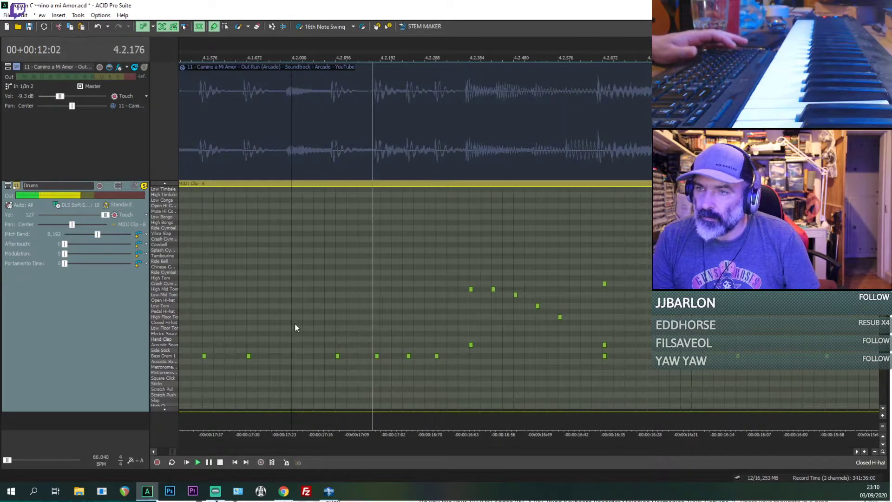
pyautogui.press('space')
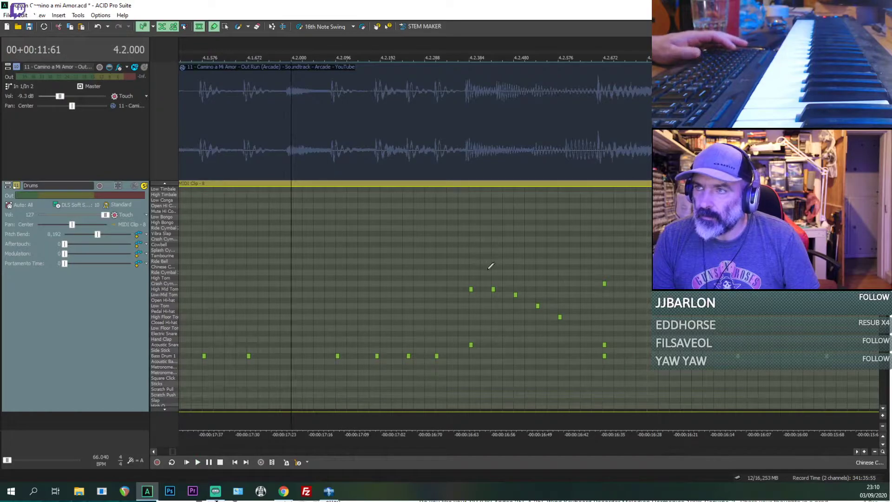
pyautogui.press('space')
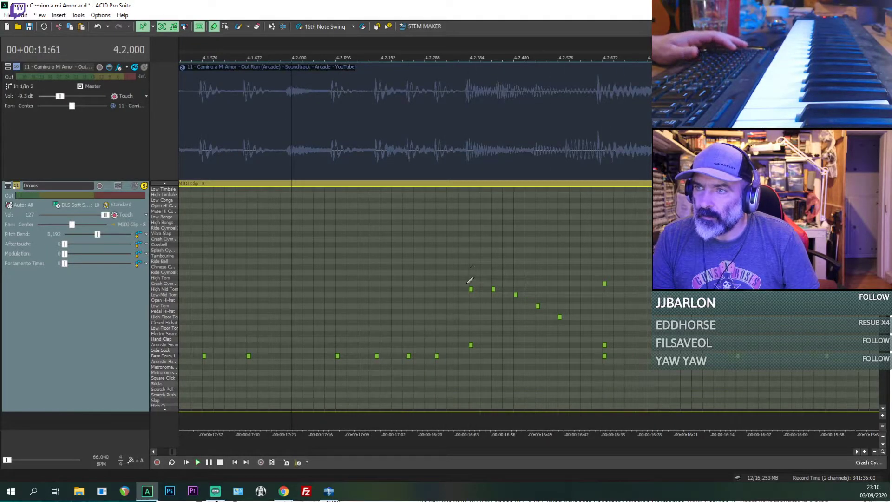
# Step: Play the tom fill from 4.2.384, and the part after it from the crash at 4.2.672
pyautogui.click(471, 290)
pyautogui.press('space')
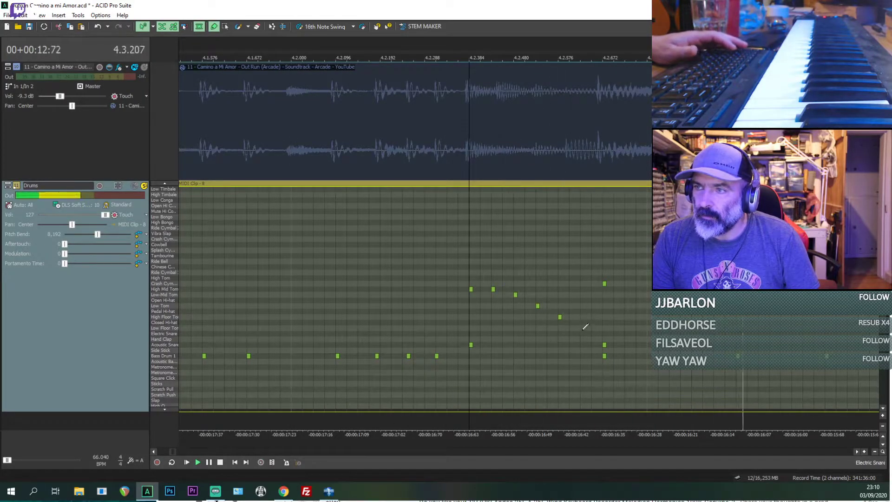
pyautogui.press('space')
pyautogui.press('space')
pyautogui.scroll(-1, 598, 344)
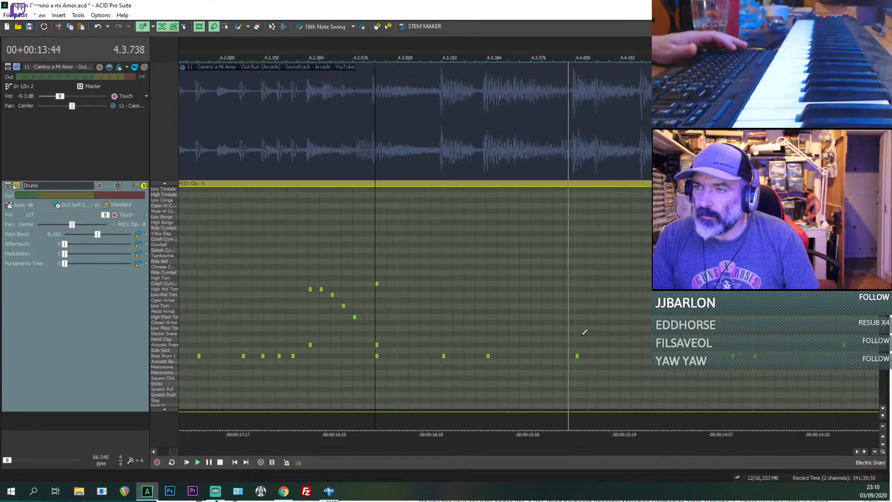
pyautogui.press('space')
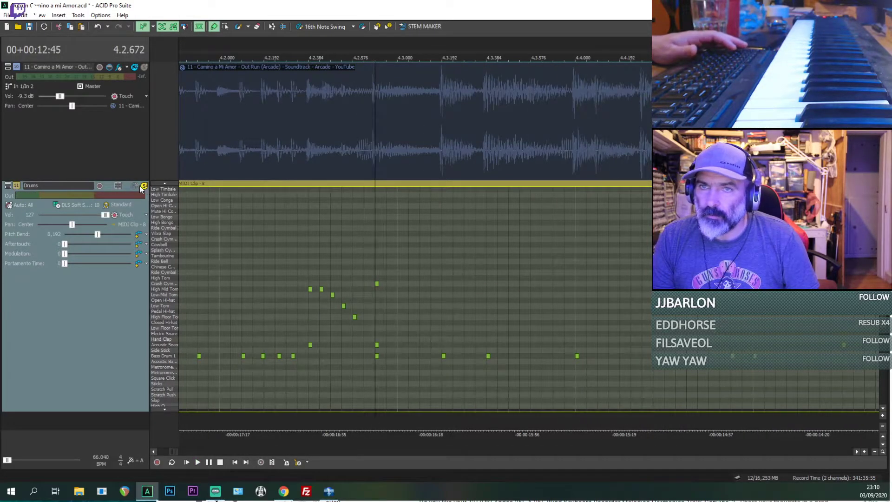
# Step: Switch the solo from the Drums track to the reference track and play it from 4.2.672
pyautogui.press('space')
pyautogui.scroll(-1, 439, 215)
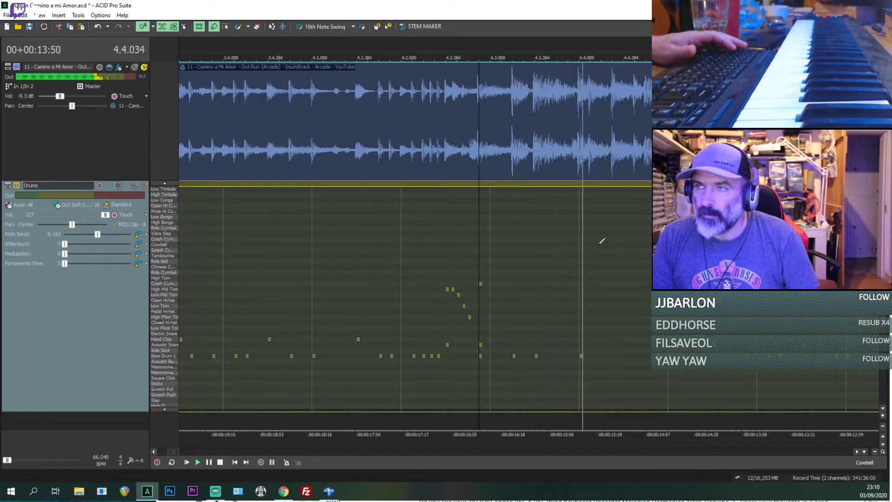
pyautogui.press('space')
# Step: Play the reference track repeatedly from the kick position at 4.3.192
pyautogui.click(514, 356)
pyautogui.press('space')
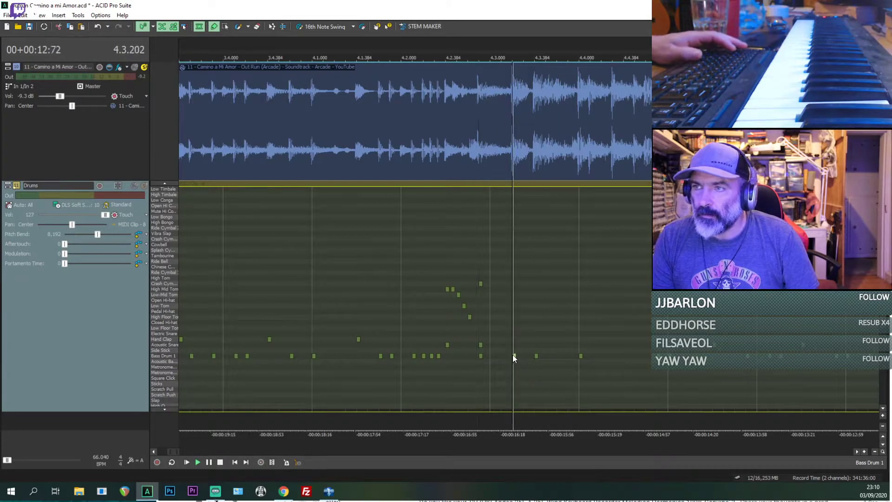
pyautogui.press('space')
pyautogui.scroll(2, 514, 356)
pyautogui.press('space')
# Step: Play the soloed reference repeatedly from 4.1.576 to hear the kicks leading into the bar 4 fill
pyautogui.press('space')
pyautogui.press('space')
pyautogui.press('space')
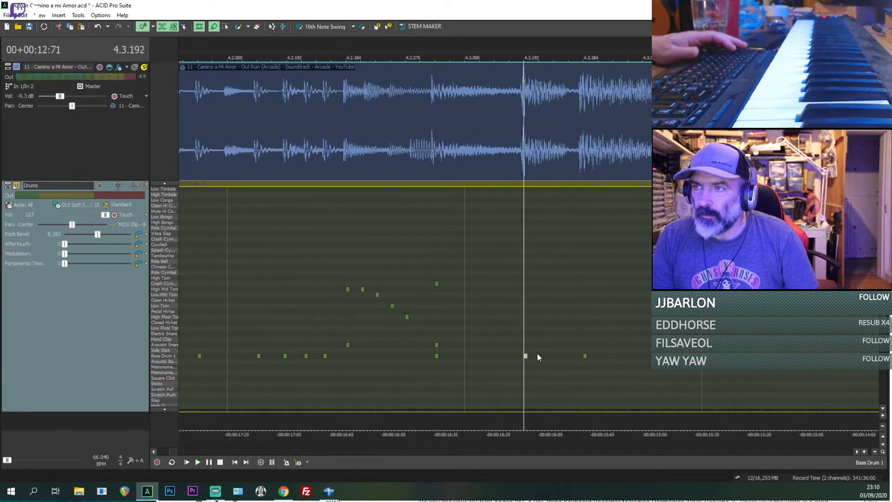
pyautogui.scroll(-2, 537, 353)
pyautogui.click(390, 329)
pyautogui.press('space')
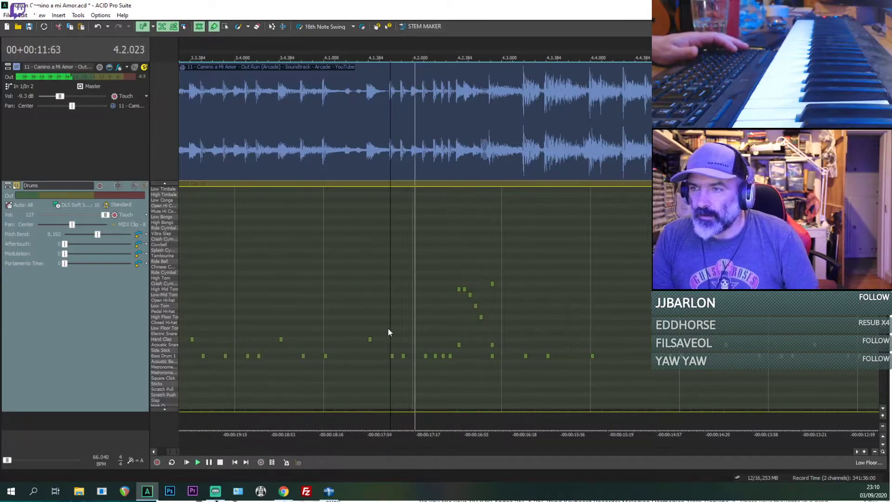
pyautogui.press('space')
pyautogui.press('space')
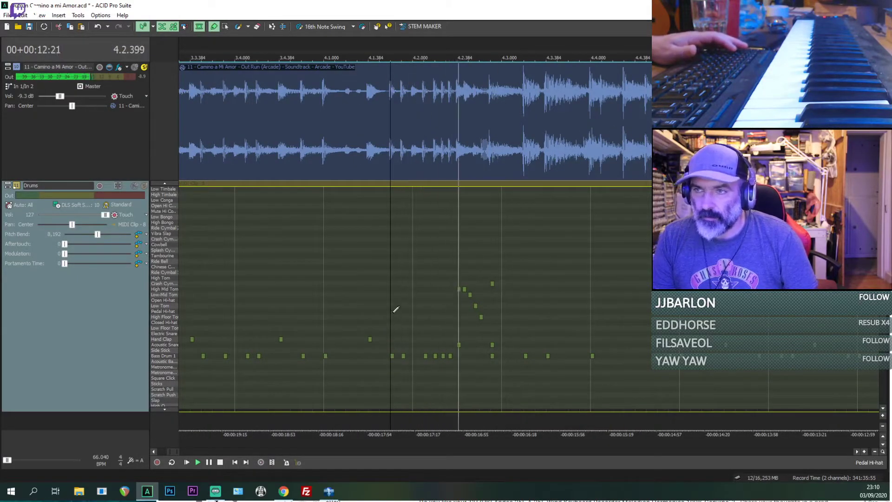
pyautogui.press('space')
pyautogui.press('space')
pyautogui.press('space')
pyautogui.press('space')
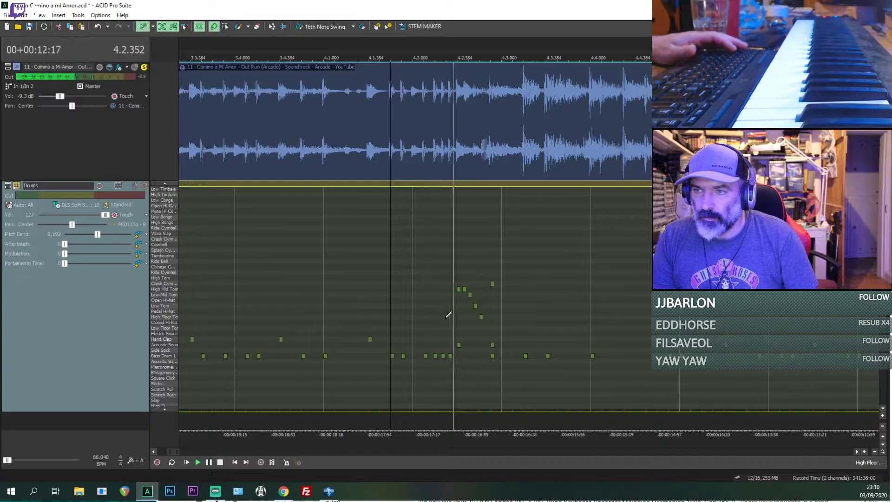
pyautogui.press('space')
pyautogui.press('space')
# Step: Play short stretches of the reference from the kick positions at 4.2.096 and 4.2.192
pyautogui.click(423, 352)
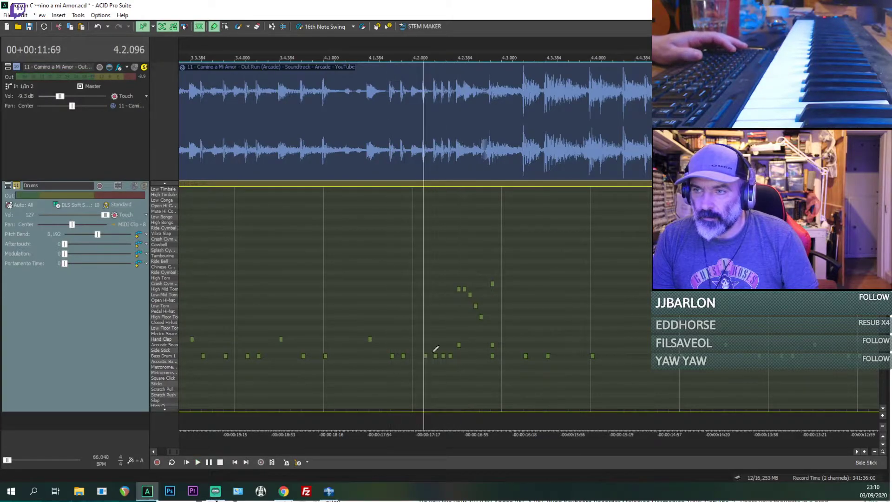
pyautogui.press('space')
pyautogui.press('space')
# Step: Replay short stretches of the soloed reference from the kick at 4.2.192
pyautogui.press('space')
pyautogui.press('space')
pyautogui.press('space')
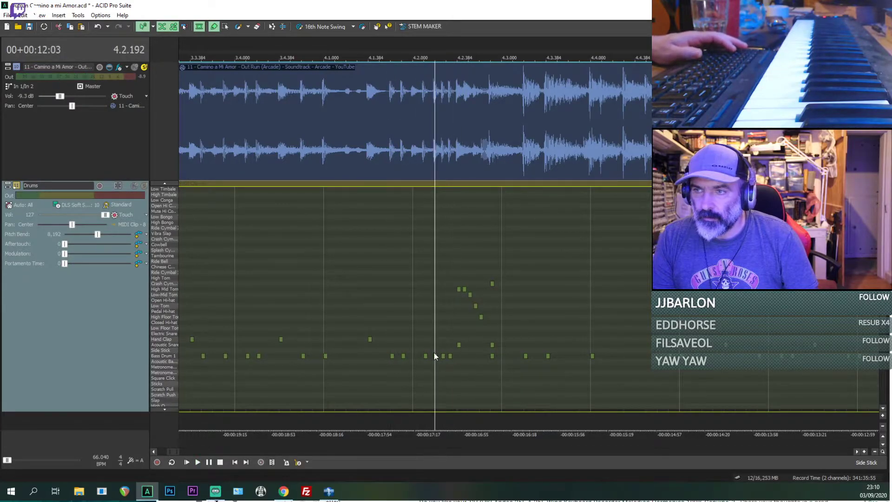
pyautogui.press('space')
pyautogui.press('space')
pyautogui.click(435, 356)
pyautogui.press('space')
pyautogui.press('space')
pyautogui.press('space')
pyautogui.press('space')
# Step: Play the reference repeatedly from the High Floor Tom note at 4.2.576
pyautogui.click(479, 320)
pyautogui.scroll(1, 479, 319)
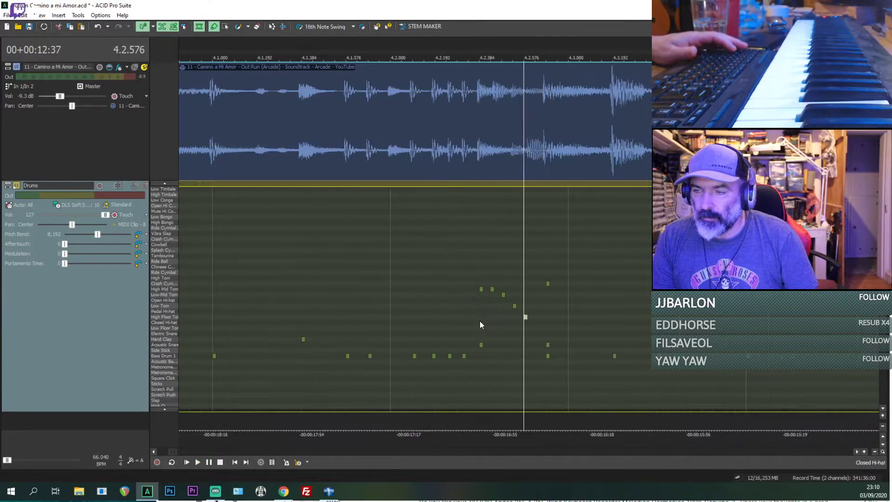
pyautogui.press('space')
pyautogui.press('space')
pyautogui.press('space')
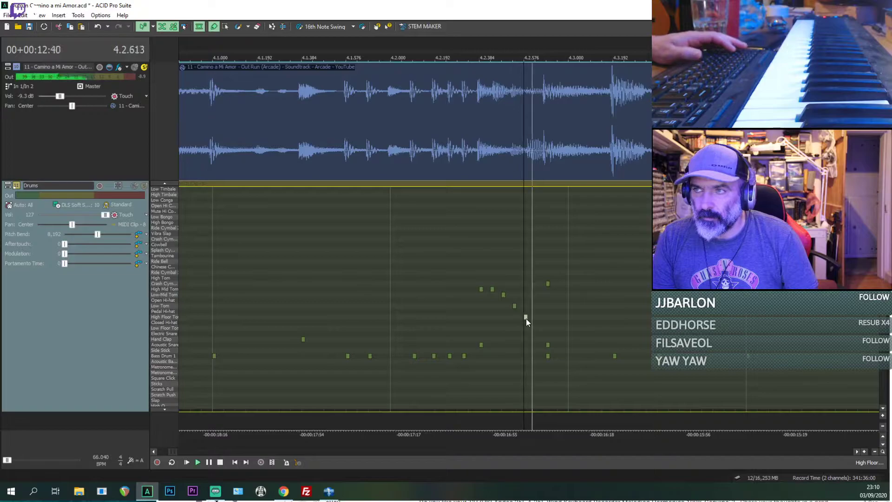
pyautogui.press('space')
# Step: Move the High Floor Tom note of the bar 4 fill to 4.2.600 and play the reference from 4.2.528
pyautogui.scroll(1, 526, 316)
pyautogui.scroll(1, 525, 316)
pyautogui.click(482, 307)
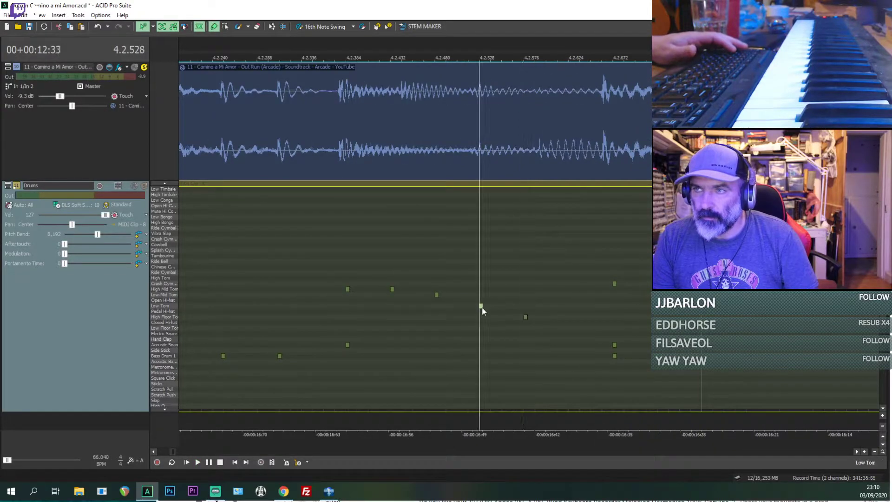
pyautogui.moveTo(538, 316); pyautogui.dragTo(544, 317)
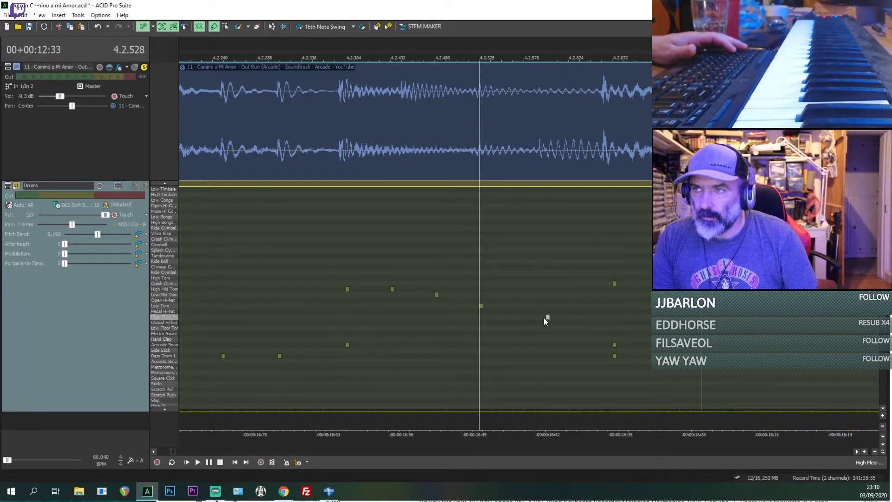
pyautogui.press('space')
# Step: Check the tom fill's timing by playing the reference from just before the fill, around the Low Tom at 4.2.528, and from 4.2.240
pyautogui.press('space')
pyautogui.scroll(-2, 539, 314)
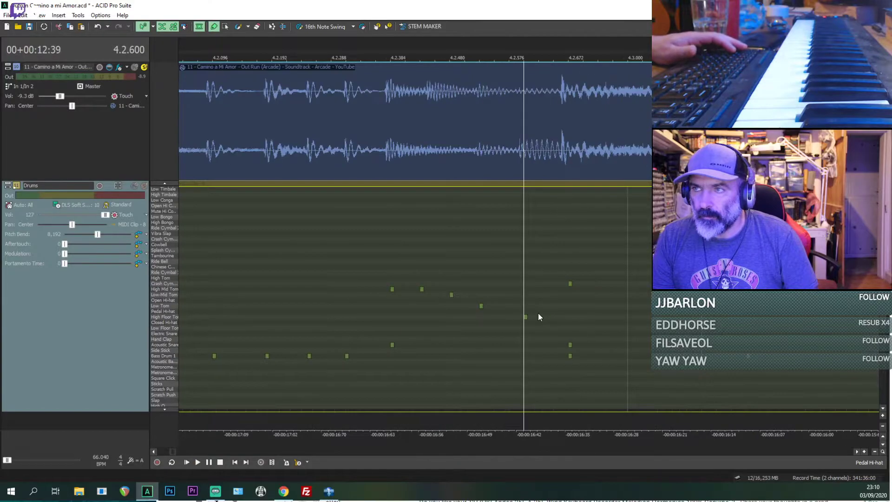
pyautogui.click(443, 314)
pyautogui.press('space')
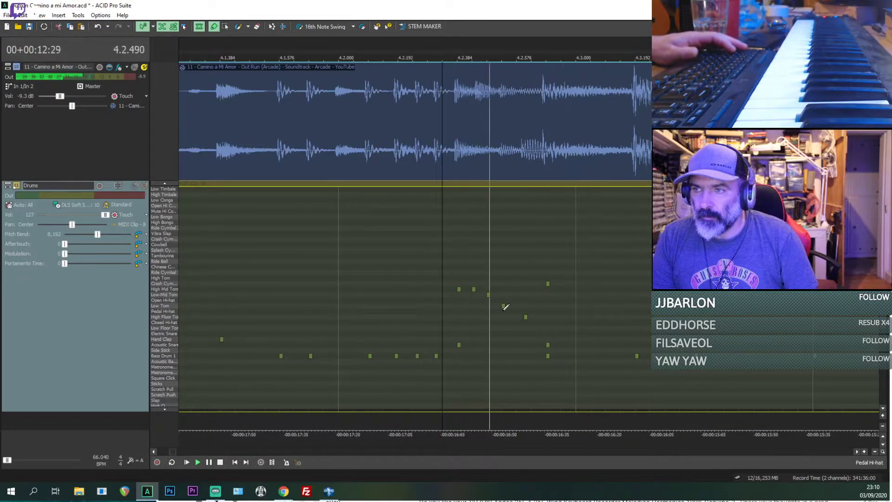
pyautogui.press('space')
pyautogui.click(503, 307)
pyautogui.scroll(3, 504, 308)
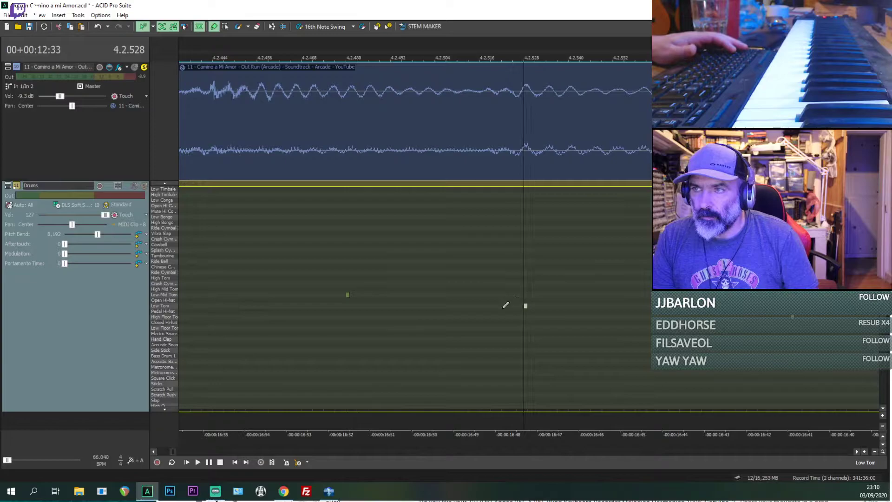
pyautogui.scroll(-3, 505, 304)
pyautogui.click(439, 307)
pyautogui.press('space')
pyautogui.press('space')
pyautogui.press('space')
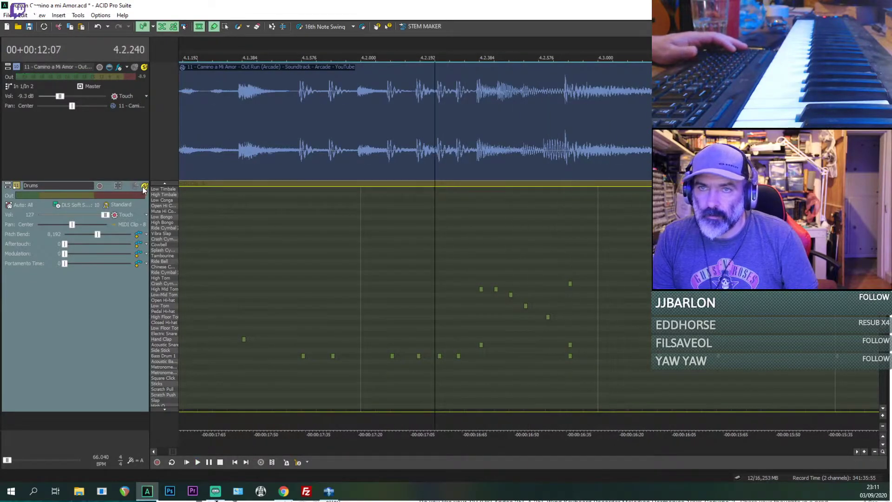
# Step: Solo the Drums track alongside the reference and play both from 4.2.240 and from the kick at 4.4.000
pyautogui.click(144, 186)
pyautogui.scroll(-2, 409, 218)
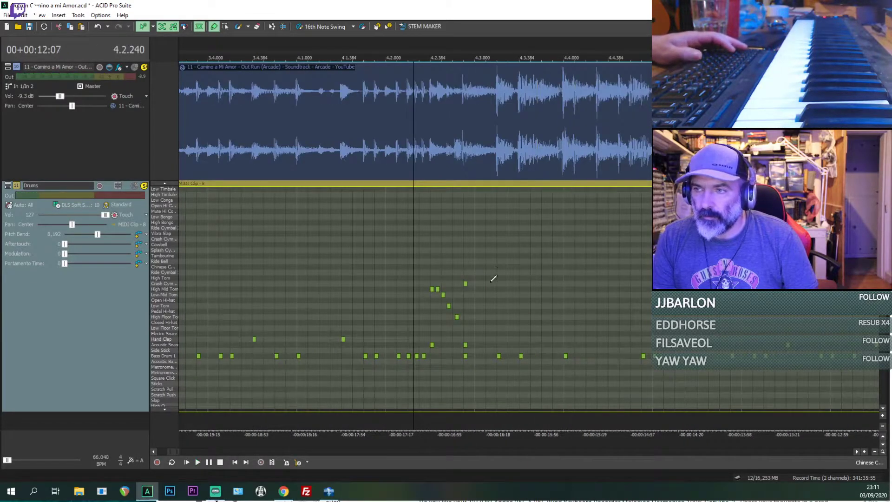
pyautogui.scroll(-3, 489, 288)
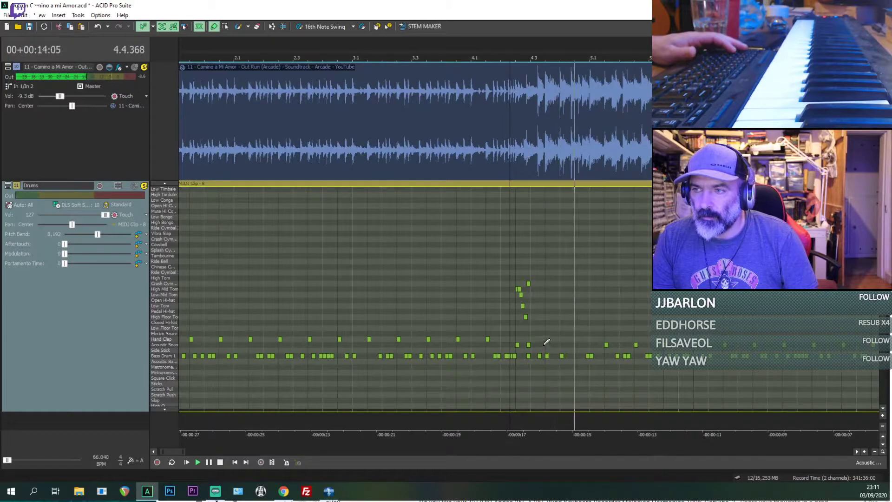
pyautogui.scroll(5, 562, 340)
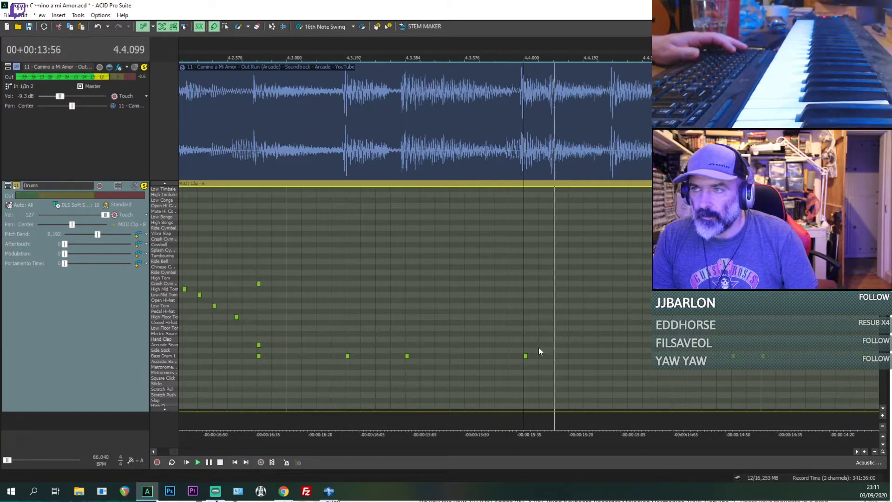
pyautogui.press('space')
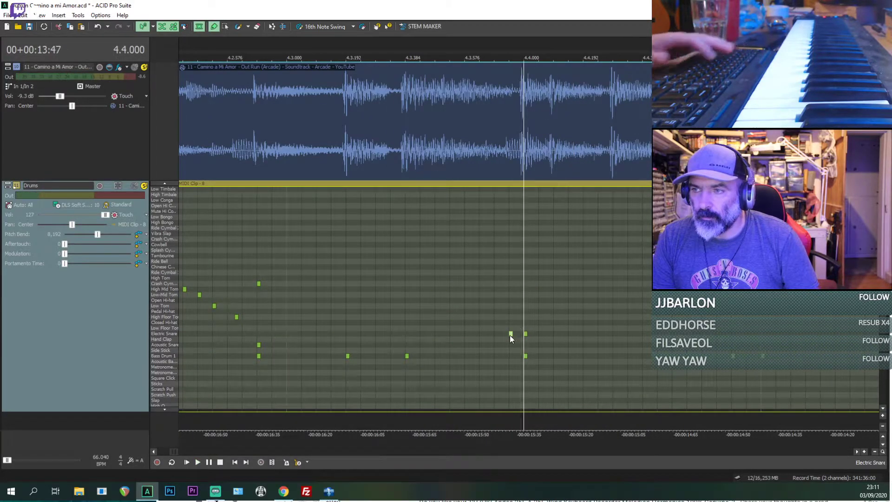
# Step: Set Acoustic Snare hits at 4.4.000 and 4.4.096, deleting the stray snare notes at 4.3.720 and 4.4.048
pyautogui.click(510, 335)
pyautogui.press('Delete')
pyautogui.moveTo(526, 335); pyautogui.dragTo(528, 346)
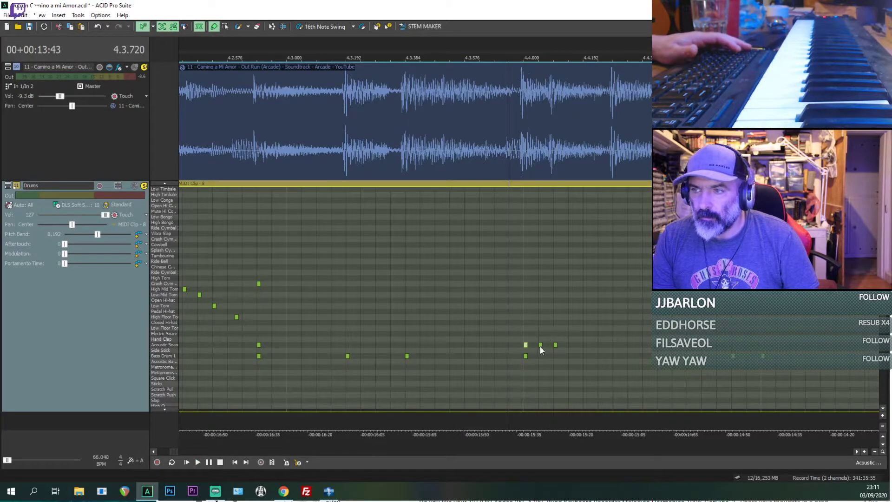
pyautogui.click(541, 345)
pyautogui.press('Delete')
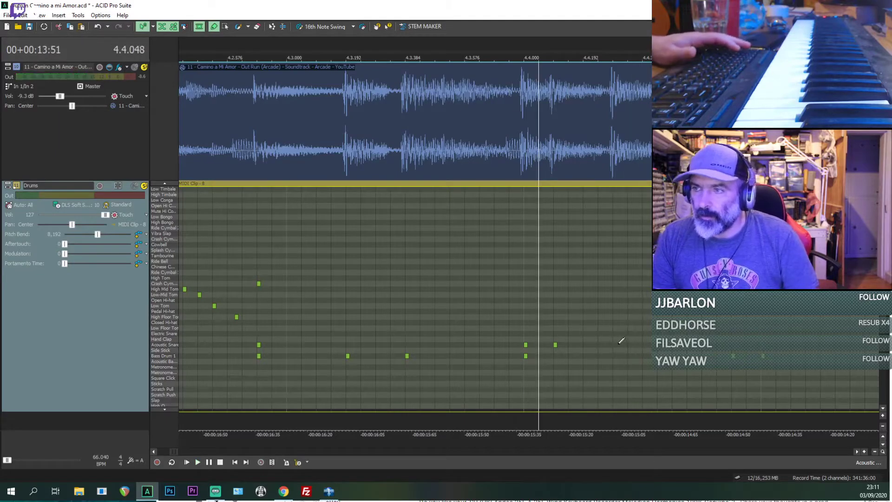
# Step: Add an Acoustic Snare hit at 4.4.288 and play both tracks from 4.4.048
pyautogui.press('space')
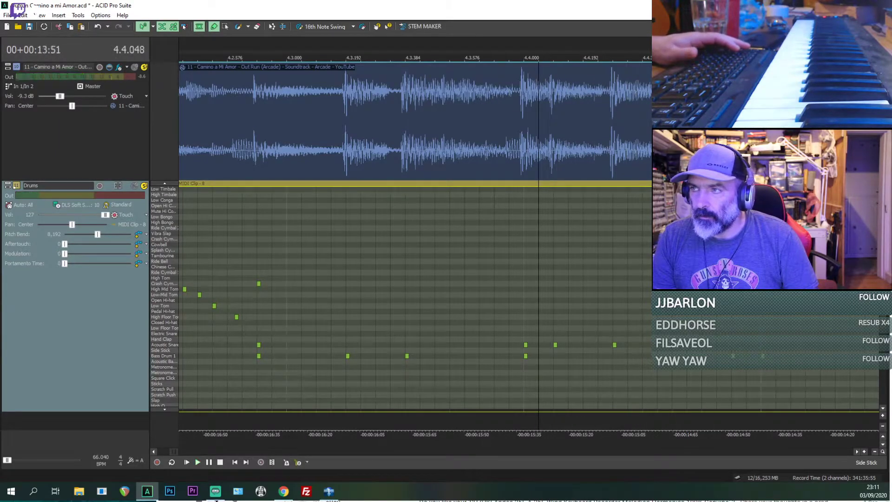
pyautogui.press('space')
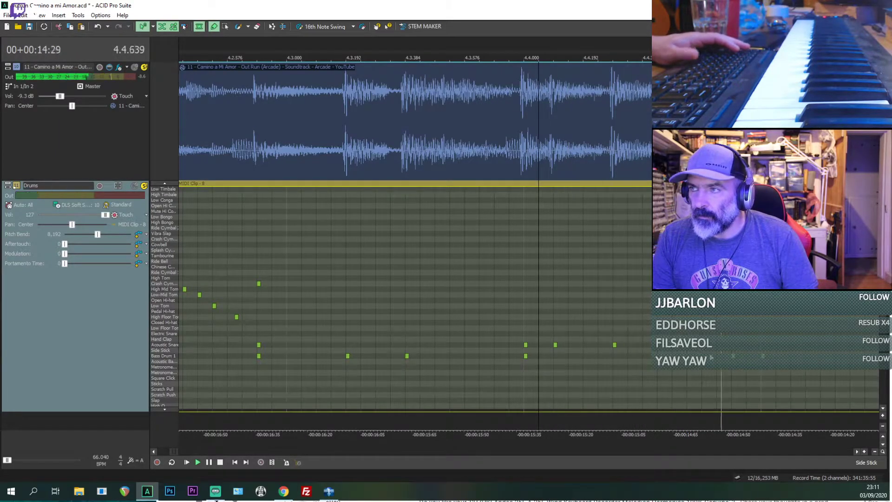
pyautogui.press('space')
pyautogui.press('space')
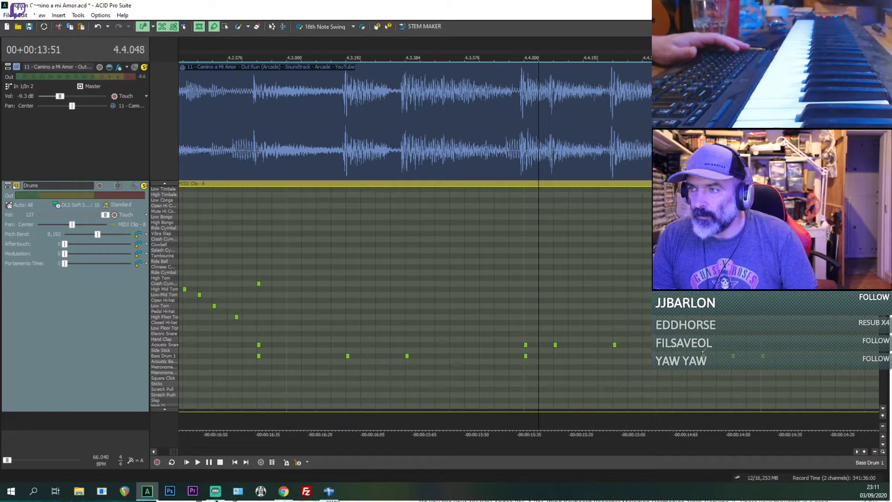
# Step: Complete the phrase into bar 5 with Acoustic Snare at 4.4.480, Low Floor Tom at 4.4.672 and a Crash Cymbal at 5.1.000
pyautogui.press('Return')
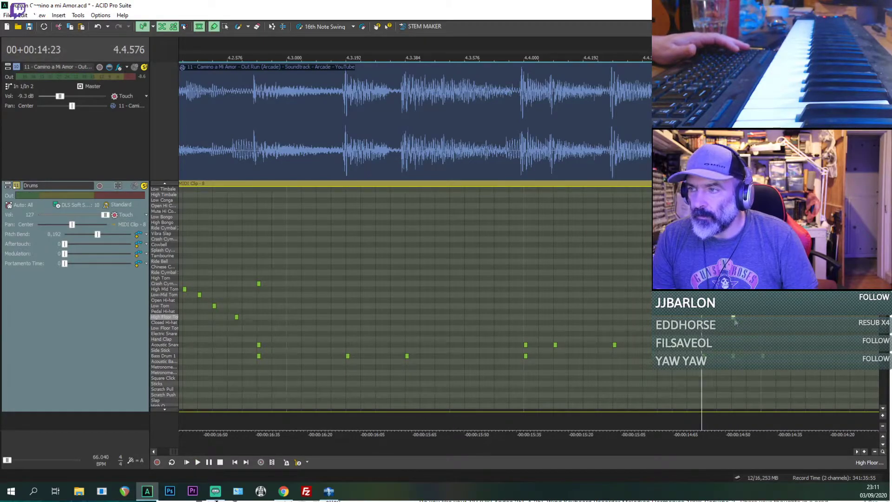
pyautogui.press('Return')
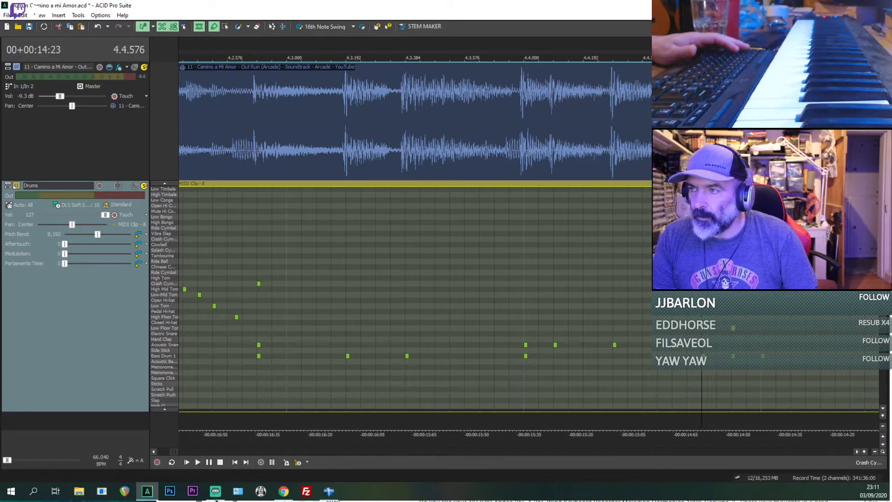
pyautogui.press('space')
pyautogui.scroll(-4, 547, 282)
pyautogui.press('space')
# Step: Play both tracks from the first High Mid Tom of the fill at 4.2.384 and from the kick at 4.3.384
pyautogui.click(397, 287)
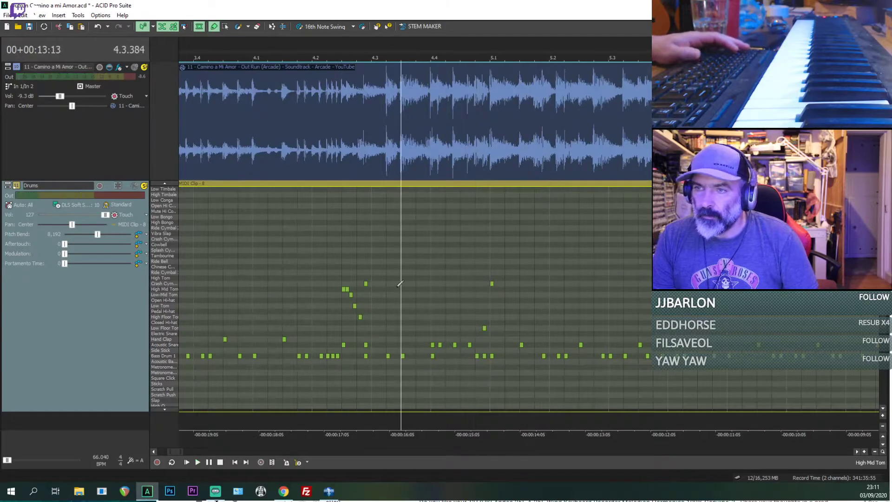
pyautogui.press('space')
pyautogui.click(343, 288)
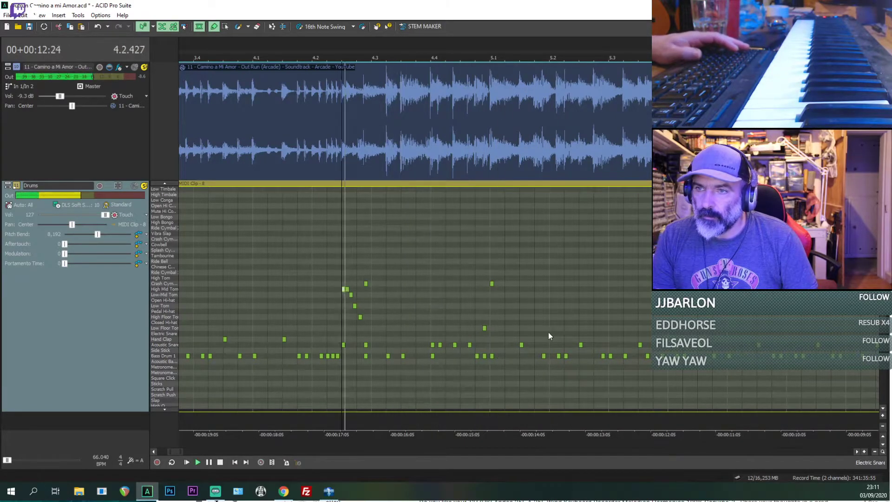
pyautogui.scroll(4, 549, 331)
pyautogui.press('space')
pyautogui.press('space')
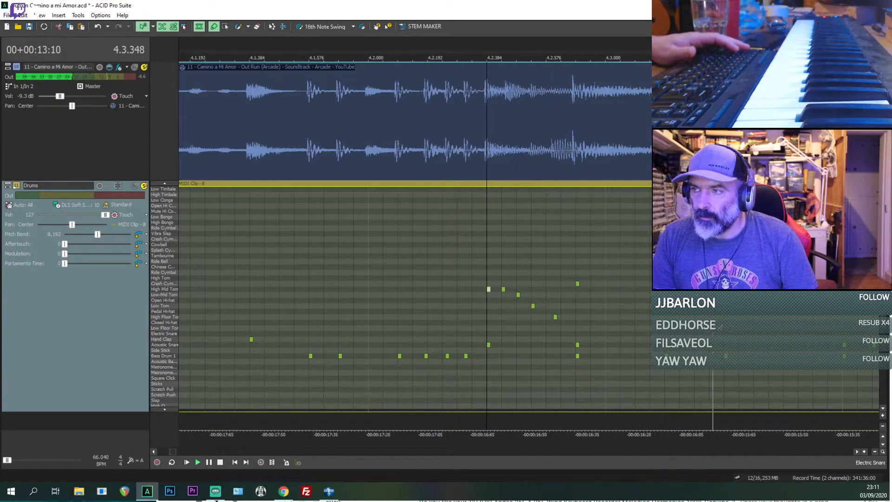
pyautogui.press('space')
pyautogui.press('space')
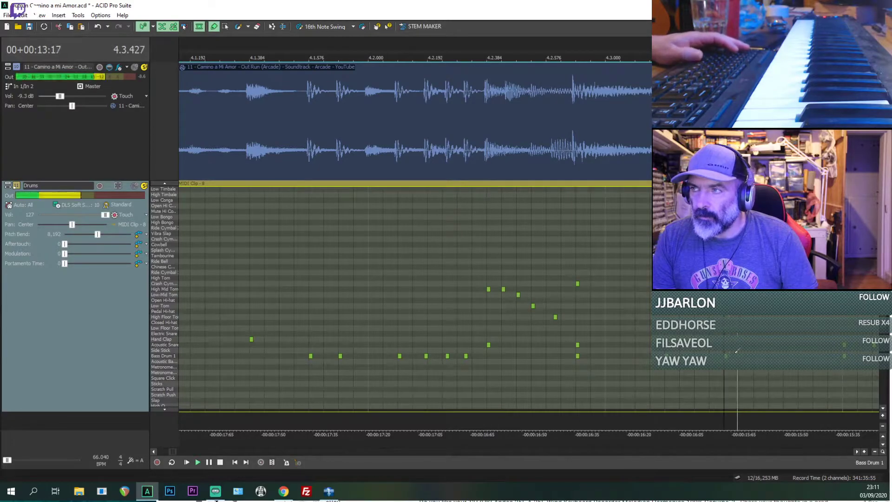
# Step: Compare the kicks at 4.3.192 and 4.3.384 with the hits in the reference waveform
pyautogui.scroll(8, 649, 332)
pyautogui.scroll(-5, 604, 338)
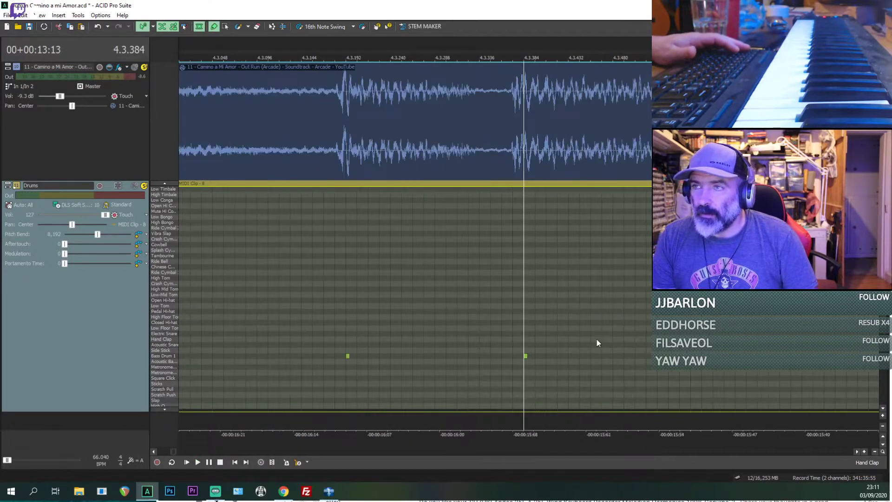
pyautogui.scroll(-2, 382, 173)
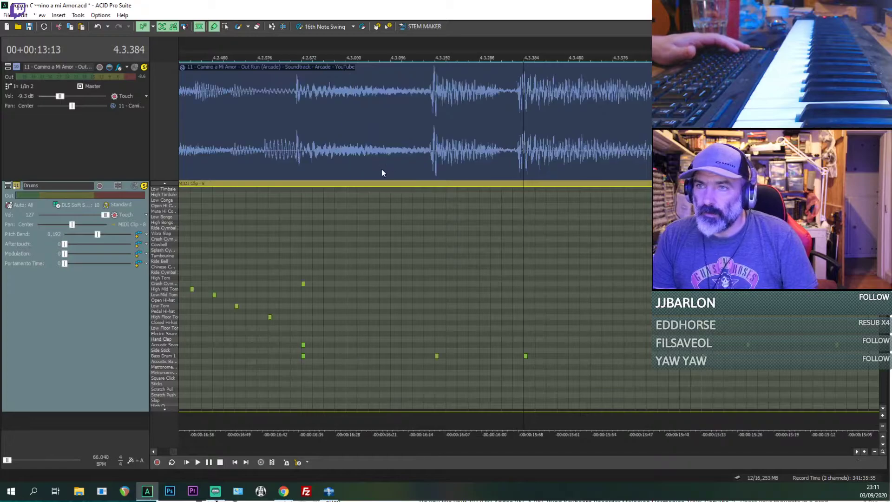
pyautogui.click(439, 165)
pyautogui.scroll(-2, 546, 161)
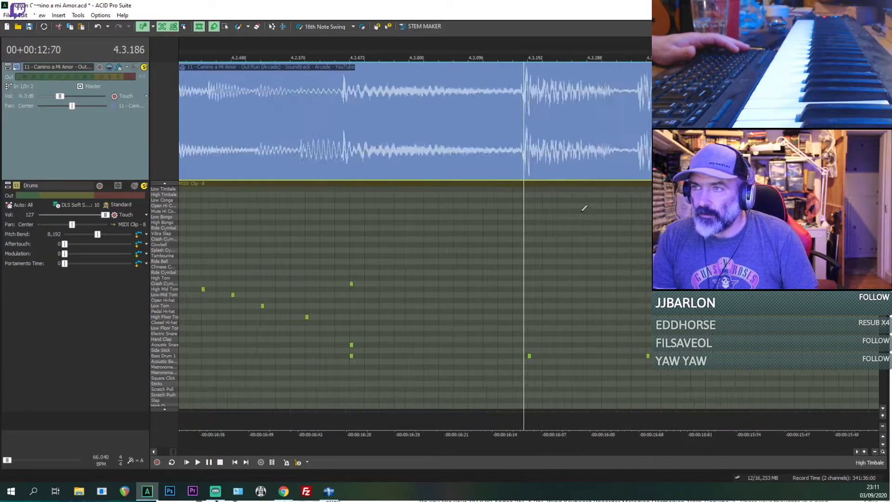
# Step: Add a short Acoustic Snare roll with hits at 4.3.384, 4.3.432 and 4.3.480
pyautogui.click(568, 261)
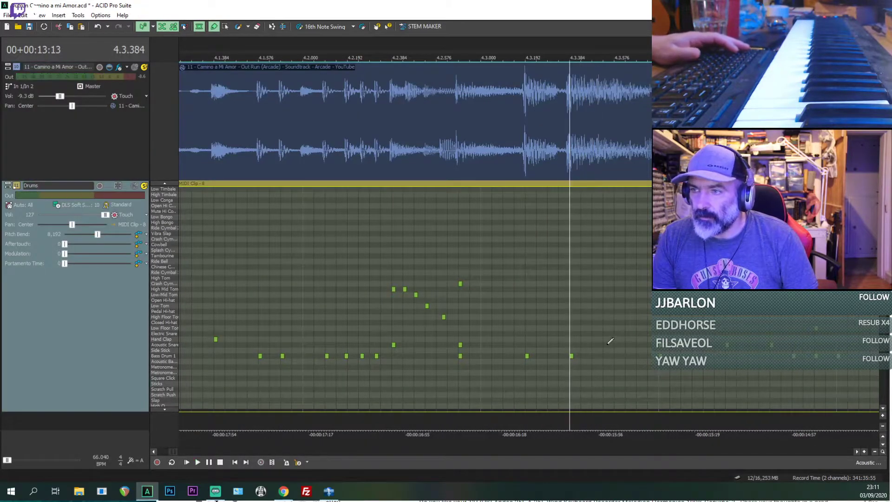
pyautogui.click(583, 356)
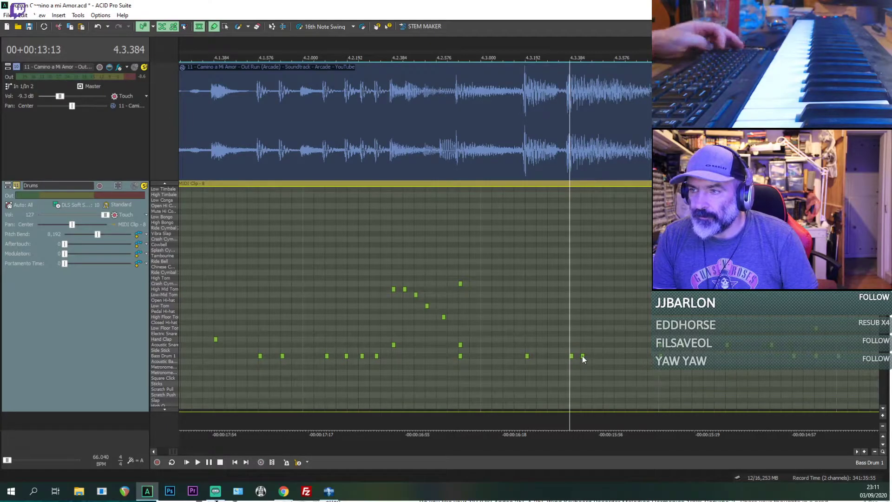
pyautogui.click(560, 344)
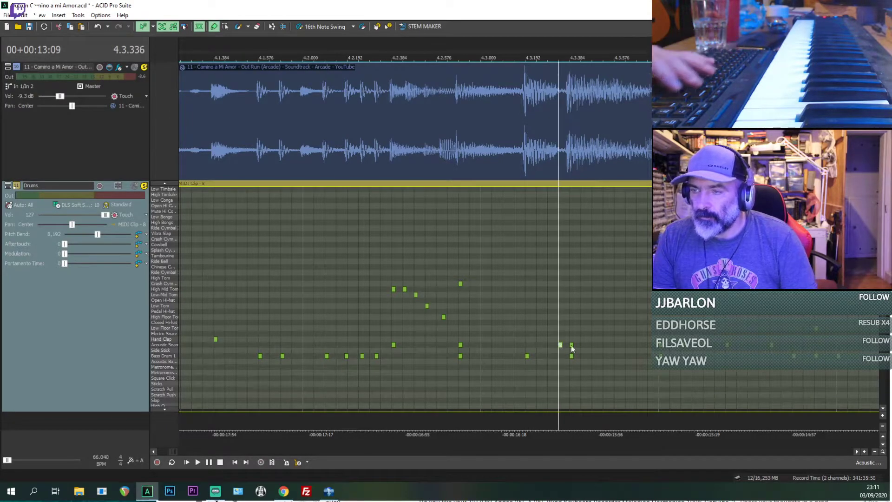
pyautogui.click(583, 344)
# Step: Replay the snare roll from 4.3.336, with the reference audible and with it muted
pyautogui.press('space')
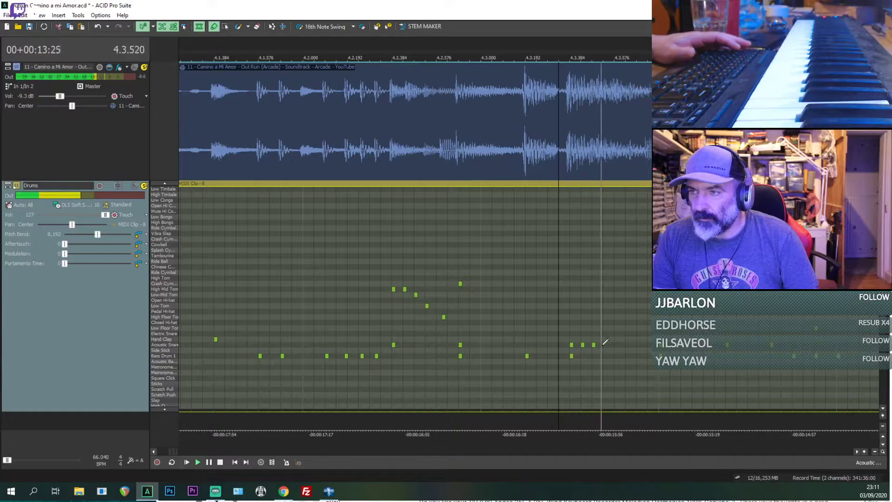
pyautogui.press('space')
pyautogui.press('space')
pyautogui.press('space')
pyautogui.press('space')
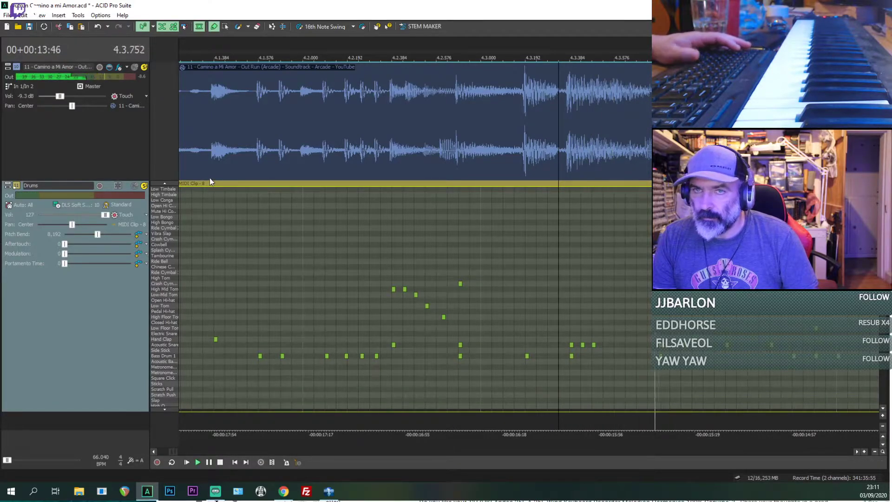
pyautogui.press('space')
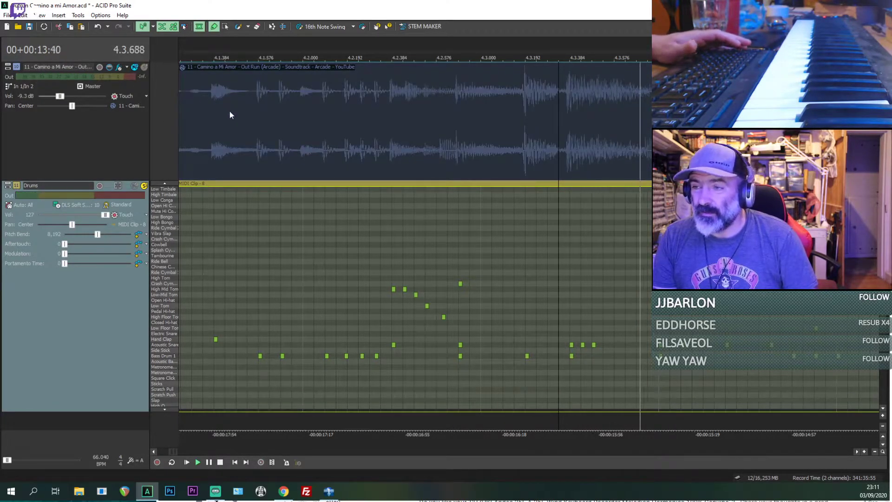
pyautogui.press('space')
pyautogui.press('space')
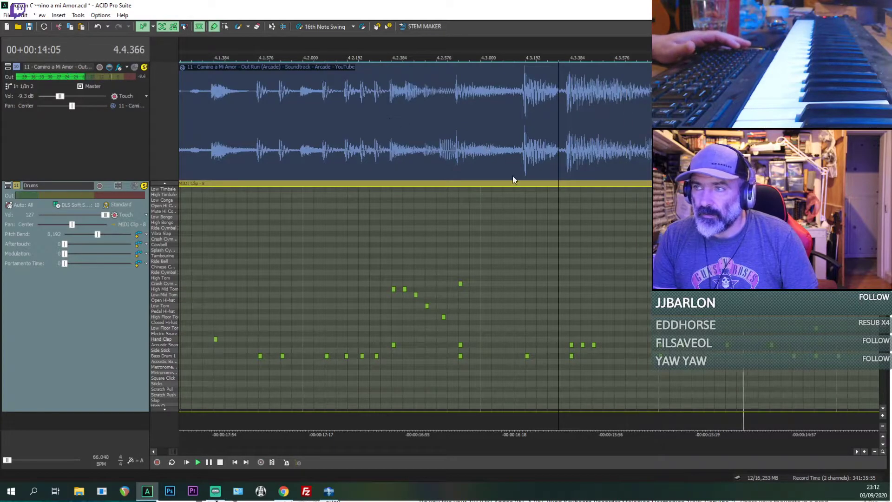
# Step: Mute the reference track during playback to hear the Drums track alone through bar 5
pyautogui.scroll(-5, 516, 184)
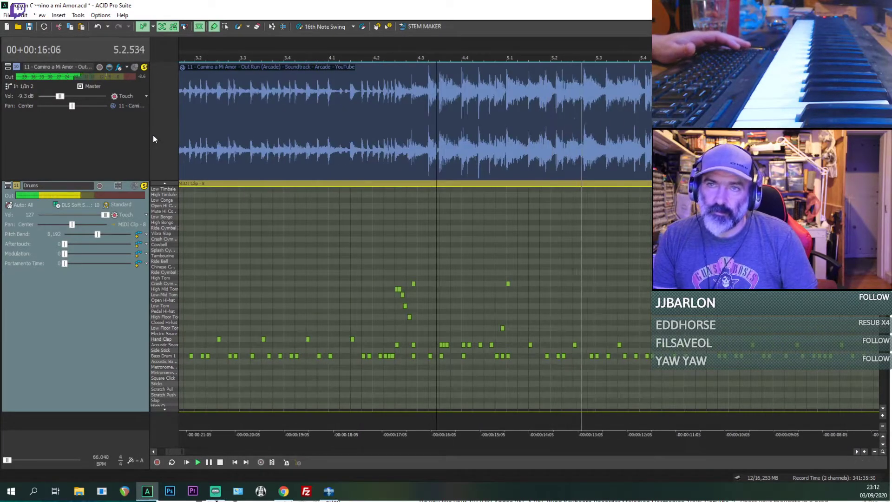
pyautogui.click(144, 112)
pyautogui.click(135, 68)
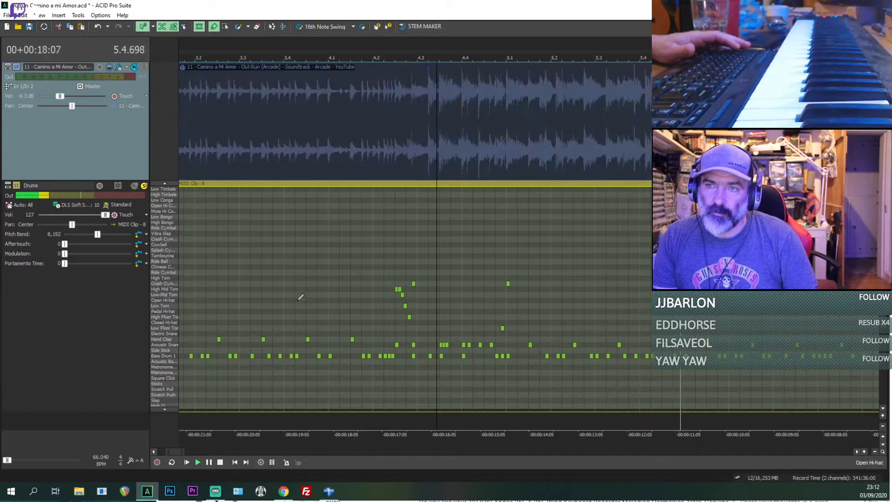
# Step: Replay the Drums track alone from bar 3.3 through the bar 4 fill into bar 5
pyautogui.click(244, 289)
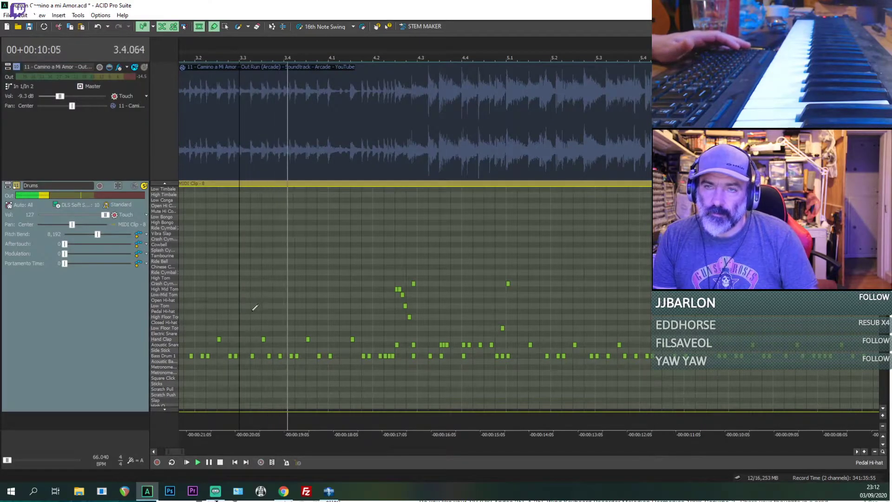
pyautogui.scroll(-2, 251, 312)
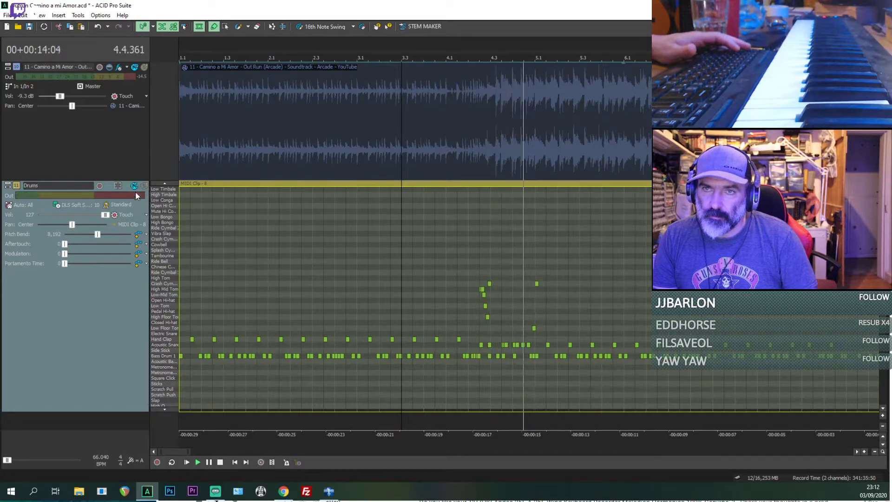
pyautogui.click(417, 300)
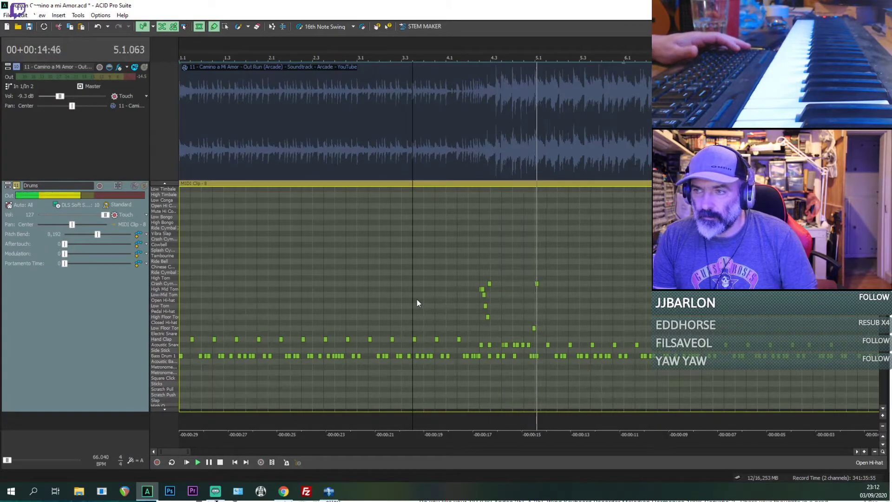
pyautogui.press('space')
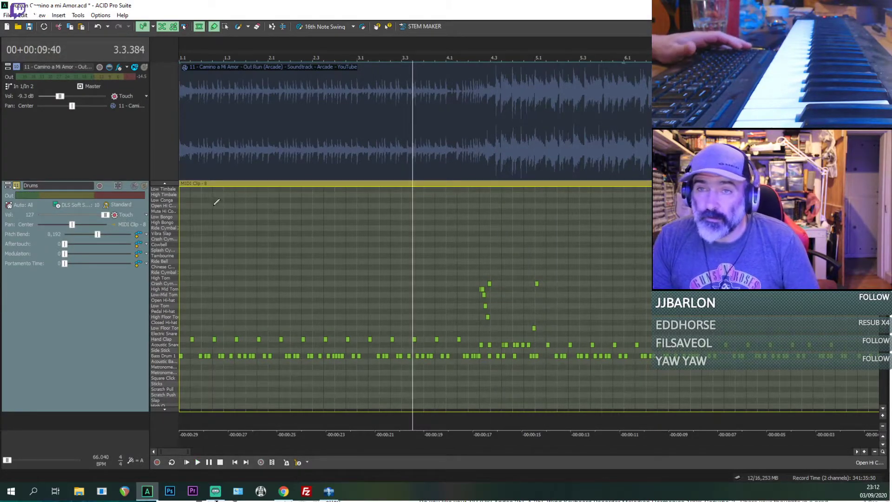
# Step: Play the reference track alone from 1.1.384, then make the Drums track audible alongside it
pyautogui.press('space')
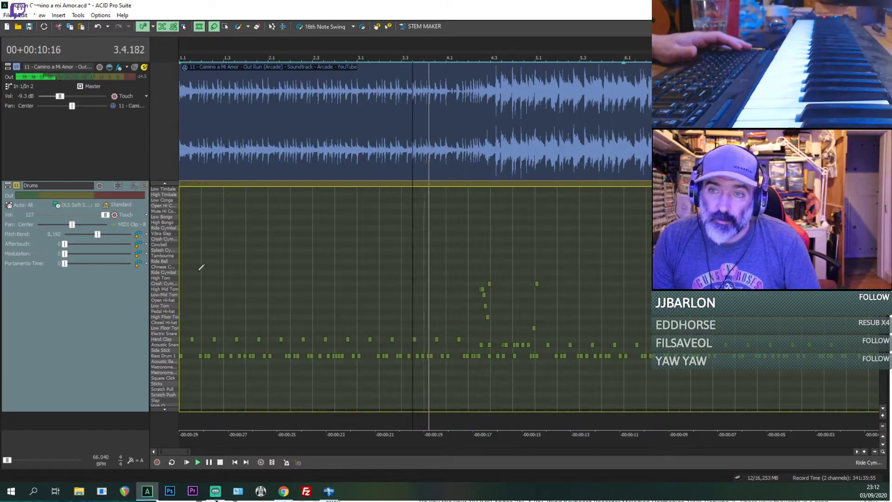
pyautogui.click(189, 266)
pyautogui.scroll(3, 188, 267)
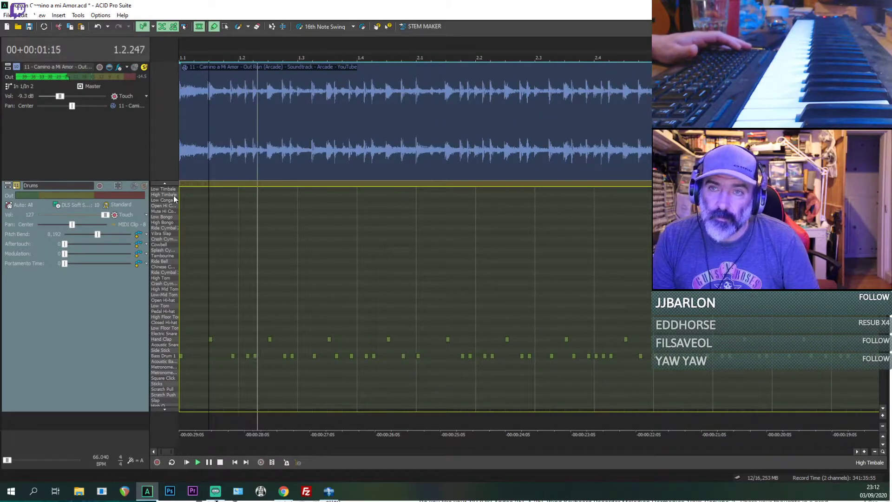
pyautogui.click(144, 186)
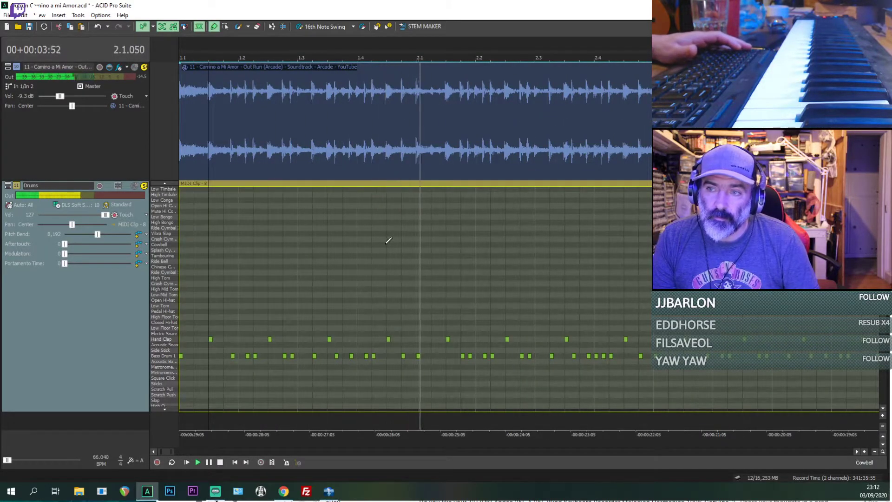
# Step: Play the Drums together with the reference from 1.4.576 and compare the kicks and hand claps with the waveform
pyautogui.press('space')
pyautogui.press('space')
pyautogui.scroll(2, 398, 351)
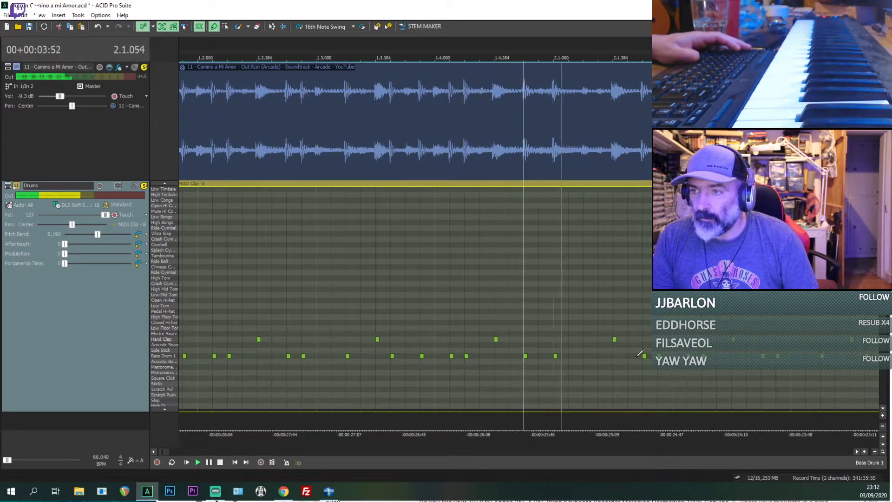
pyautogui.scroll(3, 399, 246)
pyautogui.scroll(-4, 399, 246)
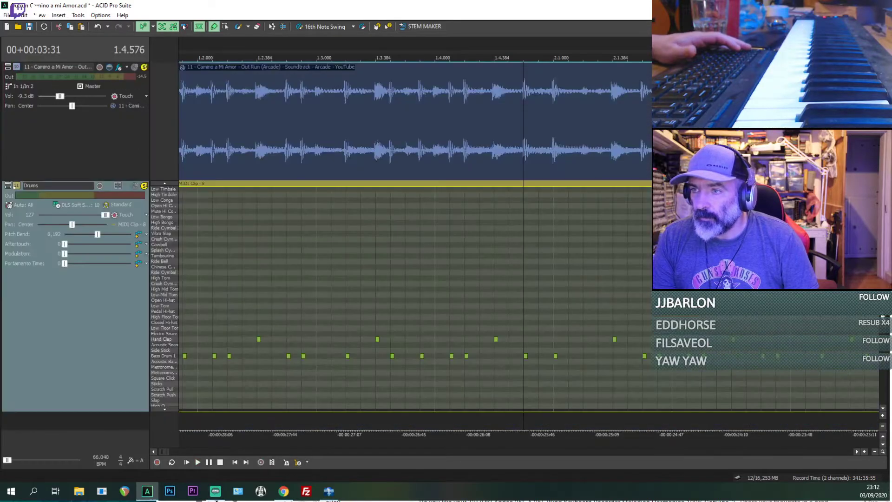
pyautogui.scroll(1, 415, 247)
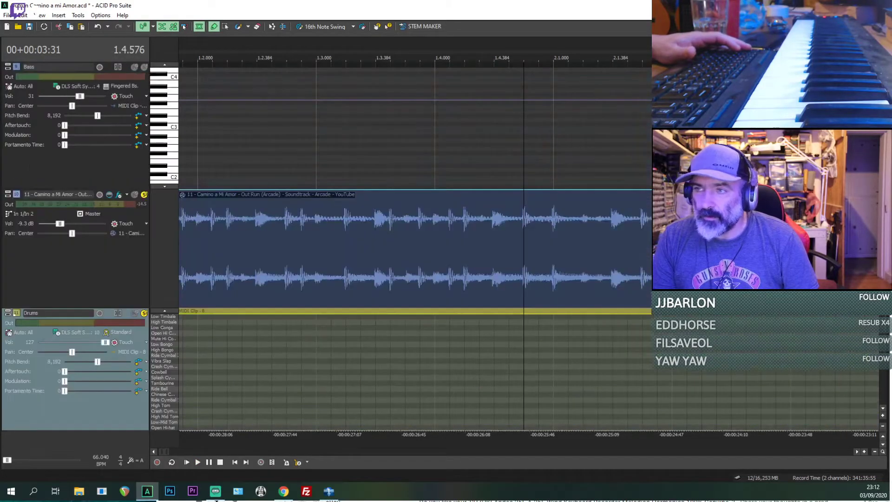
pyautogui.scroll(-1, 415, 246)
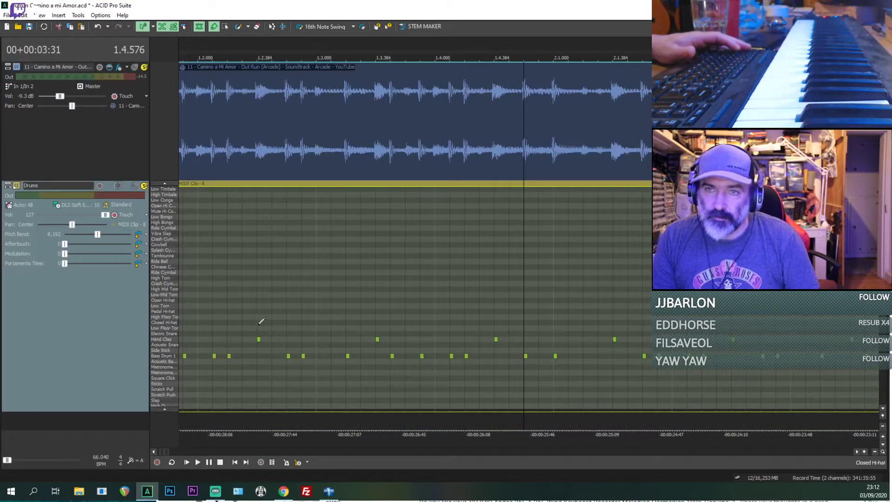
# Step: Check the Shaker notes, then play both tracks together through the bar 4 fill up to bar 8
pyautogui.scroll(7, 157, 329)
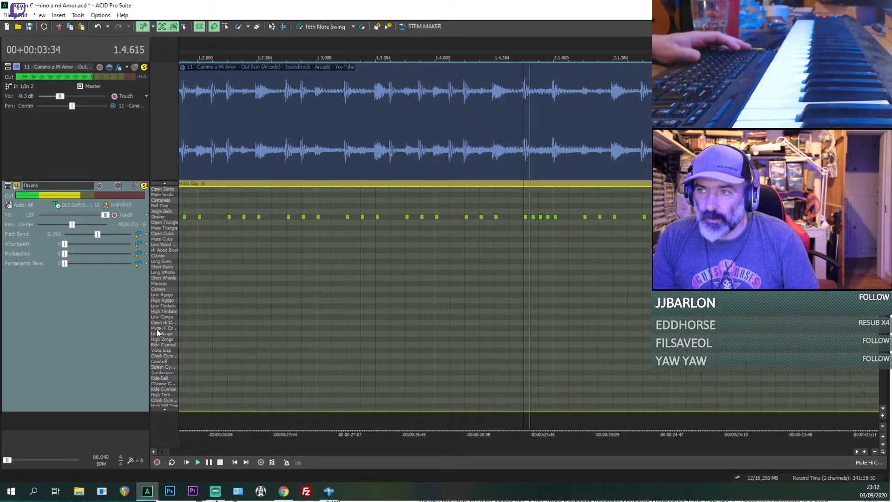
pyautogui.scroll(-7, 157, 328)
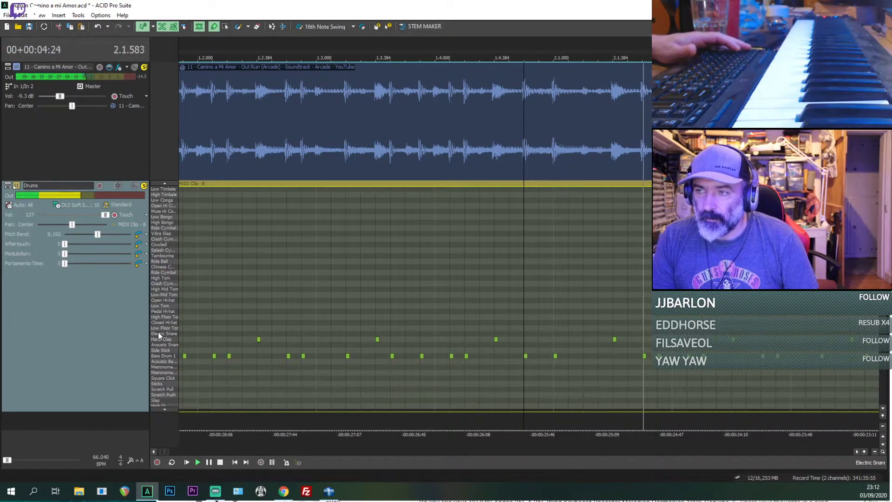
pyautogui.scroll(-3, 258, 325)
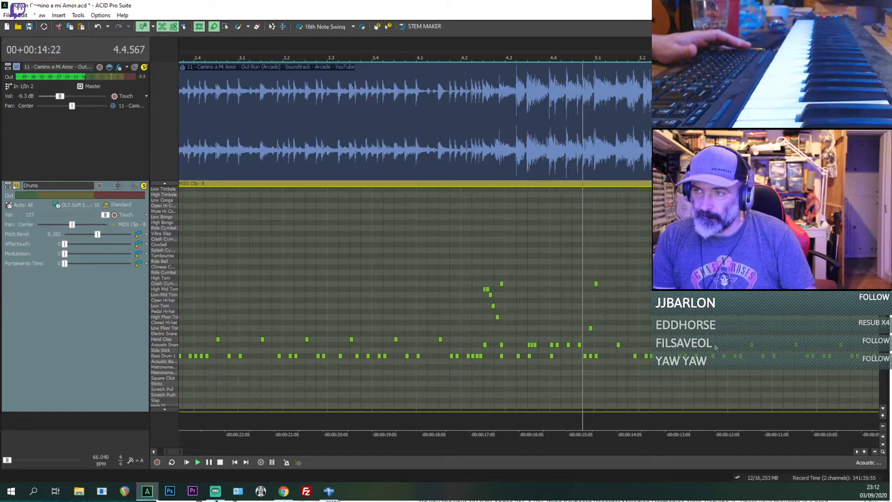
pyautogui.scroll(-1, 660, 317)
pyautogui.scroll(-1, 660, 317)
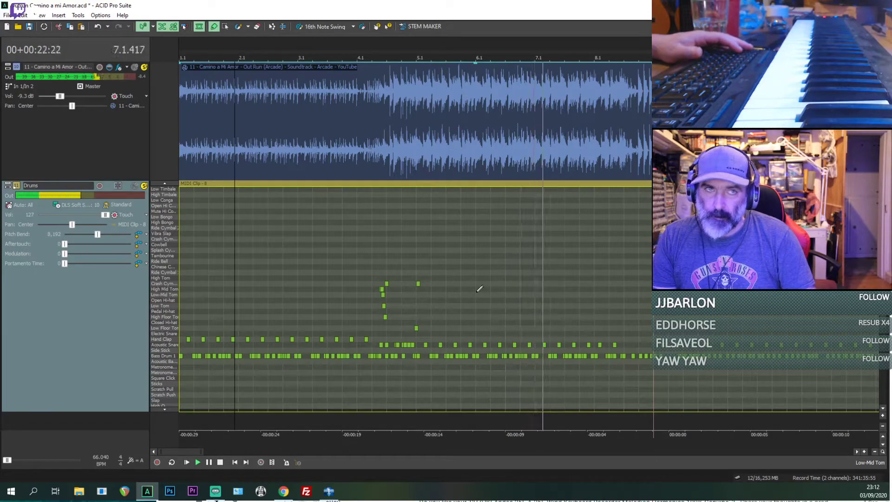
# Step: Move the last two Acoustic Snare hits of bar 8 to 8.1.384 and 8.2.384
pyautogui.click(581, 279)
pyautogui.scroll(3, 604, 305)
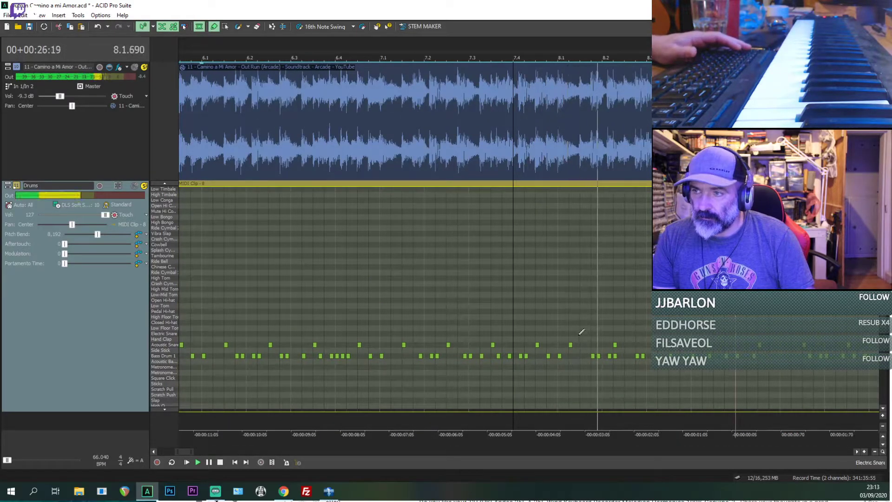
pyautogui.press('space')
pyautogui.press('space')
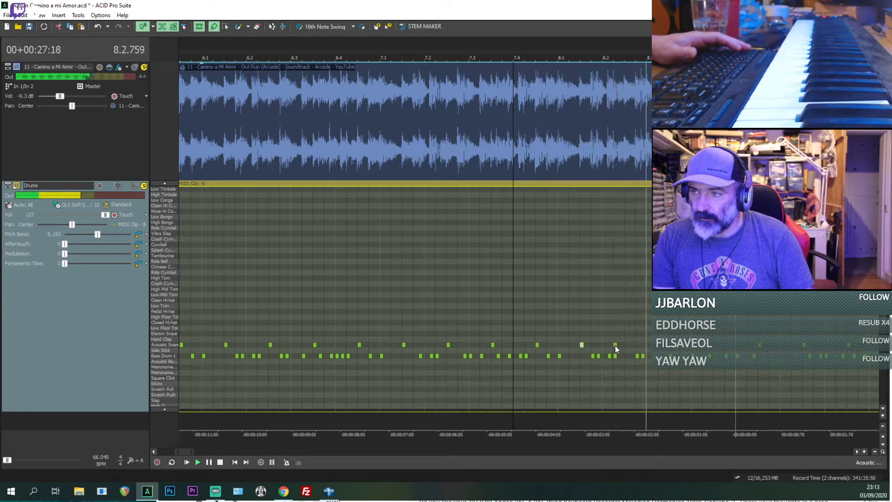
pyautogui.moveTo(615, 345); pyautogui.dragTo(628, 344)
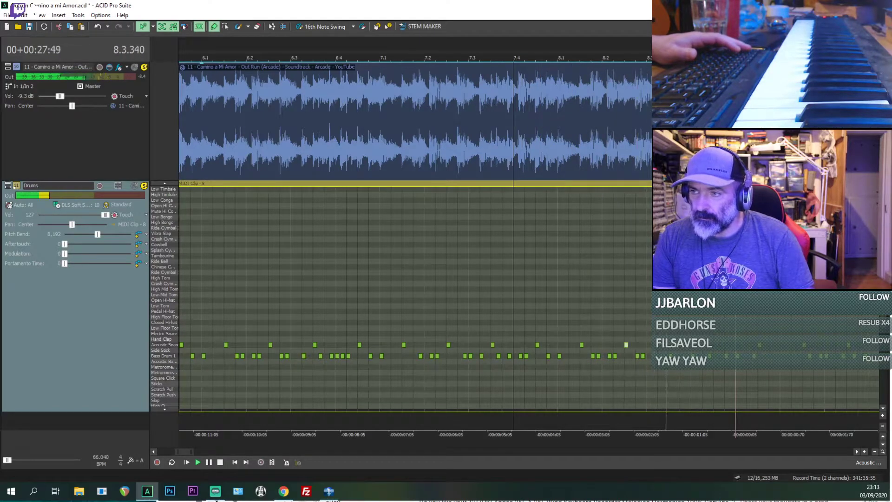
pyautogui.click(639, 357)
pyautogui.press('space')
# Step: Copy bar 4's tom fill from 4.2.384 to 4.2.672, including its crash, both Acoustic Snare hits and the final kick
pyautogui.scroll(-4, 433, 318)
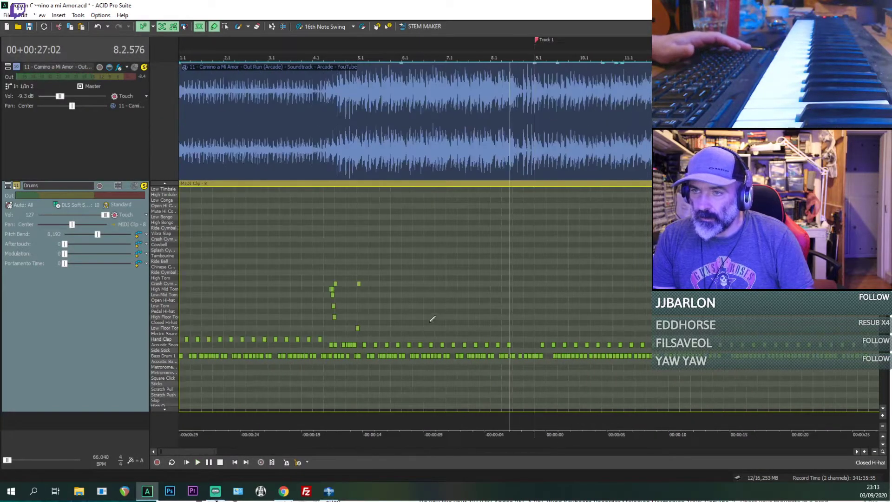
pyautogui.click(334, 291)
pyautogui.scroll(8, 474, 295)
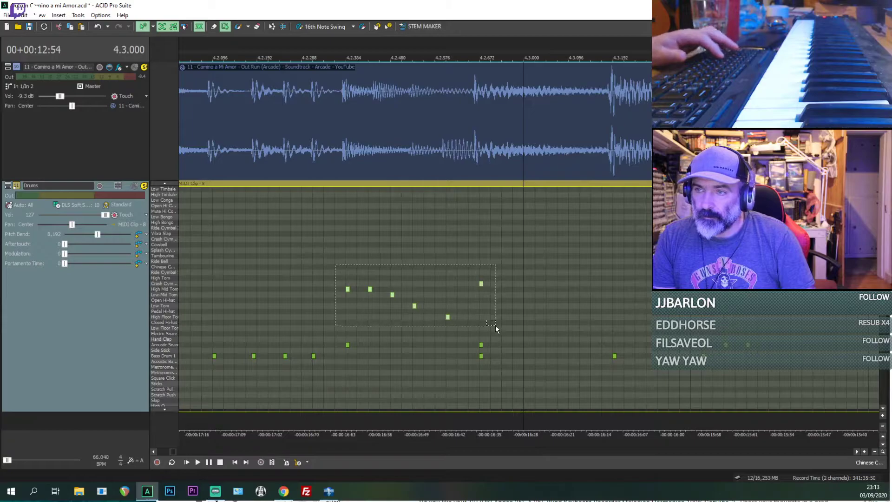
pyautogui.moveTo(505, 344)
pyautogui.mouseDown()
pyautogui.moveTo(509, 358)
pyautogui.moveTo(507, 329)
pyautogui.moveTo(509, 357)
pyautogui.mouseUp()
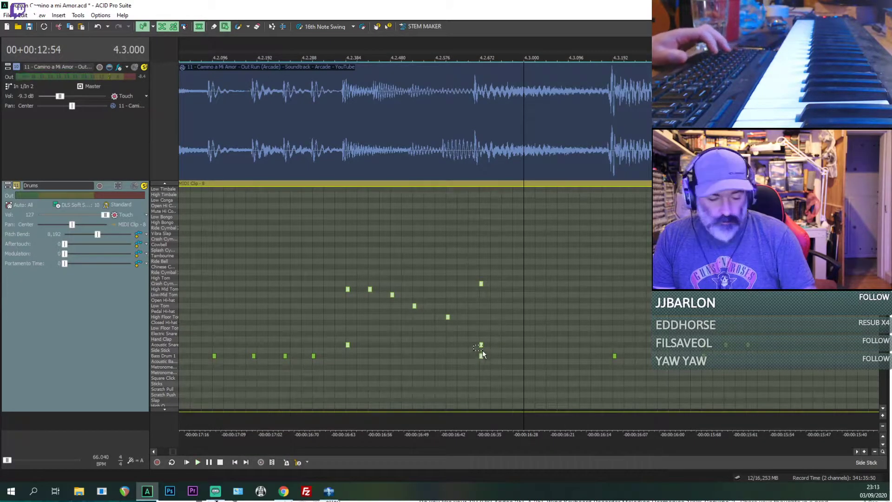
pyautogui.scroll(-6, 494, 347)
# Step: Play bar 8 from 8.2.000 to find where its drum fill begins
pyautogui.click(637, 336)
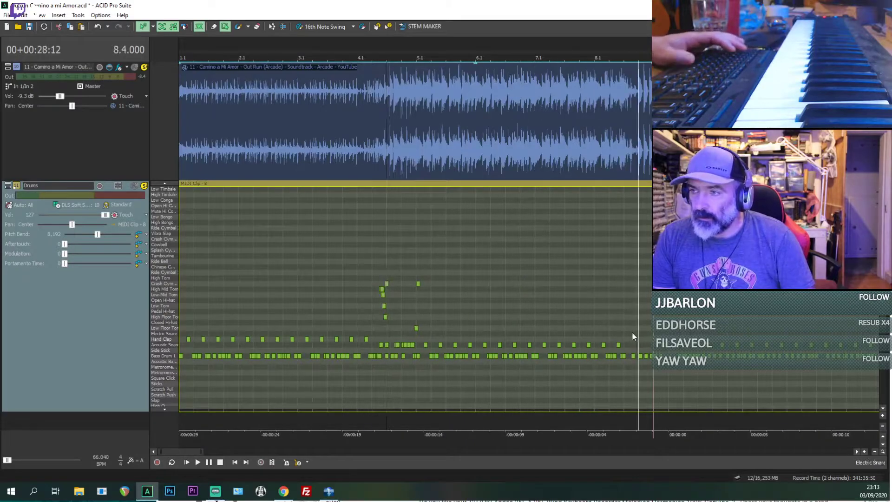
pyautogui.press('space')
pyautogui.scroll(6, 634, 336)
pyautogui.click(328, 297)
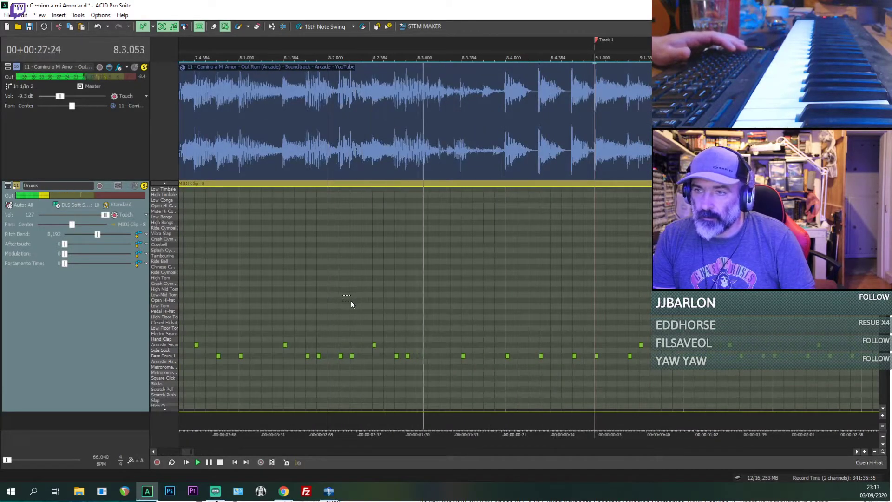
pyautogui.press('space')
pyautogui.press('space')
pyautogui.press('space')
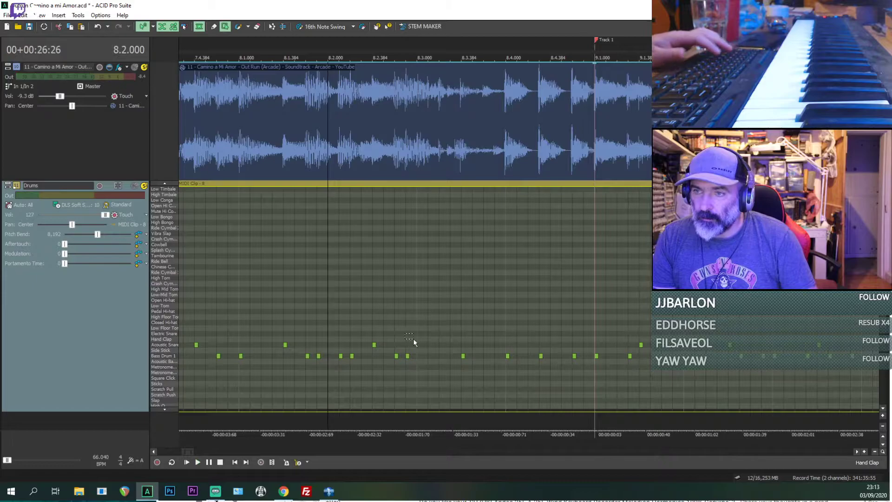
# Step: Listen from 8.2.576 for the fill's entry and paste the copied tom fill at 8.3.000
pyautogui.click(394, 342)
pyautogui.press('space')
pyautogui.press('space')
pyautogui.press('space')
pyautogui.press('space')
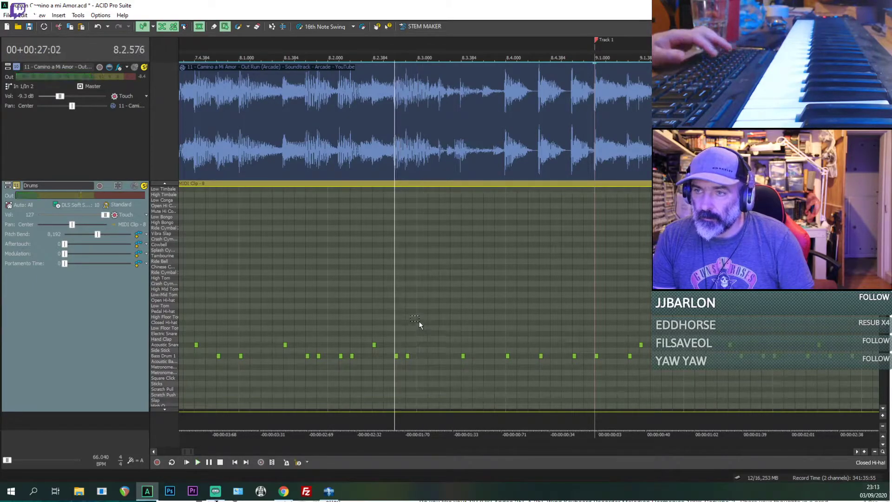
pyautogui.click(418, 321)
pyautogui.hotkey('ctrl', 'v')
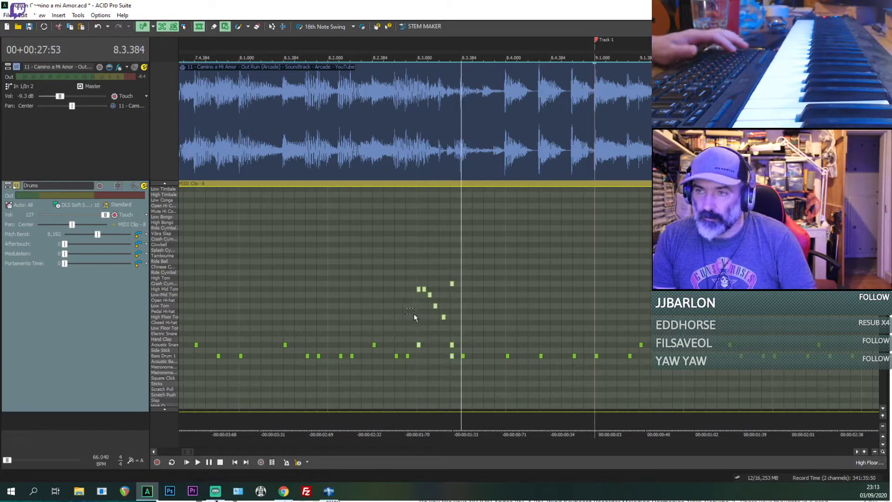
# Step: Replay the pasted fill from 8.3.000 against the reference, then undo the paste
pyautogui.click(414, 312)
pyautogui.press('space')
pyautogui.press('space')
pyautogui.press('space')
pyautogui.scroll(3, 414, 311)
pyautogui.moveTo(413, 310); pyautogui.dragTo(421, 315)
pyautogui.press('space')
pyautogui.press('space')
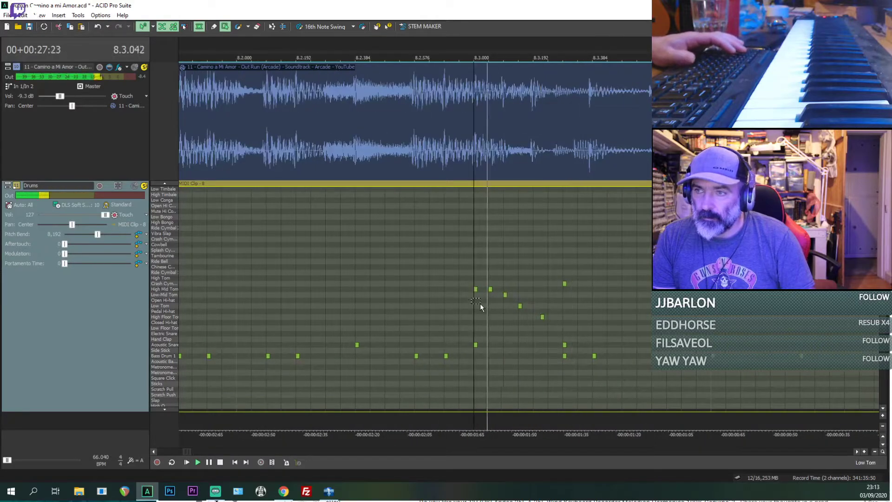
pyautogui.press('space')
pyautogui.press('space')
pyautogui.press('space')
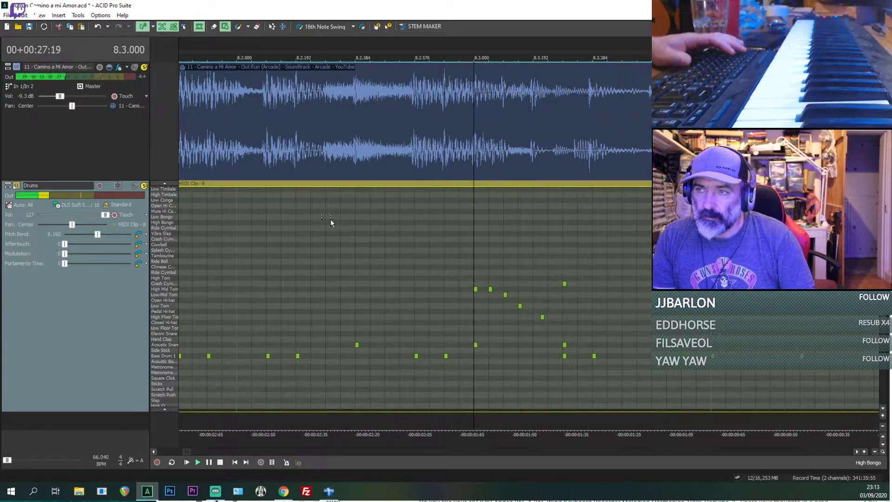
pyautogui.press('space')
pyautogui.press('space')
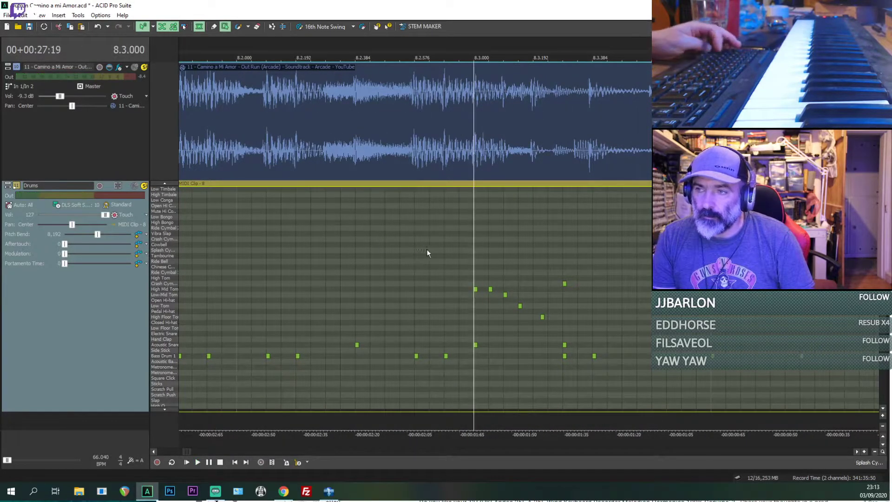
pyautogui.hotkey('ctrl', 'z')
# Step: Play bar 4 from 4.2.000 to find the kicks that lead into the tom fill
pyautogui.scroll(-5, 386, 275)
pyautogui.moveTo(371, 278); pyautogui.dragTo(379, 284)
pyautogui.click(323, 321)
pyautogui.scroll(5, 323, 321)
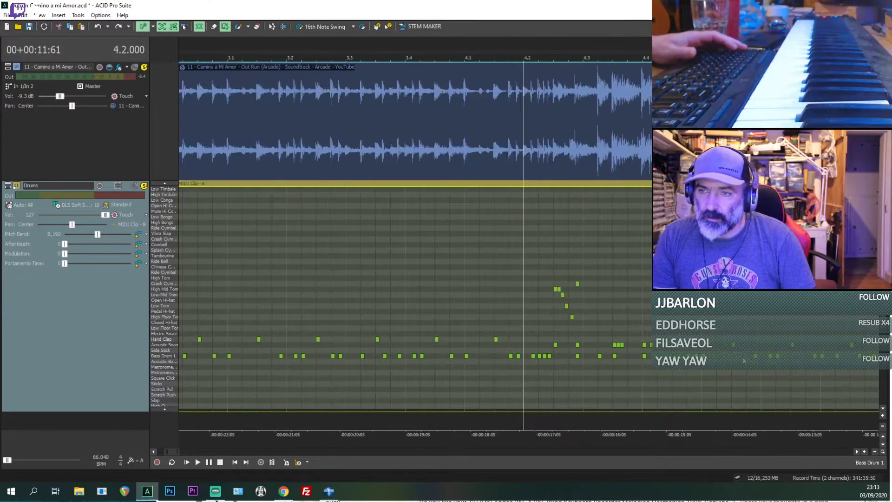
pyautogui.press('space')
pyautogui.press('space')
pyautogui.press('space')
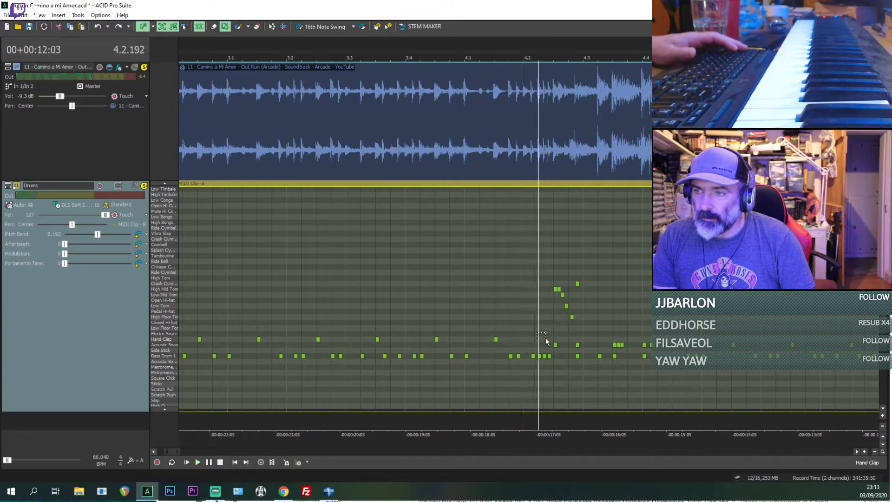
# Step: Try to shift the kicks leading into bar 4's tom fill slightly later
pyautogui.moveTo(537, 321); pyautogui.dragTo(544, 327)
pyautogui.scroll(3, 545, 327)
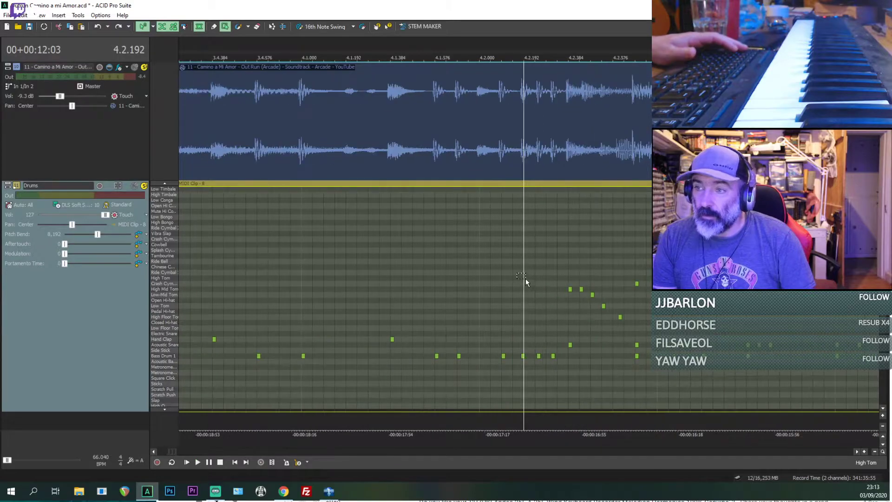
pyautogui.moveTo(625, 391); pyautogui.dragTo(632, 388)
pyautogui.scroll(2, 632, 388)
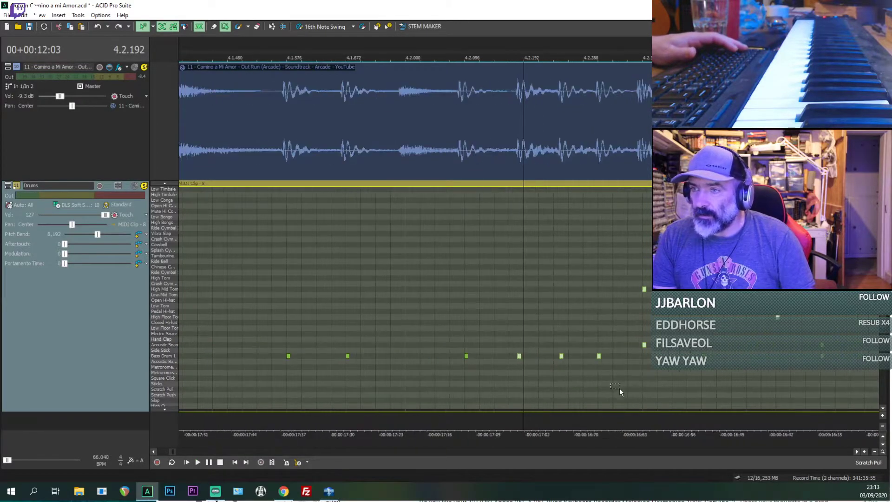
pyautogui.scroll(2, 542, 364)
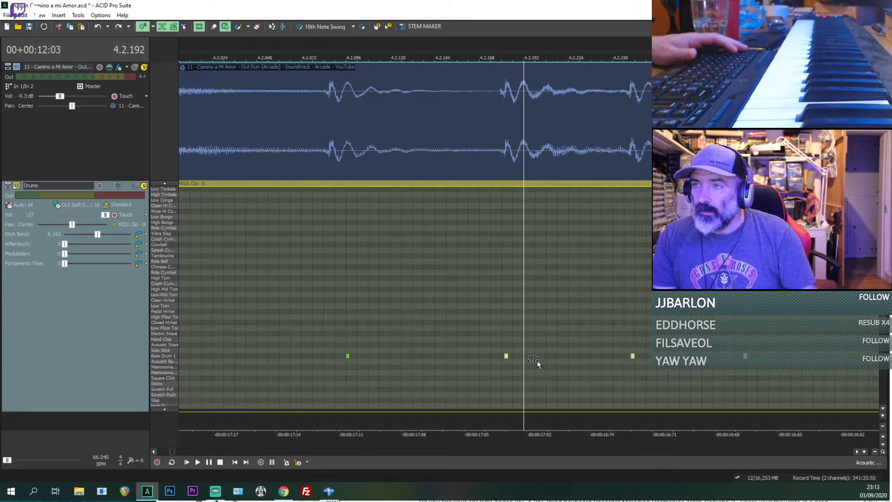
pyautogui.moveTo(494, 342); pyautogui.dragTo(764, 378)
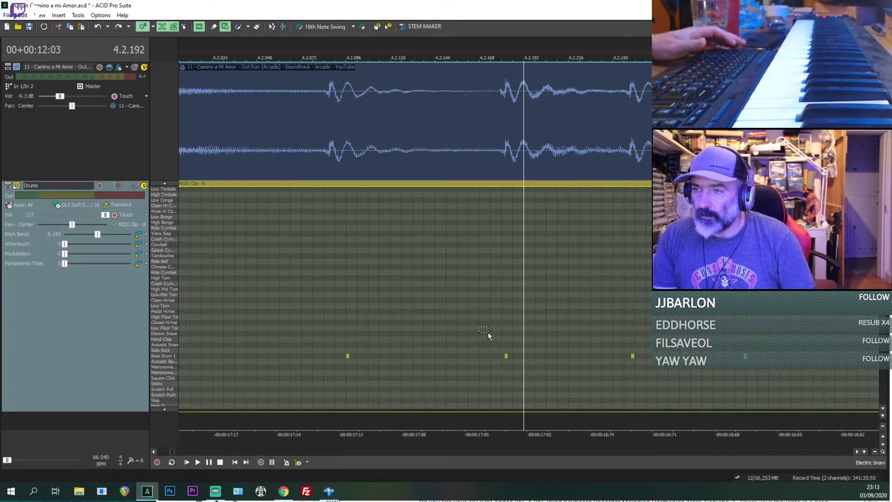
pyautogui.moveTo(496, 331); pyautogui.dragTo(796, 386)
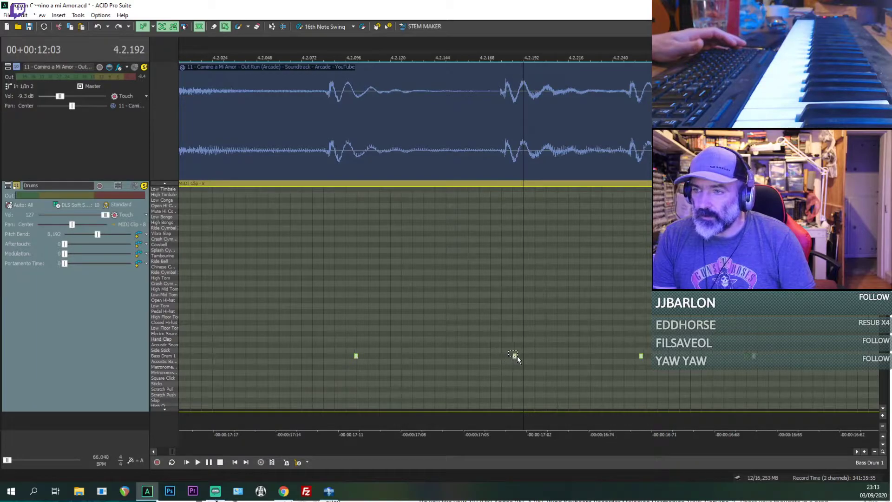
pyautogui.click(346, 354)
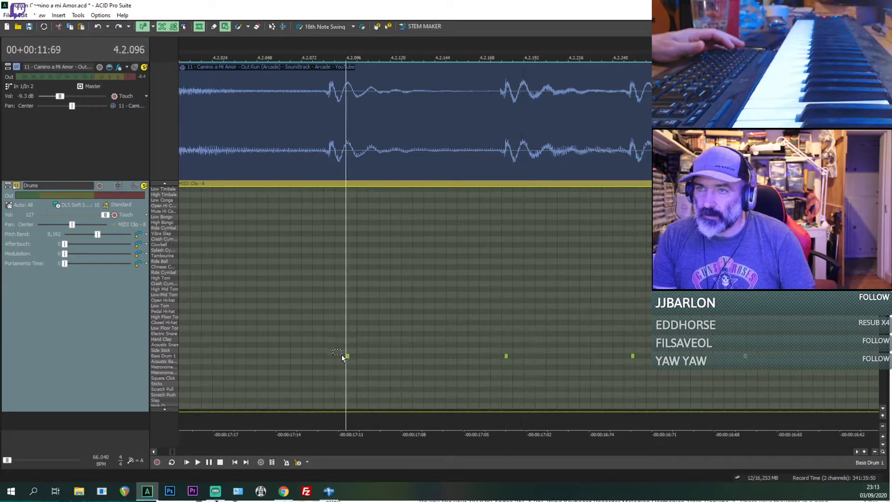
pyautogui.click(513, 356)
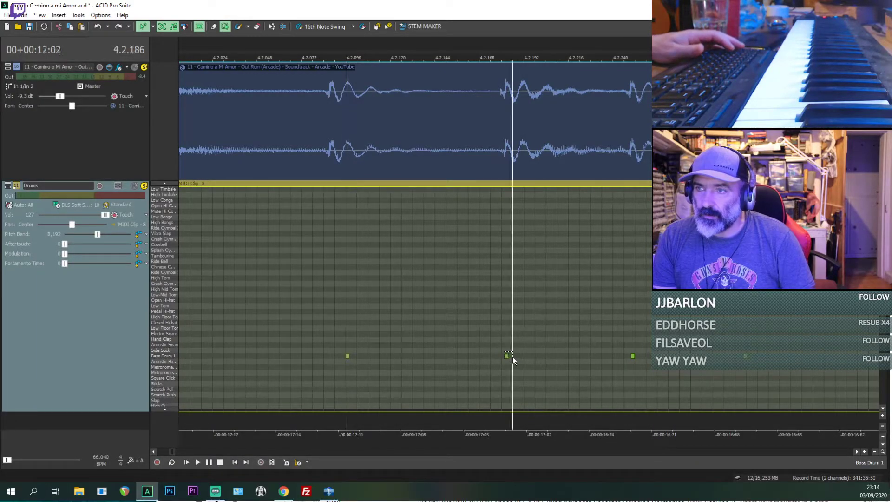
# Step: Move the three Bass Drum 1 kicks just before bar 4's tom fill slightly later so the first starts at 4.2.192
pyautogui.moveTo(496, 343); pyautogui.dragTo(721, 372)
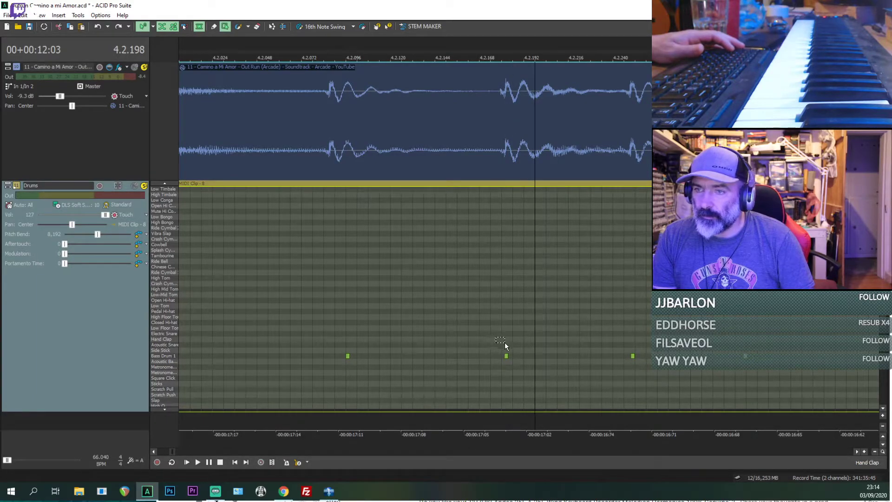
pyautogui.scroll(-4, 603, 372)
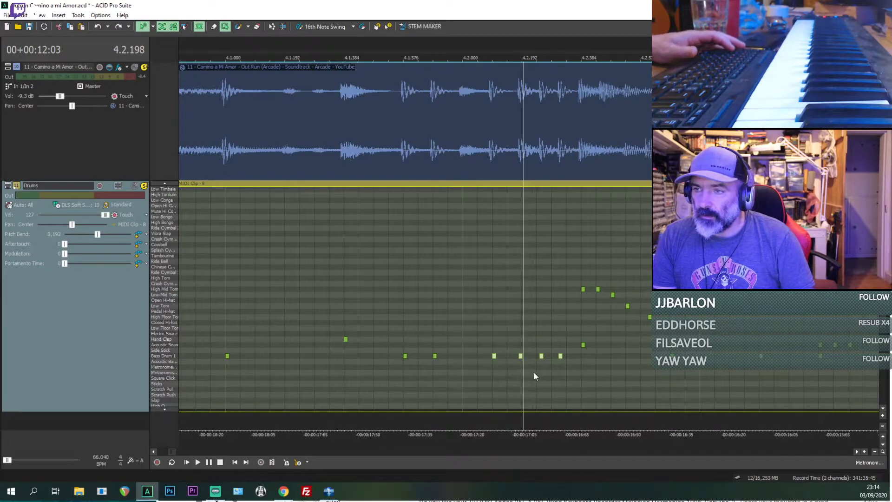
pyautogui.scroll(3, 511, 367)
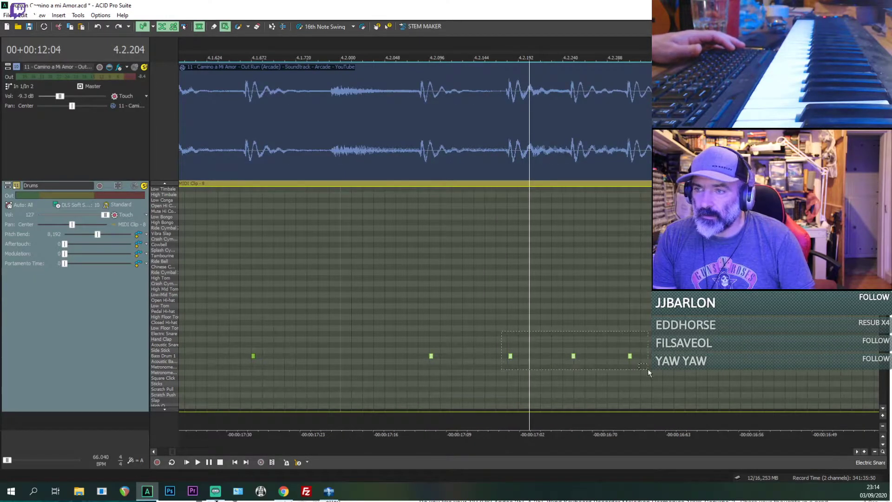
pyautogui.click(495, 370)
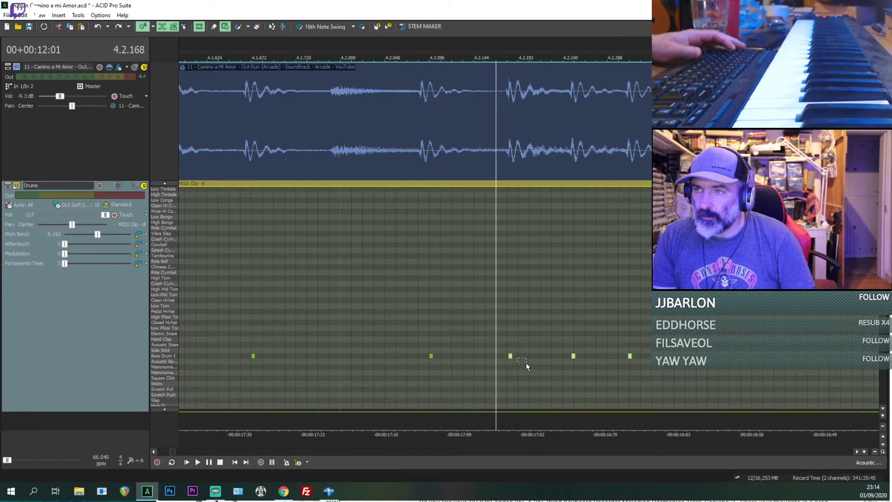
pyautogui.scroll(-3, 622, 360)
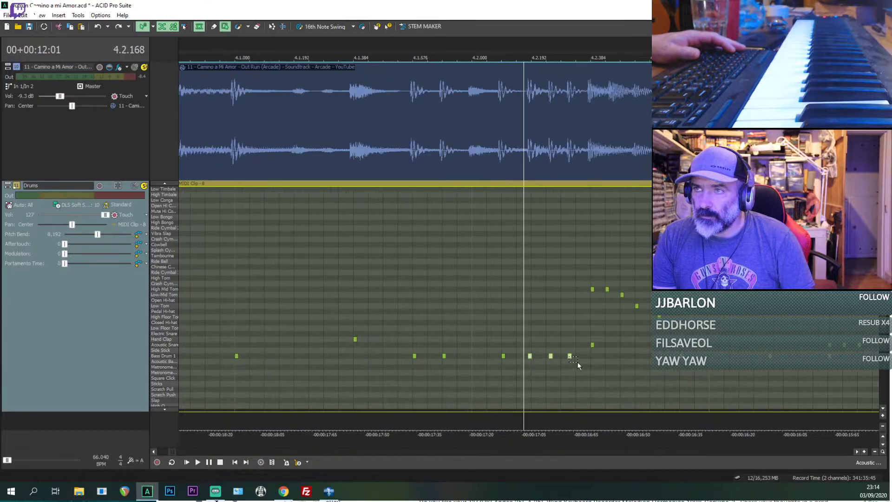
pyautogui.moveTo(531, 356); pyautogui.dragTo(534, 356)
pyautogui.press('space')
pyautogui.press('space')
# Step: Mute the Camino a Mi Amor reference track and play the drums alone from 4.2.192 through the fill
pyautogui.click(534, 367)
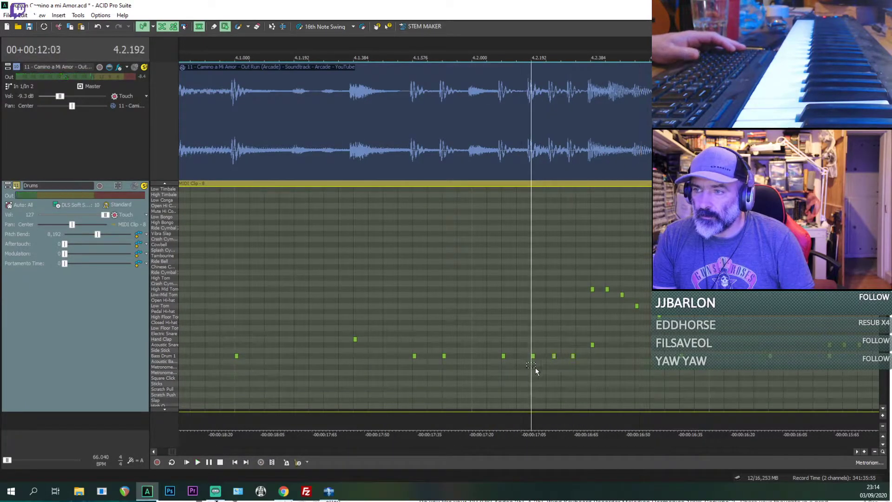
pyautogui.click(134, 67)
pyautogui.press('space')
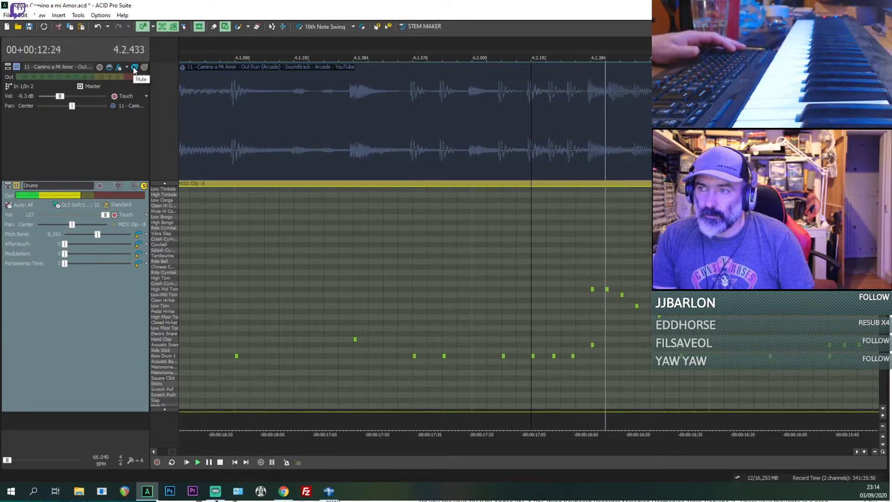
pyautogui.scroll(-2, 635, 211)
pyautogui.moveTo(380, 348); pyautogui.dragTo(388, 355)
pyautogui.scroll(1, 557, 347)
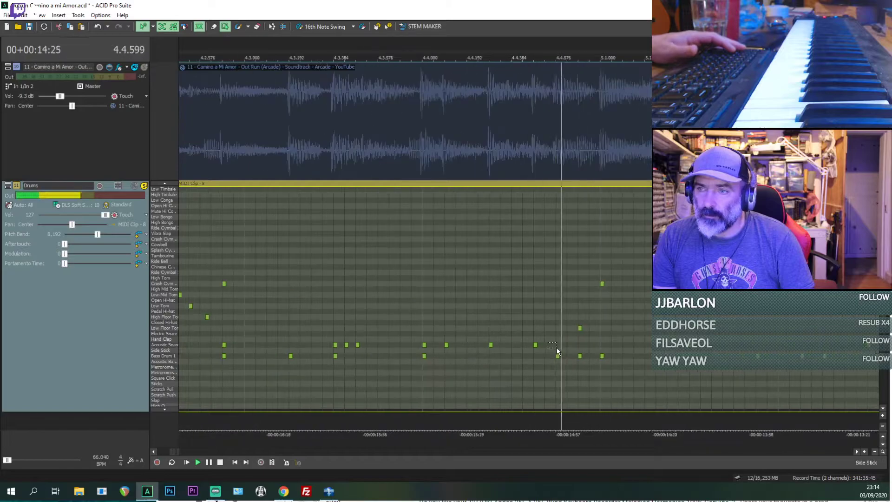
pyautogui.press('space')
# Step: Copy the three lead-in kicks together with bar 4's tom fill and unmute the reference track
pyautogui.scroll(-1, 493, 355)
pyautogui.scroll(1, 524, 302)
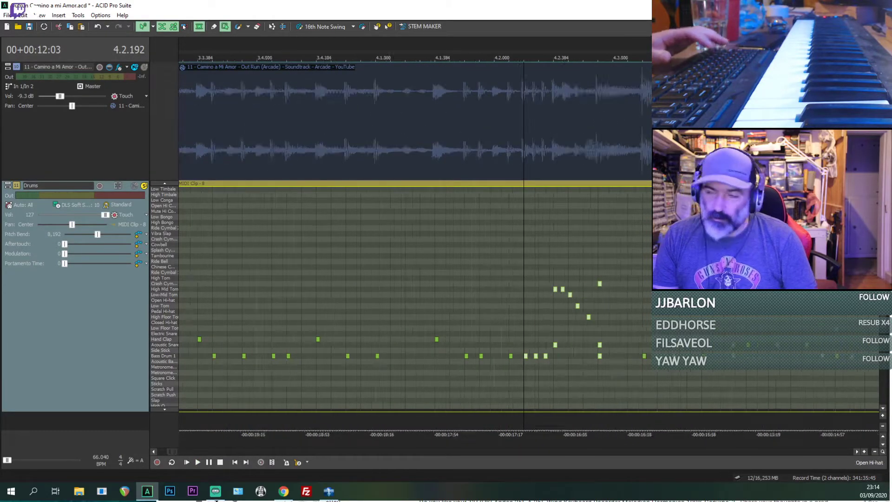
pyautogui.scroll(-5, 528, 275)
# Step: Play the end of bar 8 and the start of bar 9 to find where the second fill enters
pyautogui.click(534, 325)
pyautogui.press('space')
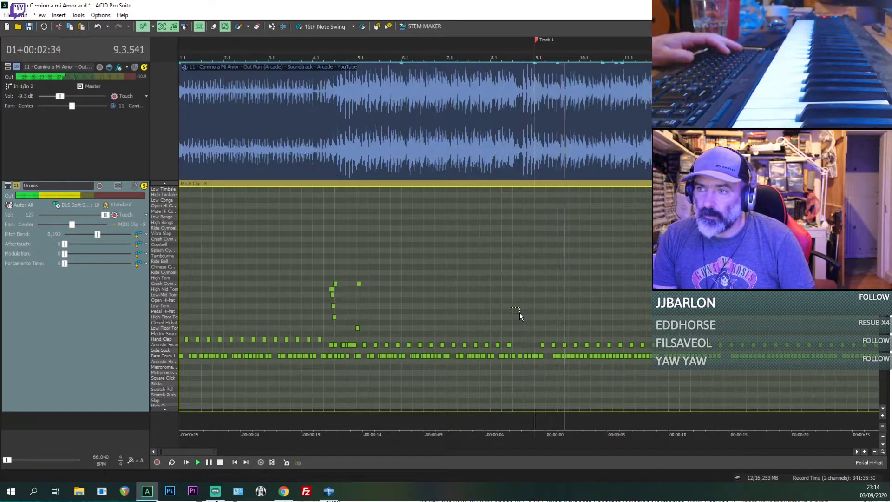
pyautogui.click(522, 314)
pyautogui.scroll(5, 525, 312)
pyautogui.click(367, 301)
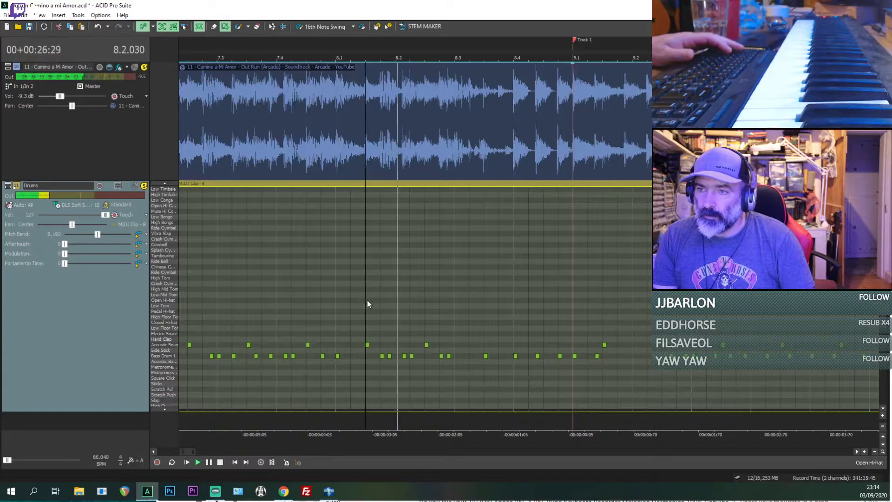
pyautogui.press('space')
# Step: Paste the copied kicks and tom fill at 8.3.000, play them against the reference, then undo the paste
pyautogui.click(456, 319)
pyautogui.hotkey('ctrl', 'v')
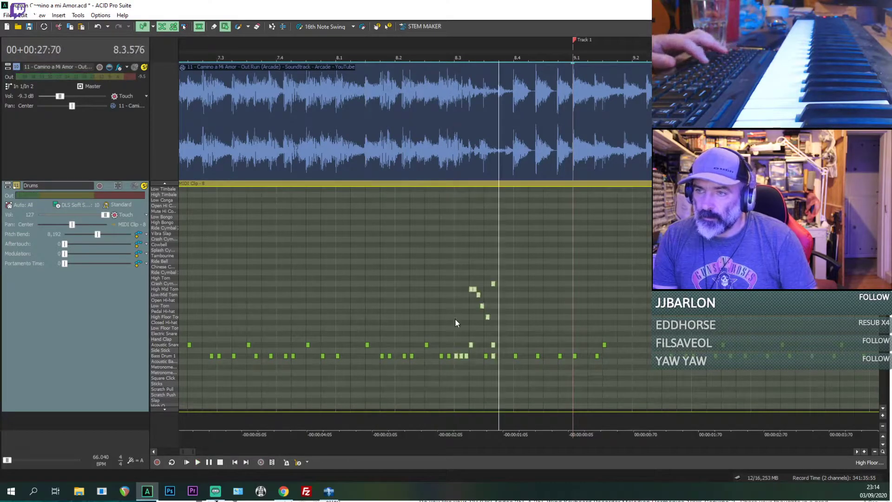
pyautogui.click(449, 318)
pyautogui.press('space')
pyautogui.press('space')
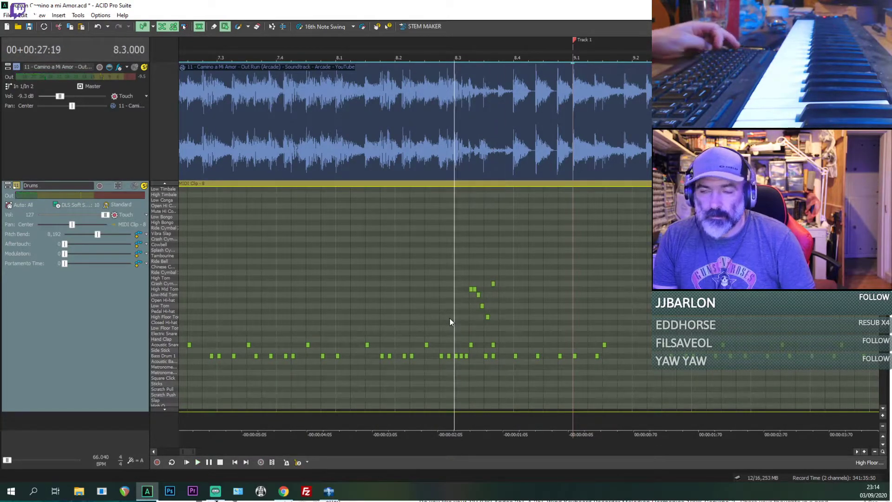
pyautogui.hotkey('ctrl', 'z')
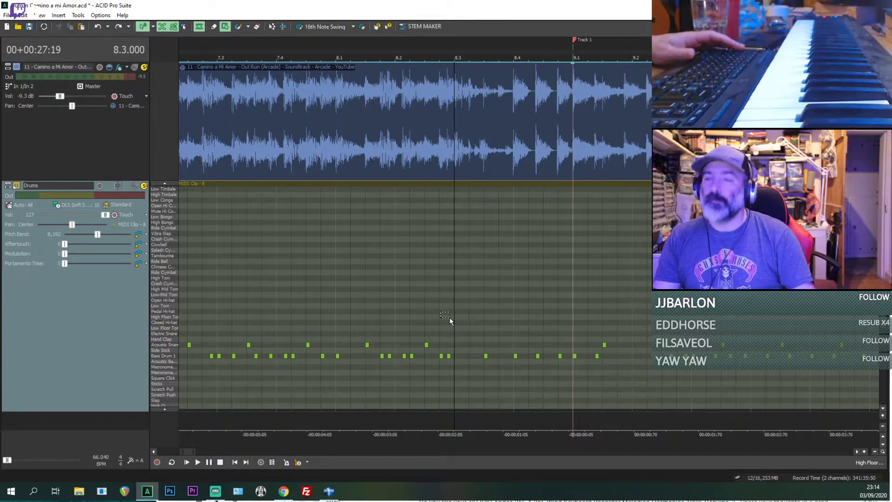
# Step: Try the copied kicks and tom fill at 8.2.576, play them against the reference, then undo the paste
pyautogui.click(446, 310)
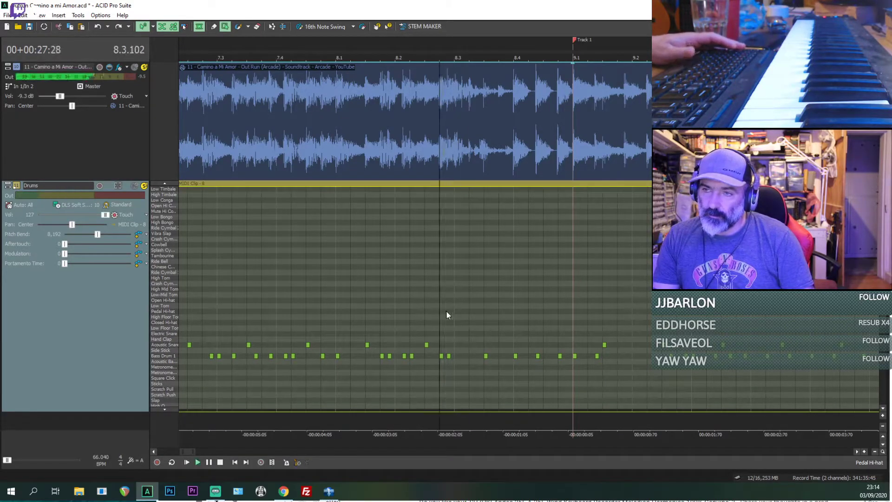
pyautogui.hotkey('ctrl', 'v')
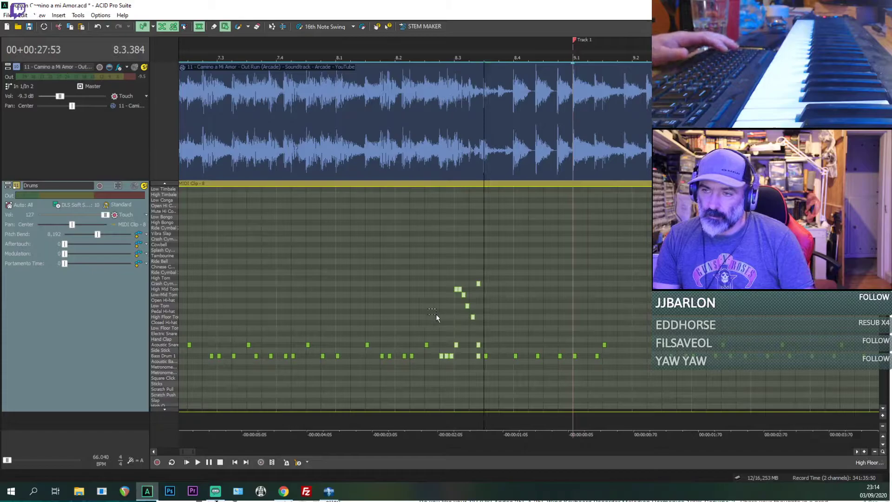
pyautogui.press('space')
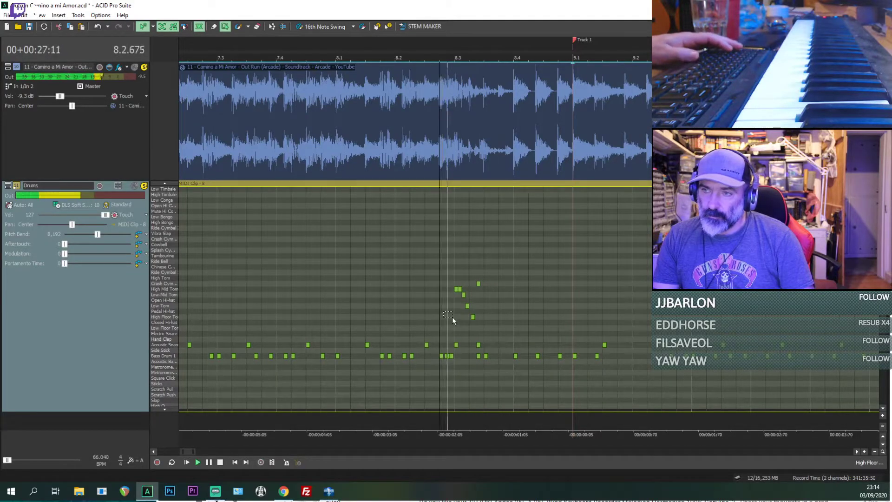
pyautogui.press('space')
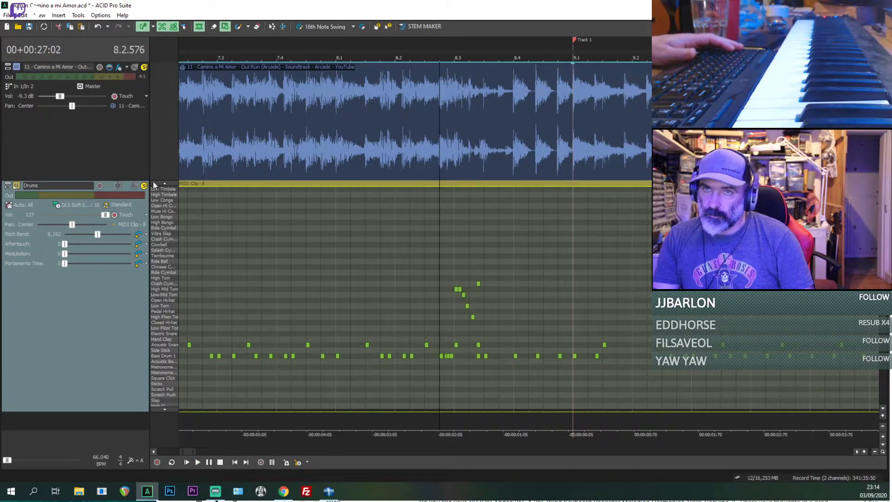
pyautogui.scroll(6, 391, 264)
pyautogui.press('space')
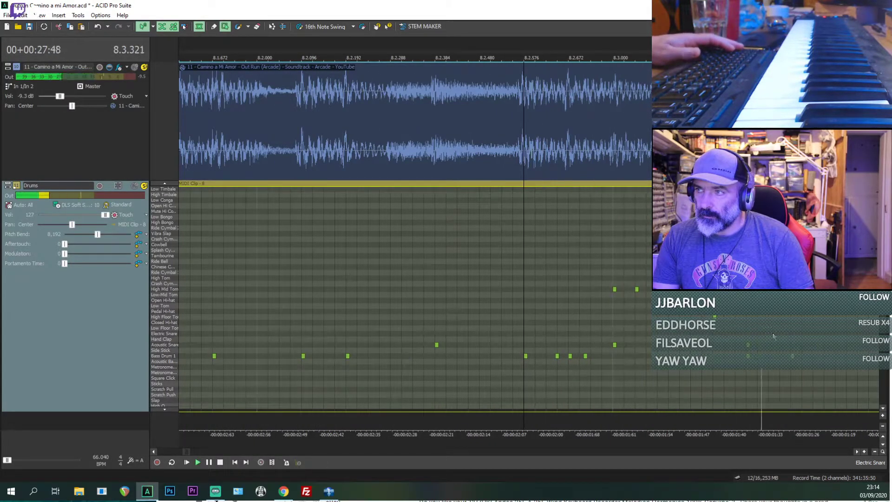
pyautogui.press('space')
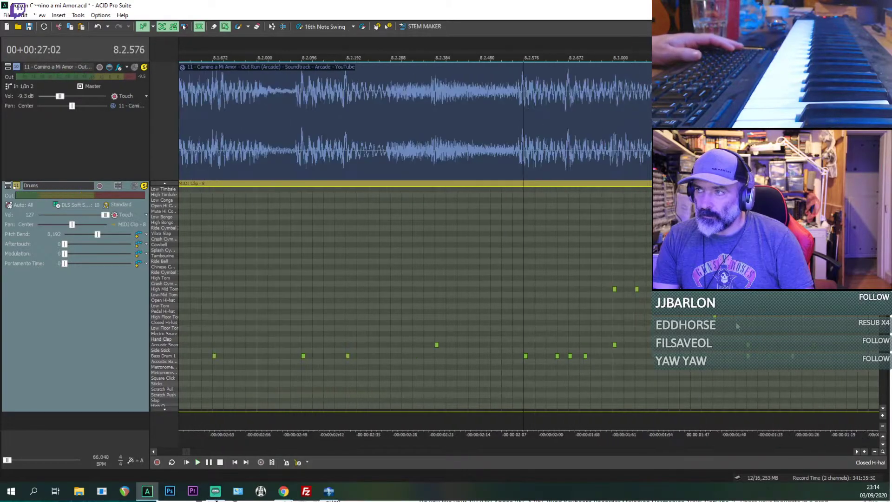
pyautogui.hotkey('ctrl', 'z')
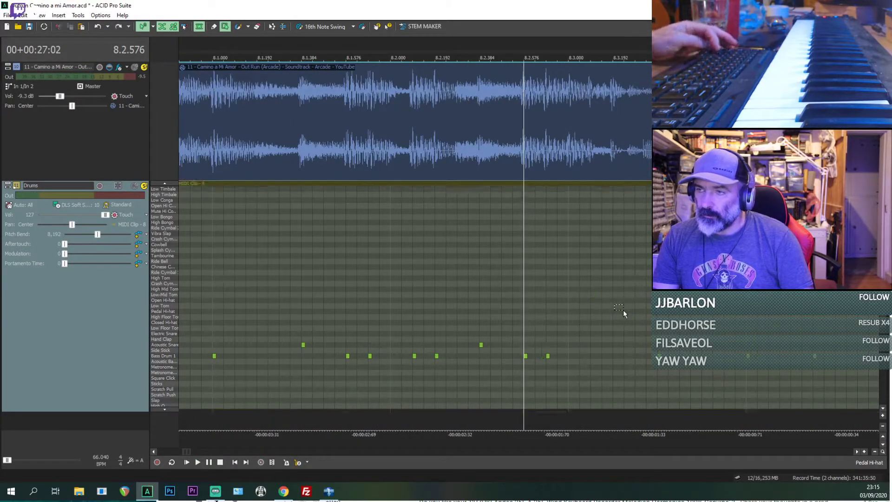
# Step: Listen to bar 8 from 8.2.576 and from 8.3.000 to pin down the fill's first hit
pyautogui.press('space')
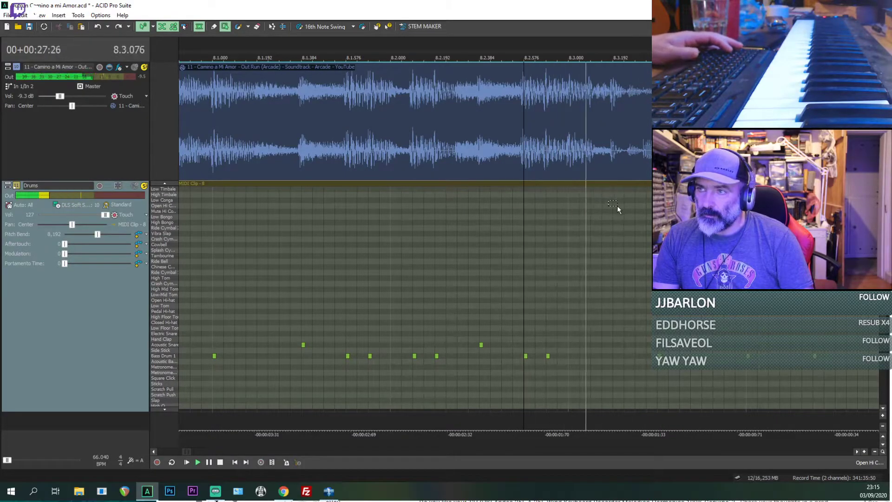
pyautogui.click(568, 238)
pyautogui.press('space')
pyautogui.press('space')
pyautogui.press('space')
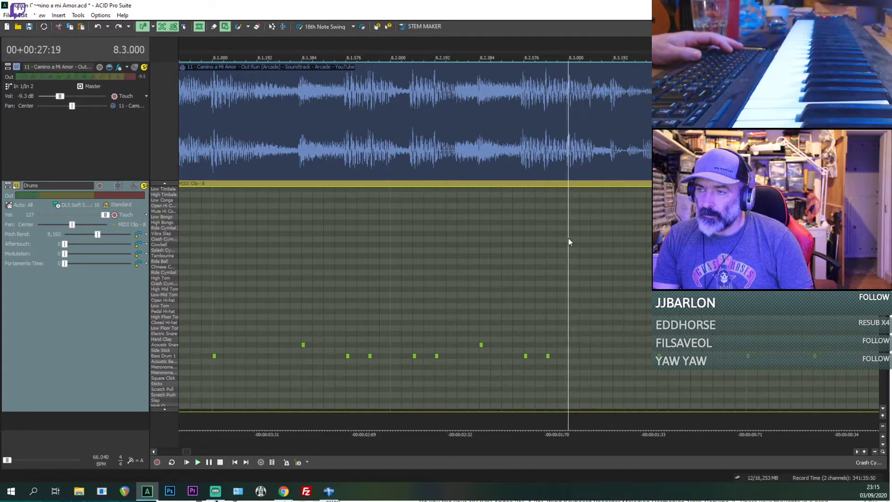
pyautogui.press('space')
pyautogui.press('space')
# Step: Play bar 4's tom fill from 4.2.384 to compare it with the fill in bar 8
pyautogui.scroll(-2, 568, 238)
pyautogui.moveTo(523, 244); pyautogui.dragTo(531, 249)
pyautogui.scroll(-2, 532, 249)
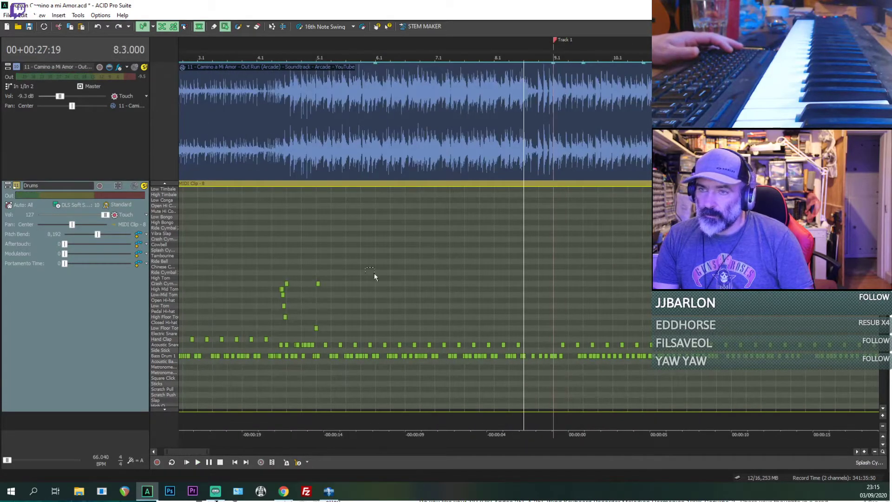
pyautogui.click(286, 296)
pyautogui.scroll(3, 536, 304)
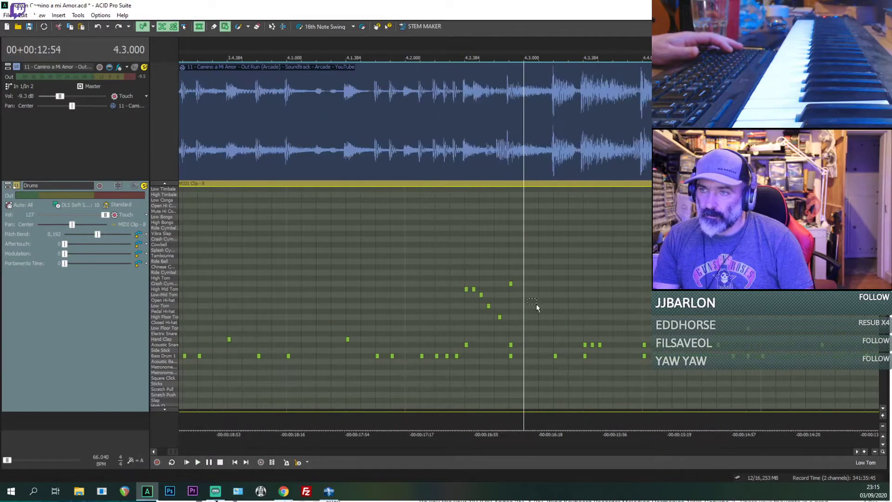
pyautogui.click(462, 272)
pyautogui.press('space')
pyautogui.press('space')
pyautogui.press('space')
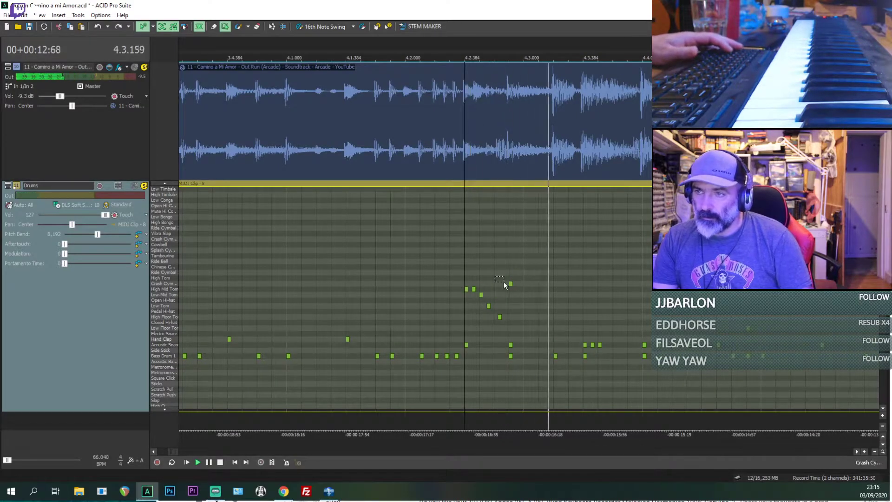
pyautogui.press('space')
# Step: Copy bar 4's tom fill from 4.2.384 with its snare, crash and closing kick notes, leaving out the lead-in kicks
pyautogui.moveTo(449, 265); pyautogui.dragTo(509, 300)
pyautogui.moveTo(532, 334); pyautogui.dragTo(532, 327)
pyautogui.moveTo(534, 381); pyautogui.dragTo(465, 272)
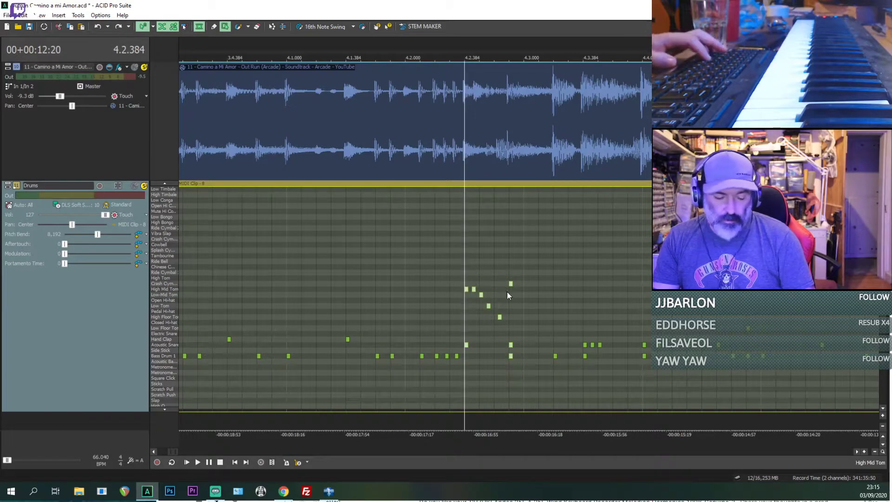
pyautogui.scroll(-6, 560, 316)
pyautogui.scroll(5, 565, 314)
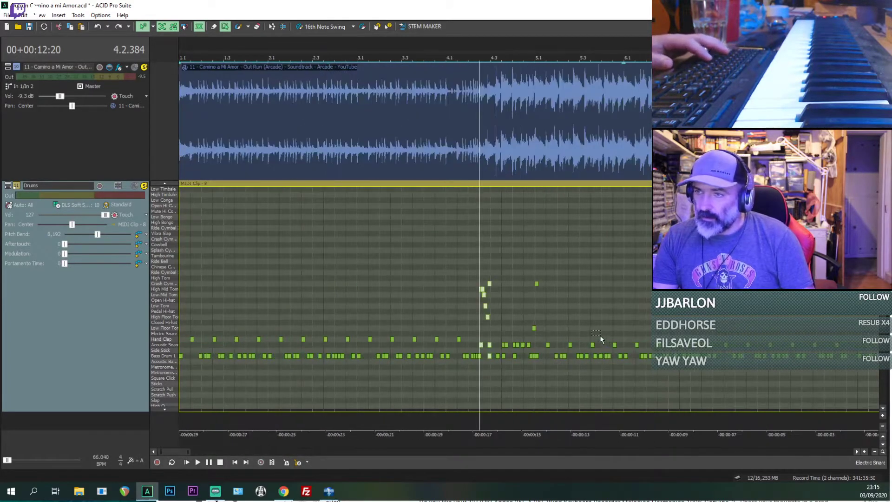
# Step: Locate the end of bar 8 by ear and paste the copied tom fill at 8.3.000 in the Drums track
pyautogui.click(528, 323)
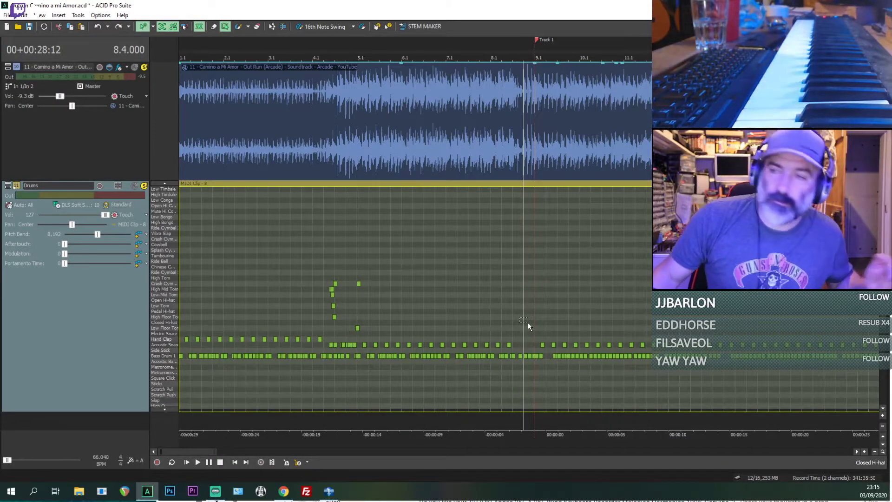
pyautogui.press('space')
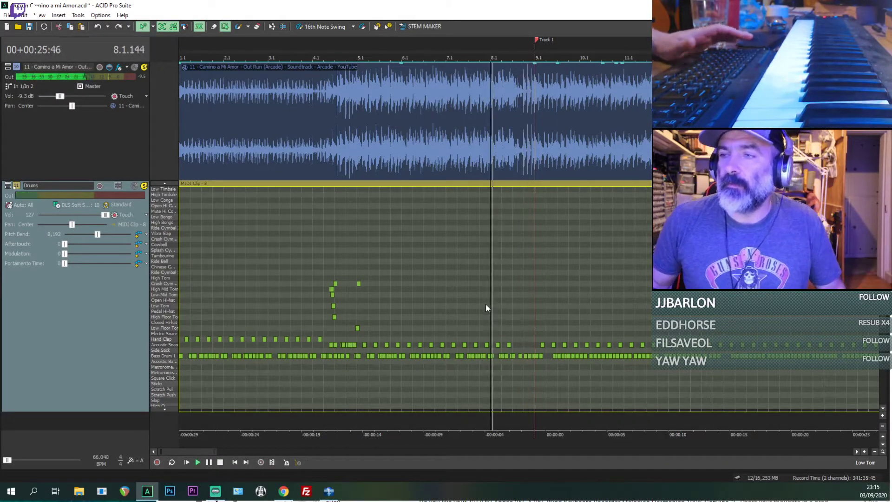
pyautogui.scroll(4, 486, 304)
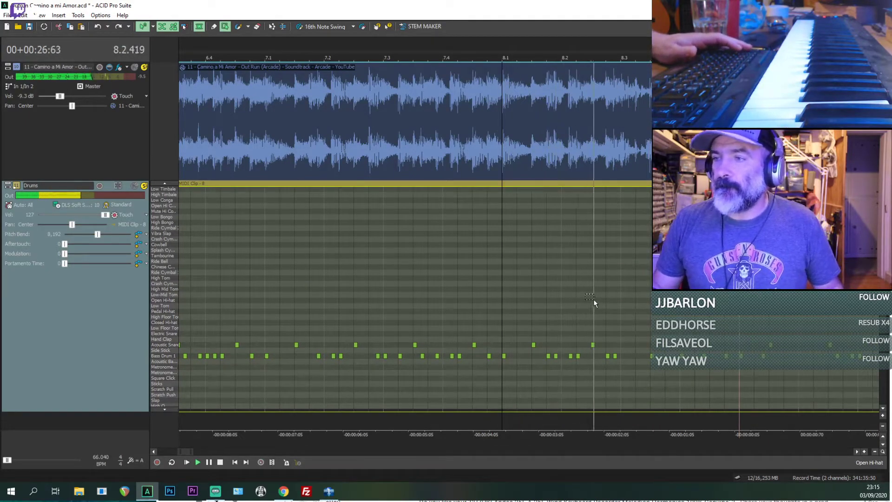
pyautogui.press('space')
pyautogui.click(617, 307)
pyautogui.press('space')
# Step: Play the pasted fill repeatedly from 8.3.000 against the reference to check its timing
pyautogui.press('space')
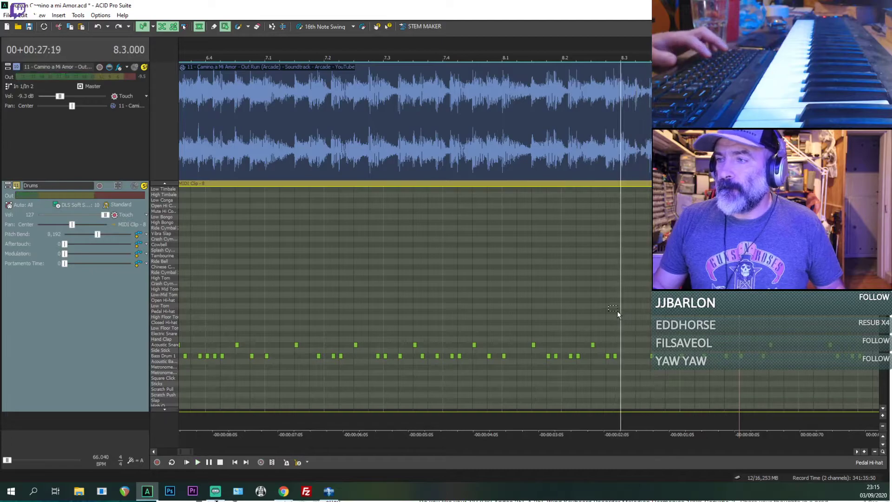
pyautogui.hotkey('ctrl', 'v')
pyautogui.click(617, 311)
pyautogui.press('space')
pyautogui.press('space')
pyautogui.scroll(2, 618, 313)
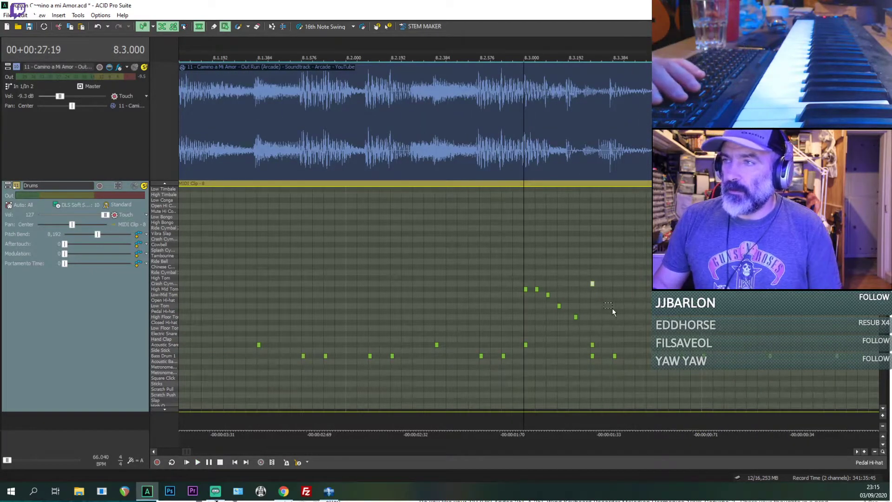
pyautogui.scroll(2, 612, 308)
pyautogui.press('space')
pyautogui.press('space')
pyautogui.press('space')
pyautogui.press('space')
pyautogui.press('space')
pyautogui.press('space')
pyautogui.press('space')
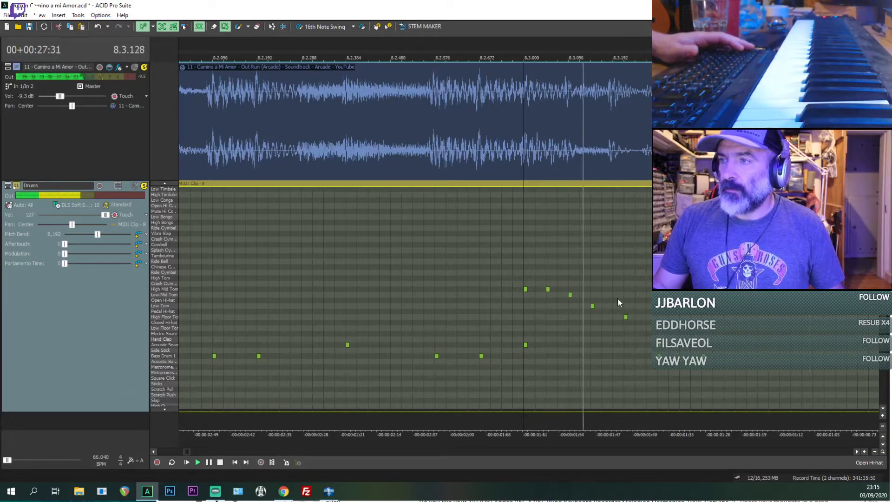
# Step: Try bar 8's fill without its second High Mid Tom hit, then restore the hit
pyautogui.press('space')
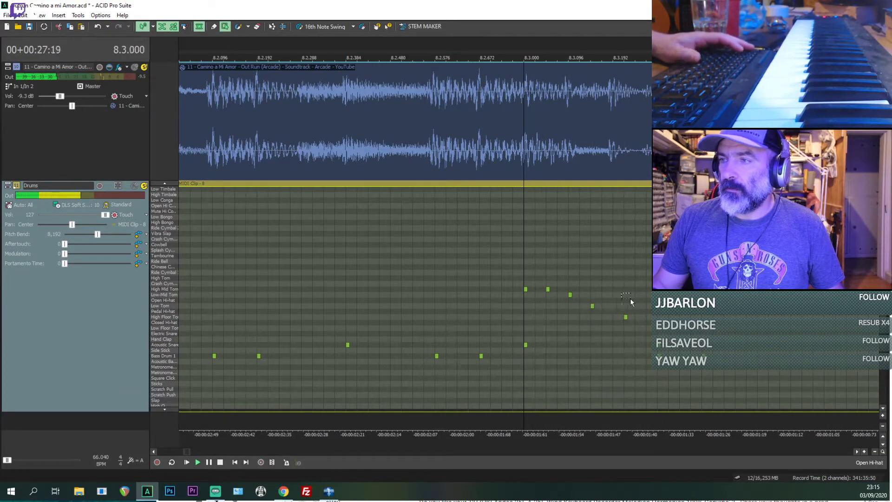
pyautogui.press('space')
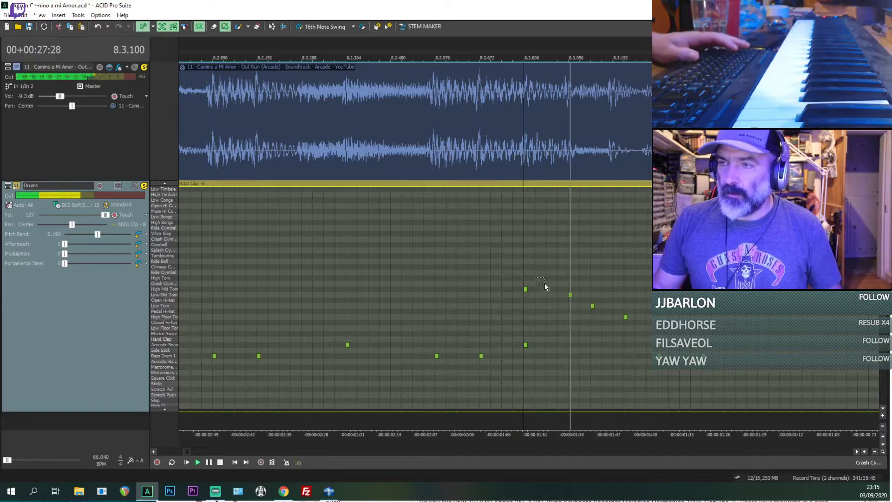
pyautogui.press('space')
pyautogui.press('space')
pyautogui.press('space')
pyautogui.press('space')
pyautogui.press('space')
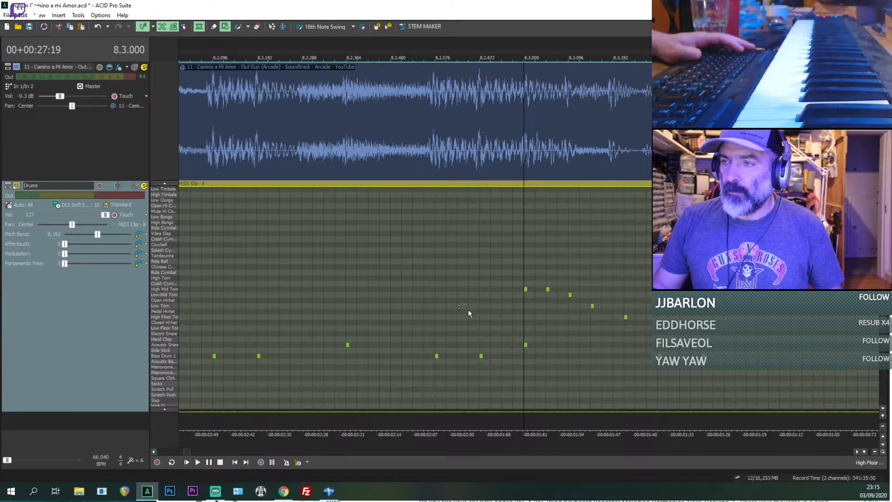
# Step: Compare the fill from 8.3.000 with the reference track muted and with it audible again
pyautogui.click(135, 67)
pyautogui.press('space')
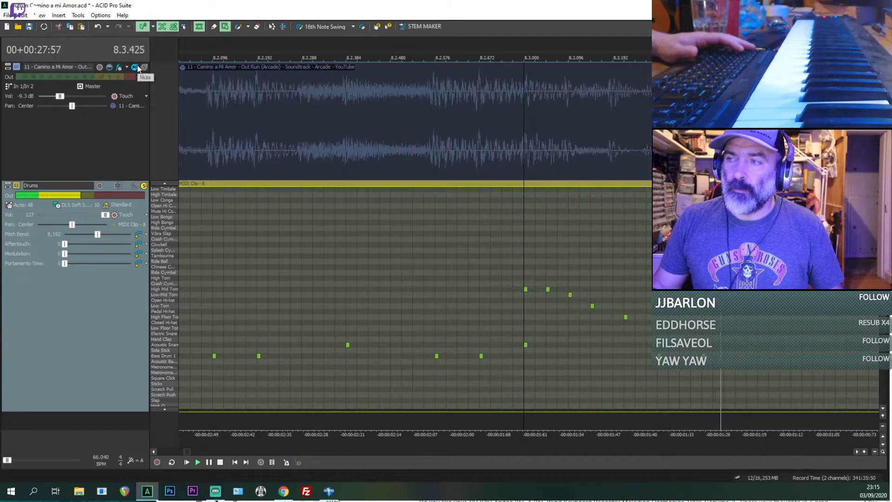
pyautogui.press('space')
pyautogui.click(144, 68)
pyautogui.press('space')
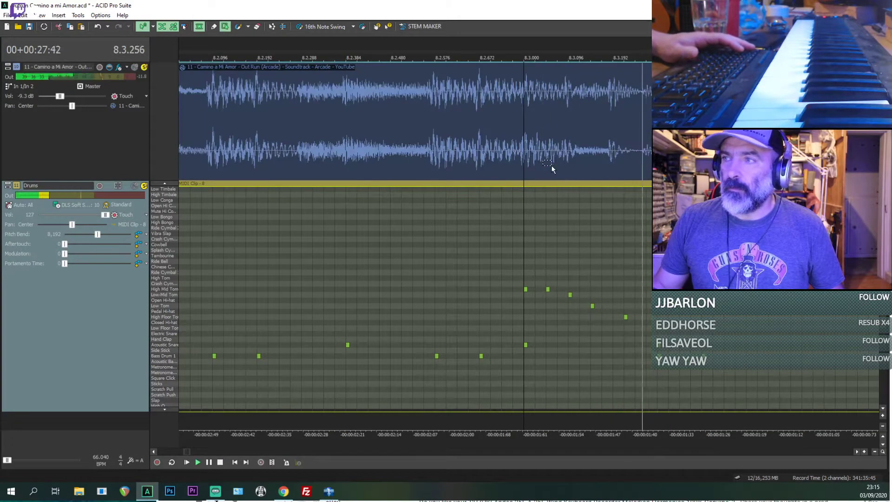
pyautogui.press('space')
pyautogui.press('space')
# Step: Listen to the reference and drums from 8.3.384 to identify the accent after the toms
pyautogui.press('space')
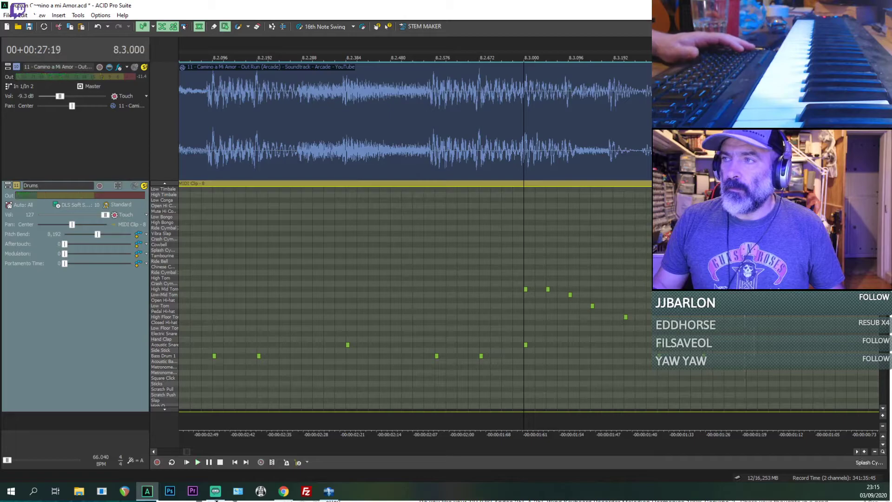
pyautogui.click(701, 250)
pyautogui.press('space')
pyautogui.press('space')
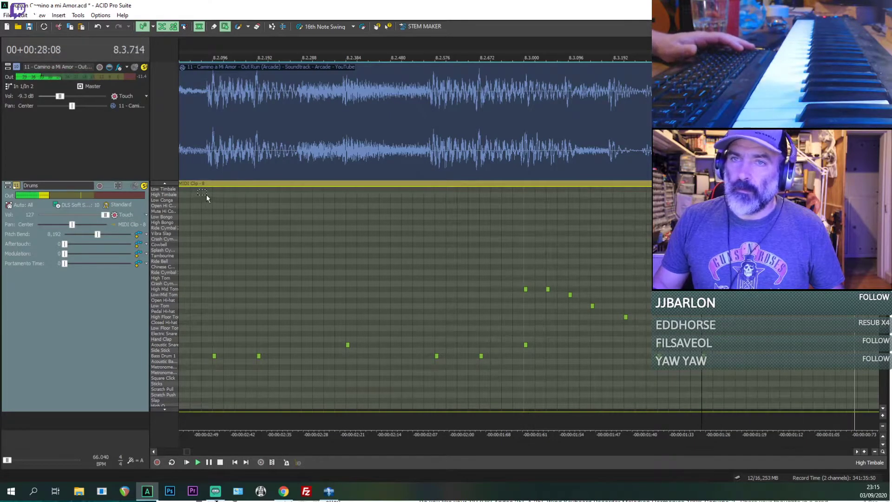
# Step: Look through the drum map and audition the Splash and Chinese Cymbal sounds for the fill's closing accent
pyautogui.scroll(5, 163, 198)
pyautogui.scroll(2, 162, 198)
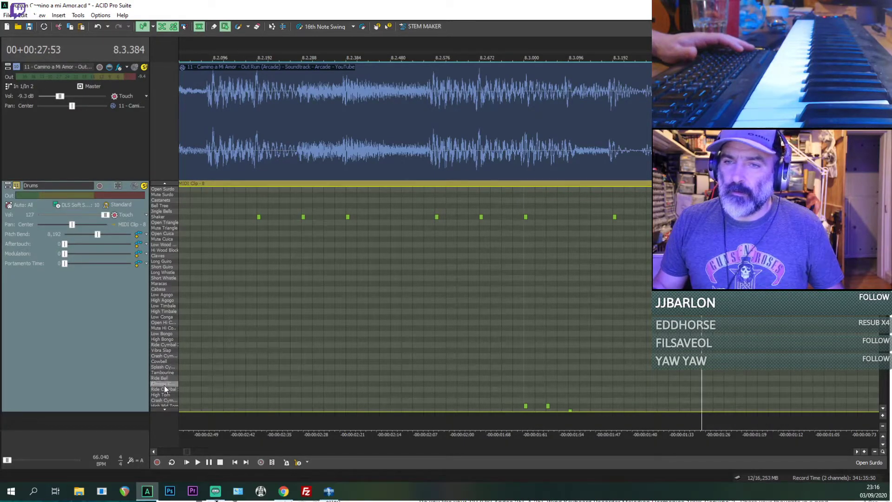
pyautogui.scroll(-7, 164, 375)
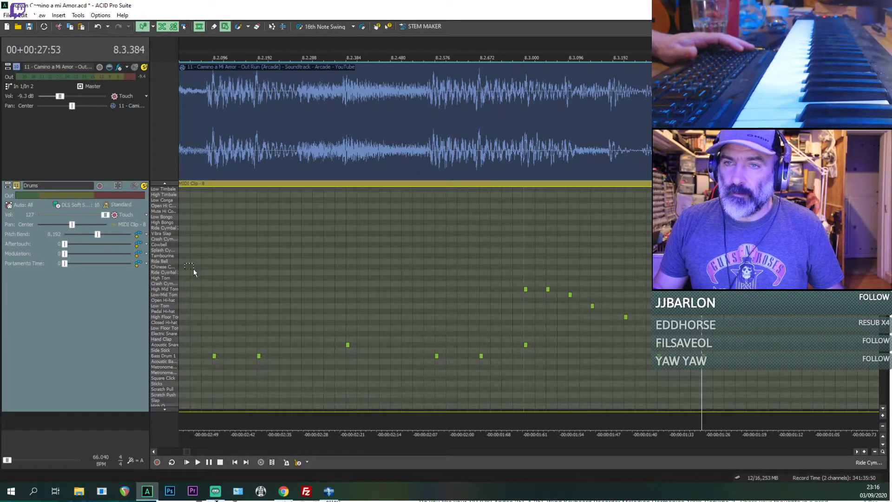
pyautogui.hotkey('ctrl', 'd')
pyautogui.click(166, 251)
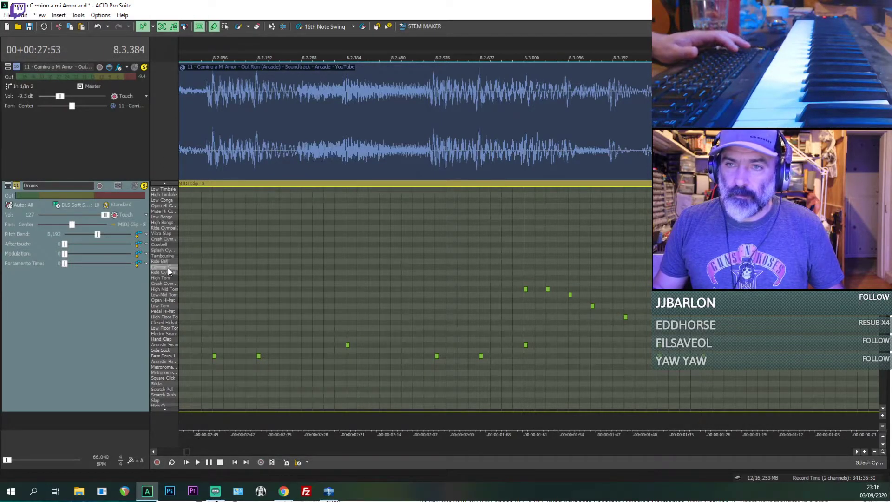
pyautogui.click(168, 267)
# Step: Try two Chinese Cymbal notes near 8.2.024, then delete them
pyautogui.click(192, 266)
pyautogui.click(181, 267)
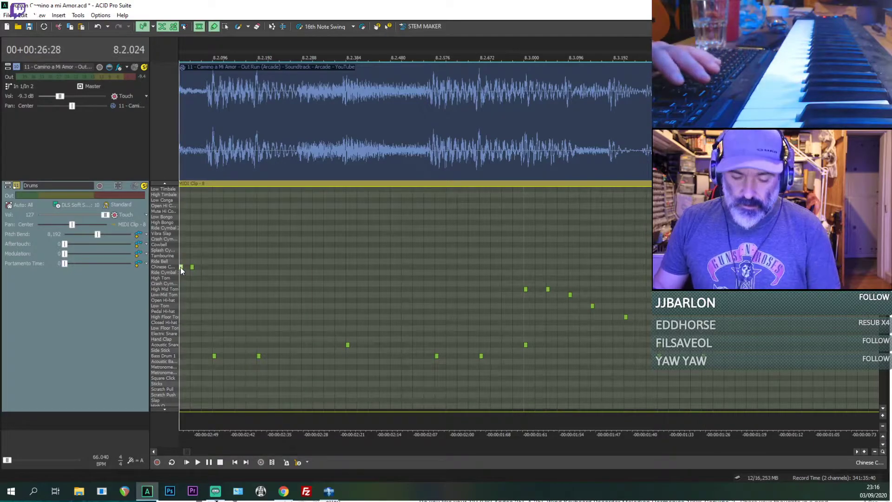
pyautogui.press('Delete')
pyautogui.click(191, 268)
pyautogui.press('Delete')
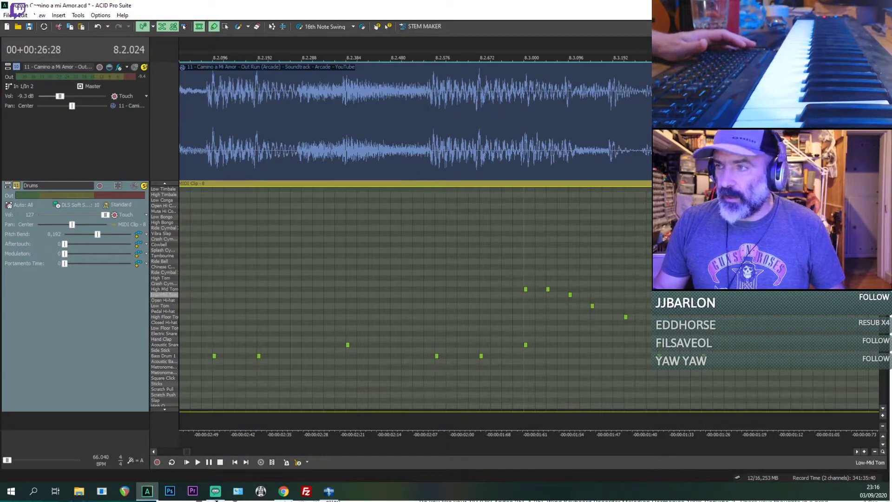
# Step: Play bar 8 from 8.2.024 and place Chinese Cymbal, Hand Clap and Acoustic Snare hits together at 8.3.384
pyautogui.press('space')
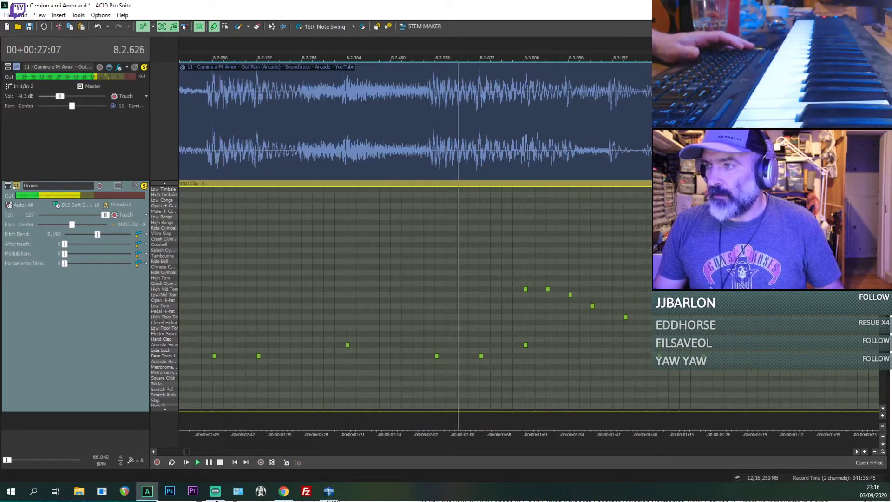
pyautogui.press('space')
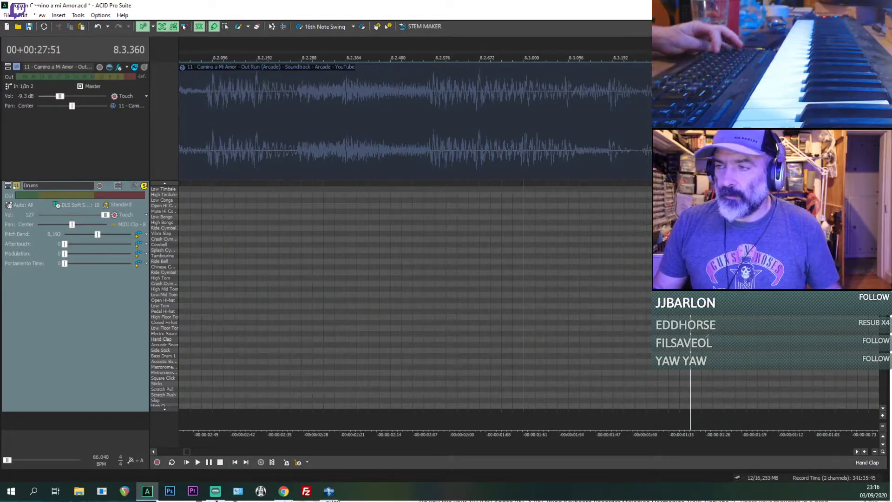
pyautogui.click(715, 322)
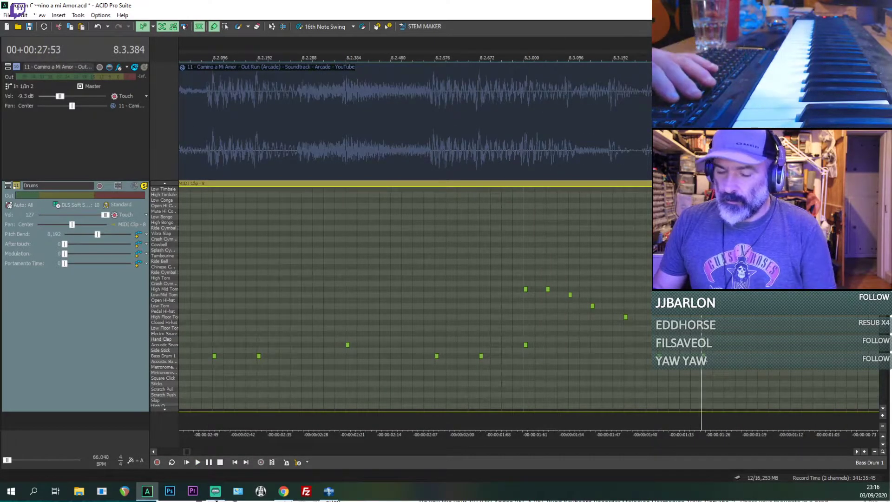
pyautogui.press('space')
pyautogui.press('space')
pyautogui.scroll(-2, 526, 321)
# Step: Turn off solo on the Drums track and play the fill with its new accent from 8.2.720
pyautogui.press('space')
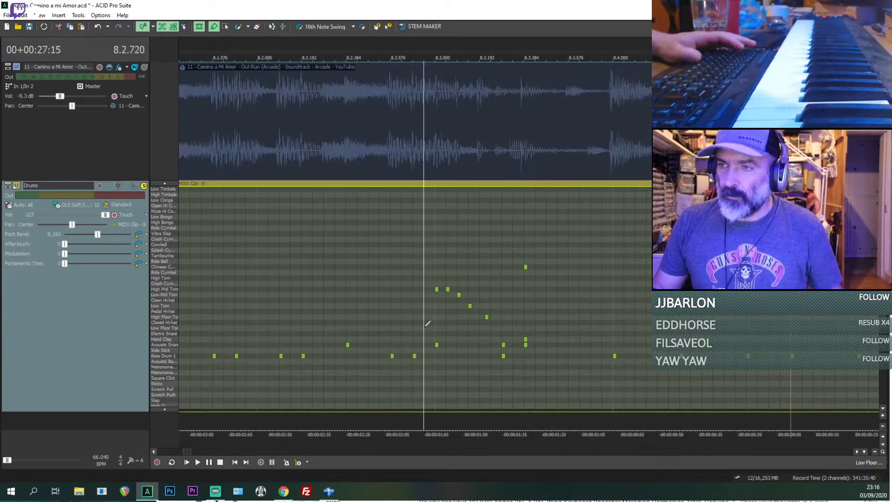
pyautogui.click(144, 188)
pyautogui.press('space')
pyautogui.press('space')
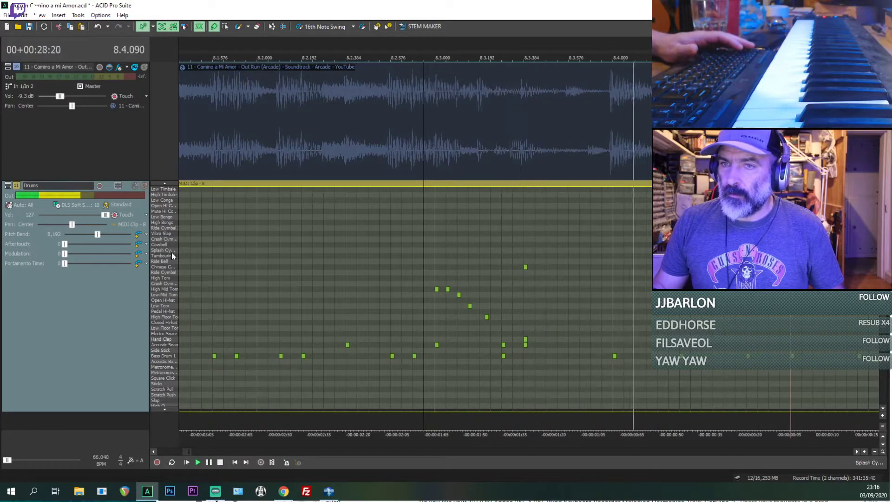
pyautogui.press('space')
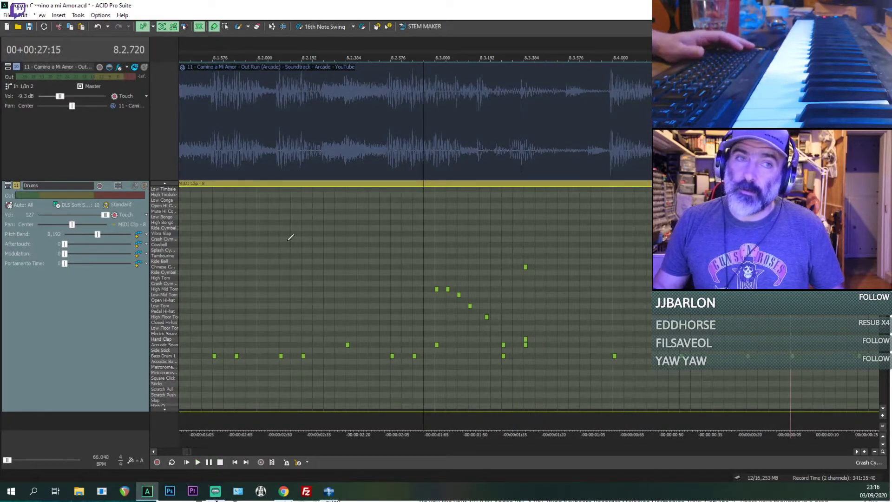
# Step: Try Ride Bell and Chinese Cymbal notes just before 8.1.576 while the fill plays
pyautogui.press('space')
pyautogui.click(203, 261)
pyautogui.click(204, 267)
pyautogui.scroll(-2, 205, 267)
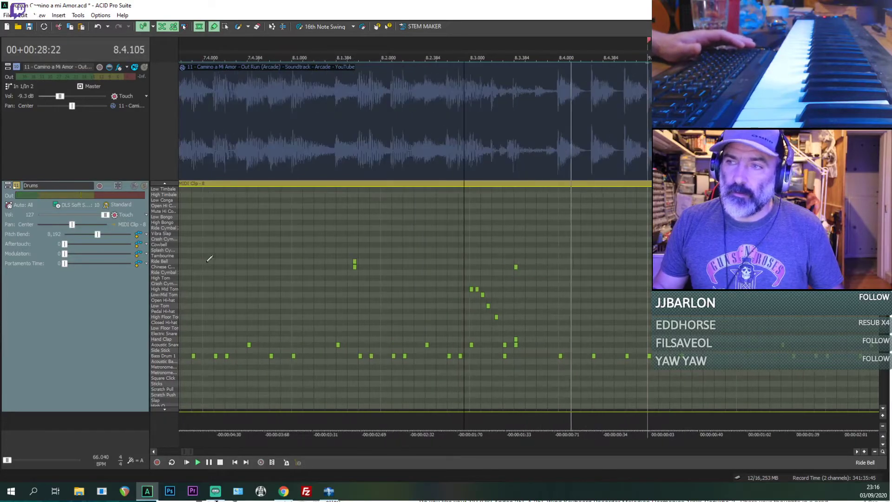
pyautogui.press('space')
# Step: Solo the reference track and listen to it from 8.2.720 through the end of bar 8
pyautogui.click(147, 66)
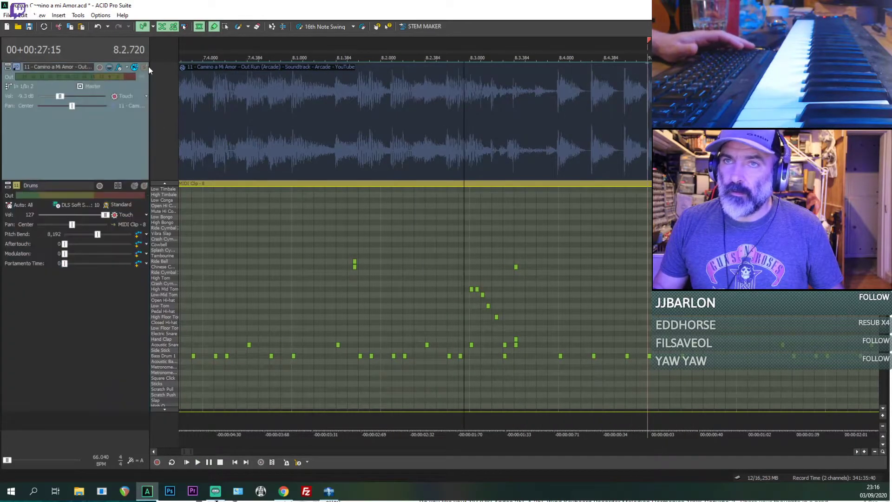
pyautogui.press('space')
pyautogui.press('space')
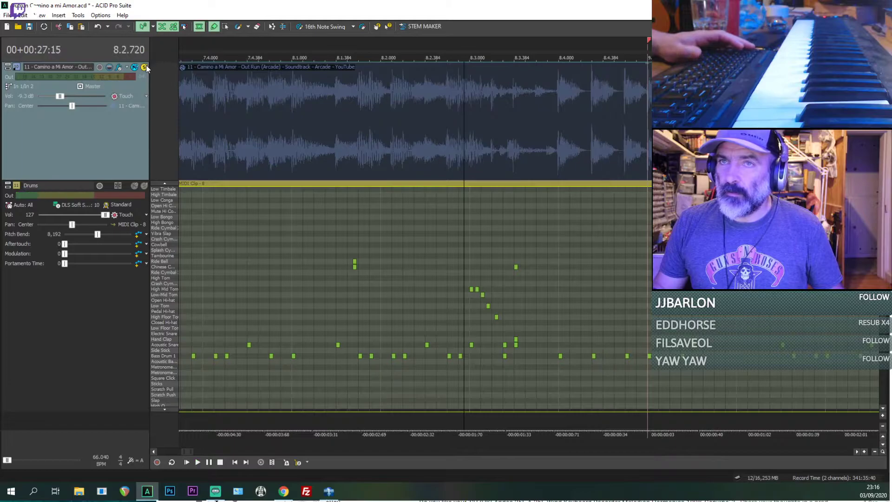
pyautogui.click(190, 82)
pyautogui.press('space')
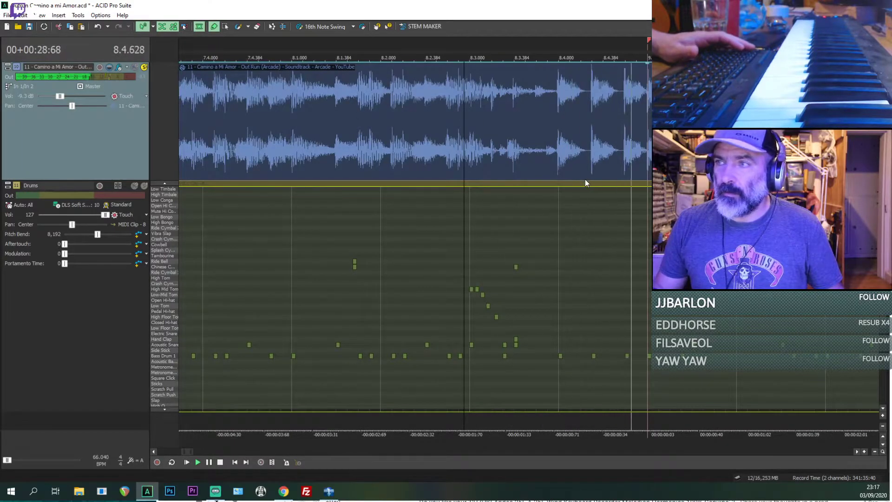
pyautogui.press('space')
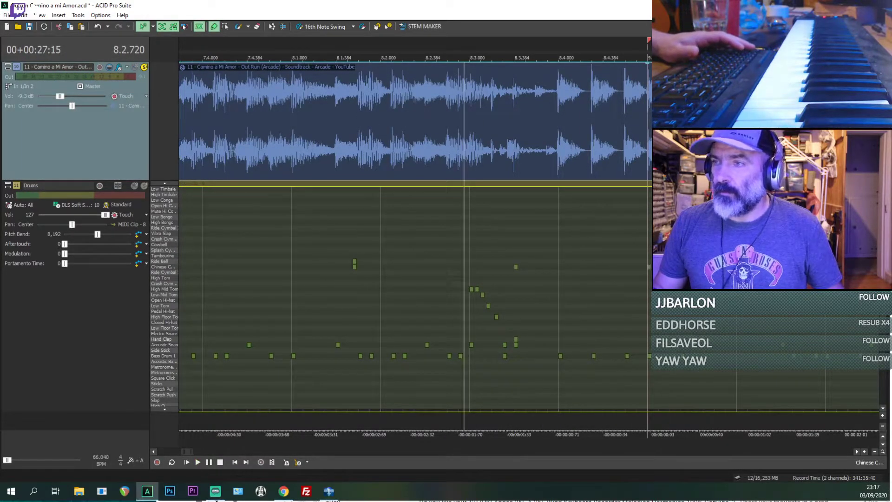
# Step: Place a Crash Cymbal hit at the start of bar 9 and delete the Ride Bell and Chinese Cymbal test notes near 8.1.576
pyautogui.click(649, 268)
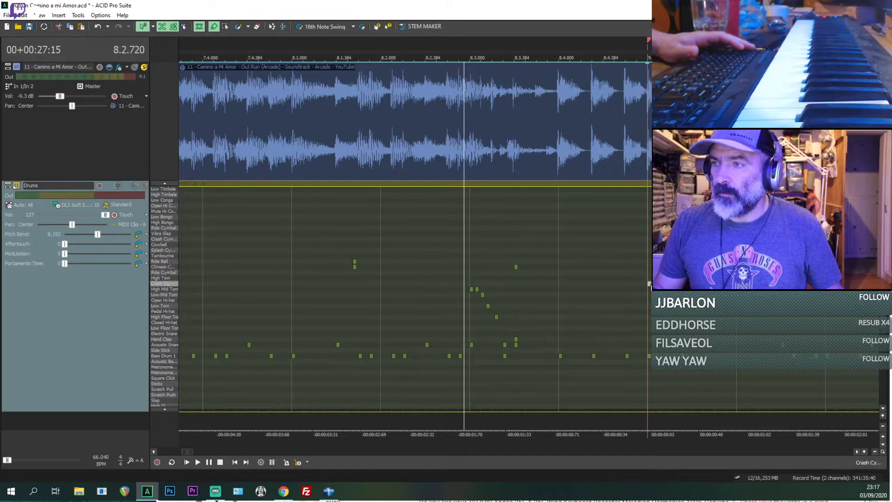
pyautogui.click(355, 263)
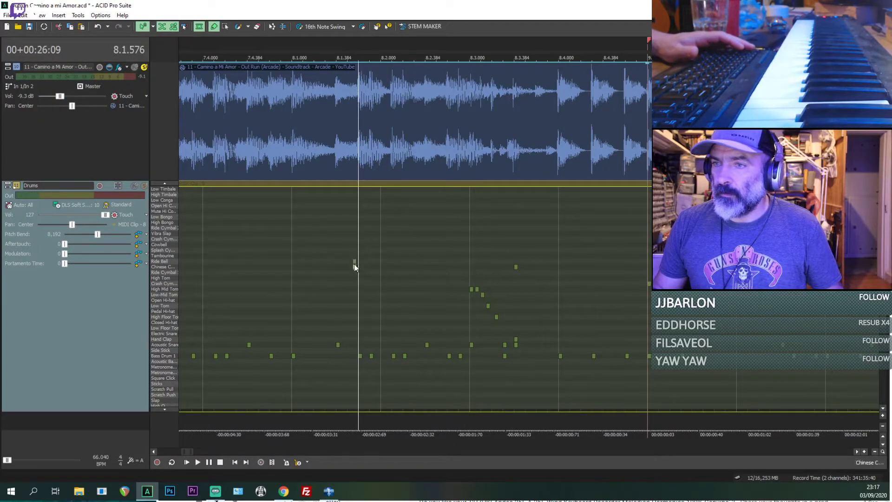
pyautogui.press('Delete')
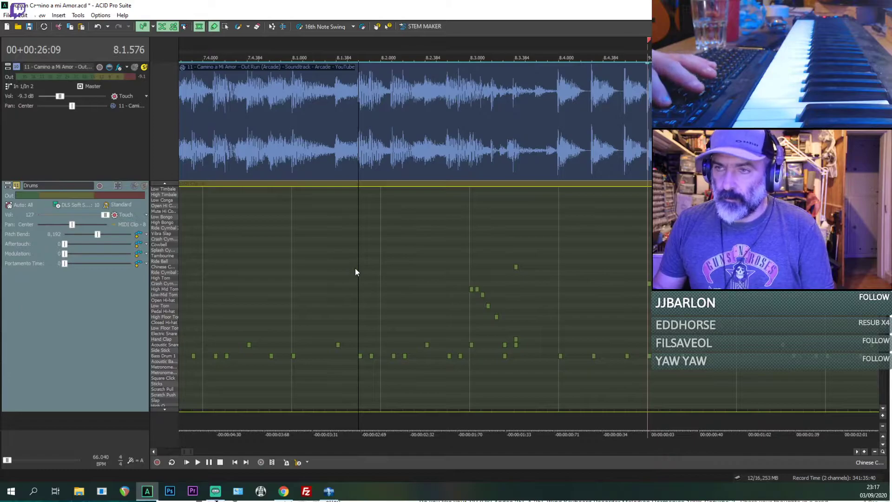
pyautogui.press('space')
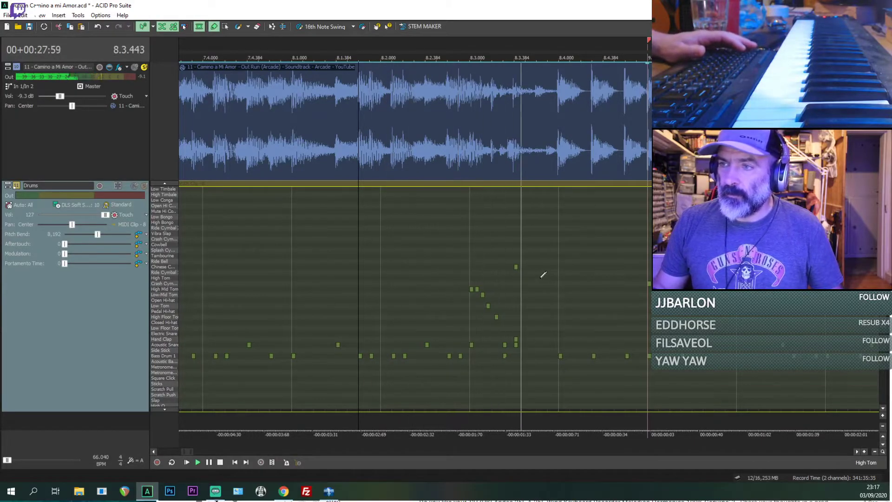
pyautogui.press('space')
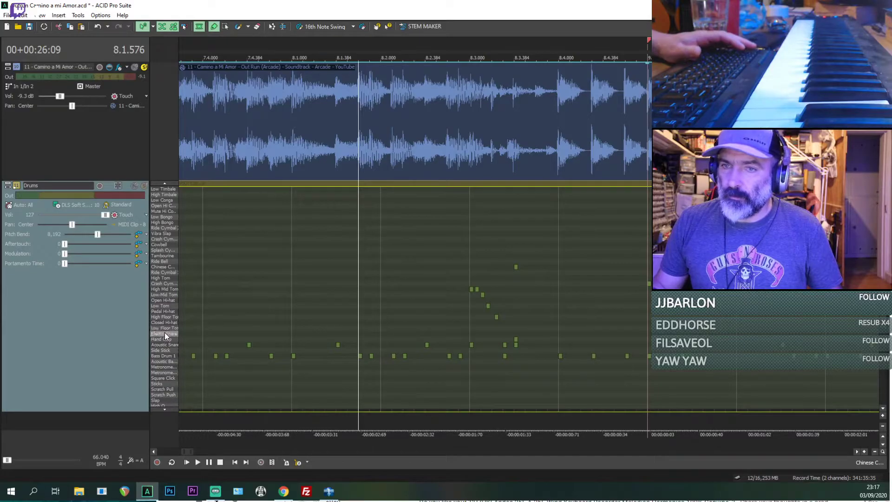
# Step: Replace the Hand Clap hit at 8.3.384 with an Electric Snare hit
pyautogui.click(516, 320)
pyautogui.scroll(4, 516, 323)
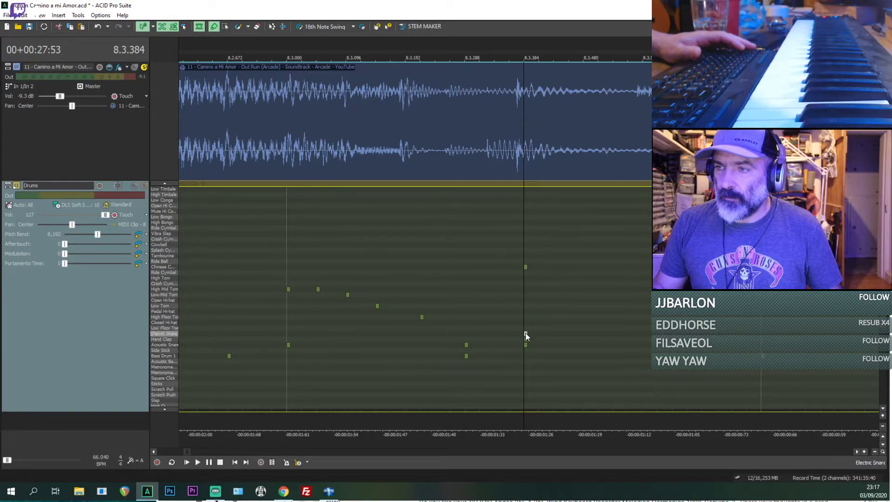
# Step: Replace the Electric Snare hit at 8.3.384 with layered Hand Clap and Low Floor Tom hits, trying Low Tom and High Floor Tom as alternatives
pyautogui.click(526, 345)
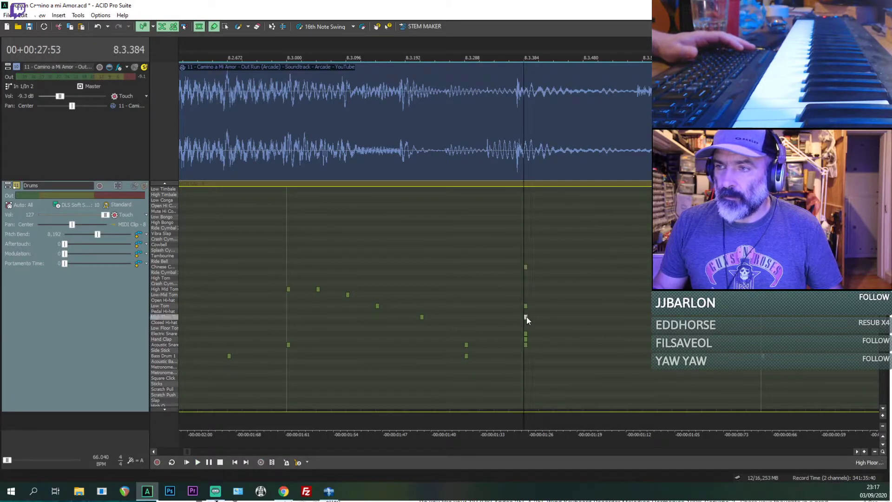
pyautogui.moveTo(526, 325); pyautogui.dragTo(527, 315)
pyautogui.click(526, 306)
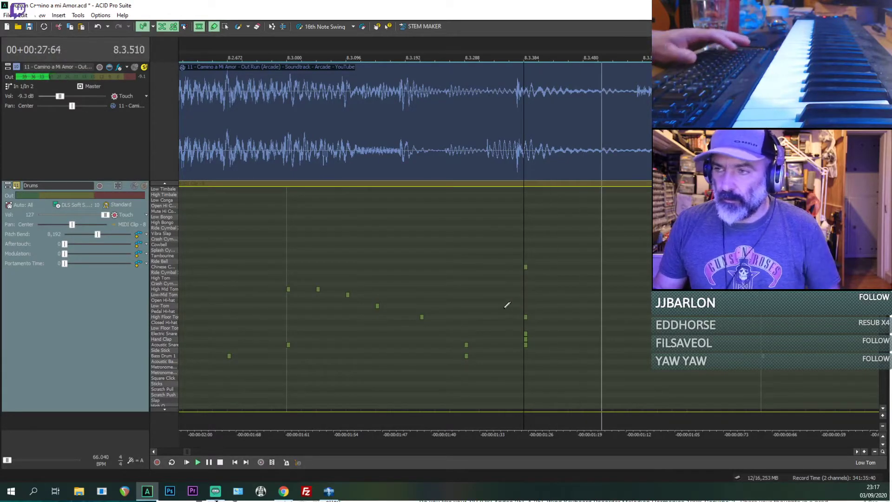
pyautogui.click(526, 318)
pyautogui.moveTo(526, 329); pyautogui.dragTo(526, 334)
pyautogui.press('Delete')
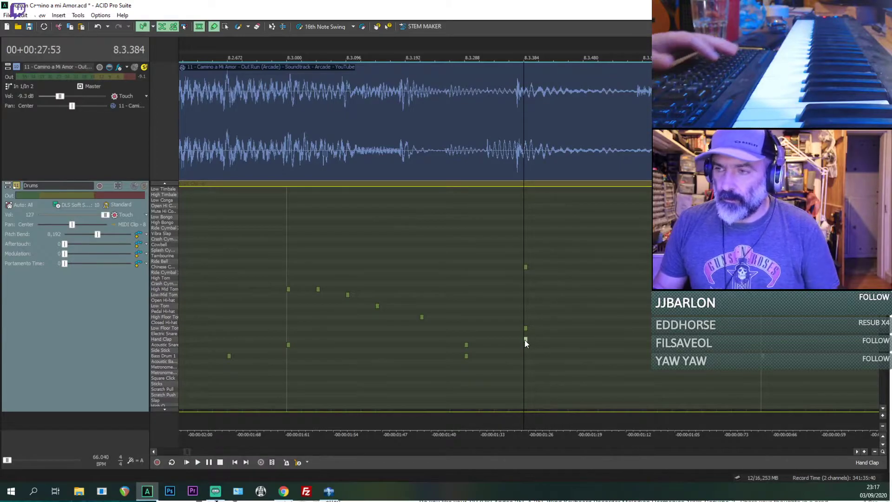
pyautogui.click(525, 340)
pyautogui.click(526, 345)
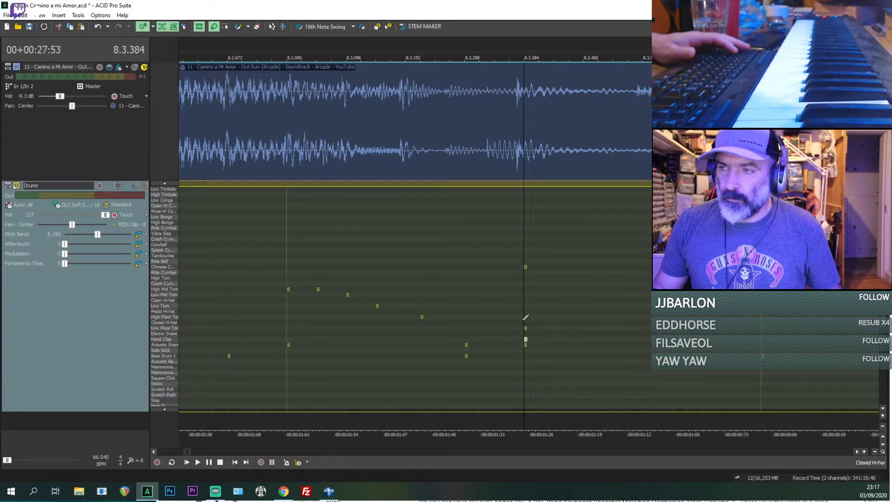
# Step: Play the reference track's closing hits repeatedly from 8.3.288 to compare them with the layered notes
pyautogui.press('space')
pyautogui.press('space')
pyautogui.click(469, 299)
pyautogui.press('space')
pyautogui.press('space')
pyautogui.press('space')
pyautogui.press('space')
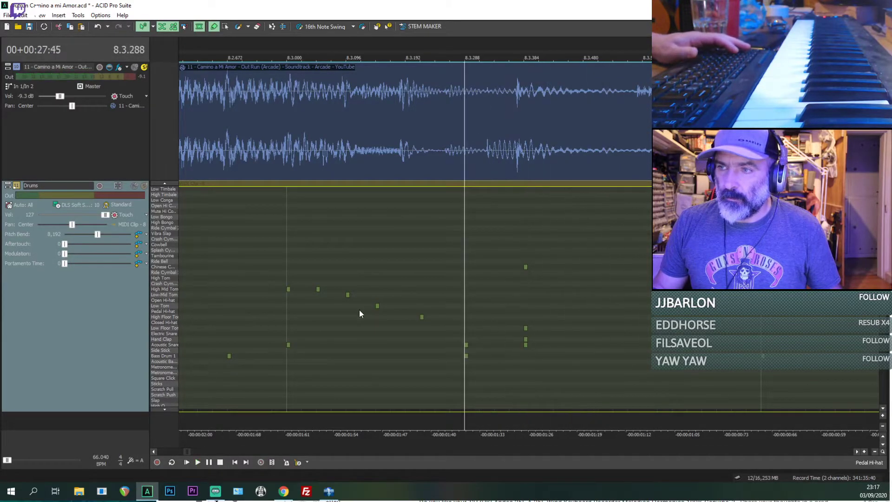
pyautogui.scroll(-1, 359, 309)
pyautogui.press('space')
pyautogui.press('space')
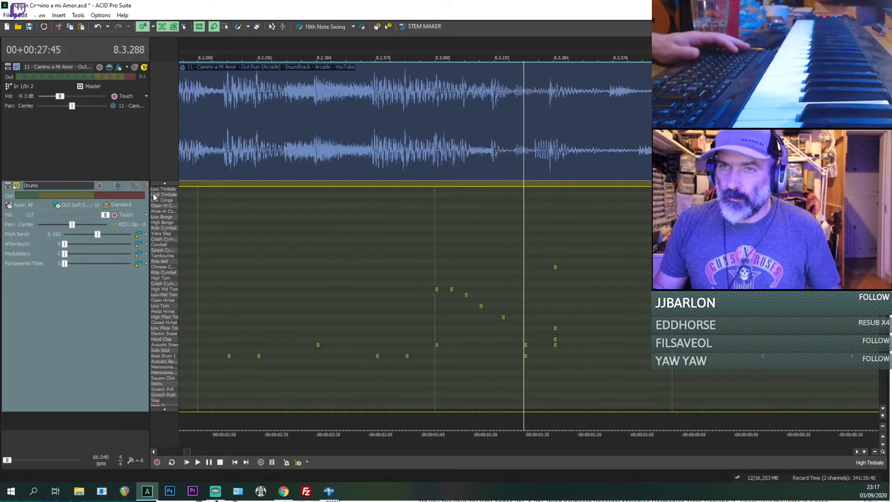
# Step: Mute the reference track and listen to the drum fill alone from just before 8.3.000
pyautogui.click(137, 68)
pyautogui.press('space')
pyautogui.press('space')
pyautogui.click(429, 268)
pyautogui.press('space')
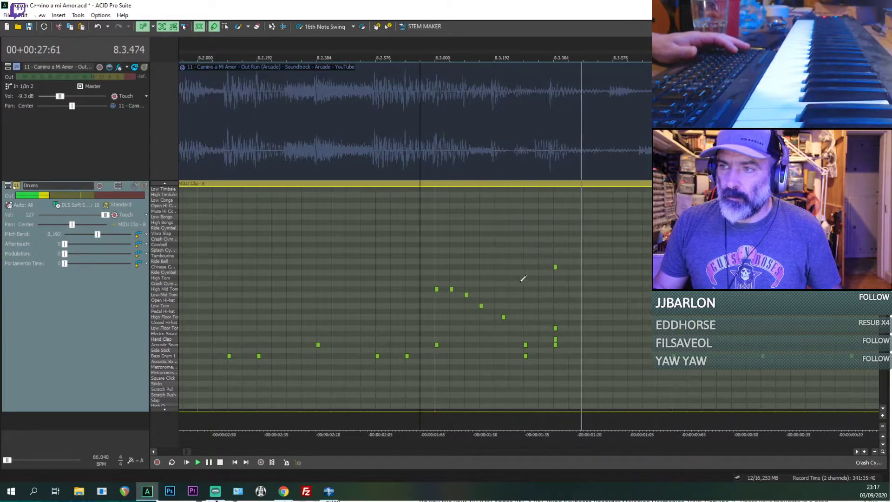
pyautogui.press('space')
# Step: Lower the velocity of the Chinese Cymbal note at 8.3.384
pyautogui.click(555, 267)
pyautogui.press('v')
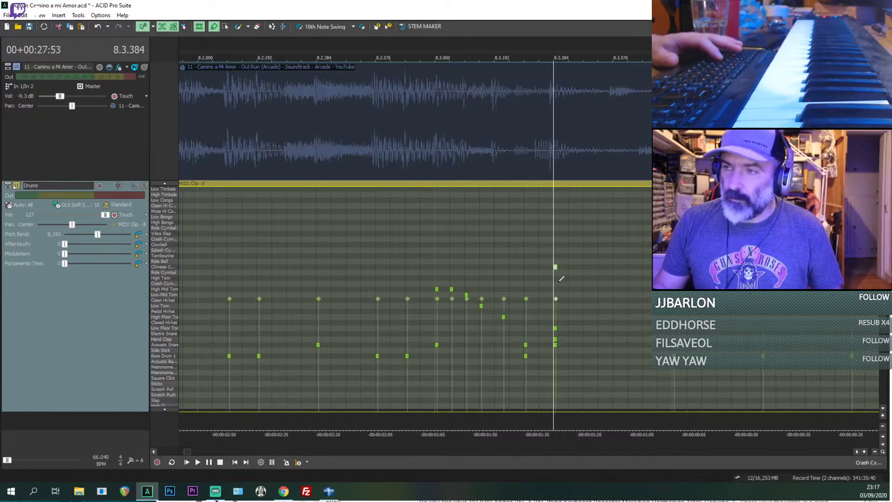
pyautogui.moveTo(555, 298); pyautogui.dragTo(565, 335)
# Step: Listen to the Drums track alone from 8.2.576 into bar 9 to judge the softer cymbal
pyautogui.press('space')
pyautogui.press('space')
pyautogui.press('space')
pyautogui.press('space')
pyautogui.press('space')
pyautogui.press('space')
pyautogui.press('space')
pyautogui.press('space')
pyautogui.click(377, 258)
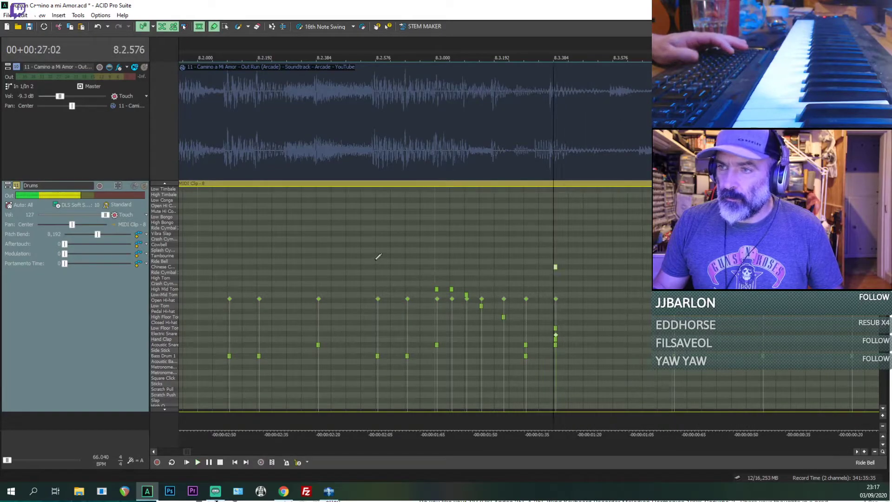
pyautogui.press('space')
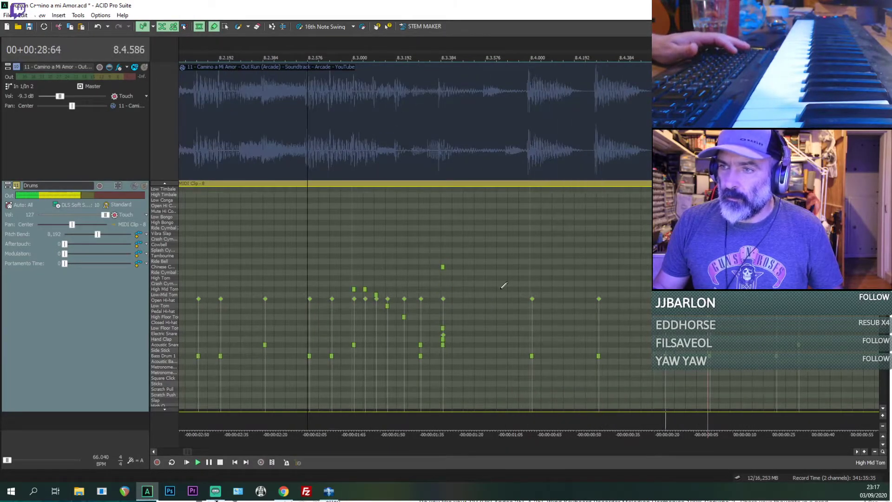
pyautogui.scroll(-3, 503, 285)
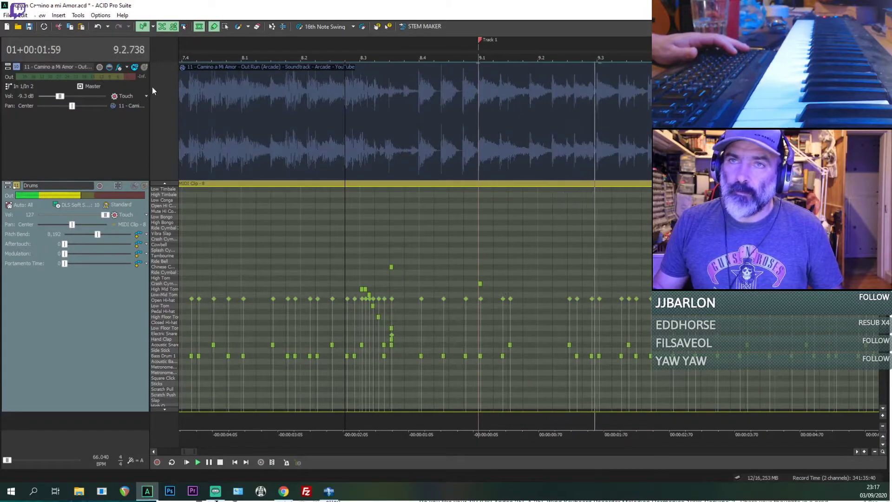
# Step: Solo the reference track again to hear it from bar 9 onward, and save the project
pyautogui.click(144, 68)
pyautogui.scroll(-4, 459, 322)
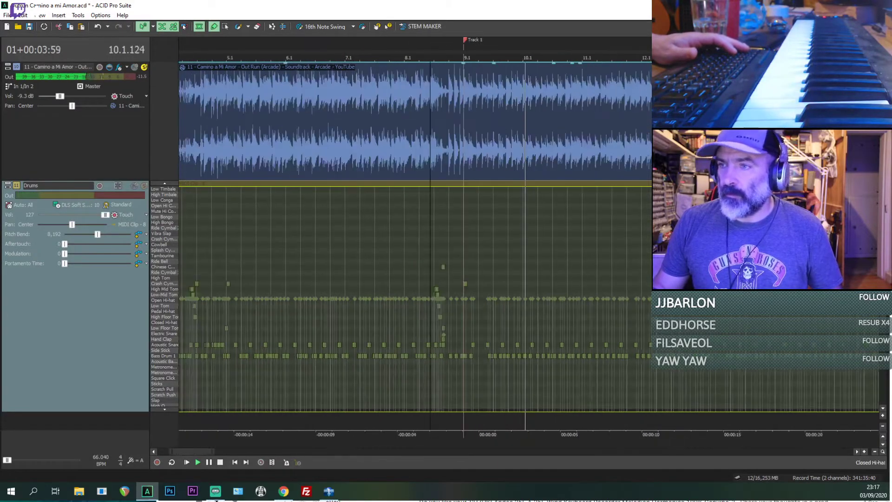
pyautogui.scroll(4, 691, 333)
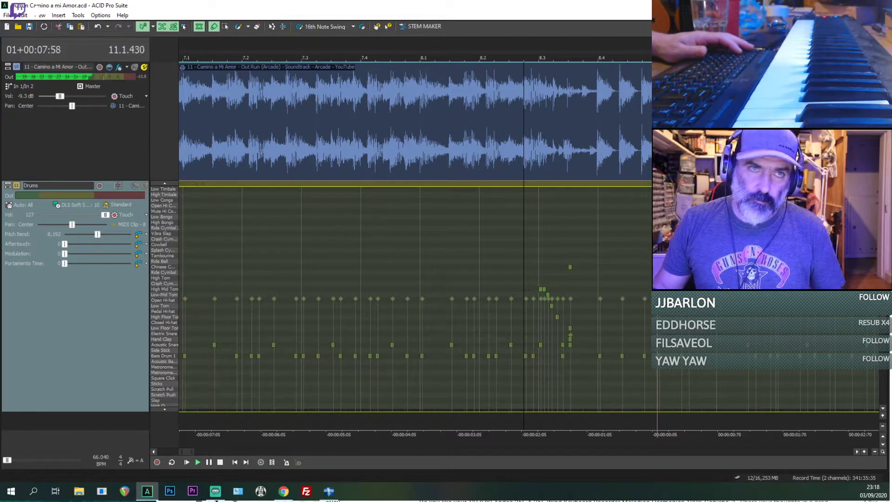
pyautogui.hotkey('alt', 'Tab')
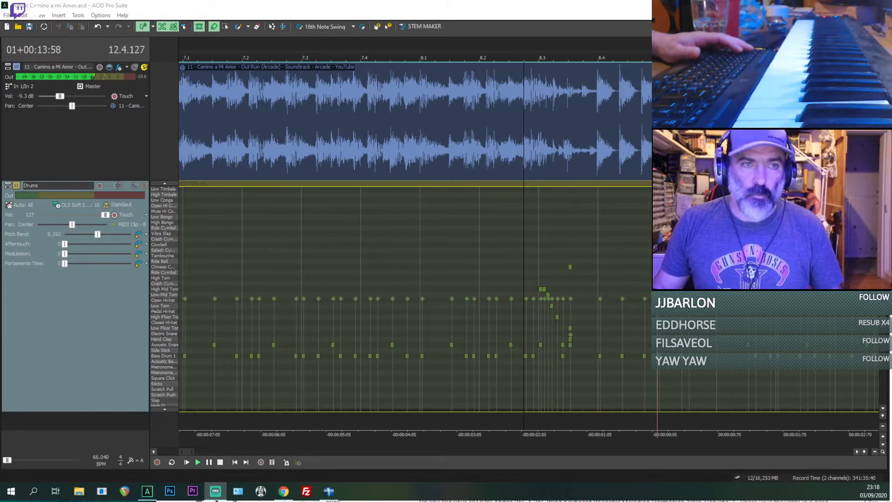
pyautogui.hotkey('alt', 'Tab')
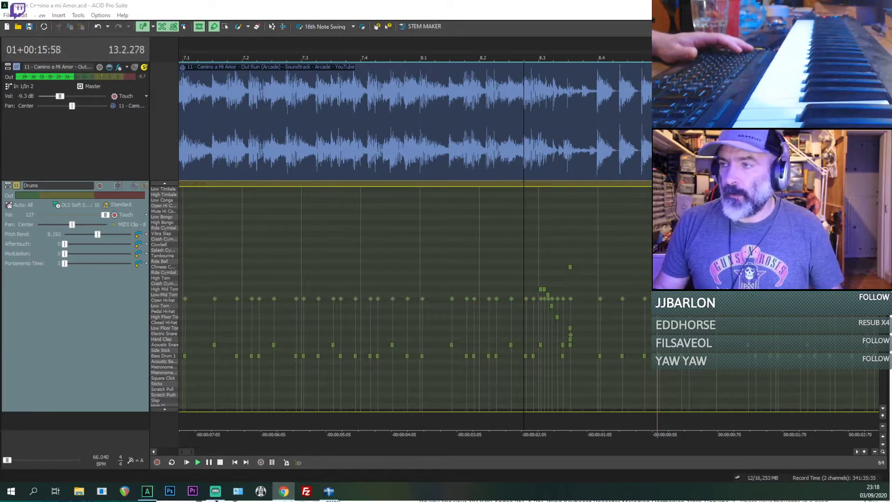
pyautogui.hotkey('alt', 'Tab')
pyautogui.scroll(-4, 524, 310)
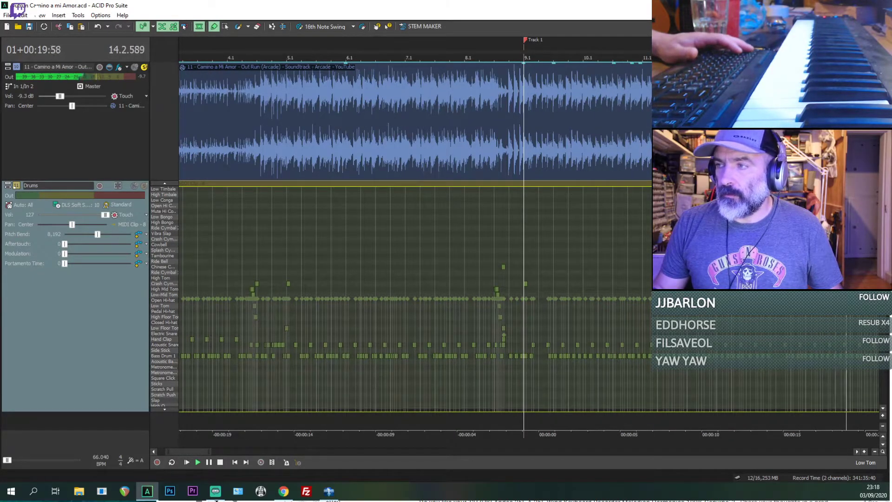
pyautogui.press('space')
pyautogui.scroll(4, 535, 298)
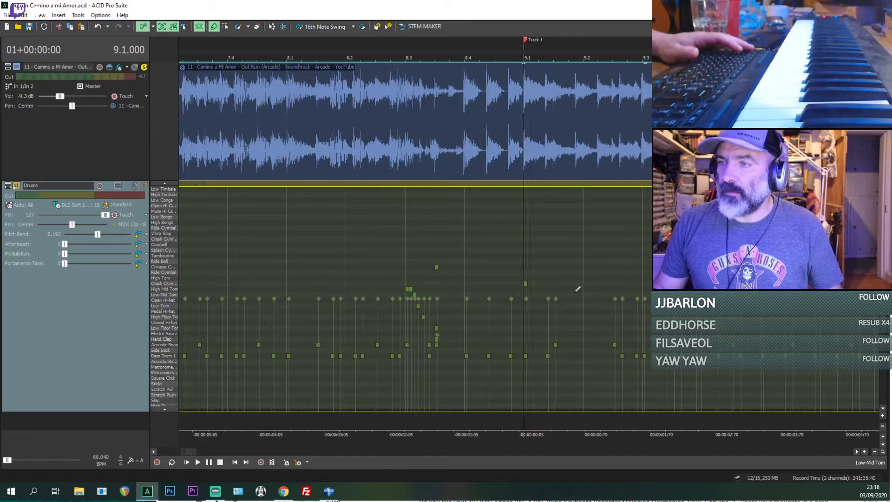
pyautogui.press('space')
pyautogui.press('space')
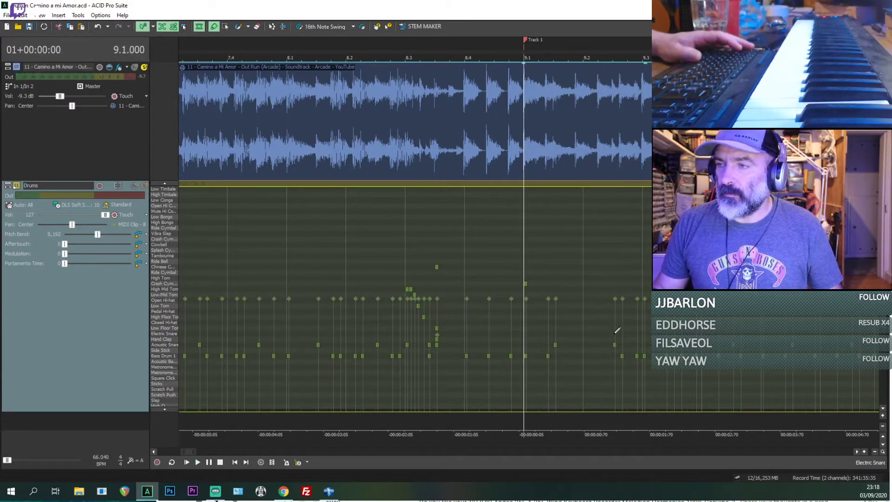
# Step: Add Hand Clap hits on the snare at 9.2.384 and 9.4.384, checking them against the reference
pyautogui.click(617, 330)
pyautogui.scroll(3, 616, 331)
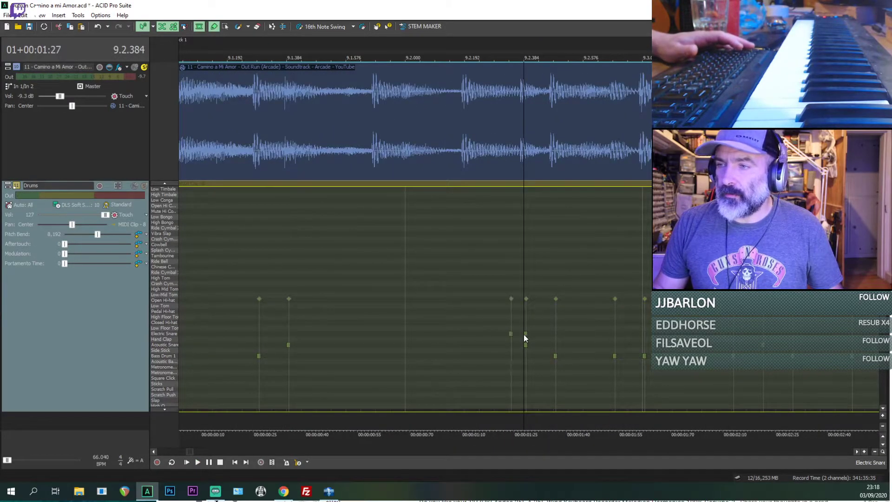
pyautogui.moveTo(509, 333); pyautogui.dragTo(528, 339)
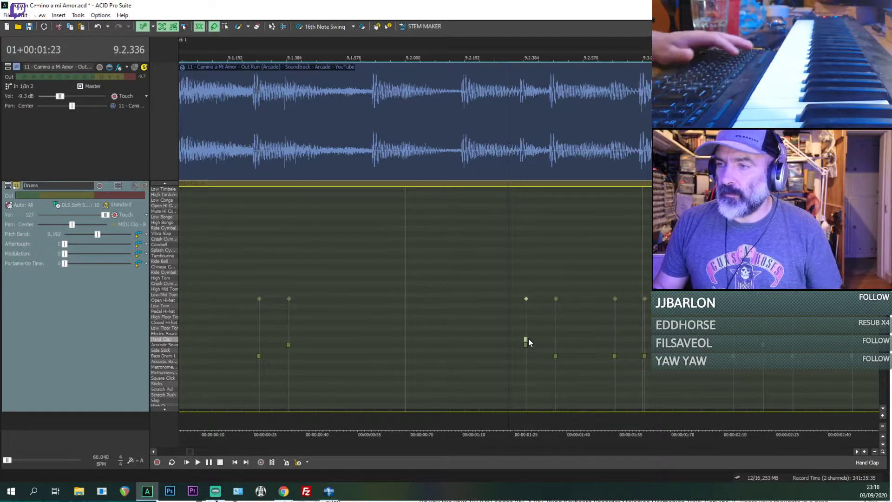
pyautogui.scroll(-3, 534, 344)
pyautogui.press('space')
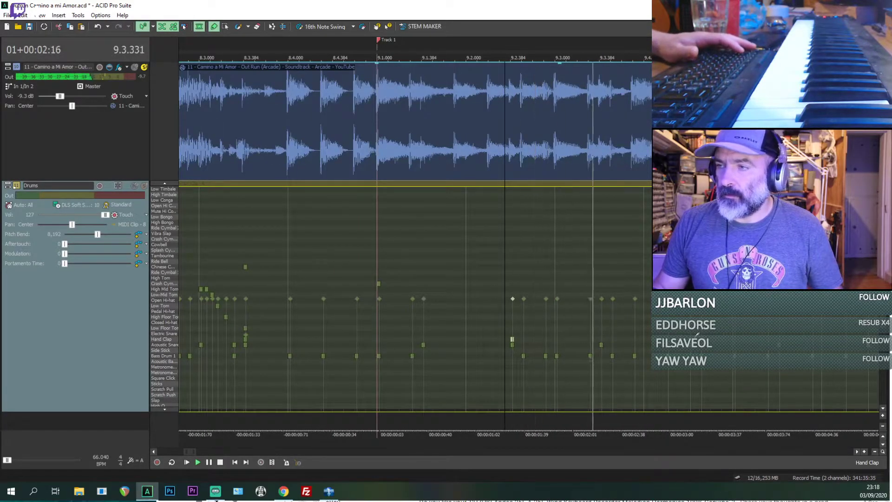
pyautogui.scroll(-1, 787, 344)
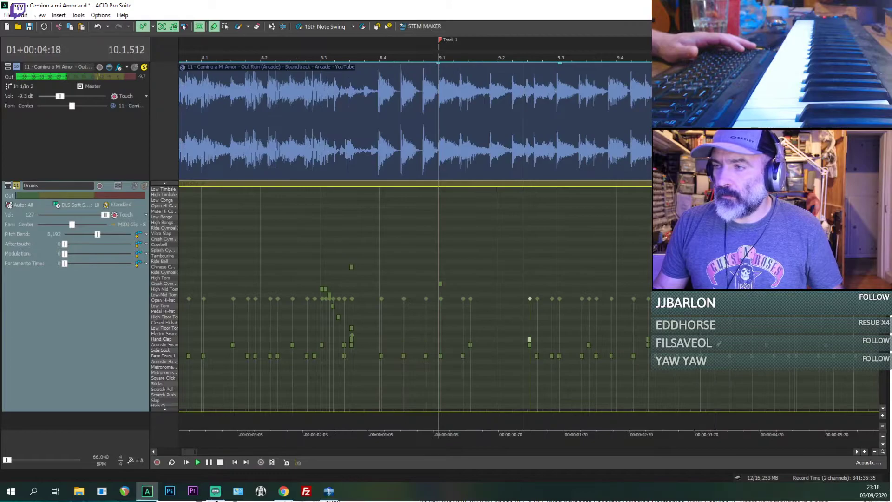
pyautogui.press('space')
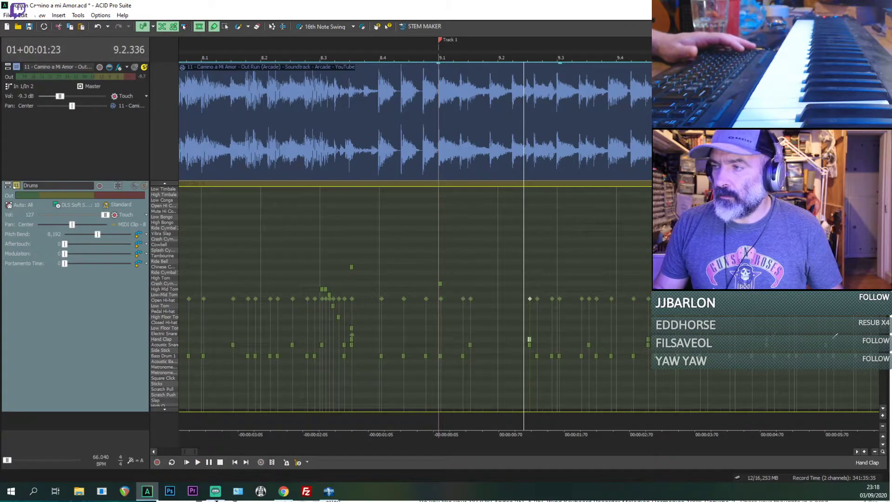
# Step: Extend the Hand Clap hits into bar 10 and undo the extra ones pasted across bars 11 and 12
pyautogui.scroll(-1, 790, 337)
pyautogui.press('space')
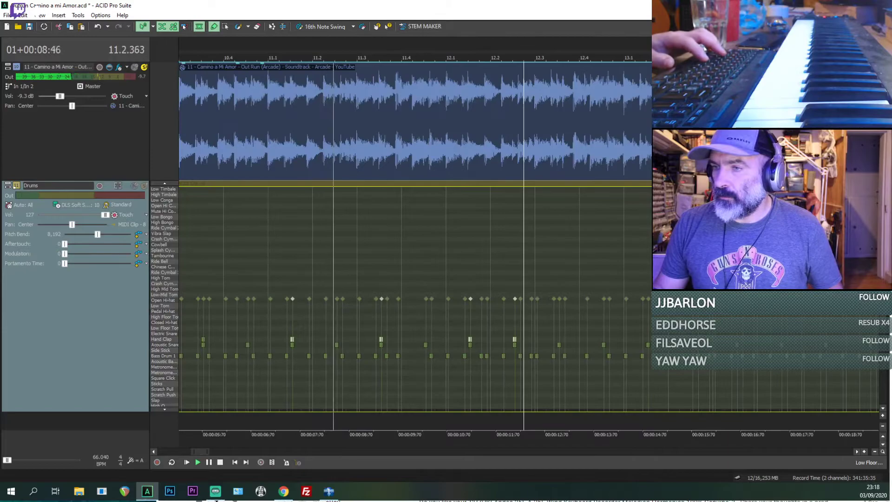
pyautogui.press('space')
pyautogui.hotkey('ctrl', 'z')
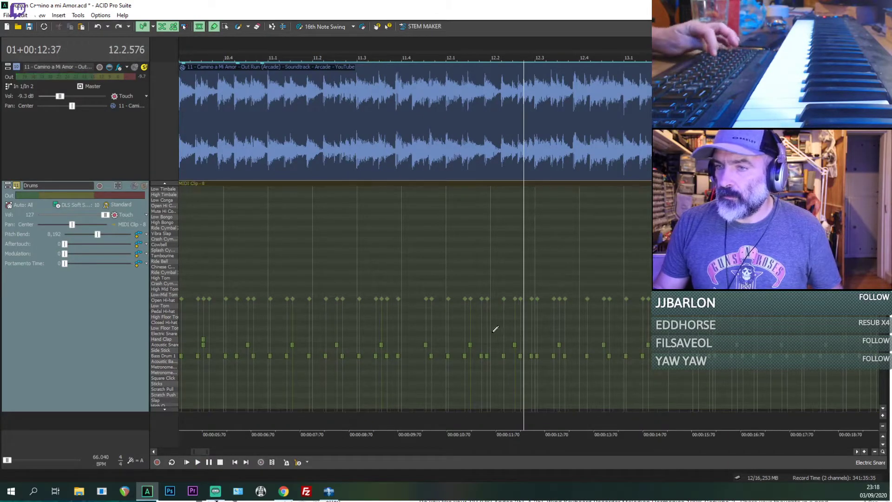
# Step: Move the last Hand Clap hit in bar 10 to 10.4.384
pyautogui.scroll(-1, 495, 329)
pyautogui.click(344, 339)
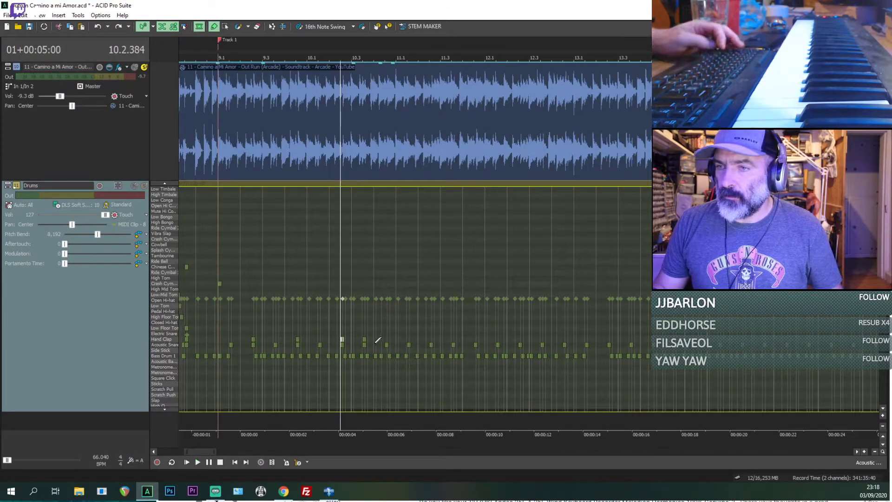
pyautogui.scroll(1, 378, 340)
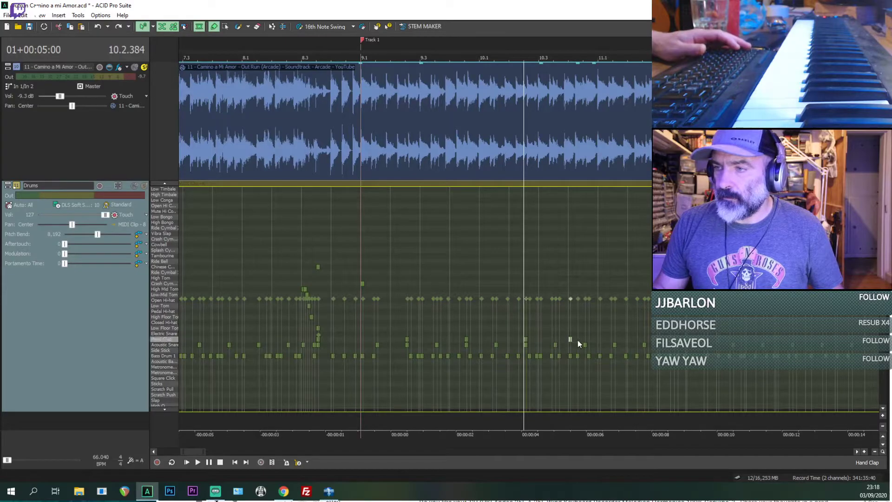
# Step: Copy the four Hand Clap hits from 9.2.384 to 10.4.384 and paste the pattern repeatedly across bars 11 to 16
pyautogui.click(407, 340)
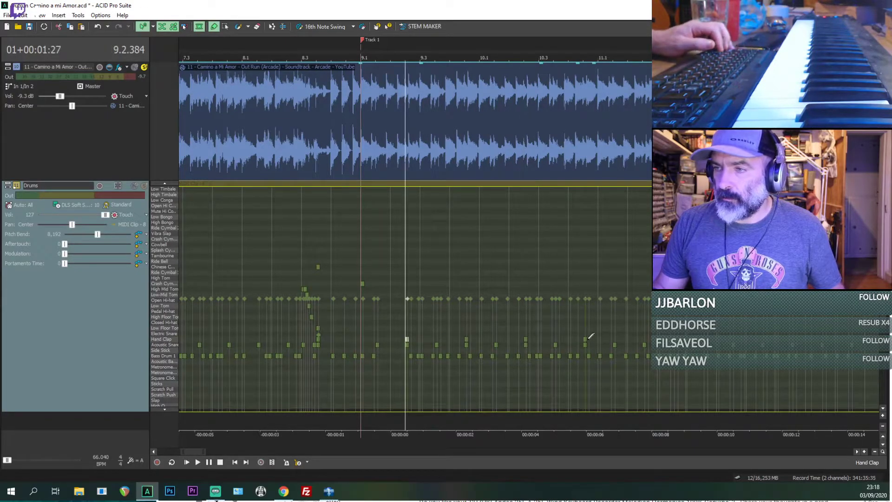
pyautogui.keyDown('shift'); pyautogui.click(586, 340); pyautogui.keyUp('shift')
pyautogui.press('space')
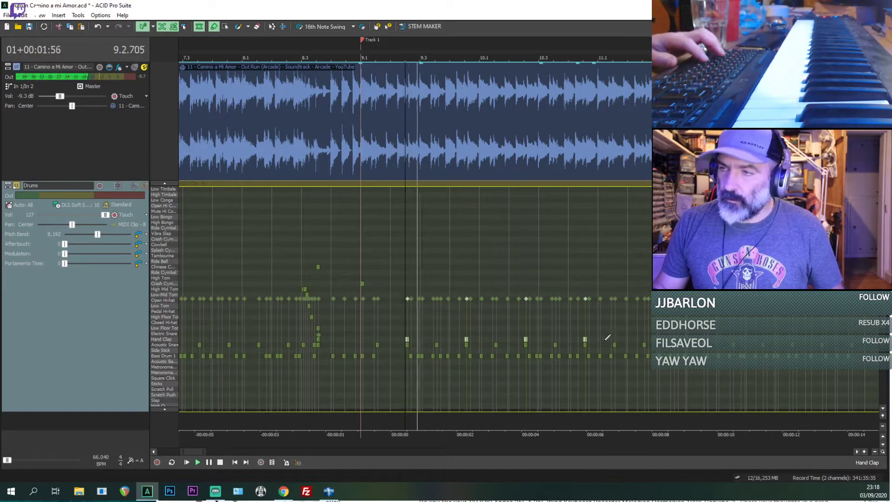
pyautogui.scroll(-1, 641, 342)
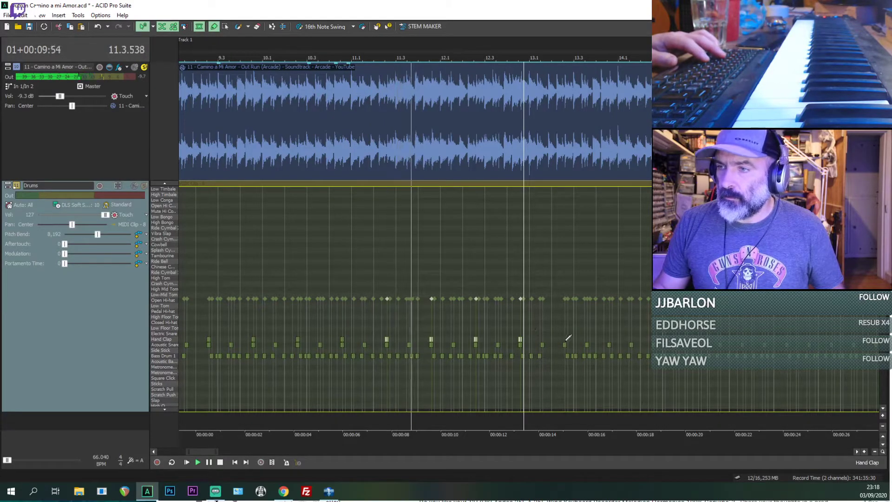
pyautogui.scroll(1, 565, 342)
pyautogui.scroll(-1, 567, 347)
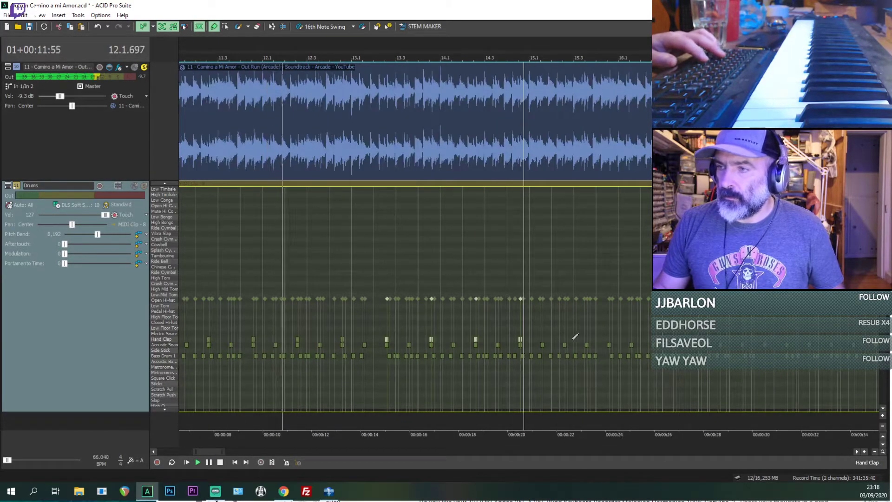
pyautogui.scroll(1, 563, 339)
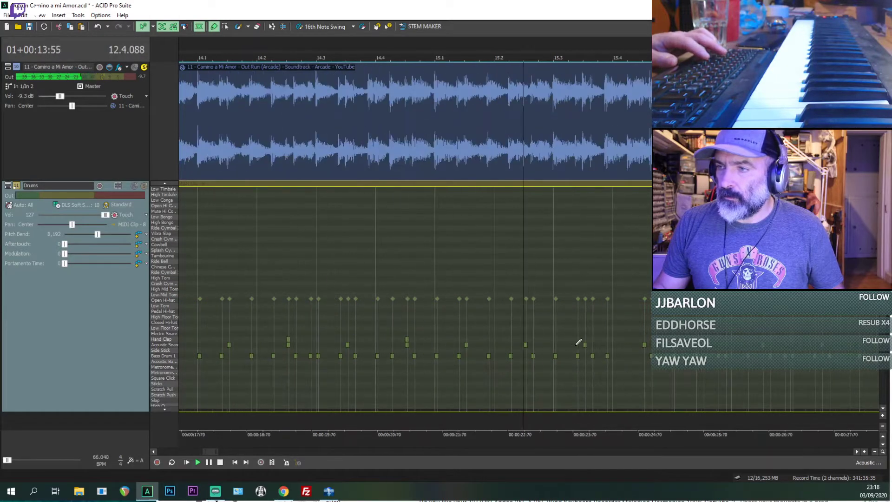
pyautogui.scroll(-1, 816, 345)
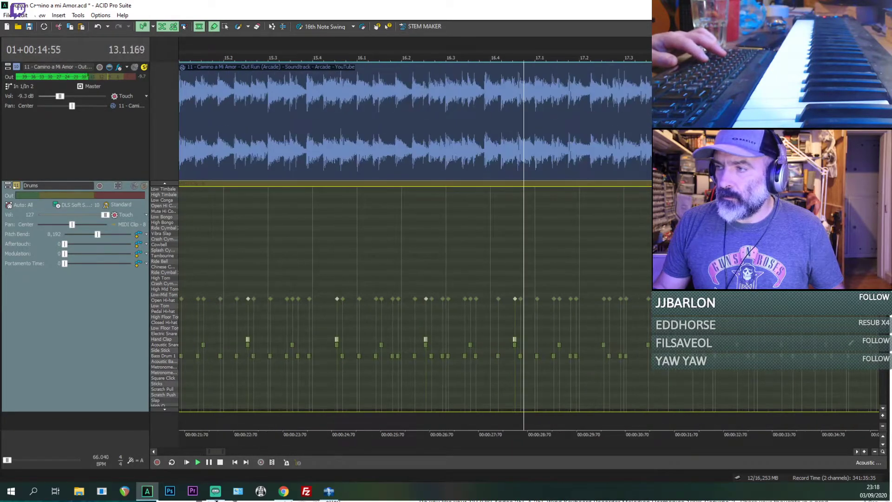
# Step: Continue pasting the four-hit Hand Clap pattern from bar 17 through bar 40, lining it up with the snare hits
pyautogui.click(603, 339)
pyautogui.hotkey('ctrl', 'v')
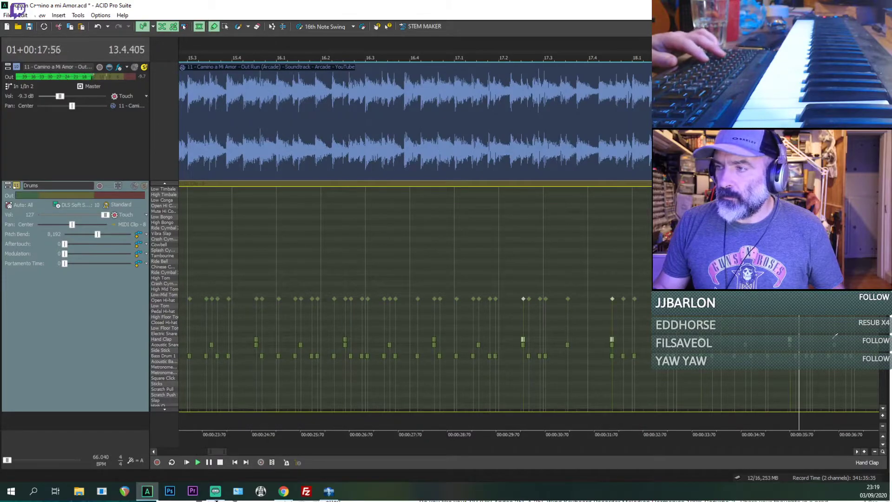
pyautogui.hscroll(3, 834, 339)
pyautogui.scroll(-1, 834, 344)
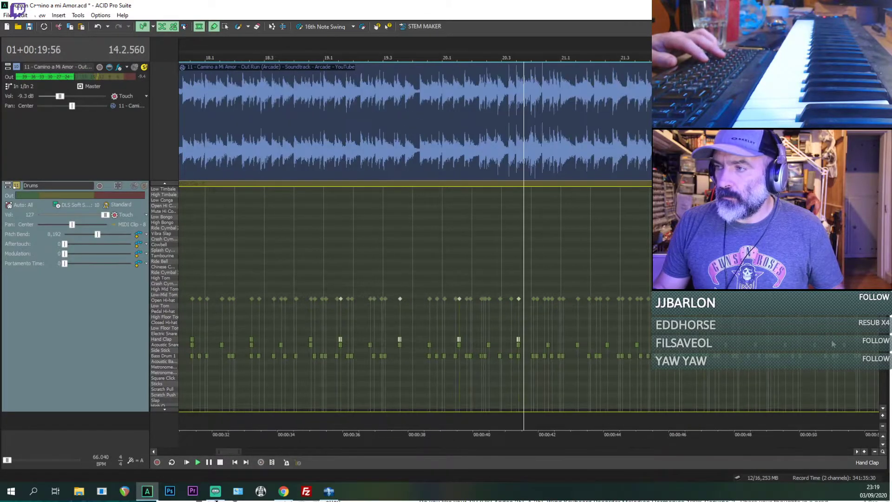
pyautogui.click(577, 337)
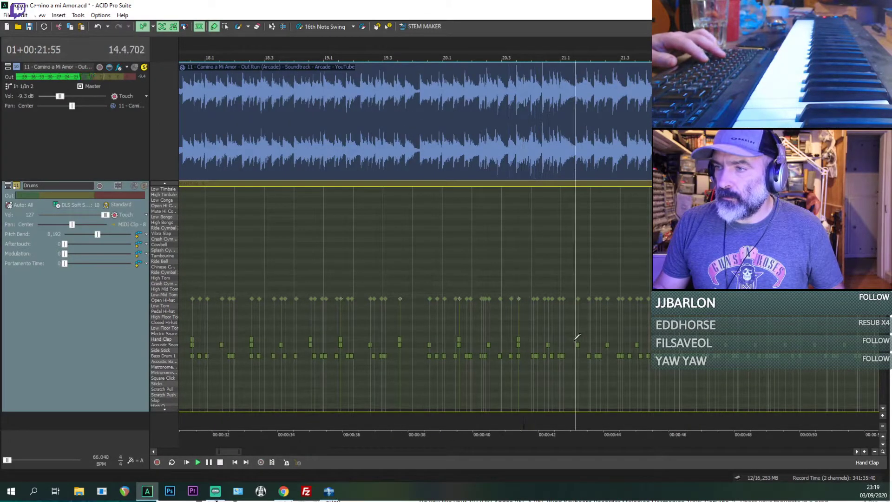
pyautogui.hotkey('ctrl', 'v')
pyautogui.hscroll(2, 813, 339)
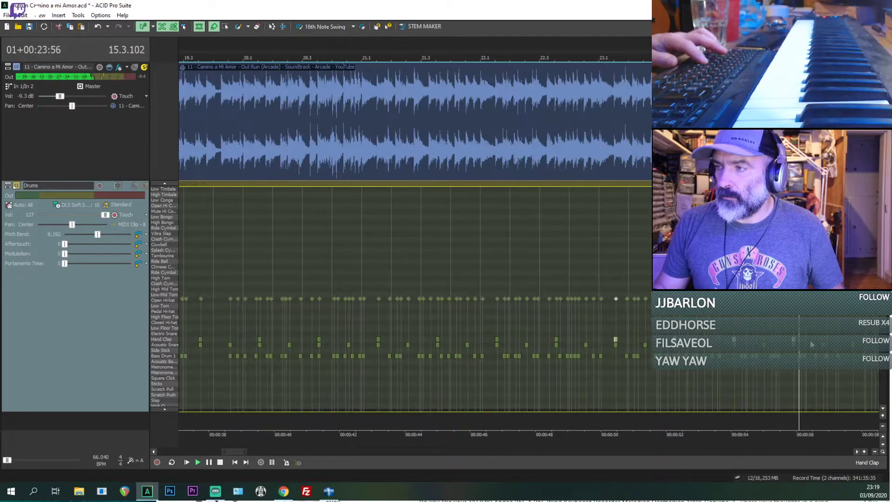
pyautogui.hscroll(3, 853, 335)
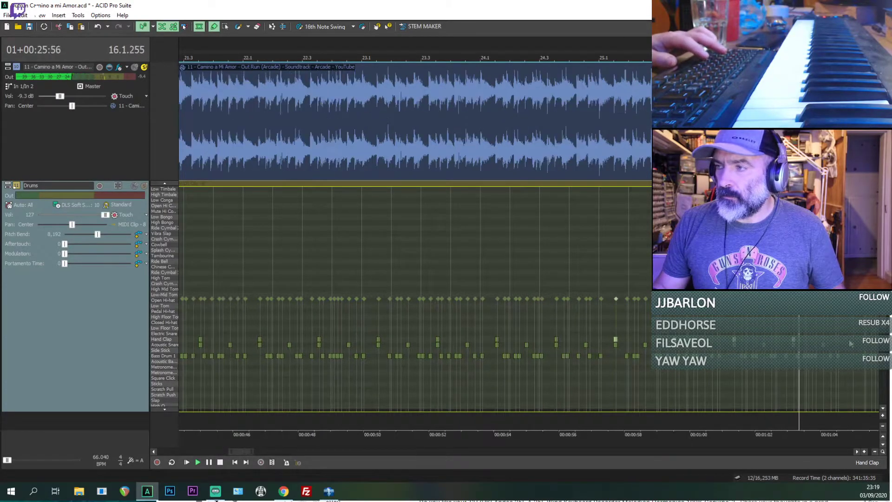
pyautogui.hscroll(3, 853, 335)
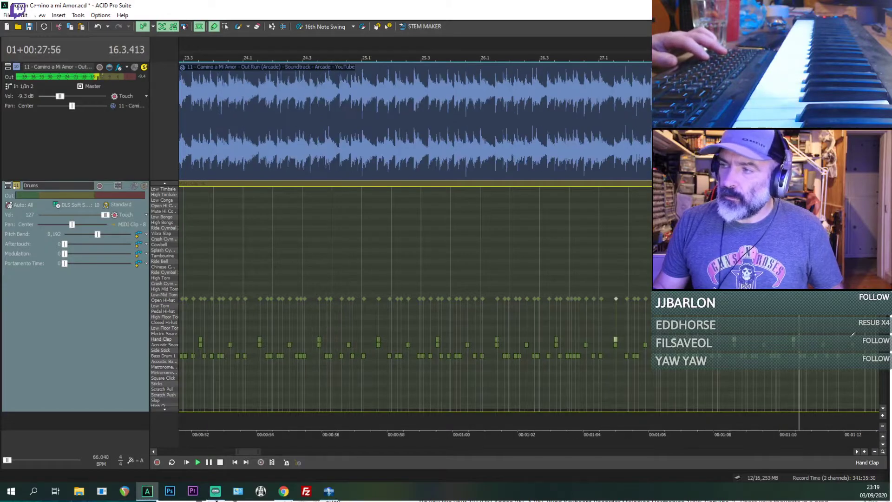
pyautogui.hscroll(3, 852, 341)
pyautogui.scroll(3, 744, 347)
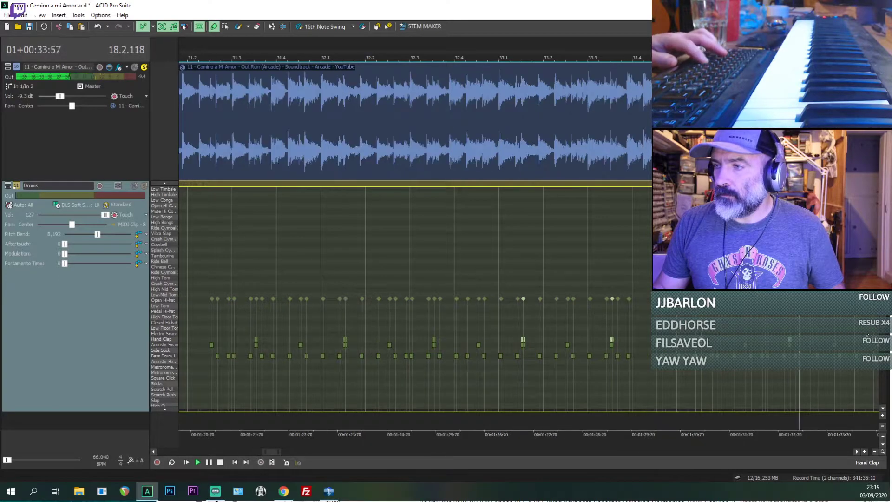
pyautogui.scroll(-1, 871, 334)
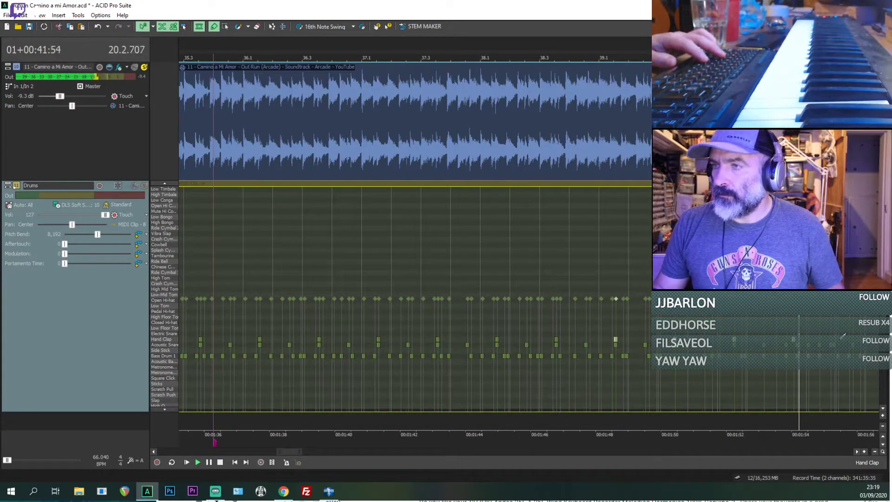
pyautogui.scroll(-2, 828, 334)
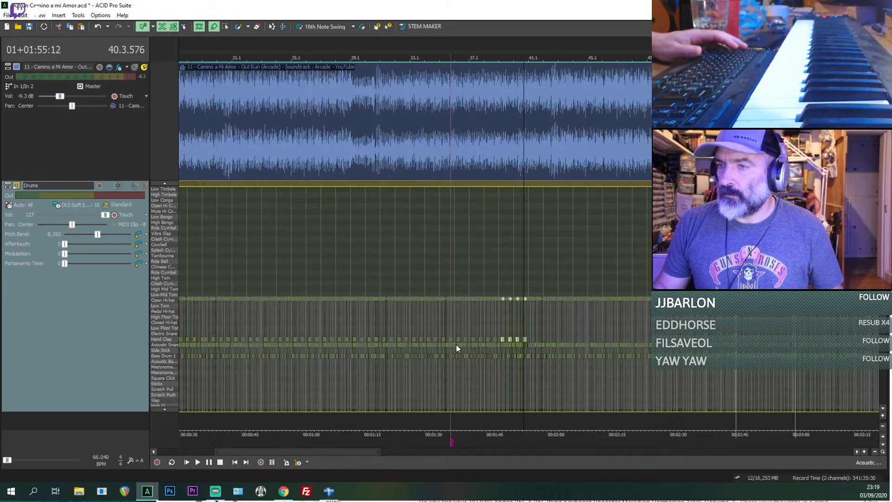
pyautogui.scroll(-1, 455, 344)
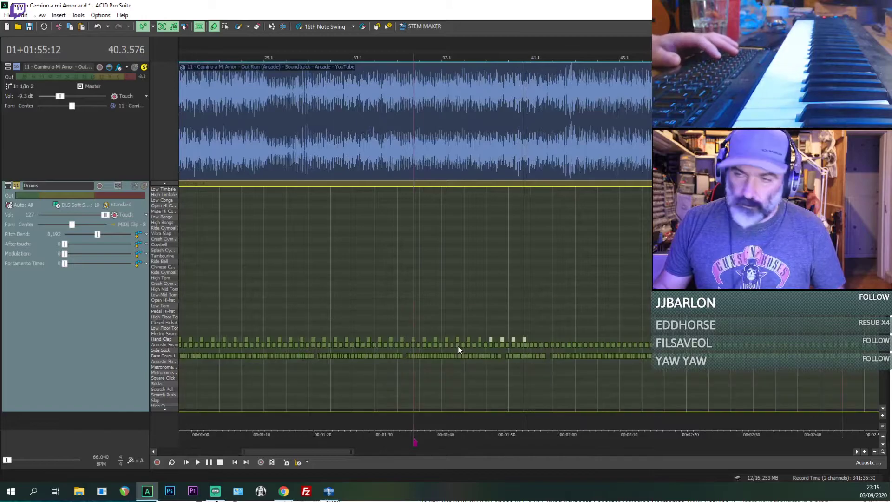
# Step: Select the run of Hand Clap hits from about bar 27 to the end of bar 38 and copy it
pyautogui.click(235, 340)
pyautogui.keyDown('shift'); pyautogui.click(483, 333); pyautogui.keyUp('shift')
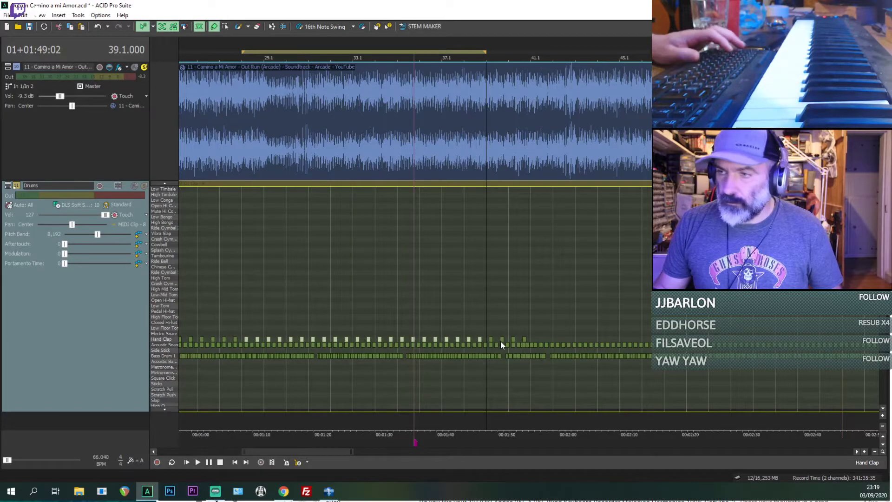
pyautogui.scroll(3, 500, 341)
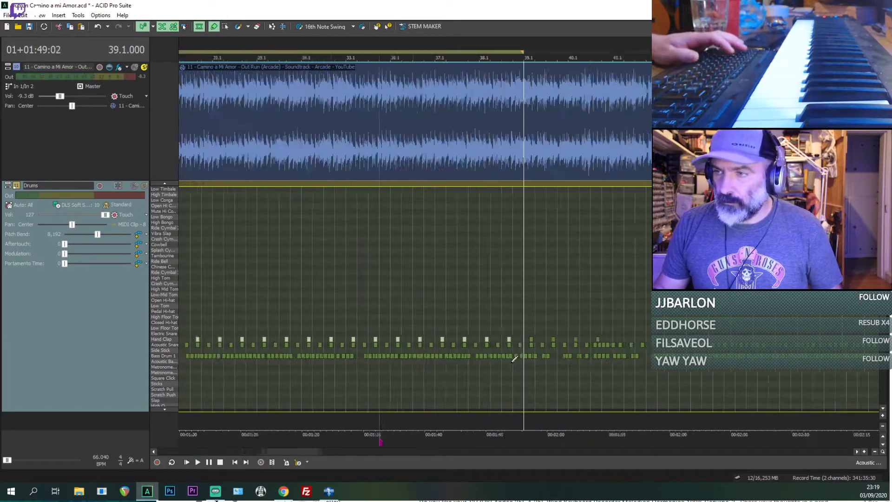
# Step: Paste the long Hand Clap run repeatedly from the snare in bar 41, covering the rest of the song
pyautogui.click(590, 339)
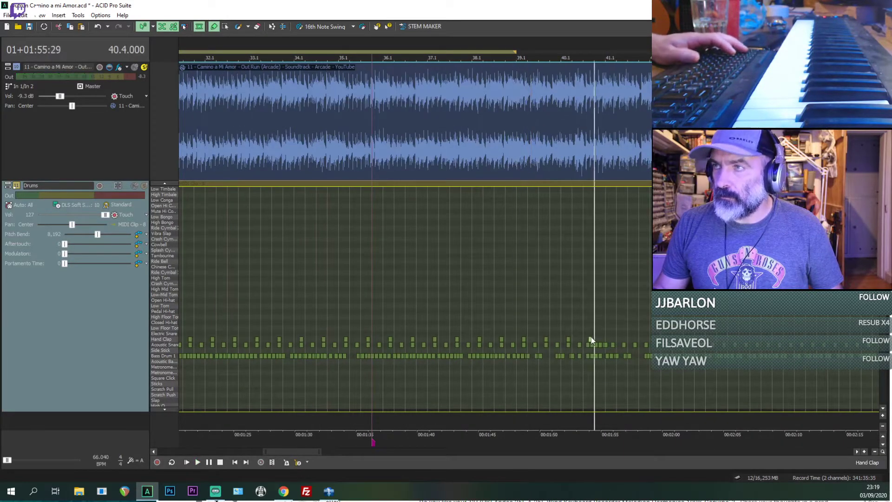
pyautogui.press('space')
pyautogui.scroll(2, 517, 347)
pyautogui.click(462, 340)
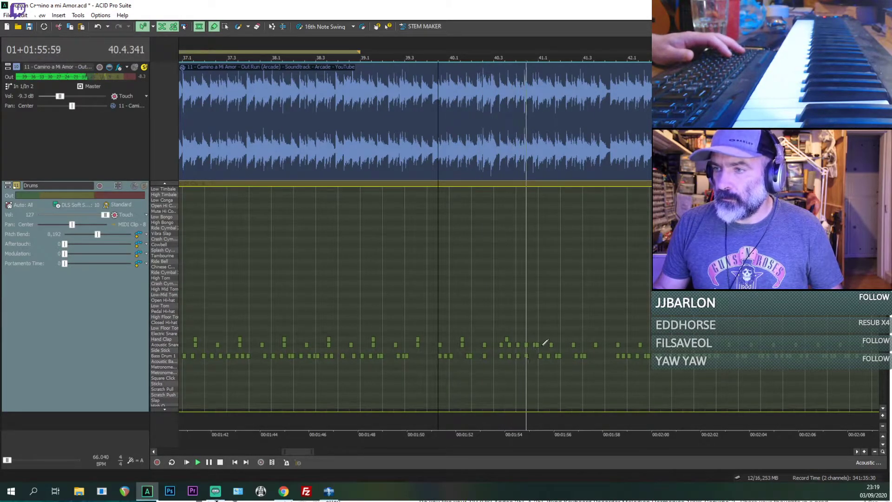
pyautogui.click(573, 341)
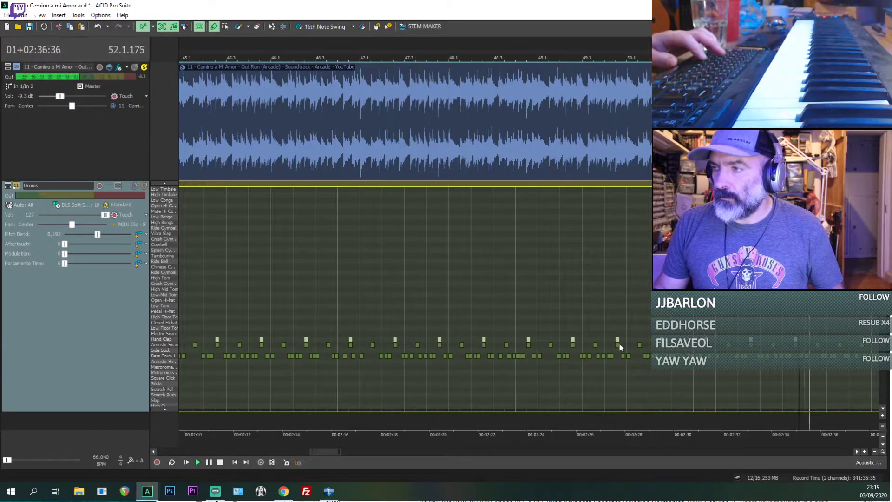
pyautogui.hotkey('ctrl', 'v')
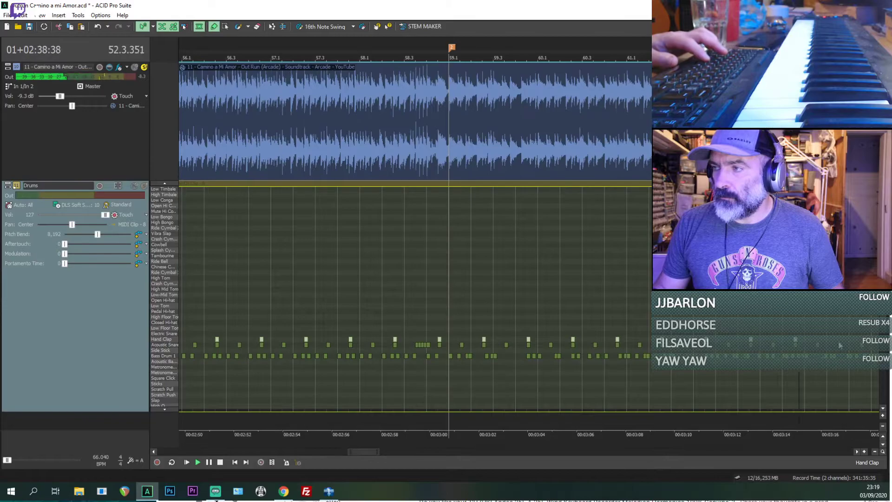
pyautogui.hotkey('ctrl', 'v')
pyautogui.hotkey('ctrl', 'v')
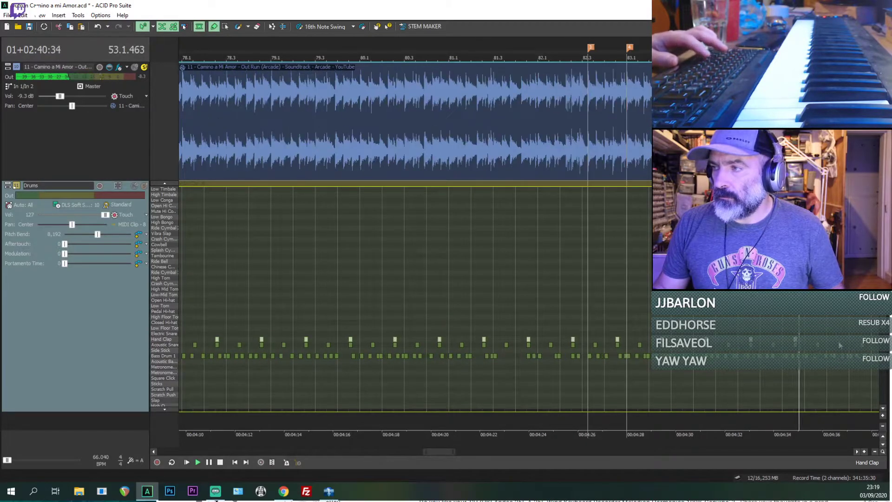
pyautogui.hotkey('ctrl', 'v')
pyautogui.hotkey('ctrl', 'v')
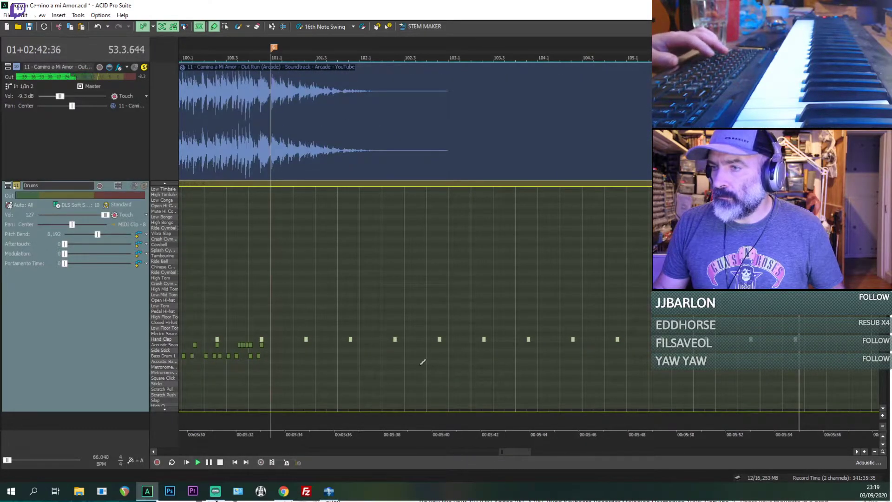
# Step: Delete the surplus Hand Clap hits that follow the last drum notes near bar 101
pyautogui.scroll(-3, 422, 362)
pyautogui.click(362, 340)
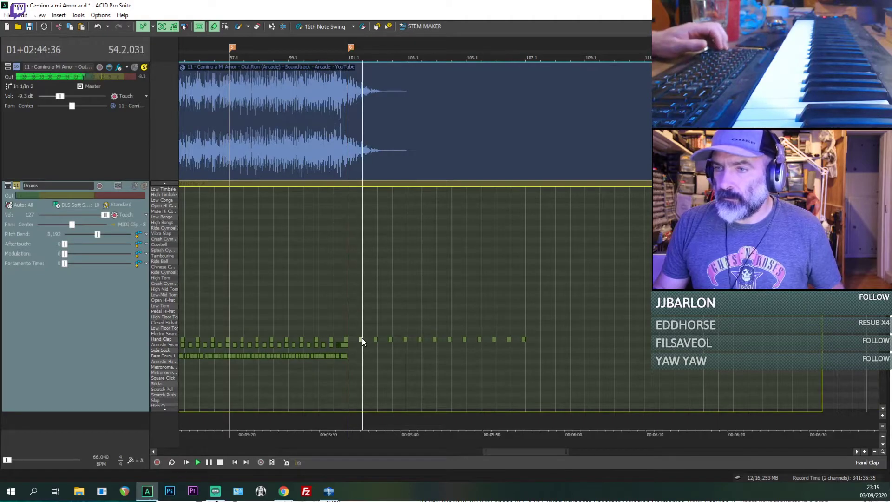
pyautogui.keyDown('shift'); pyautogui.click(524, 339); pyautogui.keyUp('shift')
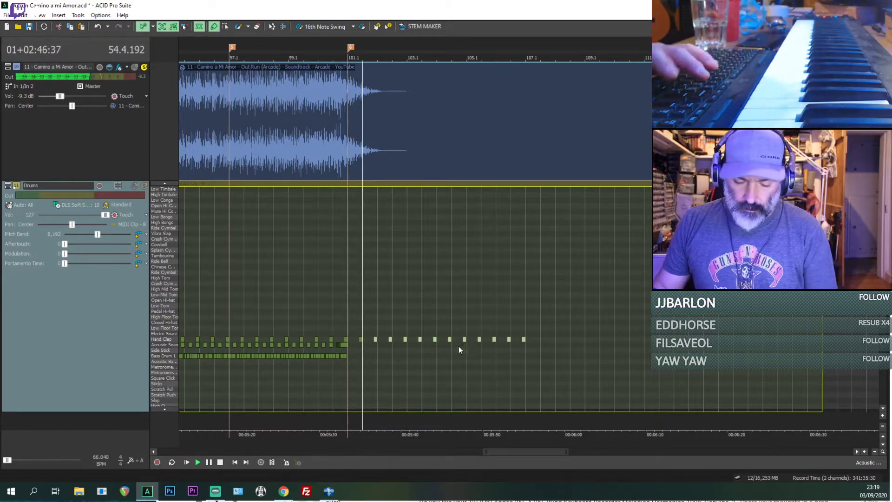
pyautogui.press('Delete')
pyautogui.scroll(-3, 361, 339)
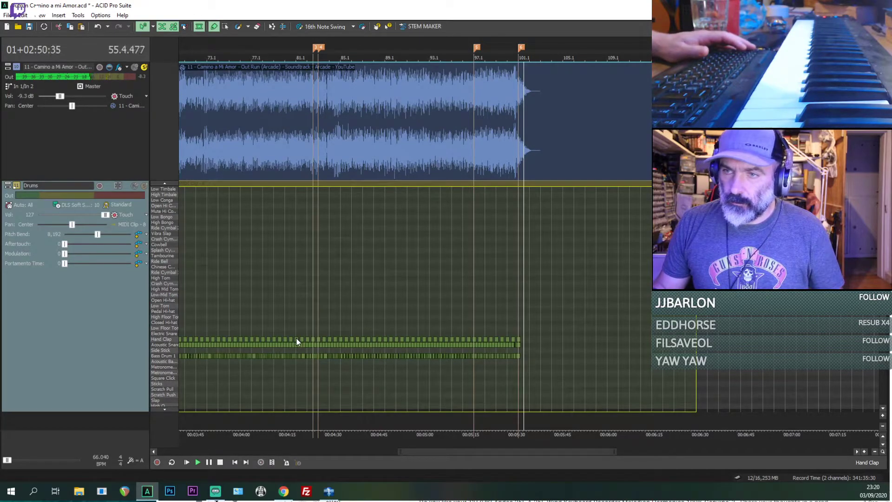
pyautogui.scroll(-4, 297, 340)
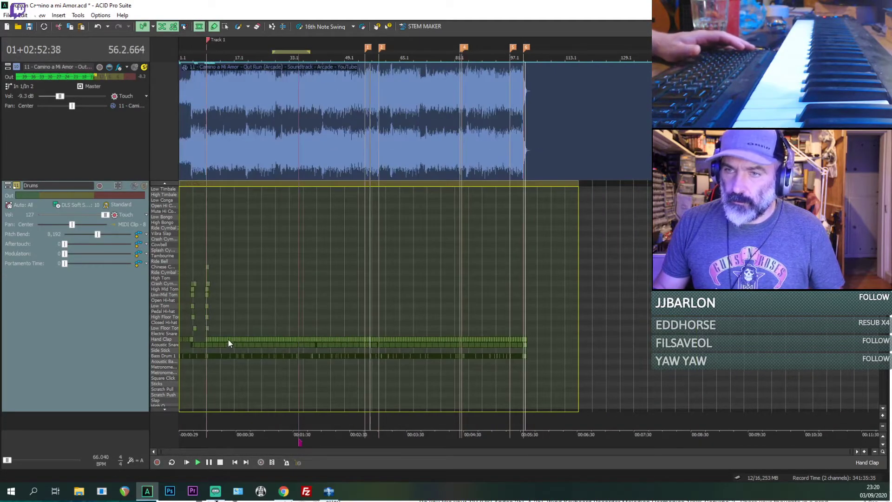
# Step: Select the bar 8 fill's tom, snare, Hand Clap and Chinese cymbal notes with the selection tool and copy them
pyautogui.press('space')
pyautogui.press('space')
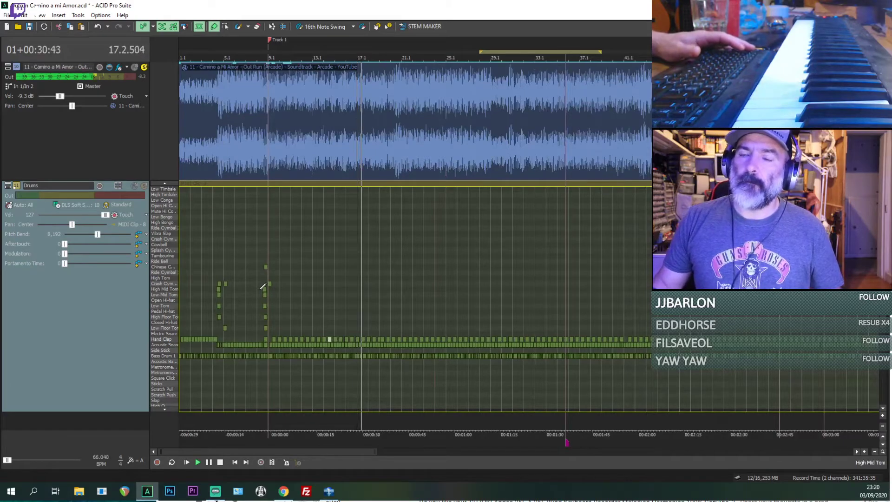
pyautogui.scroll(8, 304, 294)
pyautogui.scroll(6, 304, 294)
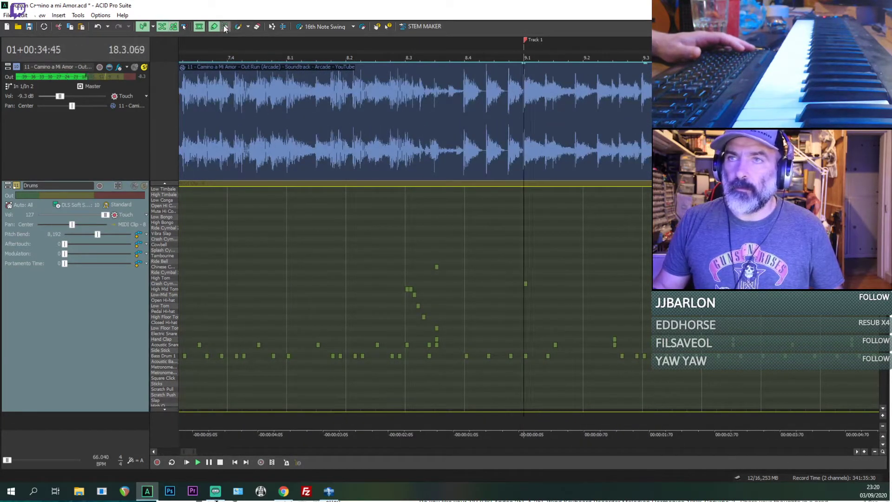
pyautogui.moveTo(516, 334); pyautogui.dragTo(399, 262)
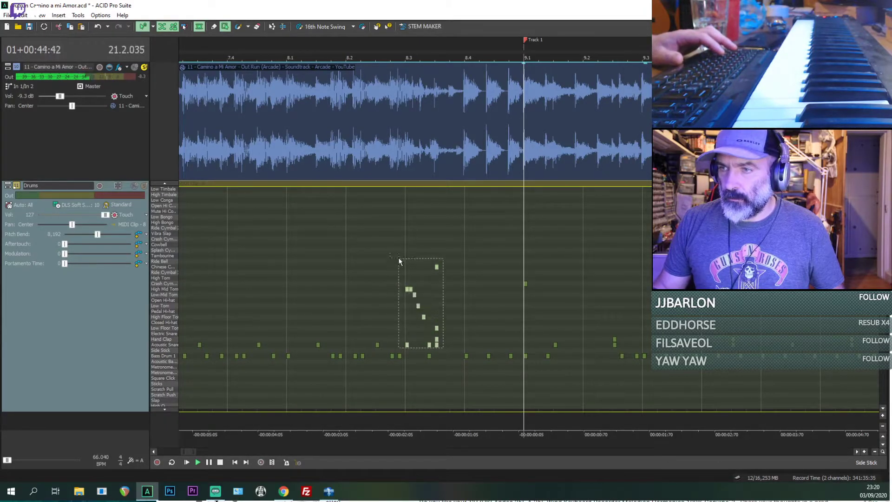
# Step: Listen to the reference between bars 18 and 22 to locate the next drum fill
pyautogui.scroll(-6, 559, 325)
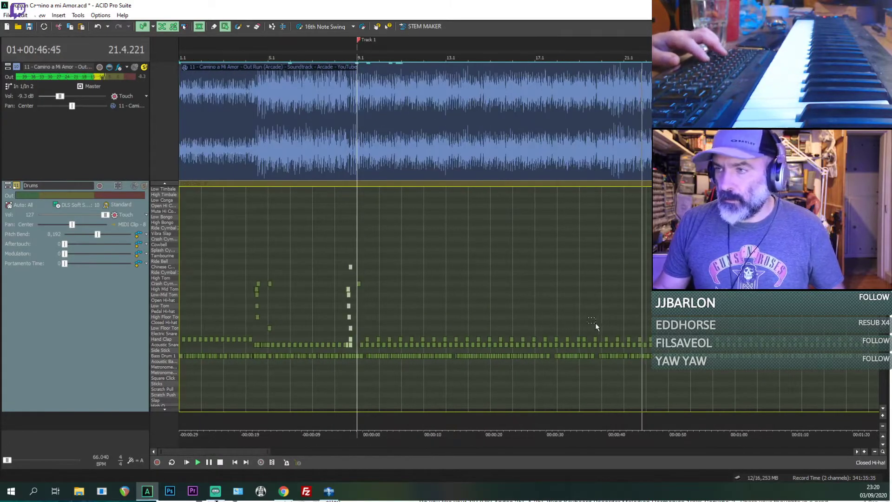
pyautogui.click(610, 319)
pyautogui.press('space')
pyautogui.press('space')
pyautogui.scroll(4, 610, 320)
pyautogui.scroll(-5, 609, 319)
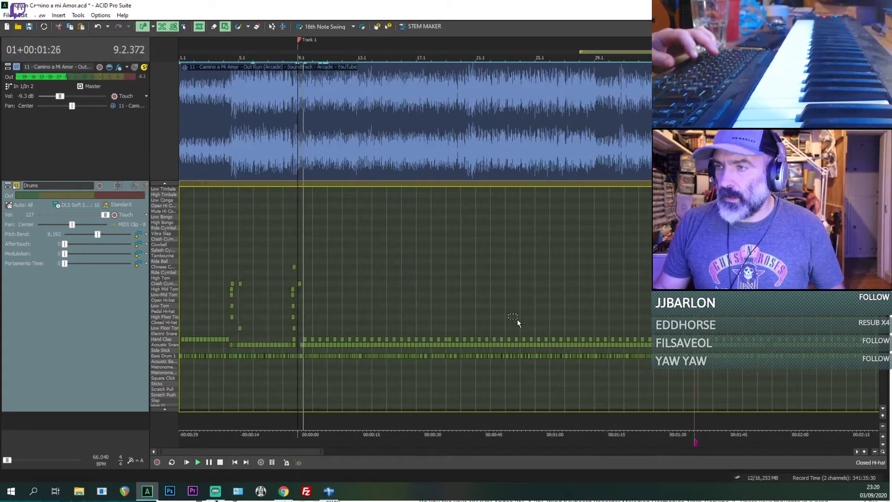
pyautogui.click(492, 320)
pyautogui.scroll(2, 491, 322)
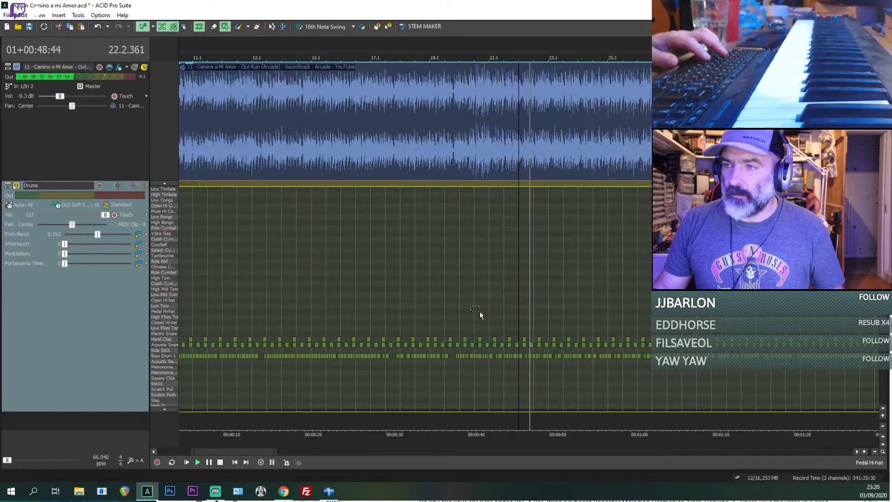
pyautogui.click(457, 317)
pyautogui.press('space')
pyautogui.scroll(3, 460, 318)
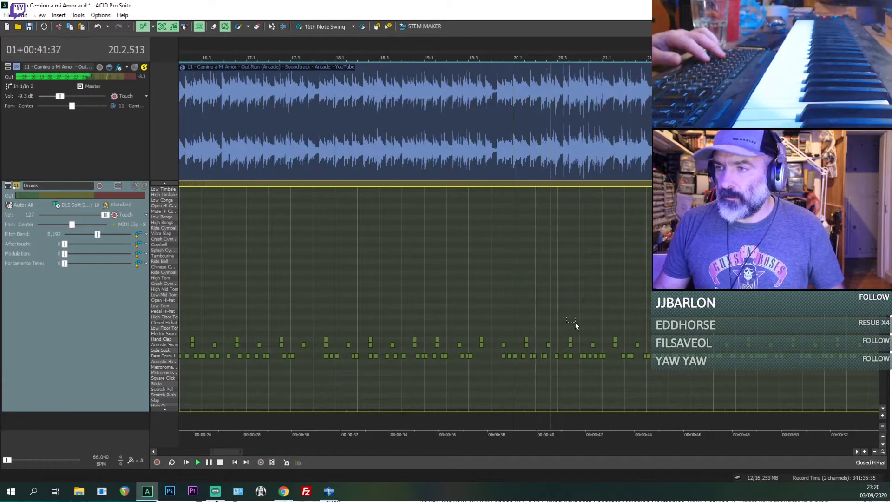
# Step: Pinpoint the start of the fill in bar 20 by replaying it and paste the copied fill at 20.2.384
pyautogui.press('space')
pyautogui.press('space')
pyautogui.scroll(3, 543, 335)
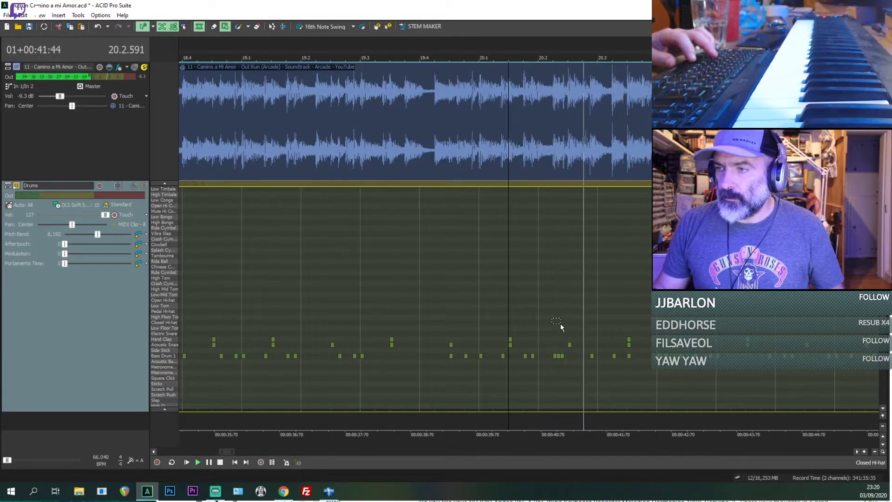
pyautogui.press('space')
pyautogui.press('space')
pyautogui.press('space')
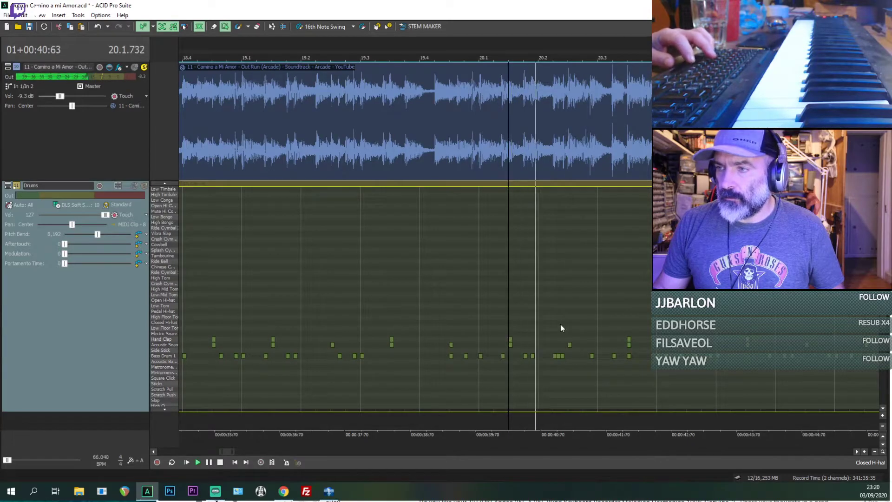
pyautogui.press('space')
pyautogui.click(565, 323)
pyautogui.hotkey('ctrl', 'v')
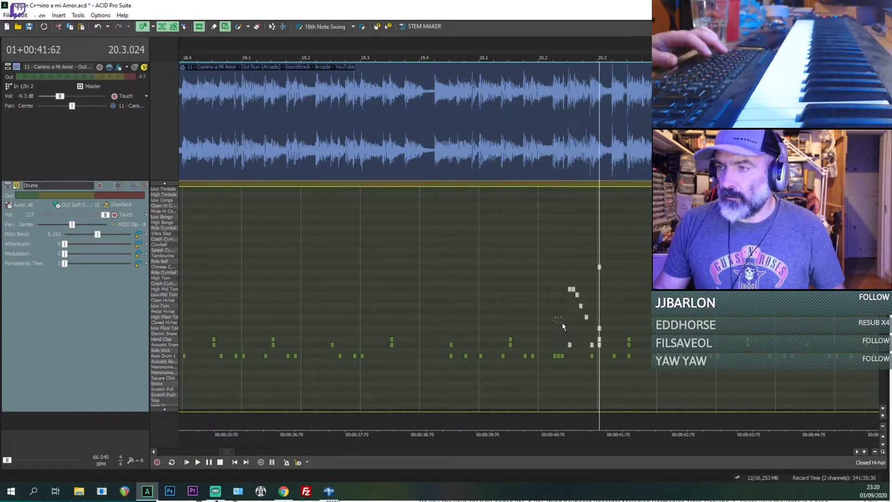
# Step: Replay the reference from 20.2.384 to check the timing of the pasted fill against the waveform
pyautogui.click(563, 322)
pyautogui.press('space')
pyautogui.press('space')
pyautogui.press('space')
pyautogui.press('space')
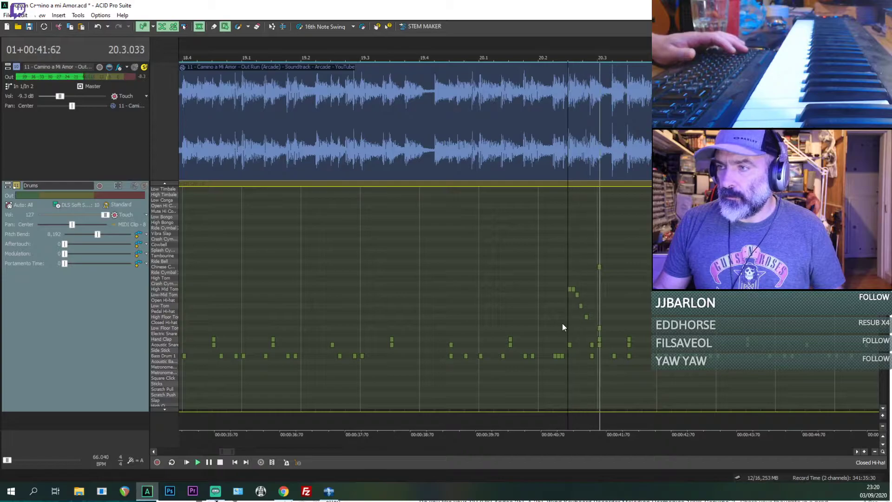
pyautogui.scroll(1, 562, 324)
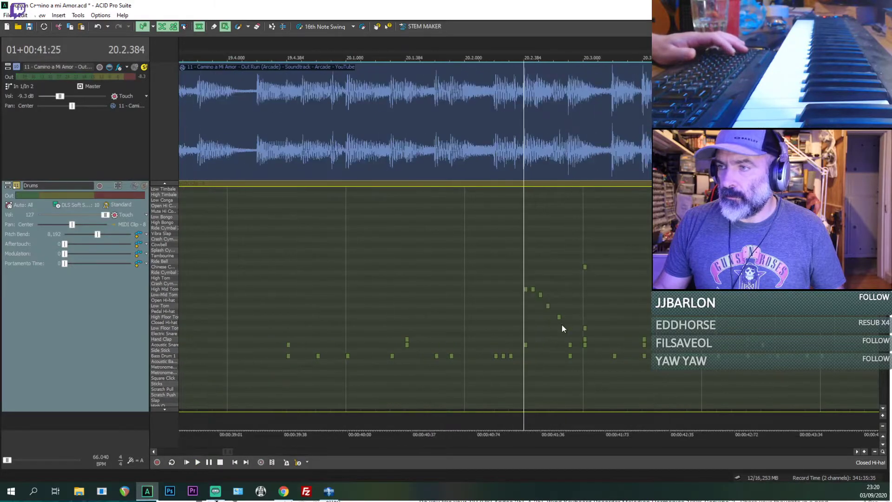
# Step: Solo the Drums track together with the reference and play the bar 20 fill from 20.2.384
pyautogui.click(145, 186)
pyautogui.press('space')
pyautogui.press('space')
pyautogui.press('space')
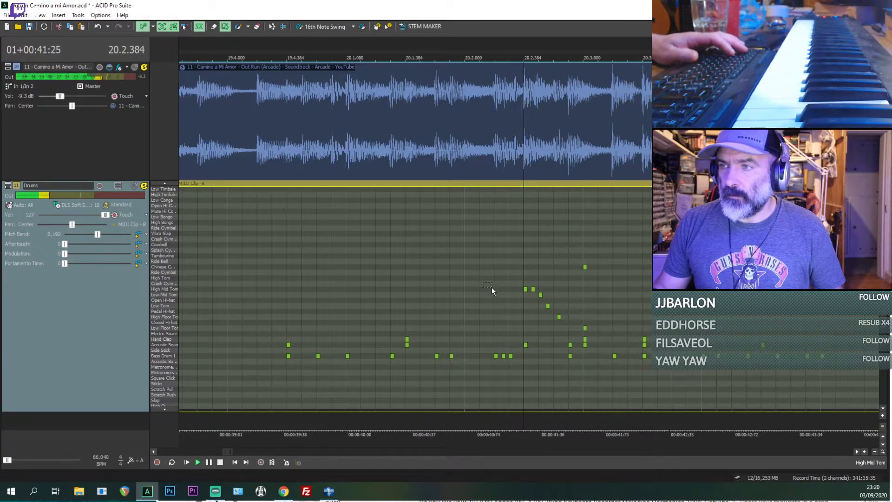
# Step: Undo the fill's last paste and paste it slightly earlier in bar 20, just before 20.2.384
pyautogui.hotkey('ctrl', 'z')
pyautogui.click(511, 307)
pyautogui.hotkey('ctrl', 'v')
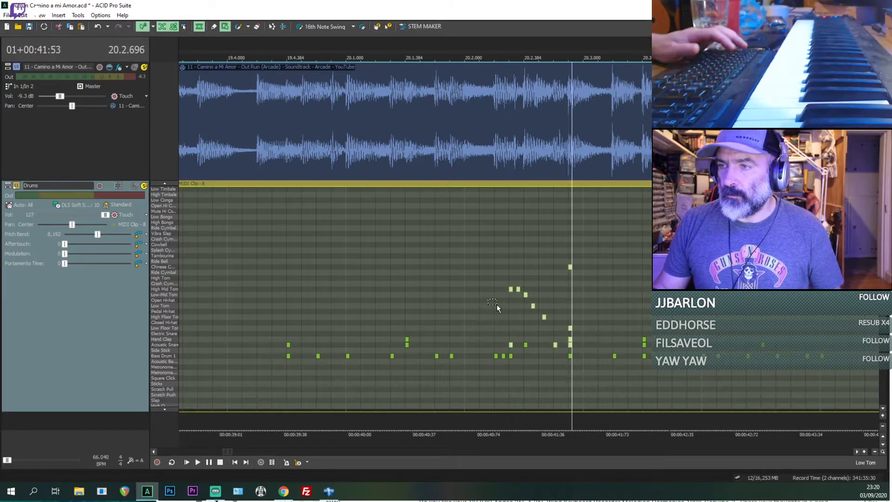
# Step: Play the repositioned fill from about 20.2.000 several times to compare its timing with the reference
pyautogui.click(497, 306)
pyautogui.press('space')
pyautogui.click(453, 300)
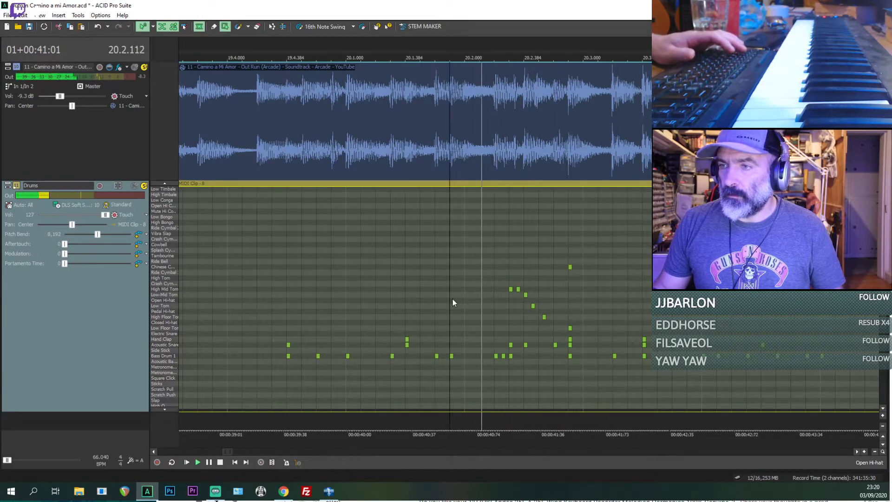
pyautogui.press('Down')
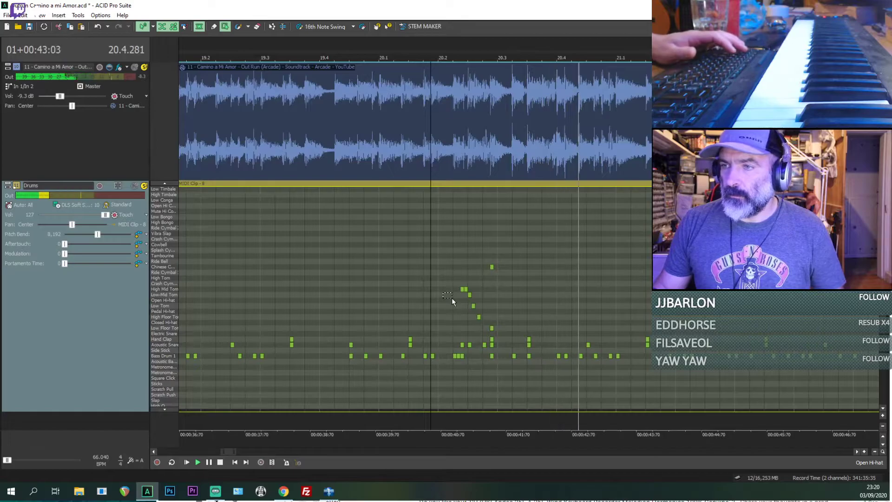
pyautogui.press('space')
pyautogui.press('space')
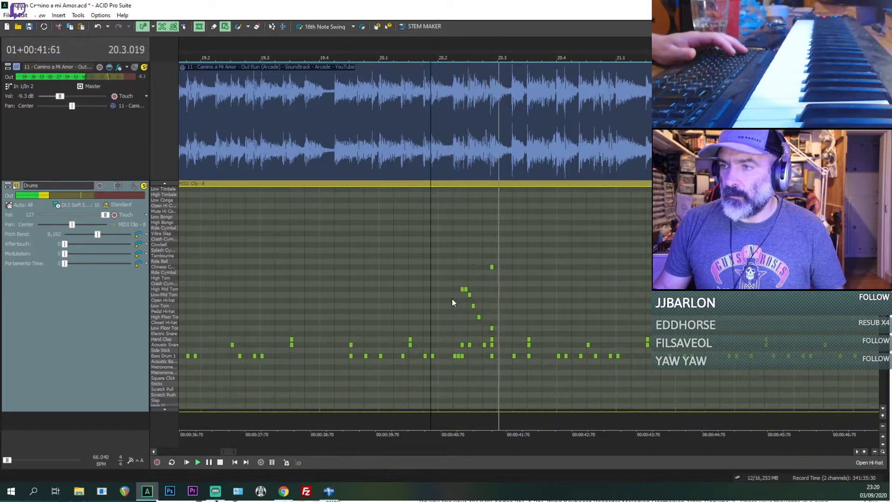
pyautogui.press('space')
# Step: Replay from 20.3.384 and draw two extra Acoustic Snare hits right after the existing one there
pyautogui.click(523, 347)
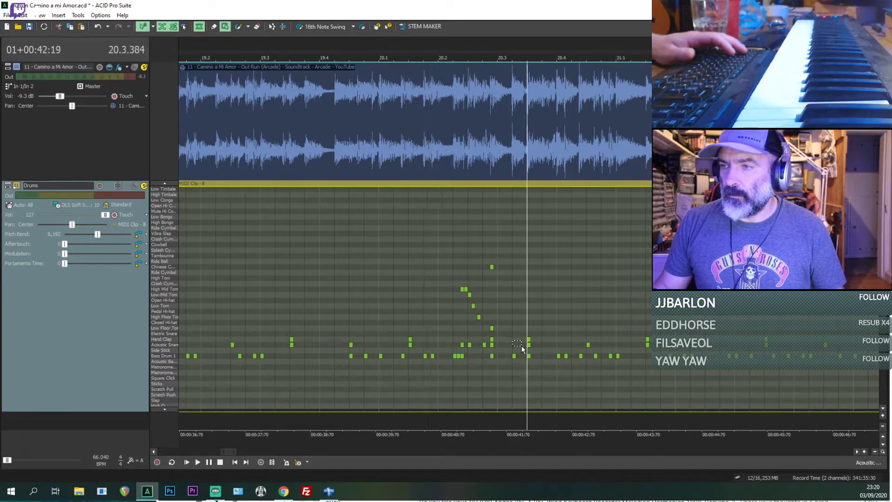
pyautogui.press('space')
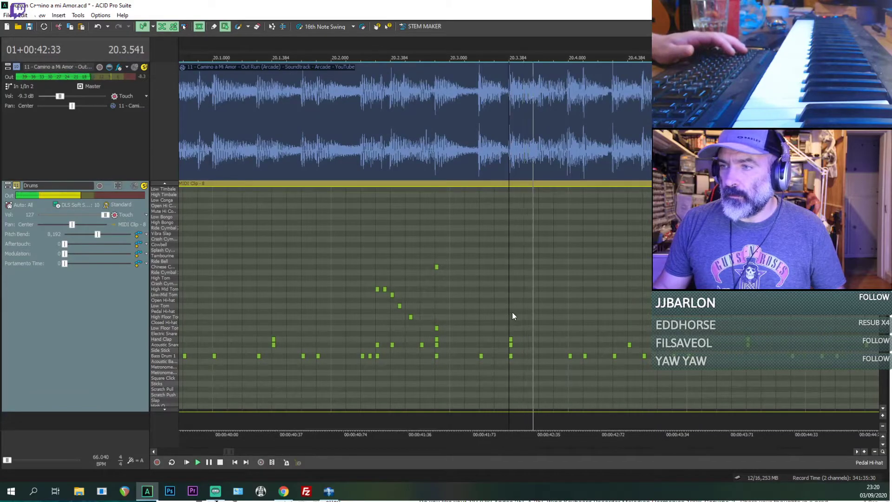
pyautogui.press('space')
pyautogui.press('Up')
pyautogui.hotkey('ctrl', 'd')
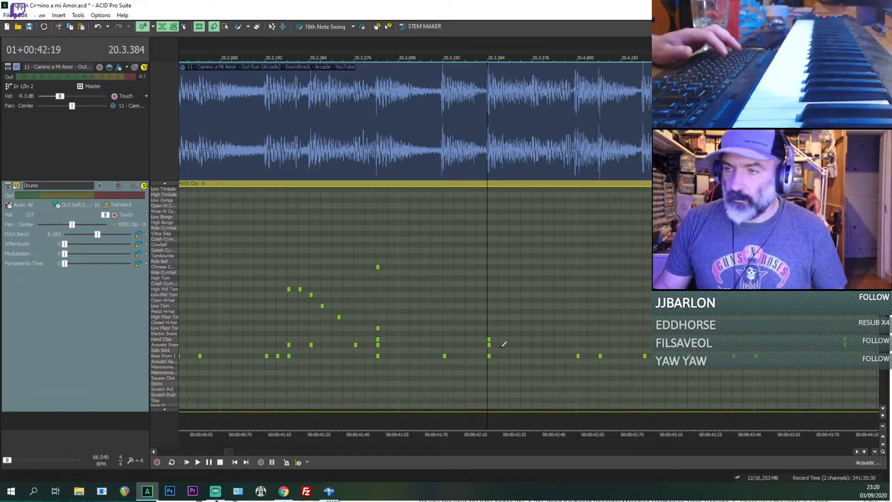
pyautogui.press('space')
# Step: Listen repeatedly from 20.3.384 and add Acoustic Snare hits over the two Bass Drum hits starting at 20.4.000
pyautogui.press('space')
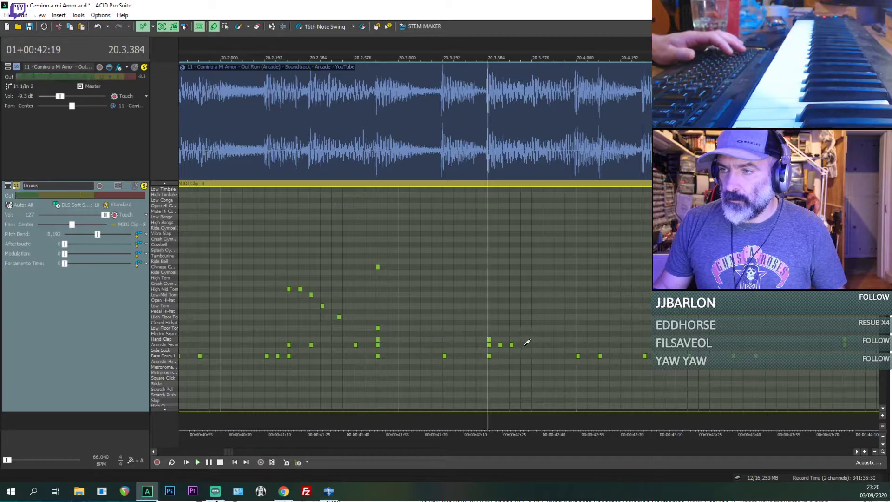
pyautogui.press('space')
pyautogui.press('space')
pyautogui.press('space')
pyautogui.press('space')
pyautogui.press('space')
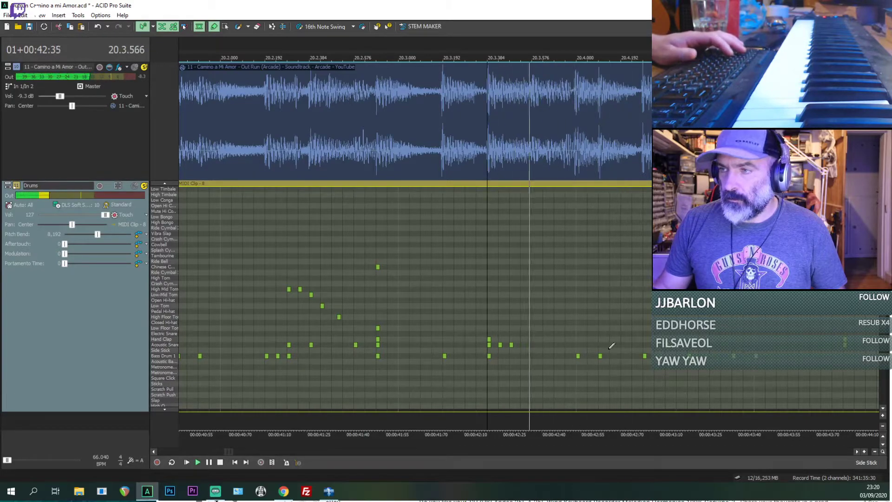
pyautogui.press('space')
pyautogui.press('space')
pyautogui.press('space')
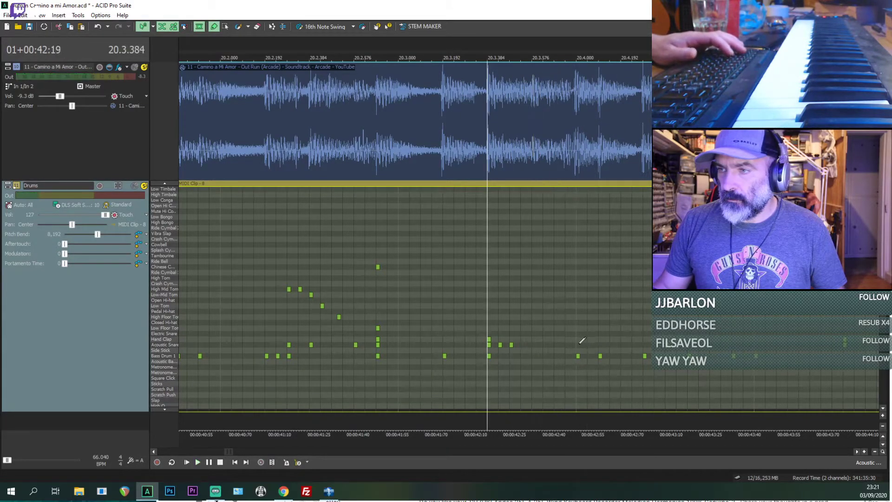
pyautogui.click(601, 345)
# Step: Complete the Acoustic Snare hits of the bar 20 fill up to 20.4.576, checking each against playback
pyautogui.press('space')
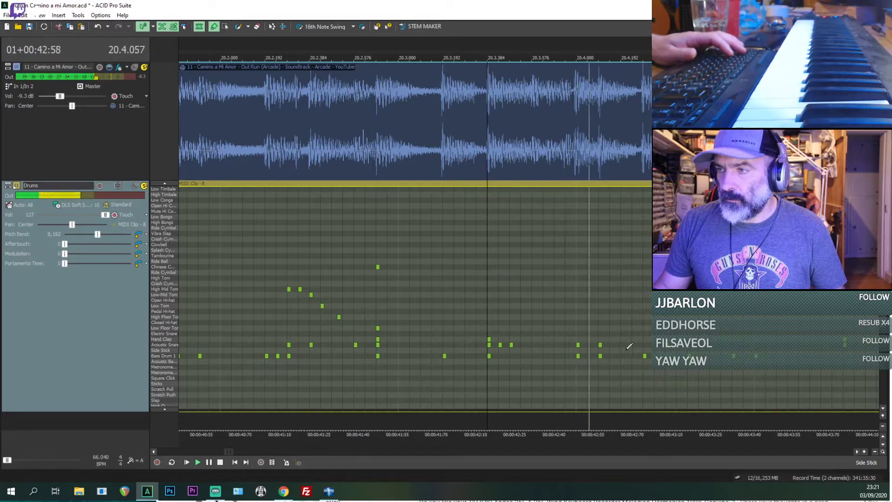
pyautogui.press('space')
pyautogui.press('space')
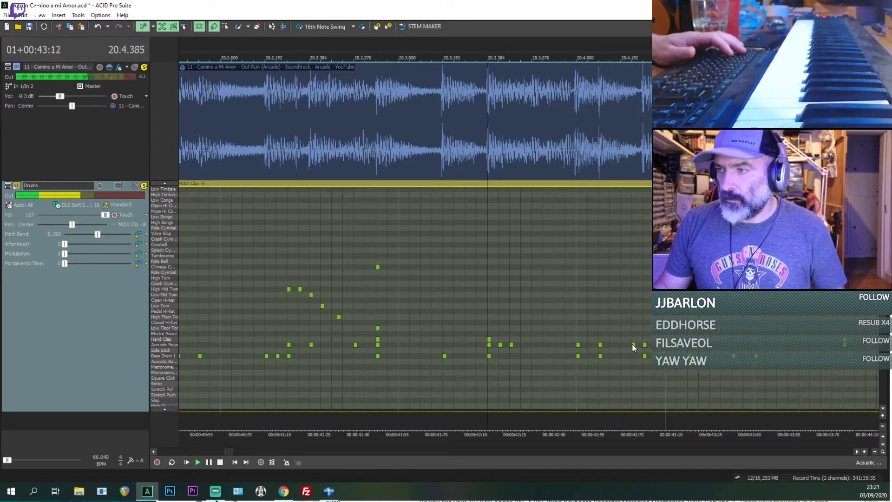
pyautogui.press('space')
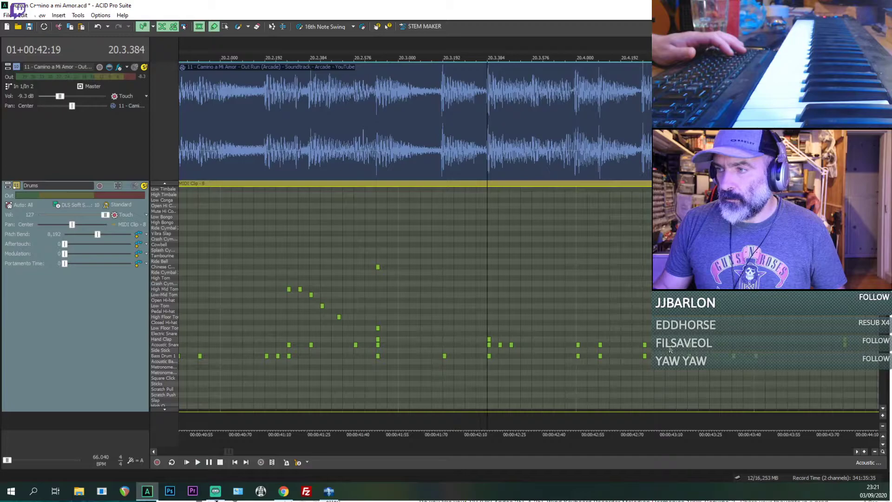
pyautogui.press('space')
pyautogui.press('space')
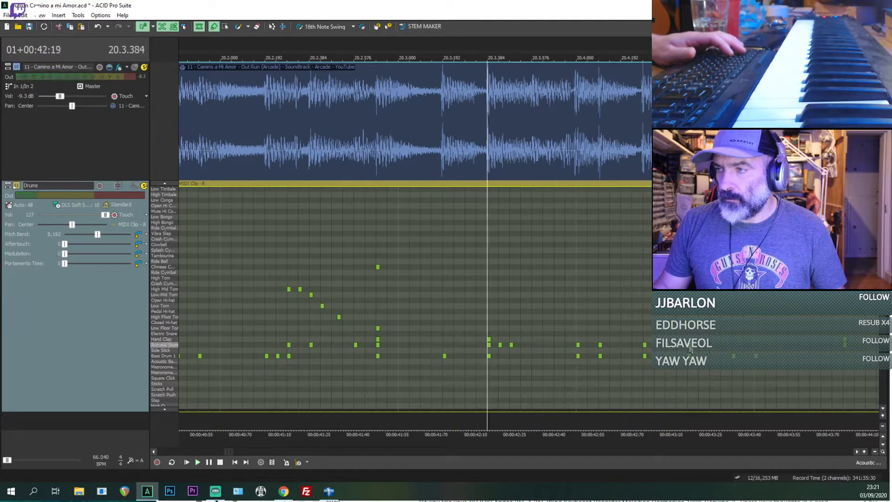
pyautogui.press('space')
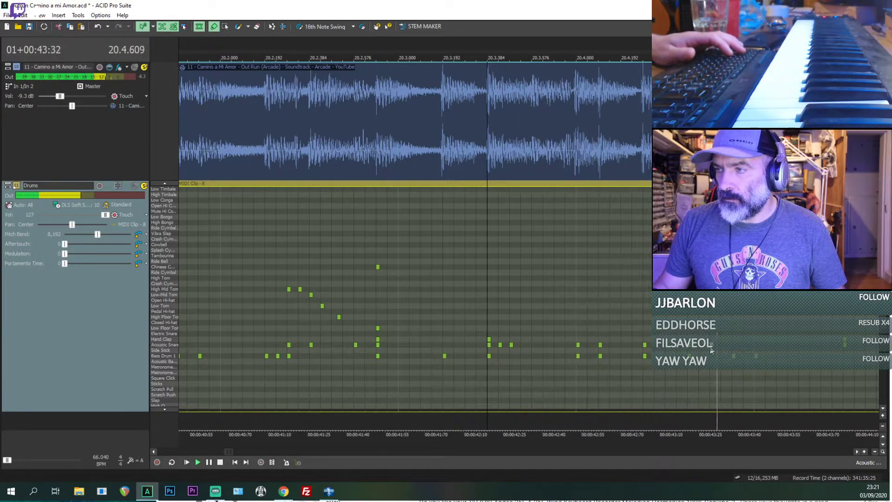
pyautogui.press('space')
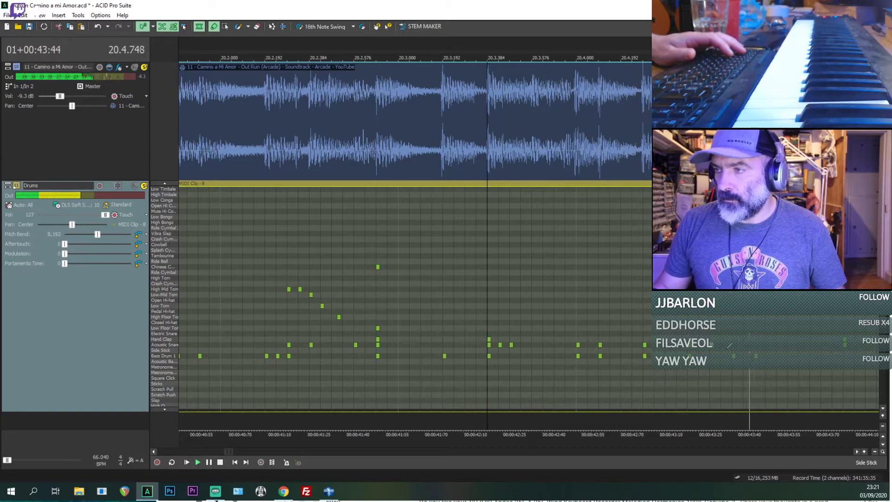
# Step: Listen on from the finished fill through bar 25 and save the project
pyautogui.scroll(-2, 714, 351)
pyautogui.scroll(-1, 669, 340)
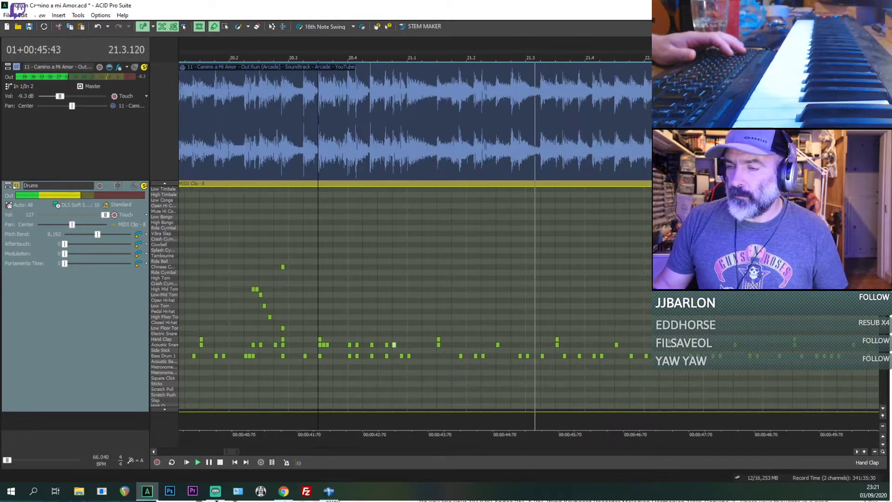
pyautogui.scroll(-1, 669, 340)
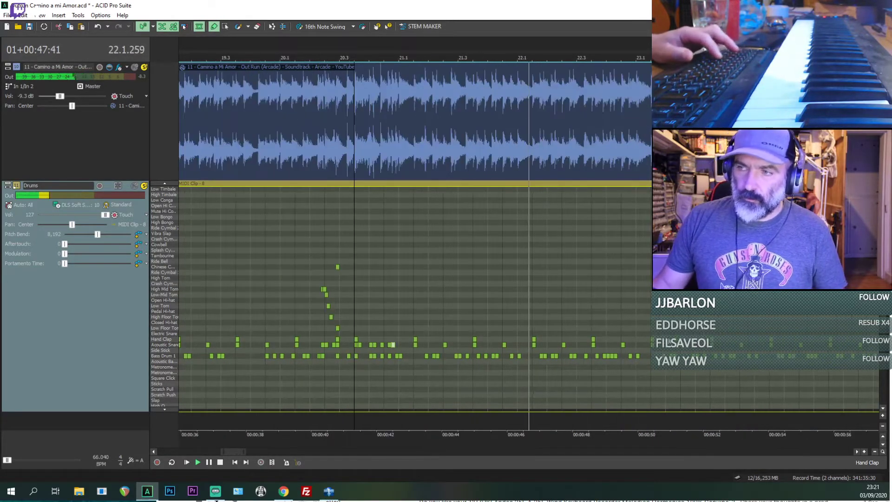
pyautogui.scroll(-1, 669, 340)
pyautogui.scroll(-3, 669, 340)
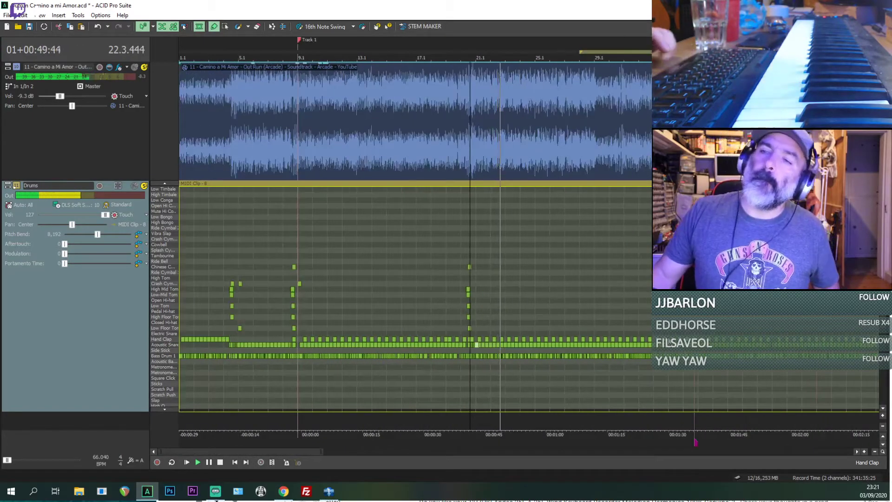
pyautogui.scroll(-1, 669, 341)
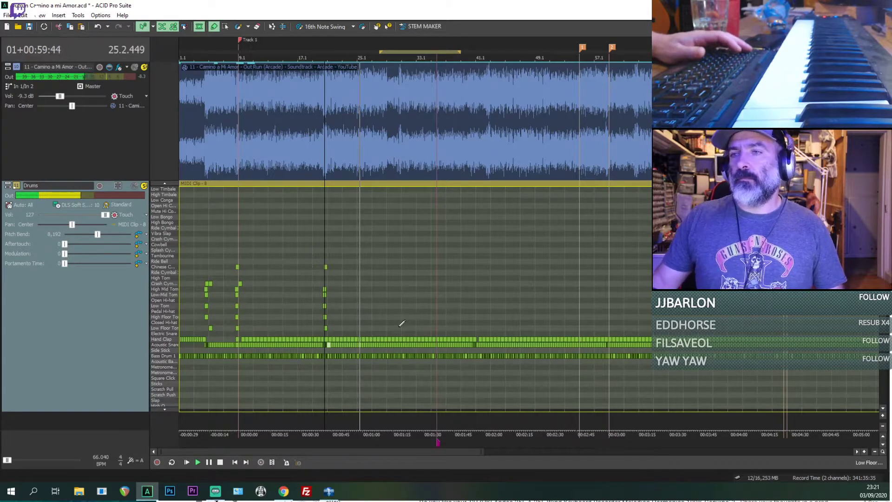
pyautogui.scroll(2, 451, 325)
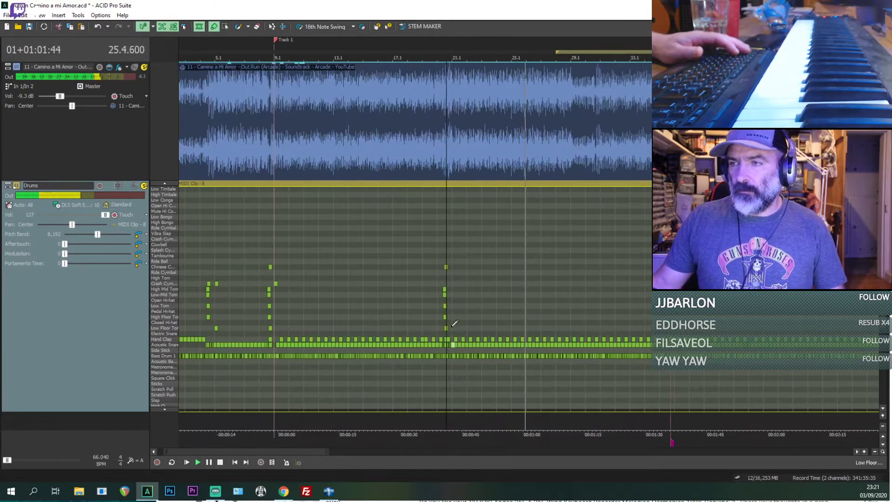
pyautogui.hotkey('ctrl', 's')
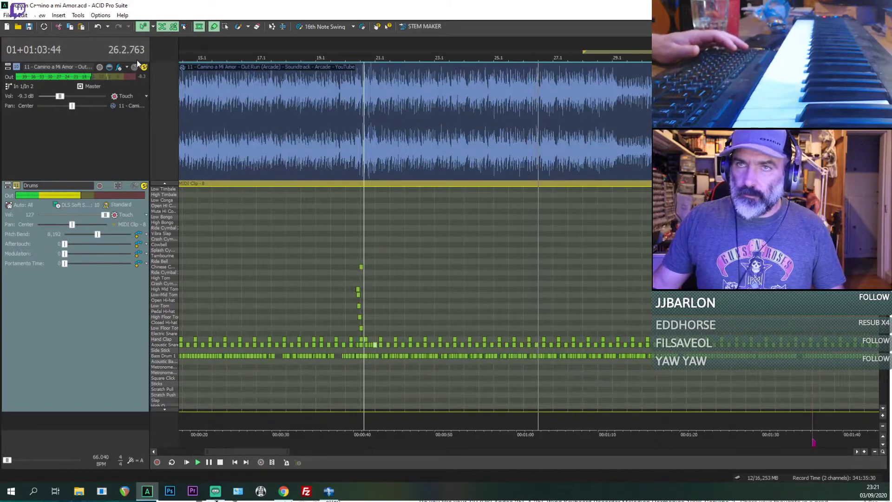
# Step: Silence the reference track briefly during playback, restore it, and stop
pyautogui.click(134, 67)
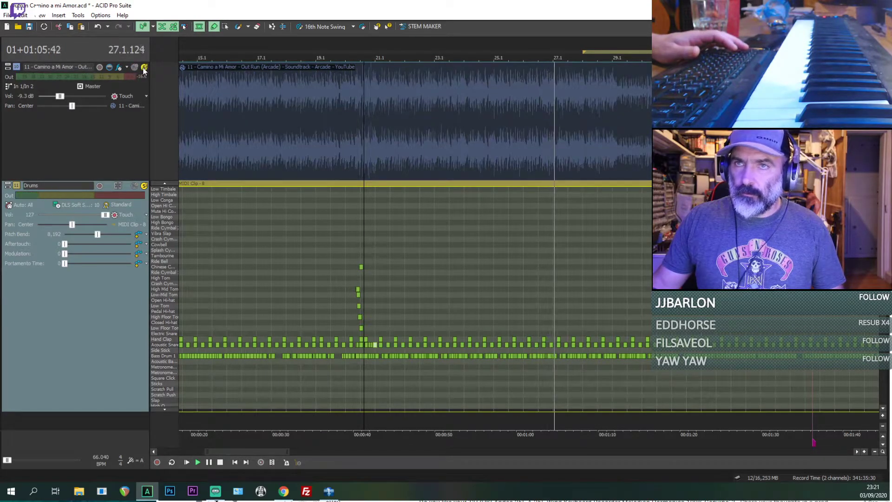
pyautogui.click(134, 67)
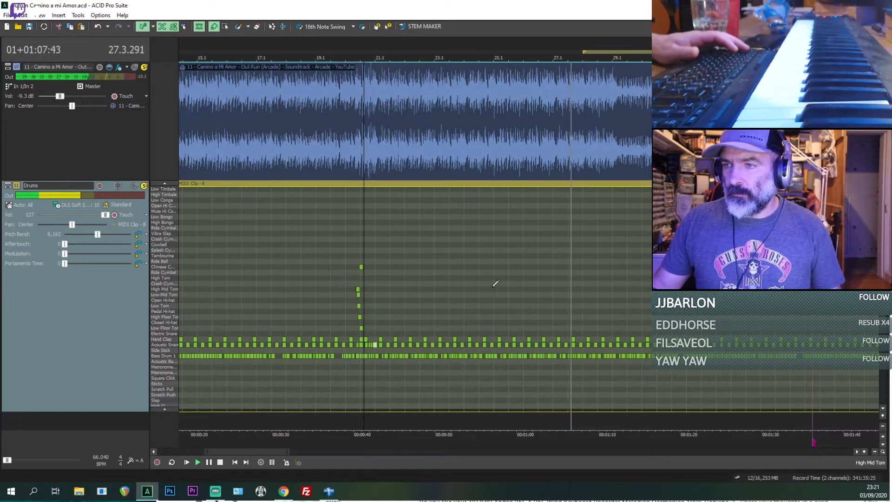
pyautogui.press('space')
# Step: Add a Crash Cymbal hit at the start of bar 21 and play it from 20.4.576
pyautogui.scroll(2, 372, 306)
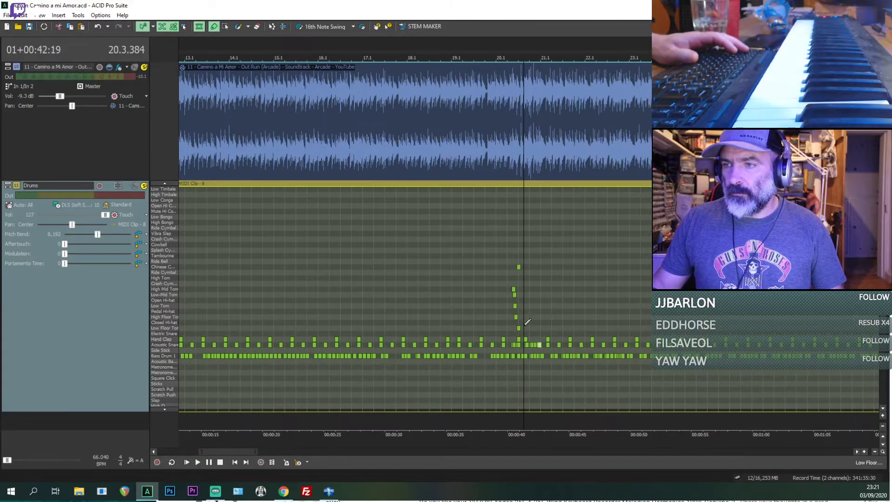
pyautogui.press('space')
pyautogui.scroll(3, 581, 315)
pyautogui.press('space')
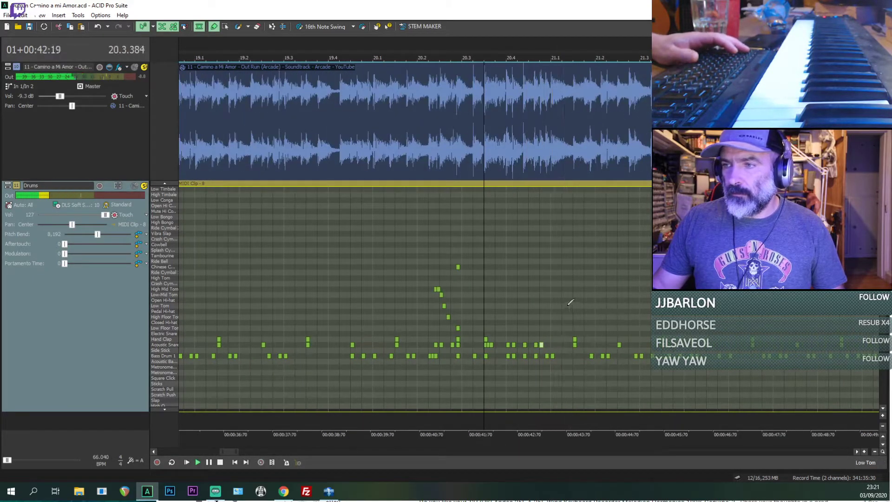
pyautogui.click(542, 283)
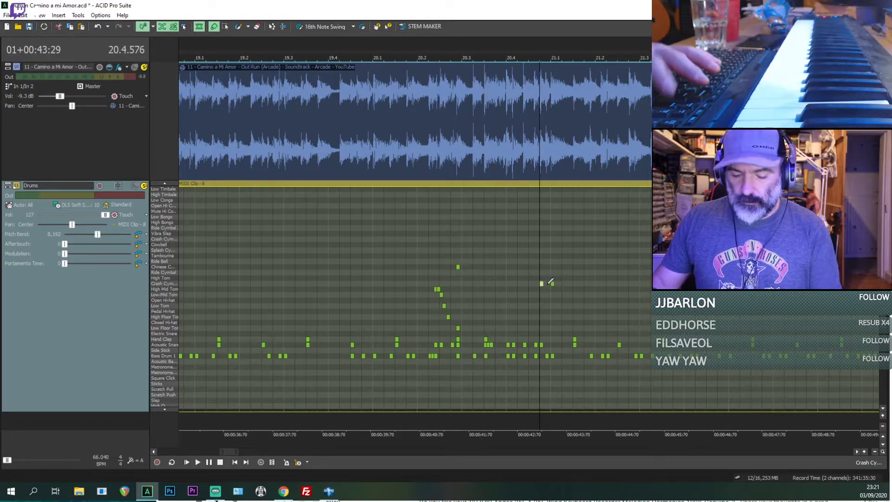
pyautogui.press('space')
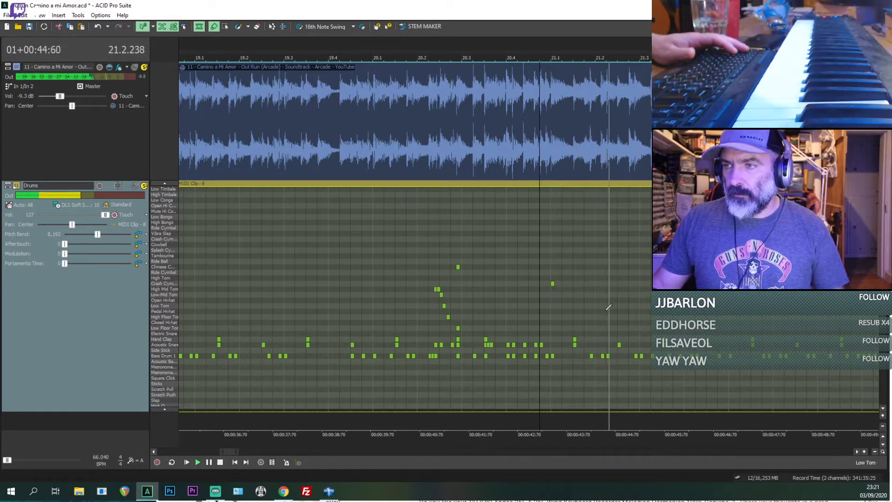
# Step: Listen onward from bar 21 through bar 28 to locate the next drum fill
pyautogui.scroll(-4, 553, 285)
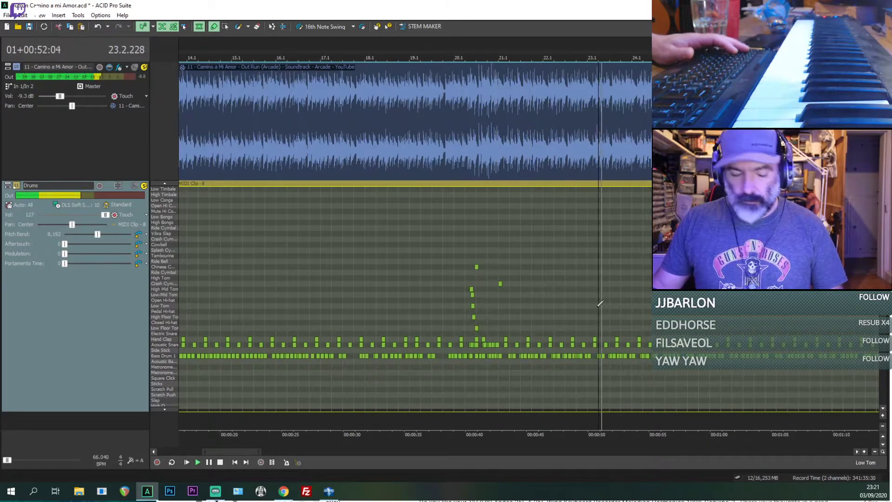
pyautogui.scroll(-2, 627, 296)
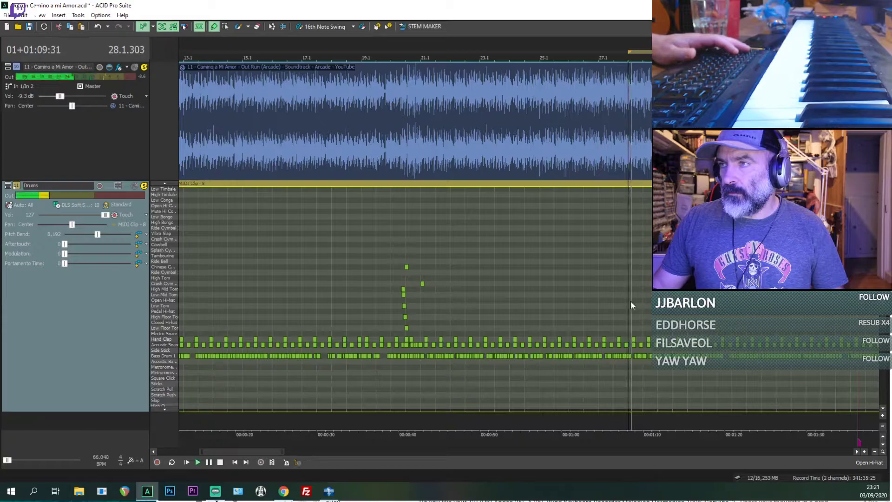
pyautogui.scroll(3, 633, 302)
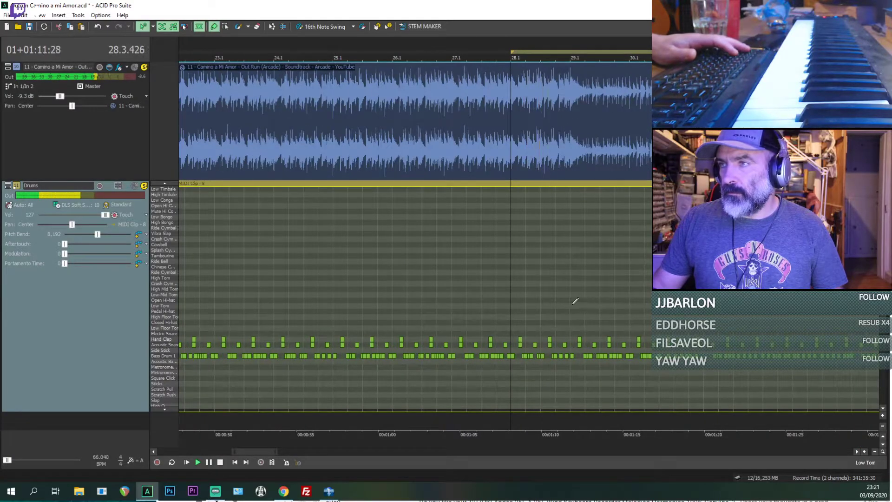
pyautogui.press('space')
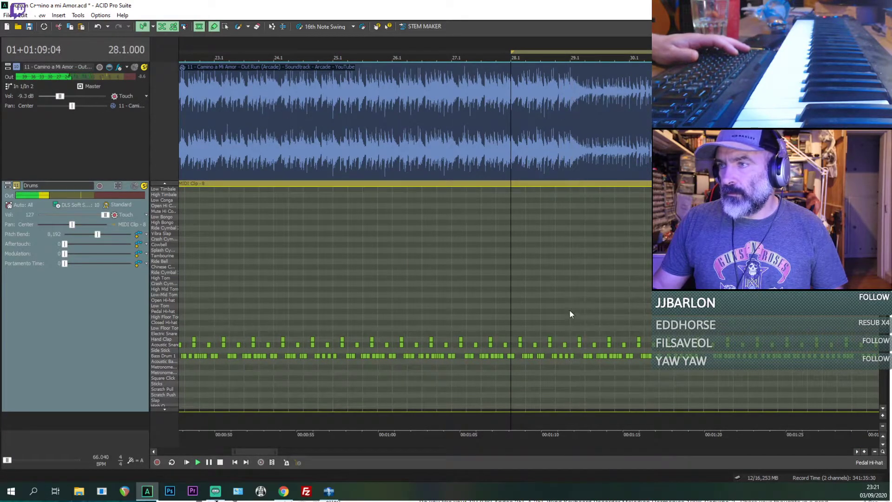
pyautogui.press('space')
pyautogui.click(559, 311)
pyautogui.scroll(3, 562, 308)
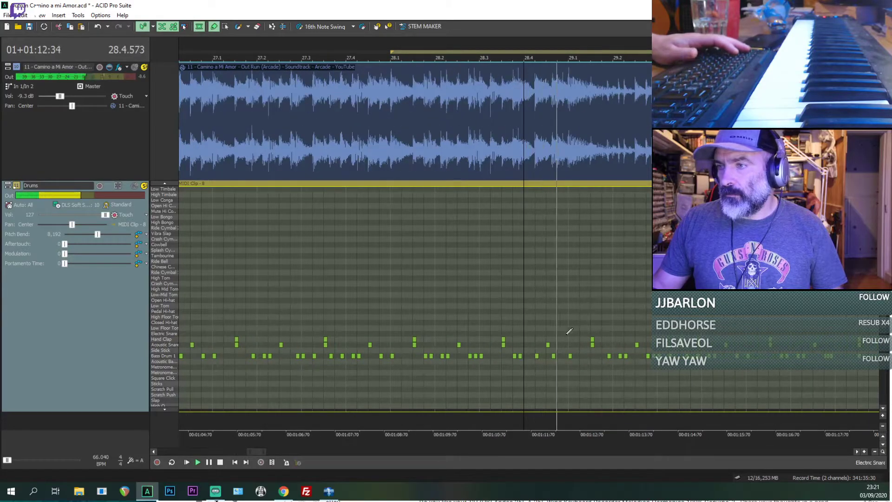
# Step: Replay the end of bar 28 from the Acoustic Snare hit at 28.4.384 to pinpoint the short snare fill
pyautogui.press('space')
pyautogui.click(549, 345)
pyautogui.press('space')
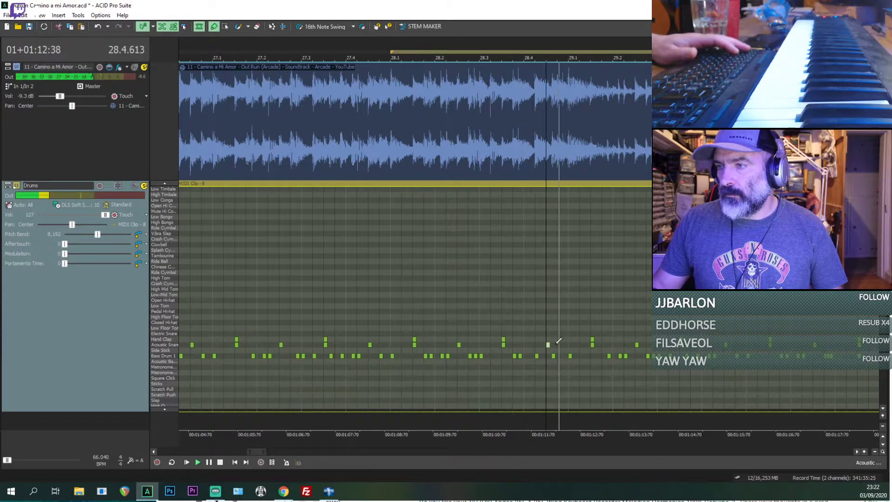
pyautogui.press('space')
pyautogui.press('space')
pyautogui.scroll(1, 573, 348)
pyautogui.press('space')
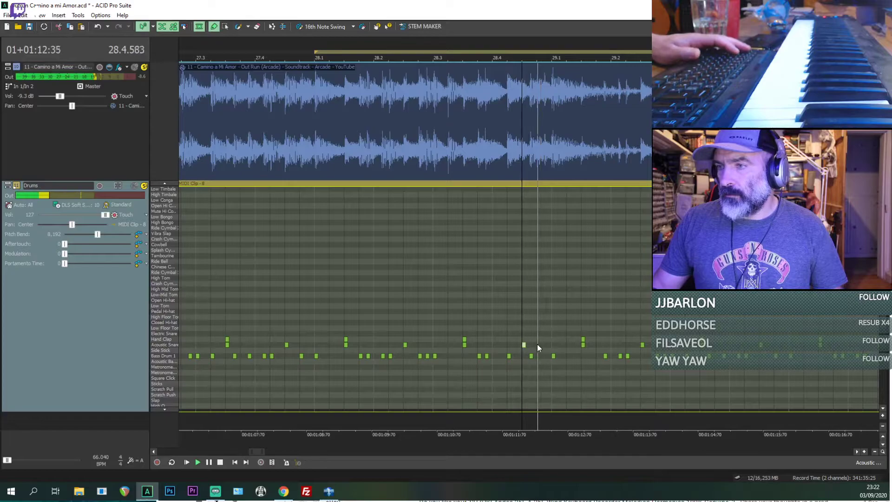
pyautogui.press('space')
pyautogui.scroll(1, 523, 349)
pyautogui.press('space')
# Step: Add two Acoustic Snare hits after 28.4.384 in the last half-beat of bar 28 and play them back
pyautogui.press('space')
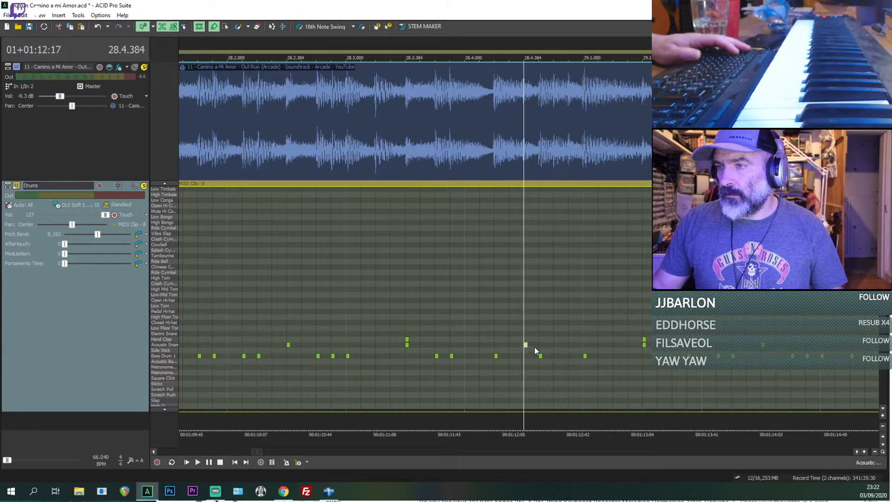
pyautogui.press('space')
pyautogui.press('space')
pyautogui.press('space')
pyautogui.press('space')
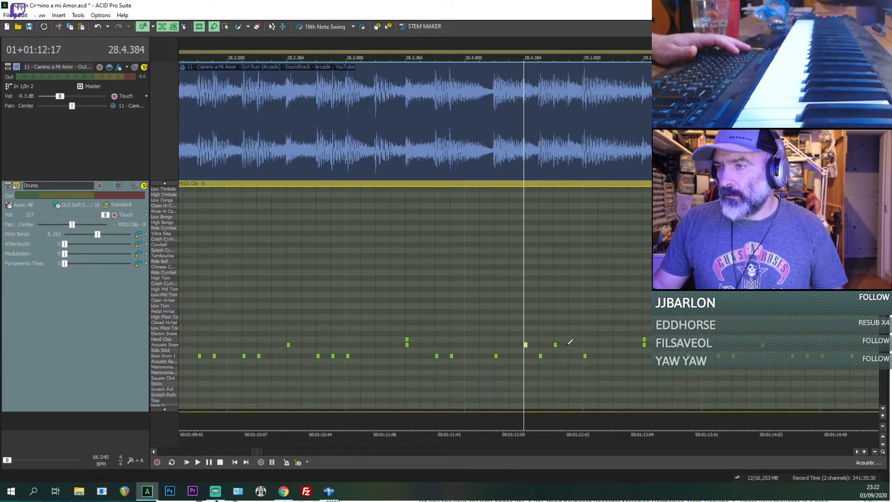
pyautogui.press('space')
# Step: Place a Crash Cymbal hit at the start of bar 29 and play from 28.4.384
pyautogui.press('space')
pyautogui.scroll(-1, 576, 341)
pyautogui.press('space')
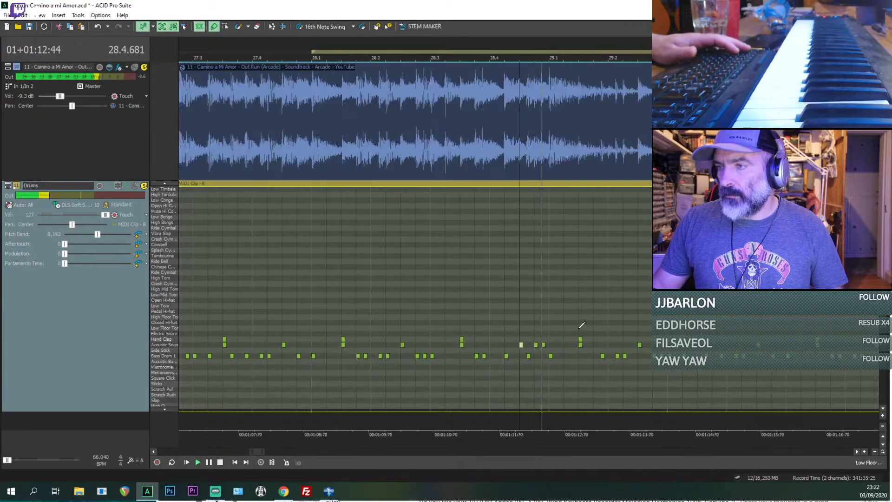
pyautogui.press('space')
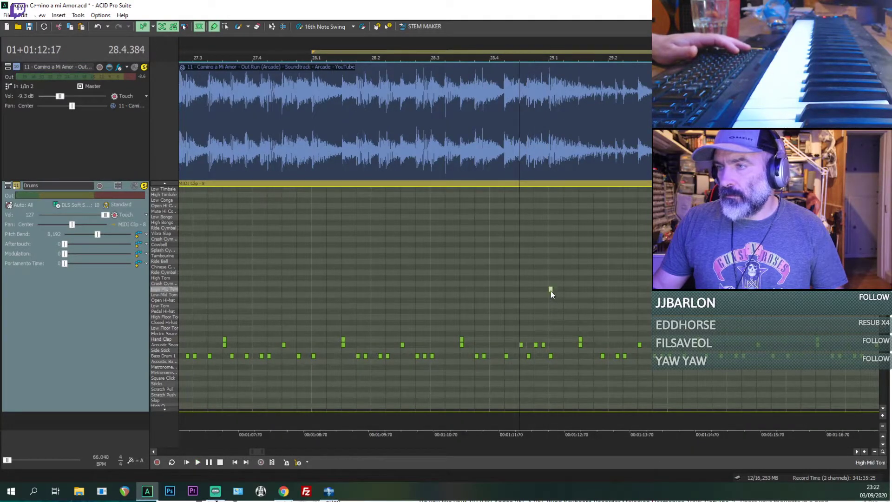
pyautogui.moveTo(550, 280); pyautogui.dragTo(550, 283)
pyautogui.press('space')
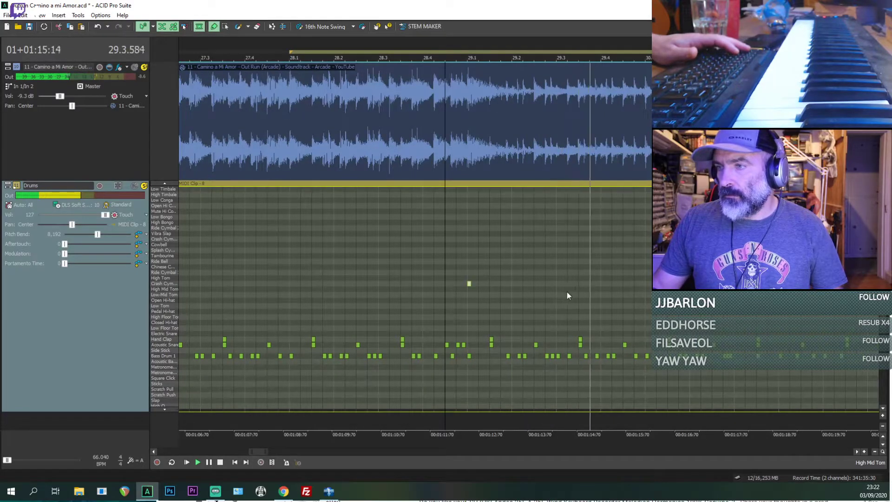
# Step: Listen on into bar 30 and replay from 30.2.384 to locate the next drum fill
pyautogui.scroll(-1, 566, 292)
pyautogui.scroll(-1, 567, 292)
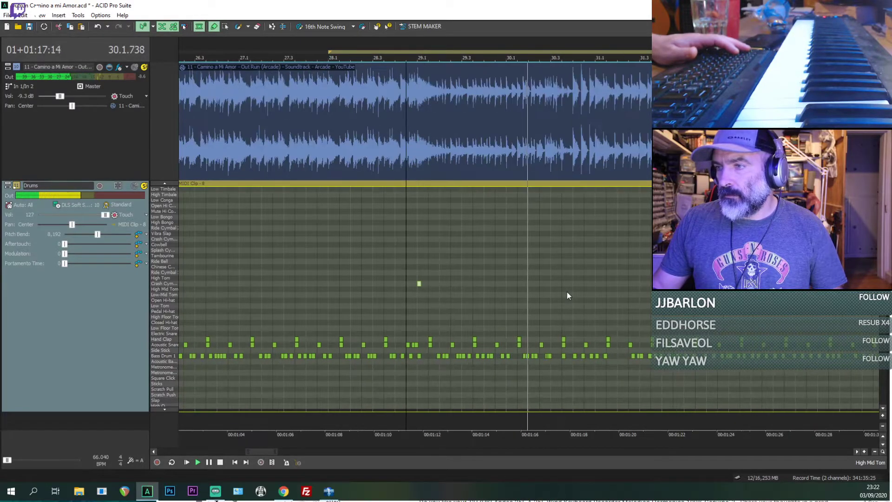
pyautogui.click(541, 318)
pyautogui.scroll(1, 541, 322)
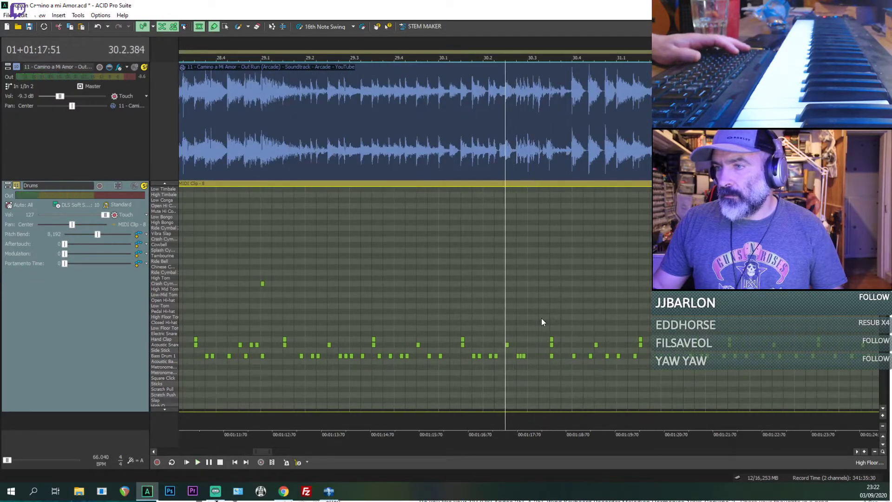
pyautogui.scroll(1, 541, 322)
pyautogui.press('space')
pyautogui.press('space')
pyautogui.press('space')
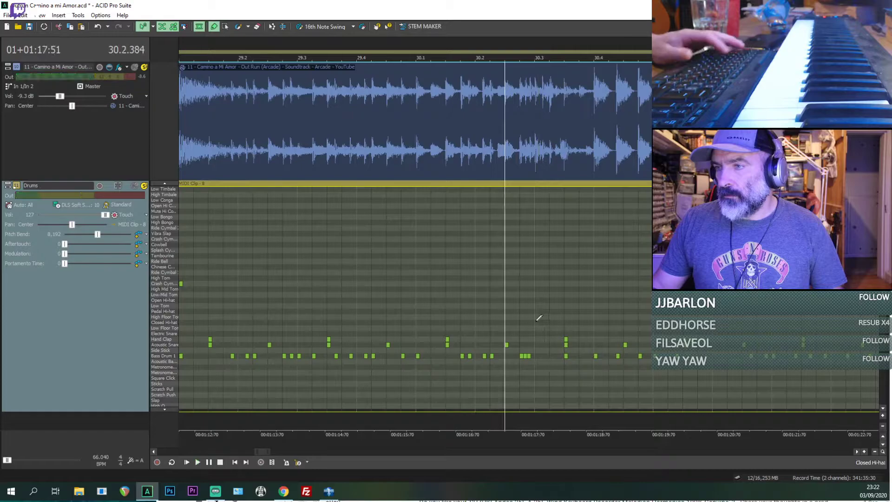
# Step: Paste the copied tom fill at 30.3.000 and play it against the reference track
pyautogui.click(537, 320)
pyautogui.hotkey('ctrl', 'v')
pyautogui.click(535, 320)
pyautogui.press('space')
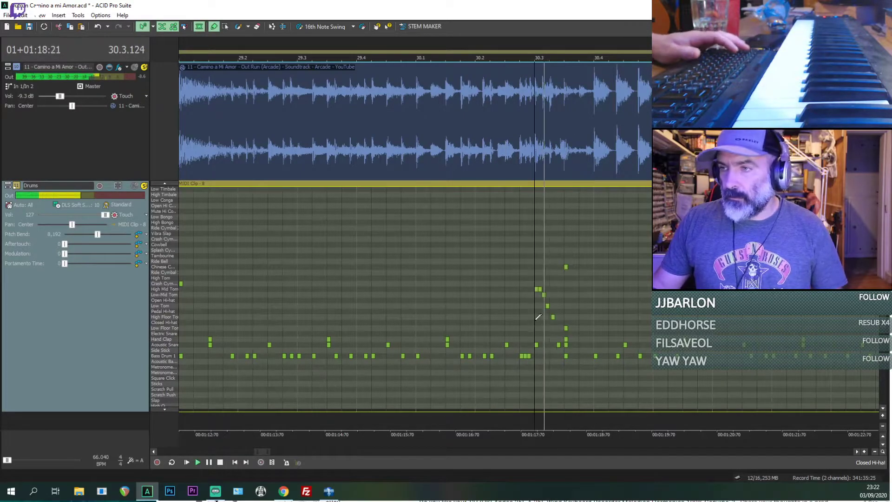
pyautogui.scroll(-1, 534, 320)
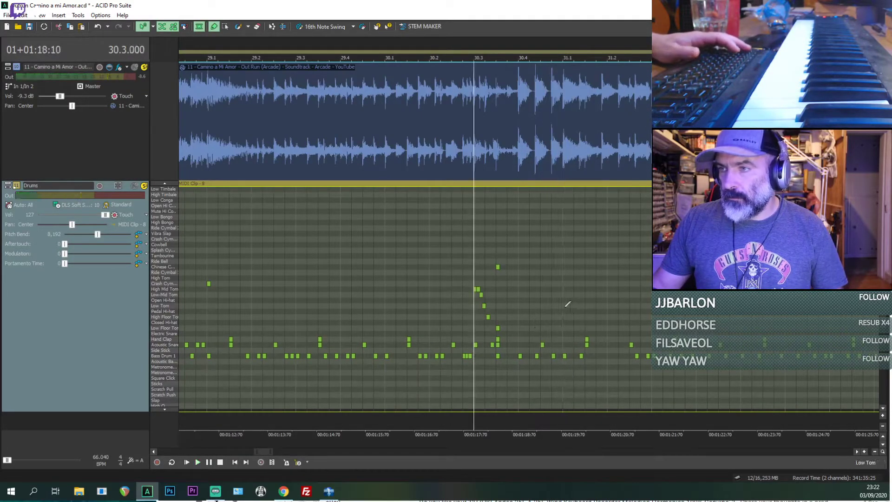
# Step: Delete the Acoustic Snare hit on the second half of beat 4 in bar 30 and replay from 30.3.672
pyautogui.scroll(1, 565, 311)
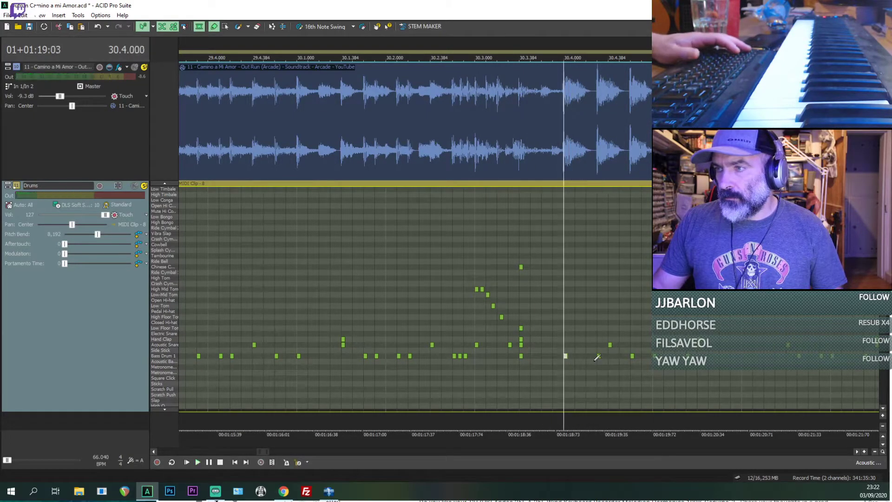
pyautogui.press('space')
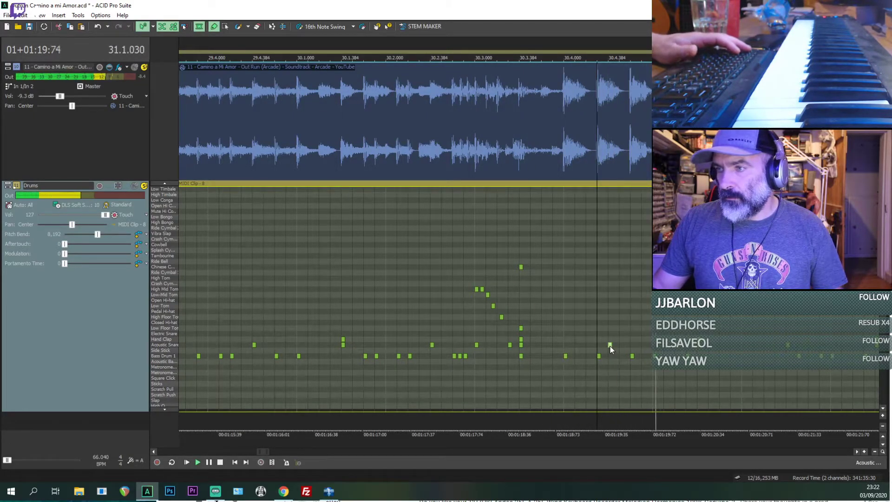
pyautogui.click(610, 345)
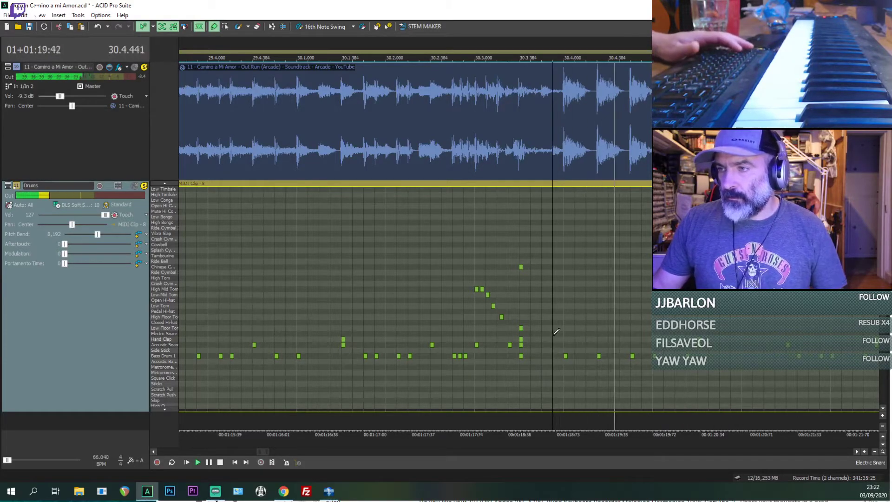
pyautogui.press('space')
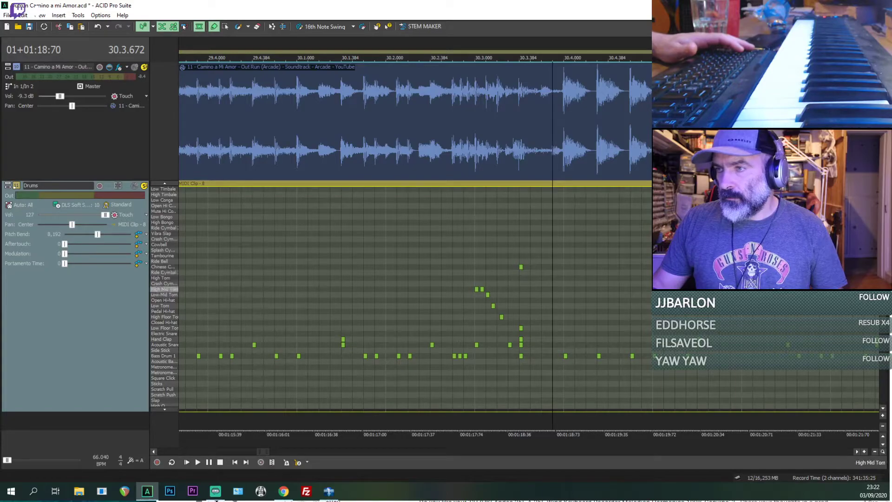
# Step: Add a Crash Cymbal hit at the start of bar 31 and listen on into bar 33
pyautogui.press('space')
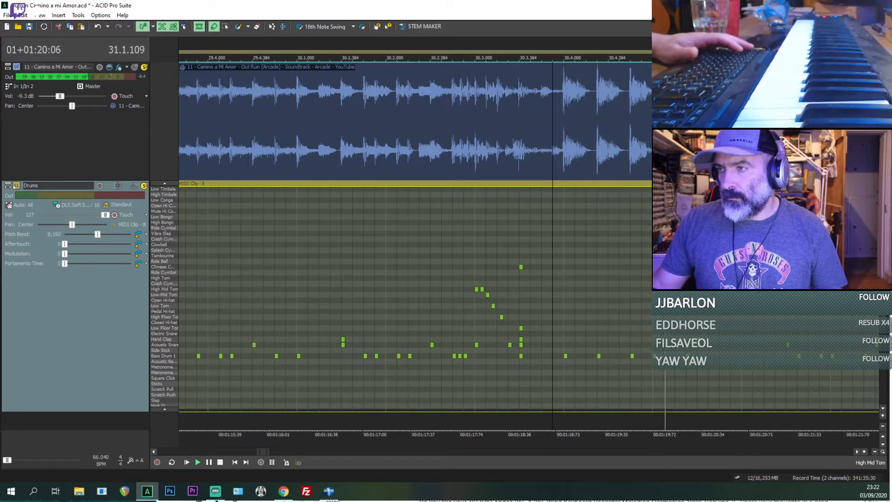
pyautogui.scroll(-2, 509, 284)
pyautogui.scroll(-2, 509, 284)
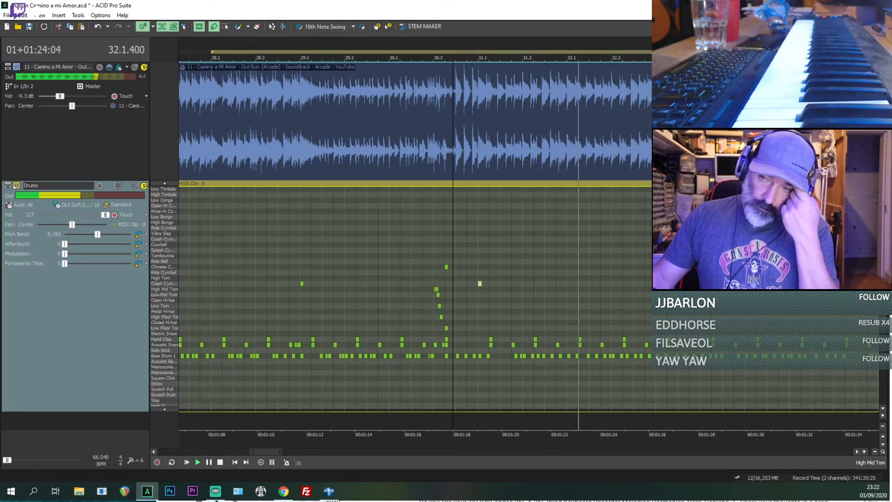
pyautogui.scroll(-4, 650, 289)
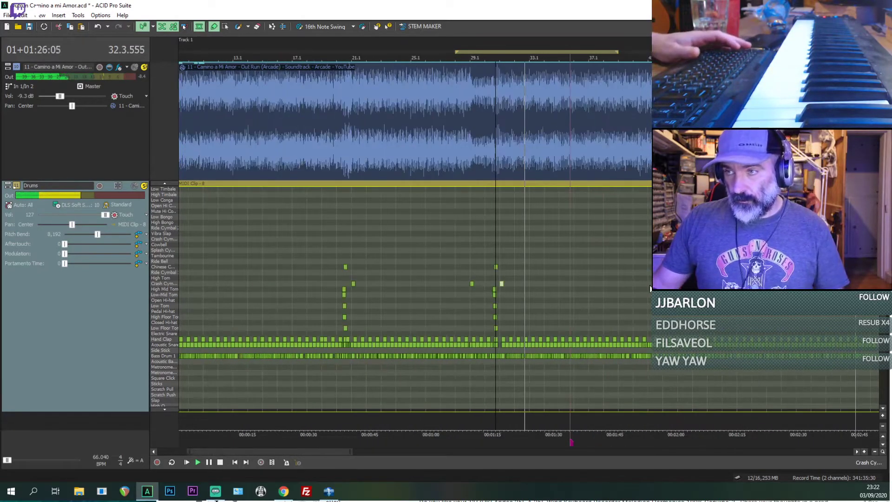
pyautogui.scroll(4, 651, 288)
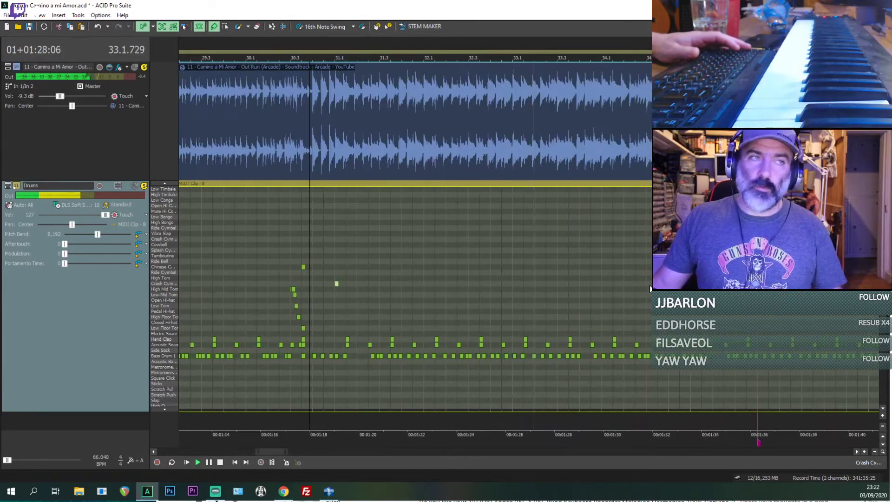
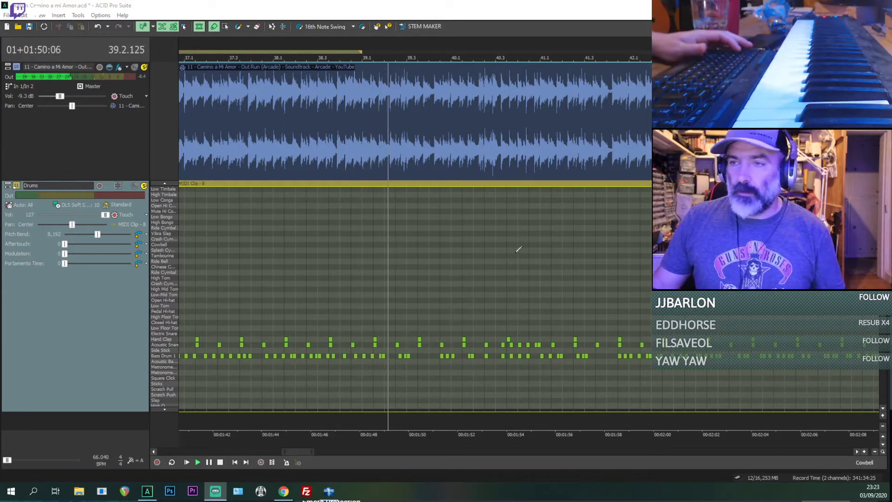
# Step: Replay the song from several points across bars 33 to 35 to compare the drums with the reference
pyautogui.scroll(-4, 375, 323)
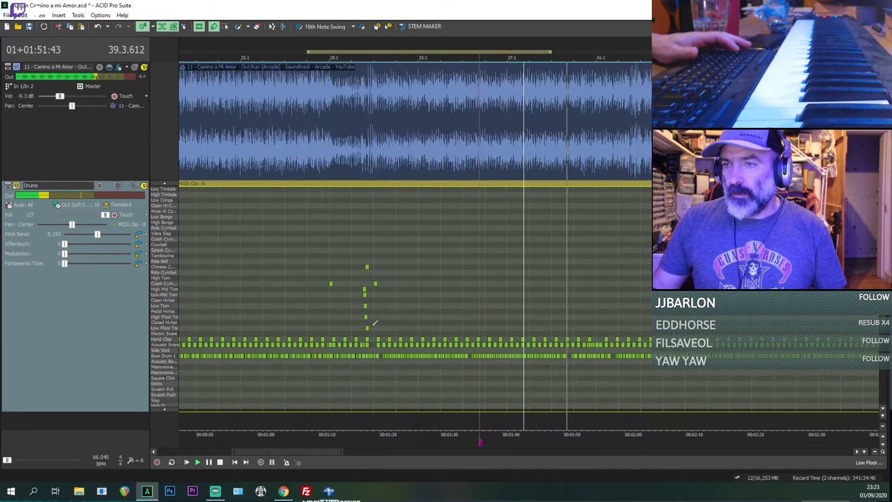
pyautogui.click(406, 314)
pyautogui.click(422, 313)
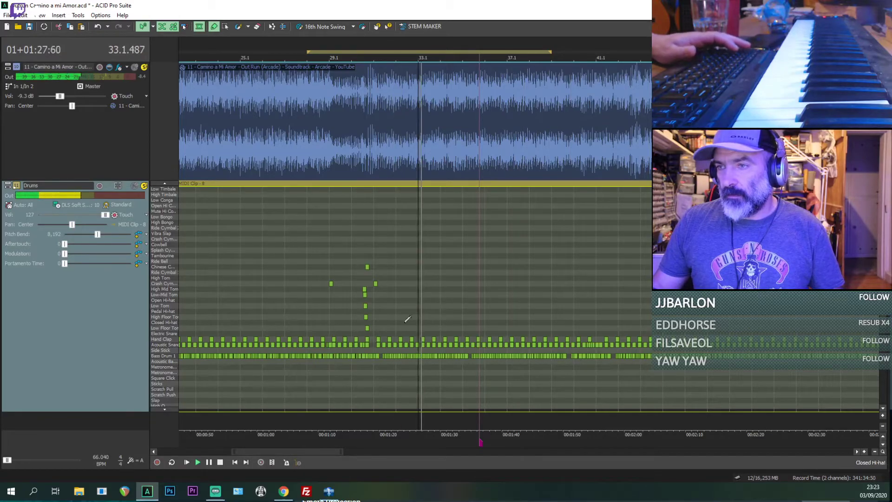
pyautogui.click(440, 313)
pyautogui.click(464, 310)
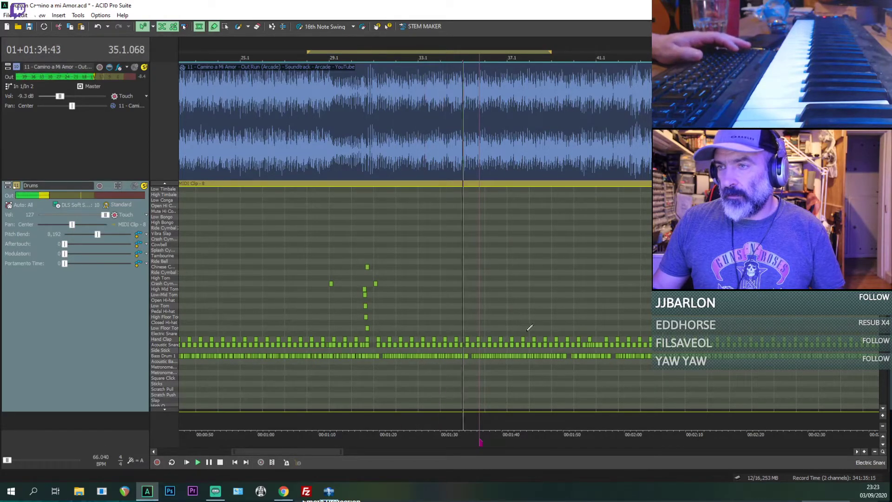
pyautogui.scroll(3, 527, 330)
pyautogui.click(491, 321)
pyautogui.scroll(2, 493, 320)
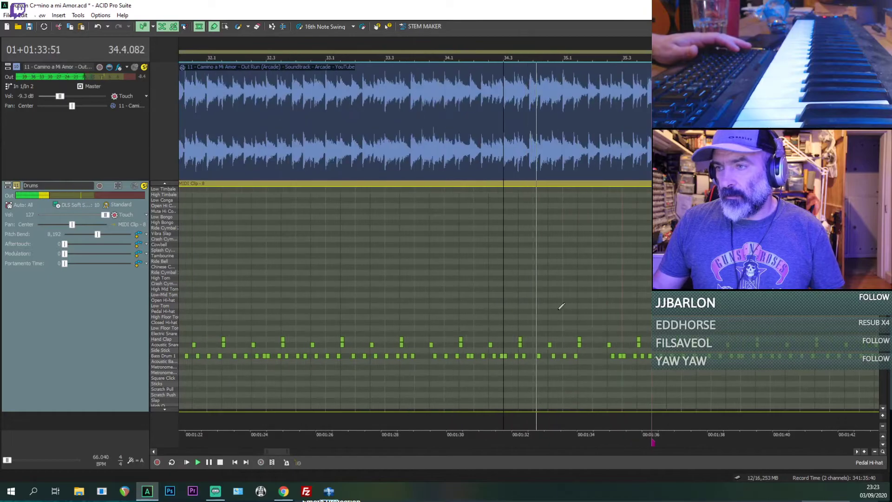
pyautogui.scroll(-3, 581, 298)
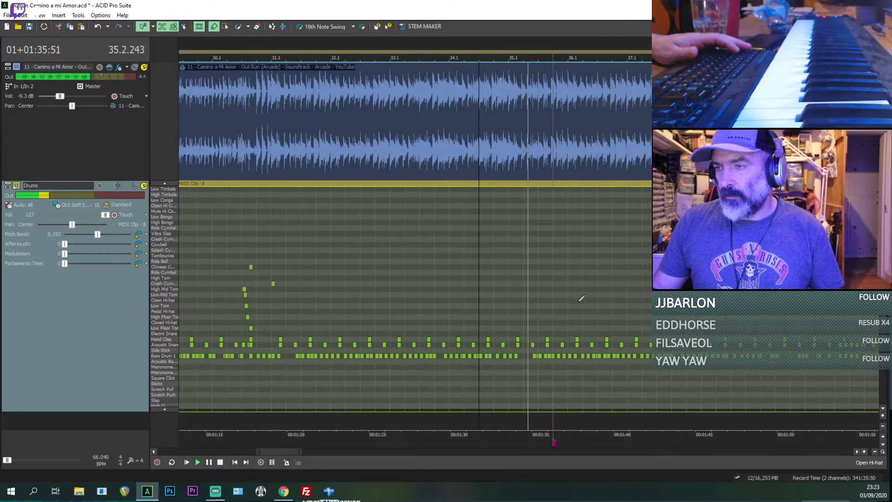
# Step: Listen on from bar 36 into bar 39 and replay around bar 38 to locate the next drum change
pyautogui.click(570, 304)
pyautogui.click(653, 301)
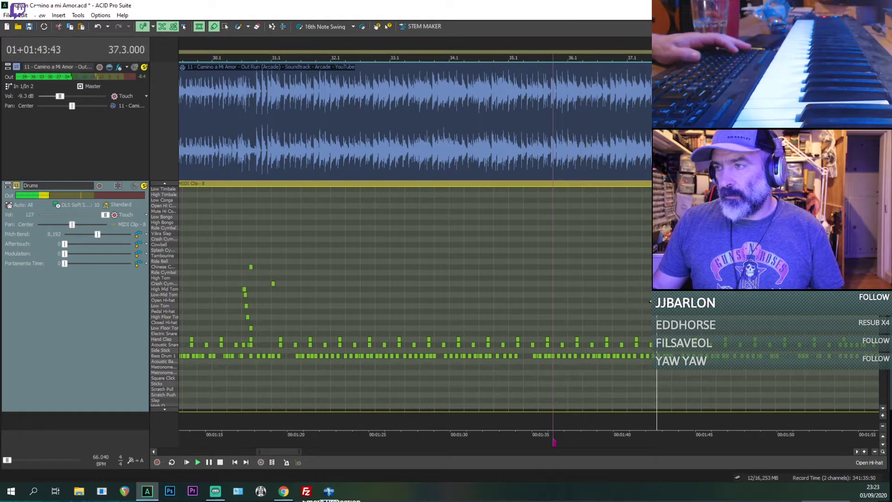
pyautogui.scroll(-1, 580, 302)
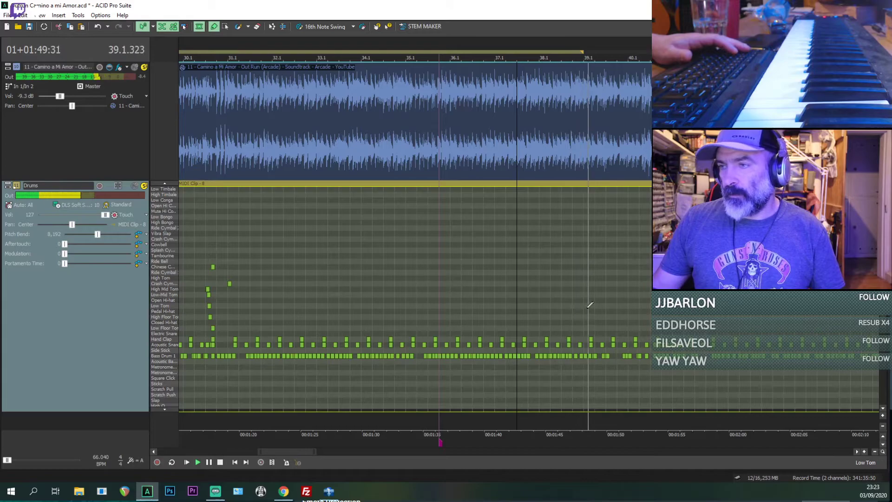
pyautogui.scroll(3, 587, 308)
pyautogui.click(517, 292)
pyautogui.click(492, 292)
pyautogui.scroll(2, 565, 309)
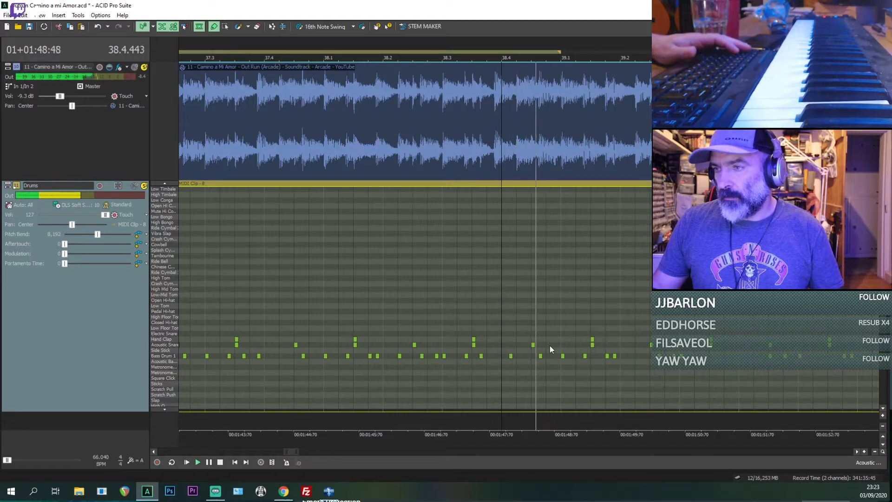
# Step: Add an Acoustic Snare hit at 38.4.672 and remove the stray Side Stick hit beside it
pyautogui.press('space')
pyautogui.press('space')
pyautogui.scroll(2, 544, 360)
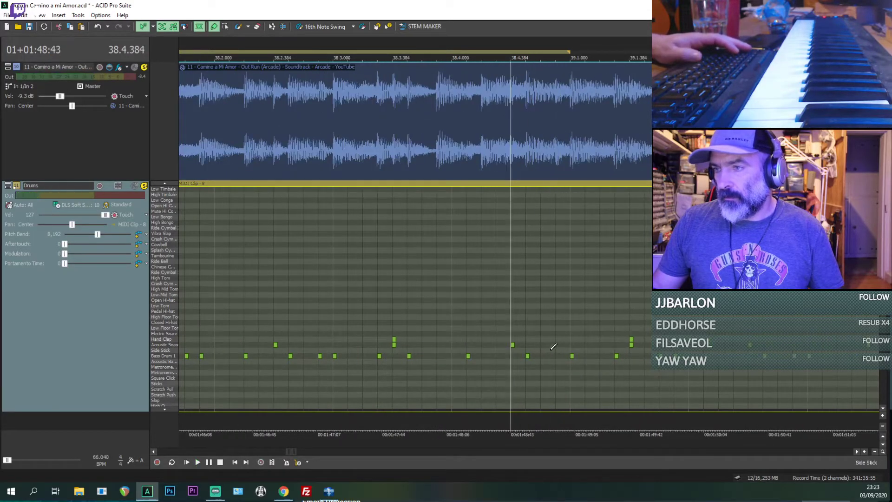
pyautogui.press('space')
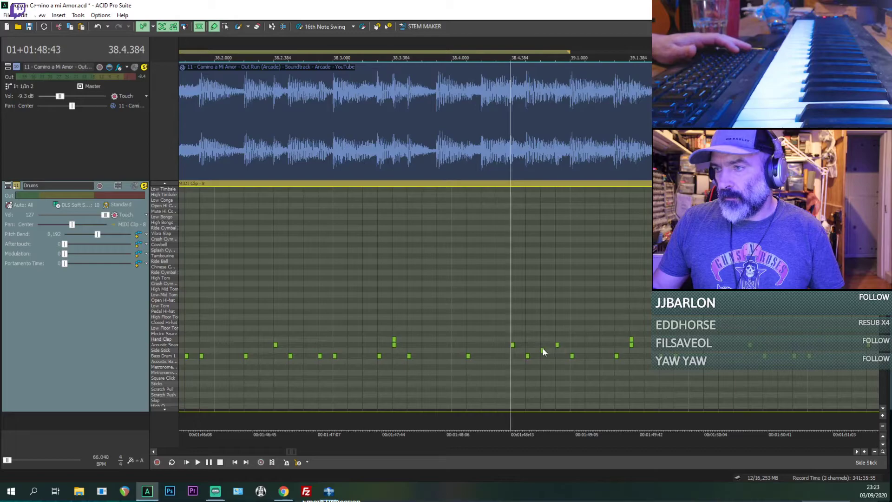
pyautogui.click(542, 351)
# Step: Add a Crash Cymbal hit at the start of bar 39 and play it back
pyautogui.click(572, 256)
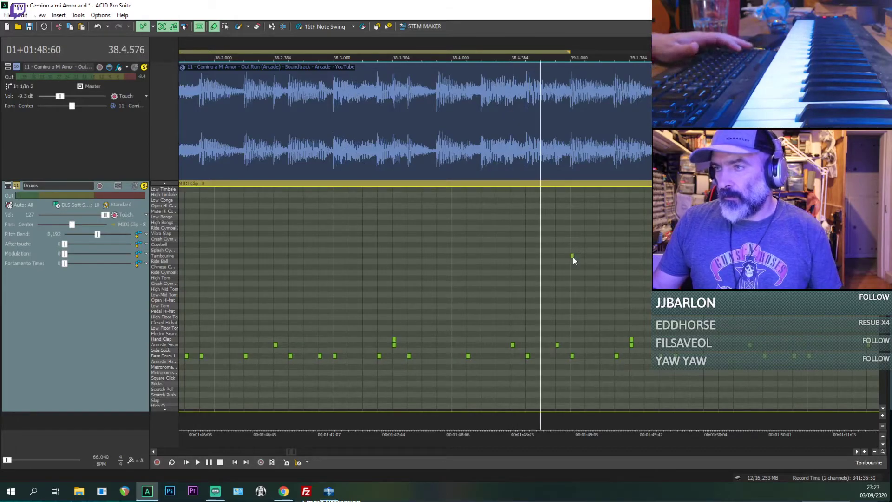
pyautogui.moveTo(572, 277); pyautogui.dragTo(572, 245)
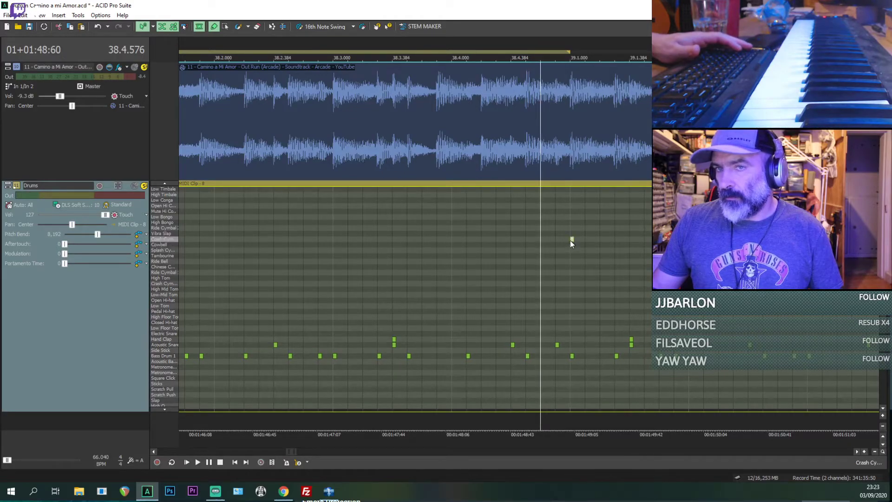
pyautogui.moveTo(571, 288); pyautogui.dragTo(571, 284)
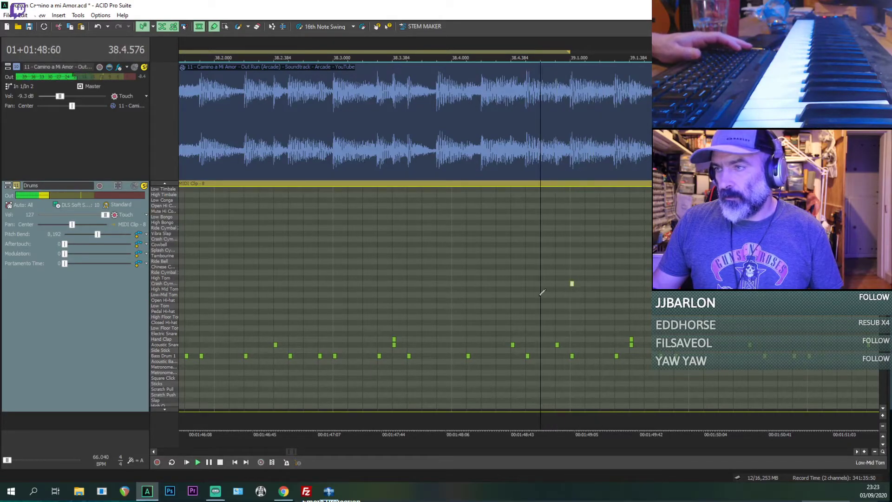
pyautogui.press('space')
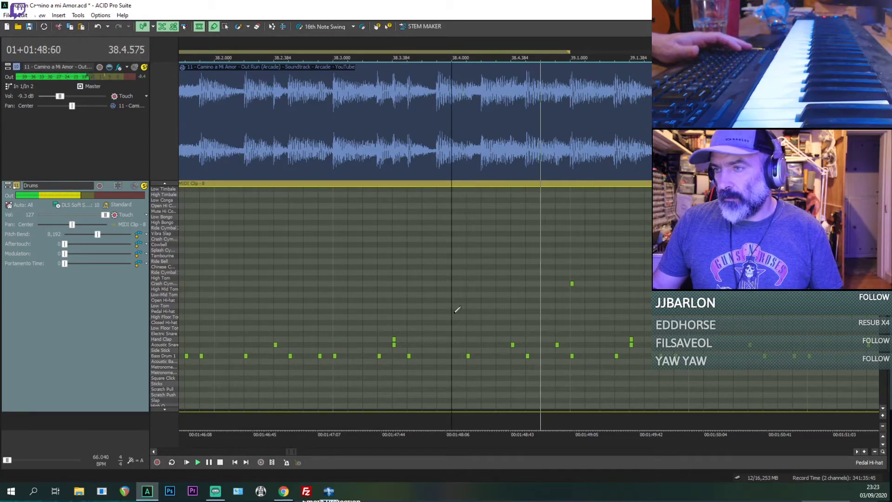
# Step: Replay the end of bar 38 with the reference track muted and listen on into bar 40
pyautogui.scroll(-1, 564, 316)
pyautogui.press('space')
pyautogui.press('space')
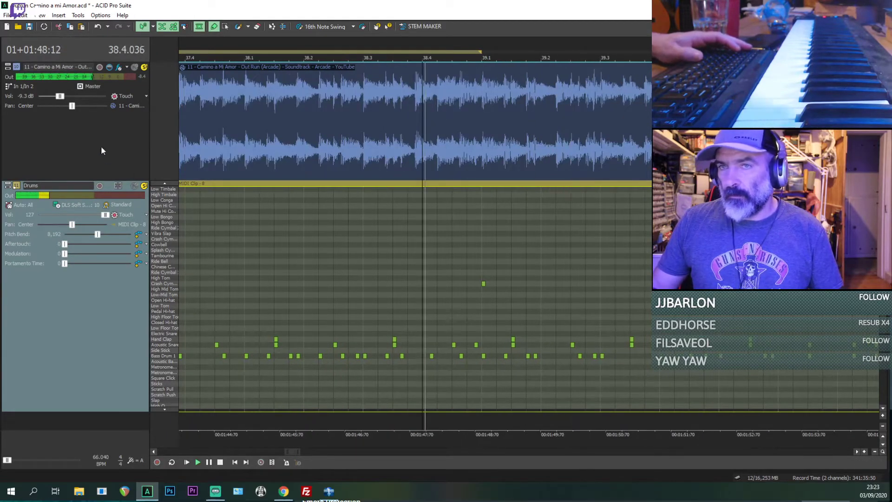
pyautogui.click(135, 67)
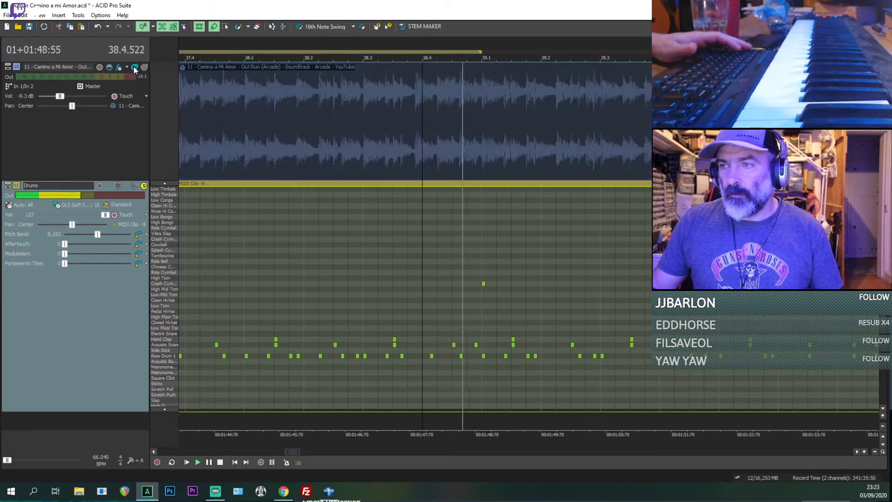
pyautogui.press('space')
pyautogui.scroll(-1, 593, 257)
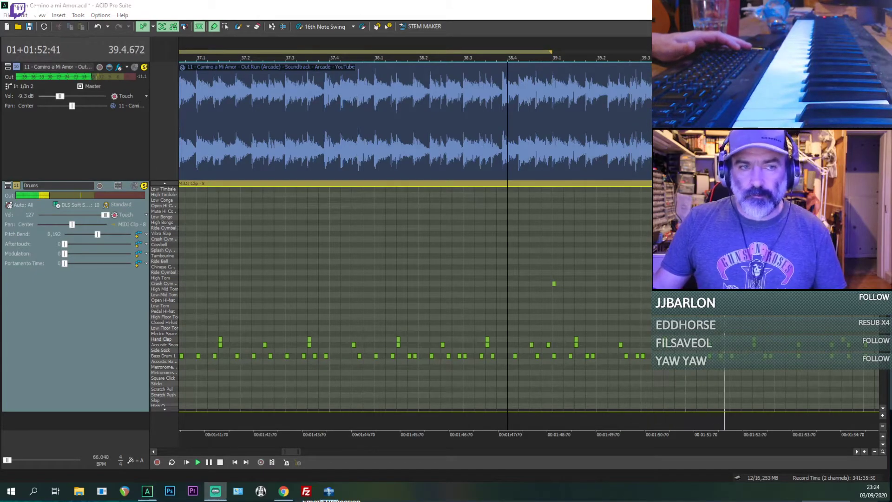
# Step: Replay bar 40 from 40.1.576 and 40.2.192 to find where the drum fill starts
pyautogui.click(763, 319)
pyautogui.scroll(4, 761, 319)
pyautogui.press('space')
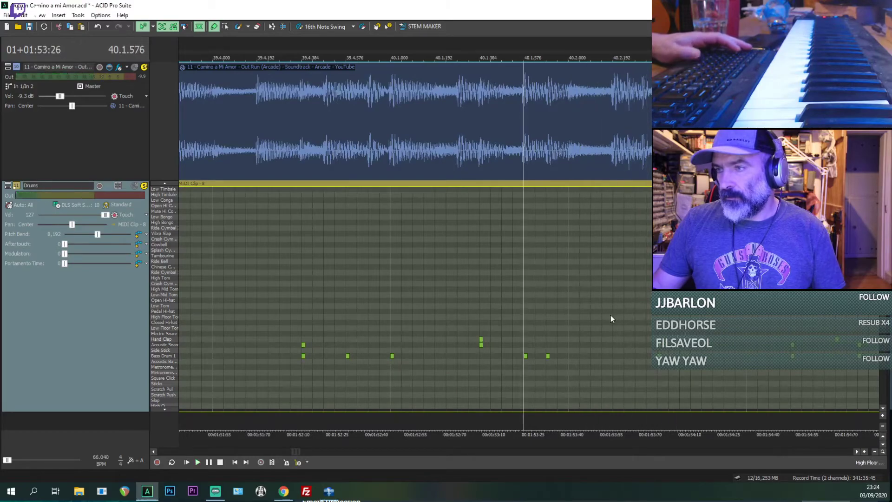
pyautogui.press('space')
pyautogui.press('space')
pyautogui.press('space')
pyautogui.press('space')
pyautogui.click(616, 314)
pyautogui.press('space')
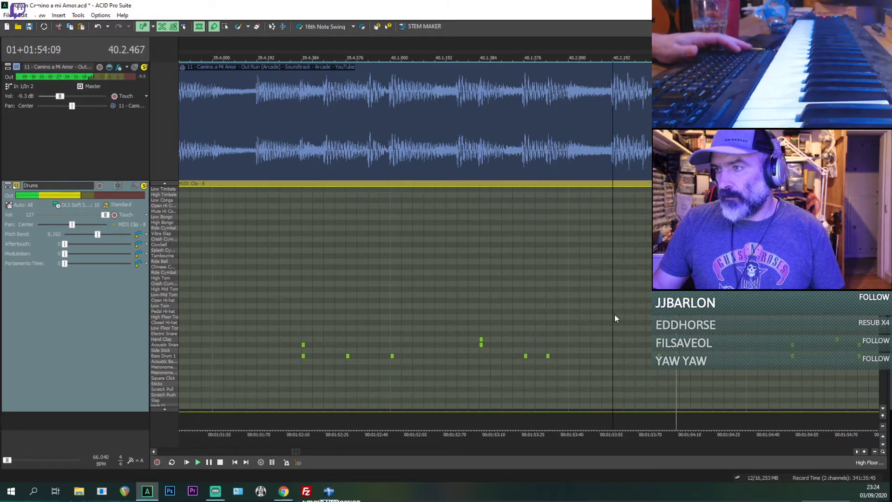
pyautogui.press('space')
pyautogui.press('space')
pyautogui.press('space')
# Step: Paste the copied tom fill at 40.2.384 and play it against the reference track
pyautogui.click(657, 318)
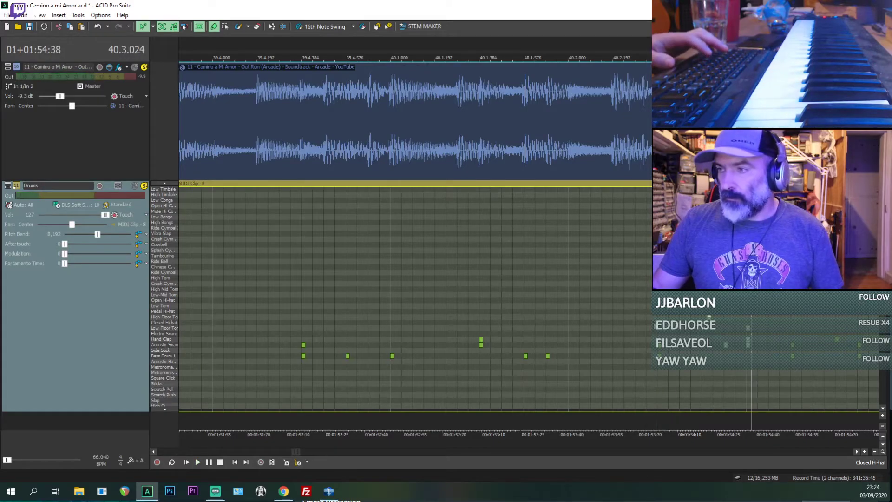
pyautogui.press('space')
pyautogui.press('space')
pyautogui.press('space')
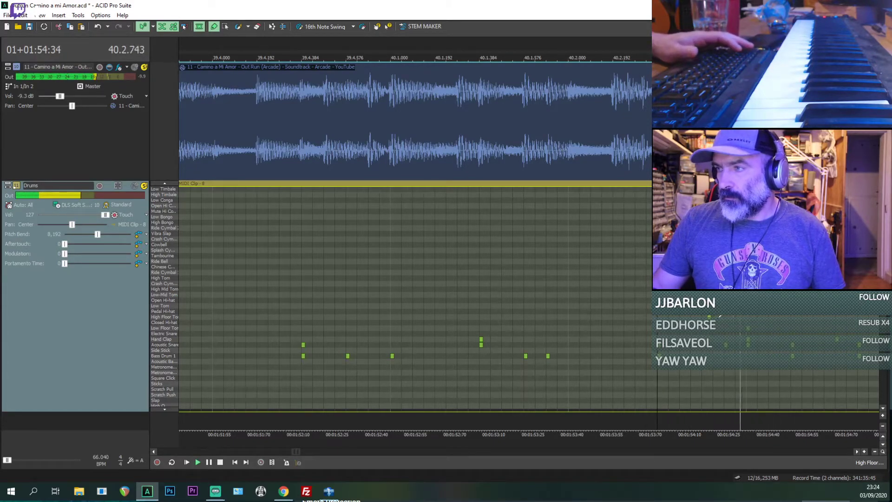
pyautogui.press('space')
pyautogui.press('space')
pyautogui.press('space')
pyautogui.press('space')
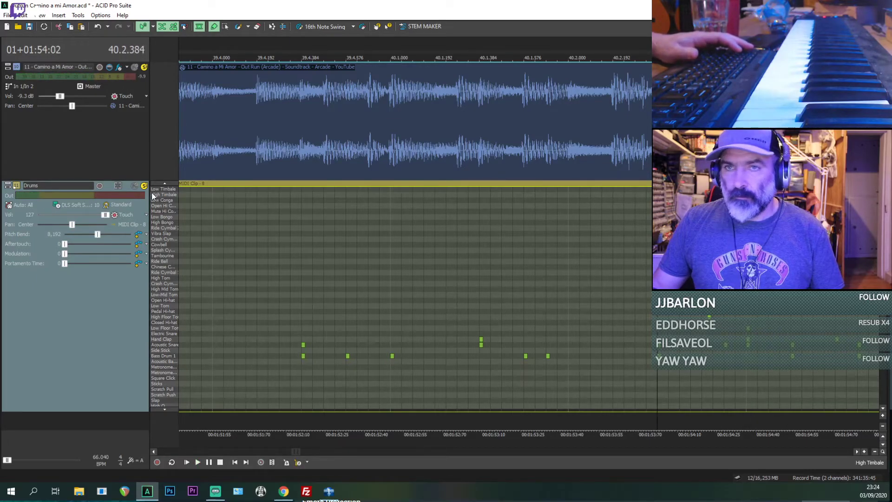
# Step: Mute the Drums track and add Chinese Cymbal and Crash Cymbal hits at 40.2.672, removing the stray cymbal hits around them
pyautogui.click(134, 187)
pyautogui.press('space')
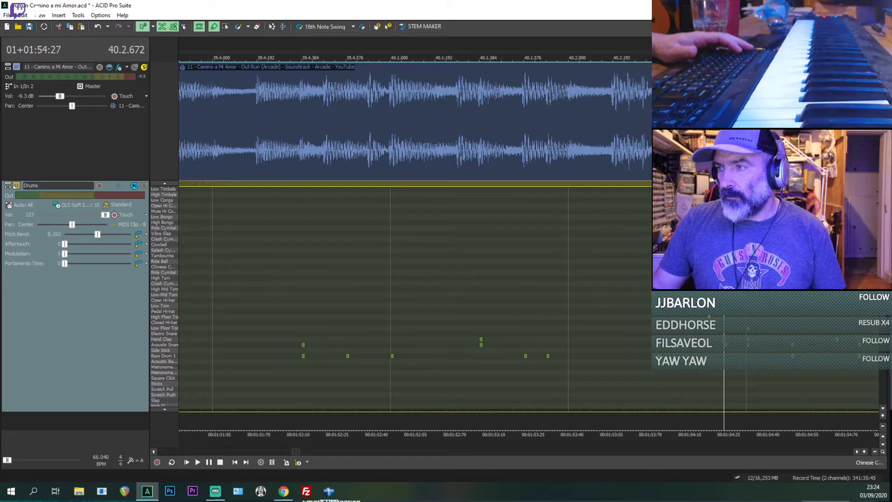
pyautogui.scroll(1, 460, 283)
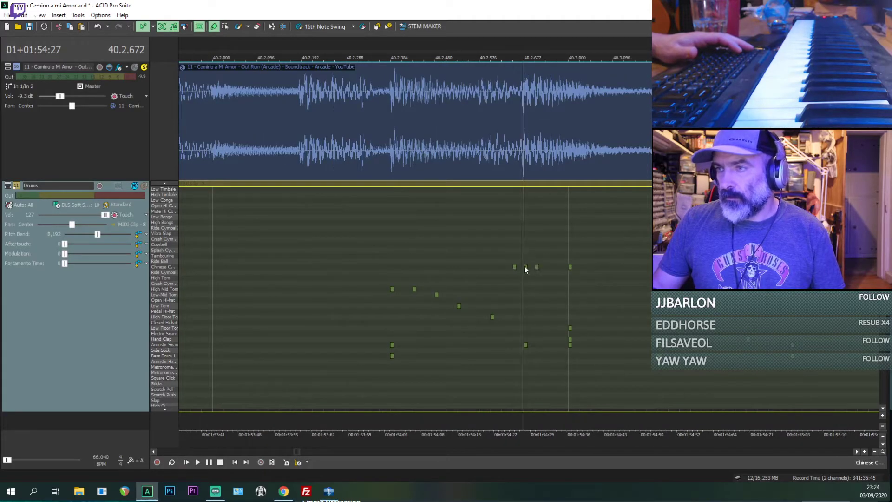
pyautogui.click(514, 266)
pyautogui.click(537, 266)
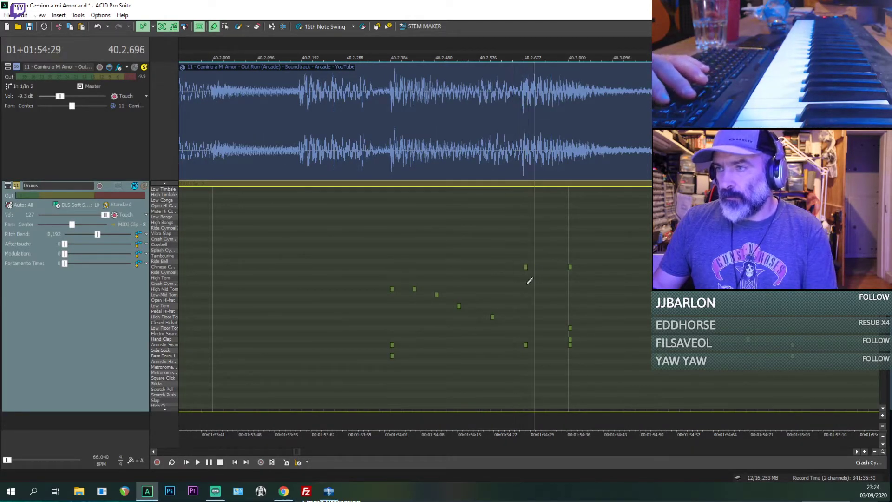
pyautogui.click(534, 283)
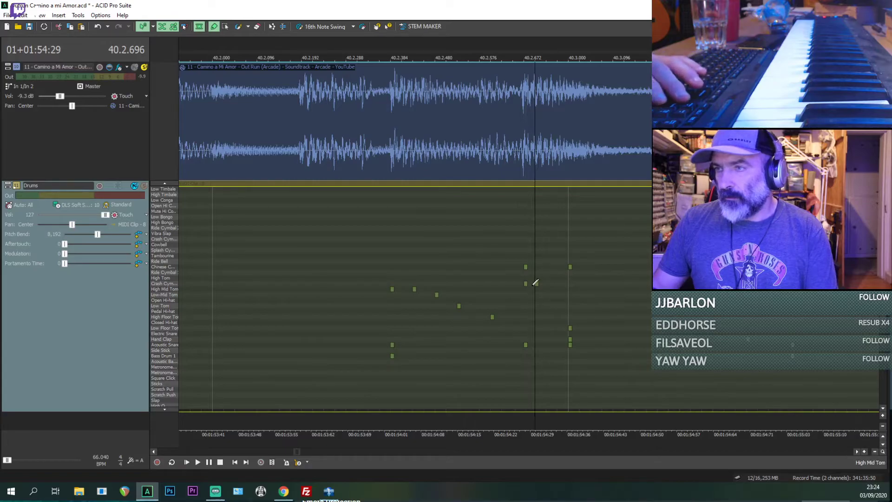
# Step: Delete the Low Floor Tom, Hand Clap, Acoustic Snare and Chinese Cymbal hits at 40.3.000, and replay the end of the fill
pyautogui.click(570, 330)
pyautogui.click(570, 339)
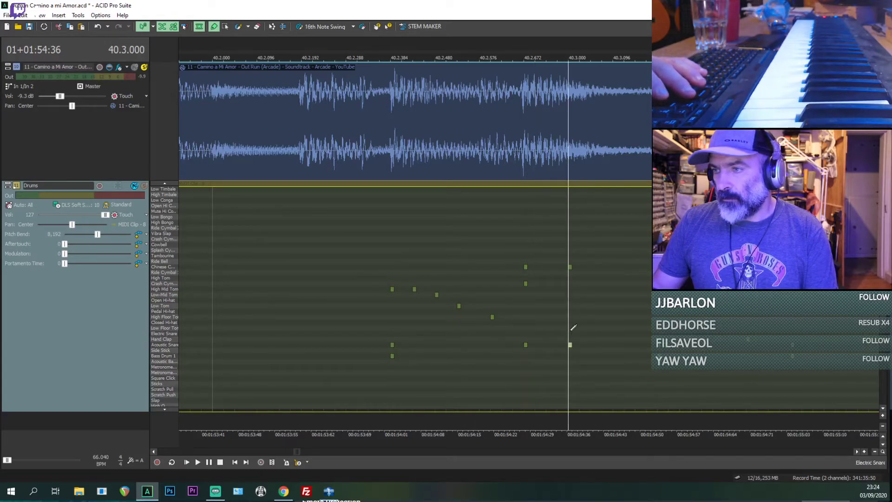
pyautogui.click(570, 267)
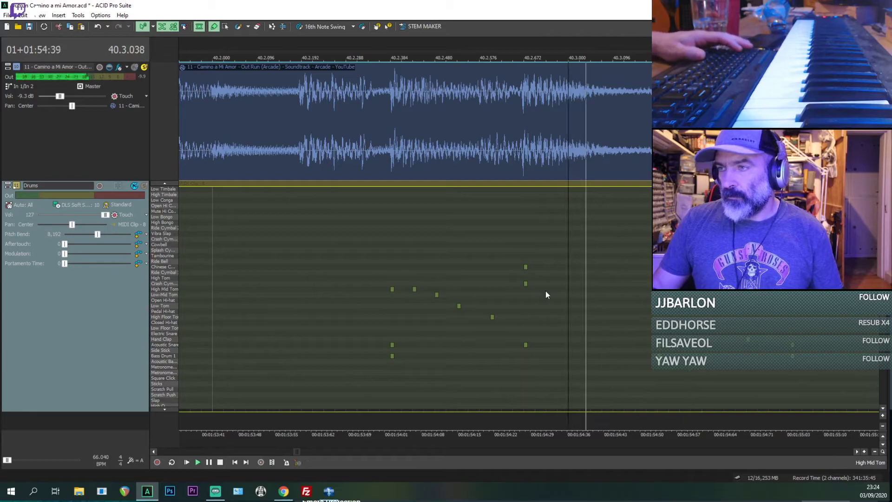
pyautogui.click(513, 294)
pyautogui.press('space')
pyautogui.press('space')
pyautogui.click(527, 298)
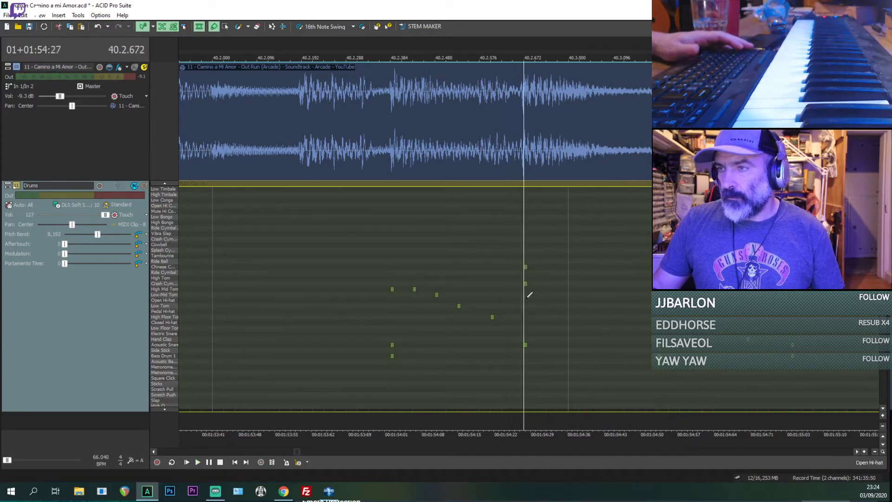
# Step: Replay the reference track from early in bar 40 and from 40.2.192 to examine the lead-in to the fill
pyautogui.press('space')
pyautogui.press('space')
pyautogui.scroll(-3, 465, 297)
pyautogui.click(320, 289)
pyautogui.press('space')
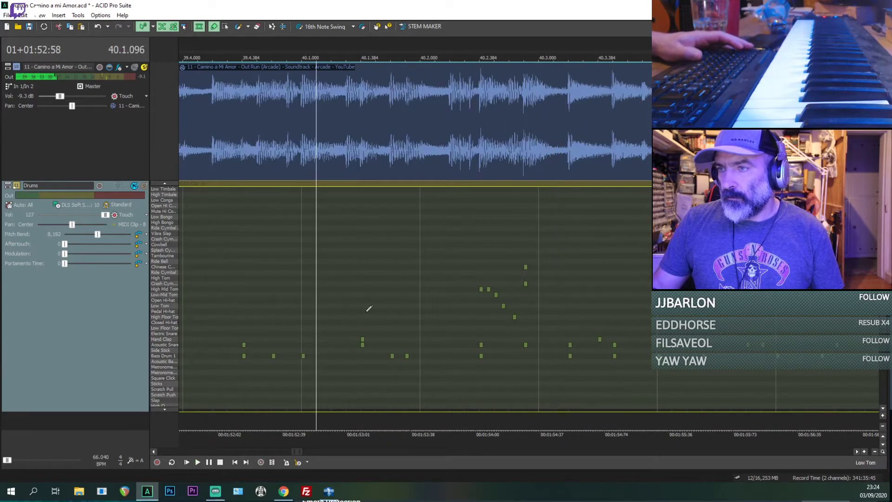
pyautogui.press('space')
pyautogui.press('space')
pyautogui.press('space')
pyautogui.click(450, 360)
pyautogui.press('space')
pyautogui.press('space')
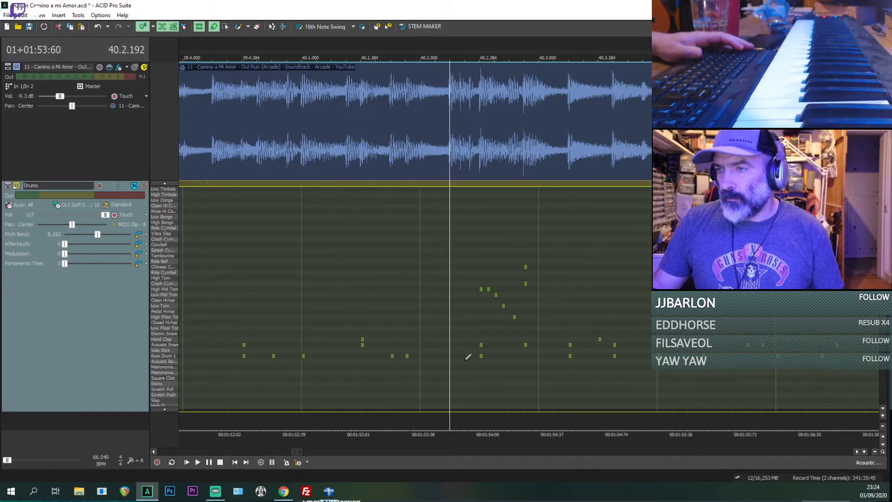
pyautogui.press('space')
pyautogui.press('space')
# Step: Add three consecutive Bass Drum 1 hits from 40.2.192, just before the tom fill, and replay the passage
pyautogui.scroll(1, 482, 363)
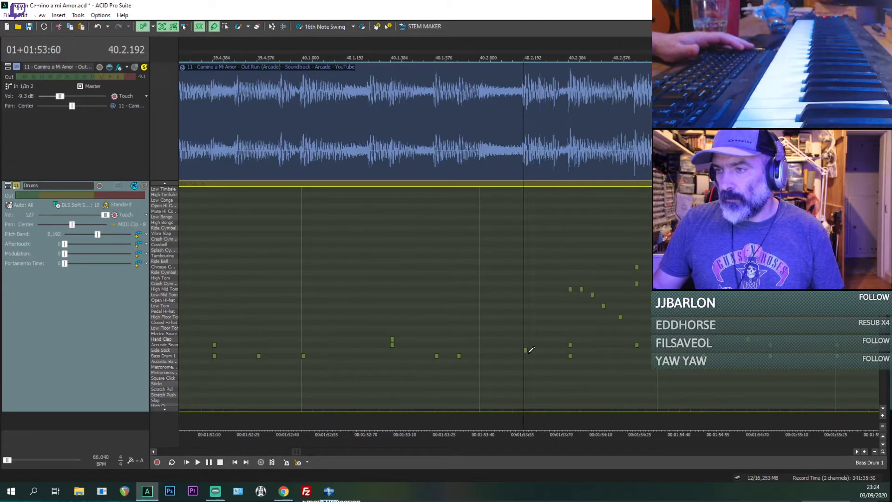
pyautogui.moveTo(525, 351); pyautogui.dragTo(525, 356)
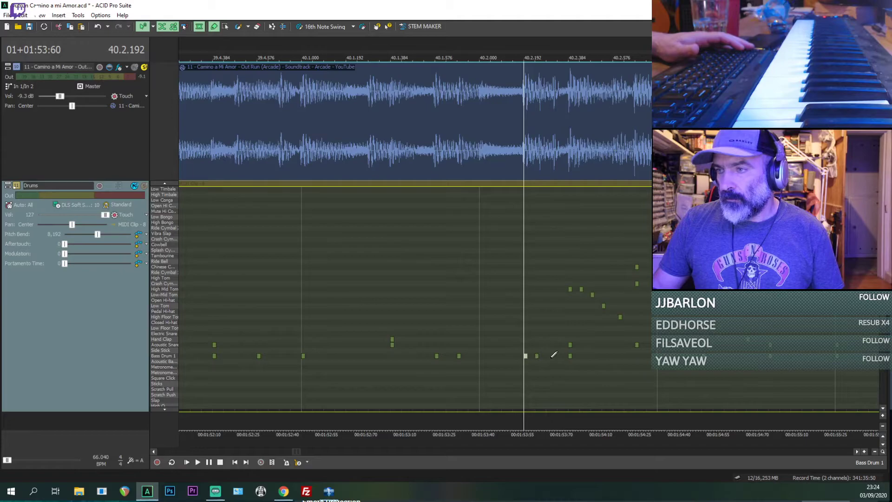
pyautogui.press('space')
pyautogui.press('space')
pyautogui.press('space')
pyautogui.press('space')
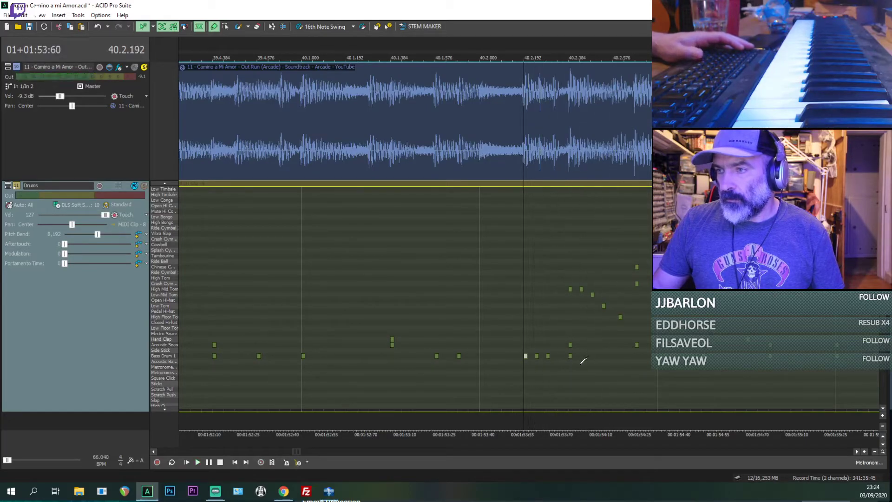
pyautogui.press('space')
pyautogui.press('space')
pyautogui.press('space')
pyautogui.press('space')
# Step: Solo the Drums track and compare the bar 40 fill with the reference muted, then with both tracks soloed
pyautogui.press('space')
pyautogui.press('Down')
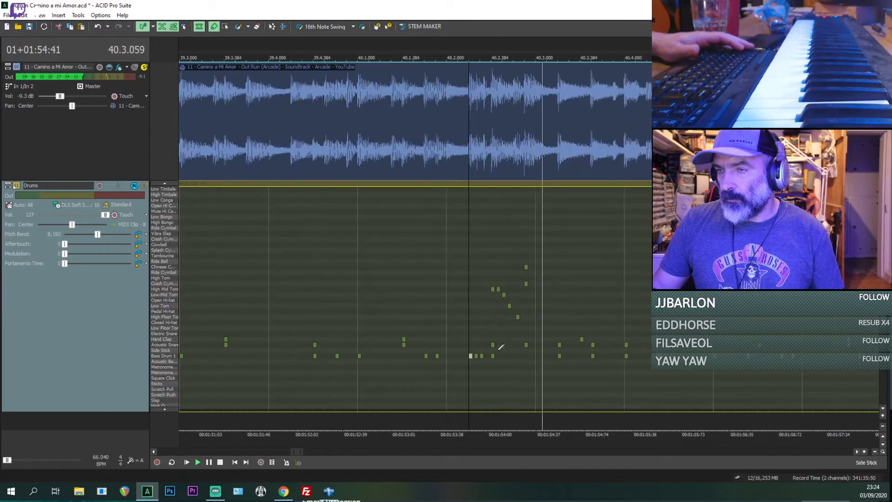
pyautogui.press('space')
pyautogui.click(144, 187)
pyautogui.press('space')
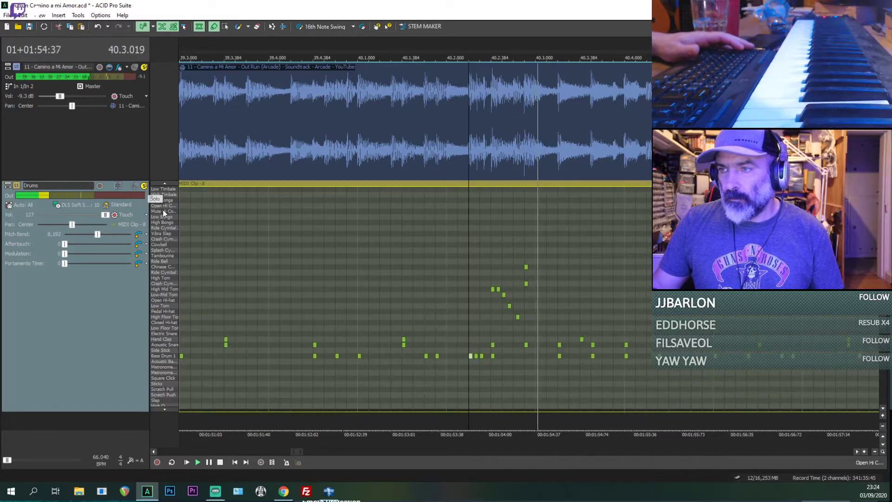
pyautogui.press('space')
pyautogui.click(135, 67)
pyautogui.press('space')
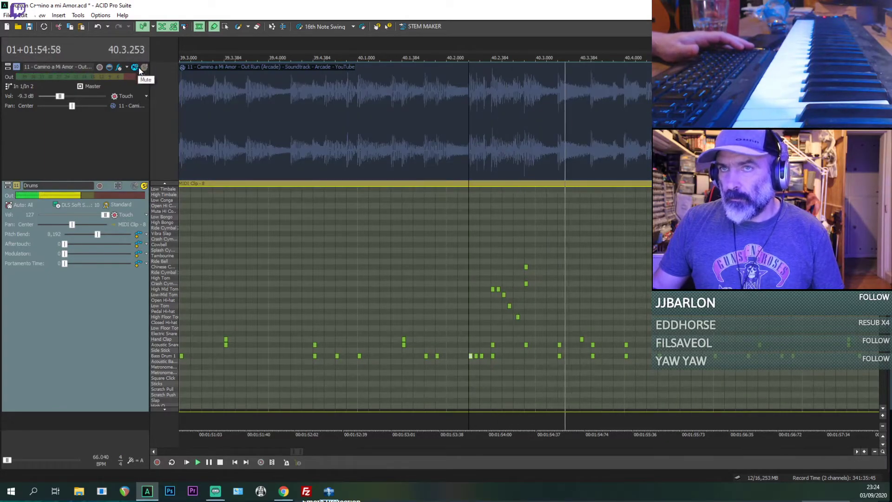
pyautogui.press('space')
pyautogui.click(144, 68)
pyautogui.press('space')
# Step: Replay the bar 40 fill with both tracks to check how it leads into bar 41
pyautogui.press('Down')
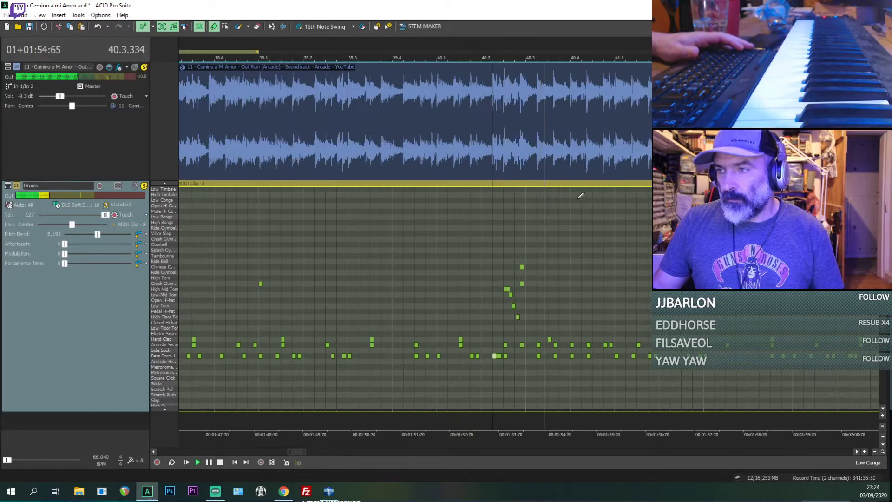
pyautogui.press('space')
pyautogui.press('space')
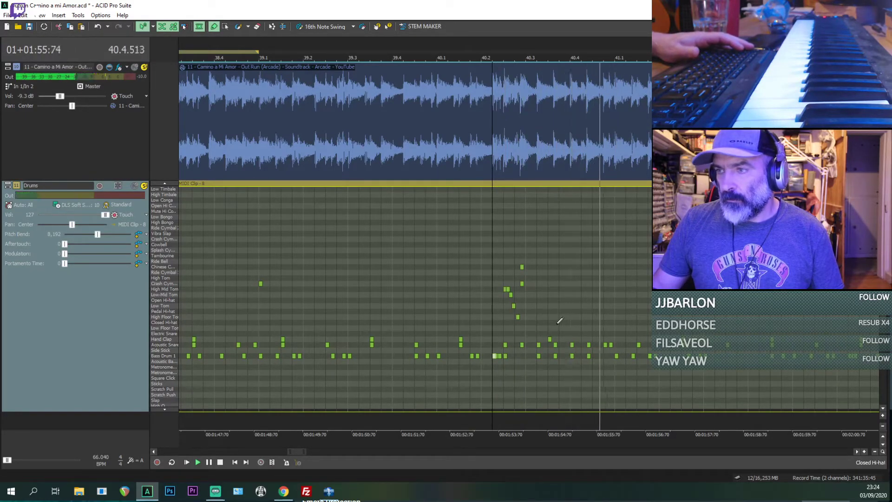
pyautogui.scroll(-1, 613, 317)
pyautogui.press('space')
pyautogui.press('space')
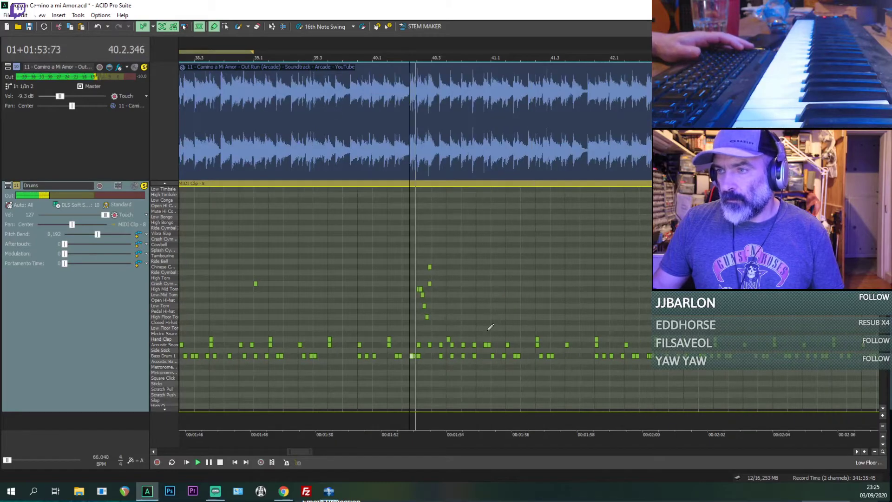
# Step: Add a Crash Cymbal hit at 41.1.000 in the Drums clip and replay from 40.4.576
pyautogui.click(493, 327)
pyautogui.scroll(2, 501, 325)
pyautogui.press('space')
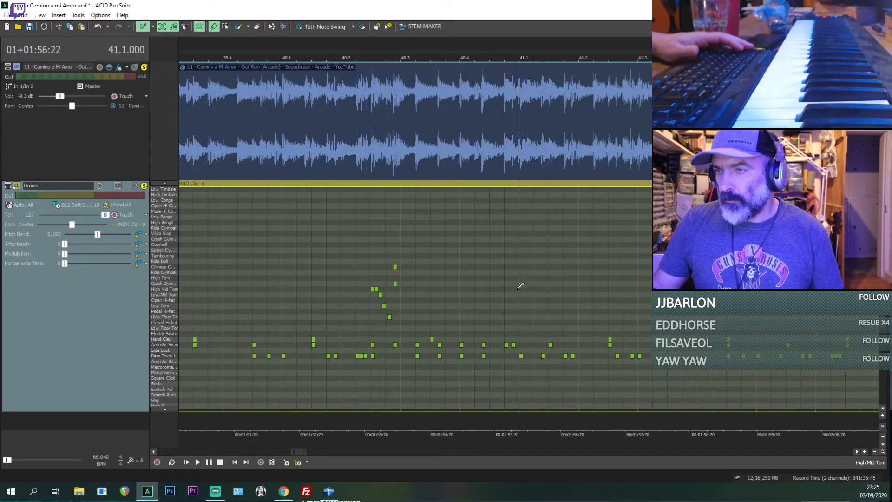
pyautogui.click(507, 289)
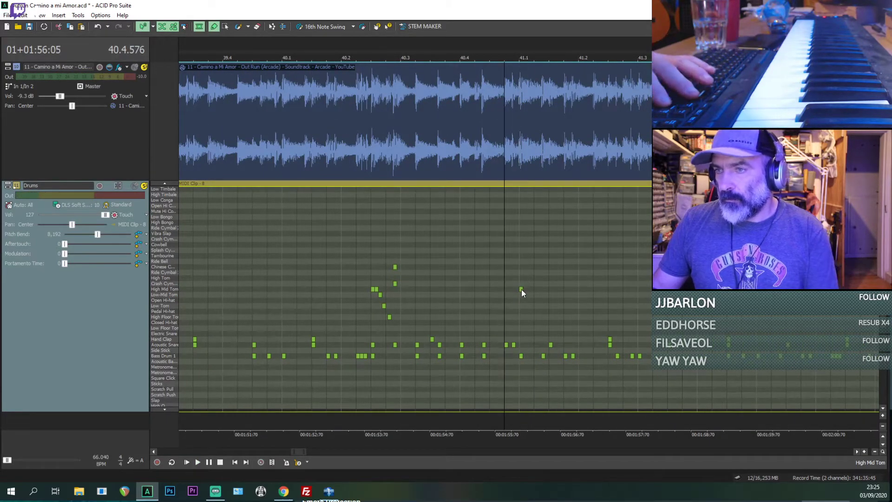
pyautogui.moveTo(520, 288); pyautogui.dragTo(520, 285)
pyautogui.press('space')
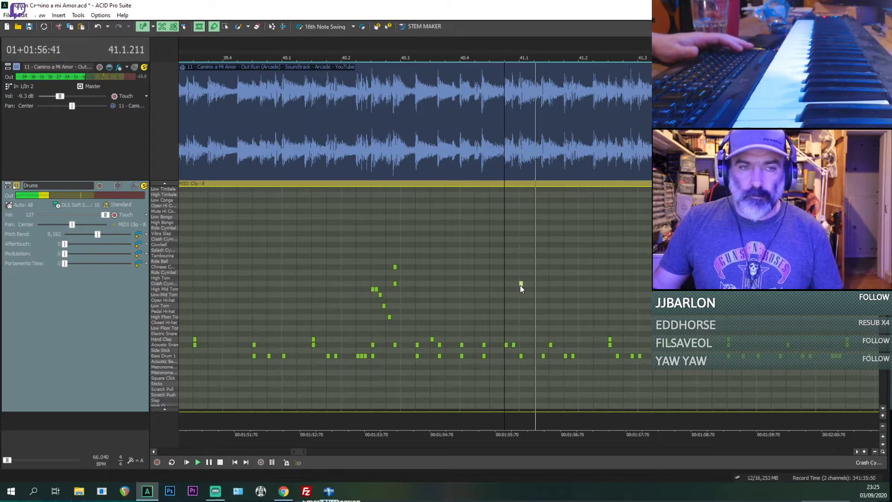
# Step: Let the drums play on into bar 42, save the project and stop playback
pyautogui.scroll(-1, 520, 286)
pyautogui.scroll(-2, 558, 291)
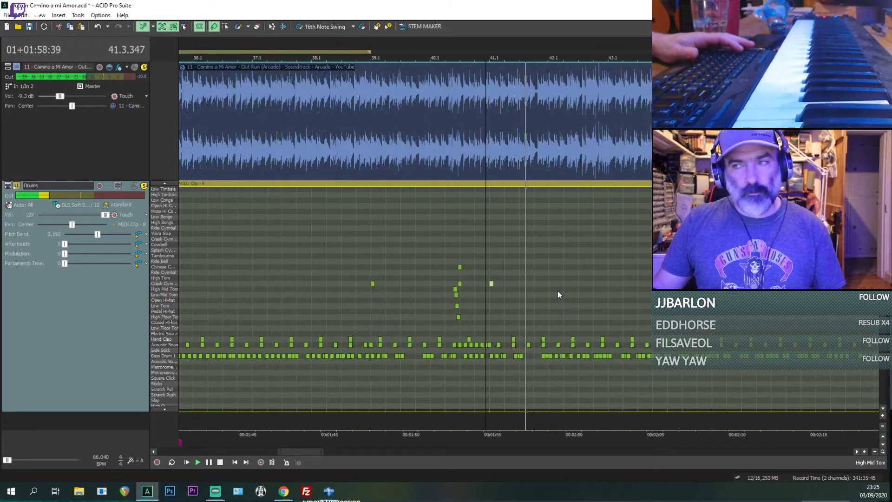
pyautogui.hotkey('ctrl', 's')
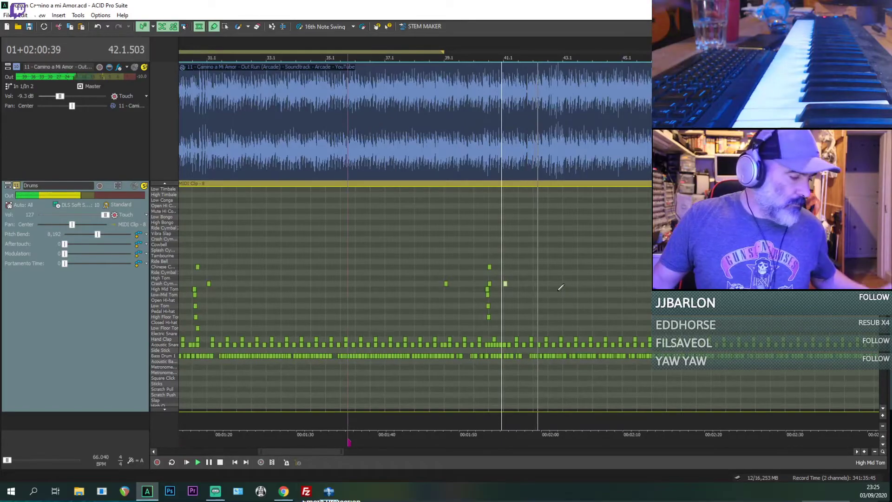
pyautogui.press('space')
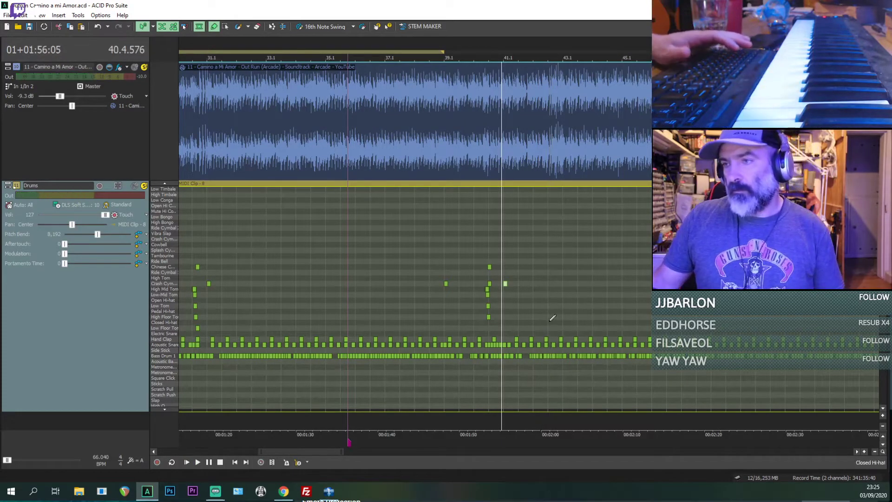
# Step: Audition bar 42 and paste the descending tom fill with its ending floor tom, clap, snare and cymbal hits at 42.2.384
pyautogui.click(531, 322)
pyautogui.scroll(1, 531, 322)
pyautogui.press('space')
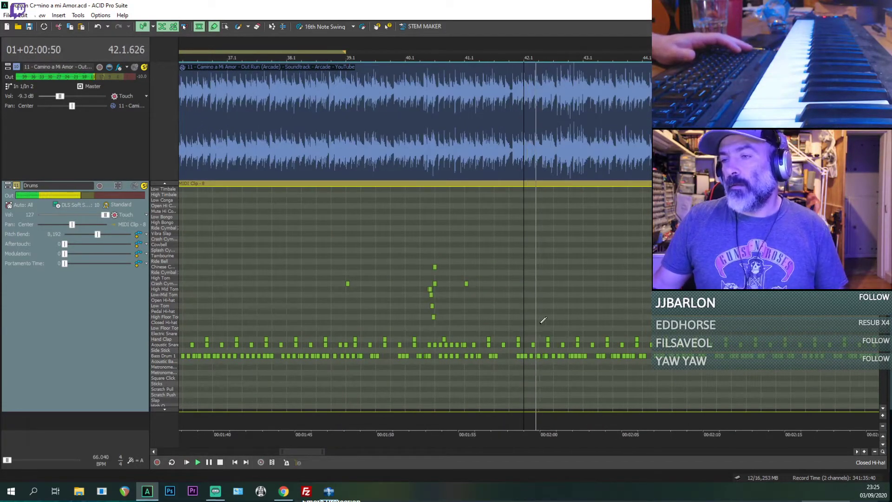
pyautogui.scroll(1, 542, 324)
pyautogui.press('space')
pyautogui.press('space')
pyautogui.scroll(1, 546, 325)
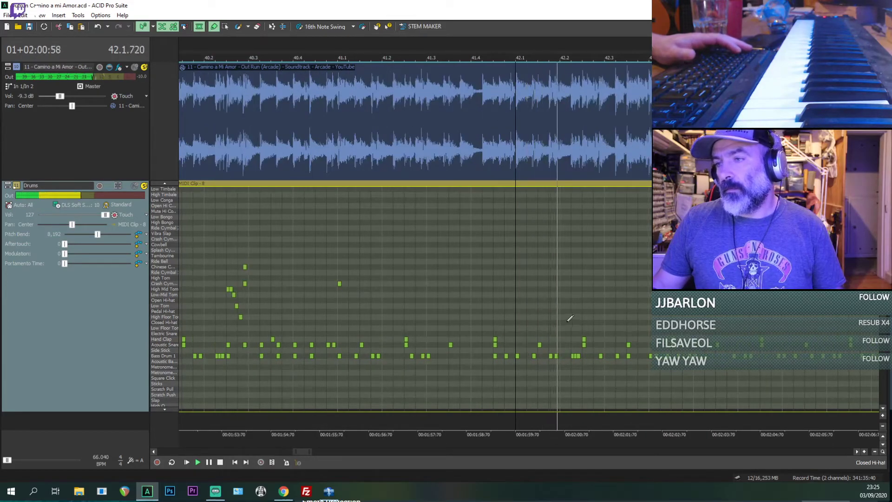
pyautogui.press('space')
pyautogui.press('space')
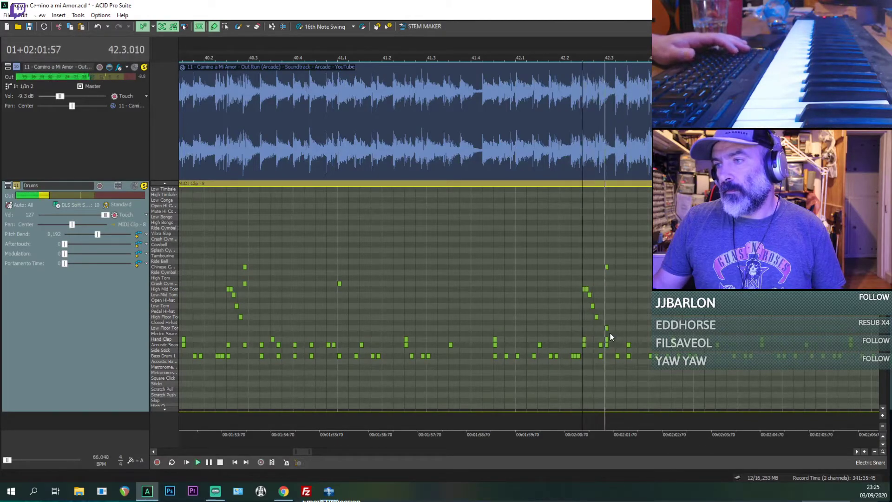
# Step: Change the Chinese Cymbal hit ending the bar 42 fill to a Crash Cymbal hit and replay the fill
pyautogui.press('space')
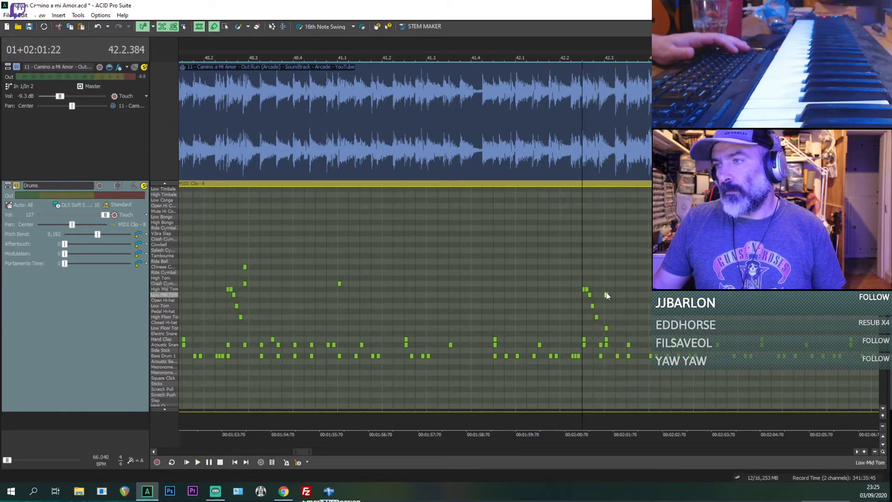
pyautogui.moveTo(606, 289)
pyautogui.mouseDown()
pyautogui.moveTo(607, 306)
pyautogui.moveTo(604, 283)
pyautogui.mouseUp()
pyautogui.press('space')
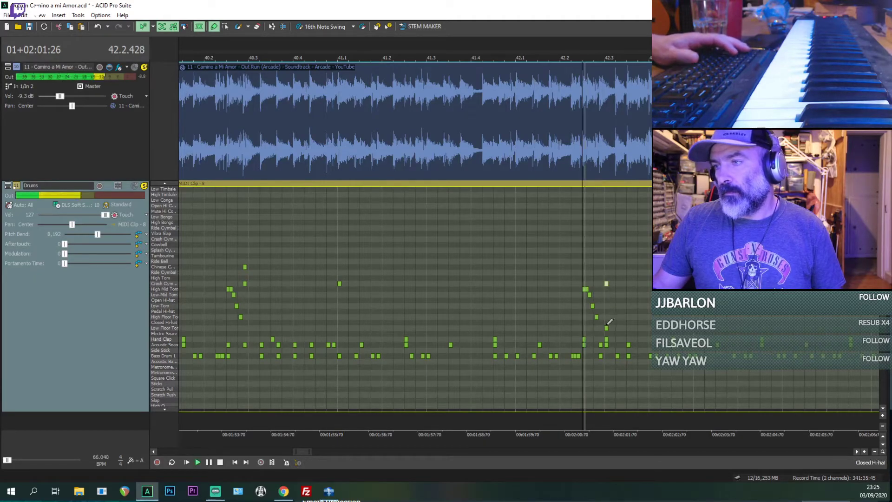
pyautogui.press('space')
pyautogui.scroll(2, 607, 328)
pyautogui.press('space')
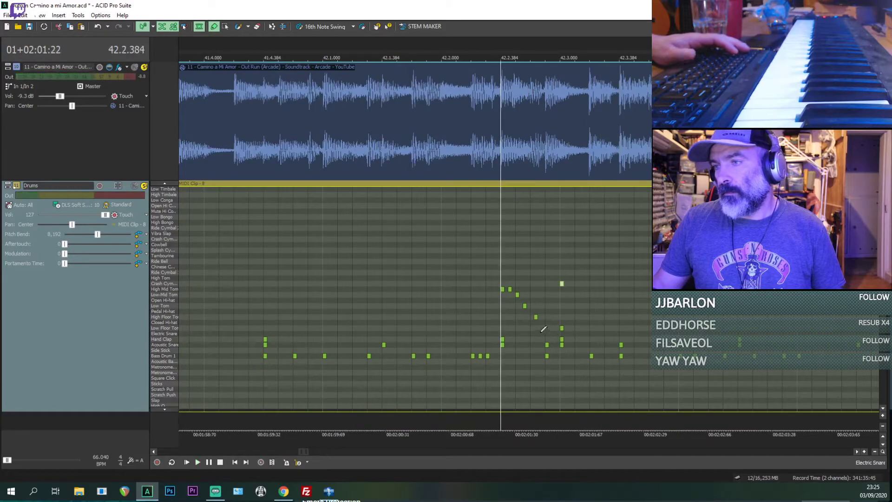
# Step: Move the Crash Cymbal hit earlier, onto the snare and bass drum hit just before 42.3.000
pyautogui.press('space')
pyautogui.press('space')
pyautogui.moveTo(562, 284); pyautogui.dragTo(548, 284)
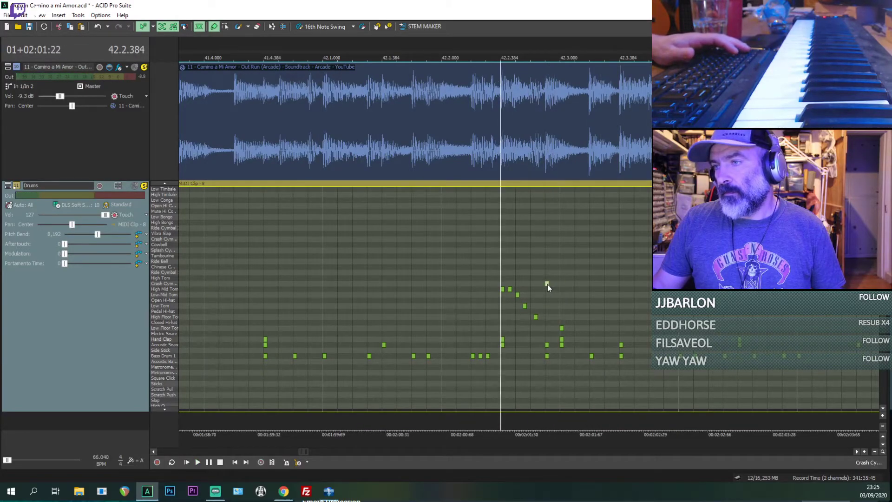
pyautogui.press('space')
# Step: Delete the Low Floor Tom, Hand Clap and Acoustic Snare hits at 42.3.000, and replay from there
pyautogui.press('space')
pyautogui.moveTo(562, 328); pyautogui.dragTo(563, 345)
pyautogui.press('Delete')
# Step: Add three closely spaced Acoustic Snare hits right after the one at 42.3.384, auditioning the passage
pyautogui.press('space')
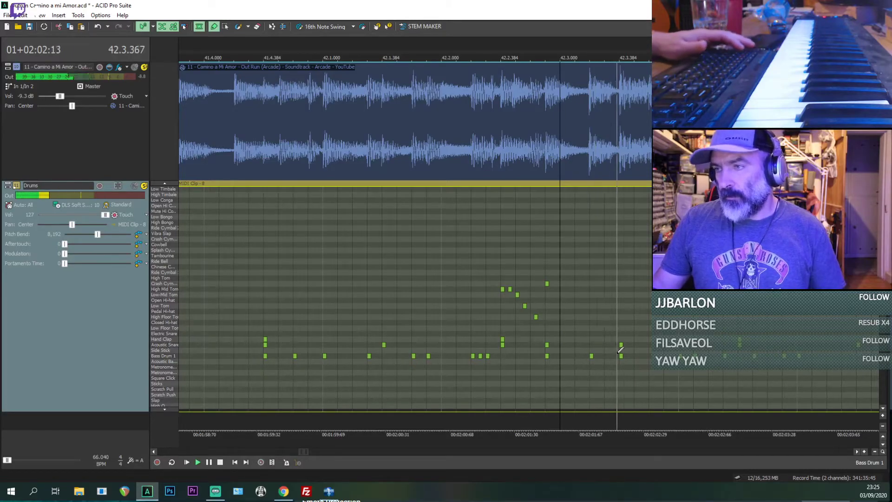
pyautogui.press('space')
pyautogui.press('space')
pyautogui.press('space')
pyautogui.click(621, 346)
pyautogui.scroll(1, 621, 345)
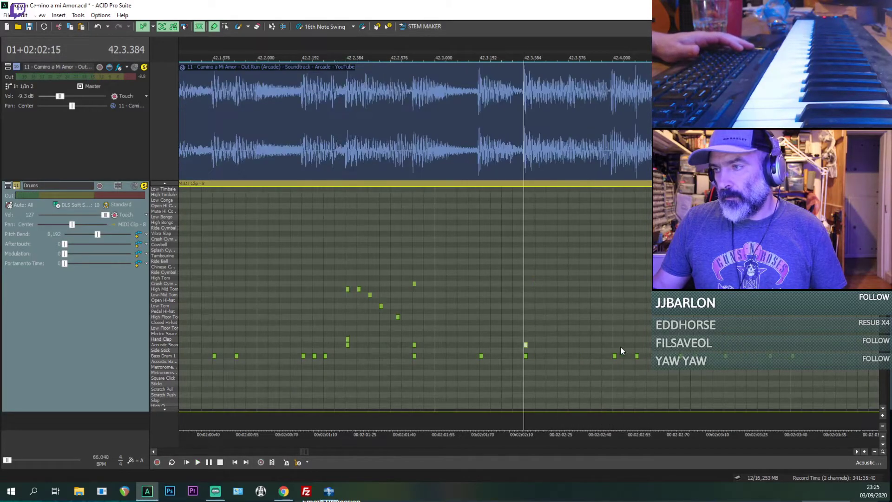
pyautogui.press('space')
# Step: Add three consecutive Bass Drum 1 hits directly after the four-hit snare run and replay from 42.3.384
pyautogui.press('space')
pyautogui.click(559, 345)
pyautogui.press('space')
pyautogui.press('space')
pyautogui.press('space')
pyautogui.press('space')
pyautogui.click(594, 356)
# Step: Add Acoustic Snare hits over the next three Bass Drum 1 hits around beat 42.4, replaying the run
pyautogui.press('space')
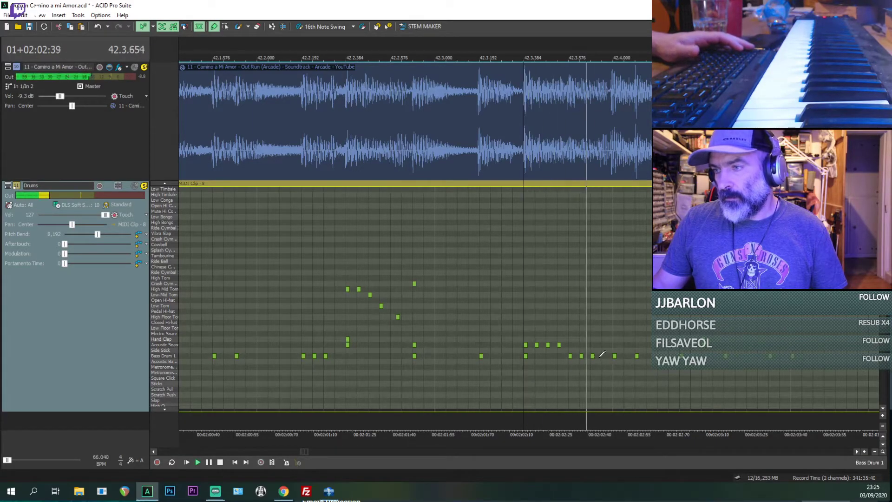
pyautogui.press('space')
pyautogui.scroll(-2, 580, 361)
pyautogui.press('space')
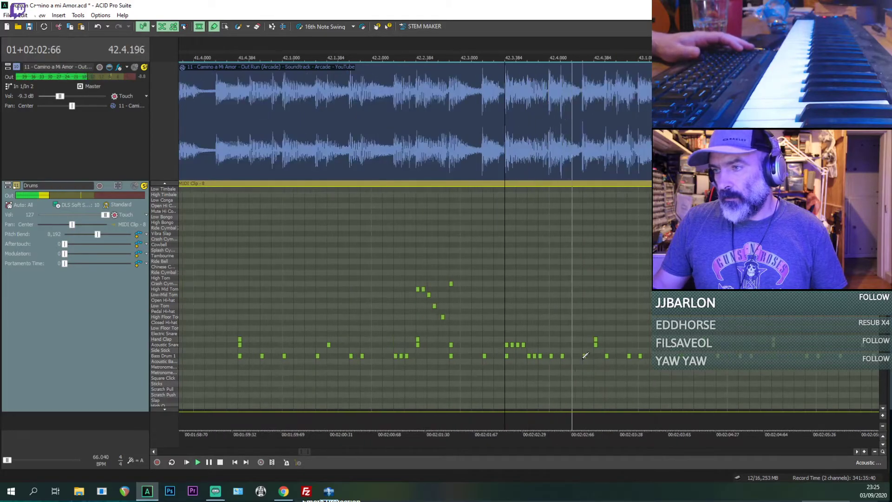
pyautogui.press('space')
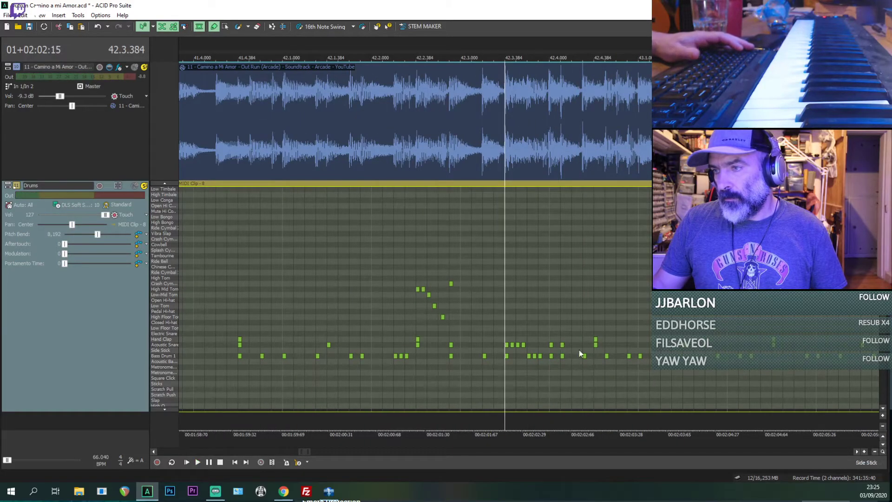
pyautogui.press('space')
pyautogui.press('space')
# Step: Clear the Hand Clap and Acoustic Snare hits at 42.4.384 and place two Acoustic Snare hits right after that position
pyautogui.press('space')
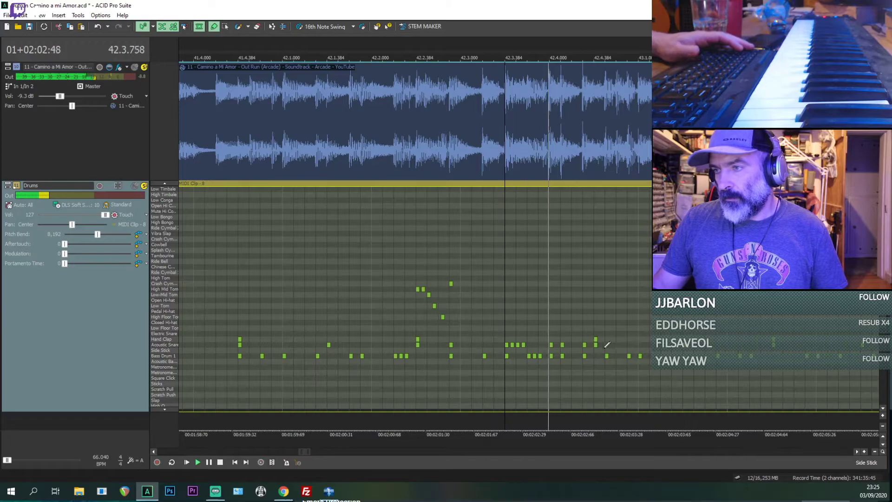
pyautogui.click(595, 346)
pyautogui.press('space')
pyautogui.moveTo(596, 340); pyautogui.dragTo(607, 345)
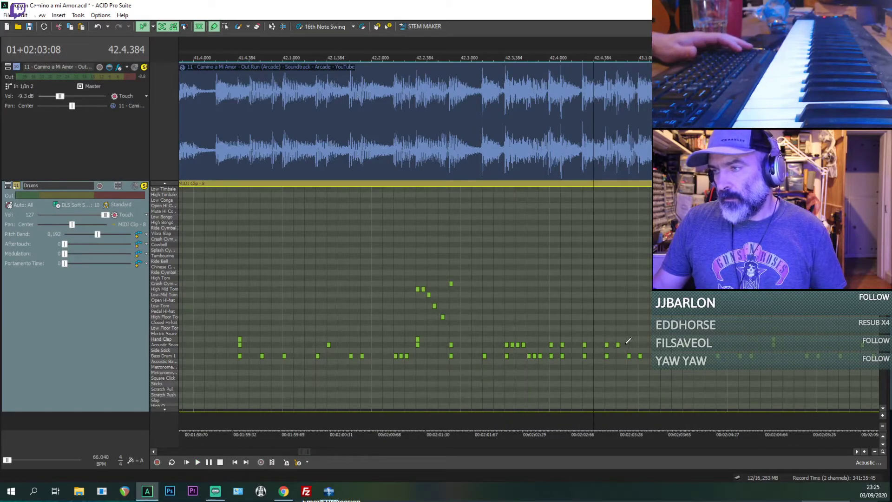
# Step: Try an extra Acoustic Snare hit at 42.4.672 and replay the snare run
pyautogui.click(627, 344)
pyautogui.press('space')
pyautogui.press('space')
pyautogui.click(520, 341)
pyautogui.press('space')
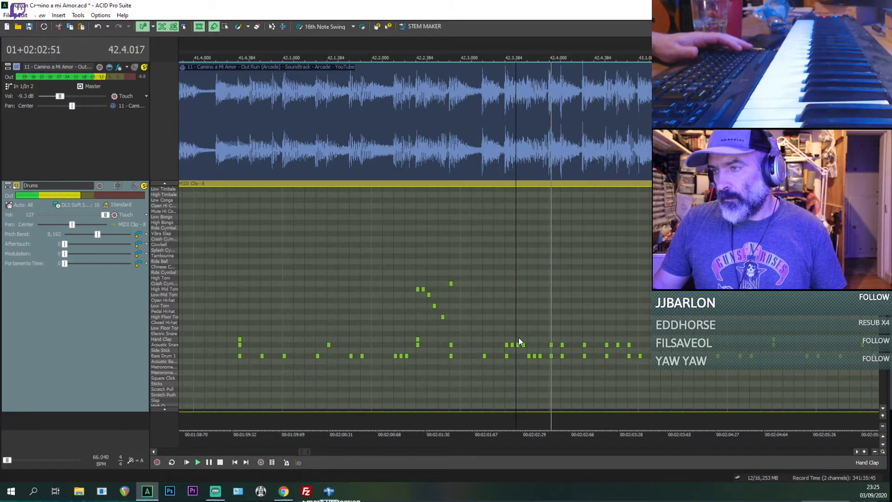
pyautogui.press('space')
pyautogui.click(629, 346)
pyautogui.press('Delete')
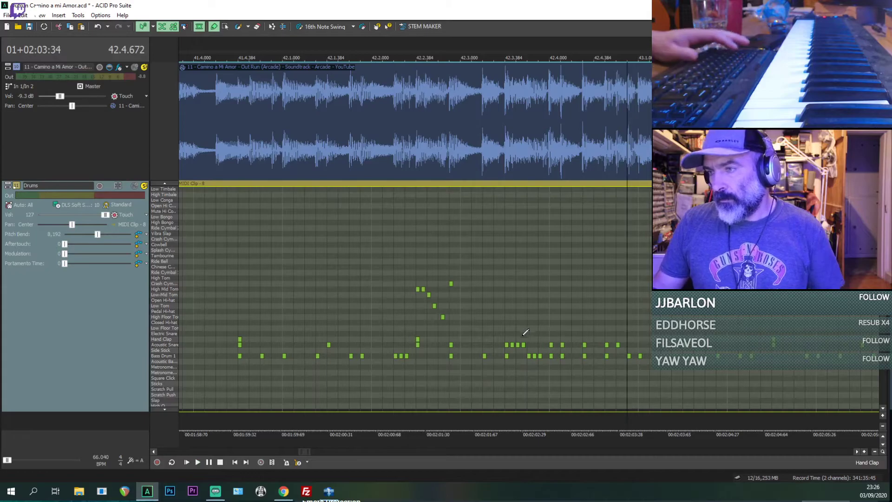
# Step: Replay the passage from 42.3.384 and from 42.1.192, and unsolo the reference track to hear the Drums alone
pyautogui.click(504, 324)
pyautogui.press('space')
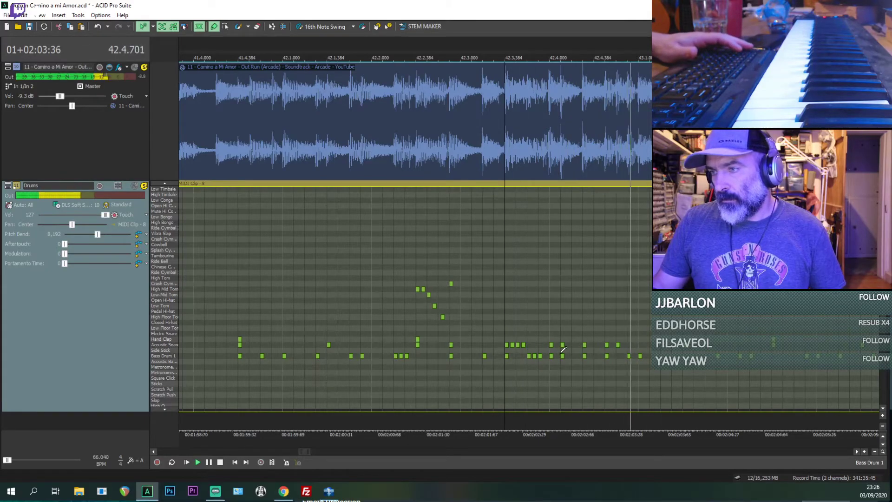
pyautogui.scroll(-1, 563, 349)
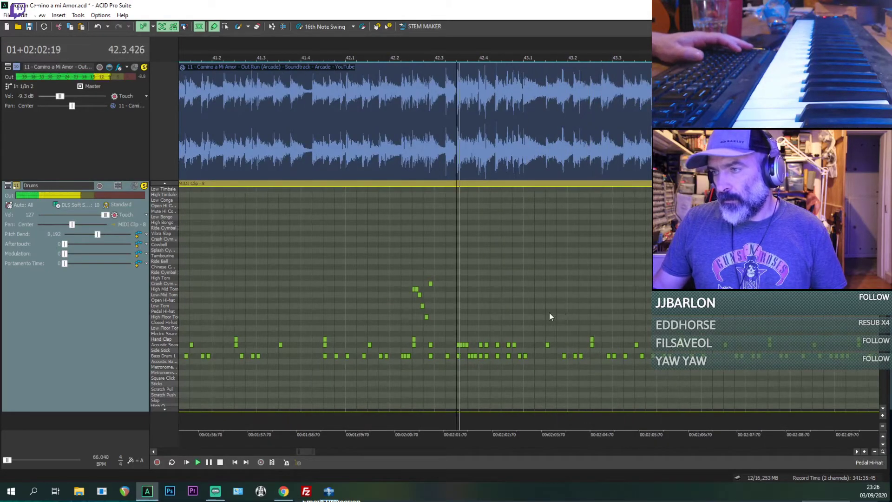
pyautogui.click(356, 314)
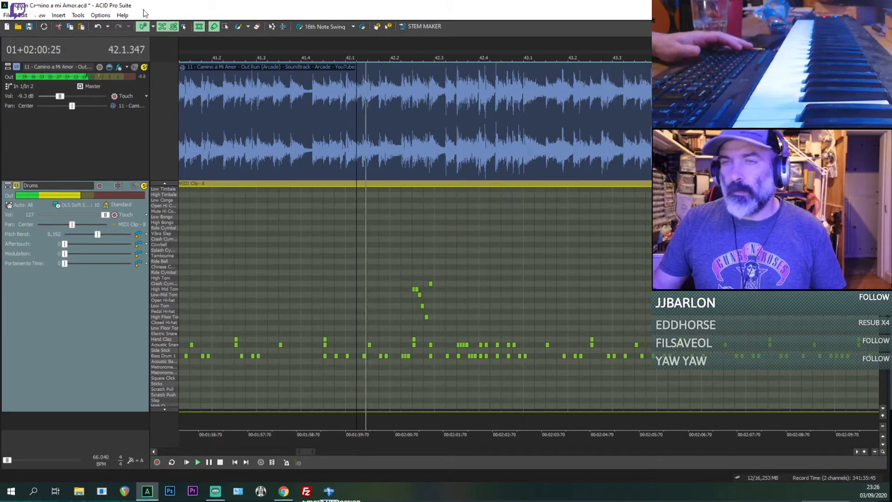
pyautogui.click(144, 67)
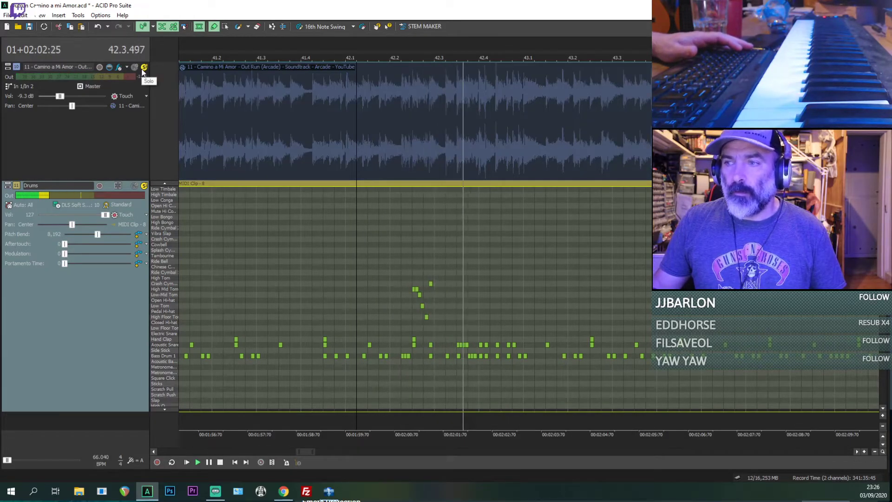
pyautogui.click(144, 68)
pyautogui.press('space')
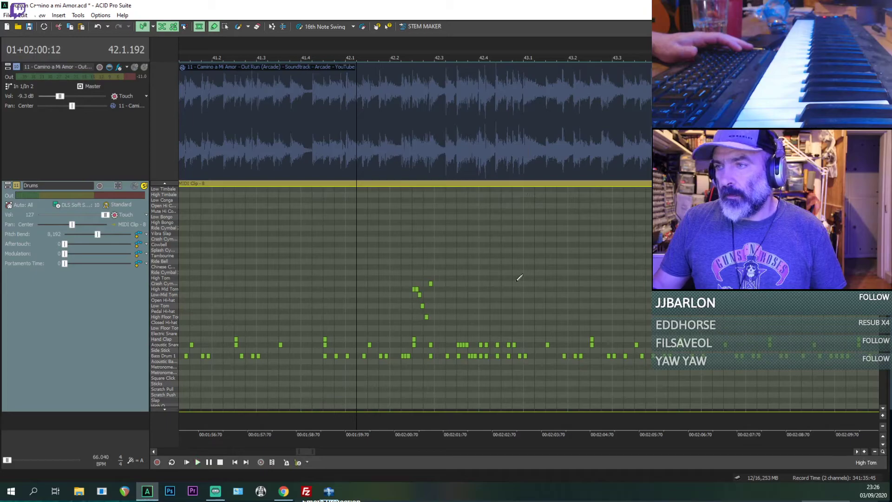
# Step: Add a Crash Cymbal hit at the start of bar 43 while playing from 42.1.192, and mute the Drums track
pyautogui.press('space')
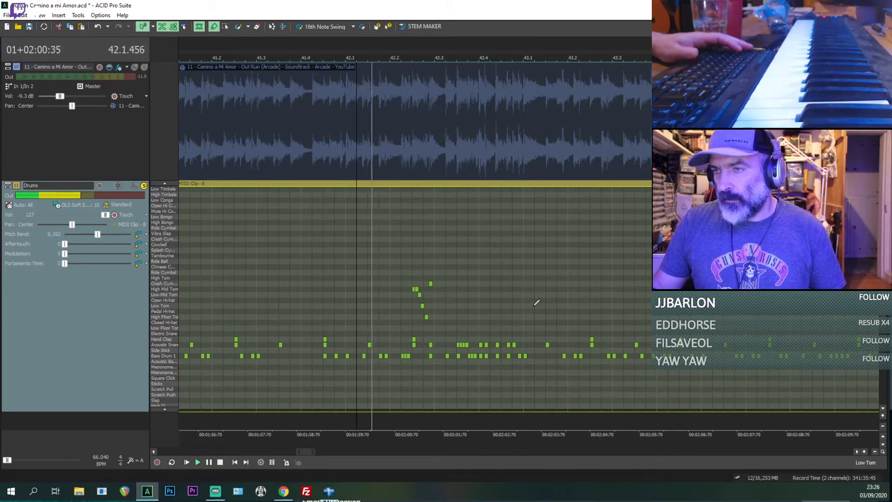
pyautogui.click(526, 283)
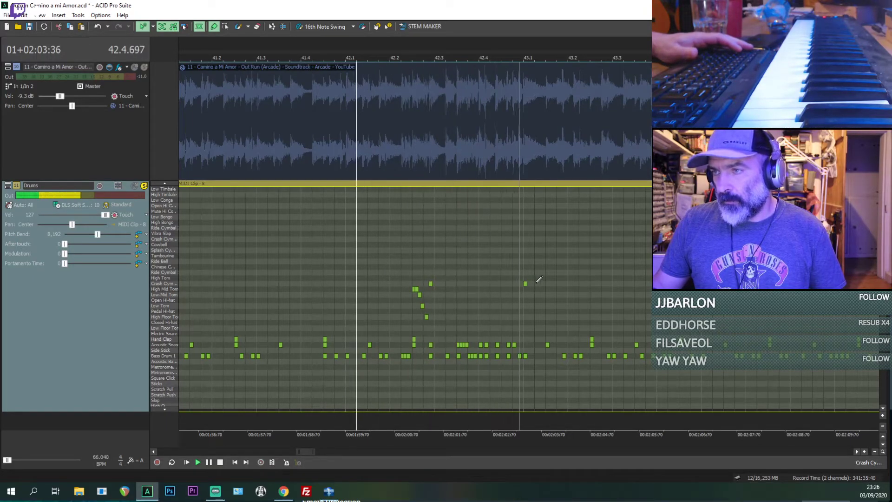
pyautogui.press('space')
pyautogui.click(134, 185)
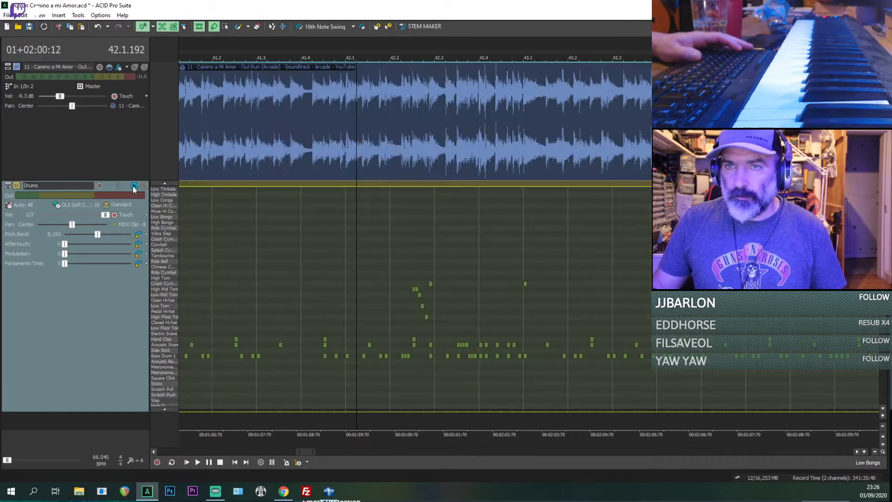
# Step: Play from 42.1.192 with the Drums track soloed, and solo the reference track to hear both together
pyautogui.press('space')
pyautogui.click(144, 185)
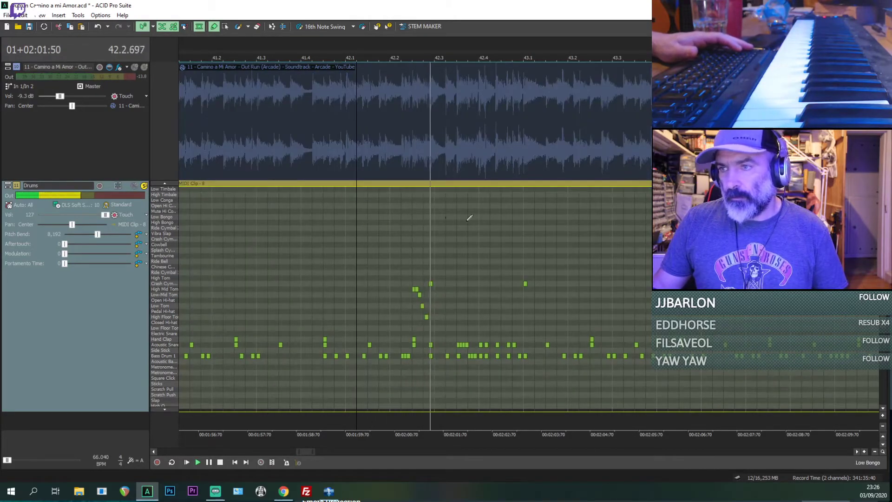
pyautogui.click(144, 67)
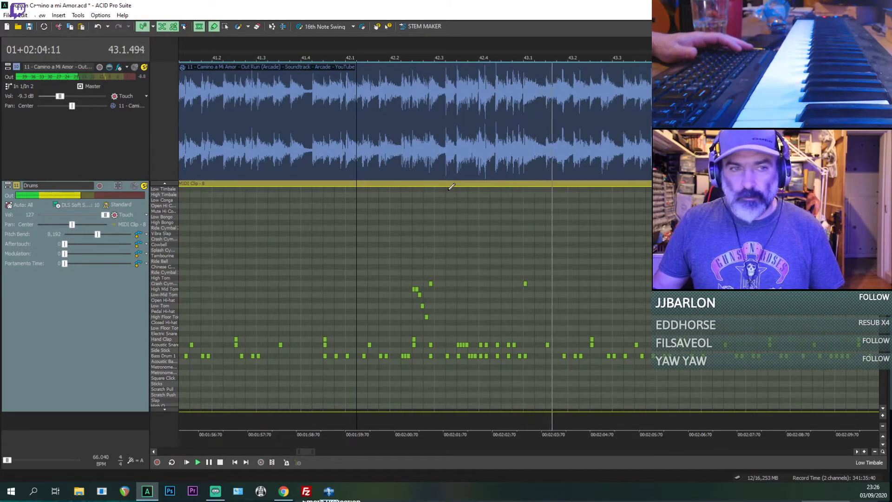
pyautogui.scroll(-1, 514, 225)
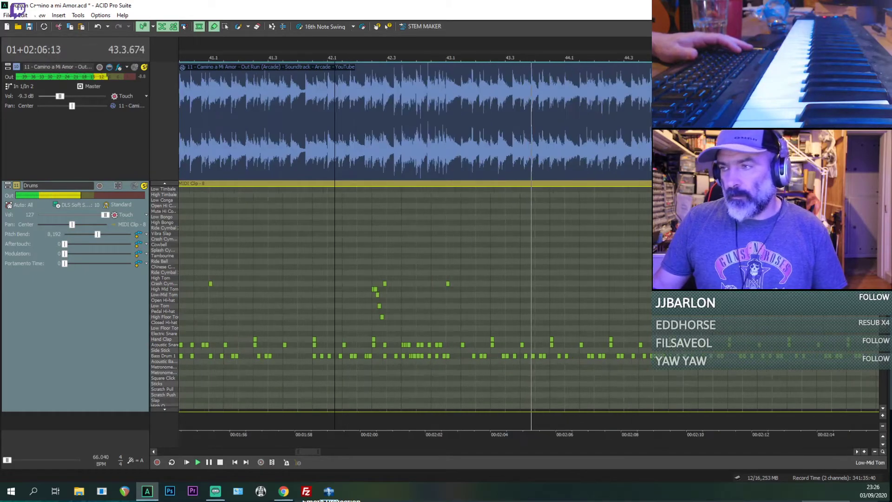
pyautogui.scroll(-3, 610, 285)
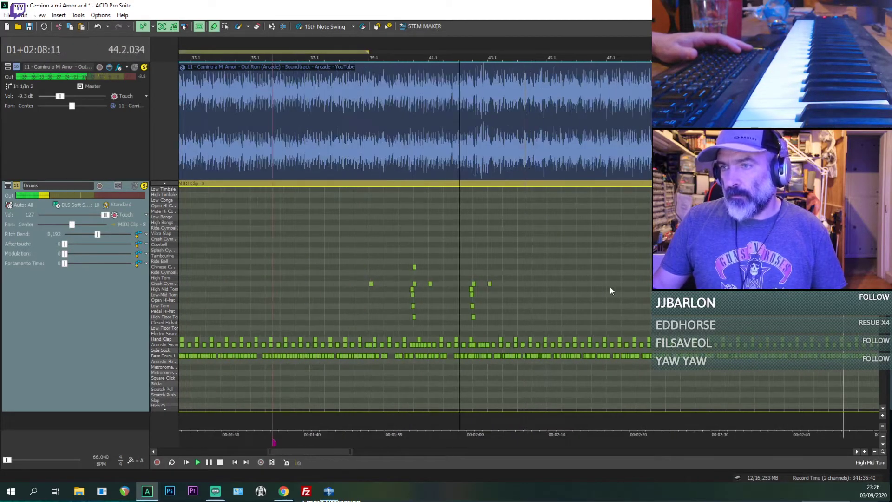
pyautogui.scroll(-4, 610, 286)
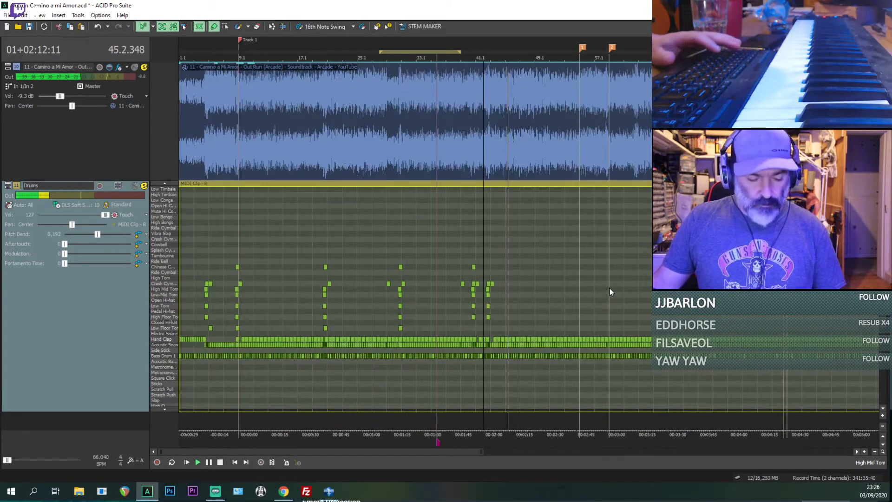
# Step: Place the playhead at the start of the Harmony clip at bar 47, with inline MIDI editing off and playback stopped
pyautogui.scroll(1, 610, 288)
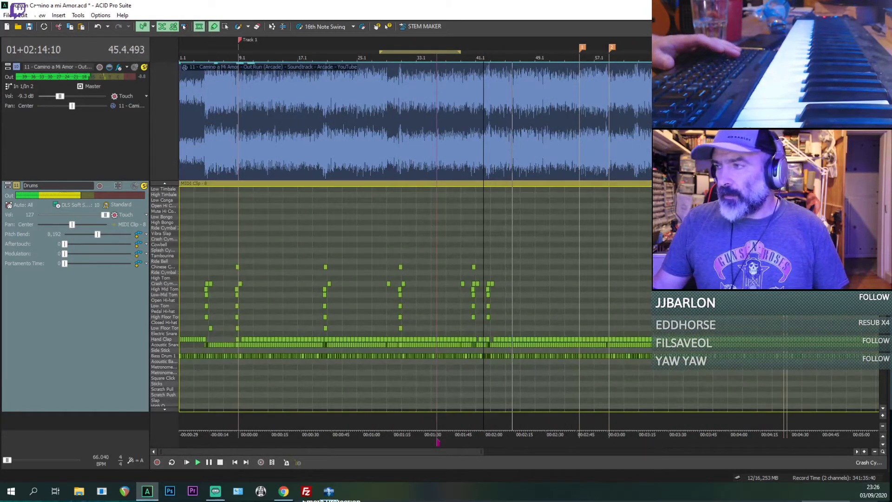
pyautogui.scroll(5, 610, 289)
pyautogui.scroll(4, 597, 178)
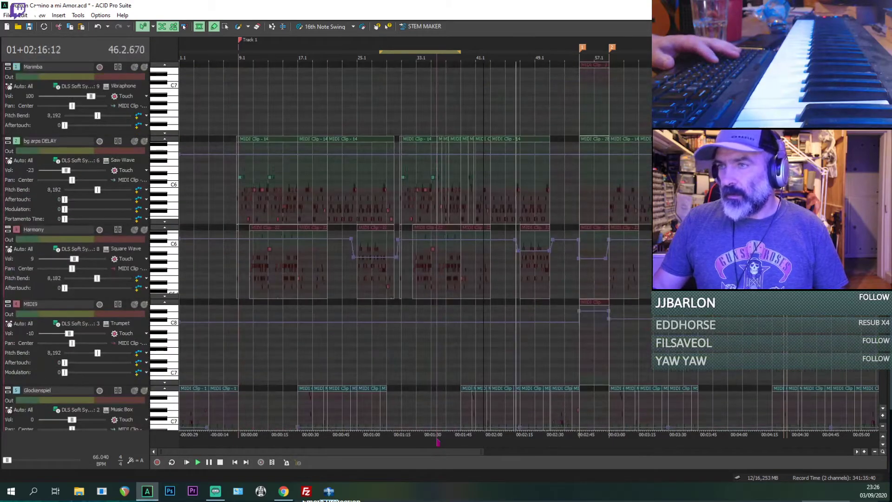
pyautogui.hotkey('ctrl', 'shift', 'i')
pyautogui.scroll(1, 411, 230)
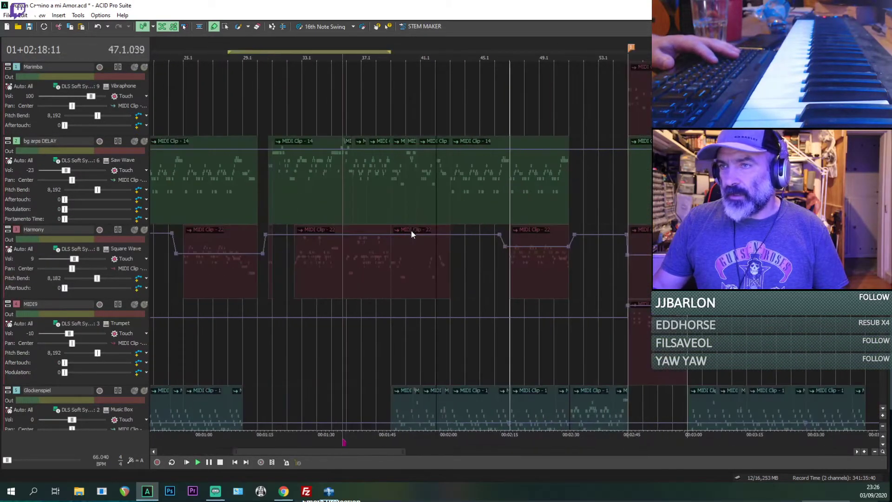
pyautogui.click(511, 272)
pyautogui.press('space')
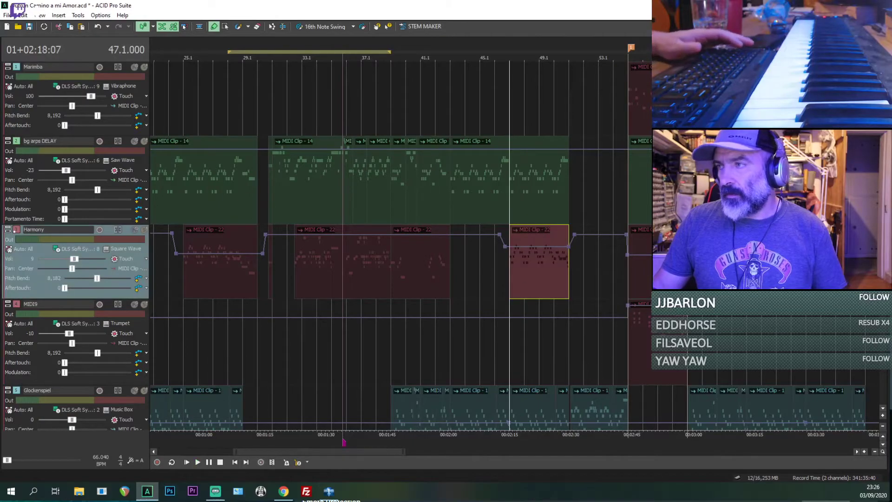
# Step: Add a Crash Cymbal hit at the start of bar 47 in the Drums track and position the playhead at 46.4.000
pyautogui.scroll(-10, 511, 272)
pyautogui.scroll(-5, 511, 272)
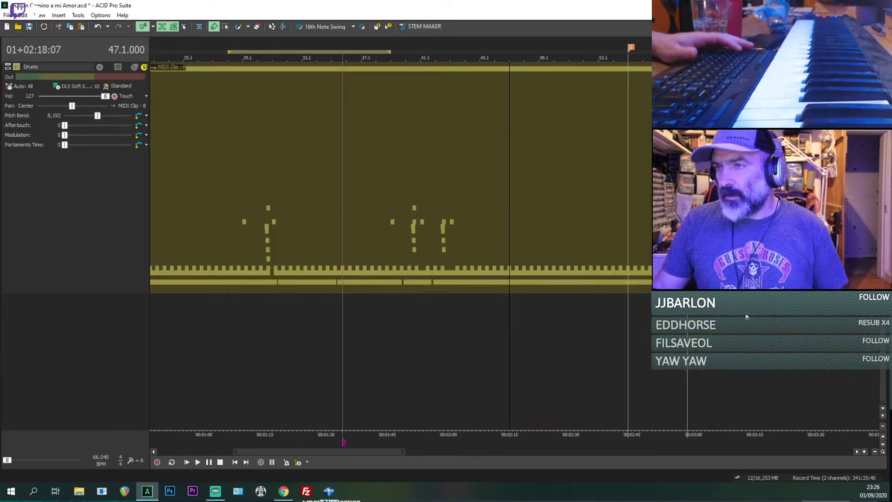
pyautogui.scroll(2, 606, 277)
pyautogui.hotkey('ctrl', 'shift', 'i')
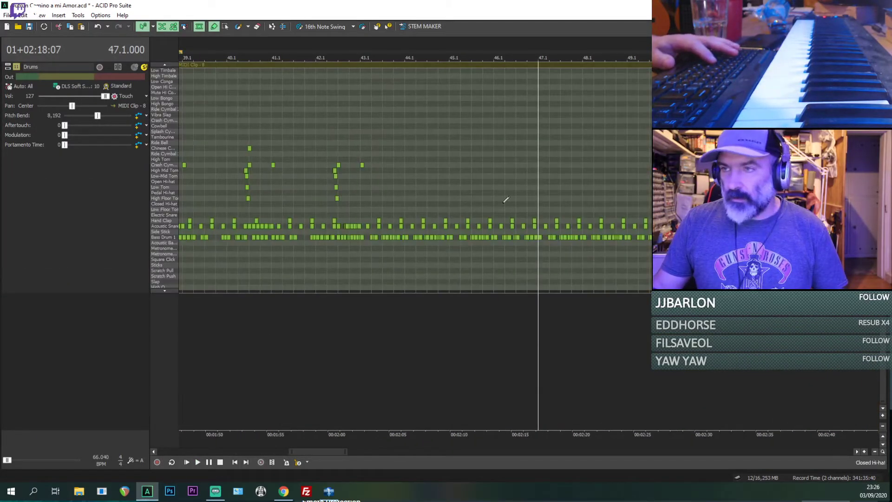
pyautogui.click(531, 166)
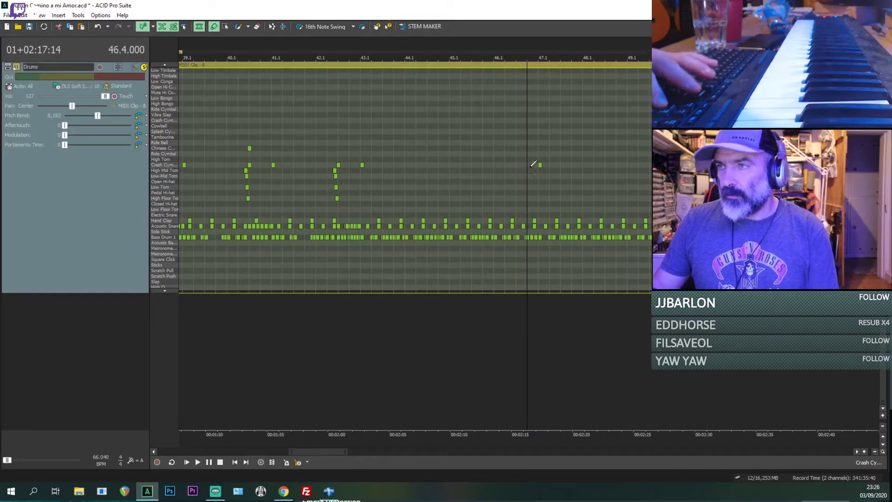
# Step: Play on to bar 51, add a Crash Cymbal hit at 51.1.000, and replay from there
pyautogui.scroll(-2, 536, 183)
pyautogui.scroll(-3, 536, 186)
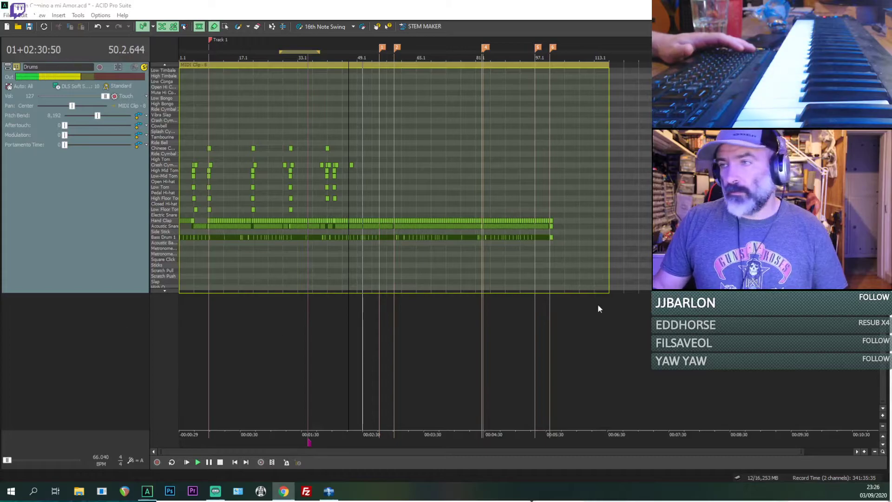
pyautogui.scroll(3, 482, 255)
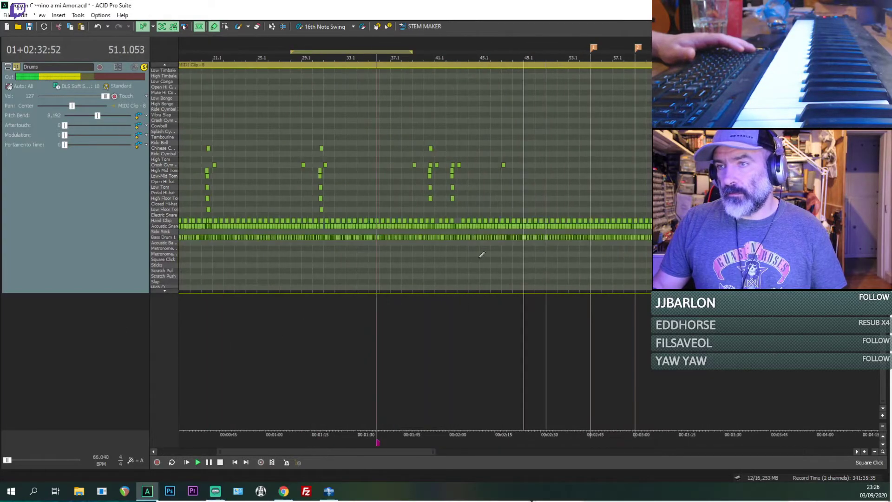
pyautogui.press('space')
pyautogui.scroll(3, 546, 248)
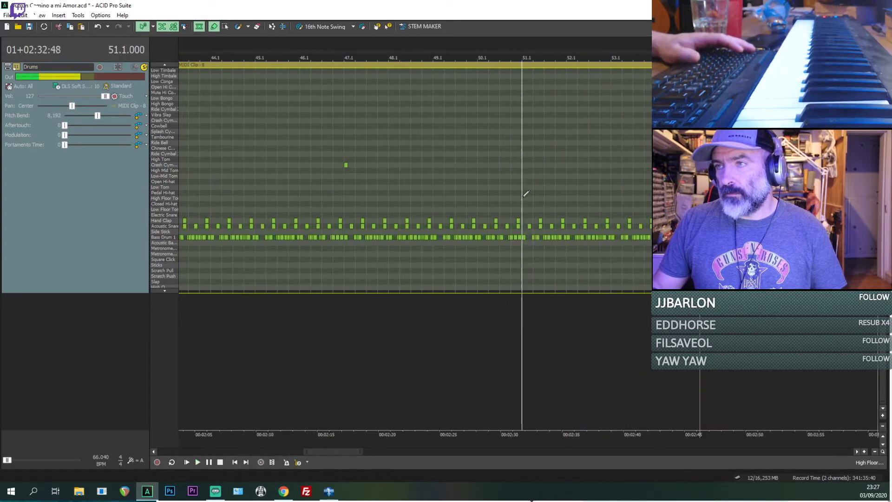
pyautogui.press('space')
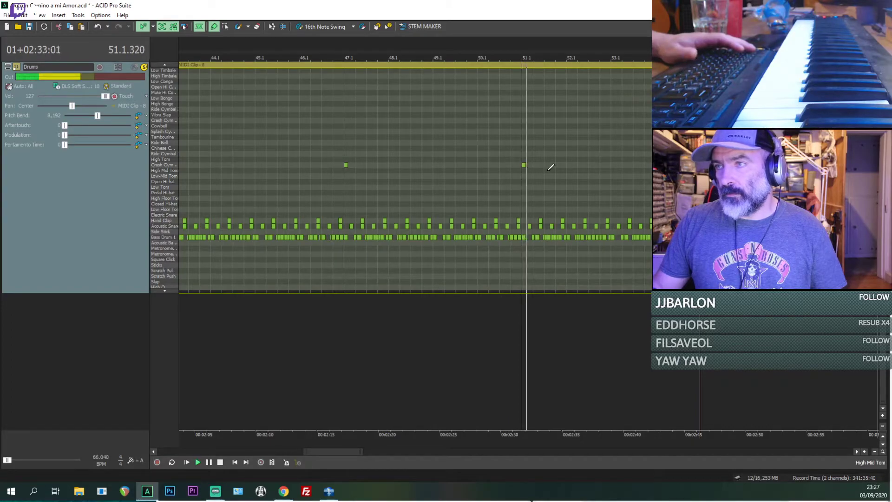
# Step: Listen to the Drums from bar 51 up to the marker at bar 55 with inline MIDI editing off
pyautogui.scroll(-2, 548, 175)
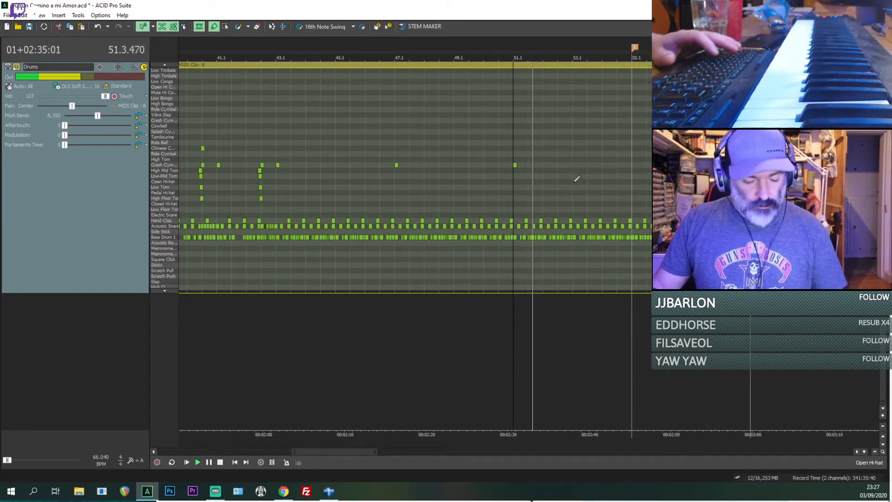
pyautogui.hotkey('ctrl', 'shift', 'i')
pyautogui.scroll(-2, 592, 200)
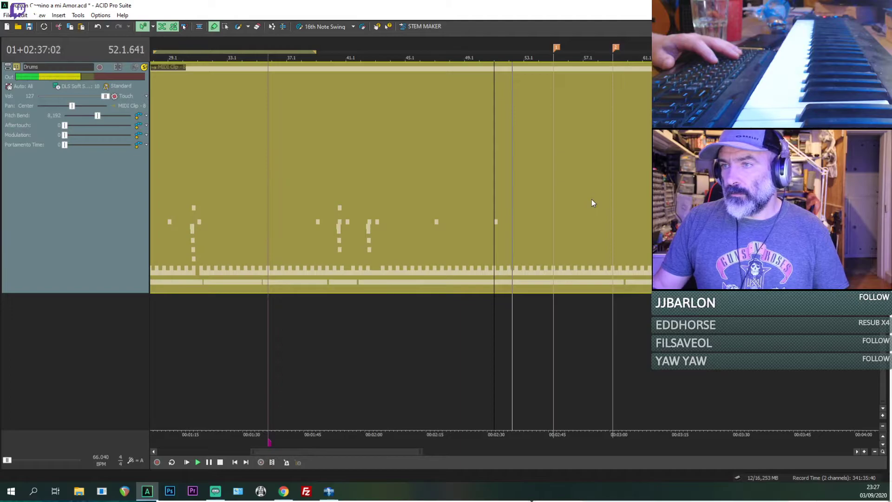
pyautogui.scroll(-2, 592, 203)
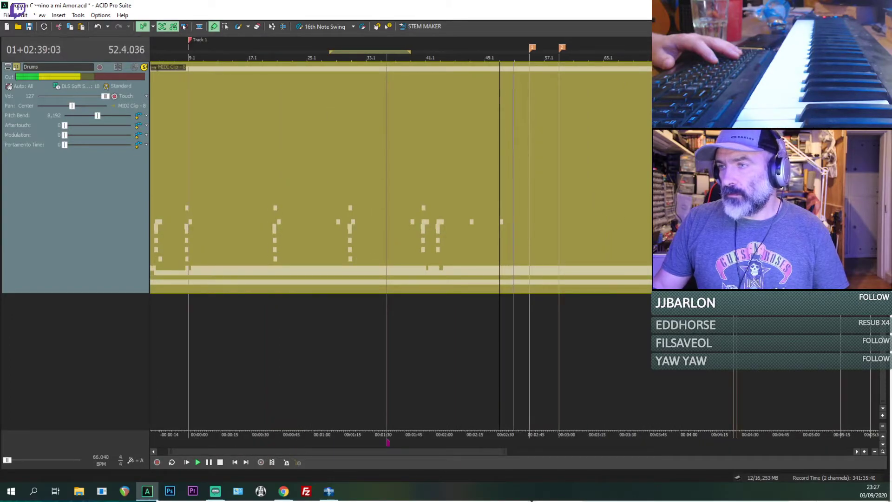
pyautogui.moveTo(887, 342); pyautogui.dragTo(873, 367)
pyautogui.scroll(5, 744, 279)
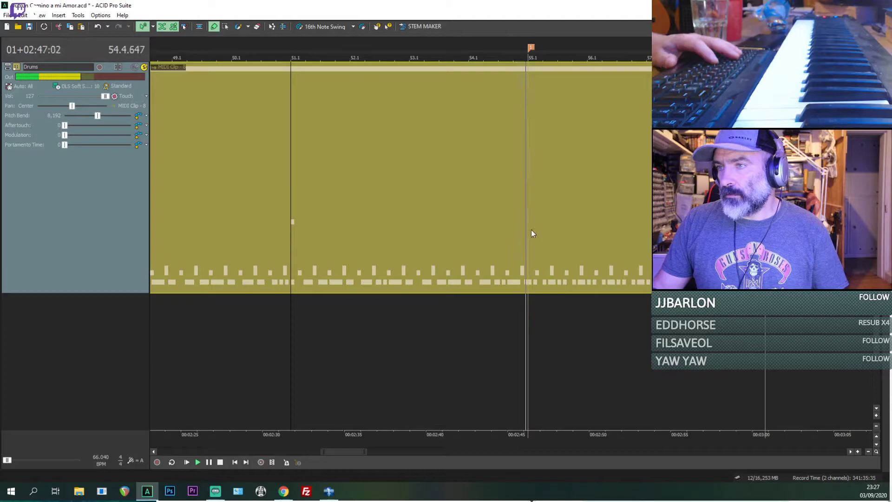
# Step: Replay the passage from 54.4.000 into bar 55 several times to locate the missing drum hits
pyautogui.press('space')
pyautogui.click(517, 242)
pyautogui.press('space')
pyautogui.scroll(2, 517, 242)
pyautogui.press('space')
pyautogui.press('space')
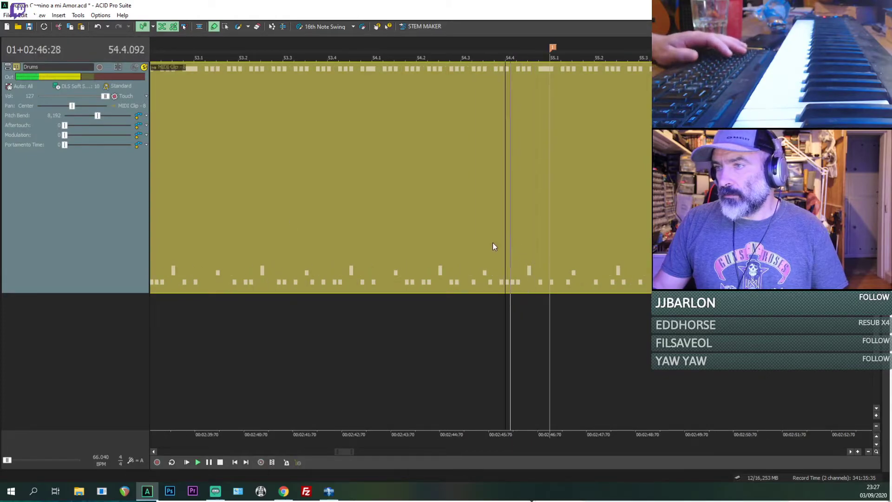
pyautogui.press('space')
pyautogui.press('space')
# Step: Turn inline MIDI editing back on, add a High Mid Tom hit at 54.4.384, and replay from that position
pyautogui.press('space')
pyautogui.hotkey('ctrl', 'shift', 'i')
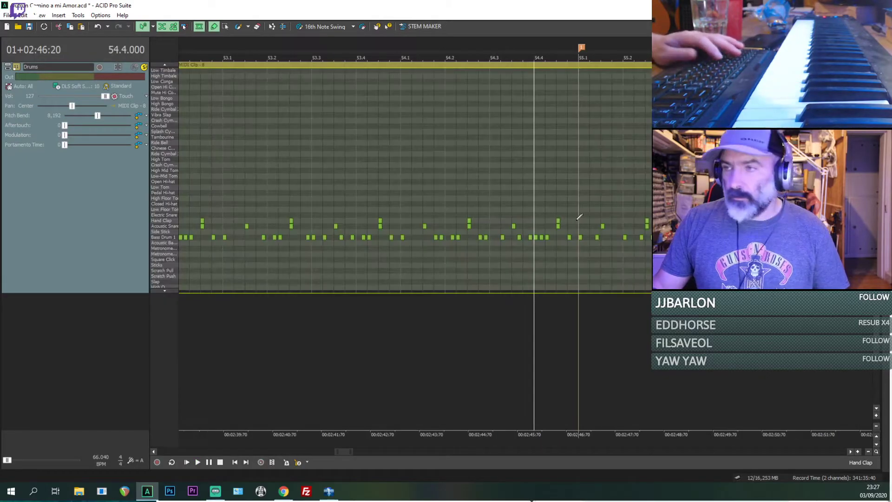
pyautogui.press('space')
pyautogui.press('space')
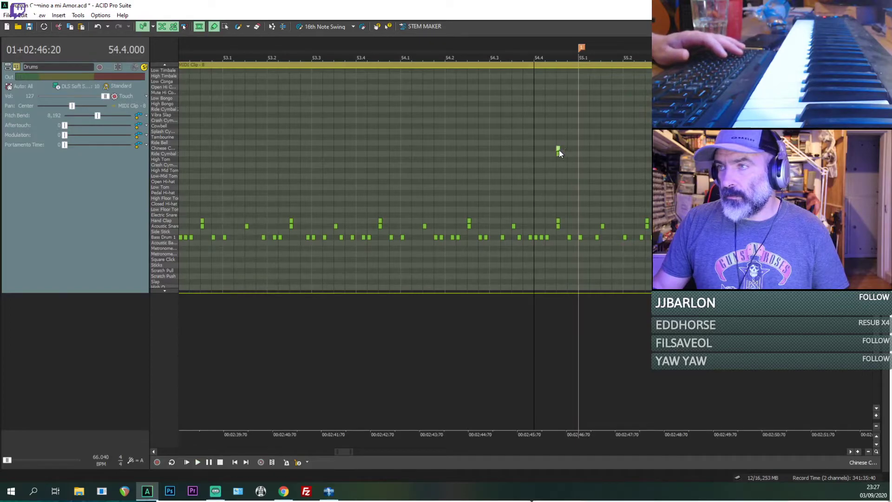
pyautogui.moveTo(559, 153); pyautogui.dragTo(558, 175)
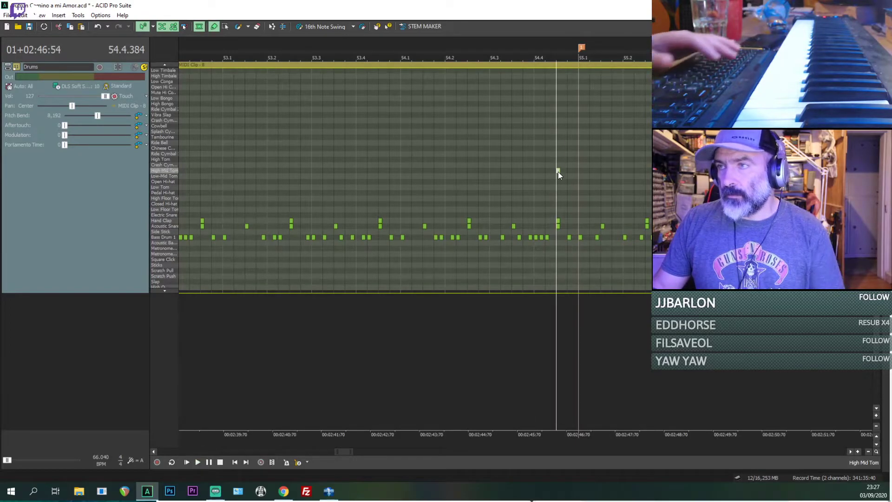
pyautogui.press('space')
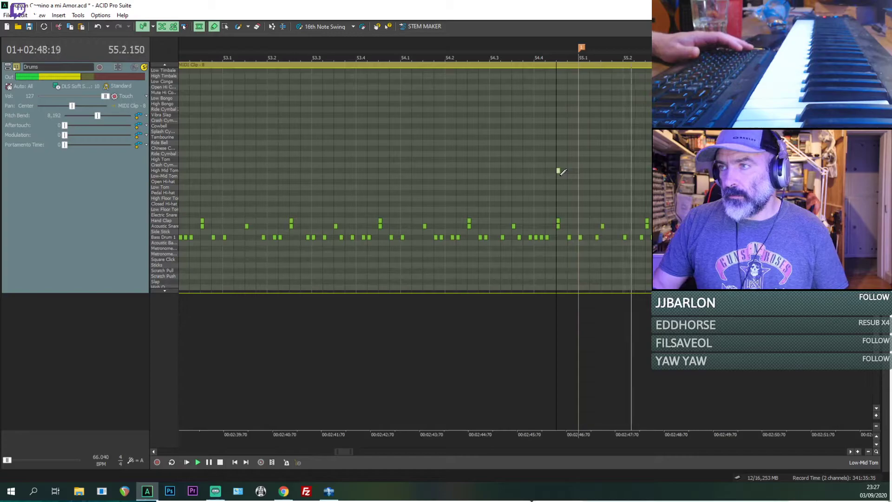
pyautogui.press('space')
pyautogui.press('space')
# Step: Add an Open Hi-hat hit at 55.1.000 and replay from the start of bar 55
pyautogui.click(580, 229)
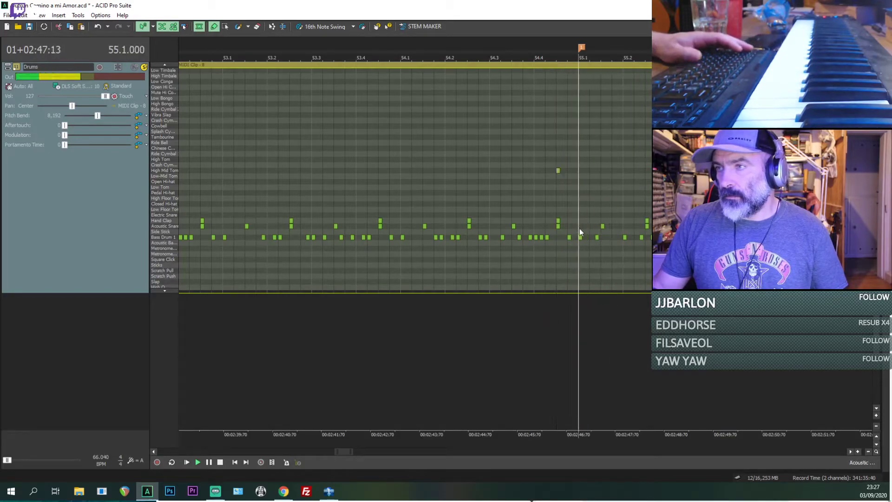
pyautogui.press('space')
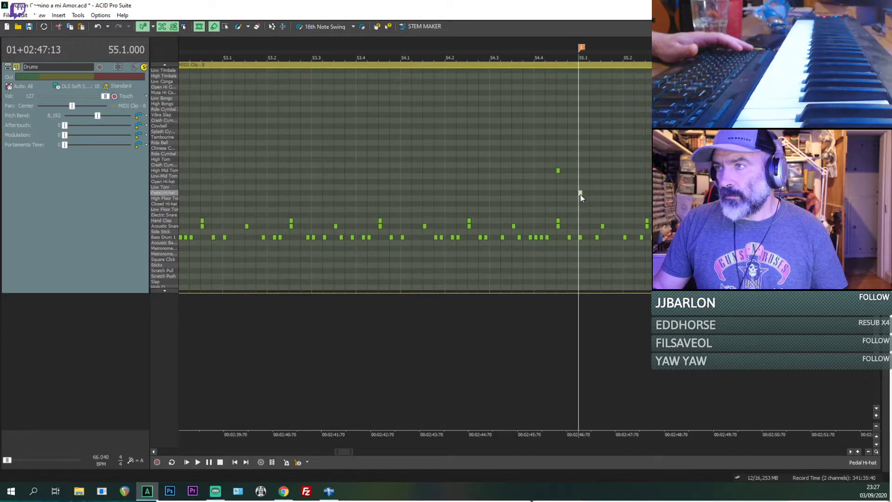
pyautogui.click(581, 183)
pyautogui.press('space')
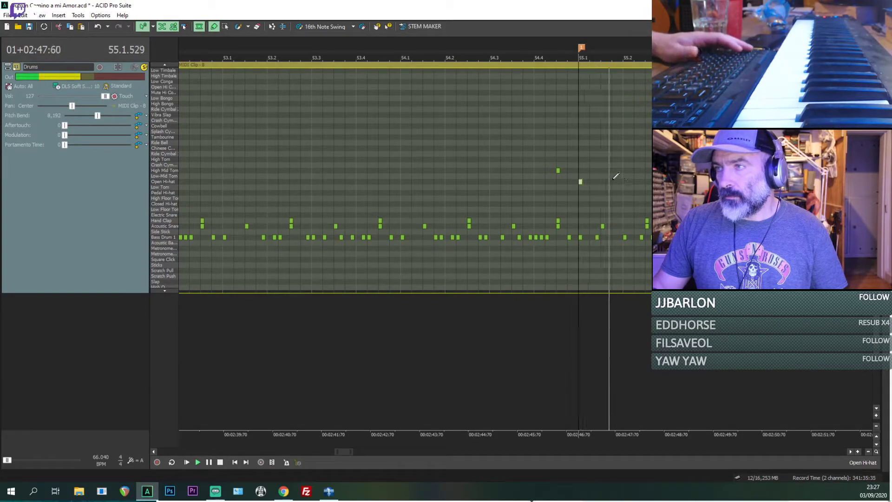
pyautogui.press('space')
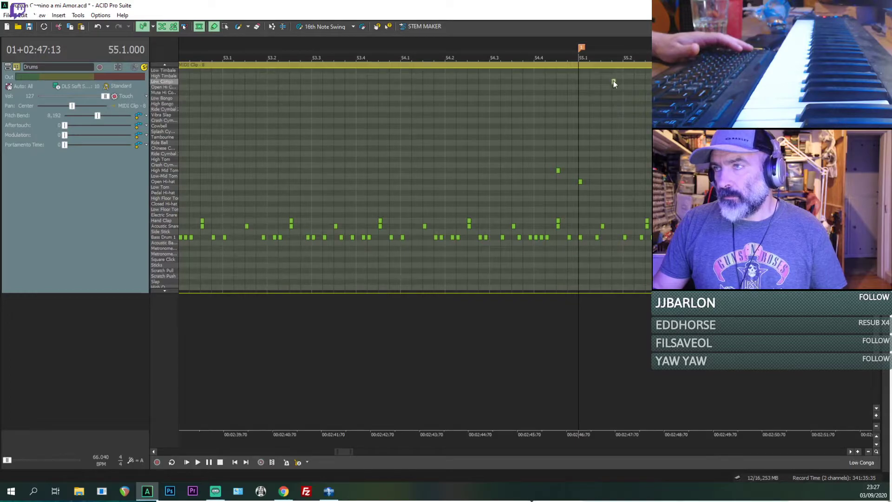
# Step: Browse the percussion sounds, place a Ride Cymbal hit on beat 55.2, and play from 55.1.000
pyautogui.scroll(5, 613, 71)
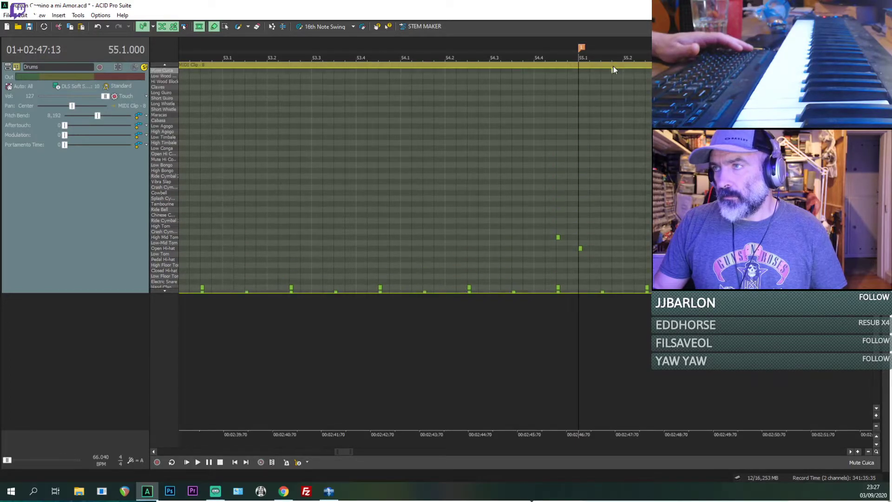
pyautogui.scroll(1, 613, 66)
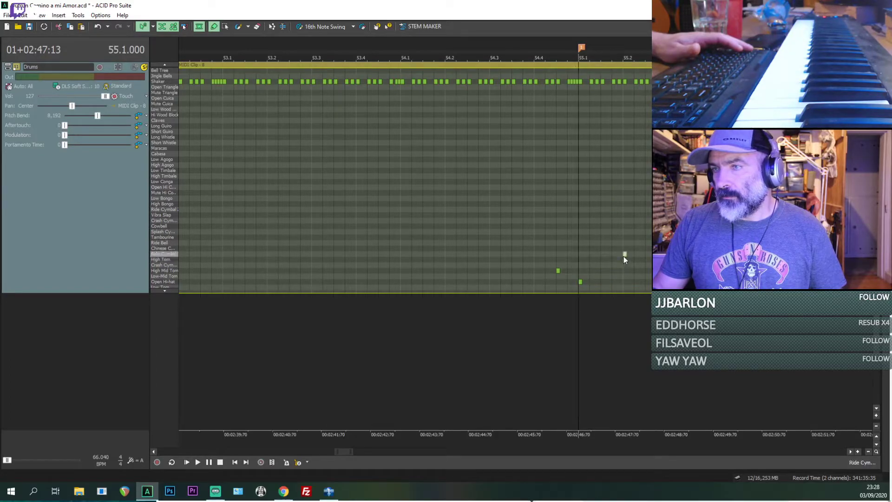
pyautogui.scroll(-1, 653, 217)
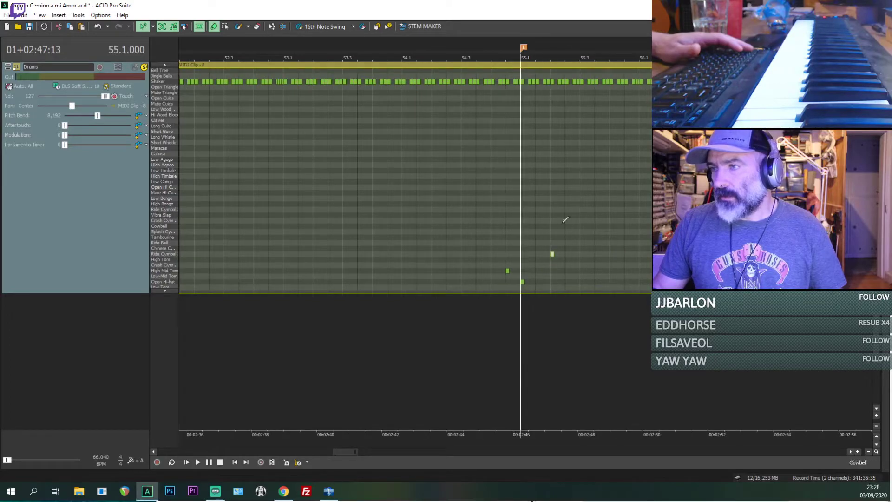
pyautogui.scroll(-6, 166, 200)
pyautogui.press('space')
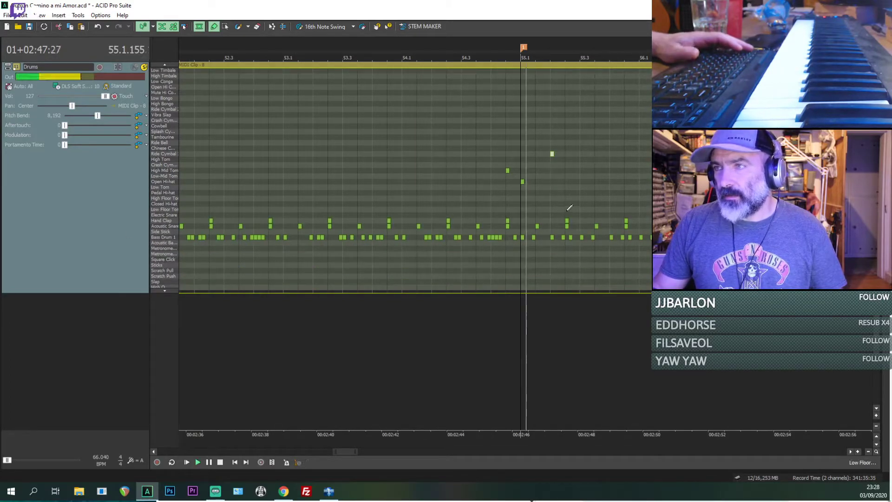
pyautogui.press('space')
# Step: Move the Ride Cymbal hit at beat 55.2 to Open Hi-hat and replay from 55.1.000
pyautogui.moveTo(552, 155); pyautogui.dragTo(552, 163)
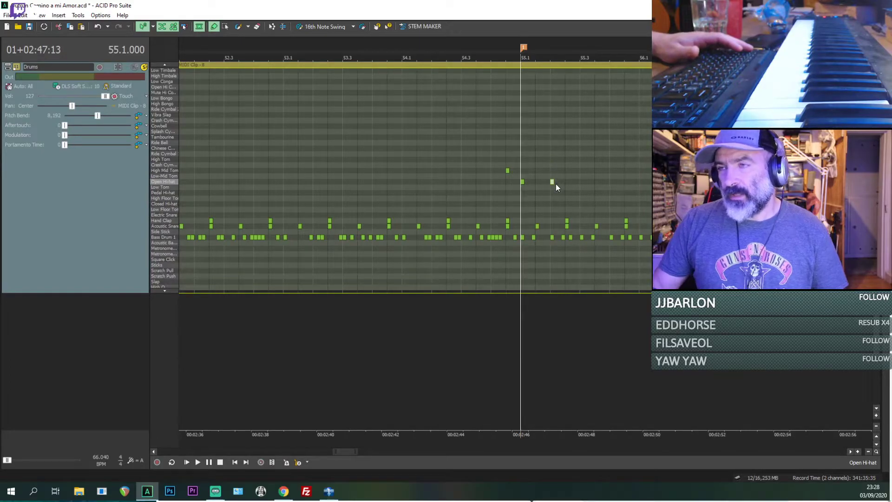
pyautogui.press('space')
# Step: Move the Open Hi-hat hit at beat 55.2 one grid step earlier, to 55.1.672, and replay from 55.1.000
pyautogui.press('space')
pyautogui.press('space')
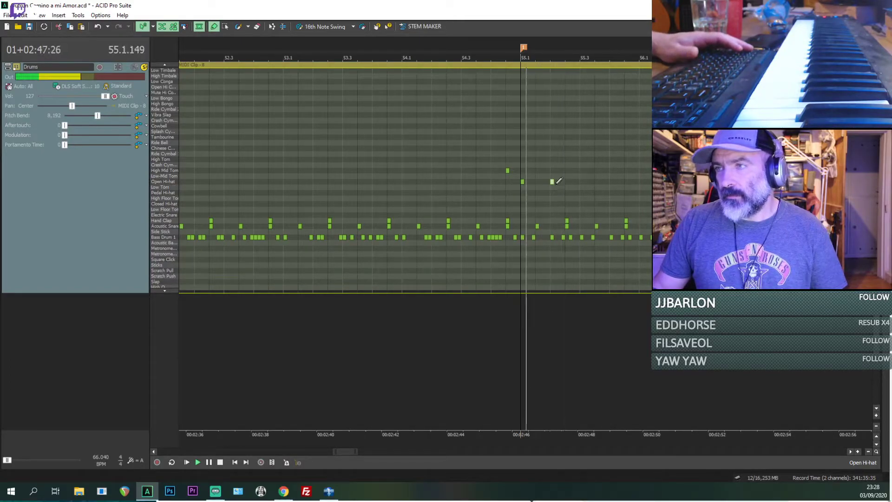
pyautogui.scroll(1, 561, 177)
pyautogui.press('space')
pyautogui.press('space')
pyautogui.scroll(1, 563, 185)
pyautogui.press('space')
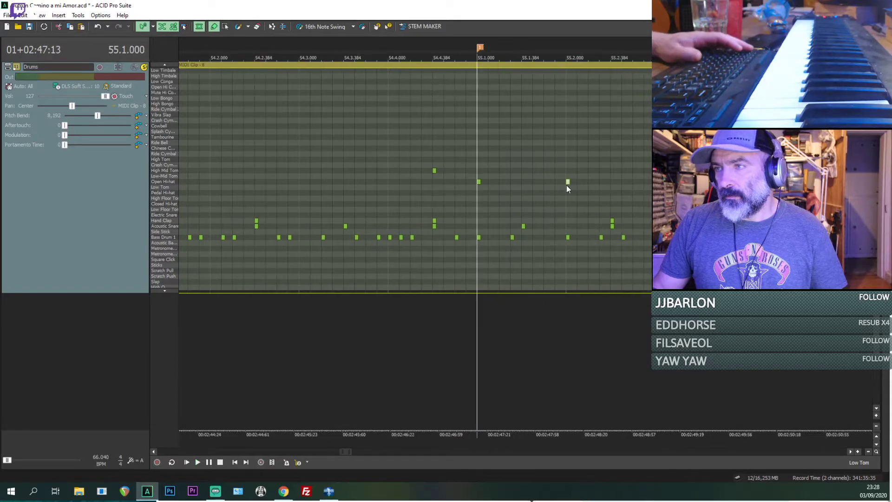
pyautogui.press('space')
pyautogui.press('space')
pyautogui.click(560, 182)
# Step: Replay from 55.1.000 with the Drums track's solo switched off and back on to compare it with the song
pyautogui.press('space')
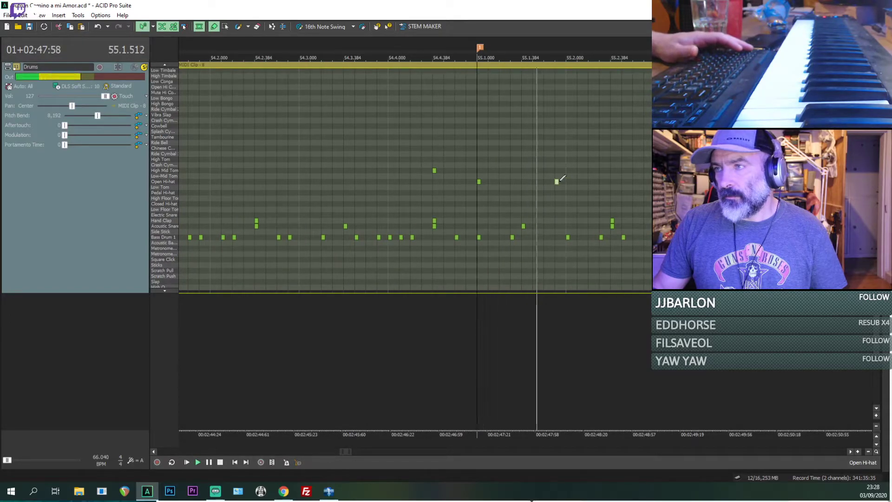
pyautogui.scroll(-2, 563, 180)
pyautogui.press('space')
pyautogui.press('space')
pyautogui.scroll(2, 578, 189)
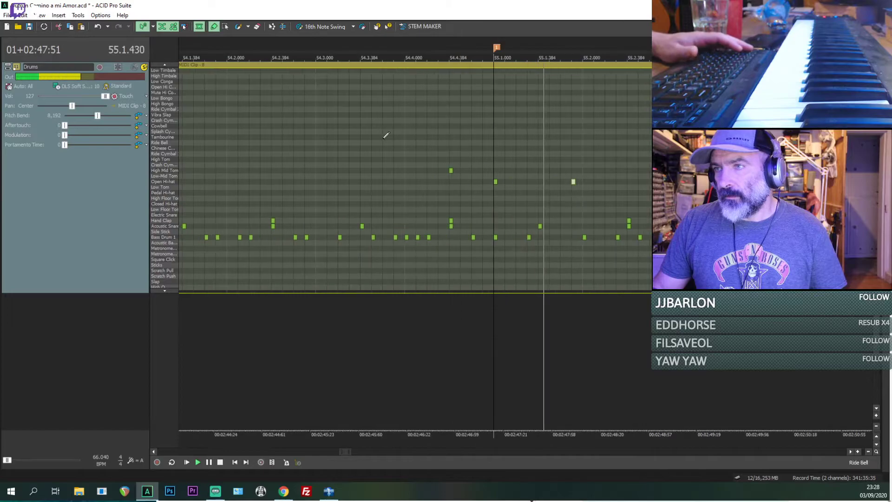
pyautogui.press('space')
pyautogui.click(145, 67)
pyautogui.click(145, 67)
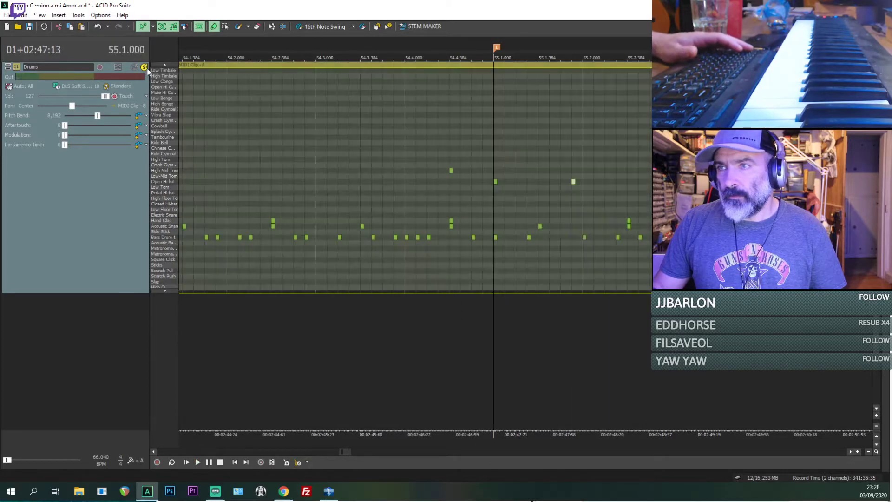
pyautogui.press('space')
pyautogui.press('space')
pyautogui.press('space')
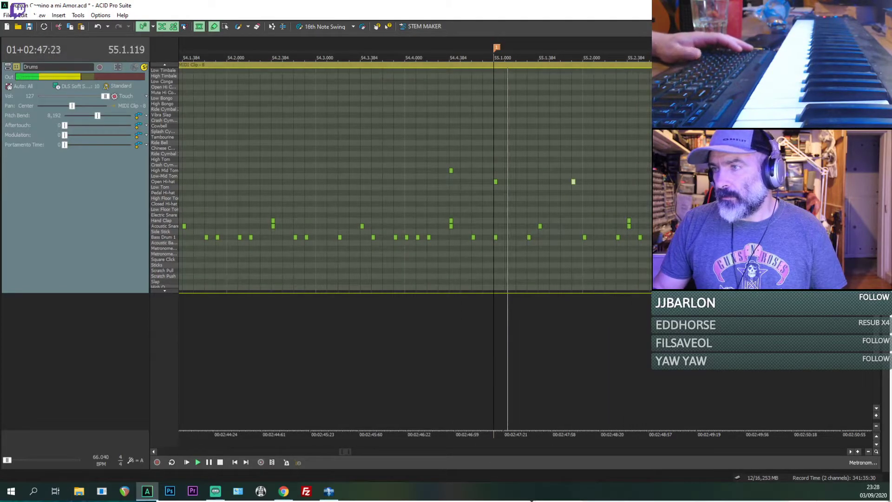
# Step: Add a Crash Cymbal hit at 55.4.384 and play from 55.4.192
pyautogui.scroll(-1, 356, 227)
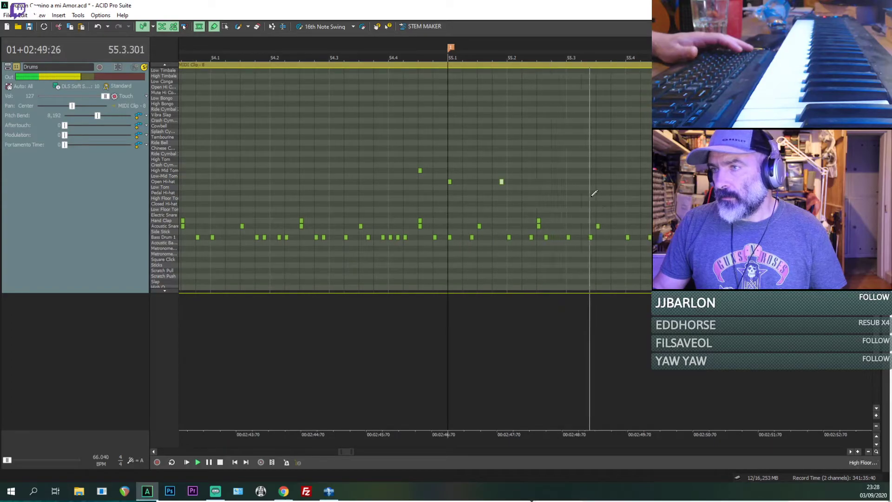
pyautogui.scroll(-1, 591, 200)
pyautogui.press('space')
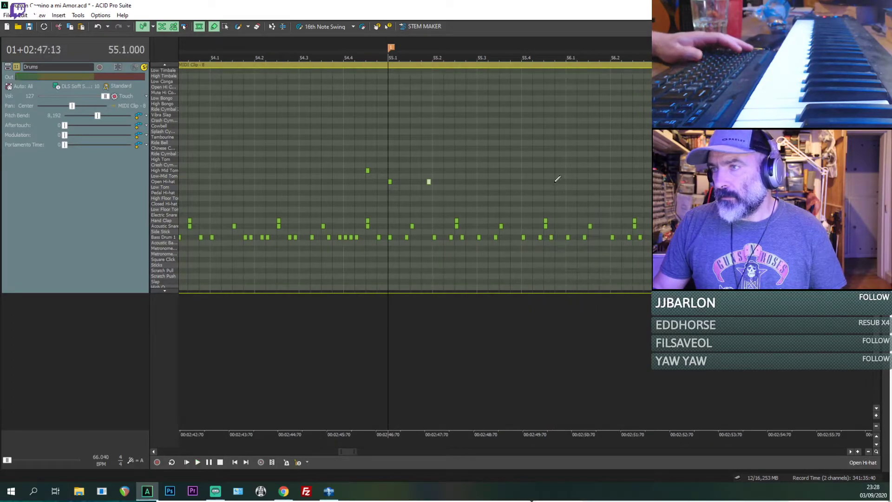
pyautogui.press('space')
pyautogui.press('space')
pyautogui.click(539, 180)
pyautogui.press('space')
pyautogui.press('space')
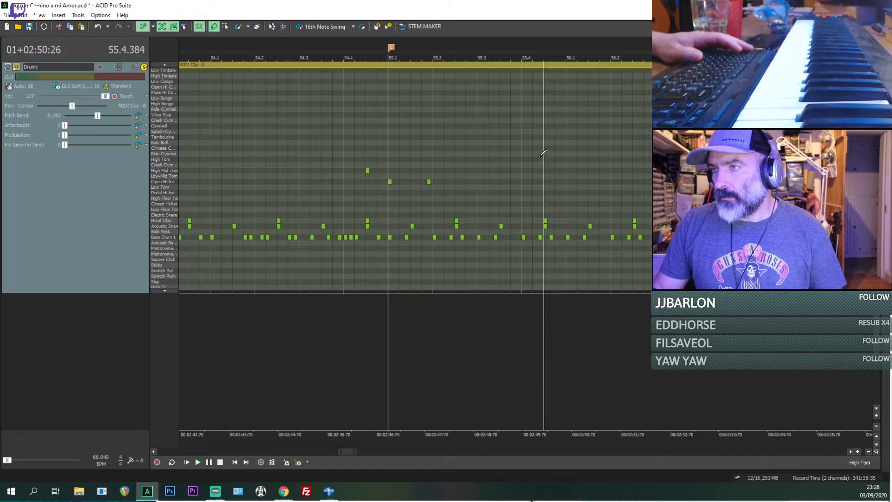
pyautogui.click(534, 166)
pyautogui.press('Delete')
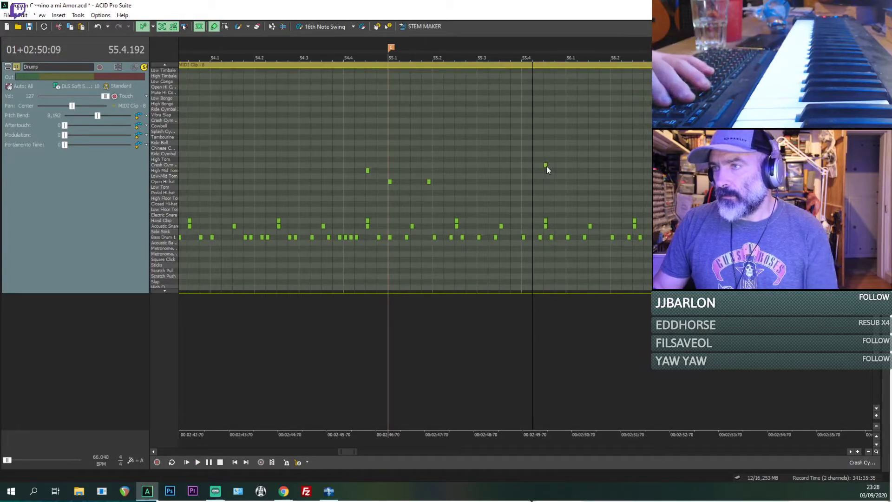
pyautogui.press('space')
# Step: Listen on into bar 56 and add an Open Hi-hat hit at 56.2.000, replaying from 55.4.192
pyautogui.scroll(-2, 555, 167)
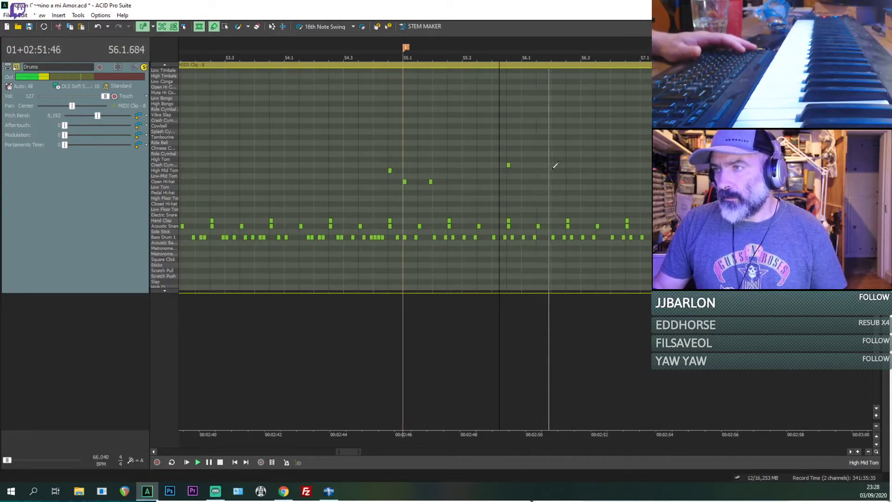
pyautogui.press('space')
pyautogui.scroll(2, 567, 178)
pyautogui.press('space')
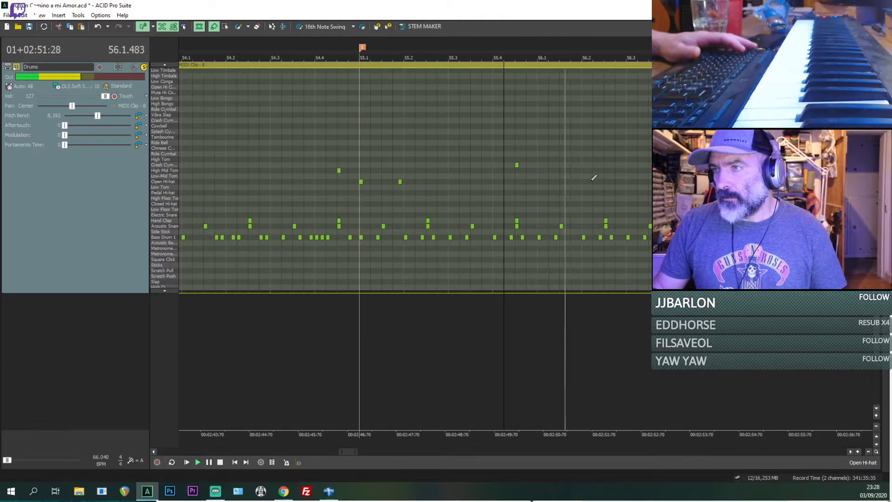
pyautogui.press('space')
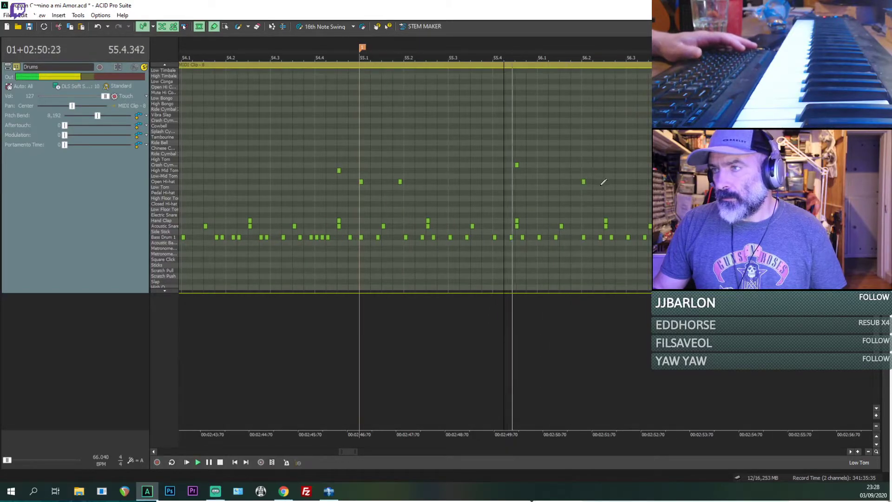
pyautogui.press('space')
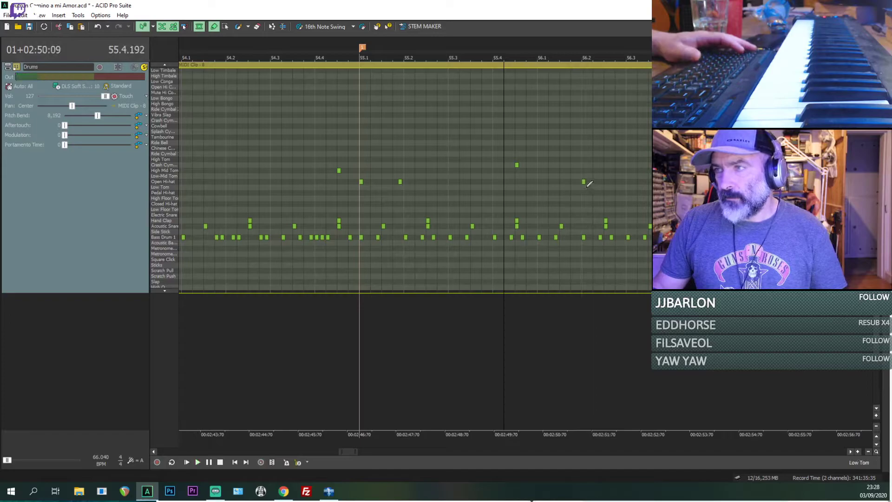
# Step: Move the Open Hi-hat hit at 56.2.000 one grid step earlier, to 56.1.672, and replay from 55.4.192
pyautogui.press('space')
pyautogui.scroll(1, 587, 188)
pyautogui.press('space')
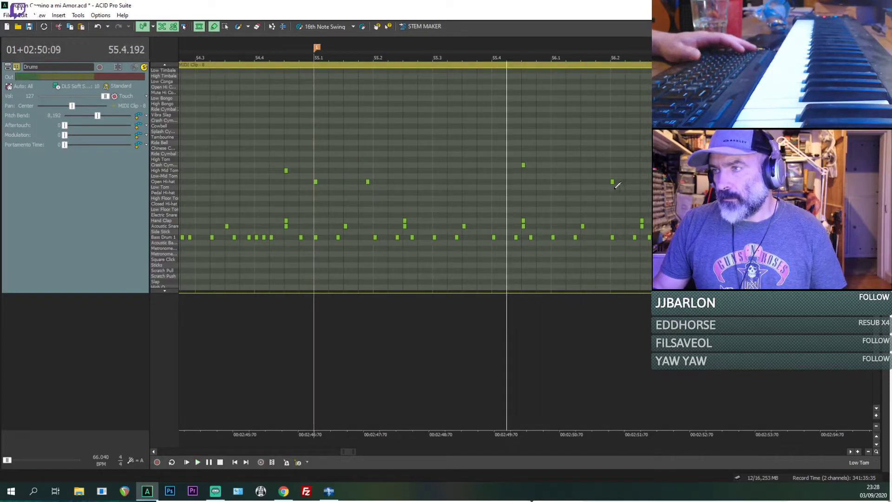
pyautogui.press('space')
pyautogui.scroll(1, 618, 184)
pyautogui.press('space')
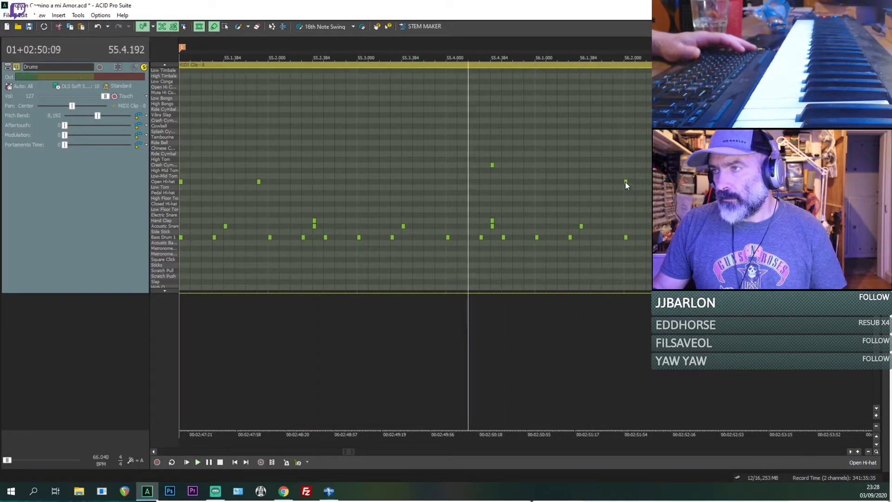
pyautogui.moveTo(621, 182); pyautogui.dragTo(615, 181)
pyautogui.press('space')
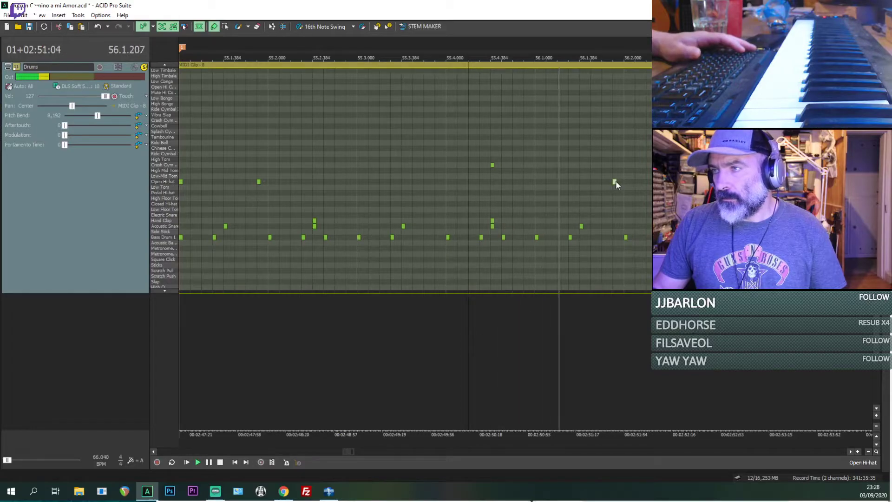
# Step: Listen through the end of bar 56, add a Chinese Cymbal hit at 56.4.384, and play from 56.4.000
pyautogui.scroll(-1, 617, 182)
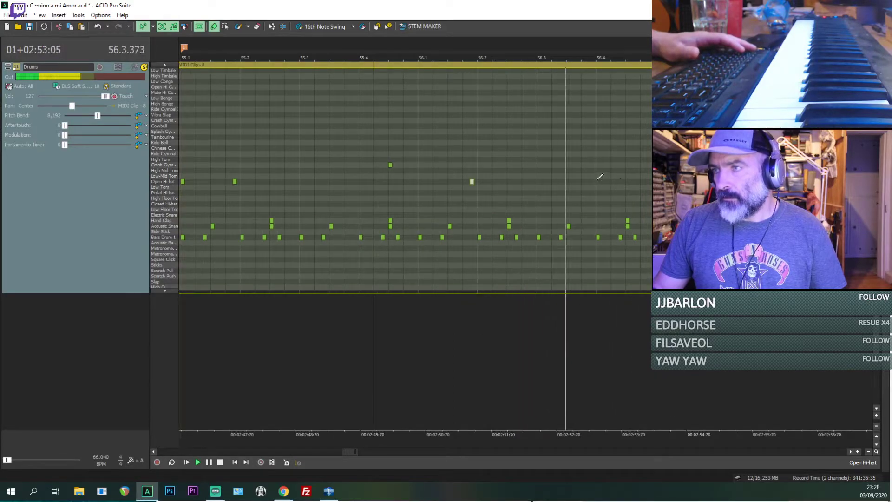
pyautogui.press('space')
pyautogui.press('space')
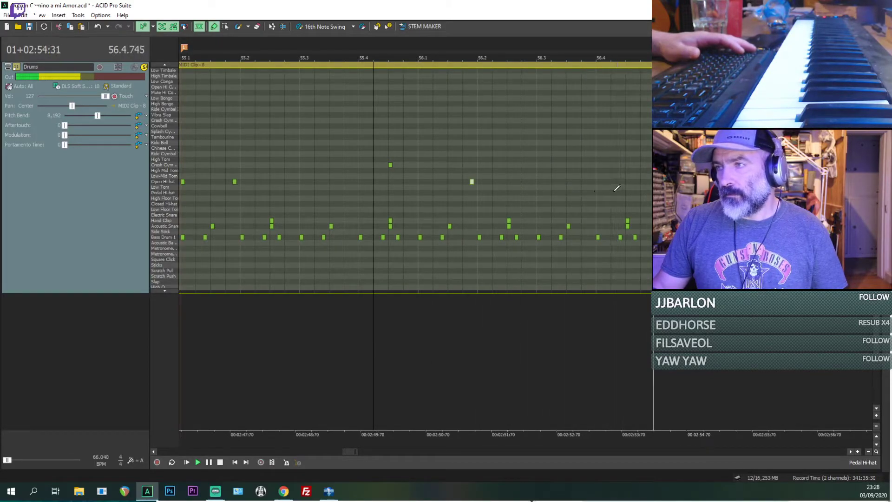
pyautogui.press('space')
pyautogui.press('space')
pyautogui.click(598, 195)
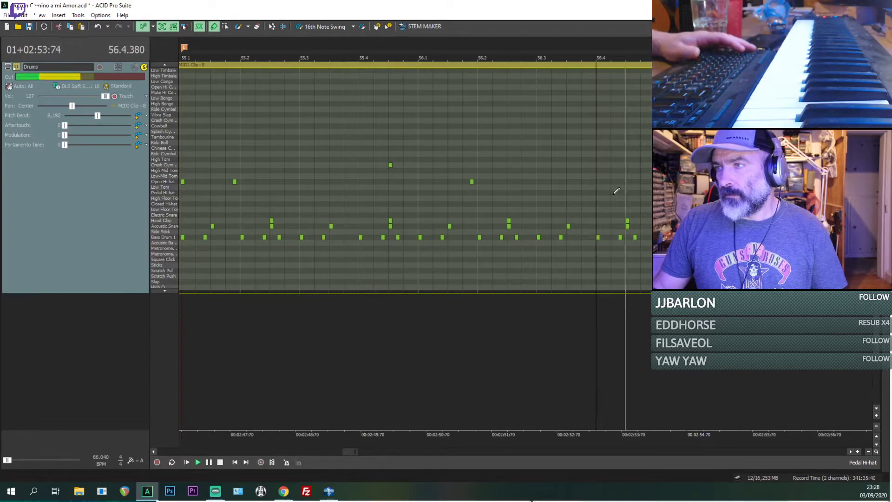
pyautogui.press('space')
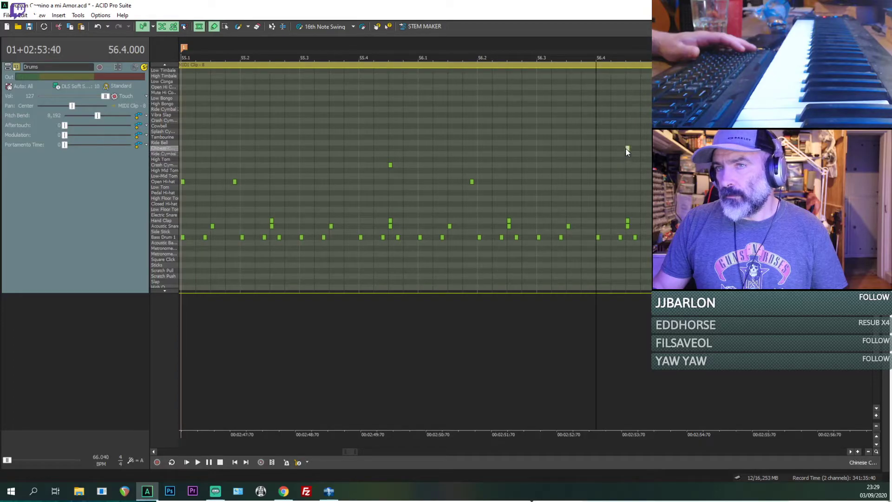
pyautogui.press('space')
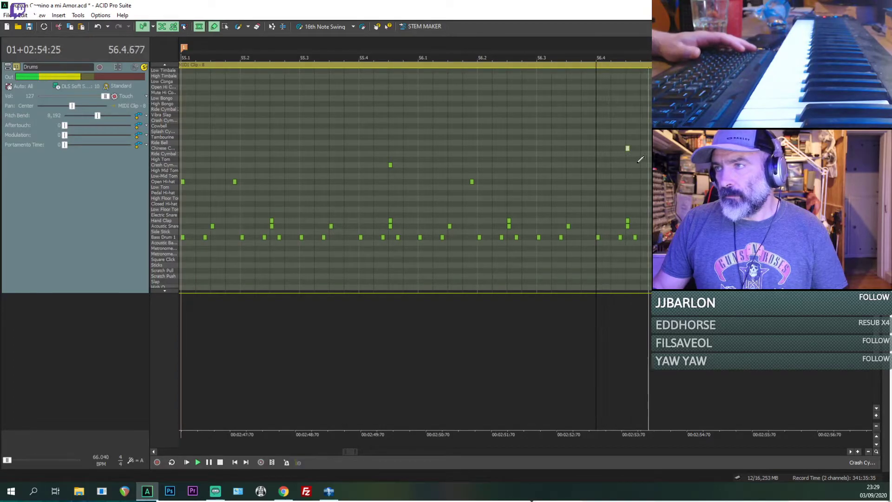
# Step: Replay from 56.4.000, then mute the Drums track and listen to the same spot in the song
pyautogui.press('space')
pyautogui.press('space')
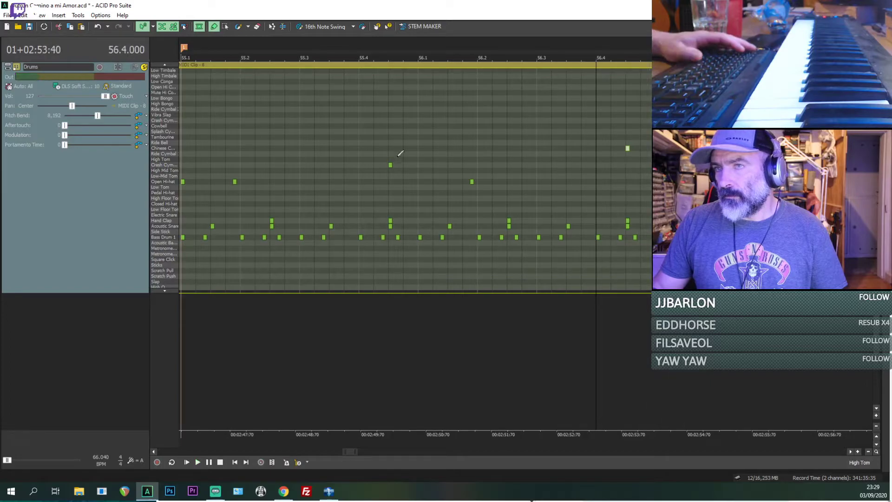
pyautogui.press('space')
pyautogui.press('space')
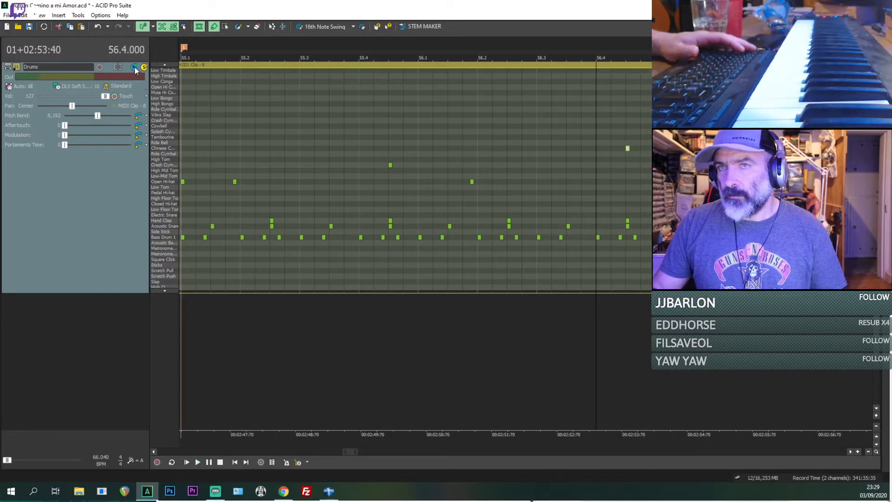
pyautogui.click(135, 68)
pyautogui.press('space')
pyautogui.press('space')
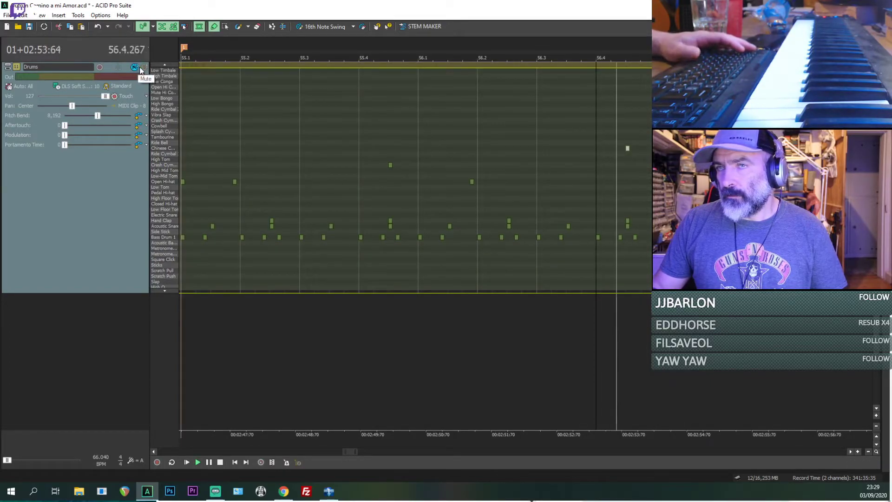
# Step: Solo the Drums track again, move the Chinese Cymbal hit at 56.4.384 to the upper Crash Cymbal row, and replay
pyautogui.press('space')
pyautogui.click(144, 68)
pyautogui.press('space')
pyautogui.press('space')
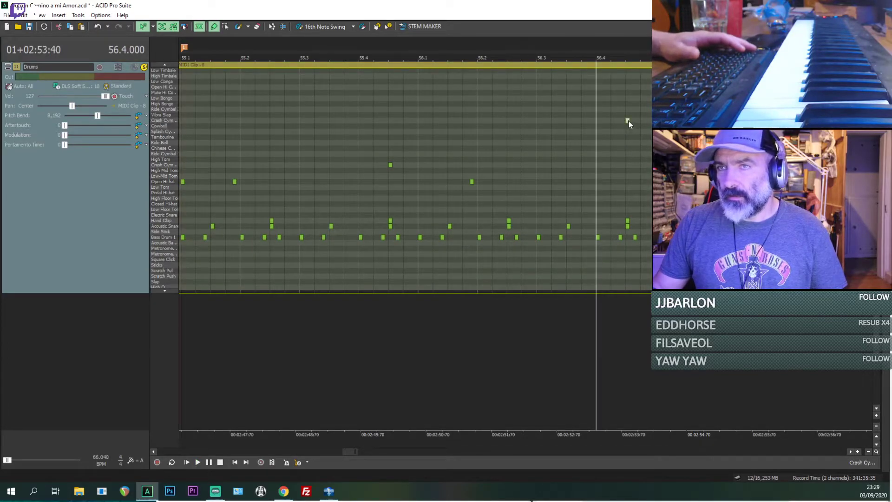
pyautogui.press('space')
pyautogui.scroll(-1, 635, 125)
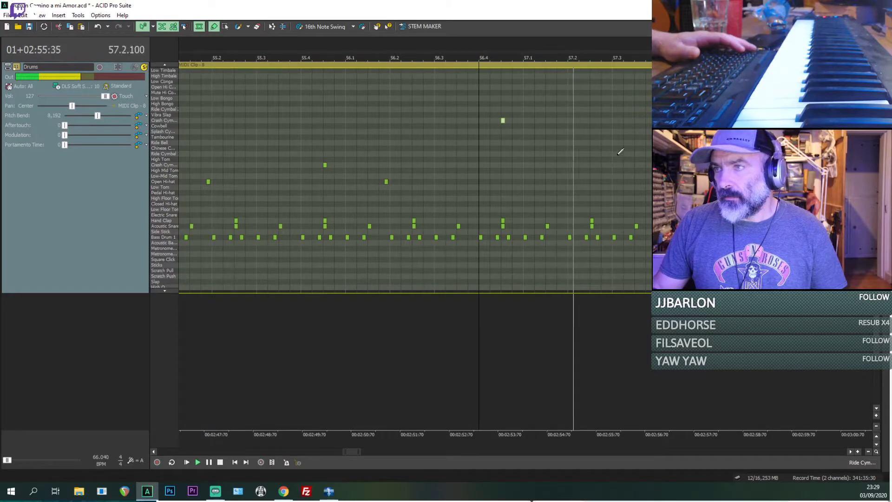
# Step: Add an Open Hi-hat hit at 57.2.384, removing the trial Low Tom hit at 57.2.192, and play from 57.2.192
pyautogui.press('space')
pyautogui.press('space')
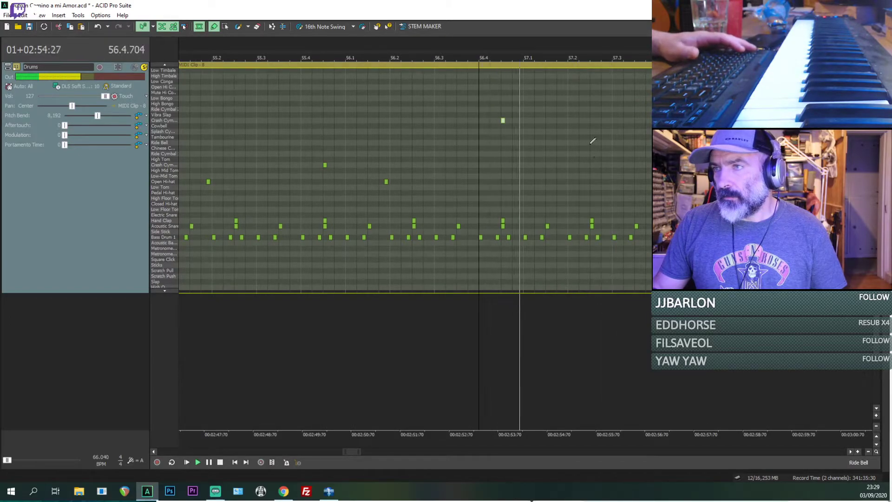
pyautogui.click(581, 187)
pyautogui.press('space')
pyautogui.click(592, 186)
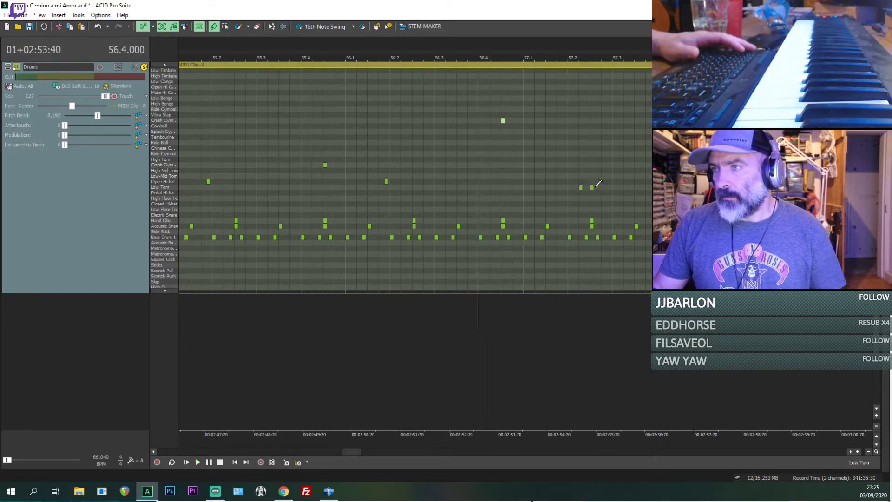
pyautogui.click(581, 187)
pyautogui.press('Delete')
pyautogui.moveTo(592, 188); pyautogui.dragTo(592, 181)
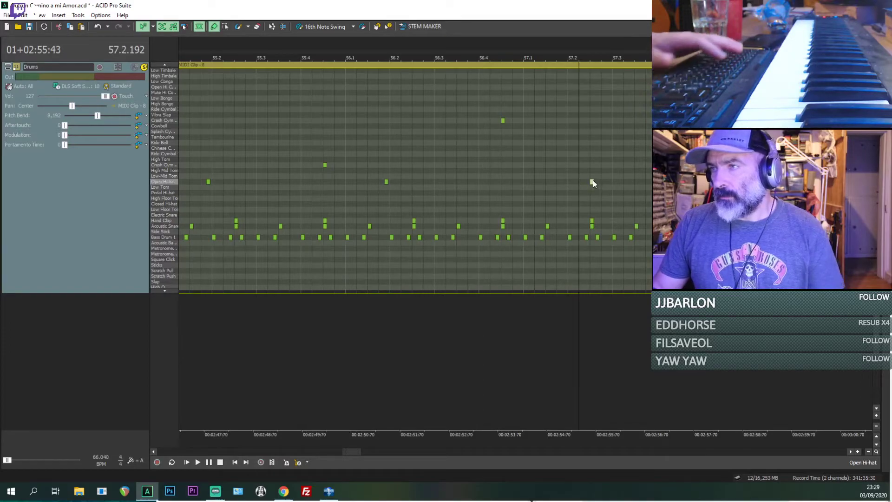
pyautogui.press('space')
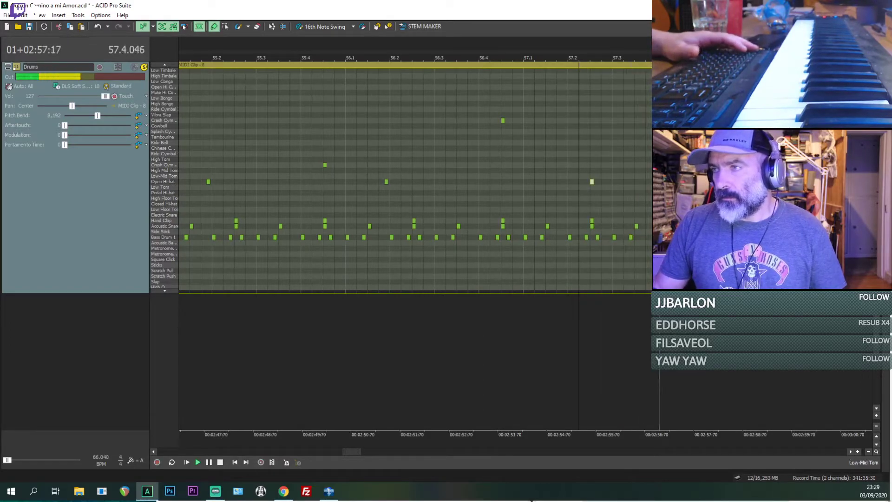
# Step: Replay from 57.2.192 and from 57.4.000 to locate the next hi-hat hits by ear
pyautogui.press('space')
pyautogui.press('space')
pyautogui.scroll(1, 636, 199)
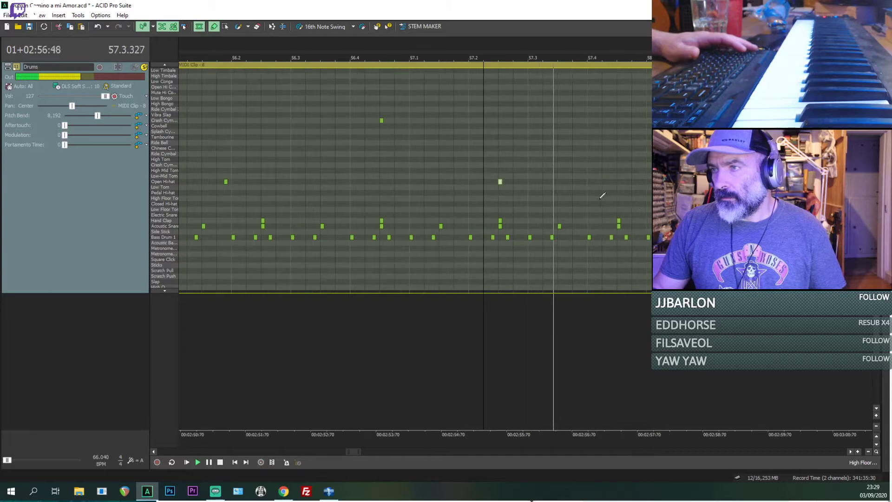
pyautogui.press('space')
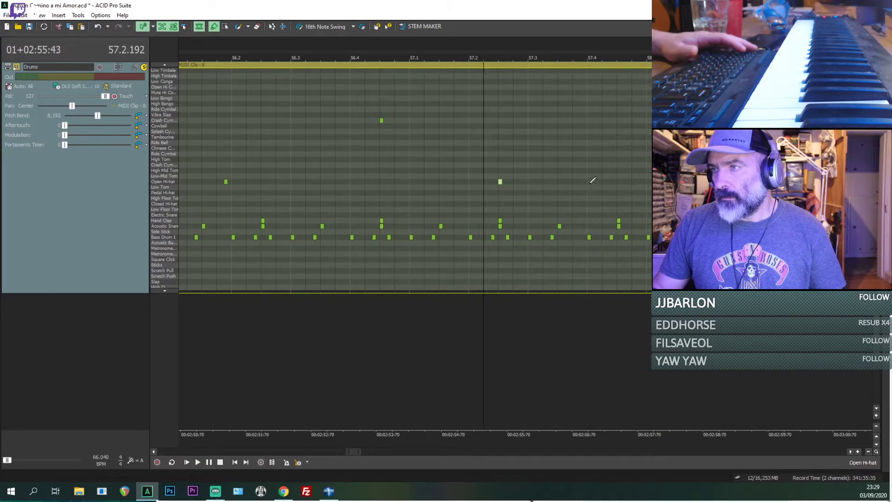
pyautogui.click(592, 182)
pyautogui.press('space')
pyautogui.press('space')
# Step: Play from 57.3.384 and add Open Hi-hat hits at 57.3.576 and 57.4.000
pyautogui.press('space')
pyautogui.press('space')
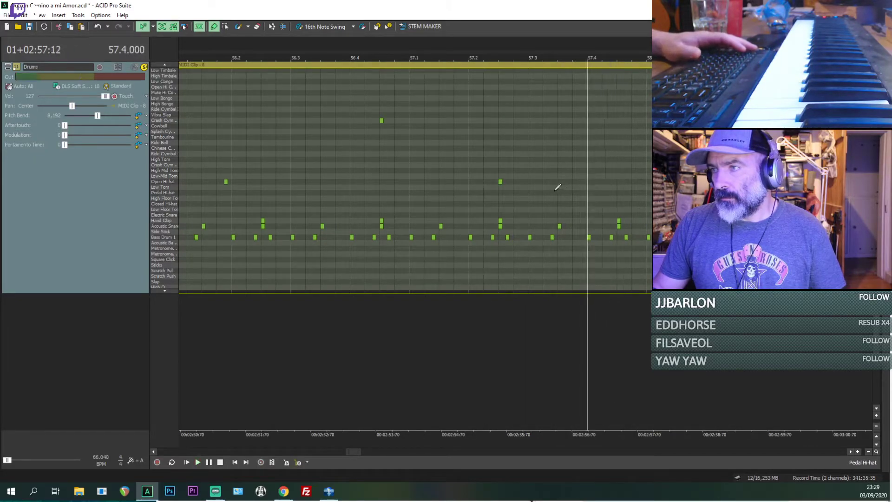
pyautogui.click(558, 187)
pyautogui.press('space')
pyautogui.press('space')
pyautogui.press('space')
pyautogui.press('space')
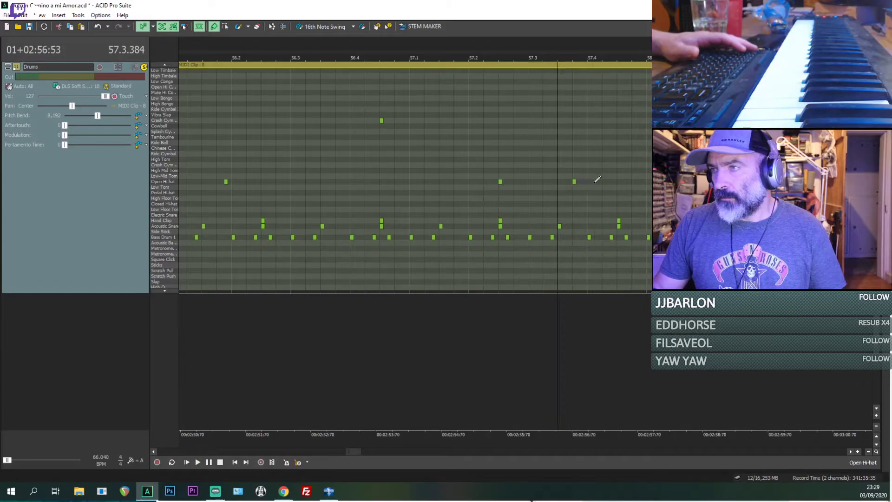
pyautogui.press('space')
# Step: Move the Open Hi-hat hits at 57.3.576 and 57.4.000 to the Splash Cymbal row and replay from 57.3.384
pyautogui.press('space')
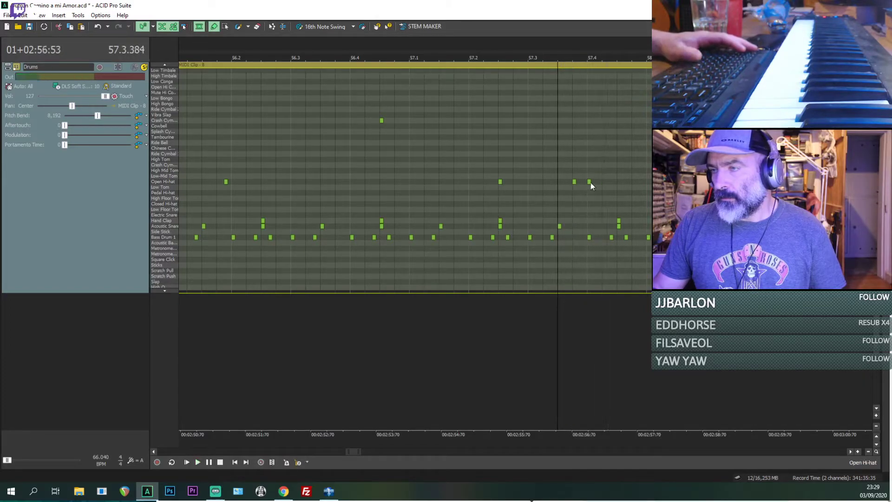
pyautogui.press('space')
pyautogui.press('space')
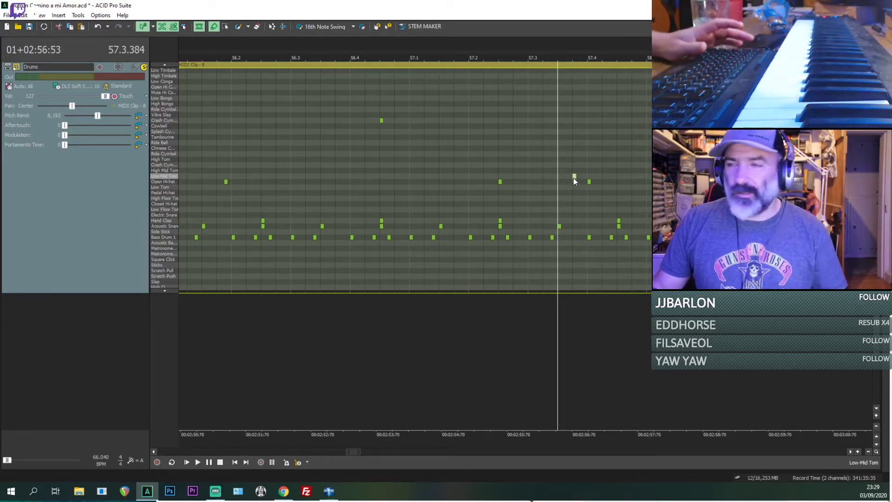
pyautogui.click(574, 175)
pyautogui.moveTo(574, 176); pyautogui.dragTo(580, 156)
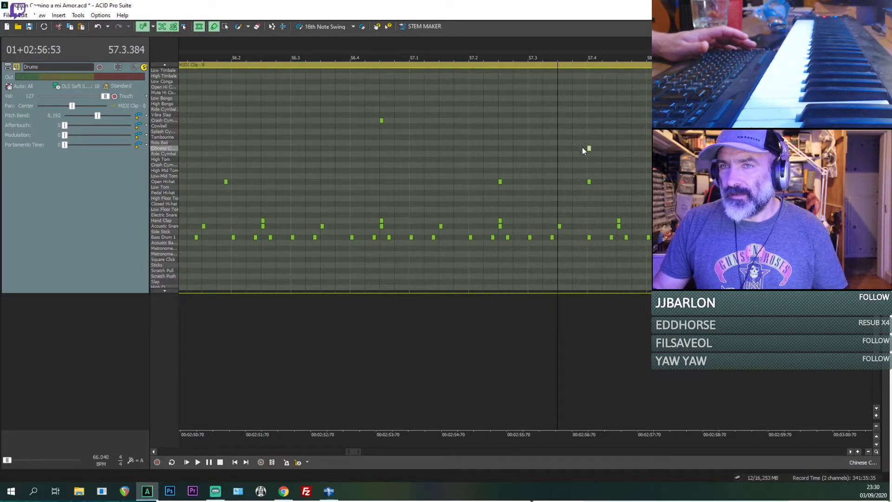
pyautogui.moveTo(584, 150); pyautogui.dragTo(581, 138)
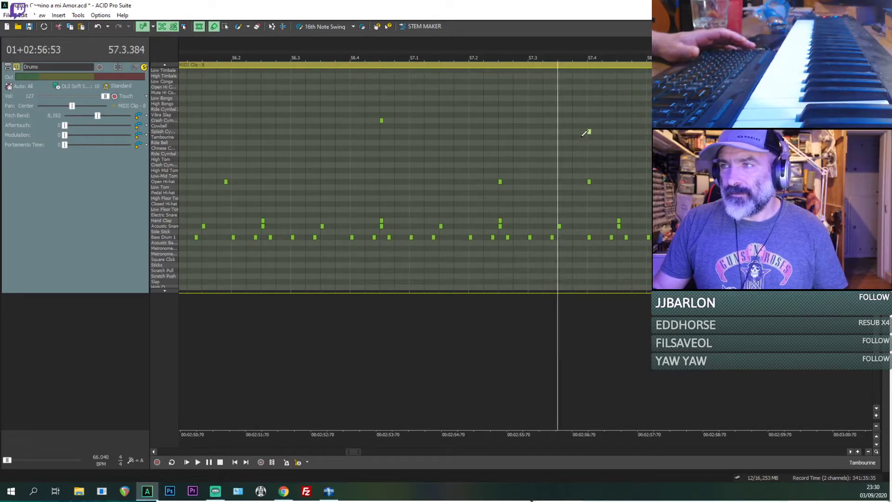
pyautogui.moveTo(589, 133); pyautogui.dragTo(578, 133)
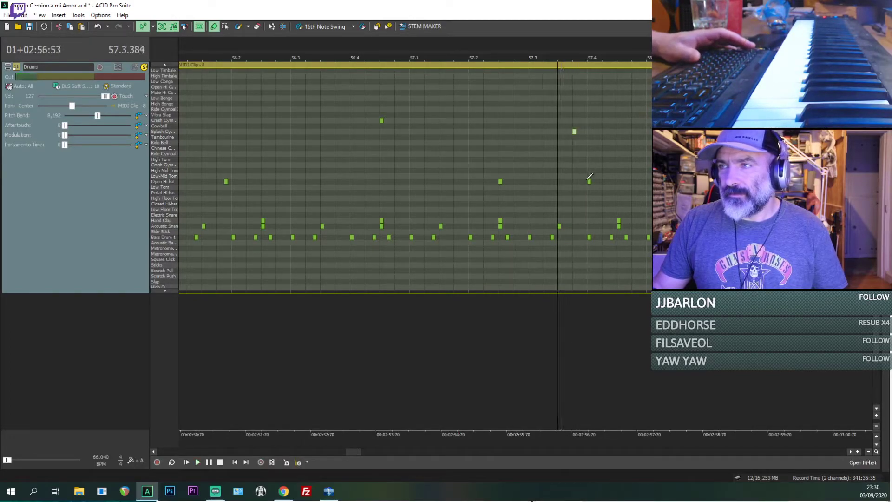
pyautogui.press('space')
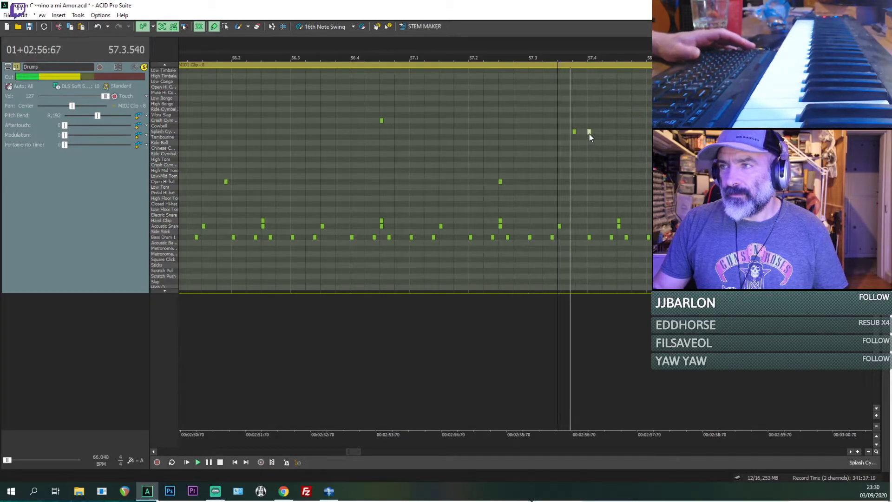
pyautogui.press('space')
# Step: Replay the soloed Drums track from 57.2.384 and from 54.4.384 to check the new hits by ear
pyautogui.click(502, 182)
pyautogui.press('space')
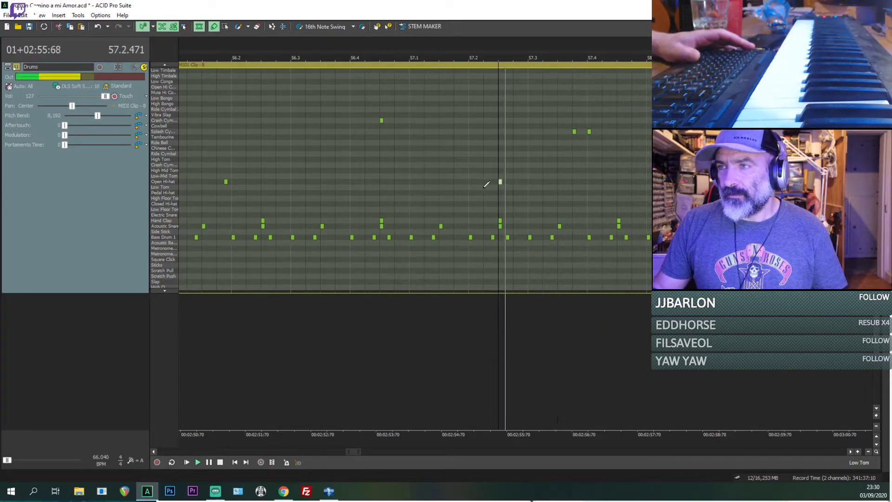
pyautogui.scroll(-2, 281, 188)
pyautogui.press('space')
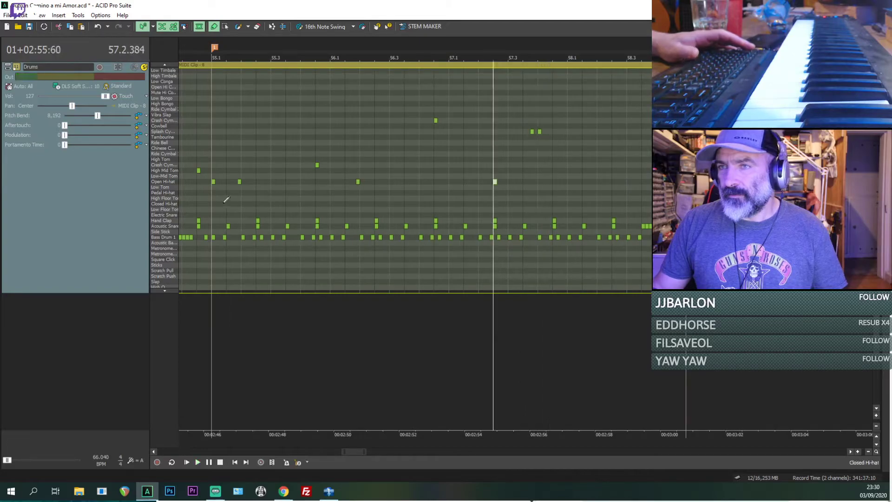
pyautogui.click(197, 200)
pyautogui.press('space')
pyautogui.scroll(-2, 338, 206)
pyautogui.scroll(2, 425, 188)
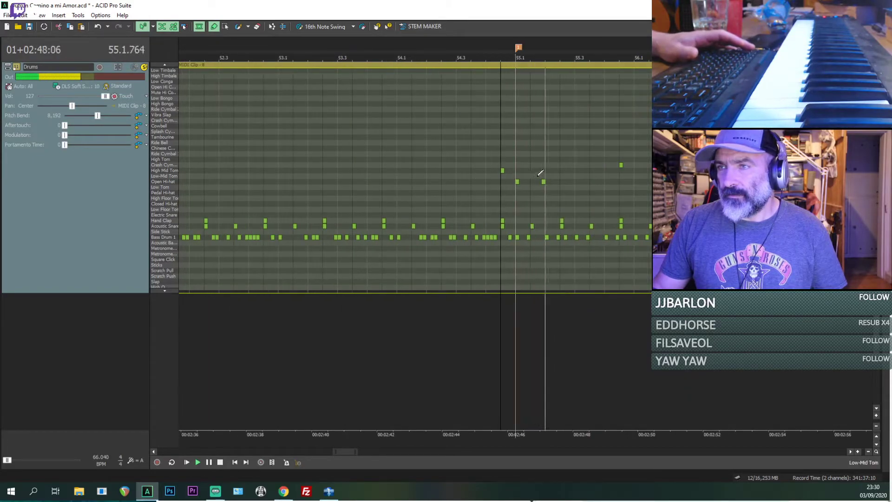
pyautogui.press('space')
pyautogui.scroll(1, 542, 186)
pyautogui.press('space')
# Step: Unsolo and mute the Drums track and replay the original song repeatedly from 54.4.384
pyautogui.press('space')
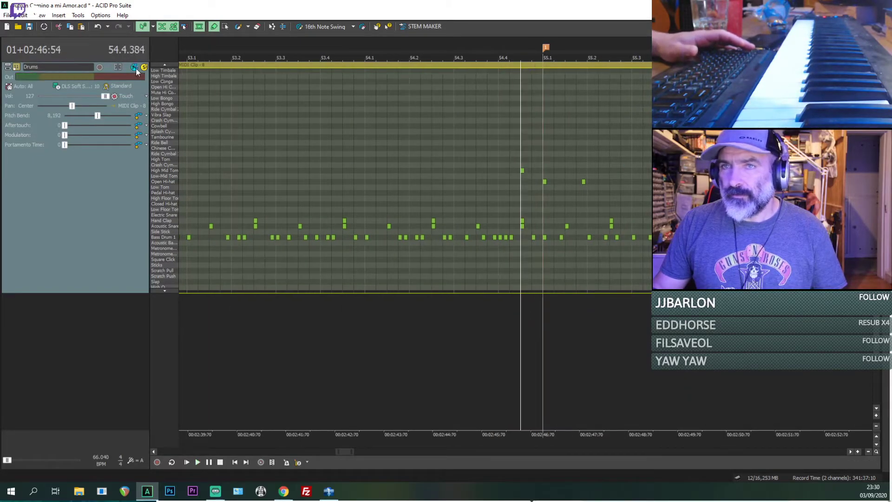
pyautogui.scroll(1, 592, 189)
pyautogui.press('space')
pyautogui.press('space')
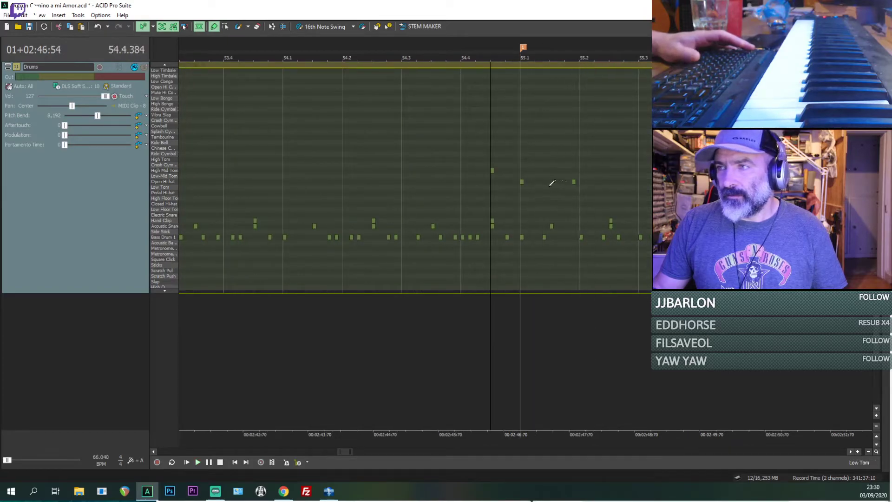
pyautogui.press('space')
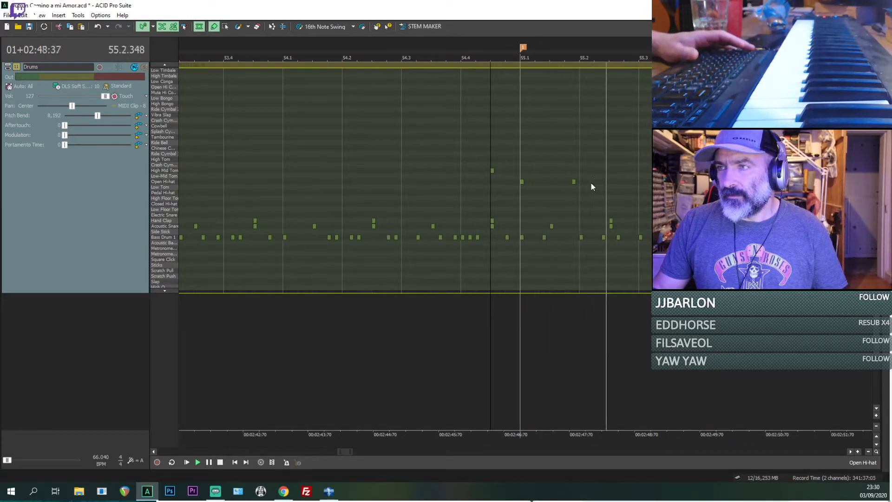
pyautogui.press('space')
pyautogui.press('space')
pyautogui.press('space')
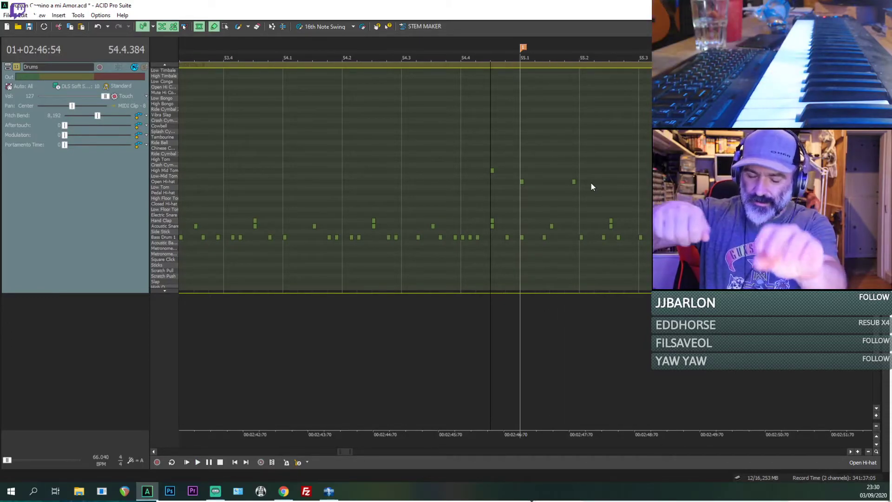
pyautogui.press('space')
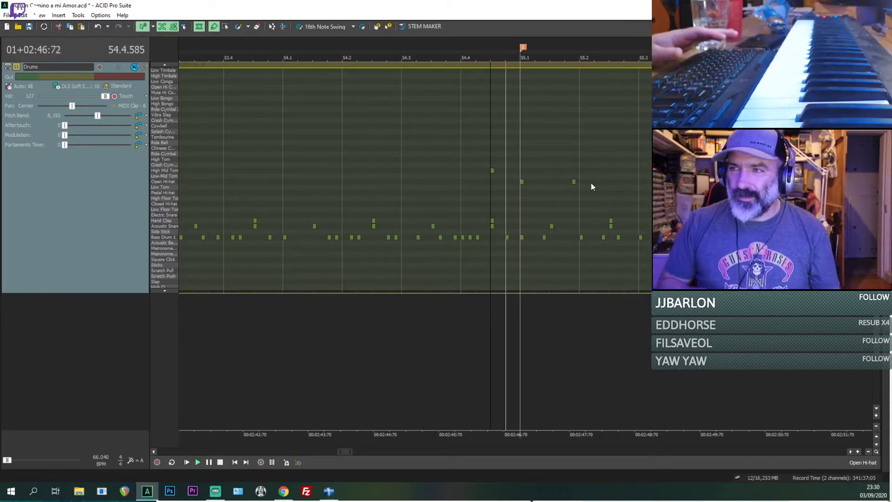
pyautogui.press('space')
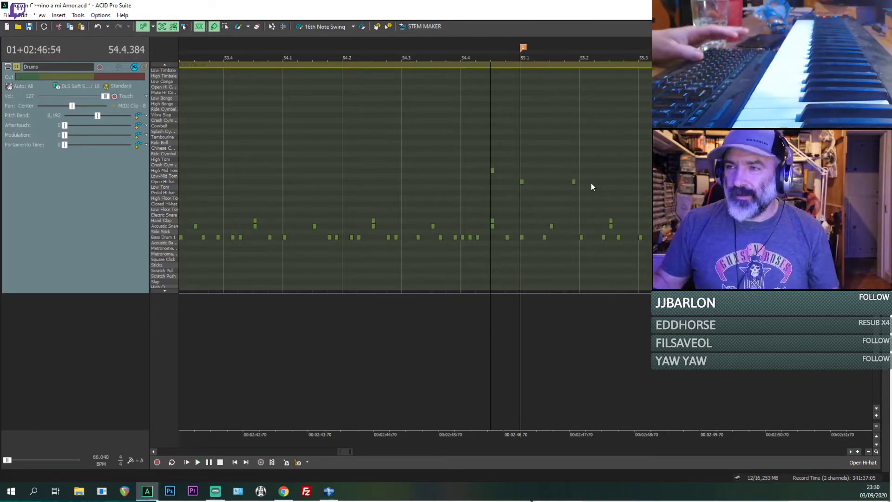
pyautogui.press('space')
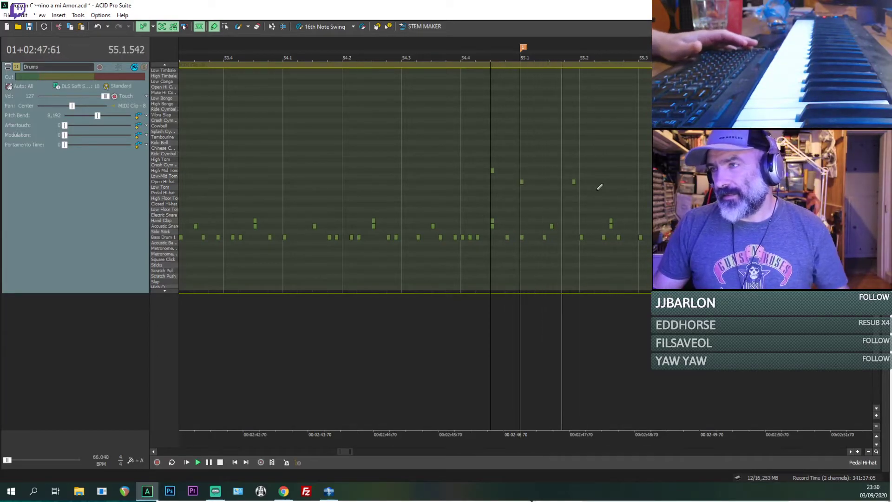
pyautogui.press('space')
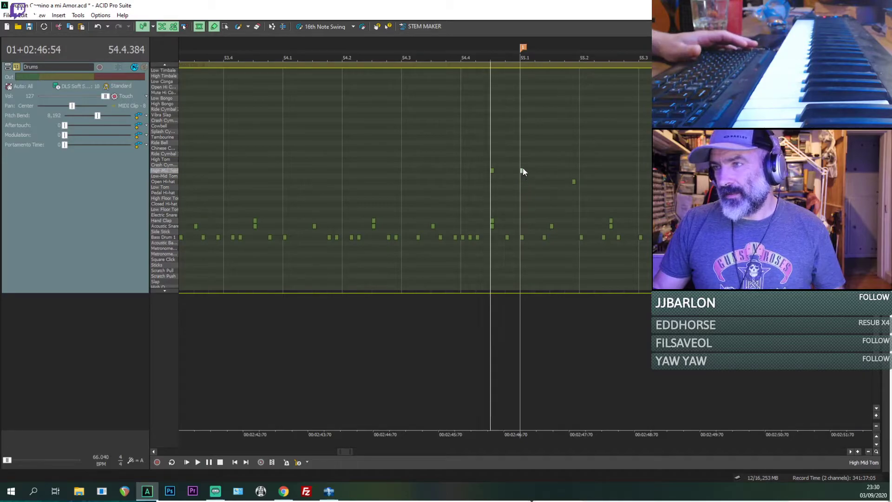
# Step: Move the Open Hi-hat hit at 55.1.000 to the Splash Cymbal row and play from 54.4.384
pyautogui.click(522, 131)
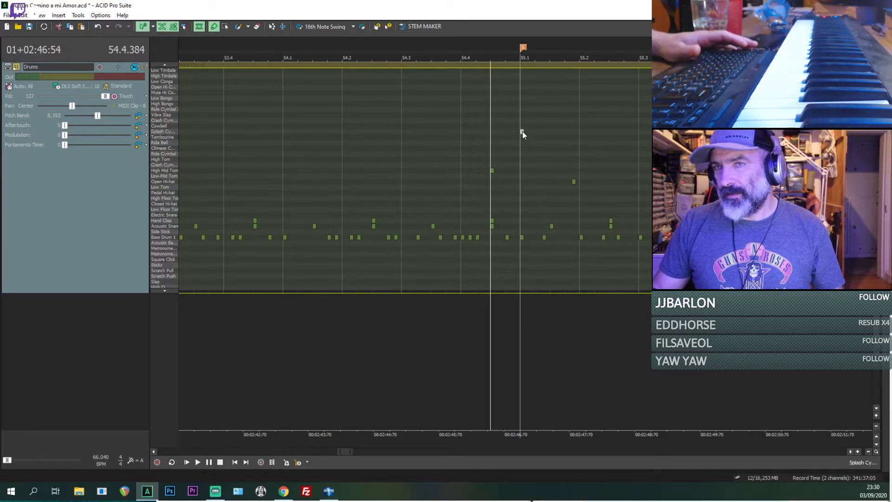
pyautogui.press('space')
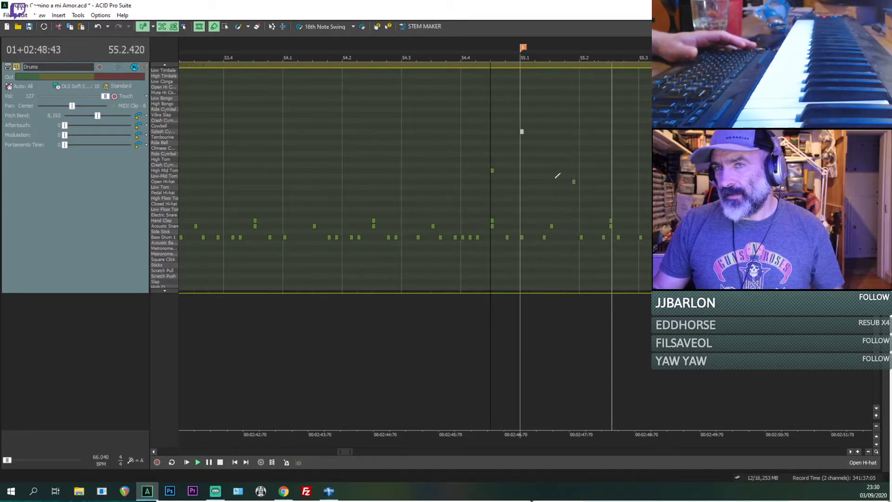
pyautogui.press('space')
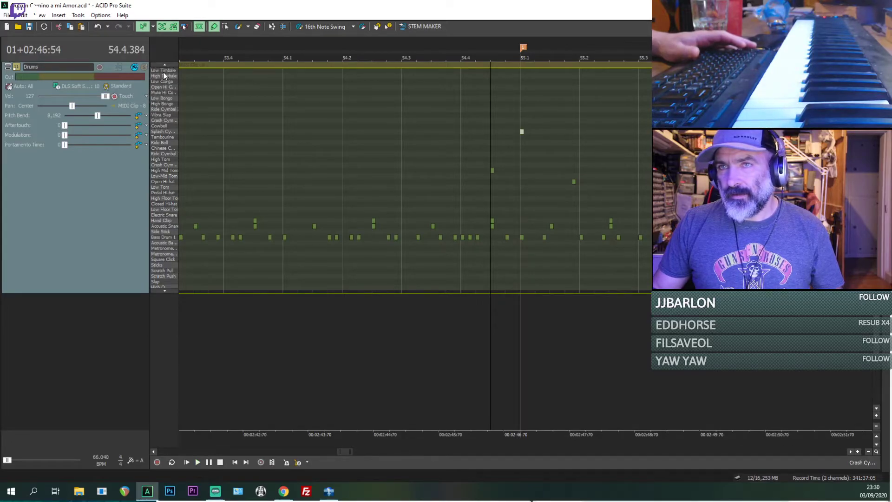
# Step: Look through the list of drum sounds and replay the original from 54.4.192 to compare the hits
pyautogui.scroll(7, 163, 72)
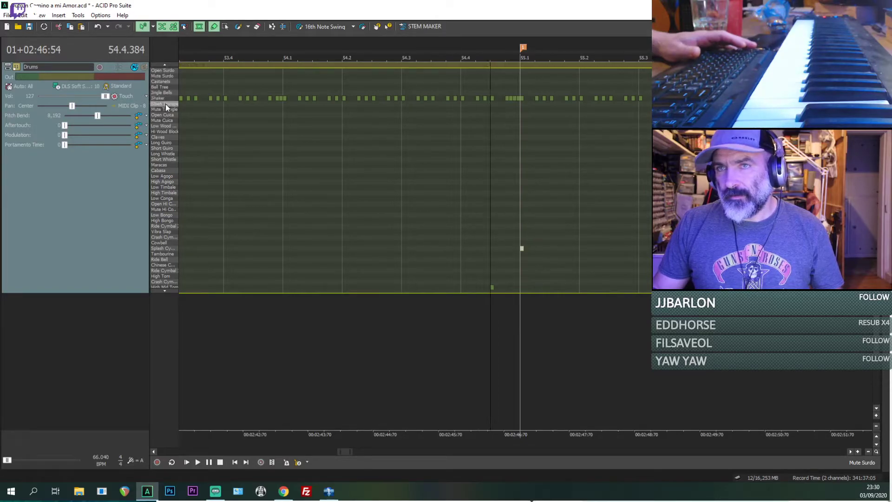
pyautogui.scroll(-2, 611, 336)
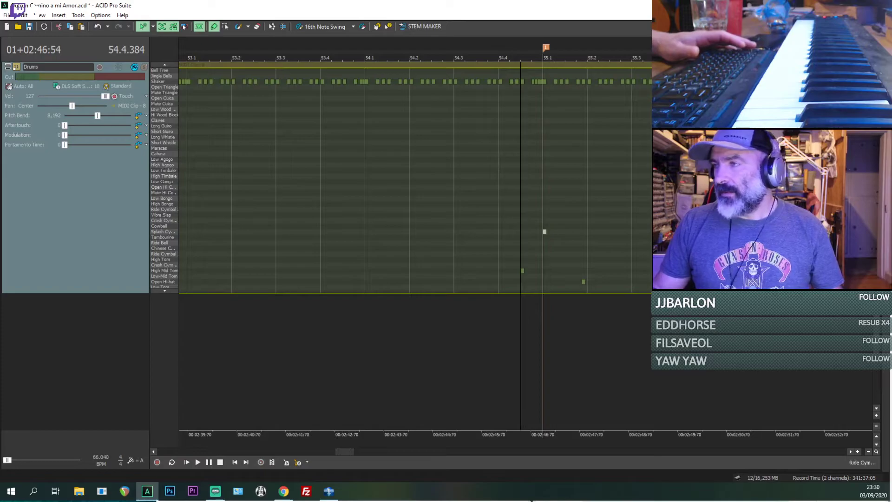
pyautogui.scroll(-6, 166, 204)
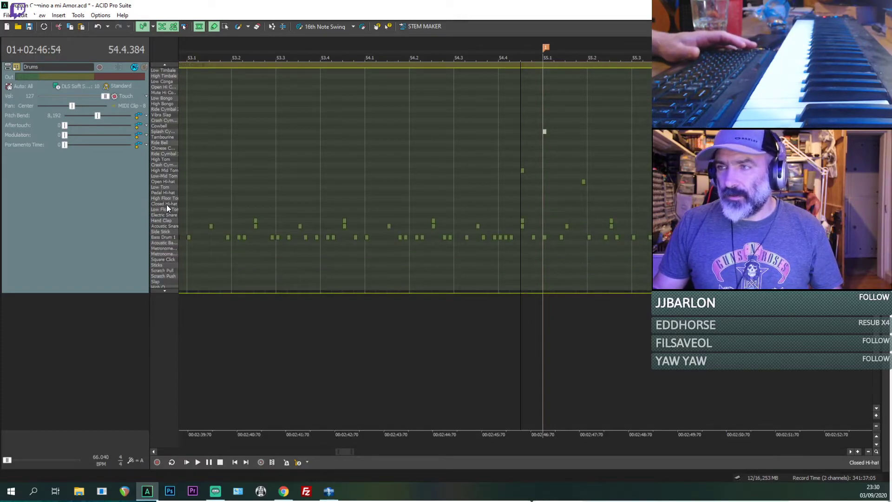
pyautogui.click(512, 190)
pyautogui.press('space')
pyautogui.scroll(1, 515, 200)
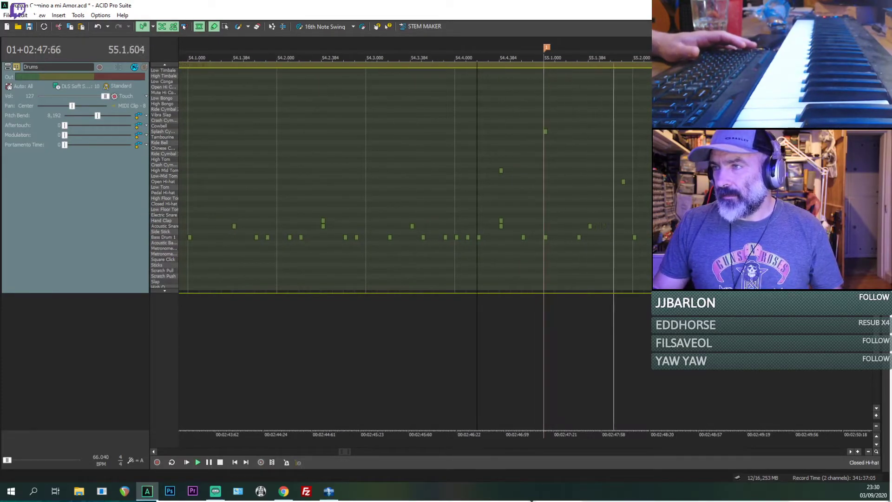
pyautogui.scroll(-1, 384, 201)
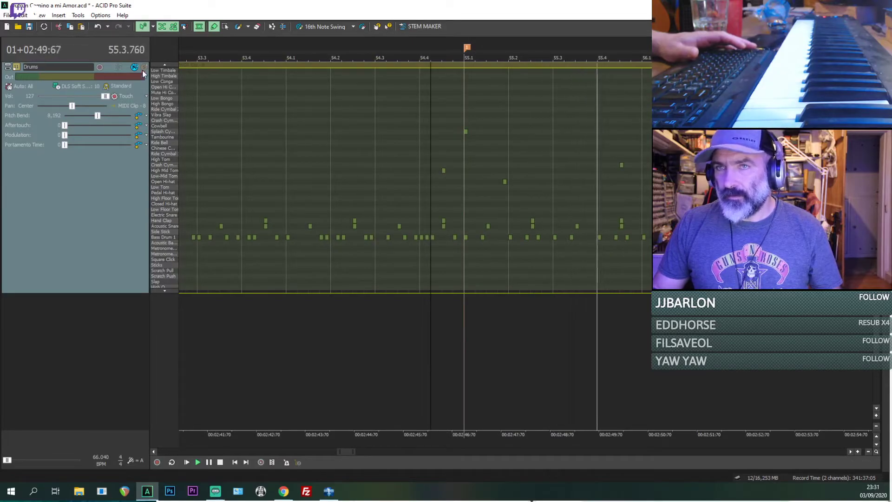
pyautogui.press('space')
pyautogui.press('space')
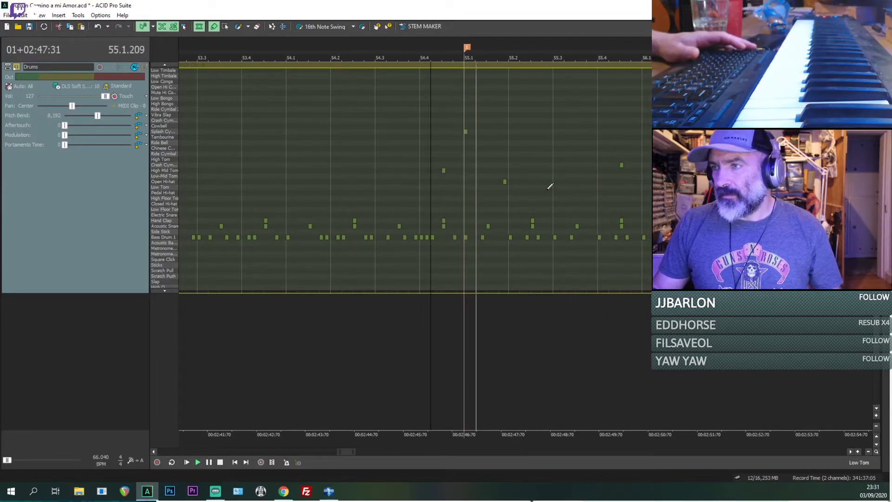
# Step: Locate the next hits by ear near the end of beat 55.3 and add Splash Cymbal hits at 55.3.672 and 55.4.000
pyautogui.click(547, 189)
pyautogui.scroll(2, 547, 189)
pyautogui.scroll(-1, 604, 187)
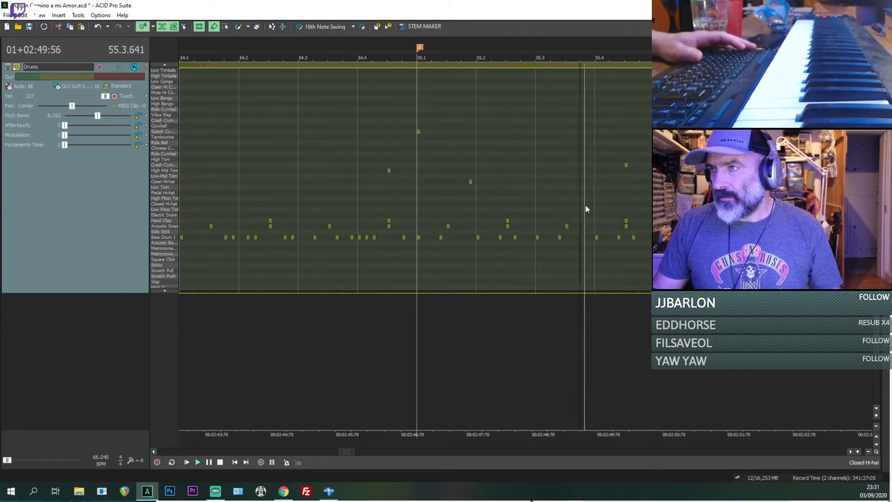
pyautogui.scroll(1, 585, 205)
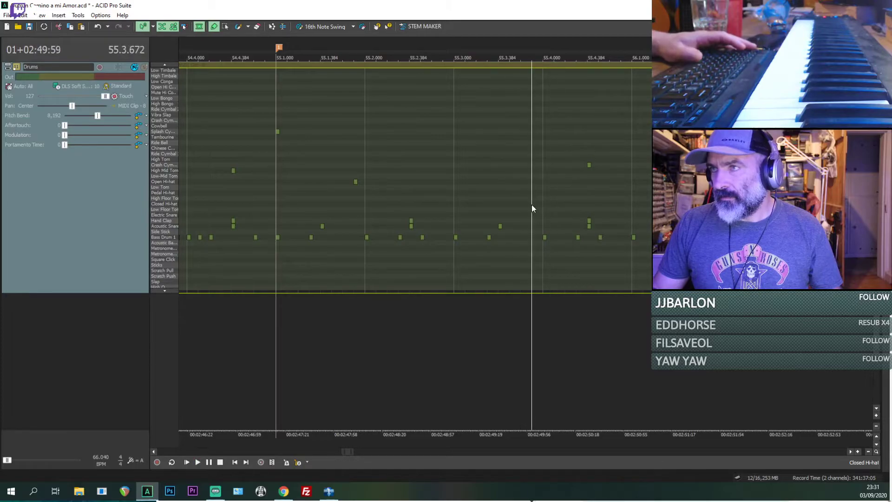
pyautogui.click(544, 132)
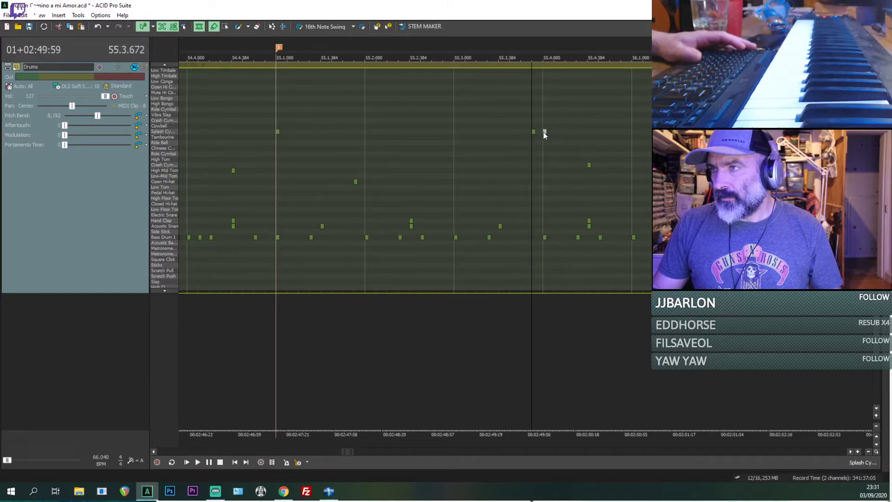
# Step: Unmute and solo the Drums track, moving the Splash Cymbal hit at 55.4.000 to the Low-Mid Tom row, and play from 55.3.672
pyautogui.click(144, 67)
pyautogui.scroll(1, 558, 148)
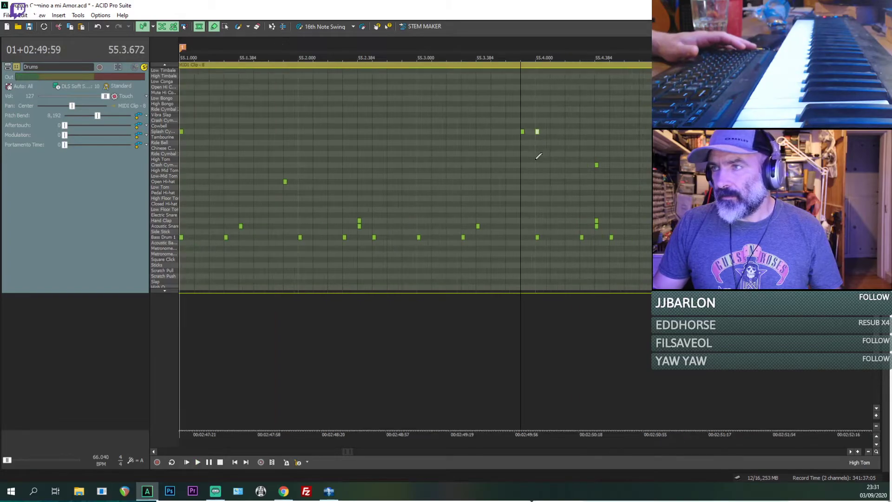
pyautogui.moveTo(535, 132)
pyautogui.mouseDown()
pyautogui.moveTo(541, 190)
pyautogui.moveTo(544, 176)
pyautogui.mouseUp()
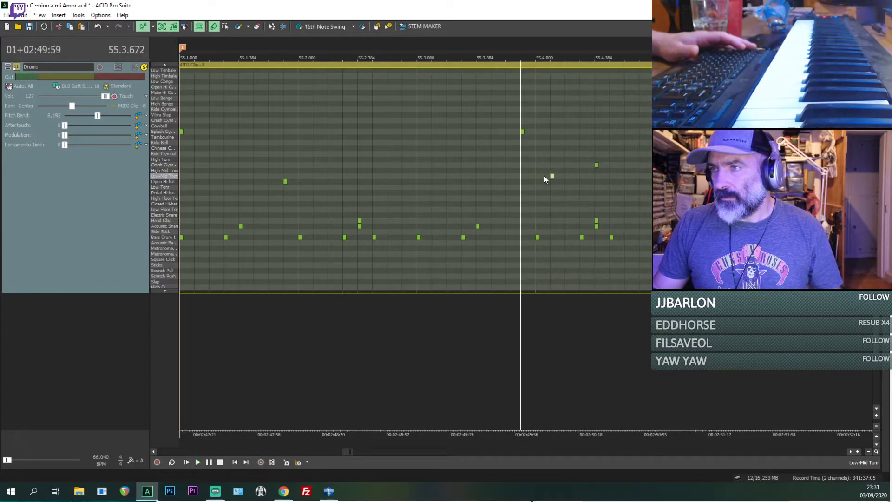
pyautogui.click(513, 193)
pyautogui.click(523, 193)
pyautogui.press('space')
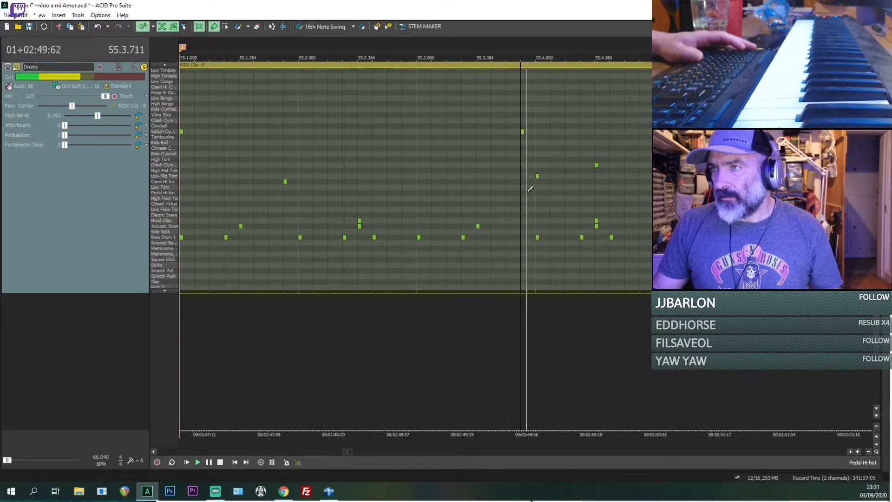
# Step: Shift the Low-Mid Tom hit at 55.4.000 to 55.4.096 and replay from 55.3.672
pyautogui.press('space')
pyautogui.click(536, 198)
pyautogui.press('space')
pyautogui.press('space')
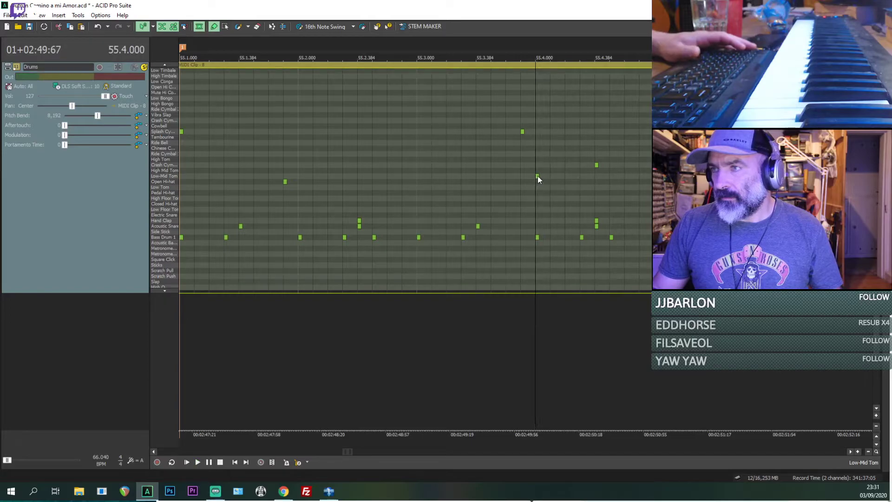
pyautogui.moveTo(538, 176); pyautogui.dragTo(552, 176)
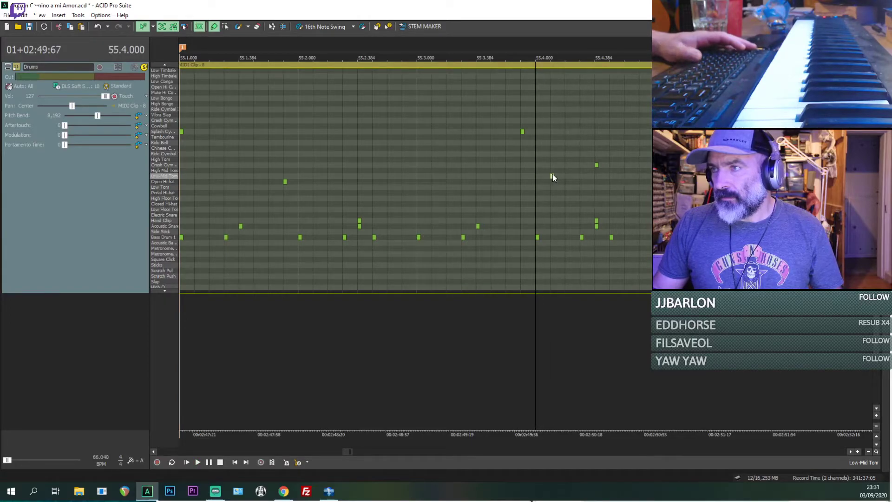
pyautogui.click(520, 179)
pyautogui.press('space')
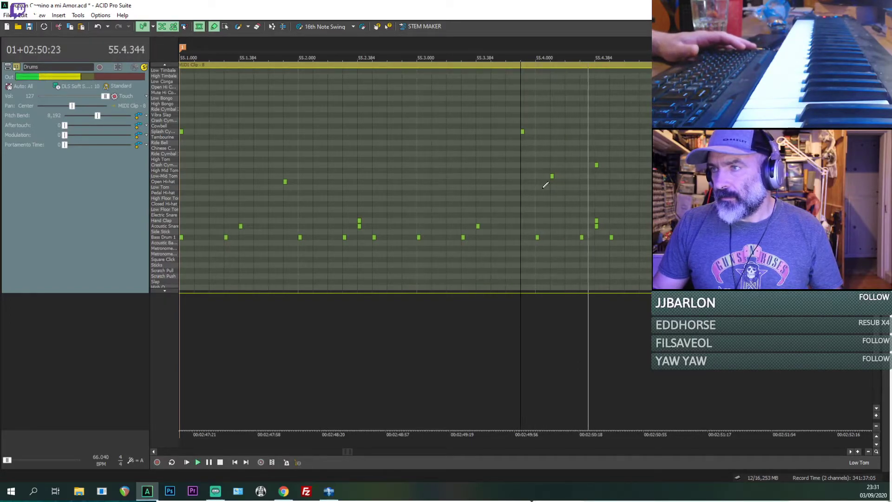
pyautogui.scroll(-1, 600, 199)
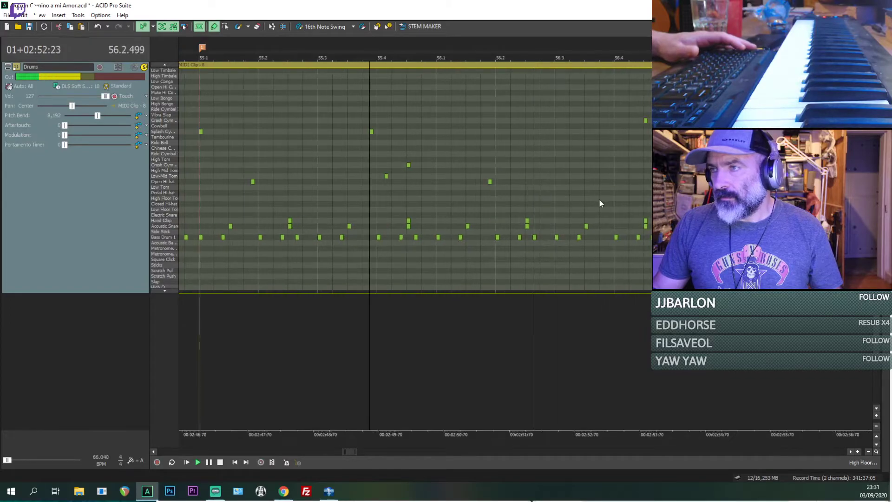
# Step: Replay from 55.3.672, locate the next hit by ear near the end of beat 56.3 and add a Splash Cymbal hit at 56.3.672
pyautogui.press('space')
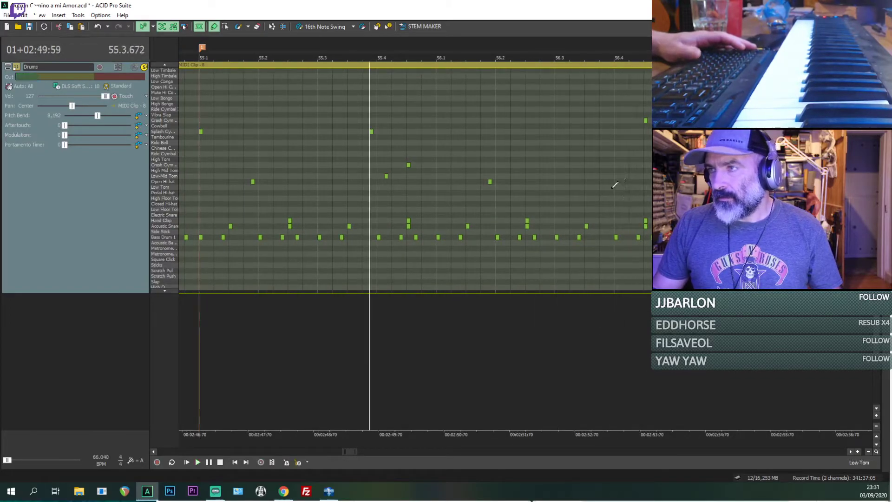
pyautogui.press('space')
pyautogui.scroll(1, 598, 200)
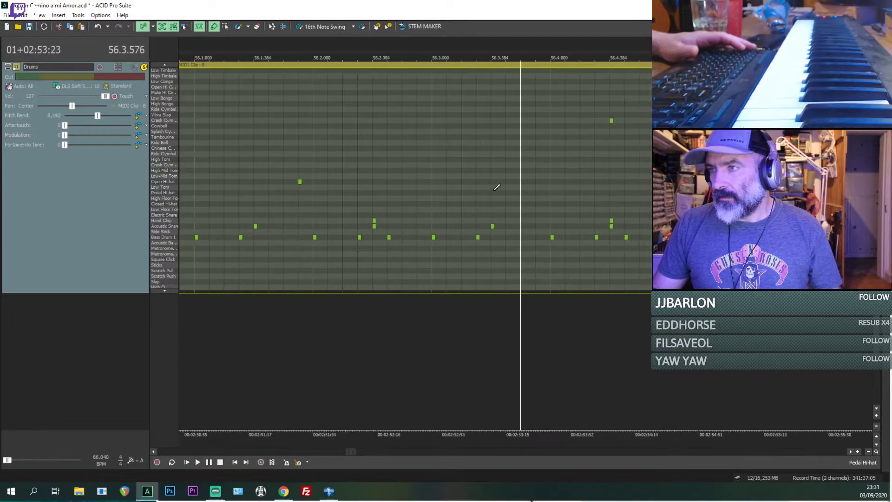
pyautogui.press('space')
pyautogui.press('space')
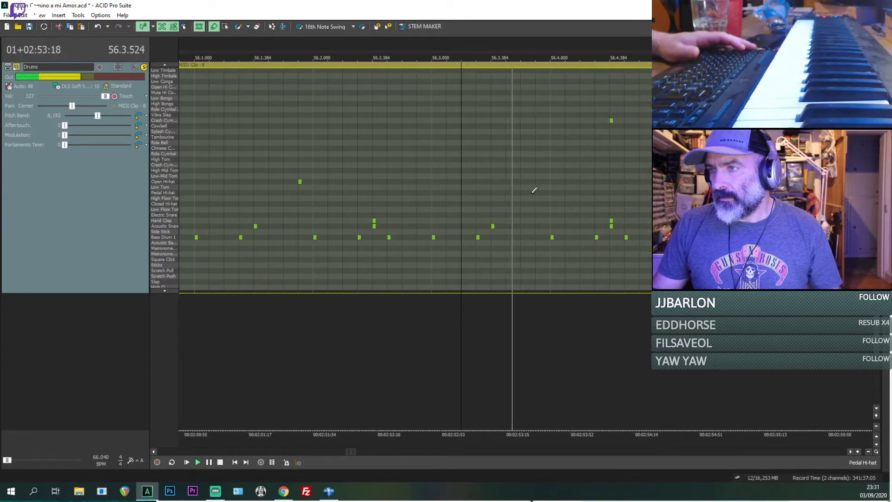
pyautogui.press('space')
pyautogui.press('space')
pyautogui.press('space')
pyautogui.click(536, 185)
pyautogui.press('space')
pyautogui.press('space')
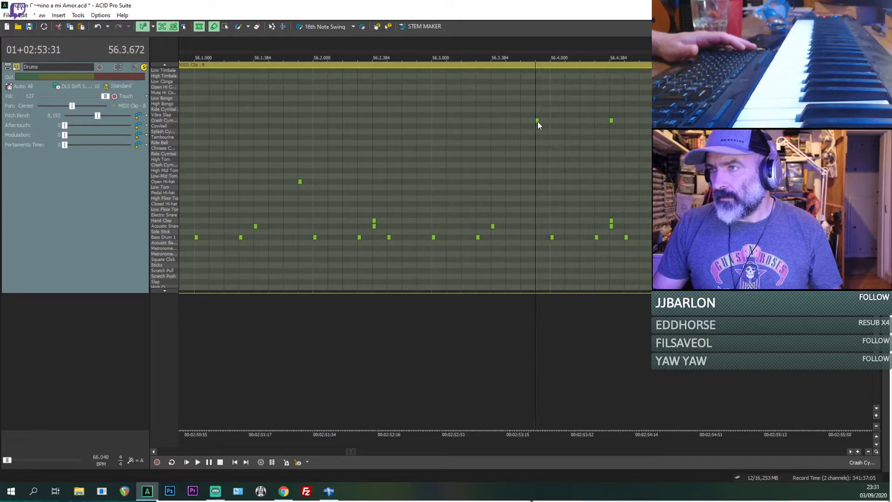
pyautogui.moveTo(537, 111); pyautogui.dragTo(536, 104)
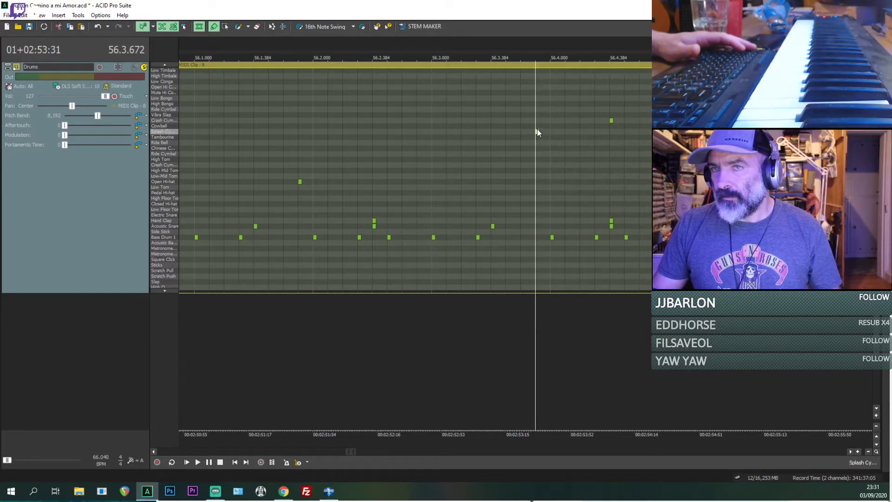
pyautogui.press('space')
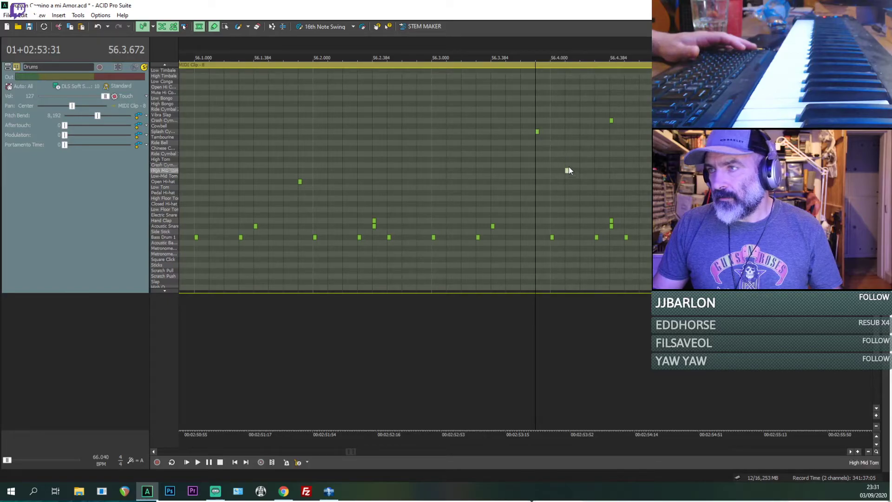
# Step: Add an Open Hi-hat hit at 56.4.096 and play from 56.3.672 to check it
pyautogui.press('space')
pyautogui.press('space')
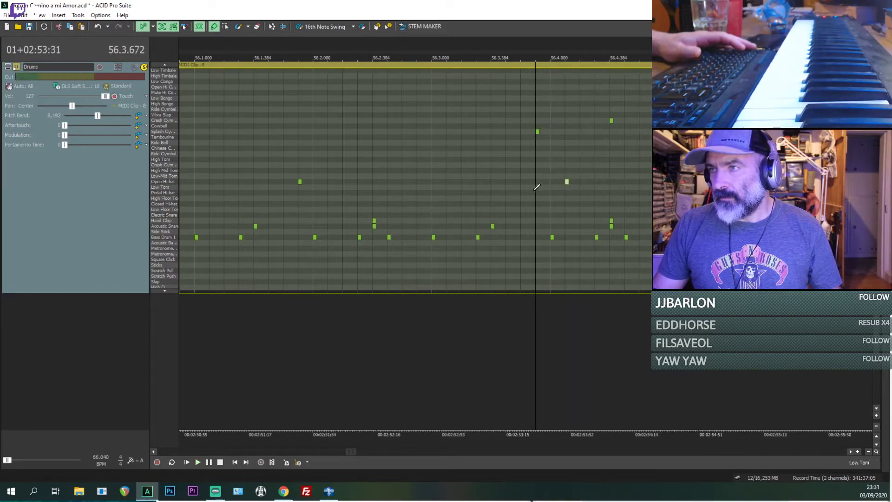
pyautogui.press('space')
pyautogui.scroll(-2, 582, 186)
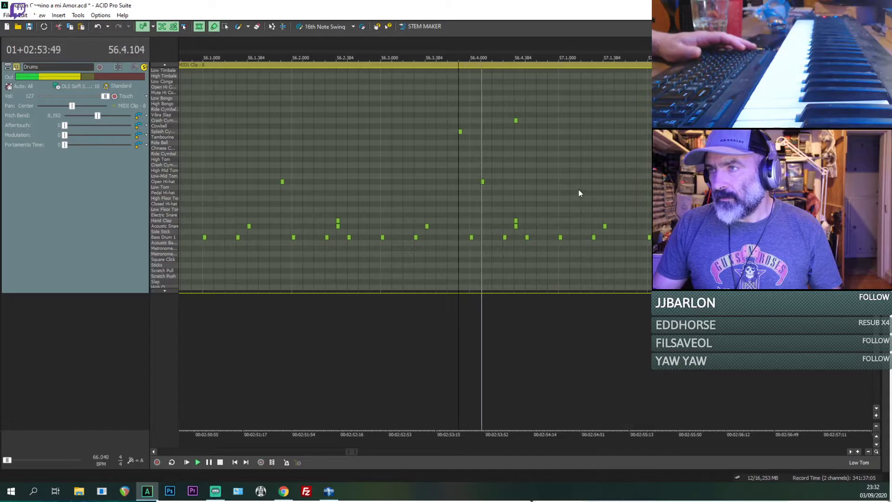
pyautogui.scroll(-2, 529, 175)
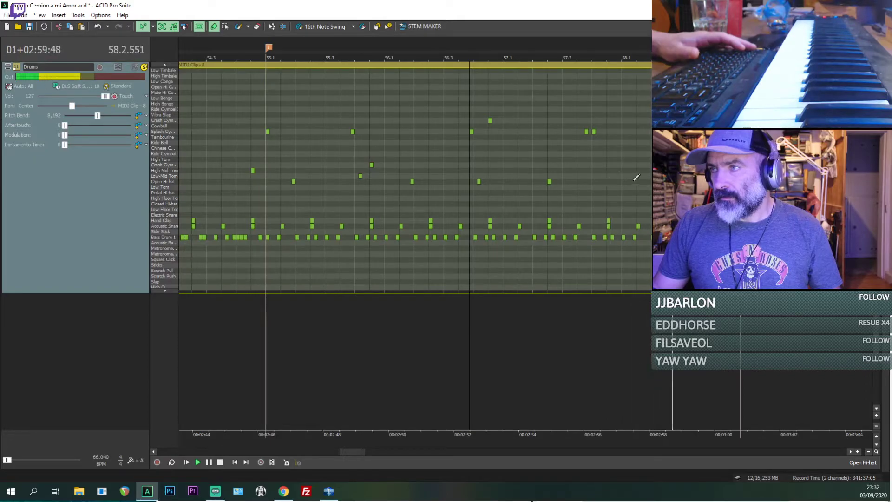
# Step: Locate the next hit by ear through bar 57 and add it at 57.4.384, moving it from Open Hi-hat to the lower Crash Cymbal row
pyautogui.click(519, 176)
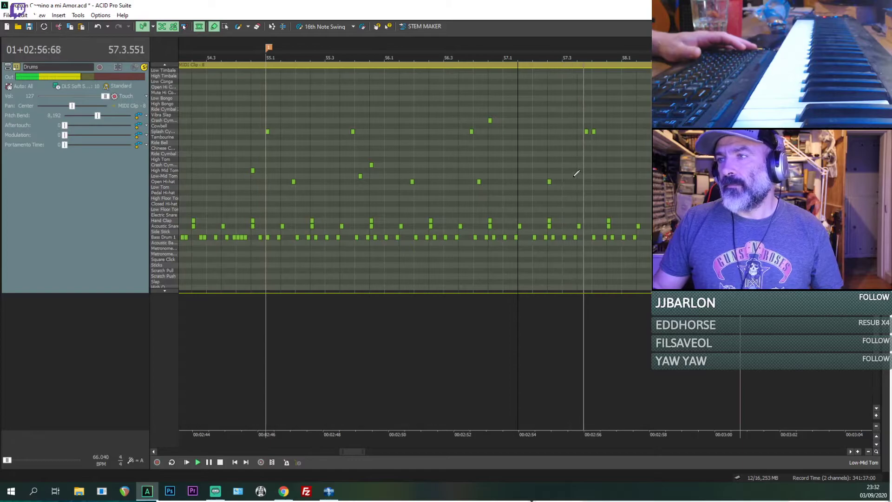
pyautogui.press('space')
pyautogui.press('space')
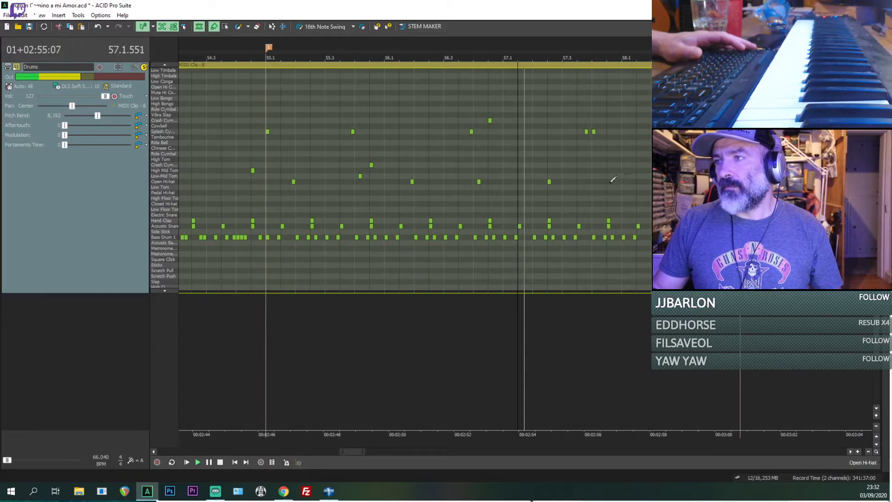
pyautogui.click(608, 184)
pyautogui.press('space')
pyautogui.press('space')
pyautogui.press('space')
pyautogui.scroll(1, 606, 175)
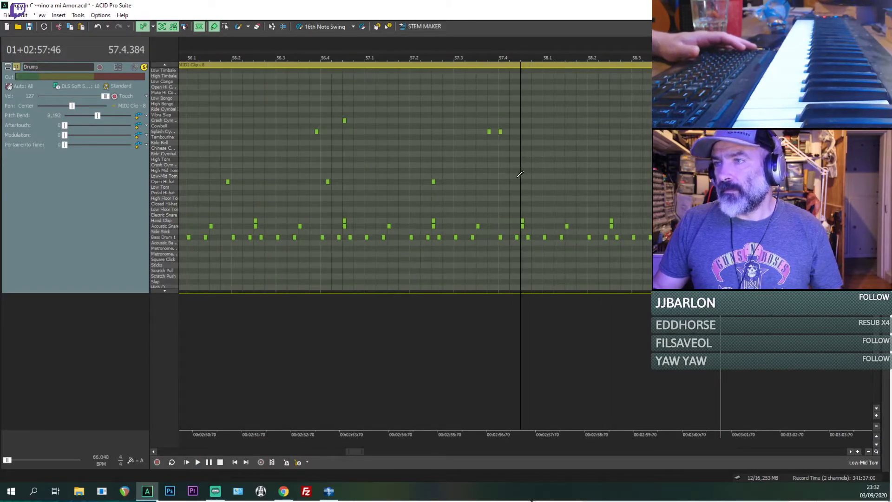
pyautogui.click(511, 182)
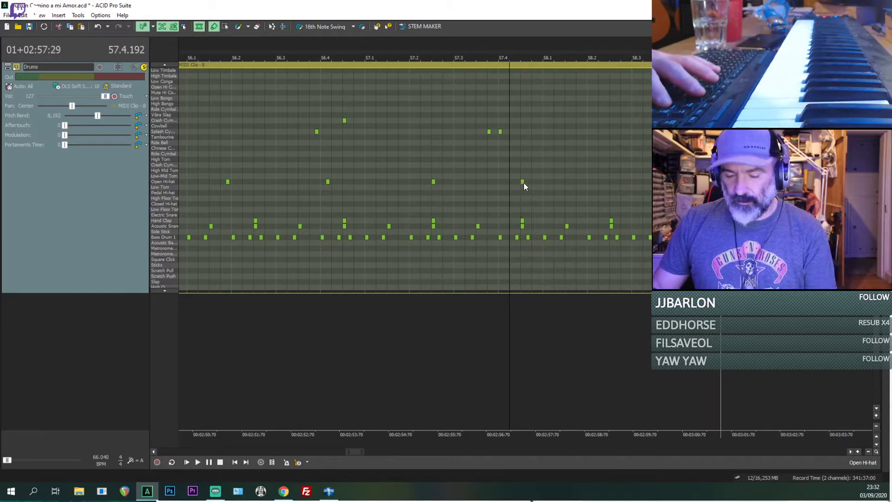
pyautogui.moveTo(523, 183); pyautogui.dragTo(524, 163)
pyautogui.press('space')
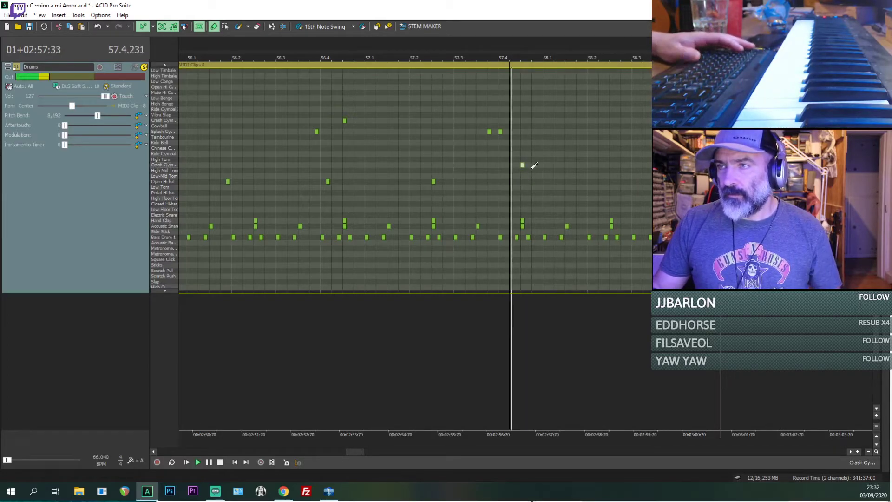
# Step: Locate the next hit by ear near the end of beat 58.1 and add a Splash Cymbal hit at 58.1.672
pyautogui.press('space')
pyautogui.press('space')
pyautogui.click(577, 172)
pyautogui.press('space')
pyautogui.press('space')
pyautogui.press('space')
pyautogui.scroll(1, 578, 174)
pyautogui.press('space')
pyautogui.press('space')
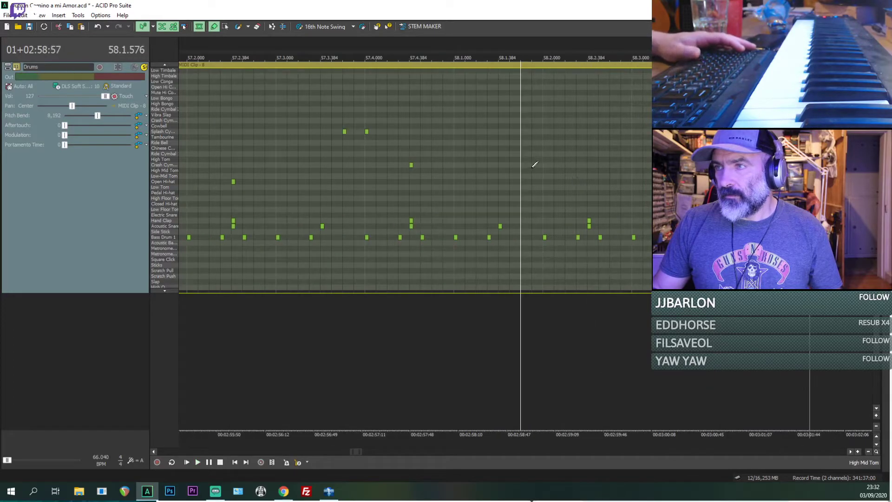
pyautogui.click(537, 165)
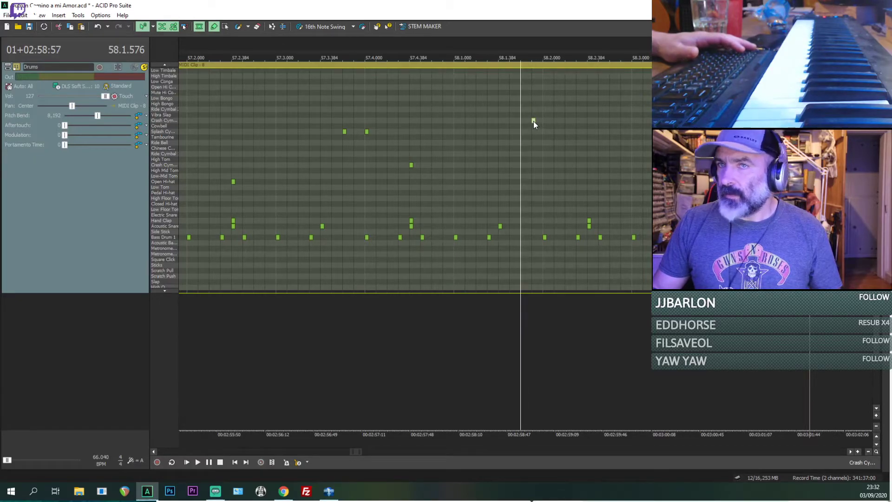
pyautogui.press('space')
pyautogui.press('space')
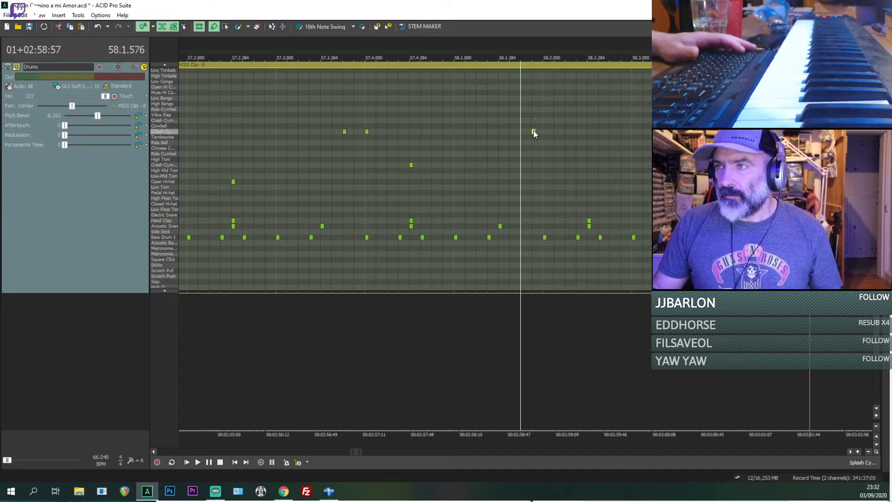
# Step: Delete the Ride Cymbal hit at 58.2.096, place an Open Hi-hat hit at 58.2.192 and replay
pyautogui.press('space')
pyautogui.press('space')
pyautogui.press('space')
pyautogui.press('space')
pyautogui.press('space')
pyautogui.press('space')
pyautogui.press('space')
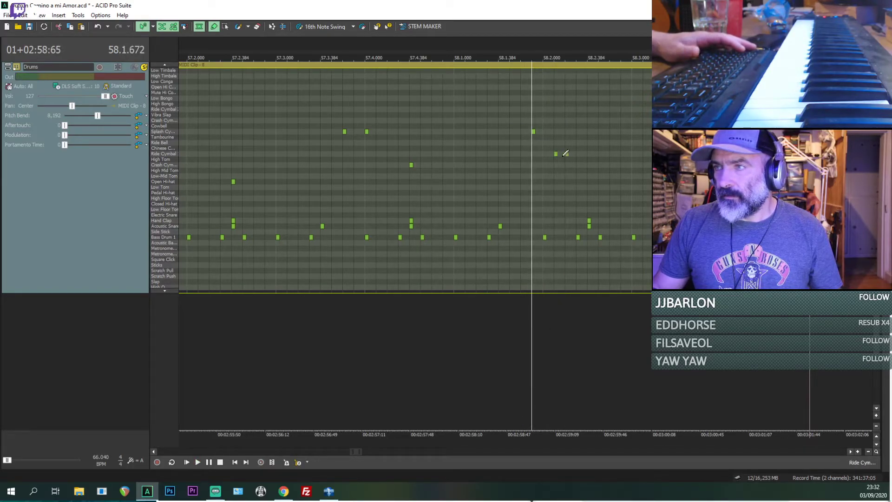
pyautogui.click(556, 154)
pyautogui.press('Delete')
pyautogui.moveTo(567, 155); pyautogui.dragTo(568, 181)
pyautogui.press('space')
# Step: Shift the Open Hi-hat hit at 58.2.192 to 58.2.096 and play from 58.1.672
pyautogui.press('space')
pyautogui.press('space')
pyautogui.click(528, 183)
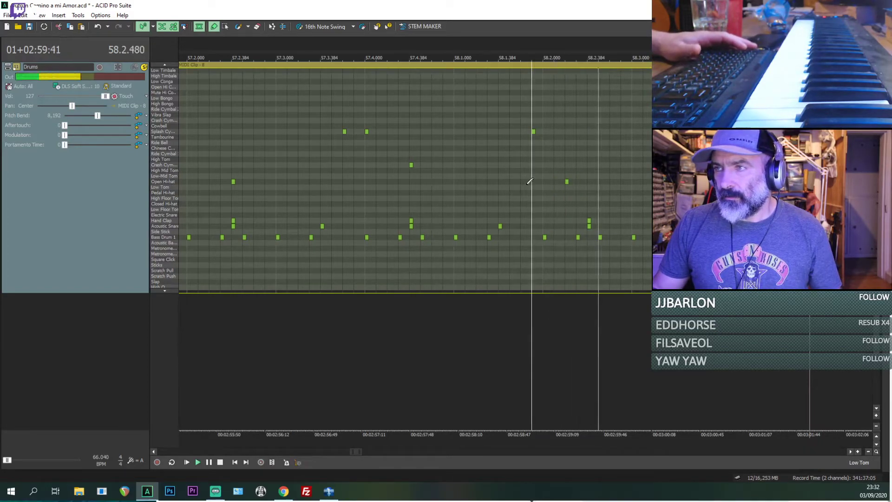
pyautogui.press('space')
pyautogui.scroll(2, 576, 197)
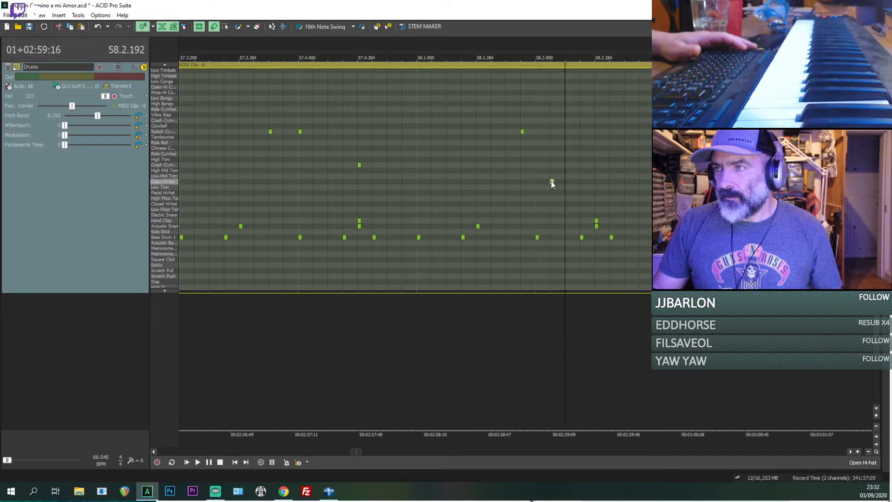
pyautogui.press('space')
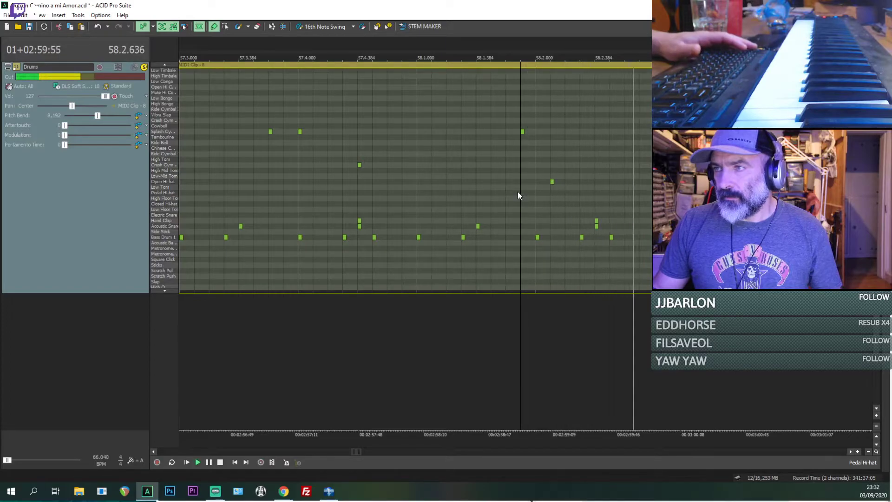
# Step: Replay from 58.1.672 and add a hit at 58.2.384 on the lower Crash Cymbal row, in line with the Hand Clap
pyautogui.scroll(-1, 519, 192)
pyautogui.press('space')
pyautogui.press('space')
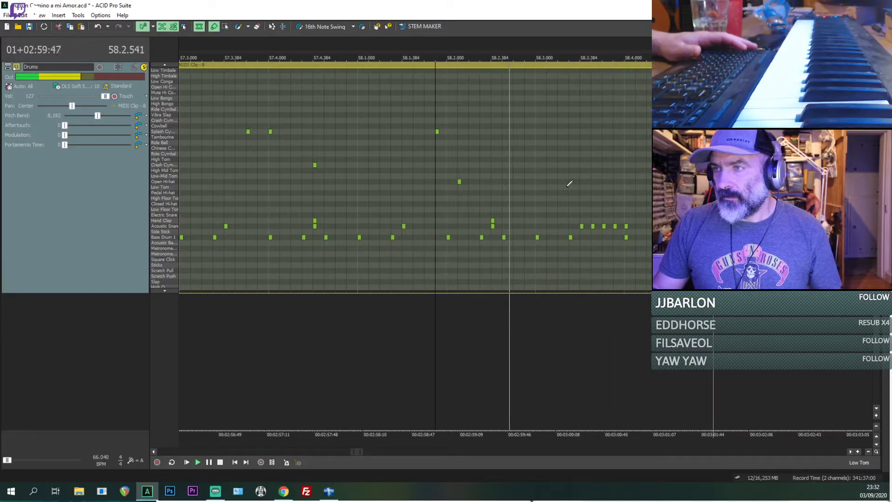
pyautogui.press('space')
pyautogui.press('space')
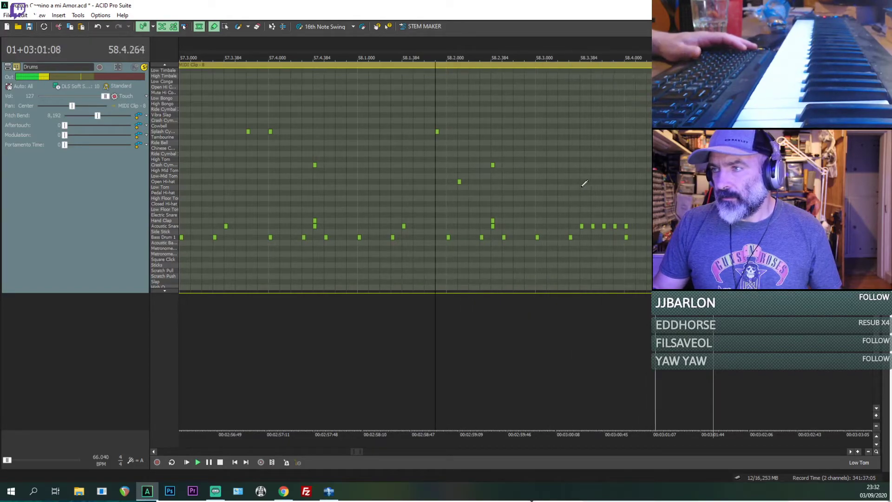
# Step: Locate the hit after the snare roll by ear and add it at 58.4.000 on the lower Crash Cymbal row
pyautogui.press('space')
pyautogui.press('space')
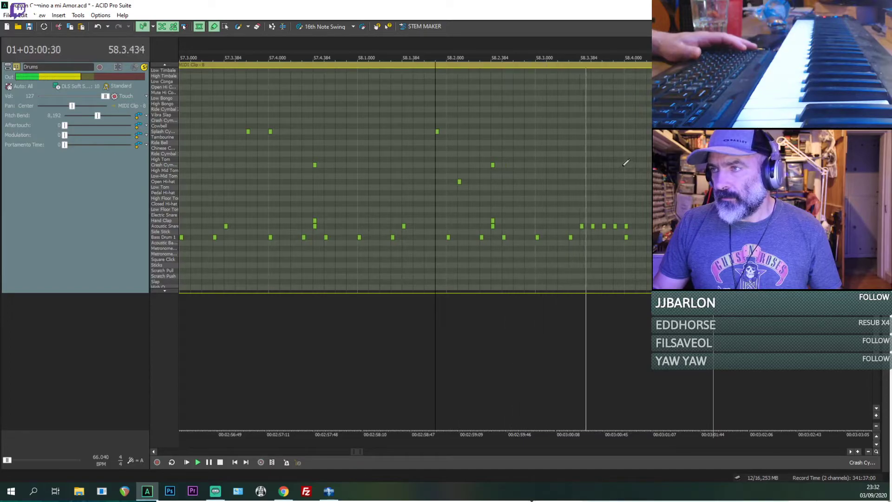
pyautogui.press('space')
pyautogui.click(625, 165)
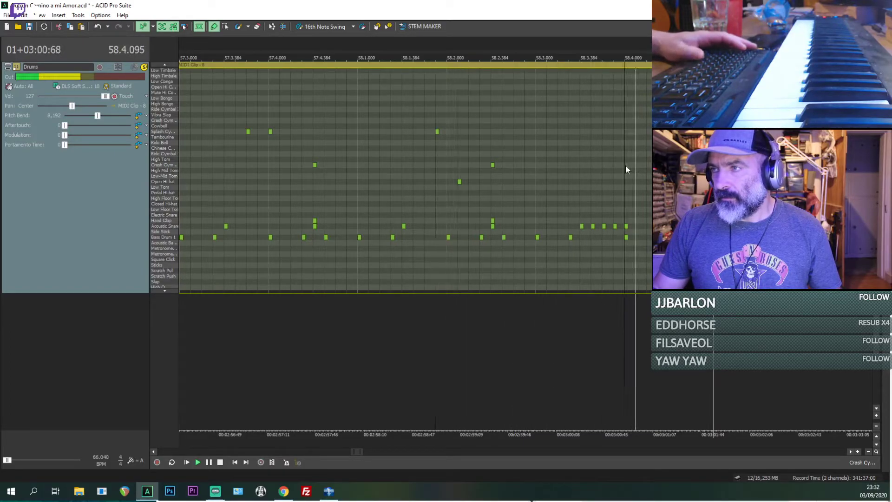
pyautogui.press('space')
pyautogui.click(626, 165)
pyautogui.press('space')
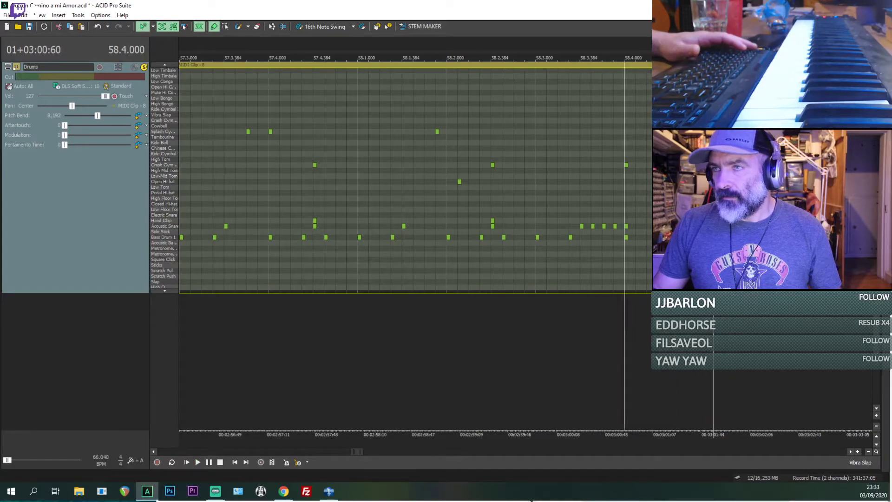
# Step: Add a hit at about 58.4.384 on the upper Crash Cymbal row and play from 58.3.672
pyautogui.click(658, 114)
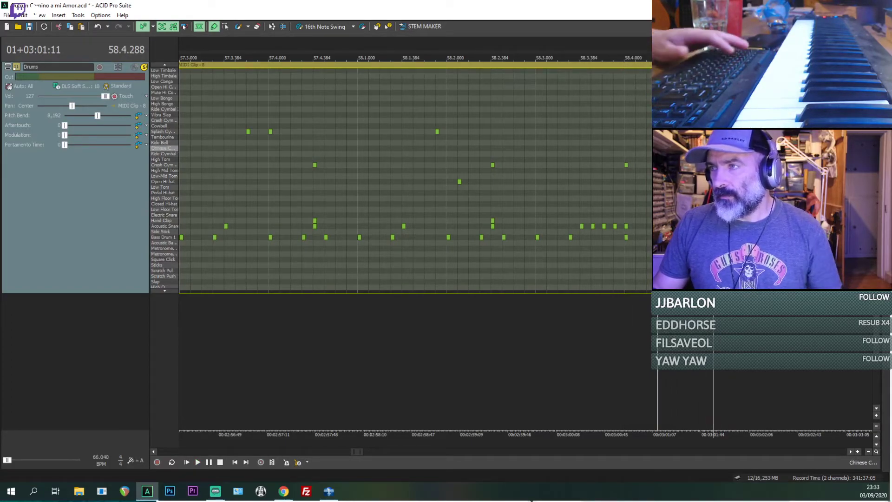
pyautogui.press('space')
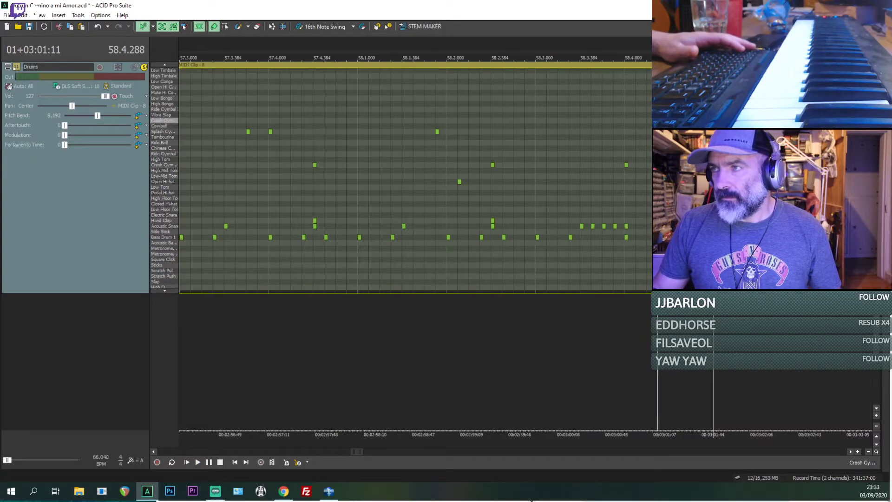
pyautogui.click(617, 136)
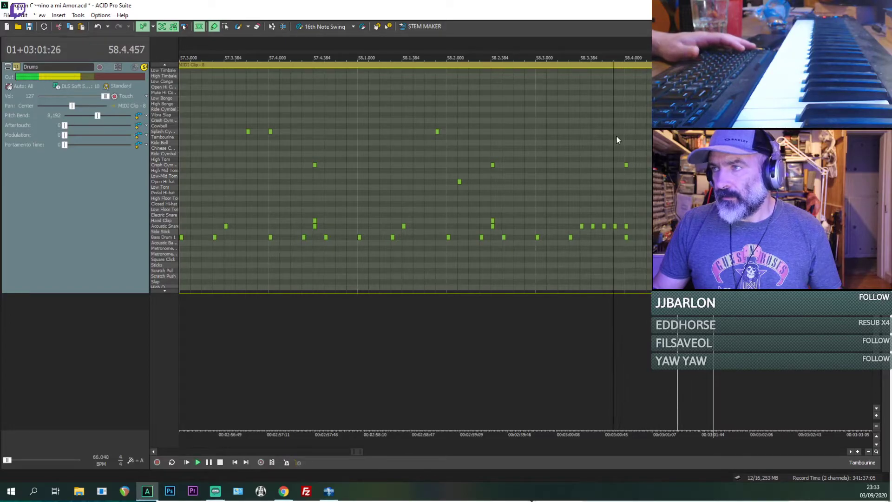
# Step: Unsolo the Drums track, mute the original recording's track and play the mix from about 56.3
pyautogui.click(144, 67)
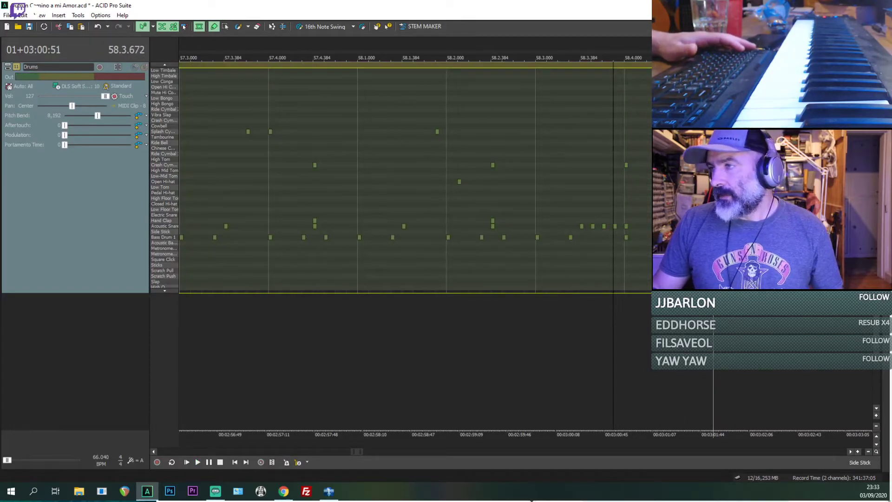
pyautogui.scroll(2, 144, 68)
pyautogui.click(134, 195)
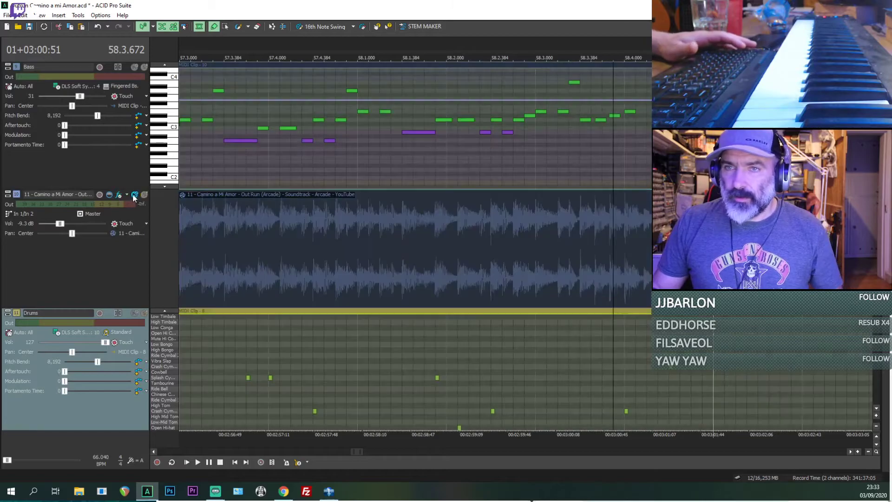
pyautogui.press('space')
pyautogui.scroll(-2, 375, 264)
pyautogui.click(308, 285)
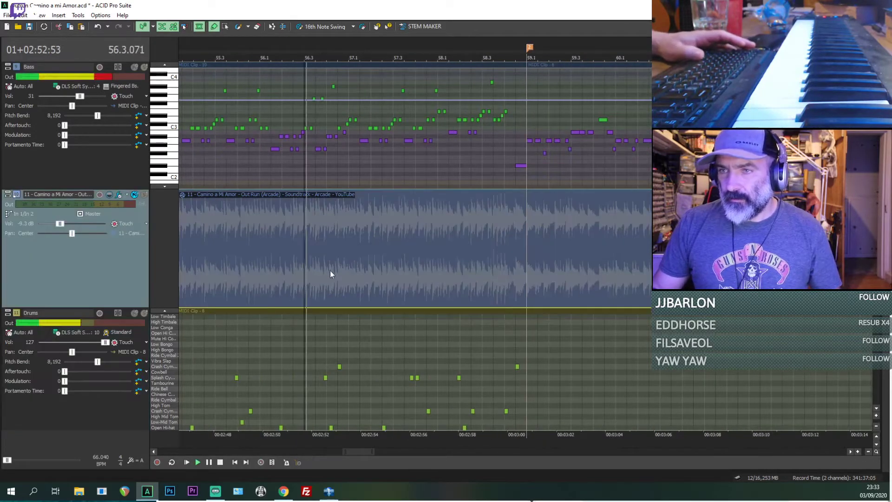
# Step: Play the Drums part from about 54.3 and review its hits across the whole clip
pyautogui.scroll(-2, 107, 260)
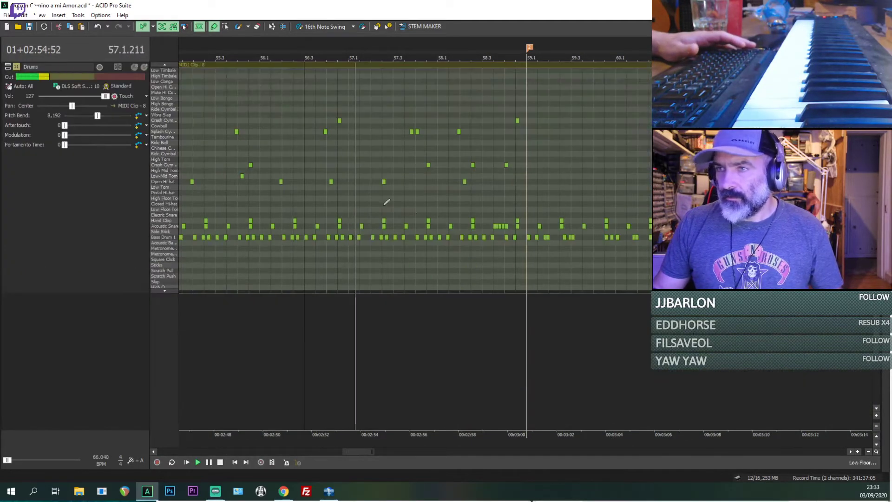
pyautogui.scroll(-2, 387, 201)
pyautogui.click(401, 176)
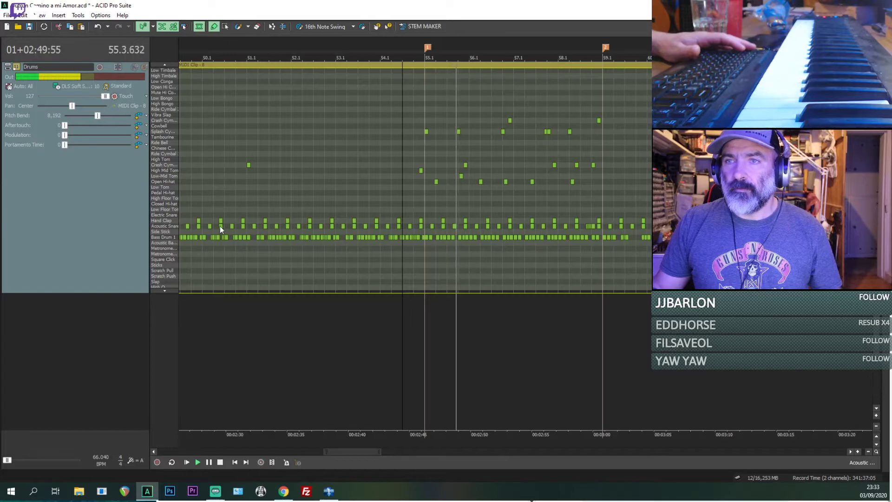
pyautogui.scroll(-2, 351, 233)
pyautogui.scroll(-5, 353, 230)
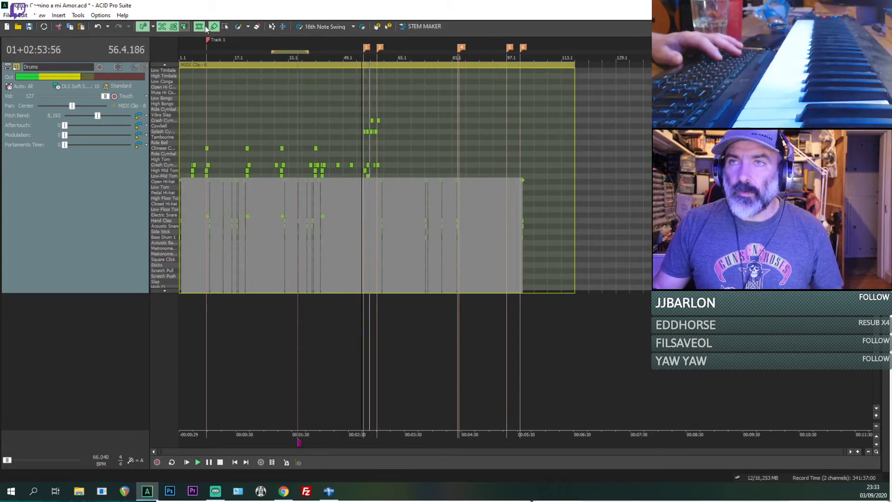
# Step: Raise the velocity of all the drum hits together and set the Drums track volume to 112
pyautogui.moveTo(219, 137); pyautogui.dragTo(169, 120)
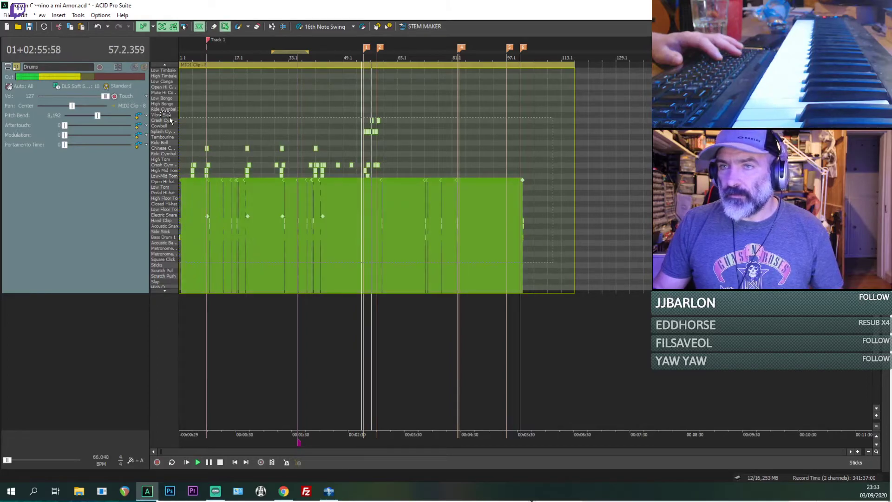
pyautogui.moveTo(233, 179)
pyautogui.mouseDown()
pyautogui.moveTo(232, 150)
pyautogui.moveTo(233, 163)
pyautogui.mouseUp()
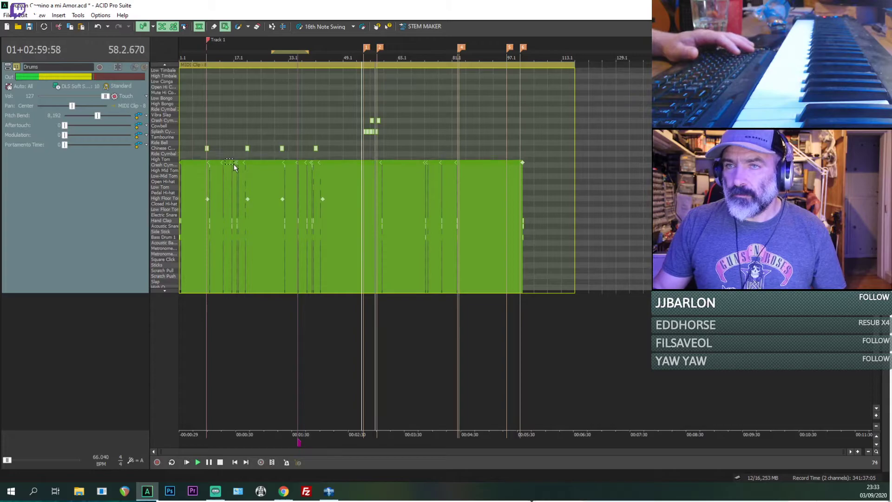
pyautogui.click(377, 131)
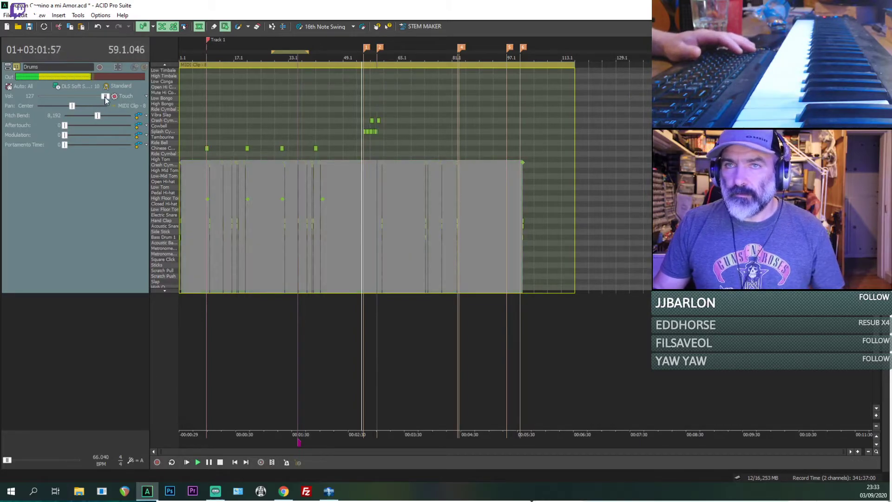
pyautogui.moveTo(106, 99); pyautogui.dragTo(98, 99)
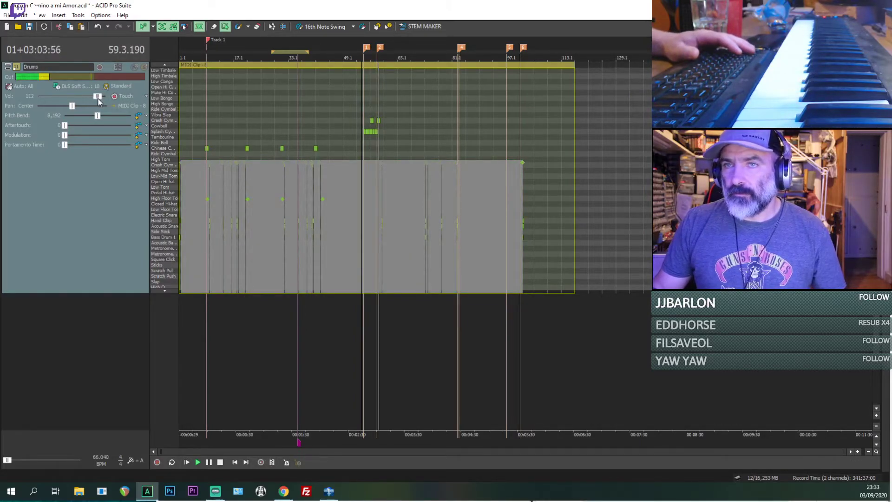
pyautogui.scroll(1, 290, 246)
pyautogui.click(283, 161)
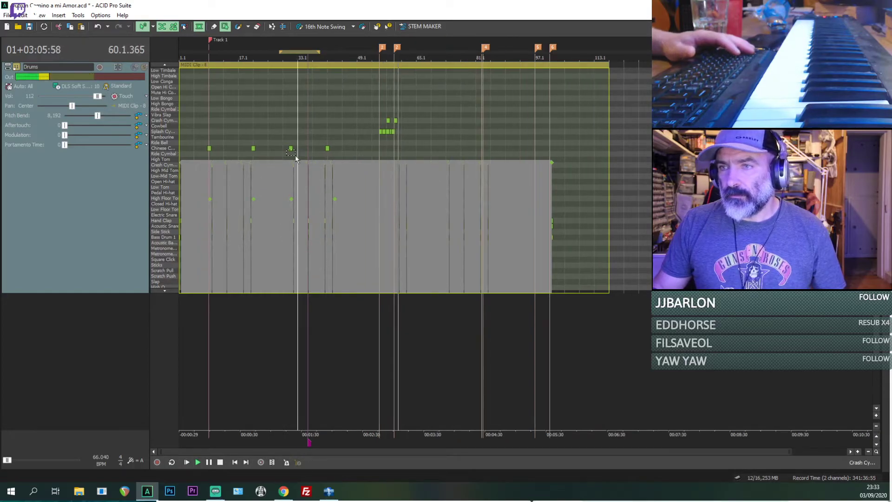
pyautogui.press('v')
# Step: Select the Acoustic Snare hits across the Drums clip and raise their velocity
pyautogui.moveTo(389, 214); pyautogui.dragTo(398, 218)
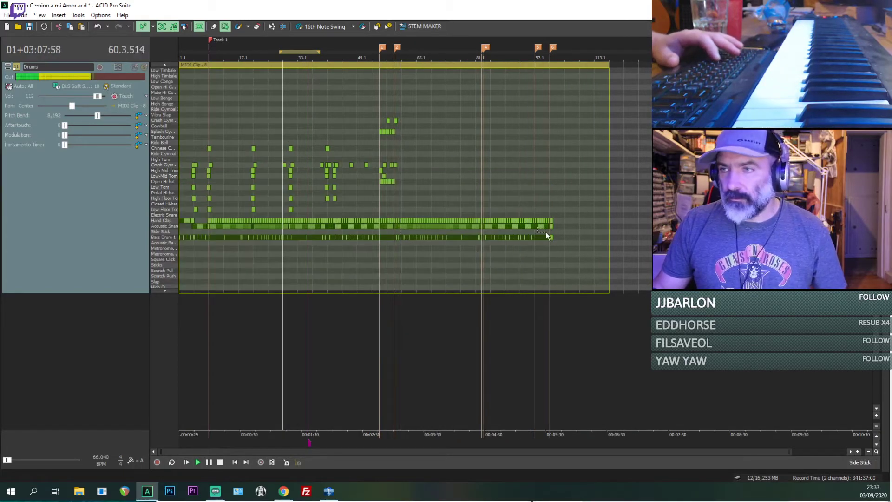
pyautogui.scroll(2, 555, 235)
pyautogui.scroll(-1, 525, 232)
pyautogui.scroll(-1, 495, 226)
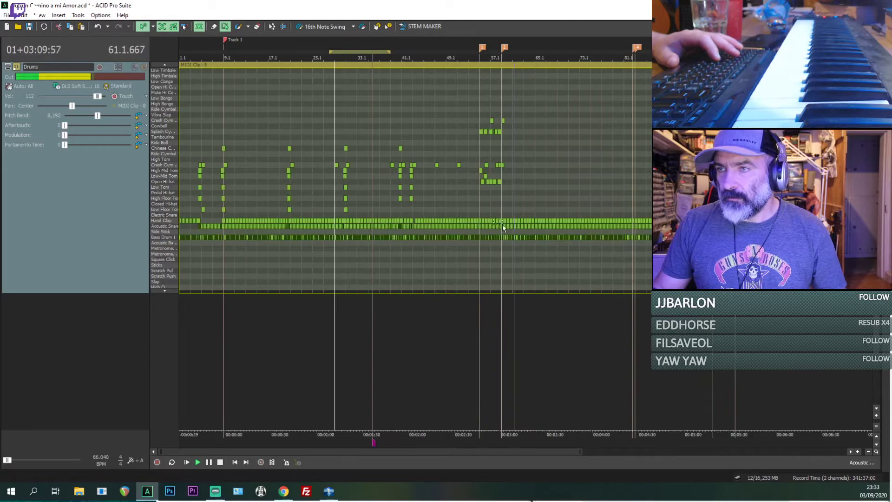
pyautogui.scroll(4, 447, 253)
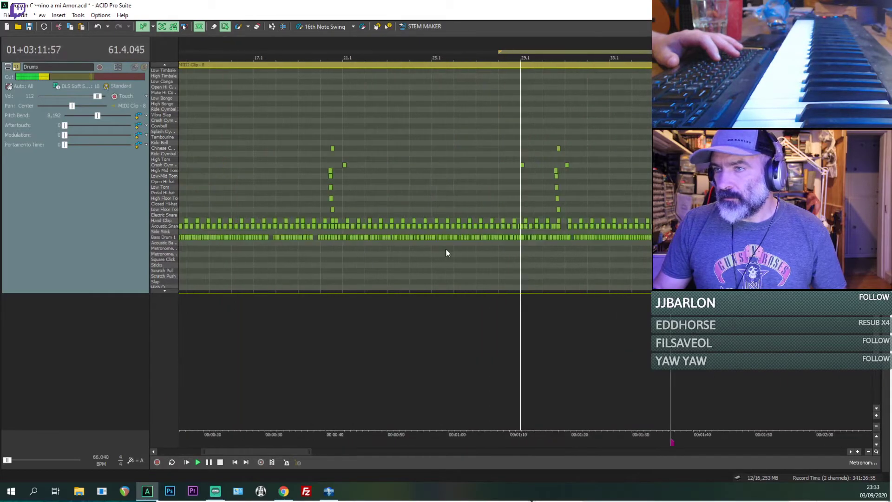
pyautogui.scroll(-4, 547, 240)
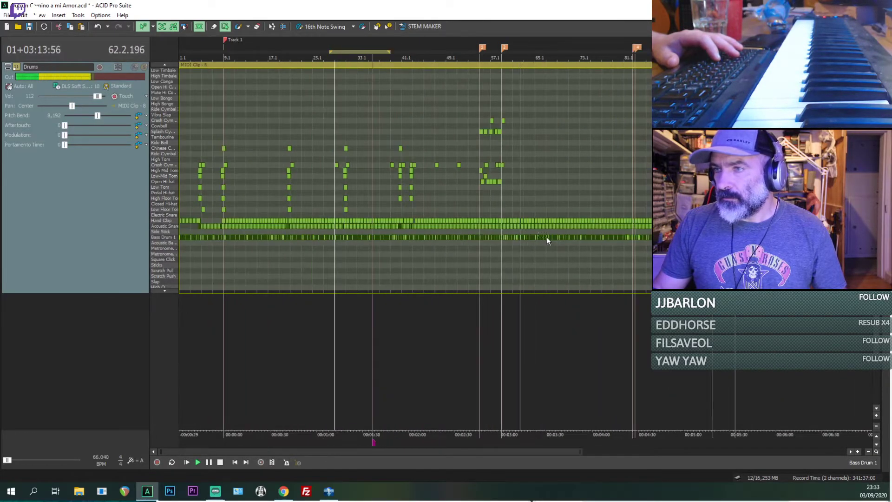
pyautogui.moveTo(697, 232); pyautogui.dragTo(248, 228)
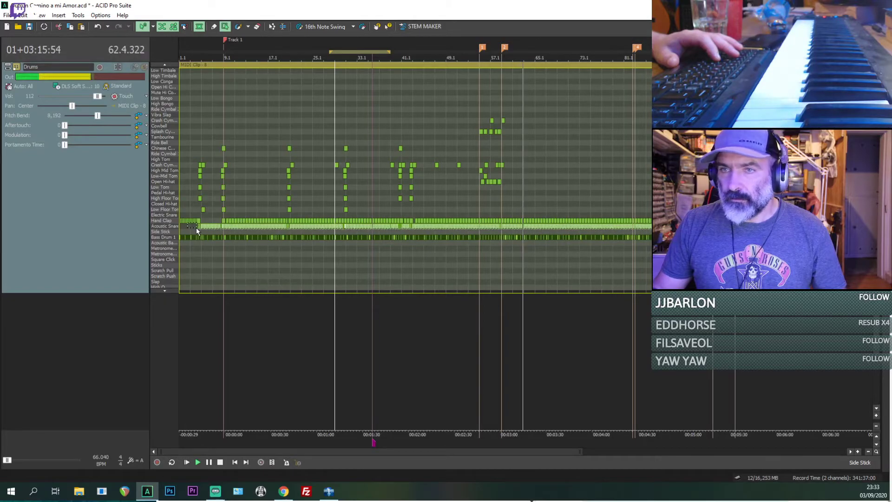
pyautogui.press('v')
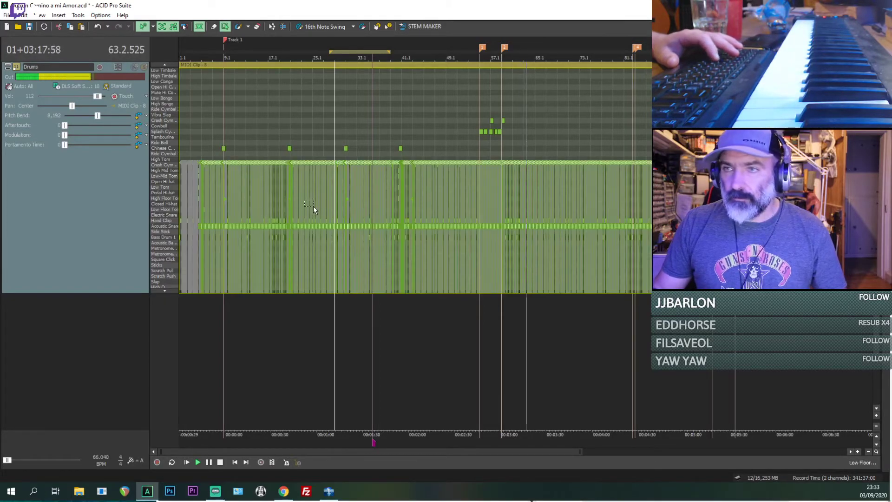
pyautogui.scroll(2, 263, 186)
pyautogui.moveTo(309, 160)
pyautogui.mouseDown()
pyautogui.moveTo(308, 147)
pyautogui.moveTo(306, 155)
pyautogui.mouseUp()
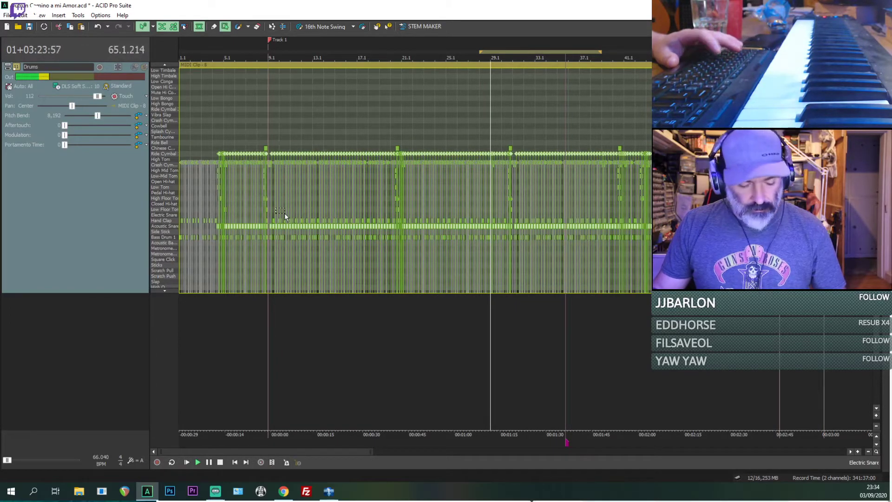
pyautogui.press('v')
# Step: Select the Bass Drum 1 hits across the whole clip and raise their velocity
pyautogui.scroll(-2, 285, 212)
pyautogui.moveTo(837, 274); pyautogui.dragTo(173, 229)
pyautogui.press('v')
pyautogui.moveTo(220, 160)
pyautogui.mouseDown()
pyautogui.moveTo(222, 95)
pyautogui.moveTo(219, 143)
pyautogui.mouseUp()
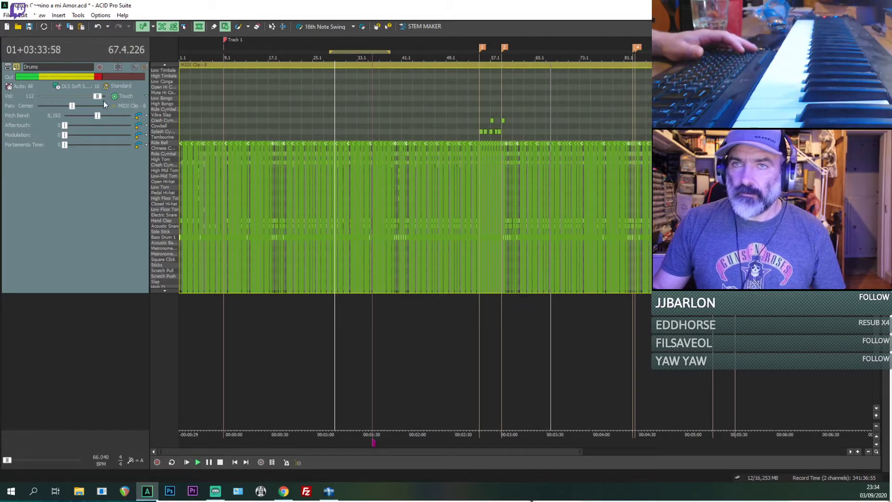
pyautogui.press('v')
pyautogui.scroll(-1, 333, 178)
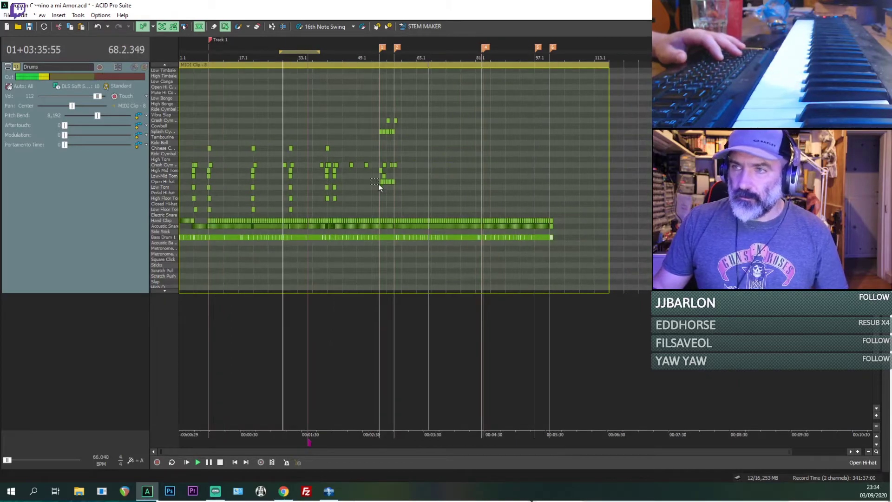
# Step: Play the mix from about bar 5, then from about bar 8, to check the drum levels
pyautogui.press('space')
pyautogui.click(194, 197)
pyautogui.press('space')
pyautogui.scroll(3, 244, 191)
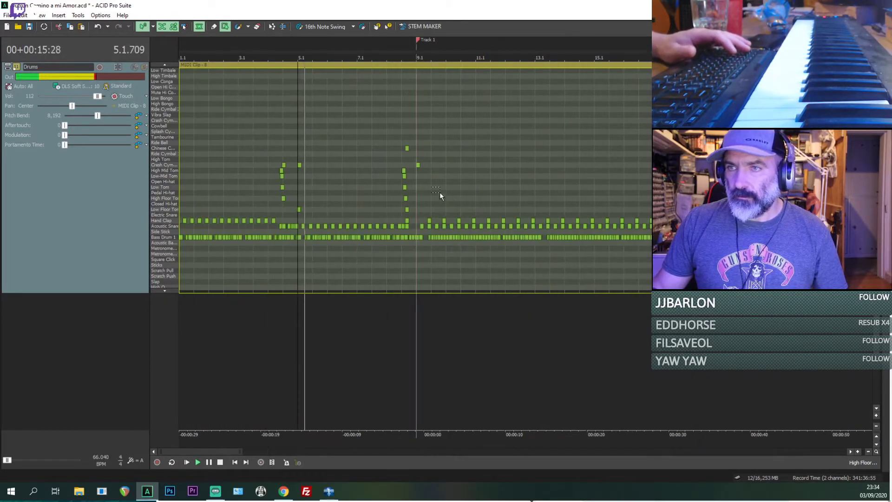
pyautogui.scroll(-1, 441, 190)
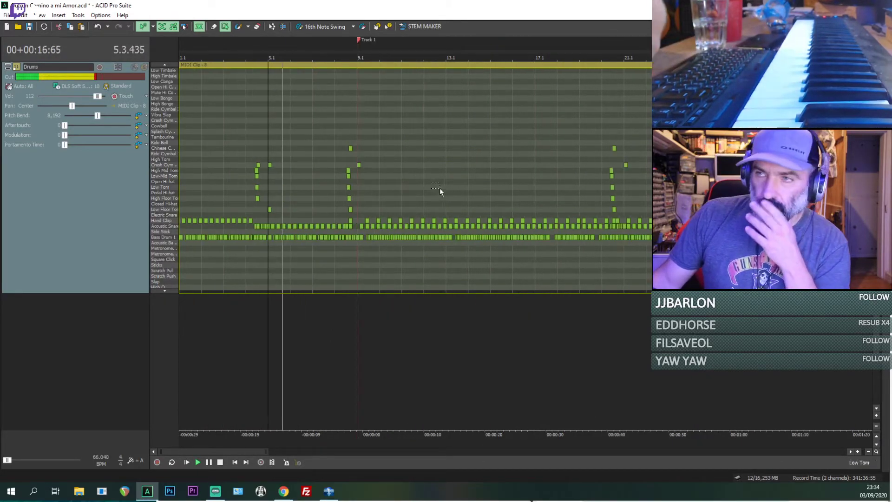
pyautogui.click(334, 204)
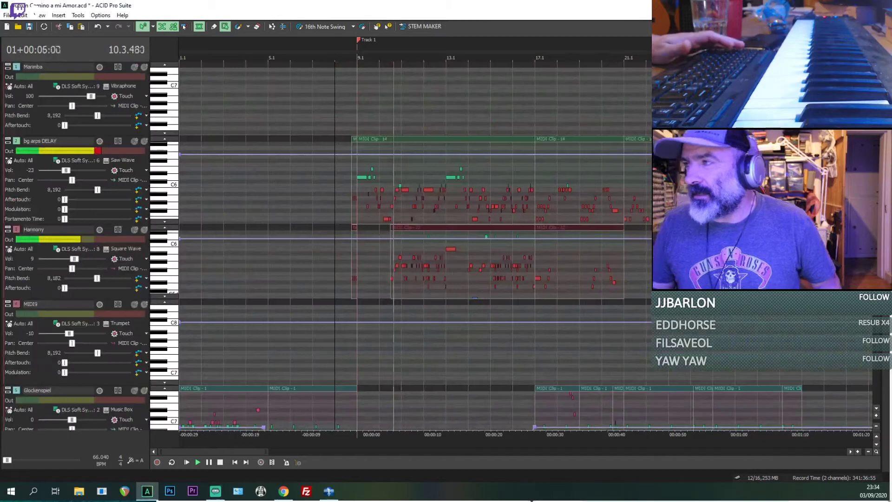
# Step: Show all the tracks again and change the bg arps DELAY voice to the Synth Lead sound Square
pyautogui.click(183, 26)
pyautogui.click(124, 164)
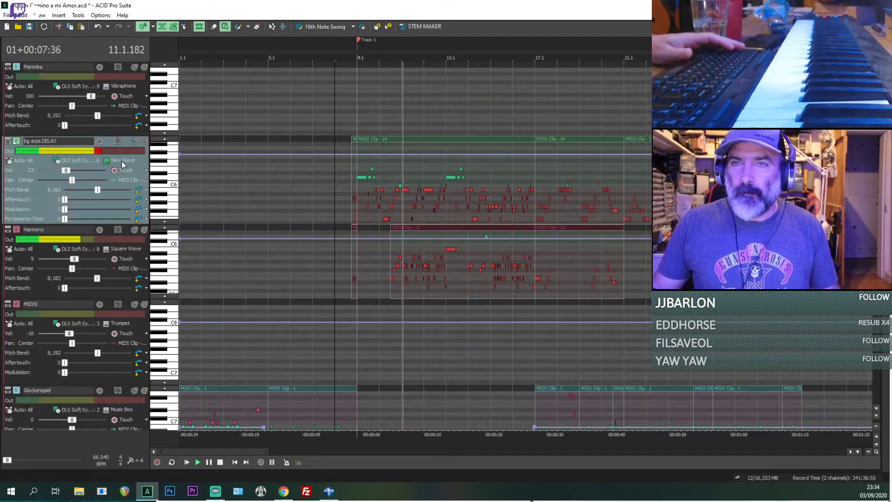
pyautogui.click(123, 163)
pyautogui.moveTo(139, 274)
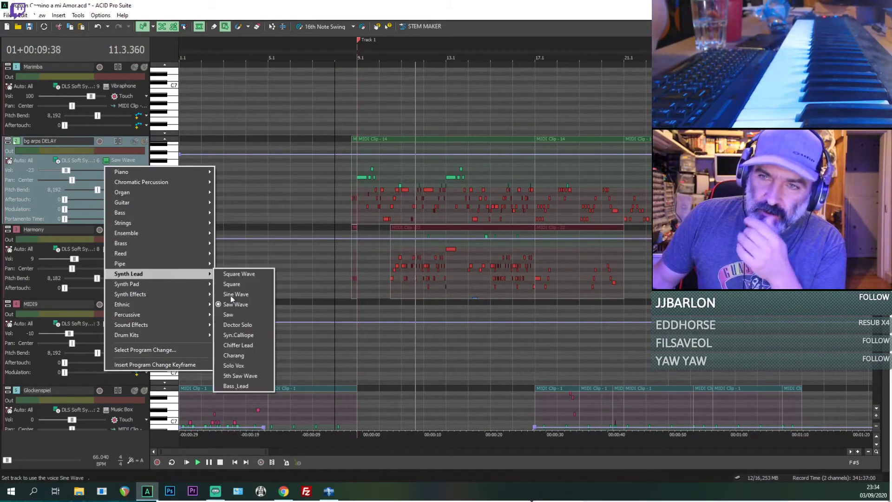
pyautogui.click(241, 285)
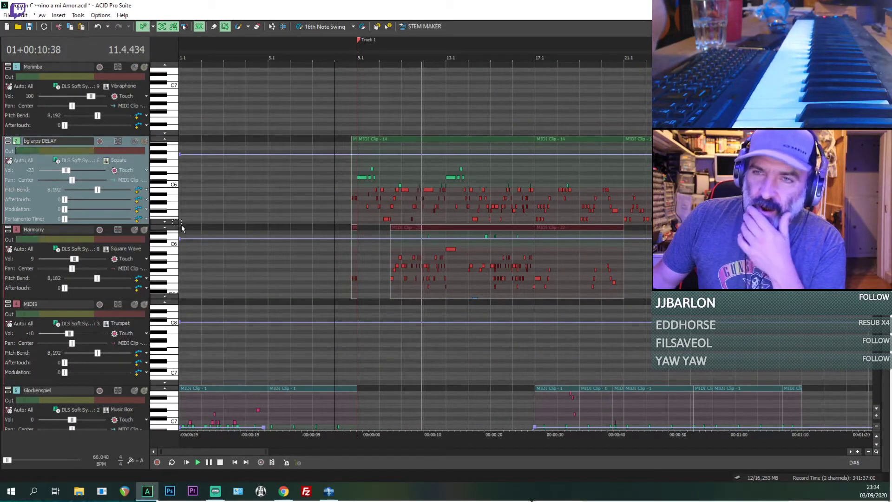
# Step: Set the bg arps DELAY track volume to -1
pyautogui.click(117, 161)
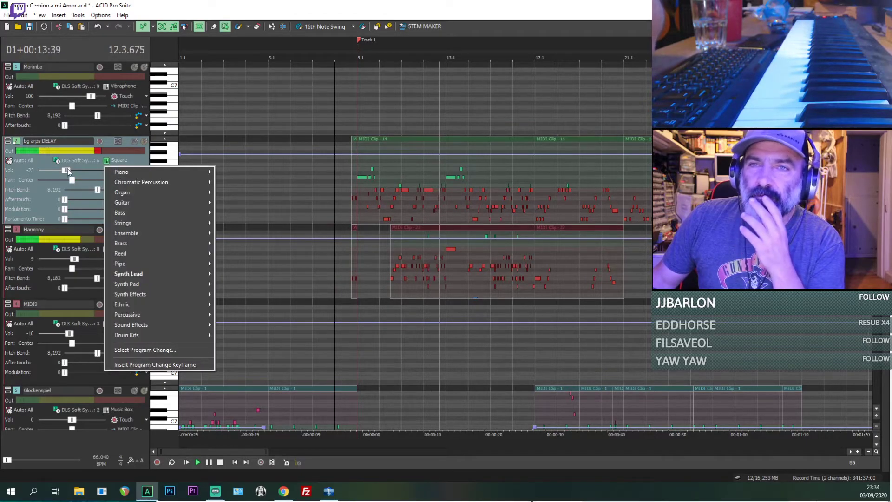
pyautogui.moveTo(68, 169)
pyautogui.mouseDown()
pyautogui.moveTo(81, 169)
pyautogui.moveTo(74, 169)
pyautogui.mouseUp()
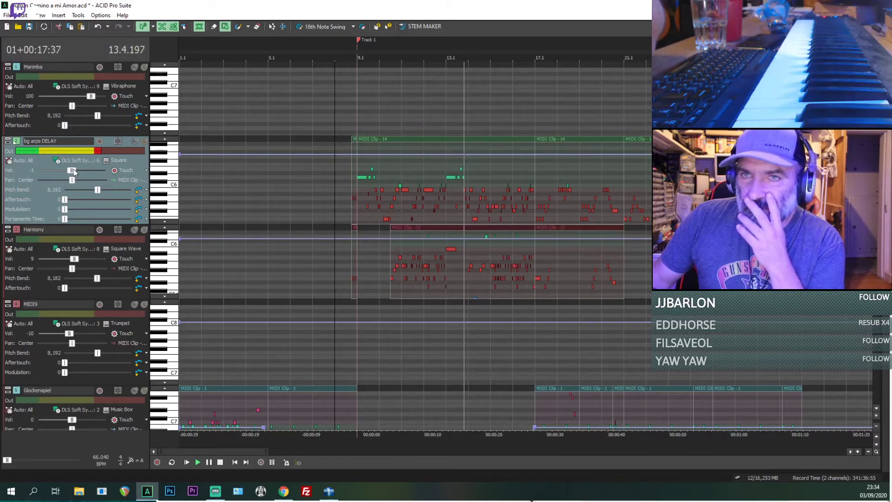
pyautogui.click(120, 163)
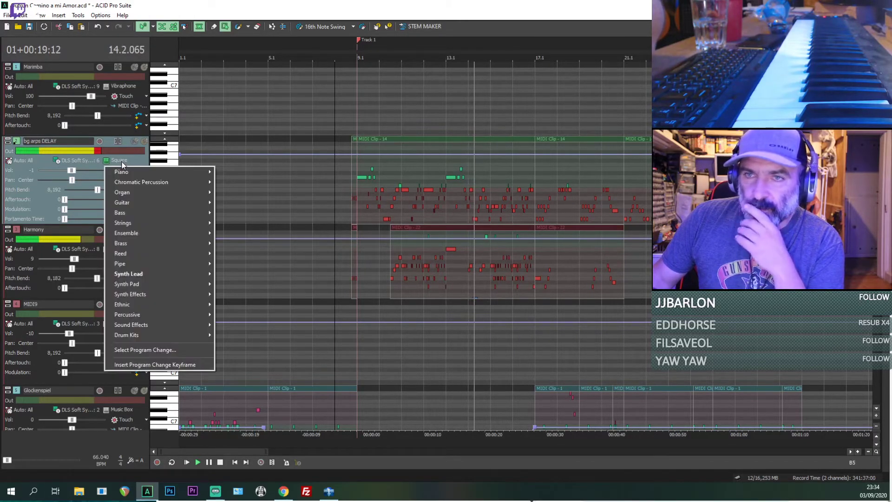
pyautogui.click(355, 182)
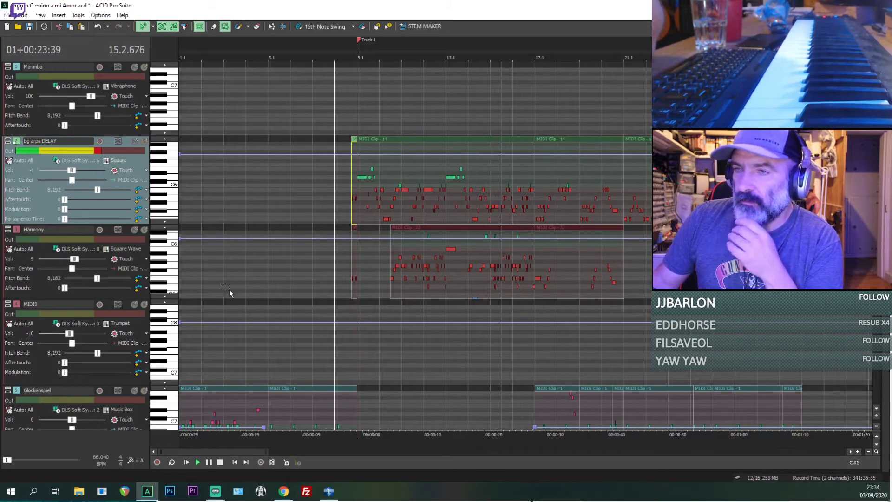
# Step: Change the Harmony track's voice to the Ethnic sound Banjo
pyautogui.click(136, 251)
pyautogui.click(135, 251)
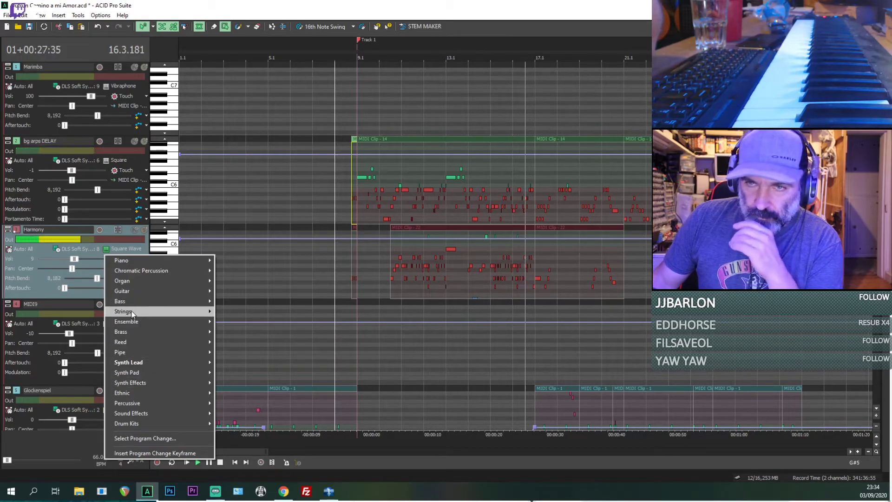
pyautogui.moveTo(200, 311)
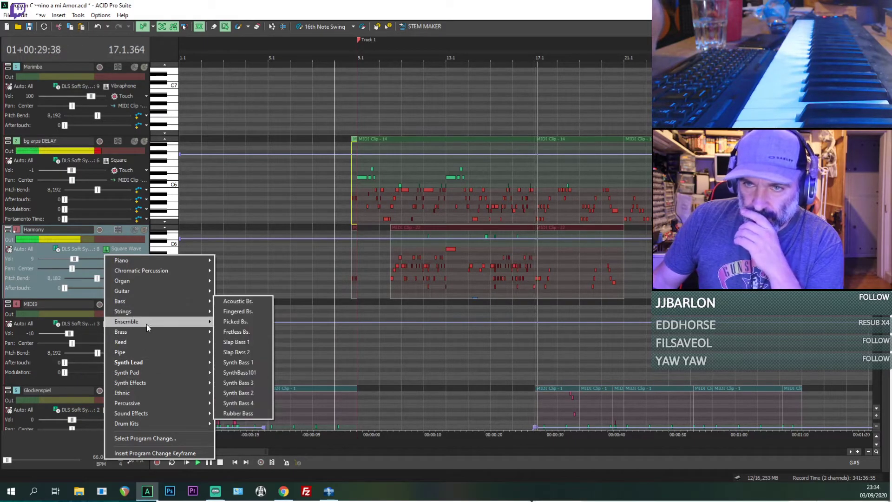
pyautogui.moveTo(150, 383)
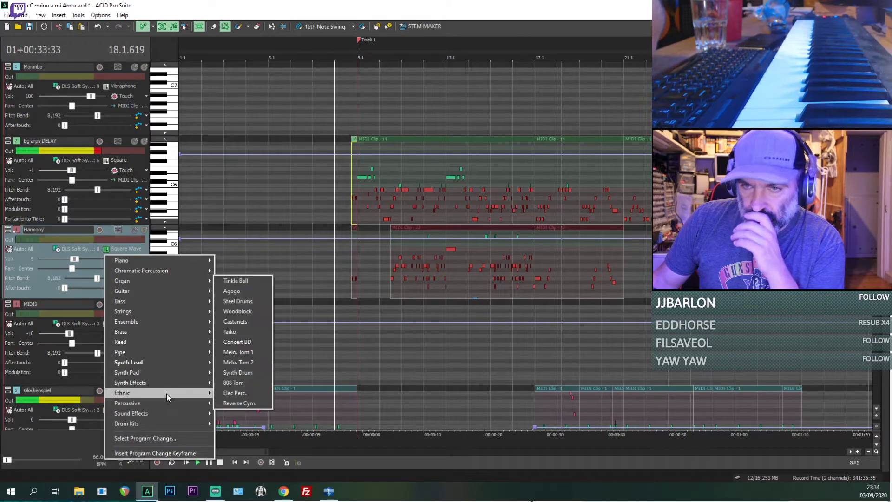
pyautogui.moveTo(166, 394)
pyautogui.click(224, 414)
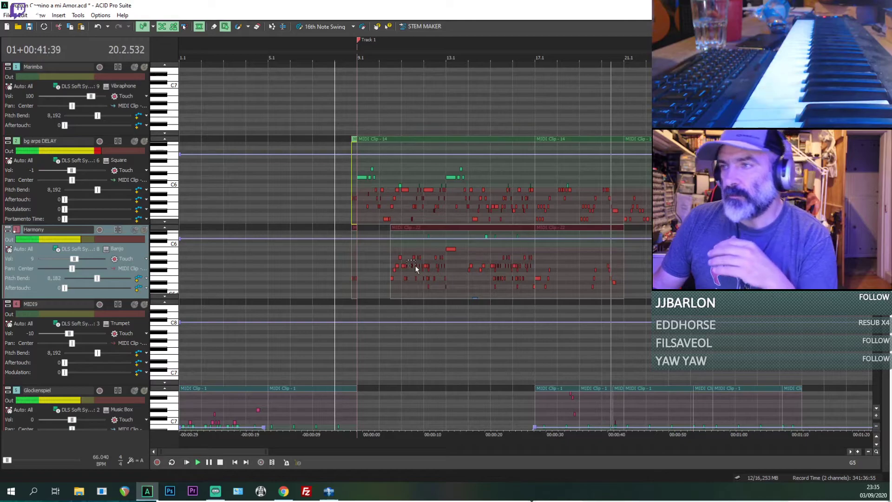
# Step: Play from the short Harmony clip just before bar 9 and set the Harmony track volume to -7
pyautogui.click(394, 254)
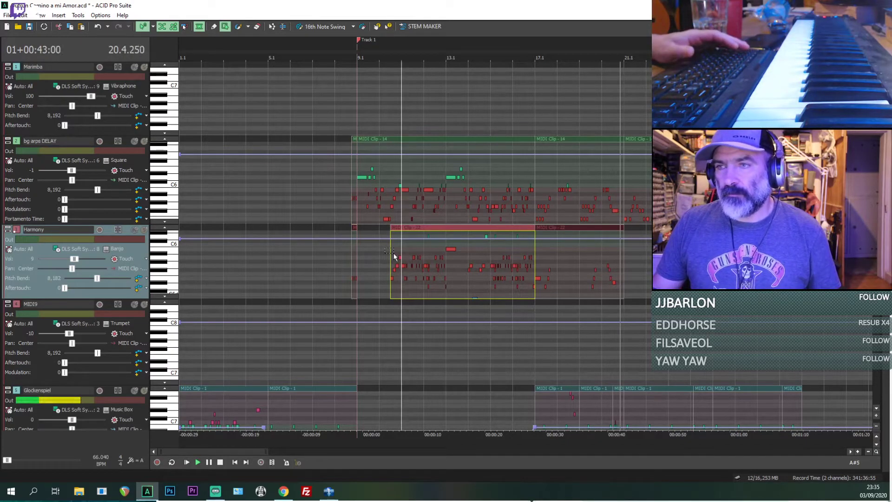
pyautogui.click(353, 266)
pyautogui.press('space')
pyautogui.press('space')
pyautogui.scroll(2, 352, 265)
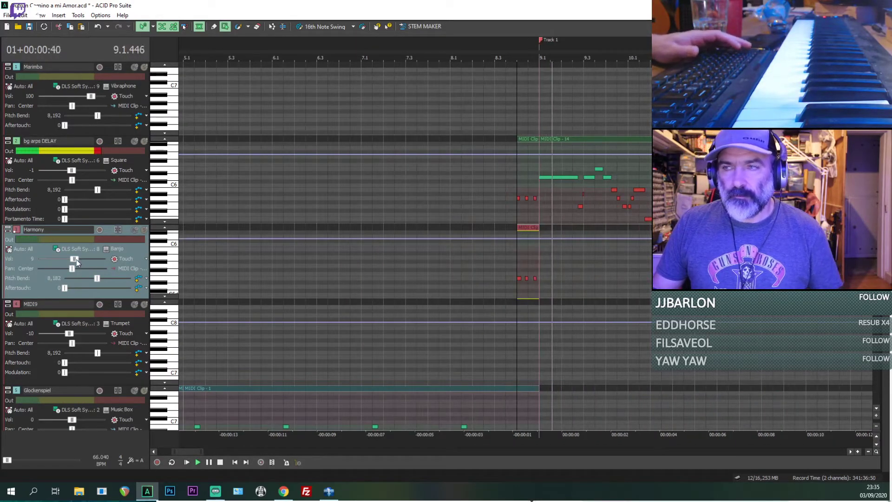
pyautogui.moveTo(76, 259); pyautogui.dragTo(72, 260)
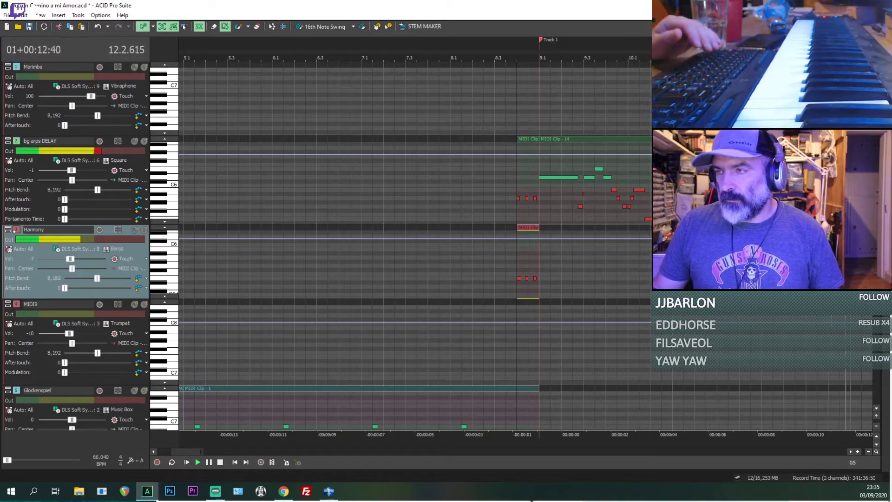
# Step: Open the list of display and window options for the project
pyautogui.scroll(-1, 526, 248)
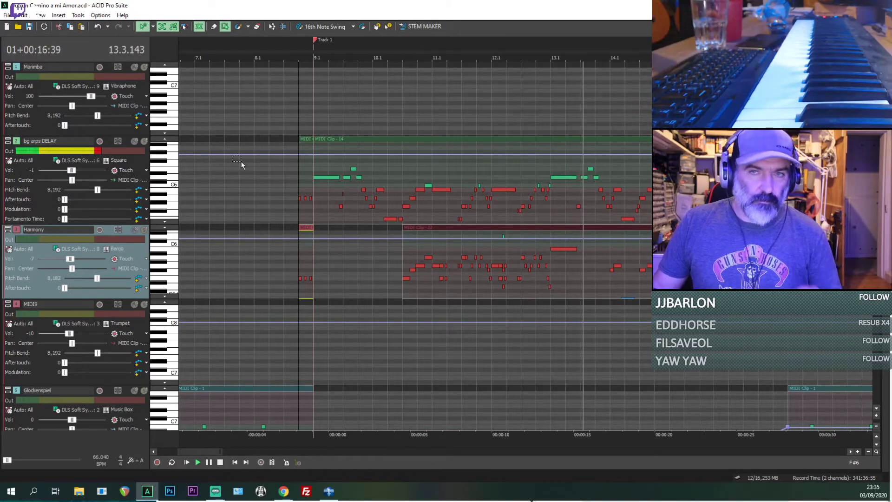
pyautogui.click(41, 15)
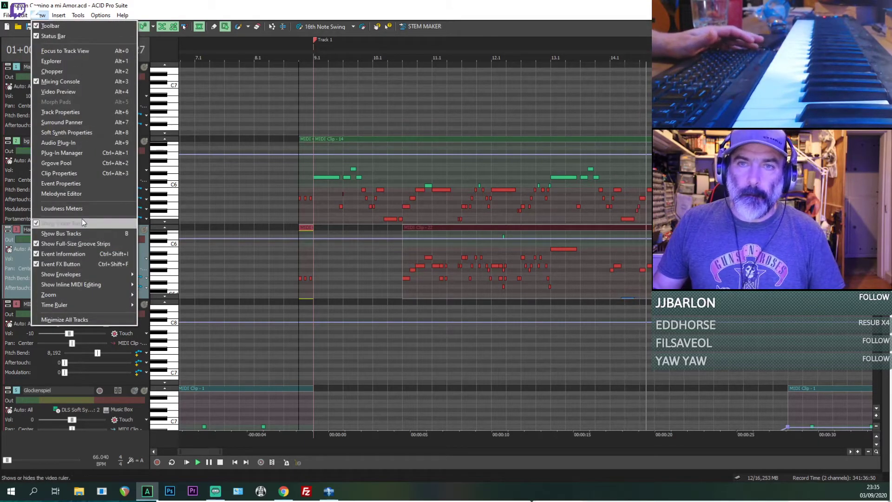
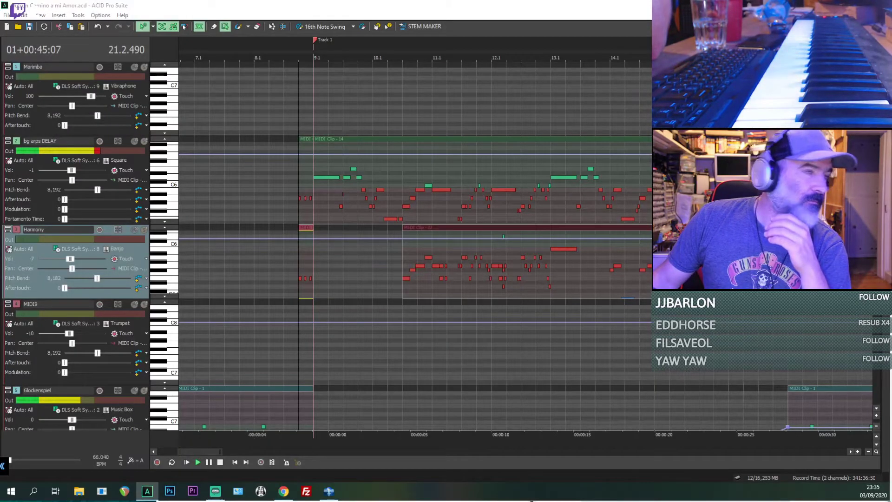
# Step: Bring up the mixing console and add Reverb, Graphic EQ and Simple Delay to the Master bus effects chain
pyautogui.moveTo(623, 501); pyautogui.dragTo(560, 52)
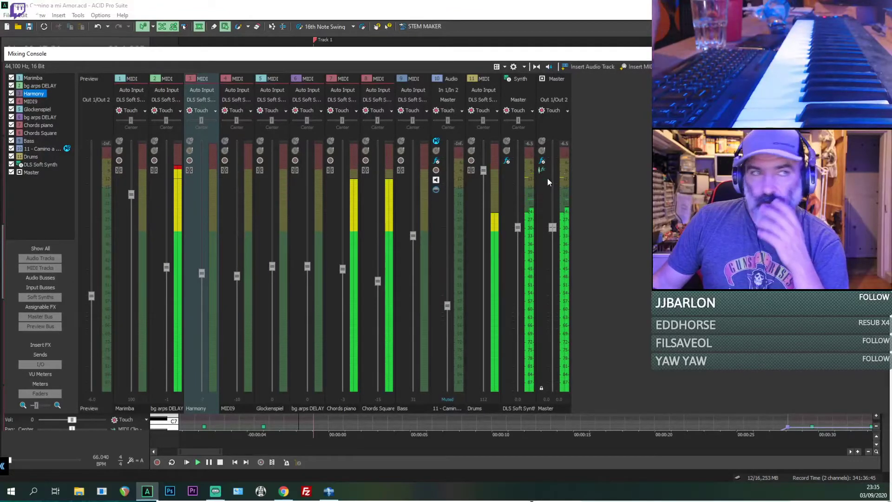
pyautogui.click(543, 162)
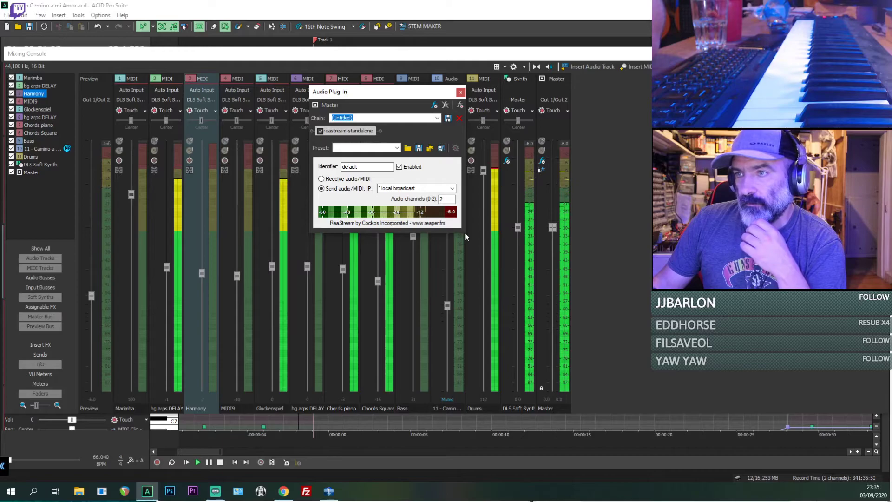
pyautogui.moveTo(464, 232); pyautogui.dragTo(607, 318)
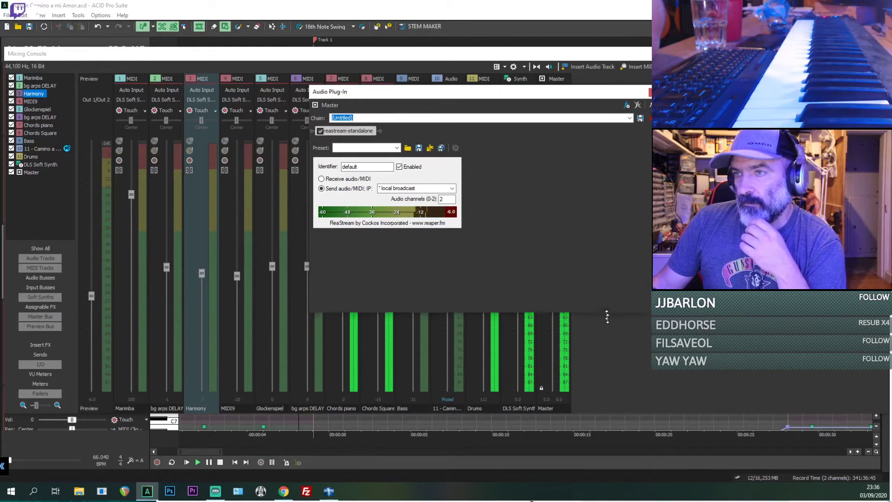
pyautogui.click(627, 105)
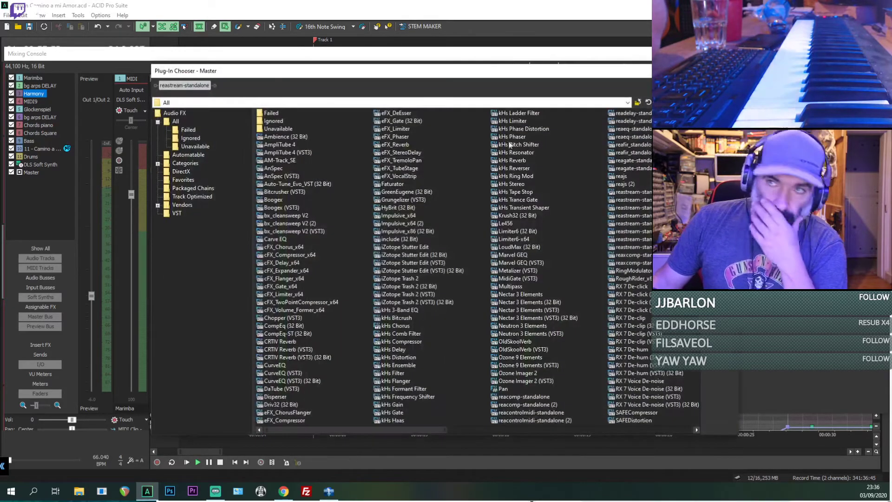
pyautogui.moveTo(416, 430); pyautogui.dragTo(660, 429)
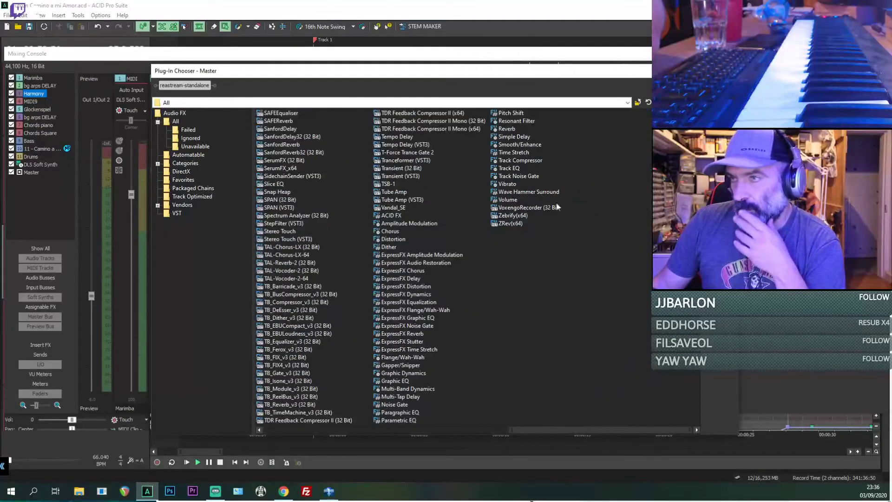
pyautogui.doubleClick(507, 129)
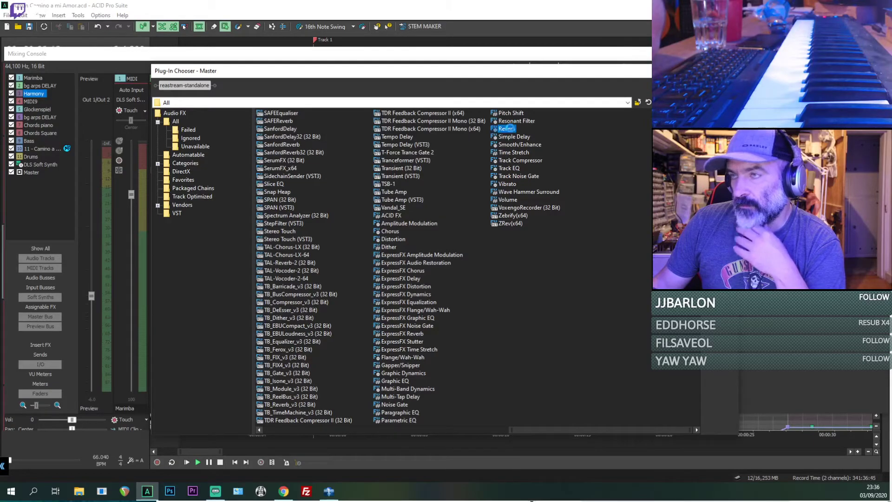
pyautogui.doubleClick(390, 380)
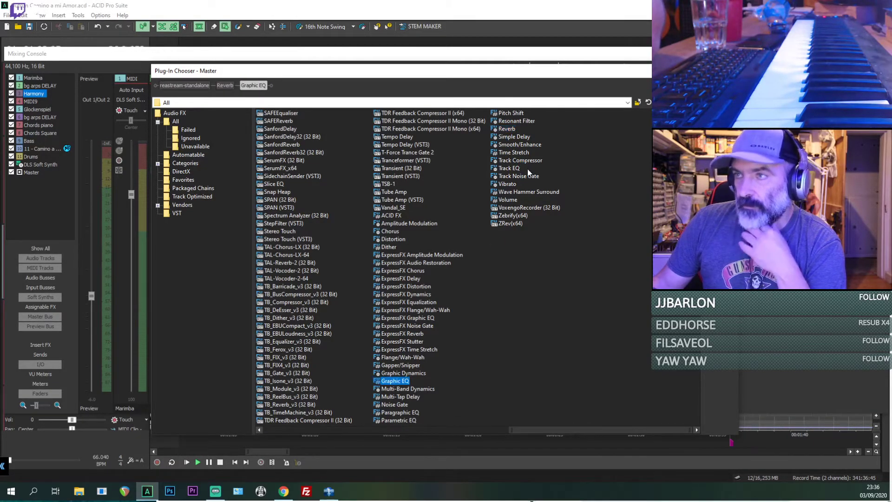
pyautogui.doubleClick(502, 136)
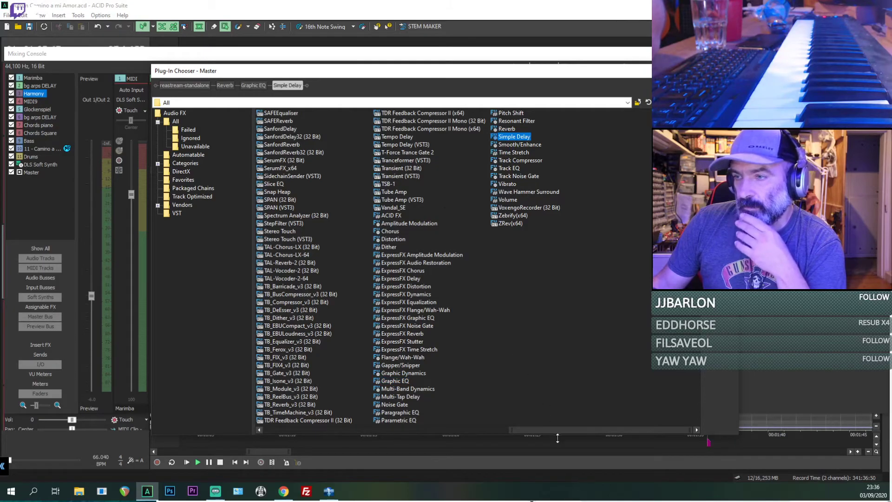
# Step: Add Ozone Imager 2 to the Master effects chain and confirm the plug-in selection
pyautogui.moveTo(546, 428); pyautogui.dragTo(400, 437)
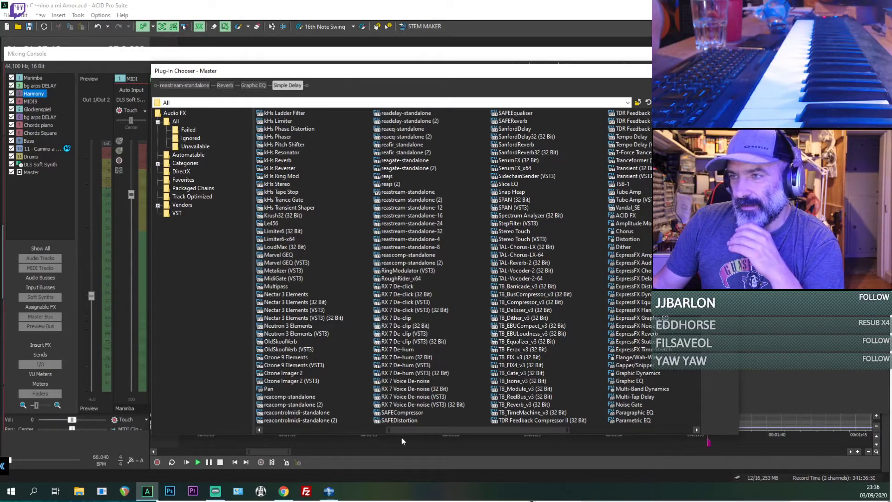
pyautogui.moveTo(402, 436); pyautogui.dragTo(336, 417)
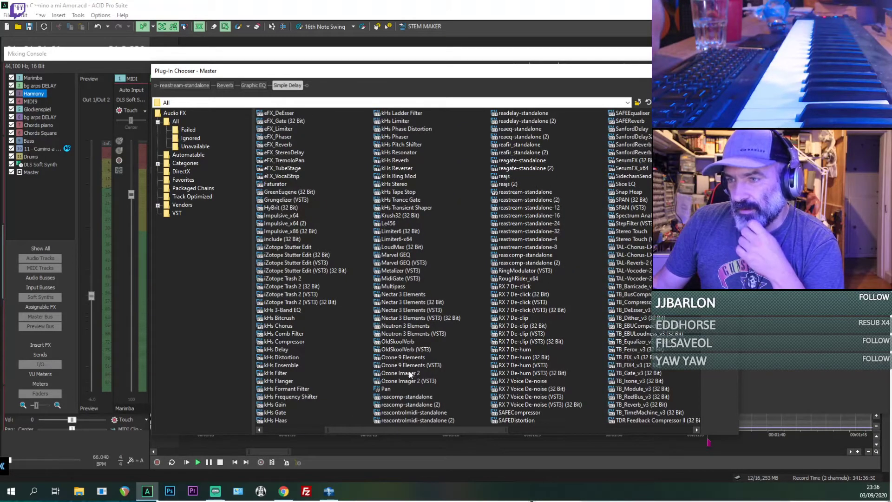
pyautogui.moveTo(410, 430); pyautogui.dragTo(326, 428)
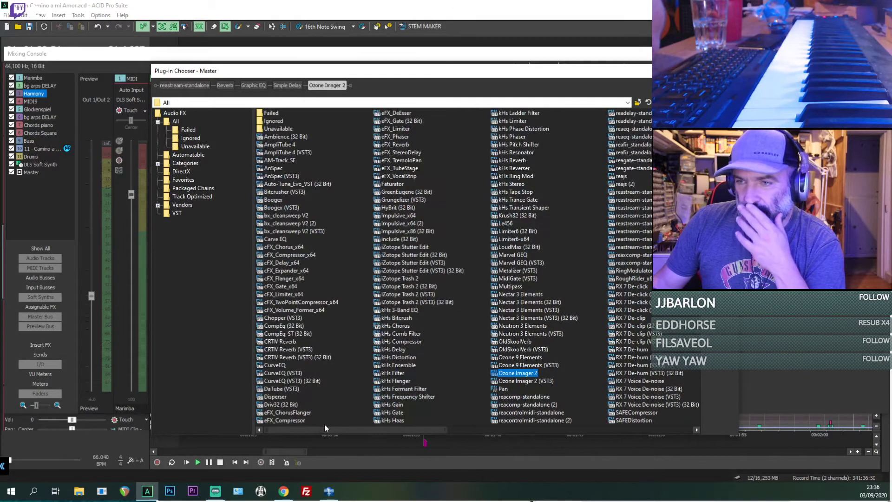
pyautogui.click(719, 86)
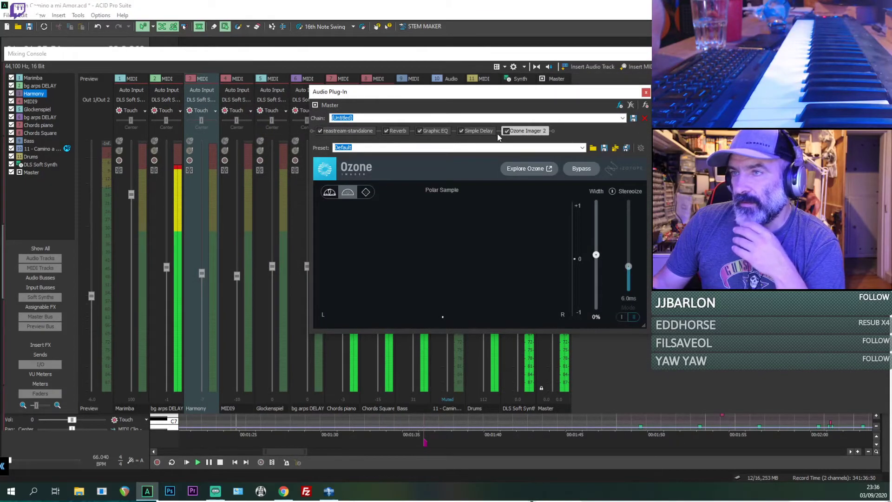
# Step: Move Graphic EQ behind Simple Delay in the Master chain and switch both effects off
pyautogui.click(461, 131)
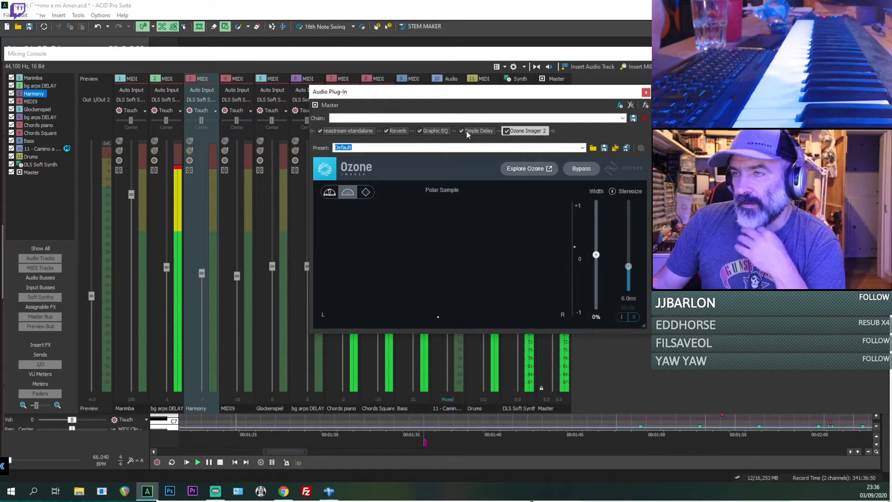
pyautogui.click(400, 131)
pyautogui.moveTo(435, 130); pyautogui.dragTo(484, 130)
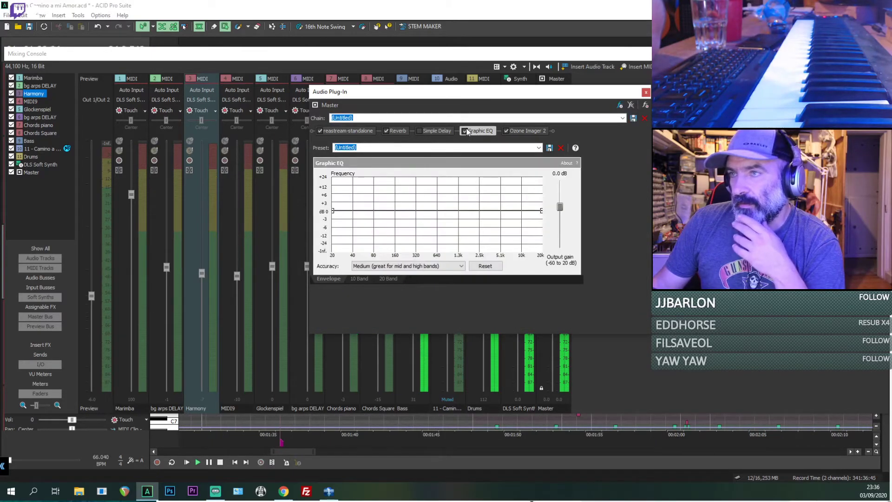
pyautogui.click(464, 131)
# Step: Load the Bright hall preset in the Master bus Reverb
pyautogui.click(397, 131)
pyautogui.click(394, 175)
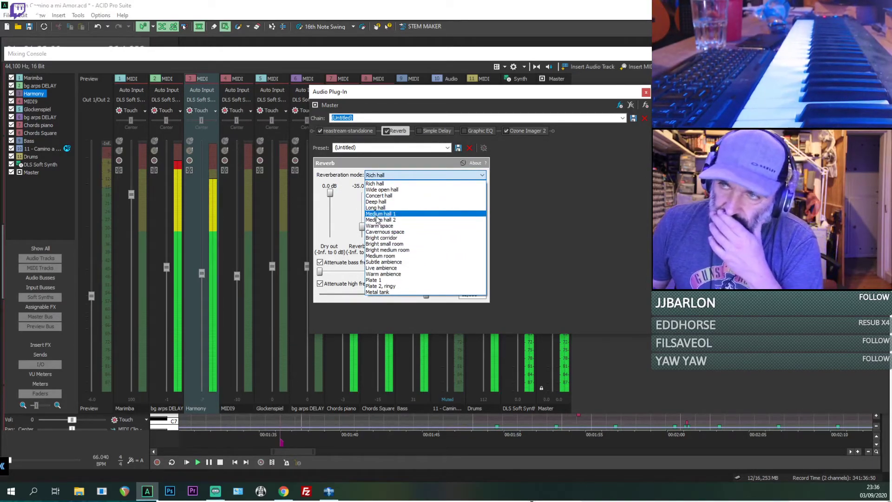
pyautogui.click(379, 185)
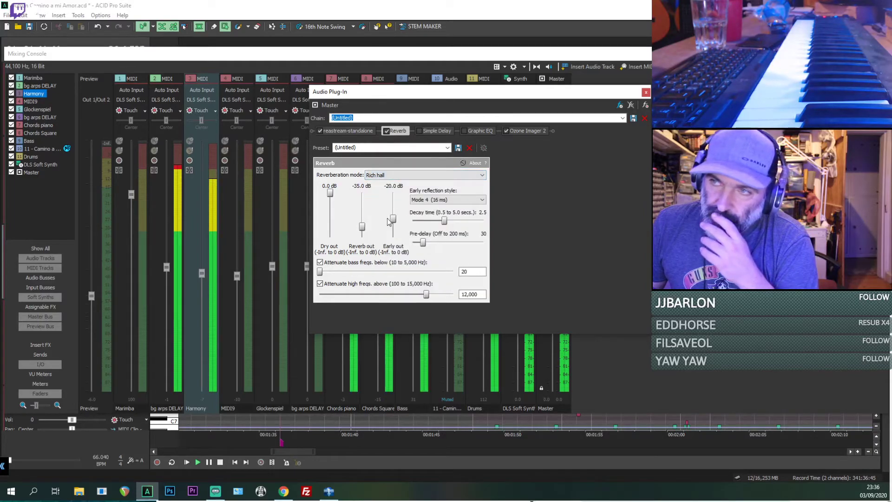
pyautogui.click(403, 176)
pyautogui.click(451, 146)
pyautogui.click(450, 146)
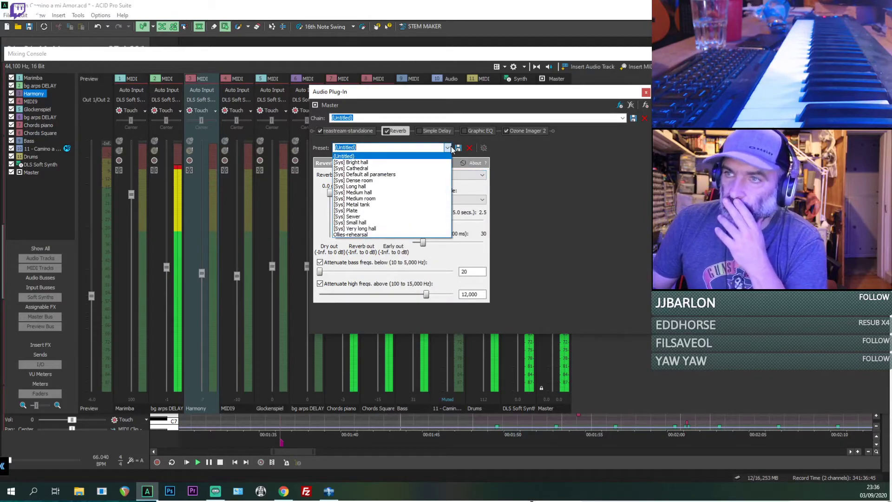
pyautogui.click(357, 163)
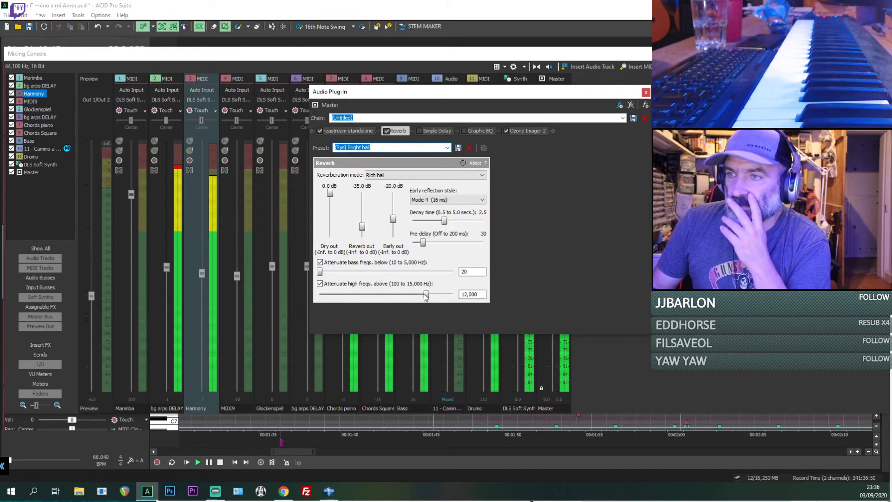
# Step: Set the Reverb's mode to Subtle ambience and attenuate high frequencies above about 5,997 Hz
pyautogui.moveTo(424, 294); pyautogui.dragTo(423, 294)
pyautogui.click(416, 177)
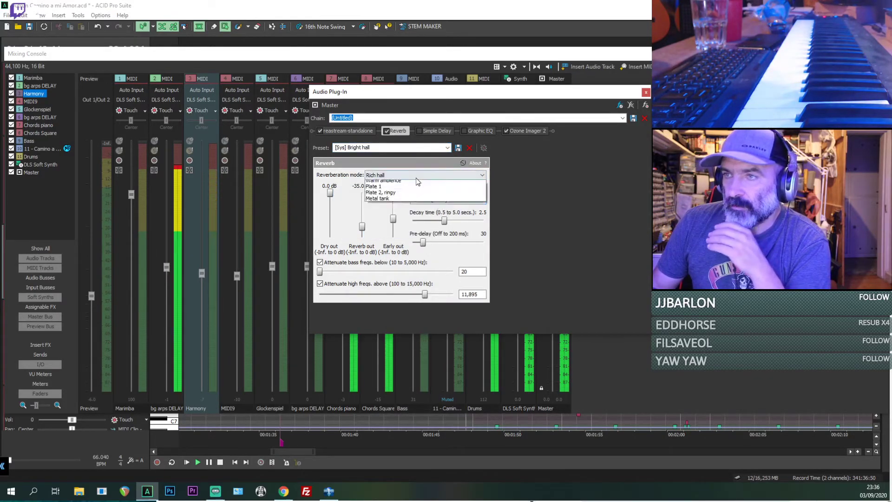
pyautogui.click(425, 266)
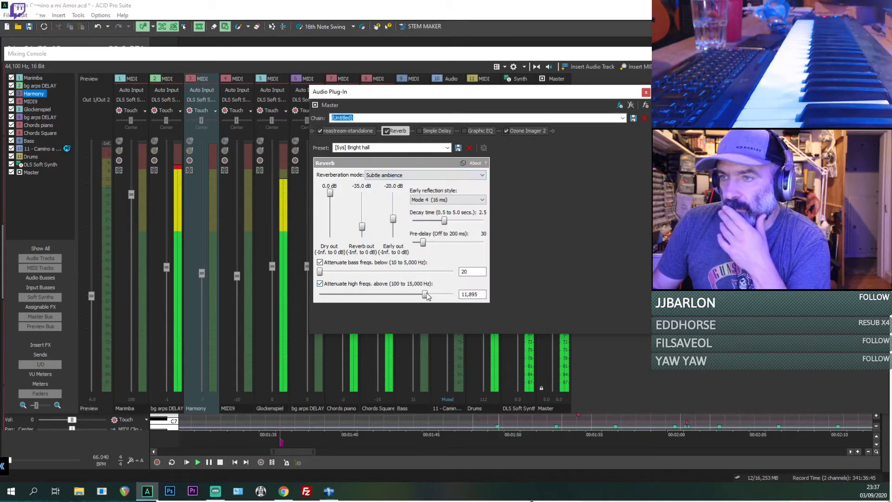
pyautogui.moveTo(425, 294); pyautogui.dragTo(371, 295)
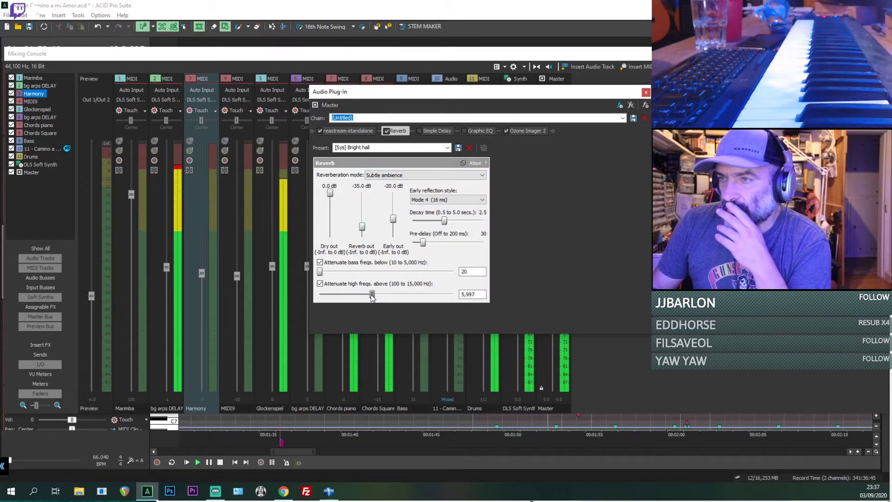
# Step: Enable Simple Delay with dry out at 0.0 dB, delay out at about -19.1 dB and tempo sync delay on
pyautogui.click(439, 131)
pyautogui.moveTo(333, 229); pyautogui.dragTo(333, 181)
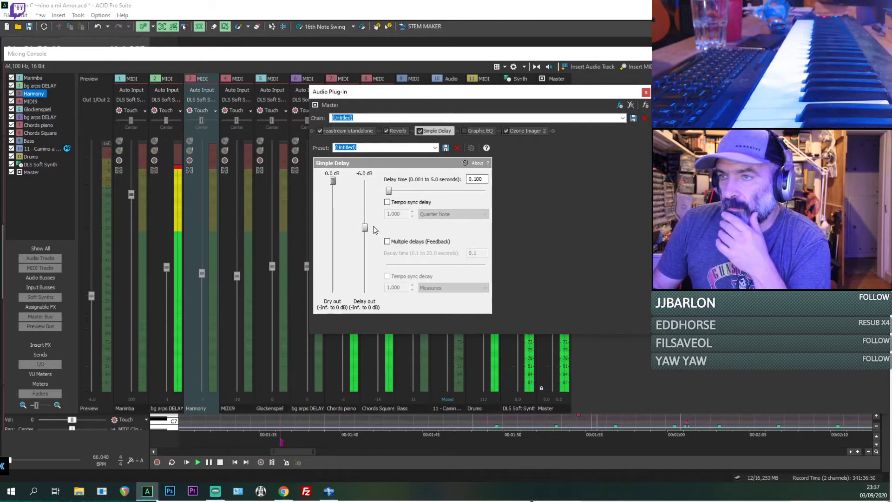
pyautogui.moveTo(365, 228); pyautogui.dragTo(365, 249)
pyautogui.click(388, 203)
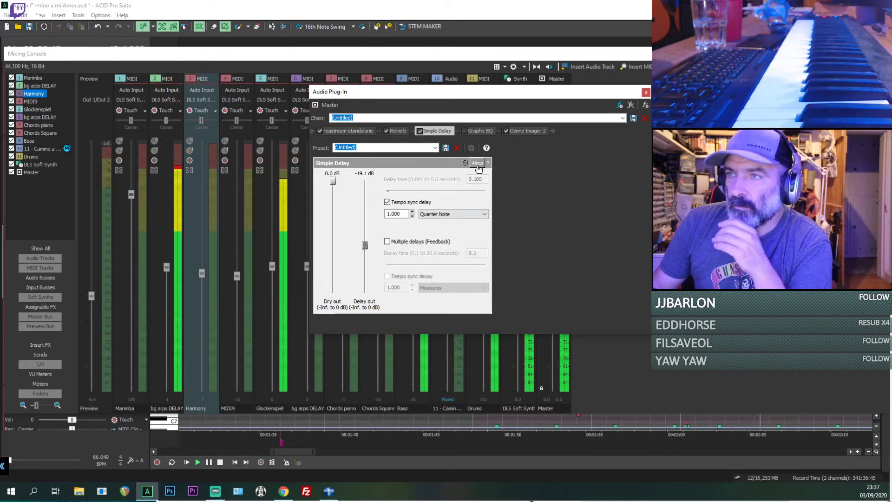
# Step: Enable Graphic EQ and shape a mid-range dip of about -5.8 dB near 640 Hz, returning to 0 dB on both sides
pyautogui.click(480, 131)
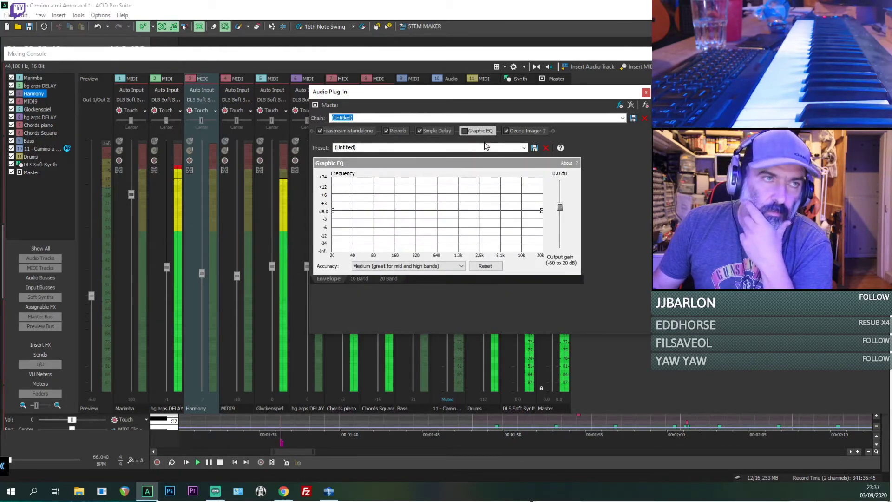
pyautogui.click(464, 131)
pyautogui.moveTo(439, 211); pyautogui.dragTo(439, 227)
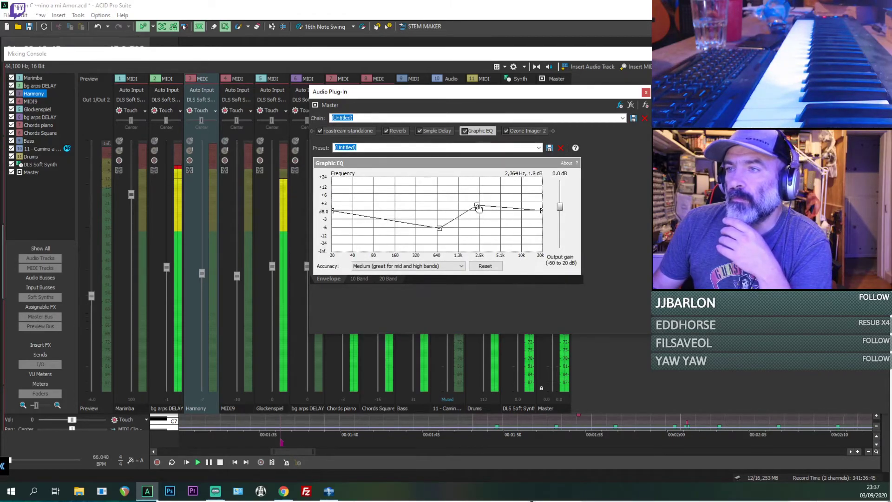
pyautogui.moveTo(478, 205); pyautogui.dragTo(477, 210)
pyautogui.moveTo(399, 222); pyautogui.dragTo(391, 211)
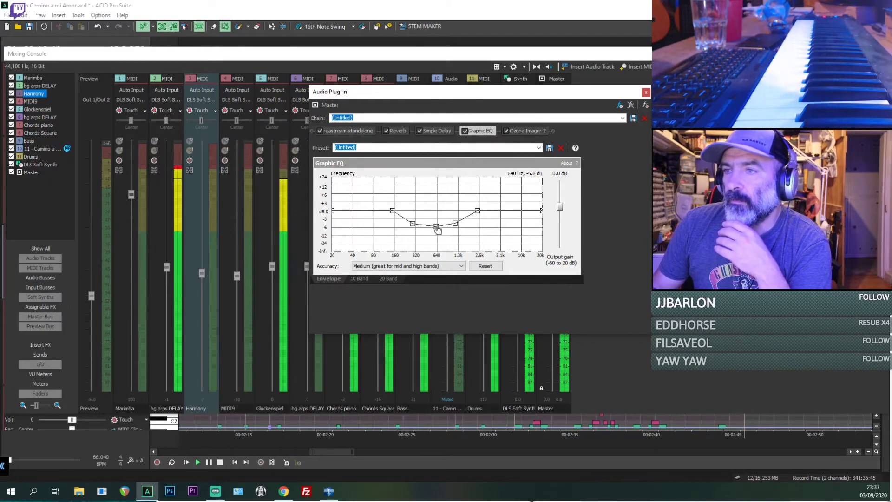
pyautogui.moveTo(417, 227); pyautogui.dragTo(408, 222)
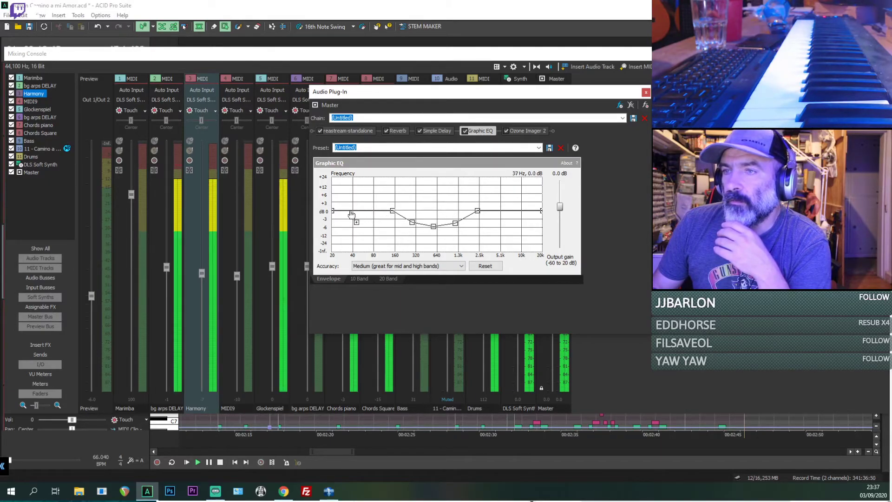
# Step: Roll off the Graphic EQ curve at 20 Hz and 20 kHz, and lift the bass near 100 Hz and the upper mids slightly
pyautogui.moveTo(337, 215); pyautogui.dragTo(334, 250)
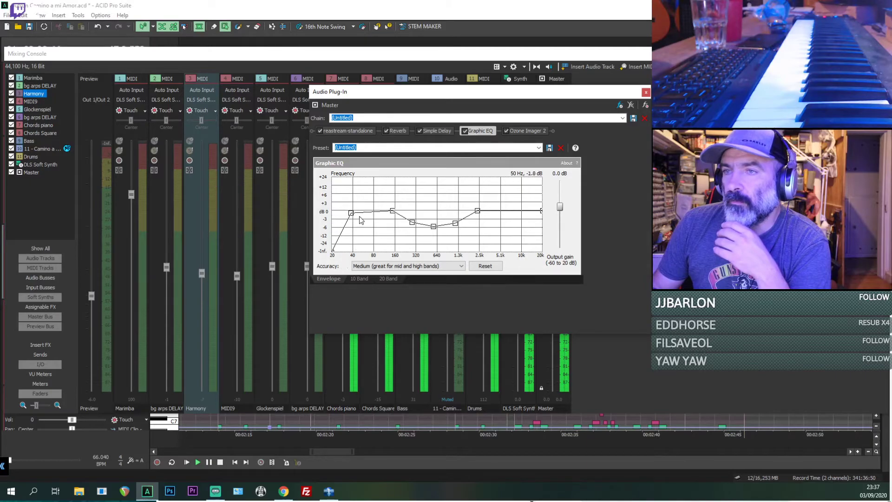
pyautogui.moveTo(382, 202); pyautogui.dragTo(381, 198)
pyautogui.click(395, 210)
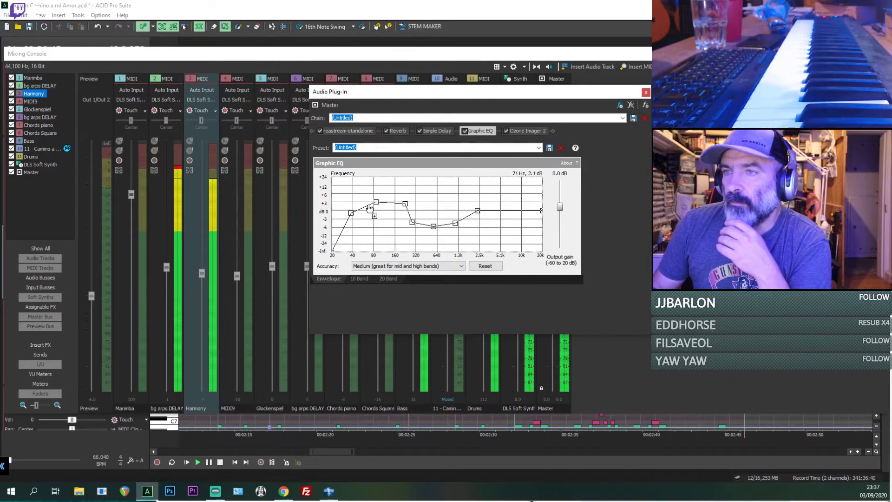
pyautogui.moveTo(477, 210); pyautogui.dragTo(542, 252)
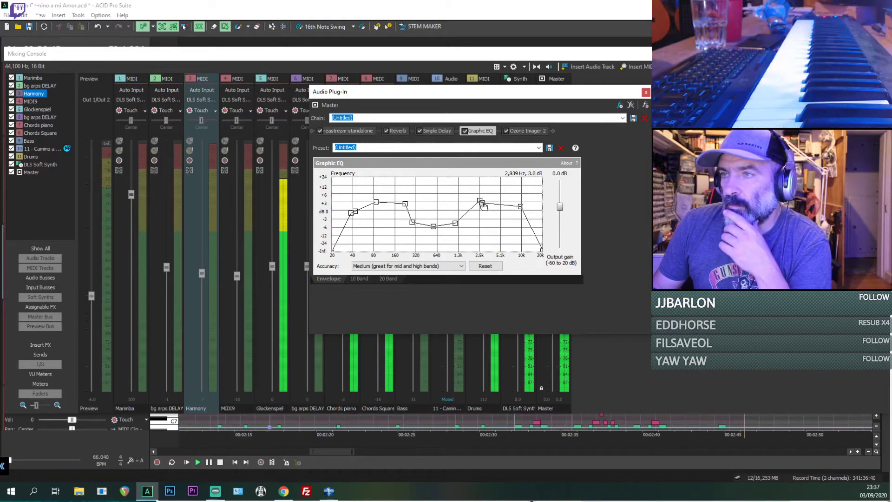
# Step: Set Ozone Imager 2 to a width of about 62% and turn on Stereoize at about 11.4 ms
pyautogui.click(523, 131)
pyautogui.moveTo(596, 255); pyautogui.dragTo(596, 212)
pyautogui.click(628, 192)
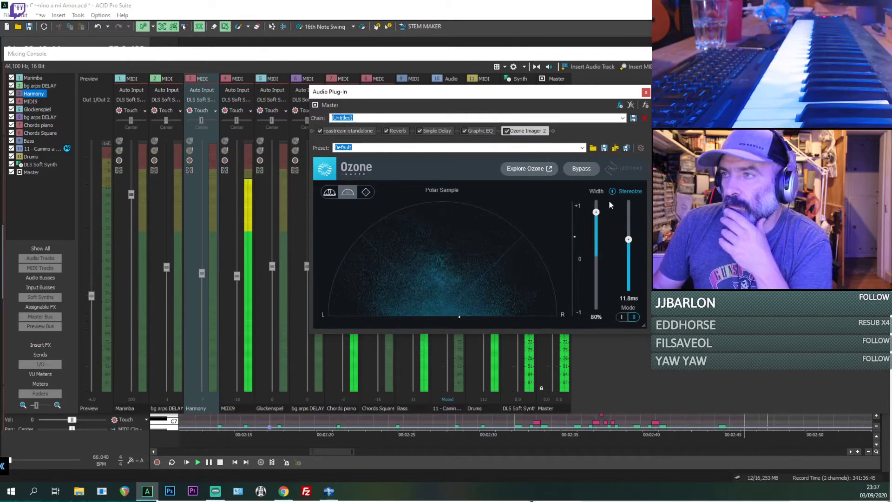
pyautogui.moveTo(629, 239); pyautogui.dragTo(629, 240)
pyautogui.moveTo(596, 213); pyautogui.dragTo(597, 222)
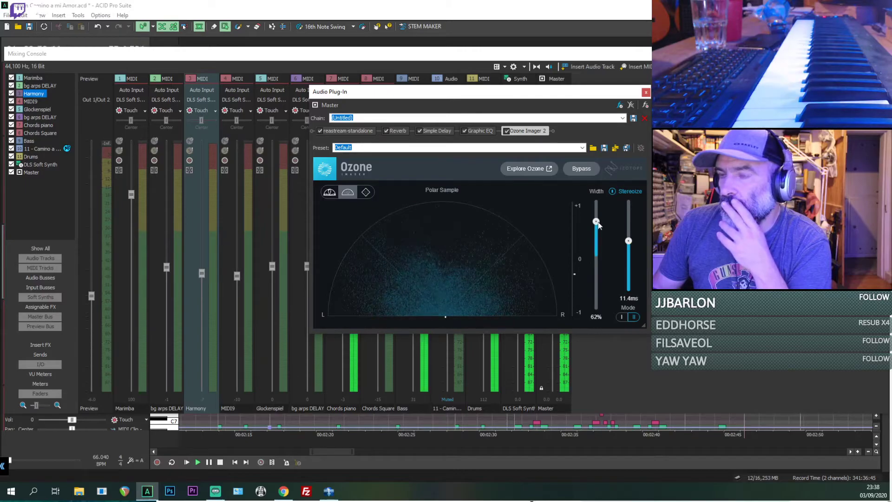
# Step: Adjust the Graphic EQ's bass boost to about 97 Hz and 3.5 dB, then clear the plug-in and mixing console windows from the tracks
pyautogui.click(480, 131)
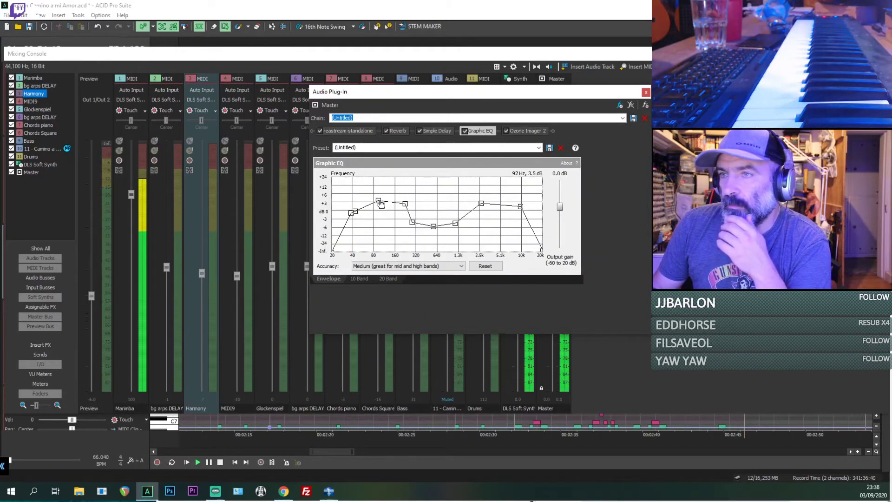
pyautogui.click(646, 92)
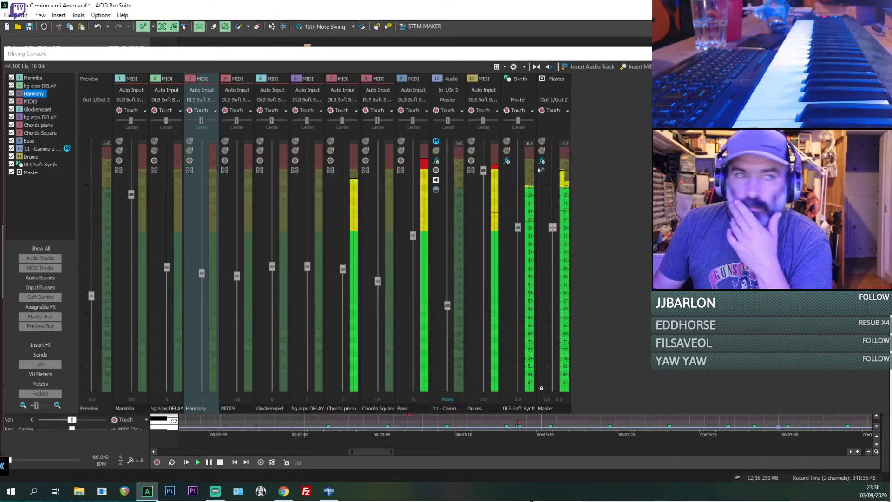
pyautogui.moveTo(687, 54); pyautogui.dragTo(0, 60)
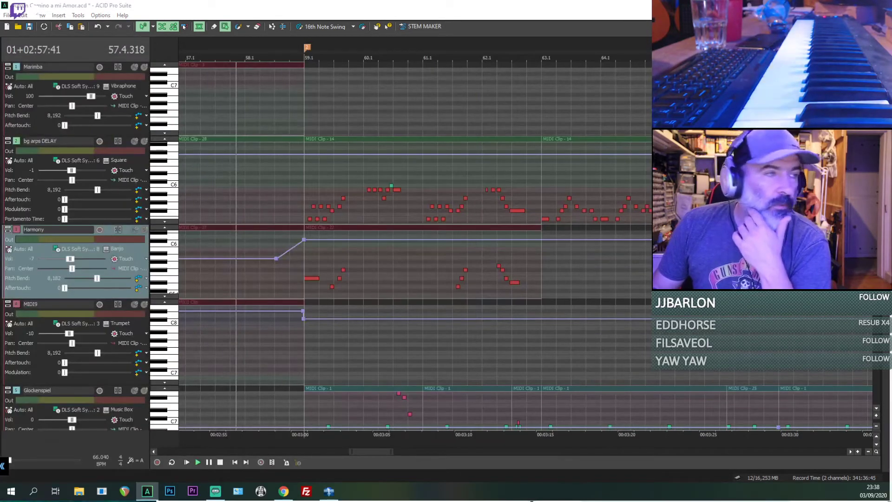
# Step: Change the Bass track's instrument to Picked Bs. from the Bass sound group
pyautogui.scroll(-10, 863, 364)
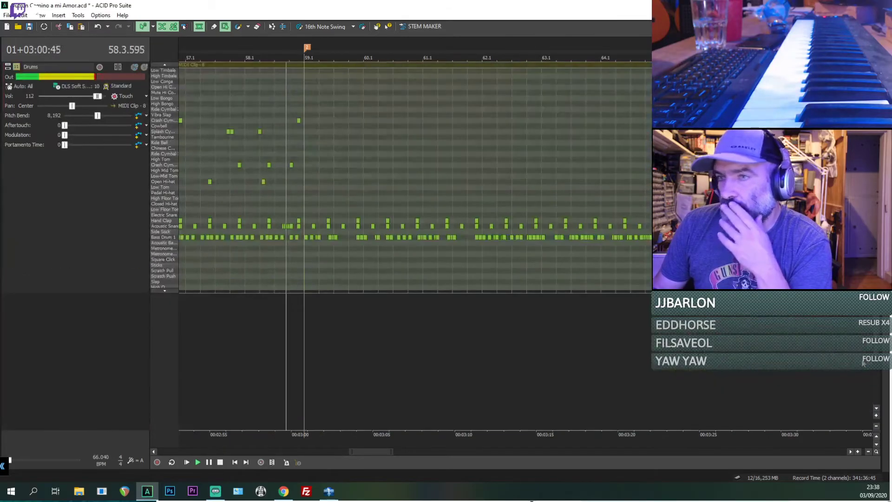
pyautogui.scroll(5, 863, 364)
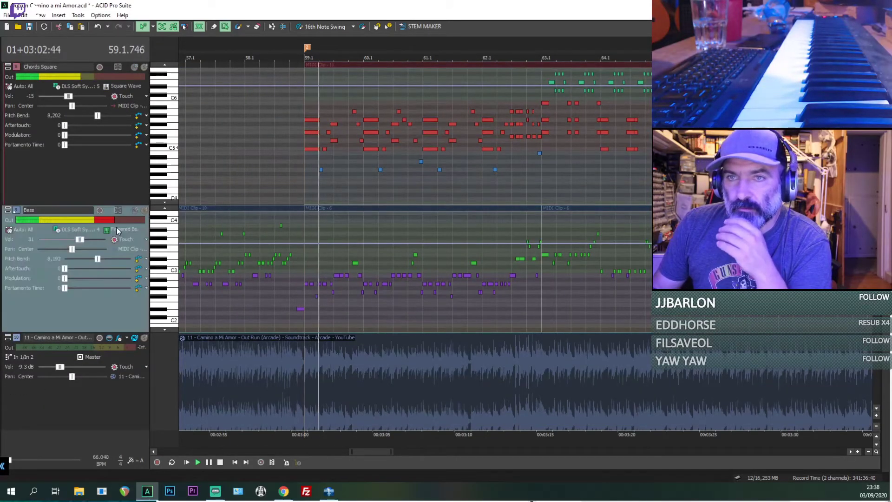
pyautogui.click(116, 228)
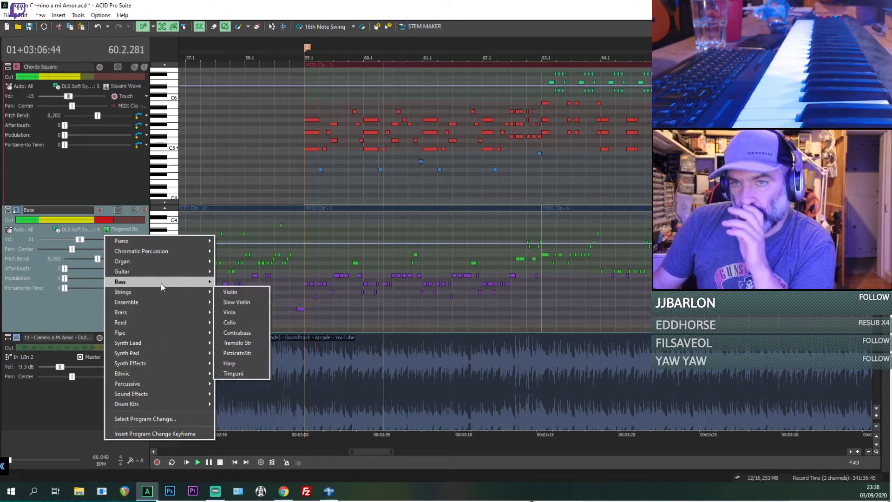
pyautogui.moveTo(181, 283)
pyautogui.click(233, 302)
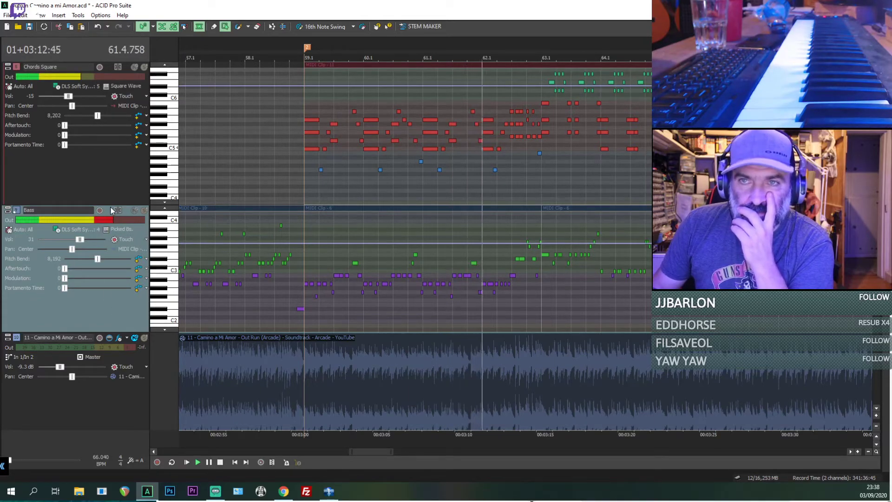
# Step: Reduce the heights of the Chords Square and Bass tracks
pyautogui.moveTo(110, 205); pyautogui.dragTo(110, 164)
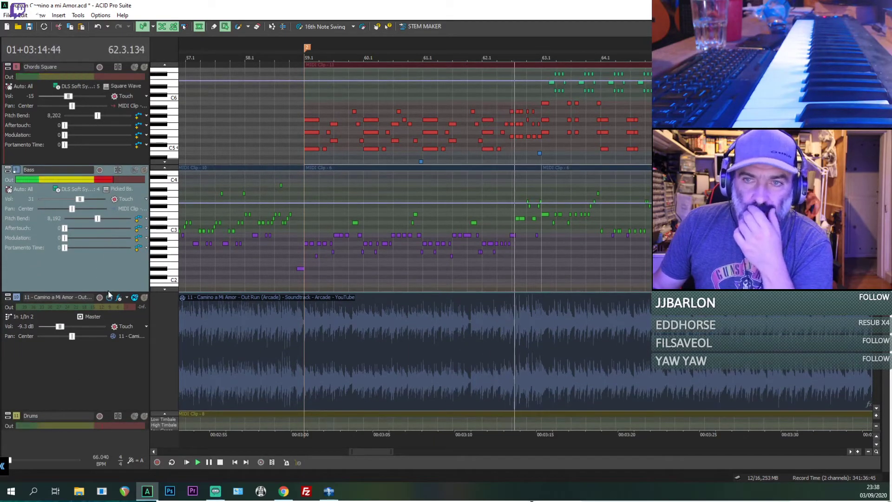
pyautogui.moveTo(108, 291); pyautogui.dragTo(108, 254)
pyautogui.scroll(-3, 511, 223)
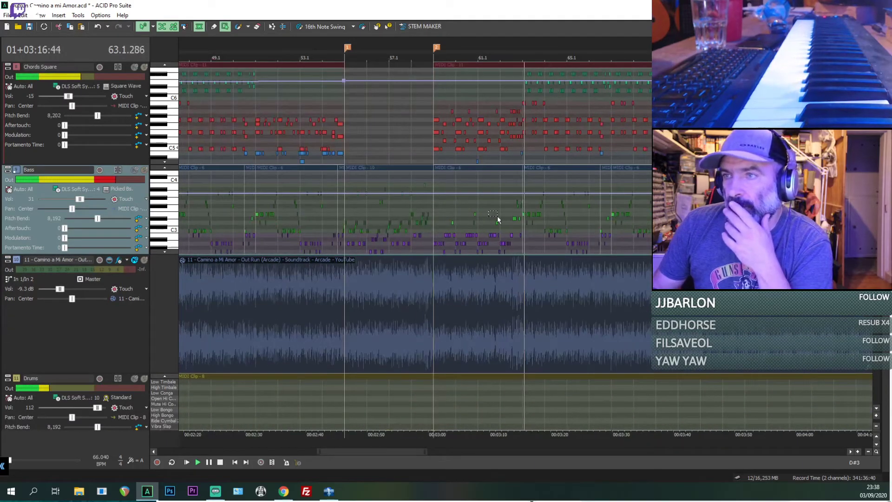
pyautogui.scroll(3, 327, 278)
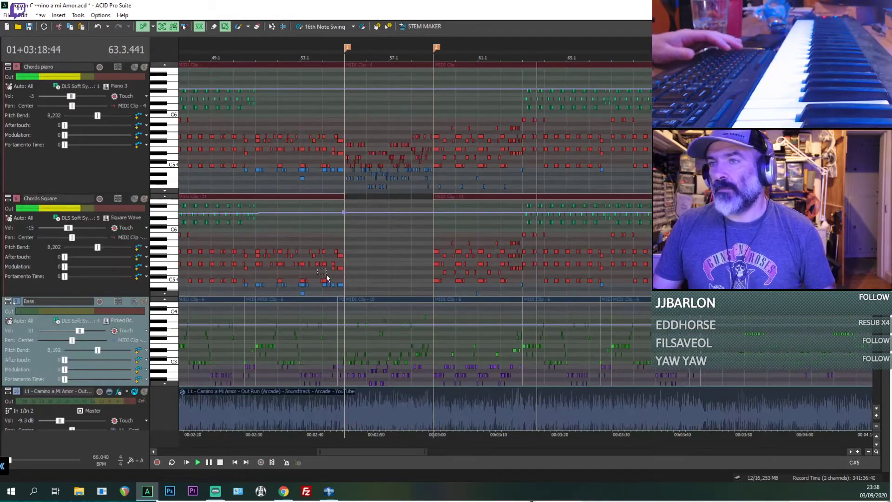
# Step: Stop playback and raise the start of the Chords Square channel volume envelope to 110 at 1.1.000
pyautogui.press('space')
pyautogui.click(352, 247)
pyautogui.scroll(-5, 353, 274)
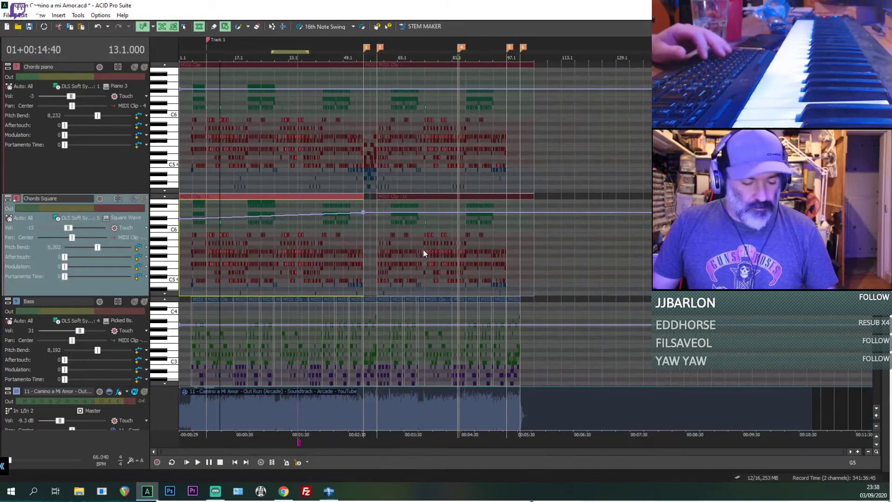
pyautogui.click(179, 217)
pyautogui.click(179, 220)
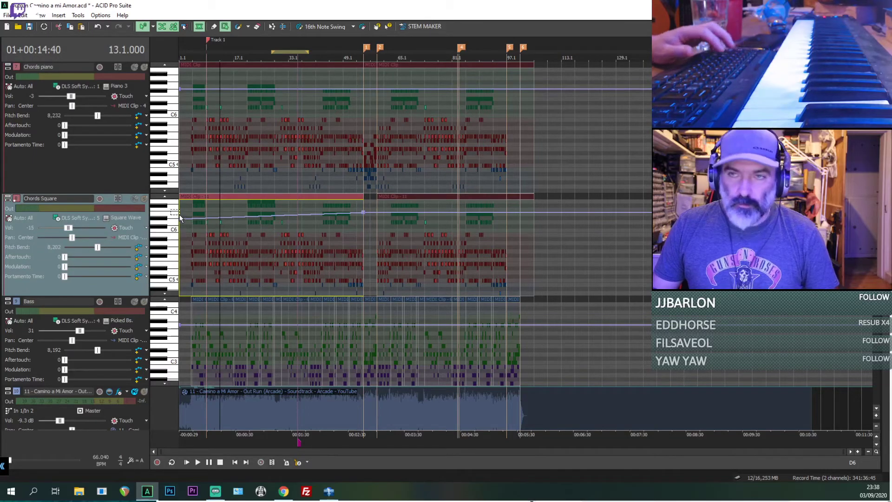
pyautogui.hotkey('ctrl', 'd')
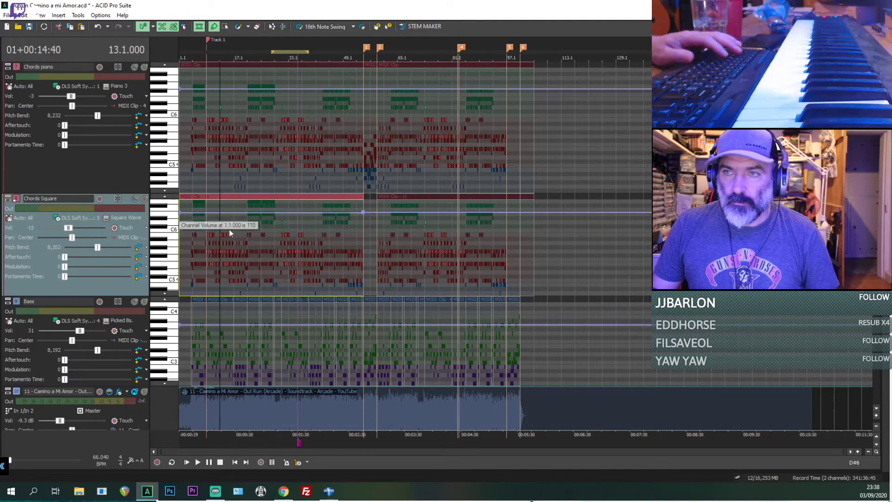
# Step: Resume playback and turn off inline MIDI editing so the tracks display as regular clips
pyautogui.press('space')
pyautogui.hotkey('ctrl', 'shift', 'i')
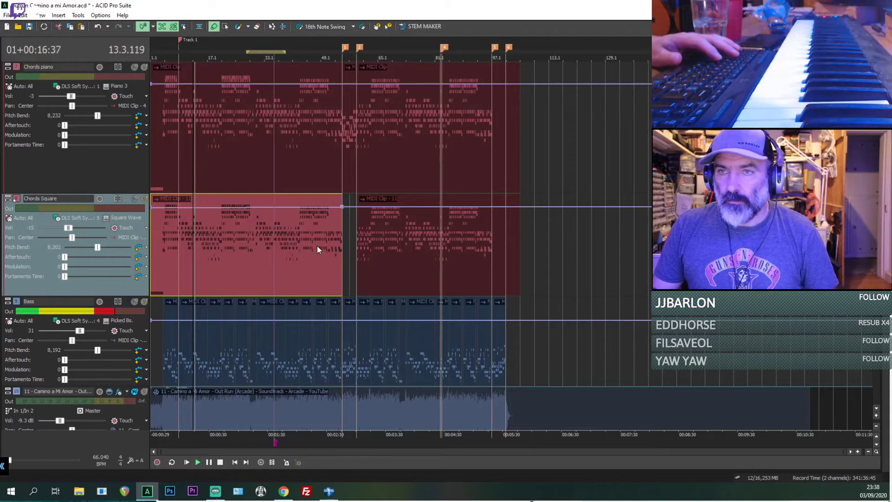
pyautogui.click(163, 252)
# Step: Audition the MIDI9 track's clip at bar 55 in solo, then turn solo off
pyautogui.scroll(2, 351, 265)
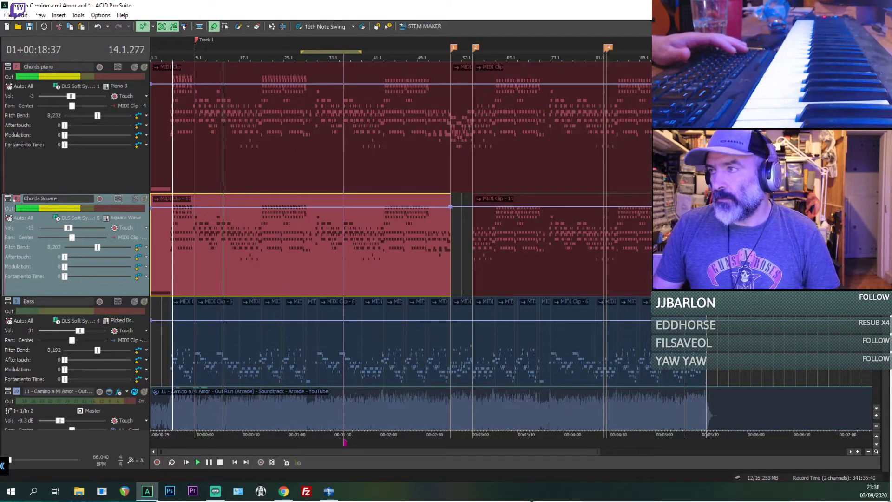
pyautogui.scroll(5, 351, 265)
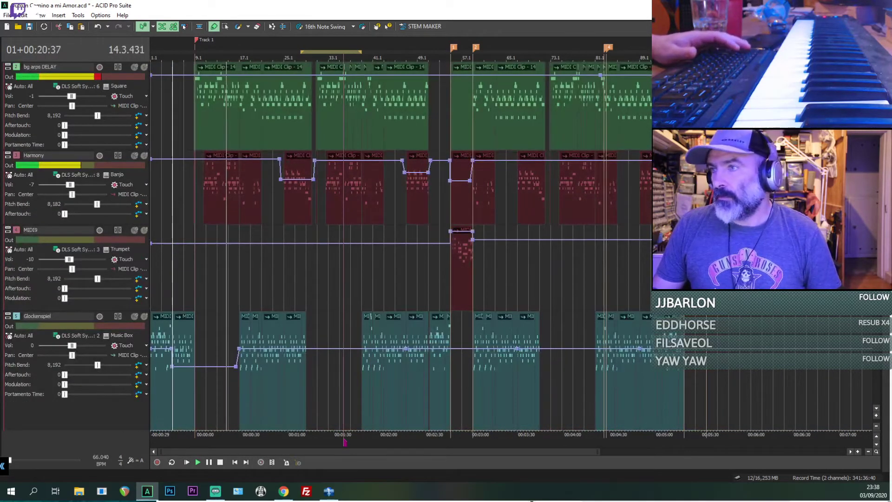
pyautogui.scroll(-2, 437, 261)
pyautogui.click(347, 271)
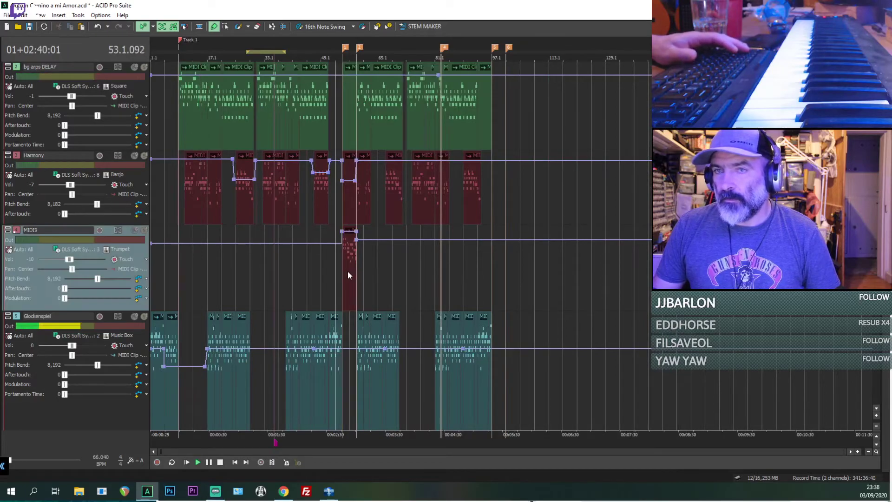
pyautogui.scroll(3, 348, 270)
pyautogui.click(548, 273)
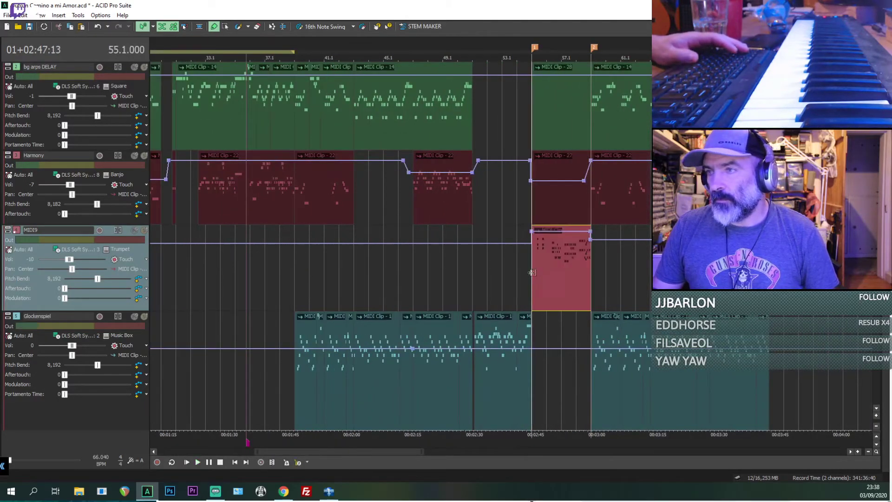
pyautogui.click(145, 231)
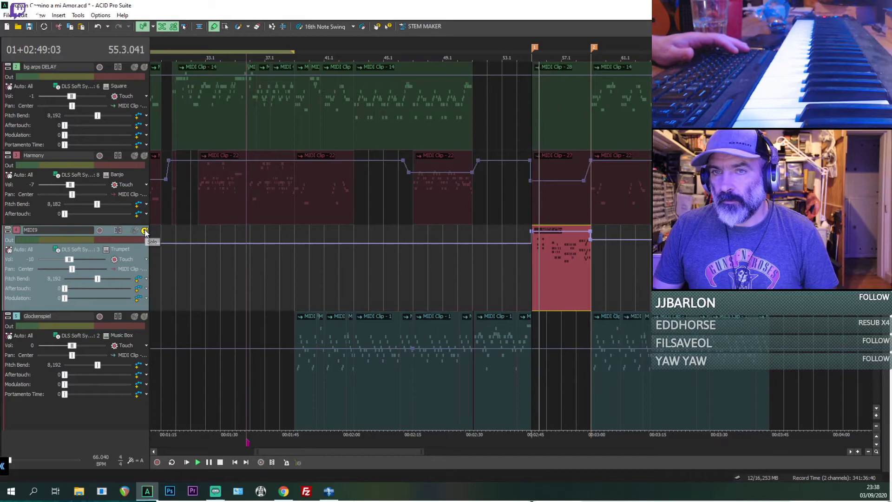
pyautogui.click(145, 231)
# Step: Rename the MIDI9 track as Trumpet
pyautogui.doubleClick(50, 228)
pyautogui.write('Tr')
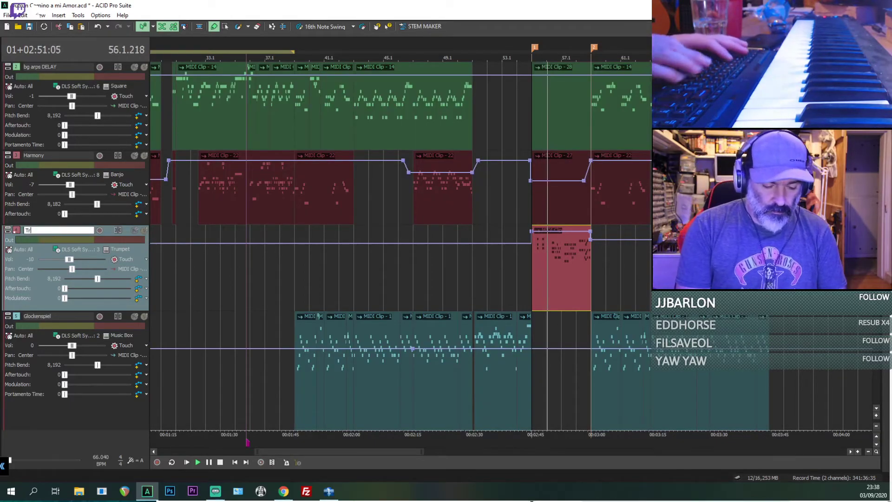
pyautogui.write('umpet')
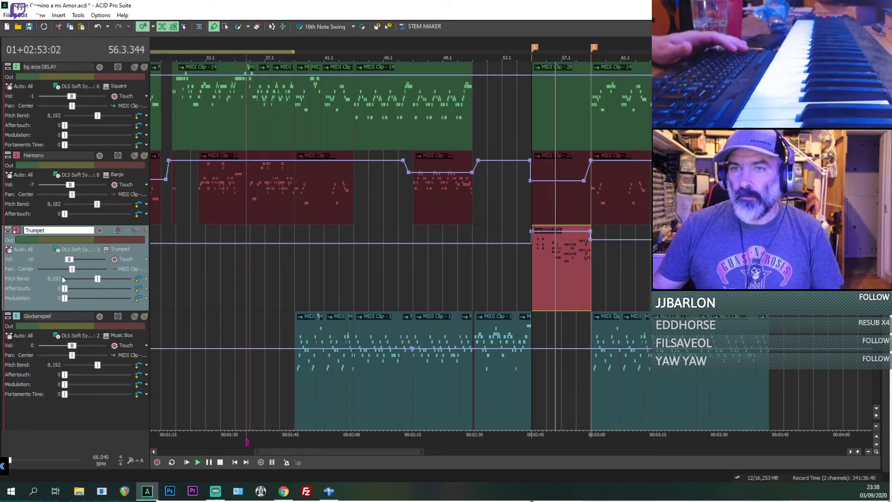
pyautogui.click(458, 288)
# Step: Delete the upper bg arps DELAY clip and the Harmony clip in the section between markers 1 and 2
pyautogui.scroll(-3, 621, 253)
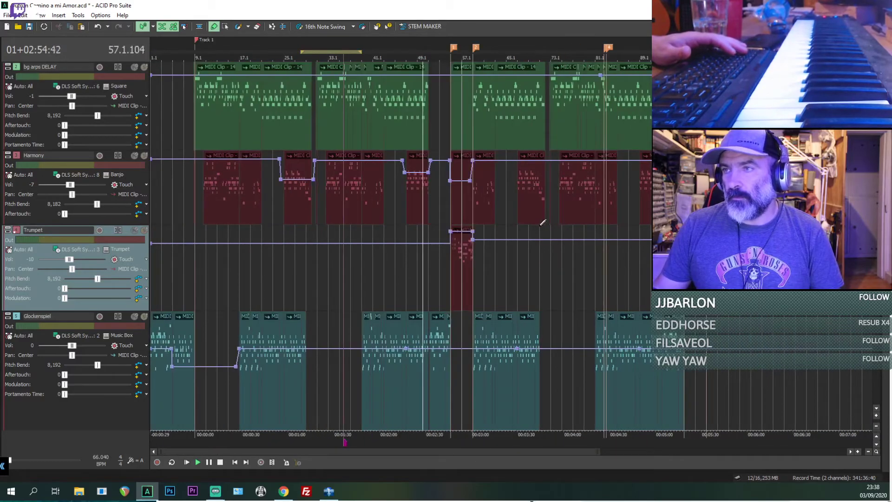
pyautogui.click(462, 115)
pyautogui.press('Delete')
pyautogui.click(461, 200)
pyautogui.press('Delete')
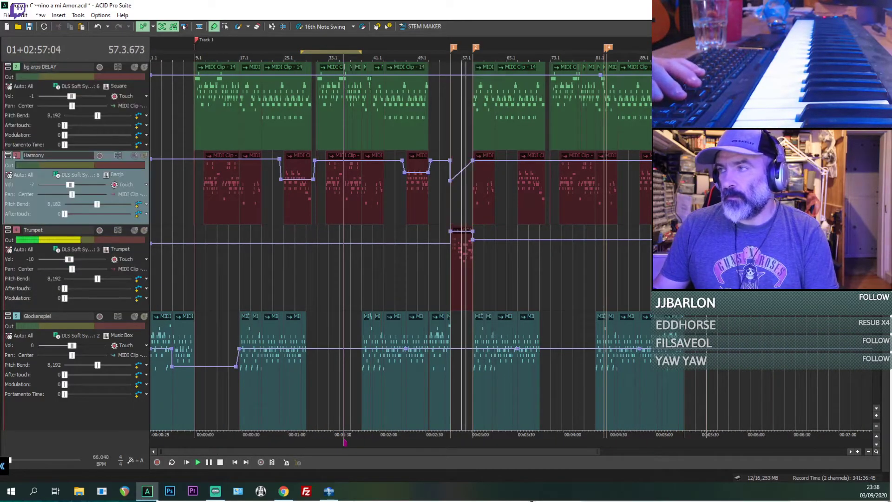
# Step: Move the Marimba track down to sit between the Trumpet and Glockenspiel tracks
pyautogui.scroll(1, 461, 200)
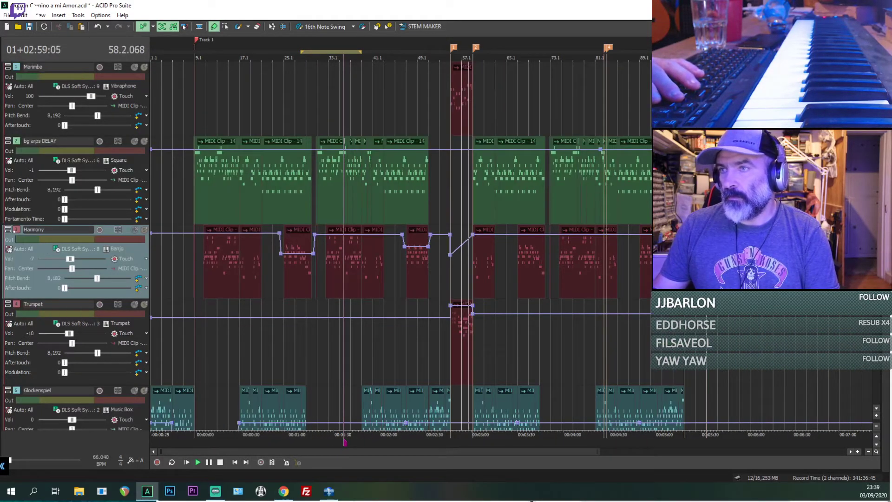
pyautogui.moveTo(108, 131); pyautogui.dragTo(109, 180)
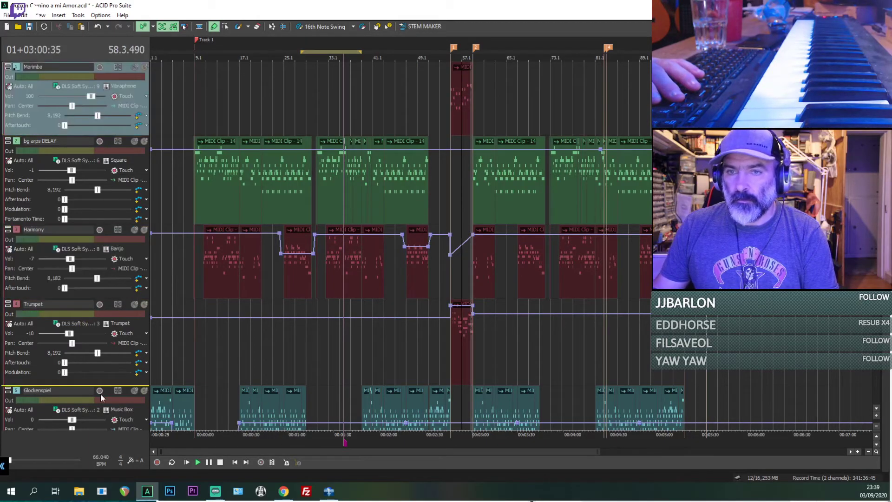
pyautogui.scroll(-5, 103, 398)
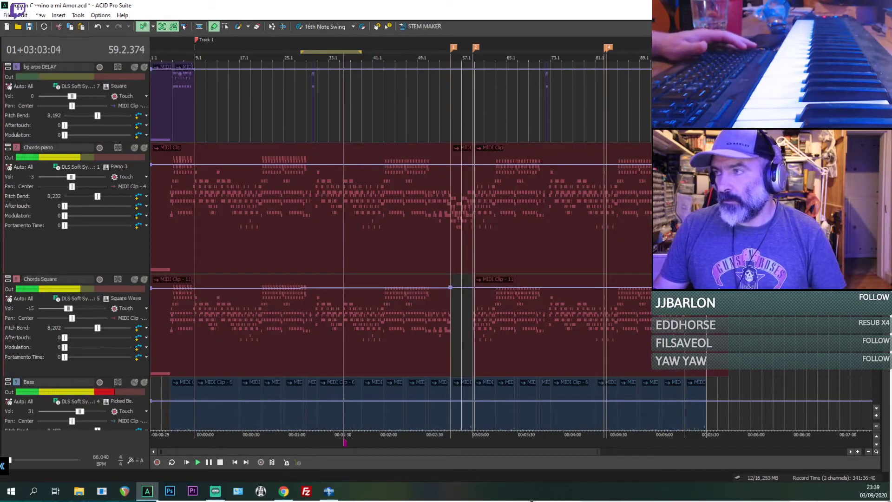
# Step: Select the Trumpet and Marimba tracks together and move them below Glockenspiel, just above the lower bg arps DELAY track
pyautogui.scroll(2, 400, 246)
pyautogui.scroll(1, 399, 246)
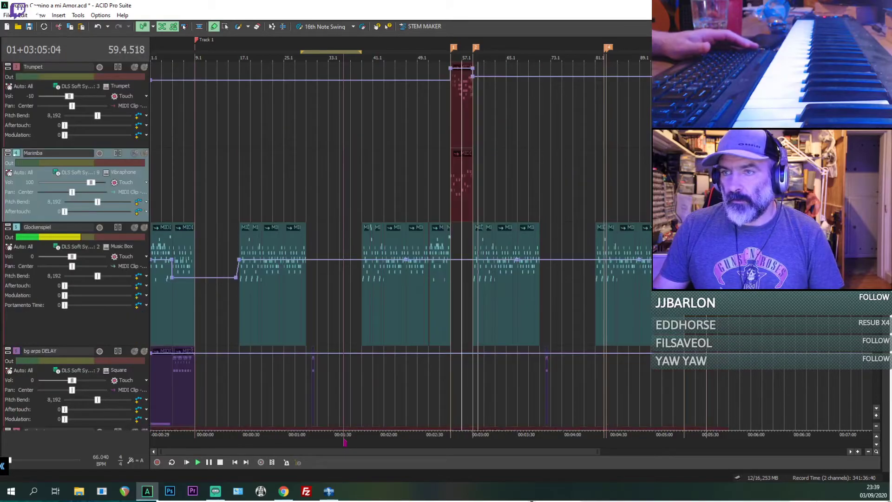
pyautogui.scroll(3, 399, 247)
pyautogui.scroll(-3, 400, 246)
pyautogui.scroll(2, 399, 247)
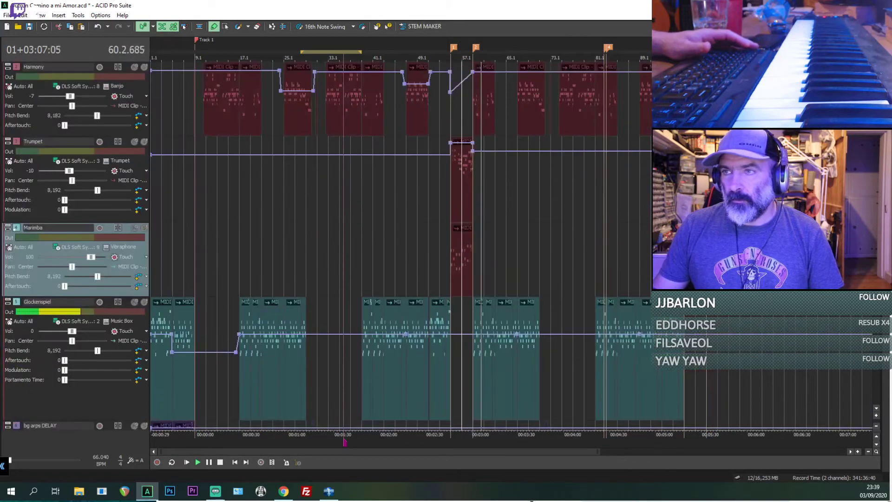
pyautogui.keyDown('shift'); pyautogui.click(36, 215); pyautogui.keyUp('shift')
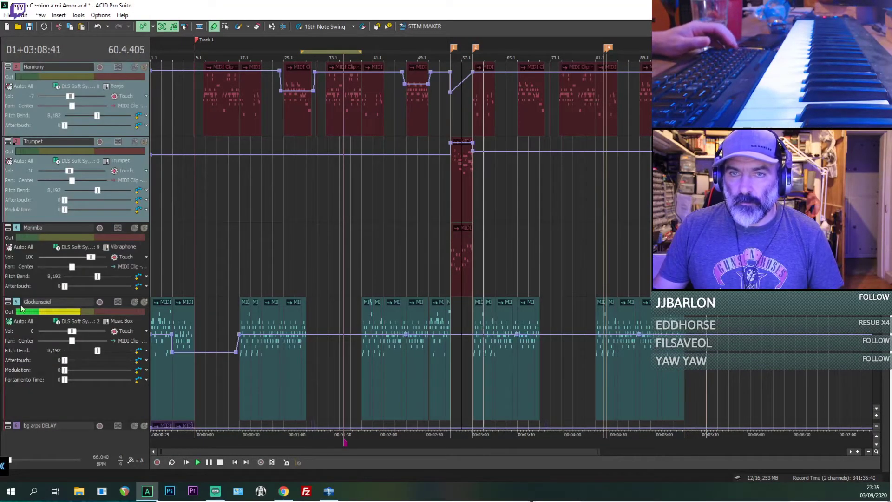
pyautogui.click(38, 218)
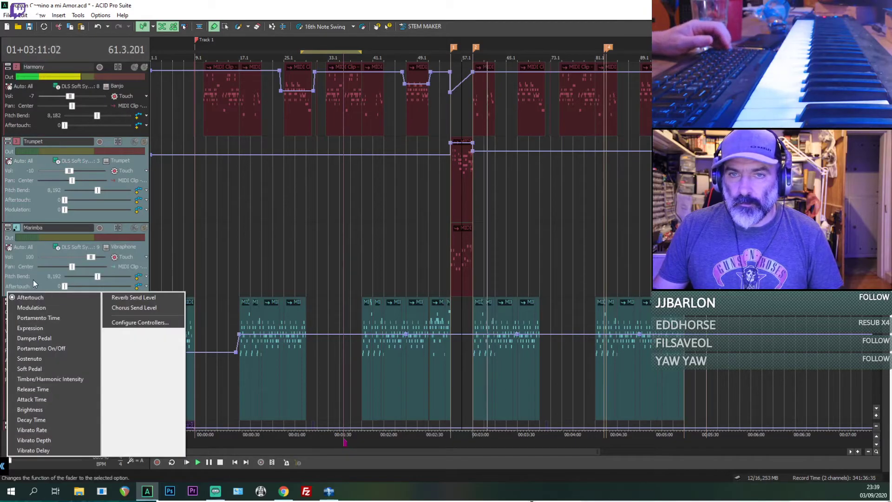
pyautogui.click(33, 279)
pyautogui.click(43, 215)
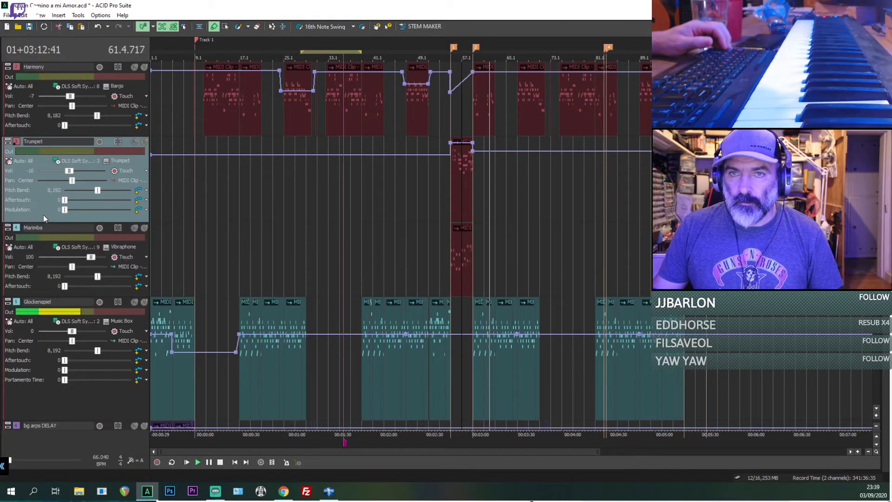
pyautogui.click(36, 287)
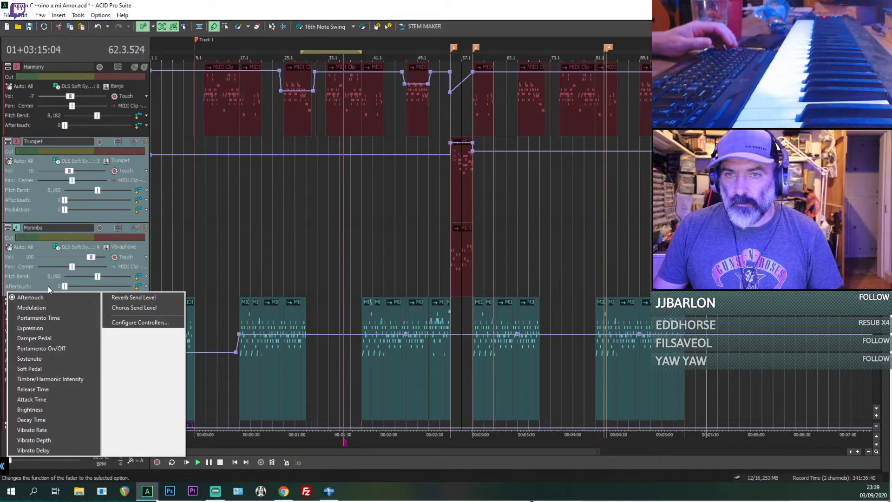
pyautogui.click(38, 317)
pyautogui.scroll(-3, 77, 320)
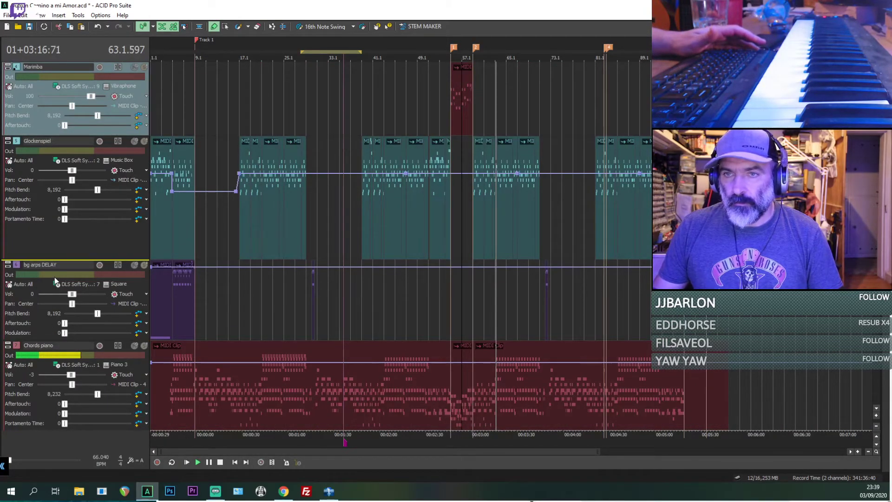
# Step: Select the Chords piano track, shrink all track heights so the whole arrangement fits in view, and stop playback
pyautogui.scroll(-3, 54, 280)
pyautogui.click(93, 260)
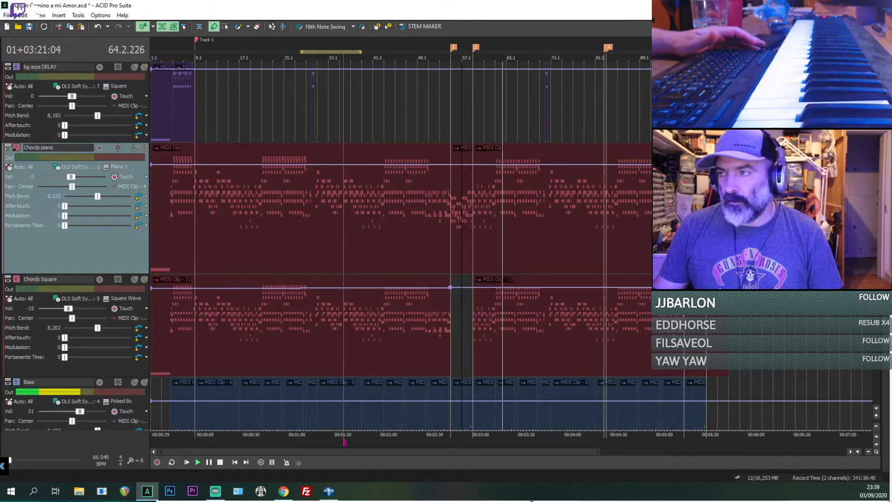
pyautogui.scroll(-6, 879, 331)
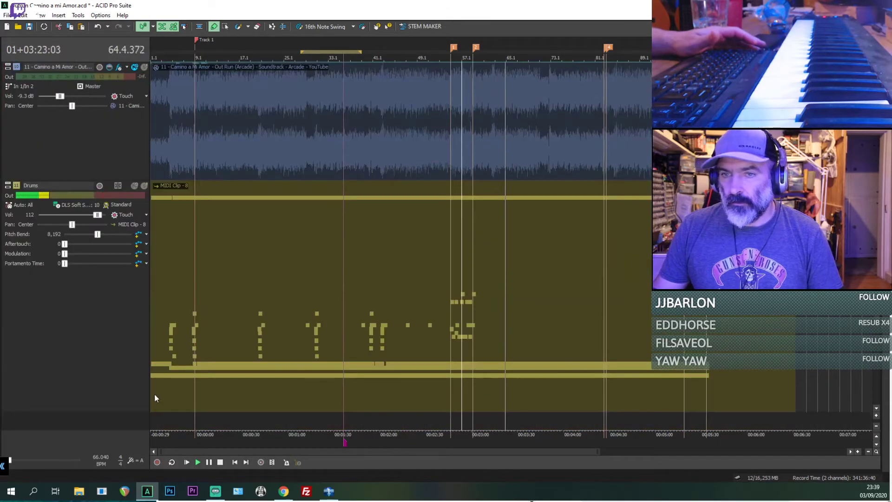
pyautogui.click(875, 427)
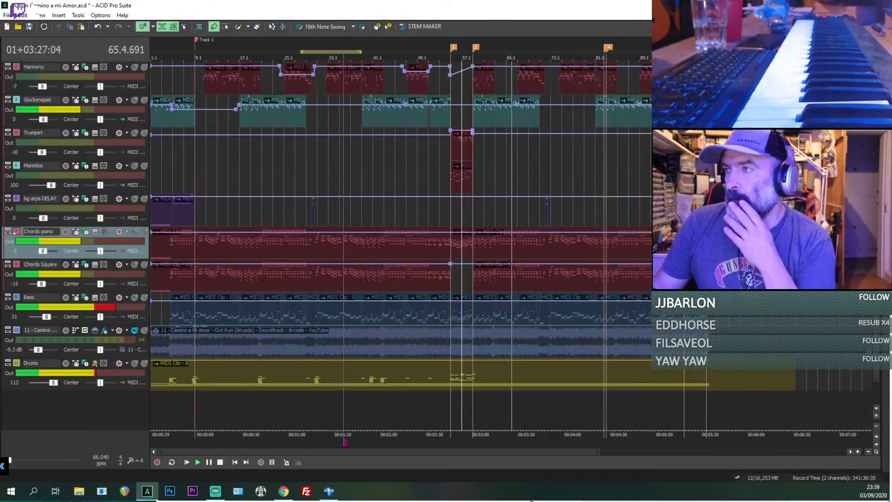
pyautogui.scroll(1, 877, 325)
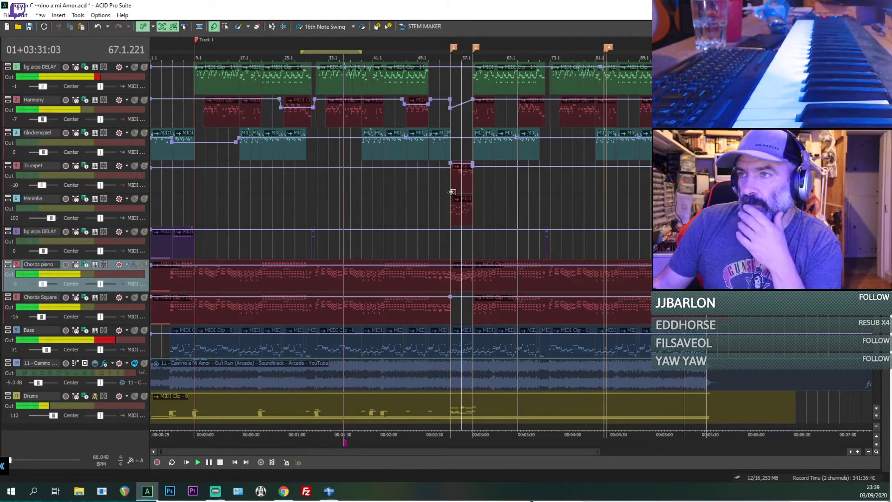
pyautogui.press('space')
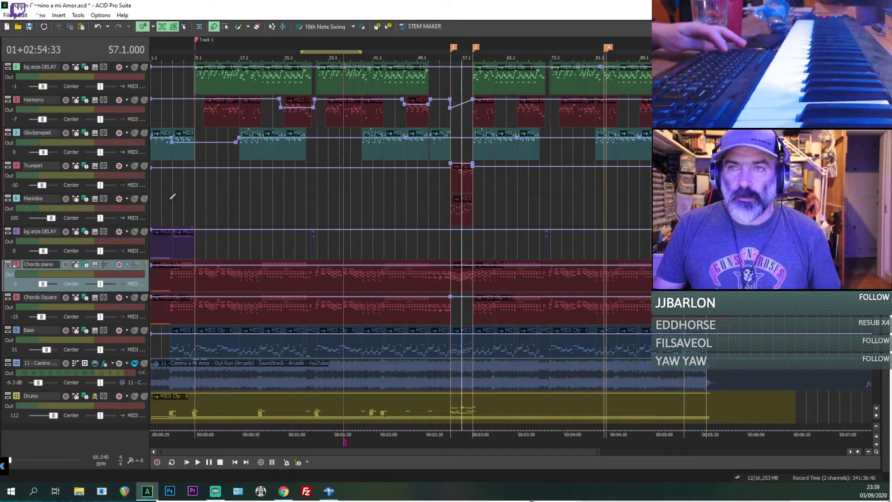
# Step: Play the arrangement from the very beginning and listen to its opening bars
pyautogui.click(157, 182)
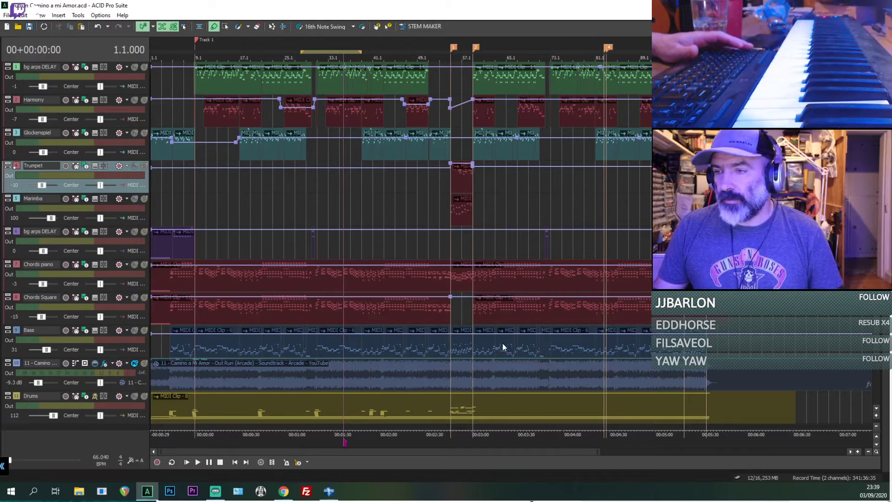
pyautogui.scroll(-1, 400, 232)
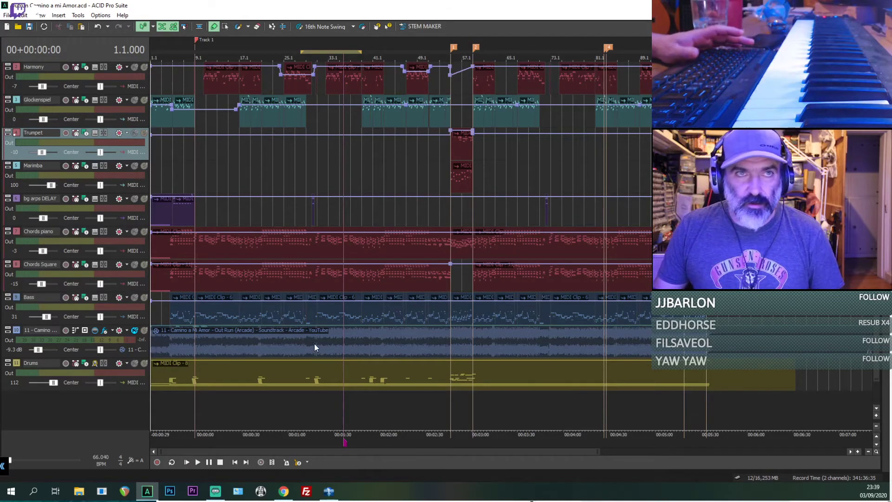
pyautogui.press('space')
pyautogui.scroll(1, 634, 188)
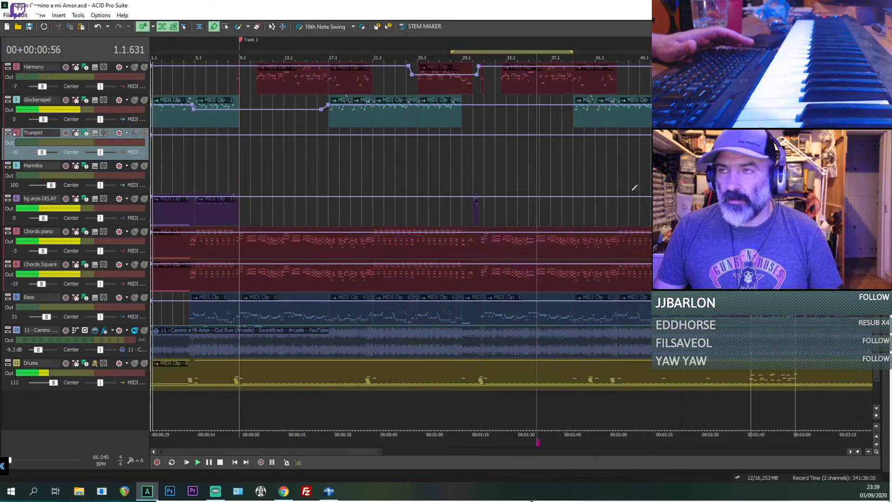
pyautogui.scroll(1, 511, 246)
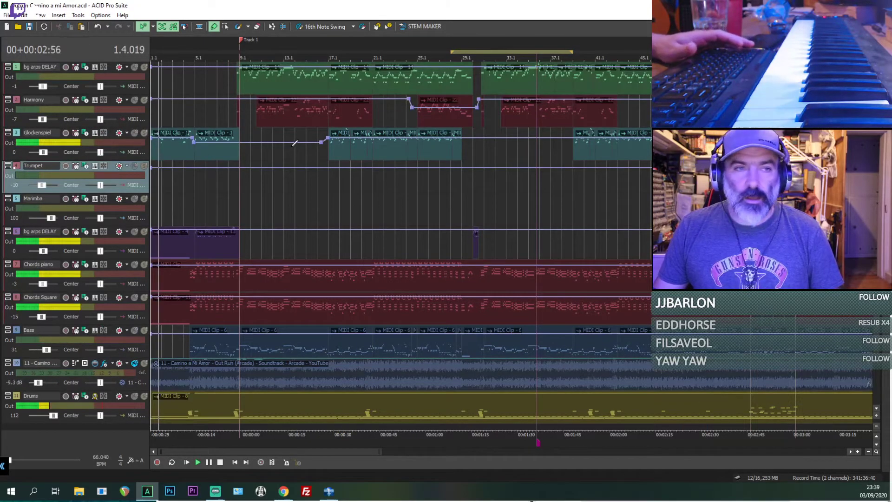
pyautogui.scroll(2, 295, 143)
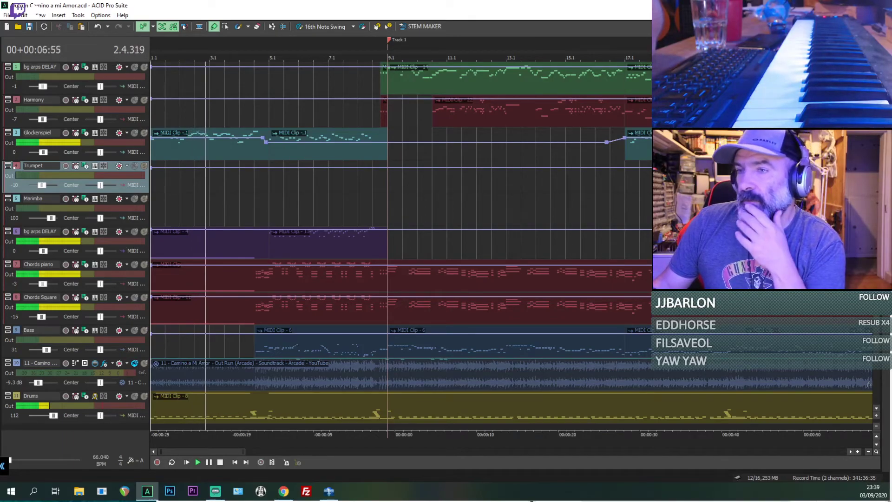
# Step: Move the 11 - Camino reference audio track to the top of the track list, above bg arps DELAY
pyautogui.moveTo(17, 364); pyautogui.dragTo(46, 38)
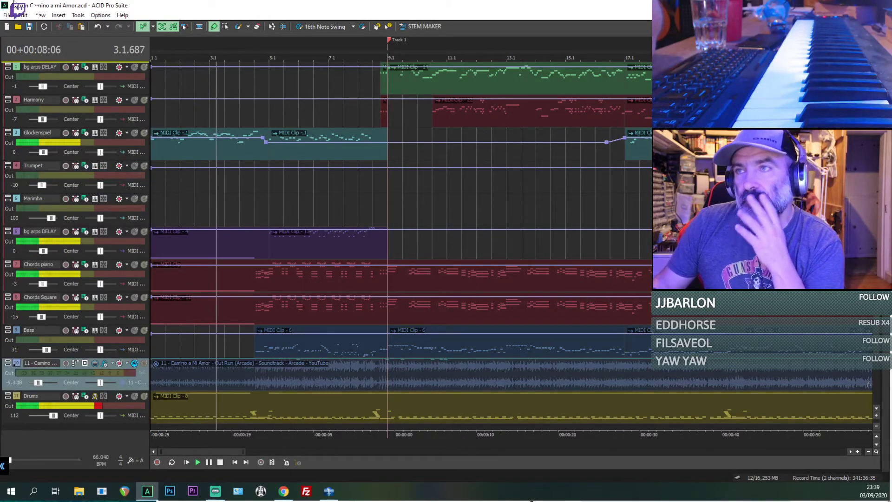
pyautogui.moveTo(14, 4); pyautogui.dragTo(19, 65)
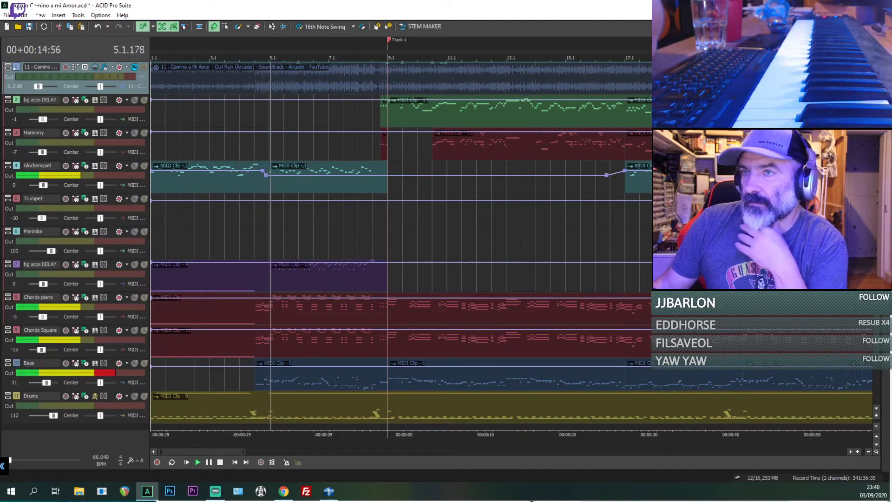
pyautogui.scroll(-1, 401, 246)
pyautogui.scroll(1, 401, 246)
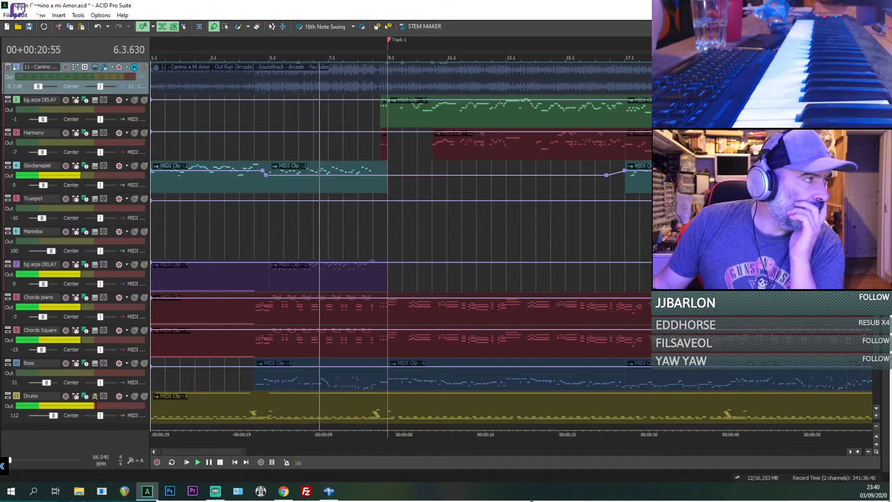
# Step: Open the Master bus Graphic EQ from the Mixing Console and lower the 412 Hz point to below 0 dB near 320 Hz
pyautogui.moveTo(0, 44); pyautogui.dragTo(548, 70)
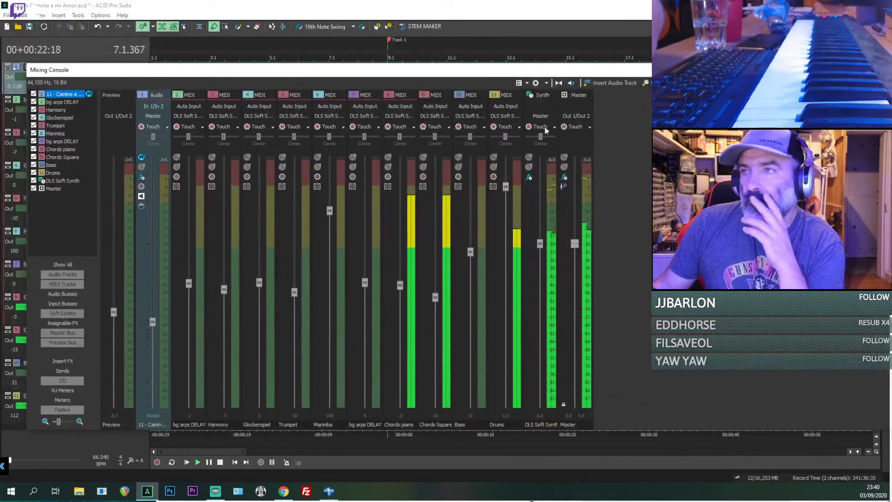
pyautogui.click(564, 177)
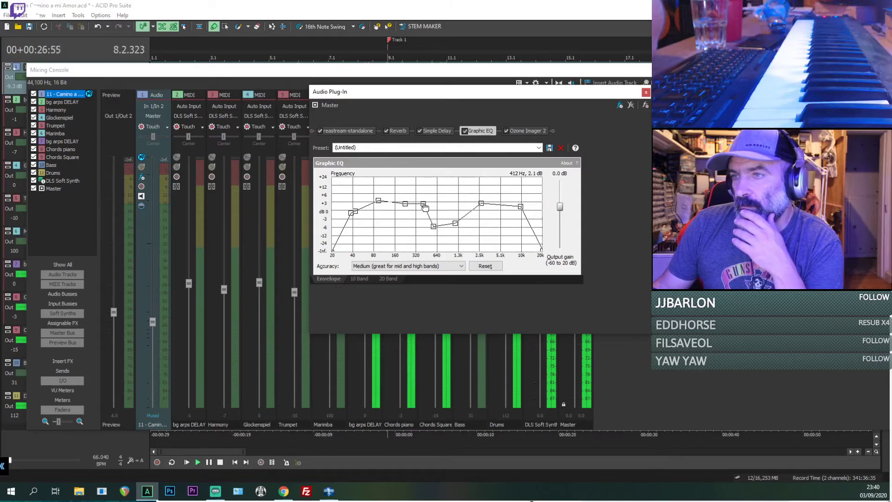
pyautogui.moveTo(412, 222); pyautogui.dragTo(417, 219)
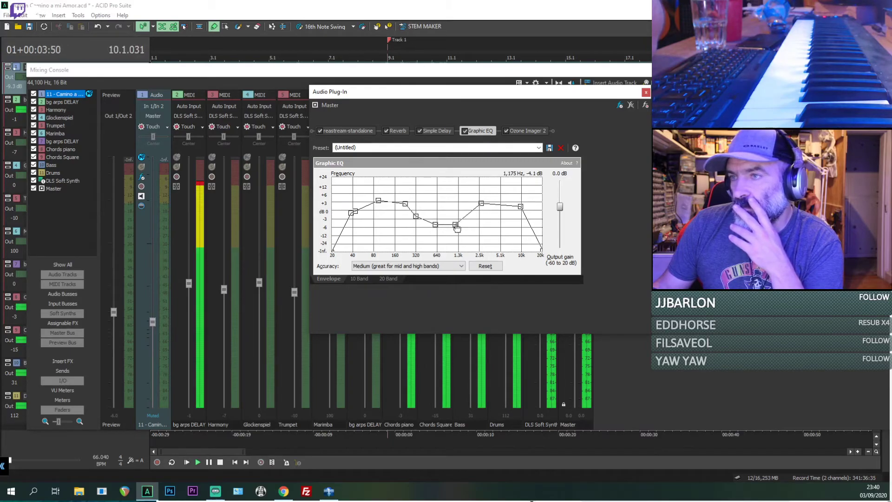
# Step: Raise the Master Graphic EQ's points near 1.3 kHz and 10 kHz, add one near 2 kHz, and close the plug-in and Mixing Console
pyautogui.moveTo(481, 204); pyautogui.dragTo(482, 221)
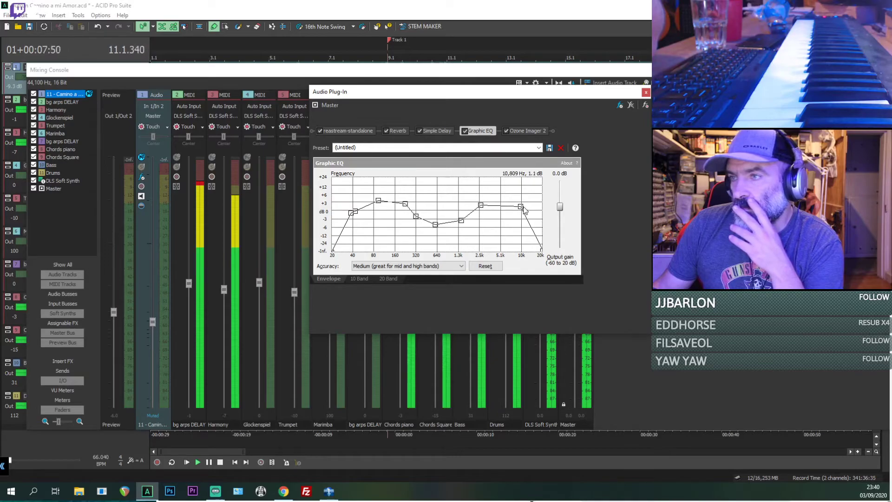
pyautogui.moveTo(524, 211); pyautogui.dragTo(523, 202)
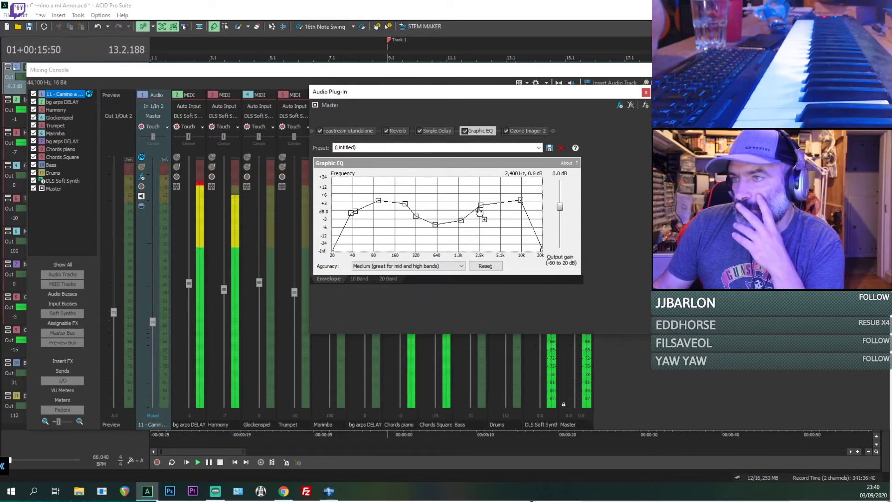
pyautogui.moveTo(479, 211); pyautogui.dragTo(460, 225)
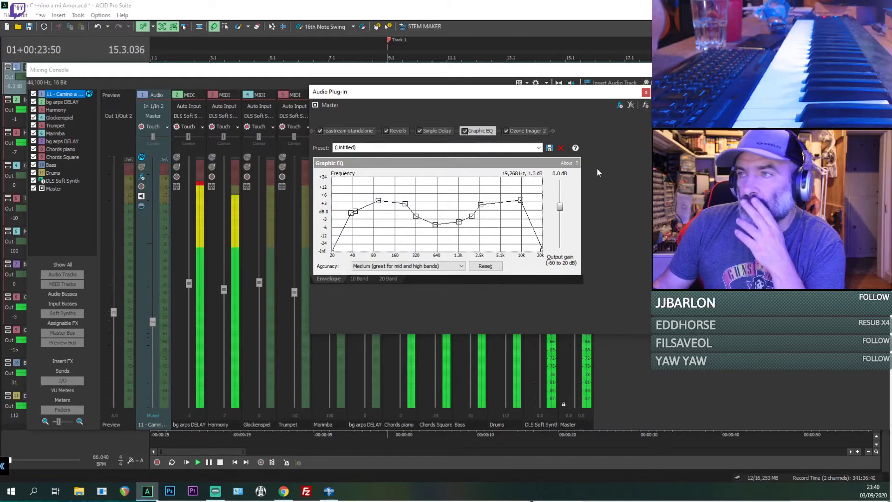
pyautogui.click(646, 92)
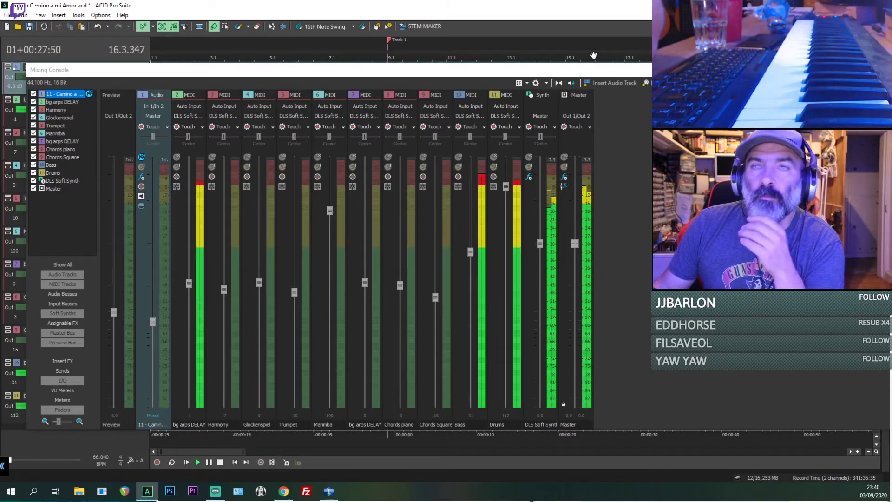
pyautogui.moveTo(603, 72); pyautogui.dragTo(571, 67)
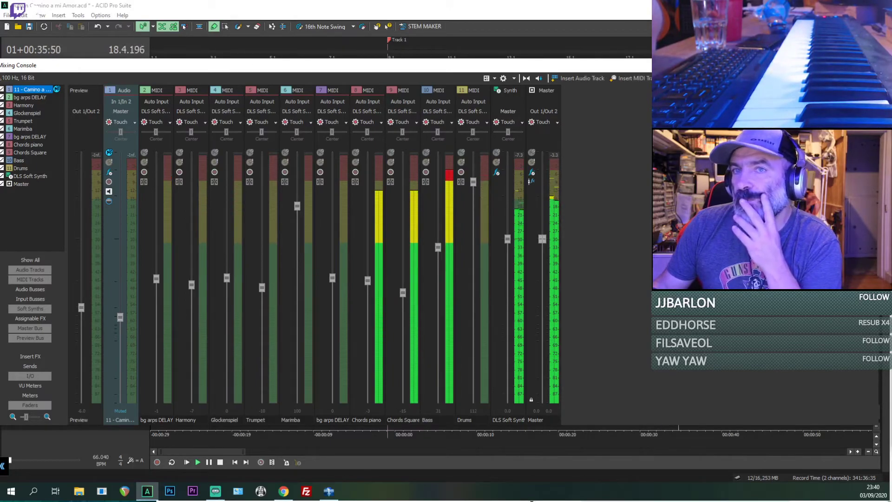
pyautogui.click(183, 26)
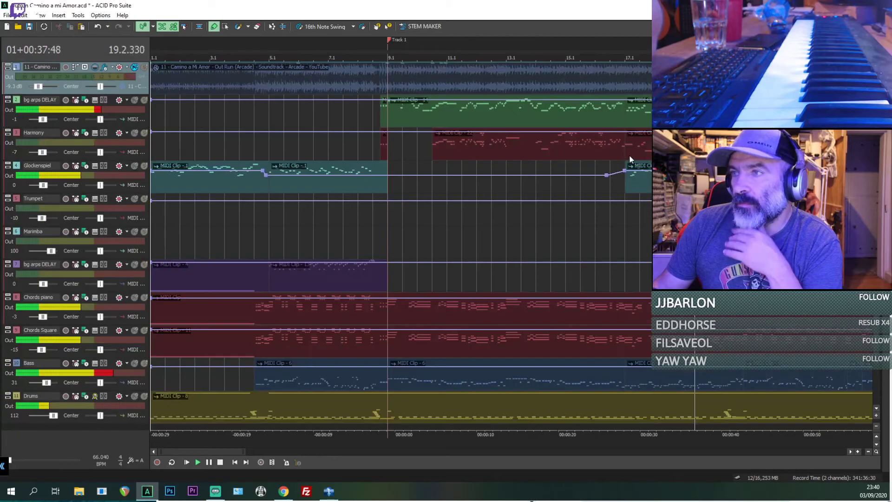
# Step: Listen to the full mix through the middle of the song up to bar 51 and stop playback
pyautogui.click(565, 201)
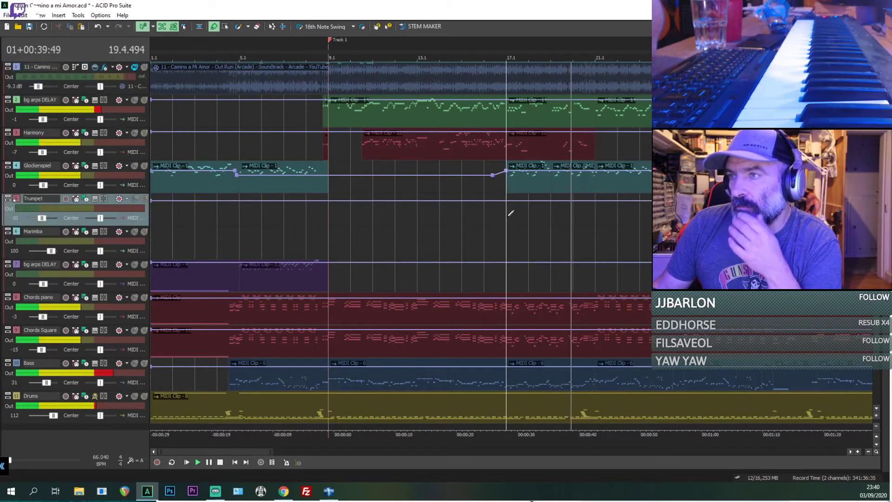
pyautogui.scroll(-3, 568, 202)
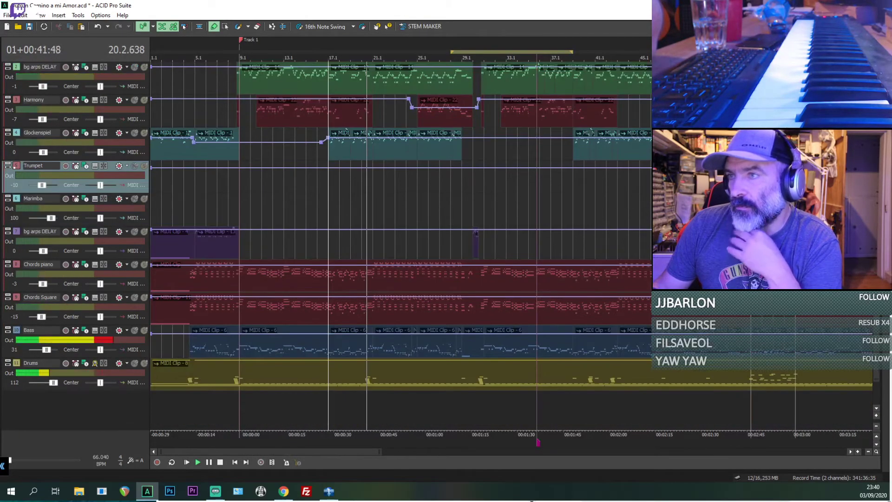
pyautogui.scroll(-1, 401, 247)
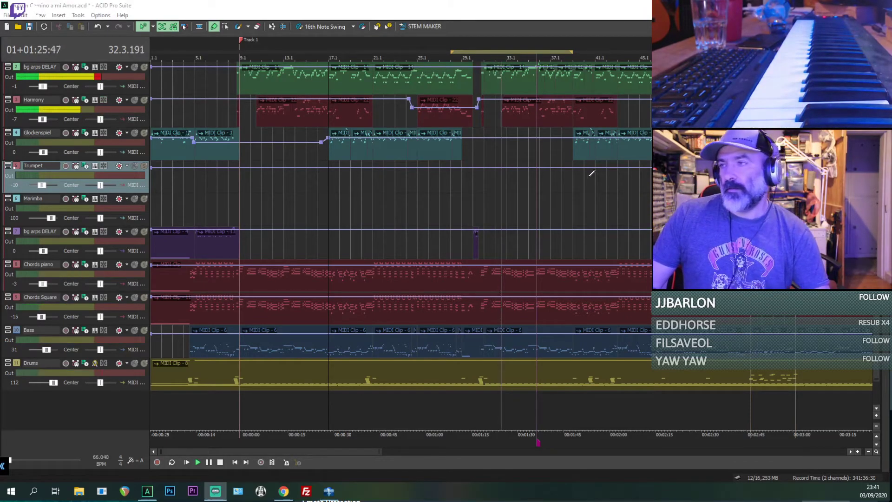
pyautogui.hotkey('alt', 'Tab')
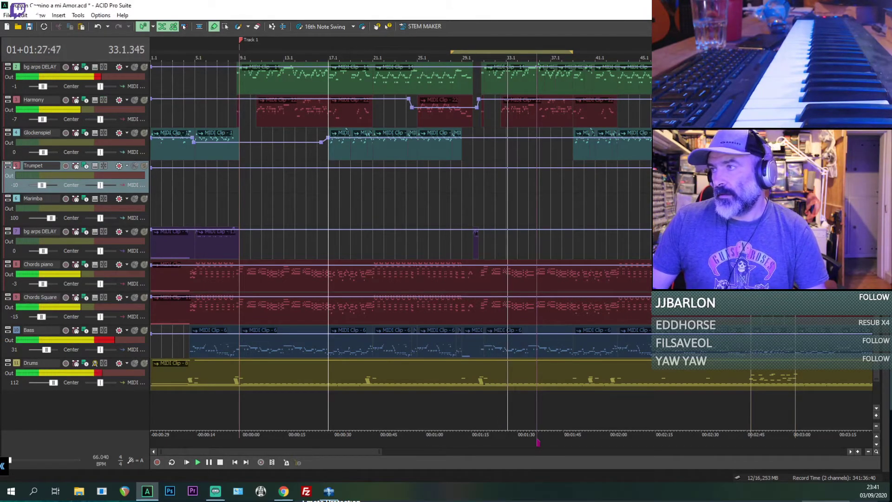
pyautogui.scroll(1, 399, 242)
pyautogui.scroll(-2, 321, 315)
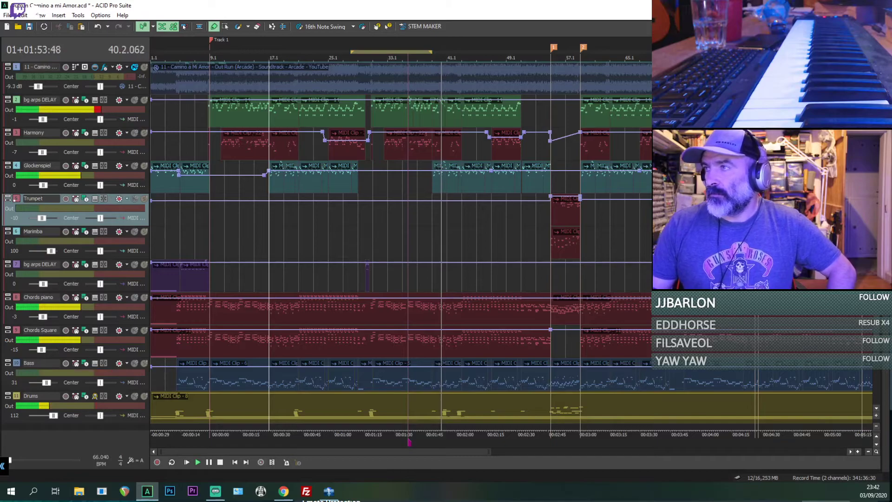
pyautogui.scroll(-1, 400, 246)
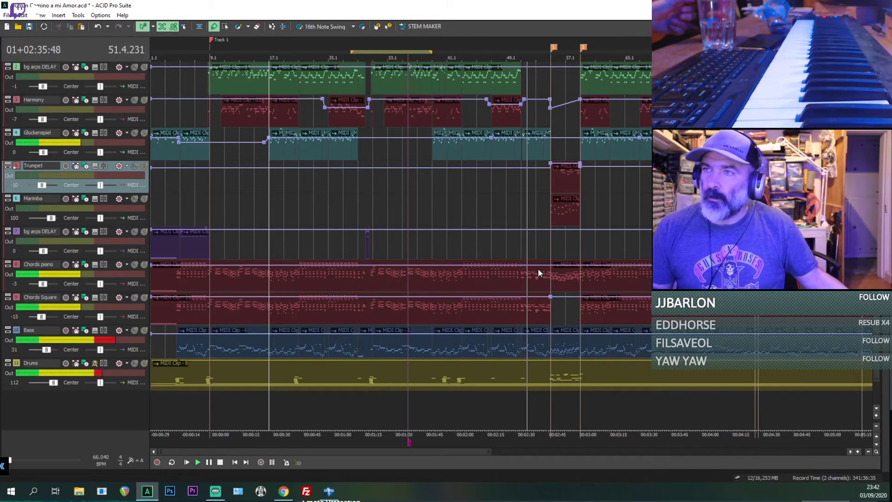
pyautogui.press('space')
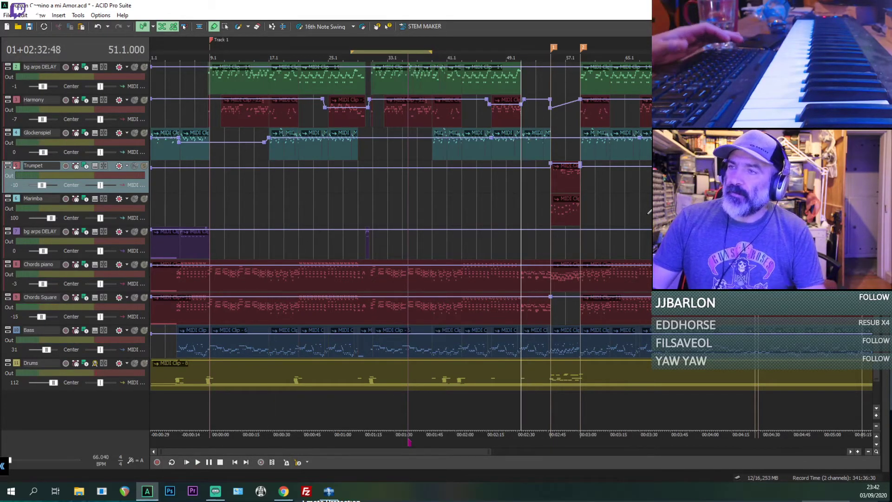
# Step: Replay the full mix around bar 51, where the upper bg arps DELAY clip ends, in a close-up view
pyautogui.scroll(1, 580, 73)
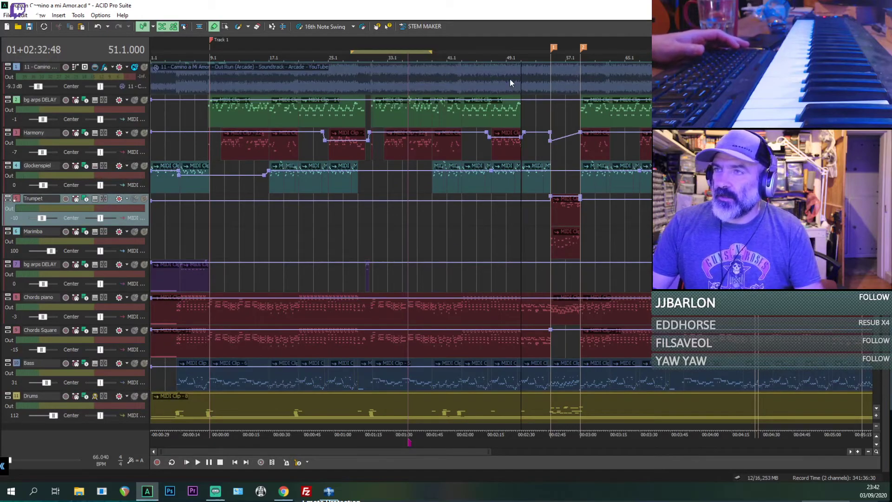
pyautogui.click(509, 80)
pyautogui.press('space')
pyautogui.scroll(5, 520, 93)
pyautogui.click(546, 111)
pyautogui.scroll(2, 587, 117)
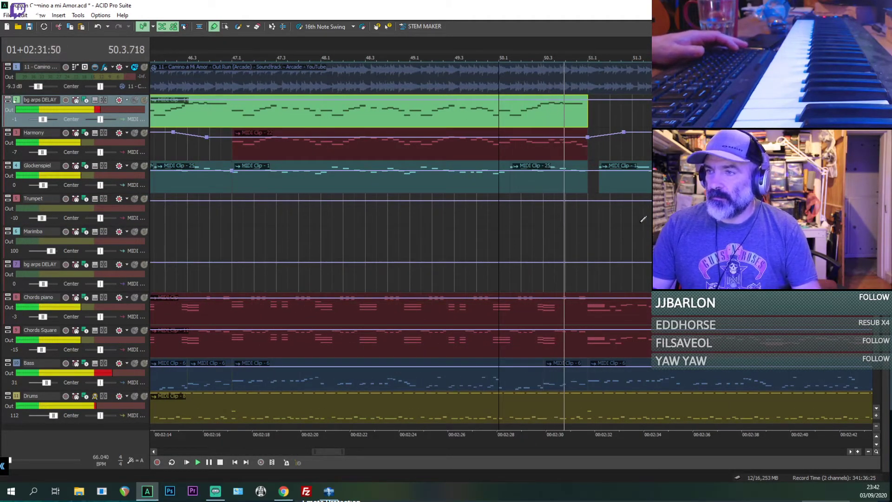
# Step: Solo the 11 - Camino reference track and listen to it around bar 51
pyautogui.click(143, 69)
pyautogui.press('space')
pyautogui.press('space')
pyautogui.click(575, 105)
pyautogui.scroll(1, 597, 118)
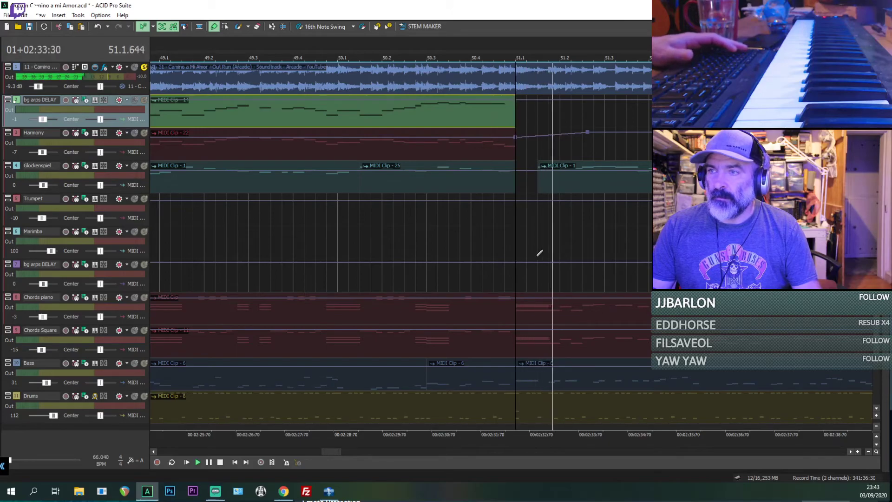
# Step: Turn on inline MIDI editing and enlarge the Chords piano track to show its notes around bar 51
pyautogui.click(518, 308)
pyautogui.press('space')
pyautogui.hotkey('ctrl', 'shift', 'i')
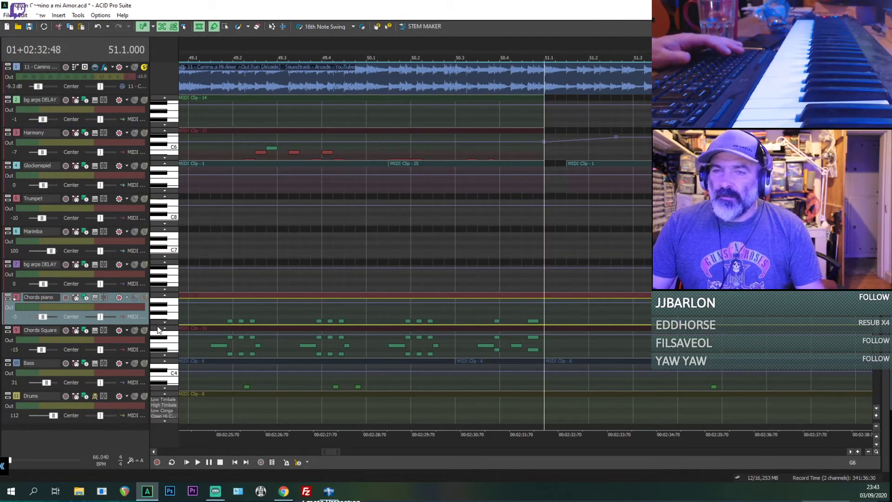
pyautogui.moveTo(147, 324); pyautogui.dragTo(146, 387)
pyautogui.press('space')
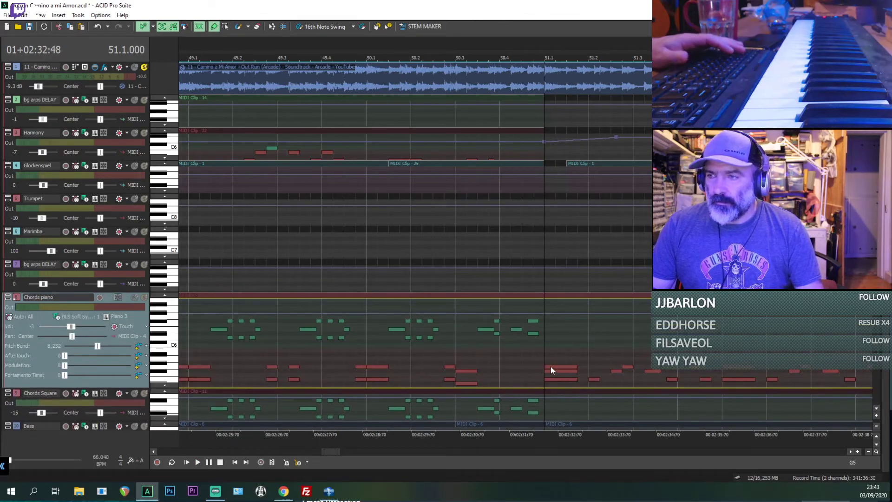
# Step: Check the Chords piano chord notes at bar 51 against the soloed reference track
pyautogui.click(552, 367)
pyautogui.press('space')
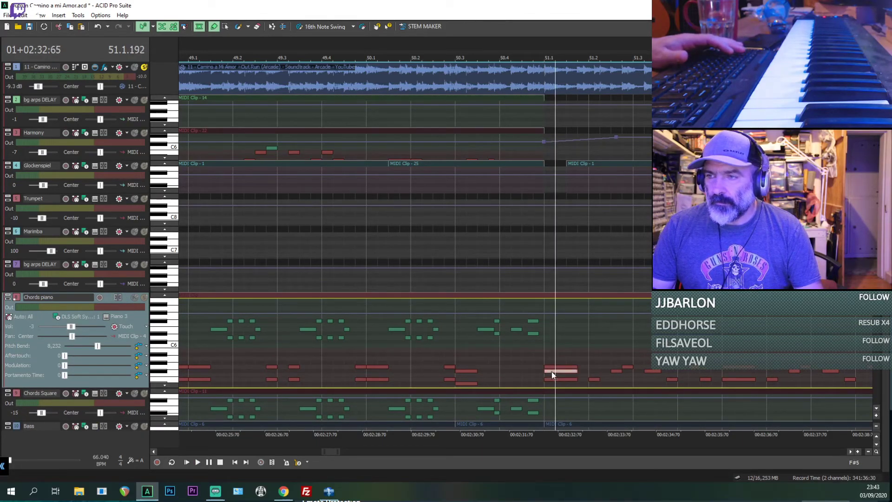
pyautogui.press('space')
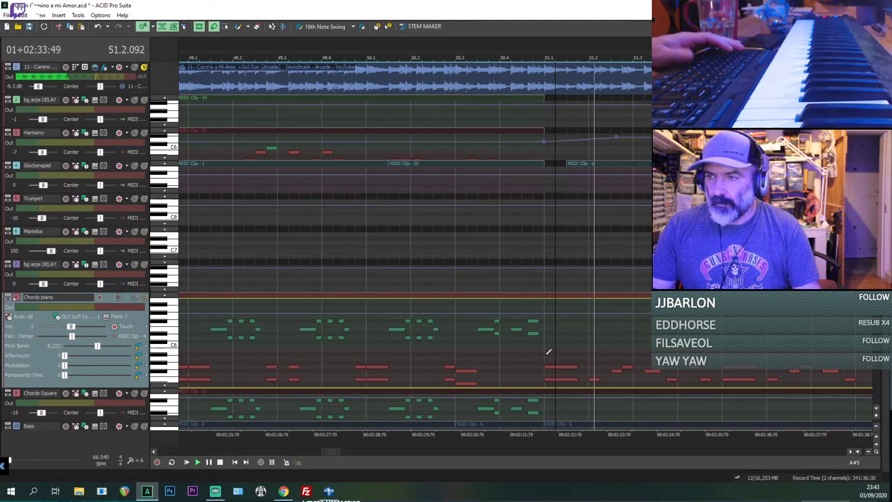
pyautogui.click(547, 354)
pyautogui.press('space')
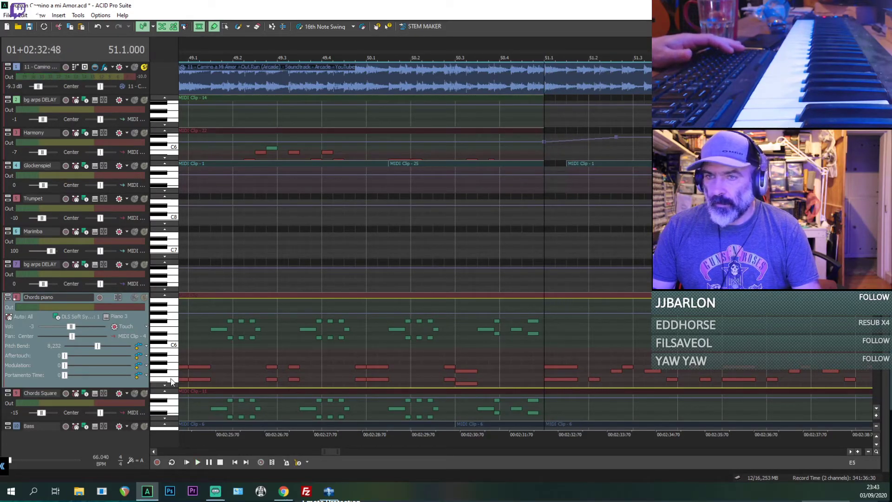
# Step: Mute the 11 - Camino reference track again and replay the instruments from bar 51
pyautogui.click(134, 68)
pyautogui.press('space')
pyautogui.press('space')
# Step: Delete the two extra lower notes from the Chords Square chord at bar 51 and replay it
pyautogui.scroll(-4, 762, 241)
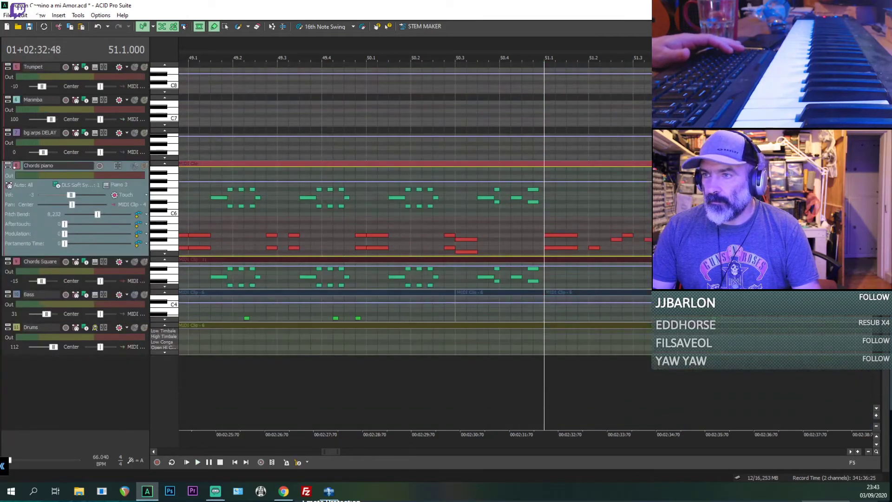
pyautogui.press('F5')
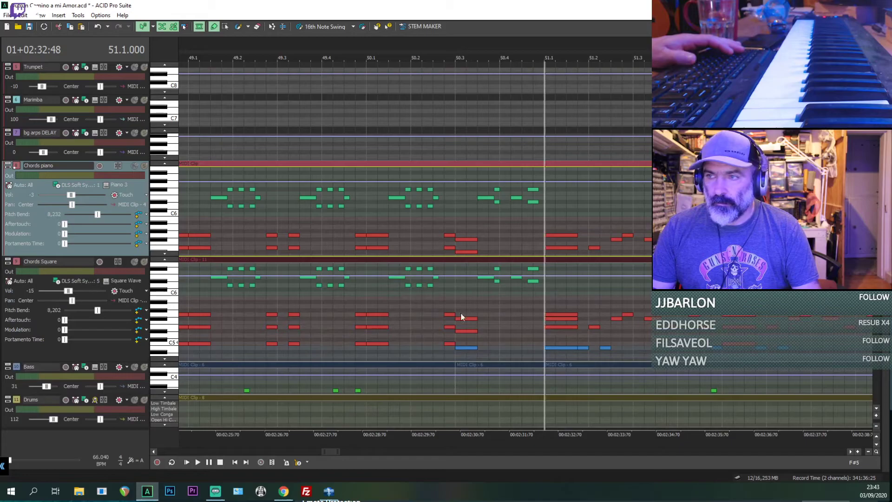
pyautogui.click(553, 324)
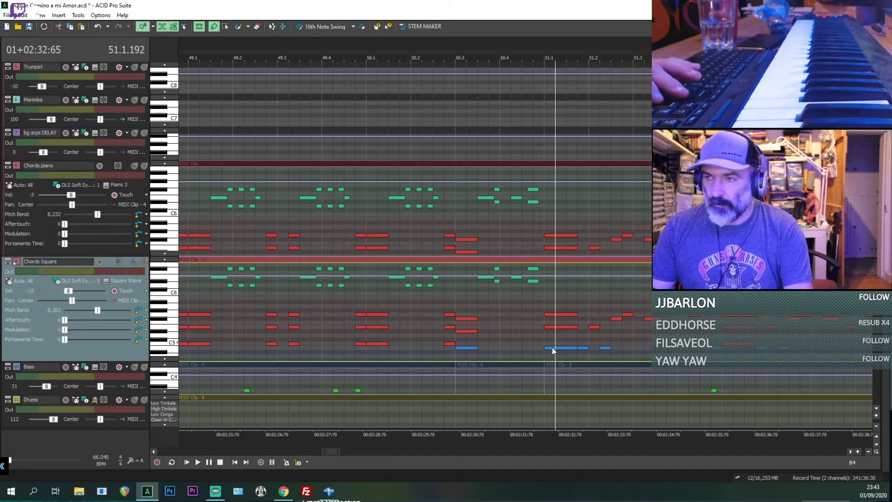
pyautogui.press('space')
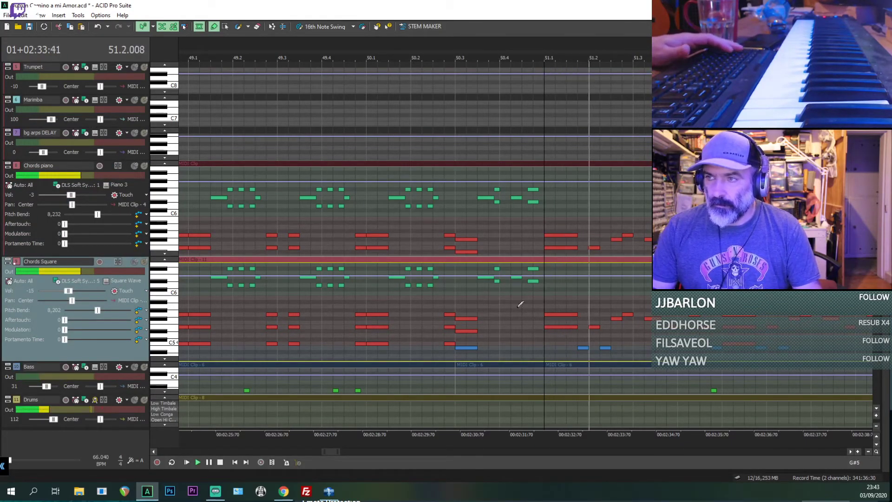
pyautogui.press('space')
pyautogui.press('space')
pyautogui.press('space')
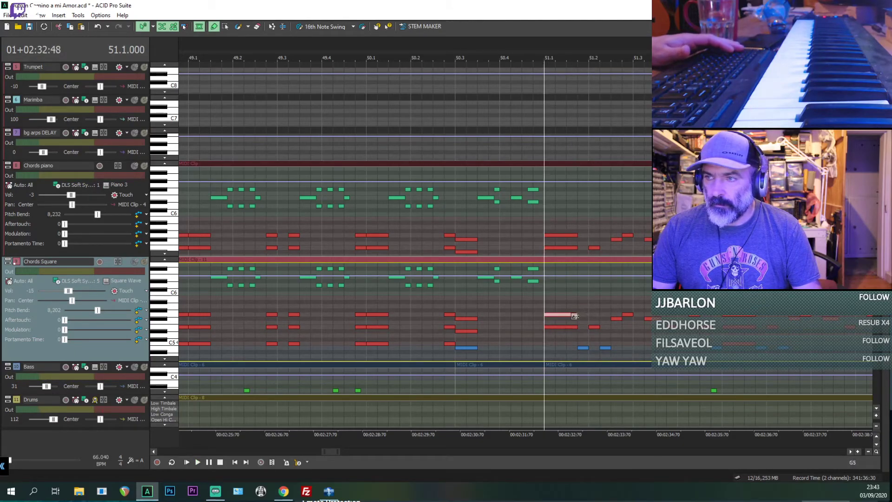
# Step: Shorten both Chords piano notes at the start of bar 51 to end at mid-beat and replay them
pyautogui.moveTo(577, 235); pyautogui.dragTo(570, 235)
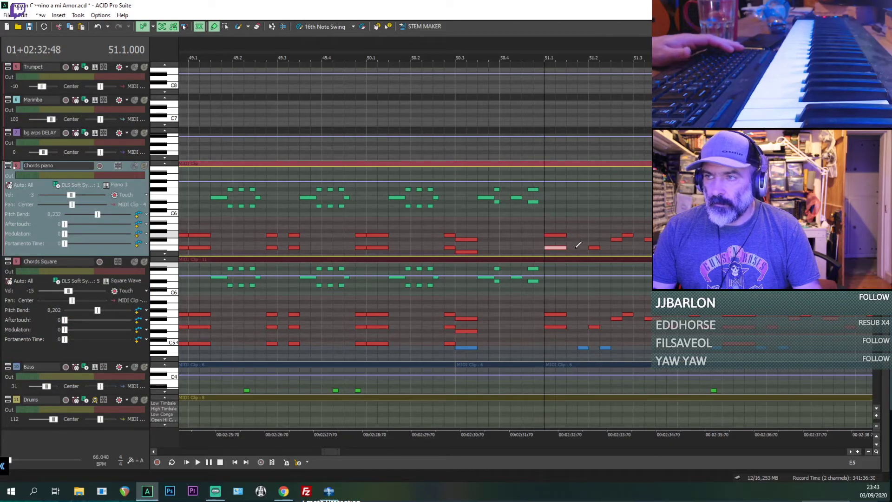
pyautogui.press('space')
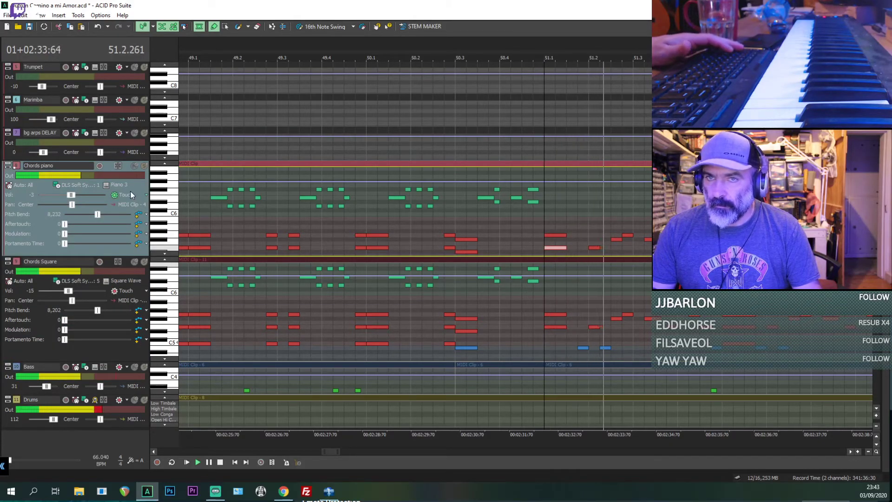
pyautogui.click(144, 166)
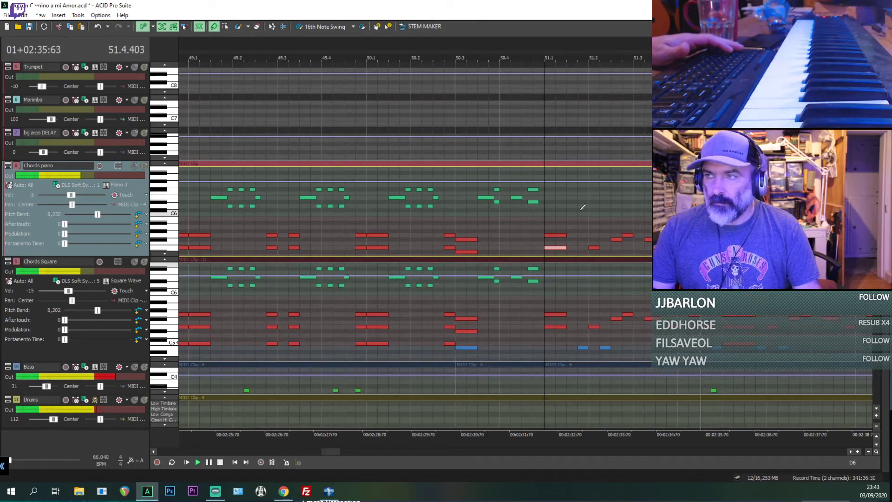
# Step: Turn off inline MIDI editing and place the playback position around bar 50.2
pyautogui.scroll(4, 263, 75)
pyautogui.press('space')
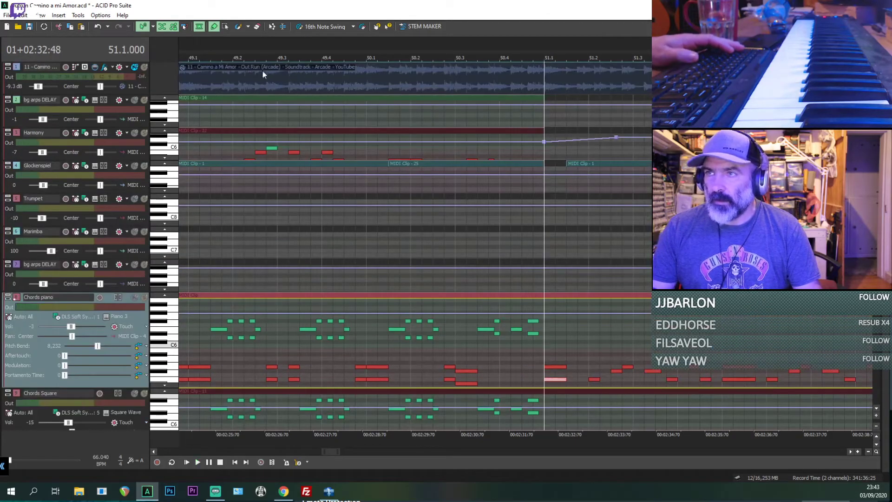
pyautogui.press('space')
pyautogui.click(422, 113)
pyautogui.hotkey('ctrl', 'shift', 'i')
# Step: Play from bar 50.2 with the 11 - Camino reference track soloed for comparison, and return to the instruments
pyautogui.press('space')
pyautogui.press('space')
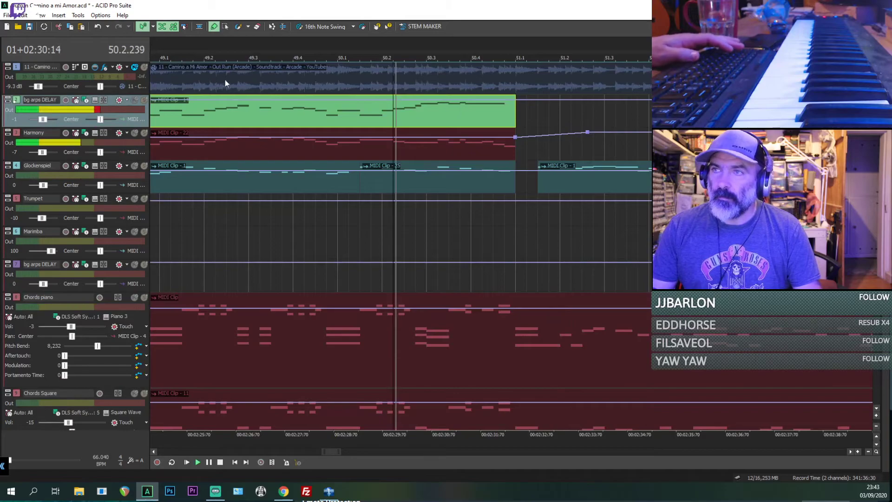
pyautogui.click(144, 68)
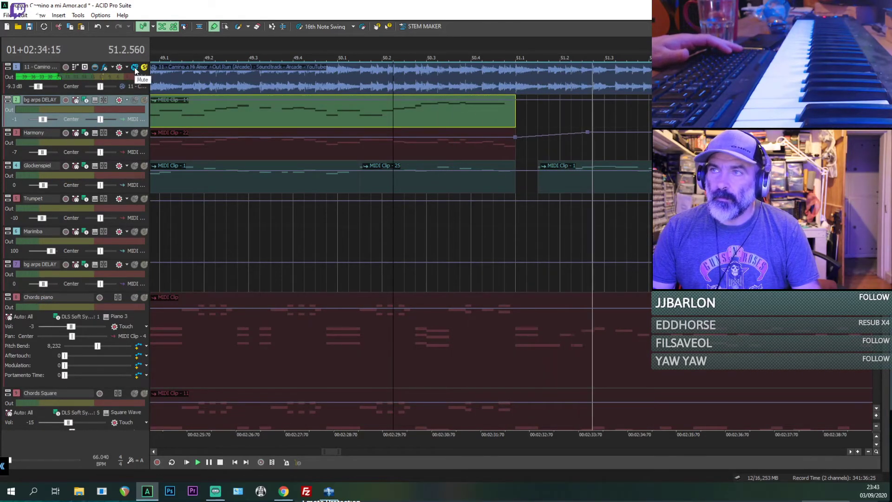
pyautogui.click(134, 67)
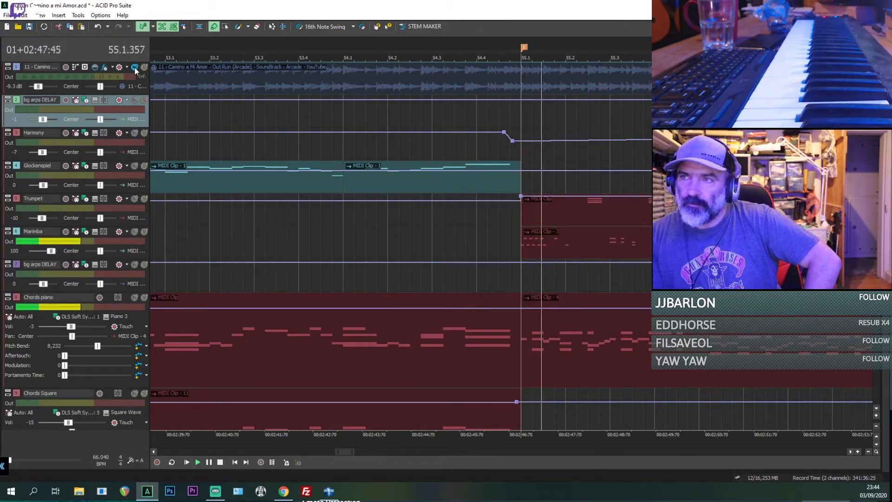
# Step: Delete the lowered volume envelope point on the Harmony track at bar 55
pyautogui.scroll(-5, 553, 156)
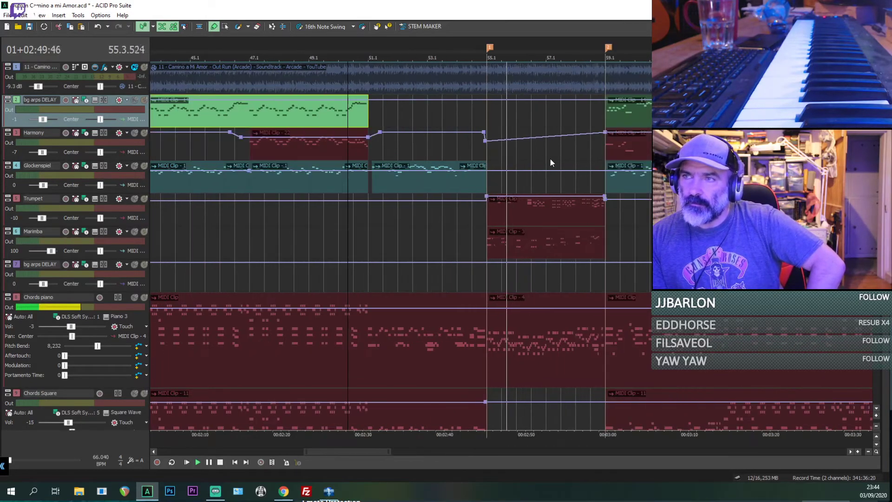
pyautogui.rightClick(486, 142)
pyautogui.click(500, 156)
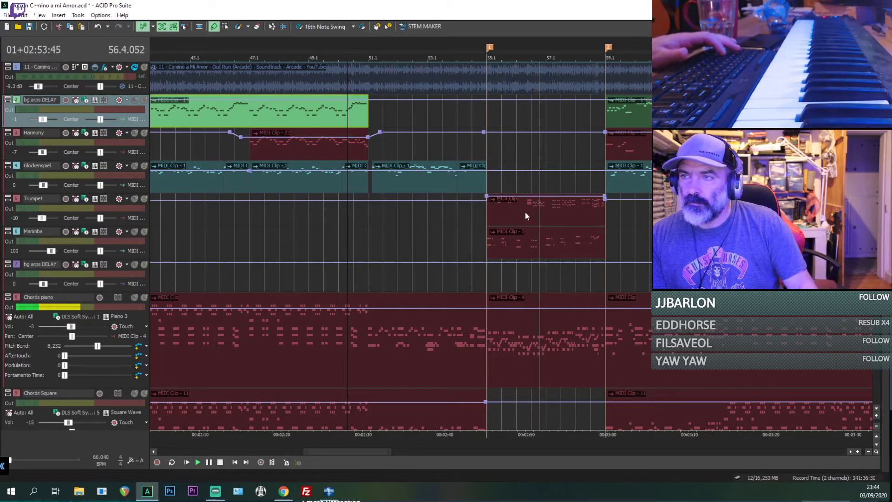
# Step: Copy the Chords piano clip spanning bars 55 to 59 into the empty gap on the Chords Square track
pyautogui.scroll(-1, 585, 219)
pyautogui.scroll(-3, 602, 219)
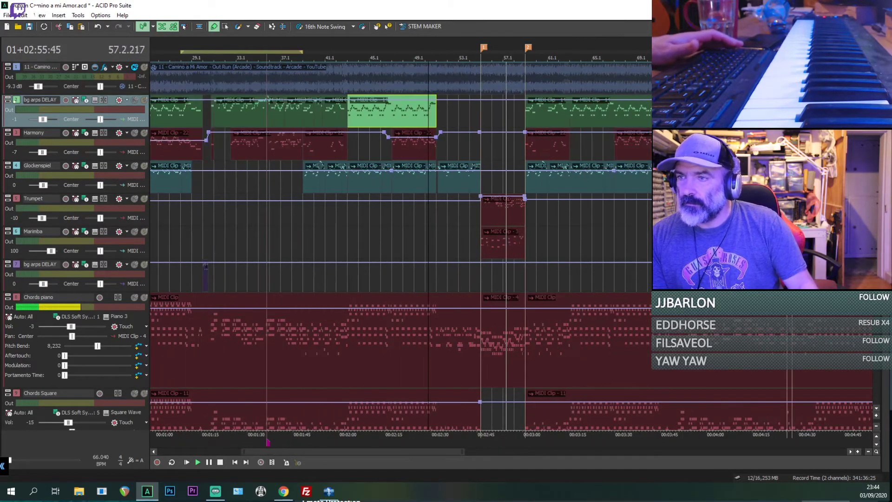
pyautogui.scroll(10, 562, 254)
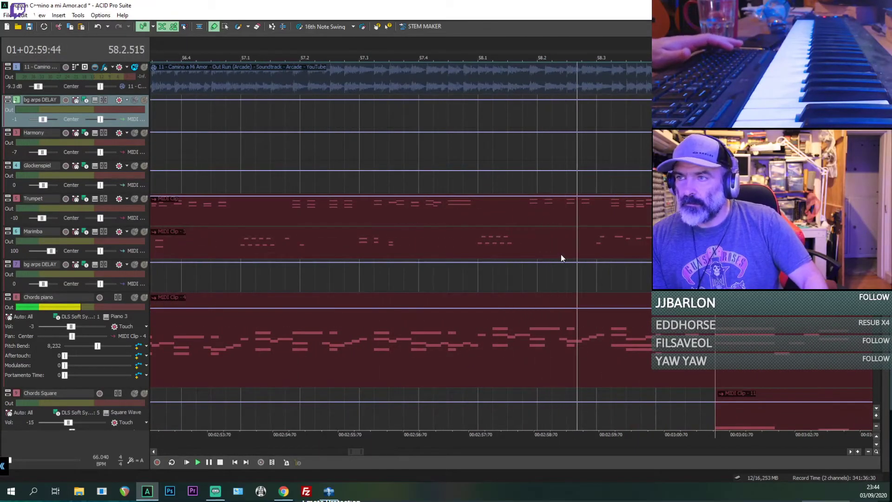
pyautogui.scroll(-6, 543, 247)
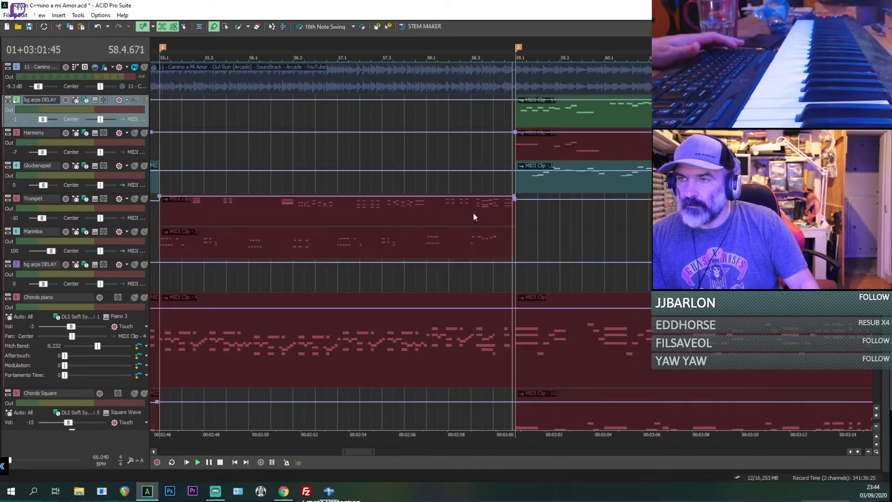
pyautogui.click(391, 344)
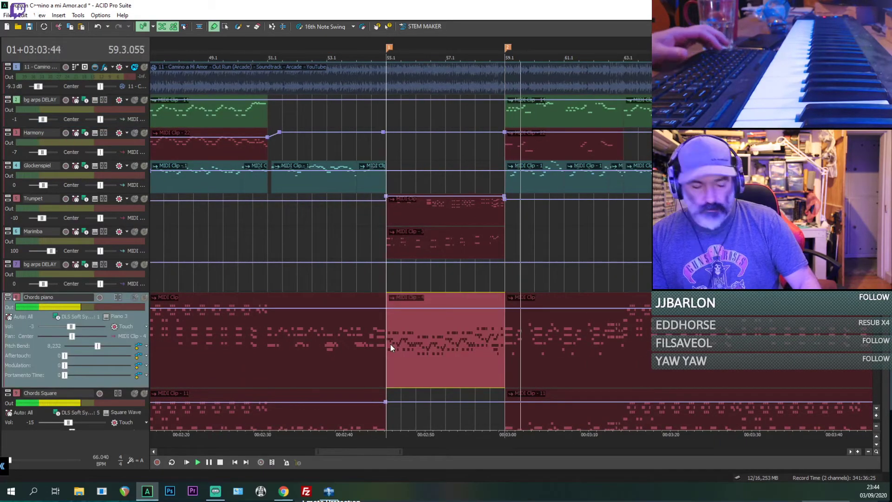
pyautogui.press('space')
pyautogui.click(392, 395)
pyautogui.hotkey('ctrl', 'v')
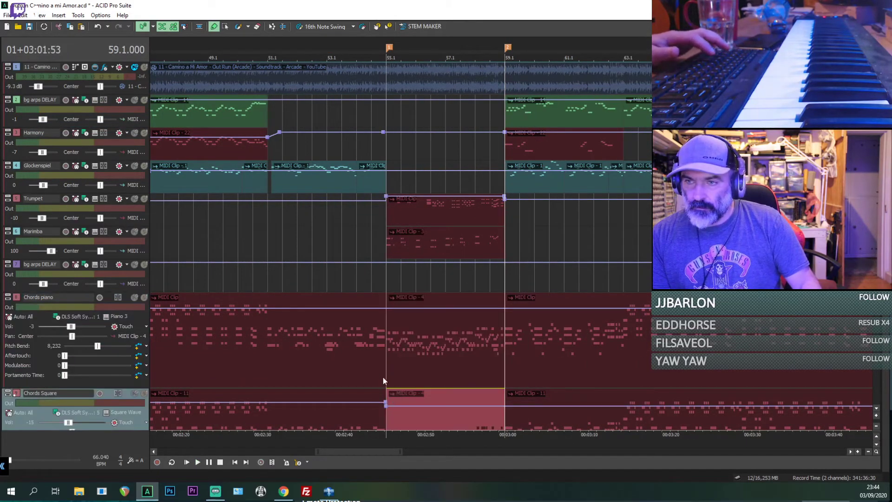
# Step: Replay the song from bar 55 to hear the pasted Chords Square clip with the other instruments
pyautogui.click(379, 367)
pyautogui.press('space')
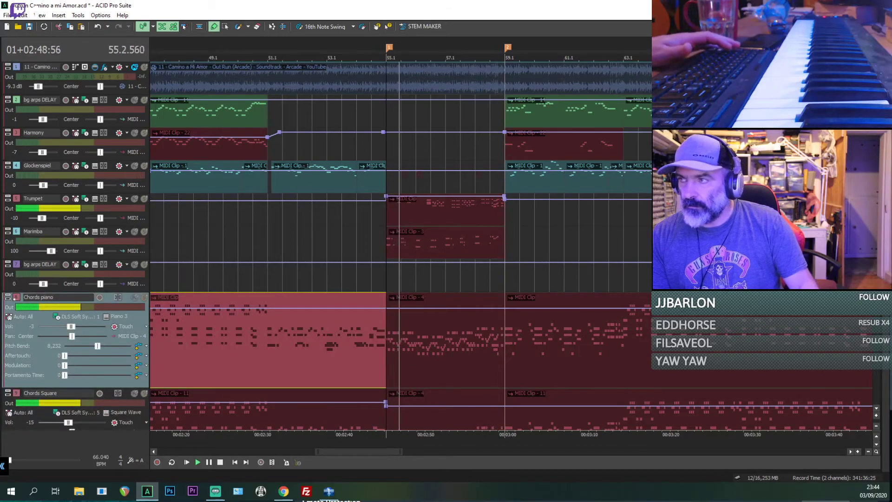
pyautogui.scroll(-5, 439, 341)
pyautogui.scroll(3, 439, 341)
pyautogui.scroll(-2, 493, 352)
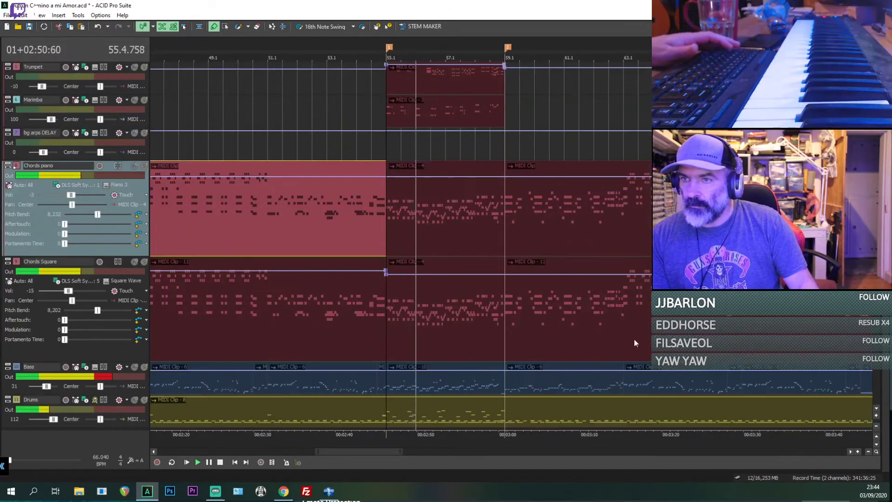
# Step: Try the section from bar 55 without the pasted Chords Square clip, and undo its deletion
pyautogui.click(464, 356)
pyautogui.scroll(5, 523, 336)
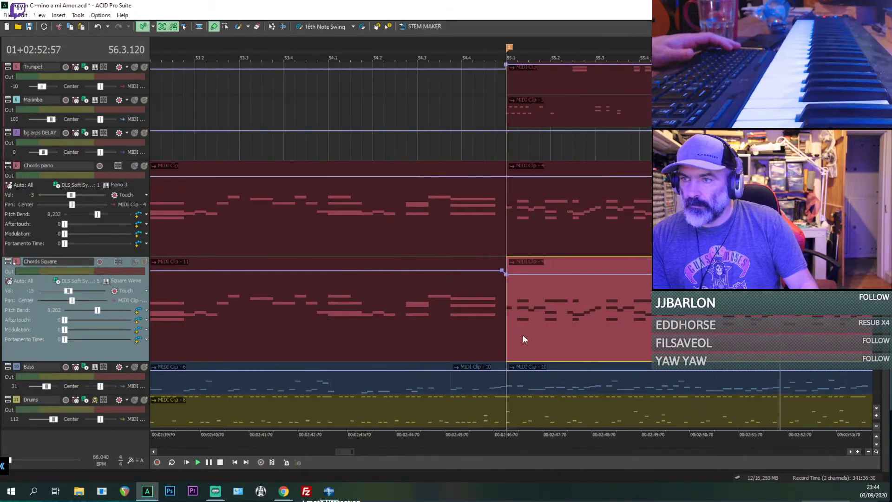
pyautogui.scroll(-1, 522, 336)
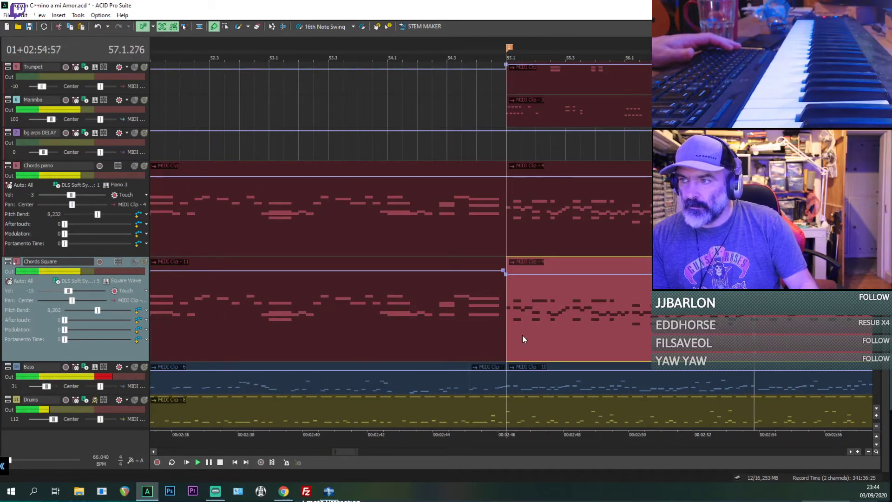
pyautogui.scroll(-2, 523, 336)
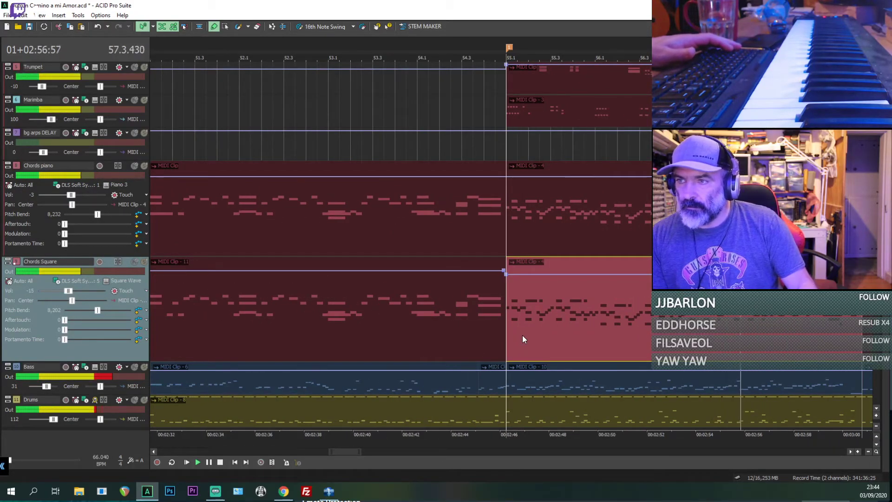
pyautogui.press('Delete')
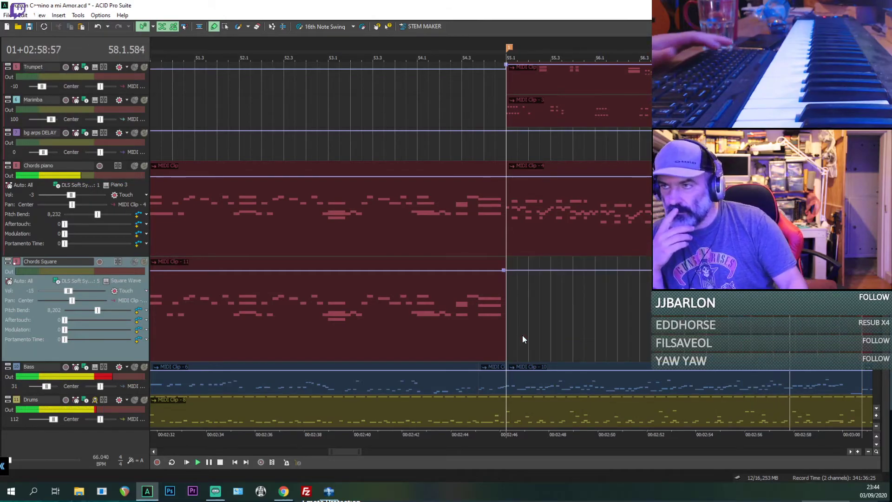
pyautogui.press('space')
pyautogui.press('space')
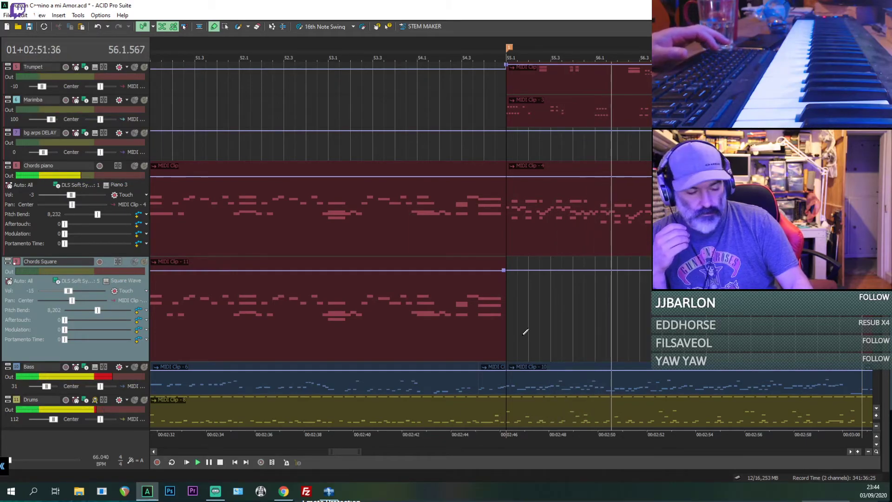
pyautogui.hotkey('ctrl', 'z')
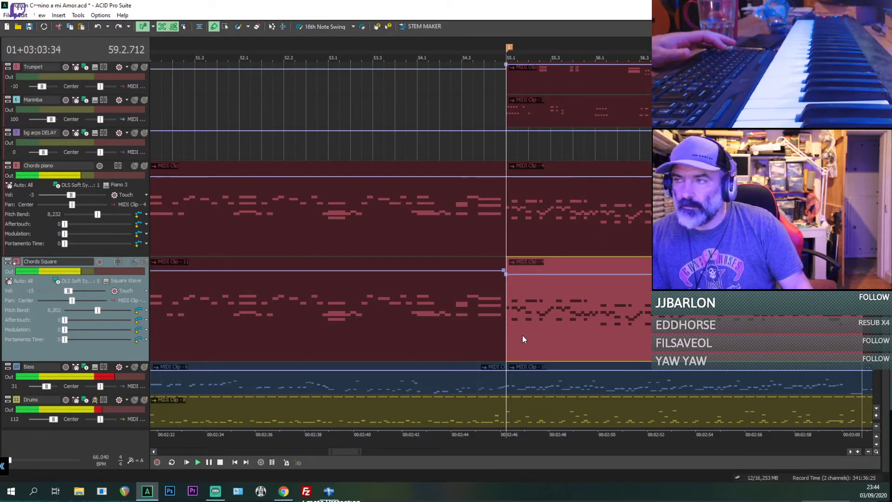
# Step: Listen through the arrangement after bar 59 and save the project
pyautogui.scroll(-7, 583, 265)
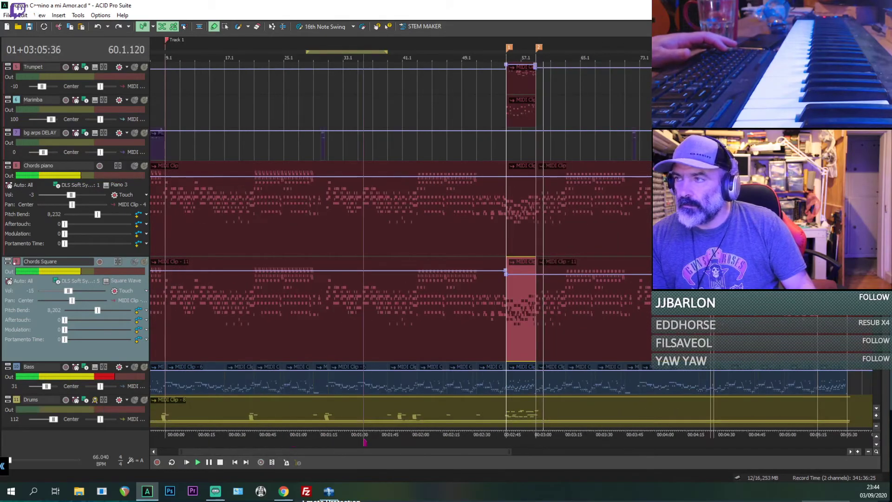
pyautogui.scroll(4, 400, 246)
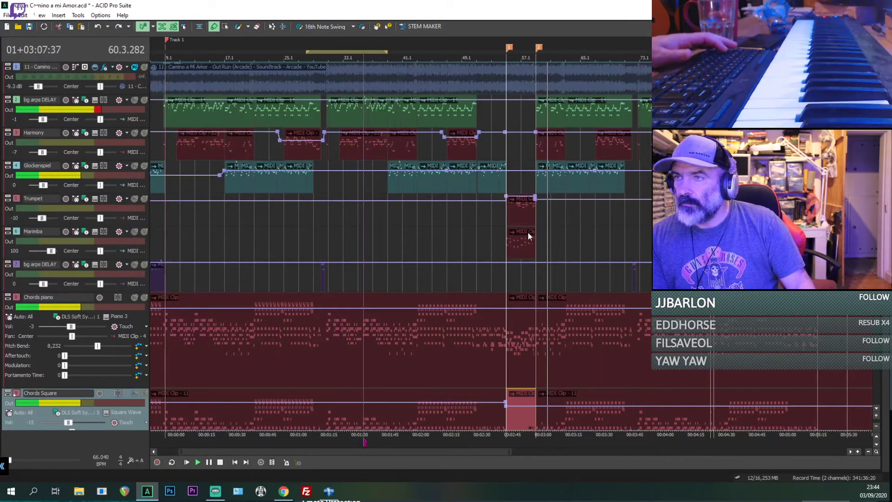
pyautogui.click(531, 211)
pyautogui.scroll(4, 537, 214)
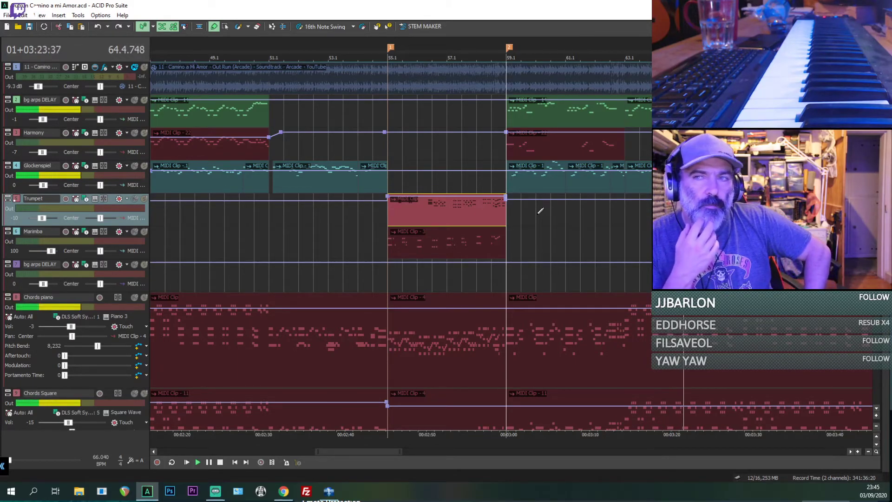
pyautogui.scroll(-1, 611, 223)
pyautogui.scroll(-1, 609, 223)
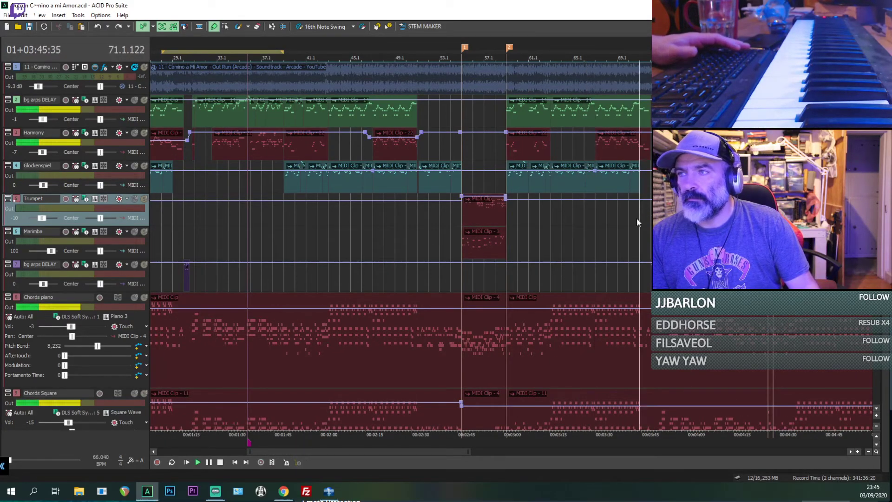
pyautogui.scroll(3, 636, 217)
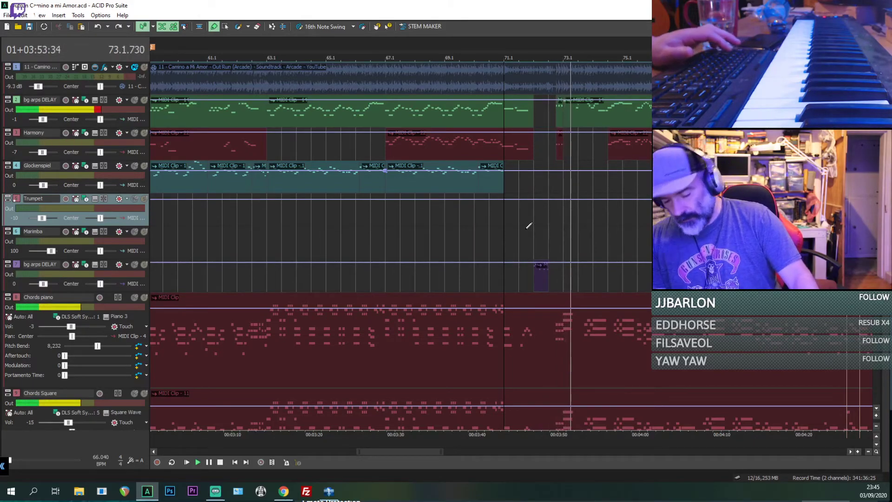
pyautogui.hotkey('ctrl', 's')
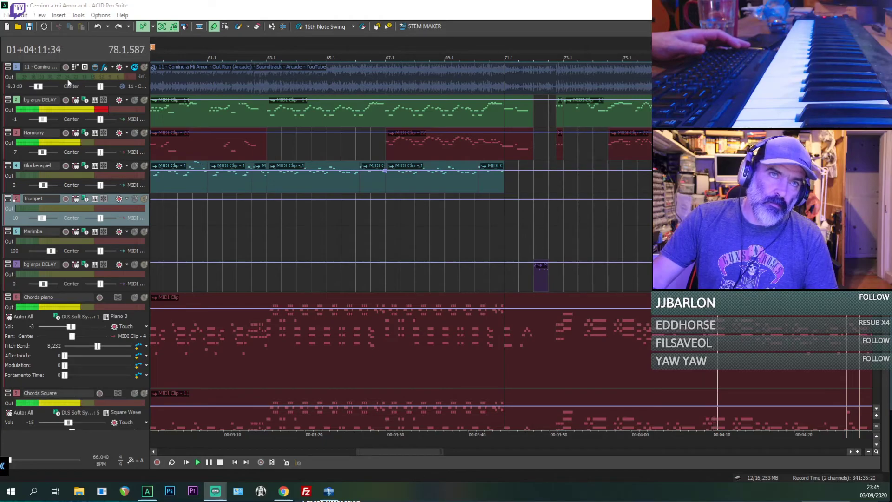
# Step: Delete the short stray clip on the Trumpet track near bar 78 and save the project
pyautogui.click(734, 214)
pyautogui.scroll(-1, 734, 214)
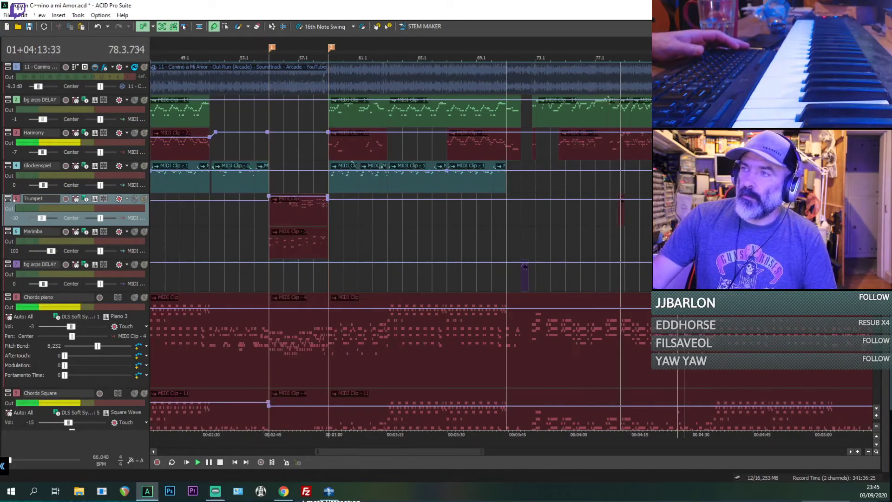
pyautogui.click(619, 212)
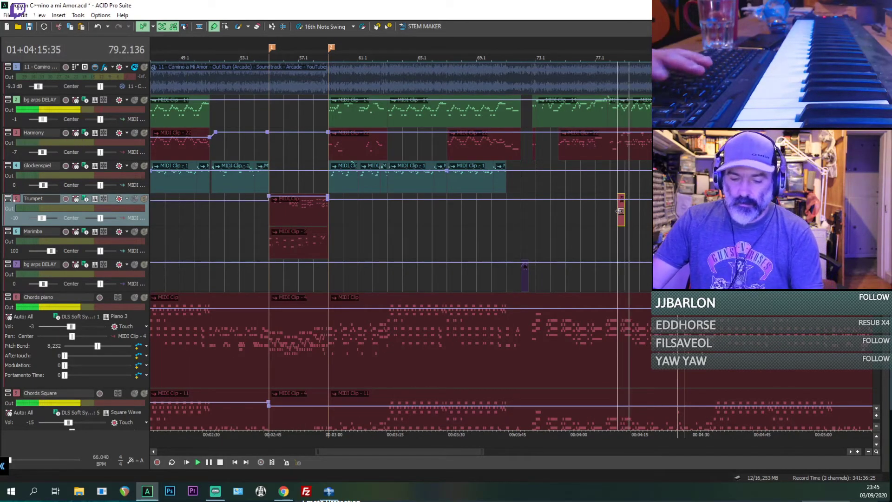
pyautogui.press('Delete')
pyautogui.scroll(1, 618, 216)
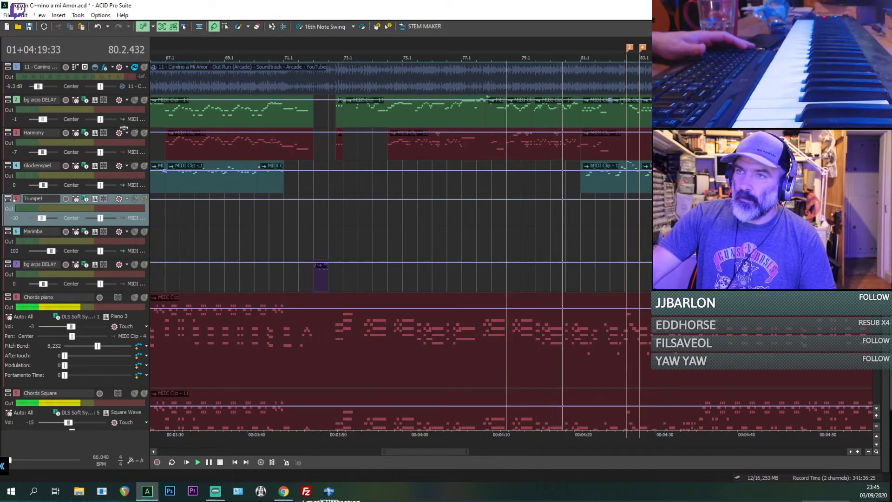
pyautogui.scroll(-2, 525, 142)
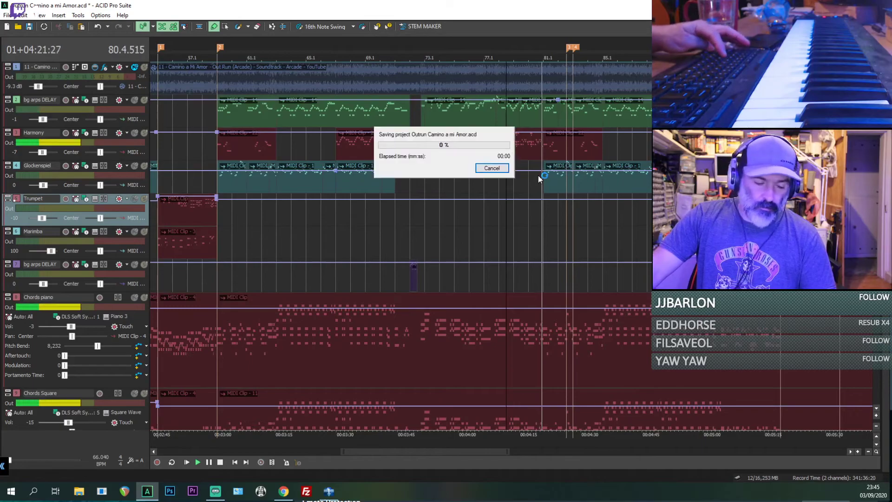
pyautogui.scroll(-3, 587, 140)
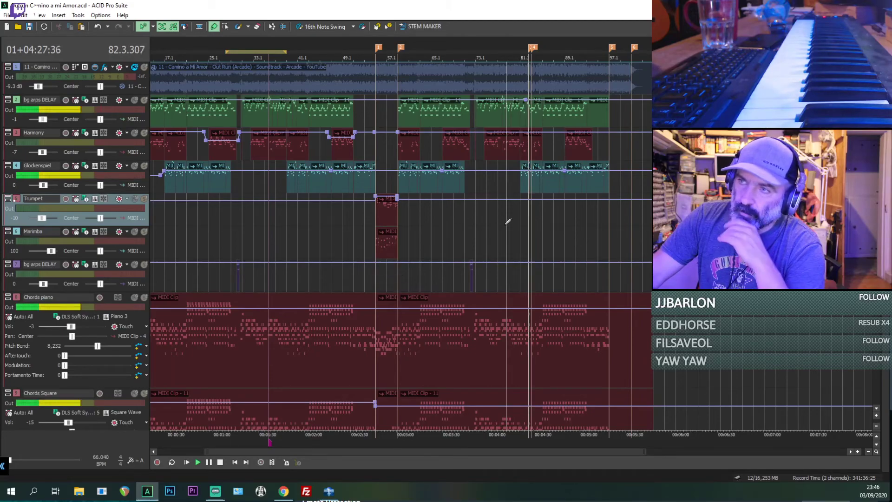
# Step: Solo the original recording and listen to it from bar 81 to the marker at bar 83
pyautogui.click(523, 180)
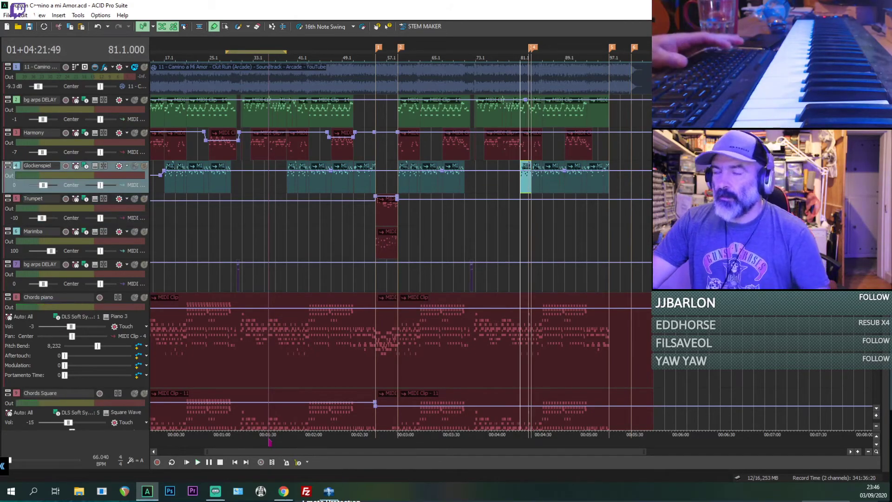
pyautogui.scroll(-5, 546, 306)
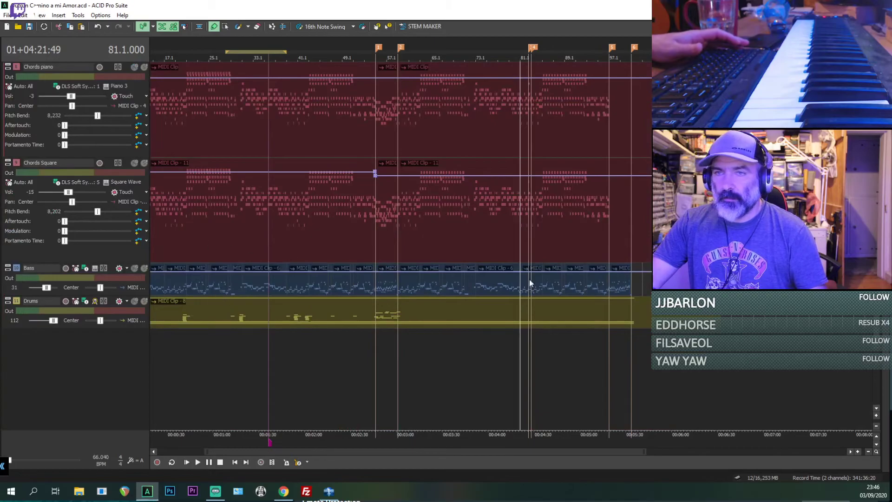
pyautogui.scroll(5, 401, 245)
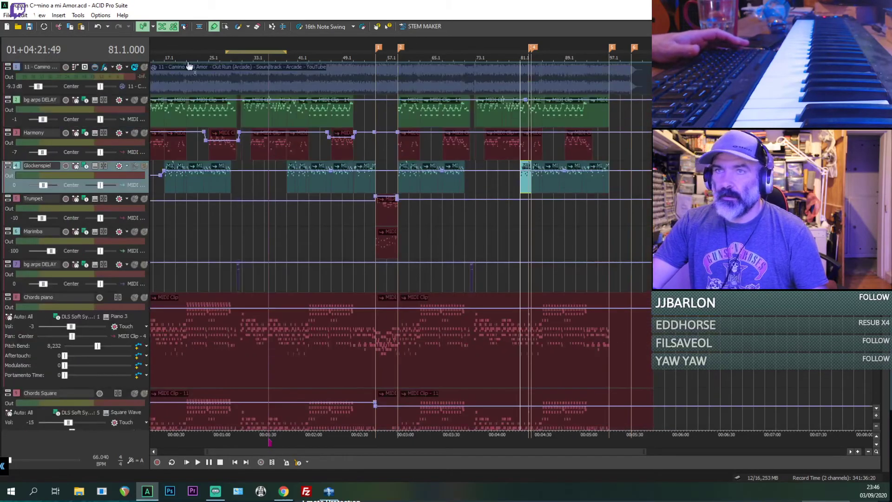
pyautogui.click(144, 69)
pyautogui.press('space')
pyautogui.scroll(3, 590, 81)
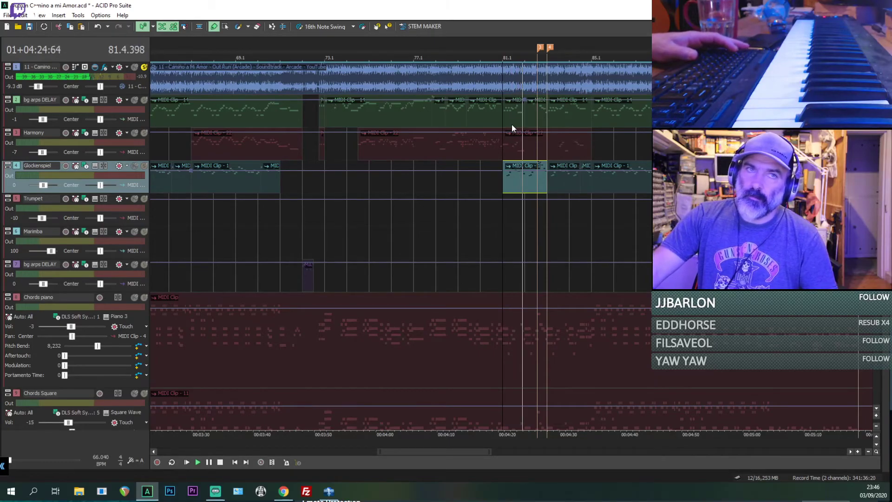
pyautogui.click(537, 81)
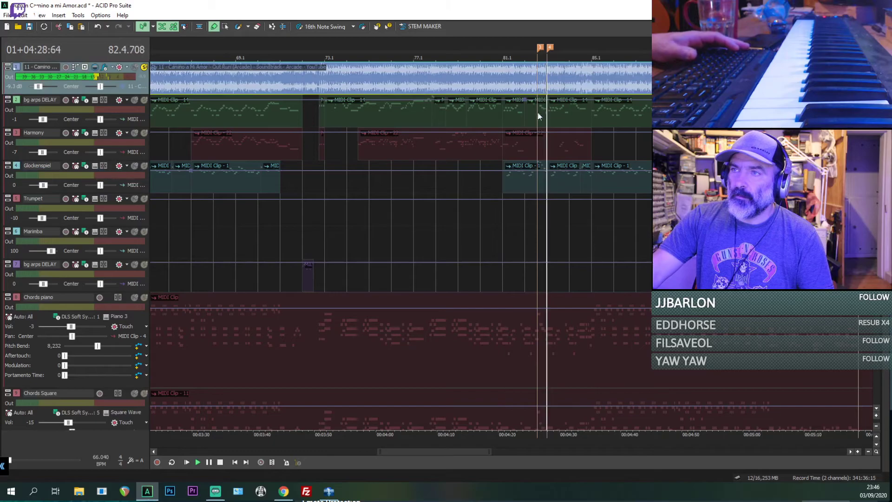
pyautogui.scroll(-2, 537, 127)
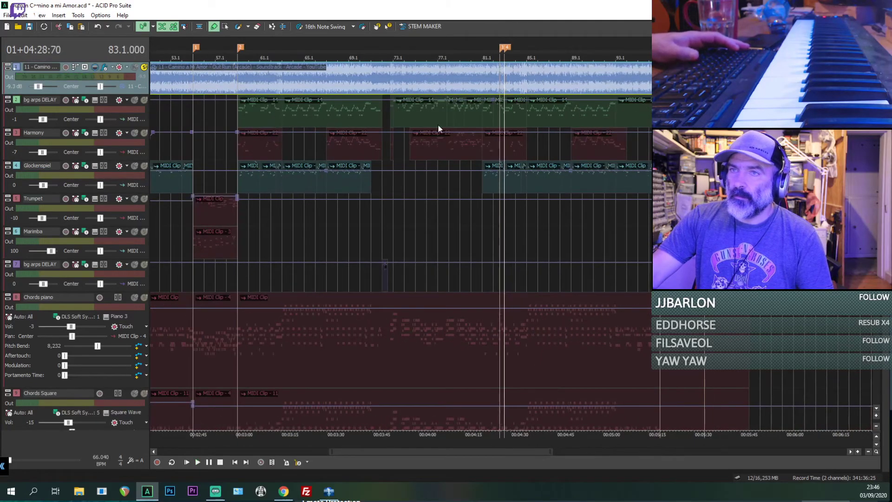
pyautogui.scroll(-2, 501, 122)
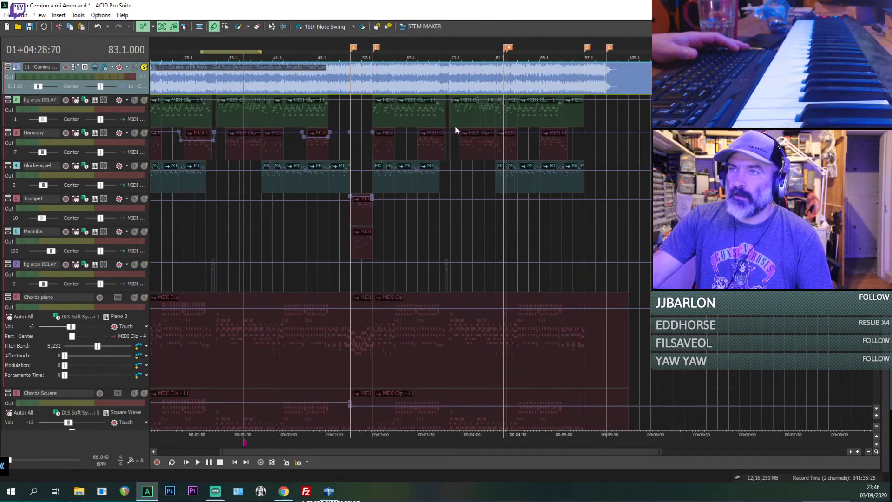
# Step: Listen to the soloed original recording in the matching earlier passage around bar 40
pyautogui.click(268, 119)
pyautogui.scroll(4, 429, 113)
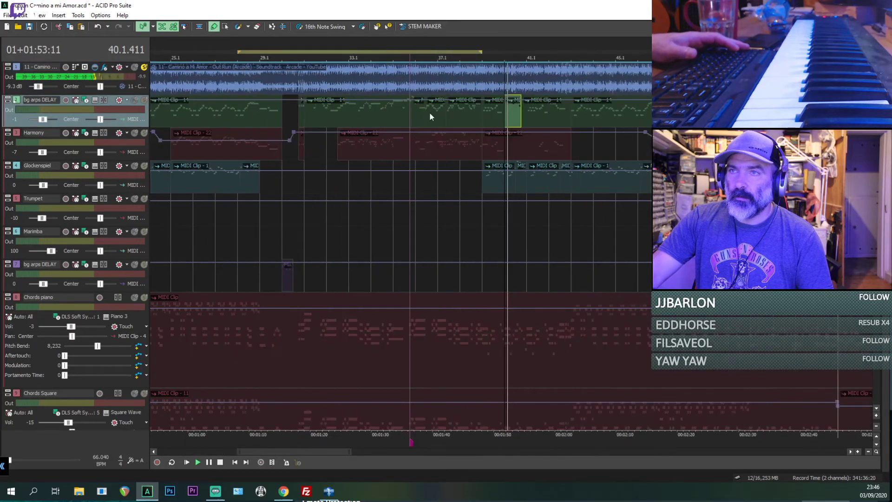
pyautogui.scroll(4, 577, 113)
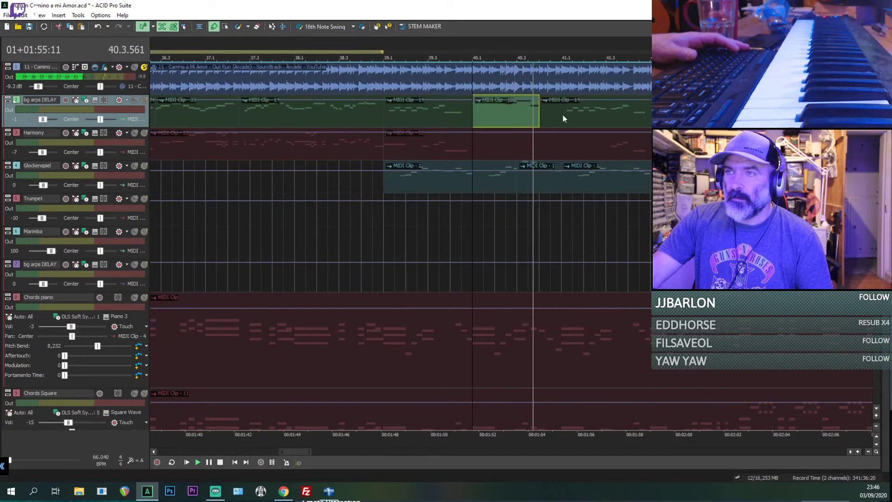
pyautogui.click(560, 115)
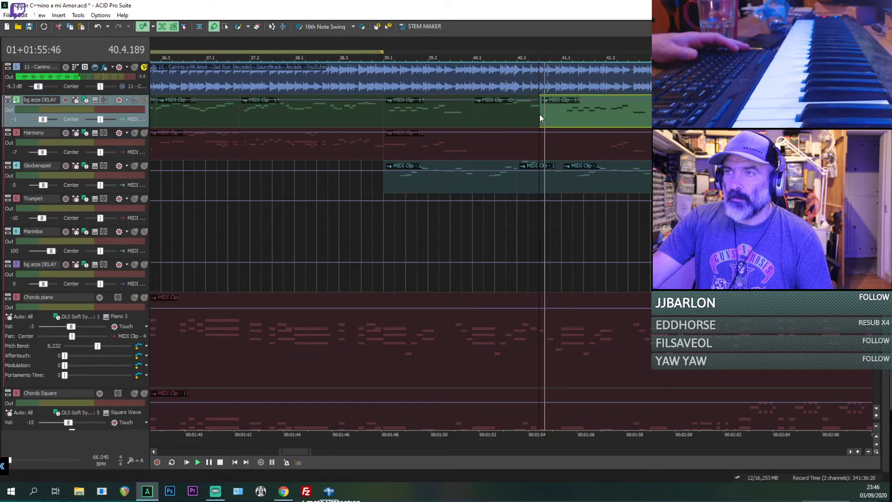
pyautogui.scroll(-2, 534, 114)
# Step: Unsolo the original recording and replay the full mix around bar 40.3, checking the harmony, glockenspiel, chords and drums
pyautogui.press('space')
pyautogui.scroll(3, 505, 123)
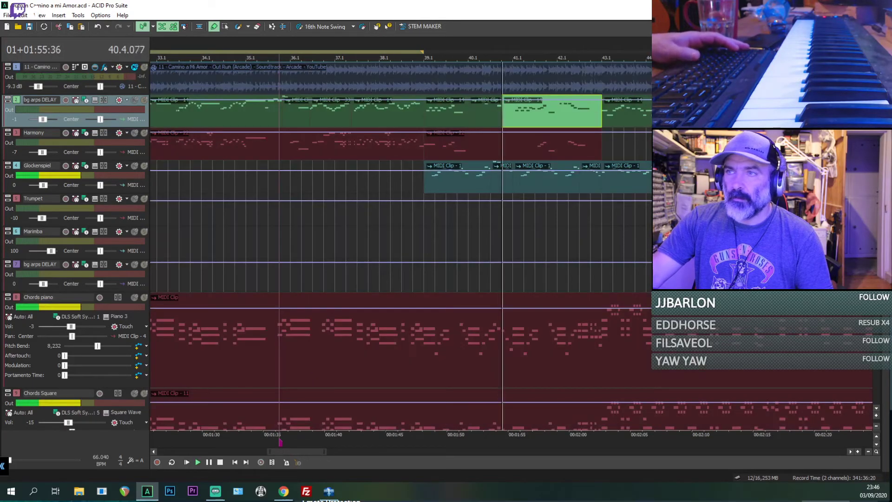
pyautogui.click(495, 144)
pyautogui.press('space')
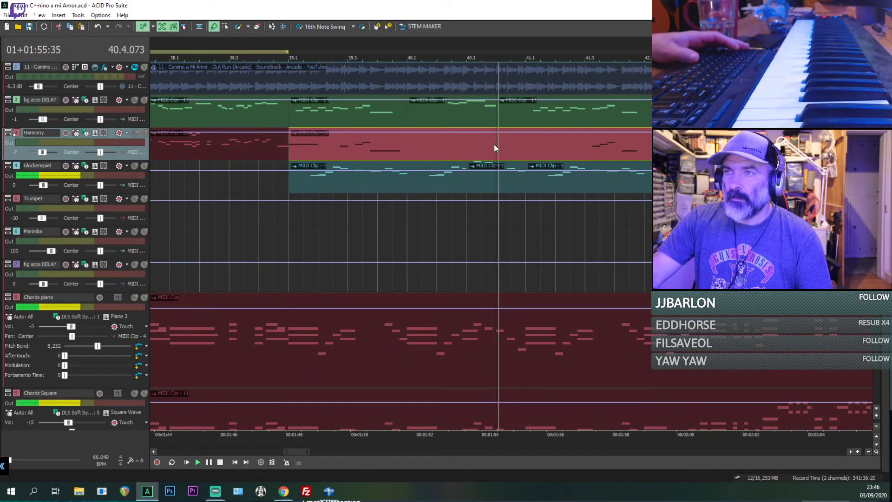
pyautogui.press('space')
pyautogui.click(460, 144)
pyautogui.press('space')
pyautogui.click(465, 180)
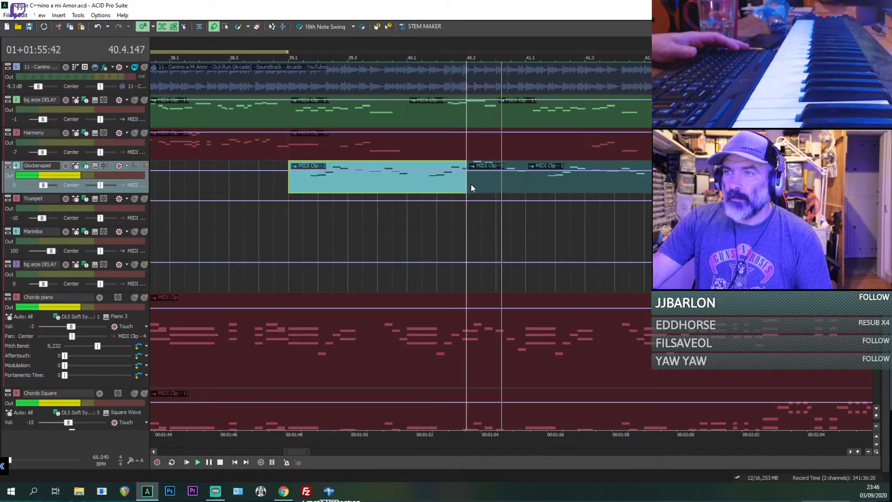
pyautogui.click(470, 183)
pyautogui.scroll(-1, 472, 372)
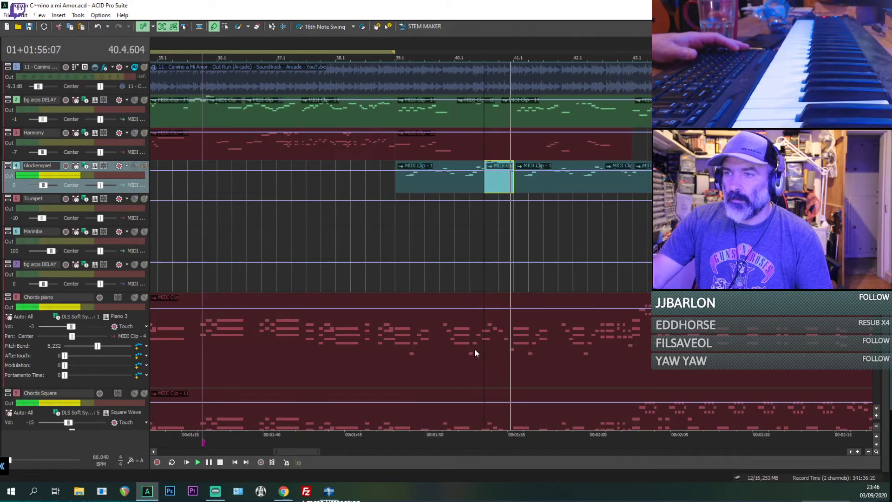
pyautogui.click(480, 344)
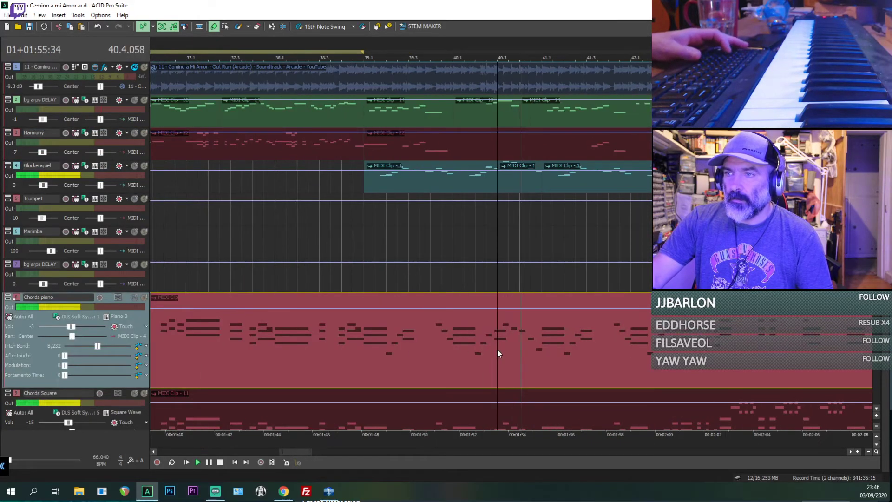
pyautogui.scroll(-2, 519, 349)
pyautogui.scroll(-3, 400, 246)
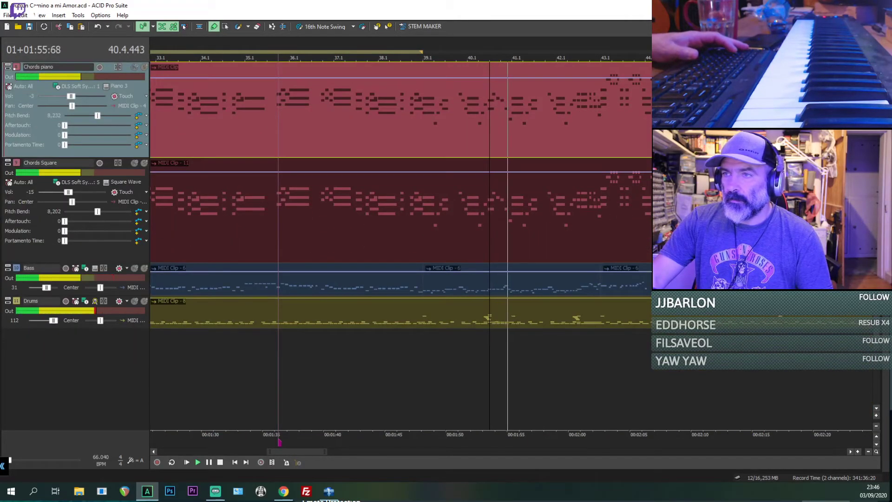
# Step: Place the cursor at bar 89 and change the cursor time format to hours, minutes, seconds and milliseconds
pyautogui.scroll(3, 554, 181)
pyautogui.scroll(-5, 554, 181)
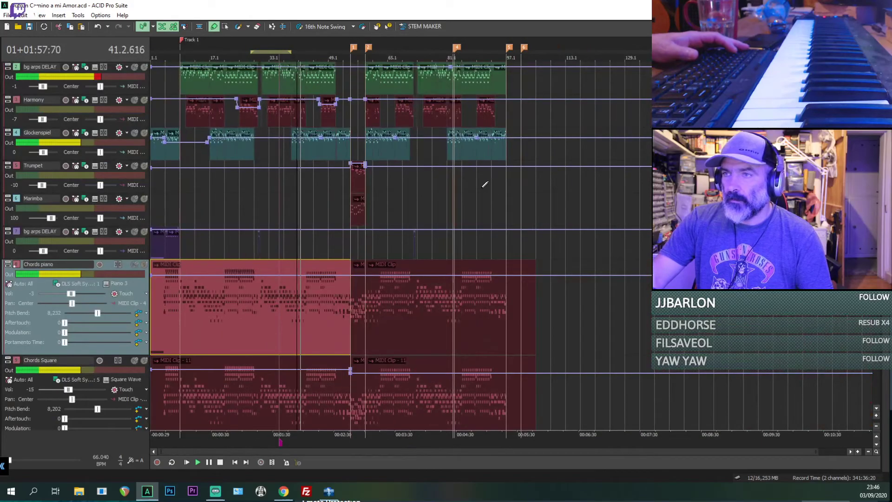
pyautogui.click(472, 205)
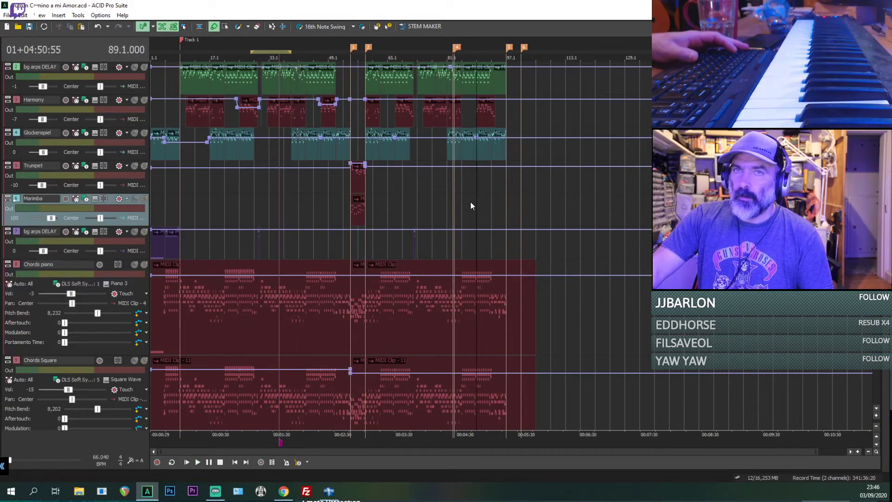
pyautogui.rightClick(49, 54)
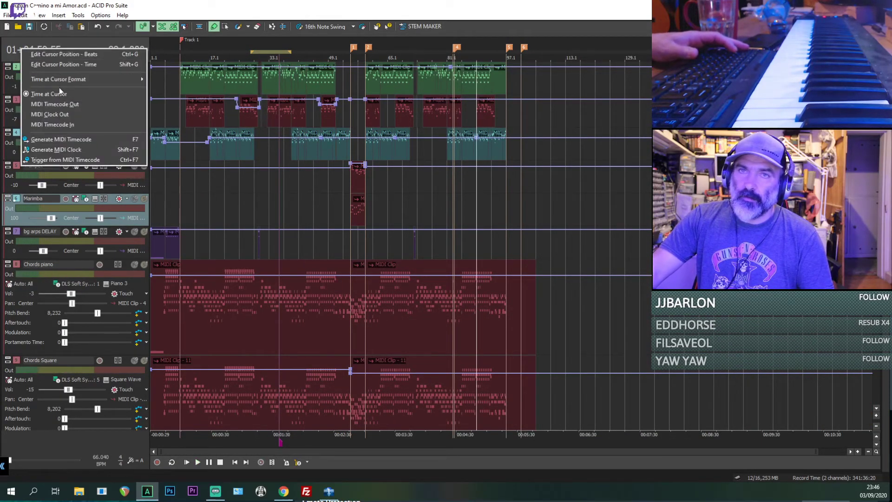
pyautogui.moveTo(93, 79)
pyautogui.click(182, 89)
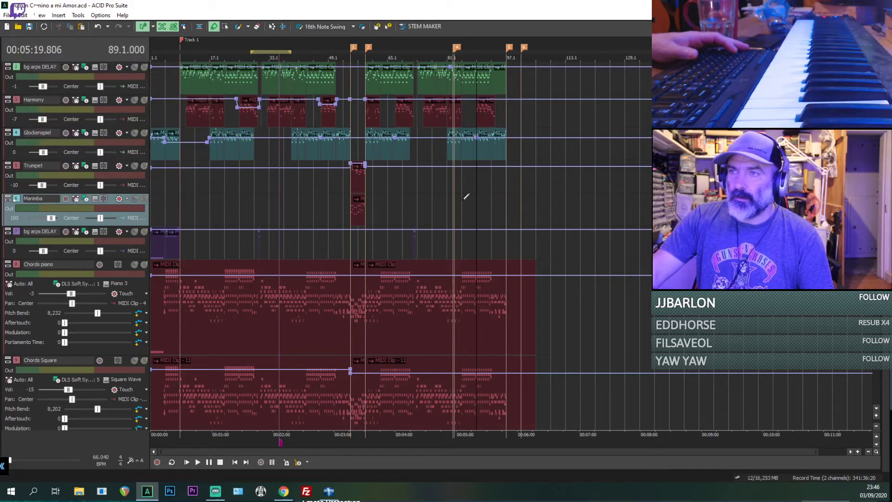
# Step: Listen to the full mix at several points between bars 80 and 85, around markers 3 and 4
pyautogui.click(443, 191)
pyautogui.scroll(2, 443, 193)
pyautogui.press('space')
pyautogui.click(551, 185)
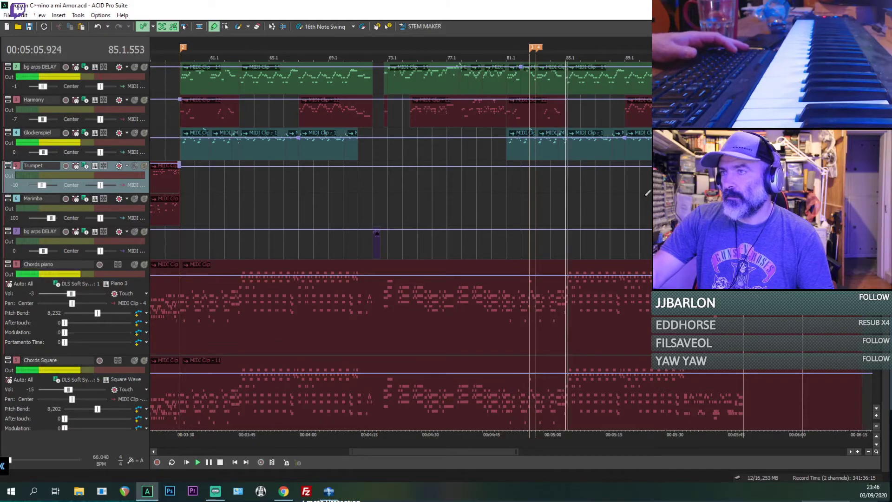
pyautogui.press('Down')
pyautogui.click(528, 186)
pyautogui.scroll(2, 529, 186)
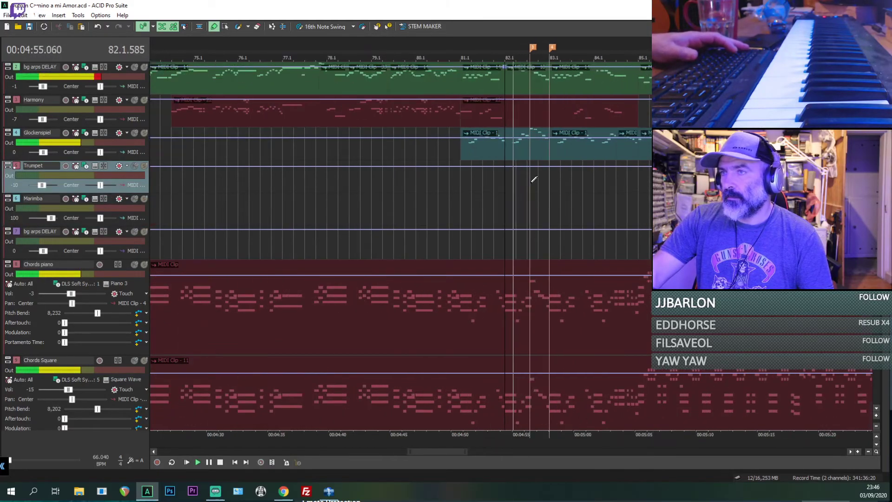
pyautogui.scroll(1, 530, 182)
pyautogui.scroll(1, 533, 177)
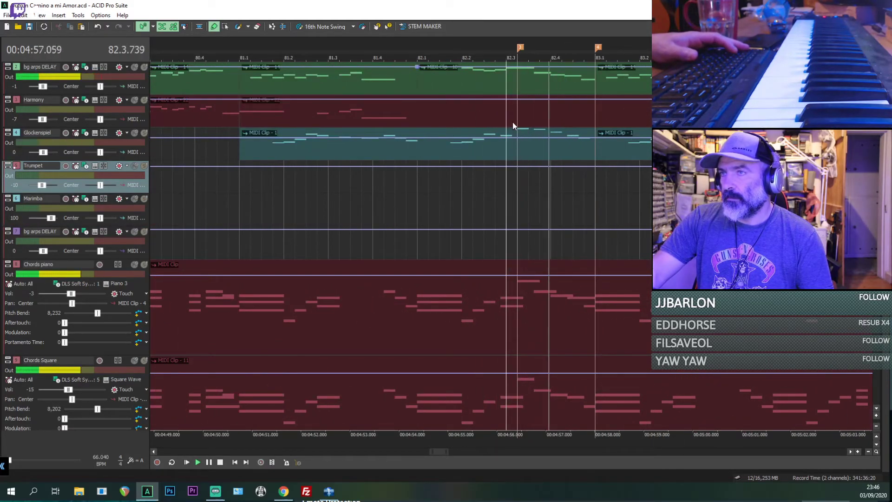
# Step: Replay the full mix from marker 3 in bar 82 to check the passage up to bar 83
pyautogui.doubleClick(518, 77)
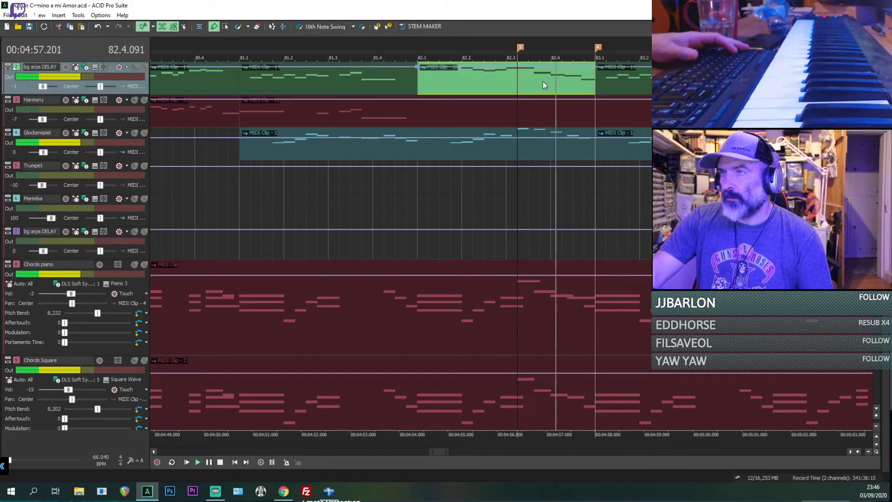
pyautogui.press('space')
pyautogui.scroll(-2, 597, 142)
pyautogui.press('space')
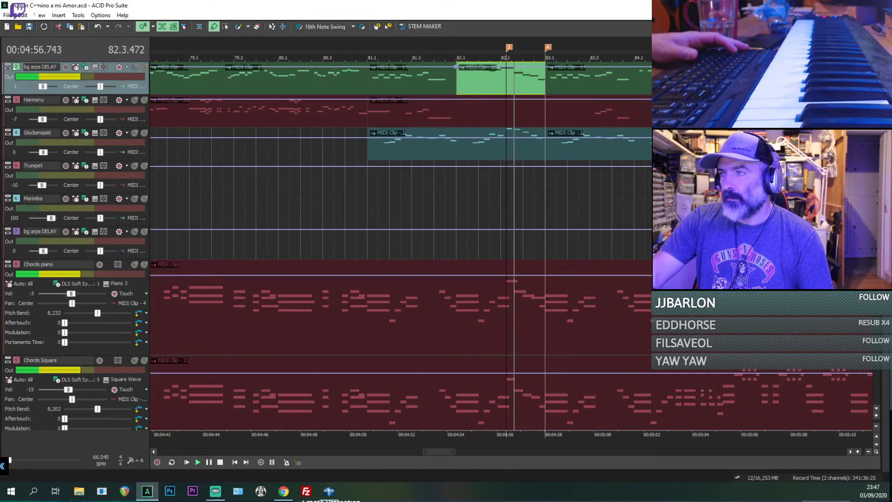
pyautogui.press('space')
# Step: Split the Drums clip at marker 3 in bar 82, trim the second part's start to marker 4, and play the gap
pyautogui.scroll(-3, 75, 247)
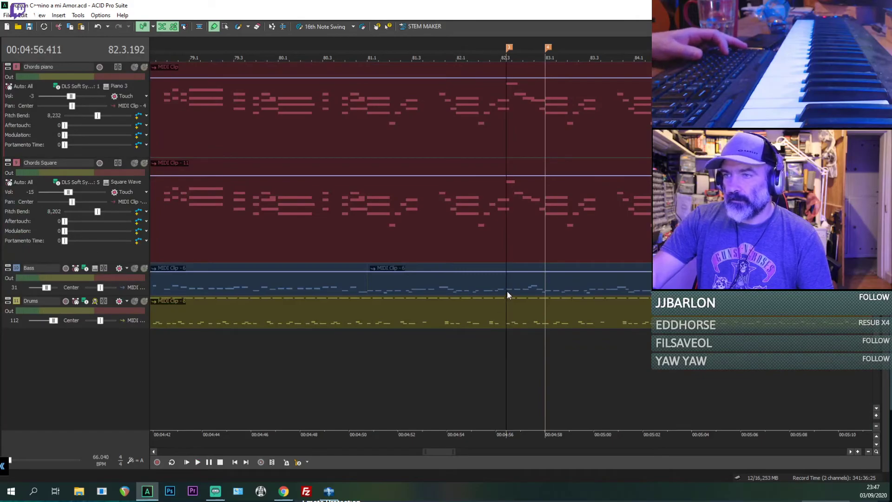
pyautogui.click(506, 316)
pyautogui.press('space')
pyautogui.click(506, 310)
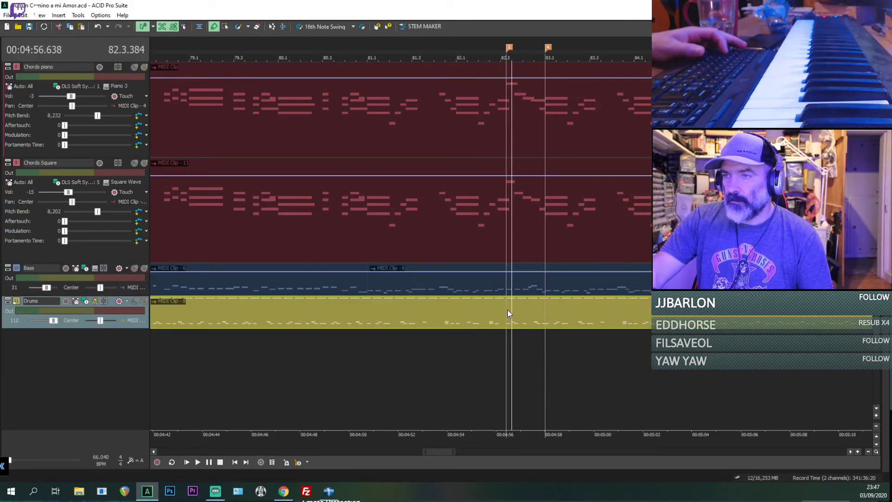
pyautogui.scroll(1, 506, 309)
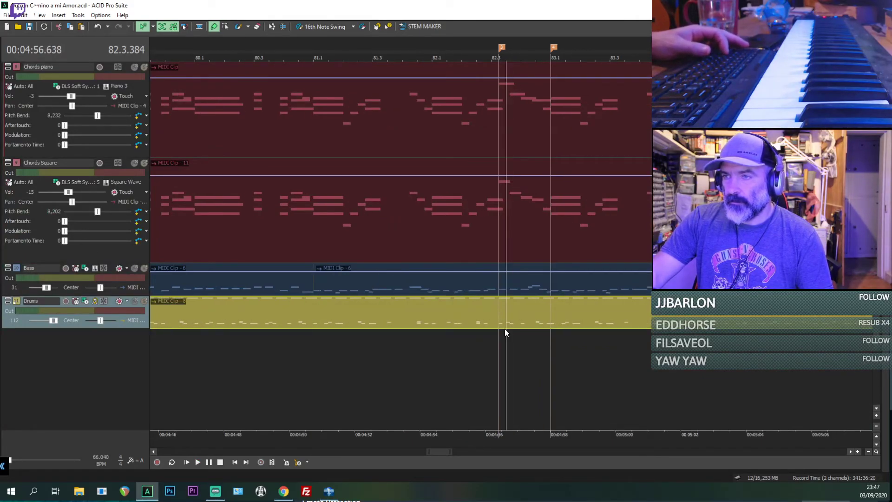
pyautogui.scroll(2, 502, 325)
pyautogui.click(484, 311)
pyautogui.press('s')
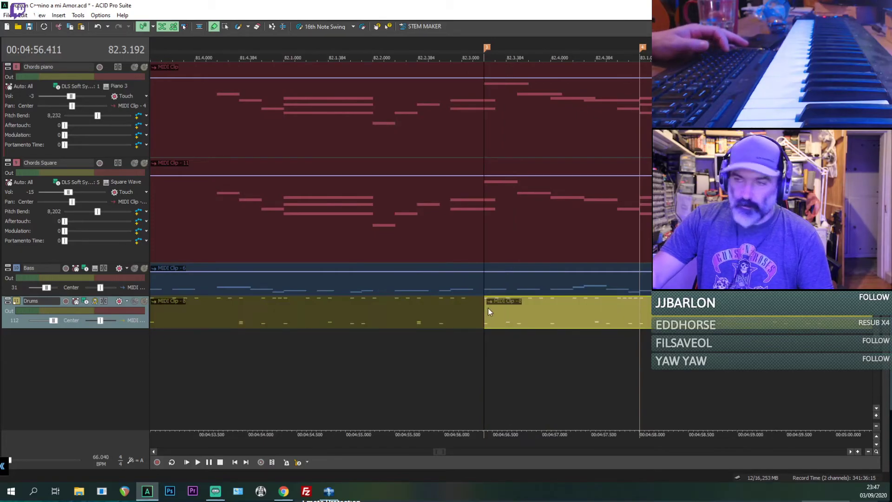
pyautogui.moveTo(495, 307); pyautogui.dragTo(595, 308)
pyautogui.scroll(-6, 439, 304)
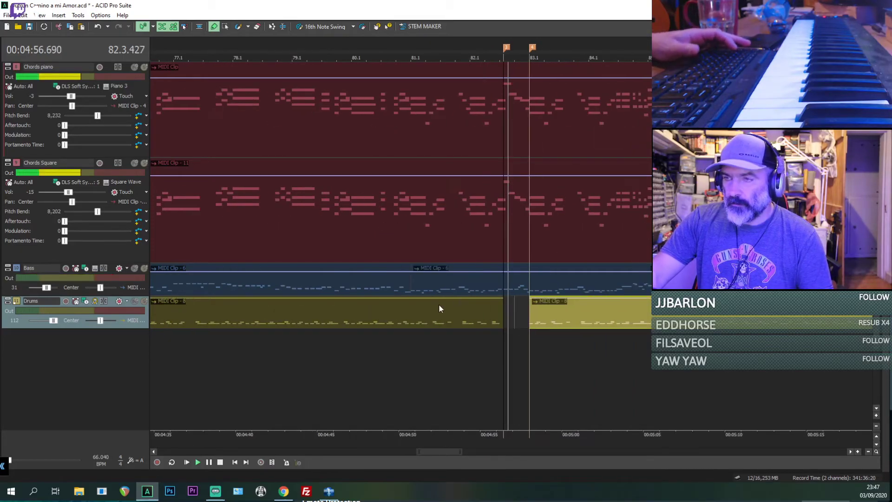
# Step: Play the mix around bar 33 and move the cursor to marker 1 at bar 55
pyautogui.scroll(-2, 229, 315)
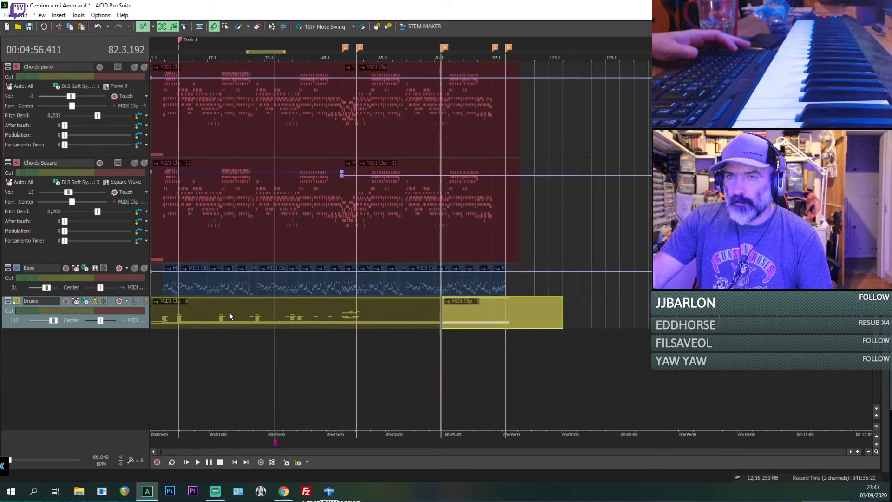
pyautogui.click(265, 314)
pyautogui.press('space')
pyautogui.scroll(3, 388, 327)
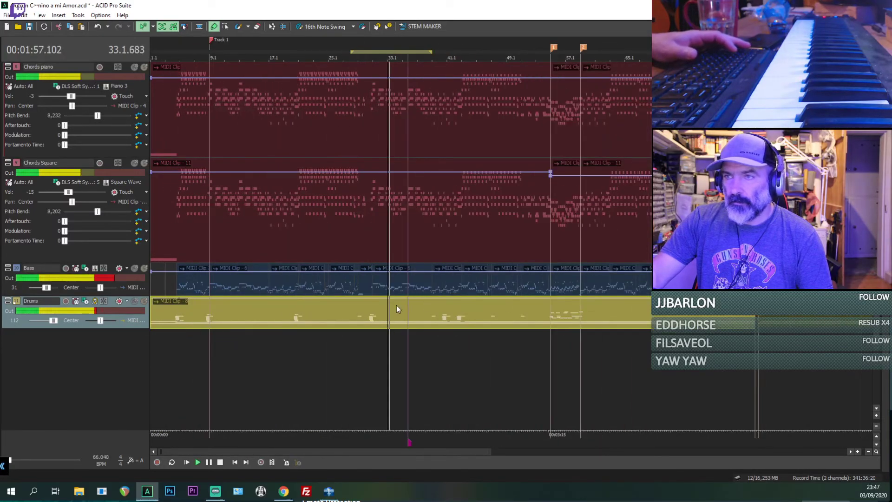
pyautogui.click(551, 304)
pyautogui.scroll(3, 552, 232)
pyautogui.click(551, 140)
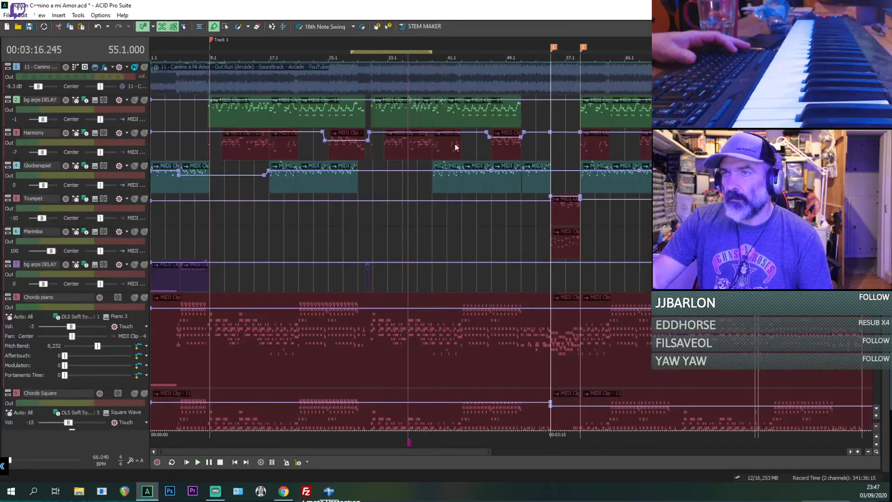
# Step: Listen to the mix at several points between bars 30 and 40 to find the matching earlier passage
pyautogui.click(360, 205)
pyautogui.scroll(3, 363, 205)
pyautogui.click(542, 189)
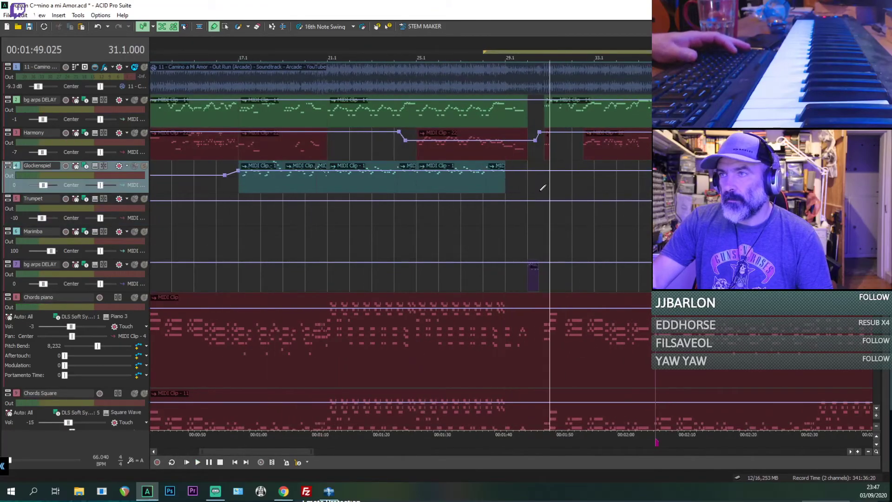
pyautogui.scroll(3, 550, 200)
pyautogui.click(478, 195)
pyautogui.scroll(-2, 578, 197)
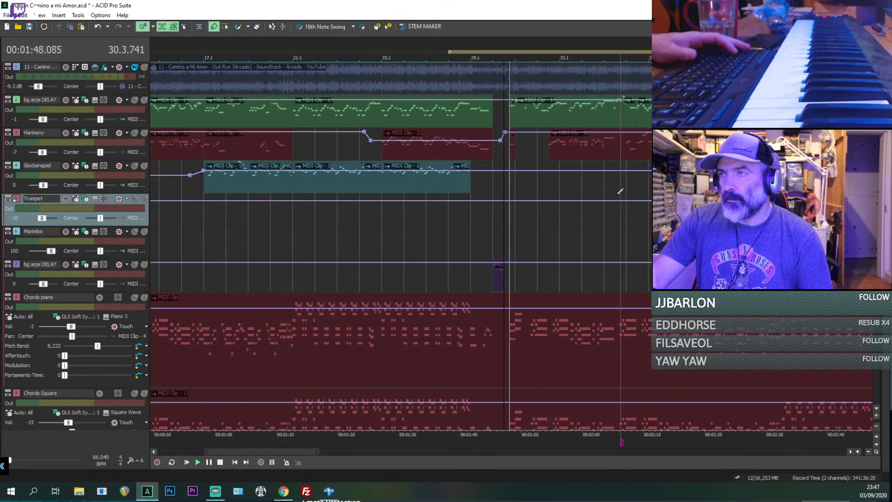
pyautogui.click(627, 195)
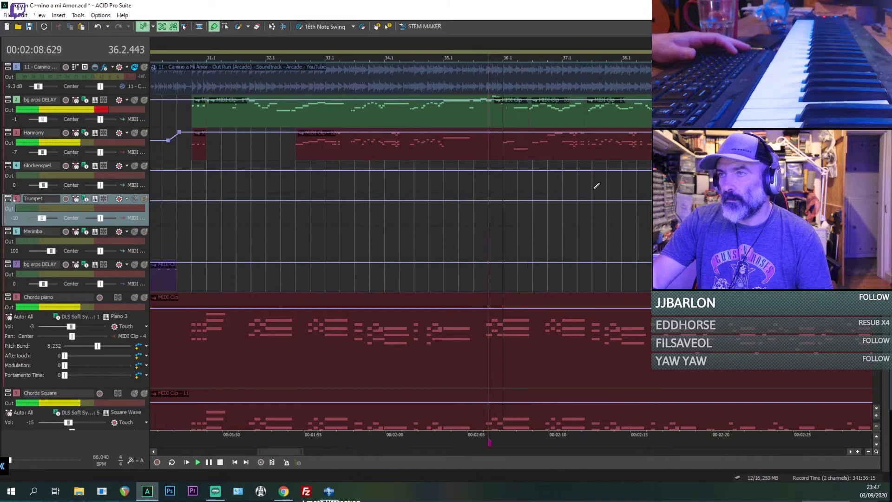
pyautogui.scroll(-3, 596, 189)
pyautogui.click(587, 215)
pyautogui.scroll(2, 587, 204)
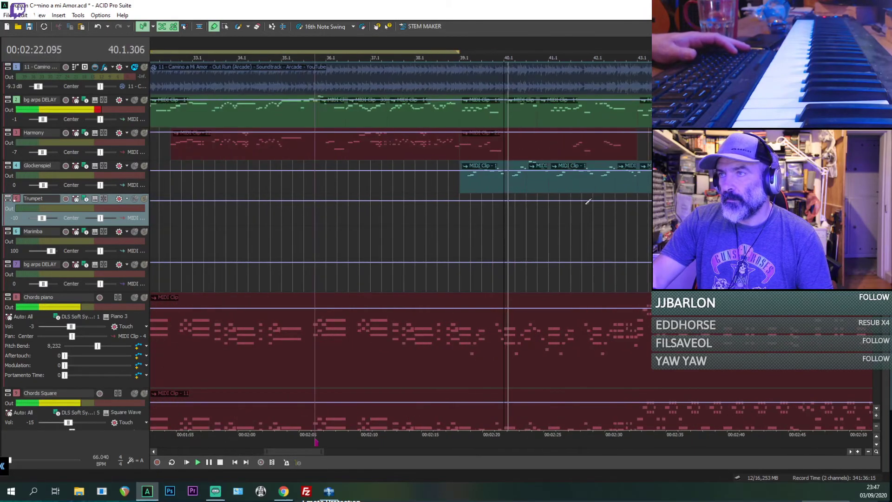
pyautogui.press('space')
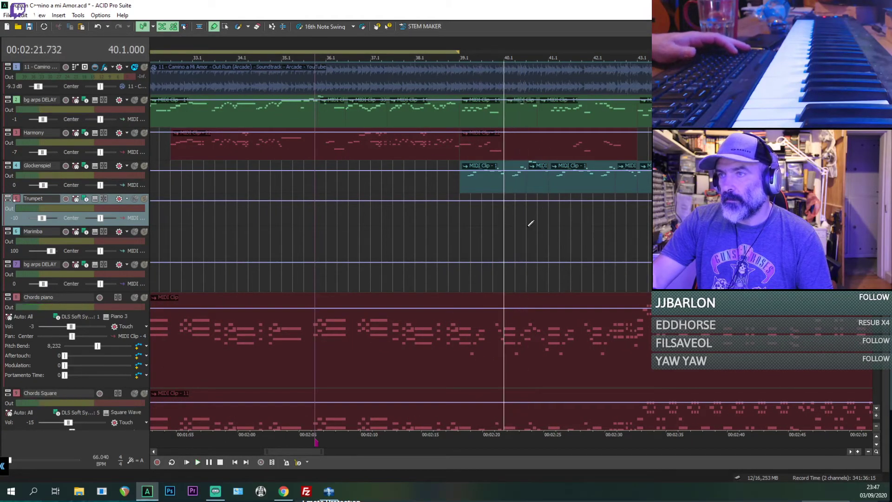
# Step: Replay the mix around bar 40, beat 3, to pinpoint the start of the matching phrase
pyautogui.click(528, 228)
pyautogui.press('space')
pyautogui.press('space')
pyautogui.press('space')
pyautogui.scroll(2, 538, 85)
pyautogui.press('space')
pyautogui.press('space')
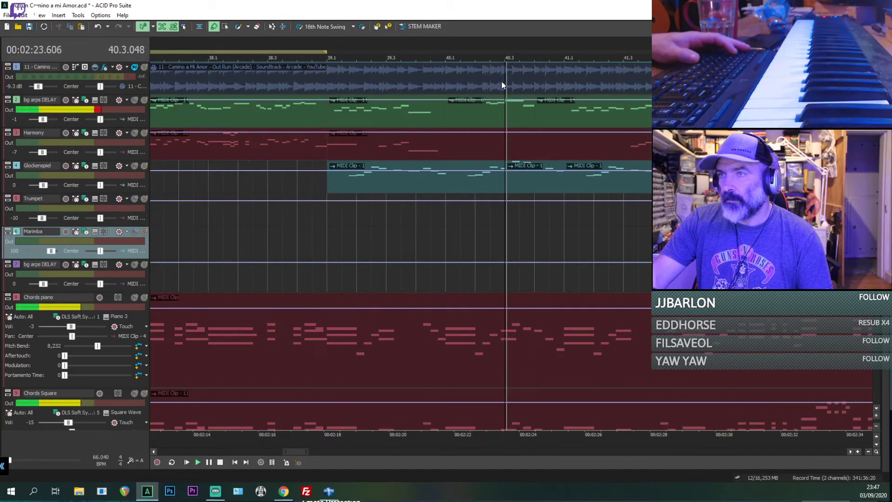
pyautogui.scroll(2, 513, 95)
pyautogui.click(528, 207)
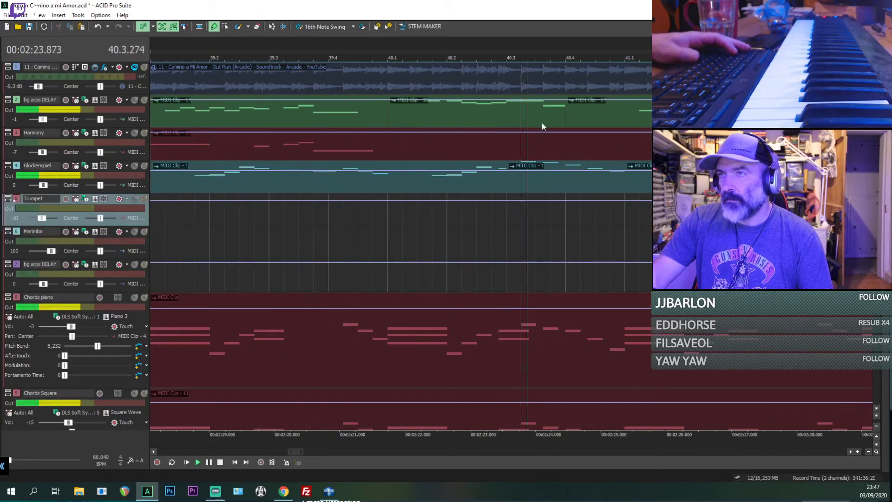
pyautogui.scroll(-1, 501, 60)
pyautogui.press('space')
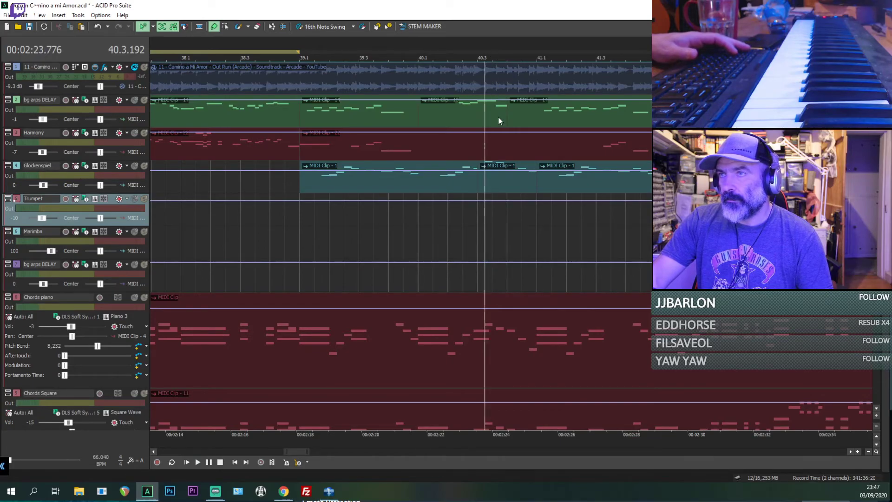
pyautogui.press('space')
pyautogui.click(483, 185)
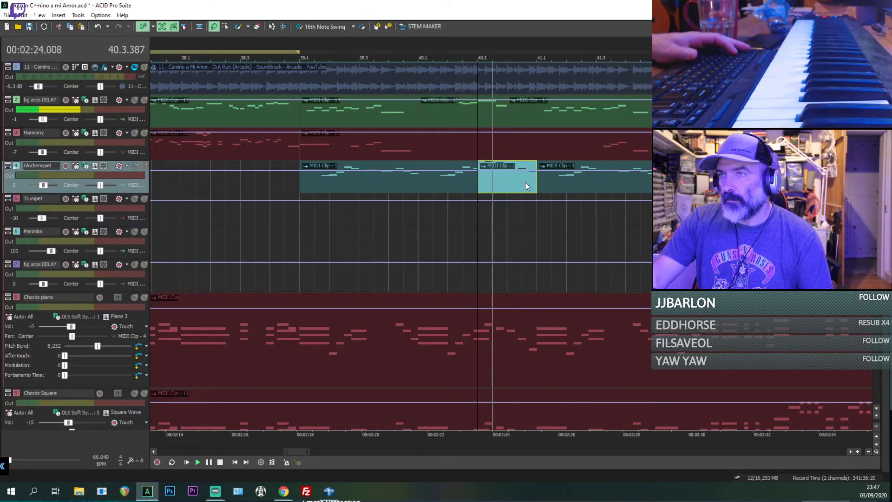
pyautogui.press('space')
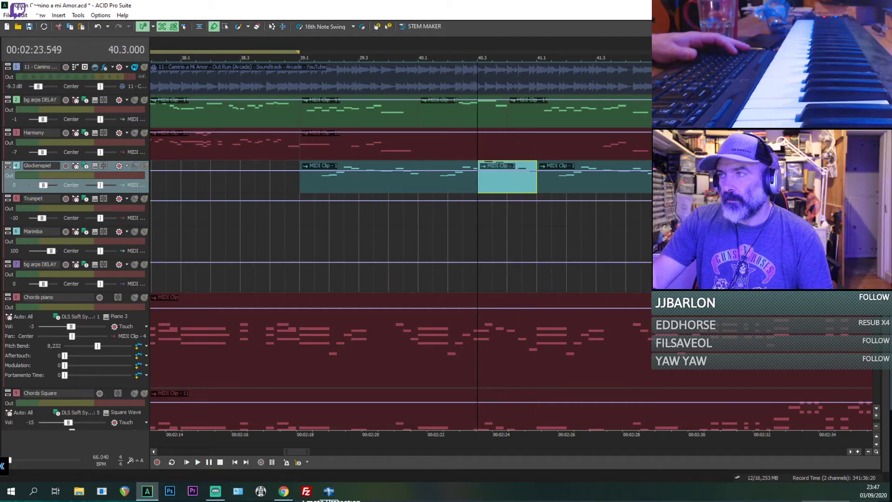
# Step: Split the Drums clip at 40.3.192, just after the drum fill in bar 40
pyautogui.scroll(-5, 401, 246)
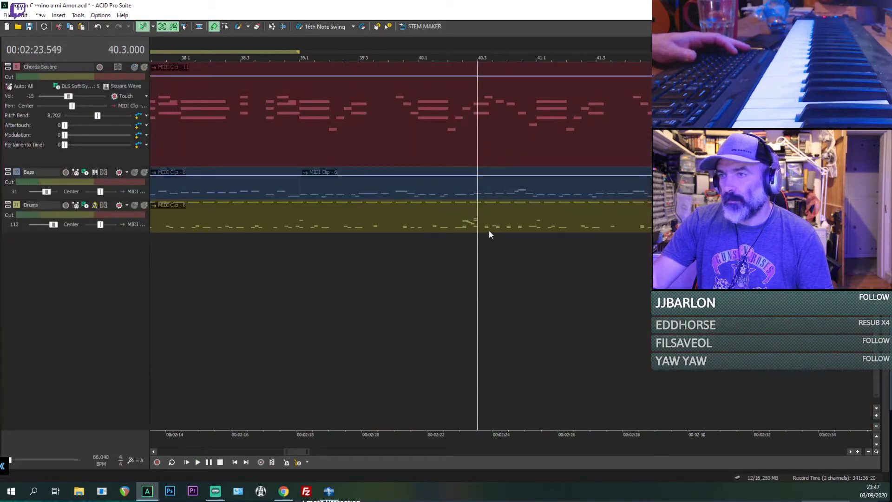
pyautogui.press('space')
pyautogui.scroll(3, 489, 228)
pyautogui.press('space')
pyautogui.click(501, 222)
pyautogui.press('s')
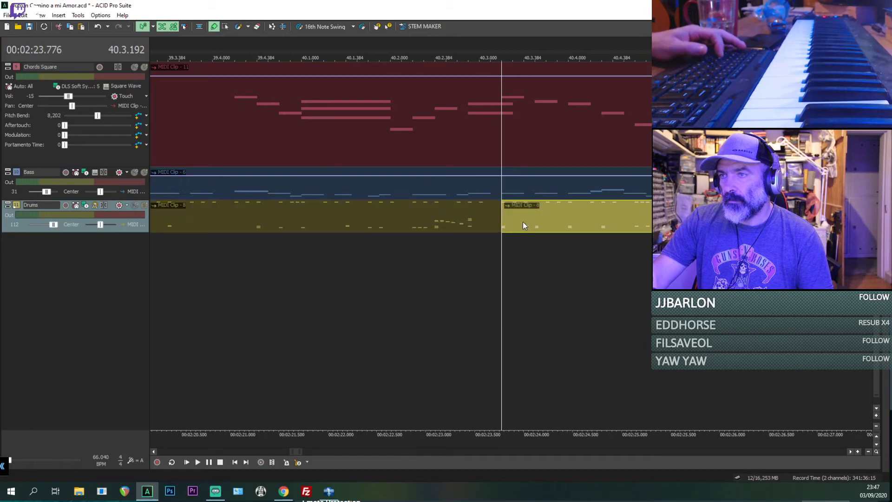
# Step: Split the Drums clip again at 40.4.384 and copy the short section between the two splits
pyautogui.press('space')
pyautogui.press('space')
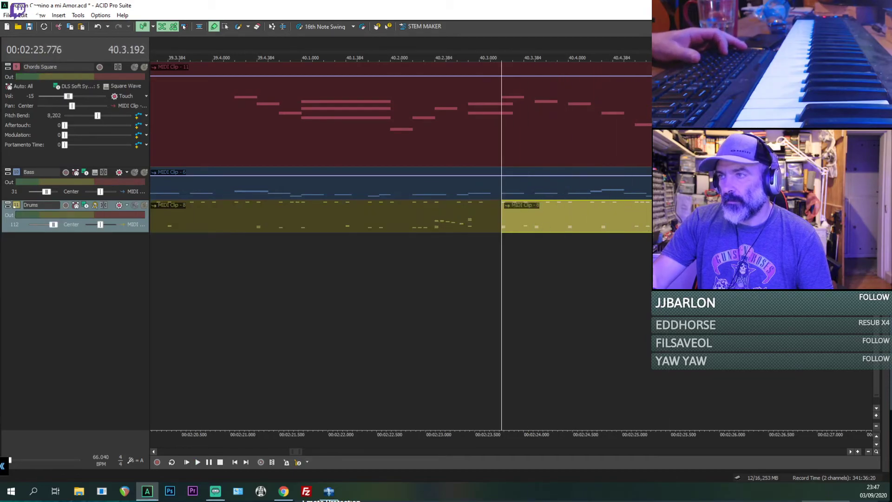
pyautogui.press('space')
pyautogui.scroll(-6, 617, 222)
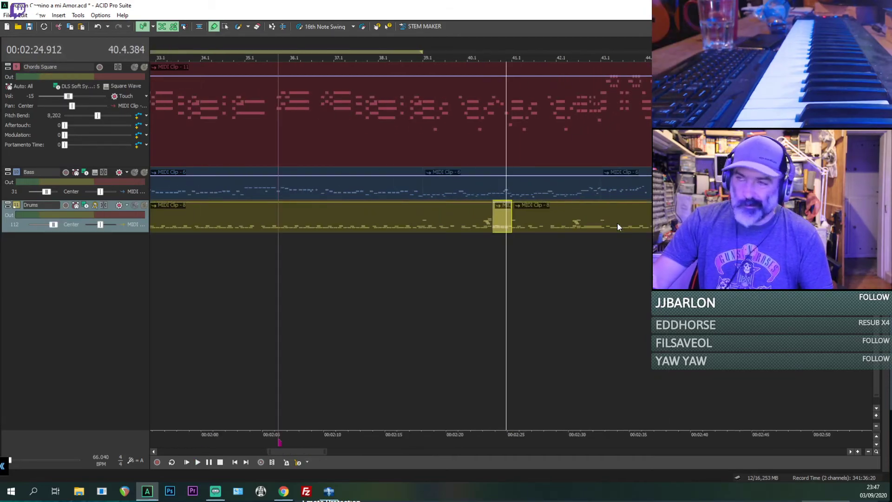
# Step: Paste the copied drum section at marker 3 (82.3.192) to fill the Drums gap up to marker 4
pyautogui.scroll(-2, 617, 223)
pyautogui.click(438, 223)
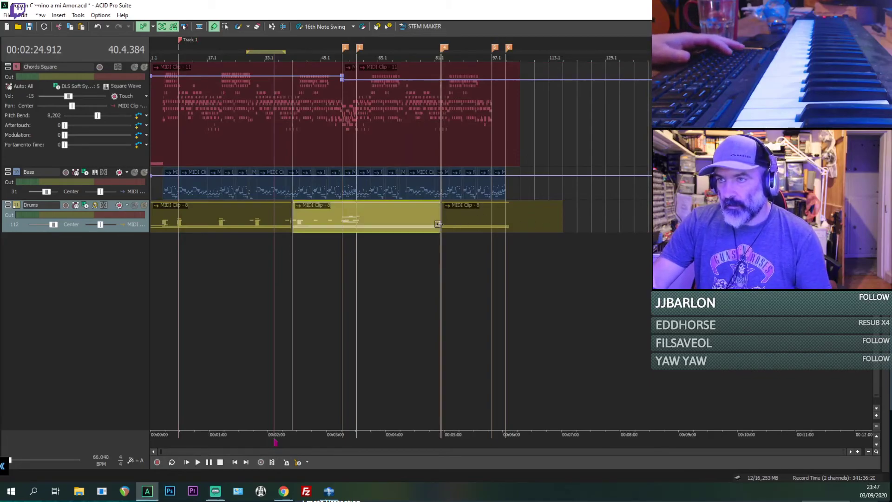
pyautogui.scroll(6, 439, 225)
pyautogui.scroll(1, 526, 236)
pyautogui.click(507, 225)
pyautogui.scroll(4, 508, 224)
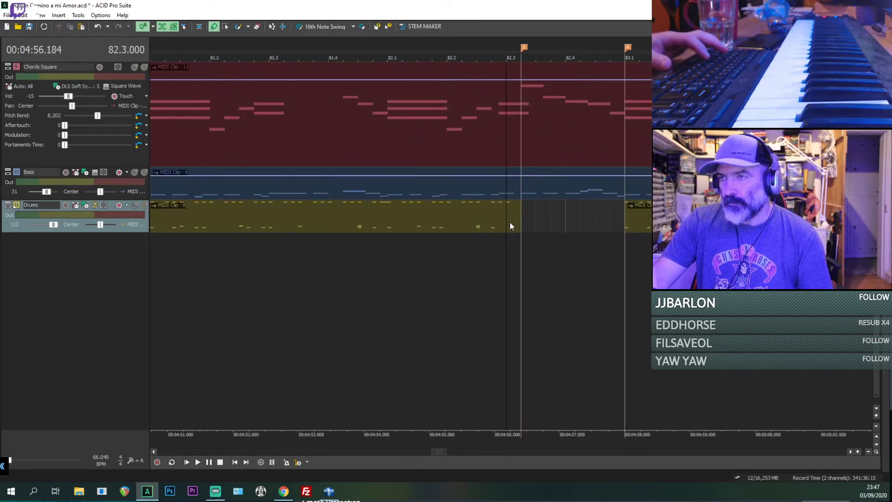
pyautogui.click(525, 219)
pyautogui.press('space')
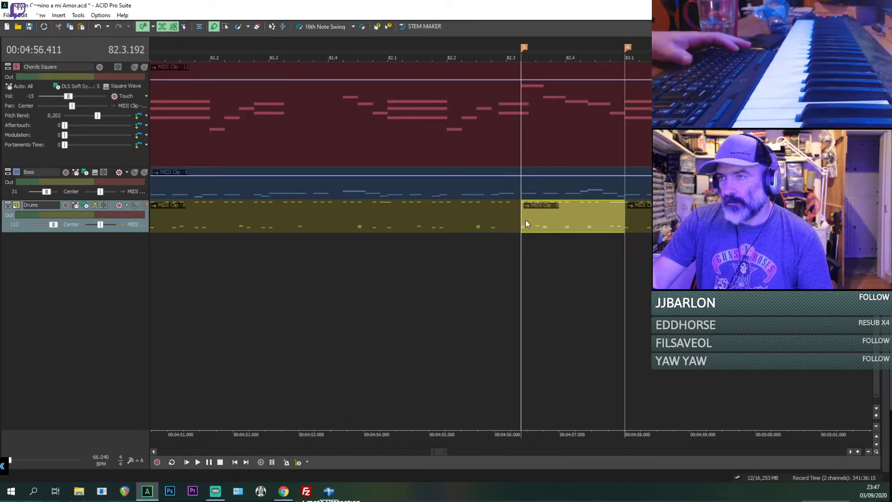
# Step: Play the full mix from marker 3 in bar 82 through bar 88 to check the filled drum gap and the following section
pyautogui.press('space')
pyautogui.scroll(6, 525, 219)
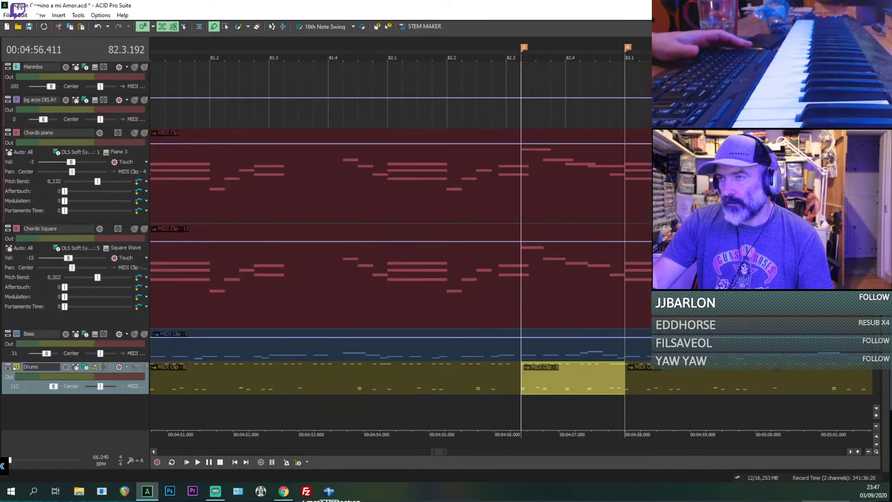
pyautogui.scroll(-2, 543, 143)
pyautogui.scroll(-8, 543, 143)
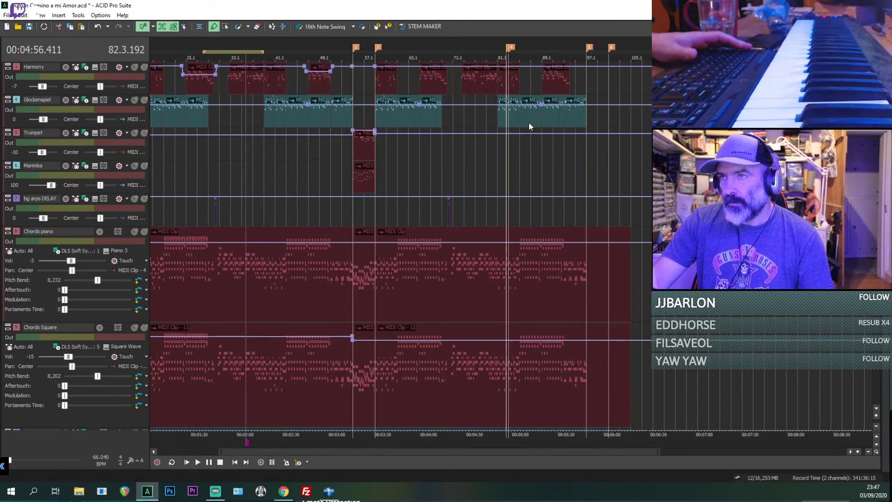
pyautogui.scroll(8, 528, 121)
pyautogui.press('space')
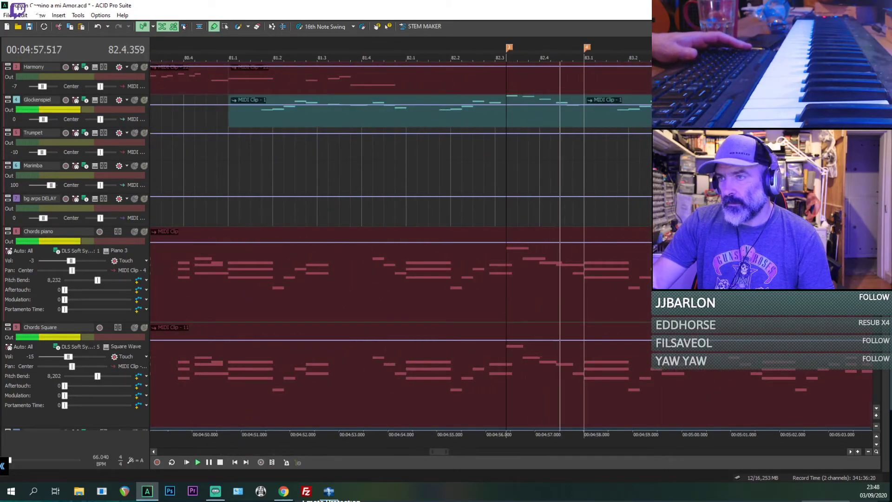
pyautogui.press('space')
pyautogui.scroll(2, 651, 130)
pyautogui.press('space')
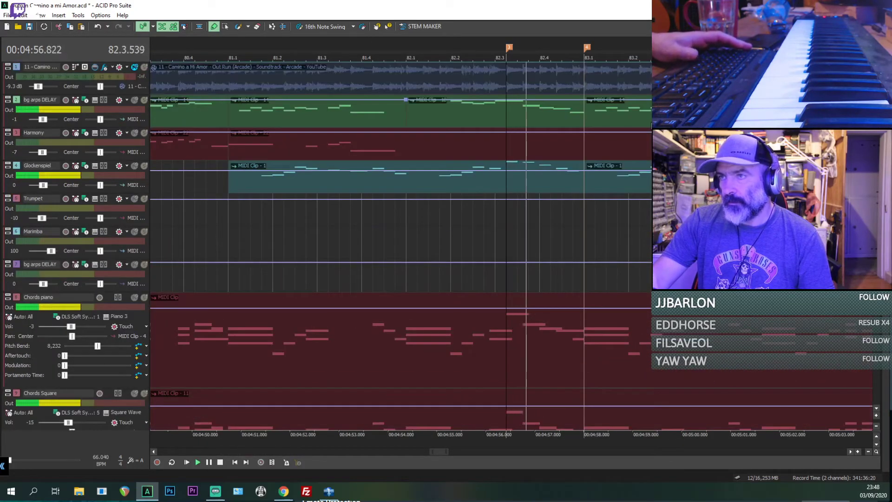
pyautogui.scroll(-1, 651, 129)
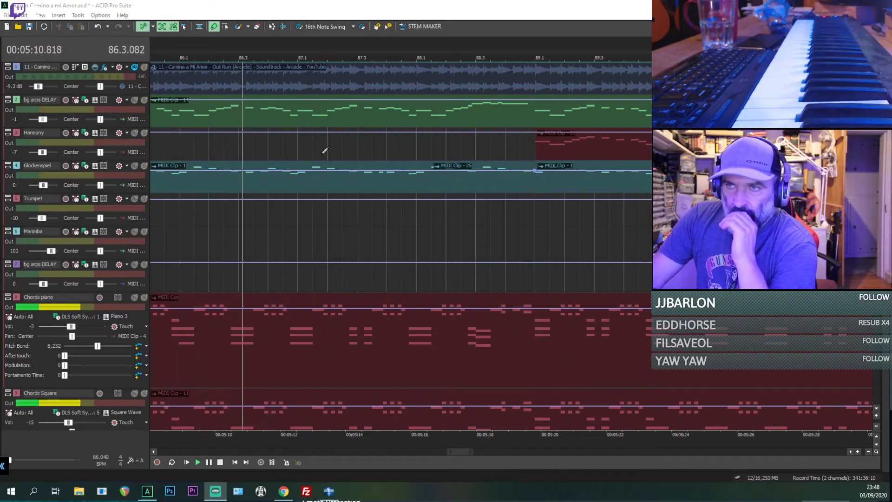
pyautogui.click(388, 143)
pyautogui.scroll(-5, 386, 145)
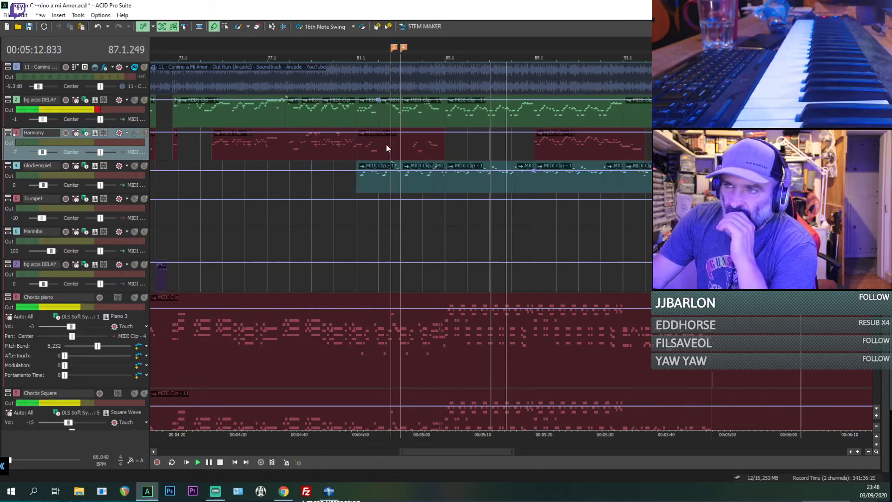
pyautogui.scroll(-3, 386, 144)
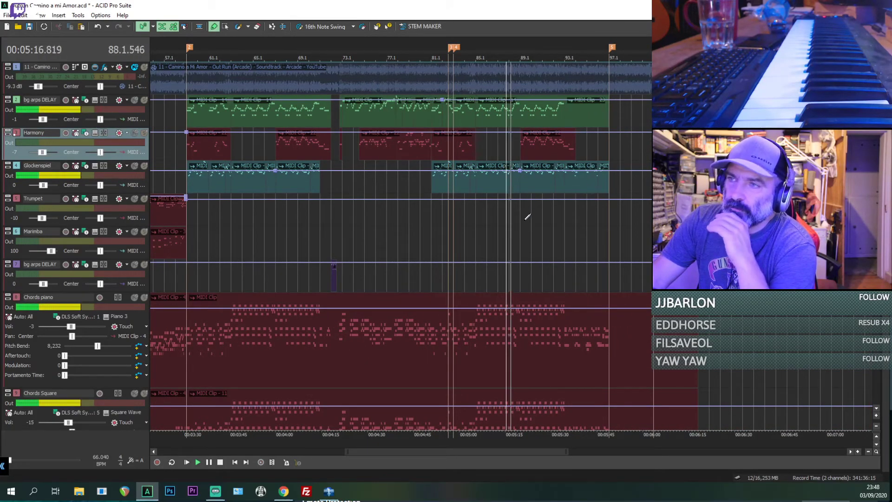
# Step: Try deleting the upper bg arps DELAY track's clip at bar 93 and extending the preceding clip to bar 95
pyautogui.click(572, 115)
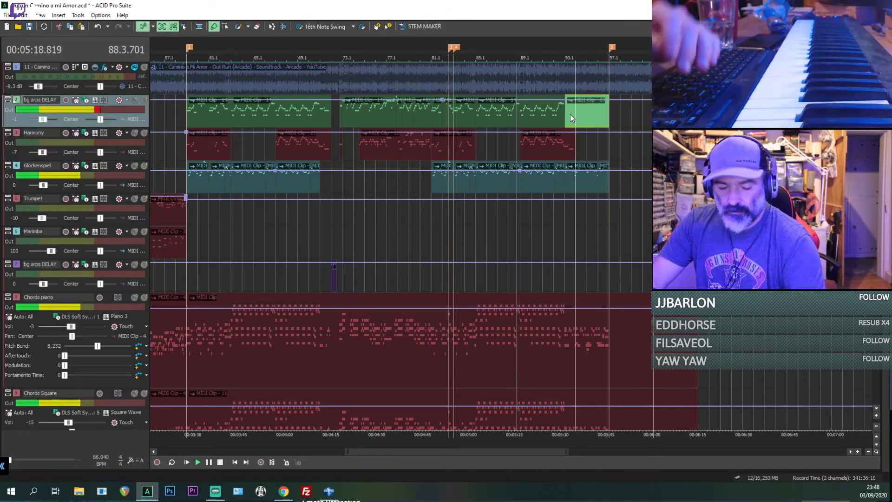
pyautogui.press('Delete')
pyautogui.moveTo(564, 114); pyautogui.dragTo(588, 116)
pyautogui.scroll(3, 556, 120)
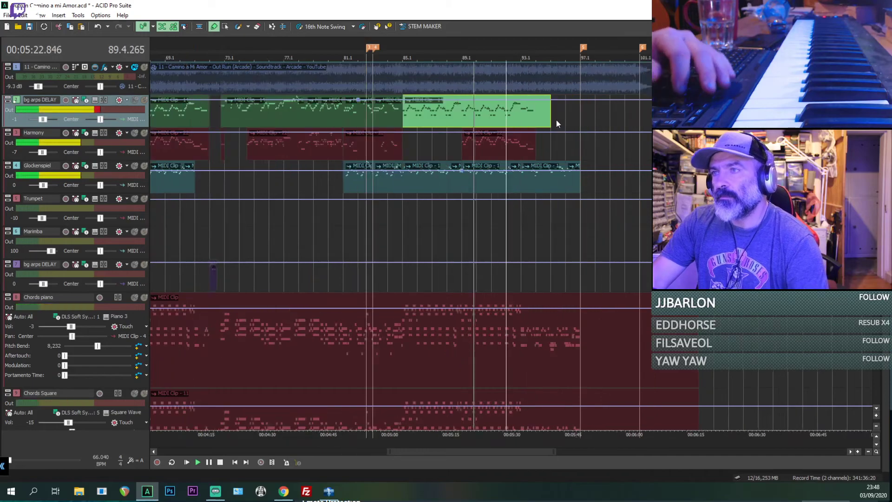
pyautogui.press('space')
pyautogui.scroll(1, 545, 121)
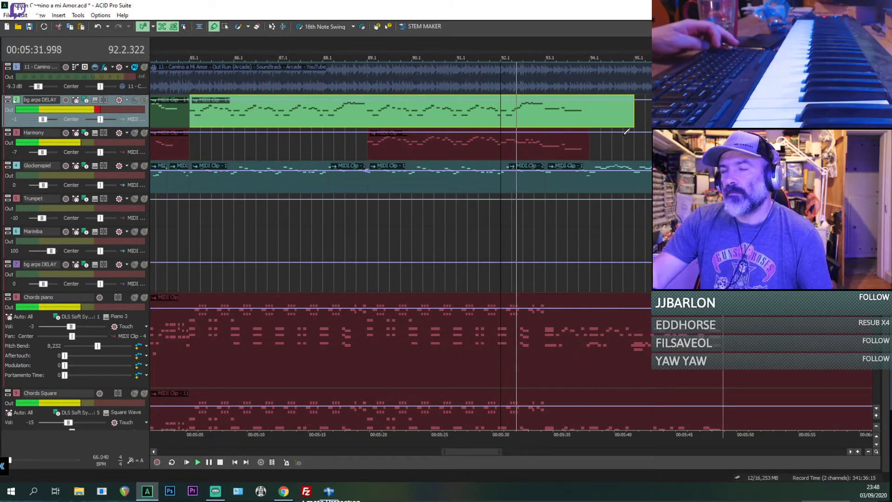
pyautogui.hotkey('ctrl', 'z')
pyautogui.hotkey('ctrl', 'z')
# Step: Trim the end of the last Harmony clip back to the start of bar 93
pyautogui.scroll(2, 591, 120)
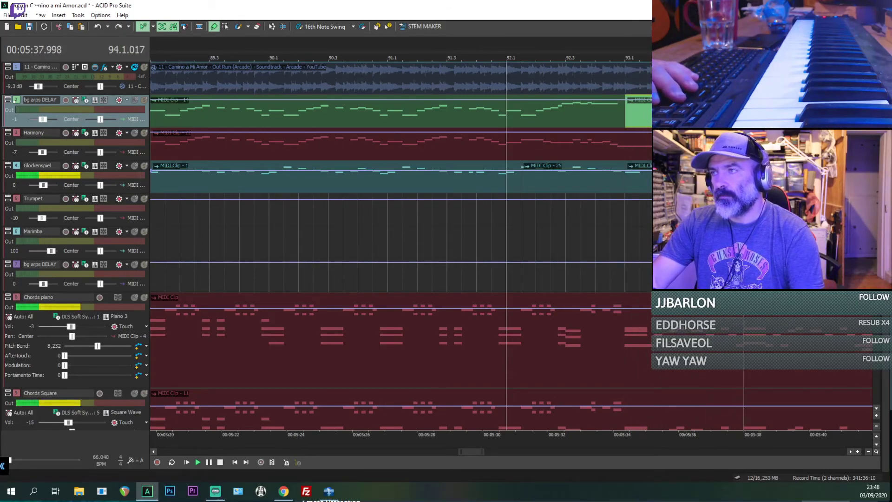
pyautogui.click(640, 149)
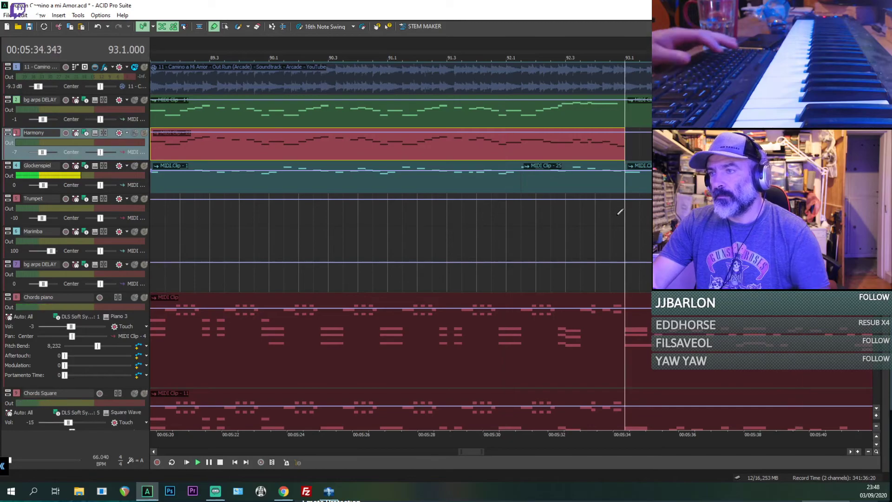
# Step: Play the mix from bar 93 to check the passage after the shortened Harmony clip
pyautogui.scroll(-2, 518, 325)
pyautogui.click(518, 353)
pyautogui.press('space')
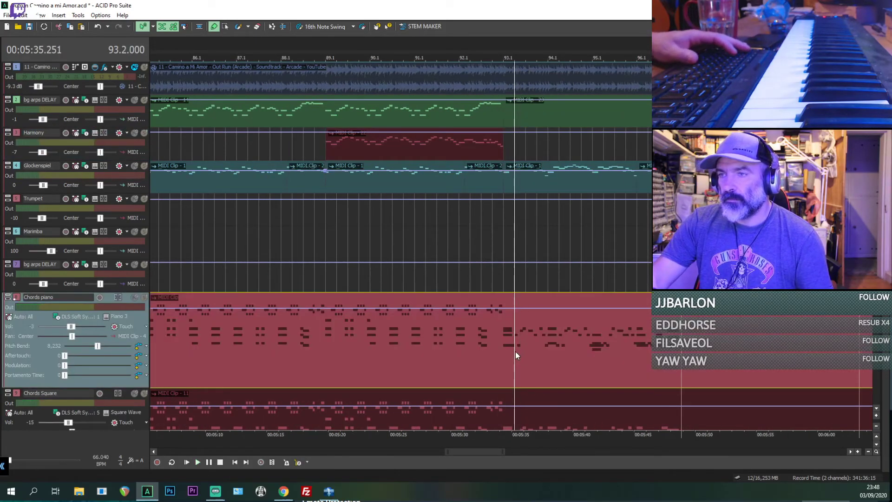
pyautogui.click(509, 350)
pyautogui.press('space')
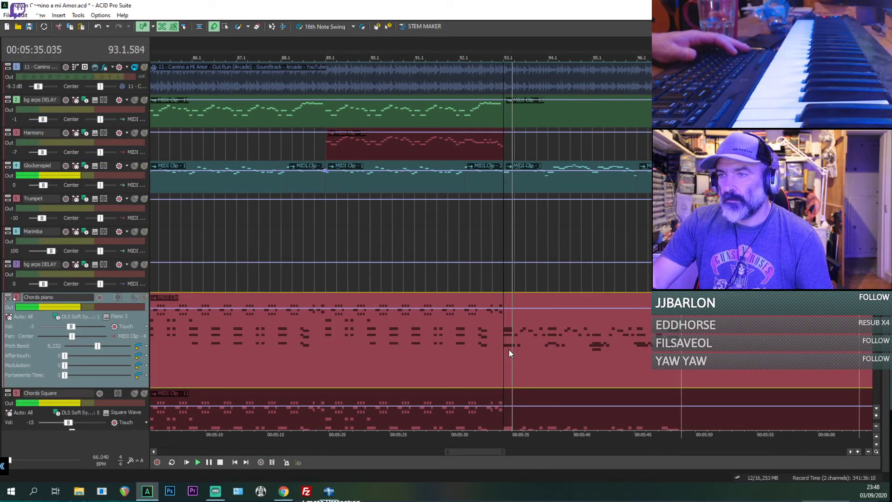
pyautogui.scroll(-3, 399, 246)
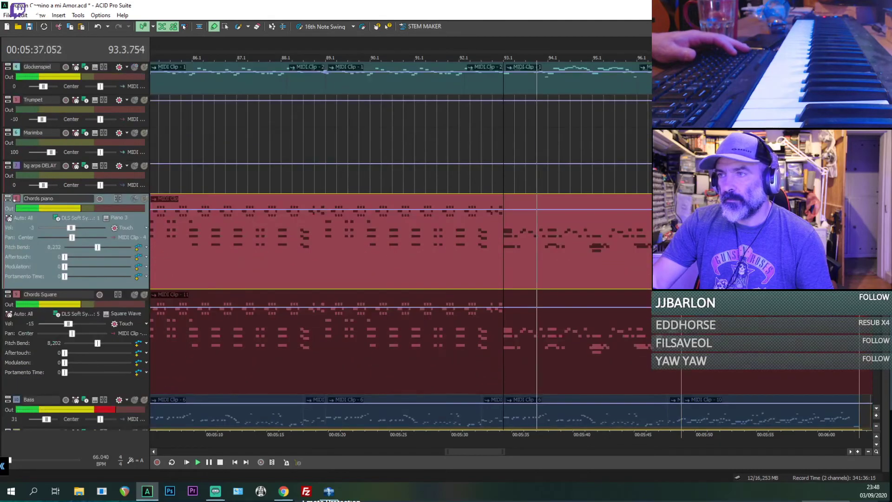
# Step: Audition the Chords piano part around bars 76, 81, 33 and 55 for a passage to reuse in the closing section
pyautogui.scroll(-4, 453, 249)
pyautogui.click(236, 249)
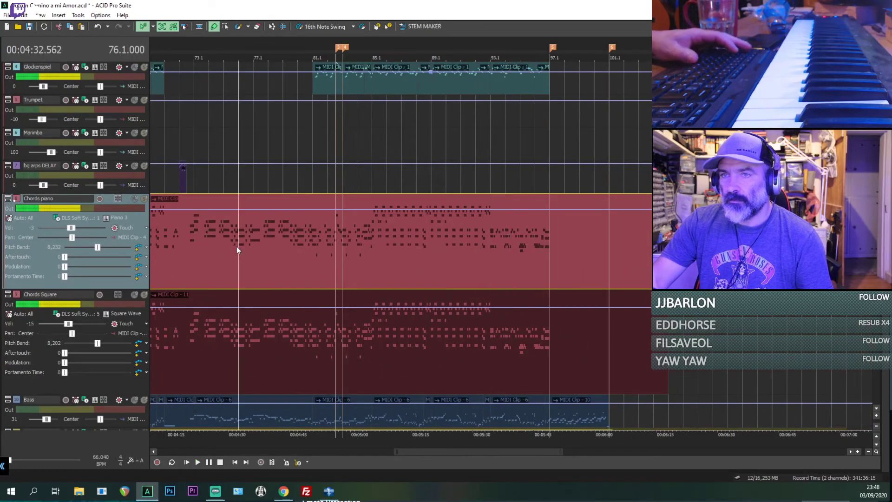
pyautogui.press('space')
pyautogui.scroll(-4, 308, 247)
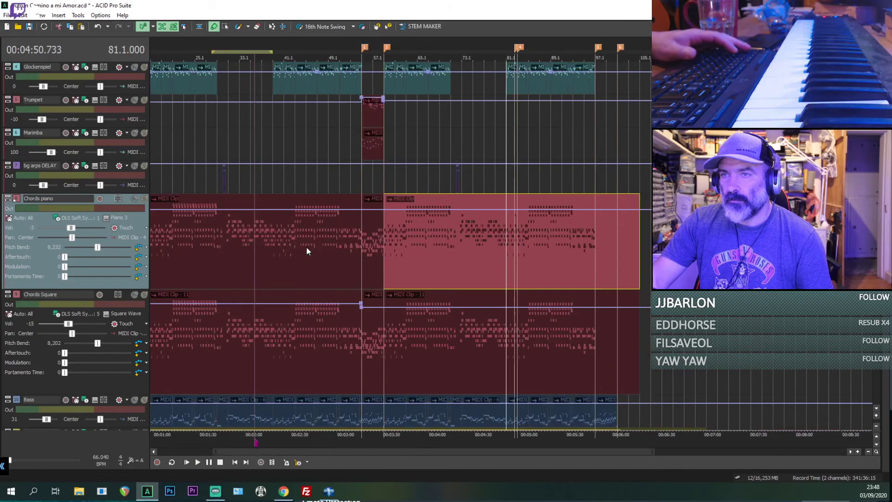
pyautogui.click(305, 247)
pyautogui.click(239, 247)
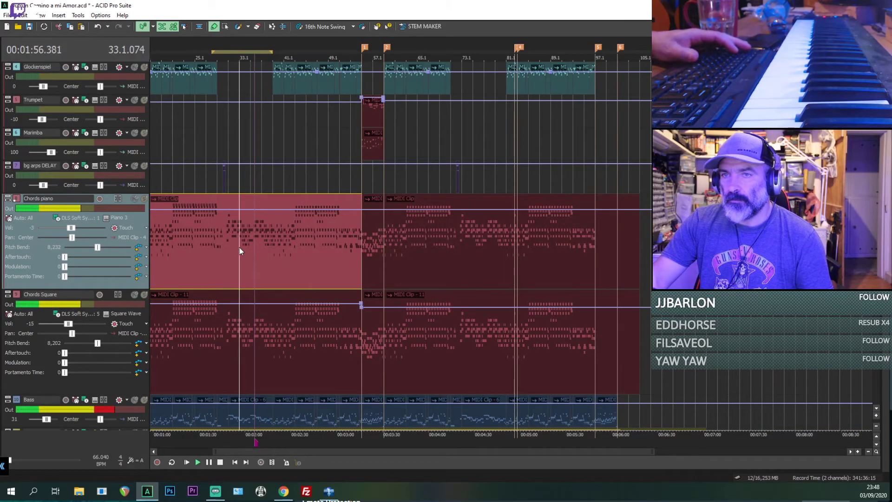
pyautogui.click(316, 248)
pyautogui.click(372, 245)
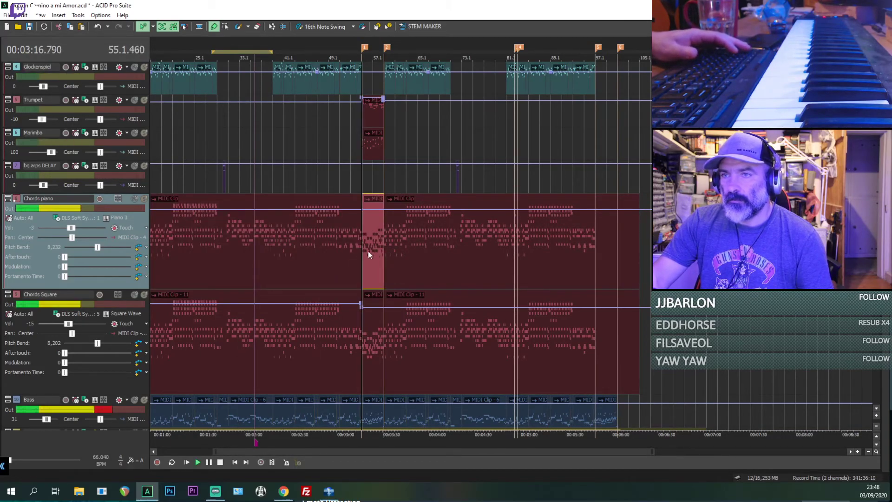
# Step: Play the Chords piano passage from about bar 27 into bar 30 and examine its note pattern after bar 29
pyautogui.click(208, 253)
pyautogui.press('space')
pyautogui.scroll(4, 249, 251)
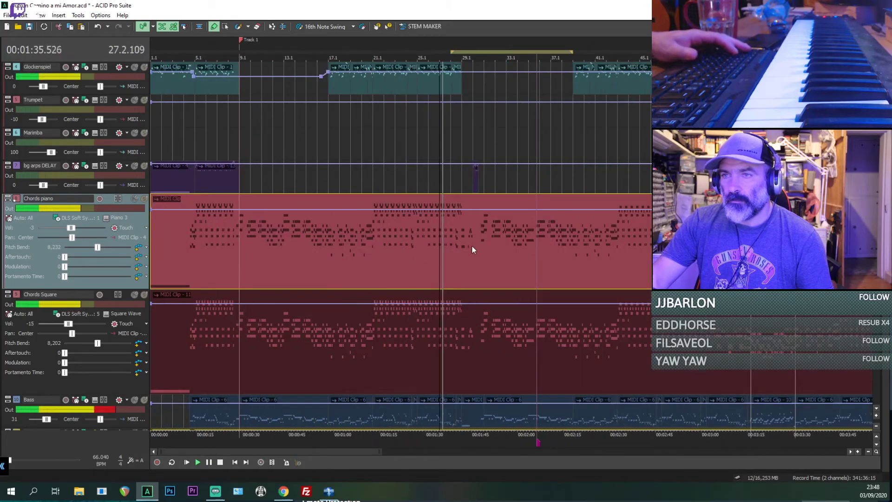
pyautogui.scroll(3, 465, 254)
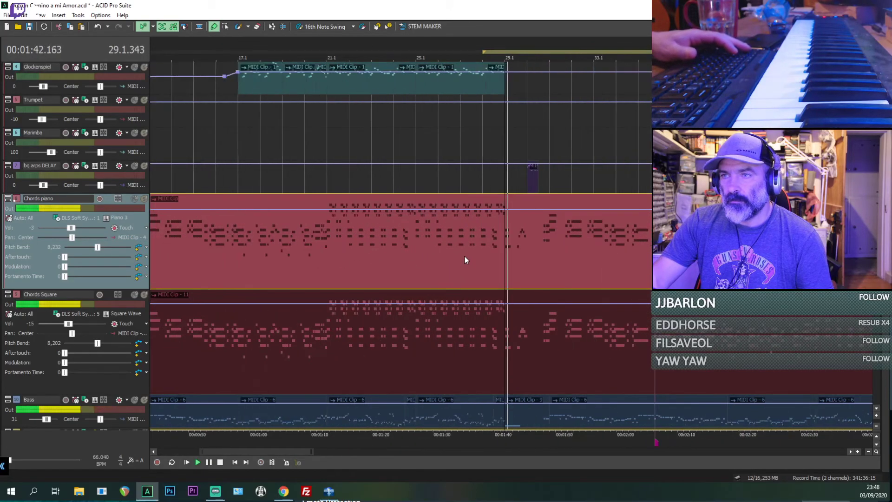
pyautogui.scroll(3, 528, 241)
pyautogui.scroll(-3, 530, 244)
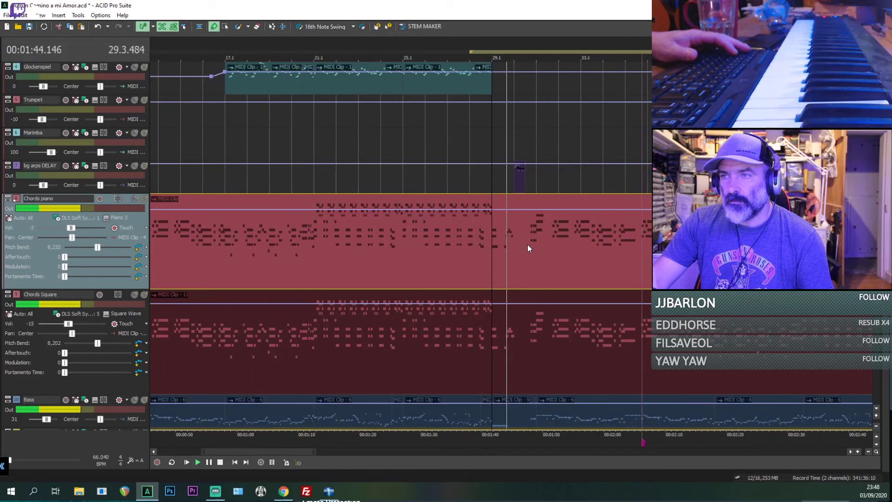
pyautogui.scroll(-6, 527, 244)
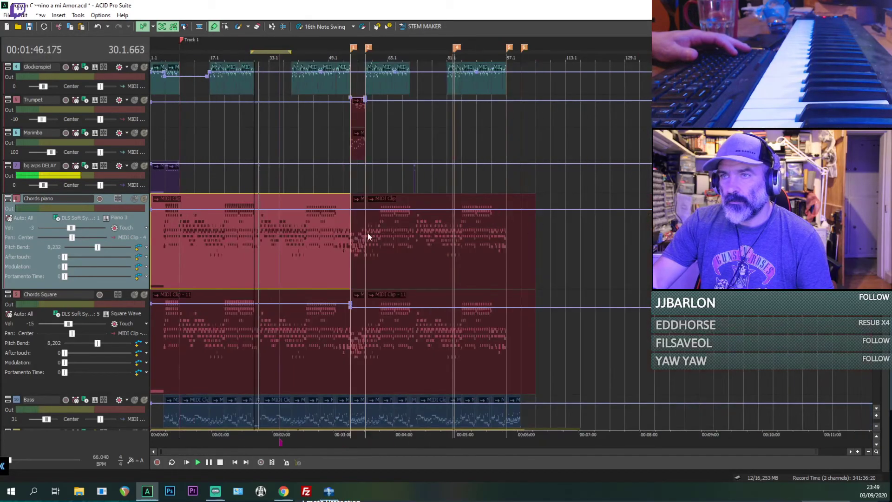
# Step: Split the Chords piano and Chords Square clips at bar 51 and copy both pieces spanning bars 51 to 55
pyautogui.click(335, 241)
pyautogui.scroll(2, 335, 239)
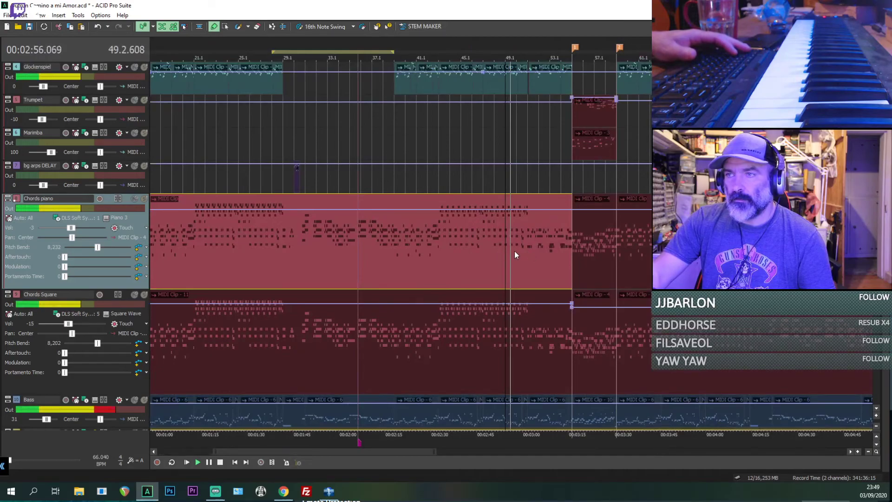
pyautogui.scroll(1, 521, 249)
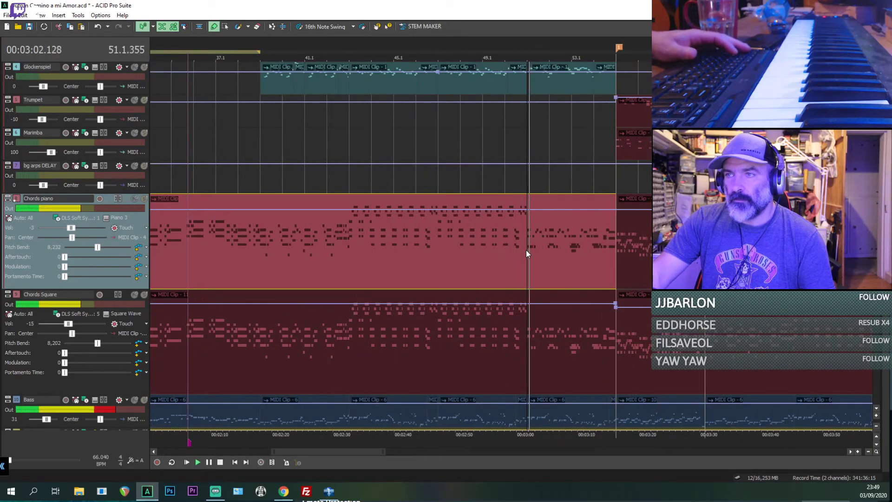
pyautogui.press('space')
pyautogui.scroll(2, 526, 250)
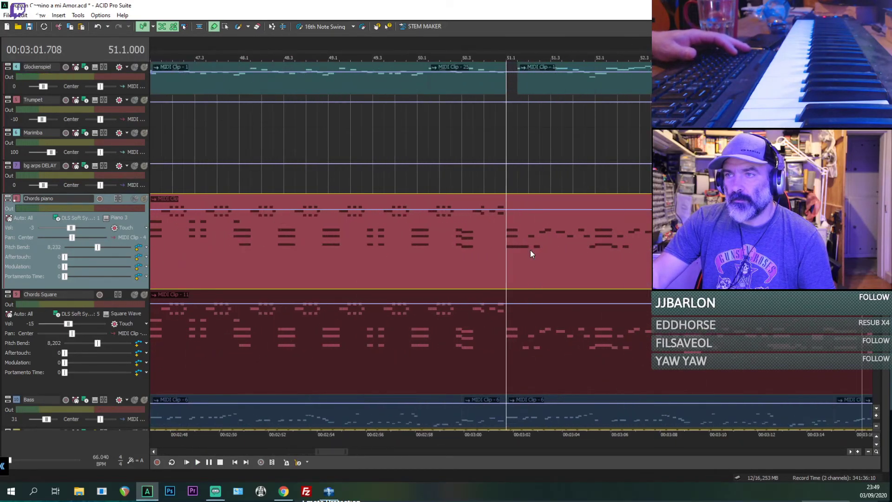
pyautogui.press('space')
pyautogui.click(511, 335)
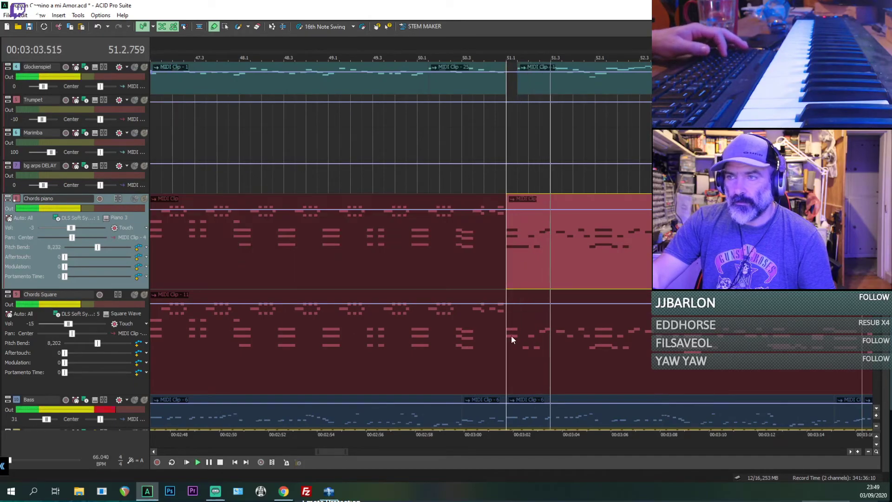
pyautogui.scroll(-2, 522, 264)
pyautogui.keyDown('ctrl'); pyautogui.click(535, 350); pyautogui.keyUp('ctrl')
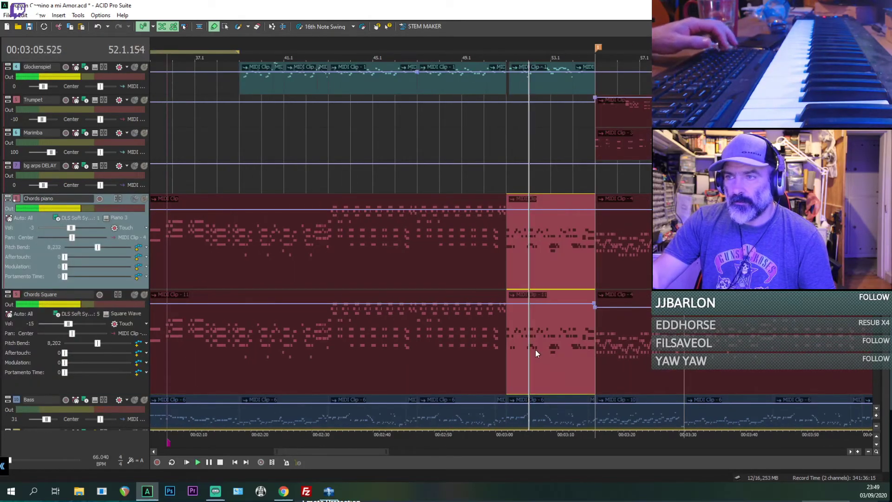
pyautogui.scroll(-5, 565, 312)
# Step: Split the last Chords piano and Chords Square clips at bar 93 and delete both pieces after the cut
pyautogui.click(673, 255)
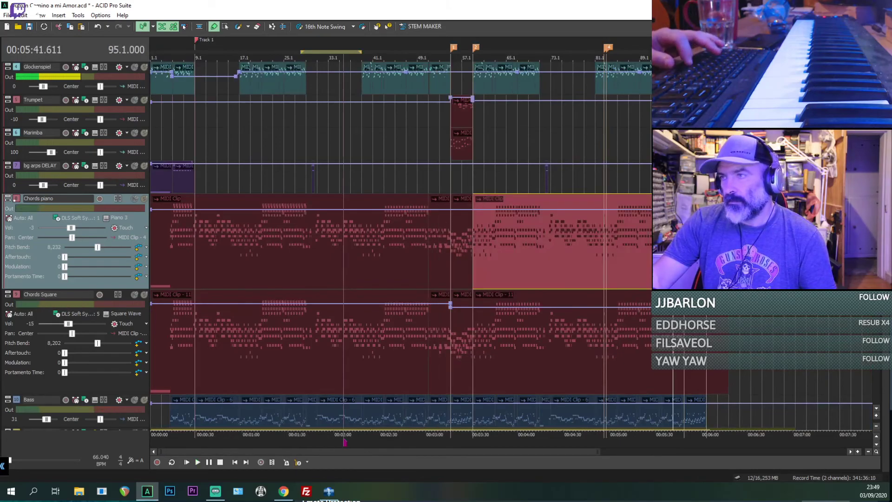
pyautogui.scroll(4, 673, 255)
pyautogui.click(476, 248)
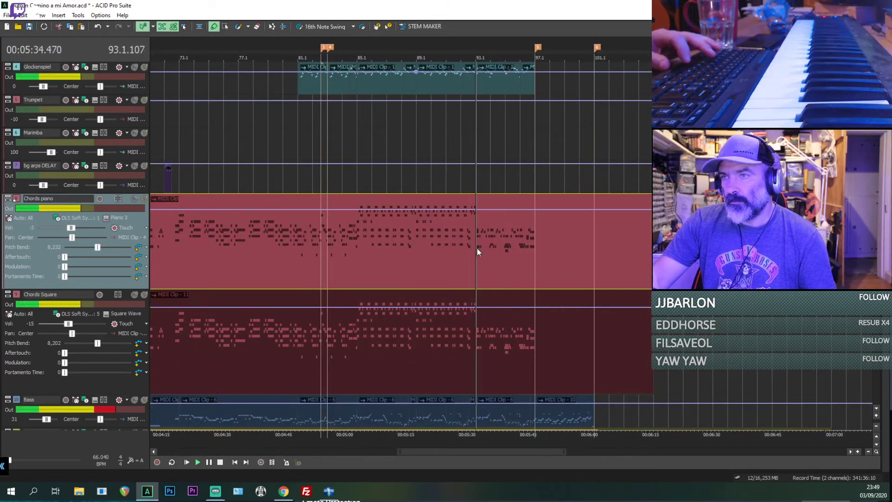
pyautogui.press('s')
pyautogui.click(482, 341)
pyautogui.press('s')
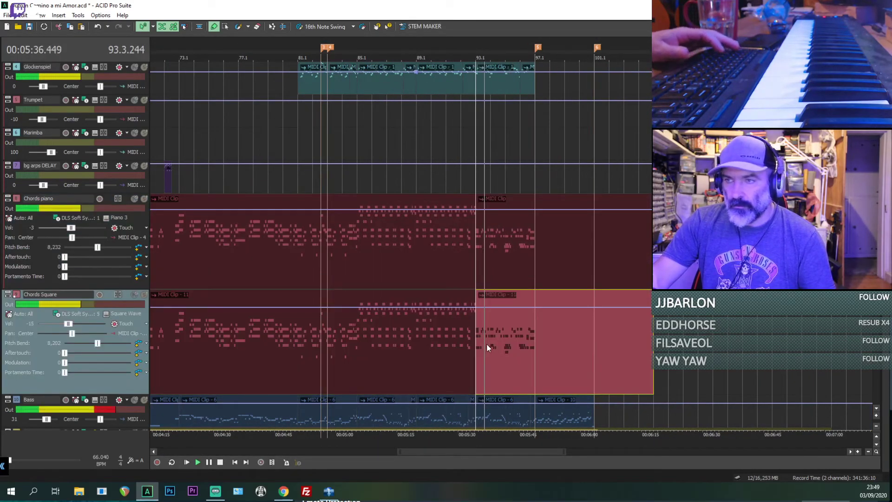
pyautogui.press('Delete')
pyautogui.click(494, 254)
pyautogui.press('Delete')
# Step: Paste the copied chord clips at bar 93 on both chord tracks and play across the join
pyautogui.click(475, 252)
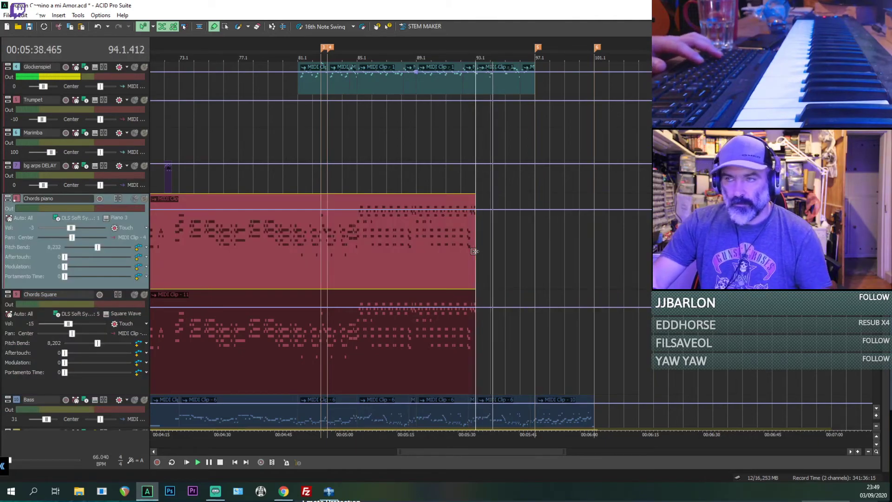
pyautogui.hotkey('ctrl', 'v')
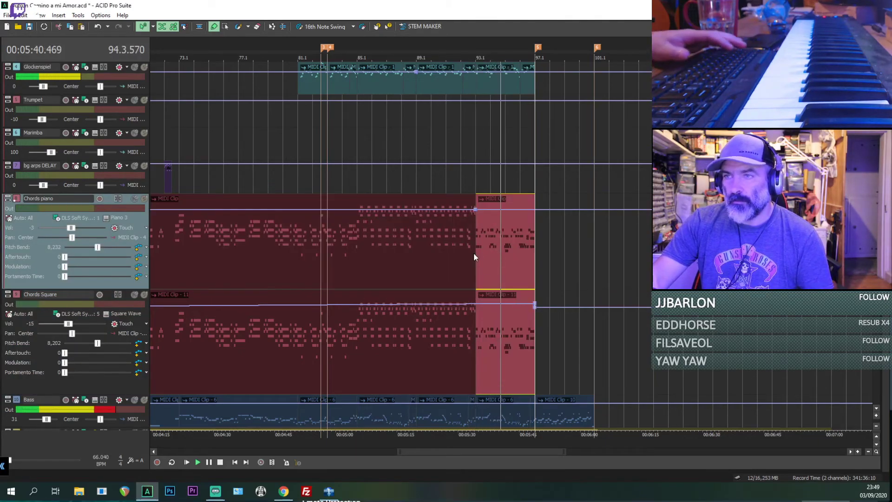
pyautogui.click(473, 255)
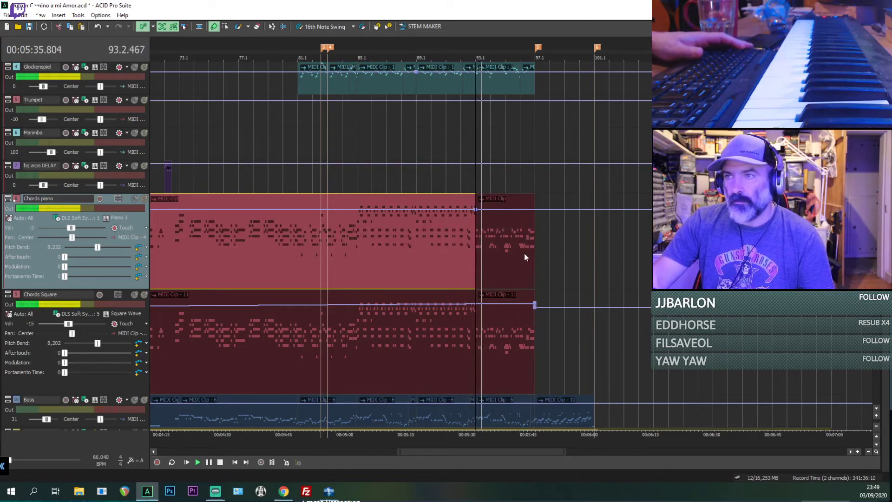
# Step: Extend the end of the last Chords piano clip about a quarter bar past bar 97
pyautogui.click(538, 247)
pyautogui.scroll(3, 540, 247)
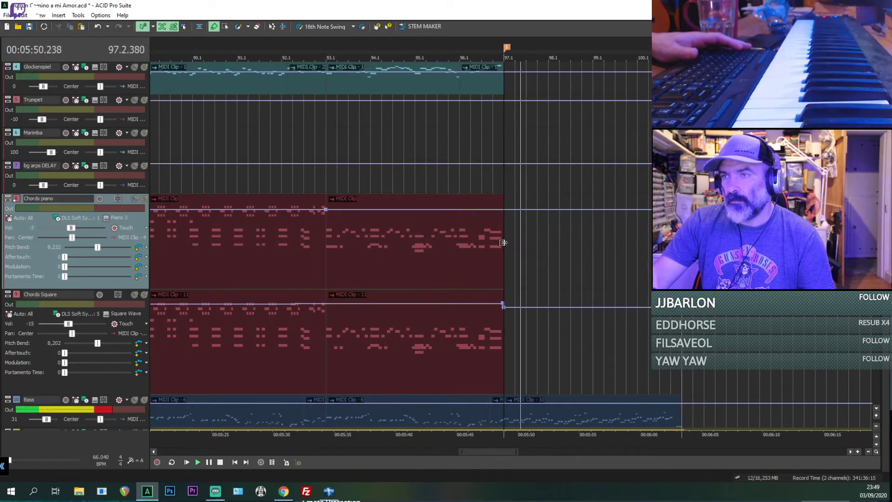
pyautogui.moveTo(503, 242)
pyautogui.mouseDown()
pyautogui.moveTo(547, 243)
pyautogui.moveTo(494, 243)
pyautogui.moveTo(514, 242)
pyautogui.mouseUp()
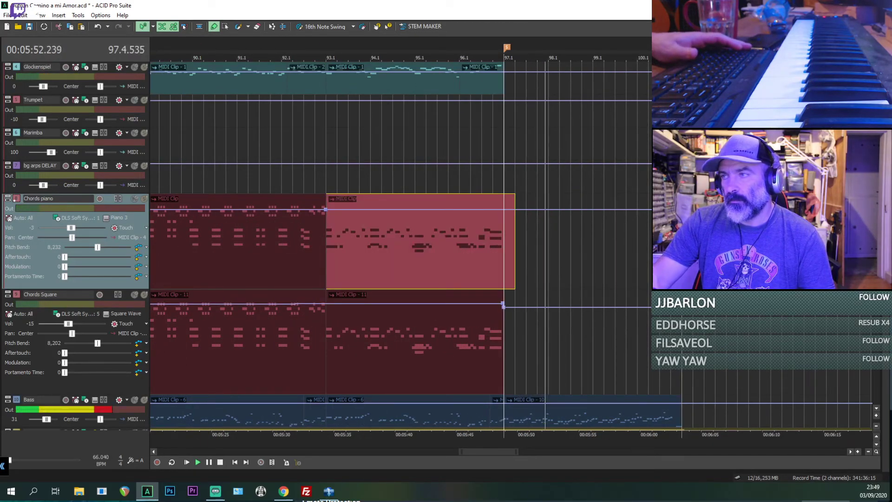
pyautogui.scroll(3, 437, 246)
pyautogui.scroll(-4, 577, 180)
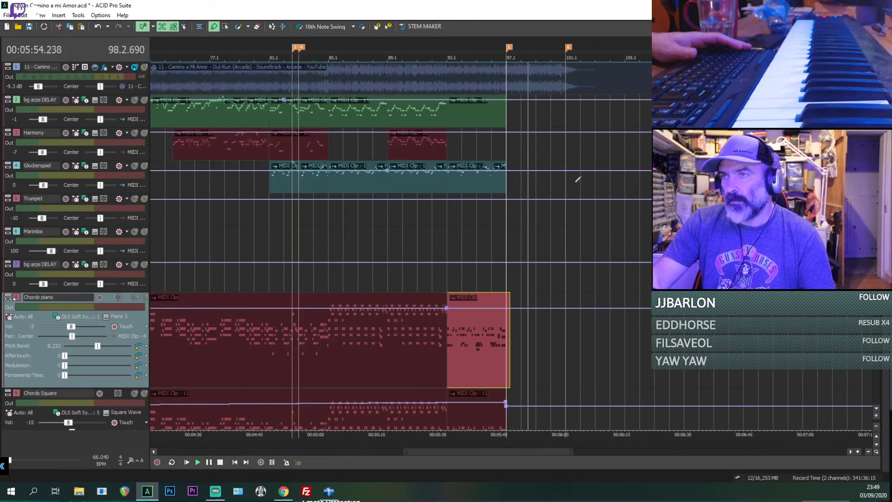
# Step: Play the mix around bar 71 to check the passage leading into bar 73
pyautogui.click(319, 121)
pyautogui.press('space')
pyautogui.scroll(2, 321, 123)
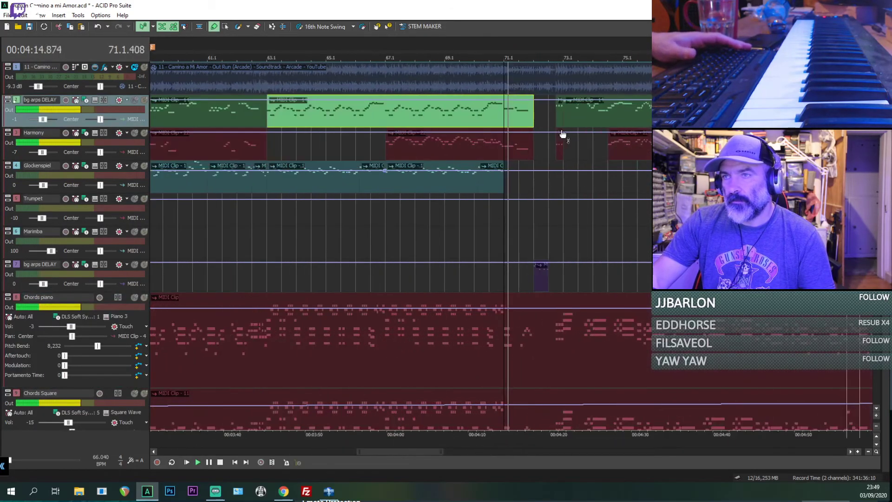
pyautogui.scroll(-1, 538, 124)
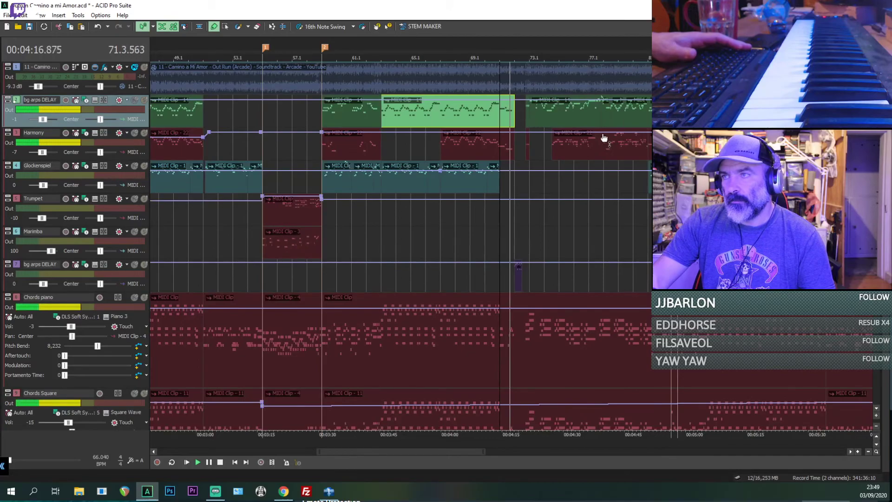
pyautogui.scroll(-1, 580, 139)
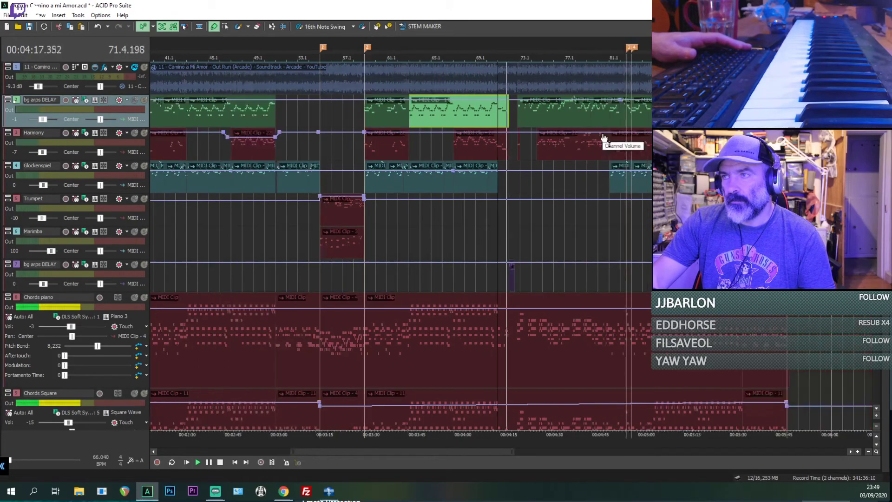
# Step: Copy the Trumpet, Marimba, Chords piano and Chords Square clips from marker 1 at bar 55 and paste them at marker 5, bar 97
pyautogui.click(322, 208)
pyautogui.press('space')
pyautogui.press('space')
pyautogui.keyDown('shift'); pyautogui.click(356, 418); pyautogui.keyUp('shift')
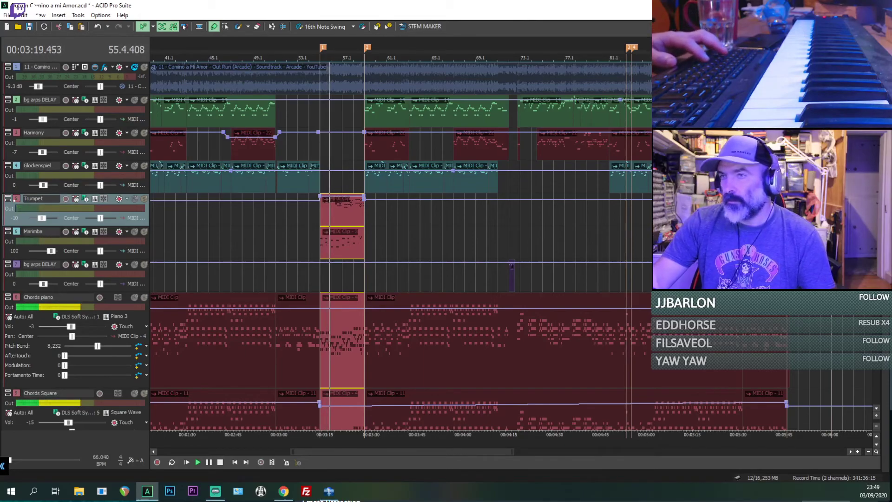
pyautogui.press('5')
pyautogui.hotkey('ctrl', 'v')
pyautogui.press('5')
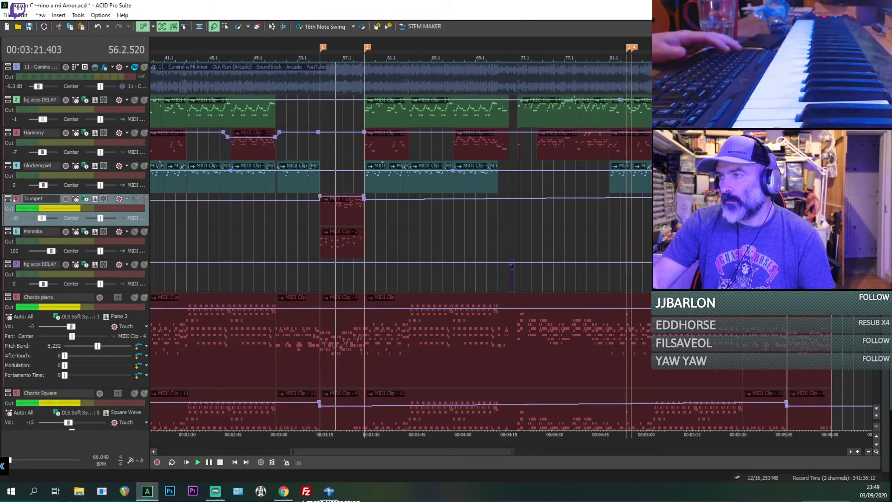
# Step: Play the pasted section from bar 97 through the song's end and inspect its clips across all tracks
pyautogui.press('space')
pyautogui.press('space')
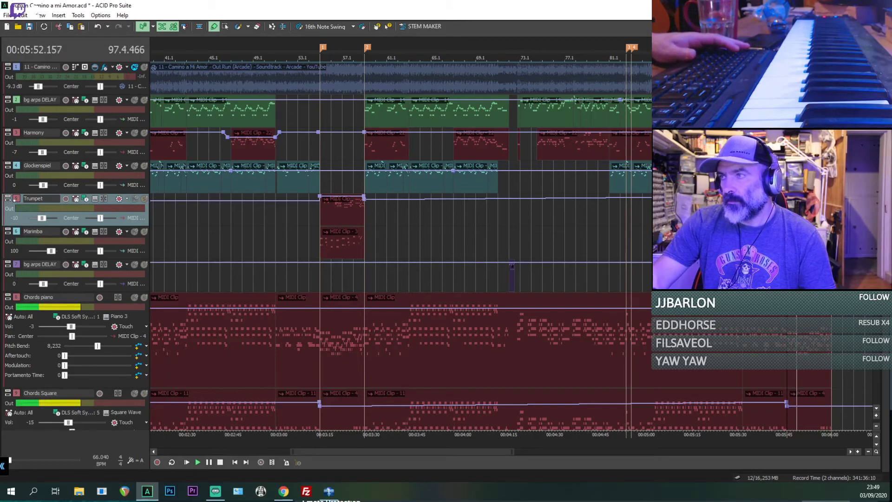
pyautogui.scroll(-7, 400, 246)
pyautogui.scroll(1, 399, 246)
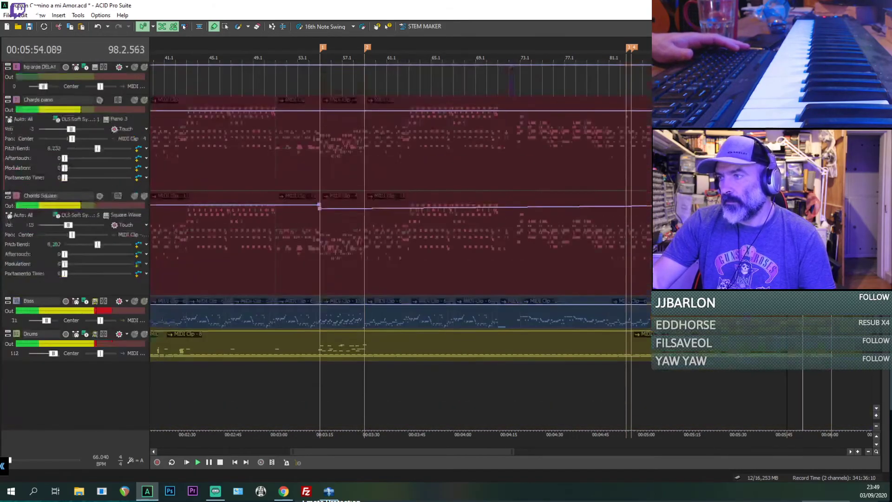
pyautogui.scroll(6, 399, 246)
pyautogui.click(820, 110)
pyautogui.scroll(3, 820, 111)
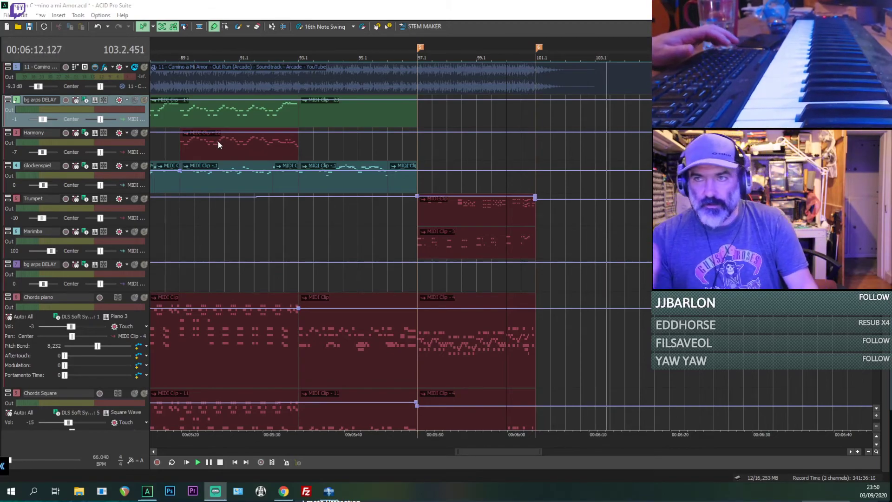
# Step: Return the playhead to bar 89, stop playback and save the project
pyautogui.click(187, 212)
pyautogui.press('space')
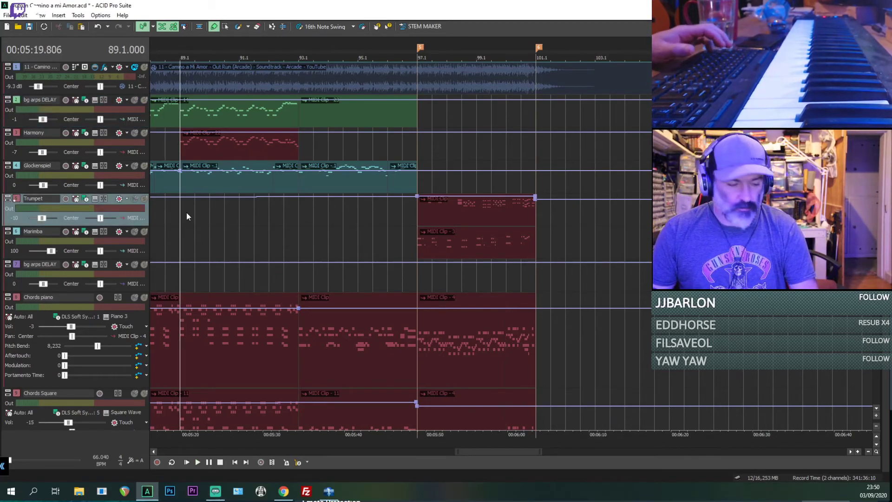
pyautogui.hotkey('ctrl', 's')
# Step: Play the song from the beginning with the original recording and the upper bg arps DELAY track soloed for comparison
pyautogui.scroll(-5, 188, 214)
pyautogui.scroll(-2, 188, 213)
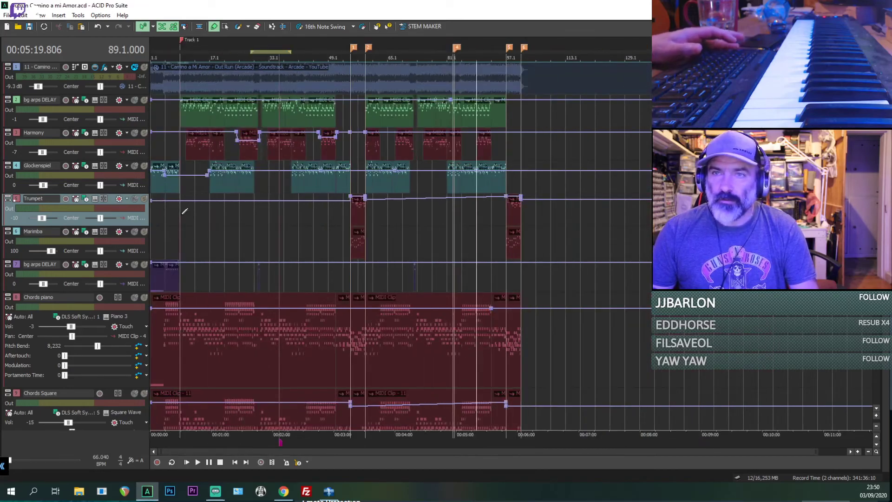
pyautogui.click(151, 228)
pyautogui.press('space')
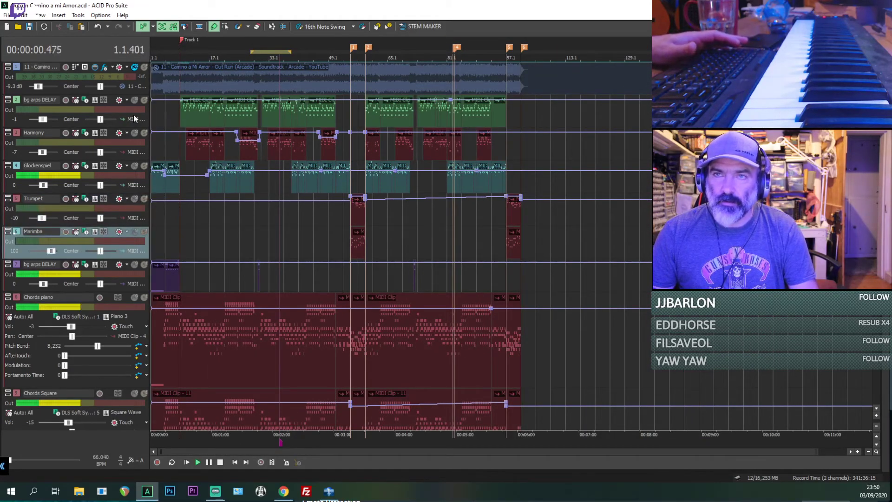
pyautogui.click(144, 67)
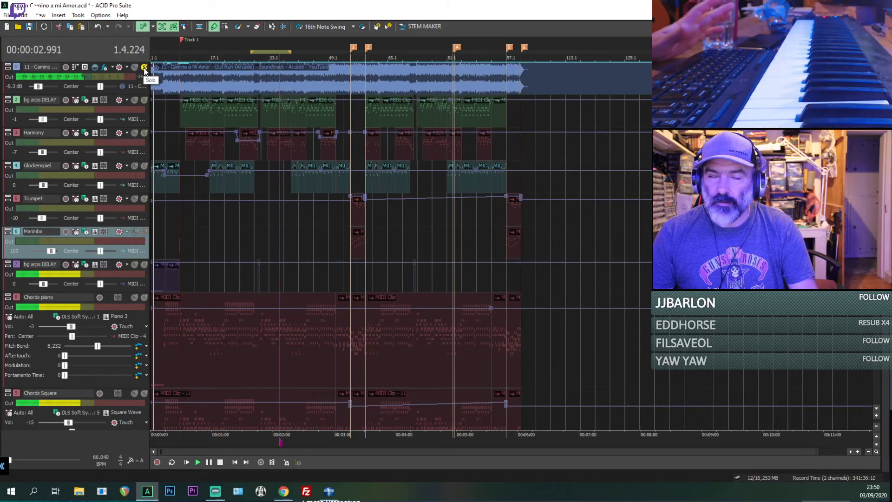
pyautogui.click(143, 98)
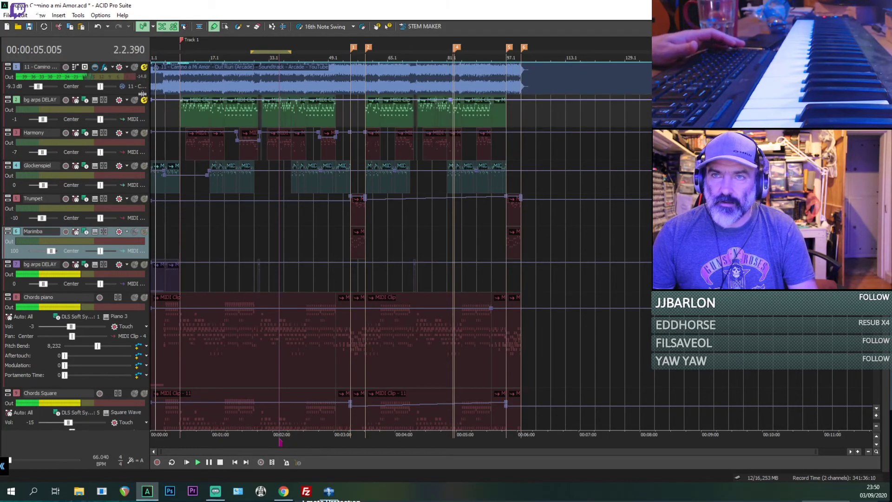
# Step: Unsolo the upper bg arps DELAY track and mute the original recording to hear the full arrangement, saving the project
pyautogui.click(144, 101)
pyautogui.scroll(2, 136, 69)
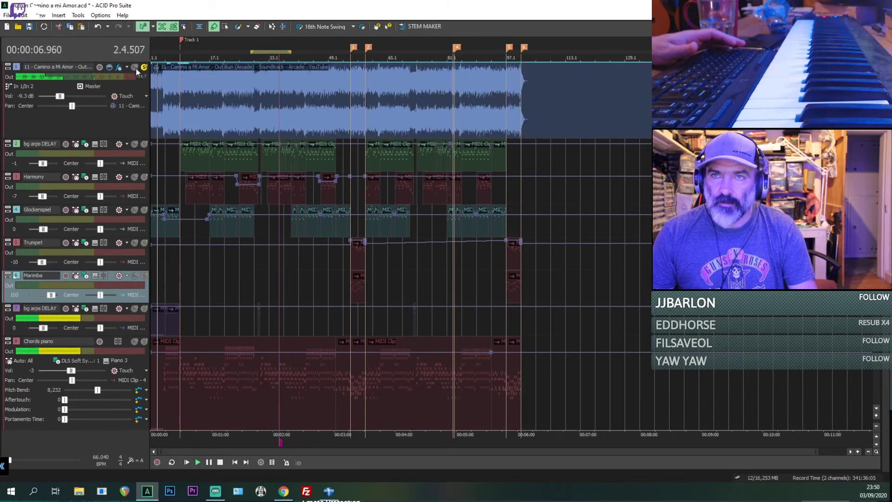
pyautogui.click(135, 69)
pyautogui.hotkey('ctrl', 's')
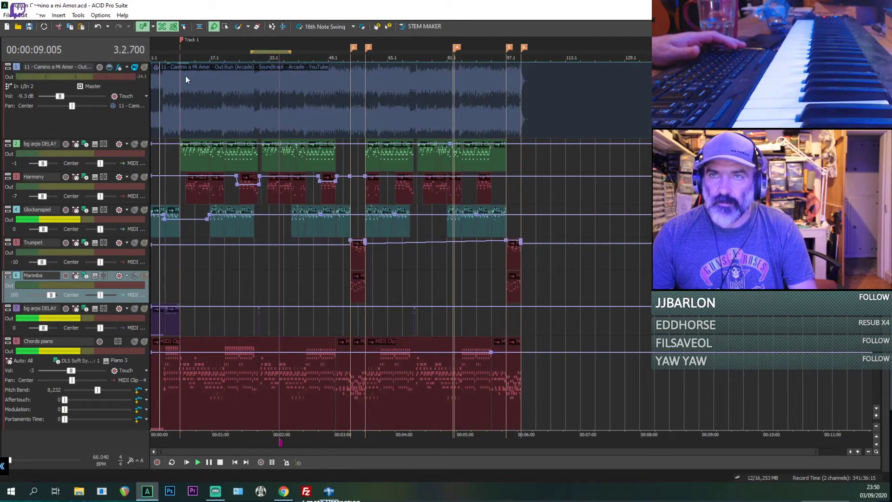
# Step: Solo the original recording briefly and mute it again to compare the intro with the arrangement
pyautogui.scroll(1, 185, 77)
pyautogui.click(144, 67)
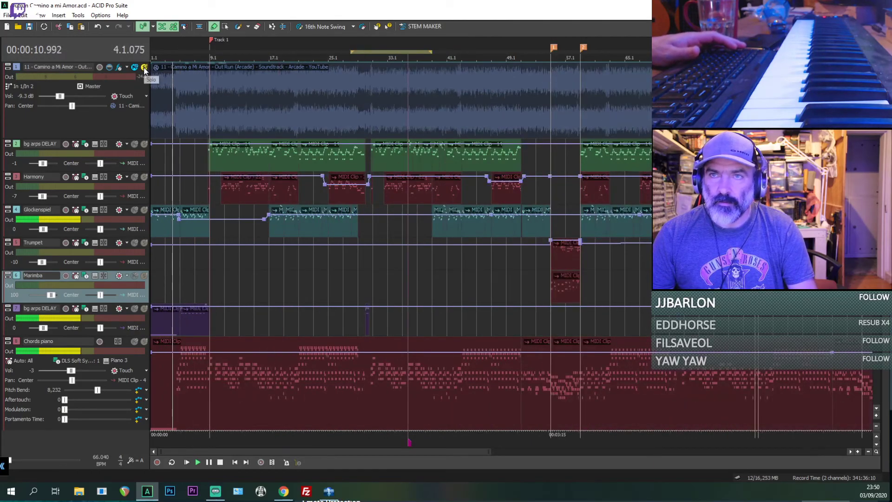
pyautogui.click(144, 68)
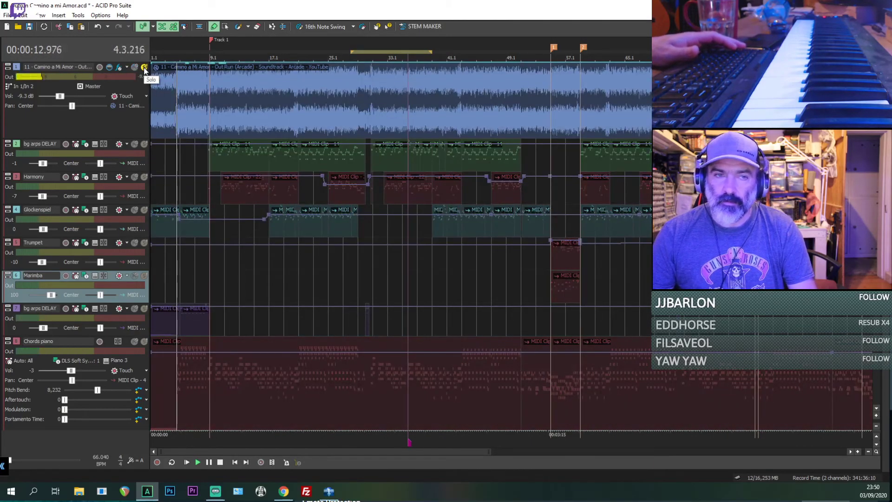
pyautogui.click(134, 68)
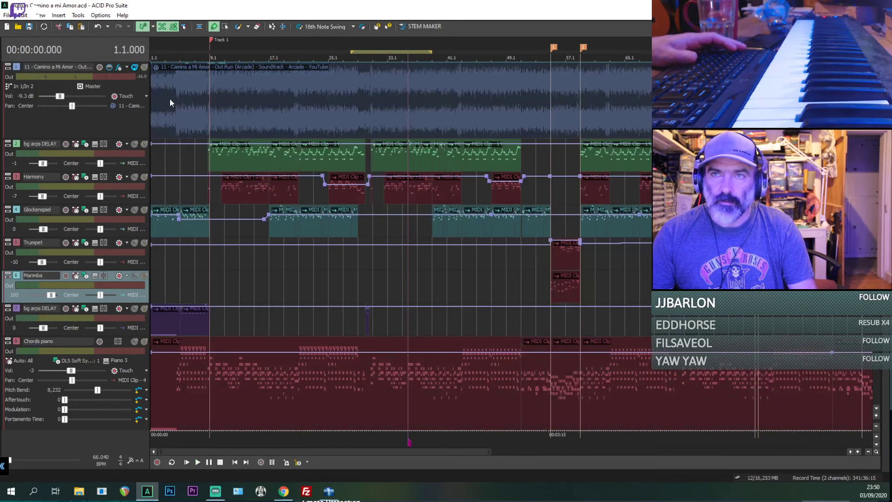
# Step: Play the arrangement from bar 4 with the original muted, and check the chord, bass and drum tracks
pyautogui.click(170, 98)
pyautogui.scroll(4, 198, 109)
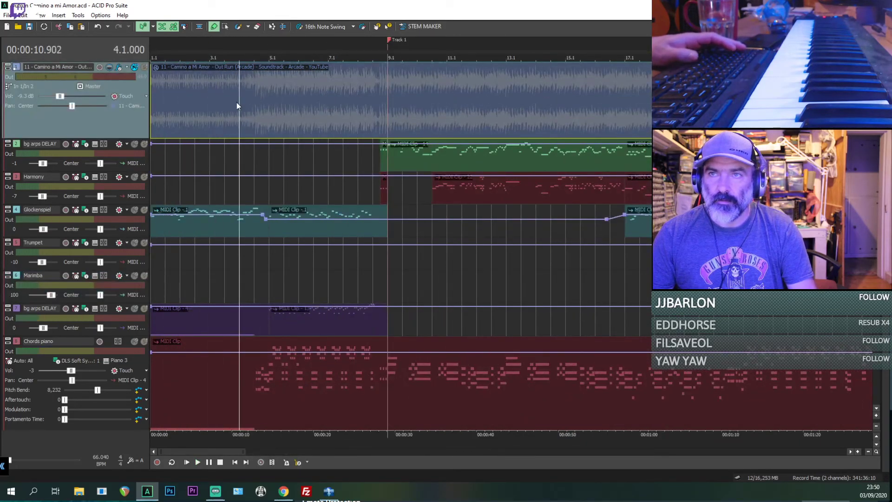
pyautogui.scroll(2, 247, 106)
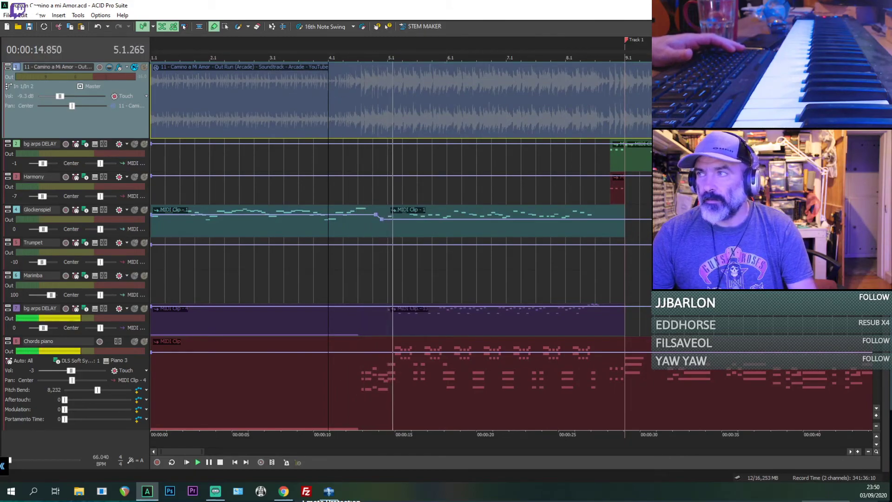
pyautogui.scroll(-5, 400, 246)
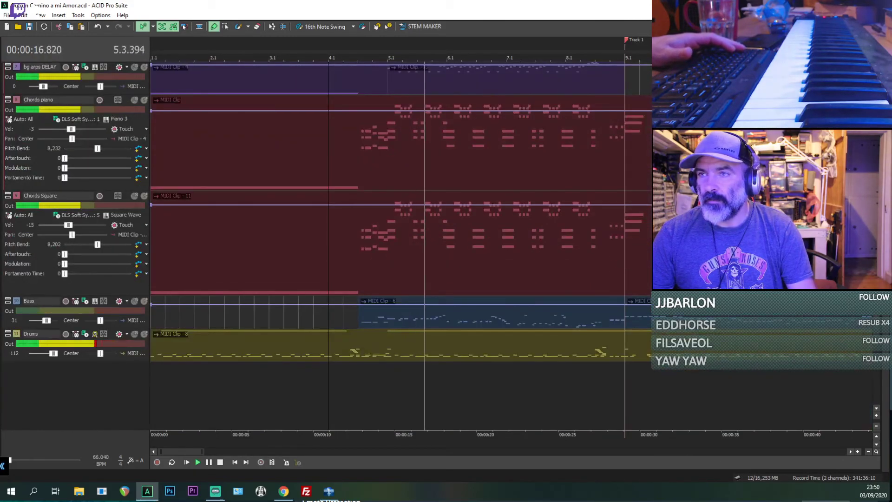
pyautogui.scroll(-1, 400, 247)
pyautogui.scroll(3, 400, 246)
pyautogui.press('space')
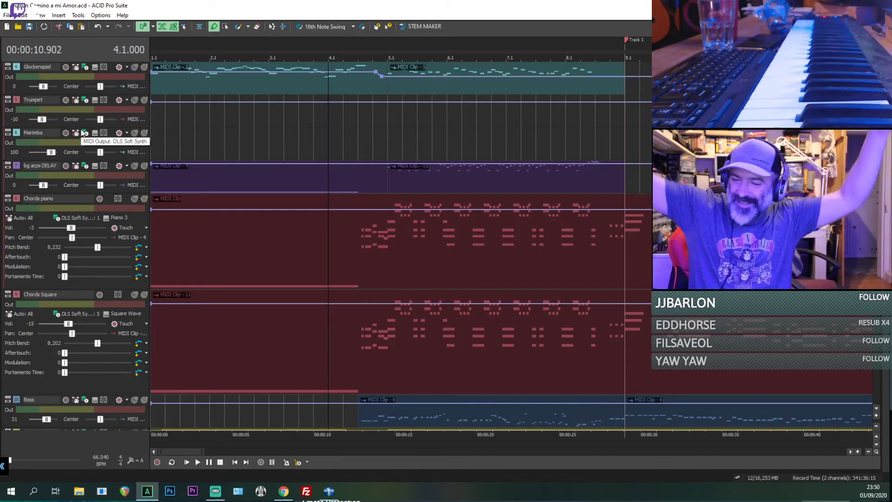
# Step: Solo the original recording track in place of muting it
pyautogui.click(277, 99)
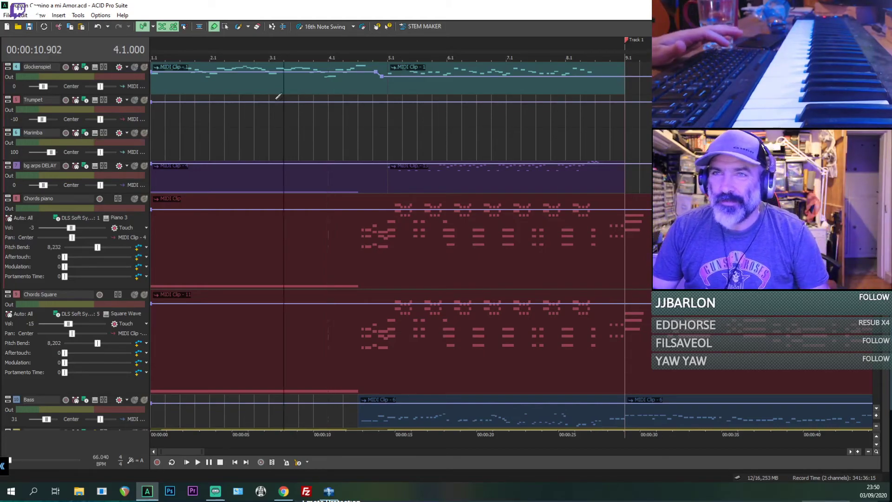
pyautogui.scroll(-5, 270, 118)
pyautogui.scroll(-3, 271, 116)
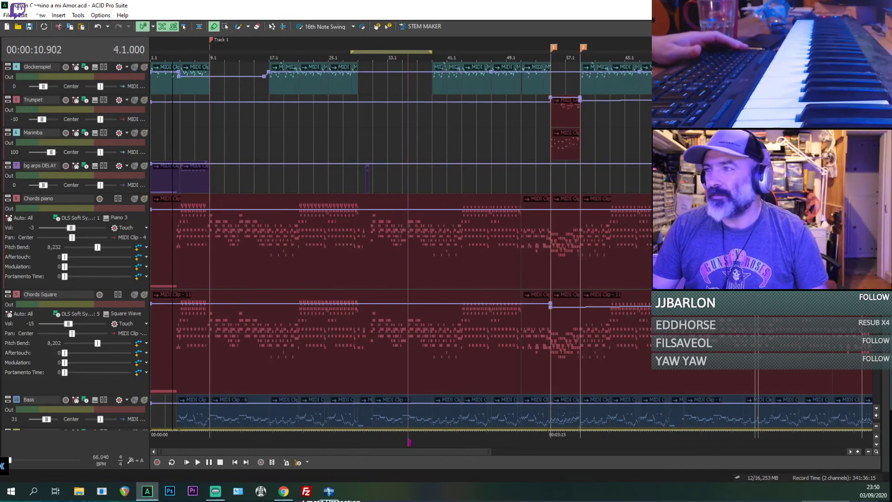
pyautogui.scroll(4, 405, 131)
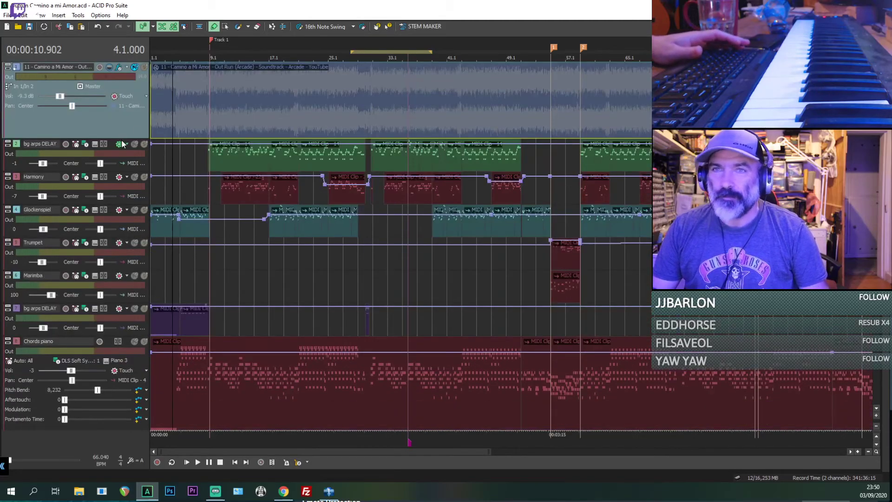
pyautogui.click(144, 67)
pyautogui.scroll(3, 156, 104)
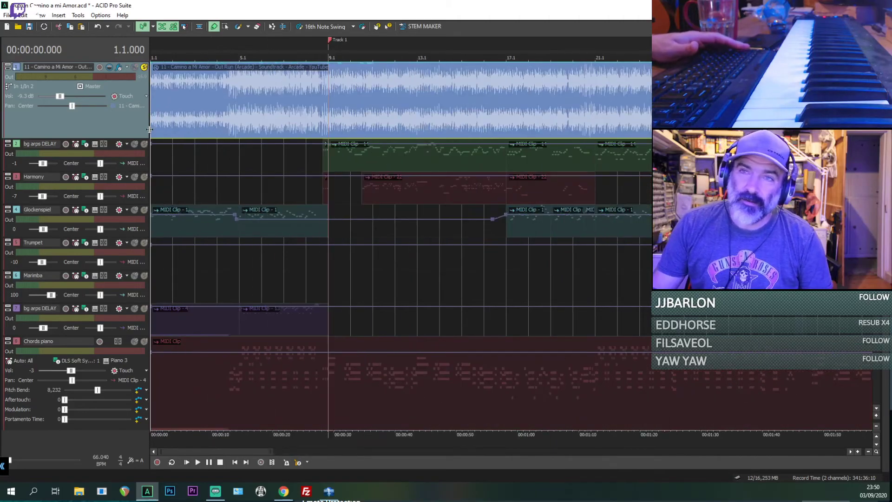
# Step: Enlarge the original recording's track to examine its waveform at bar 4, and shrink the track back
pyautogui.moveTo(141, 139); pyautogui.dragTo(140, 213)
pyautogui.scroll(-1, 216, 147)
pyautogui.click(200, 141)
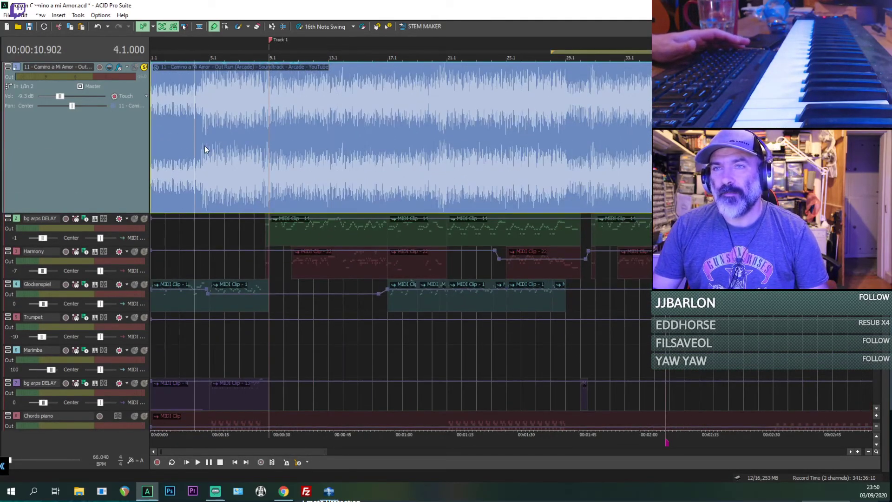
pyautogui.scroll(1, 204, 146)
pyautogui.moveTo(132, 213); pyautogui.dragTo(132, 141)
# Step: Reduce the heights of the Chords piano and Chords Square tracks for a more compact arrangement view
pyautogui.scroll(-1, 478, 158)
pyautogui.scroll(-3, 478, 158)
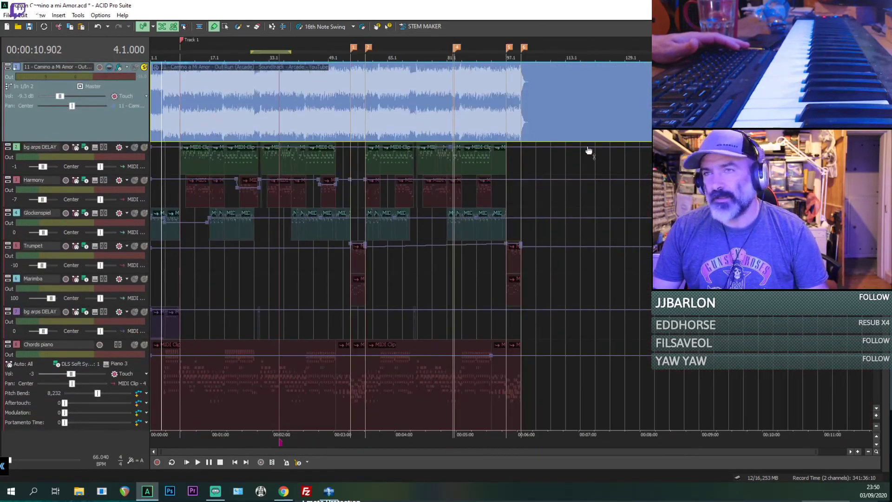
pyautogui.scroll(-5, 400, 246)
pyautogui.scroll(5, 401, 246)
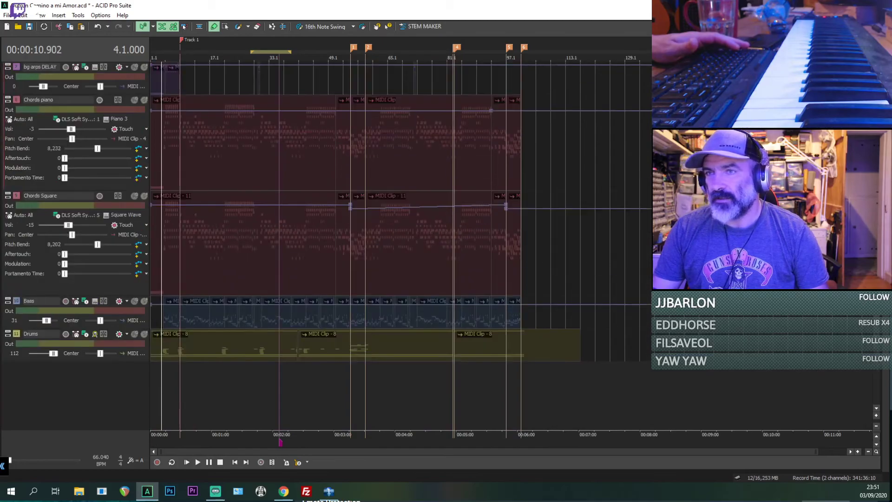
pyautogui.scroll(3, 401, 246)
pyautogui.scroll(-6, 401, 246)
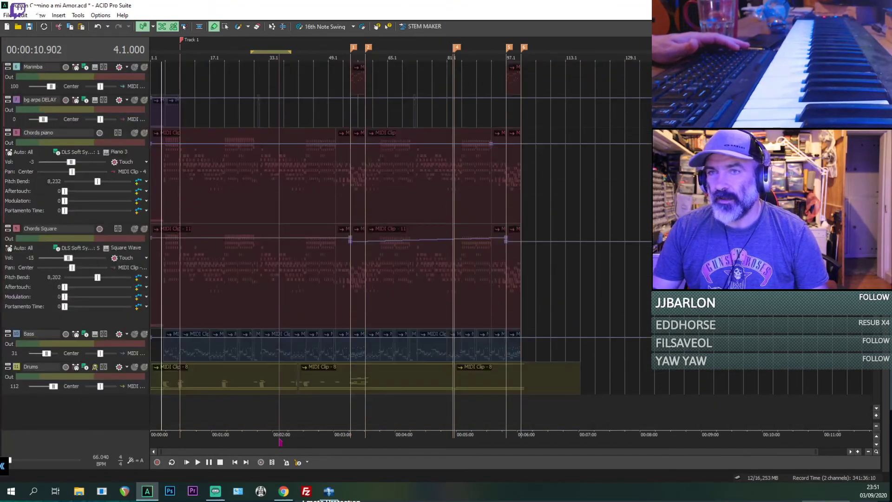
pyautogui.moveTo(121, 223); pyautogui.dragTo(123, 177)
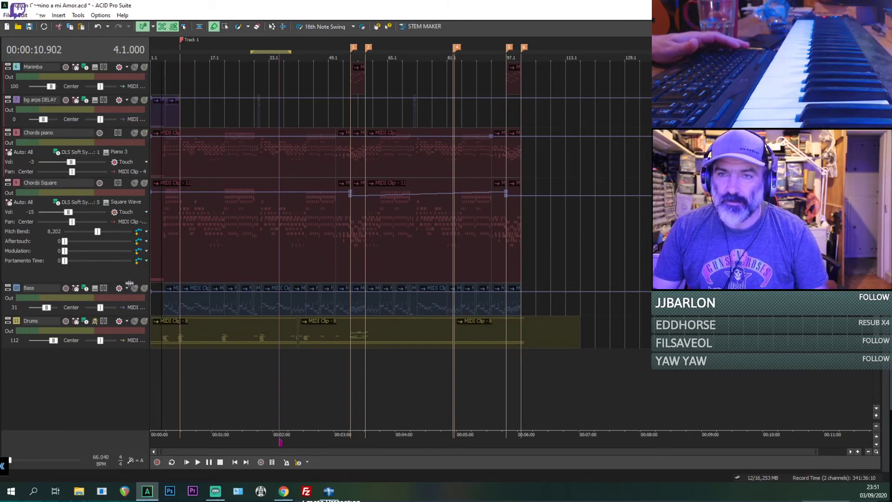
pyautogui.moveTo(129, 283); pyautogui.dragTo(122, 250)
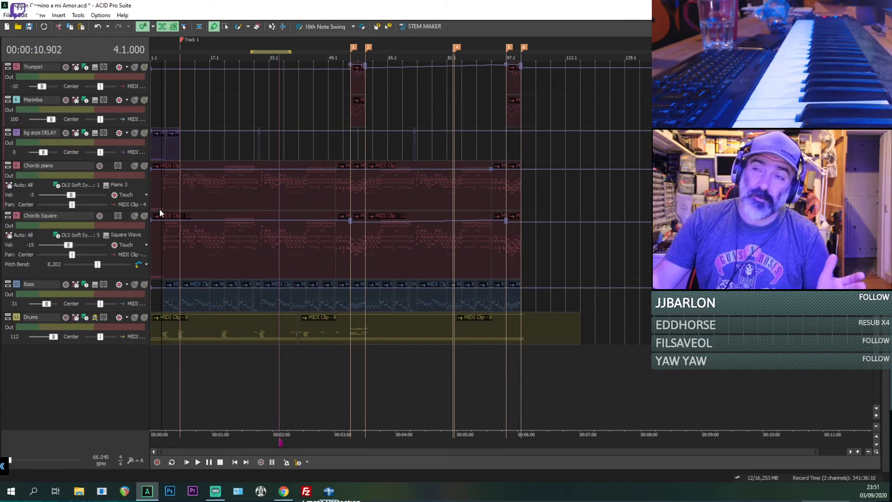
# Step: Examine the opening Chords piano clip around bar 4, placing the playhead where its chords begin at 4.3
pyautogui.click(153, 191)
pyautogui.scroll(1, 154, 191)
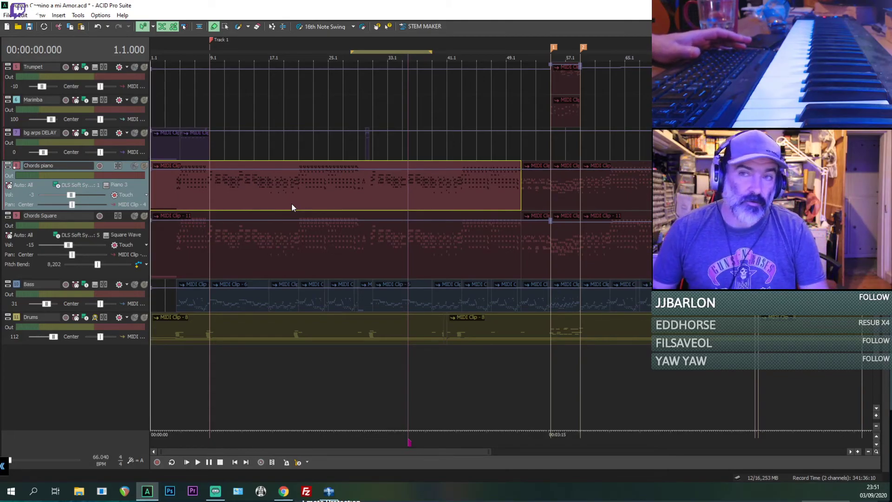
pyautogui.scroll(1, 289, 212)
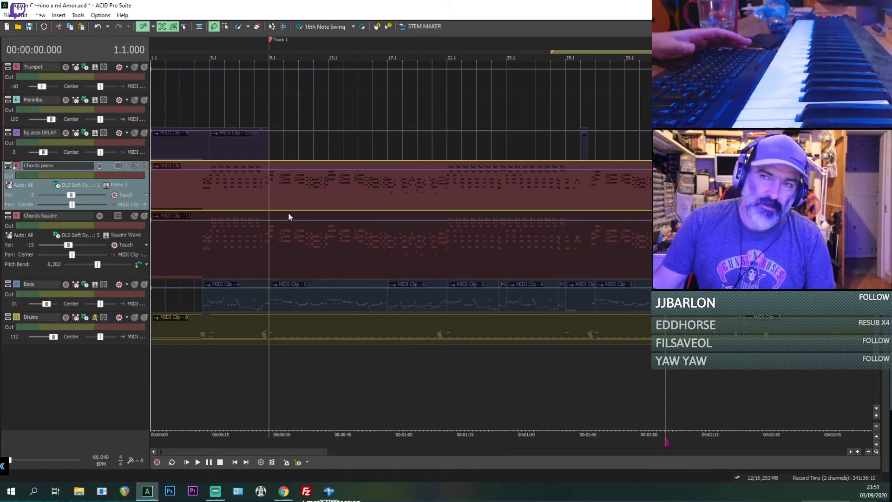
pyautogui.click(199, 191)
pyautogui.scroll(2, 249, 205)
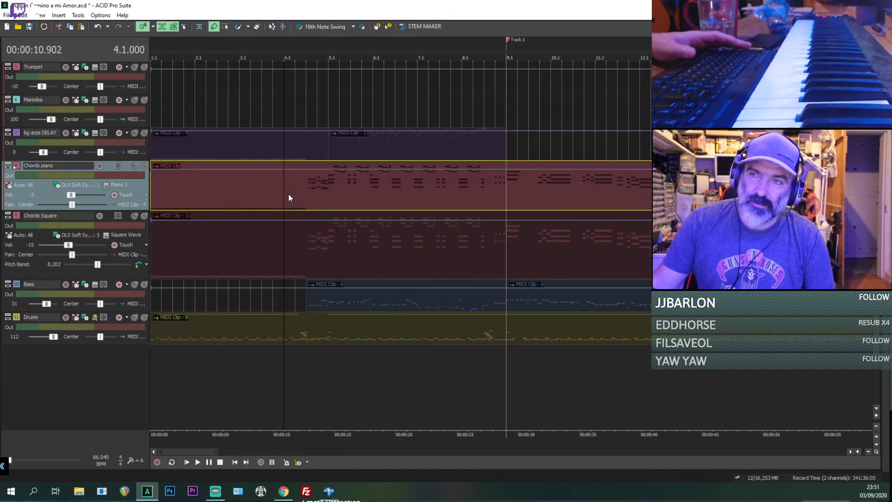
pyautogui.click(306, 183)
pyautogui.scroll(-2, 307, 184)
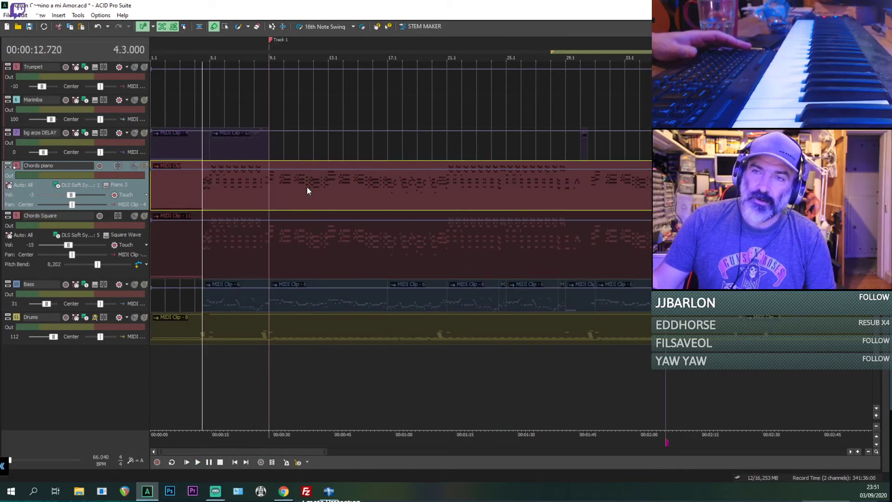
pyautogui.scroll(-3, 306, 186)
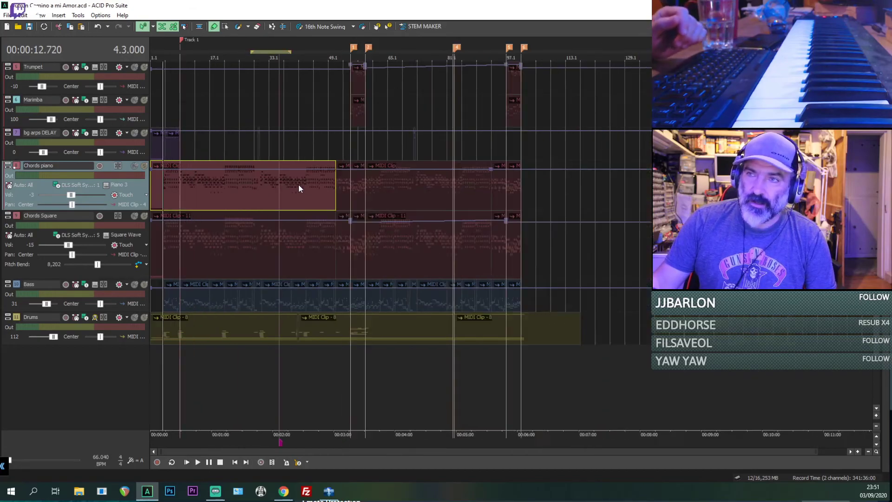
pyautogui.scroll(-1, 298, 184)
pyautogui.scroll(4, 477, 259)
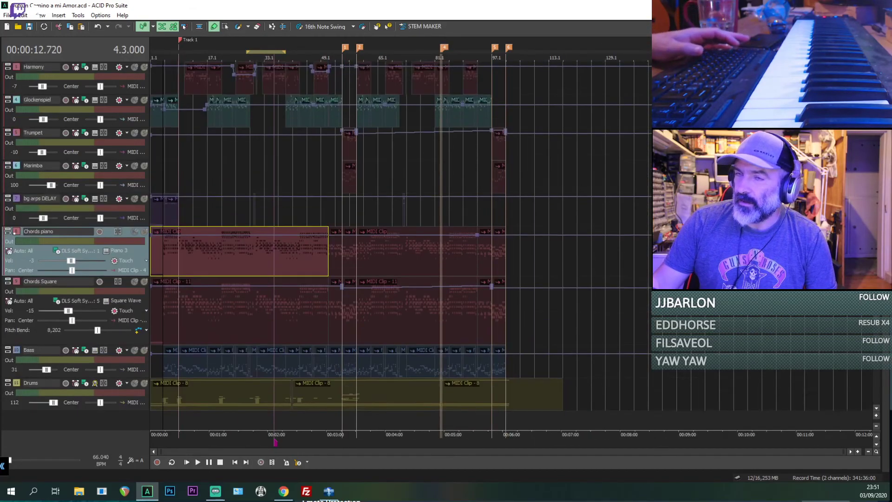
pyautogui.scroll(-5, 477, 259)
# Step: Enlarge the Drums track and examine the first drum clip's notes around bar 4
pyautogui.click(162, 260)
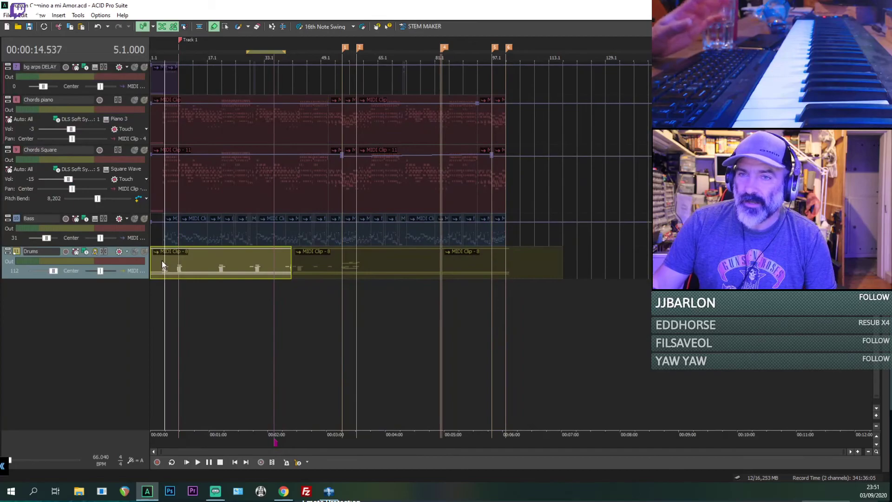
pyautogui.click(457, 257)
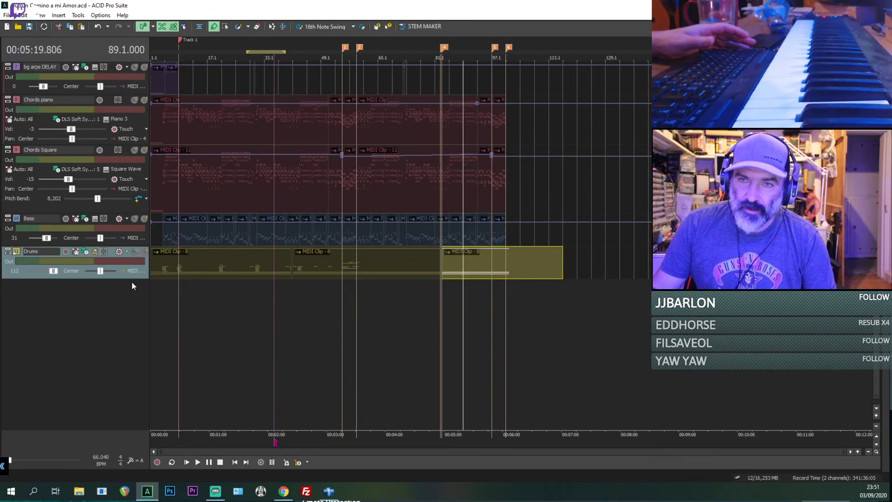
pyautogui.moveTo(132, 279); pyautogui.dragTo(130, 312)
pyautogui.click(157, 276)
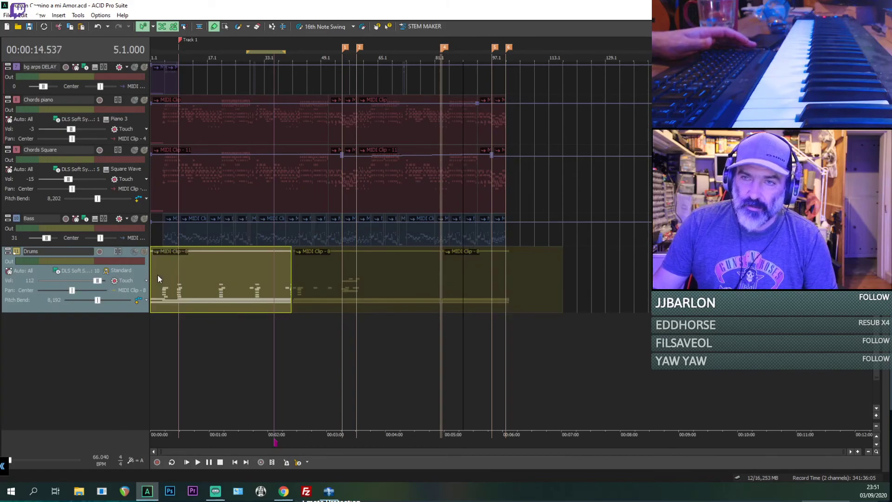
pyautogui.scroll(6, 158, 274)
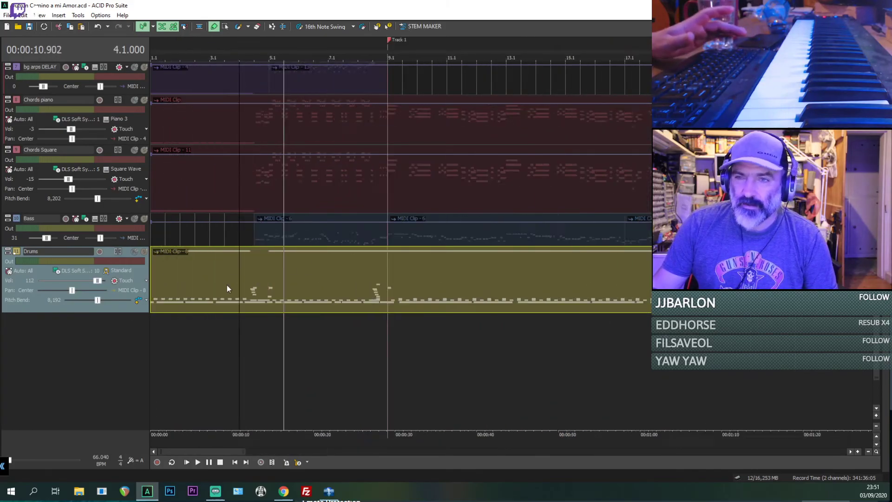
pyautogui.scroll(2, 226, 288)
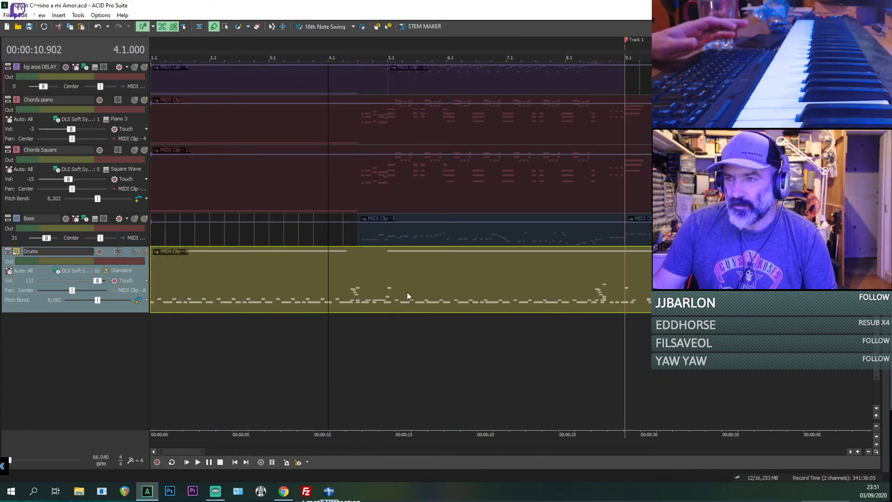
pyautogui.scroll(3, 407, 291)
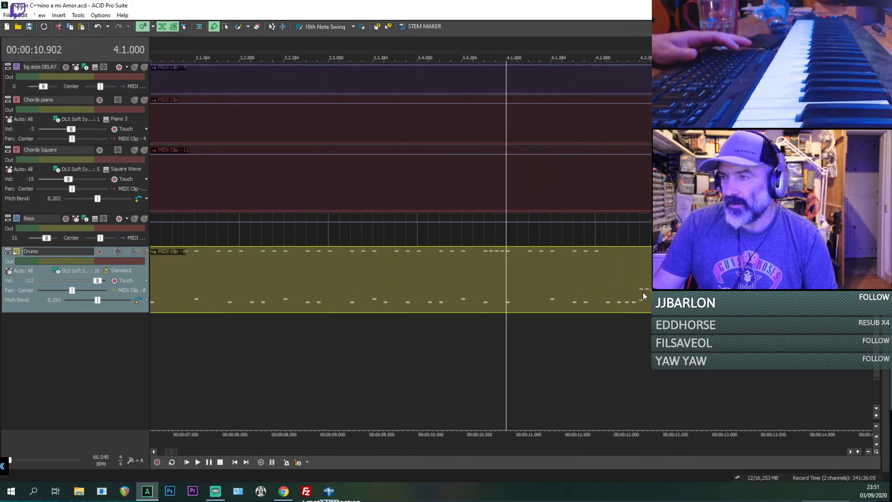
pyautogui.scroll(-10, 414, 279)
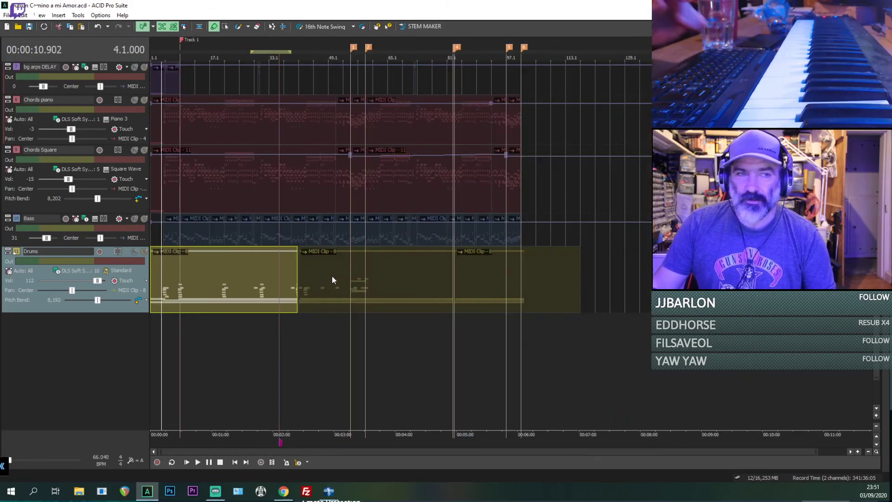
# Step: Shrink the original recording's audio track to its minimum height so the arrangement tracks fit in view
pyautogui.scroll(10, 399, 246)
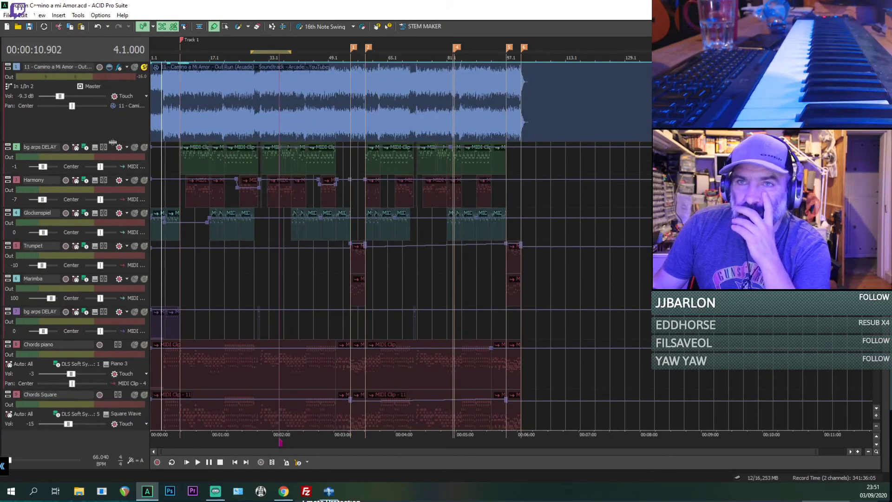
pyautogui.moveTo(113, 142); pyautogui.dragTo(79, 46)
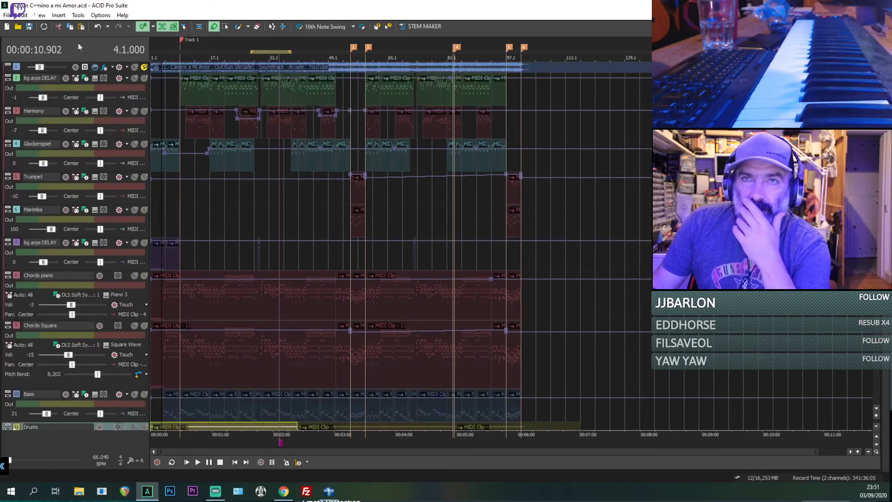
# Step: Export the project as the standard MIDI file Outrun Camino a mi Amor.mid on the Desktop
pyautogui.click(7, 17)
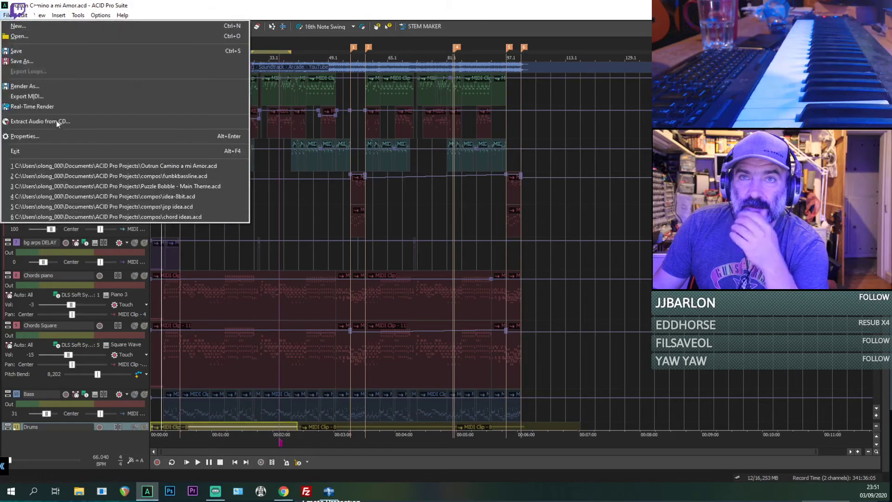
pyautogui.click(38, 97)
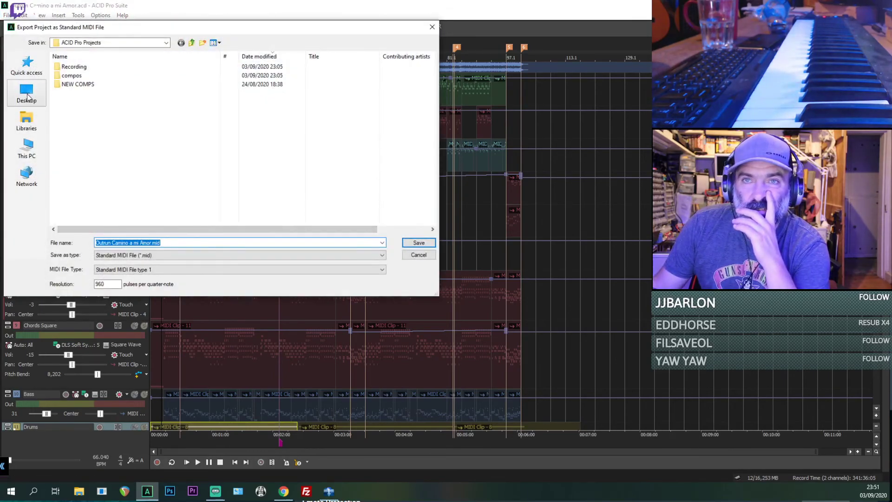
pyautogui.click(27, 95)
pyautogui.click(419, 243)
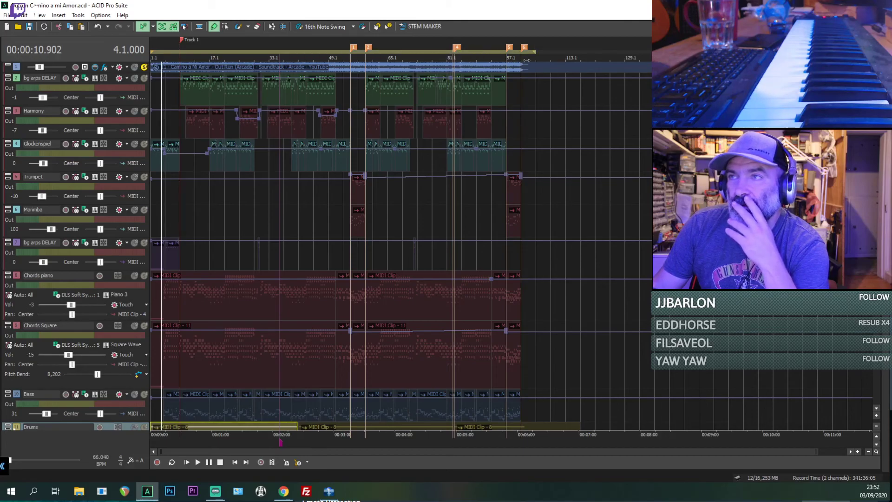
# Step: Export the project to the Desktop again as a type 1 MIDI file, replacing Outrun Camino a mi Amor.mid
pyautogui.click(8, 15)
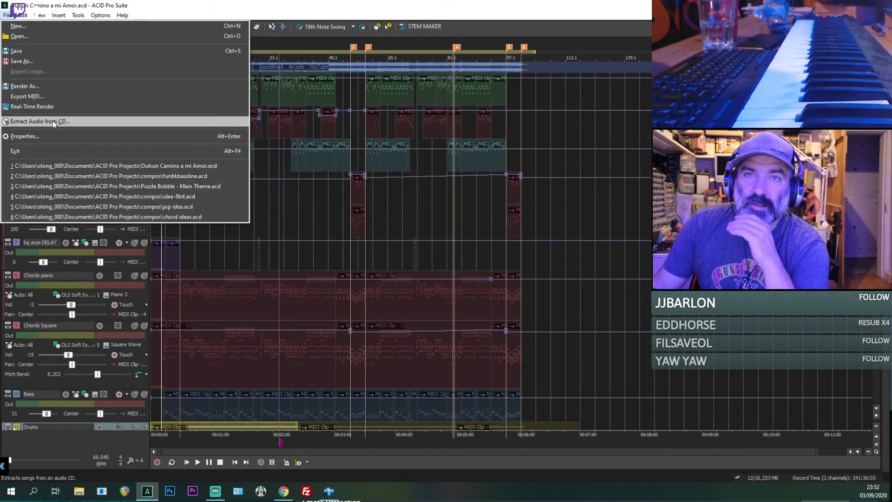
pyautogui.click(26, 93)
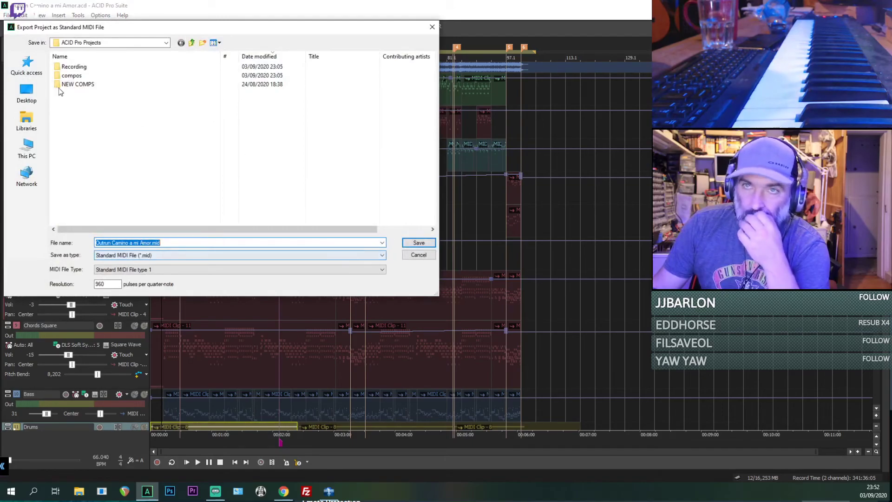
pyautogui.click(26, 93)
pyautogui.click(411, 246)
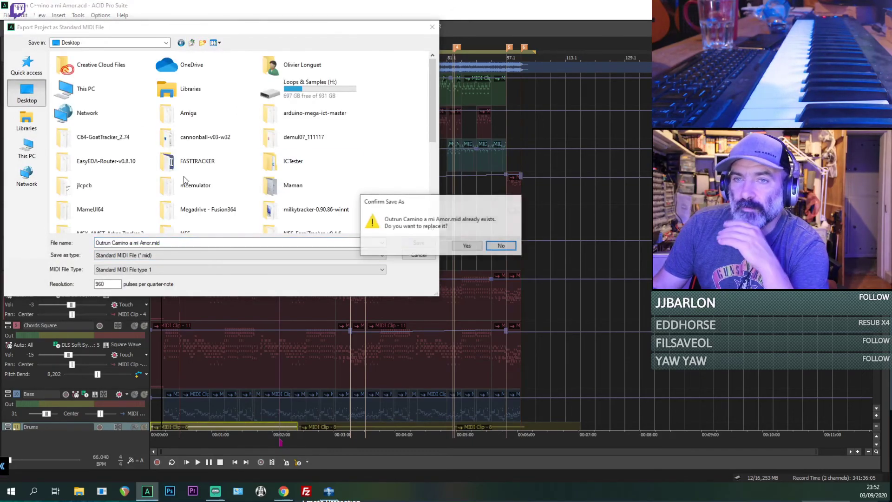
pyautogui.click(470, 245)
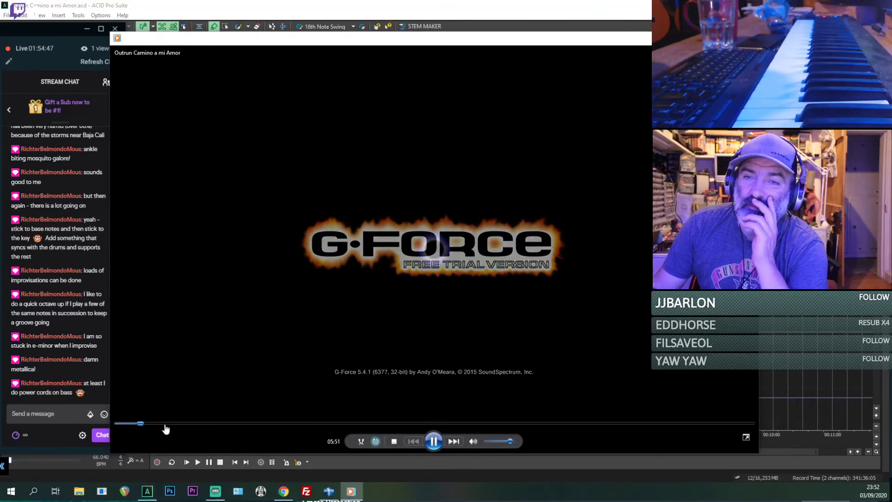
# Step: Check playback of the exported Outrun Camino a mi Amor and DKC2 - Stickerbush Symphony in the media player, closing the player after each
pyautogui.click(169, 423)
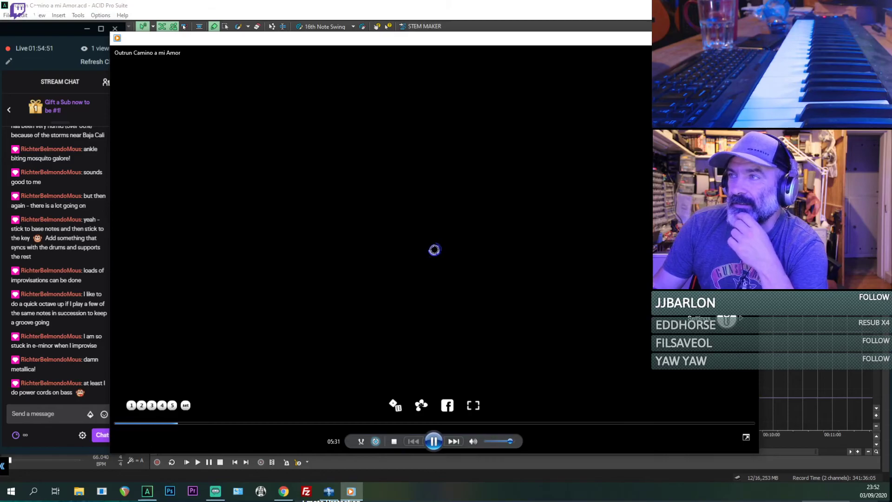
pyautogui.click(748, 38)
pyautogui.click(396, 8)
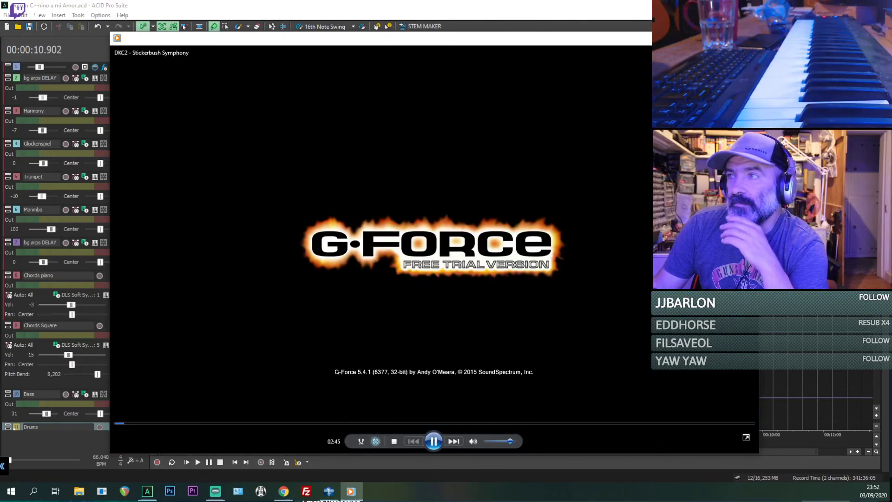
pyautogui.click(748, 38)
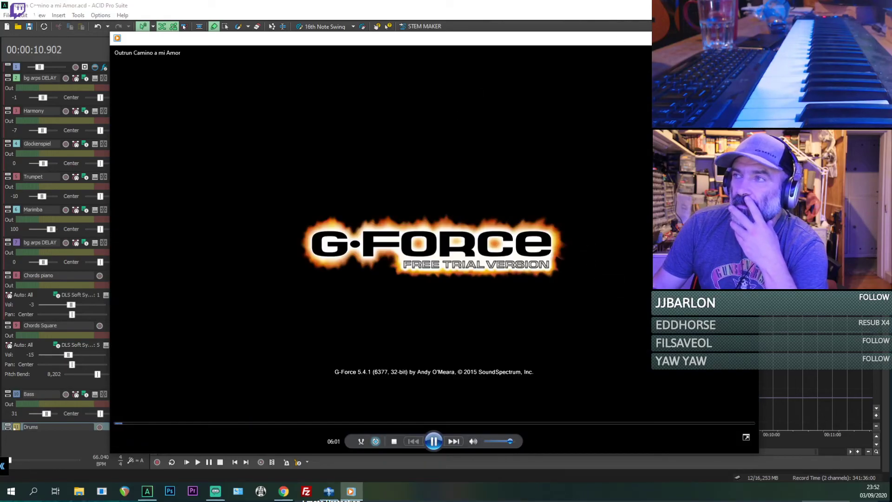
pyautogui.click(748, 38)
# Step: Turn off solo on the original recording's audio track and mute that track
pyautogui.scroll(-1, 168, 76)
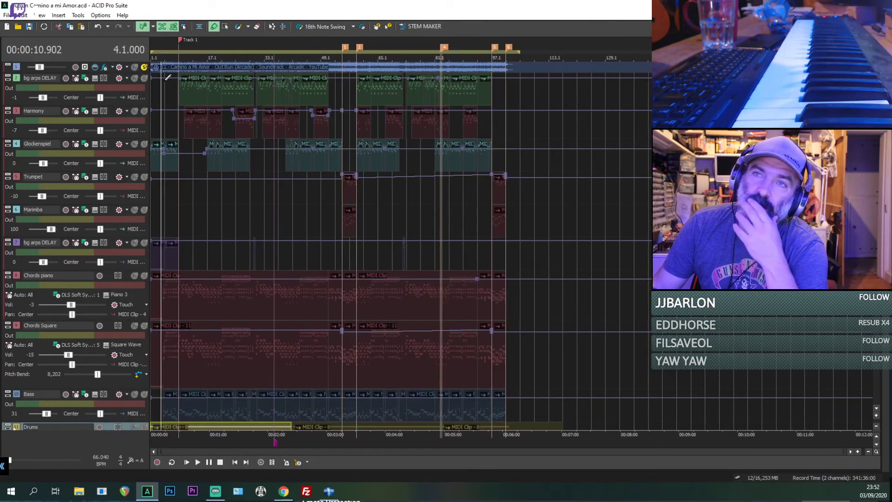
pyautogui.click(144, 67)
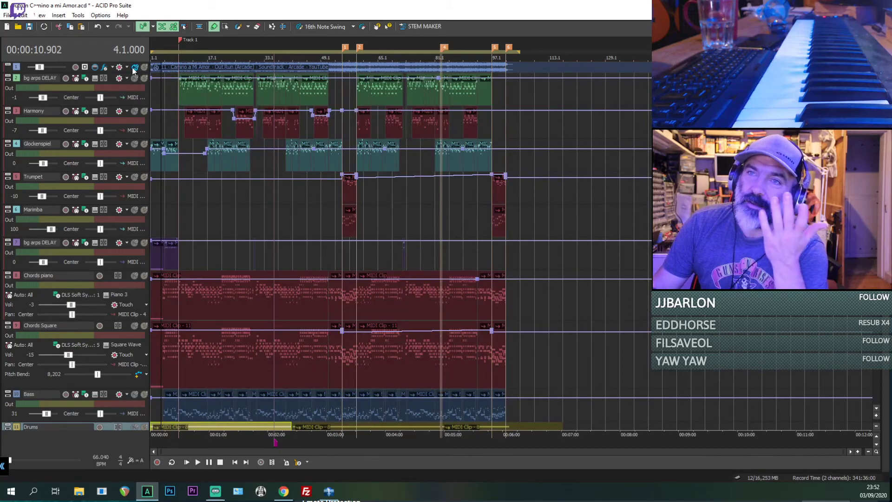
pyautogui.click(135, 68)
# Step: Export the unsoloed arrangement as Outrun Camino a mi Amor.mid on the Desktop, overwriting the earlier MIDI file
pyautogui.click(6, 15)
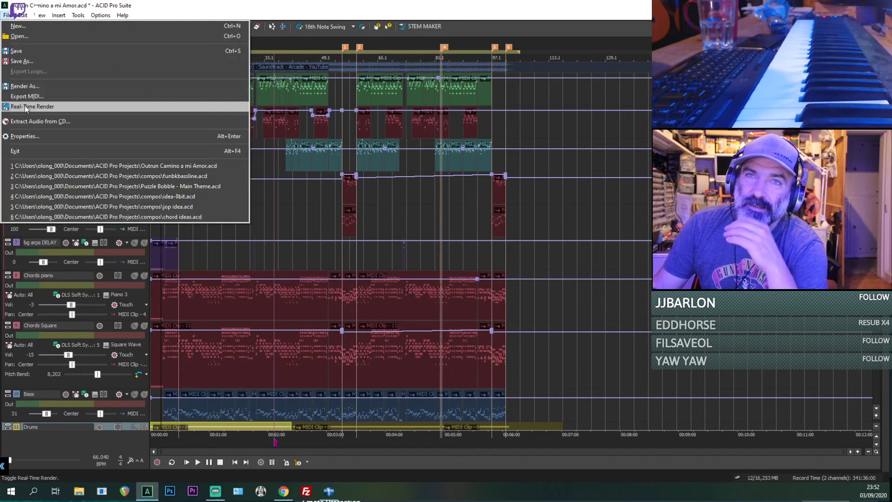
pyautogui.click(29, 96)
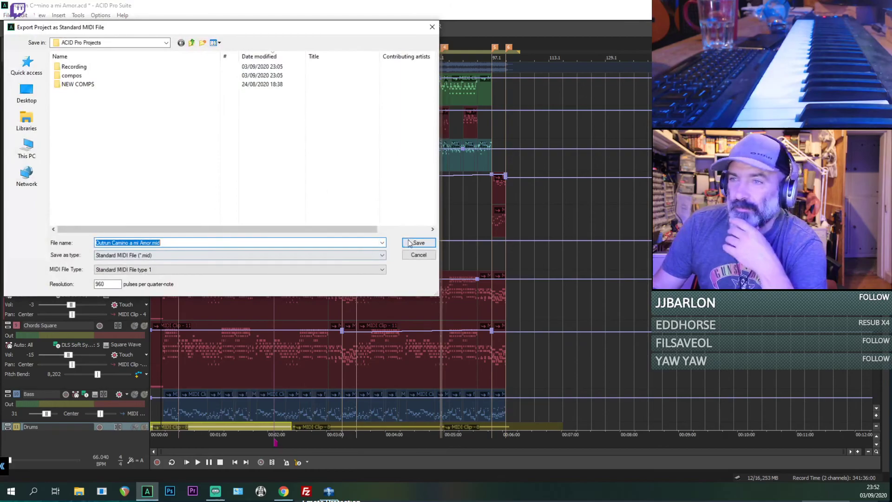
pyautogui.click(27, 95)
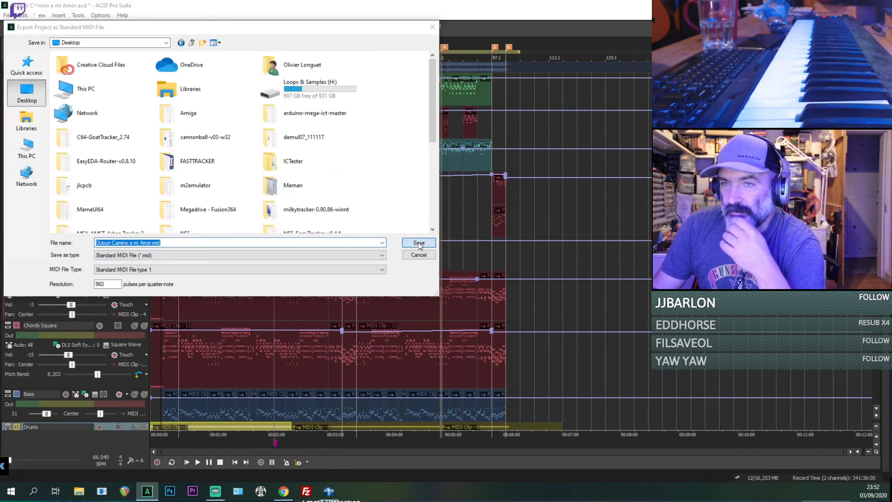
pyautogui.click(418, 243)
pyautogui.click(466, 246)
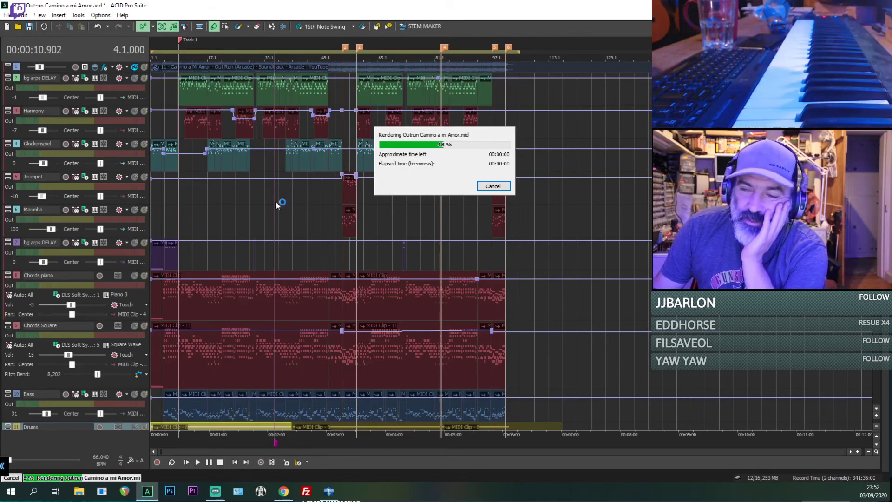
# Step: Place the playhead at the start of the timeline on the Marimba track
pyautogui.click(154, 215)
pyautogui.scroll(1, 153, 217)
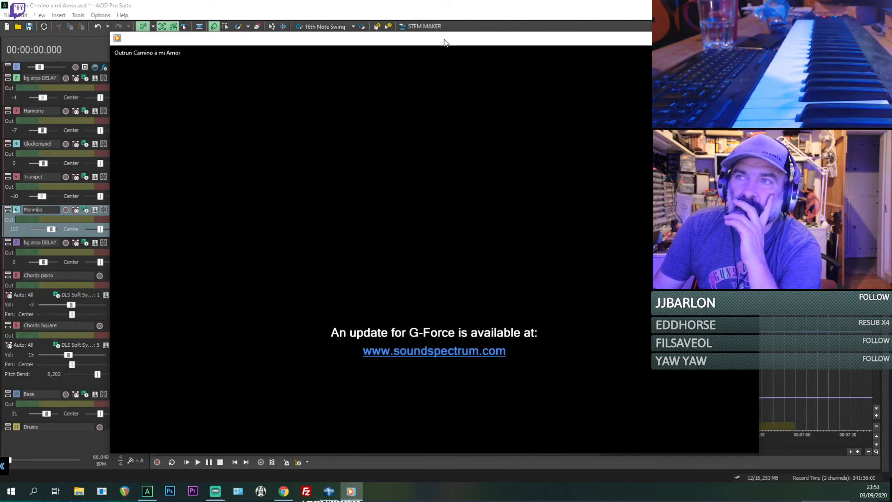
# Step: Reposition the media player window playing Outrun Camino a mi Amor and shrink it to uncover more of the arrangement
pyautogui.moveTo(444, 42); pyautogui.dragTo(447, 26)
pyautogui.moveTo(259, 42)
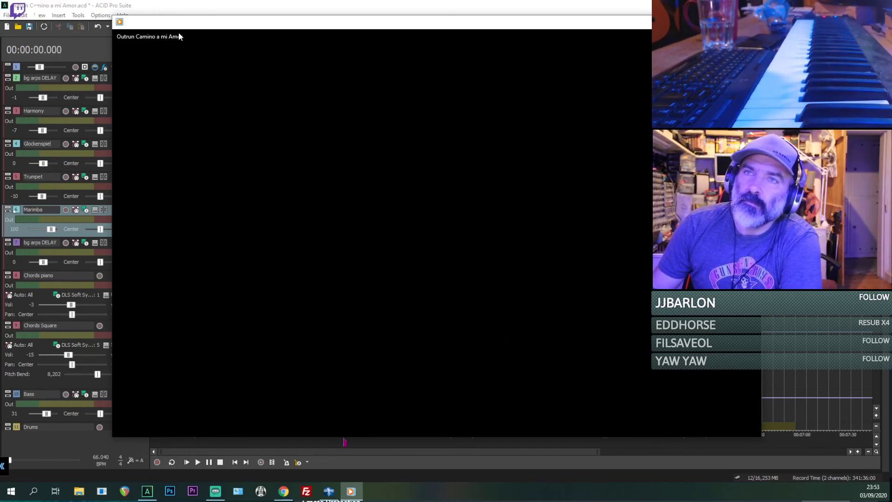
pyautogui.moveTo(179, 36); pyautogui.dragTo(111, 19)
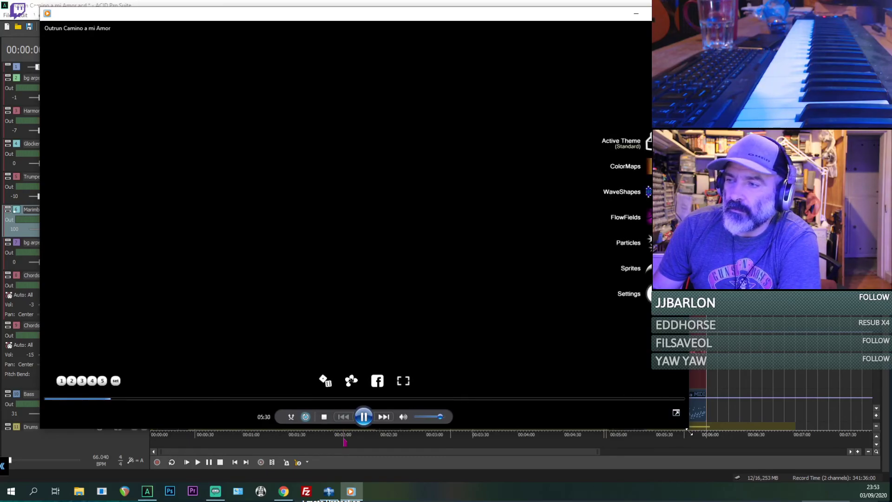
pyautogui.moveTo(688, 433); pyautogui.dragTo(494, 366)
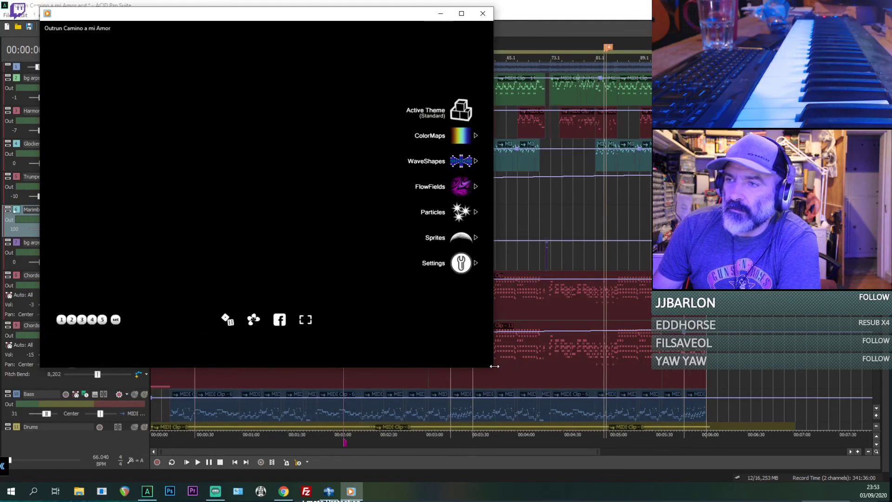
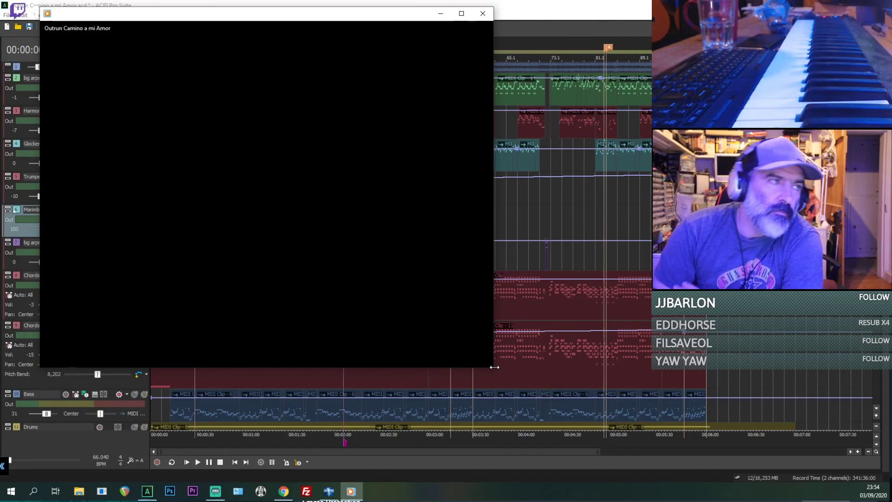
# Step: Close the media player and move the stream chat window off the arrangement
pyautogui.click(482, 13)
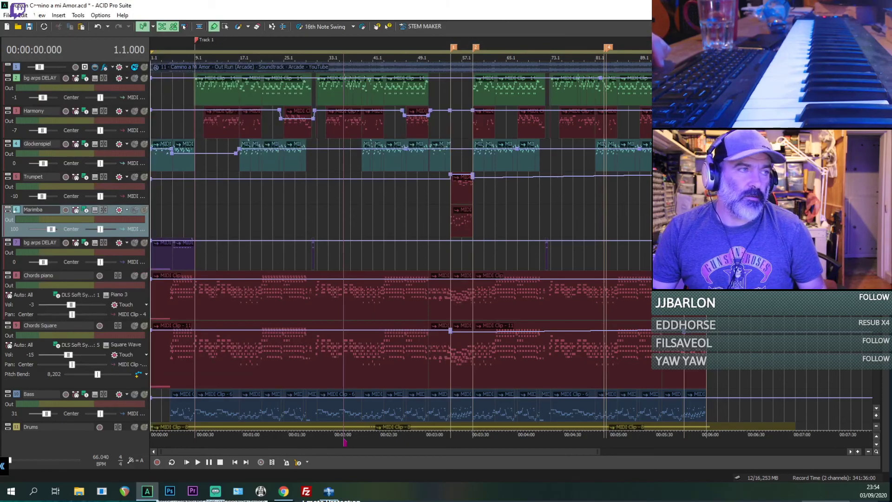
pyautogui.hotkey('alt', 'Tab')
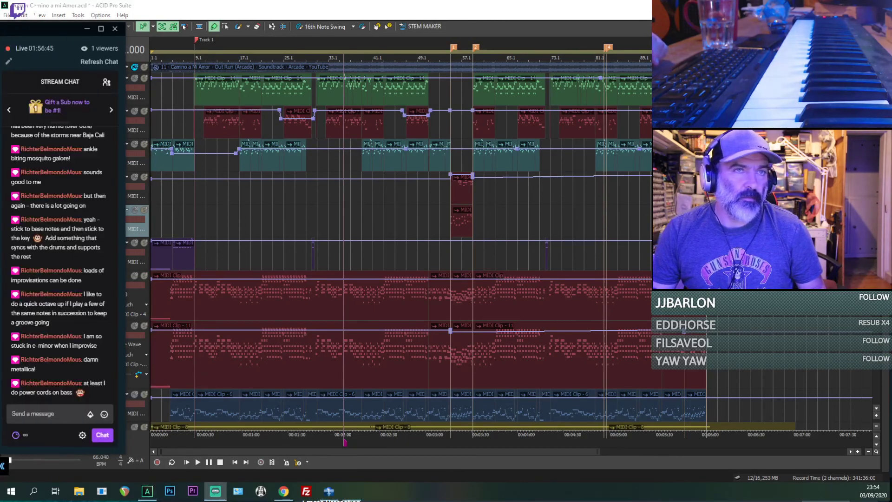
pyautogui.moveTo(70, 28)
pyautogui.mouseDown()
pyautogui.moveTo(8, 8)
pyautogui.moveTo(62, 17)
pyautogui.mouseUp()
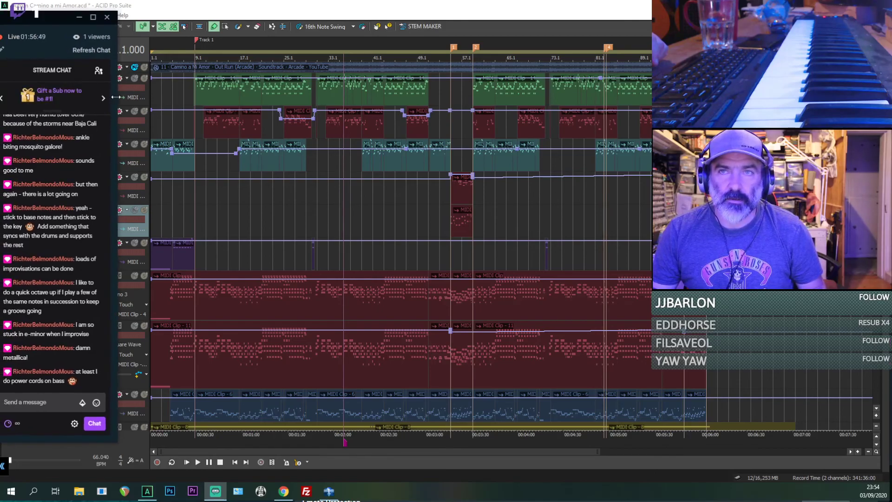
pyautogui.moveTo(116, 97); pyautogui.dragTo(0, 97)
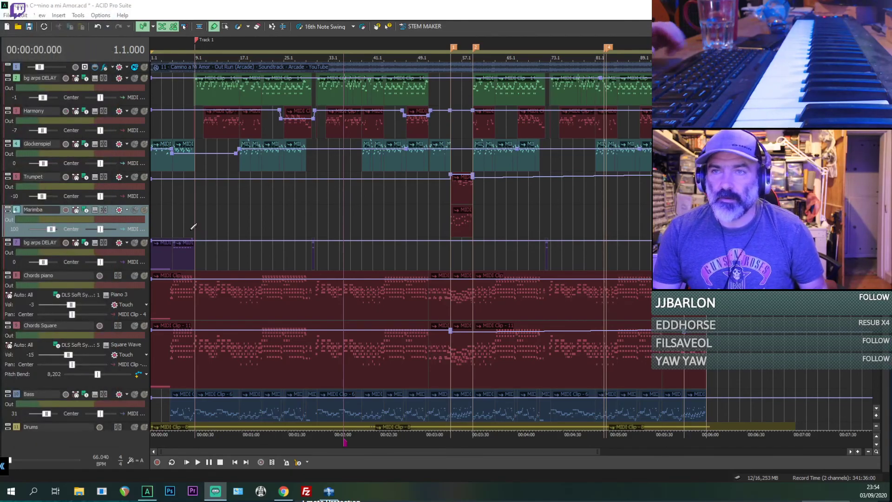
# Step: Play the arrangement from around bar 11 and set the Harmony track's volume to -22
pyautogui.click(206, 194)
pyautogui.press('space')
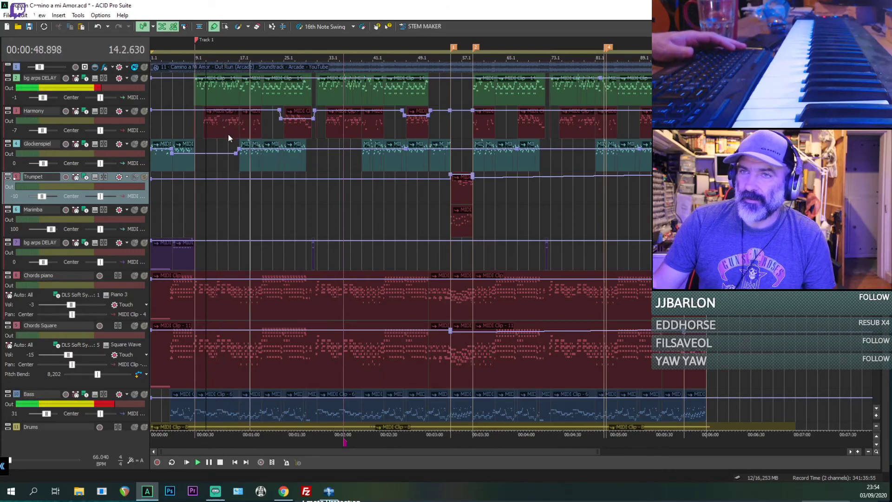
pyautogui.scroll(3, 336, 138)
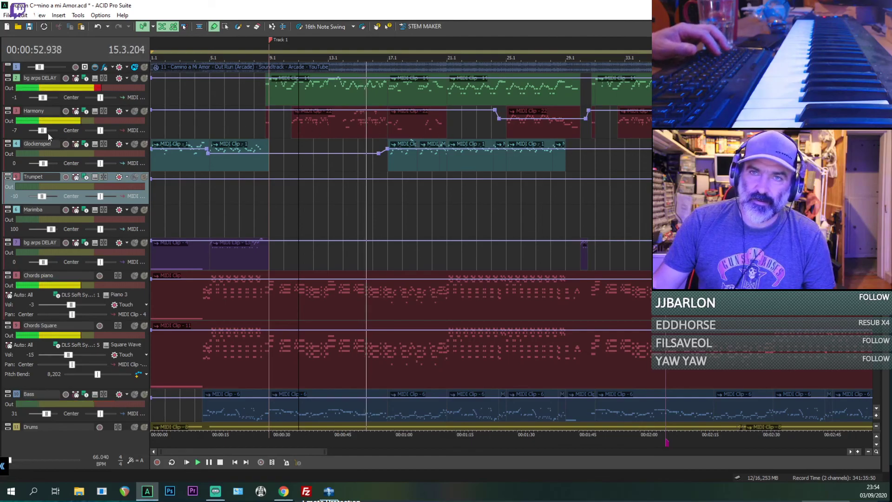
pyautogui.moveTo(44, 132); pyautogui.dragTo(43, 132)
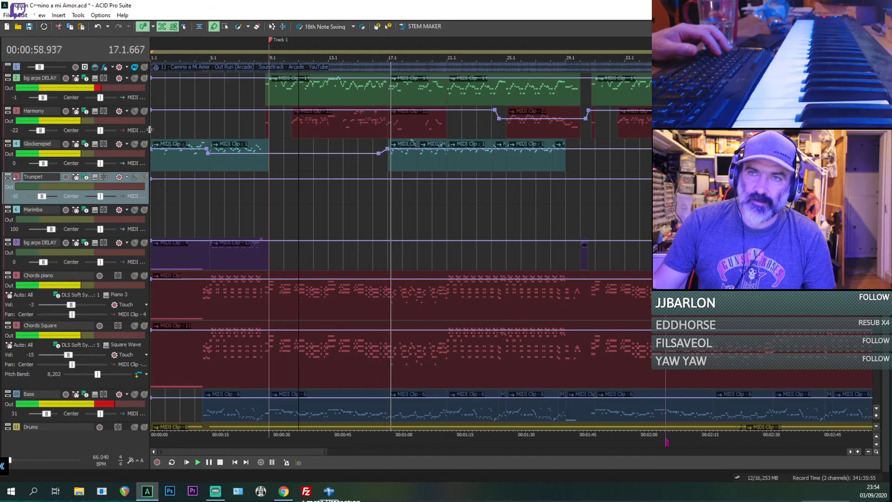
# Step: Enlarge the Harmony track header to show its full controls and set the green bg arps DELAY track's volume to 7
pyautogui.moveTo(149, 138); pyautogui.dragTo(180, 158)
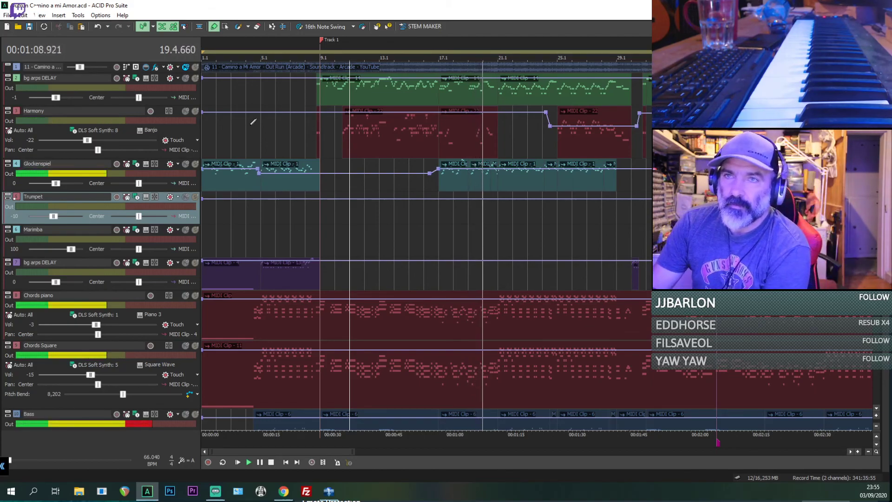
pyautogui.moveTo(57, 97); pyautogui.dragTo(58, 99)
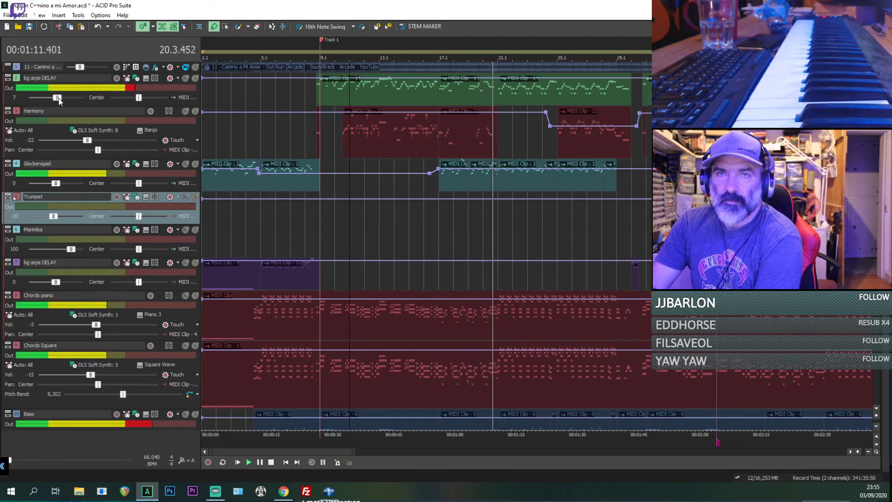
# Step: Replay the arrangement from bar 9, set the green bg arps DELAY track's volume to 3, and stop playback
pyautogui.click(317, 90)
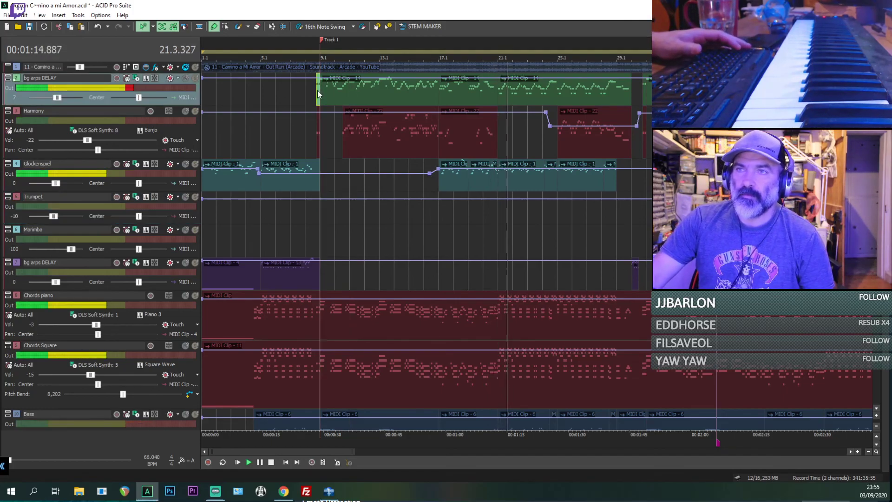
pyautogui.press('space')
pyautogui.press('space')
pyautogui.scroll(1, 326, 95)
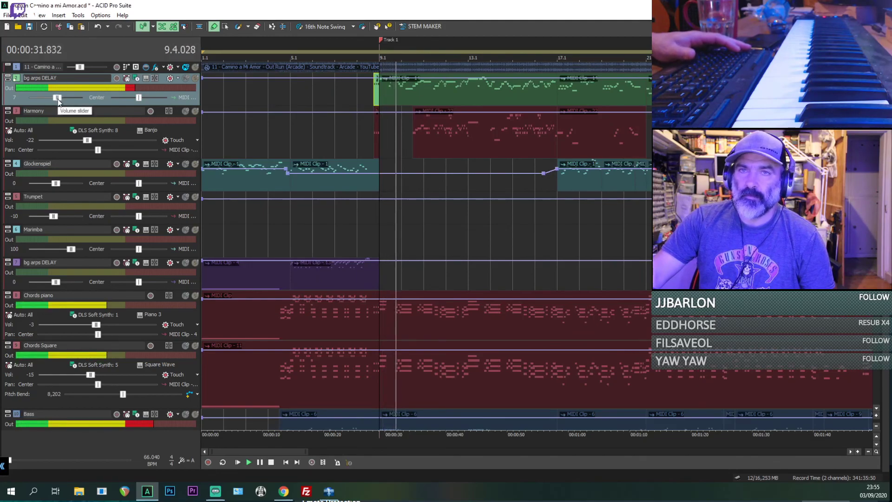
pyautogui.moveTo(58, 99); pyautogui.dragTo(57, 99)
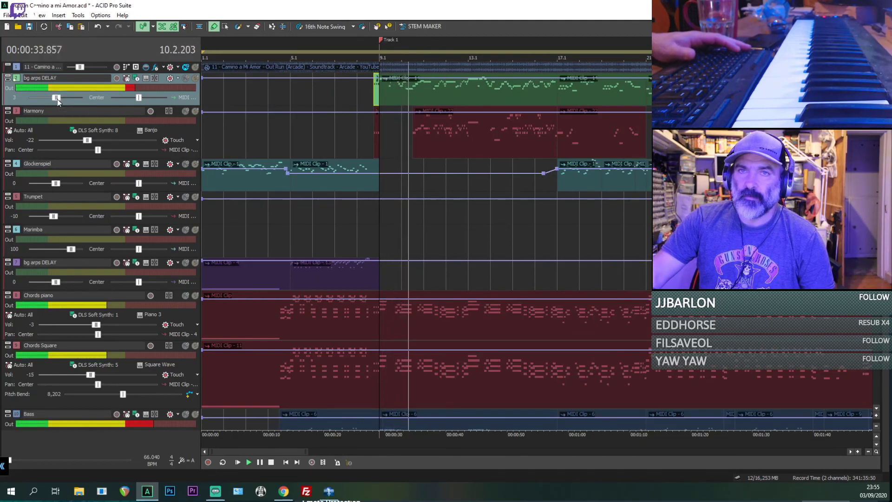
pyautogui.click(389, 96)
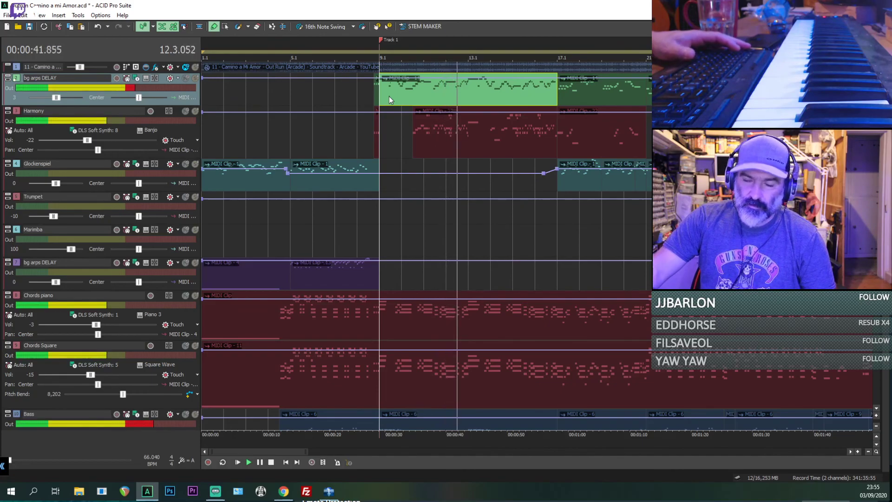
pyautogui.press('space')
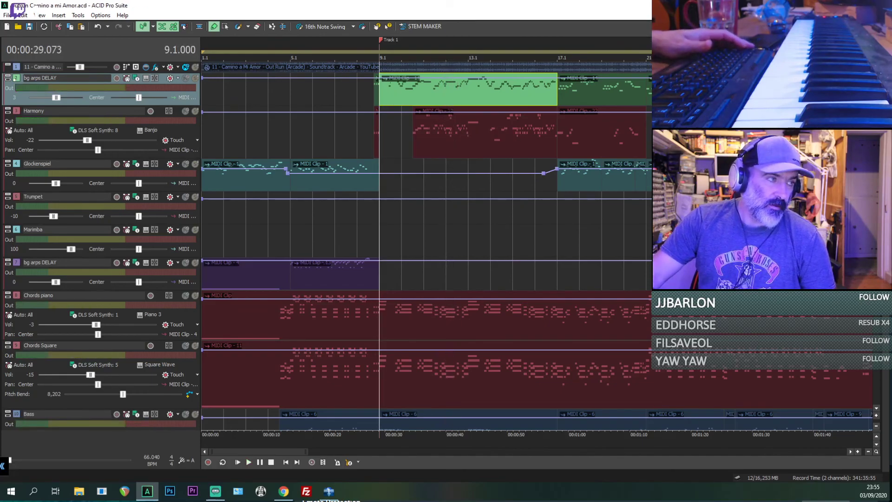
# Step: Export the rebalanced arrangement as Outrun Camino a mi Amor.mid on the Desktop, replacing the existing MIDI file
pyautogui.moveTo(0, 18); pyautogui.dragTo(0, 18)
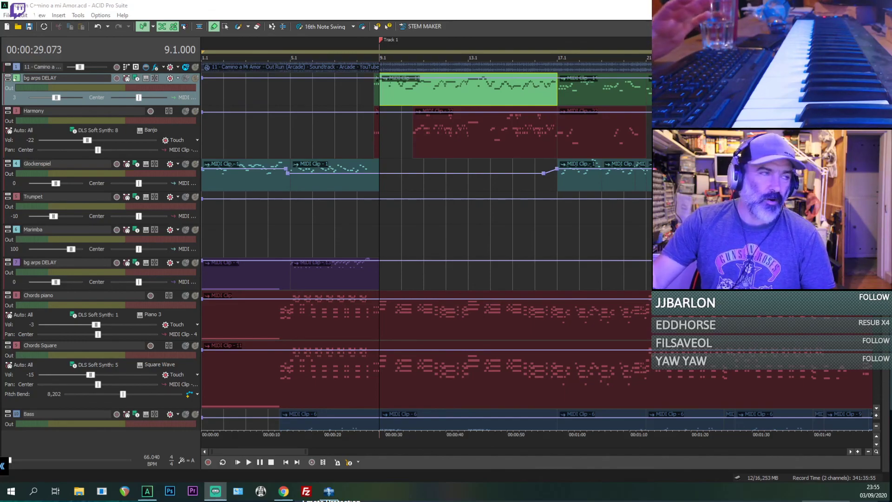
pyautogui.click(5, 16)
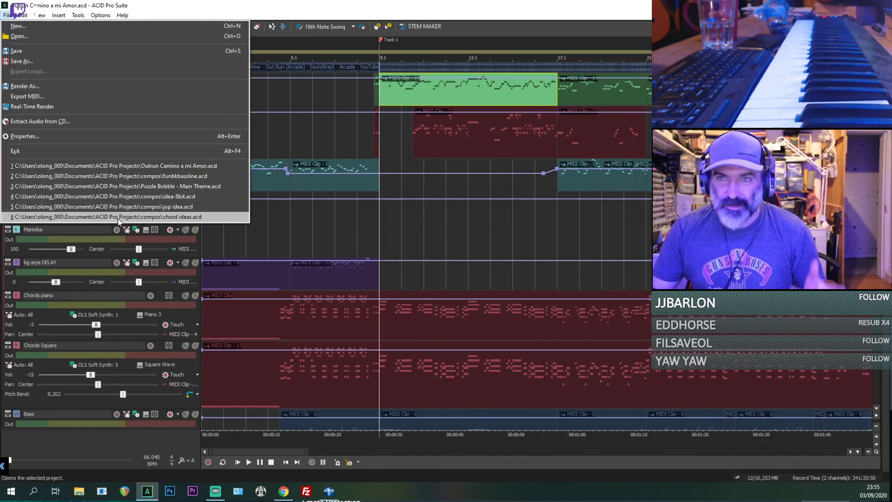
pyautogui.click(41, 95)
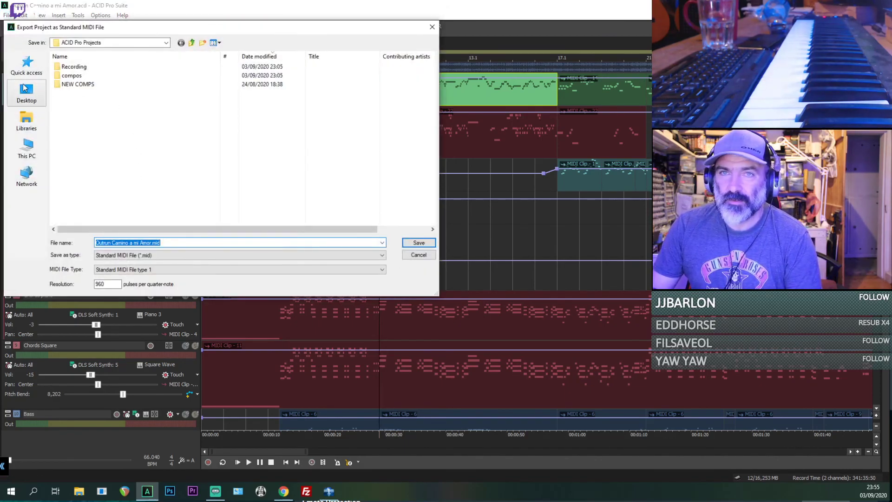
pyautogui.click(24, 89)
pyautogui.click(418, 243)
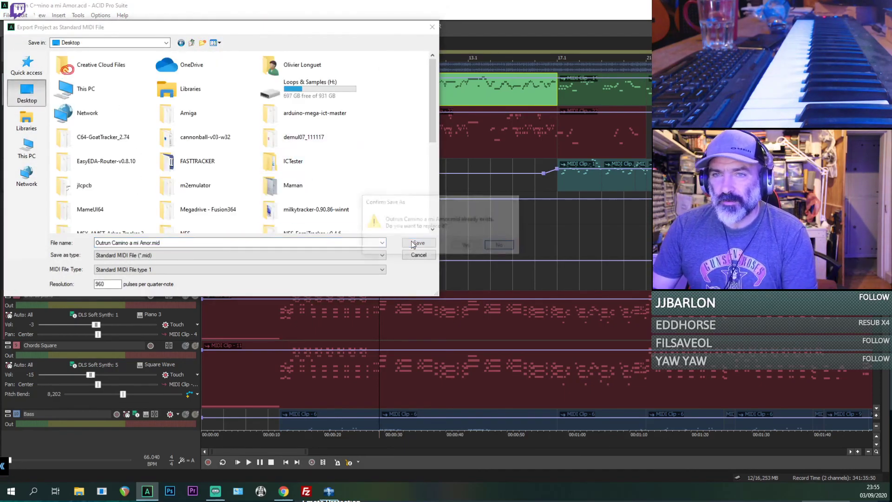
pyautogui.click(462, 246)
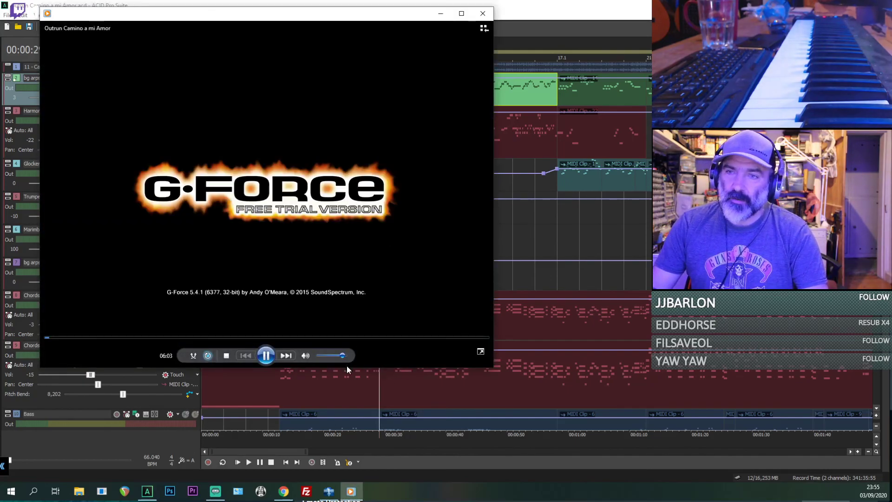
# Step: Check the newly exported MIDI file's playback from a point slightly further in at reduced volume, and close the media player
pyautogui.moveTo(342, 356)
pyautogui.mouseDown()
pyautogui.moveTo(329, 356)
pyautogui.moveTo(340, 356)
pyautogui.mouseUp()
pyautogui.click(69, 338)
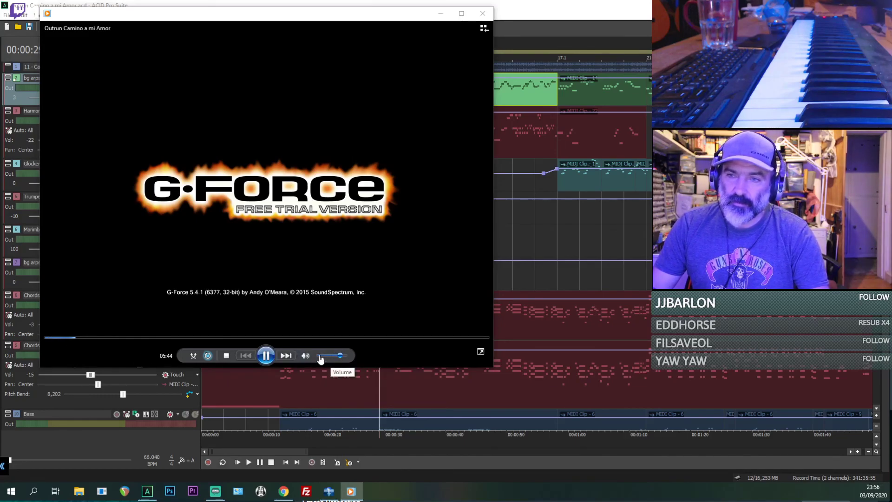
pyautogui.click(265, 357)
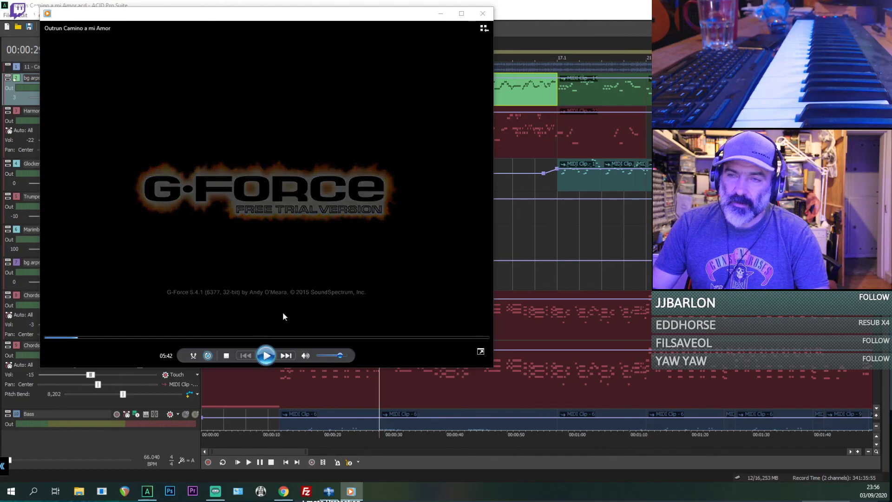
pyautogui.click(488, 16)
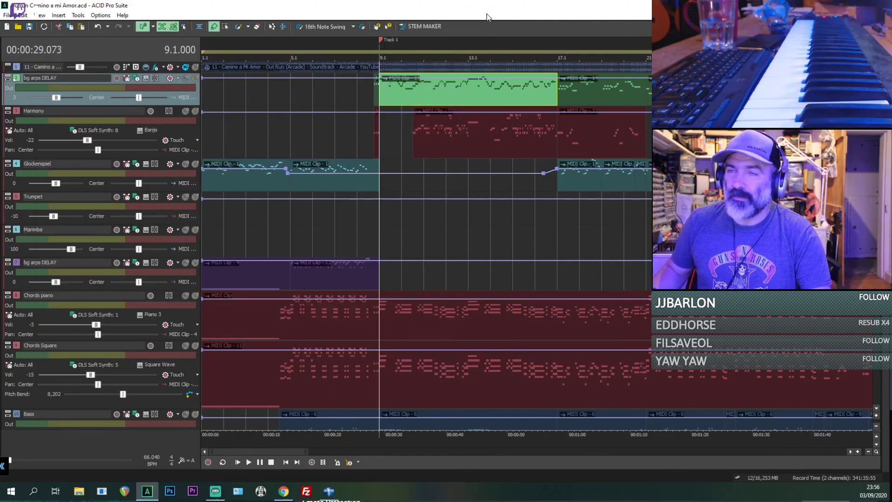
# Step: Look over the whole arrangement from the original recording's track down to the Drums track
pyautogui.scroll(-3, 298, 199)
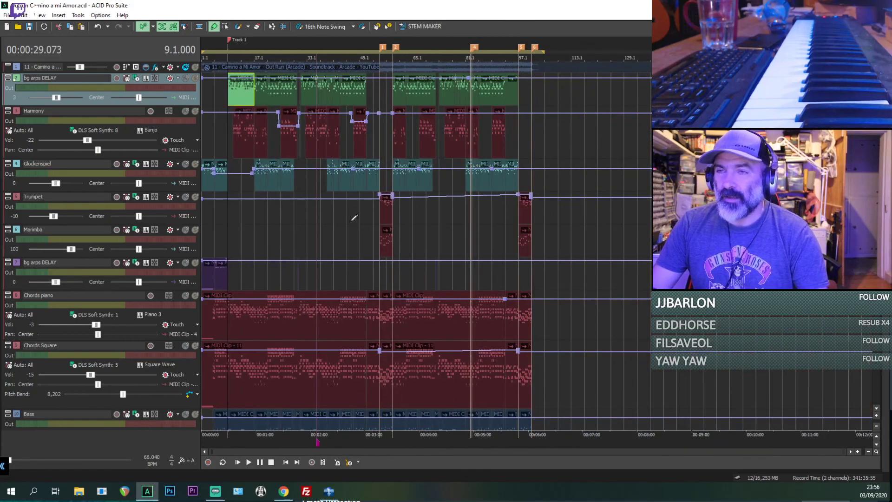
pyautogui.scroll(-2, 380, 228)
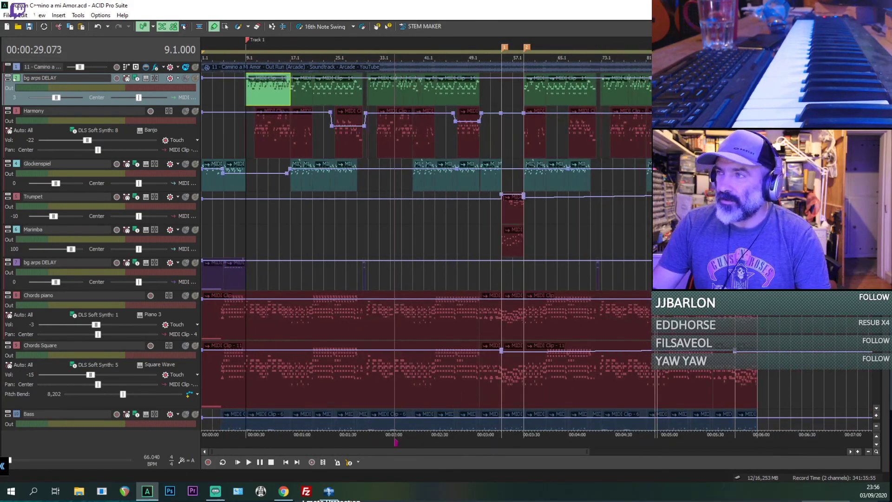
pyautogui.scroll(-5, 426, 245)
pyautogui.scroll(5, 426, 246)
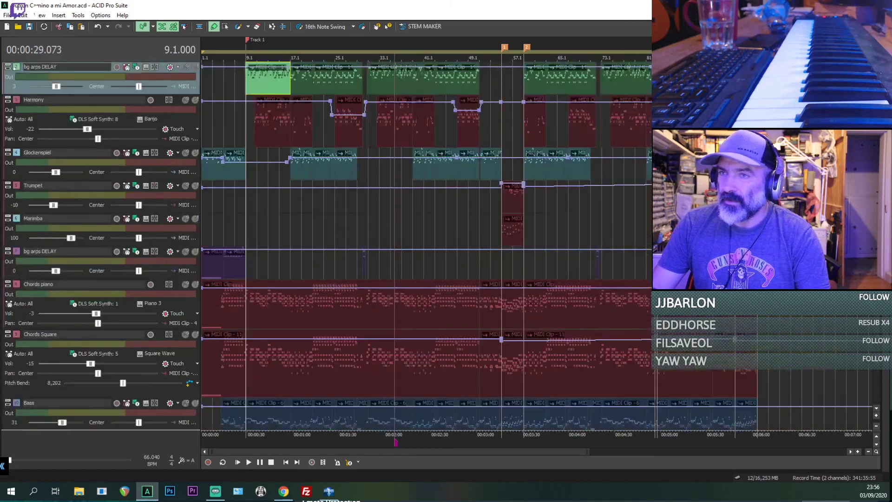
pyautogui.scroll(-5, 426, 246)
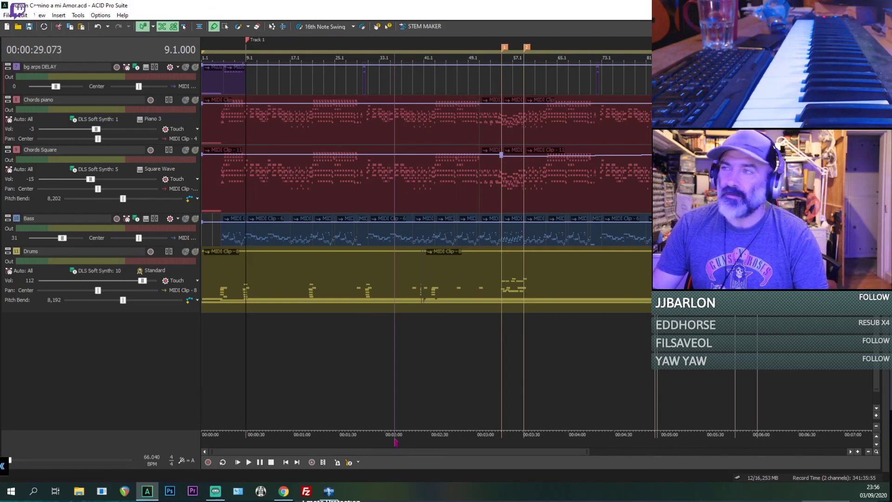
pyautogui.scroll(5, 418, 232)
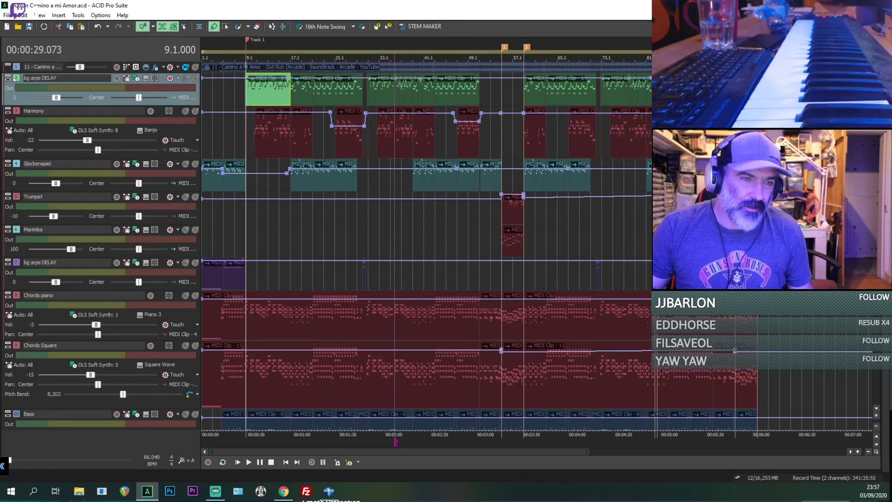
pyautogui.hotkey('alt', 'Tab')
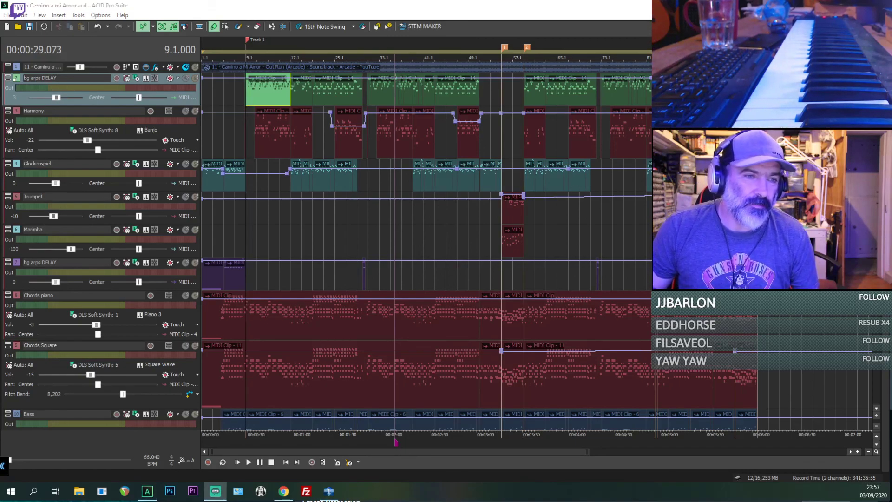